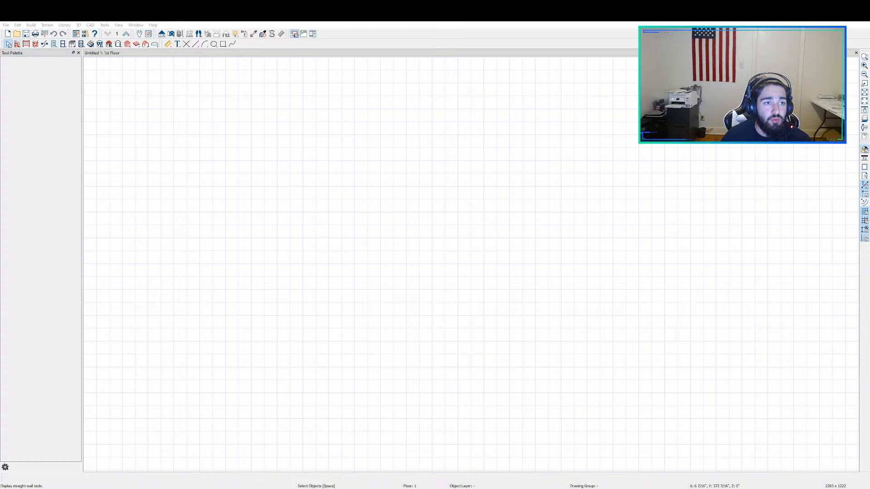
Step: Draw a horizontal straight interior wall about 21'-8" long in the plan and shorten it through its length dimension
left_click(17, 43)
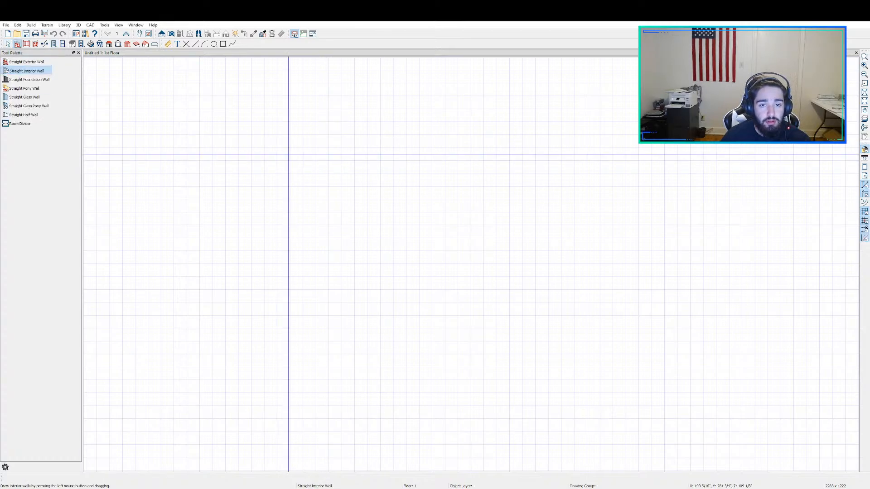
left_click_drag(288, 158, 567, 159)
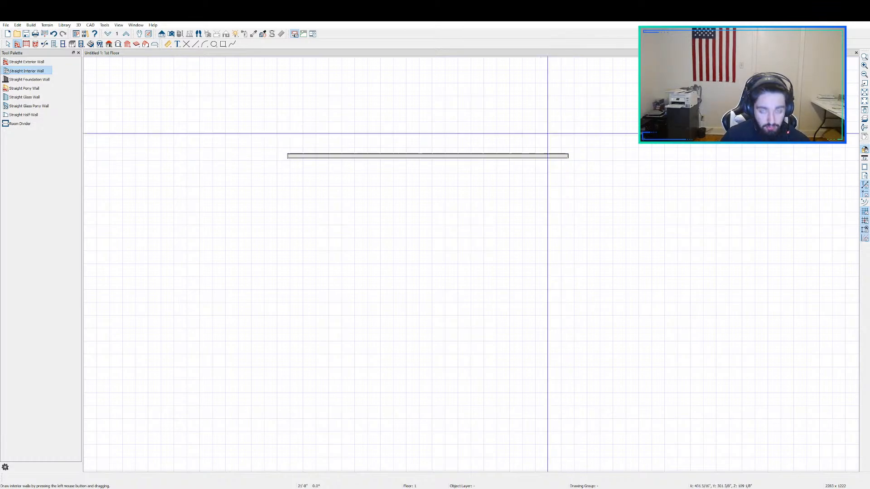
key("space")
left_click(470, 158)
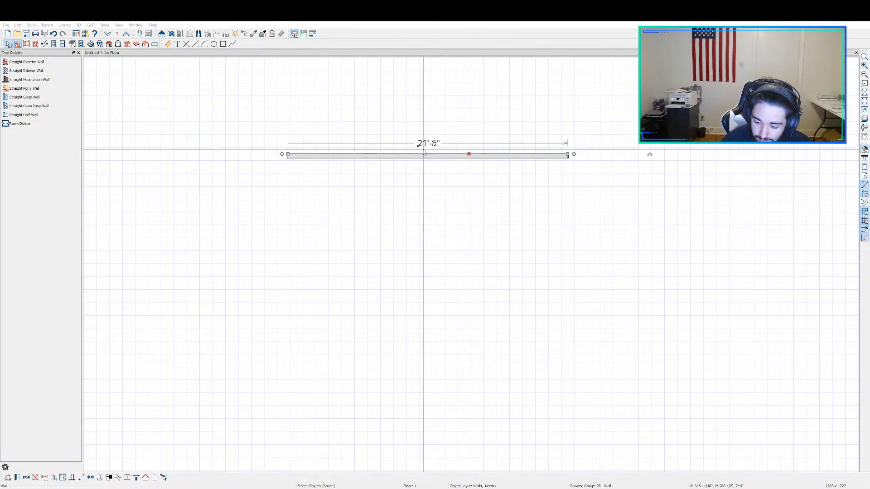
key("Return")
left_click(330, 197)
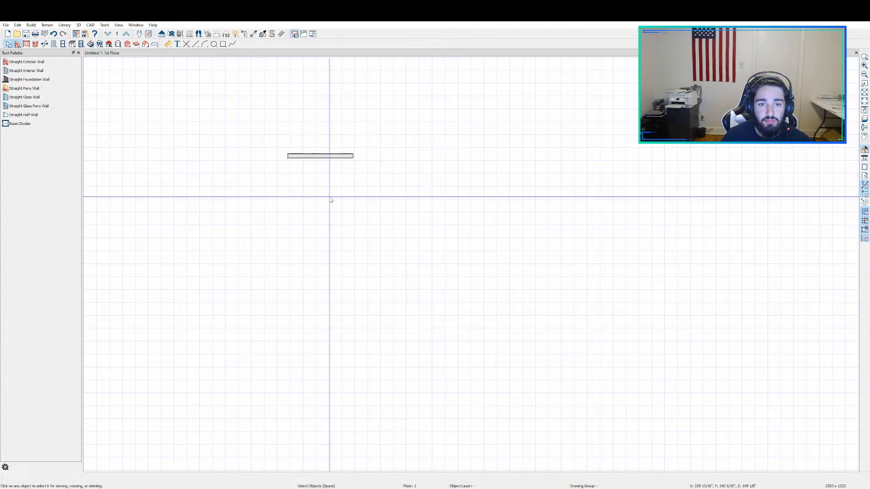
Step: Draw a second horizontal interior wall about 4'-5" long, set its length to 2'-11 1/2" and shift it slightly upward
left_click(21, 75)
mouse_move(194, 213)
left_mouse_down()
mouse_move(252, 223)
mouse_move(244, 222)
mouse_move(272, 212)
left_mouse_up()
key("ctrl+z")
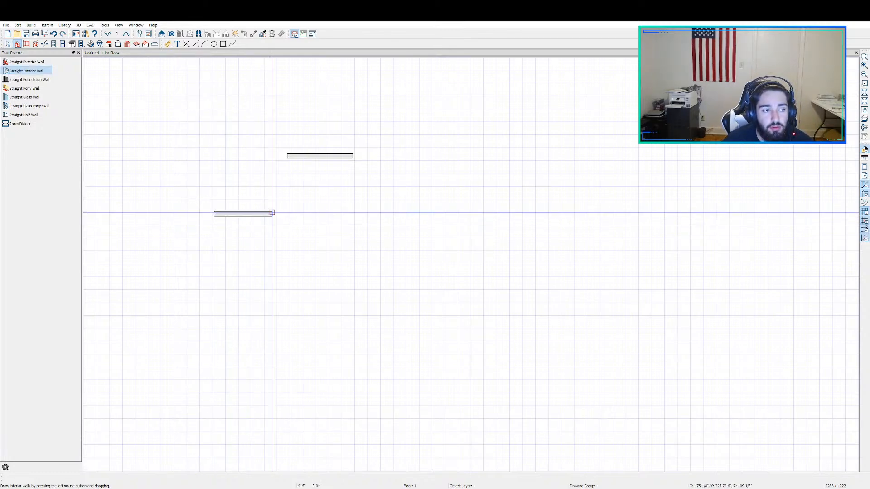
key("space")
left_click(242, 214)
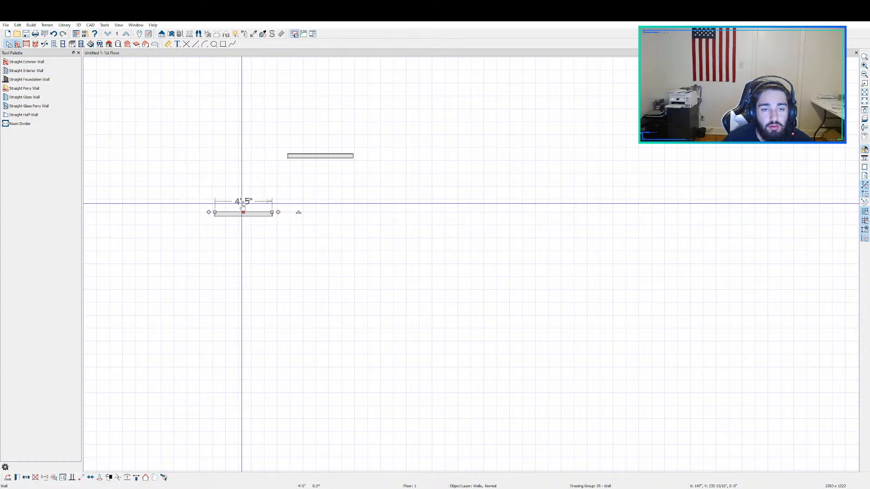
left_click(242, 204)
left_click(240, 212)
left_click(241, 196)
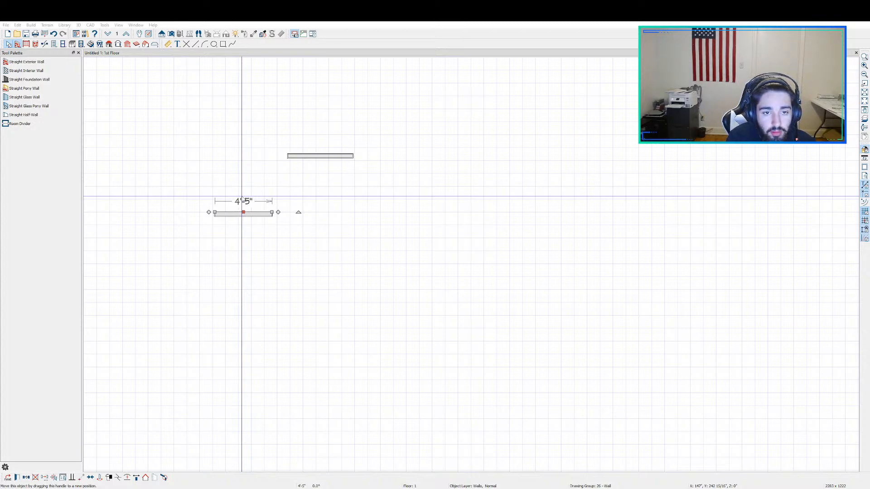
key("Return")
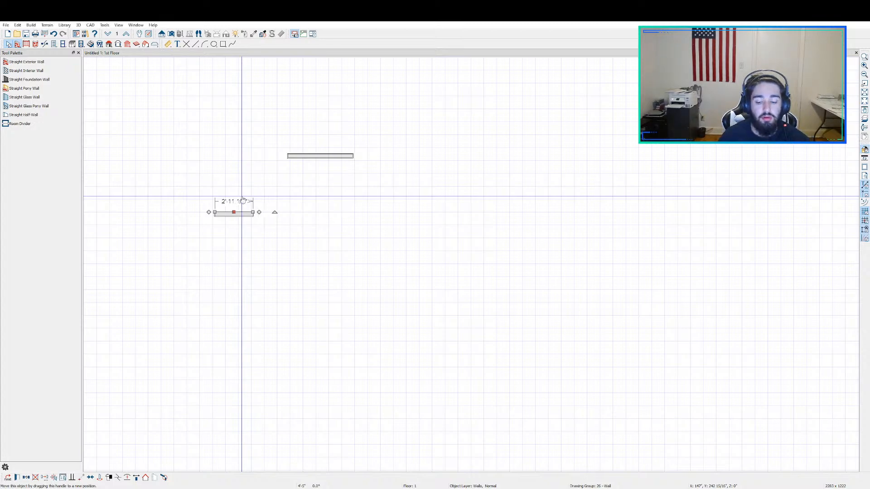
left_click_drag(238, 197, 233, 191)
left_click(247, 207)
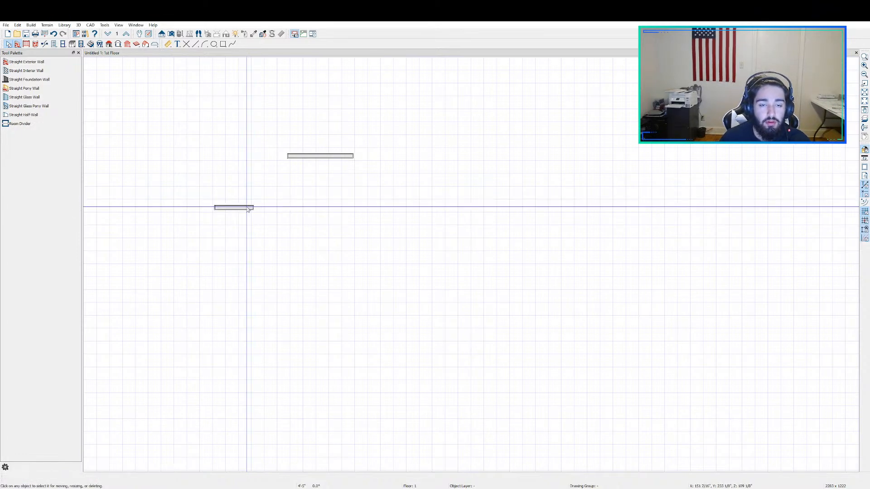
left_click(248, 208)
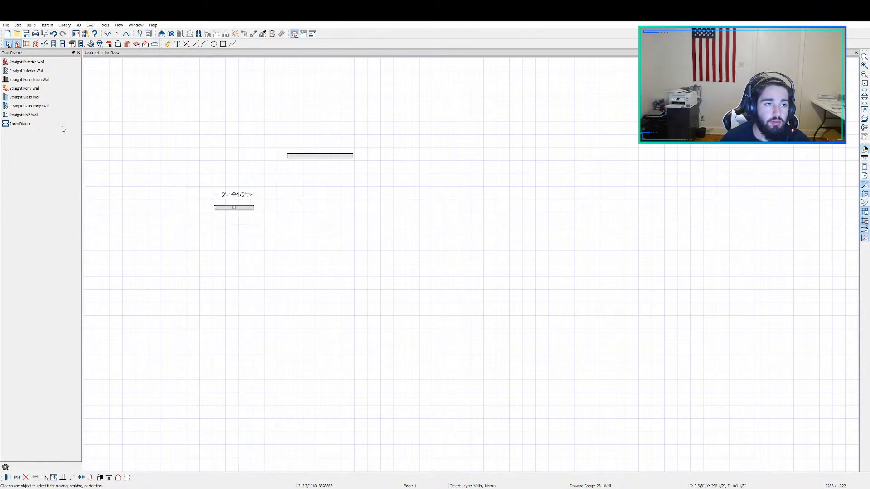
Step: Draw a vertical interior wall about 3'-9" long downward from the left end of the first wall
left_click(26, 70)
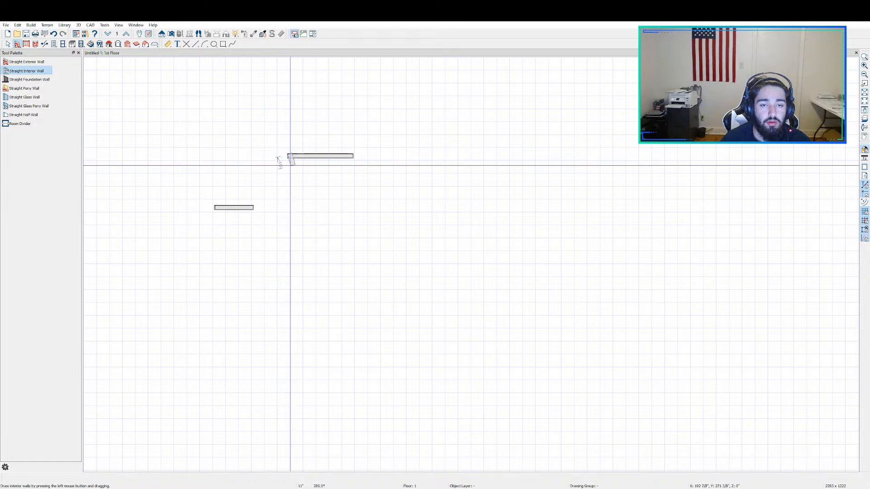
left_click_drag(290, 166, 290, 202)
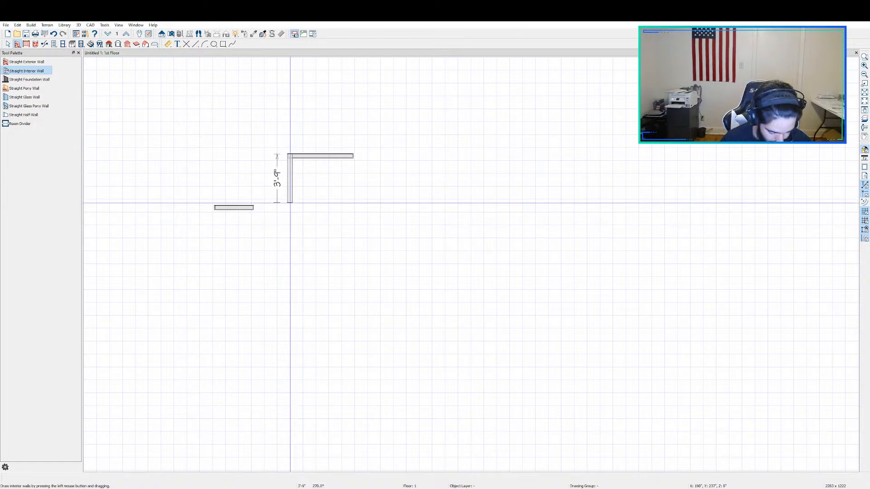
left_click_drag(290, 202, 290, 203)
key("space")
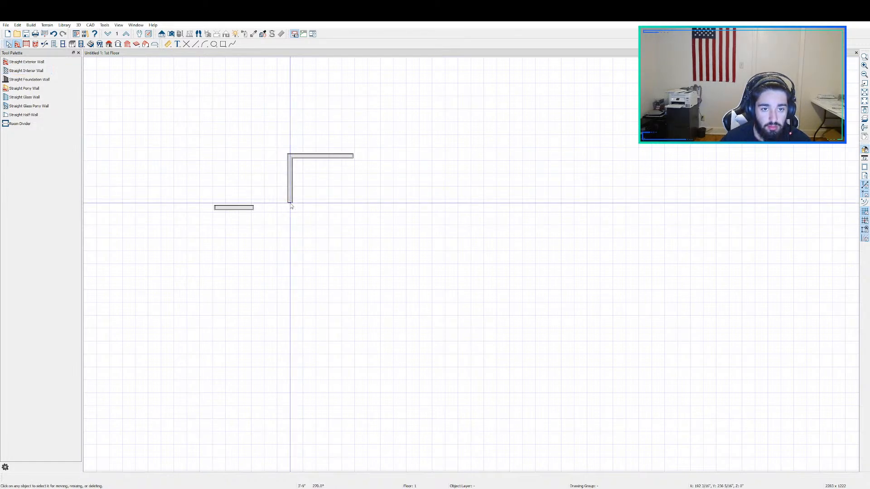
Step: Delete the detached short horizontal wall beside the L-shaped corner
left_click(242, 207)
key("space")
left_click_drag(235, 208, 275, 161)
left_click(247, 203)
left_click(245, 207)
key("Delete")
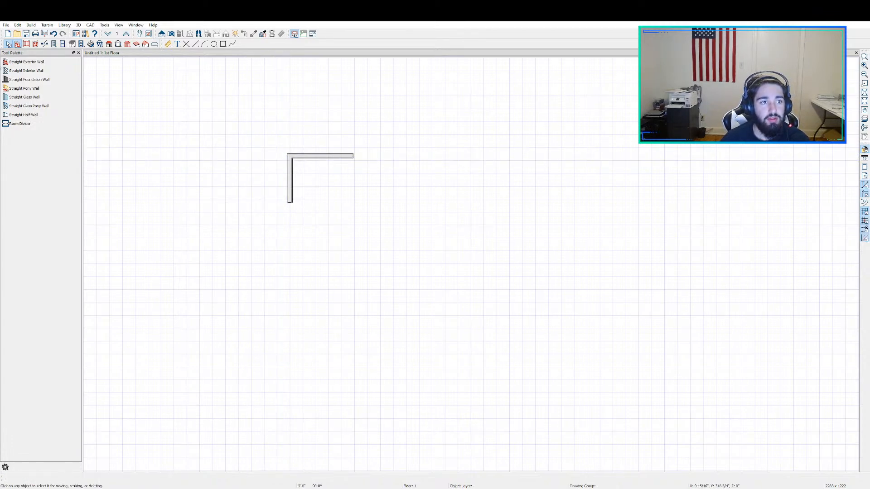
Step: Draw interior walls that enclose a rectangular room about 10'-10" by 14', with the vertical wall as a stub inside it
left_click(28, 71)
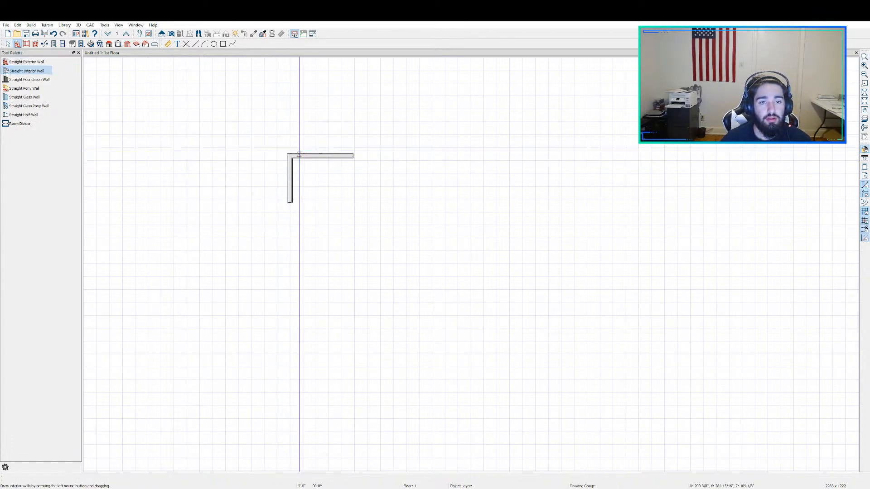
mouse_move(289, 156)
left_mouse_down()
mouse_move(229, 159)
mouse_move(229, 333)
mouse_move(383, 314)
mouse_move(381, 332)
mouse_move(369, 332)
left_mouse_up()
left_click_drag(369, 332, 343, 155)
key("space")
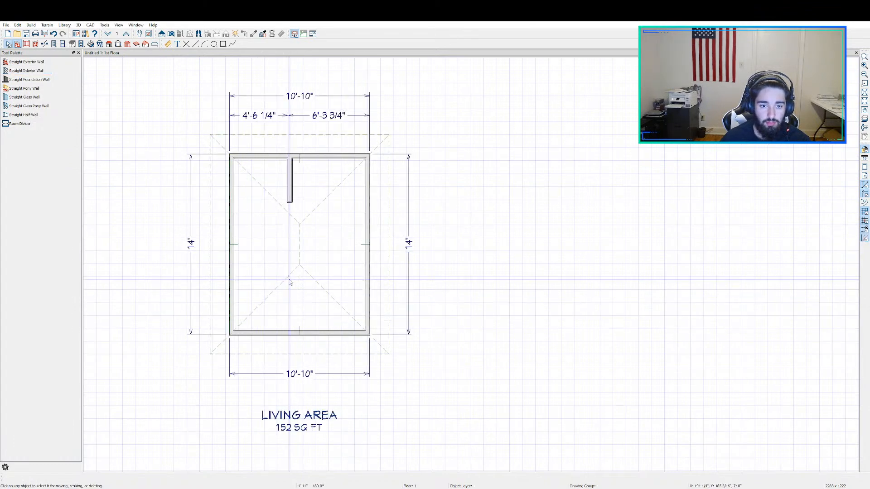
Step: Remove the automatically generated roof from the room
left_click(111, 45)
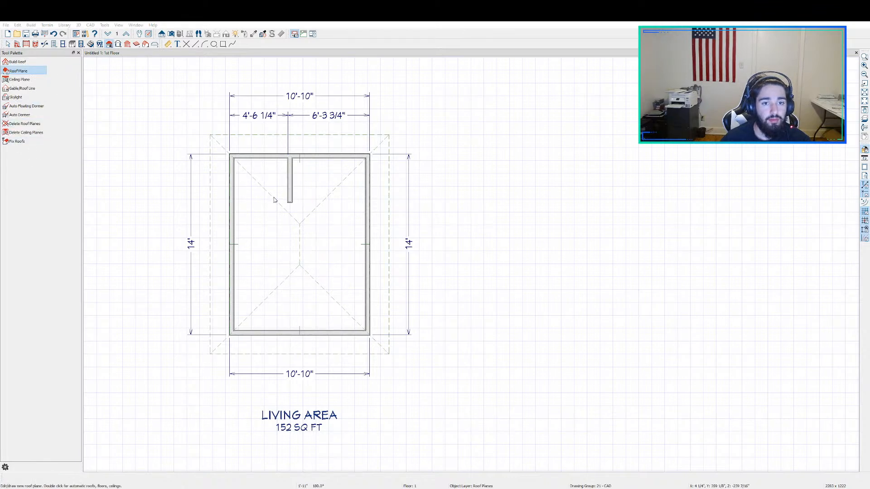
left_click(463, 264)
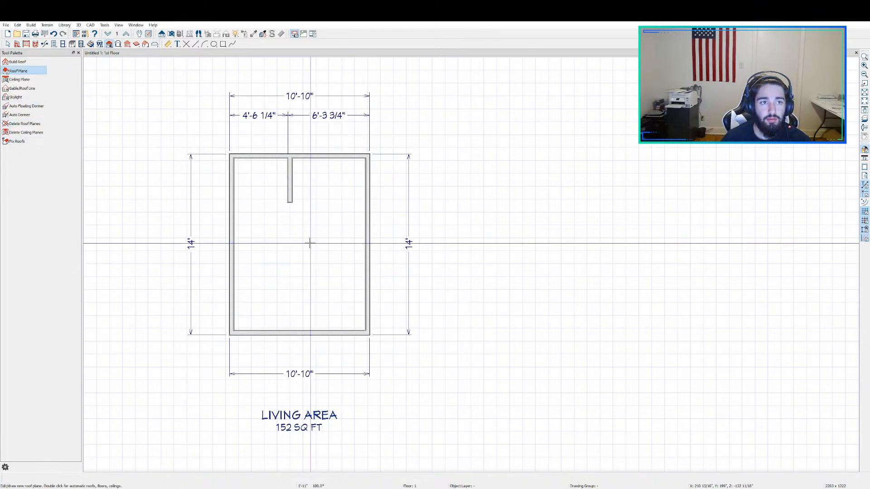
Step: Create a full camera view of the room from outside and orbit it to look down on the building
left_click(171, 34)
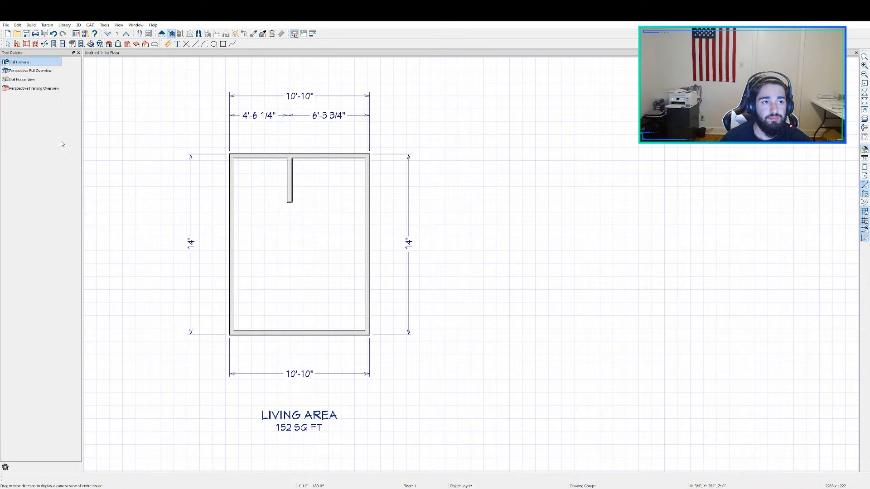
left_click_drag(644, 251, 456, 264)
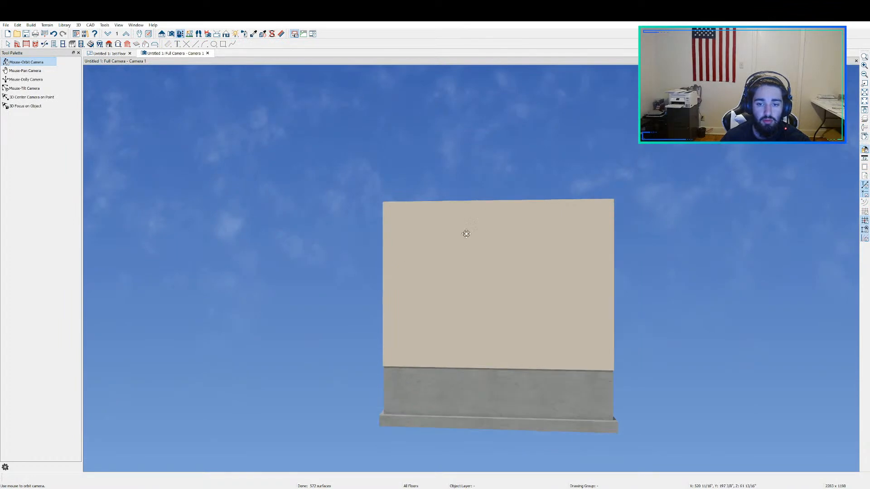
left_click_drag(466, 234, 557, 346)
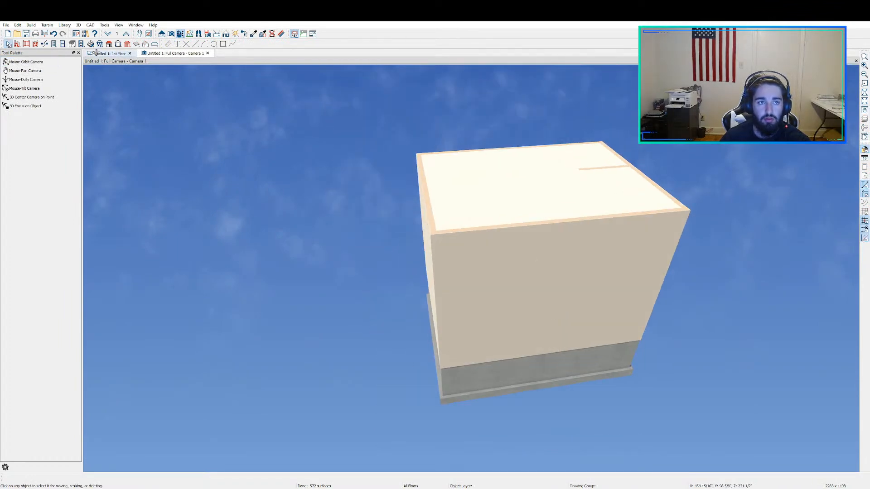
Step: Remove the room's ceiling from the plan and inspect the open interior in the camera view
left_click(97, 53)
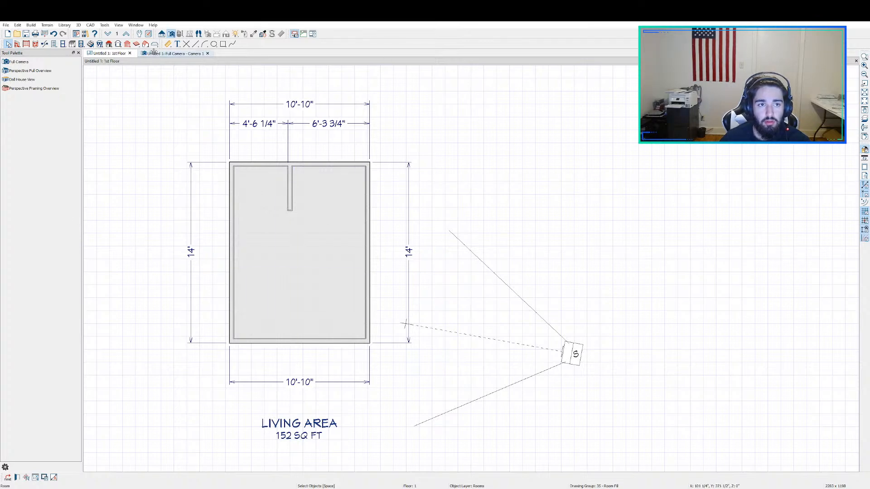
left_click(172, 53)
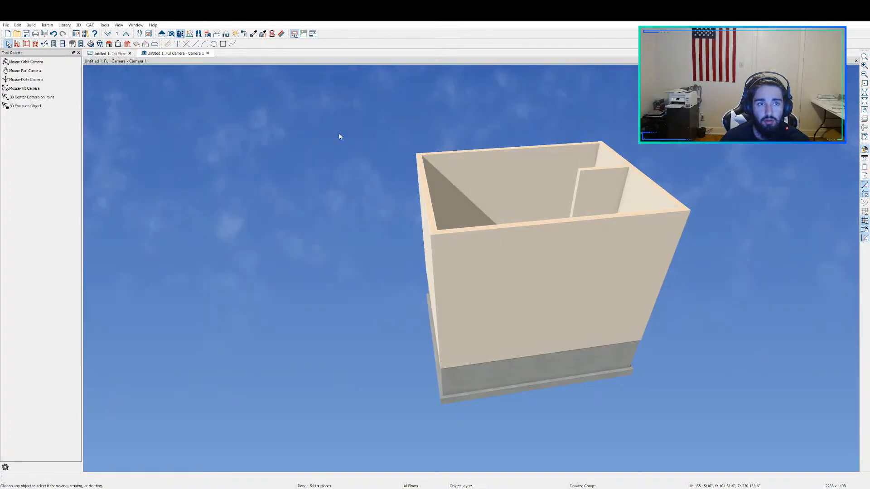
left_click(181, 36)
left_click_drag(304, 188, 452, 228)
middle_click_drag(318, 246, 487, 136)
key("space")
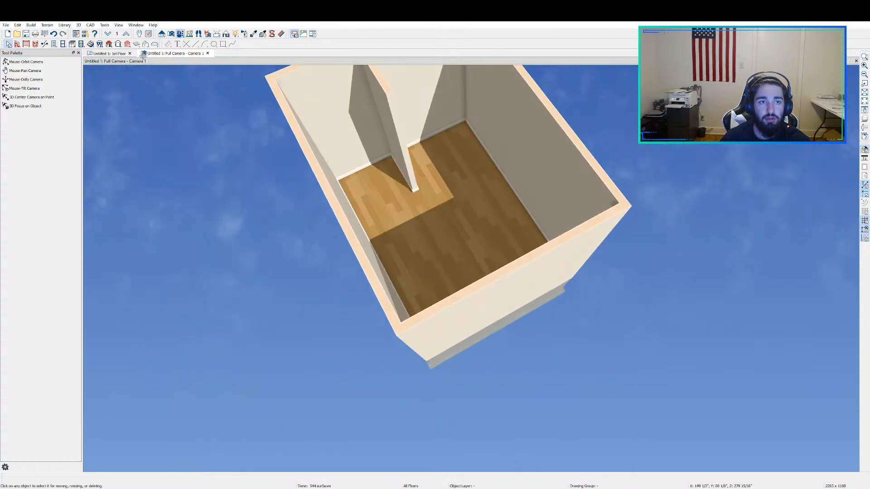
Step: Place a 2'-6" wide doorway in the room's bottom wall, about 1'-11 3/4" from the right corner
left_click(111, 53)
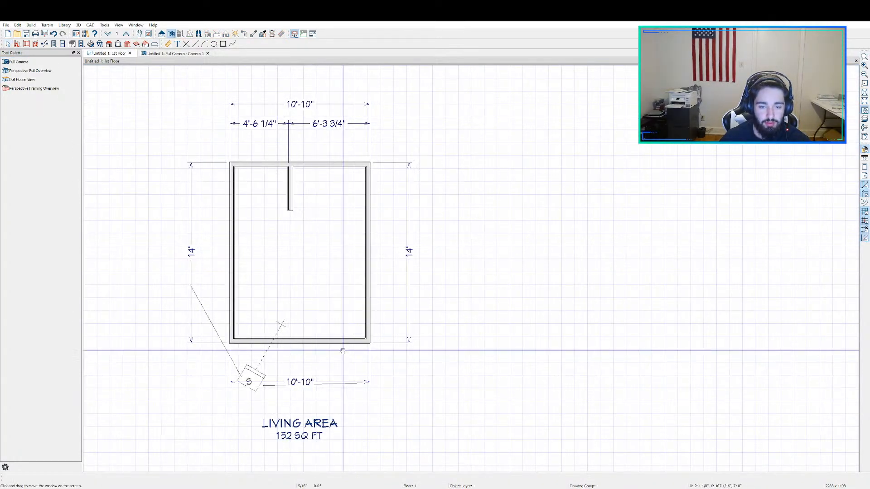
middle_click_drag(320, 325, 335, 269)
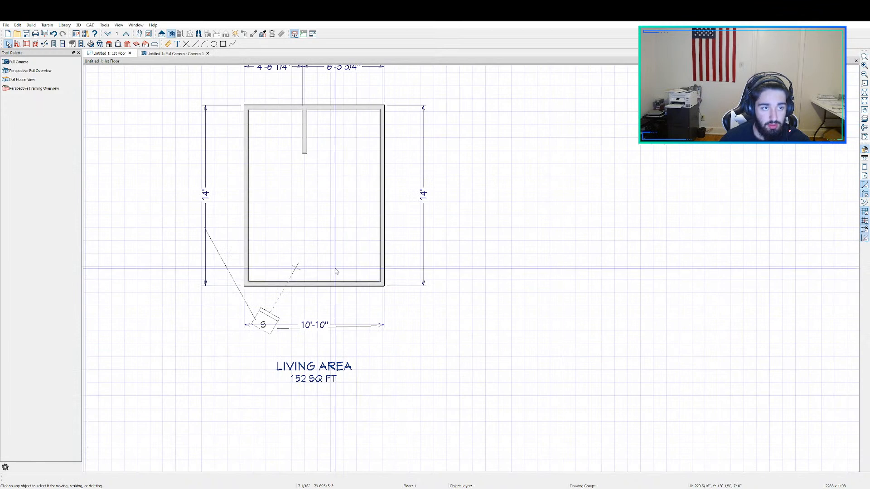
left_click(62, 43)
left_click(81, 44)
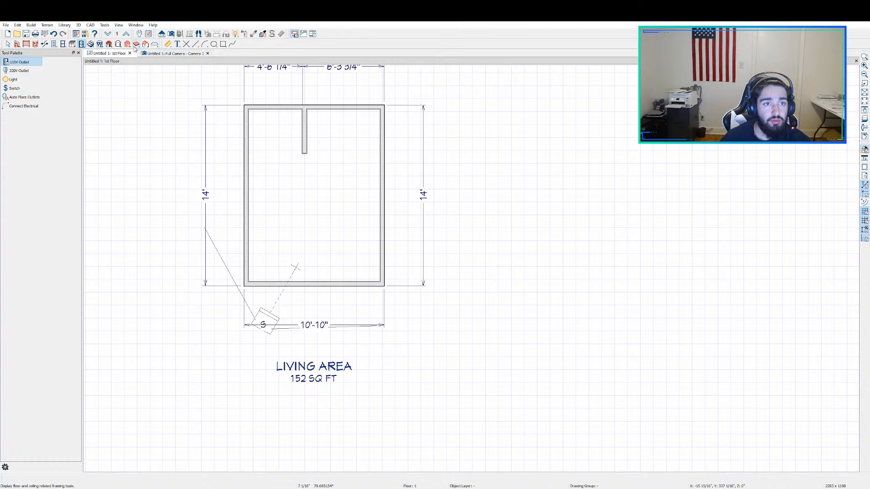
left_click(54, 44)
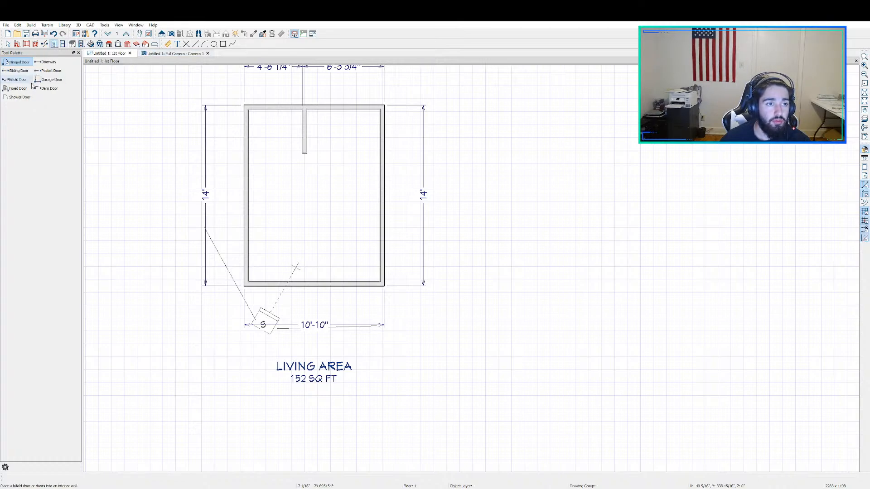
left_click(46, 63)
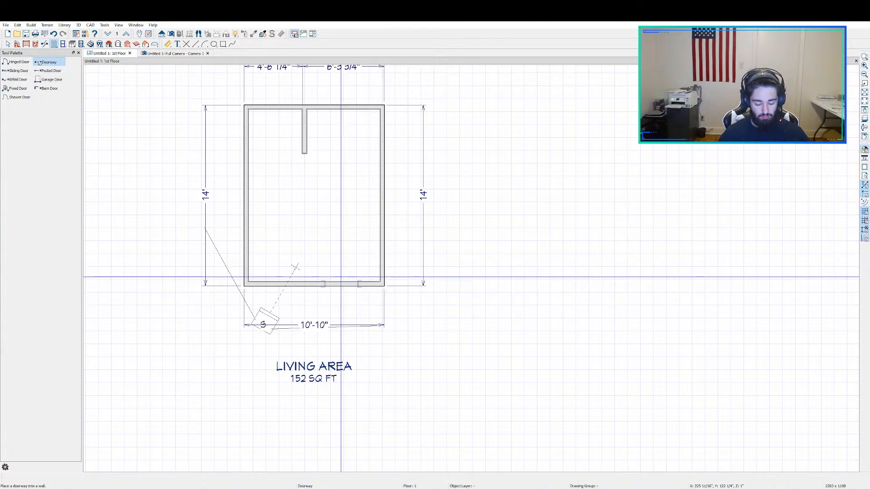
left_click(341, 278)
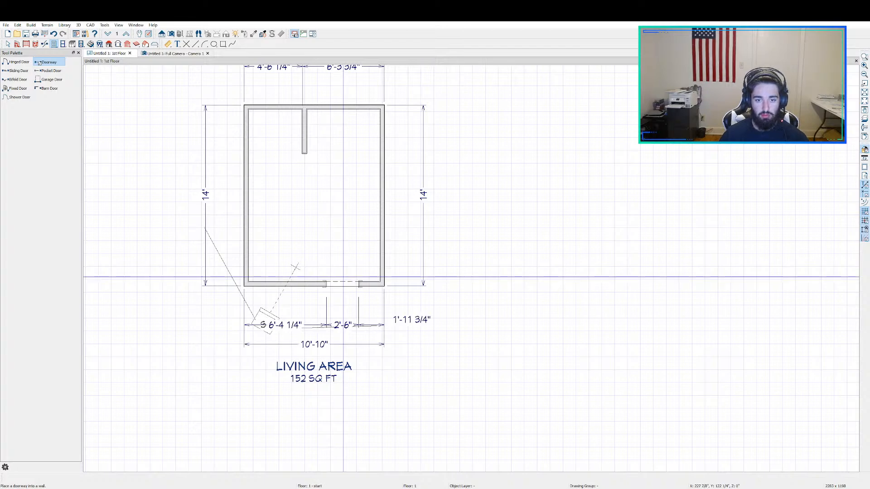
key("Escape")
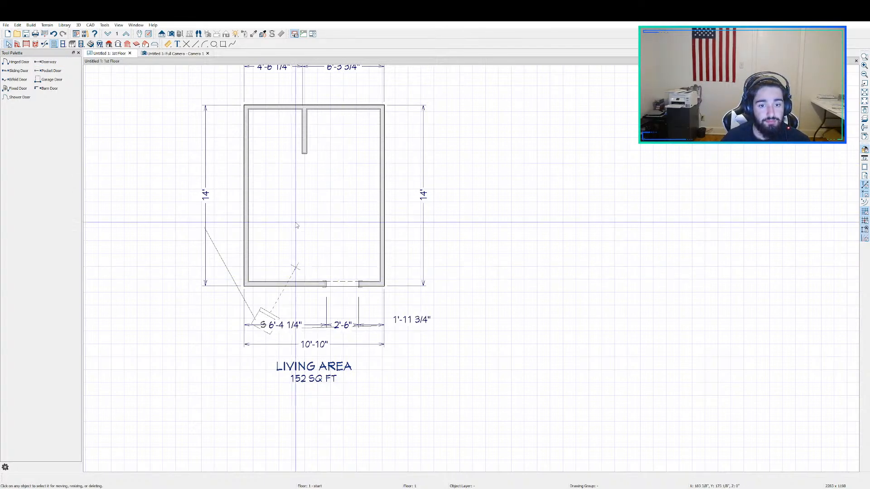
Step: Draw a short straight interior wall from the right wall into the room, about 4'-10" above the bottom wall
left_click(36, 44)
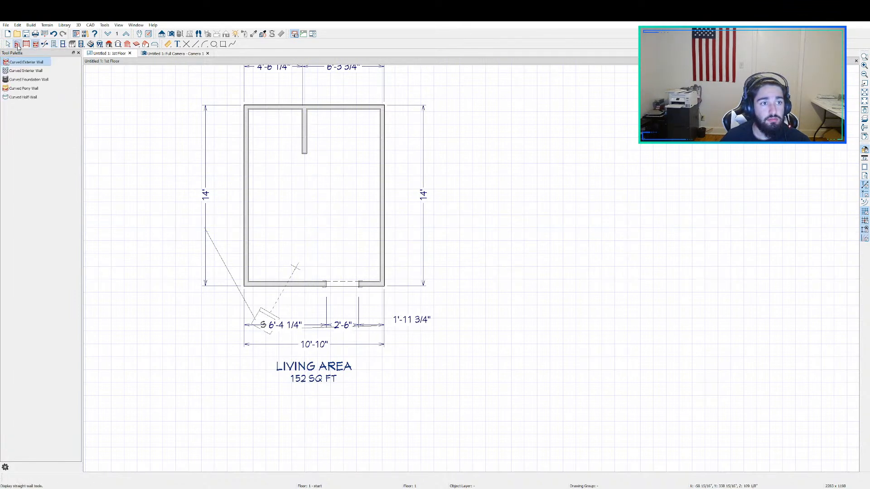
left_click(16, 44)
left_click(26, 71)
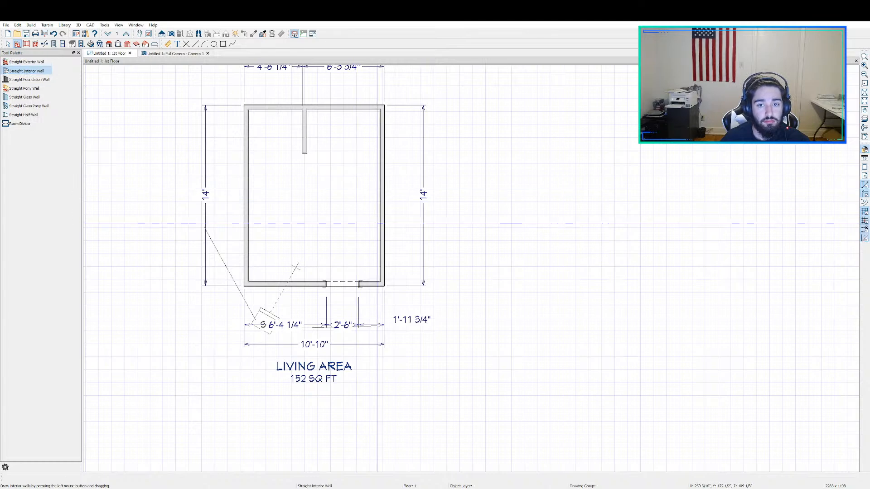
left_click_drag(381, 222, 336, 222)
key("space")
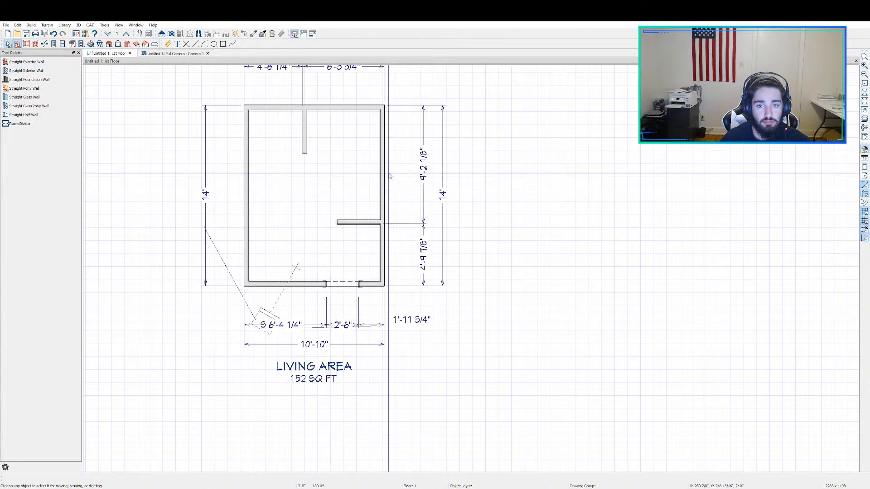
Step: Delete the automatic exterior dimensions on both sides of and below the room, along with the living area label
left_click_drag(404, 79, 470, 344)
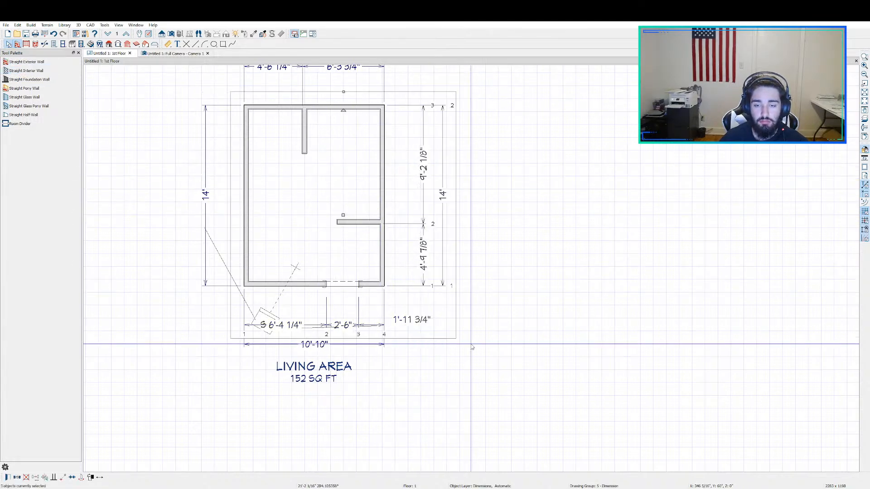
key("Delete")
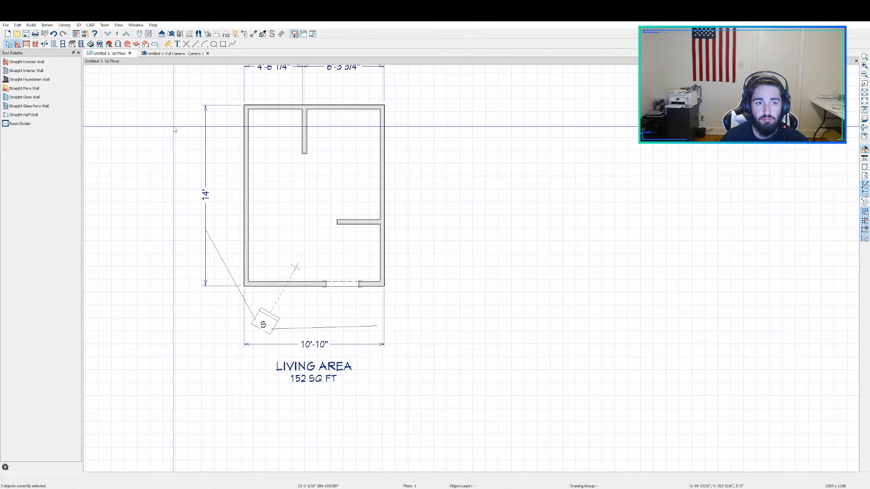
left_click_drag(166, 103, 222, 260)
key("Delete")
left_click(277, 363)
key("Delete")
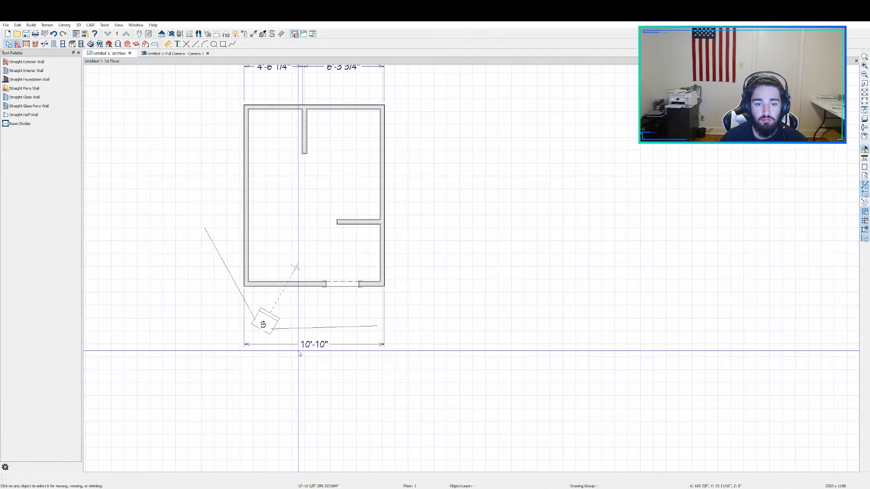
left_click(293, 345)
key("Delete")
Step: Delete the overall and partial dimension lines above the room's top wall
middle_click_drag(410, 139, 436, 291)
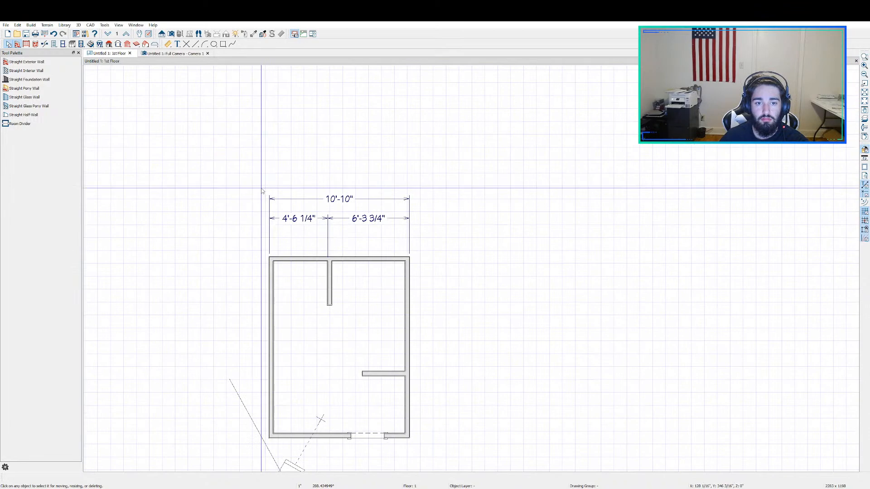
left_click_drag(250, 194, 445, 230)
key("Delete")
scroll(429, 264, "down", 1)
middle_click_drag(425, 330, 430, 228)
scroll(430, 229, "up", 1)
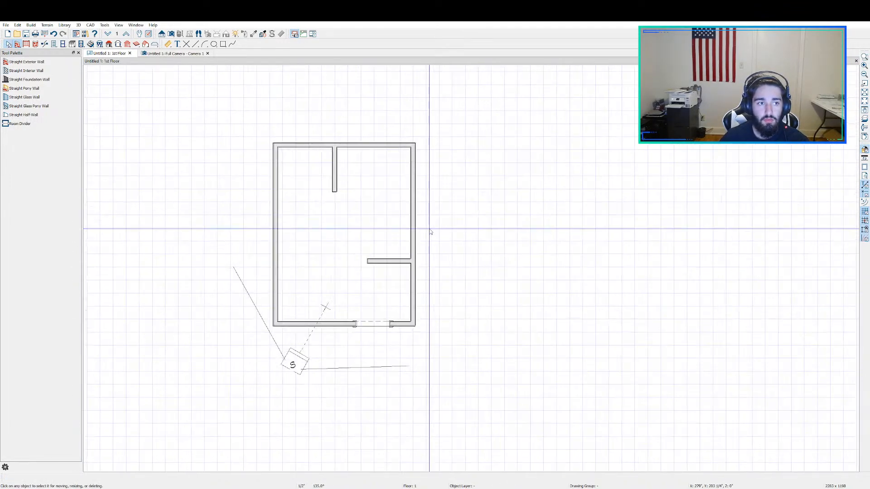
Step: Add a horizontal interior dimension across the room between the left and right walls
left_click(168, 44)
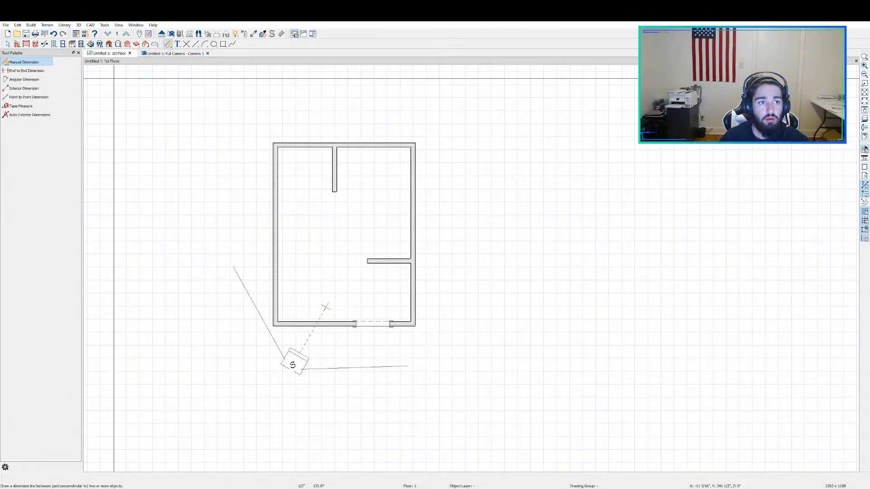
left_click(25, 89)
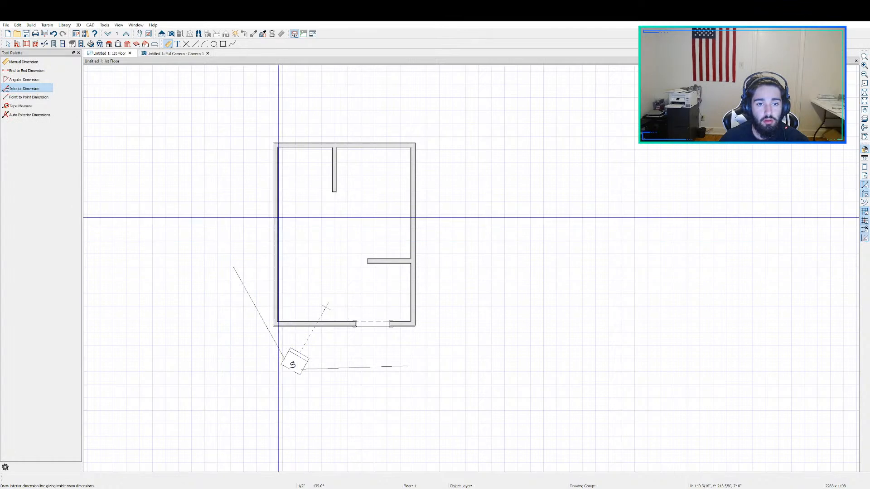
left_click_drag(278, 217, 410, 217)
key("space")
left_click(347, 217)
scroll(341, 217, "up", 9)
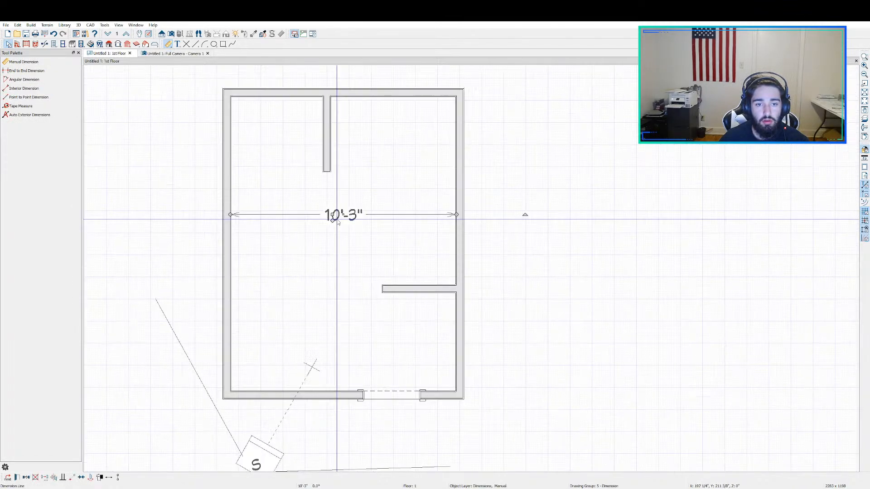
middle_click_drag(361, 214, 386, 239)
key("Escape")
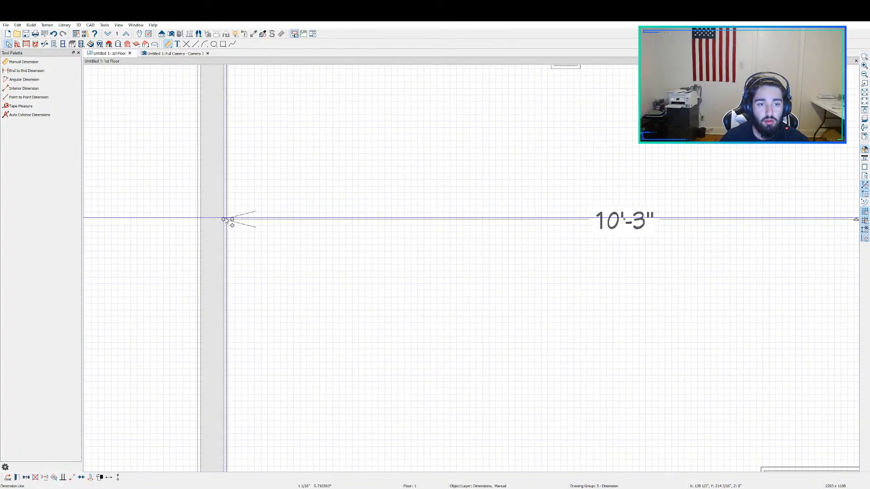
Step: Move the left end of the interior dimension to the finished inner face of the left wall
left_click(223, 219)
left_click_drag(223, 219, 229, 219)
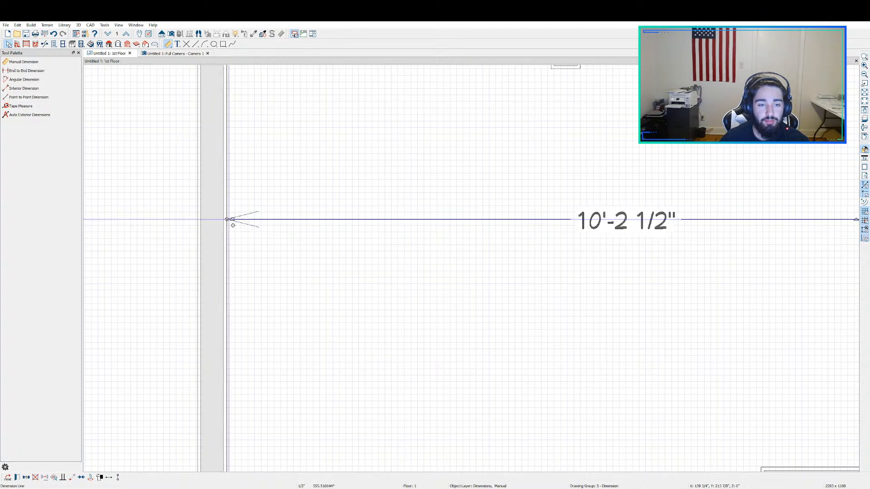
scroll(228, 238, "up", 9)
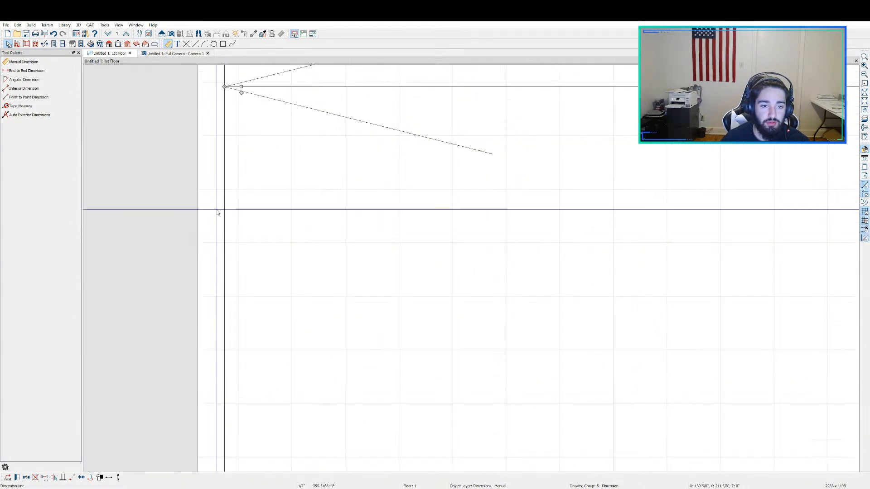
scroll(168, 210, "down", 4)
middle_click_drag(166, 212, 321, 240)
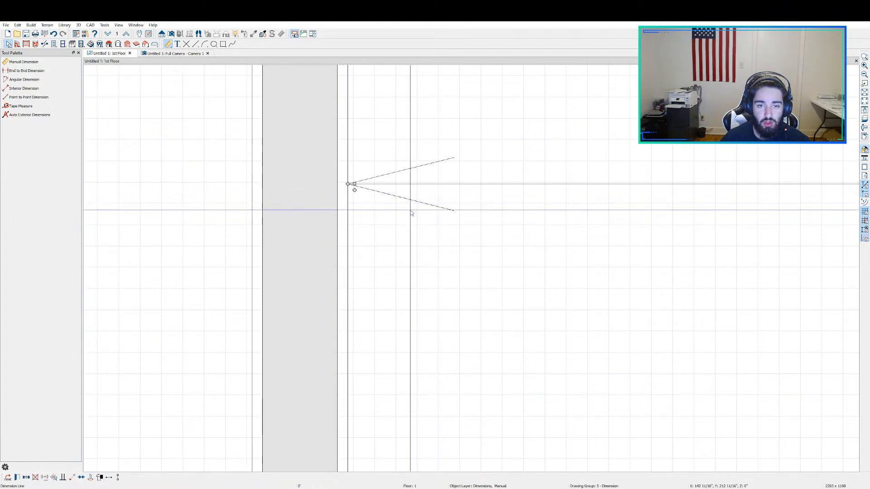
scroll(402, 211, "down", 2)
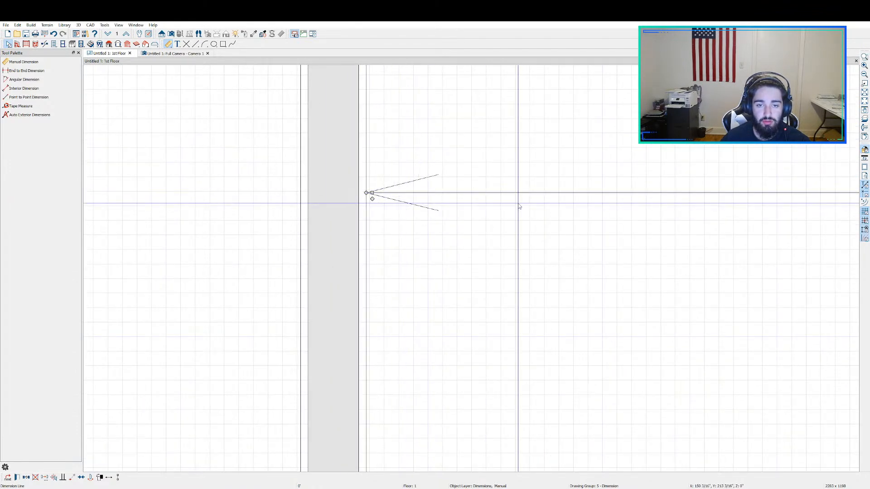
Step: Move the right end of the interior dimension to the finished inner face of the right wall
left_click_drag(516, 206, 172, 262)
scroll(268, 252, "down", 3)
middle_click_drag(531, 289, 155, 290)
middle_click_drag(564, 256, 333, 273)
scroll(507, 274, "up", 4)
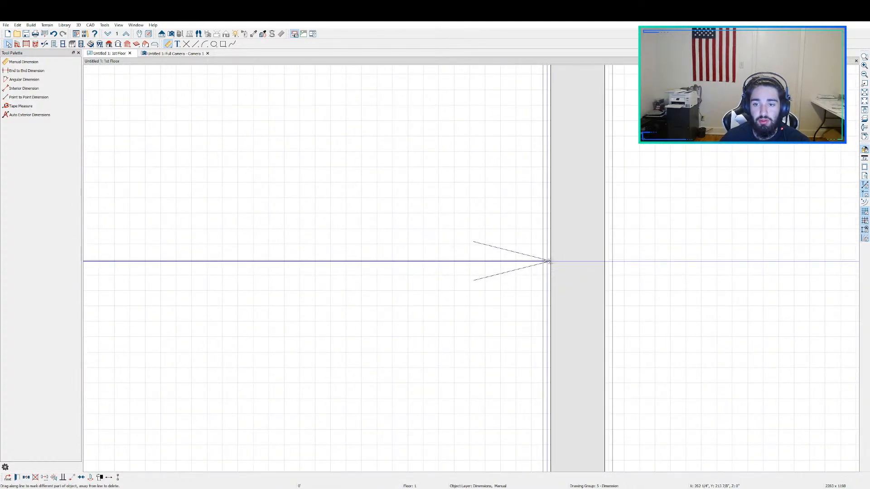
scroll(472, 272, "down", 2)
scroll(473, 272, "down", 3)
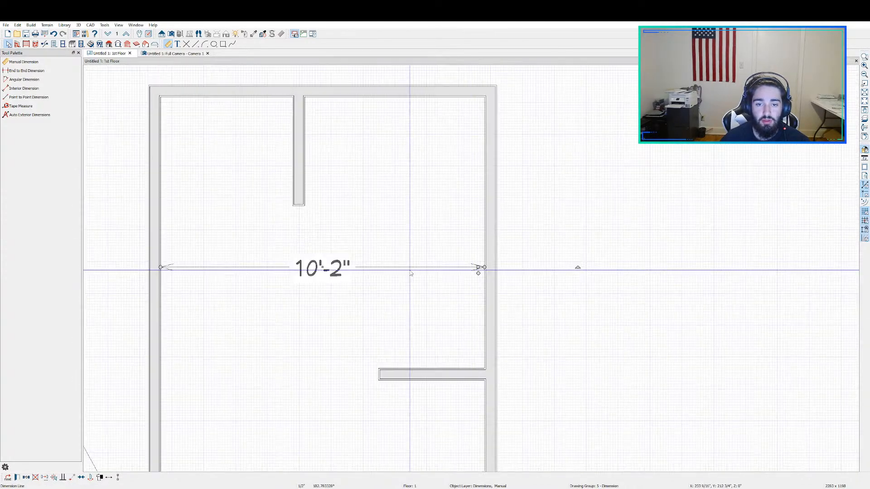
Step: Move the interior width dimension line out of the room to just above the top wall
middle_click_drag(338, 265, 436, 296)
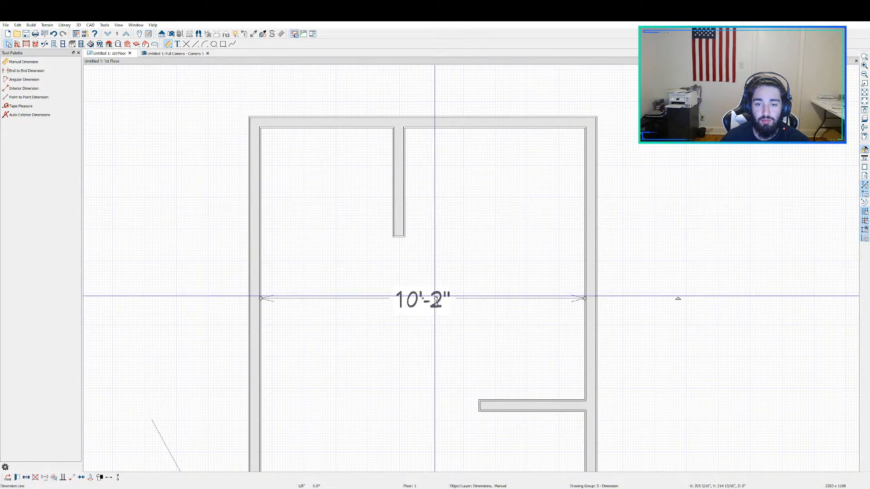
left_click_drag(431, 297, 413, 83)
scroll(452, 195, "down", 2)
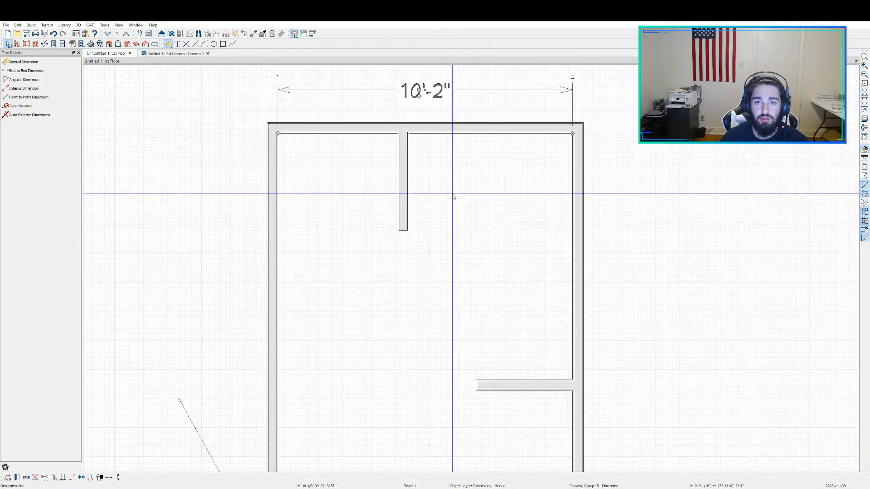
left_click(171, 46)
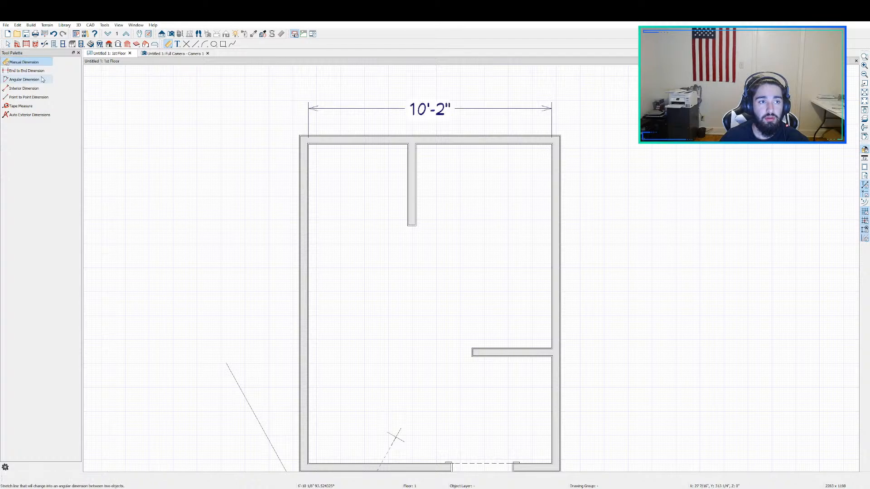
left_click(35, 89)
middle_click_drag(352, 313, 366, 229)
scroll(372, 134, "down", 2)
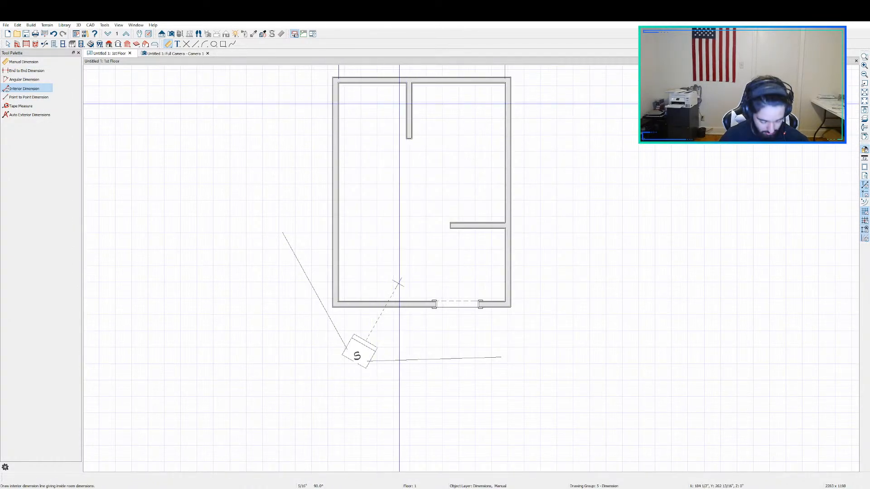
key("space")
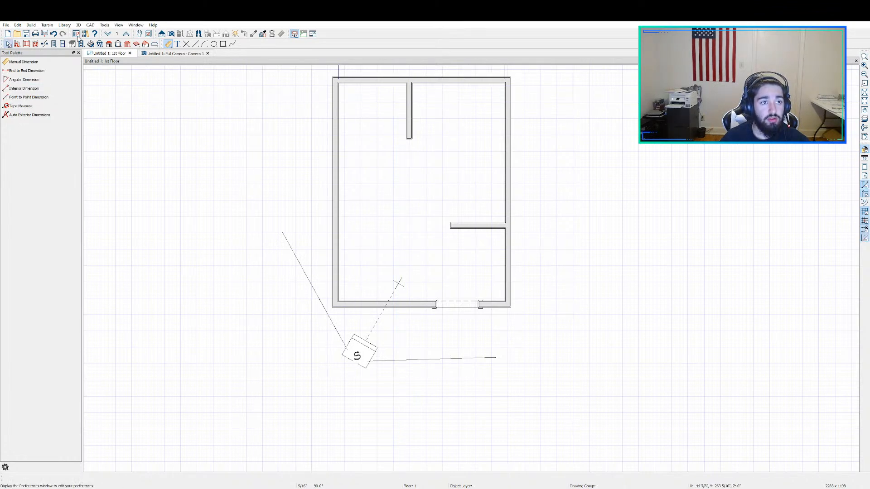
Step: Enclose a closet in the room's bottom-left corner with two straight interior walls, the vertical one about 4'-4 1/2" long
left_click(19, 44)
left_click(26, 71)
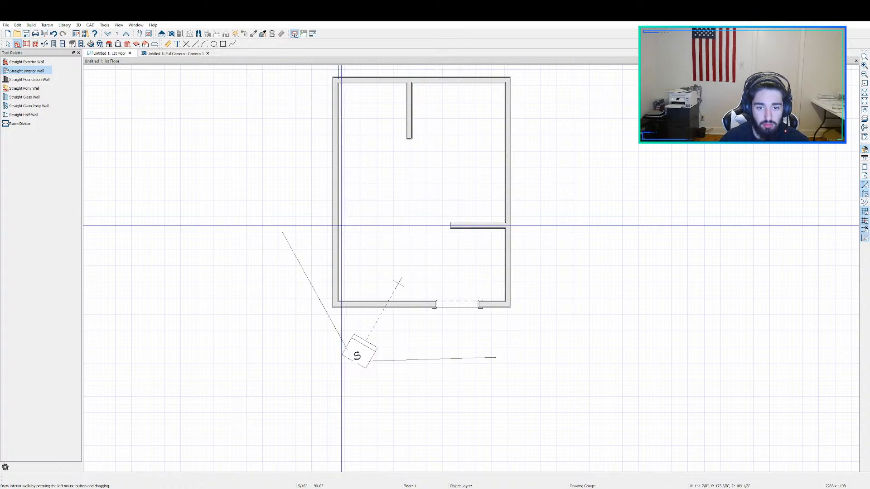
left_click_drag(340, 225, 407, 301)
key("space")
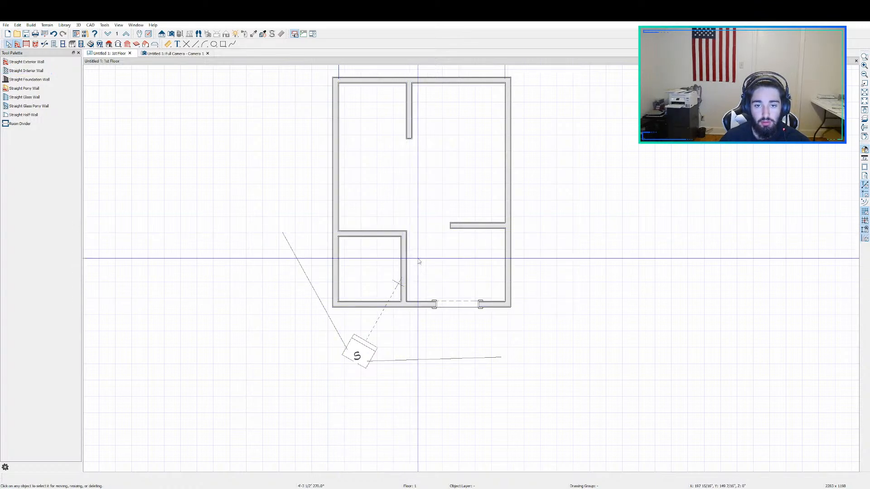
Step: Place a 2'-6" wide doorway in the closet's right wall, near the middle
scroll(421, 258, "down", 2)
middle_click_drag(443, 263, 426, 218)
scroll(426, 221, "up", 2)
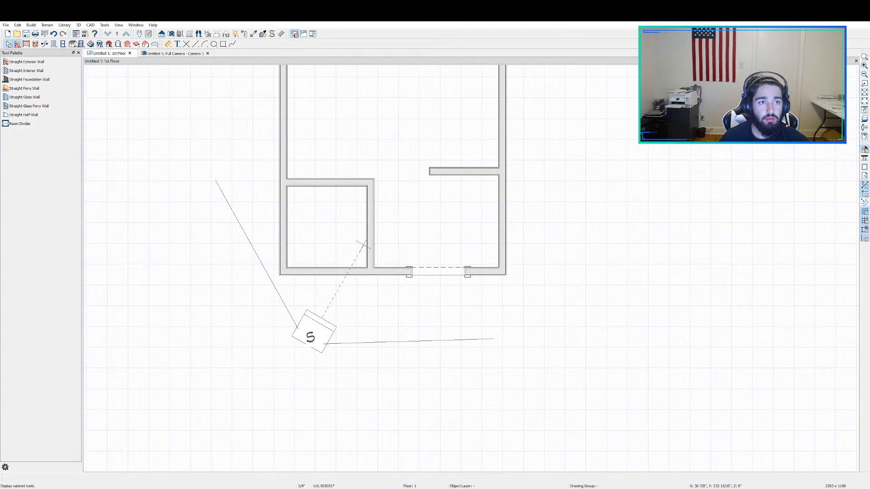
left_click(54, 43)
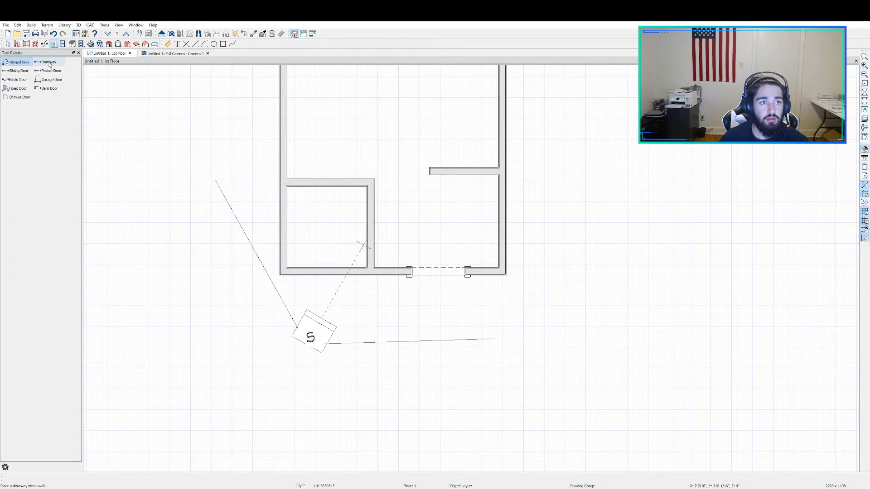
left_click(43, 64)
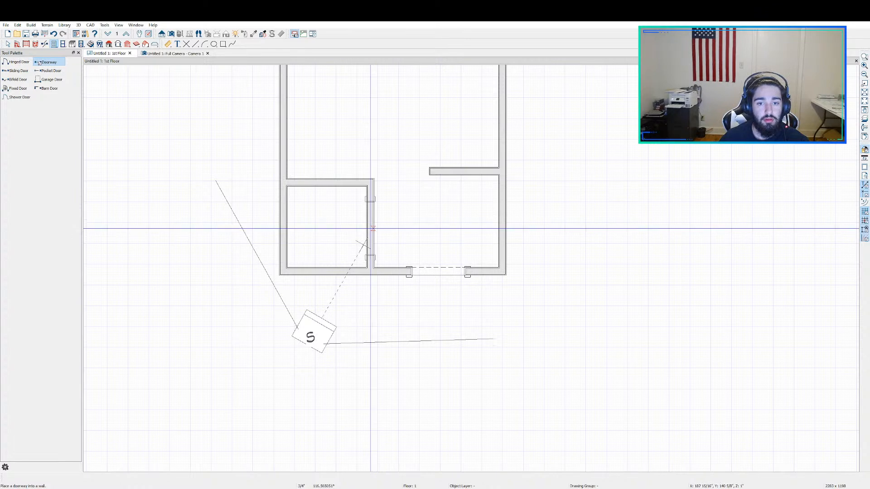
left_click(370, 229)
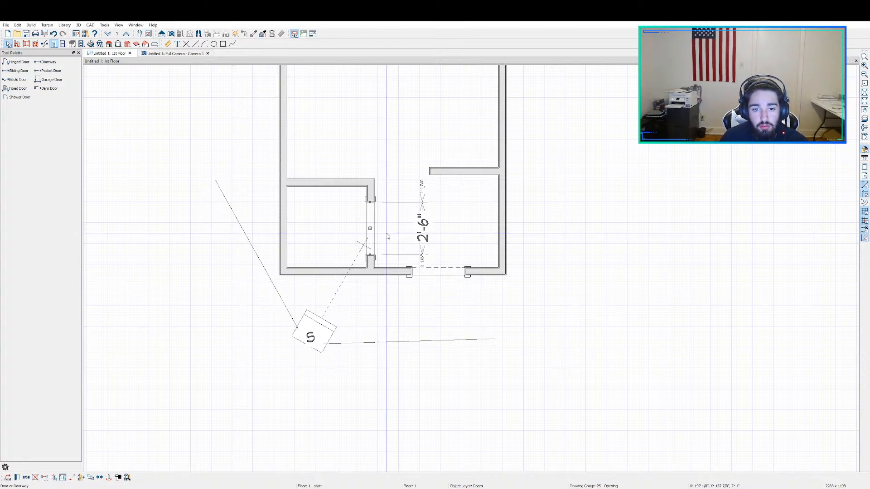
Step: Set the width of the closet doorway to 3'-4"
left_click(420, 230)
left_click(369, 234)
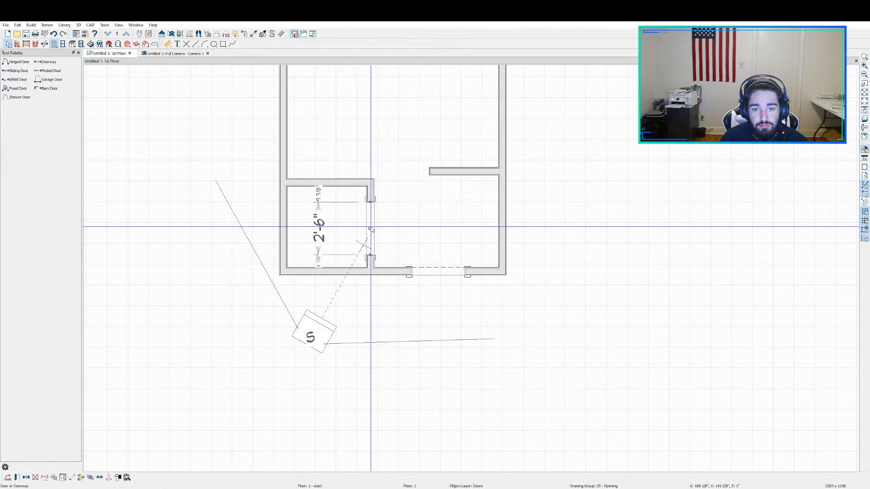
left_click(323, 236)
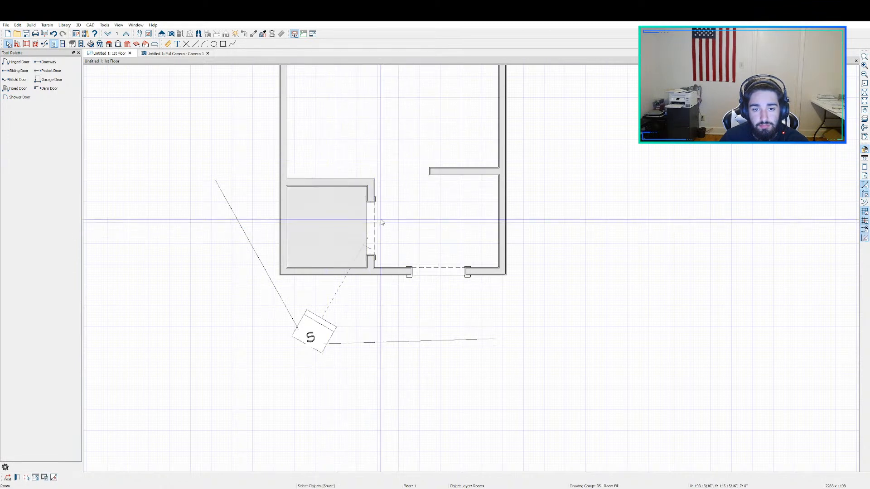
left_click(369, 222)
left_click(317, 238)
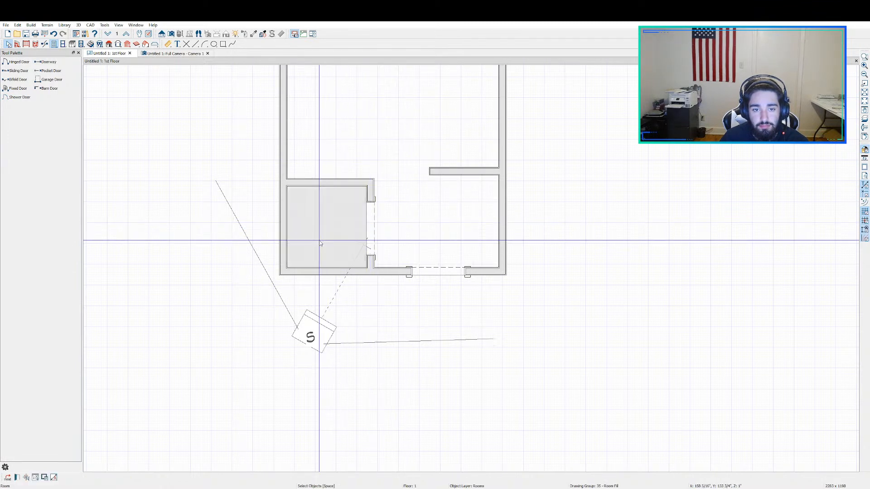
left_click(372, 225)
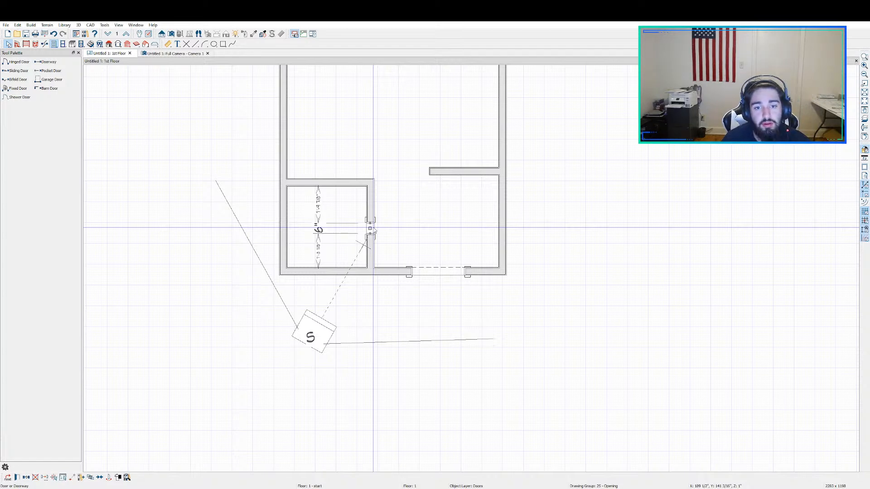
double_click(374, 230)
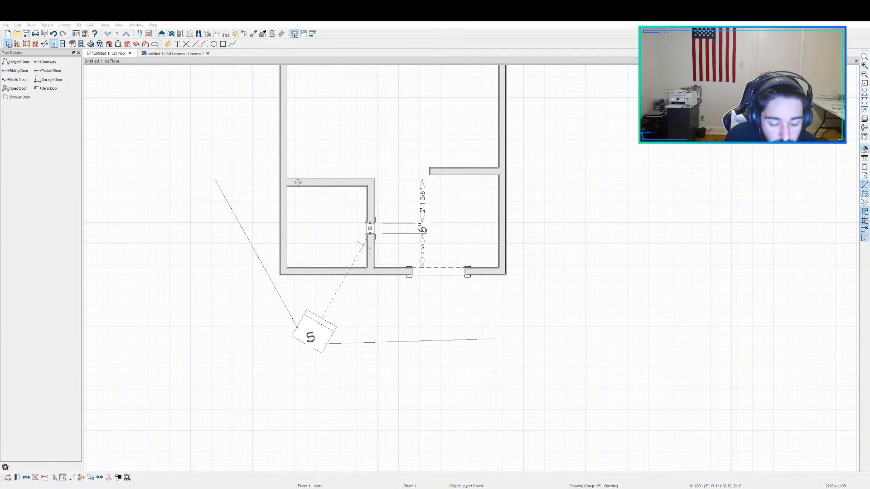
left_click_drag(298, 182, 298, 185)
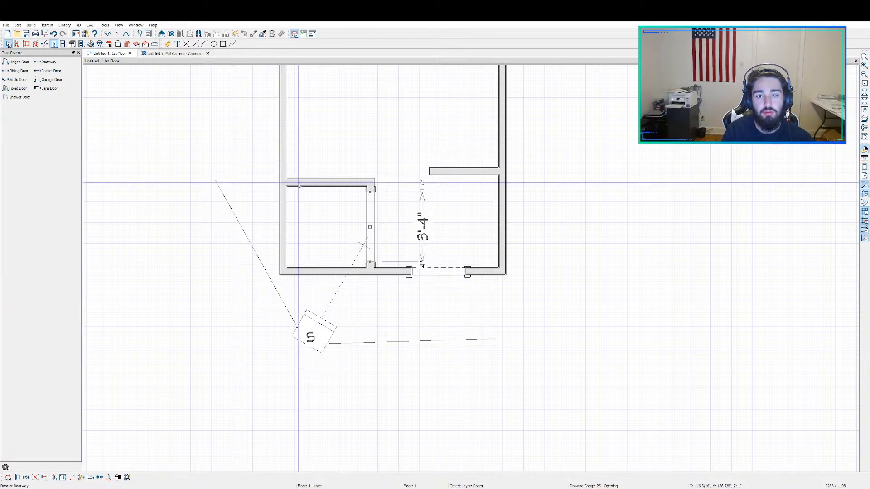
key("Escape")
scroll(414, 168, "down", 1)
middle_click_drag(413, 219, 418, 296)
scroll(396, 252, "up", 1)
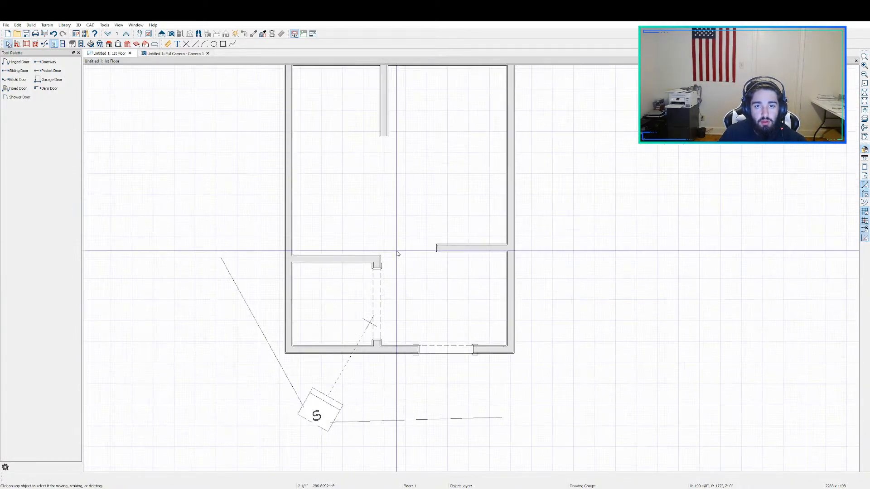
middle_click_drag(397, 251, 422, 390)
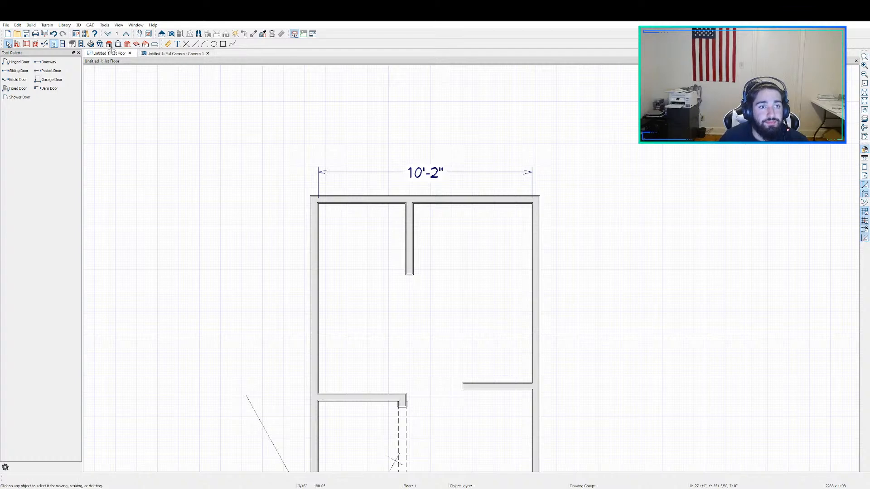
left_click(167, 44)
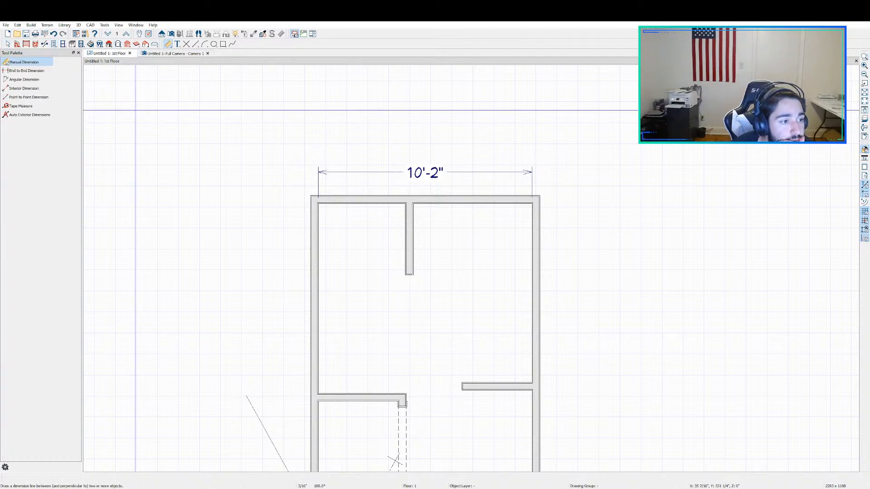
scroll(135, 110, "down", 2)
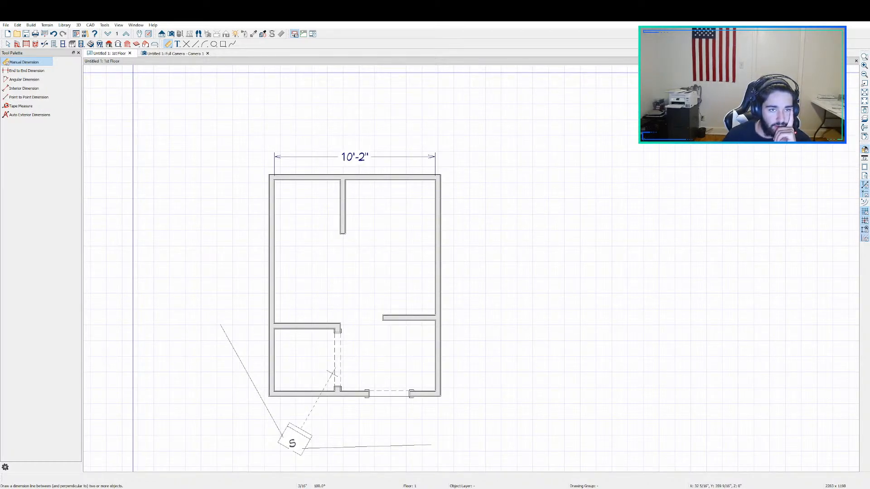
key("space")
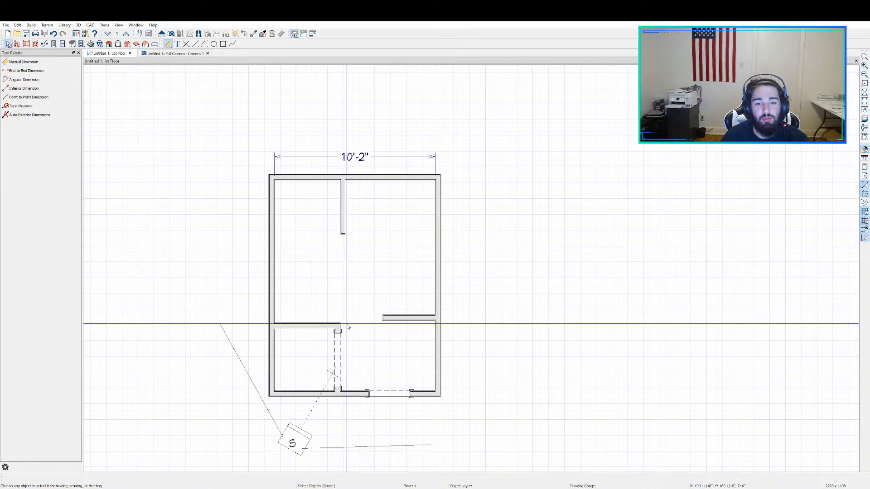
Step: Paste a copy of the closet doorway into the right exterior wall and delete that copy again
left_click(336, 359)
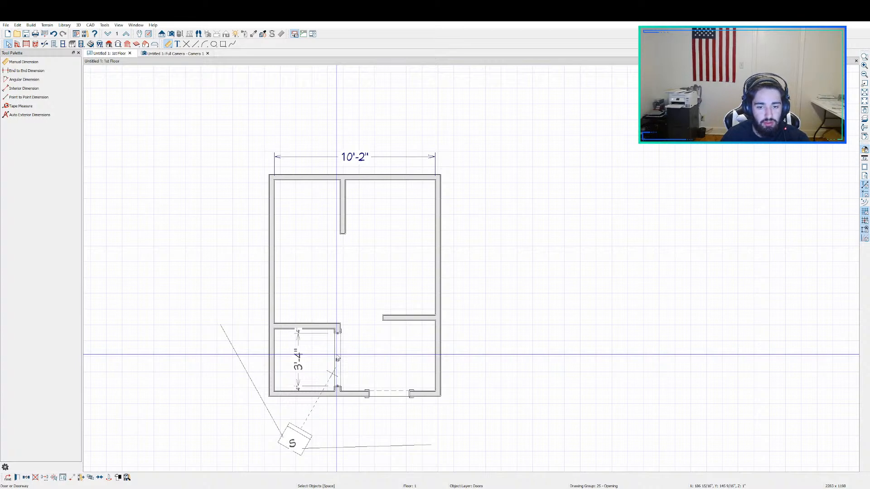
key("ctrl+v")
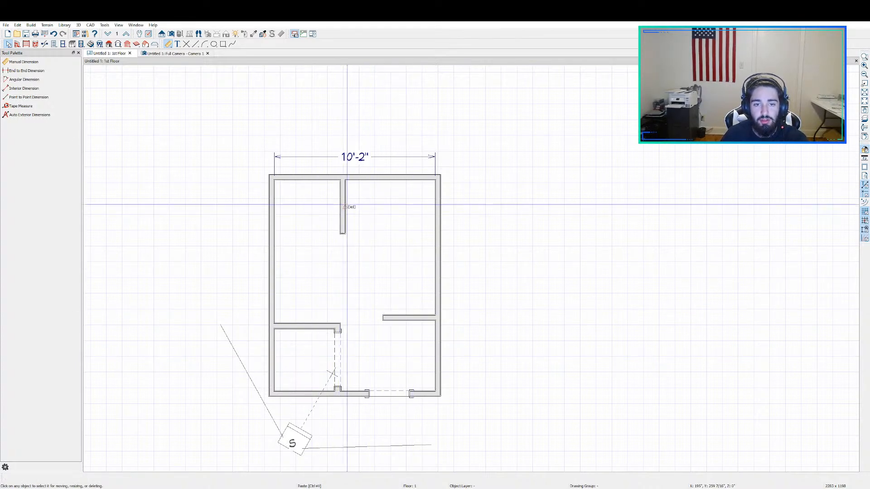
left_click(437, 238)
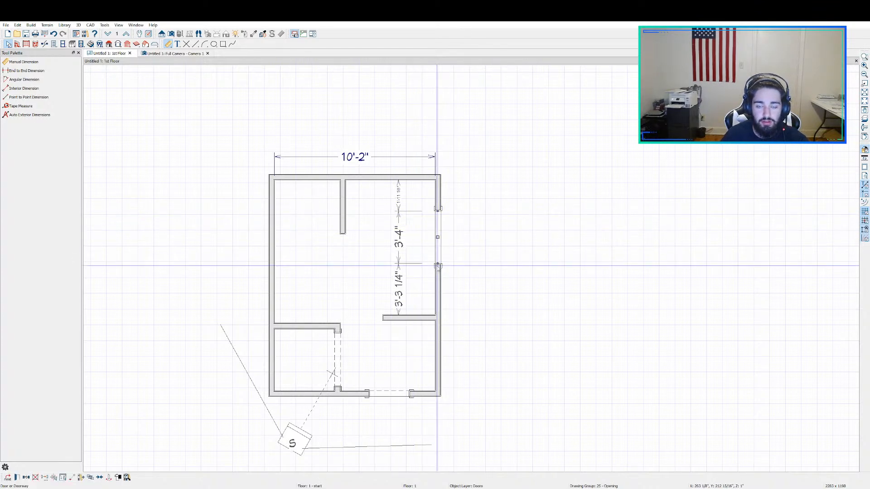
key("Delete")
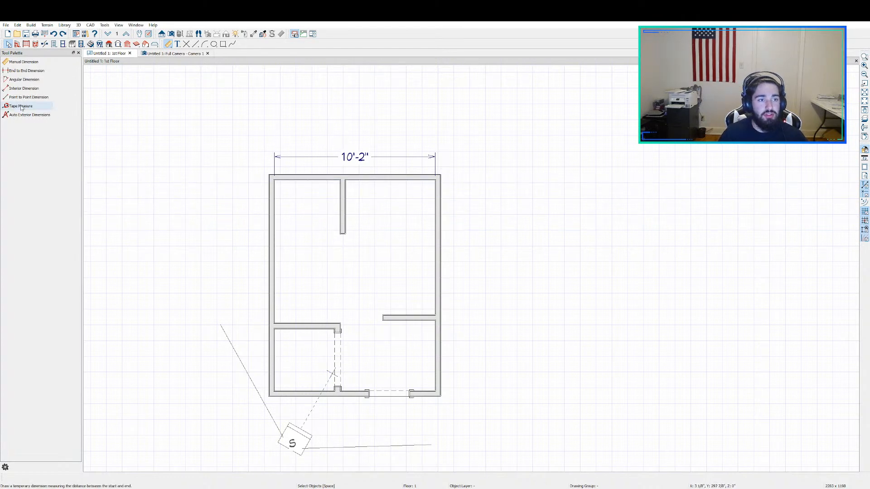
Step: Add an interior dimension from the right face of the top stub wall to the room's right wall
left_click(27, 89)
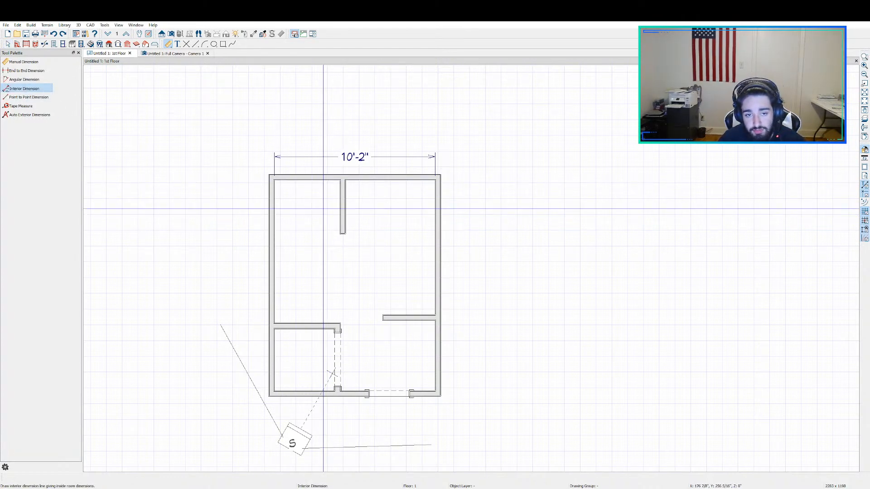
scroll(369, 198, "up", 2)
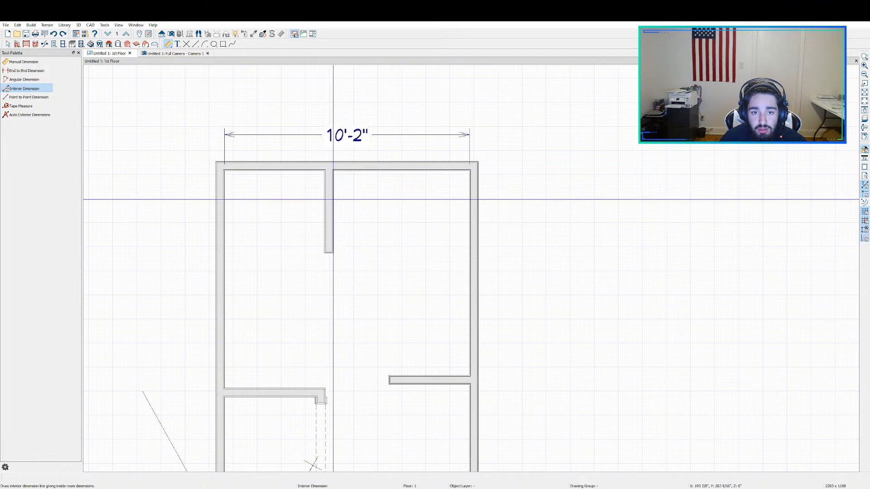
left_click_drag(331, 199, 469, 200)
key("space")
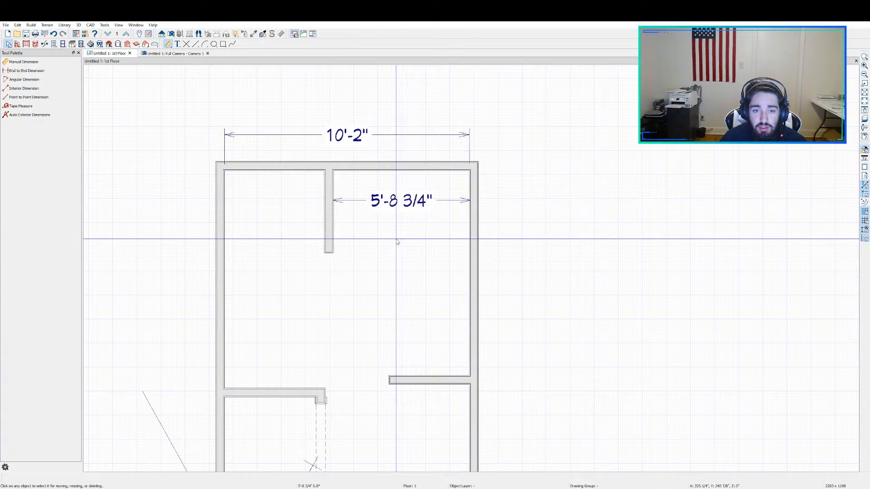
Step: Try setting the distance between the top stub wall and the right wall to 3', and undo the move
left_click(329, 222)
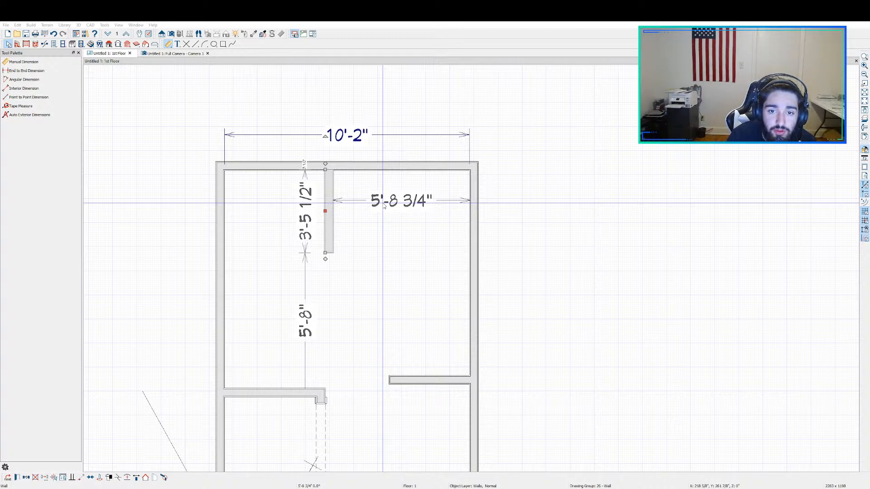
key("Return")
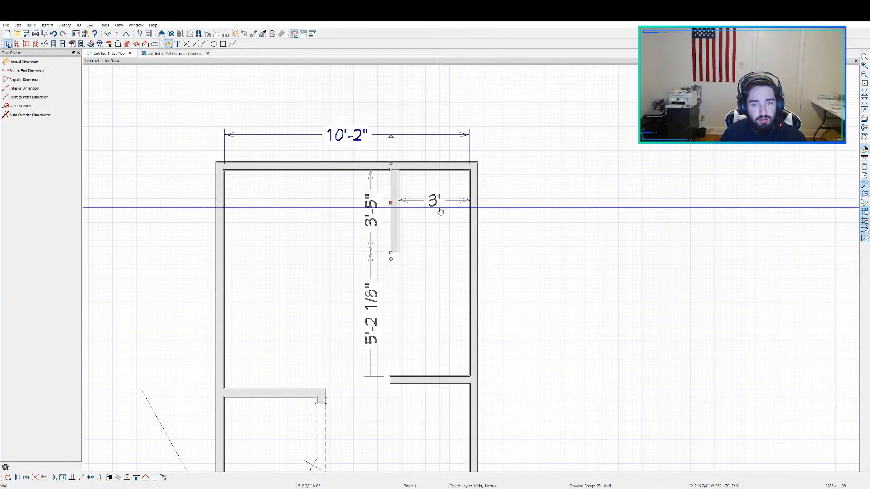
key("ctrl+z")
Step: Move the stub-to-right-wall dimension above the top wall and place the overall width dimension outside it
scroll(408, 204, "down", 2)
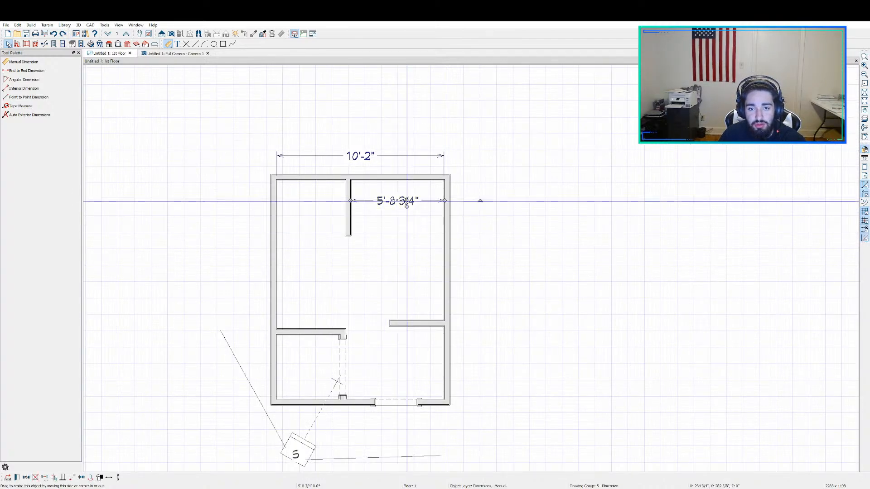
left_click_drag(407, 200, 412, 129)
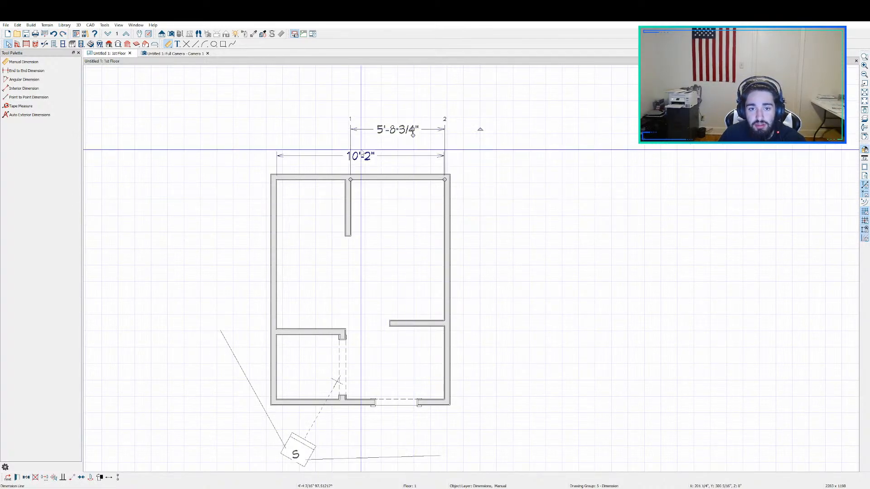
left_click(368, 157)
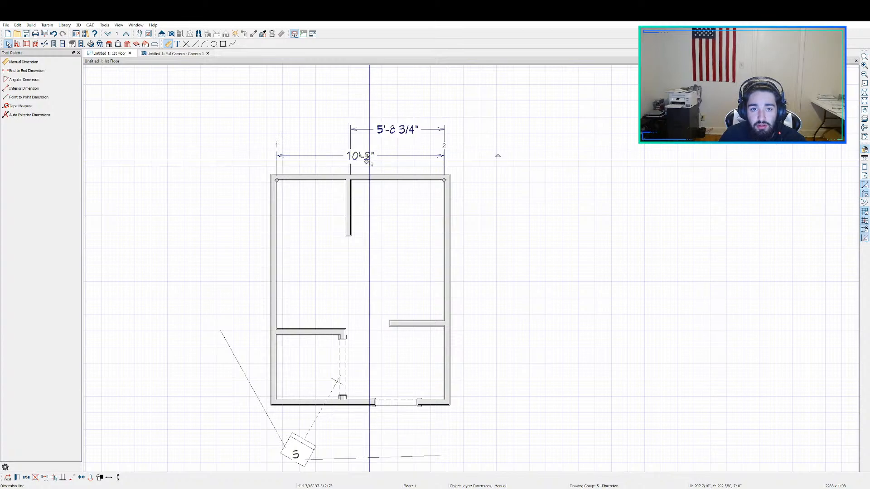
left_click_drag(368, 160, 367, 115)
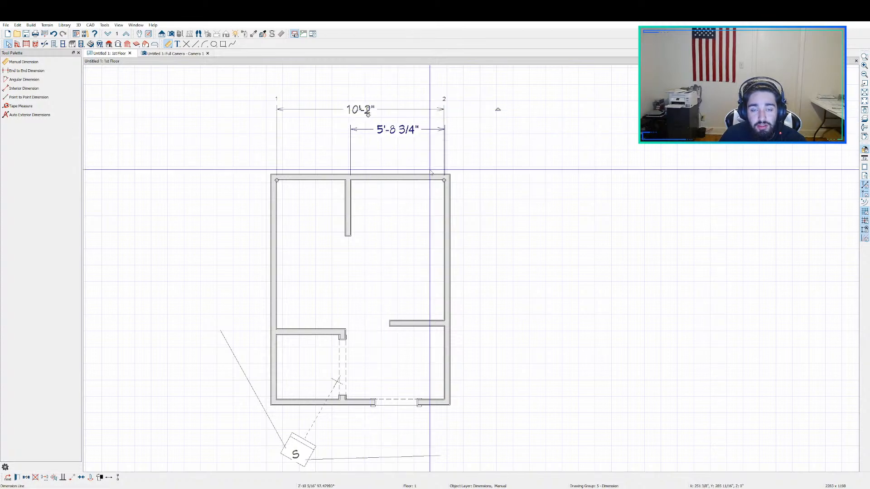
scroll(515, 182, "down", 2)
scroll(418, 227, "up", 1)
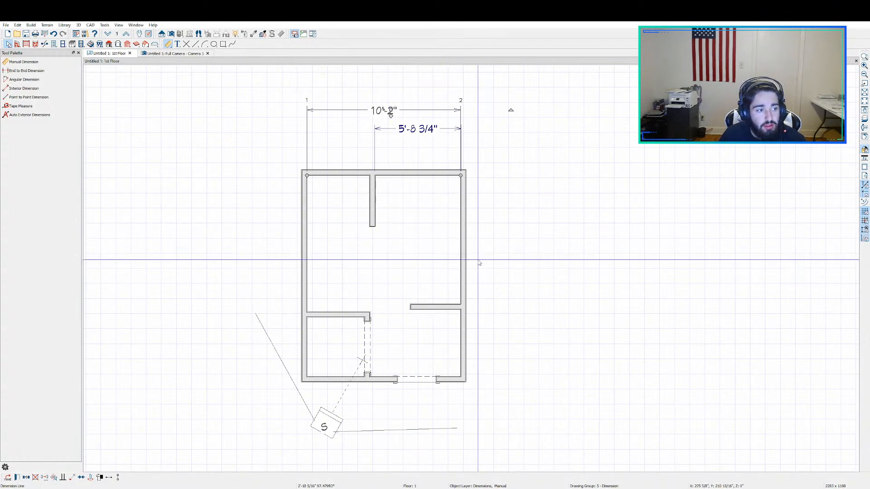
scroll(404, 295, "up", 1)
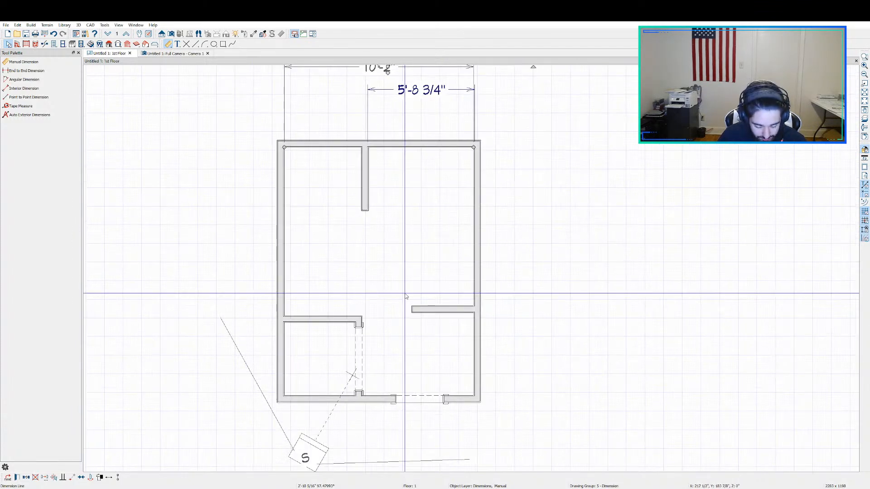
Step: Add an interior dimension from the room's left wall to the left side of the top stub wall
key("space")
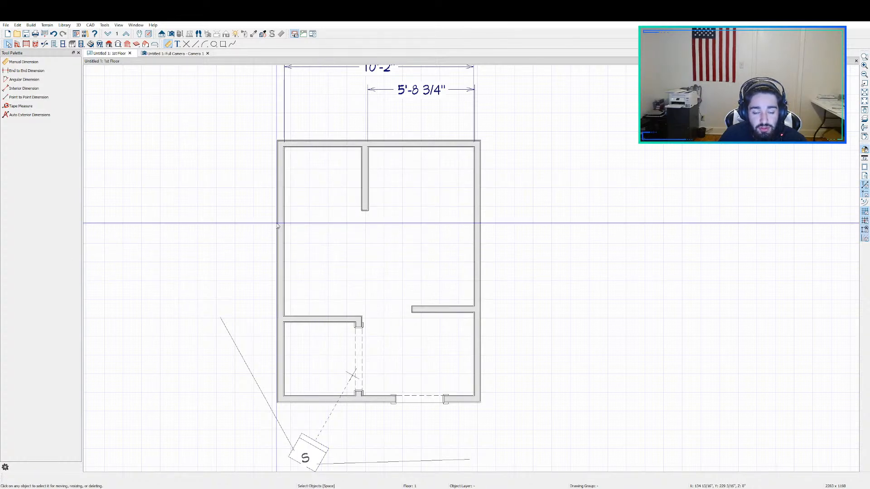
left_click(39, 89)
scroll(303, 161, "up", 3)
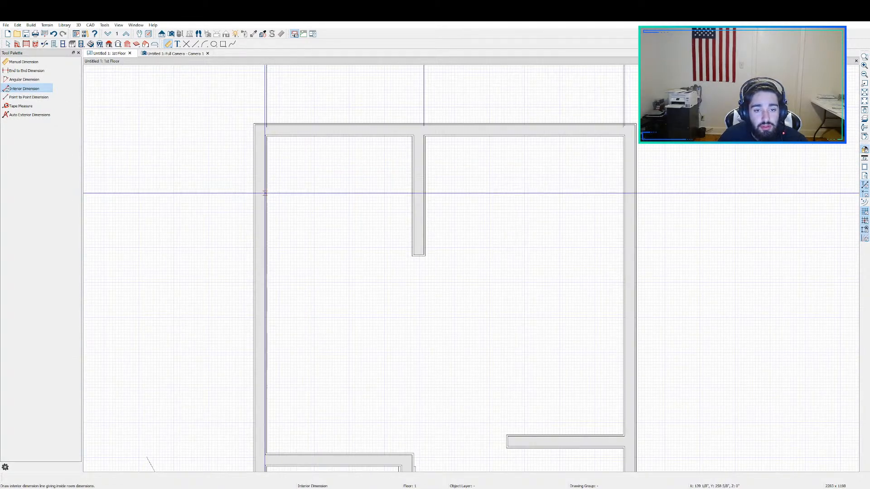
scroll(264, 193, "up", 1)
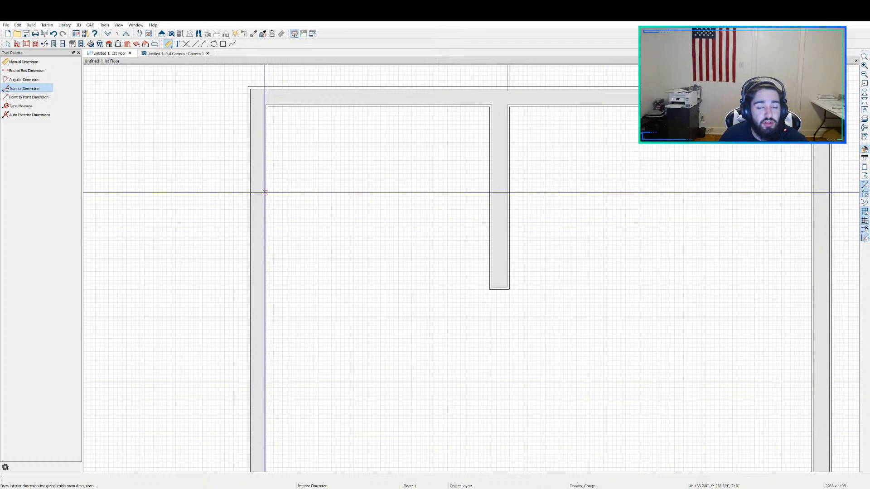
scroll(265, 194, "down", 4)
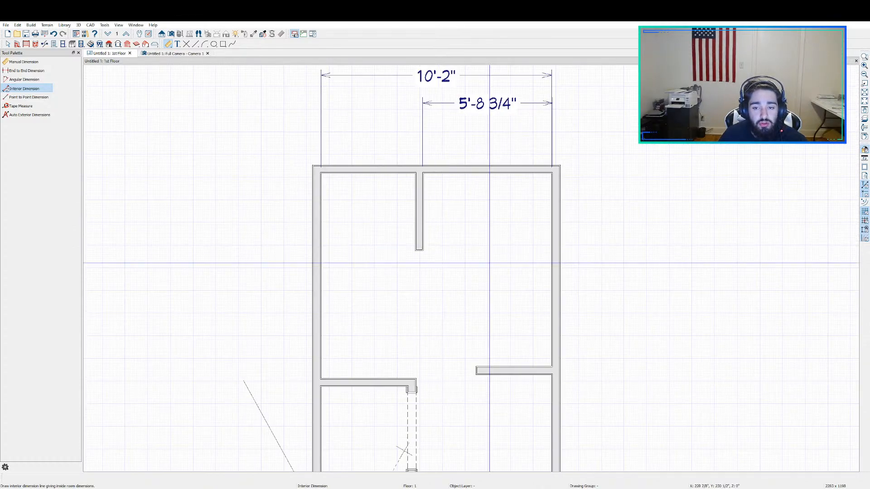
scroll(405, 259, "up", 2)
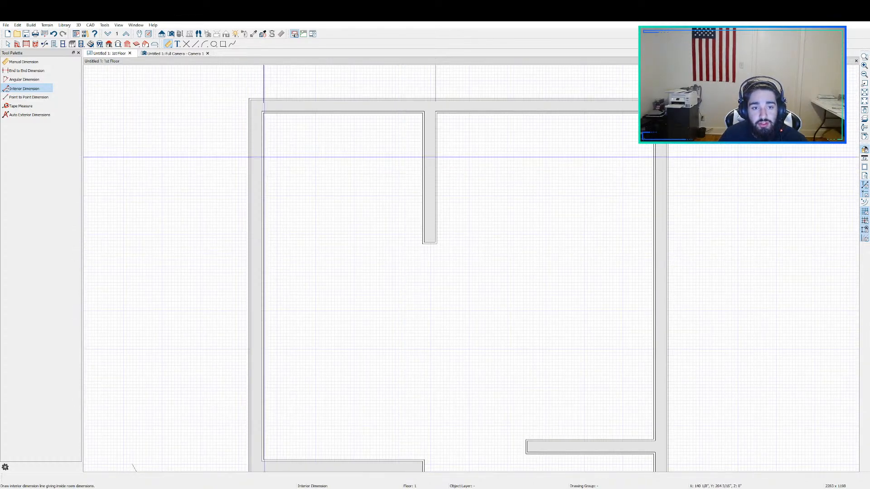
scroll(262, 162, "up", 2)
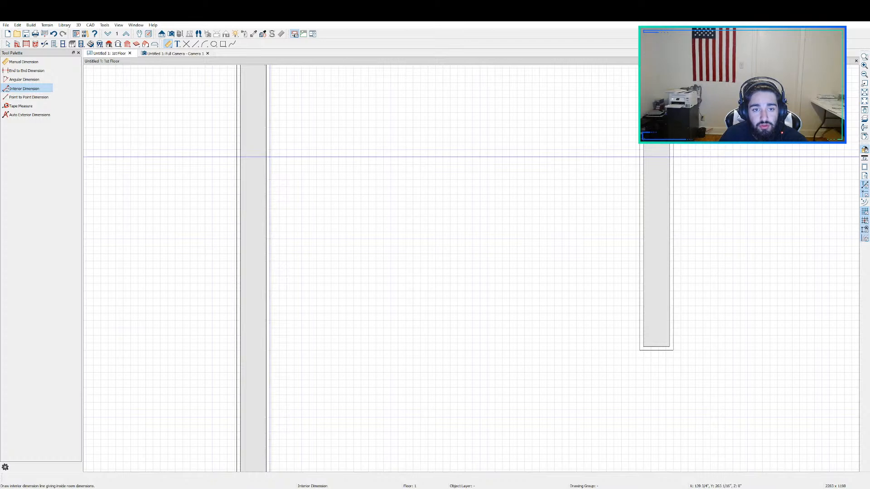
left_click_drag(266, 157, 640, 141)
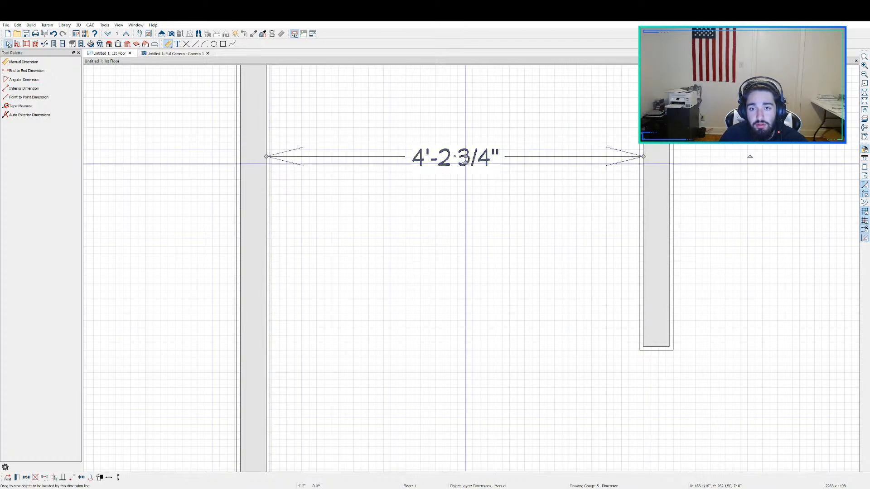
Step: Move the dimension between the left wall and the stub wall out of the room to just above the top wall
scroll(465, 161, "down", 5)
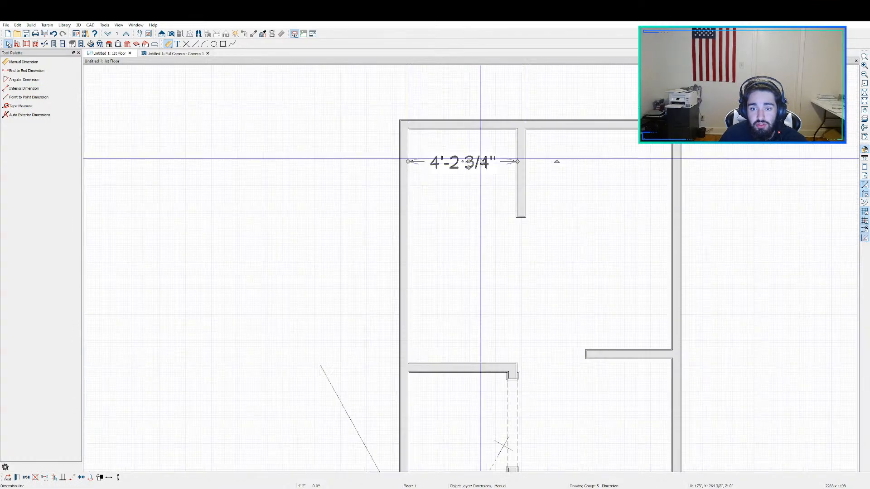
double_click(459, 168)
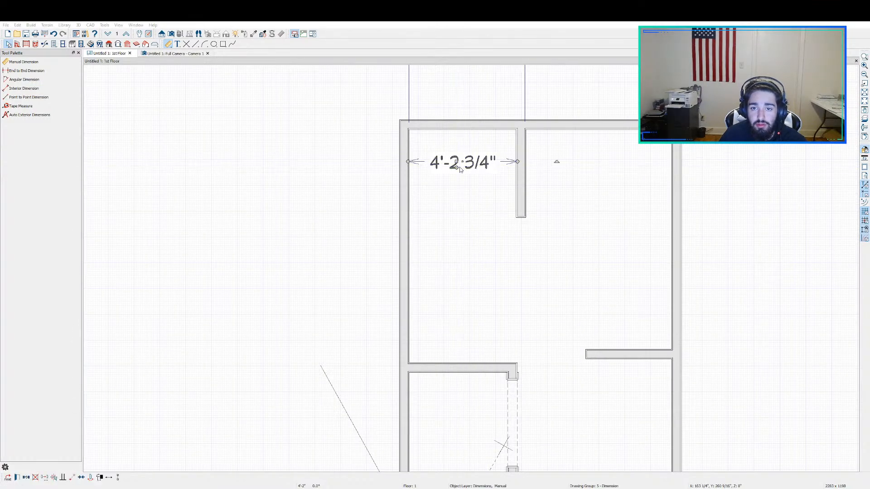
left_click(507, 183)
left_click(466, 160)
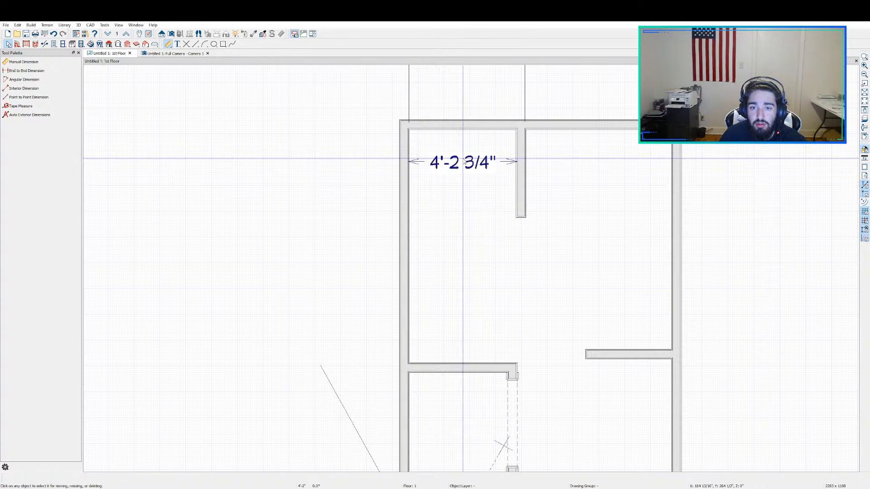
left_click(466, 160)
left_click(468, 163)
left_click(470, 124)
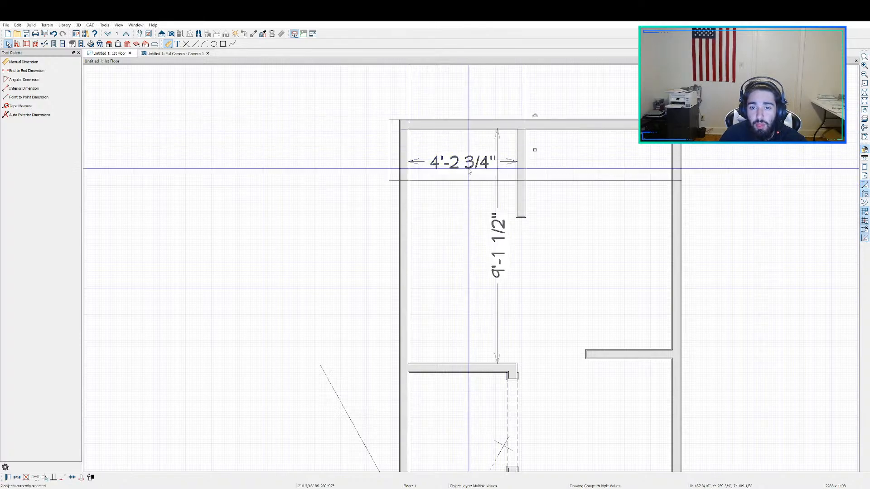
left_click(468, 166)
left_click_drag(469, 163, 467, 93)
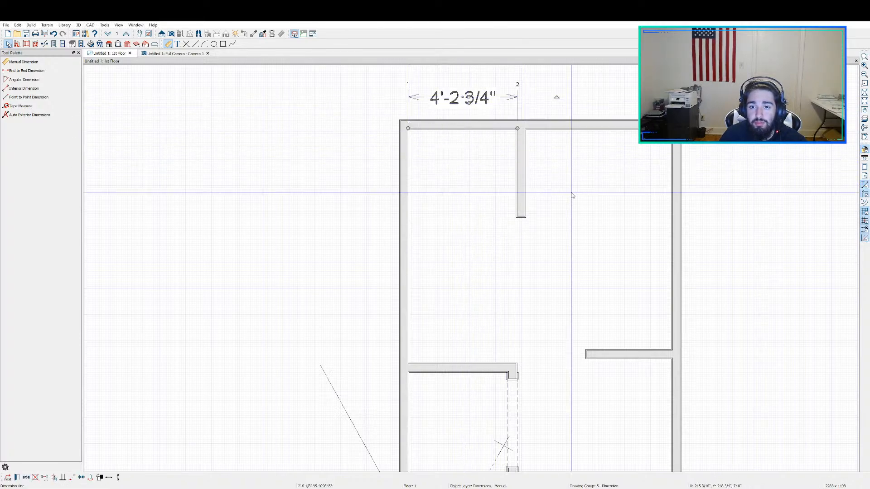
Step: Shift the top stub wall toward the left wall so that its distance to the right wall is 7'
scroll(572, 192, "down", 2)
middle_click_drag(508, 245, 423, 293)
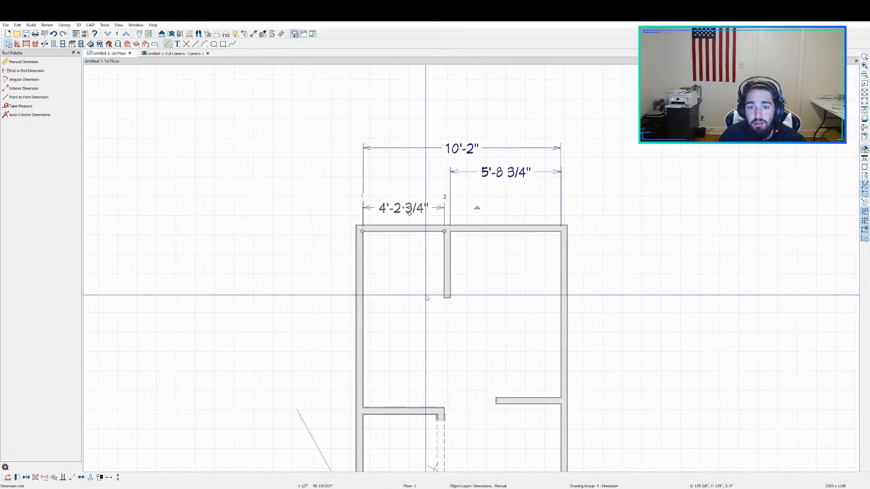
left_click(448, 261)
left_click(406, 207)
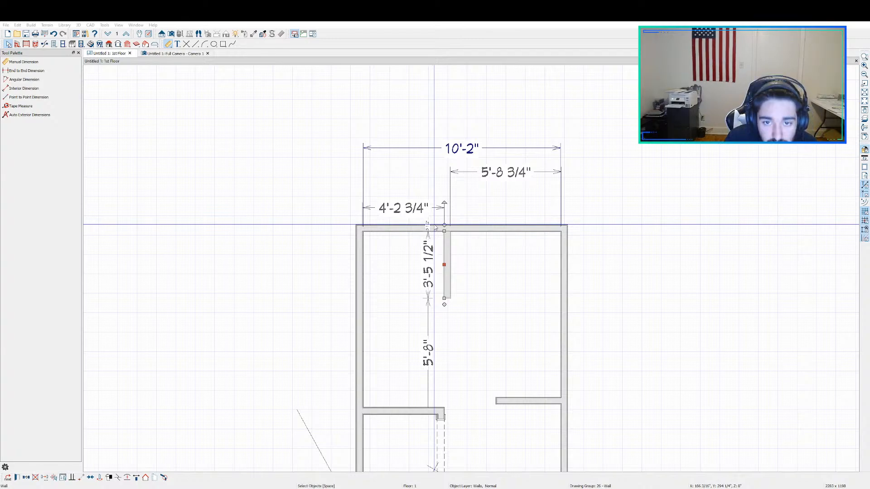
left_click_drag(435, 227, 408, 227)
scroll(410, 270, "up", 2)
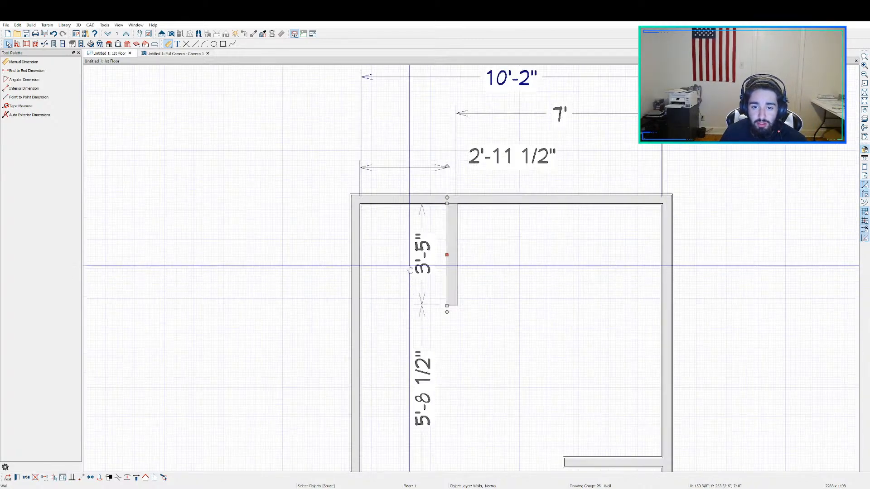
Step: Set the top stub wall's projection from the top wall to 2'-11 1/2" and deselect it
scroll(449, 276, "down", 1)
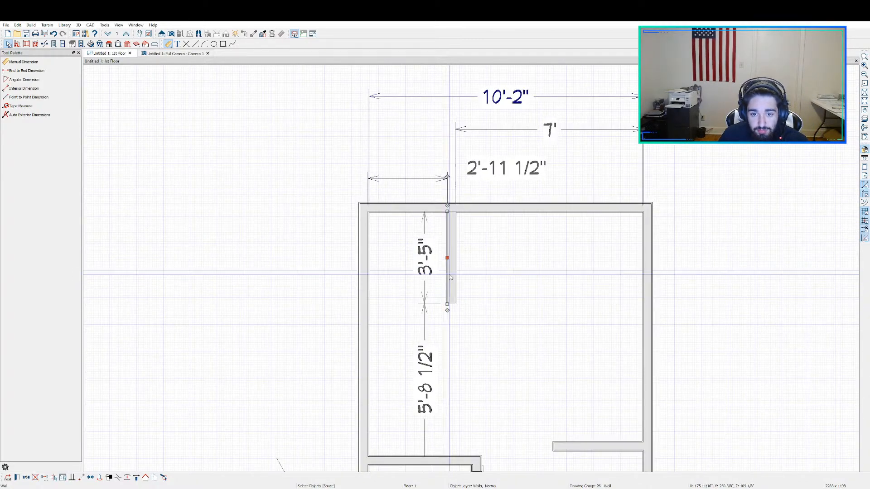
left_click(430, 268)
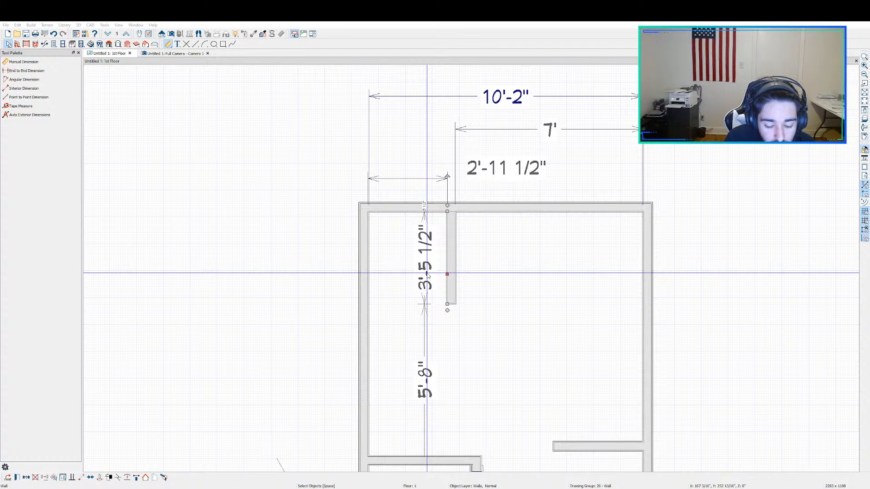
key("Return")
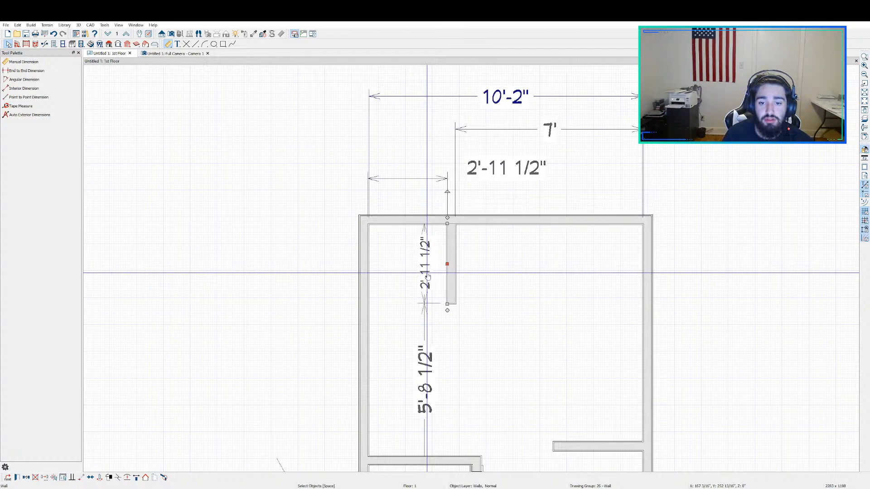
scroll(427, 272, "down", 1)
scroll(427, 272, "up", 5)
scroll(479, 312, "down", 3)
left_click(269, 326)
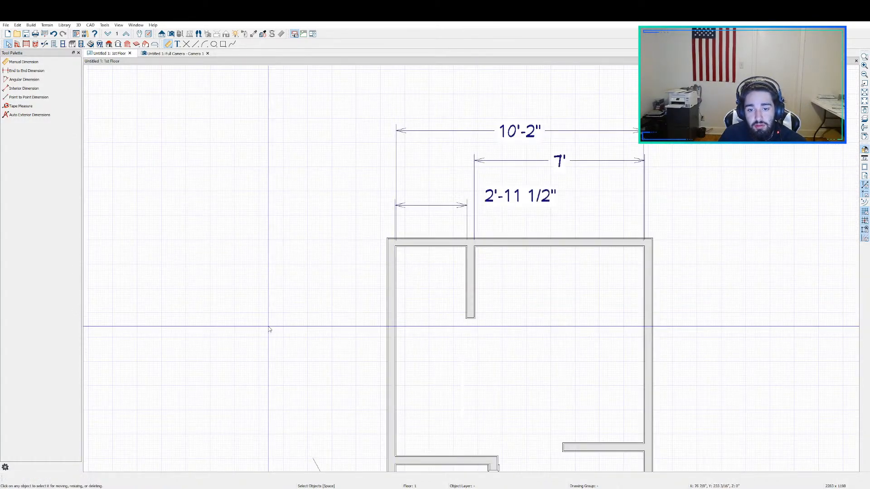
Step: Measure the distance from the right face of the top stub wall to the right wall with the Tape Measure
middle_click_drag(486, 324, 411, 242)
scroll(410, 242, "down", 1)
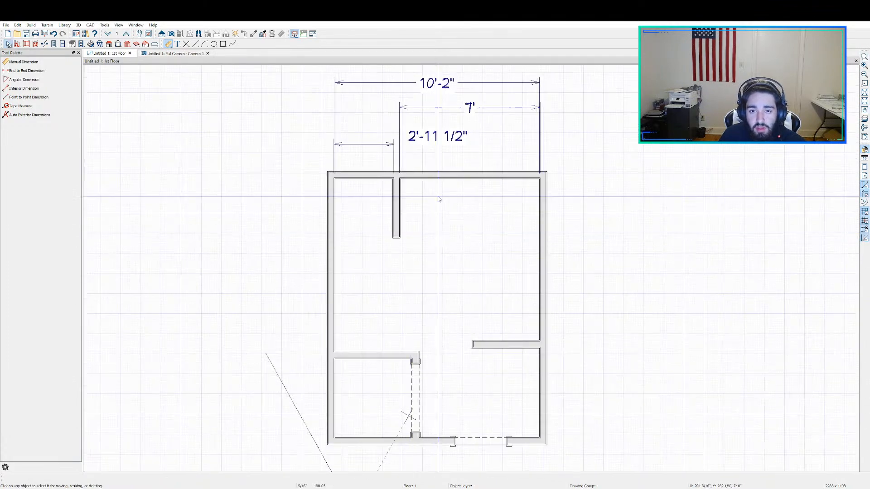
scroll(485, 215, "up", 2)
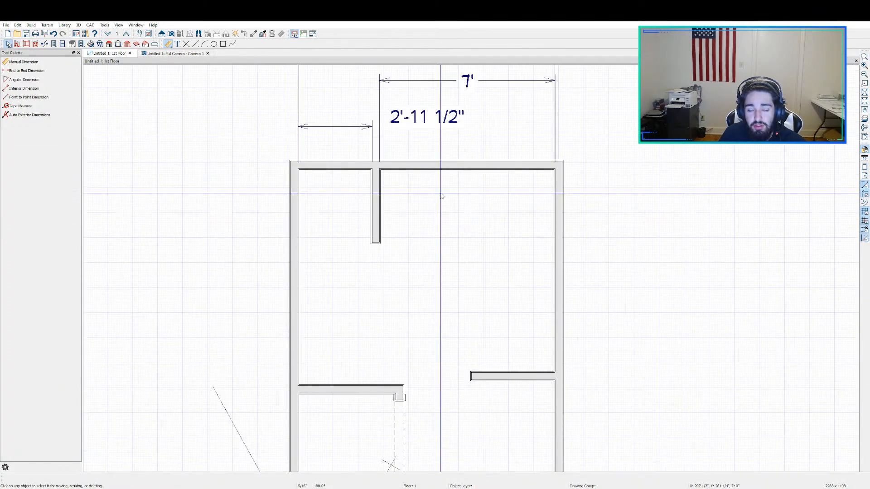
left_click(21, 105)
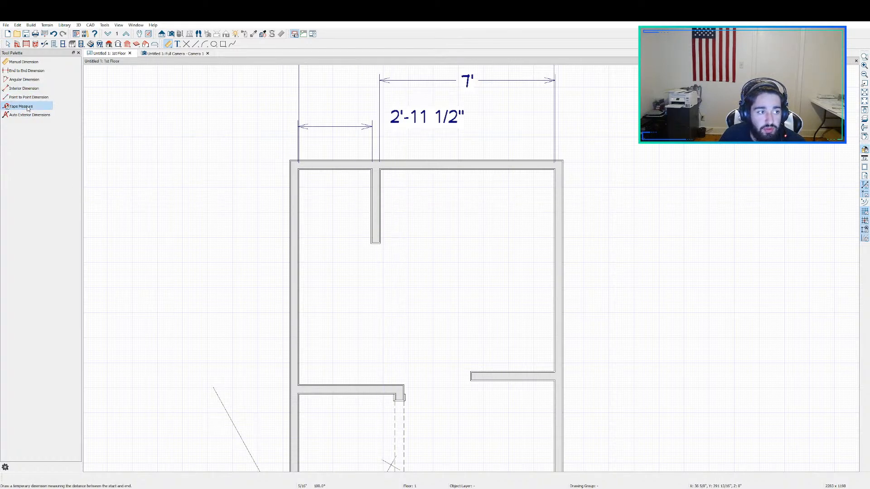
left_click_drag(382, 207, 294, 314)
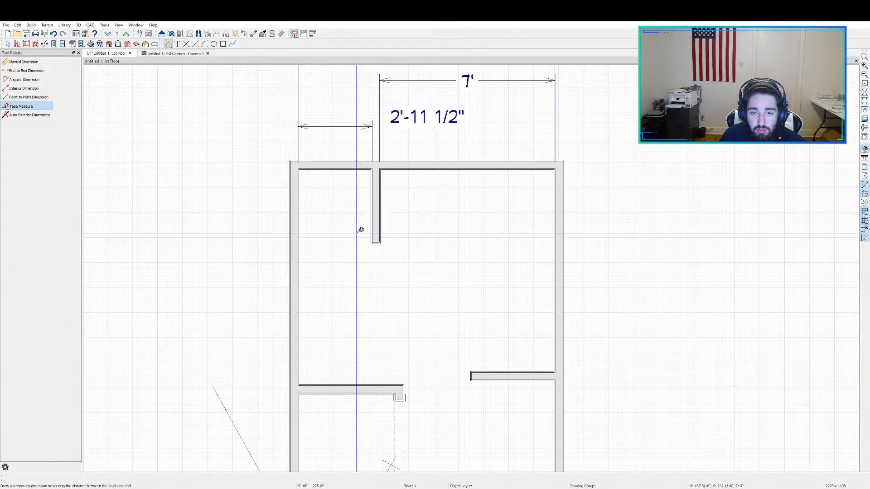
scroll(361, 229, "up", 2)
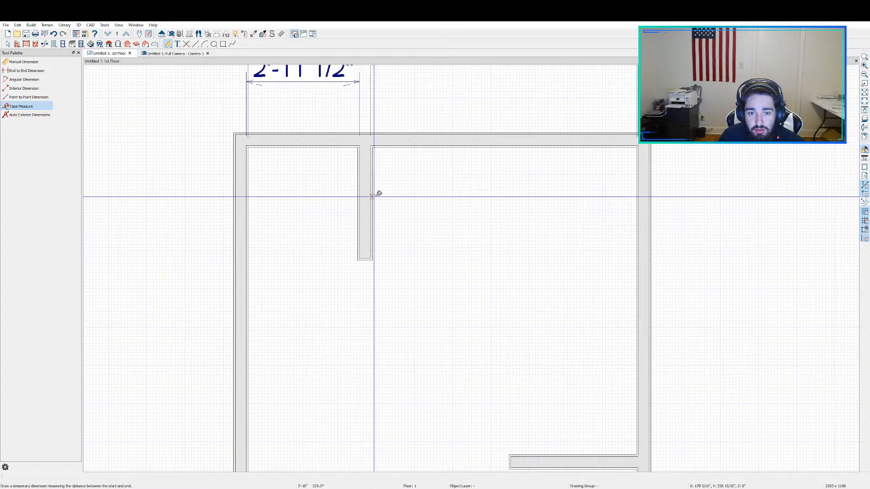
left_click_drag(372, 195, 638, 208)
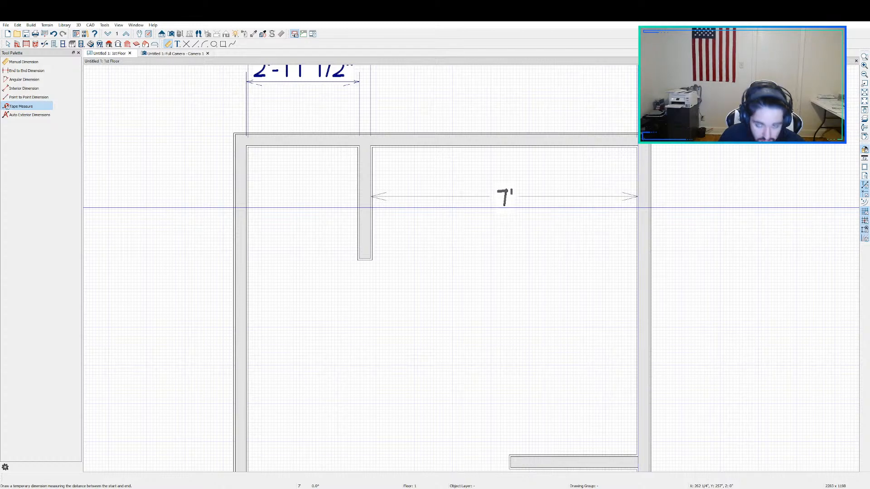
key("space")
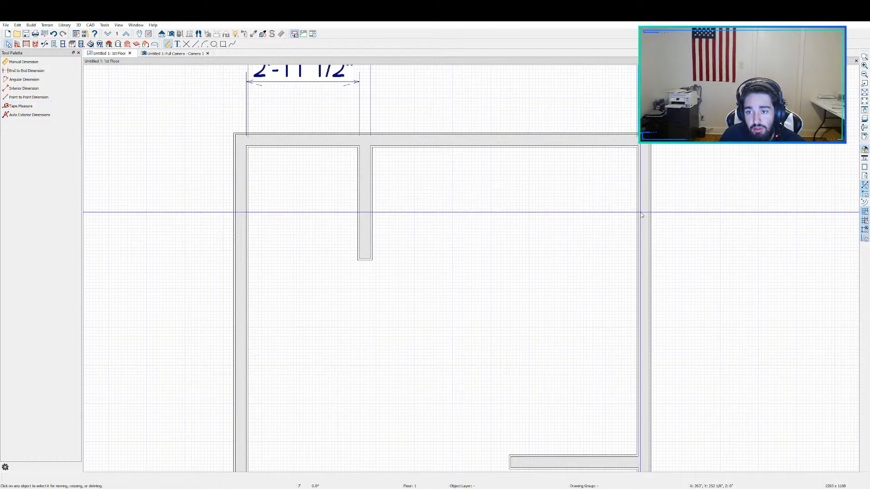
Step: Move the room's right wall so that it stands 5' from the top stub wall
left_click(644, 211)
scroll(644, 212, "down", 4)
scroll(647, 212, "down", 1)
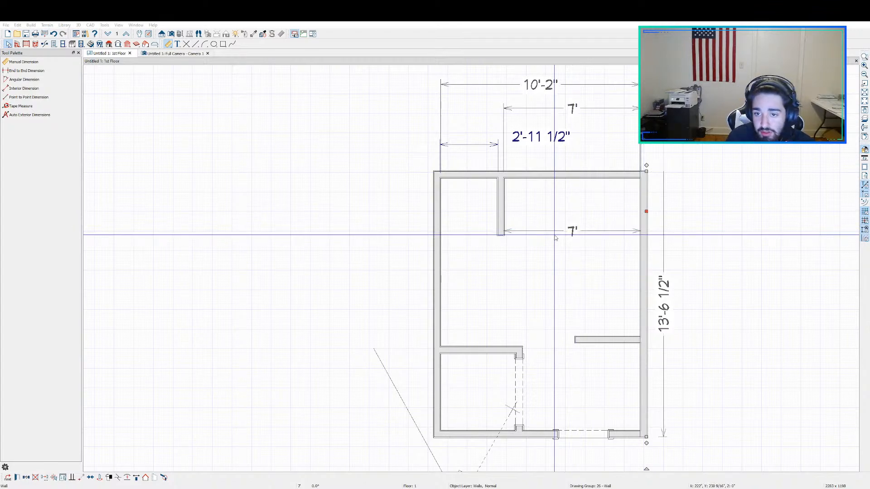
type("5")
key("Return")
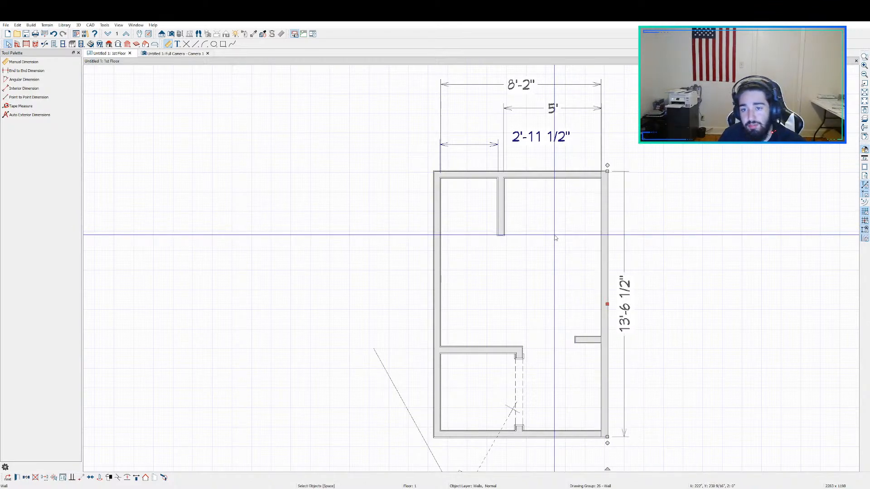
scroll(555, 238, "down", 1)
Step: Move the stub wall on the right wall so that its distance from the top wall is 7'-11"
middle_click_drag(692, 299, 591, 292)
scroll(539, 324, "up", 1)
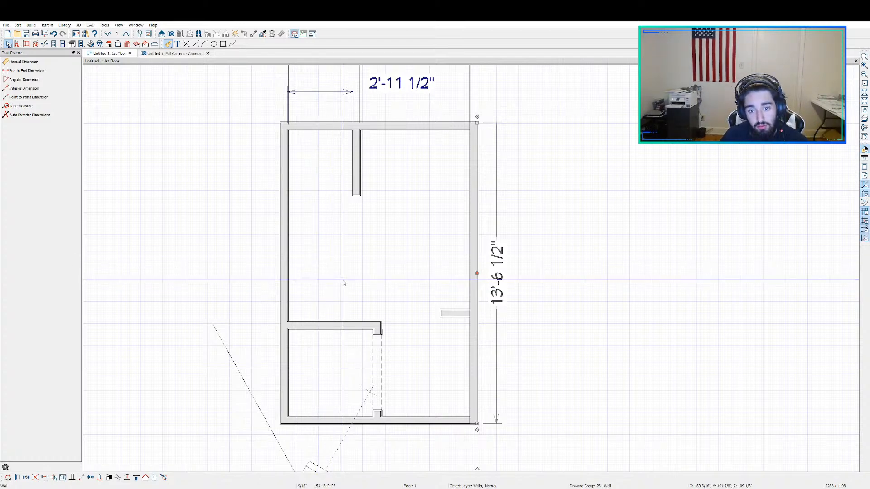
key("Escape")
left_click(455, 317)
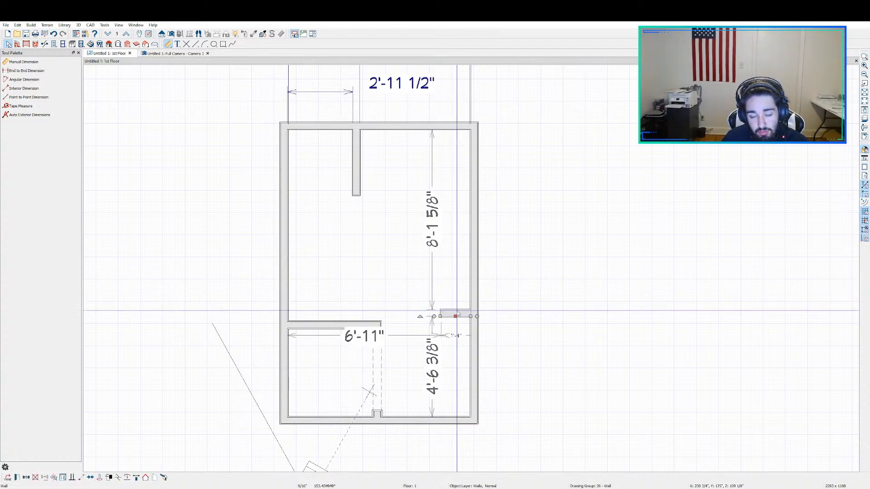
left_click(436, 244)
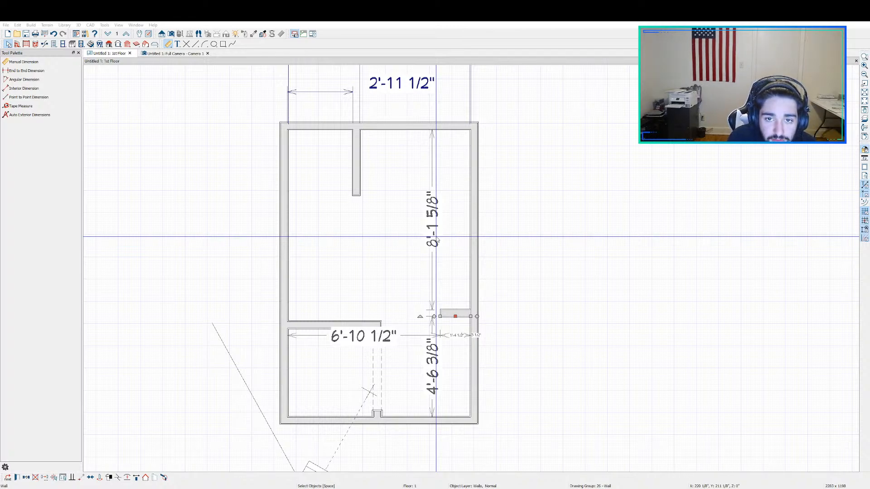
key("Return")
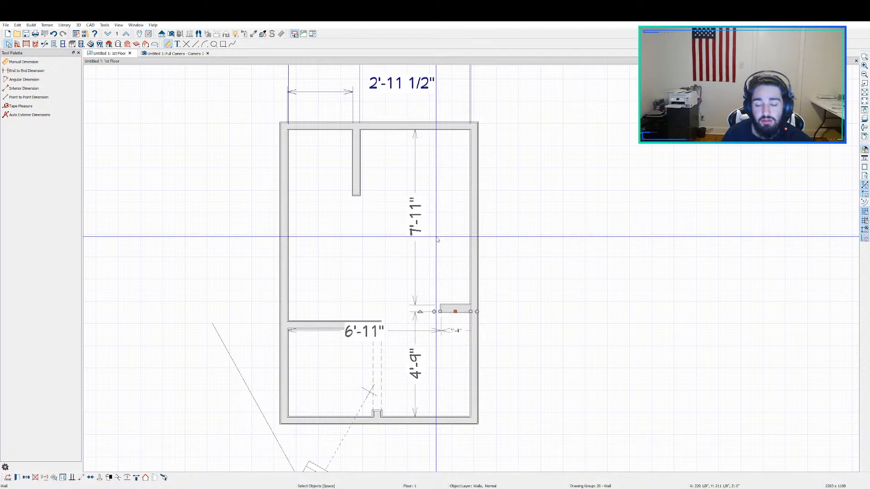
Step: Lengthen the stub wall on the right wall to 3'-5 1/2" and deselect it
scroll(437, 240, "down", 1)
scroll(426, 315, "up", 3)
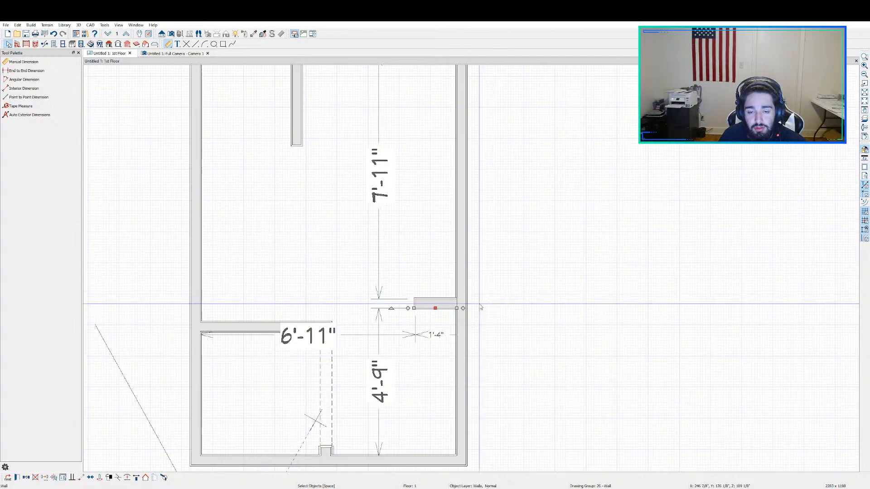
left_click(424, 304)
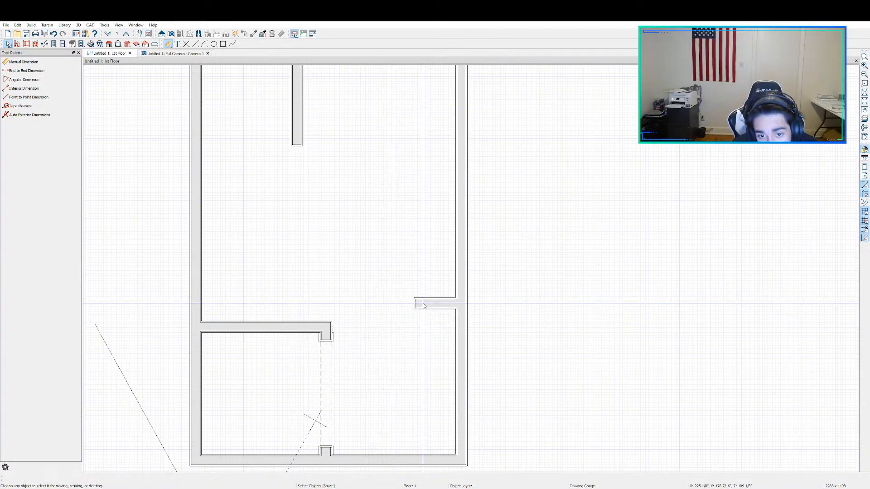
left_click(435, 335)
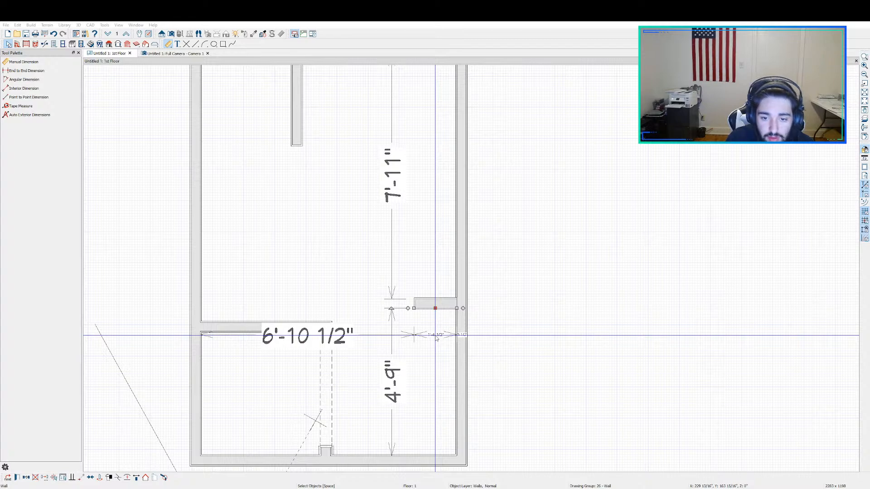
key("Return")
middle_click_drag(586, 337, 615, 260)
scroll(578, 291, "up", 4)
key("Escape")
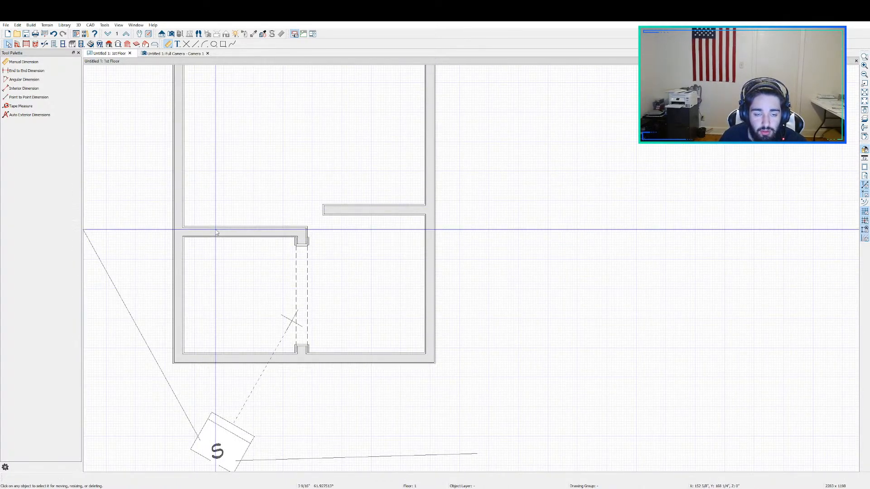
Step: Examine the room's overall layout and the dimensions of the left wall and the right stub wall
scroll(313, 210, "down", 4)
scroll(361, 199, "up", 4)
scroll(470, 163, "down", 4)
scroll(470, 164, "down", 1)
middle_click_drag(362, 158, 416, 282)
left_click(382, 249)
key("Escape")
left_click(342, 264)
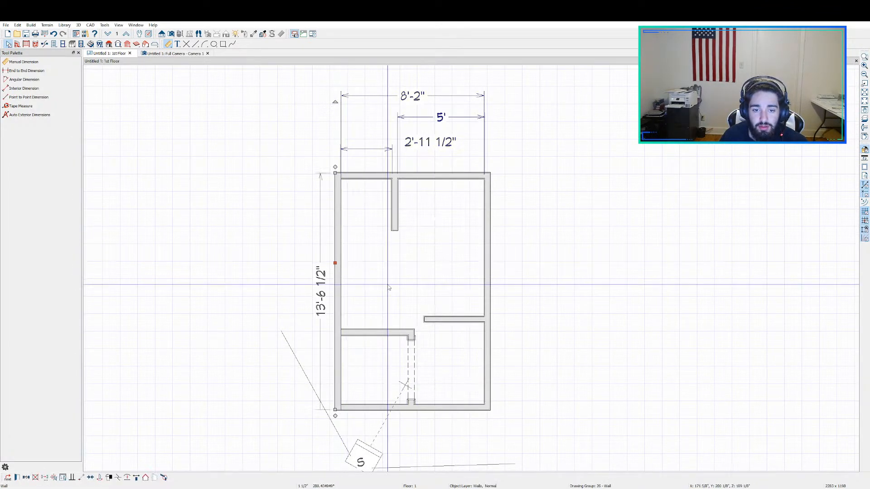
key("Escape")
left_click(462, 321)
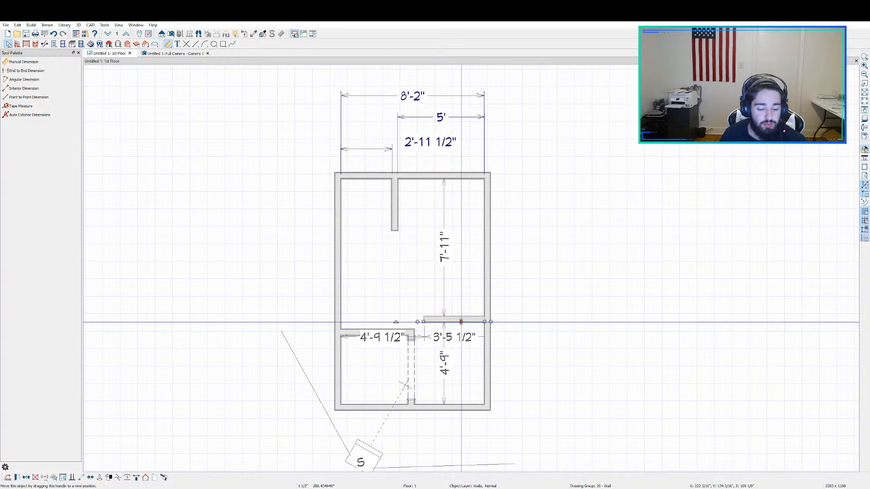
key("Escape")
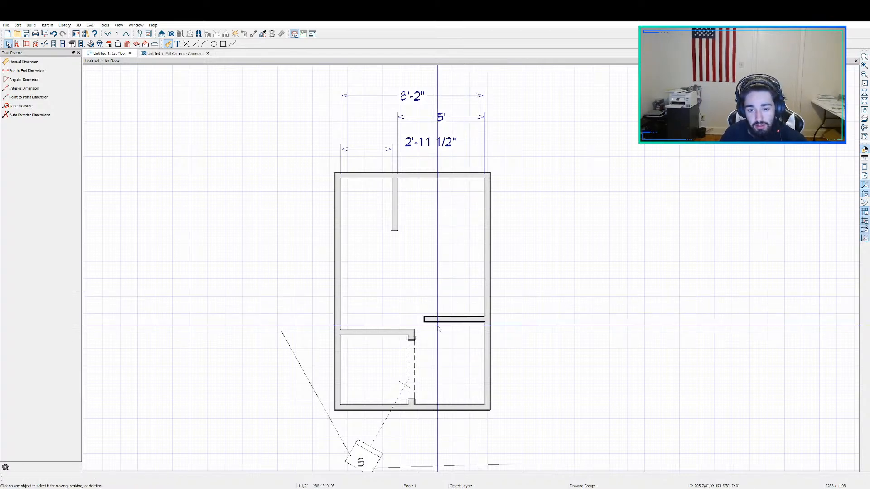
Step: Set the closet's width, from the room's left wall to the outer face of the closet's right wall, to 2'
scroll(391, 333, "up", 1)
left_click(392, 334)
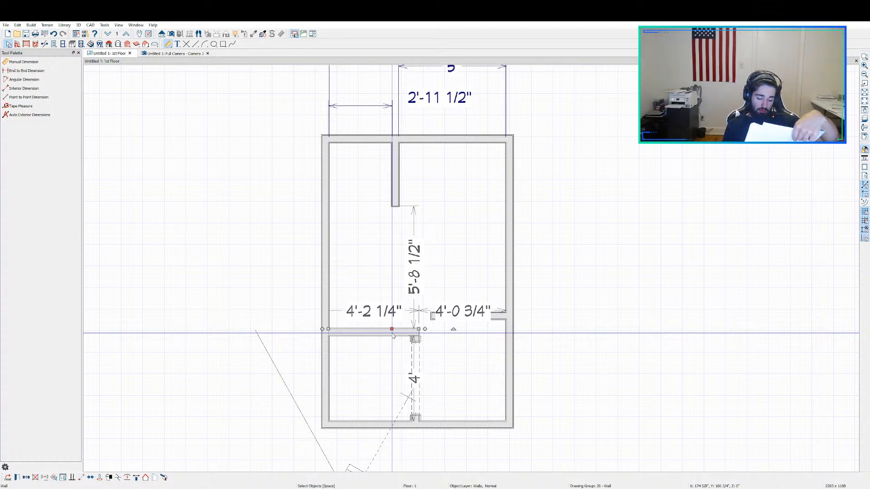
left_click(372, 315)
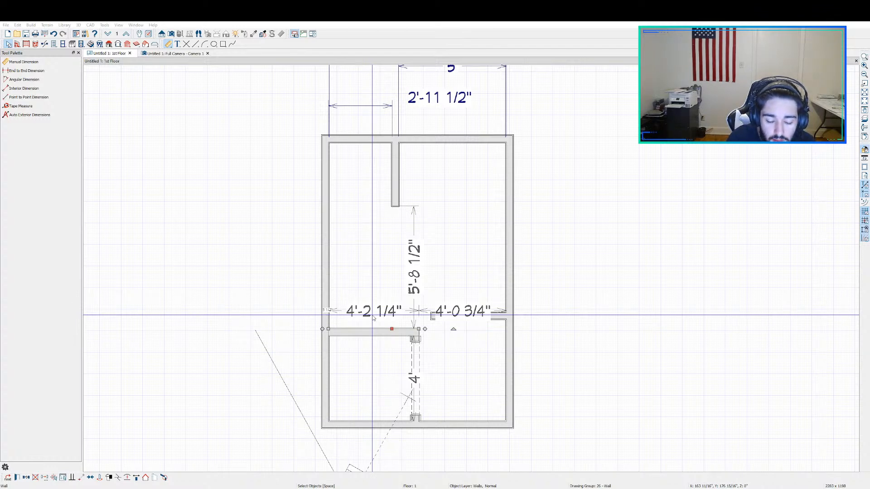
type("2'")
key("Return")
scroll(366, 343, "down", 1)
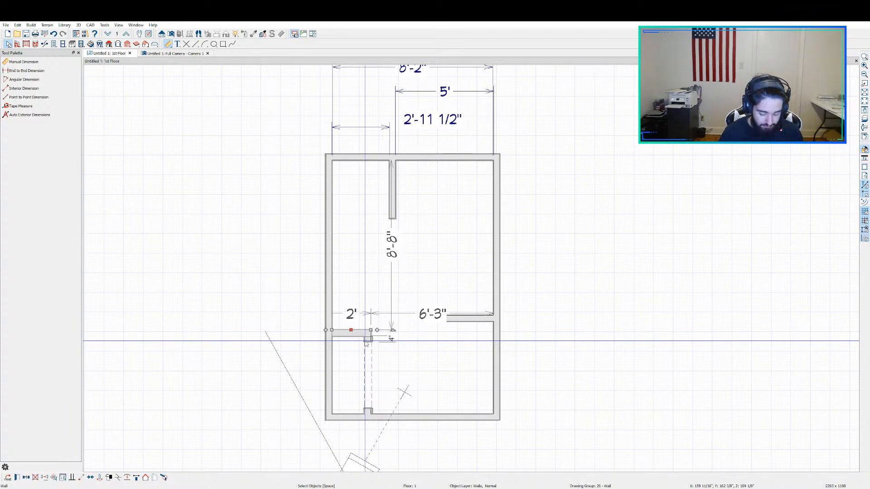
Step: Delete the doorway from the closet's right wall
scroll(366, 343, "up", 3)
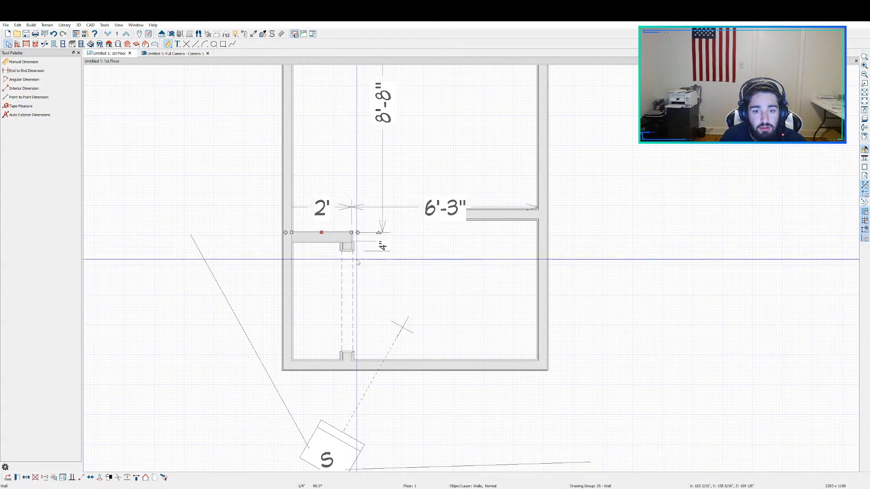
left_click(353, 284)
key("Delete")
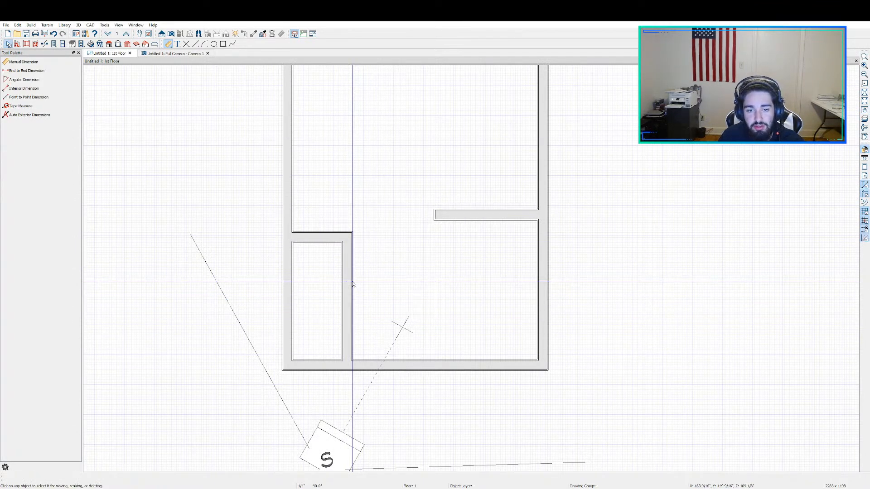
Step: Add a point-to-point dimension along the closet's right wall, from the bottom wall to the closet's upper outer corner
left_click(27, 97)
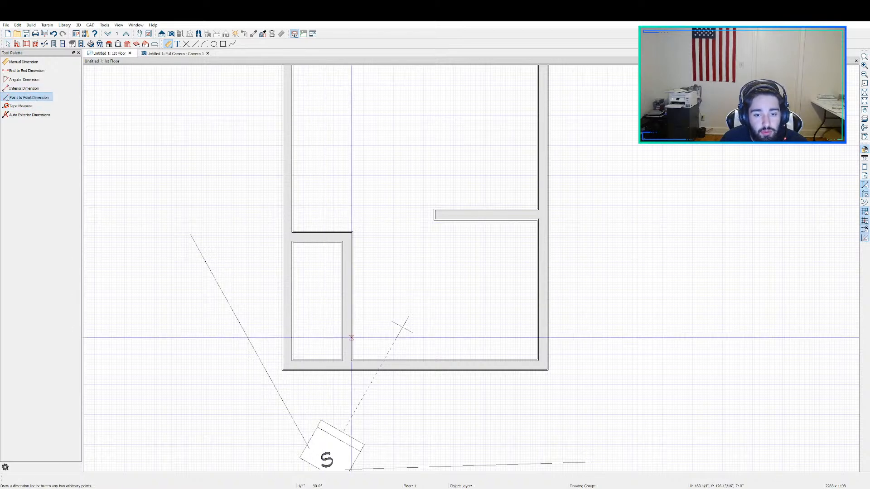
left_click_drag(351, 361, 358, 155)
scroll(353, 358, "up", 4)
scroll(358, 356, "up", 1)
scroll(356, 278, "down", 4)
scroll(416, 255, "up", 1)
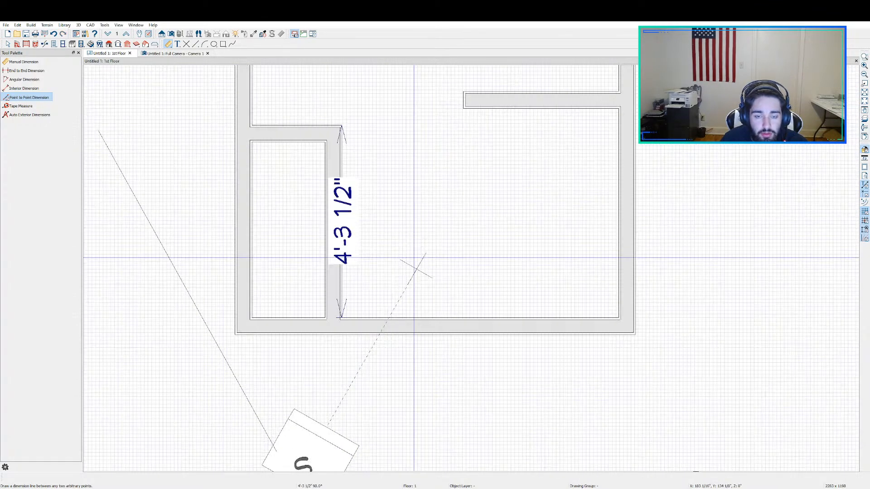
Step: Move the closet's top wall so that the point-to-point dimension to the bottom wall is 4'
key("space")
left_click(291, 135)
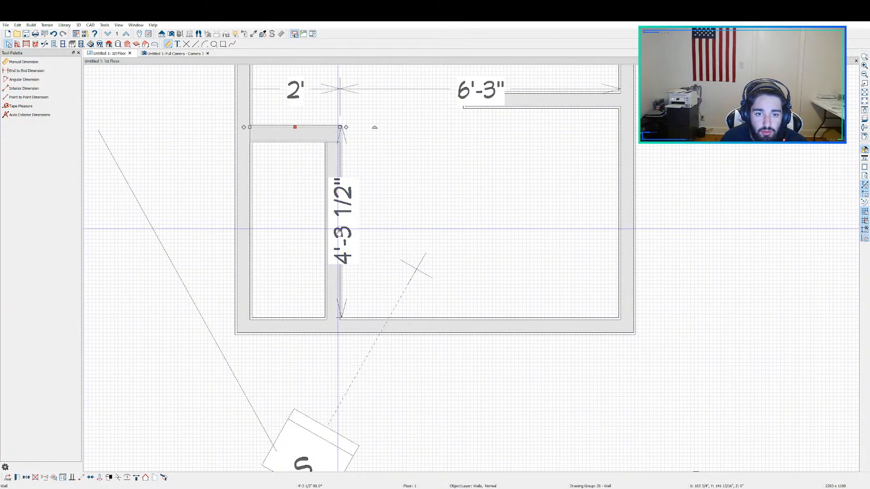
left_click(340, 228)
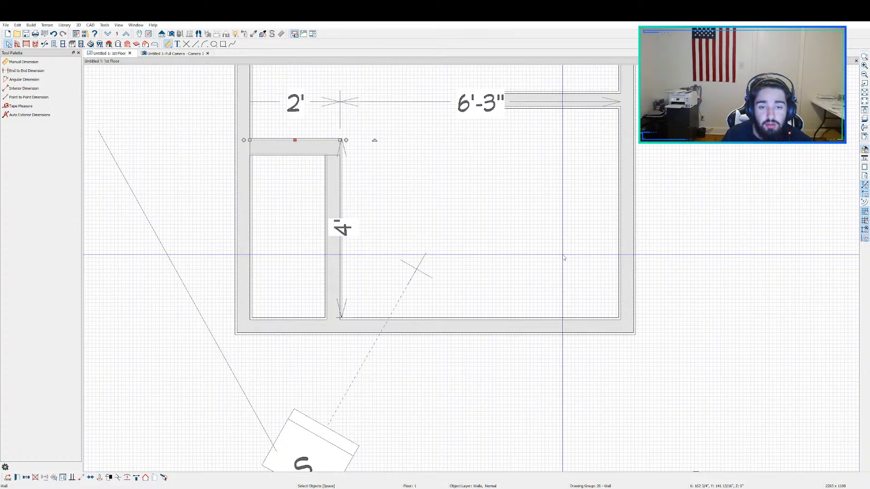
Step: Place a hinged door in the middle of the closet's right wall
scroll(564, 257, "down", 2)
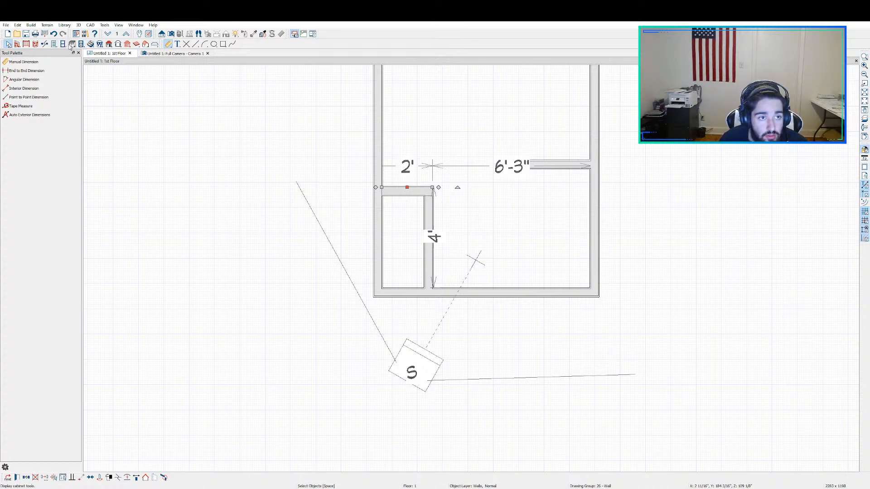
left_click(54, 45)
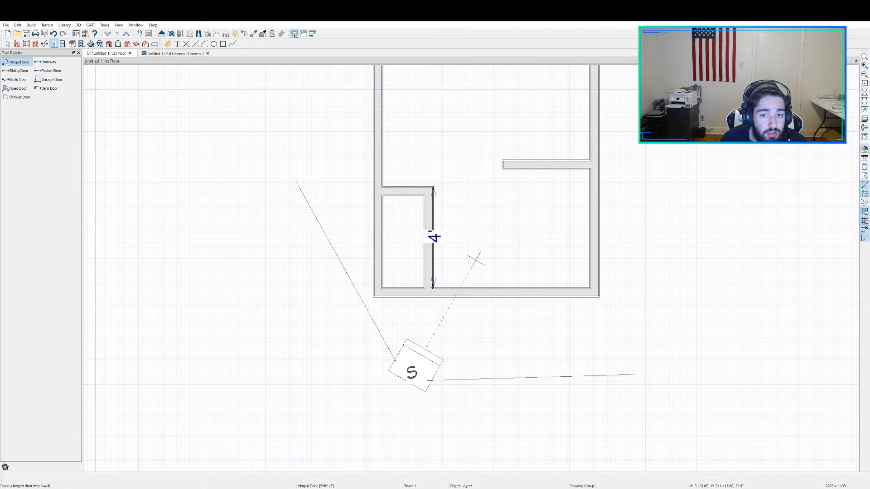
left_click(432, 233)
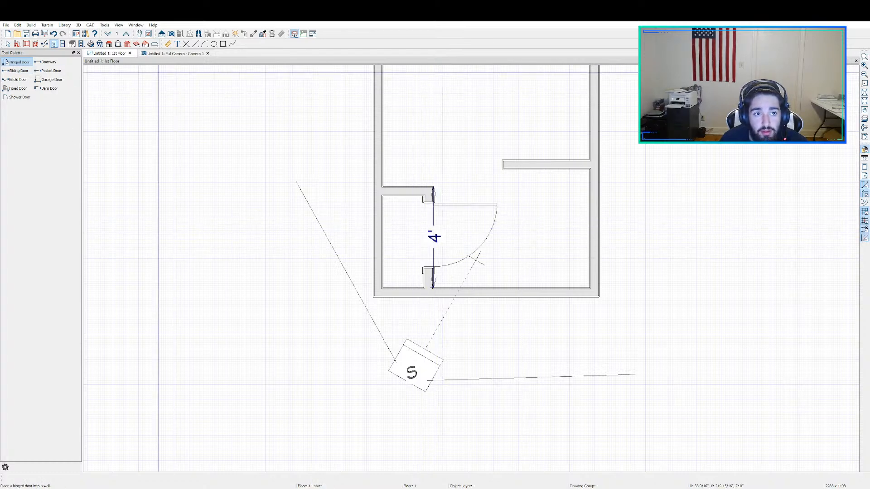
Step: Inspect the closet's hinged door in the 3D camera view and delete it from the wall
left_click(168, 54)
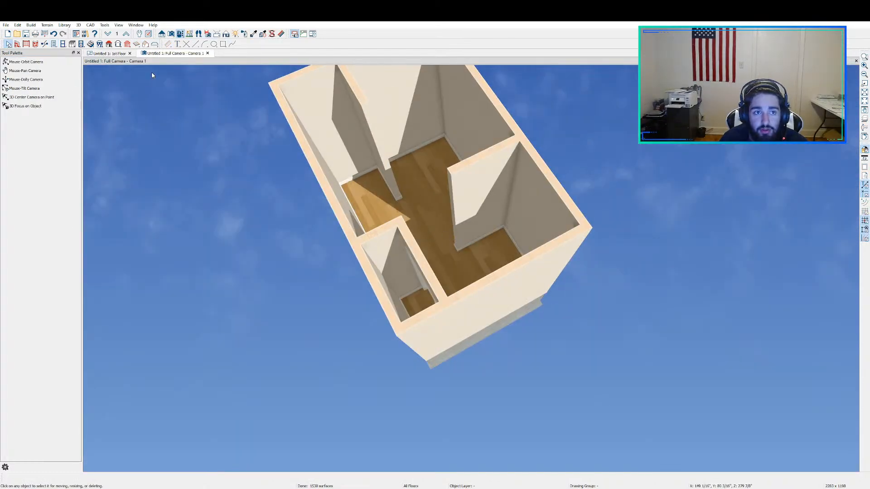
left_click(25, 61)
left_click_drag(533, 252, 372, 229)
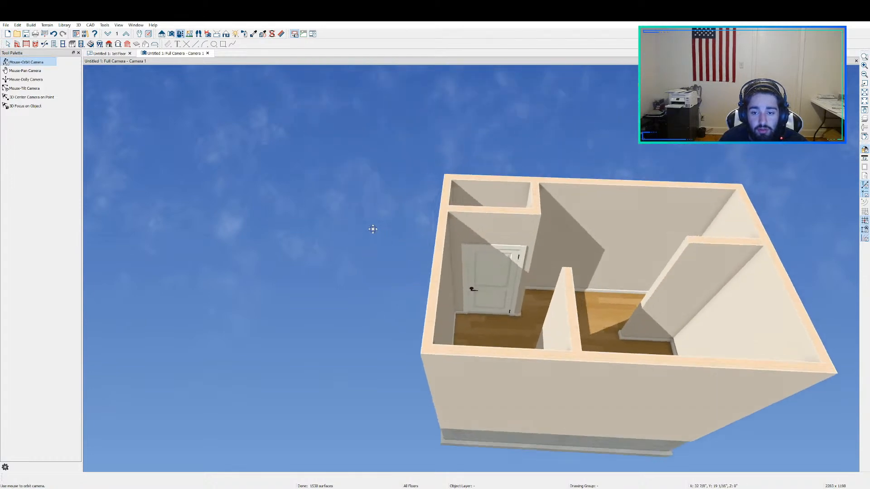
scroll(495, 275, "up", 2)
scroll(506, 275, "up", 2)
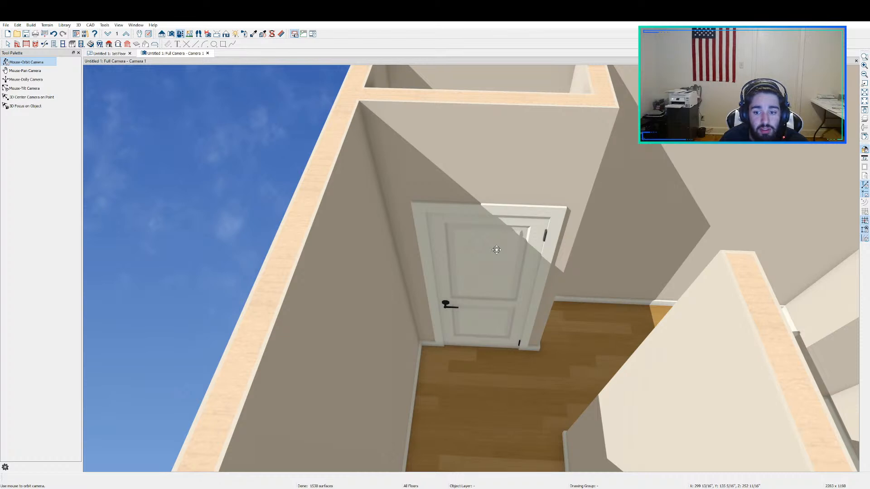
key("space")
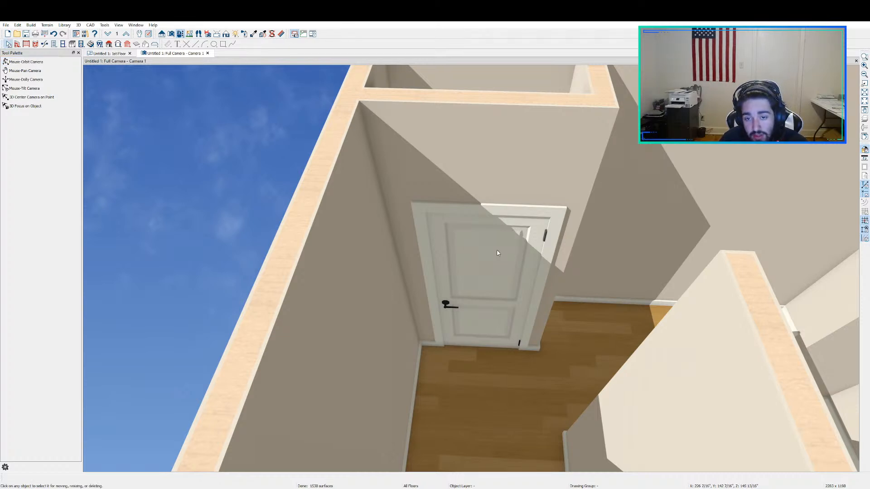
left_click(497, 250)
key("Delete")
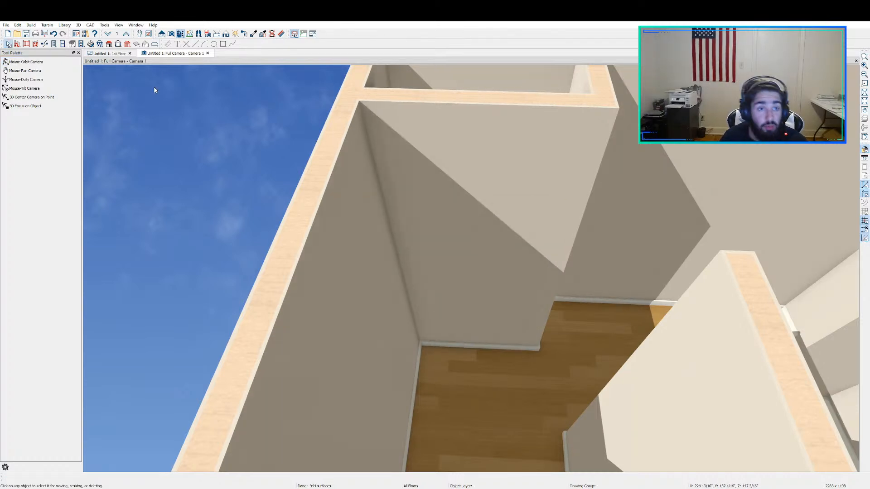
Step: Place an open doorway in the middle of the closet's right wall on the floor plan
left_click(107, 53)
left_click(47, 62)
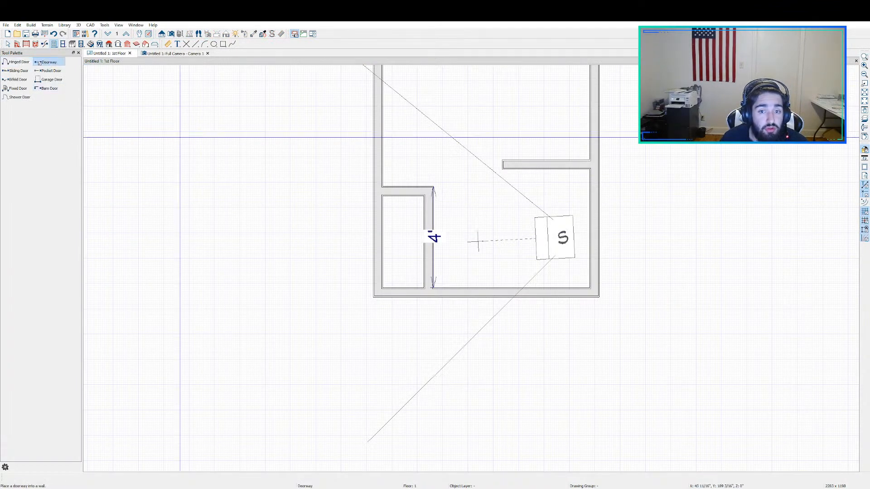
left_click(433, 237)
key("space")
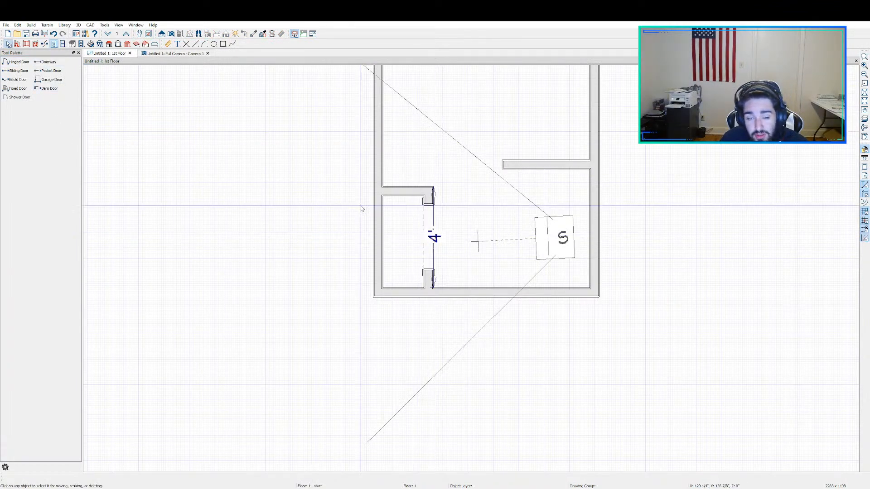
Step: Remove the casing around the closet doorway and check the opening in the 3D camera view
left_click(163, 53)
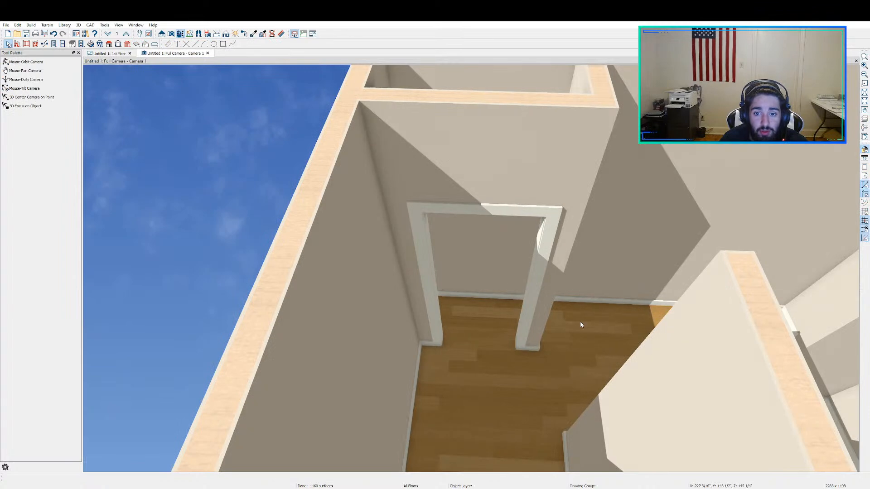
scroll(579, 320, "up", 4)
scroll(539, 298, "down", 4)
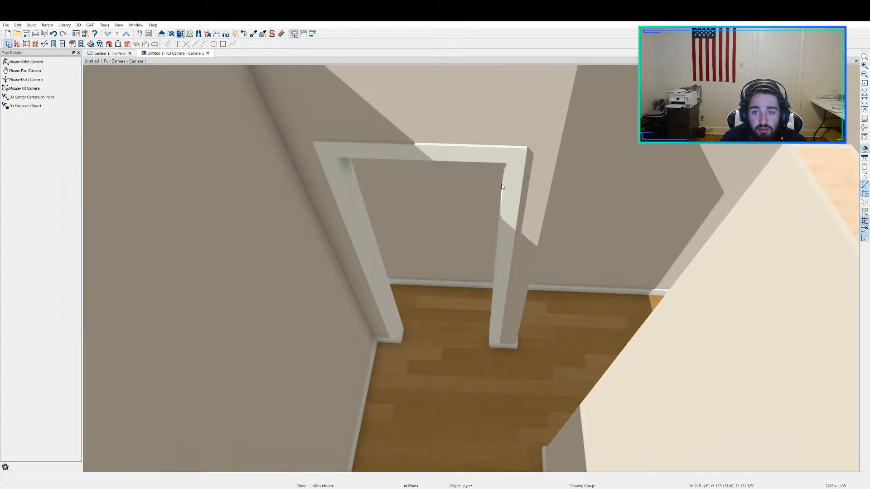
left_click(484, 247)
left_click(109, 53)
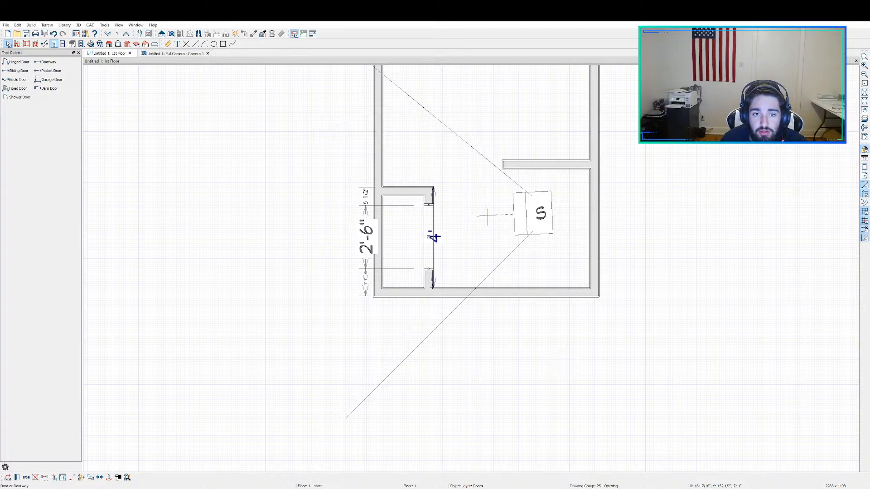
left_click(175, 54)
scroll(442, 259, "up", 2)
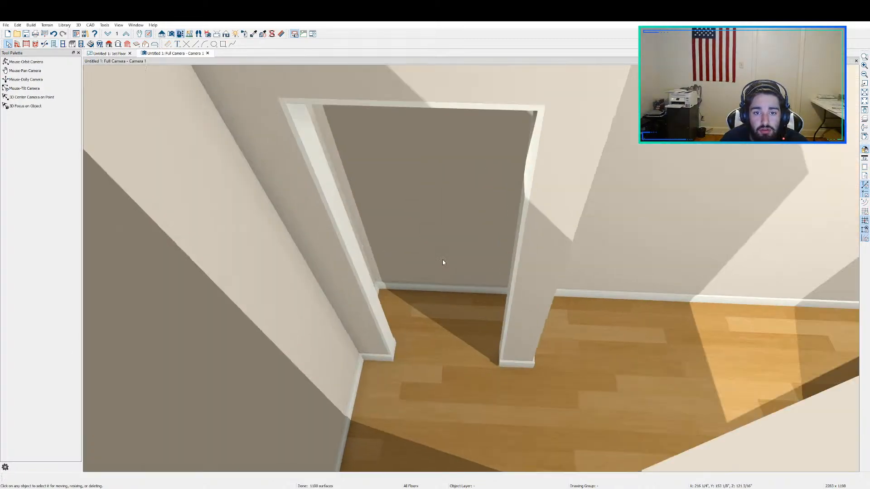
scroll(442, 259, "down", 1)
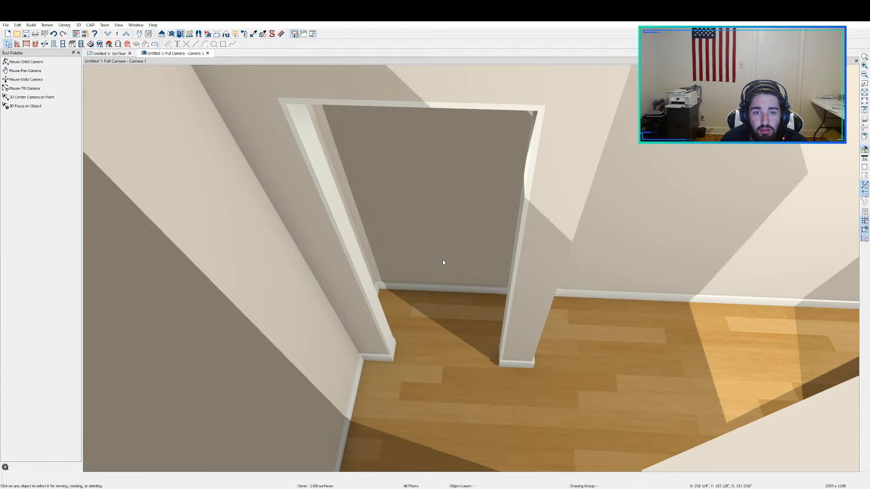
Step: Remove the closet doorway's remaining jamb lining and inspect the bare opening from several angles in 3D
left_click(111, 53)
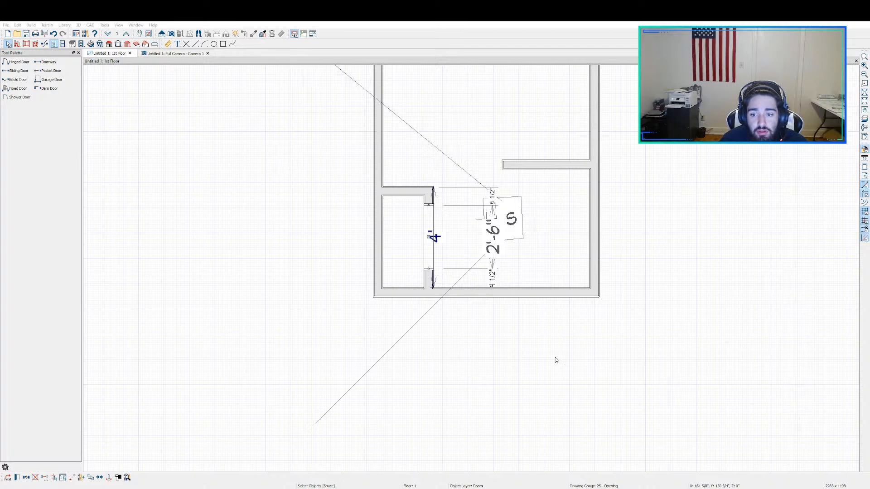
left_click(166, 54)
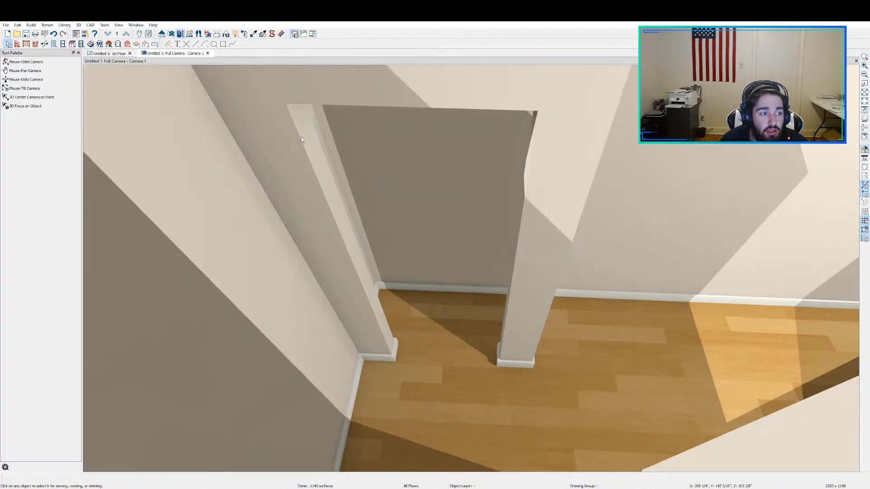
scroll(444, 268, "down", 3)
scroll(462, 288, "up", 3)
scroll(465, 295, "down", 5)
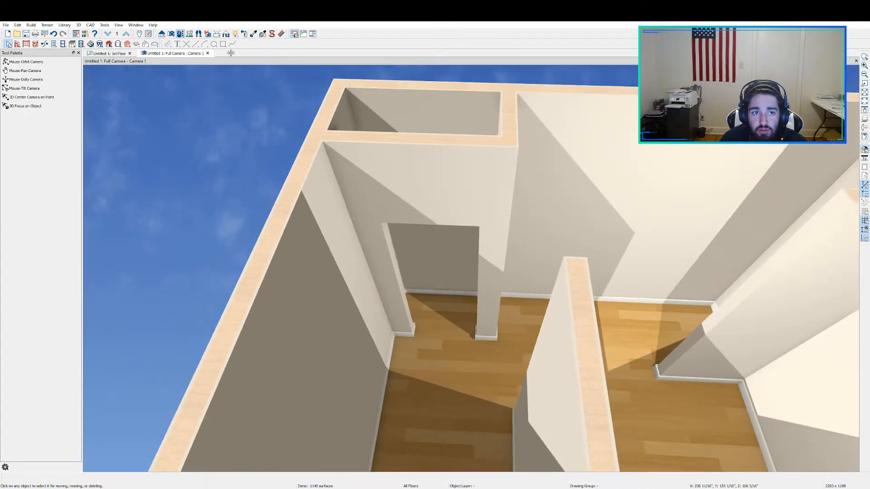
middle_click_drag(460, 194, 619, 215)
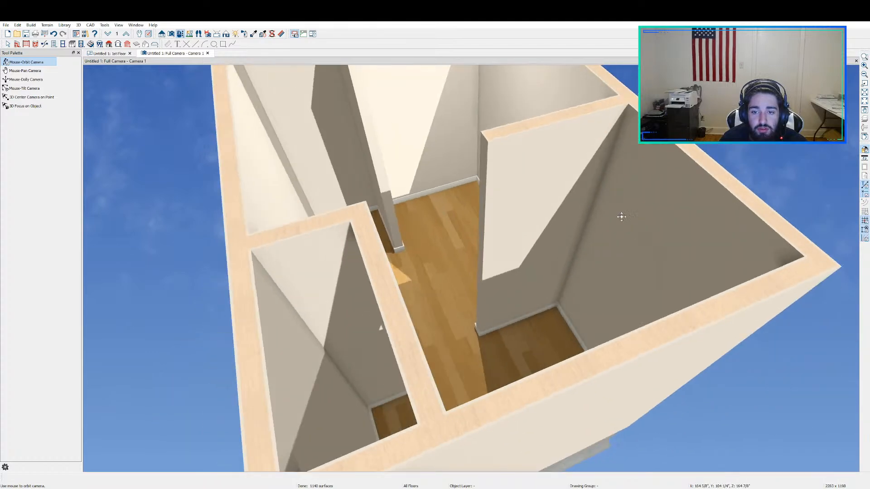
Step: Measure the room's inside length on the floor plan from the top wall to the bottom wall with the Tape Measure
left_click(114, 53)
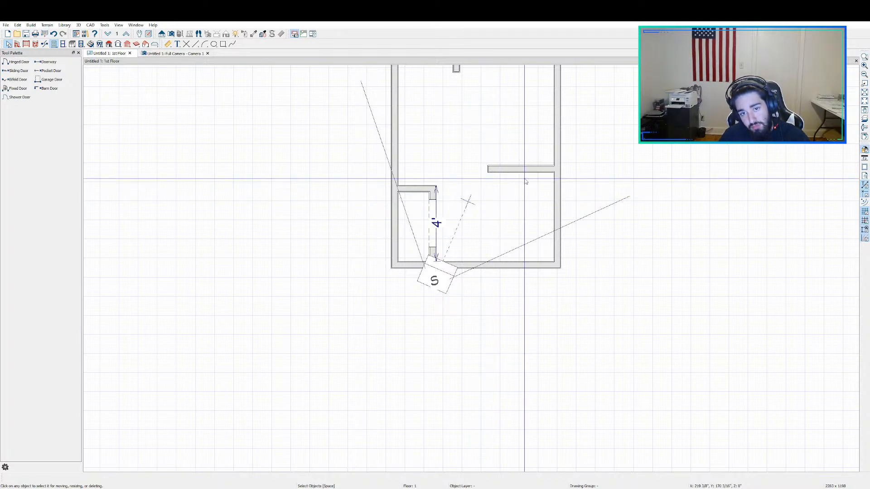
scroll(516, 204, "down", 1)
scroll(514, 245, "up", 4)
scroll(540, 206, "down", 6)
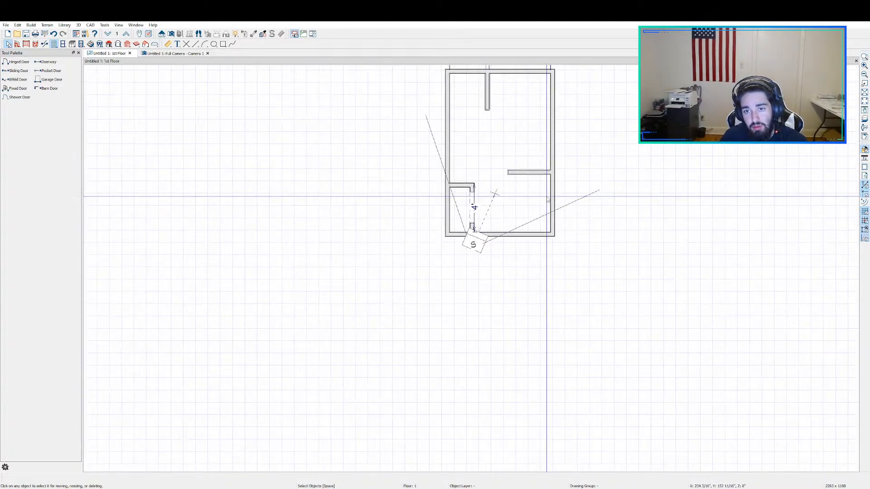
middle_click_drag(601, 132, 532, 213)
scroll(520, 211, "up", 2)
scroll(508, 210, "up", 1)
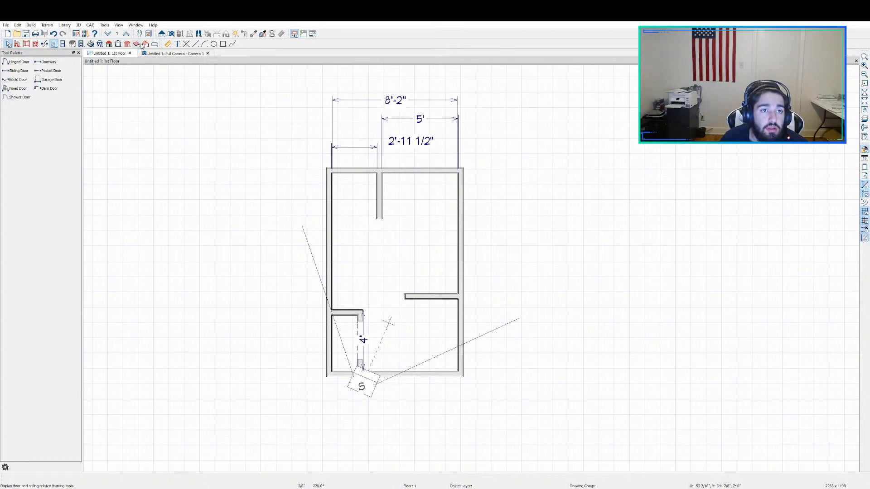
left_click(167, 44)
left_click(22, 106)
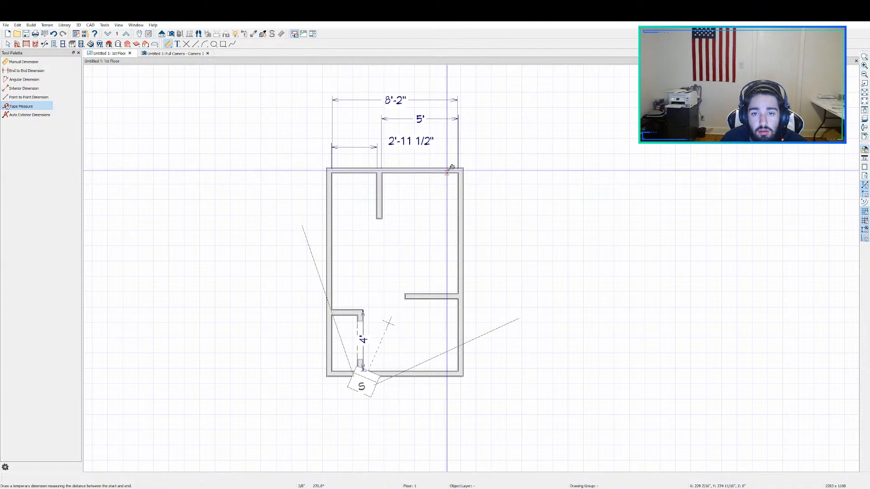
left_click_drag(453, 170, 445, 371)
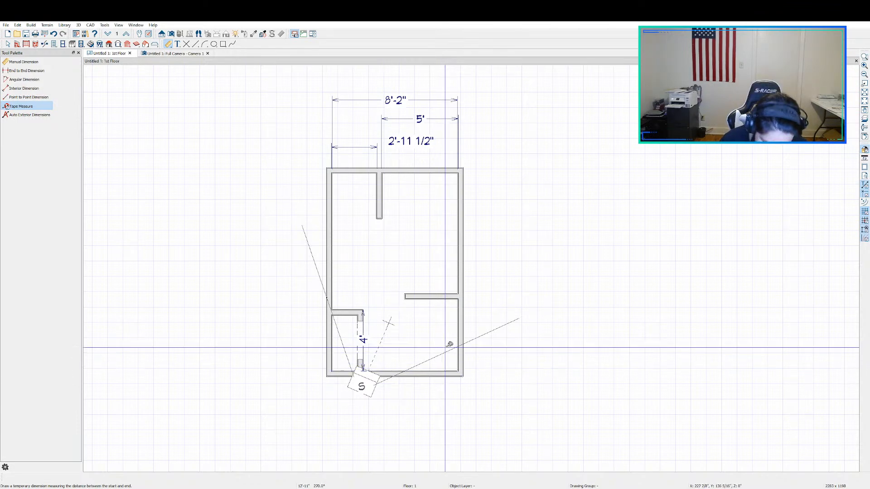
scroll(449, 344, "up", 2)
key("Escape")
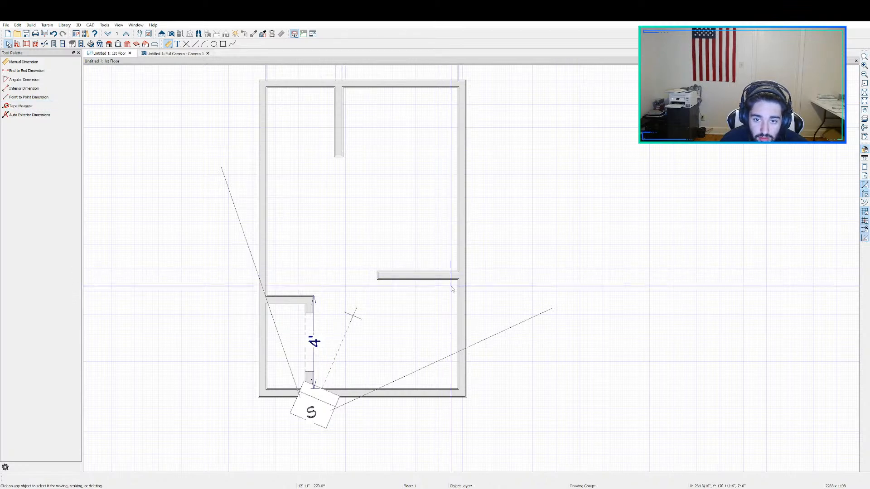
Step: Move the room's bottom wall so that its distance to the right stub wall is 2'-6 1/2"
scroll(446, 256, "down", 1)
left_click(448, 272)
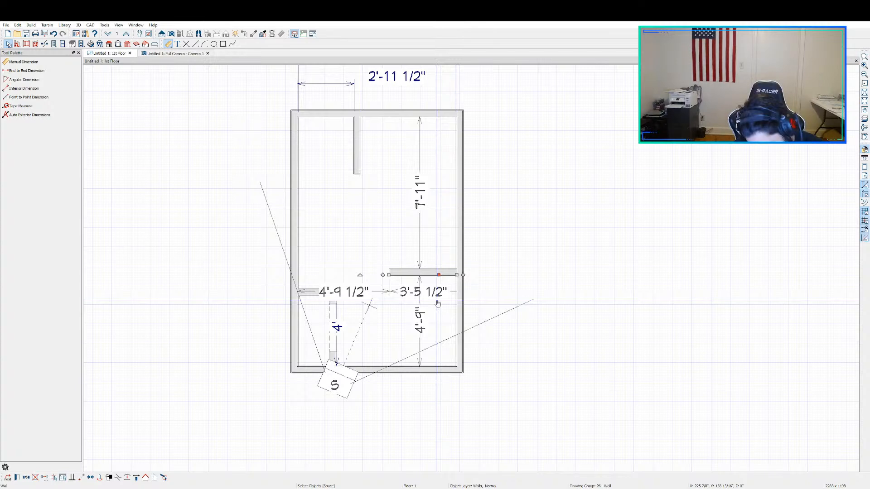
left_click(440, 371)
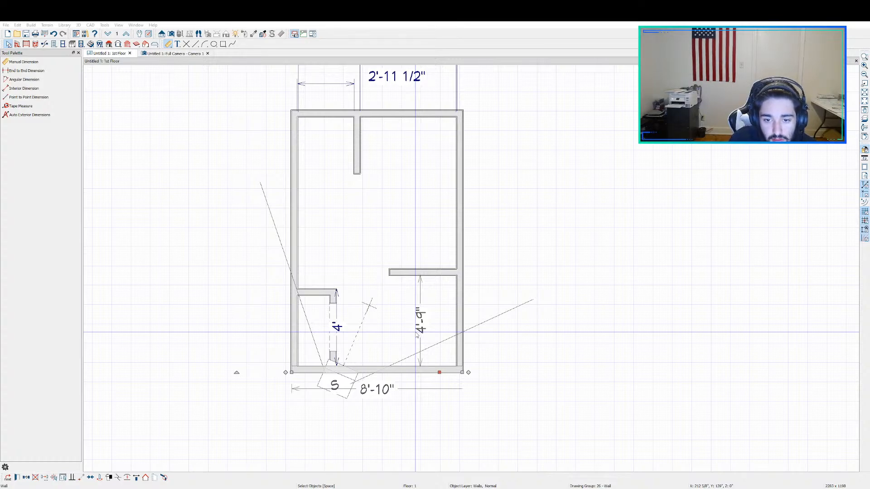
left_click_drag(416, 334, 416, 332)
scroll(415, 332, "up", 2)
scroll(415, 331, "down", 2)
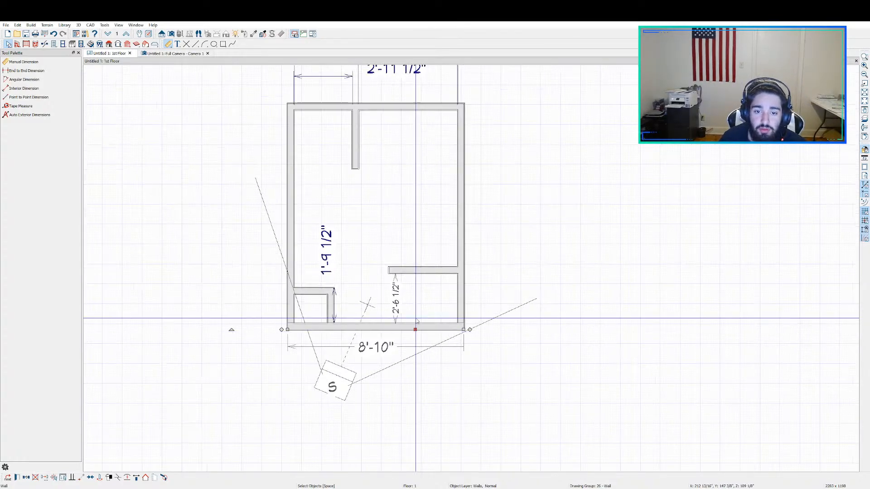
key("Escape")
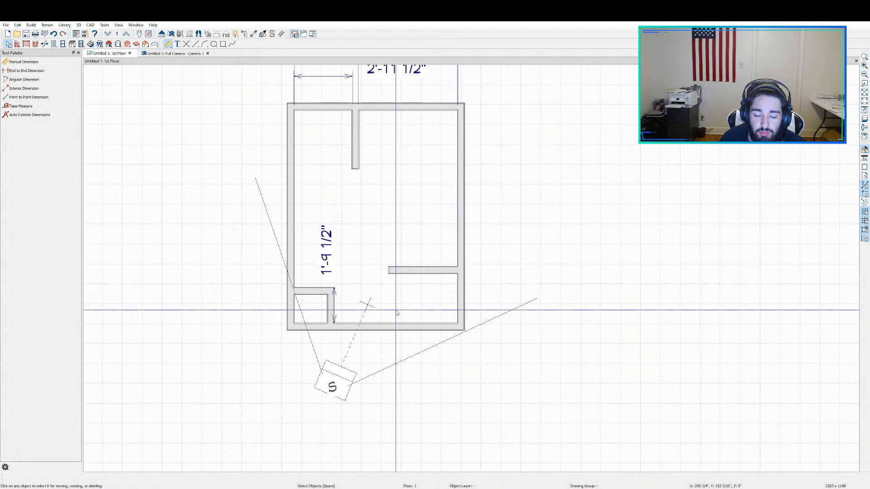
Step: Move the closet's top wall upward so that the point-to-point dimension to the bottom wall is 4'
left_click(317, 294)
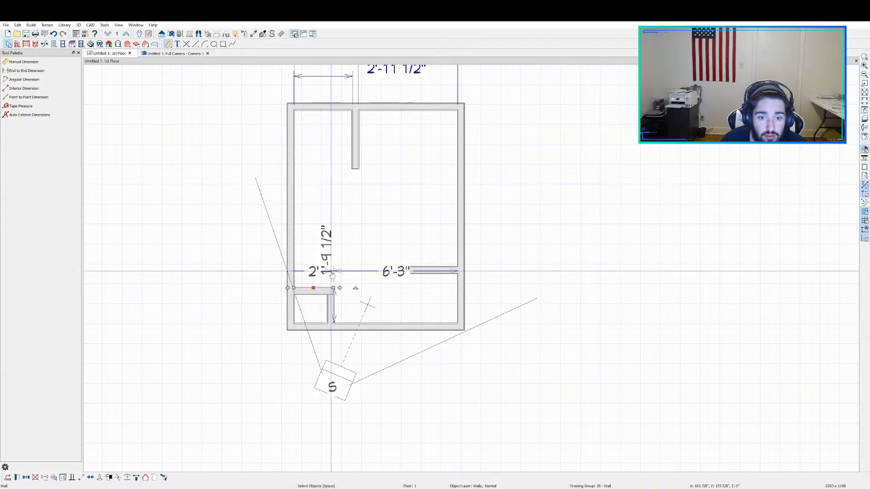
left_click_drag(314, 288, 314, 240)
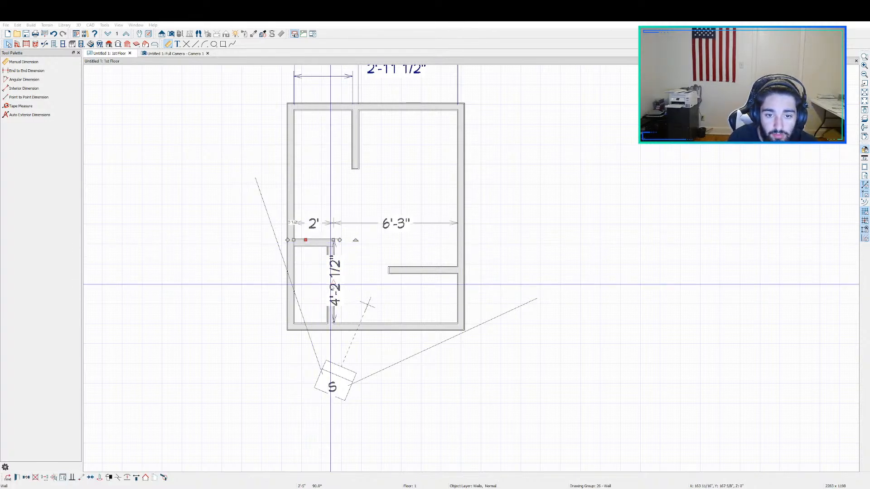
key("Return")
scroll(330, 285, "down", 2)
key("Escape")
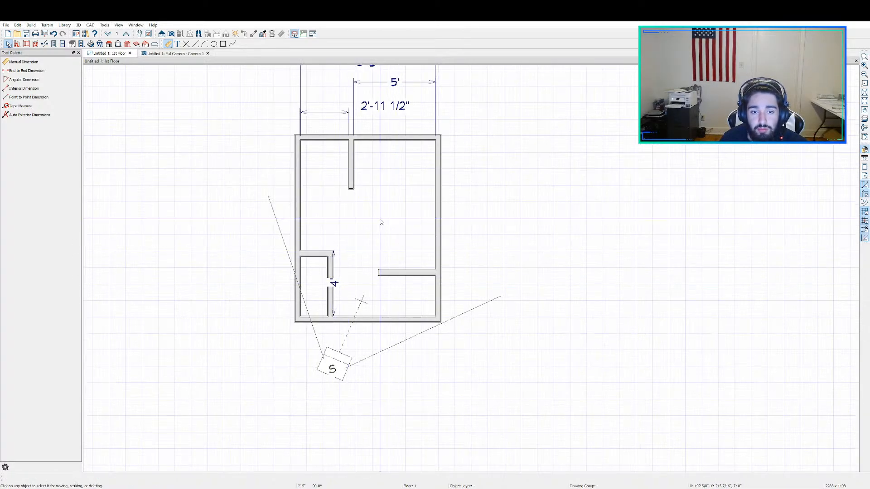
Step: Draw a room divider about 2'-11 1/2" long from the upper stub wall's lower end to the room's left wall
scroll(377, 218, "up", 3)
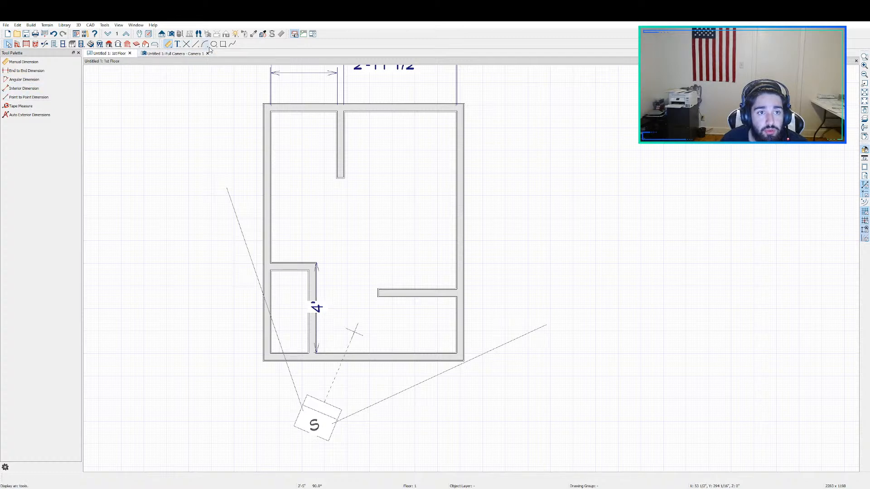
left_click(44, 44)
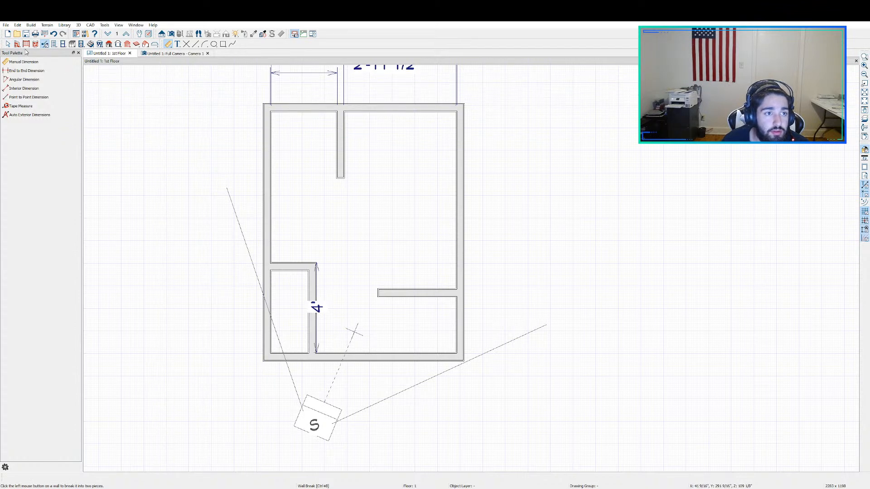
left_click(16, 43)
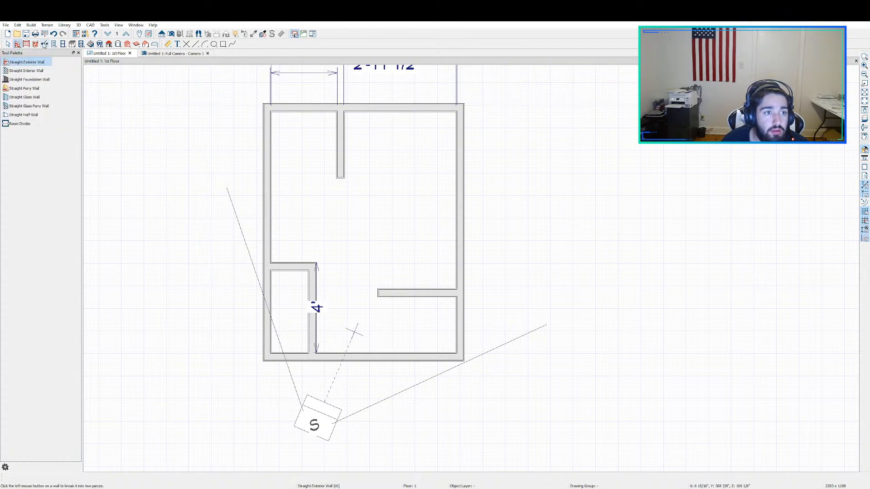
left_click(20, 123)
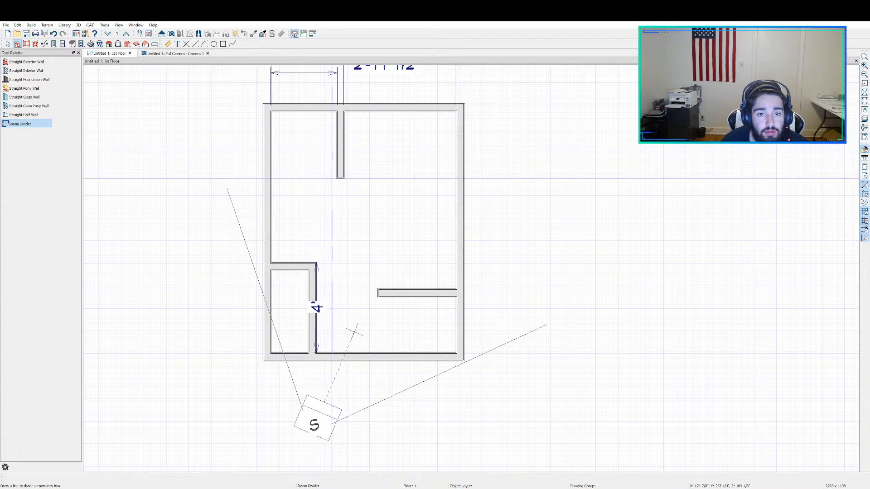
scroll(338, 174, "up", 3)
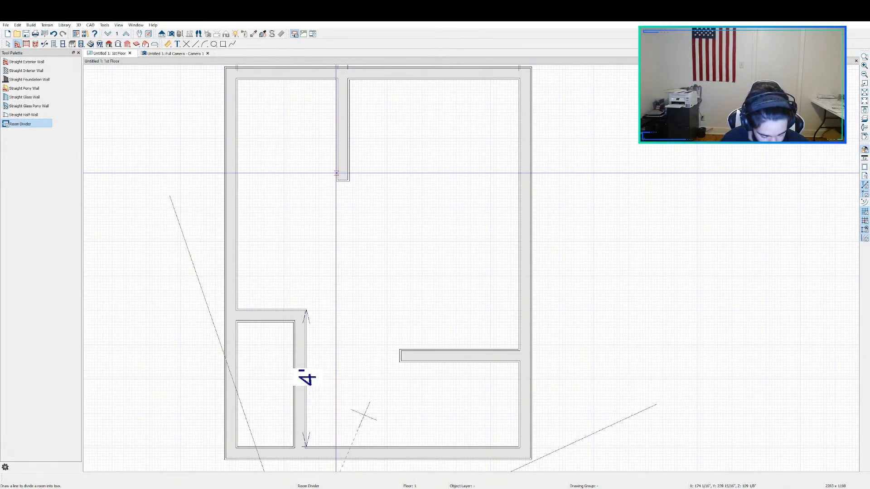
scroll(336, 173, "up", 2)
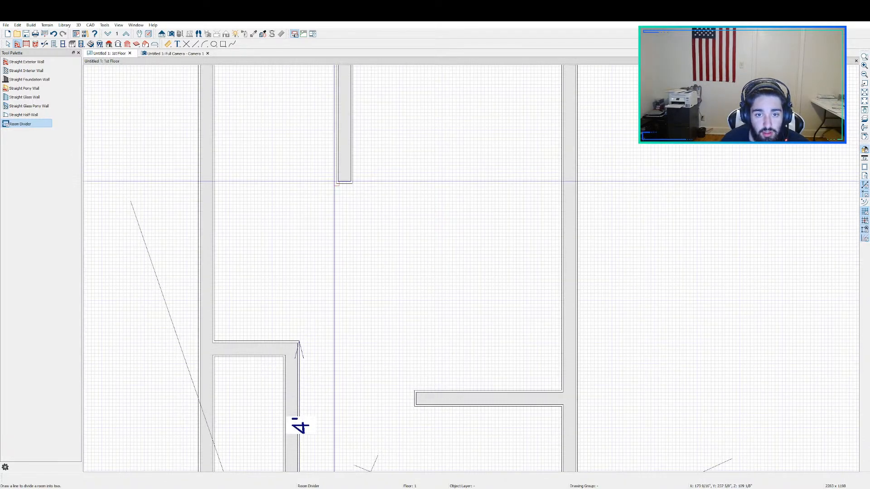
left_click_drag(338, 181, 212, 181)
scroll(353, 198, "down", 3)
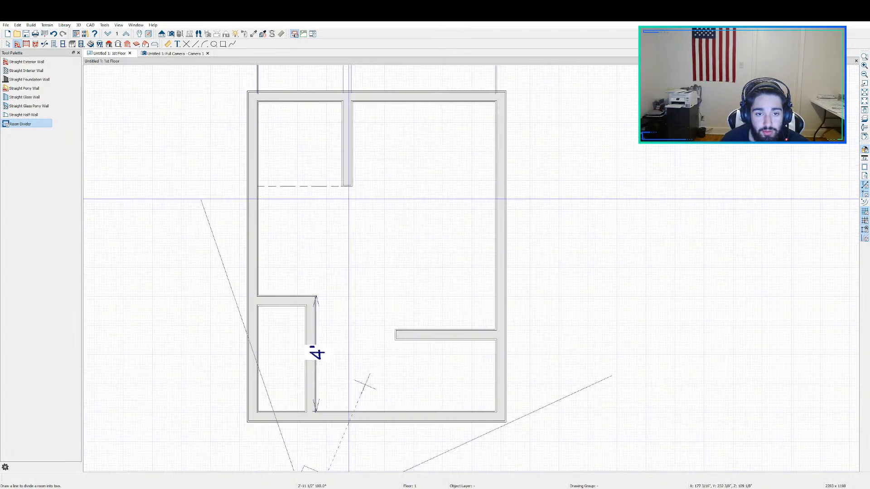
key("space")
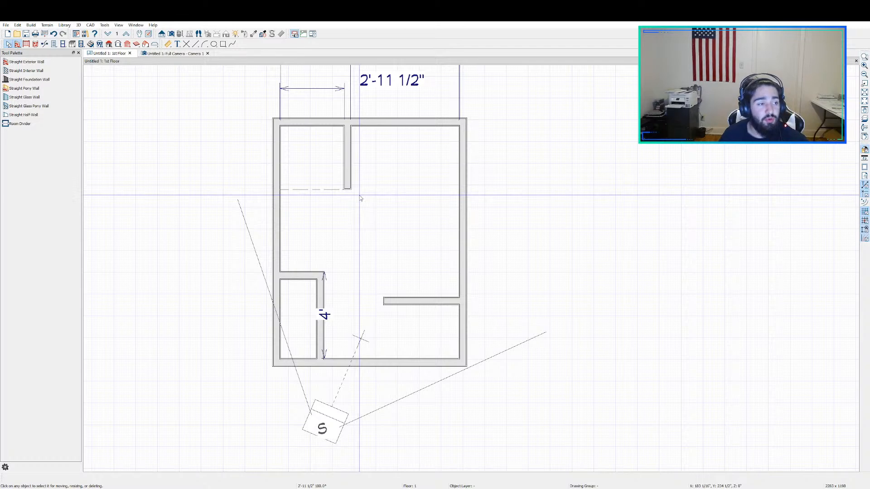
Step: Select the area above the room divider and the main room in turn to check that they are separate rooms
left_click(328, 165)
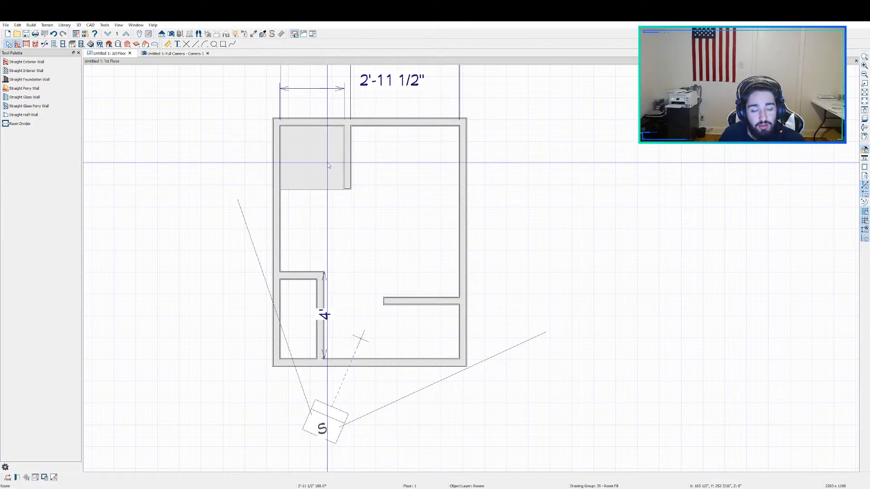
left_click(351, 226)
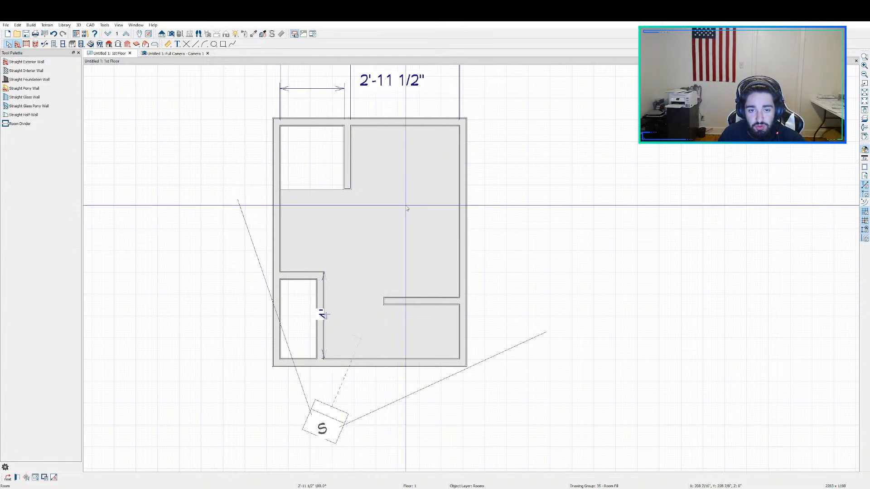
double_click(392, 222)
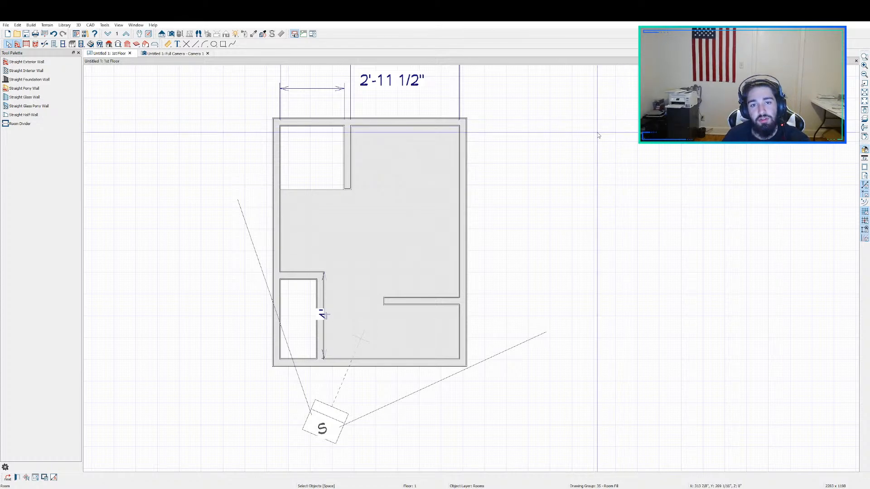
key("Escape")
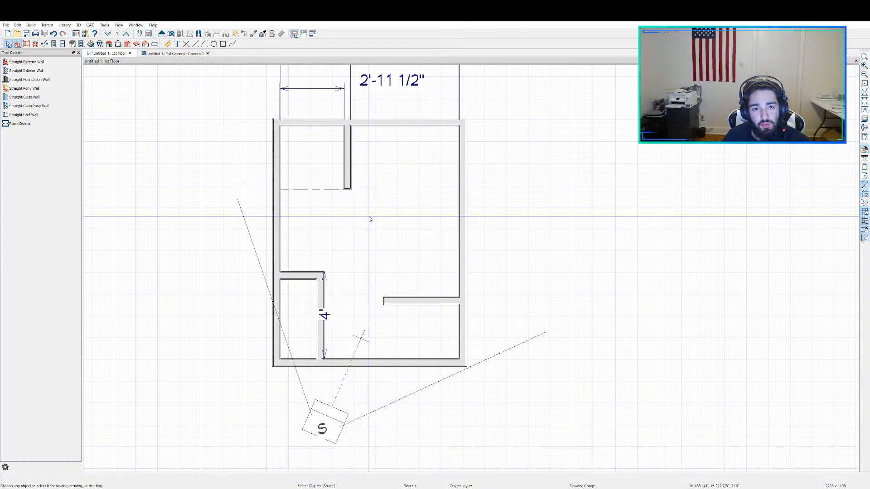
scroll(370, 219, "up", 1)
scroll(369, 219, "down", 2)
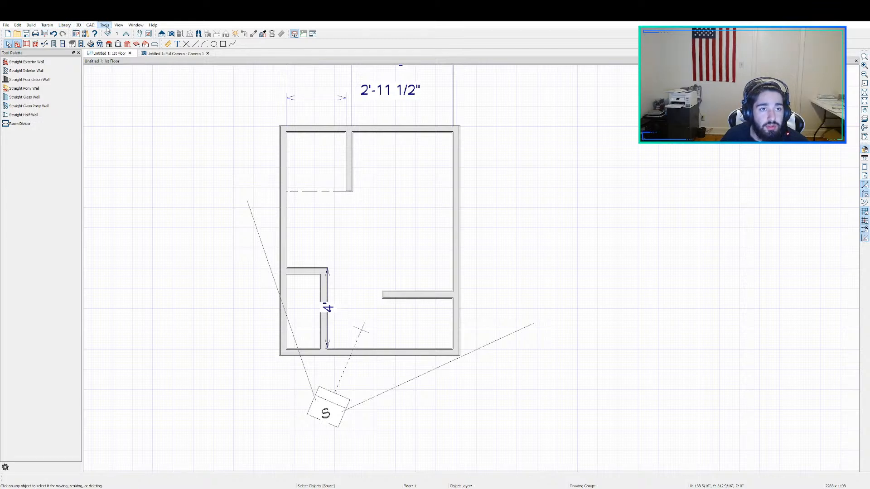
Step: Open the library browser and look through the Architectural categories of the Home Designer Core Catalogs
left_click(128, 44)
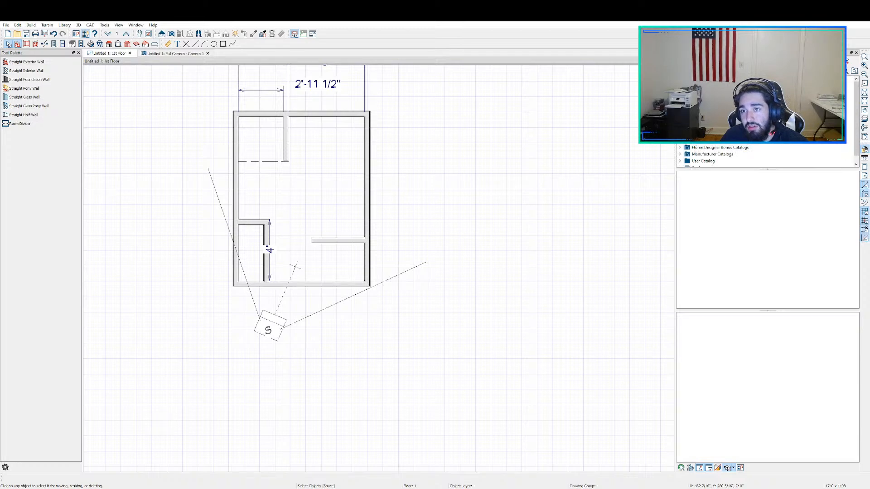
left_click(687, 86)
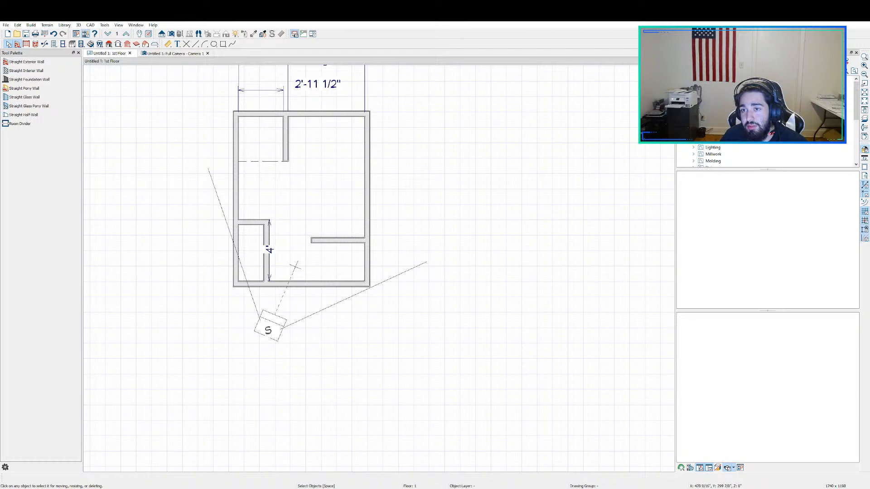
left_click(687, 86)
left_click(694, 88)
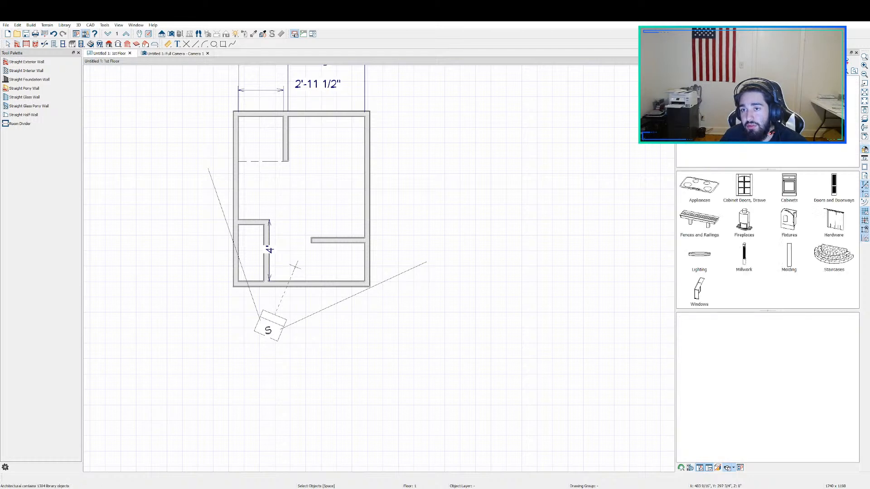
left_click(700, 81)
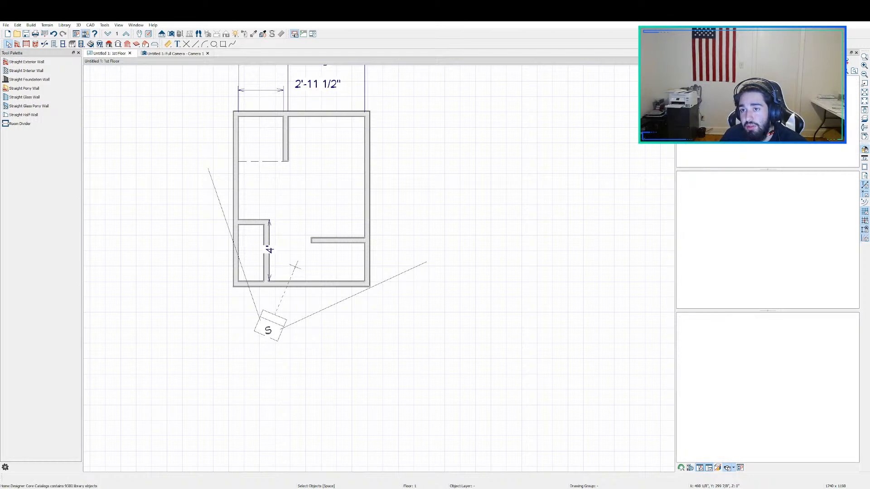
left_click(700, 100)
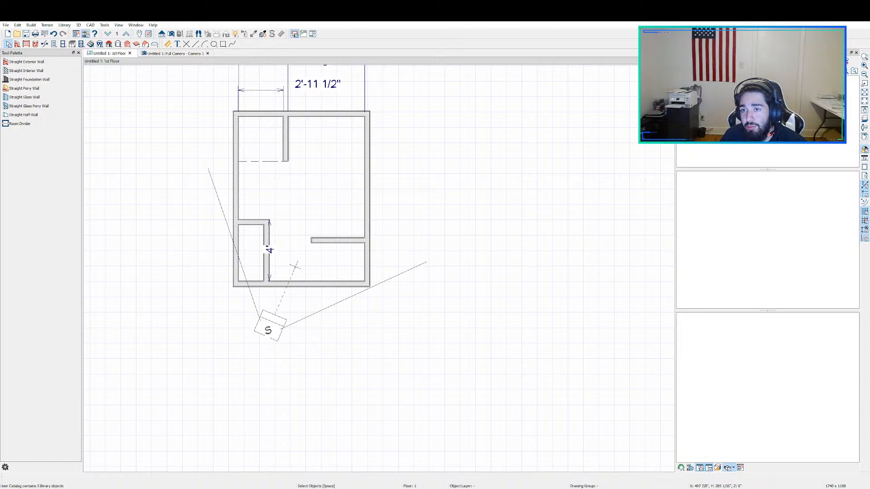
left_click(681, 100)
Step: Browse the manufacturer catalogs, including the Daltile, Delta, Kohler and Sherwin-Williams collections
left_click(679, 133)
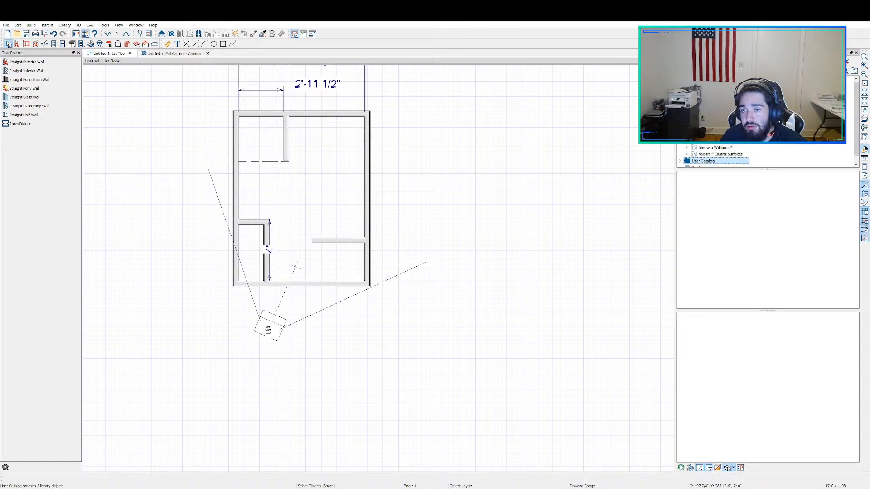
left_click(686, 114)
left_click(705, 114)
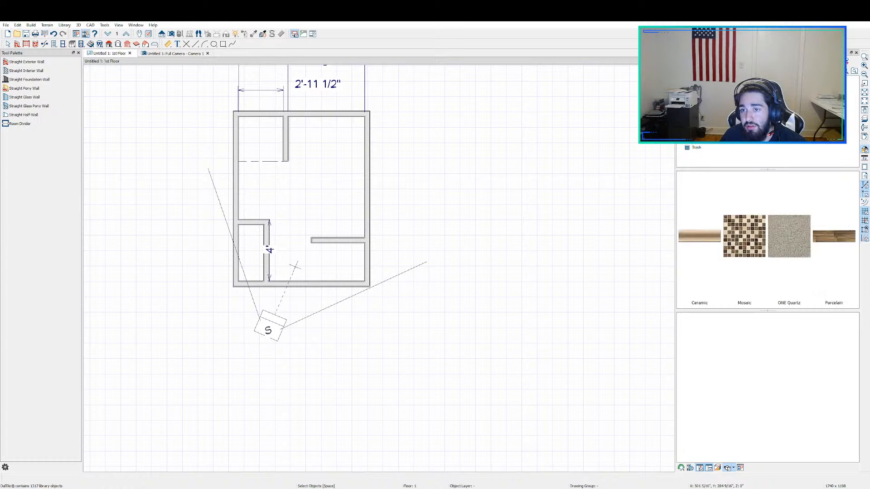
left_click(704, 121)
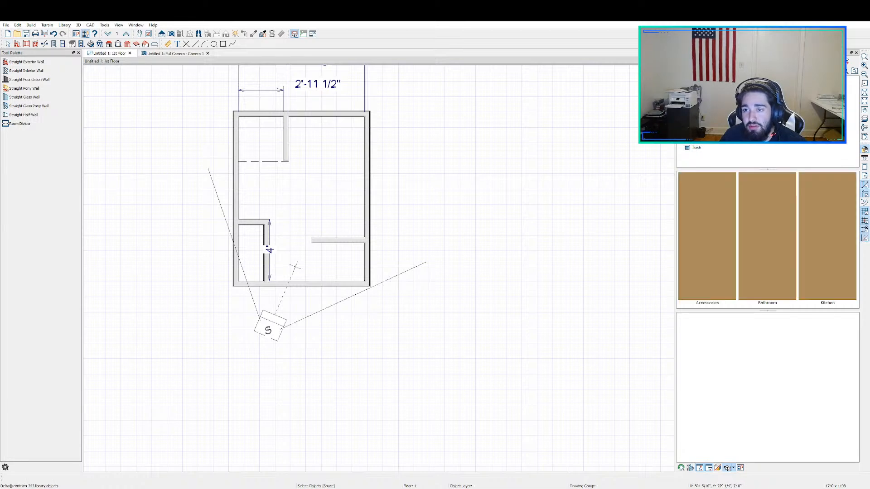
left_click(704, 114)
left_click(705, 120)
left_click(706, 127)
left_click(707, 132)
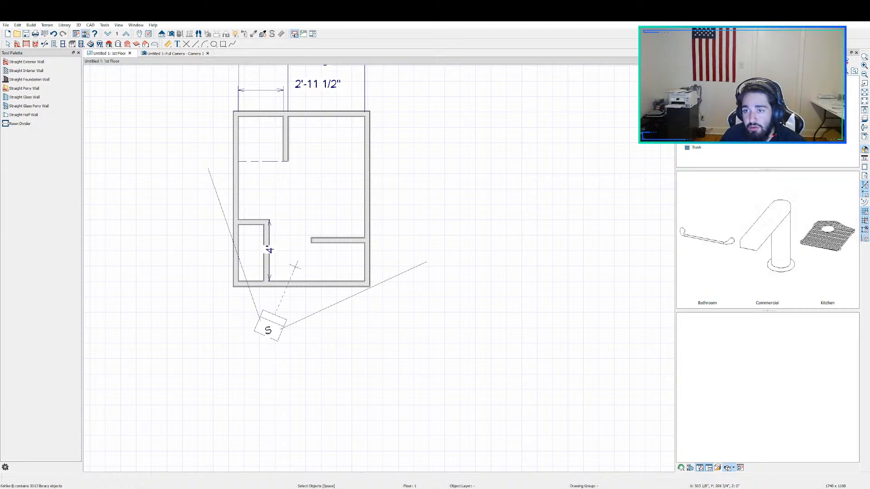
left_click(711, 139)
left_click(708, 132)
left_click(714, 139)
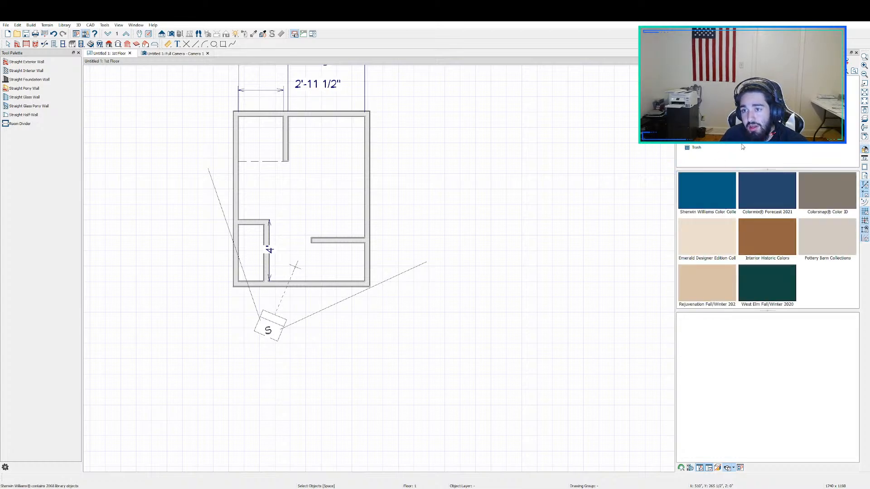
Step: Preview the Calacatta Belleza, Calacatta Bianco and Statuario Venato materials among the Vadara Quartz Surfaces
left_click(729, 141)
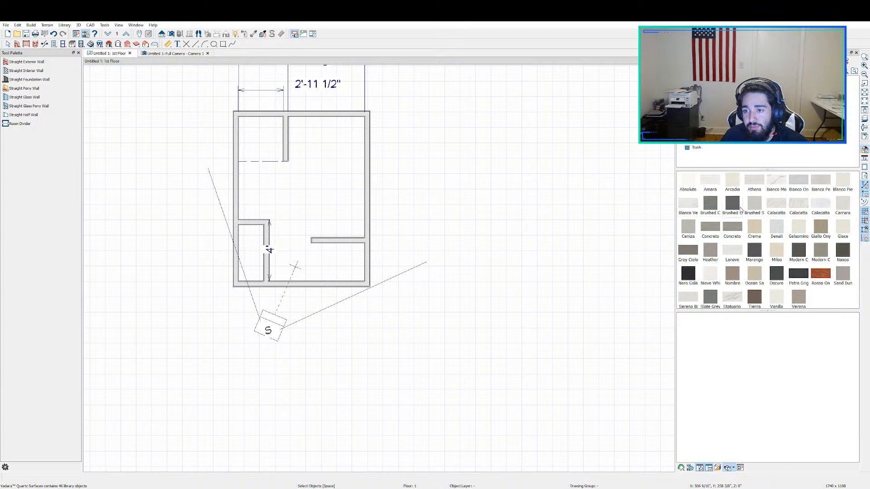
left_click(782, 205)
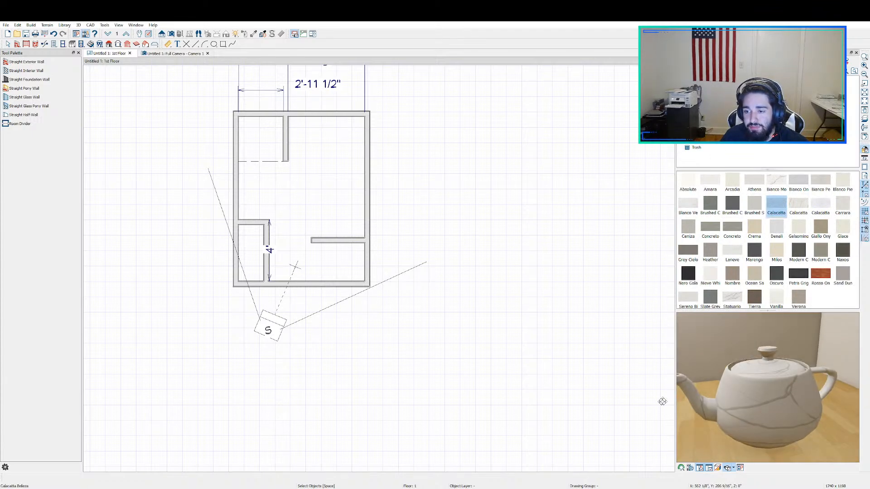
left_click(797, 206)
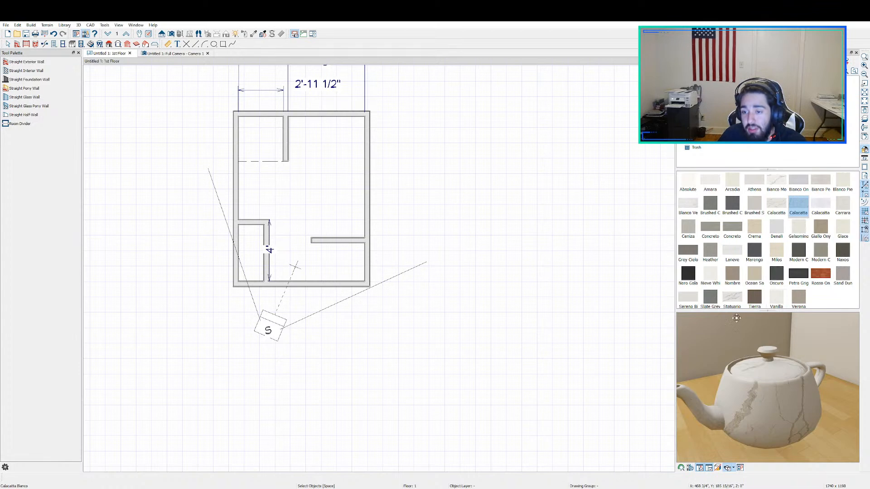
left_click(731, 297)
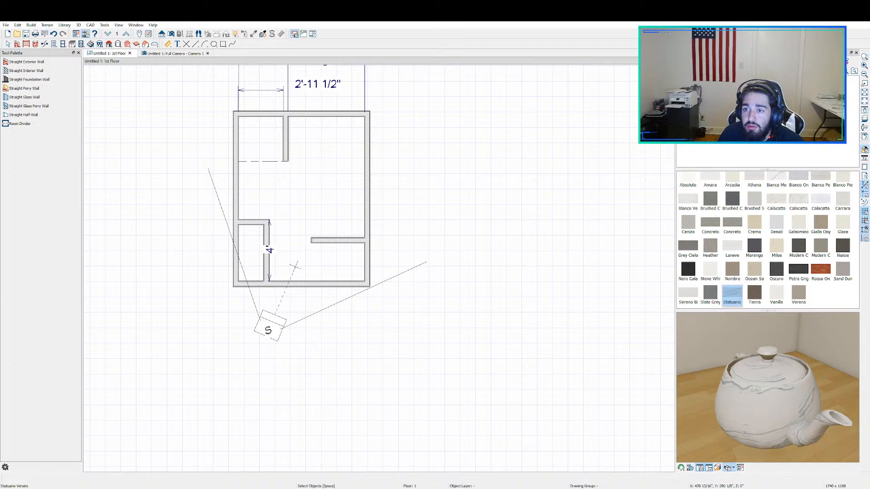
left_click(679, 79)
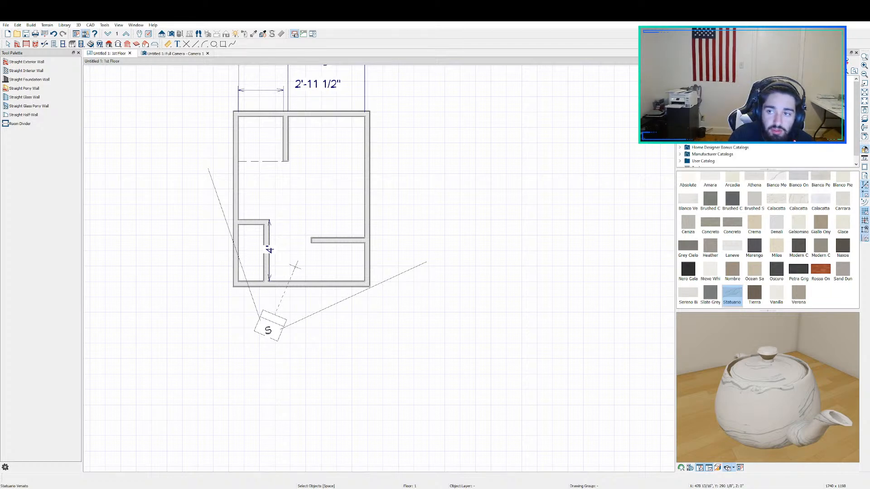
Step: Search the library for a tub and place Standard Tub 2 against the top wall, between the stub wall and right wall
type("t")
scroll(765, 122, "down", 2)
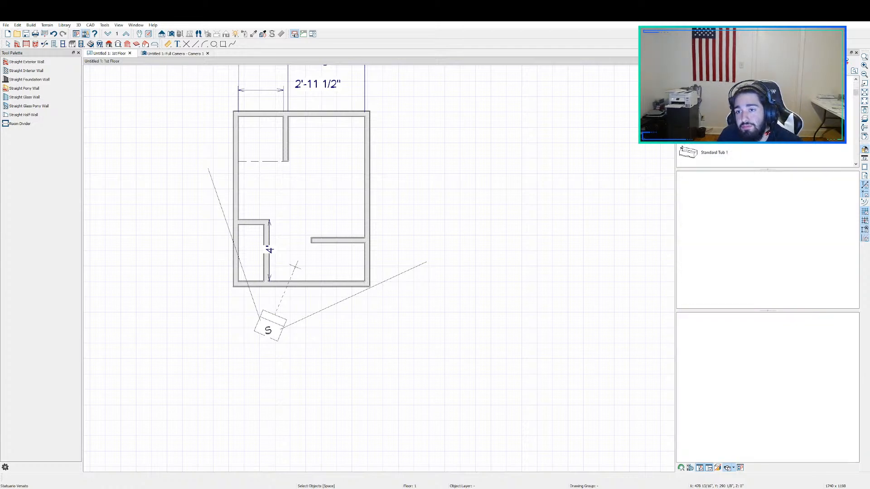
scroll(723, 144, "down", 1)
scroll(723, 145, "down", 2)
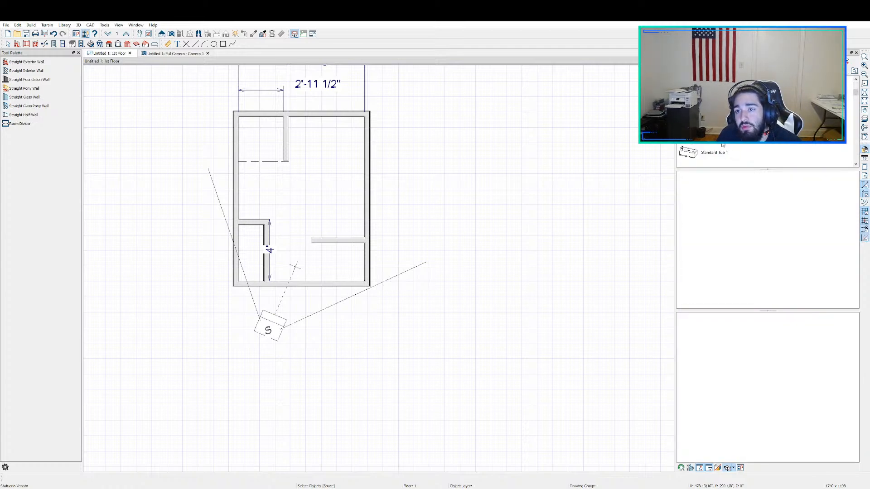
left_click(725, 131)
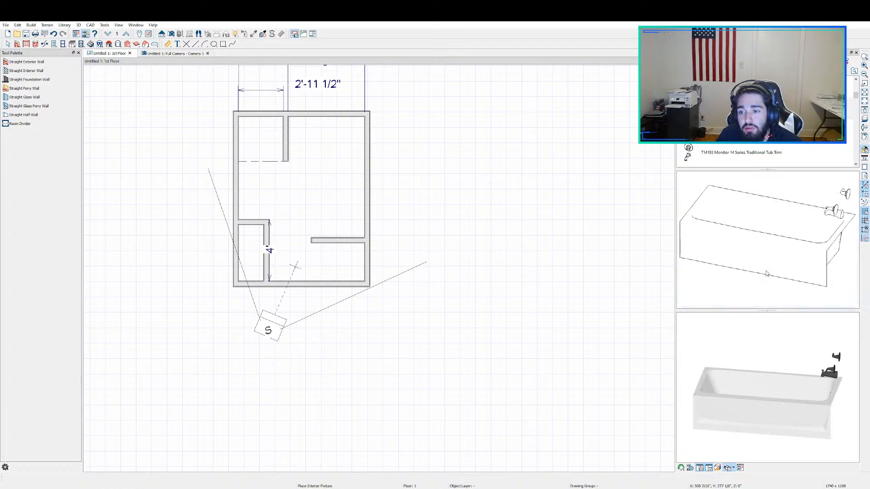
left_click(310, 126)
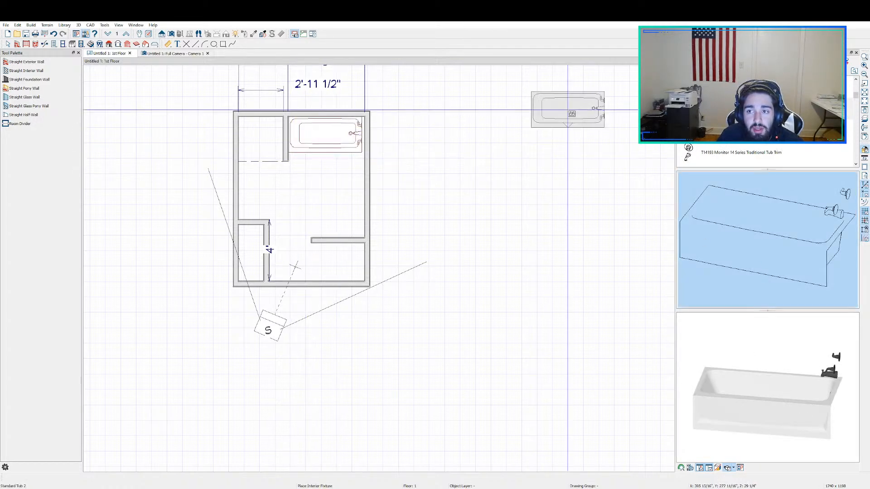
Step: Switch to the 3D camera view and examine the placed tub up close from above
left_click(168, 53)
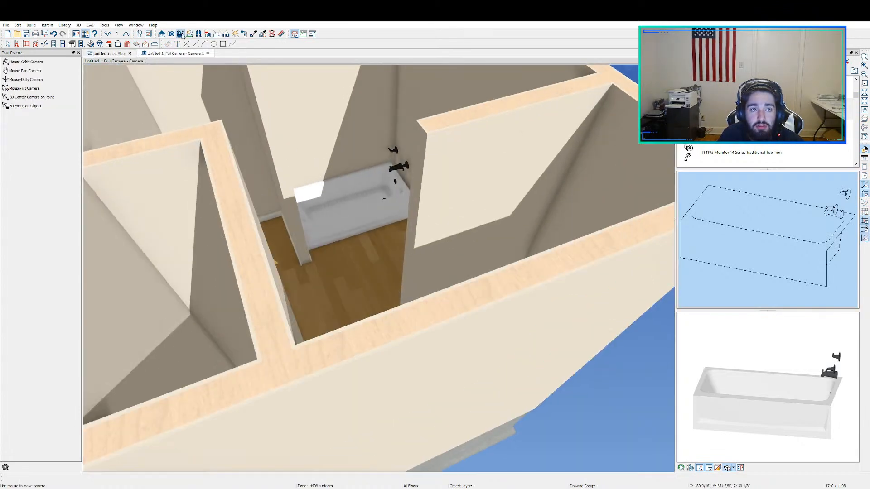
left_click(181, 35)
left_click_drag(417, 206, 410, 160)
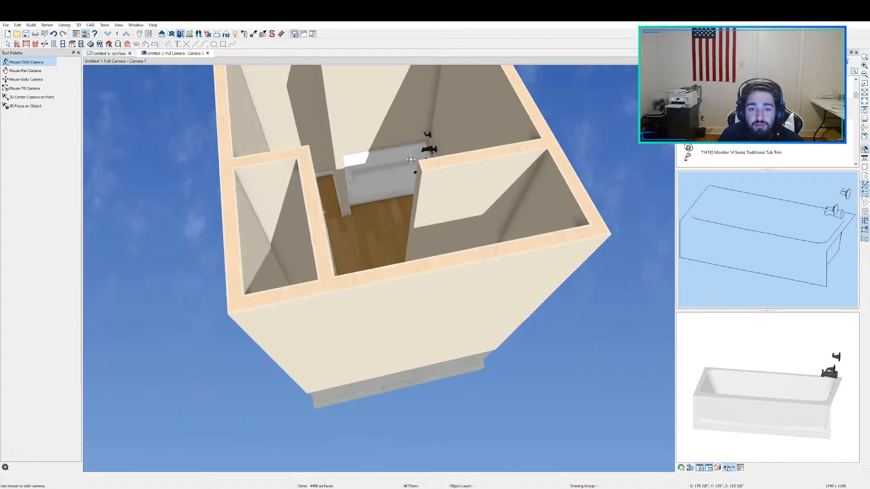
middle_click_drag(411, 159, 371, 271)
scroll(373, 254, "up", 5)
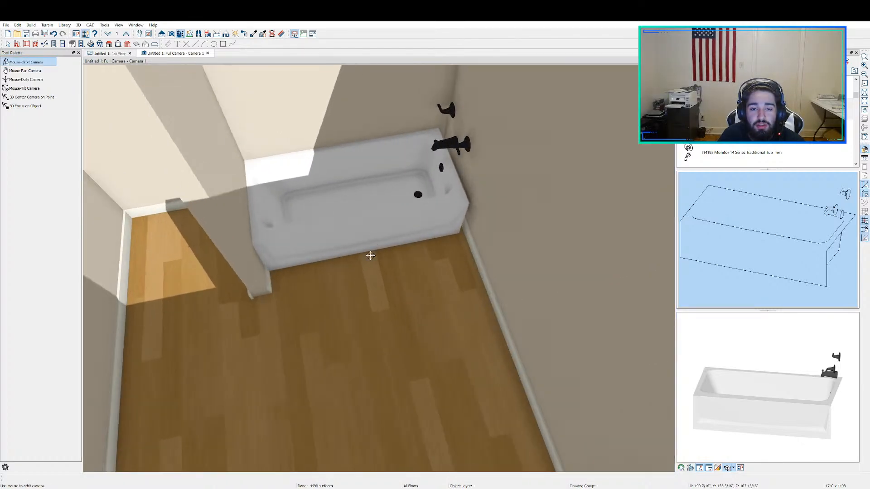
Step: Orbit around the tub in 3D and select it to inspect its fit between the stub wall and right wall
left_click_drag(371, 256, 520, 330)
scroll(520, 330, "up", 2)
middle_click_drag(503, 351, 684, 363)
key("Escape")
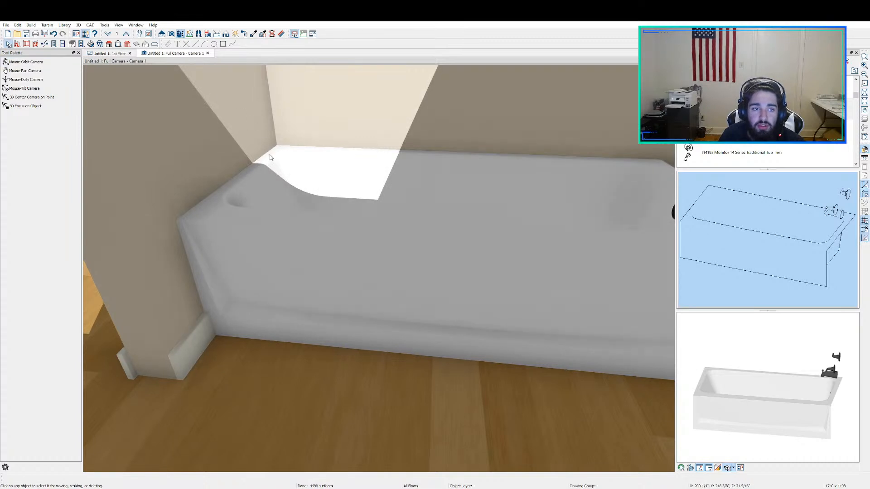
left_click(383, 252)
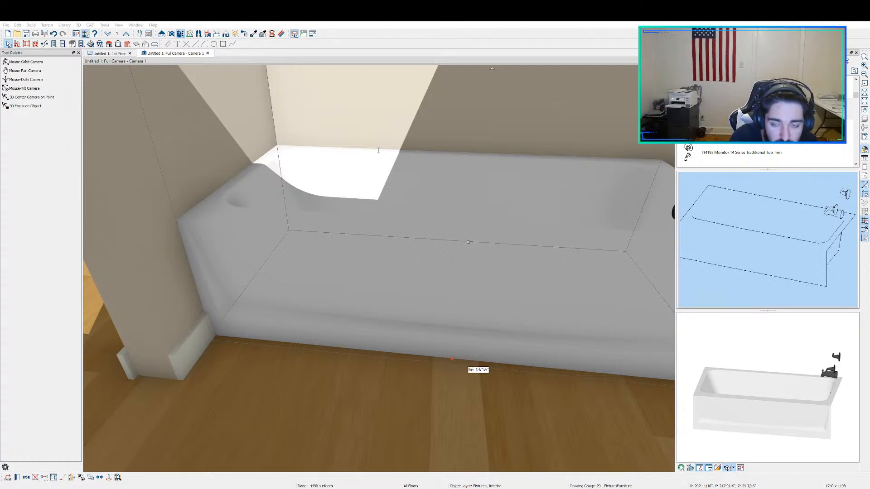
scroll(378, 151, "down", 3)
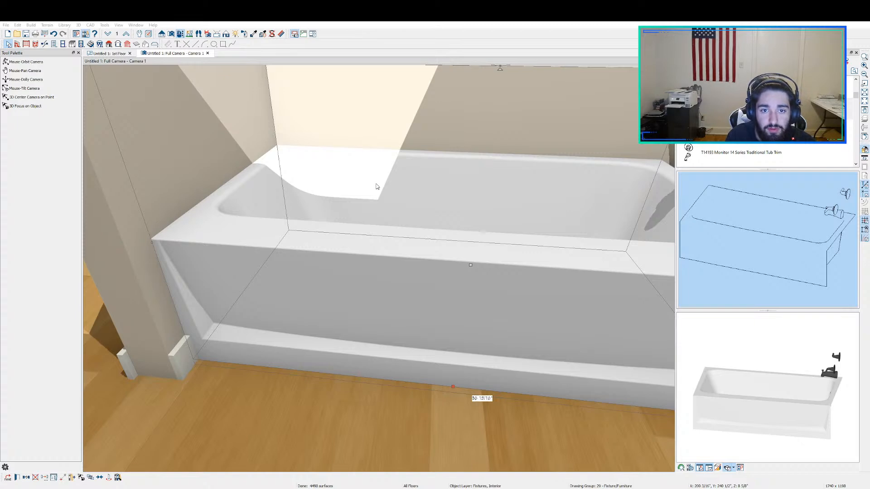
key("Return")
scroll(412, 232, "up", 2)
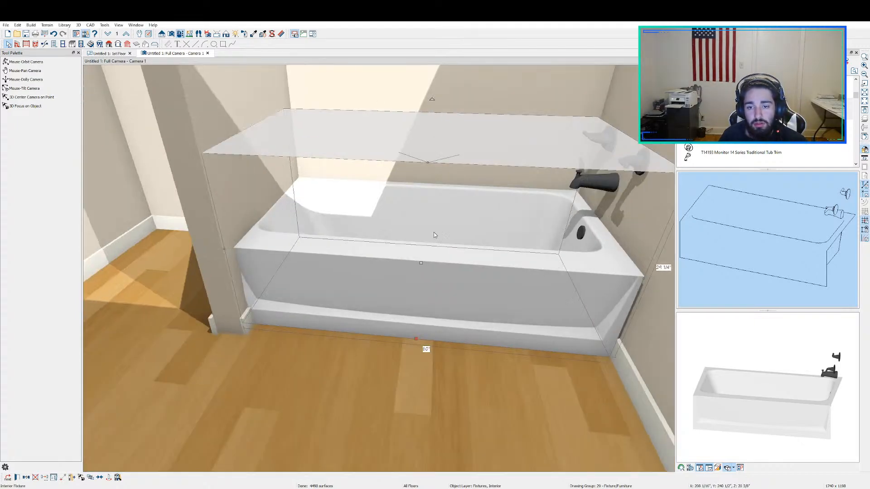
double_click(446, 260)
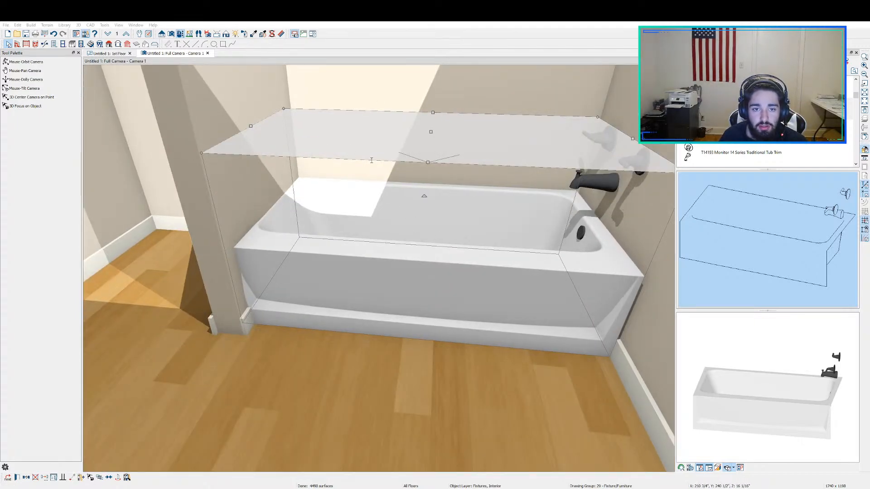
Step: Check the tub's placement and dimensions in the floor plan and return to the 3D camera view
left_click(117, 54)
scroll(342, 141, "up", 3)
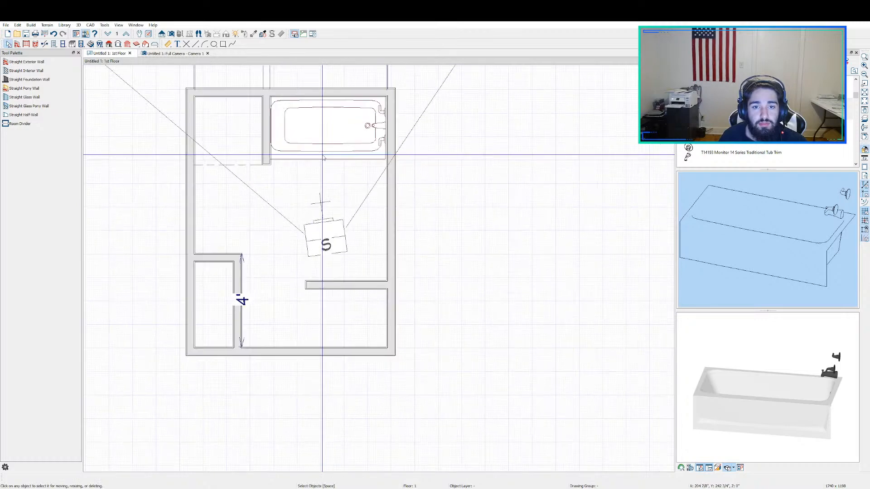
left_click(342, 141)
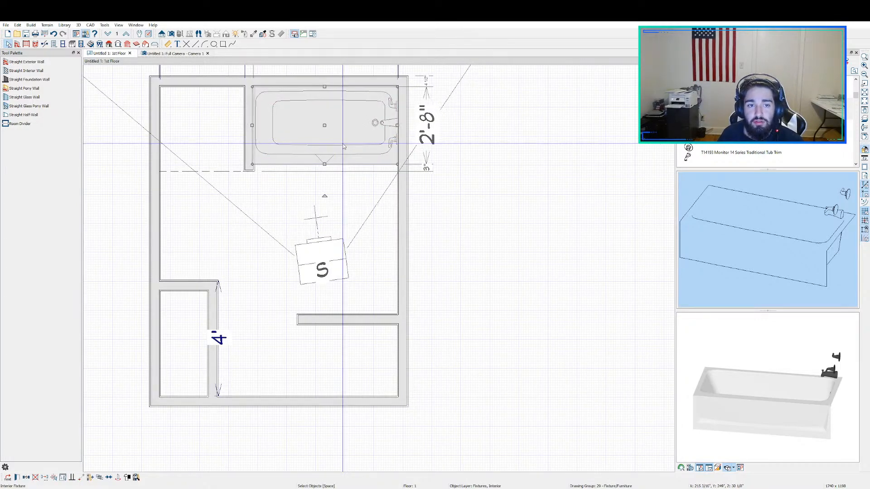
key("Escape")
left_click(174, 53)
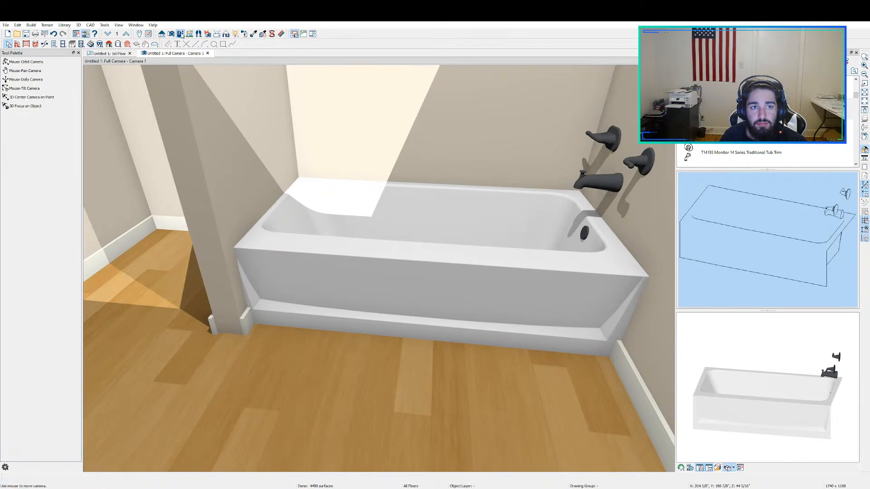
Step: Draw a room divider in the floor plan from the end of the upper stub wall across to the right wall, enclosing the tub area
left_click(98, 53)
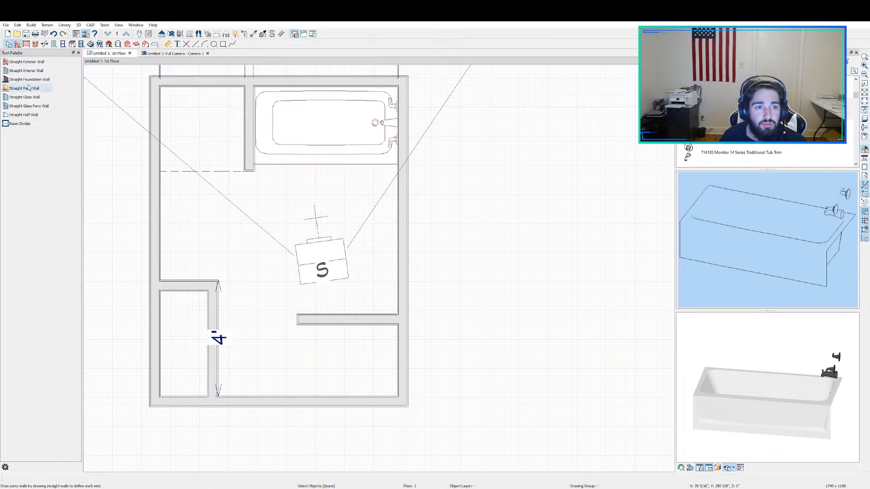
left_click(45, 44)
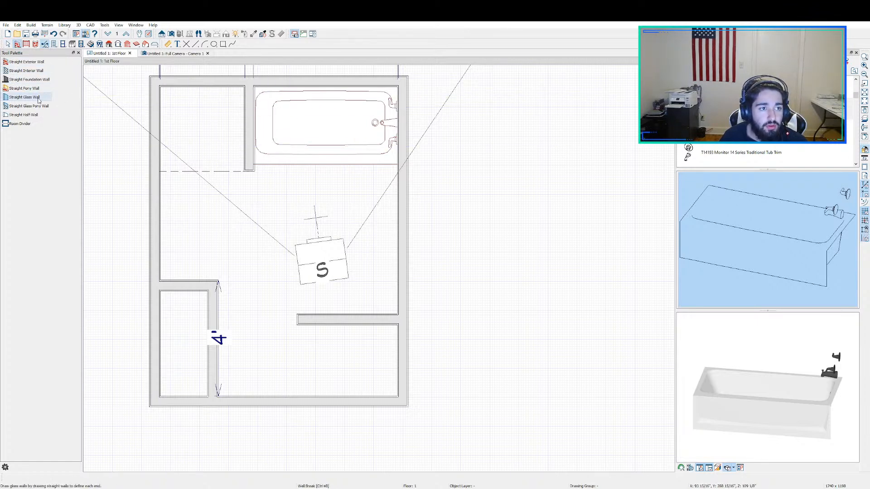
left_click(36, 44)
left_click(45, 45)
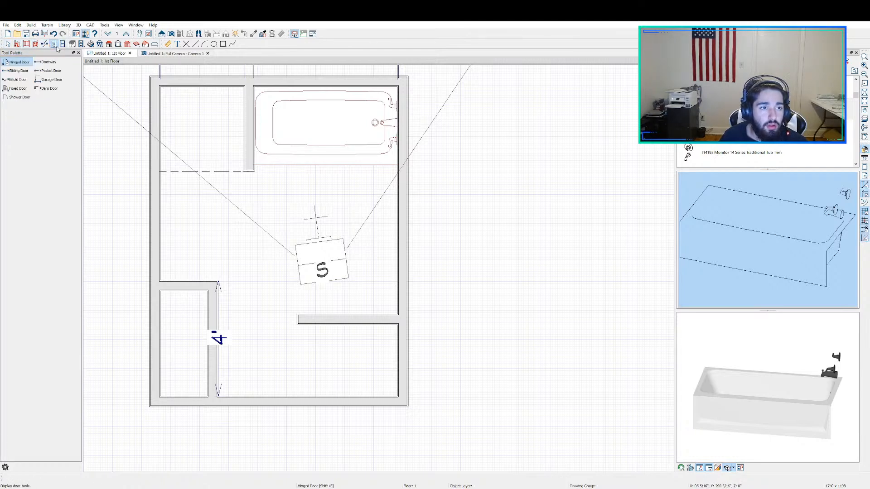
left_click(18, 44)
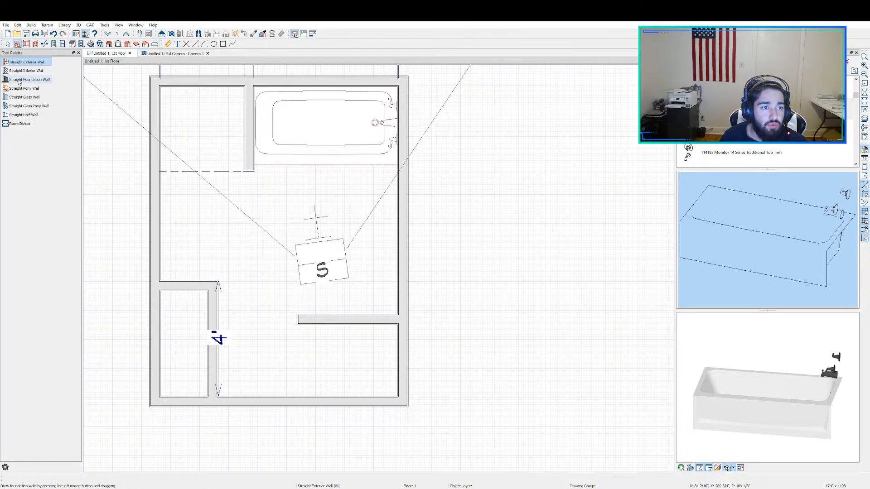
left_click(21, 124)
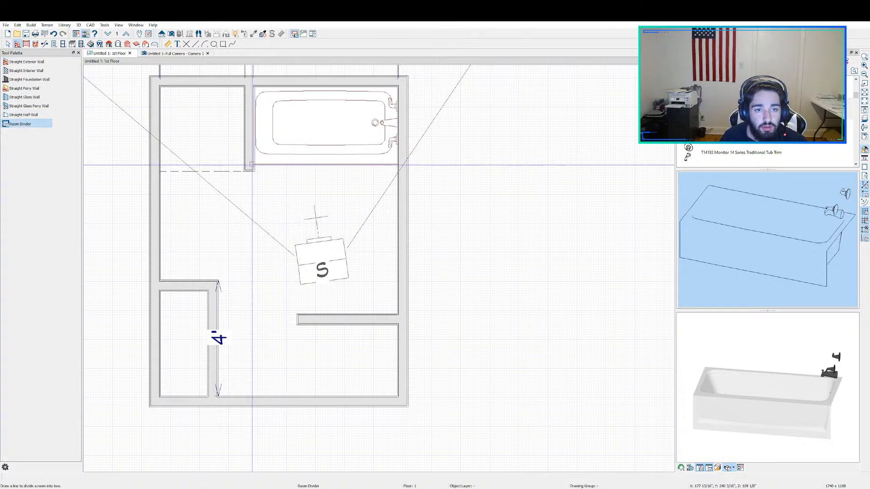
mouse_move(249, 171)
left_mouse_down()
mouse_move(363, 160)
mouse_move(398, 171)
left_mouse_up()
key("space")
scroll(413, 172, "up", 2)
scroll(414, 159, "down", 2)
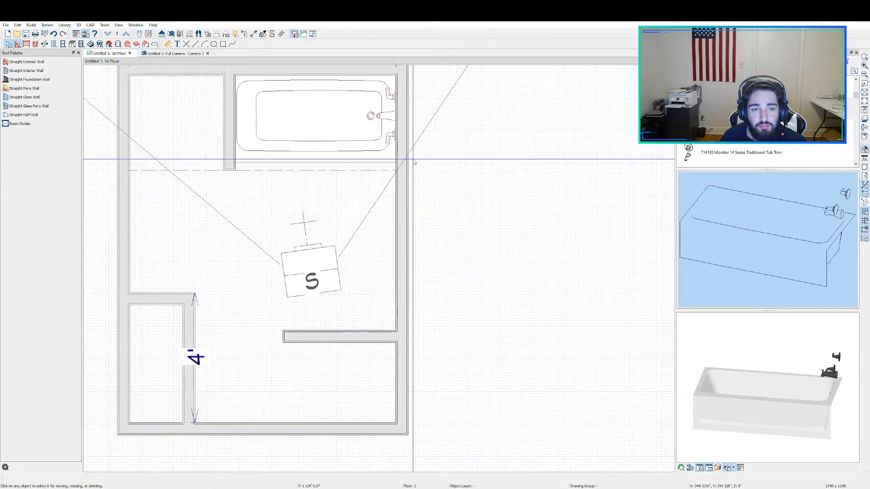
Step: Break the right exterior wall at two points below the tub area and delete the segment between the breaks
middle_click_drag(412, 129, 442, 215)
scroll(379, 182, "up", 1)
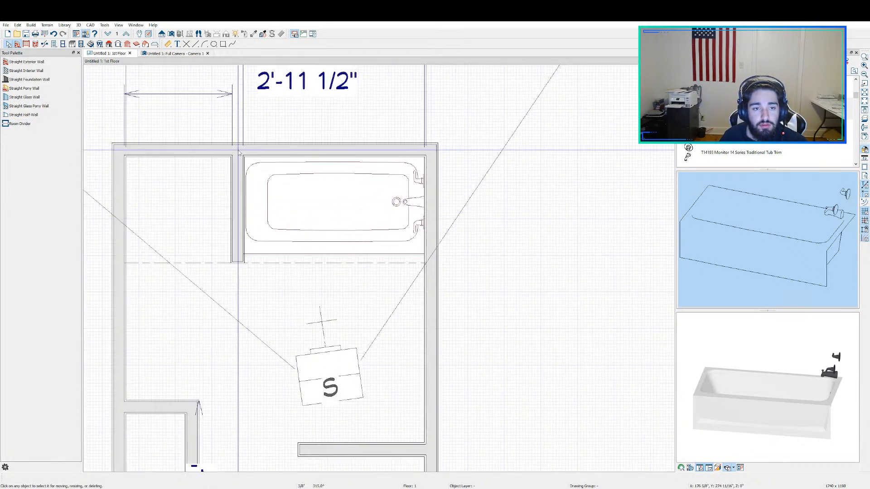
scroll(302, 145, "up", 1)
left_click(44, 44)
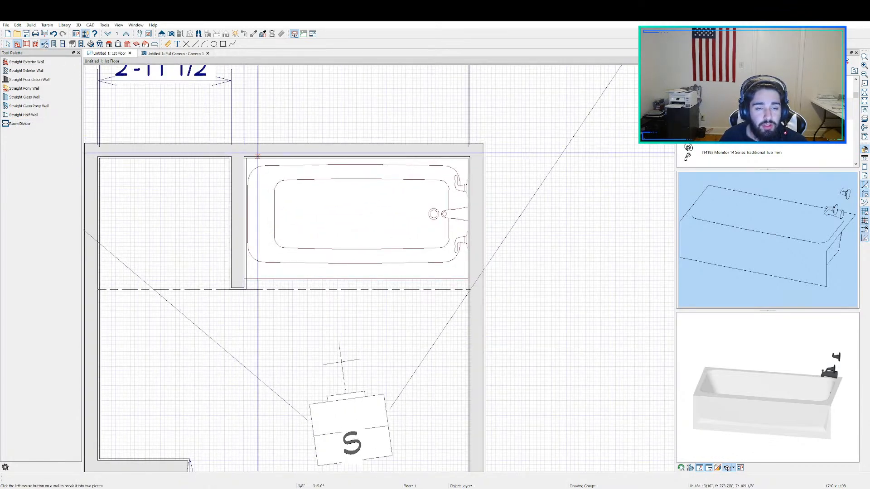
scroll(409, 298, "down", 3)
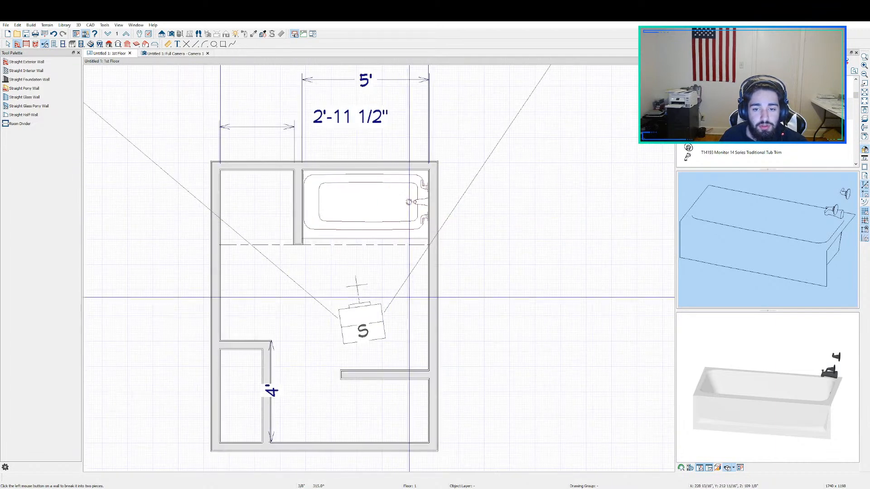
left_click(434, 267)
left_click(436, 321)
key("space")
left_click(433, 299)
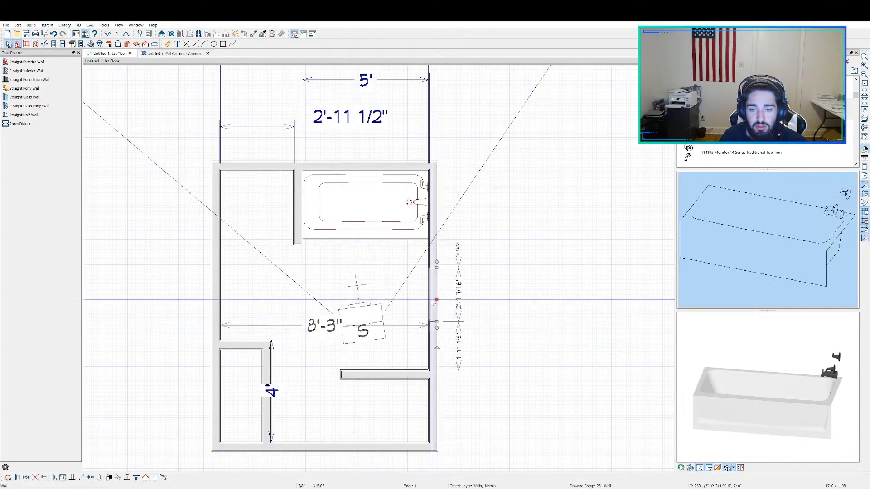
key("Delete")
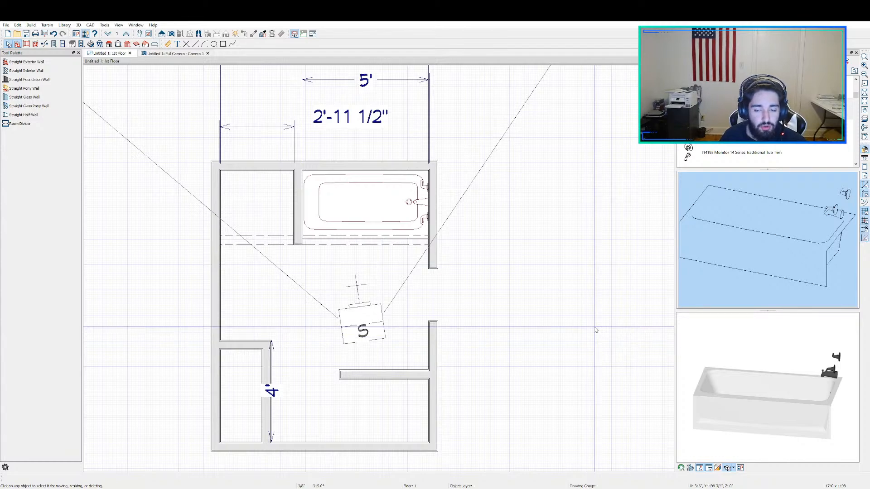
Step: Break the top exterior wall at the centerline of the stub wall beside the tub
scroll(420, 246, "up", 2)
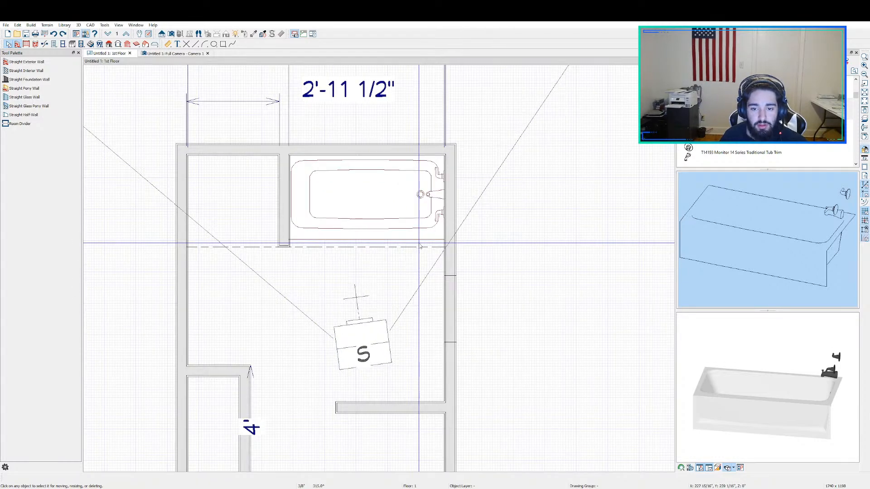
middle_click_drag(303, 159, 347, 226)
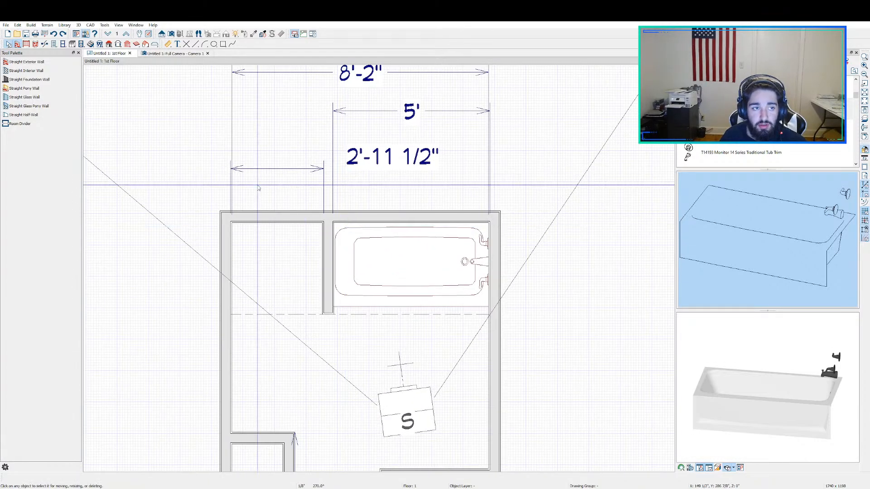
left_click(45, 44)
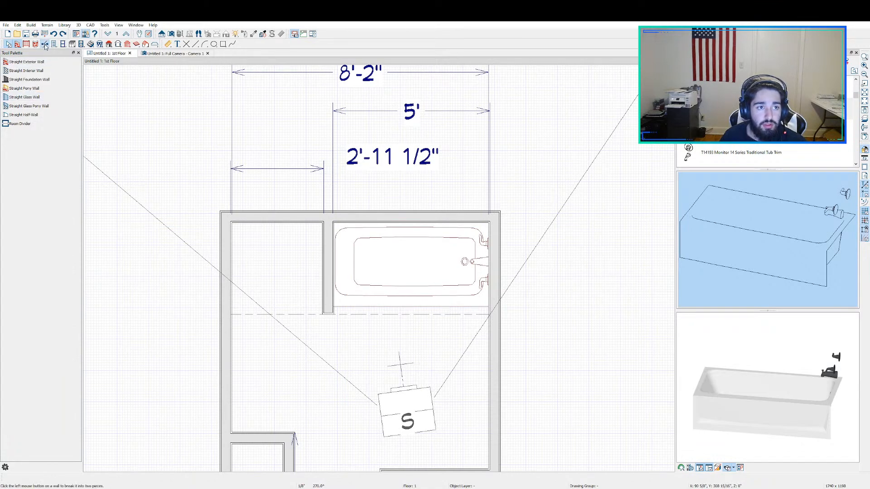
scroll(321, 221, "up", 3)
left_click(320, 211)
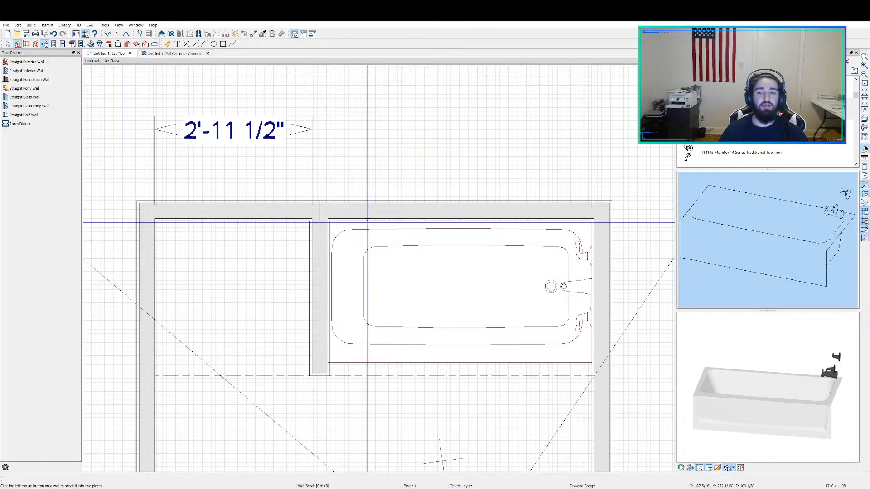
Step: Examine the tub alcove and its surrounding walls in the 3D camera view
left_click(172, 53)
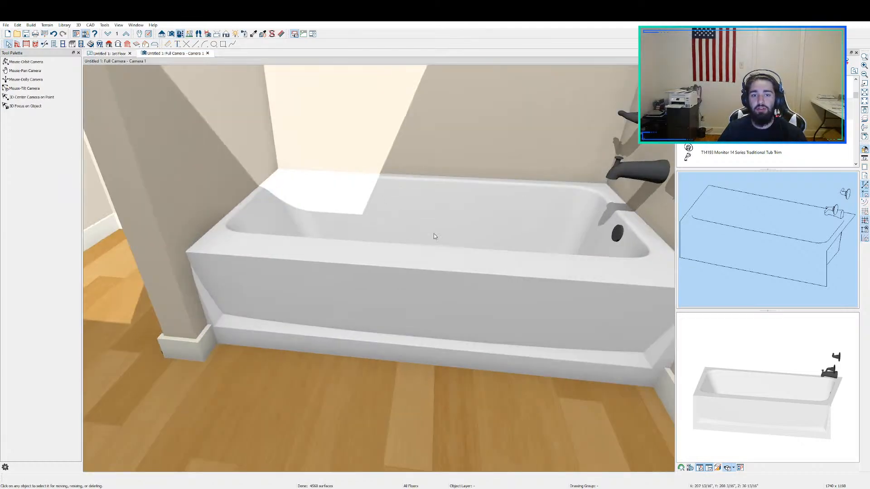
scroll(435, 200, "down", 4)
scroll(435, 181, "up", 1)
scroll(435, 175, "down", 1)
scroll(435, 175, "up", 2)
middle_click_drag(435, 175, 543, 336)
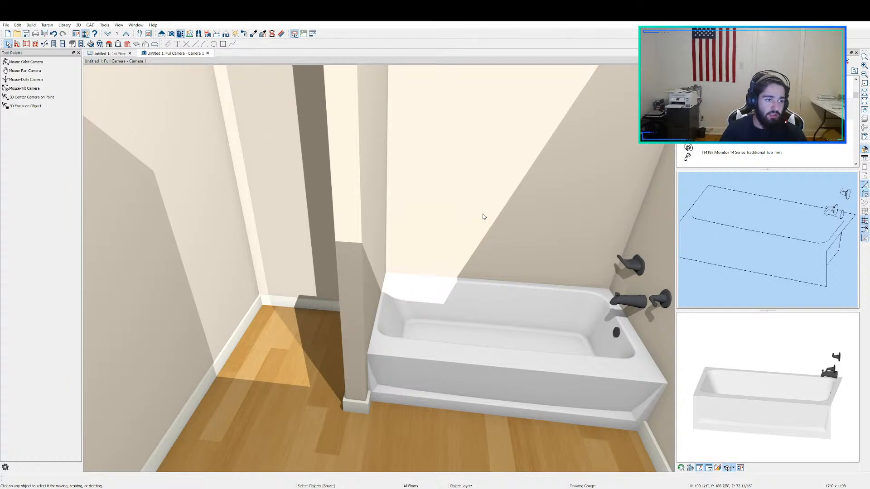
Step: Place a 2'-6" wide doorway in the bottom exterior wall, just right of the lower-left closet, and select it in the floor plan
left_click(120, 54)
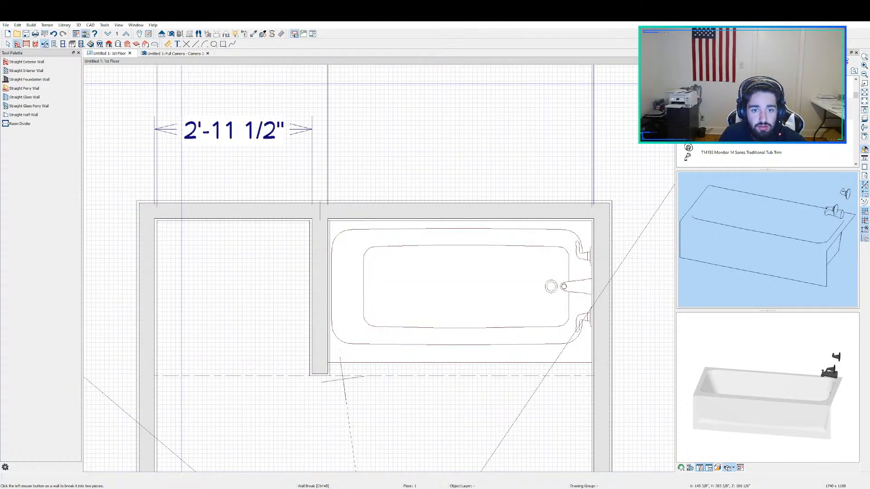
scroll(525, 207, "down", 1)
middle_click_drag(582, 281, 427, 238)
scroll(426, 237, "down", 1)
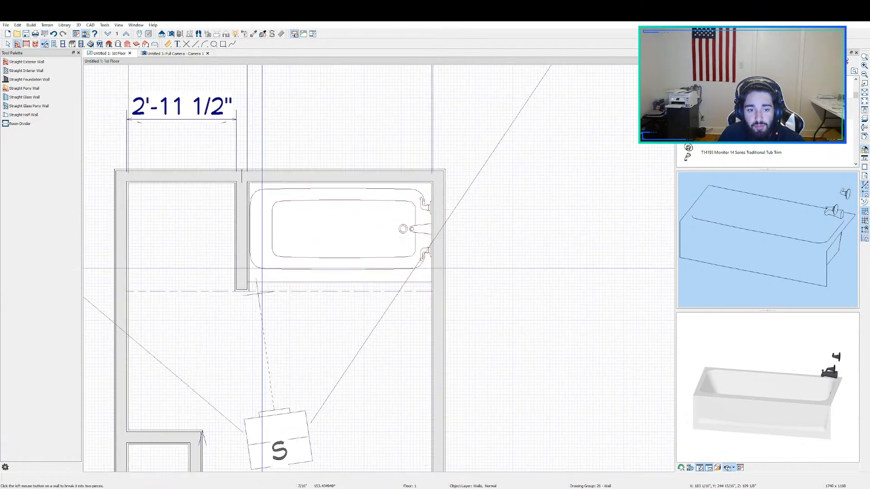
scroll(366, 266, "down", 1)
middle_click_drag(320, 296, 465, 267)
scroll(465, 266, "down", 1)
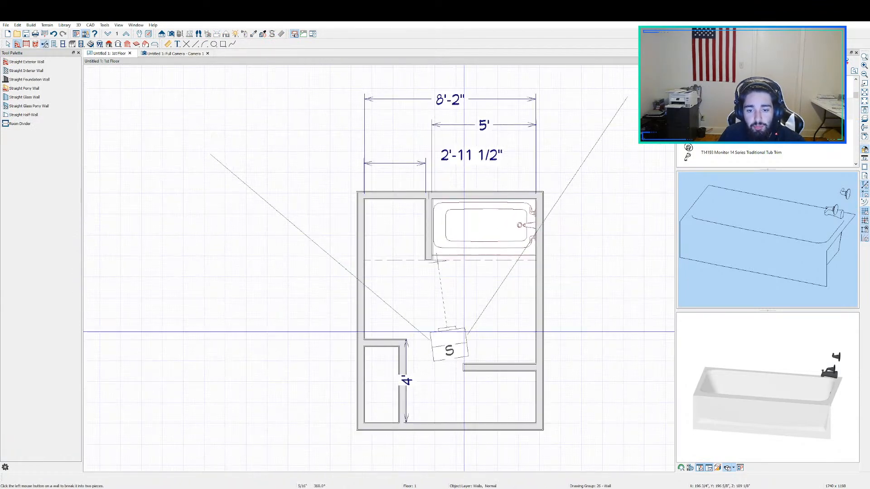
middle_click_drag(463, 330, 426, 258)
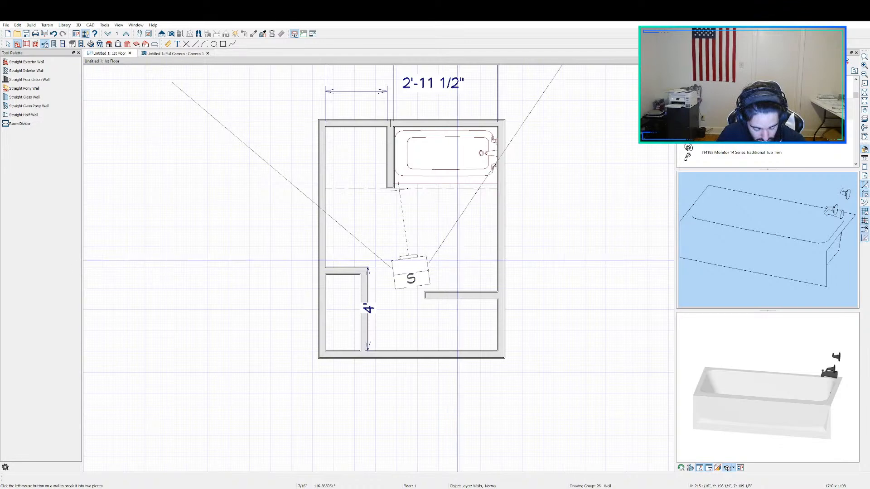
scroll(457, 263, "down", 1)
middle_click_drag(434, 369, 438, 280)
key("3")
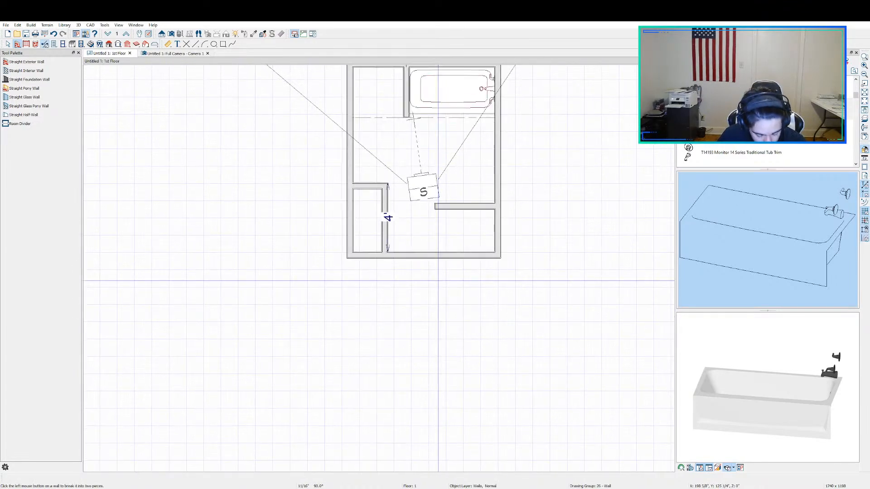
scroll(438, 280, "up", 2)
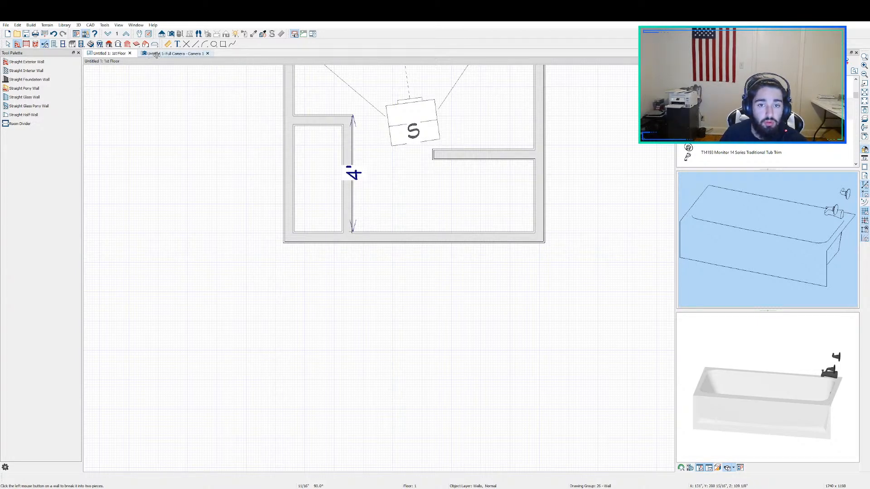
left_click(54, 44)
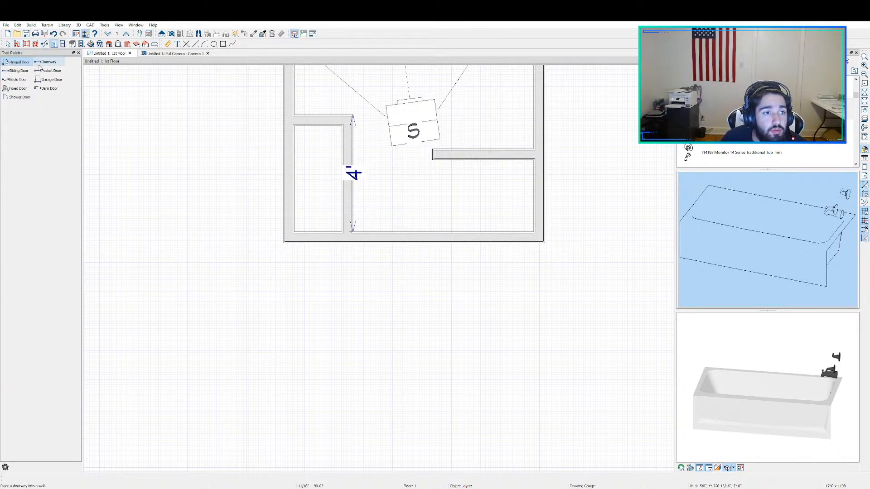
left_click(51, 66)
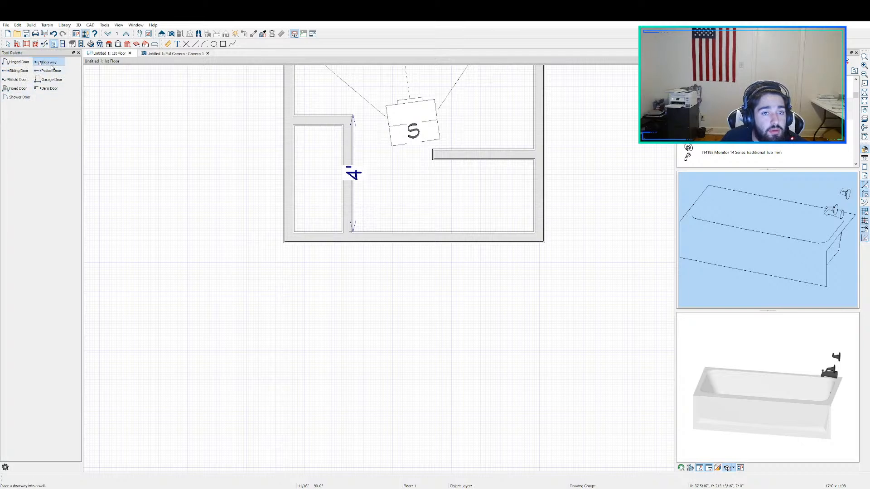
left_click(400, 232)
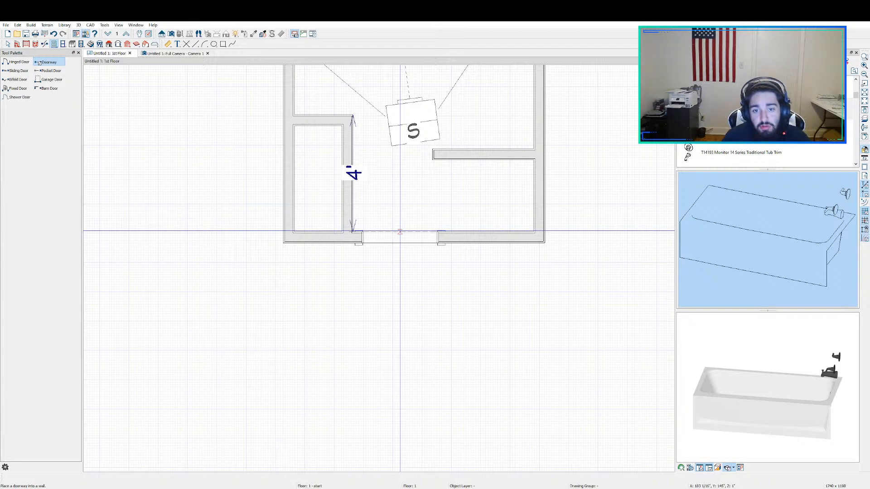
key("space")
left_click(408, 235)
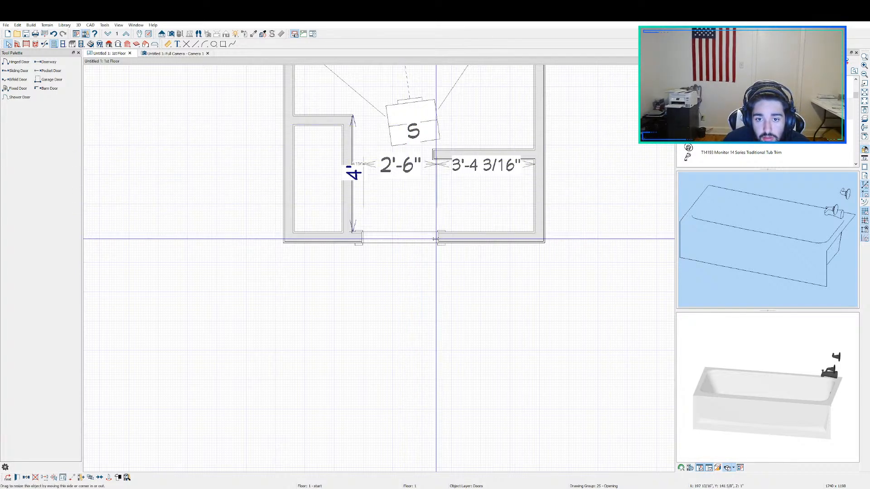
Step: Narrow the doorway in the bottom wall to 2'-5" and measure from the right wall's inner face to the opening
left_click_drag(436, 236, 435, 236)
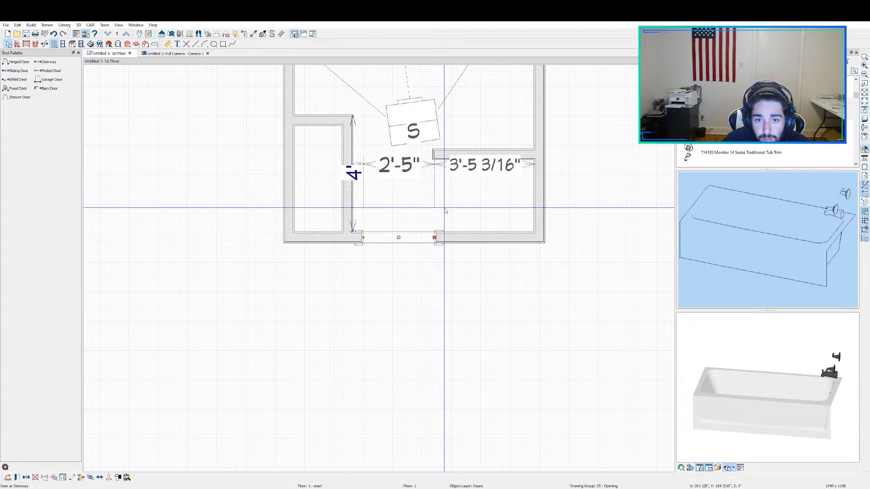
left_click(467, 241)
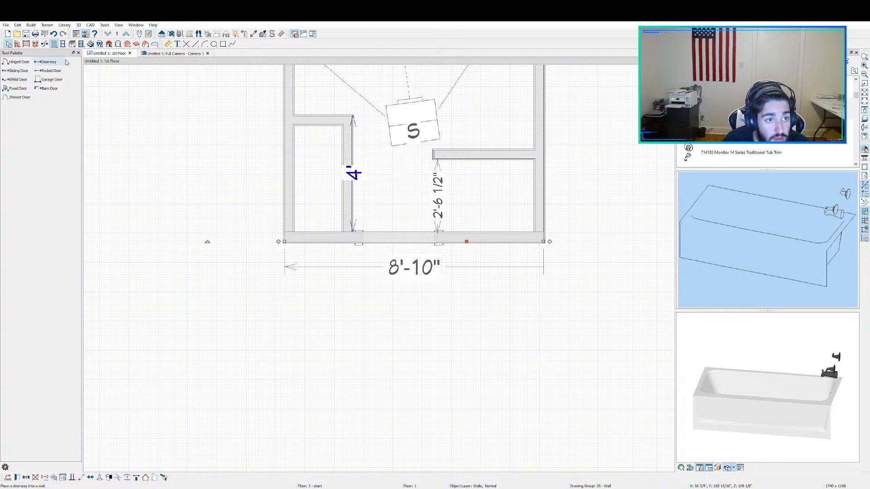
left_click(8, 44)
left_click(169, 44)
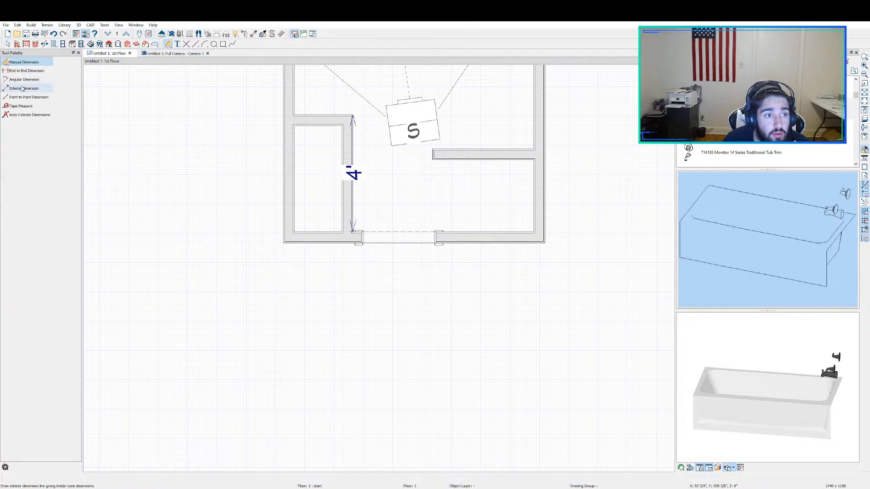
left_click(21, 106)
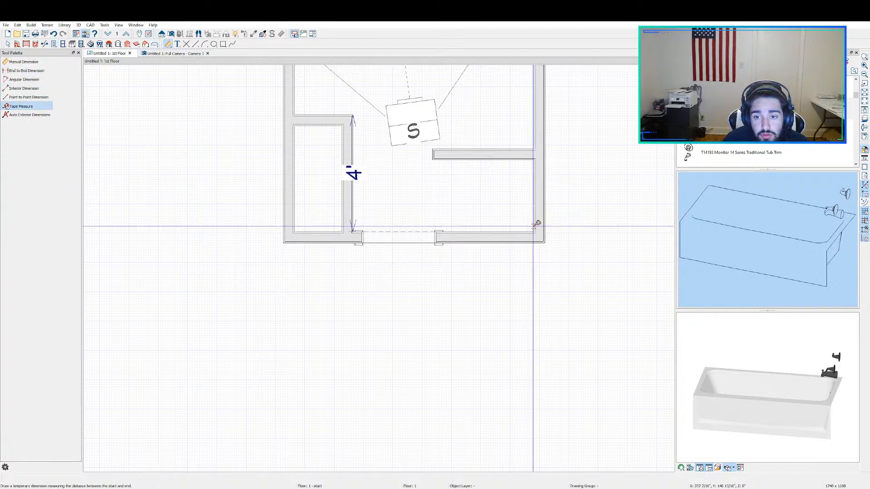
left_click_drag(534, 231, 435, 232)
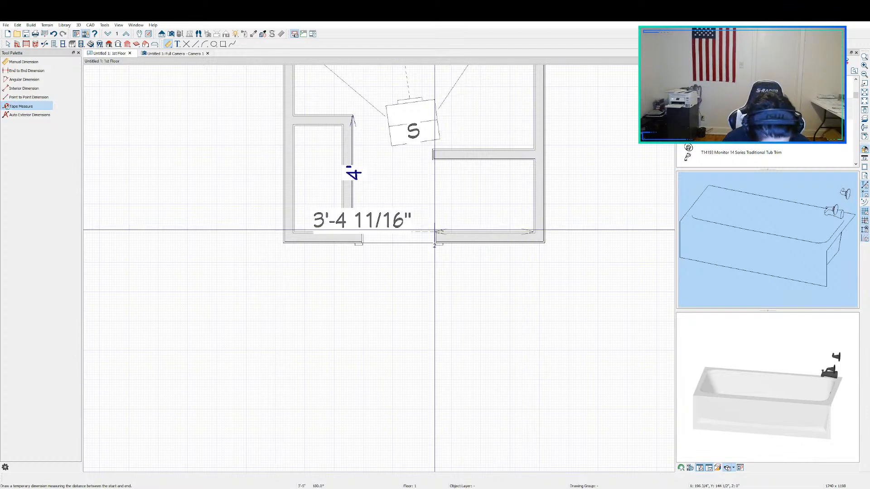
left_click_drag(434, 230, 435, 230)
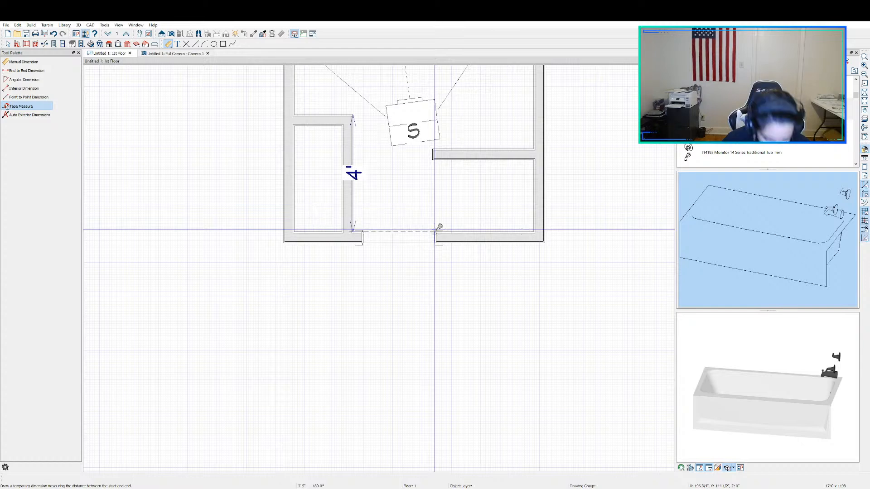
Step: Open the doorway's specification and remove the casing around the opening
key("space")
double_click(425, 236)
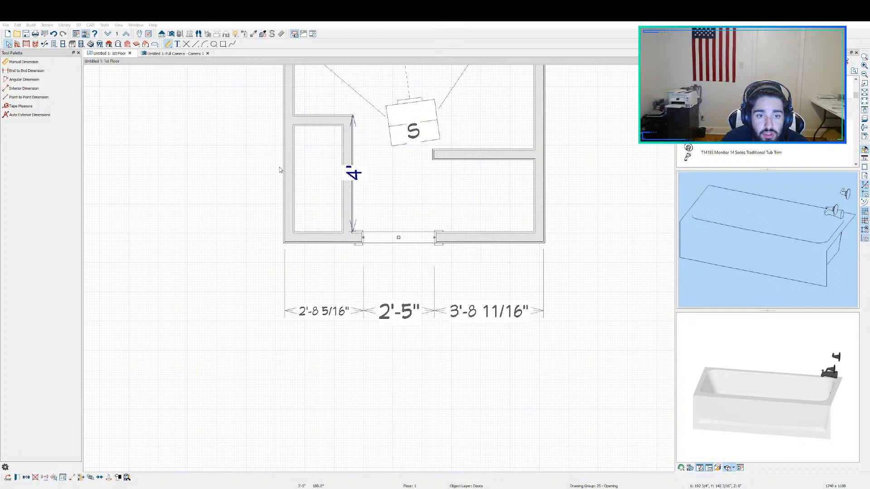
left_click(548, 363)
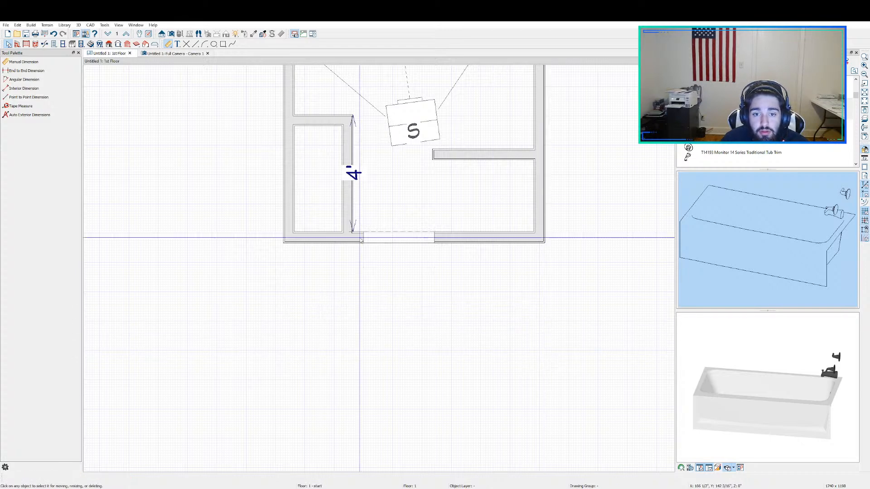
Step: Examine the doorway and the surrounding bathroom from above in the 3D camera view
left_click(173, 53)
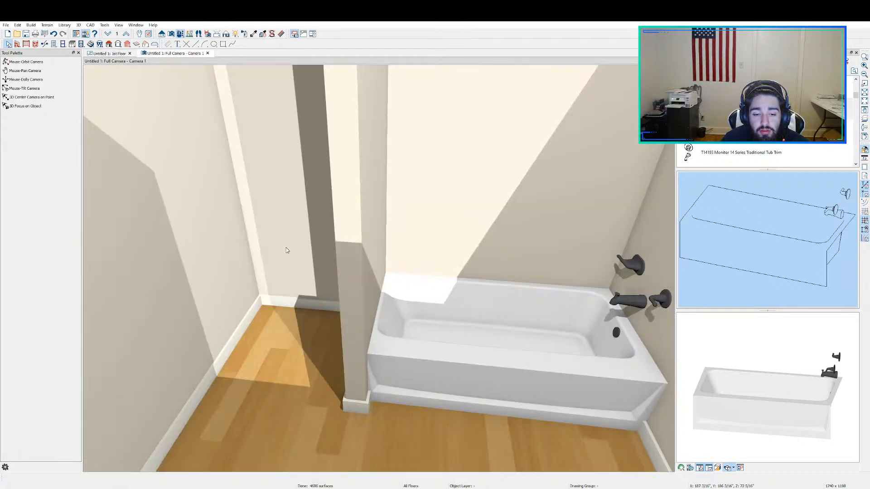
left_click(27, 62)
left_click_drag(314, 231, 218, 320)
left_click(107, 53)
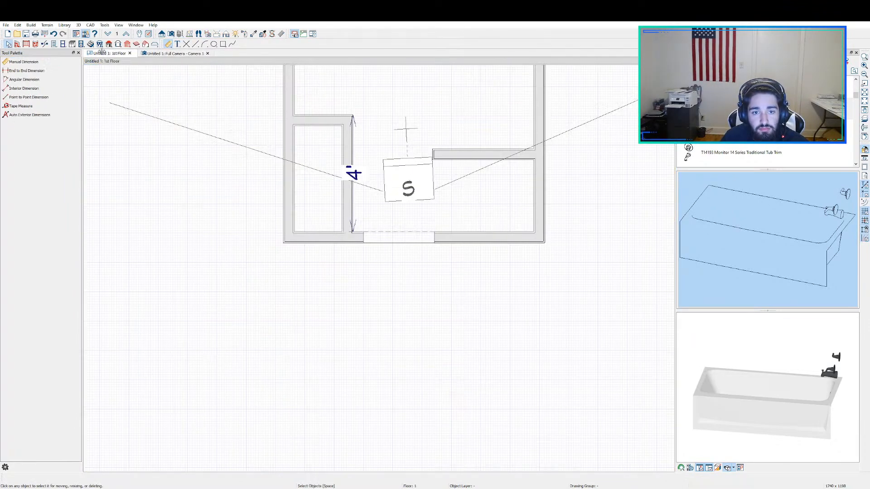
Step: Select the nook left of the tub in the floor plan and inspect its left wall up close in 3D
middle_click_drag(345, 131, 425, 334)
key("space")
left_click(356, 162)
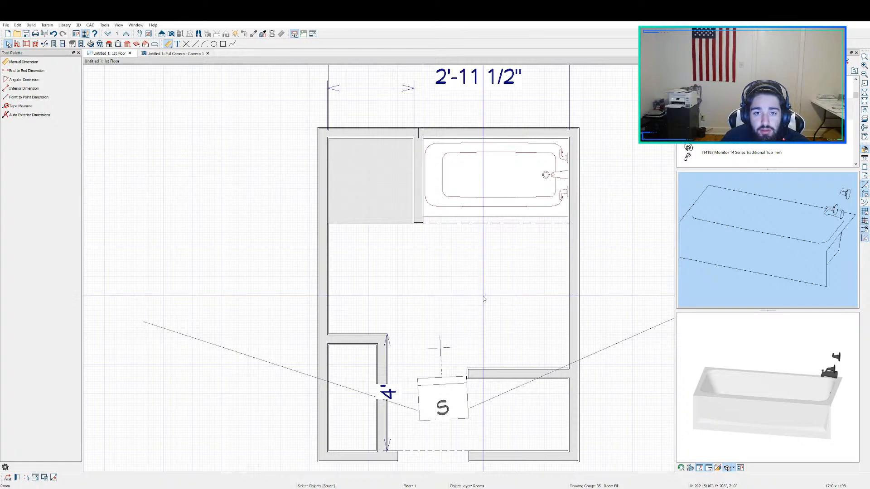
left_click(155, 53)
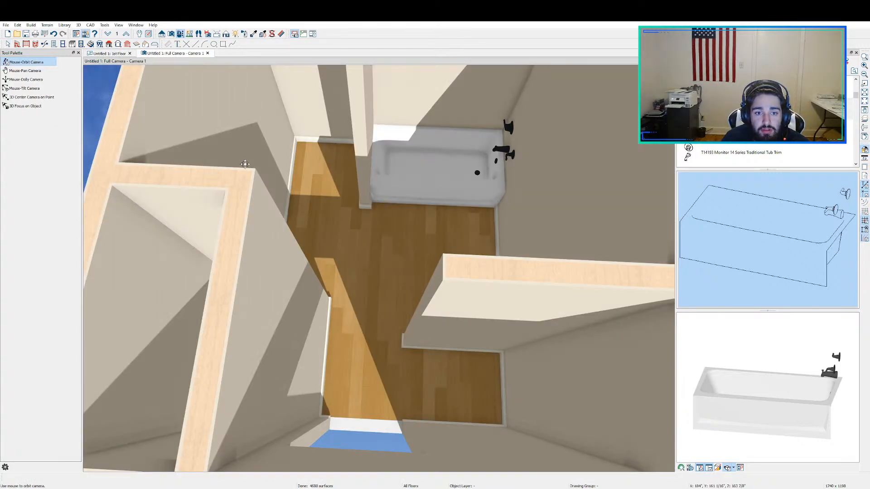
scroll(322, 169, "up", 6)
middle_click_drag(351, 241, 325, 237)
scroll(324, 238, "down", 3)
scroll(321, 229, "up", 3)
key("space")
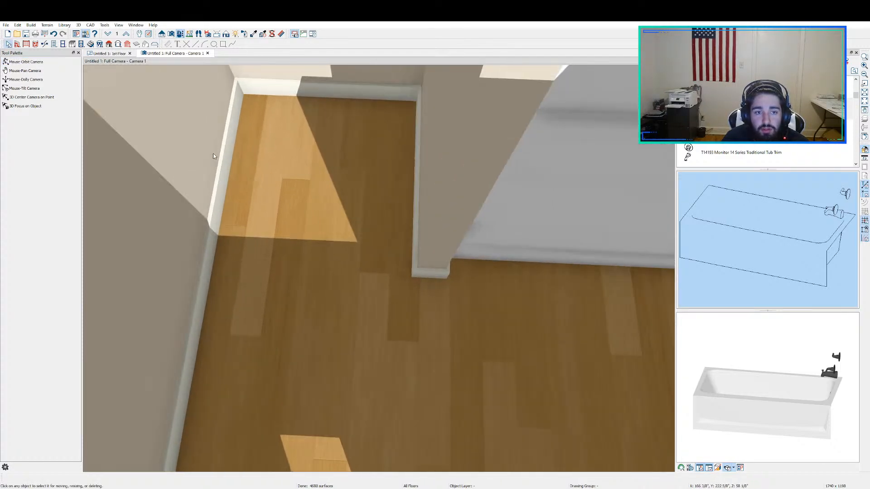
left_click(213, 154)
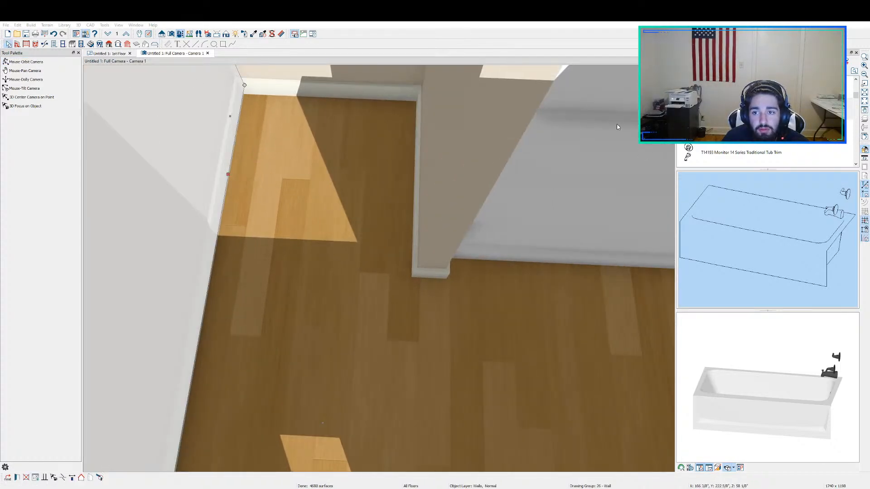
Step: Review the selected nook's room specification and check the nook beside the tub in the 3D camera view
left_click(109, 53)
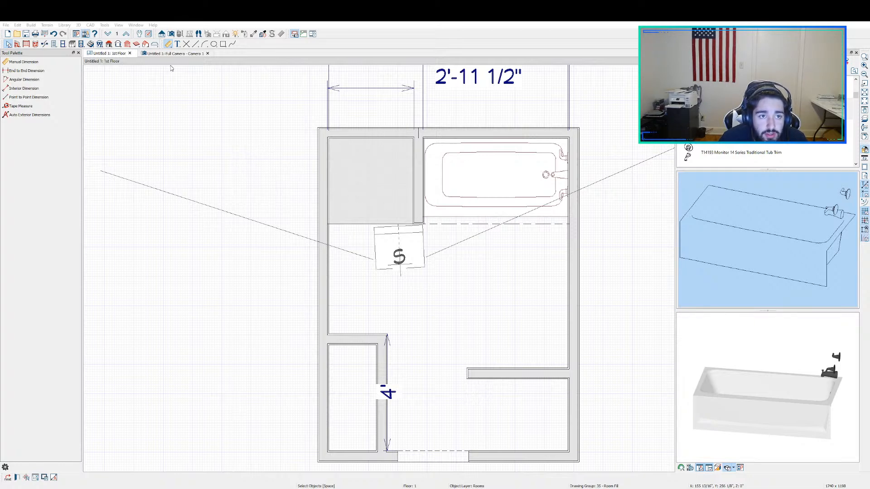
left_click(594, 356)
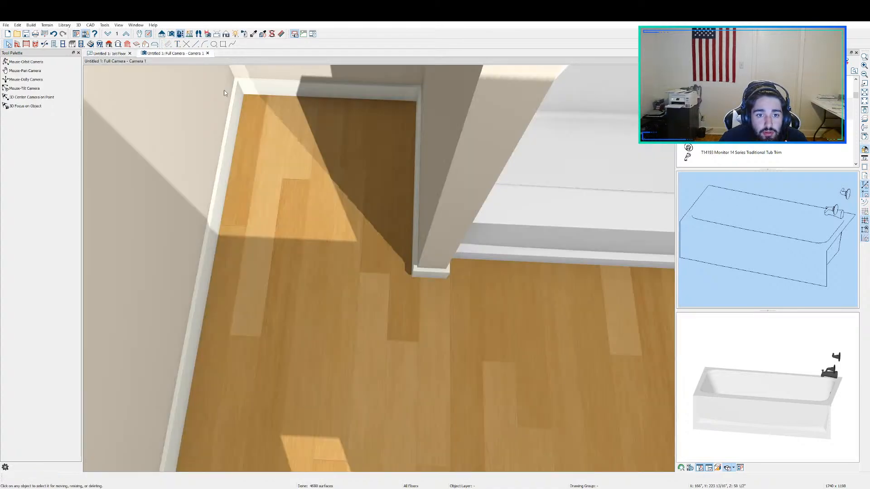
left_click(172, 53)
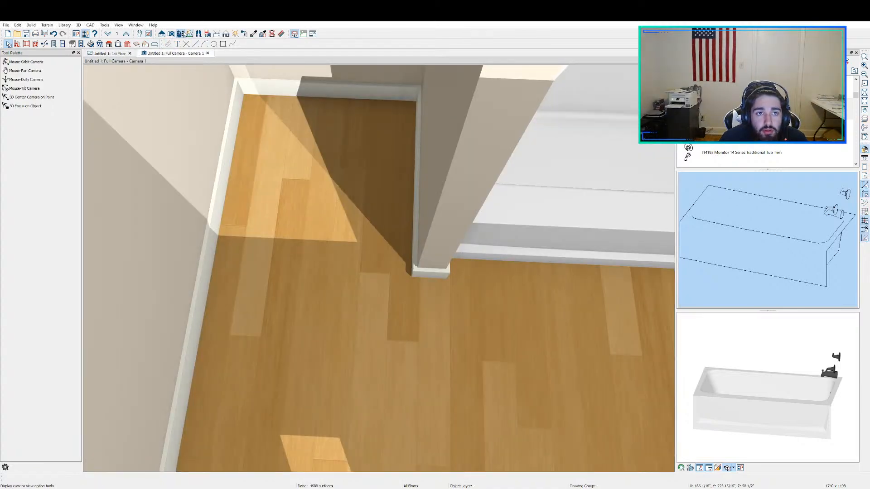
left_click(27, 61)
left_click_drag(224, 81, 311, 132)
left_click(109, 53)
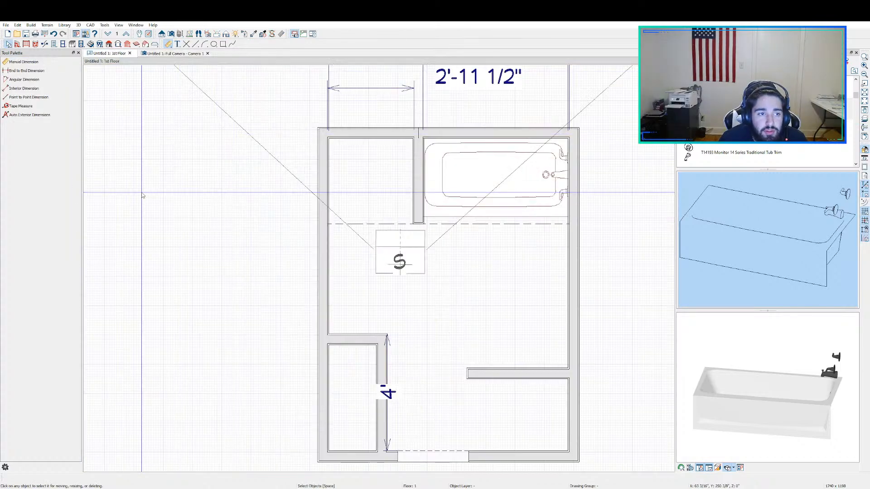
Step: Break the left exterior wall at the room divider line and select the wall segment above the break
left_click(353, 191)
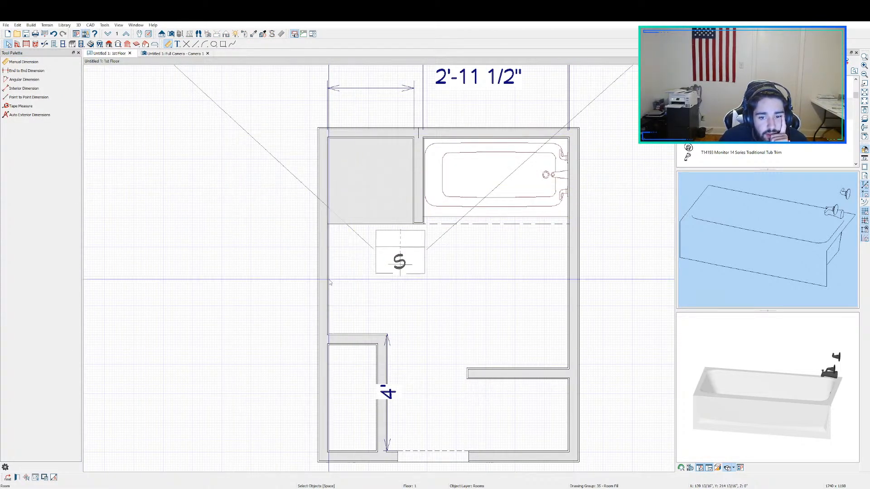
scroll(325, 277, "up", 3)
middle_click_drag(328, 154, 275, 299)
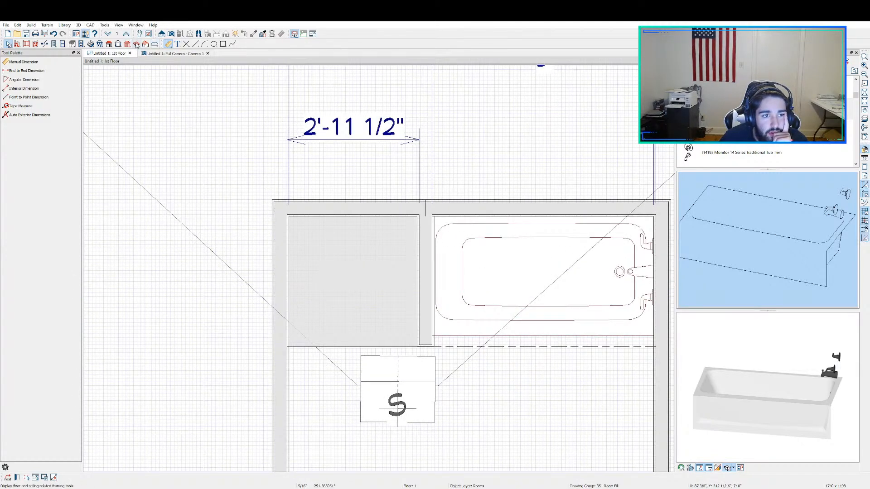
left_click(44, 44)
left_click(281, 347)
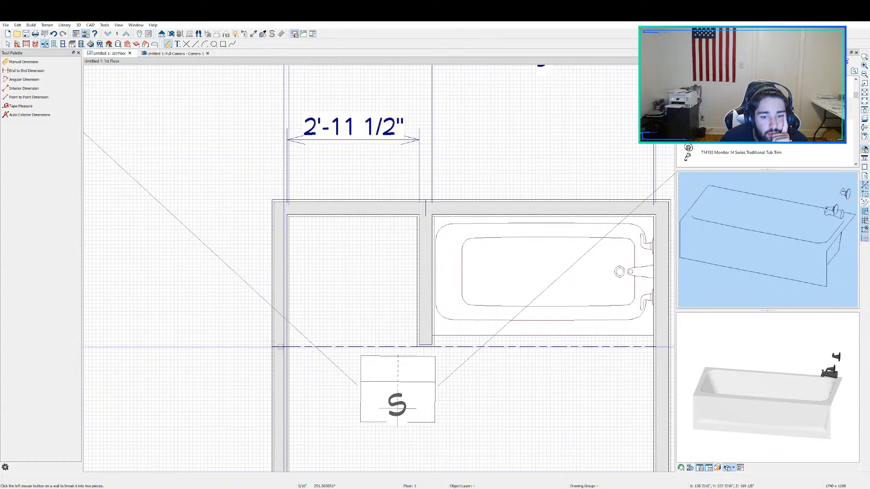
key("space")
left_click(287, 306)
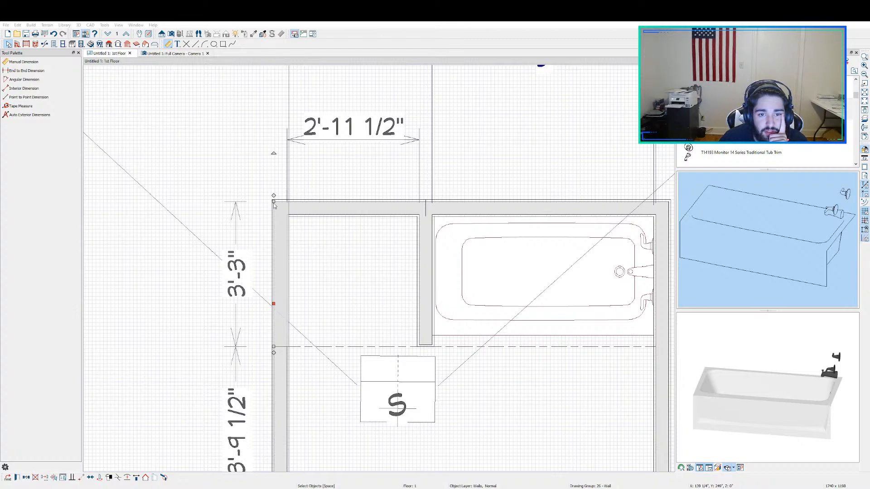
scroll(314, 271, "up", 1)
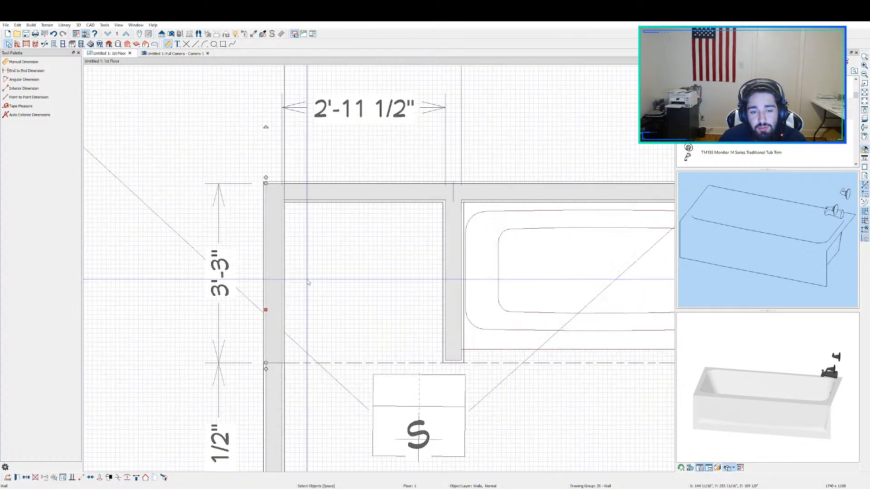
key("Escape")
Step: Check the room divider in front of the tub and open the room specification of the tub area
scroll(320, 273, "down", 1)
scroll(321, 273, "down", 1)
middle_click_drag(487, 329, 403, 284)
scroll(404, 277, "down", 2)
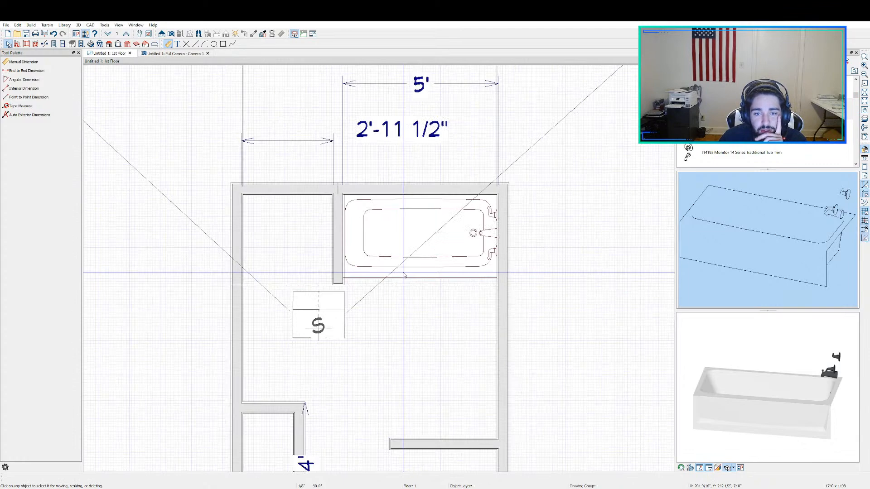
left_click(415, 285)
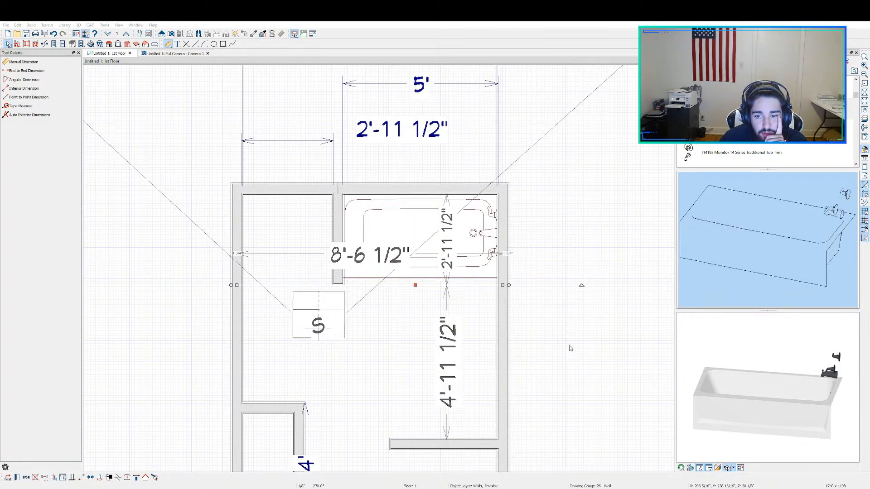
scroll(451, 280, "up", 2)
scroll(450, 281, "up", 3)
left_click(507, 295)
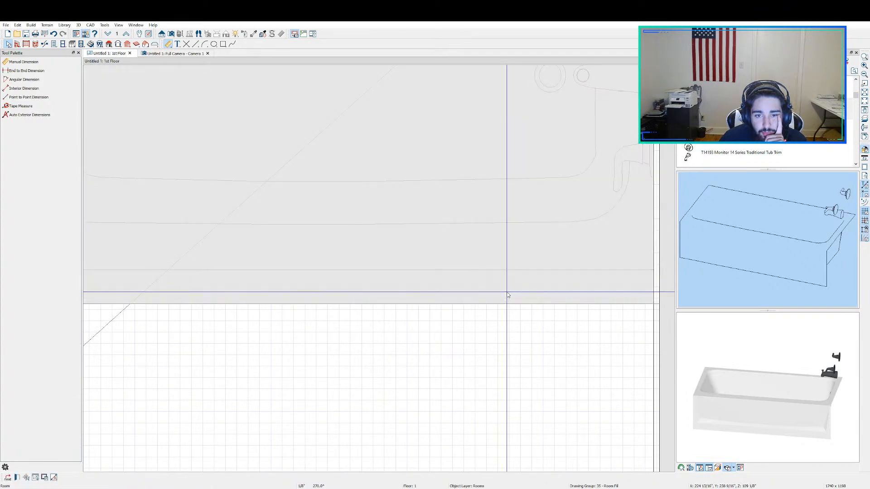
double_click(506, 293)
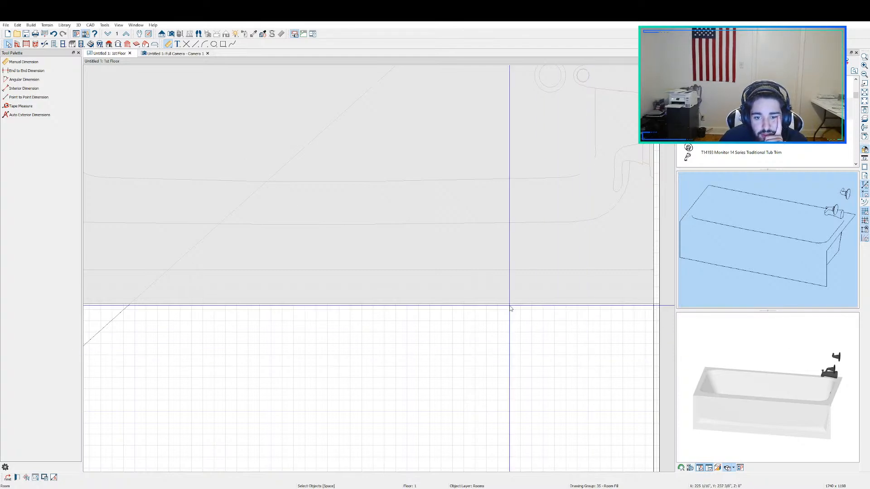
scroll(425, 277, "down", 3)
scroll(425, 277, "down", 2)
key("Escape")
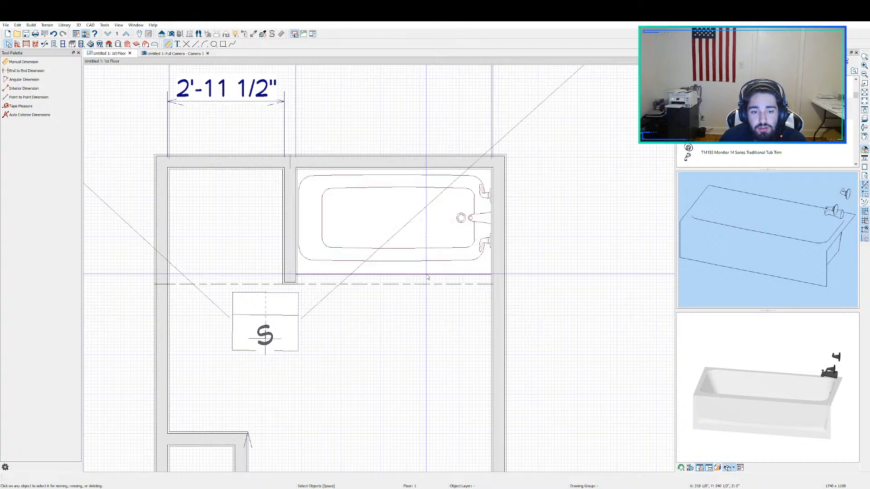
Step: Draw a circle about 6 inches in diameter in the alcove below the lower-right stub wall
scroll(427, 275, "down", 3)
scroll(432, 299, "up", 2)
middle_click_drag(496, 345, 537, 213)
middle_click_drag(552, 346, 555, 266)
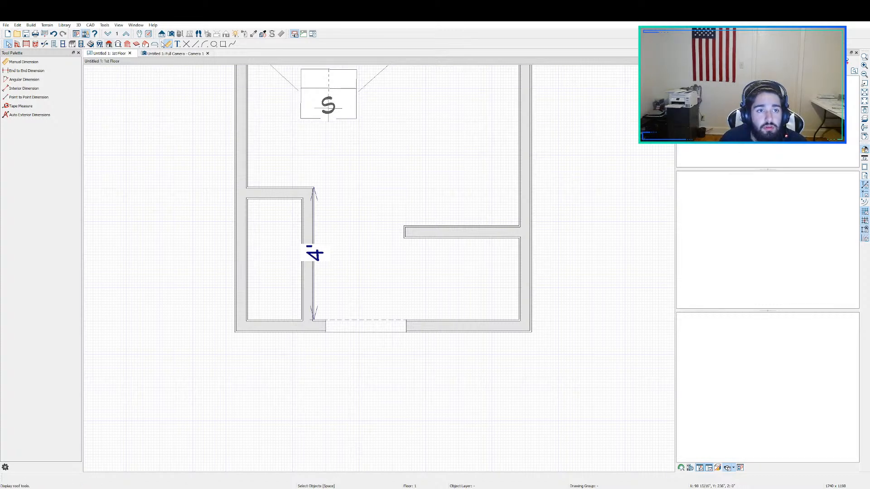
left_click(213, 44)
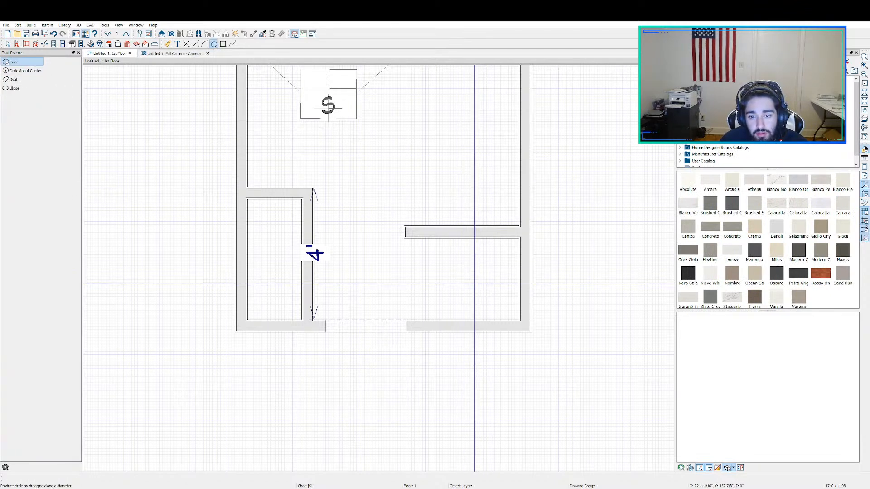
left_click_drag(472, 273, 486, 282)
key("space")
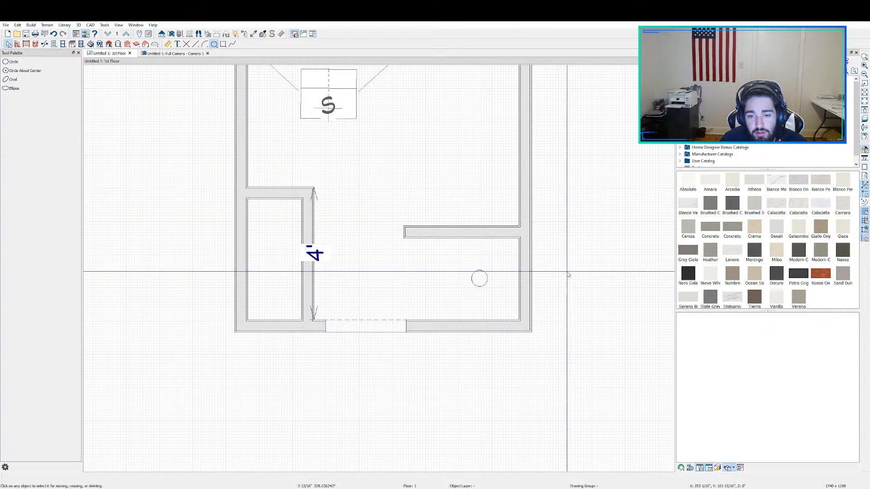
Step: Close the library browser and bring the whole bathroom plan into view
left_click(856, 53)
scroll(534, 188, "down", 7)
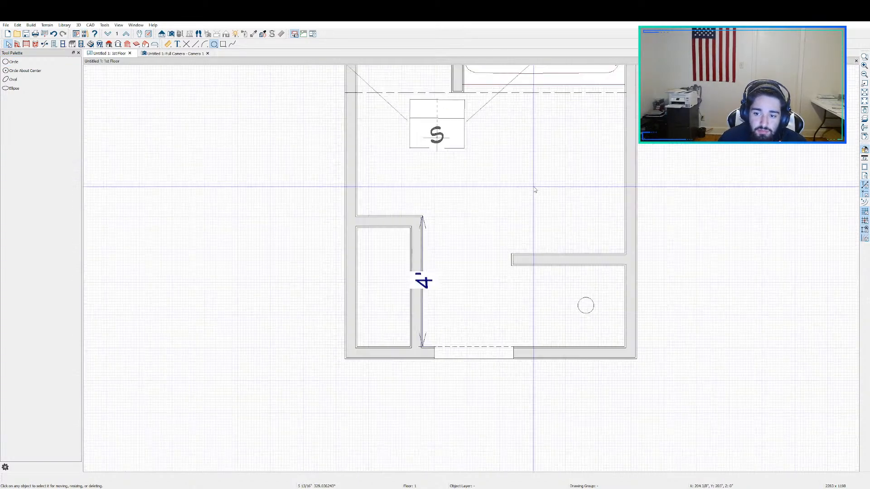
middle_click_drag(556, 175, 485, 253)
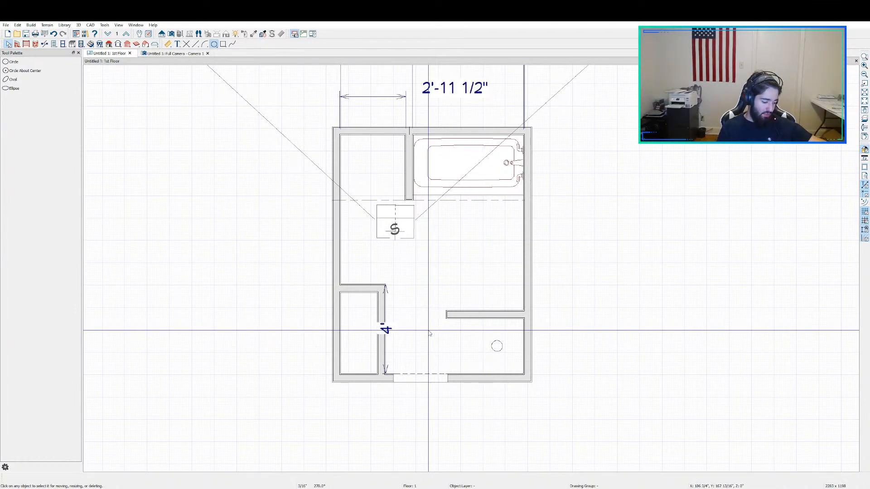
scroll(429, 334, "up", 1)
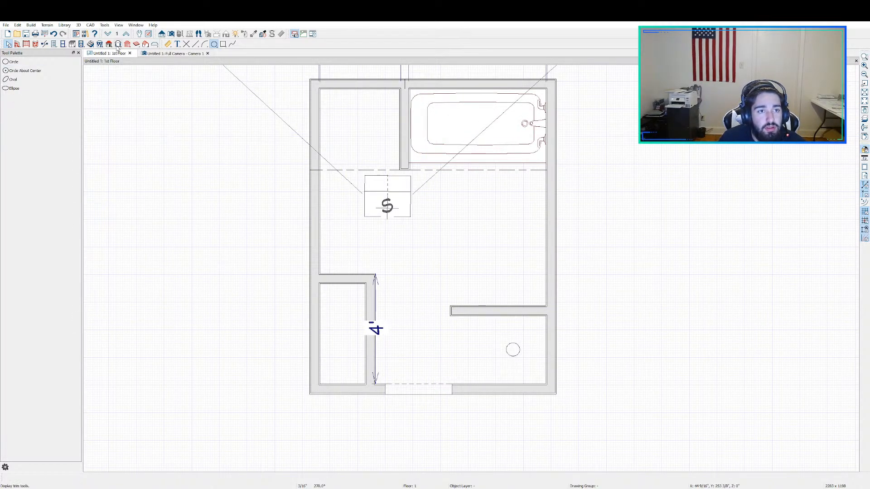
Step: Measure the distance between the closet's upper wall and the room divider line with the Tape Measure
left_click(168, 44)
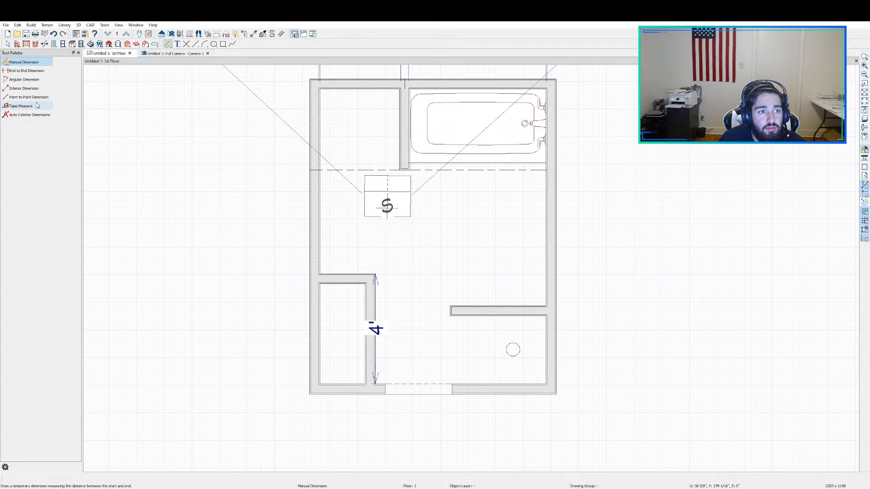
left_click(20, 106)
left_click_drag(343, 274, 346, 168)
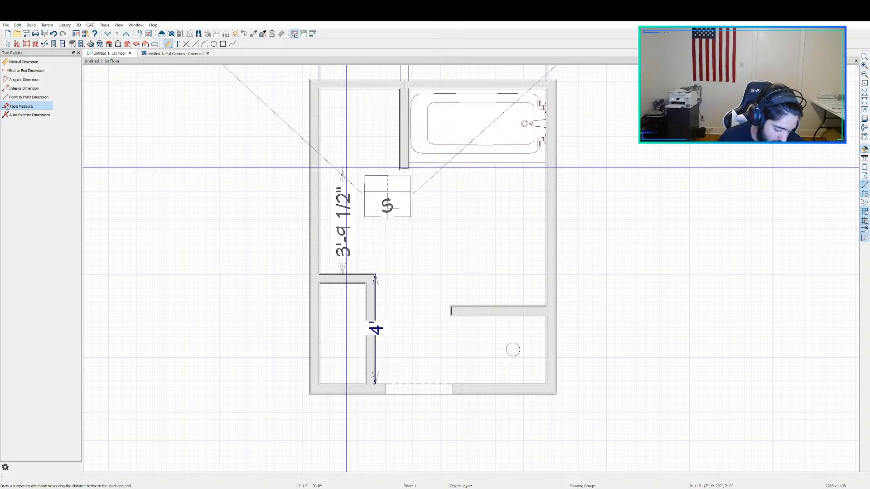
left_click_drag(347, 168, 347, 165)
key("Escape")
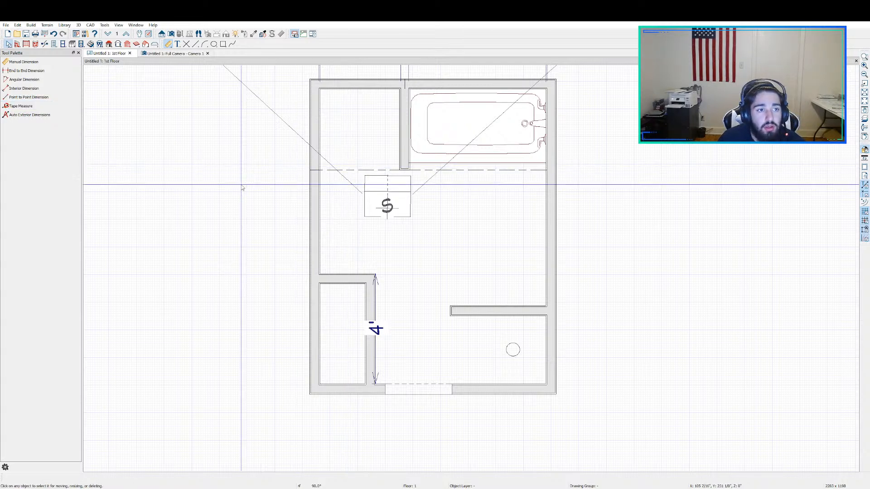
Step: Add a doorway 3'-4" wide without casing in the left exterior wall between the closet and the room divider
left_click(53, 44)
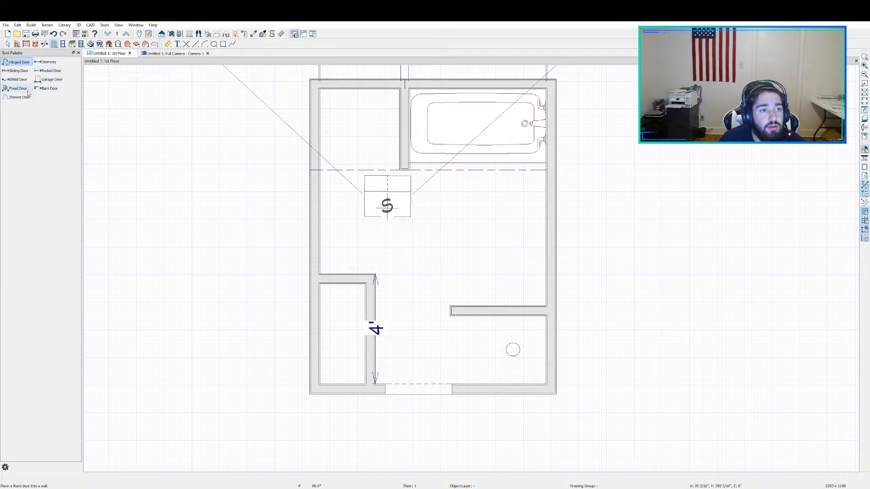
left_click(47, 62)
left_click(318, 221)
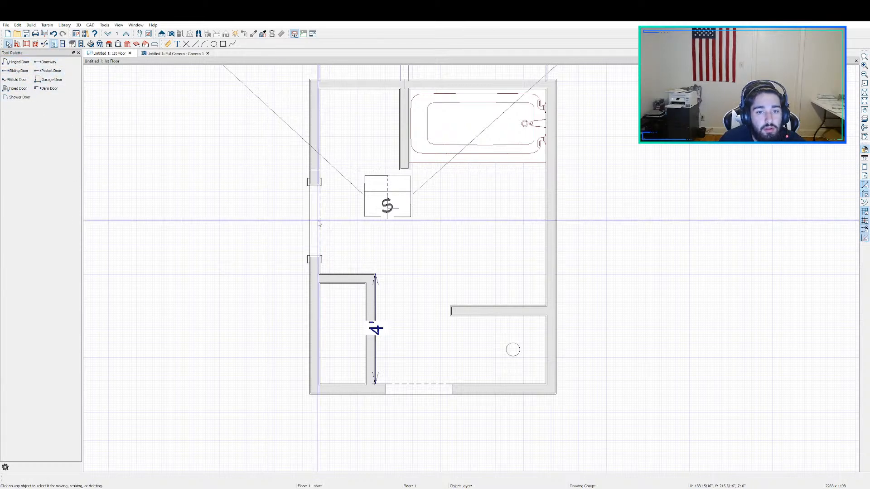
double_click(316, 220)
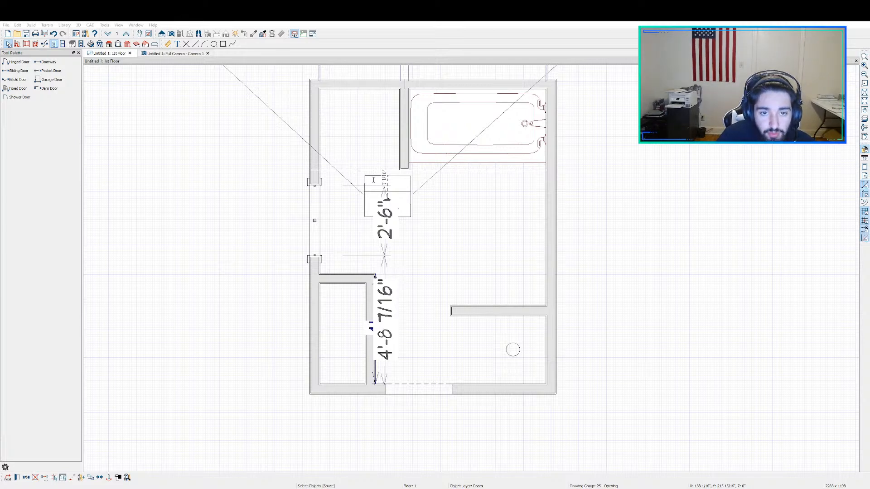
key("Return")
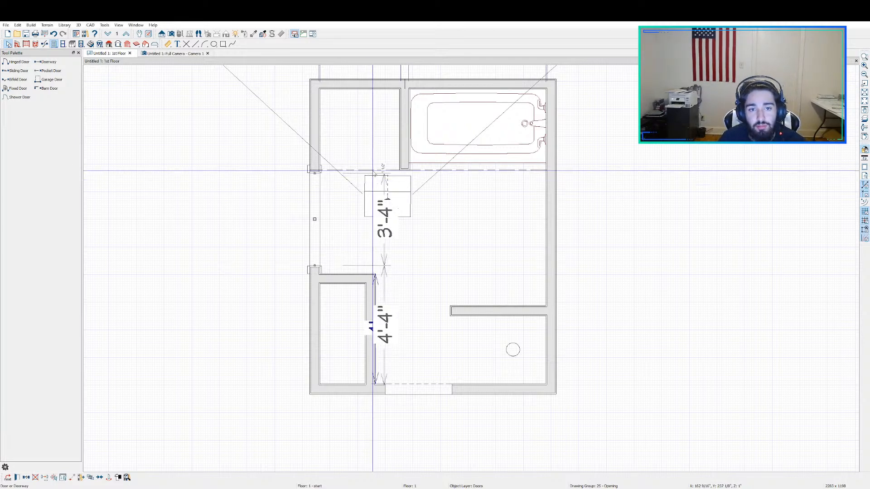
double_click(314, 245)
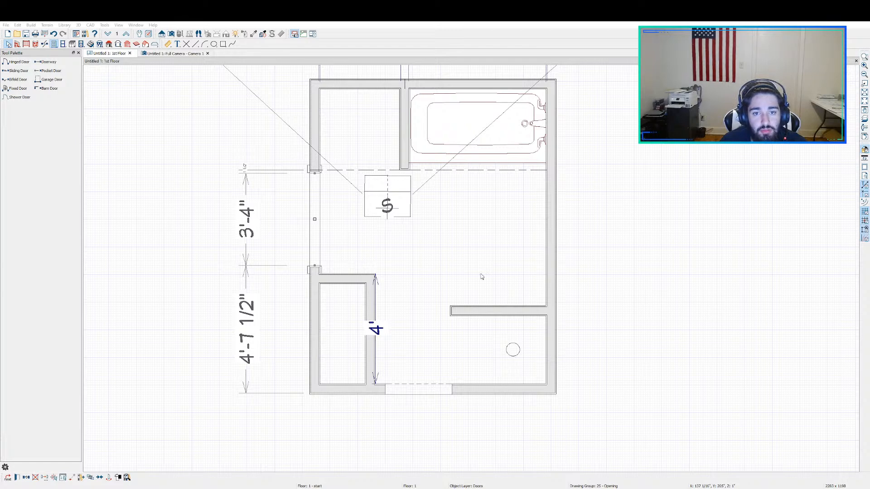
Step: Check the left wall's doorway in the 3D camera view
left_click(181, 54)
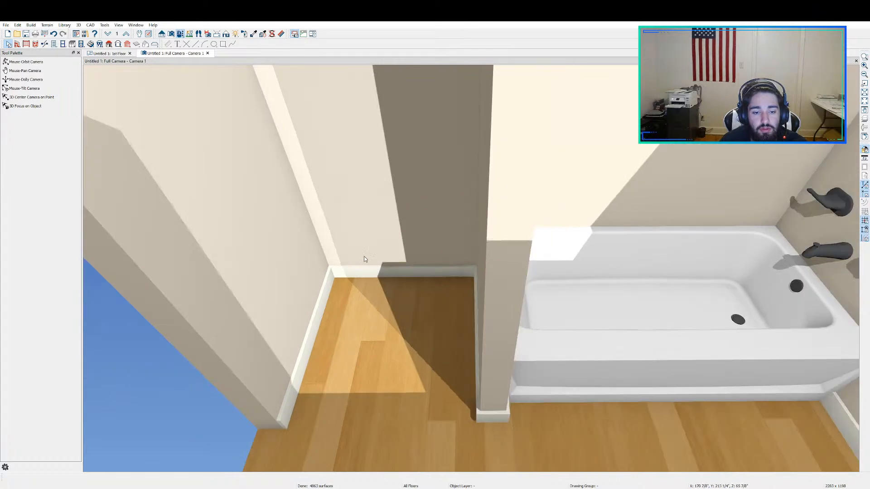
left_click(25, 62)
left_click_drag(224, 93, 335, 235)
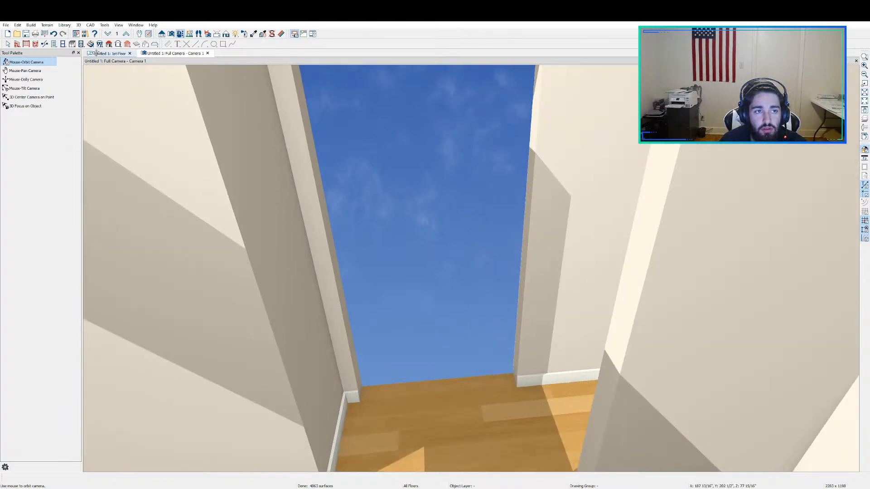
Step: Nudge the left wall's doorway toward the closet until it sits 4'-6 1/2" from the lower exterior corner
left_click(100, 53)
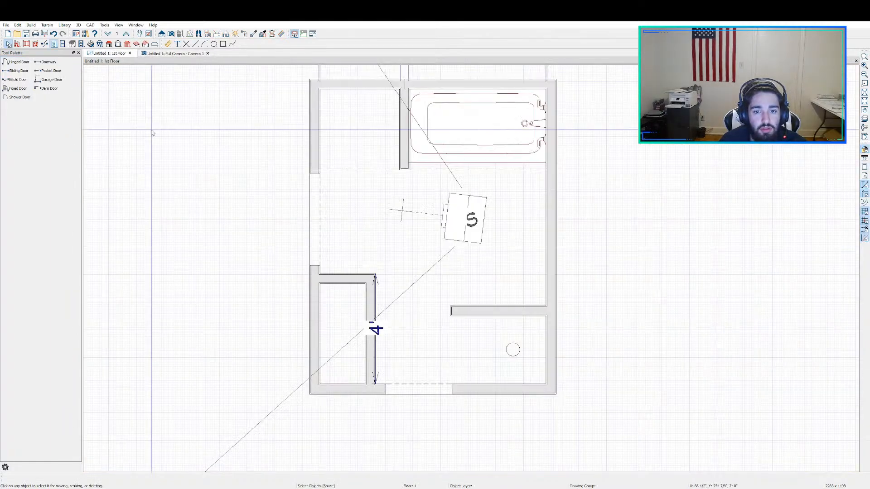
scroll(319, 267, "up", 2)
left_click(311, 251)
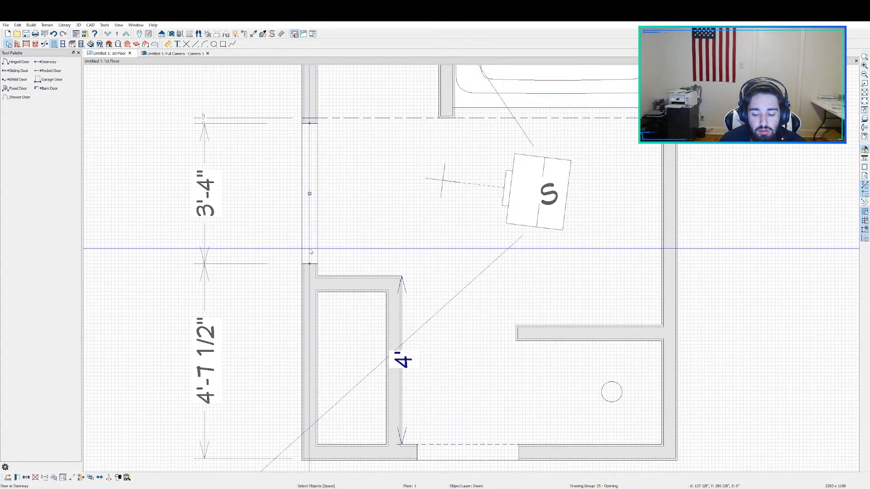
key("Down")
key("Down")
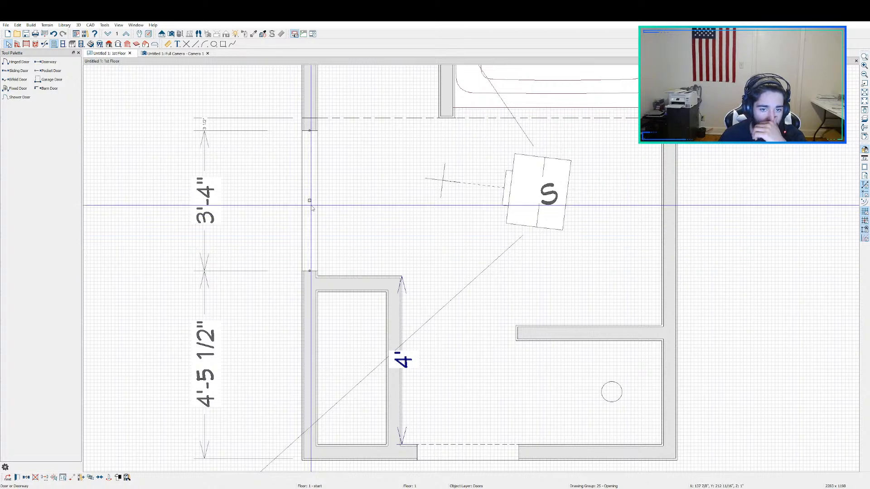
key("Up")
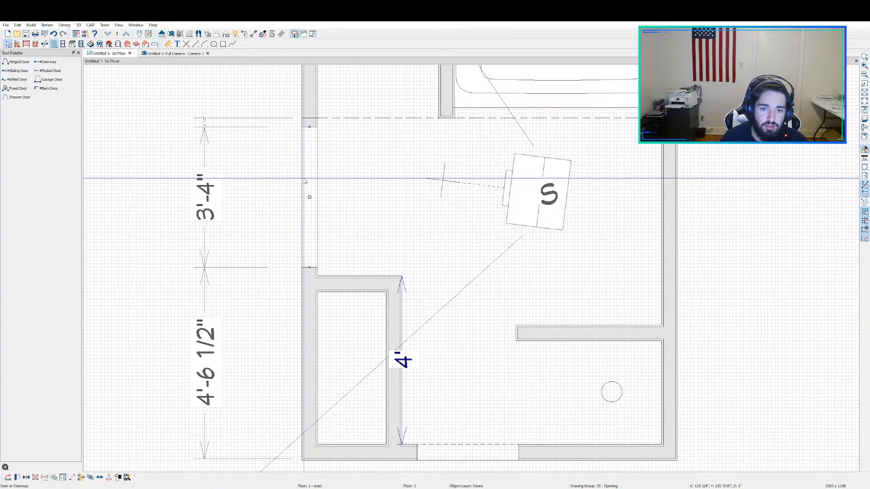
key("Escape")
Step: Review the plan and orbit the 3D camera view to inspect the repositioned doorway, the nook and the tub
scroll(305, 182, "down", 2)
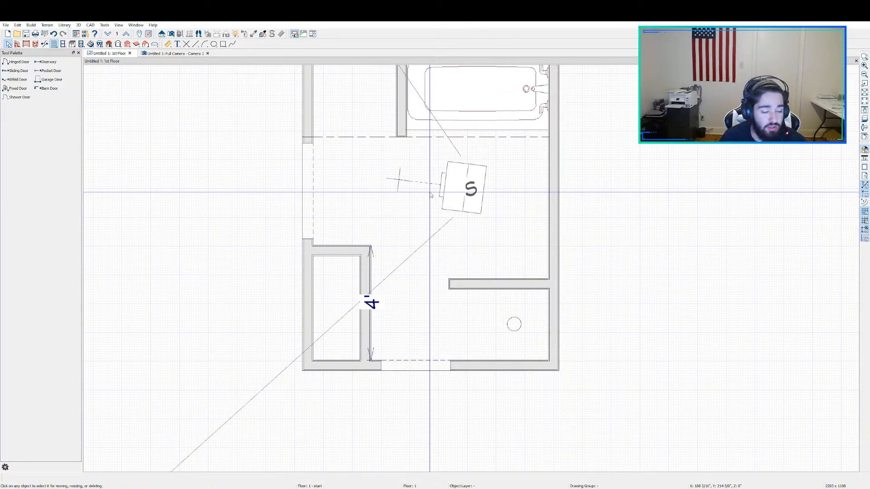
scroll(416, 191, "down", 2)
scroll(394, 190, "up", 2)
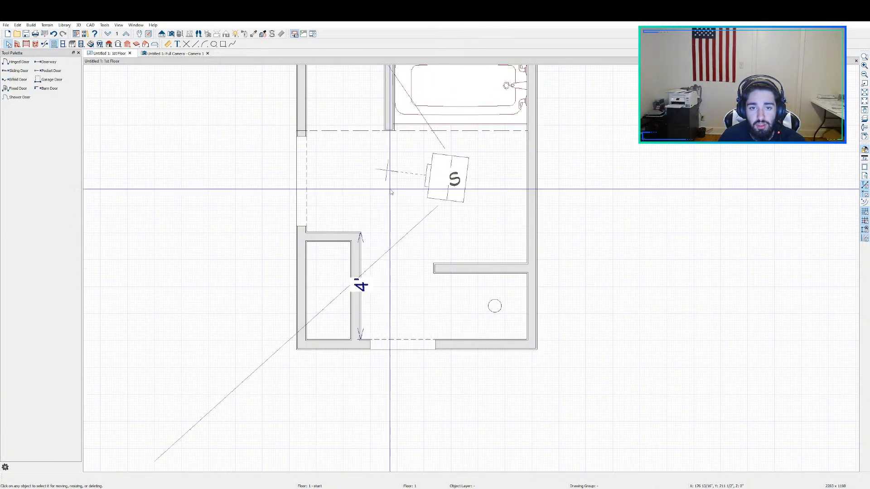
middle_click_drag(389, 177, 392, 262)
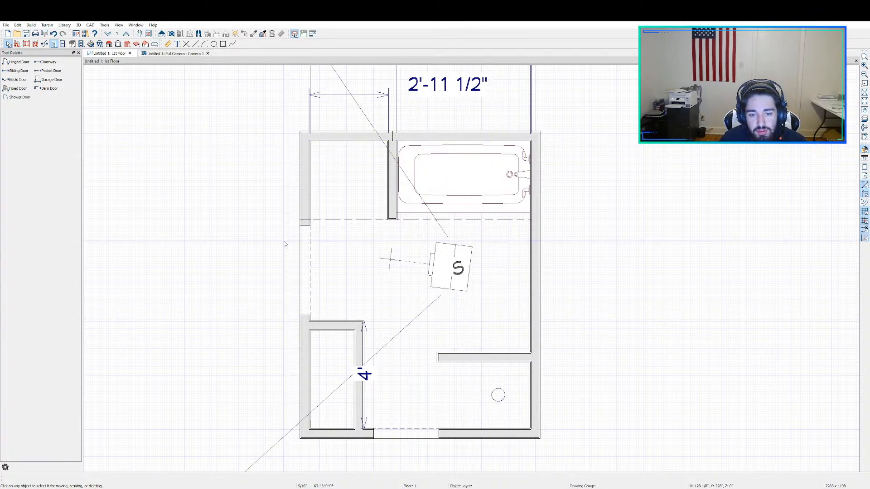
left_click(185, 53)
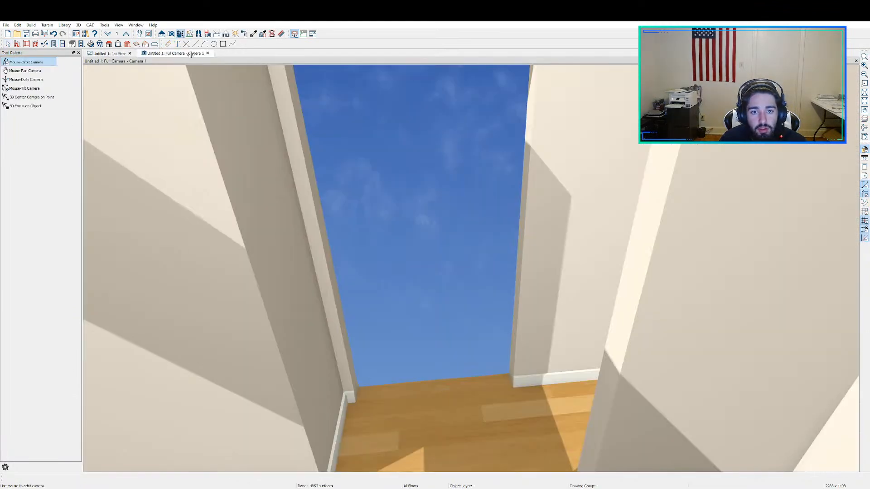
left_click_drag(384, 200, 602, 295)
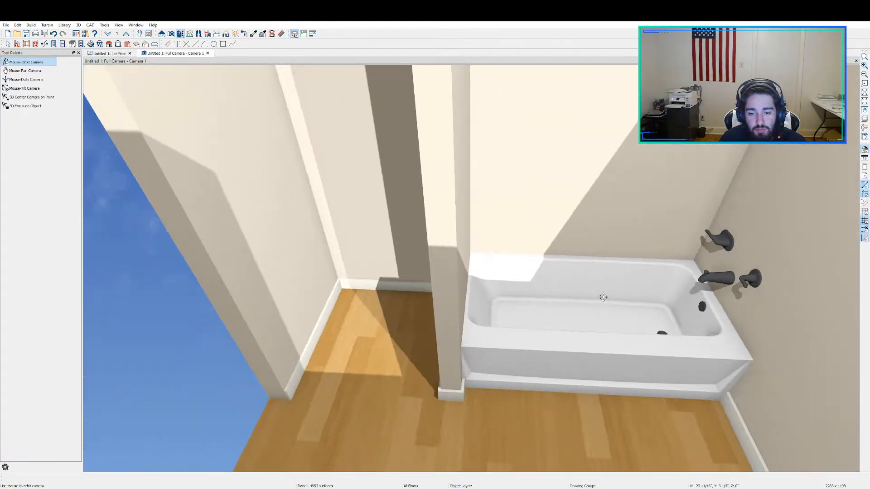
Step: Break the right exterior wall where the room divider line in front of the tub meets it
left_click(109, 53)
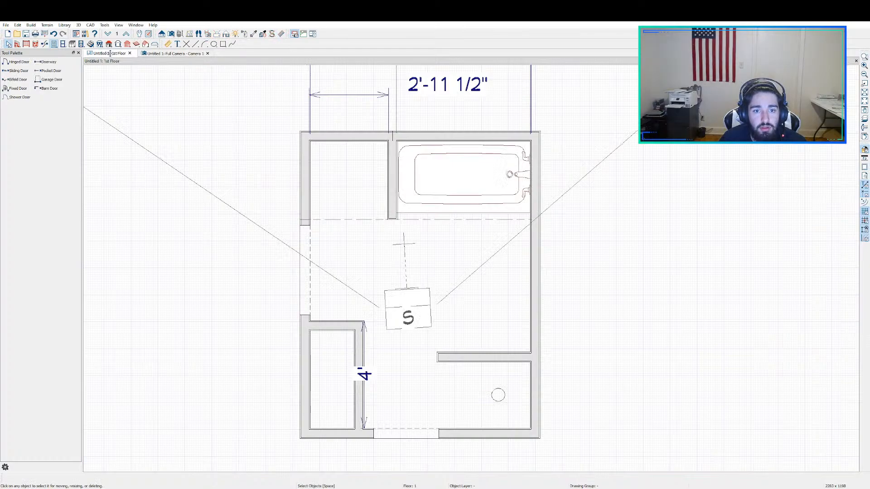
scroll(452, 195, "up", 5)
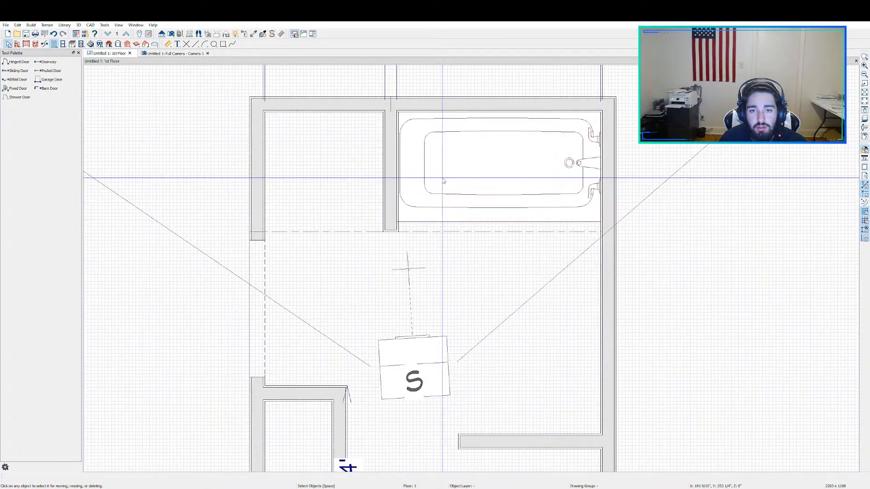
scroll(446, 175, "up", 2)
scroll(494, 159, "down", 2)
middle_click_drag(523, 148, 389, 172)
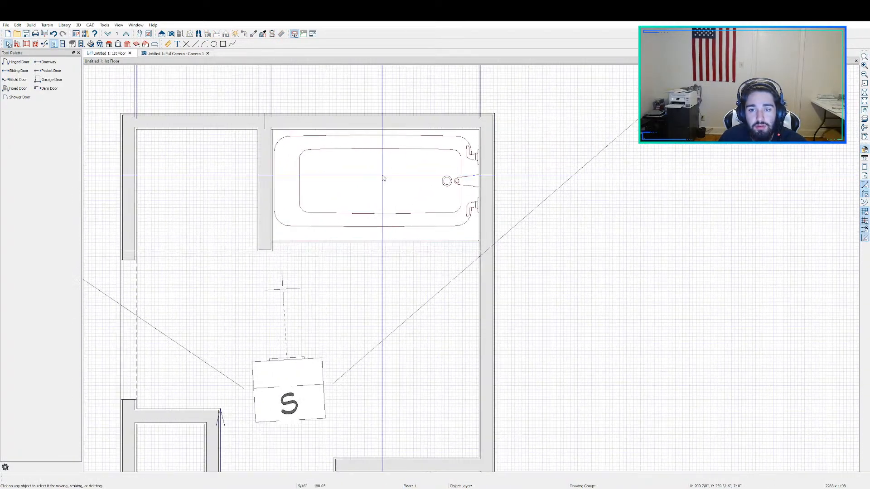
left_click(45, 44)
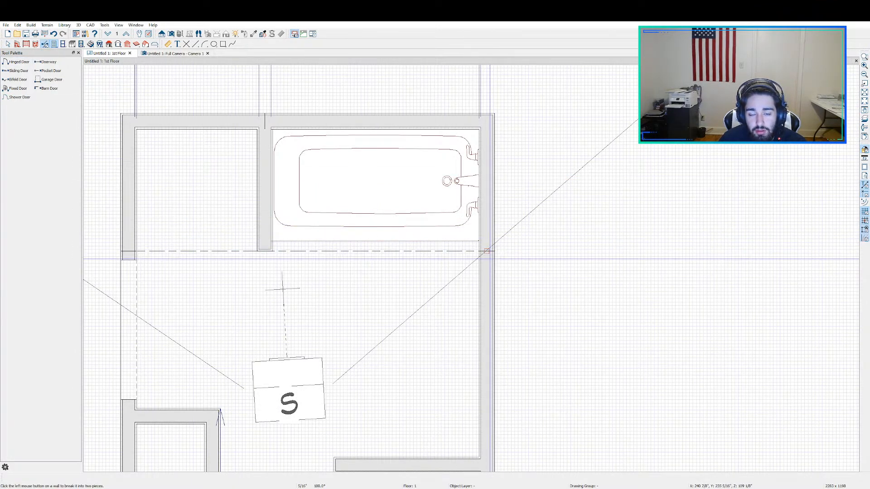
left_click(486, 250)
Step: Check the wall segments on both sides of the break and select the segment beside the tub's faucet end
left_click(486, 216)
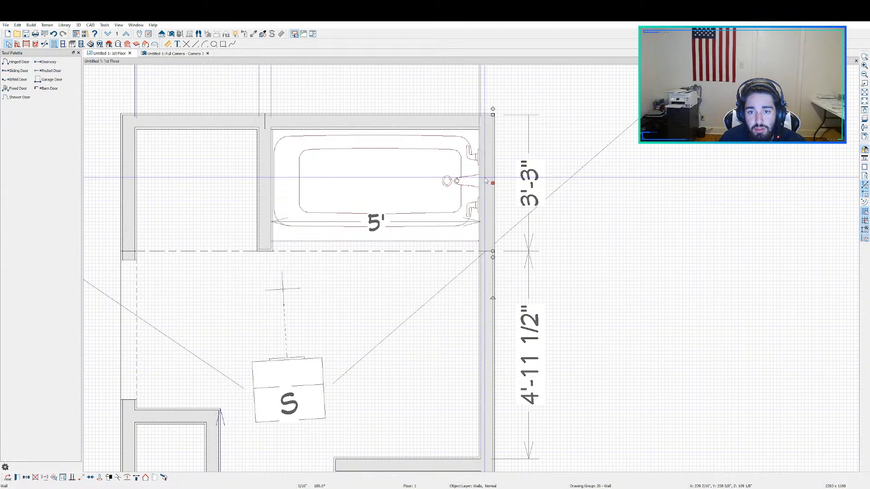
left_click(487, 314)
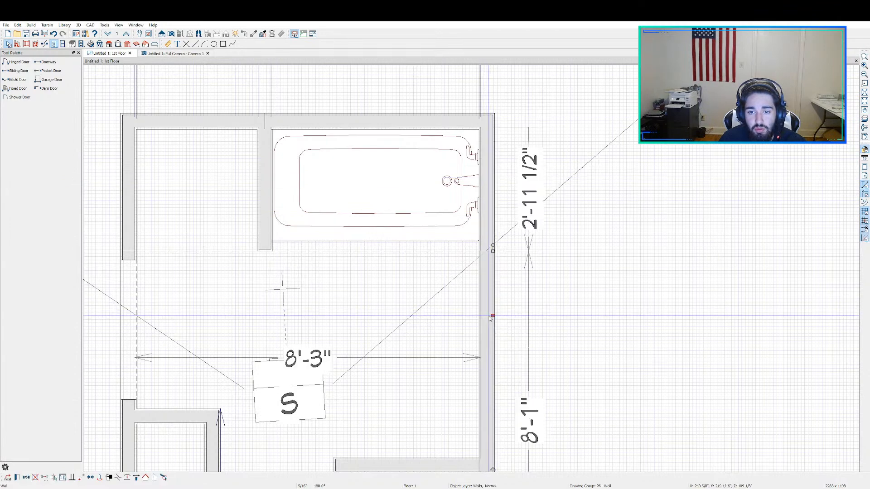
left_click(484, 173)
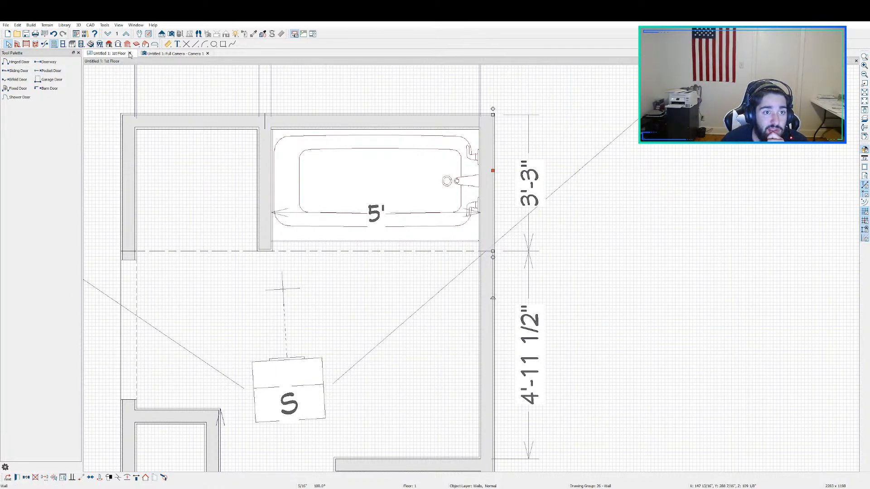
right_click(487, 181)
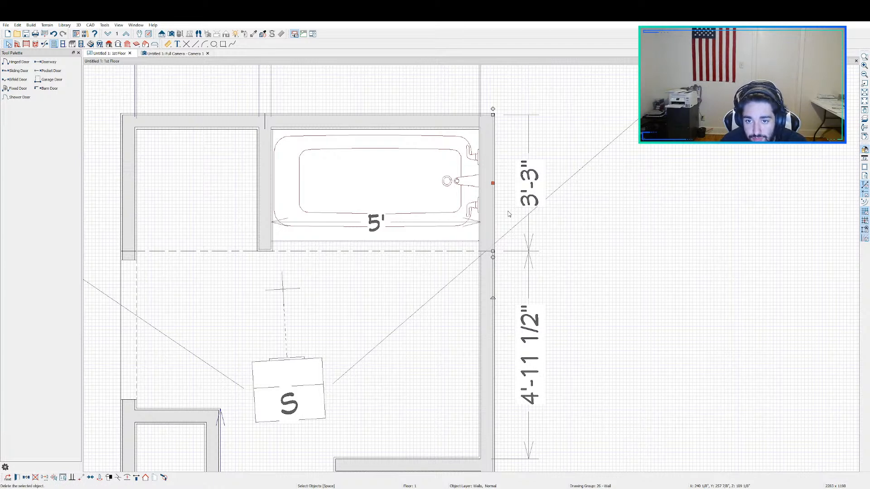
left_click(598, 85)
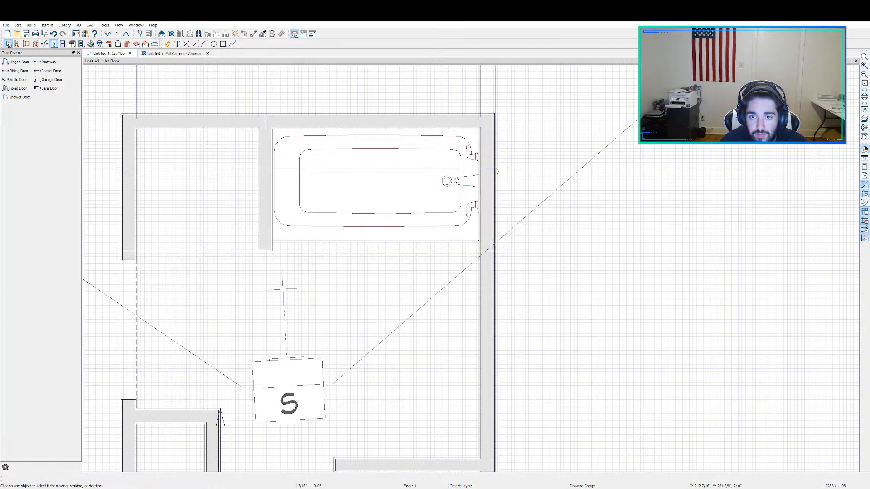
left_click(488, 176)
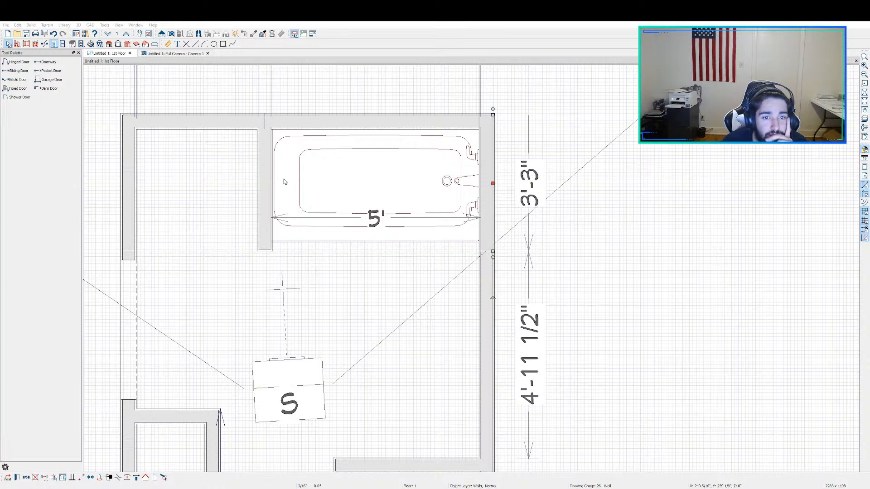
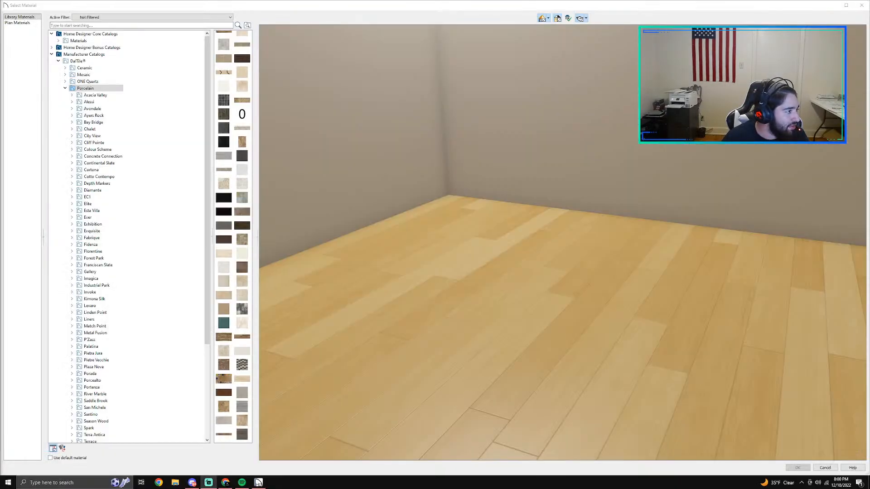
Step: Dismiss the open material choice and reopen material selection for the interior surface of the wall segment at the tub's faucet end
left_click(862, 5)
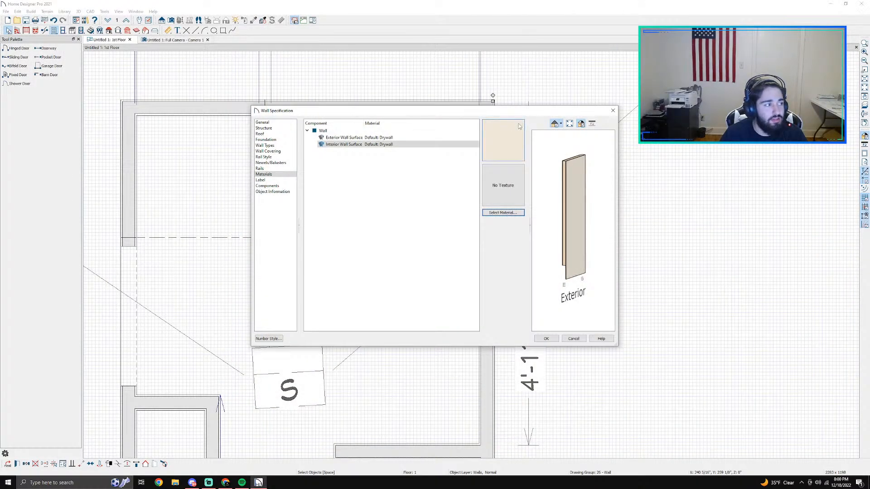
left_click(612, 111)
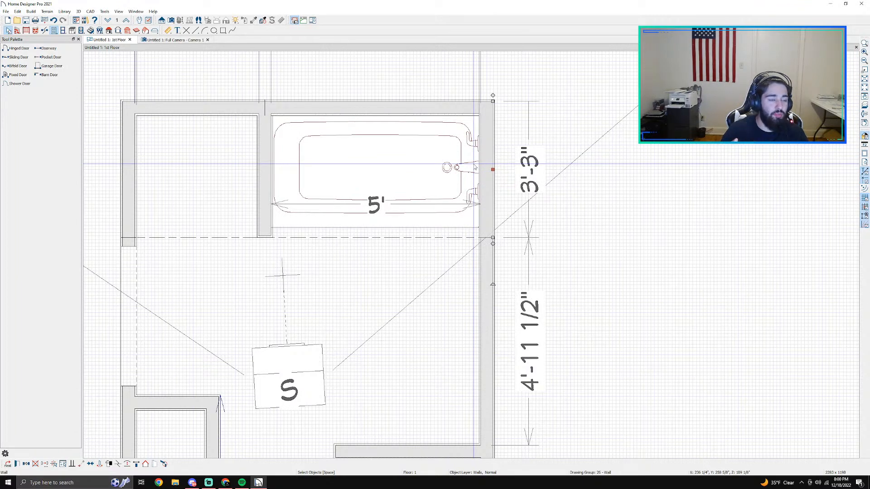
double_click(486, 141)
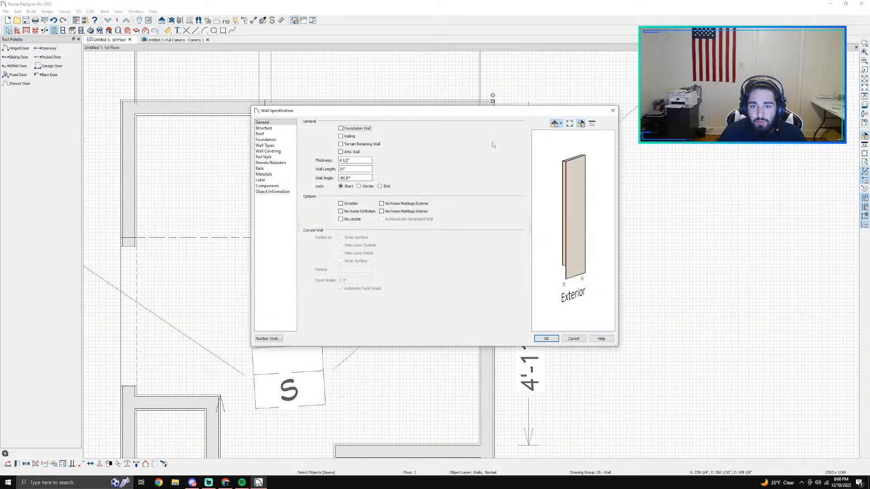
left_click(272, 191)
left_click(267, 186)
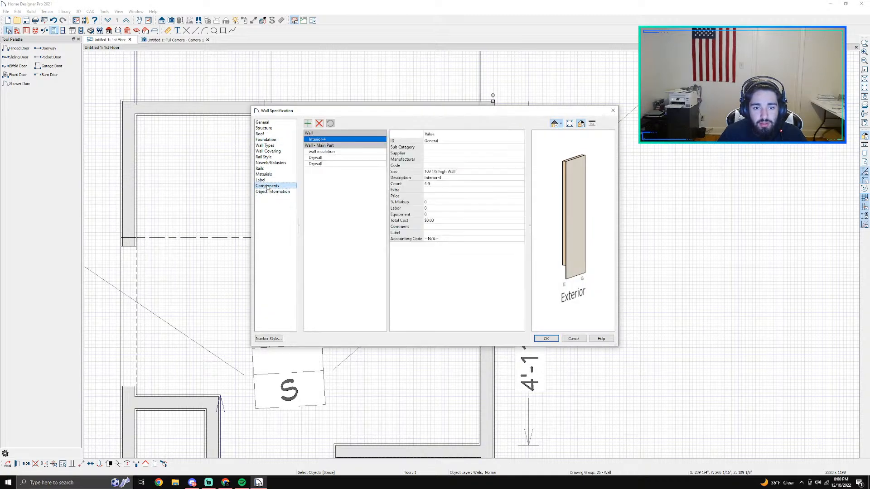
left_click(261, 180)
left_click(268, 175)
left_click(344, 138)
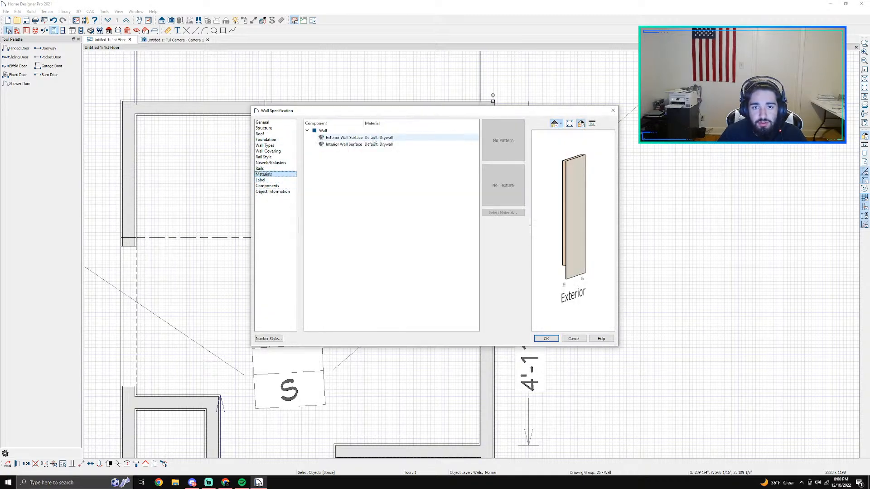
left_click(346, 145)
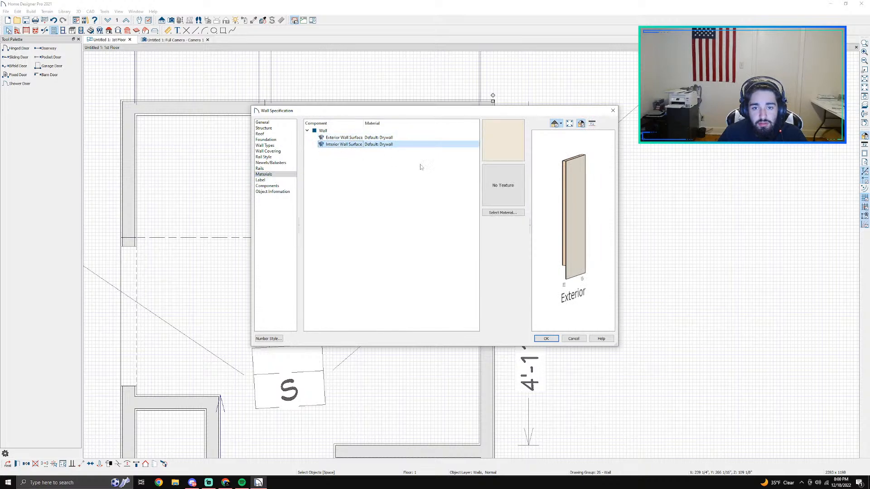
left_click(503, 213)
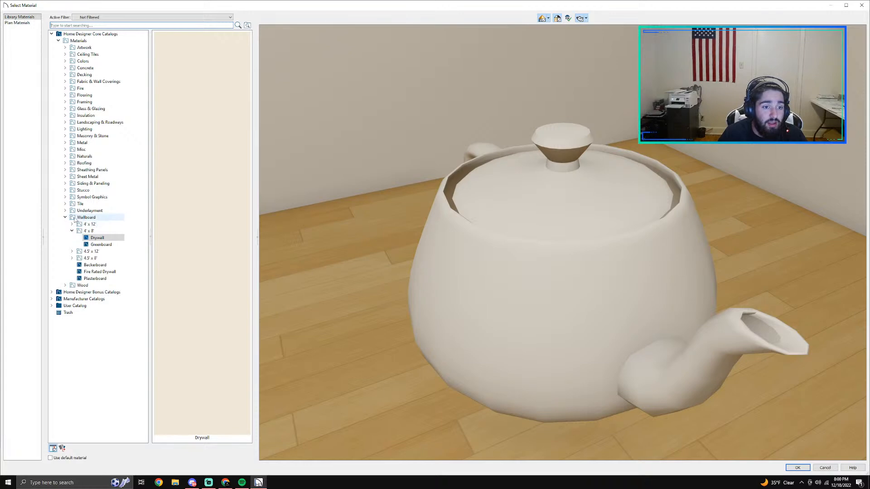
Step: Browse the Wallboard materials and preview the 4' x 8' Drywall from another angle
left_click(86, 218)
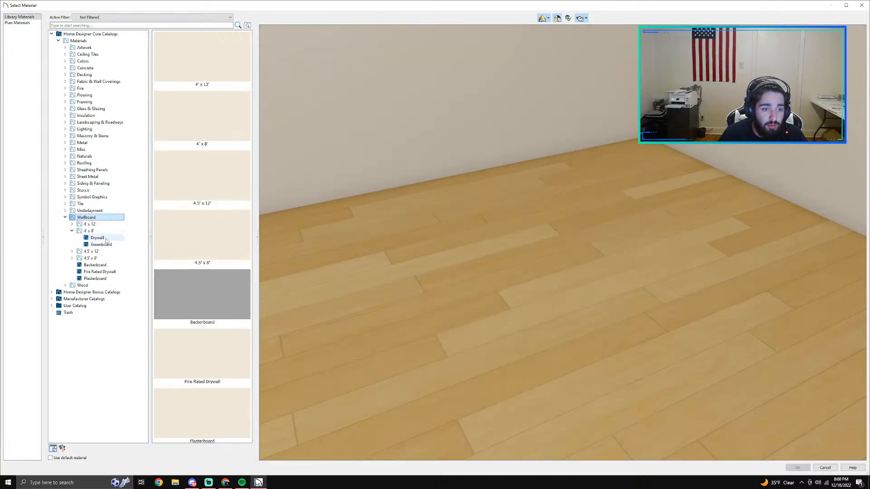
left_click(97, 237)
left_click(91, 251)
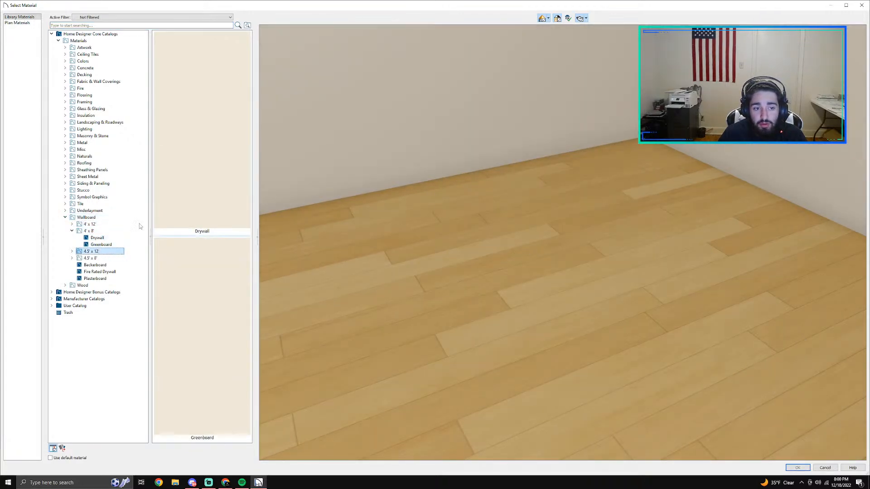
left_click(101, 238)
left_click_drag(500, 277, 331, 281)
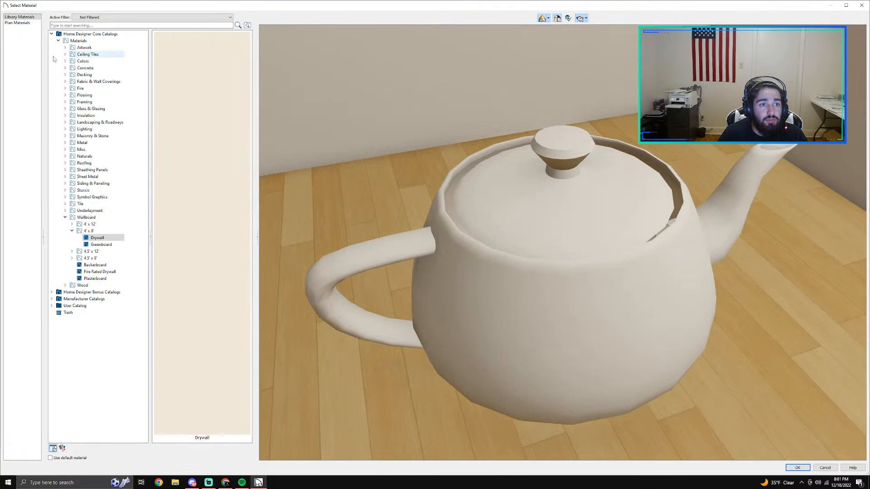
Step: Browse the bonus catalog's Beveled Diamond Tile and the DalTile Ceramic collections for a wall surface
left_click(59, 34)
left_click(59, 41)
left_click(52, 34)
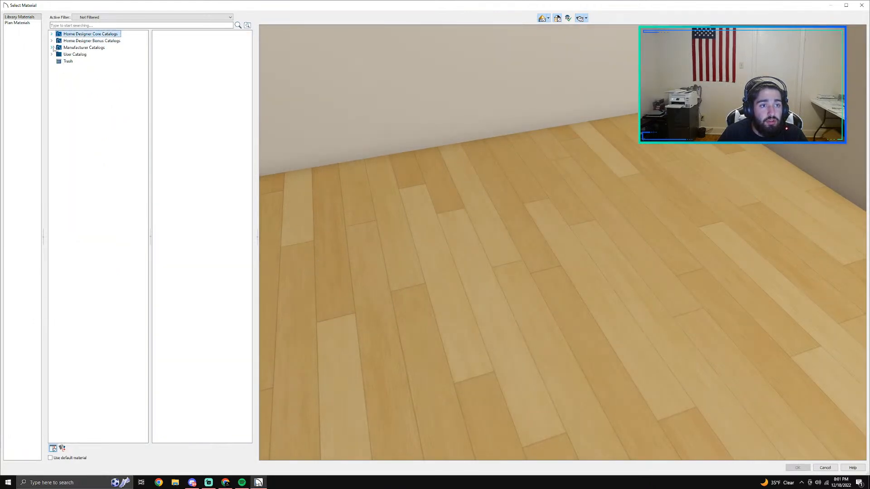
left_click(52, 41)
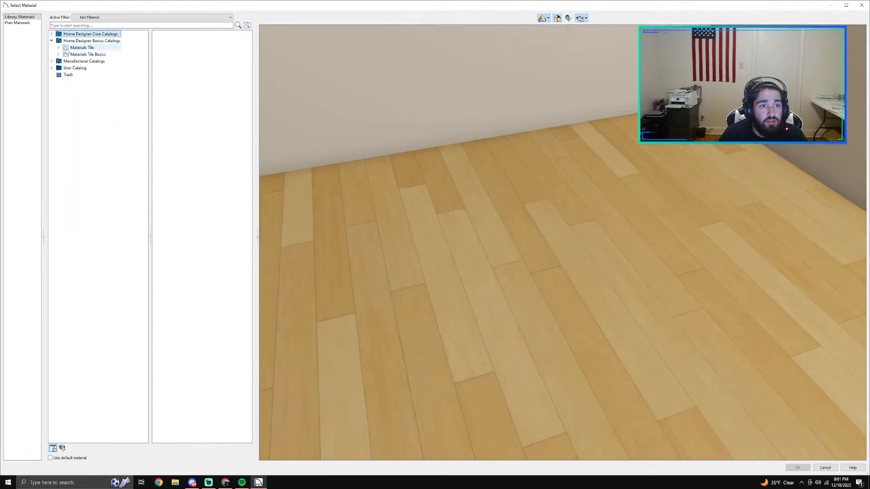
left_click(59, 48)
left_click(93, 55)
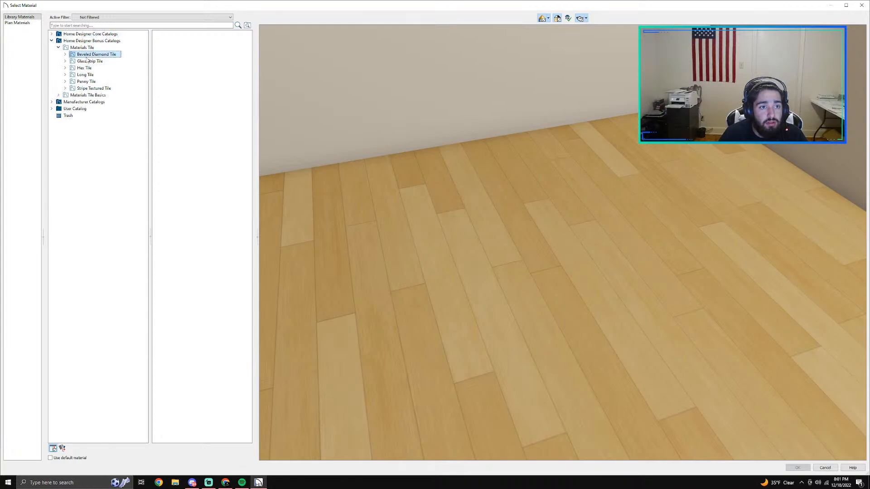
left_click(51, 102)
left_click(67, 109)
left_click(58, 109)
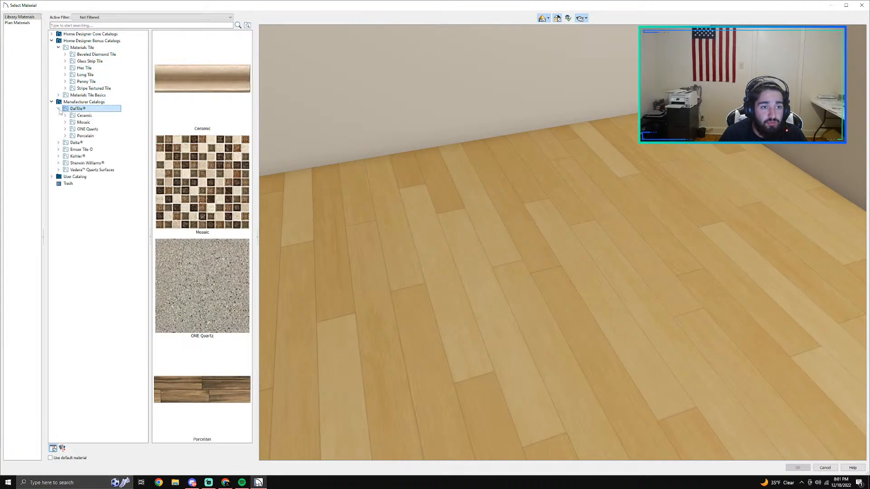
left_click(100, 116)
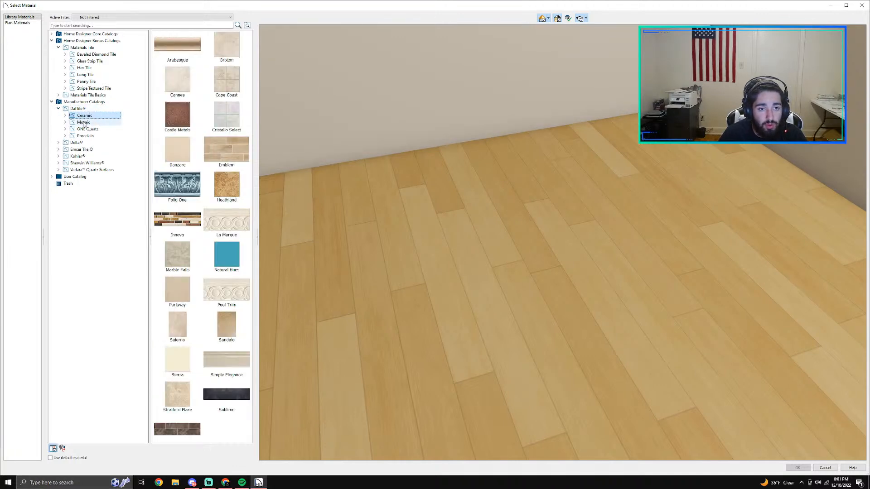
scroll(181, 157, "down", 1)
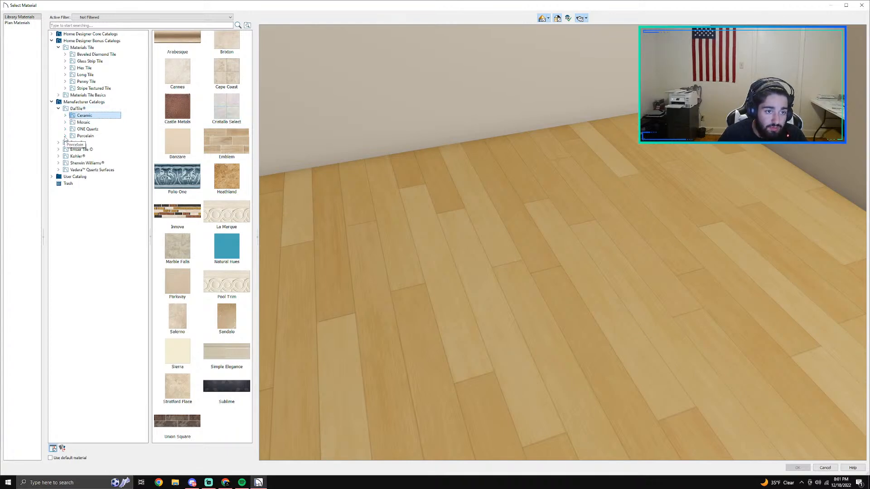
Step: Preview the Crema Fabrege Insert FA77 and Crema Laurel Ogee FA77 tiles from DalTile's Arabesque ceramics, and look through the Mosaic collections
left_click(66, 115)
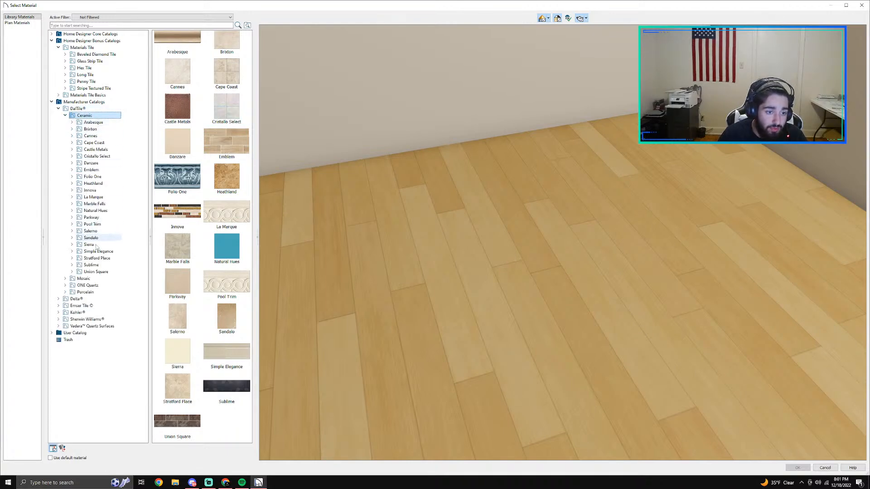
left_click(70, 278)
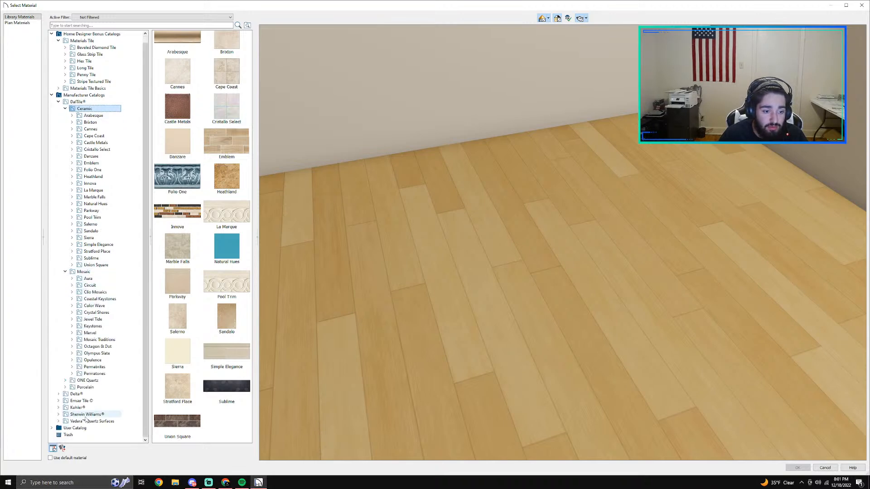
left_click(91, 122)
left_click(72, 115)
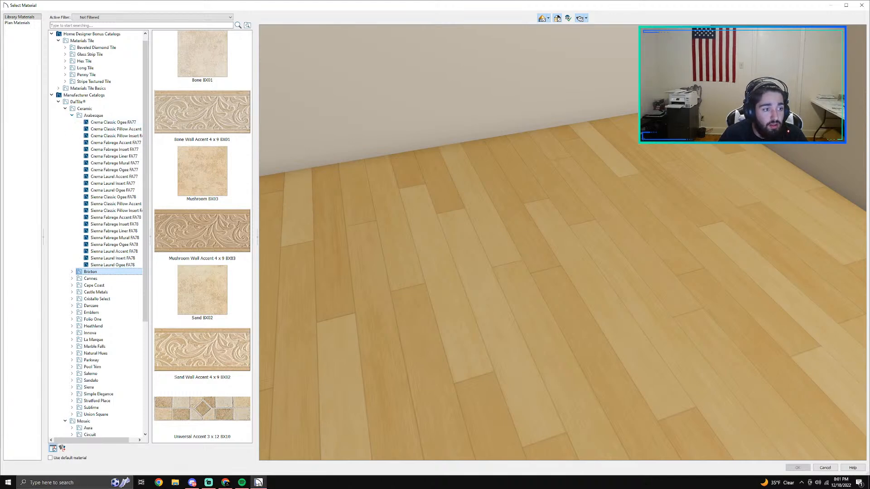
left_click(95, 150)
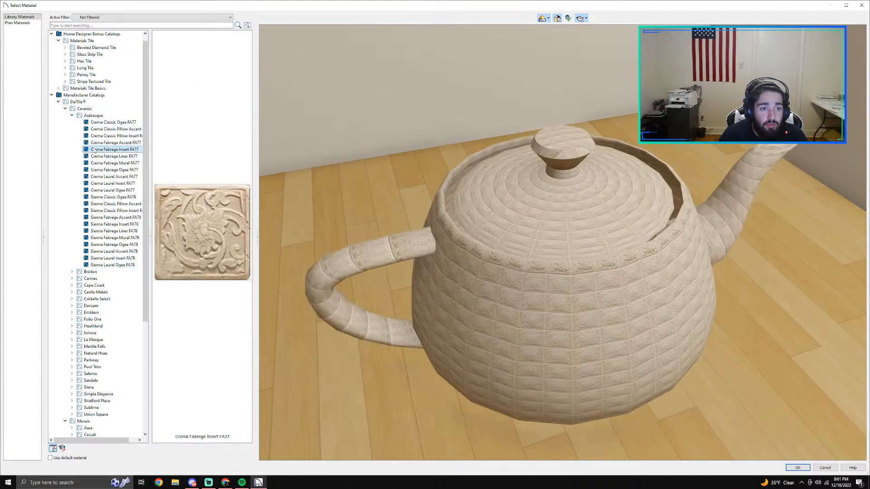
left_click(125, 191)
left_click(72, 116)
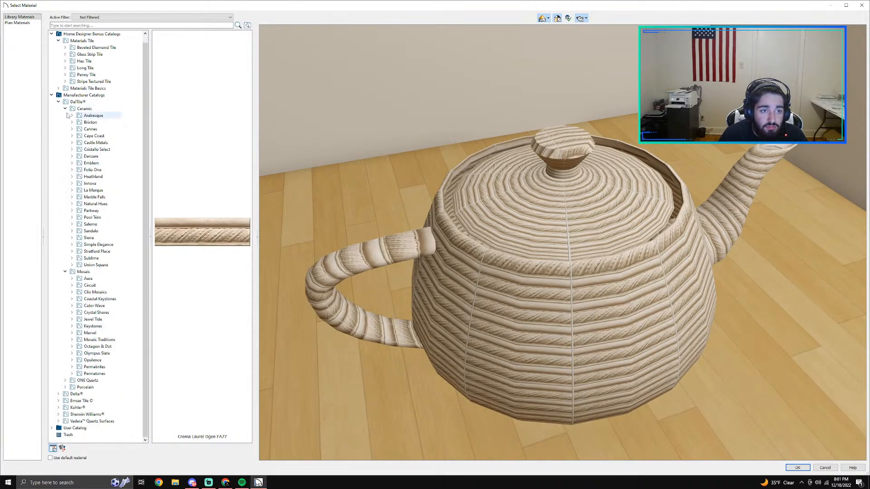
left_click(65, 109)
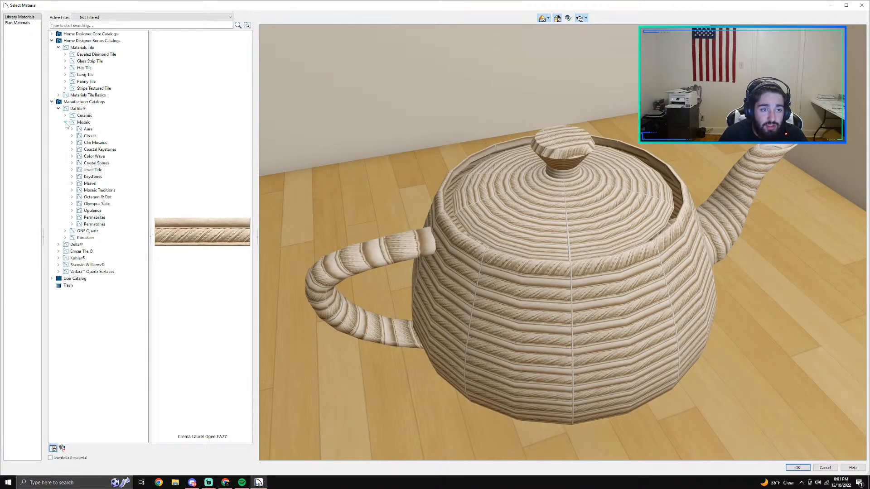
left_click(65, 123)
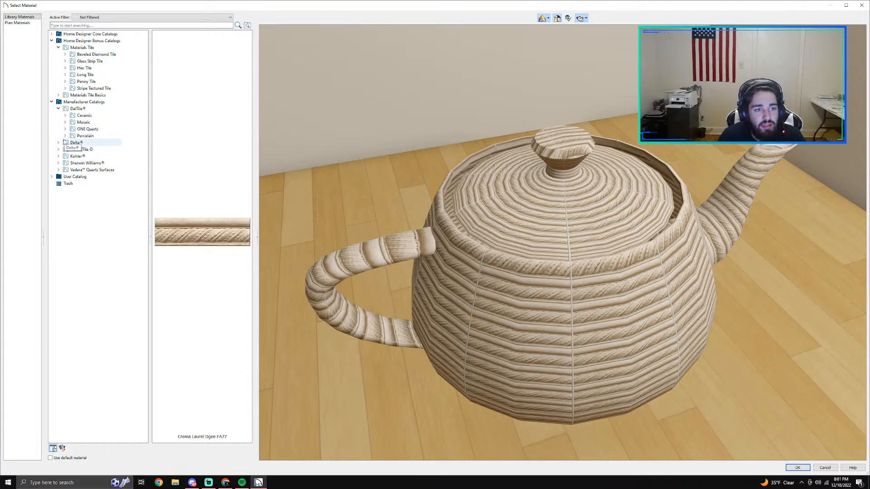
Step: Browse the Sherwin Williams colors and Vadara Quartz Surfaces, and preview the Calacatta Bellez quartz from several angles
left_click(85, 163)
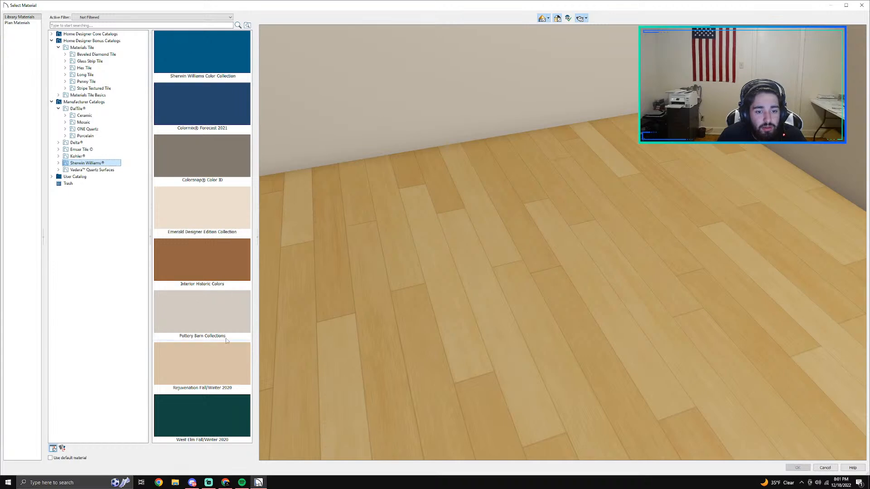
left_click(94, 170)
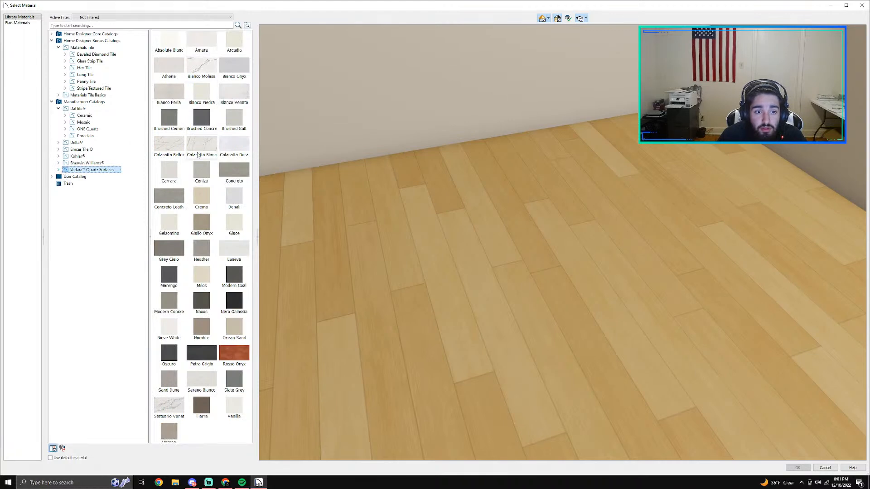
left_click(169, 144)
scroll(567, 282, "up", 3)
left_click_drag(567, 282, 546, 280)
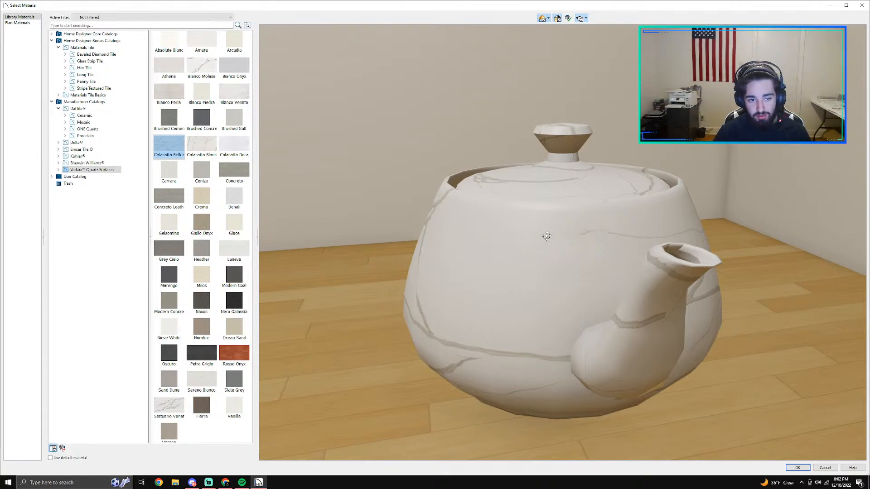
left_click_drag(542, 225, 565, 205)
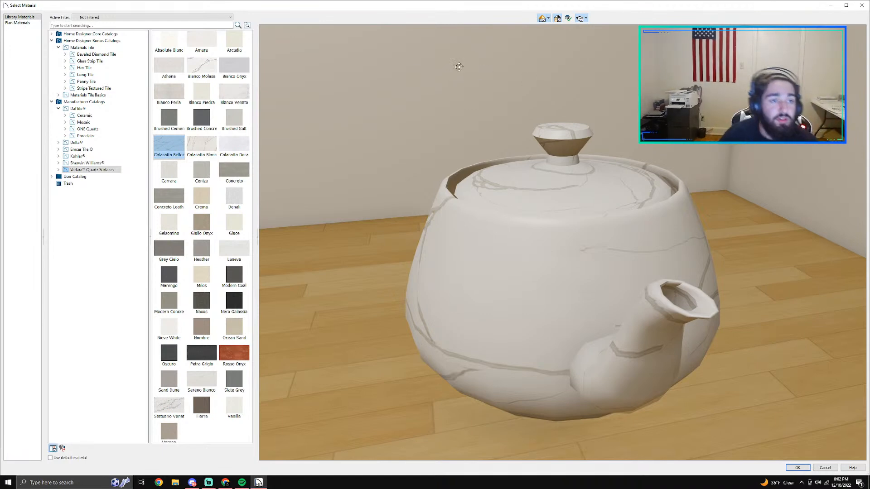
Step: Browse the bonus catalog's Long Tile and DalTile's Porcelain collections, including Concrete Connection, Cotto Contempo and EC1
left_click(85, 76)
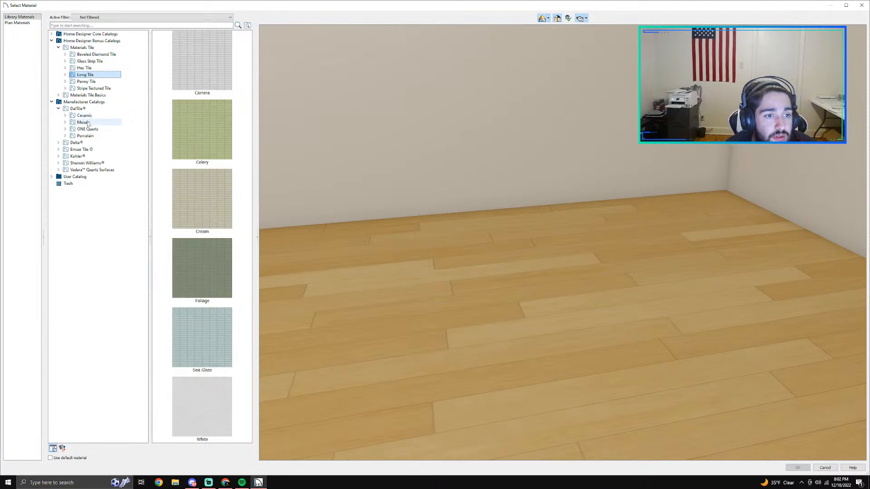
left_click(97, 137)
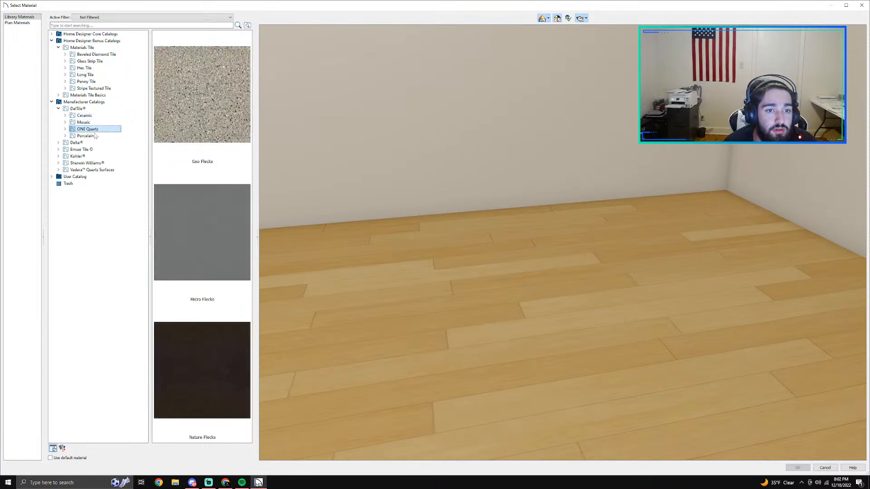
left_click(66, 136)
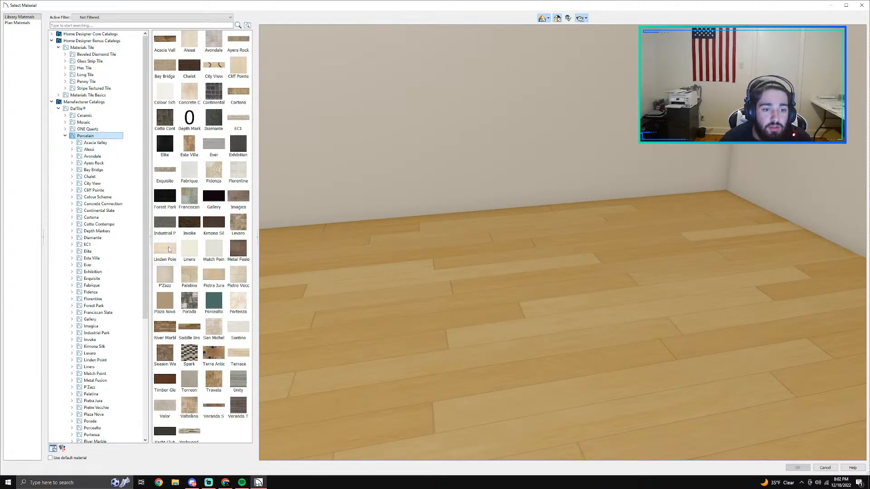
scroll(195, 267, "down", 1)
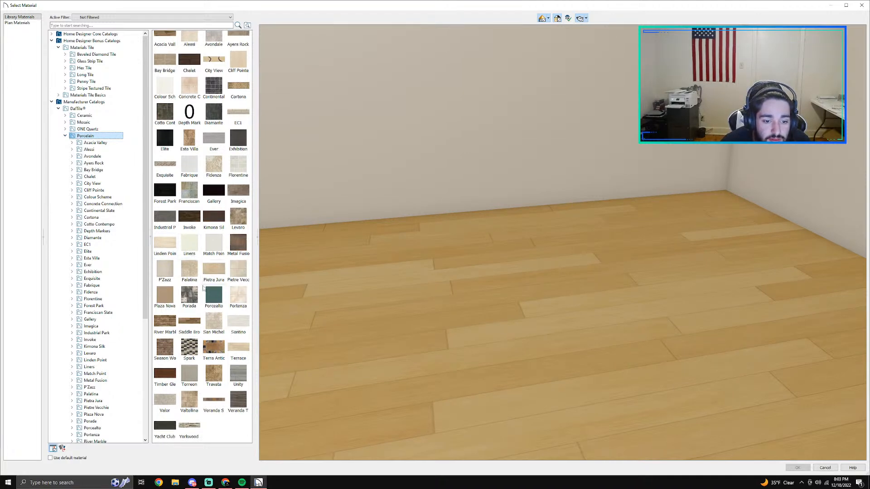
left_click(104, 204)
left_click(100, 224)
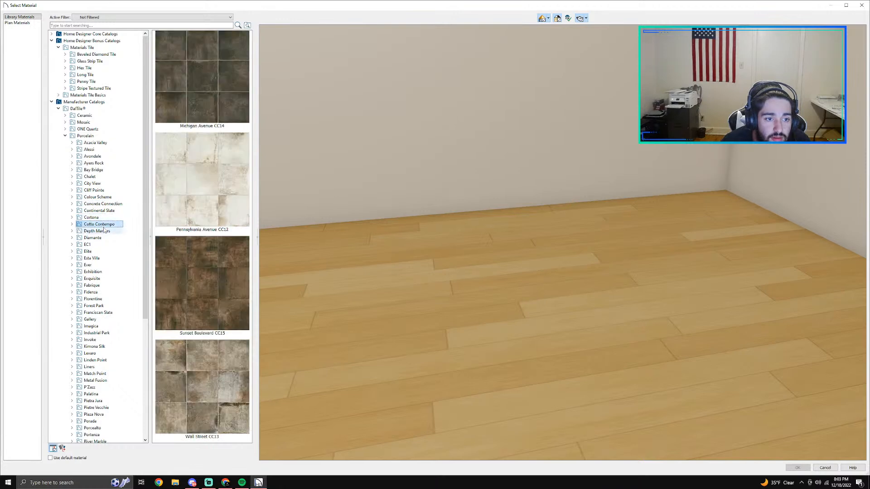
left_click(104, 230)
key("Down")
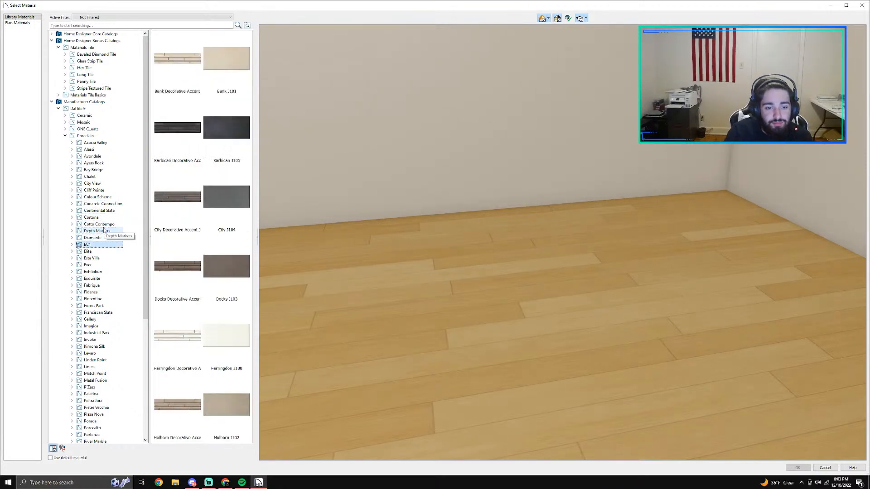
Step: Apply the Farringdon J100 tile to the interior surface of the tub's faucet wall and inspect it in the 3D camera view
left_click(226, 337)
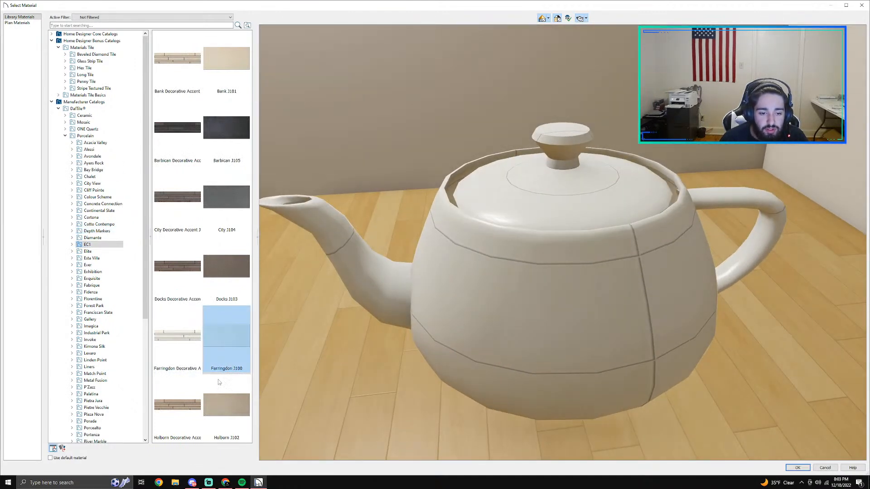
scroll(218, 382, "down", 1)
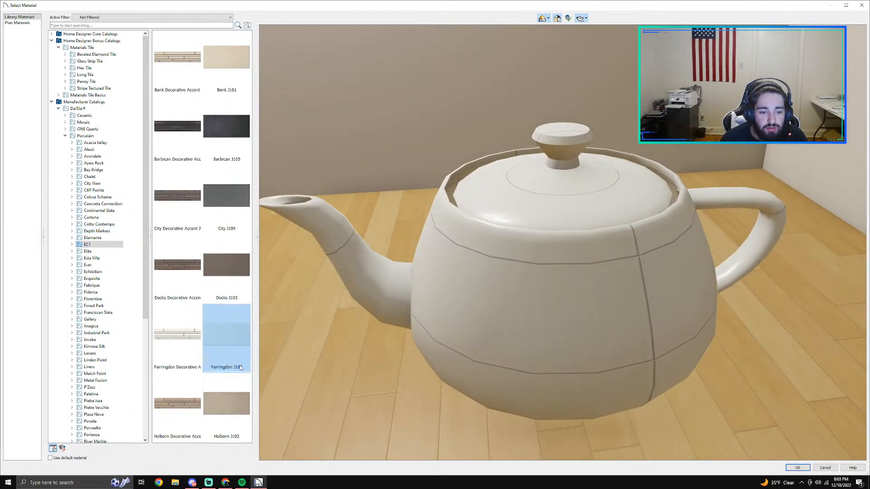
left_click(797, 468)
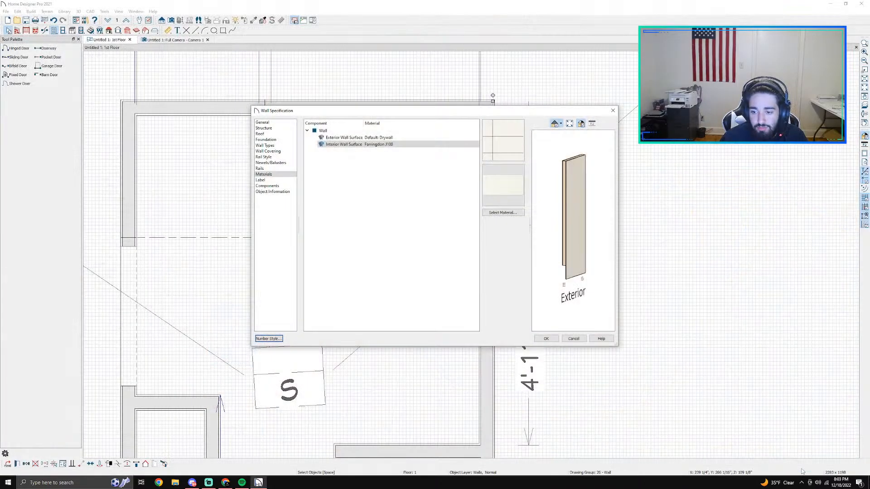
left_click(553, 339)
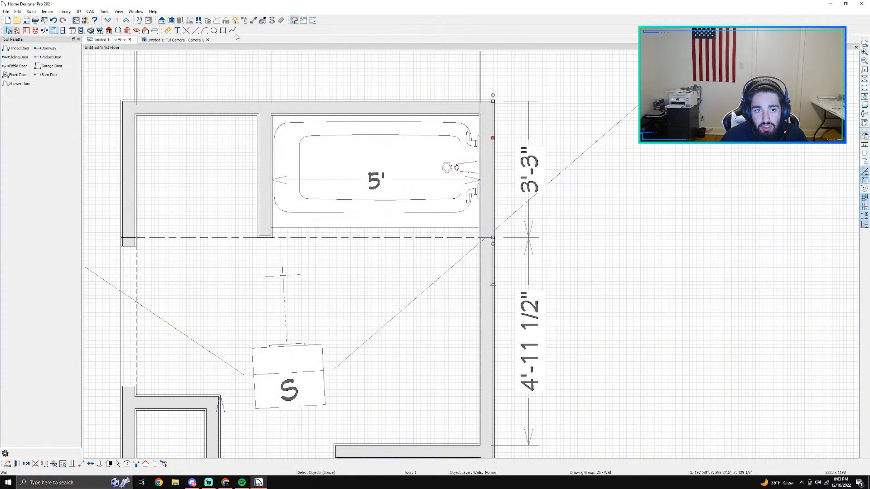
left_click(185, 40)
left_click_drag(511, 246, 575, 185)
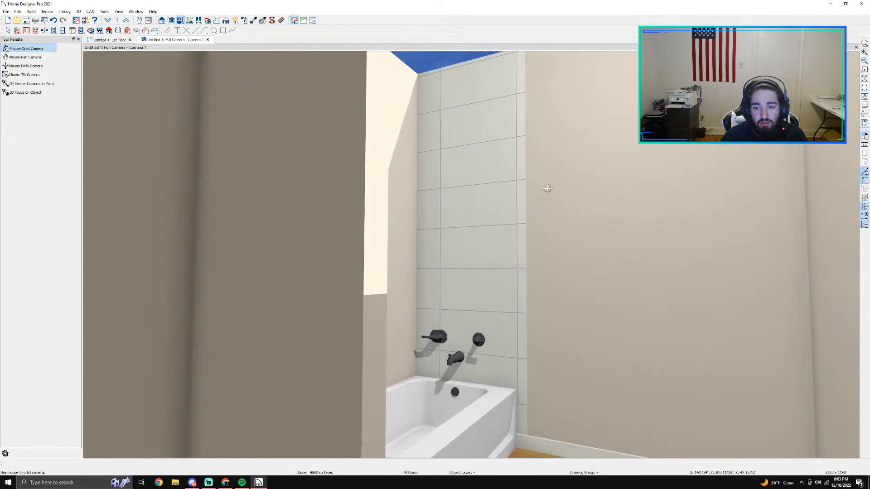
left_click_drag(480, 257, 482, 226)
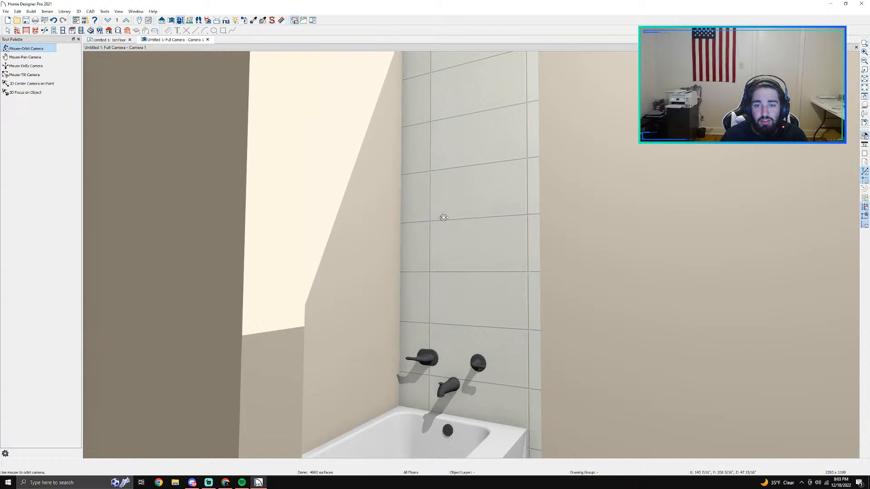
left_click_drag(472, 176, 431, 283)
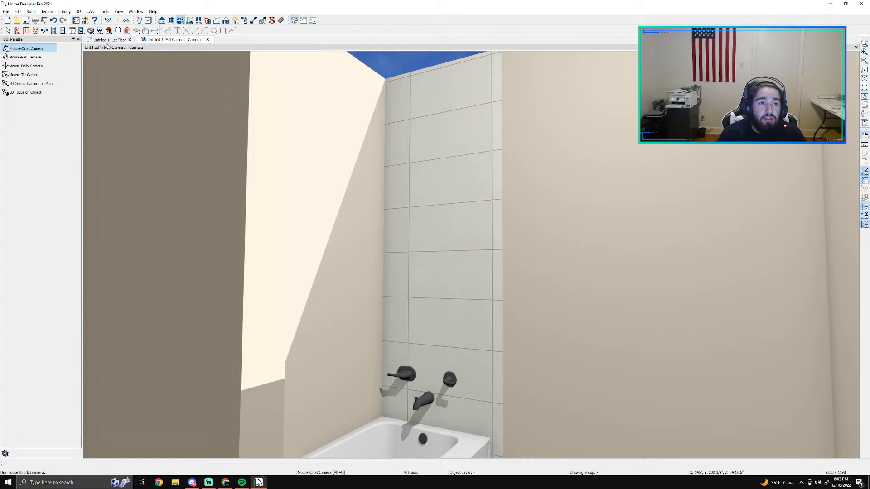
Step: Search the material library for drywall and assign Drywall to the interior surface of the tub's faucet wall
key("space")
left_click(447, 134)
double_click(447, 134)
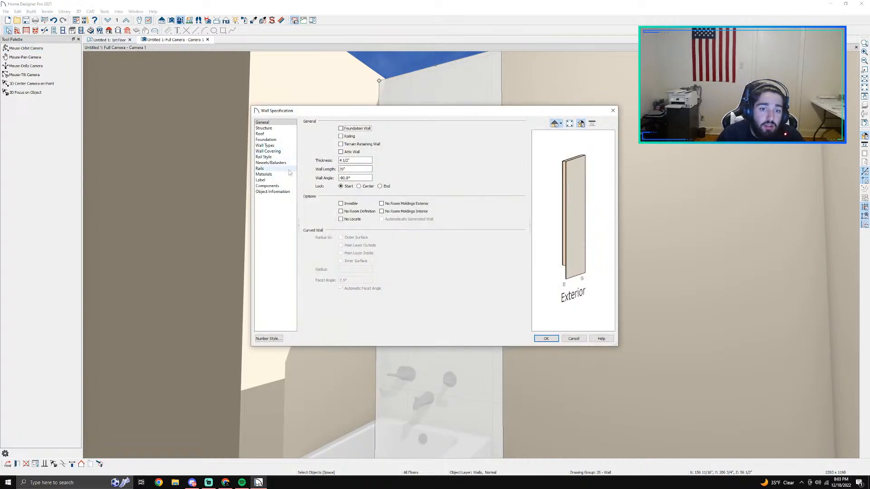
left_click(268, 186)
left_click(274, 192)
left_click(264, 174)
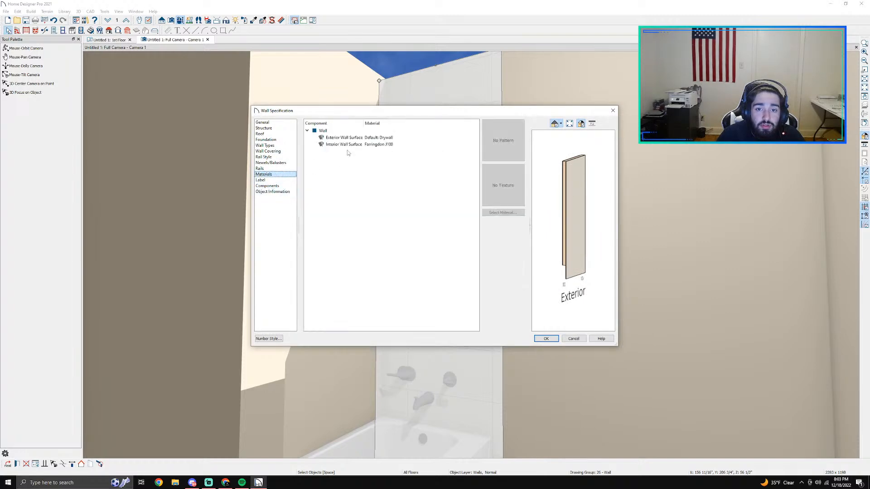
left_click(384, 145)
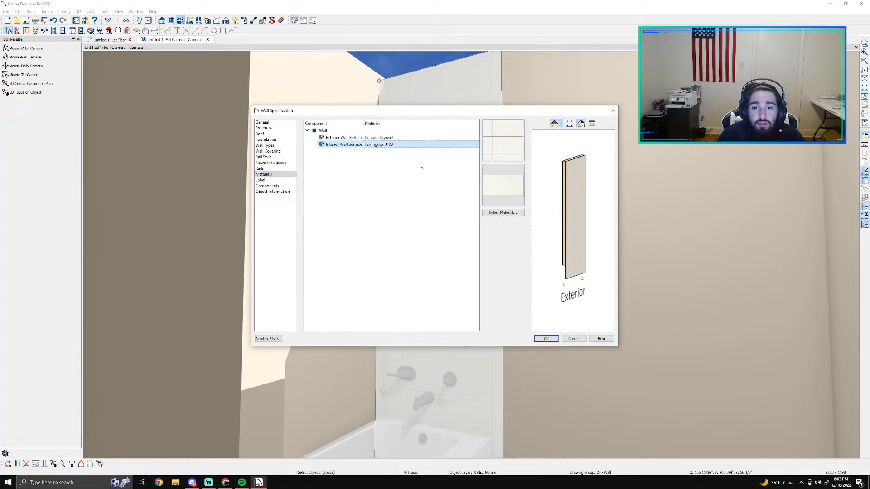
left_click(492, 213)
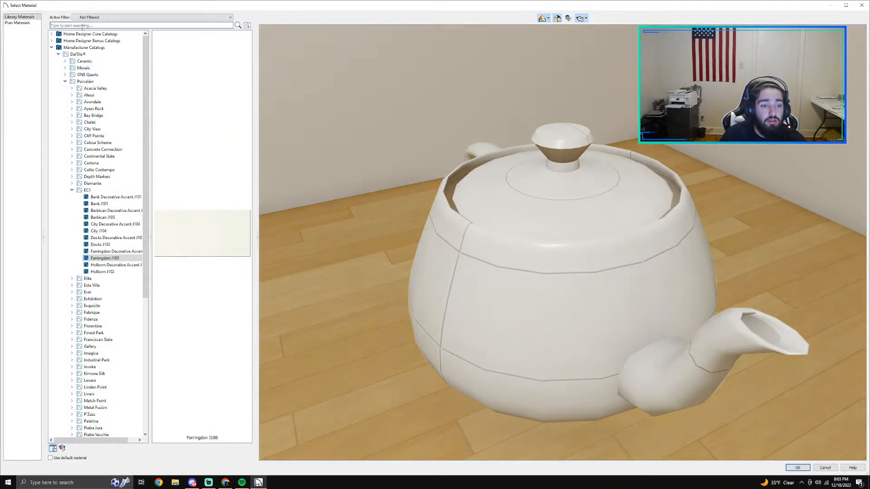
left_click(82, 25)
type("d")
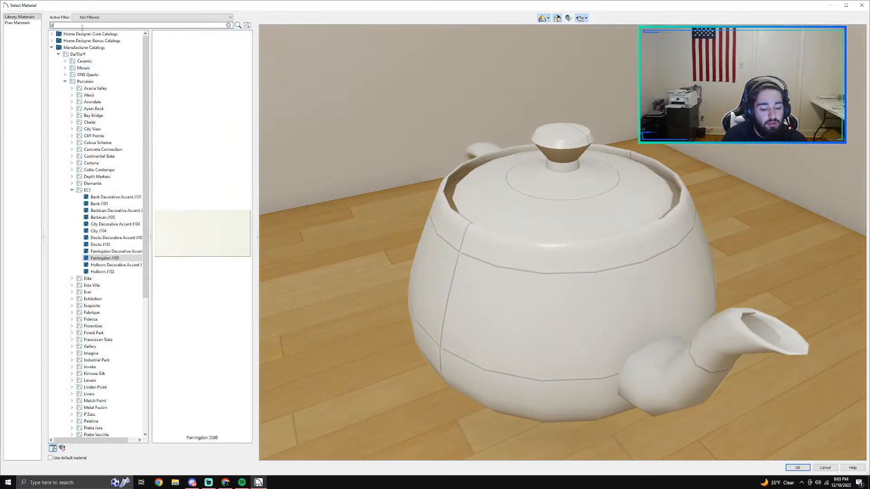
type("rywall")
key("Return")
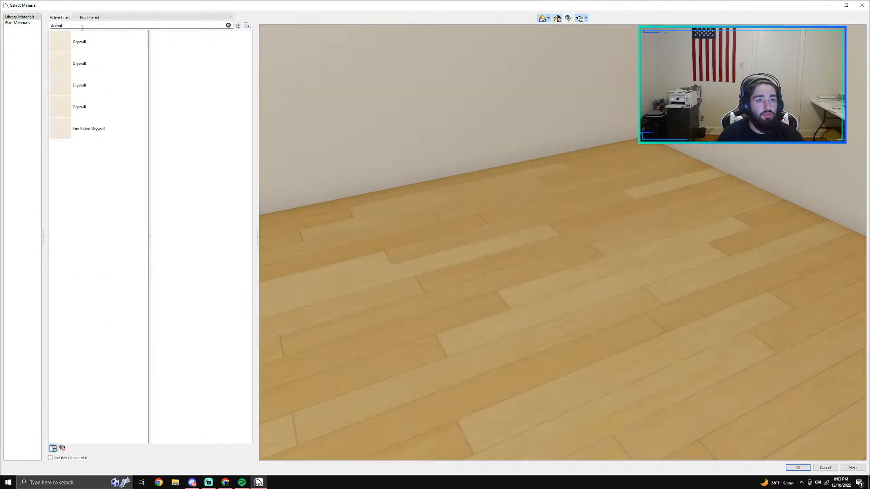
left_click(84, 45)
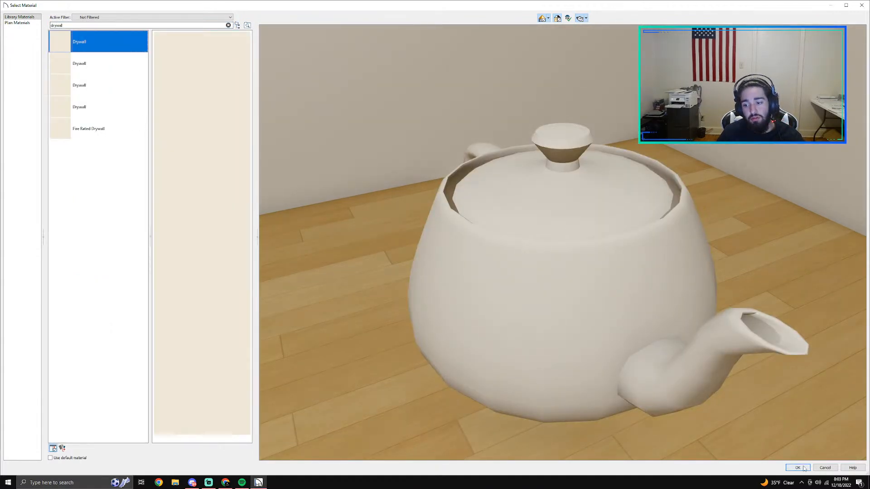
left_click(797, 468)
left_click(546, 336)
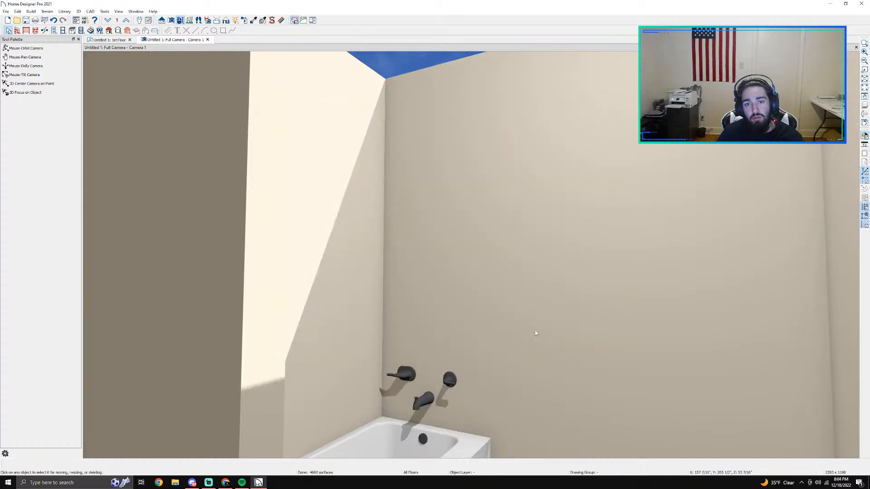
Step: Examine the bathroom from above and the tub alcove walls up close in the 3D camera view
scroll(535, 333, "down", 6)
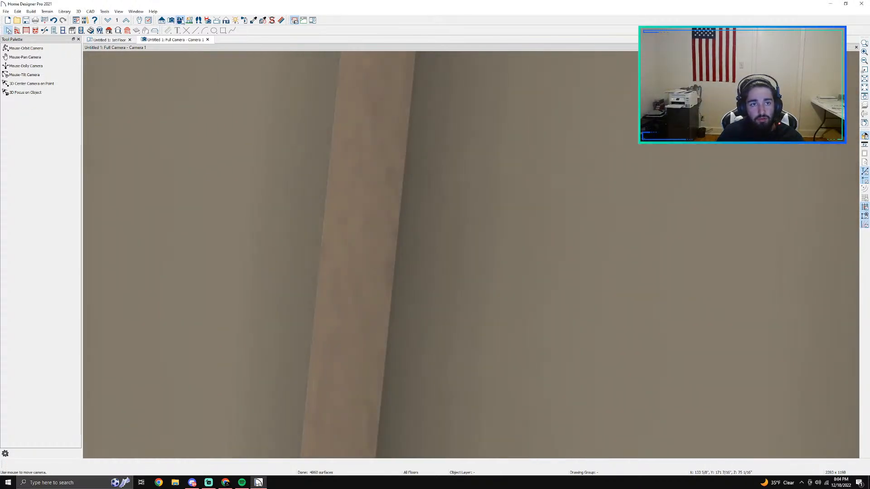
left_click(180, 20)
left_click_drag(384, 180, 374, 250)
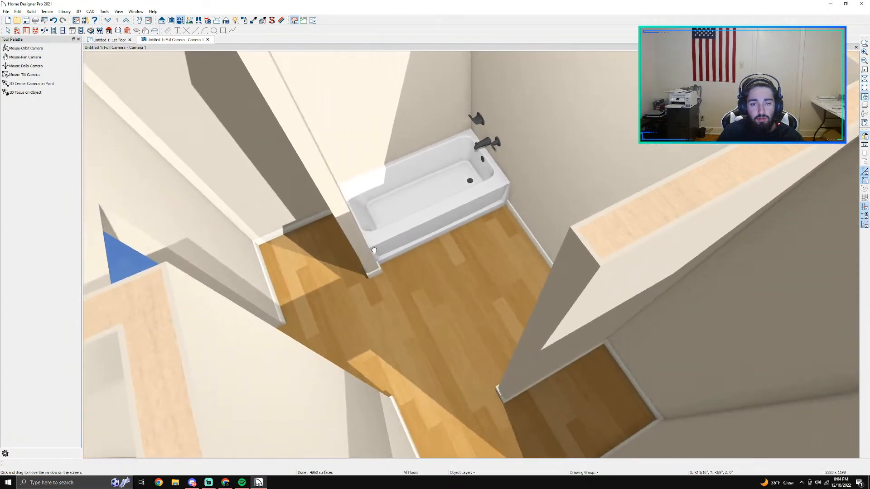
middle_click_drag(374, 250, 407, 192)
scroll(408, 192, "up", 4)
left_click_drag(492, 212, 281, 172)
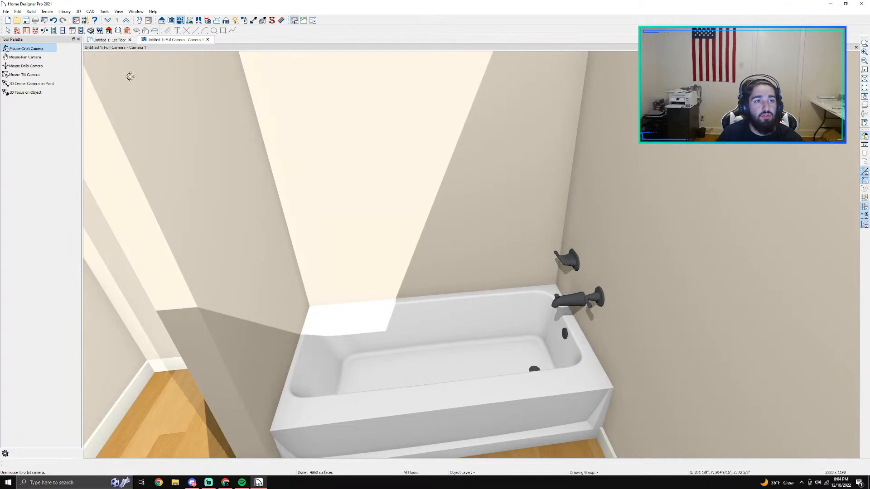
left_click(64, 31)
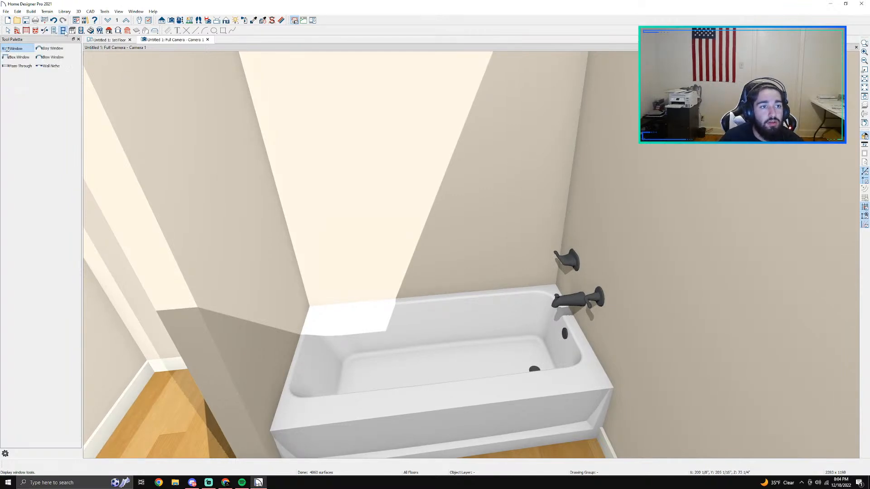
left_click(75, 31)
left_click(82, 31)
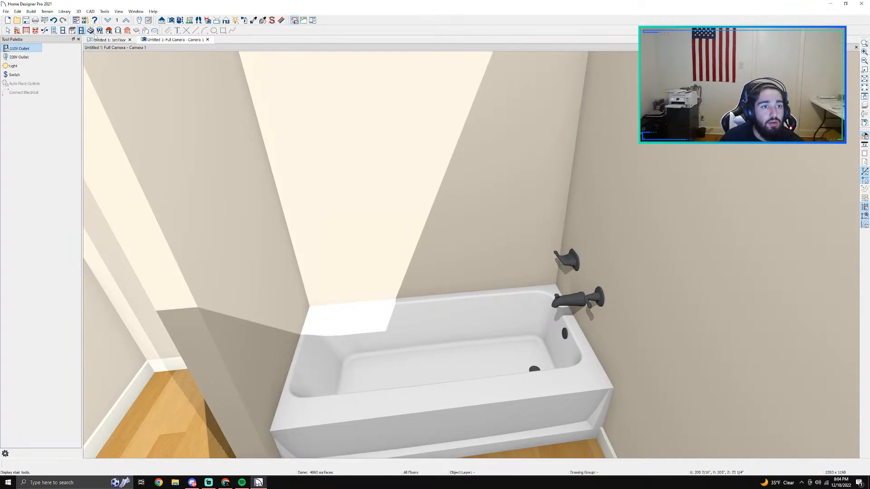
left_click(91, 30)
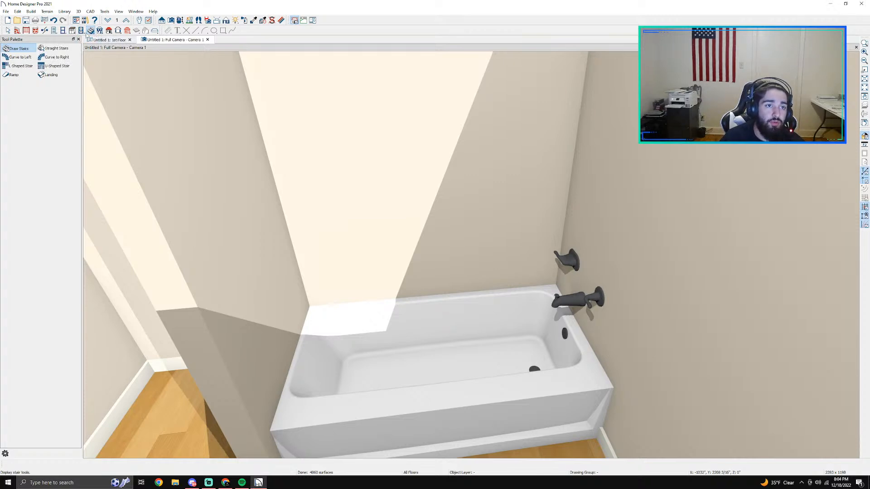
left_click(81, 30)
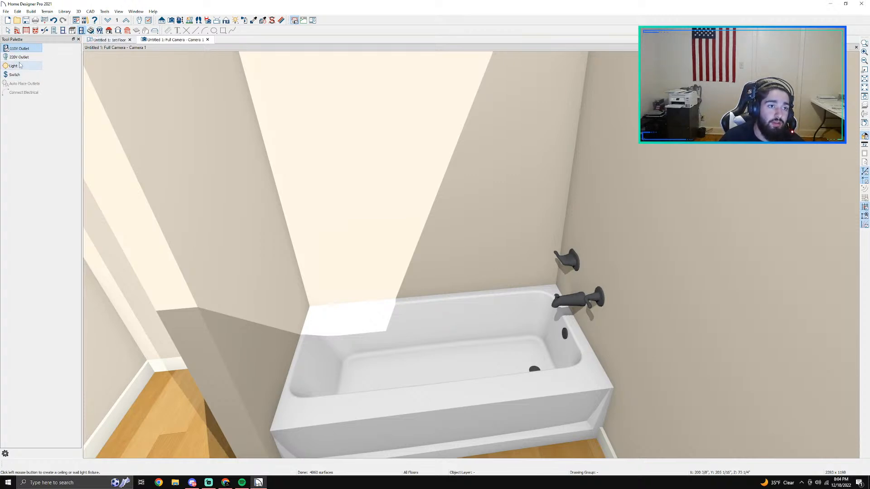
Step: In the floor plan, place an electrical switch on the exterior wall between the tub and the stub wall, and delete it again
left_click(108, 39)
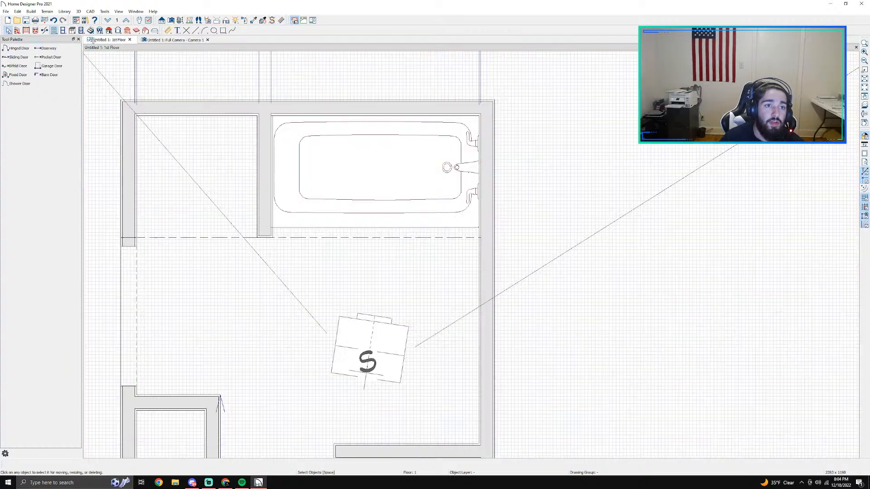
scroll(431, 242, "down", 1)
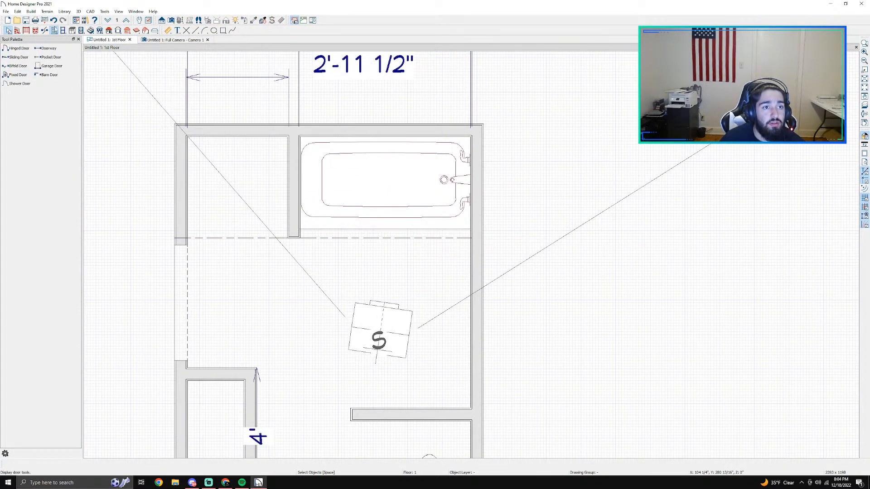
left_click(81, 30)
left_click(14, 74)
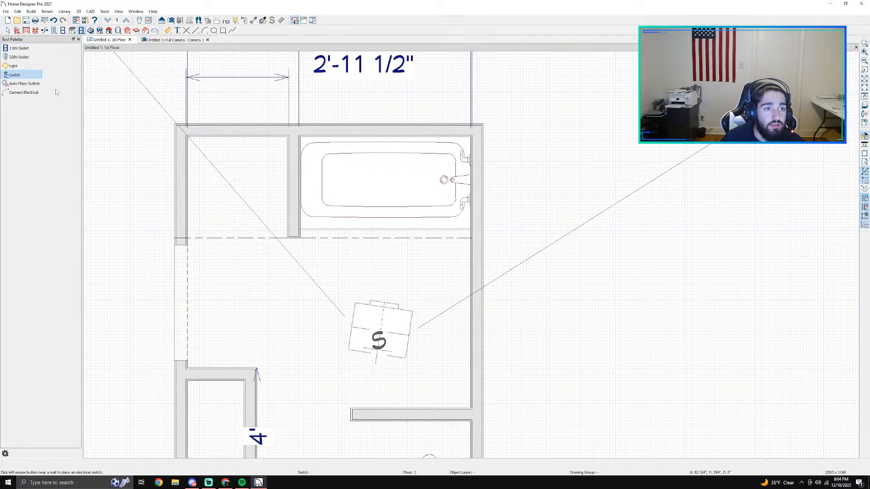
left_click(469, 361)
key("space")
scroll(526, 387, "up", 4)
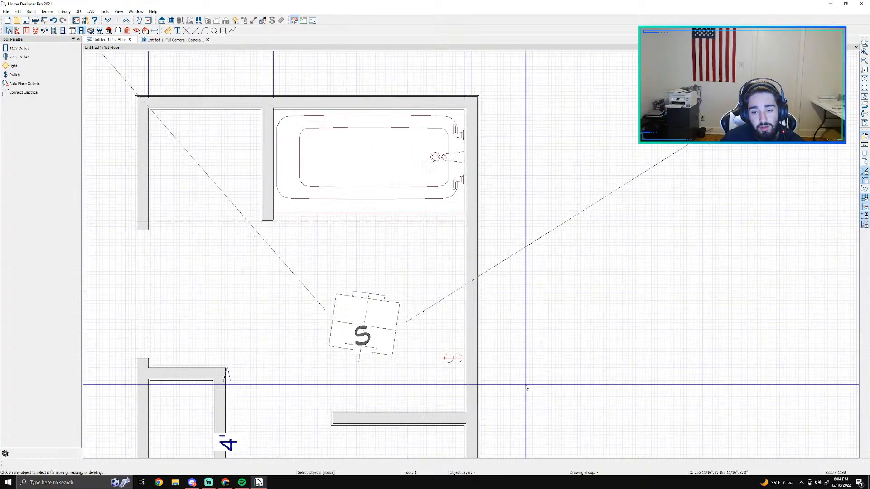
left_click(429, 348)
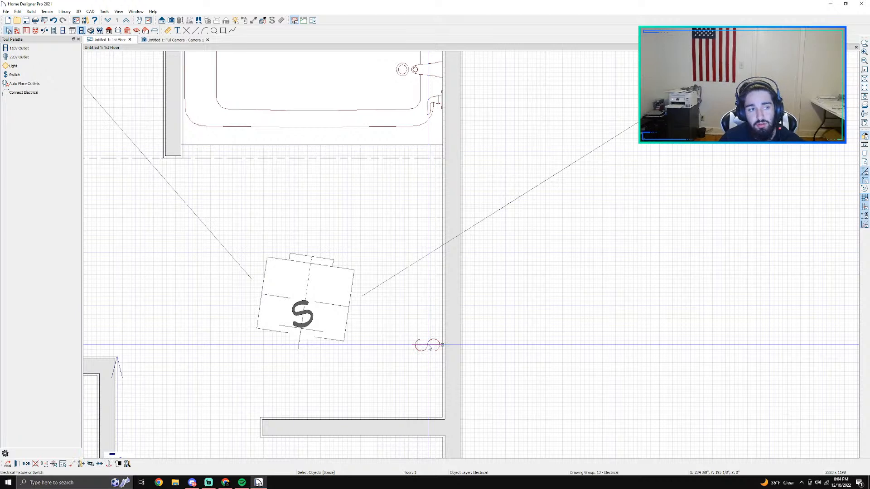
key("Delete")
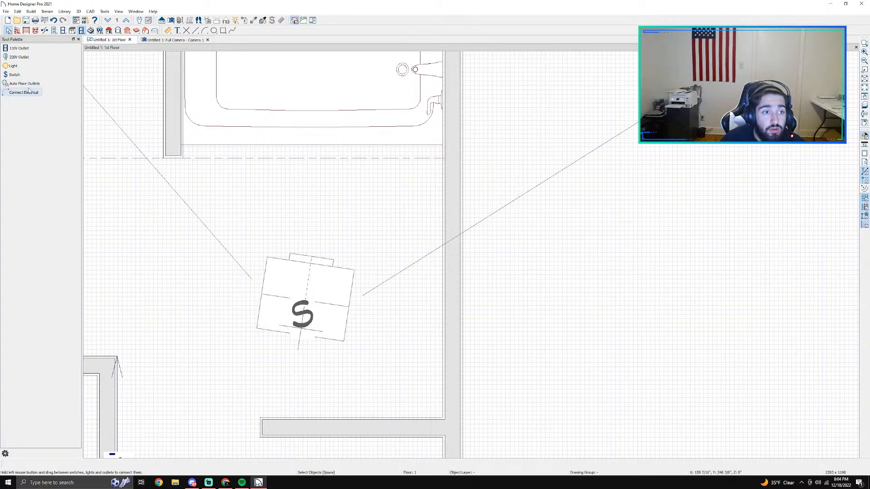
Step: Place a ceiling light in the open floor area between the tub and the closet
left_click(13, 65)
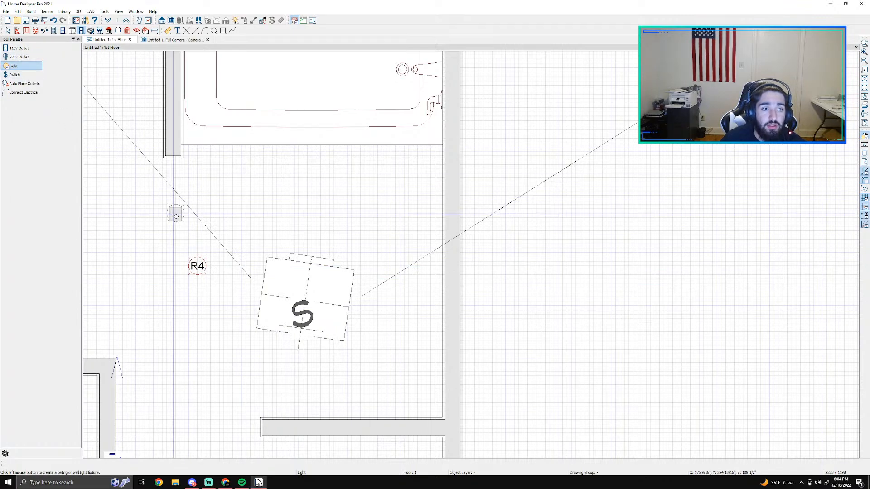
scroll(176, 216, "down", 5)
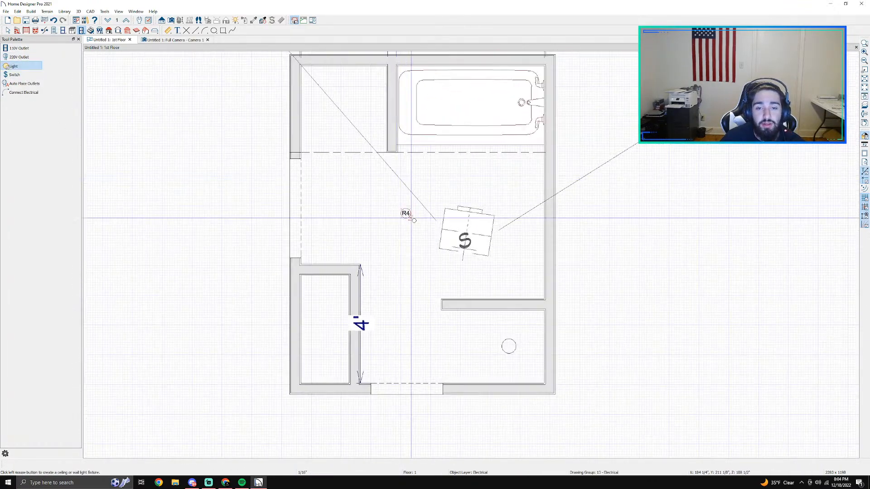
Step: Place three more ceiling lights: in the nook beside the tub, near the round fixture, and in the passage beside the closet
left_click(340, 106)
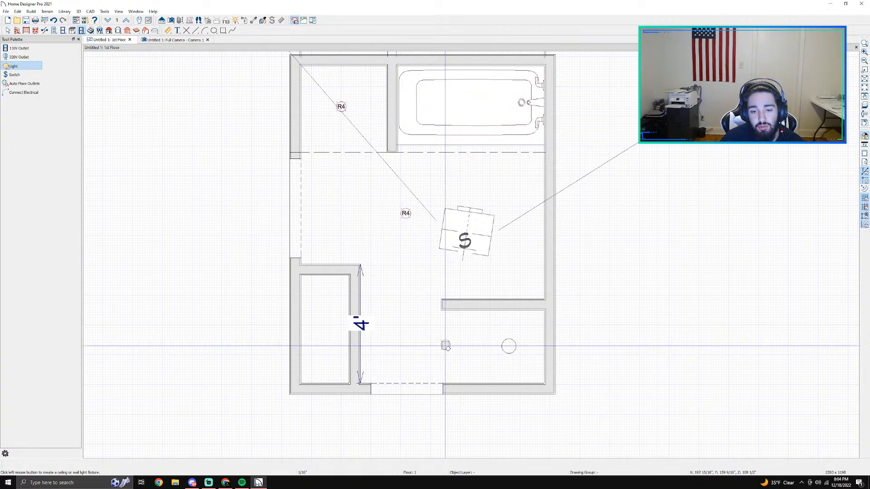
left_click(453, 347)
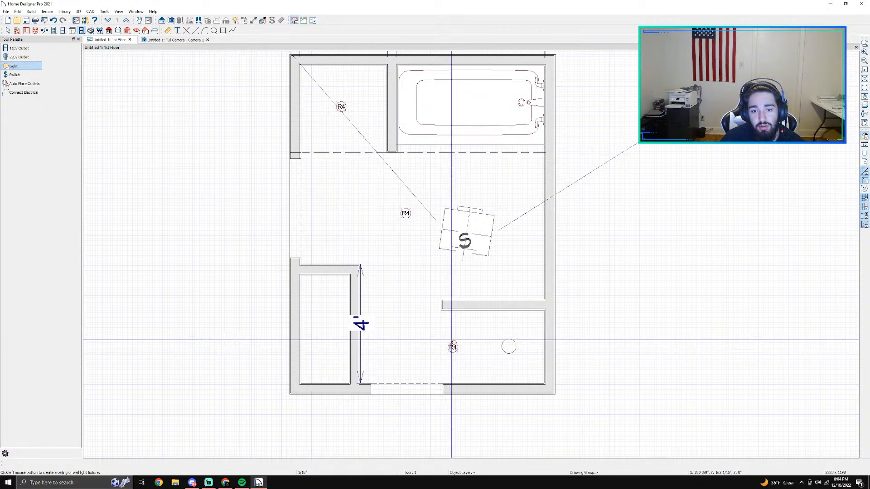
left_click(398, 305)
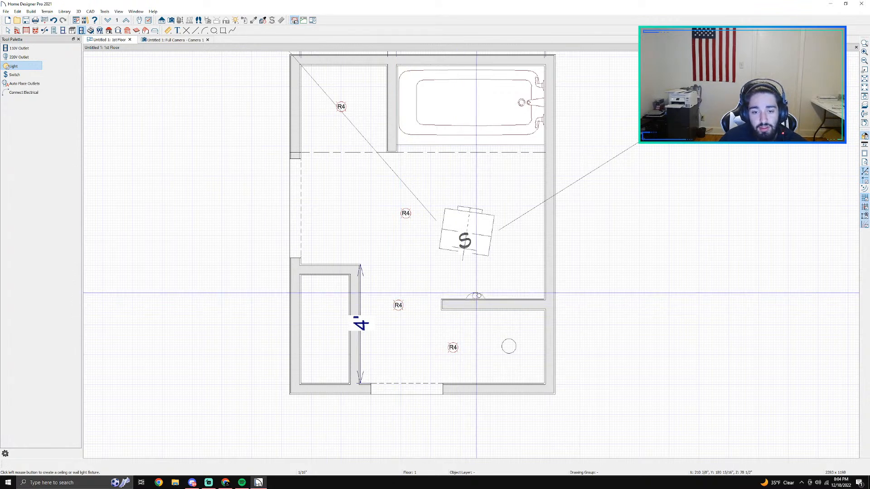
Step: Place one switch on the exterior wall beside the lower doorway and another on the closet wall beside the side doorway
left_click(14, 74)
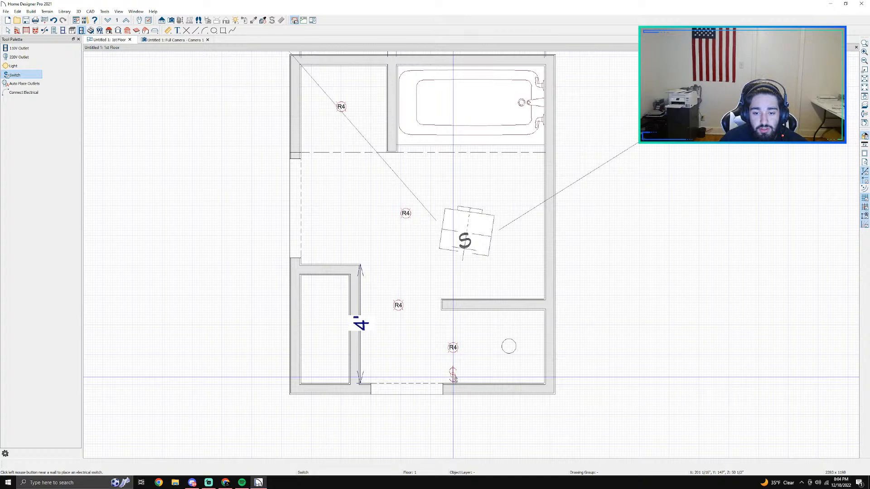
left_click(454, 377)
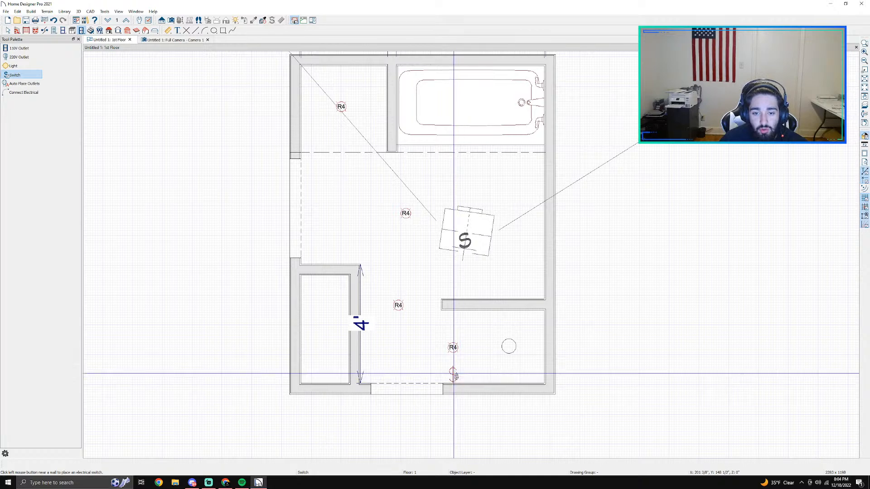
left_click(315, 268)
Step: Connect the four ceiling lights in a chain and wire the end lights to the two switches
left_click(28, 93)
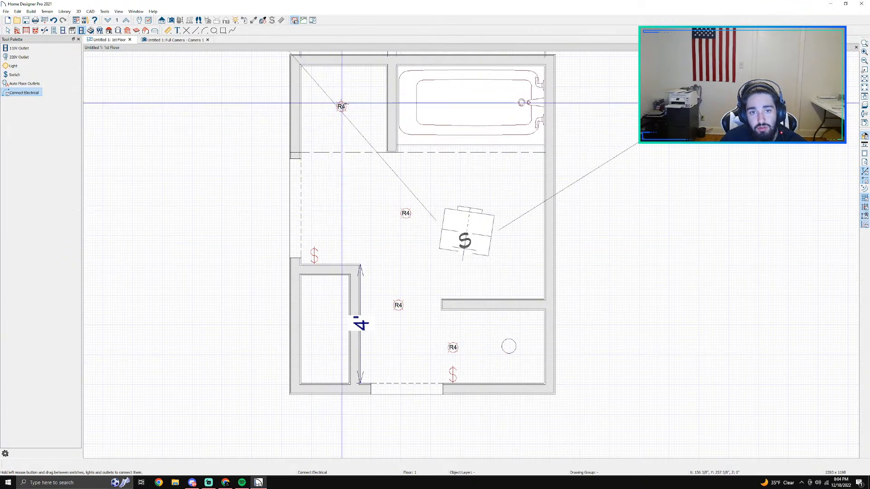
left_click_drag(340, 105, 452, 347)
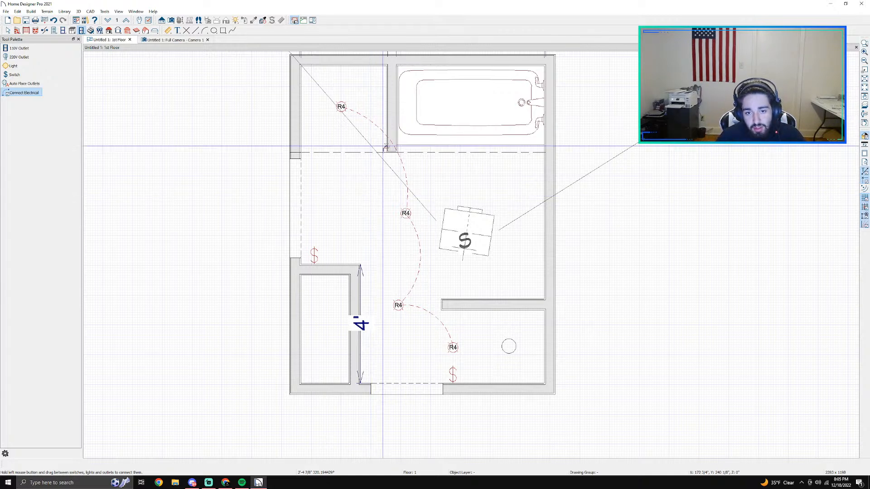
left_click_drag(349, 103, 314, 255)
left_click_drag(454, 352, 453, 375)
Step: Delete all the ceiling lights and both switches, along with their wiring, from the floor plan
scroll(573, 313, "down", 3)
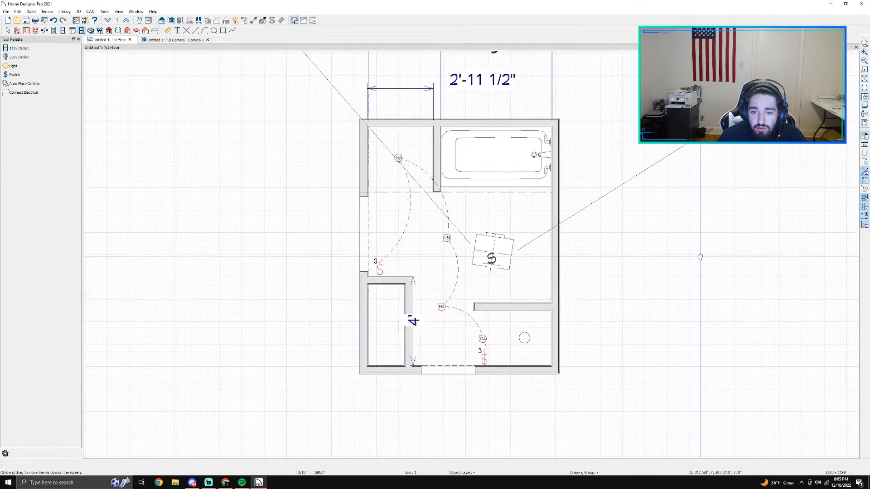
middle_click_drag(701, 257, 563, 285)
scroll(228, 313, "up", 2)
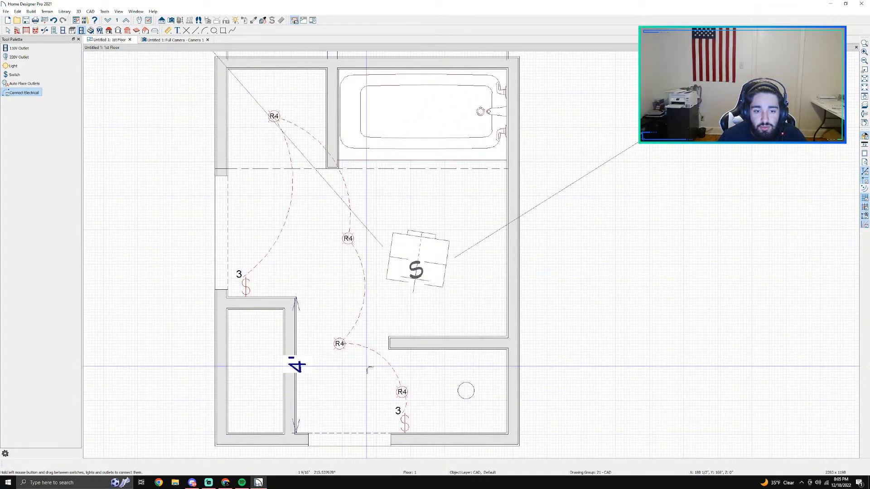
scroll(602, 258, "down", 3)
middle_click_drag(635, 270, 482, 221)
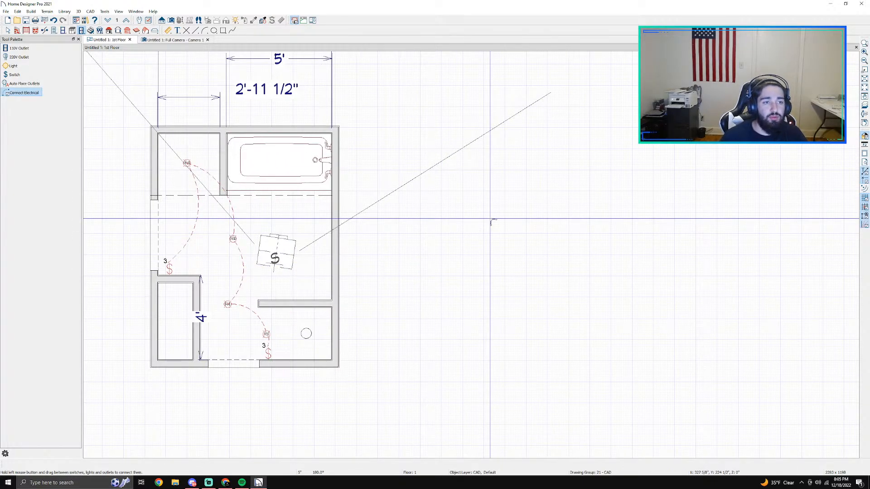
key("space")
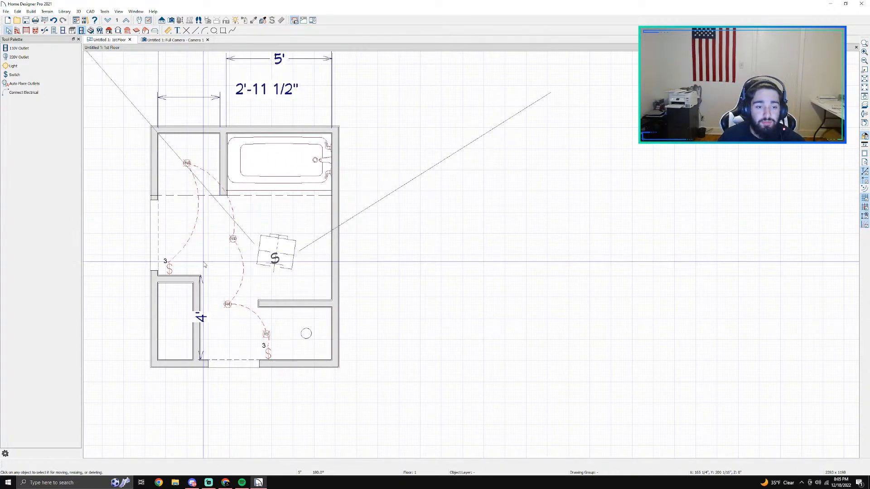
left_click(169, 269)
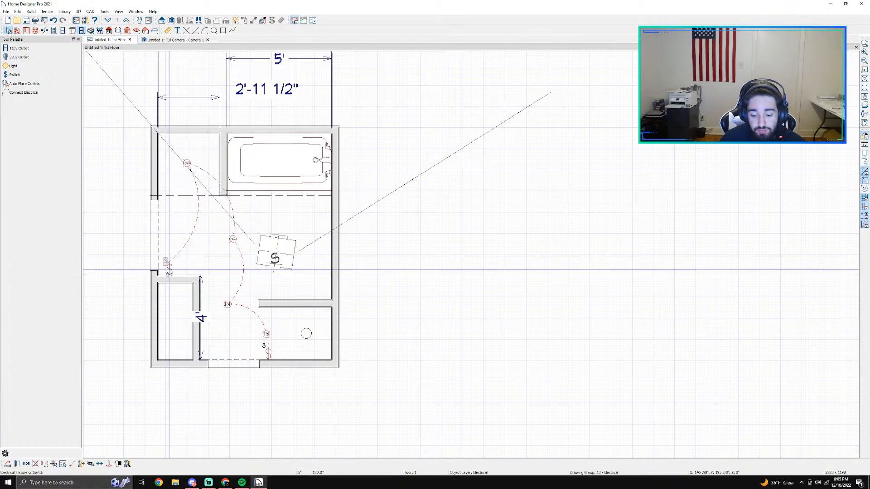
key("Delete")
left_click(186, 162)
key("Delete")
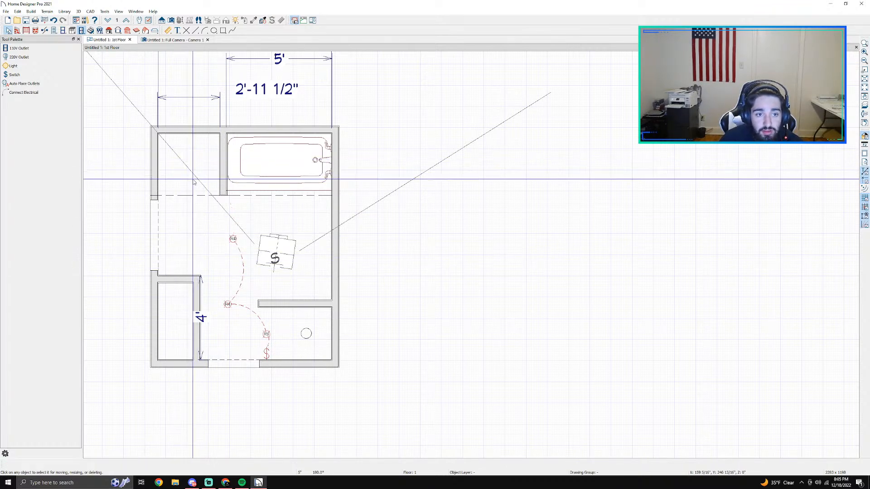
left_click(232, 238)
key("Delete")
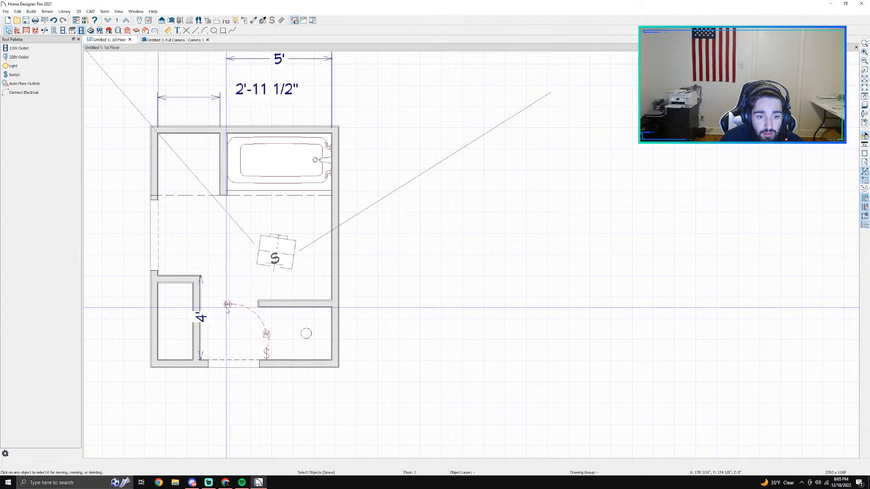
left_click(228, 304)
key("Delete")
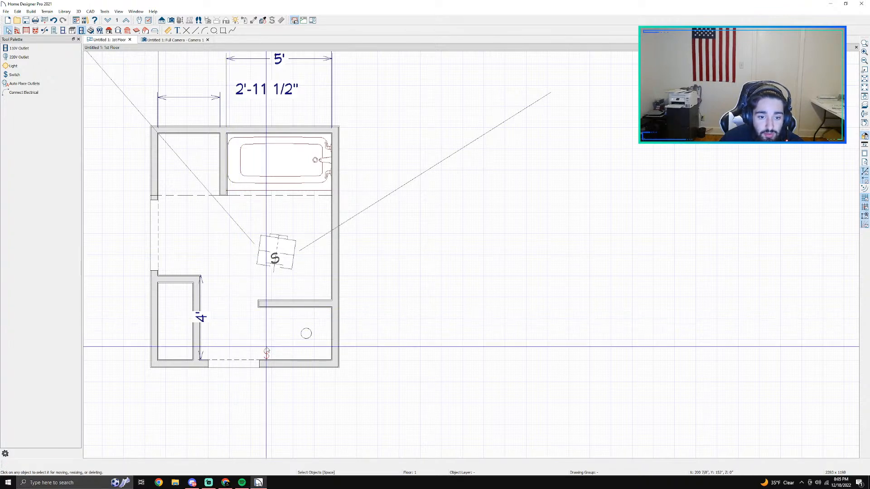
scroll(247, 306, "down", 2)
middle_click_drag(240, 233, 373, 260)
scroll(378, 284, "up", 3)
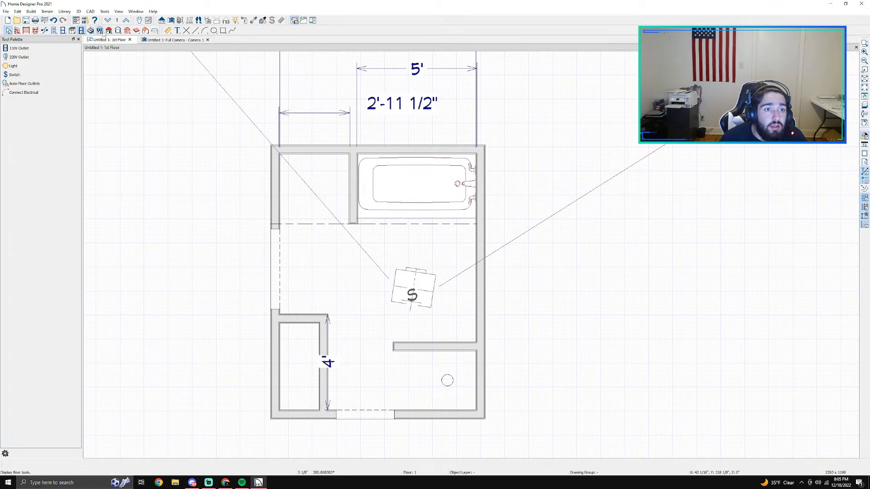
left_click(91, 30)
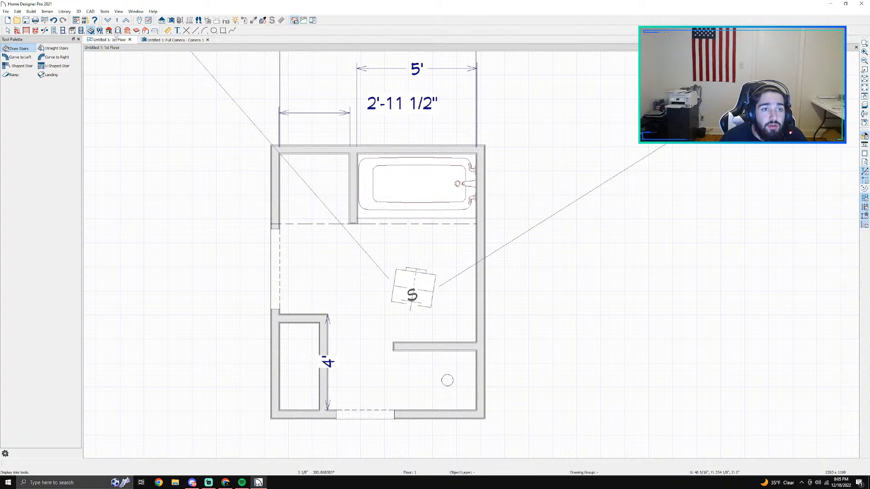
left_click(154, 31)
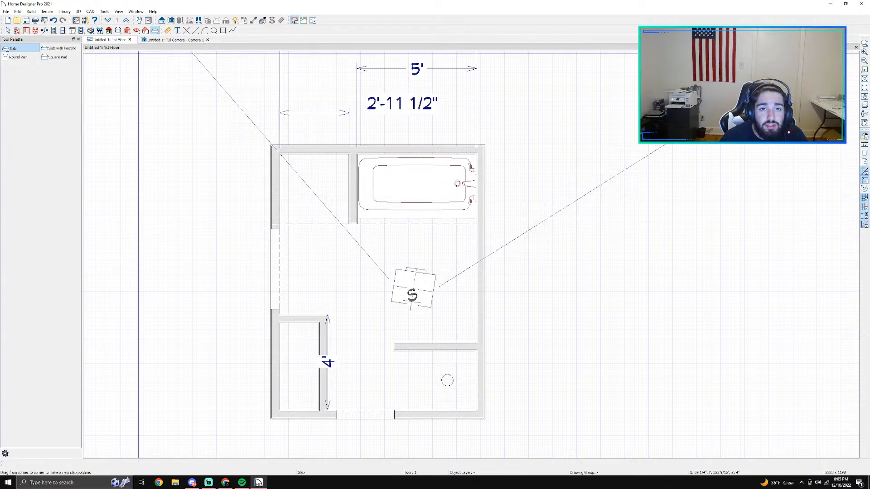
left_click(8, 30)
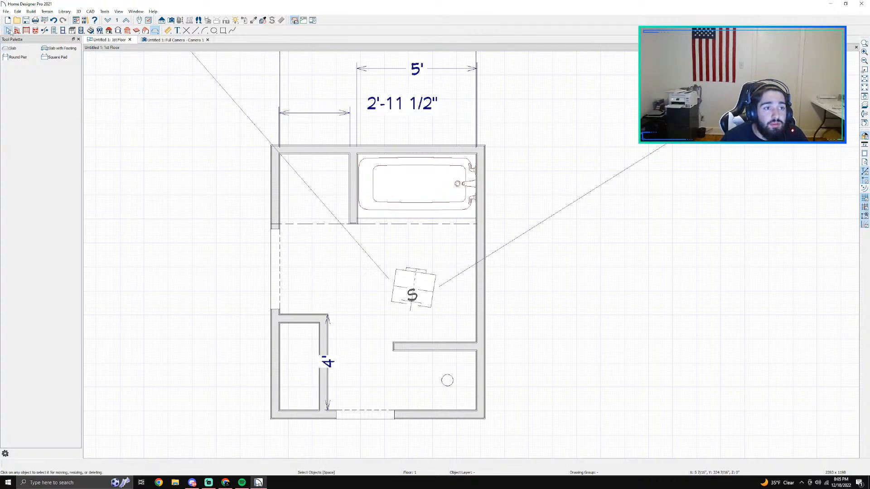
left_click(18, 31)
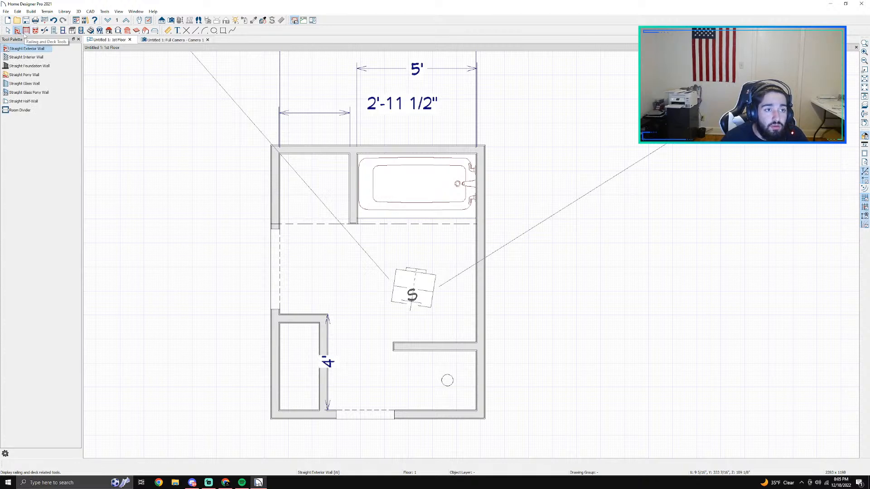
left_click(35, 31)
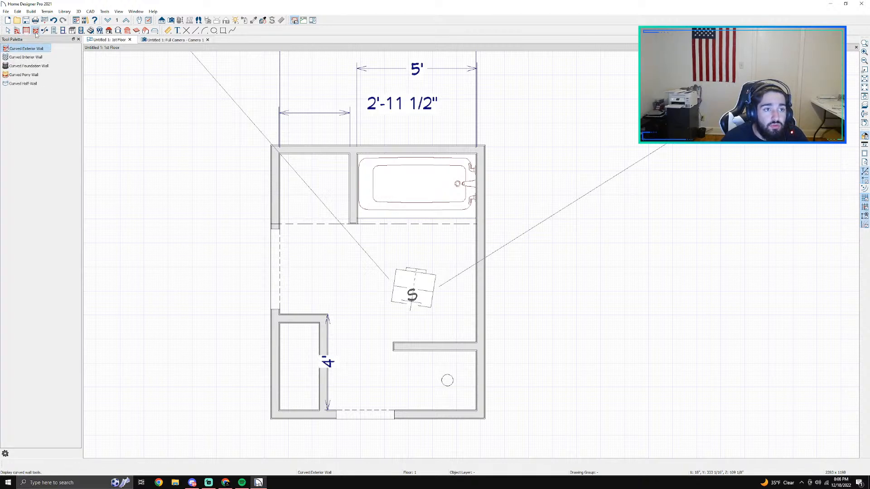
left_click(54, 31)
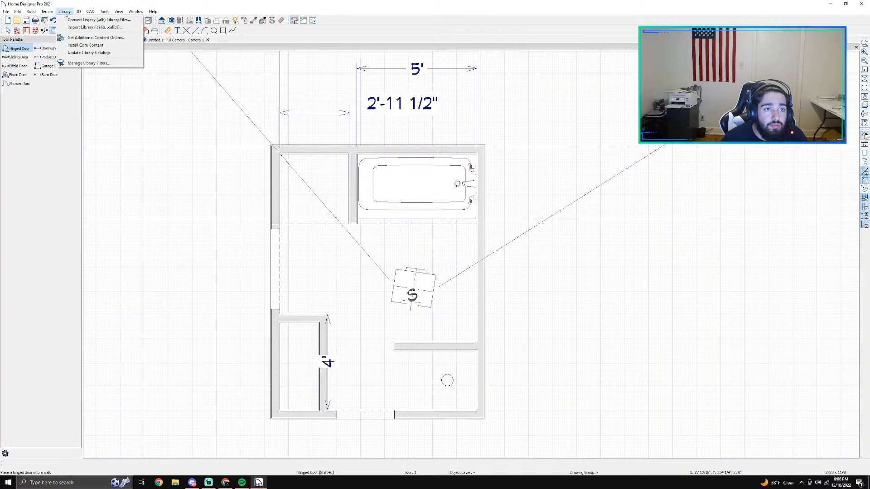
Step: Turn on the watermark display in the floor plan and turn it off again
left_click(78, 11)
mouse_move(104, 12)
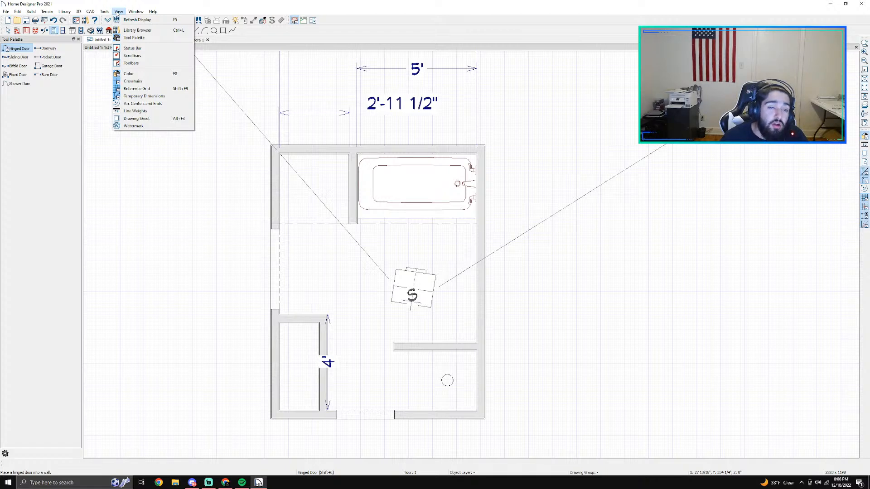
left_click(133, 126)
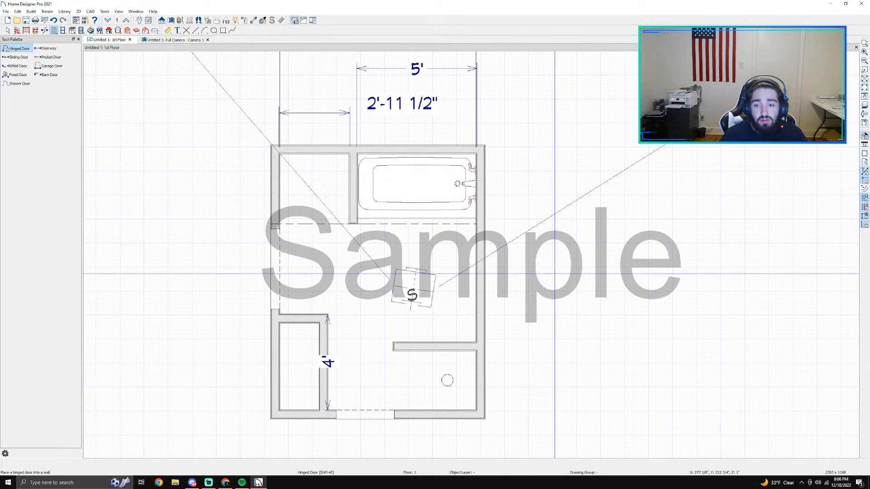
key("space")
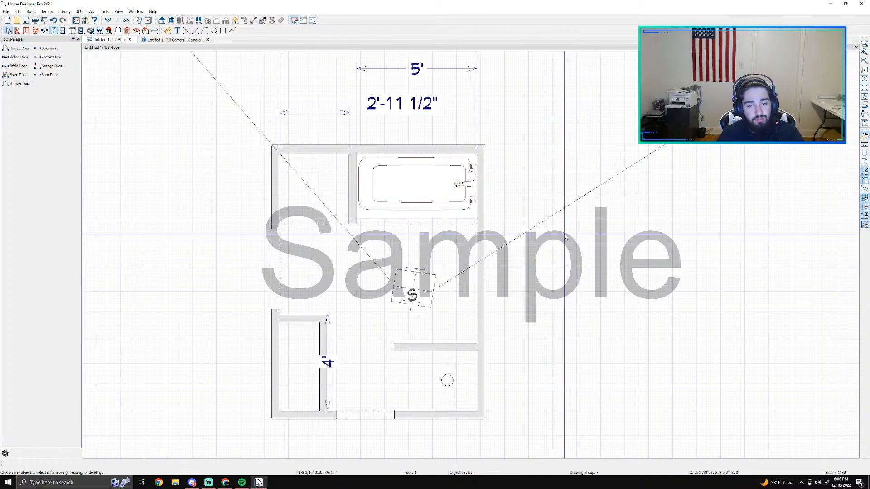
left_click(81, 12)
mouse_move(109, 12)
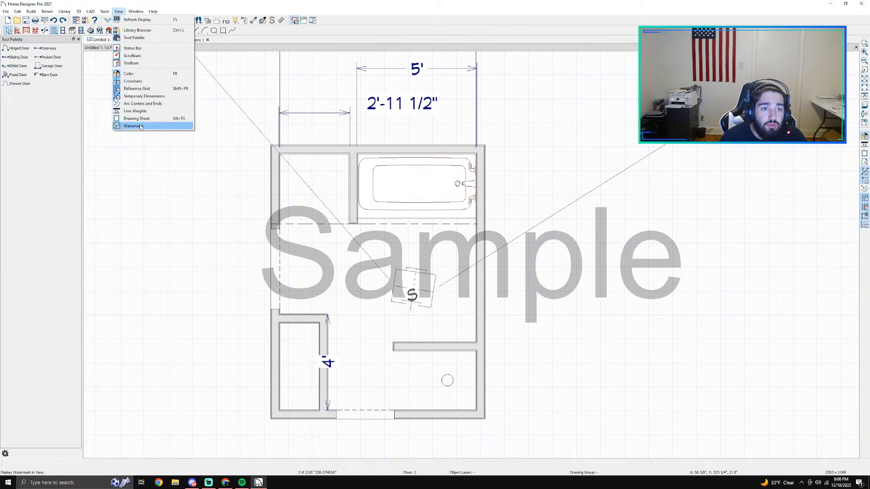
left_click(140, 126)
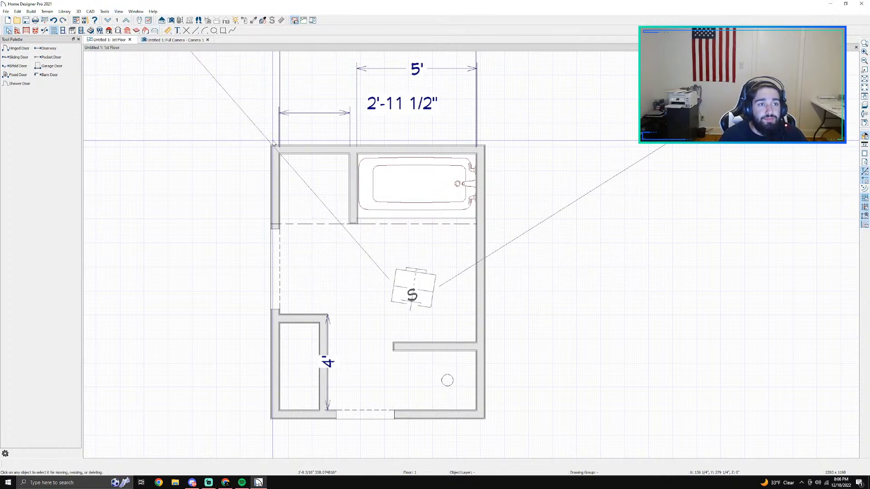
Step: Check the wall behind the tub in the 3D camera view, then break it in the floor plan where the stub wall meets it
scroll(273, 144, "up", 1)
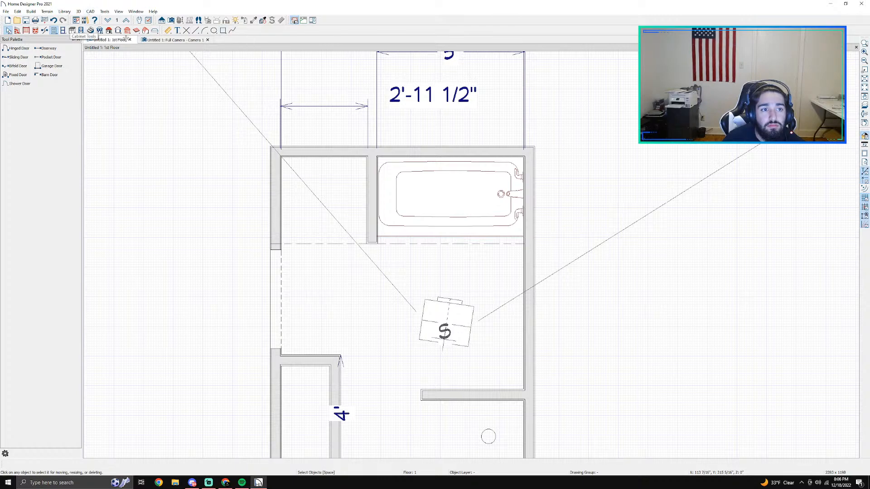
left_click(158, 42)
left_click(414, 181)
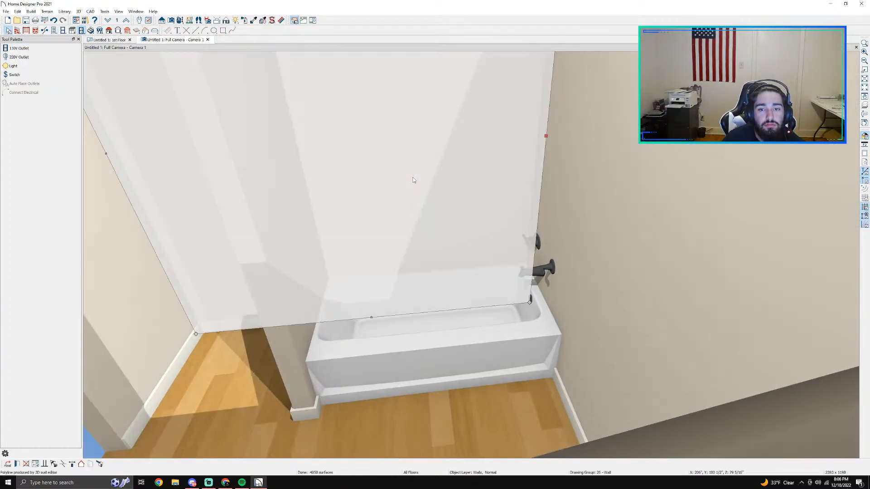
scroll(420, 181, "up", 3)
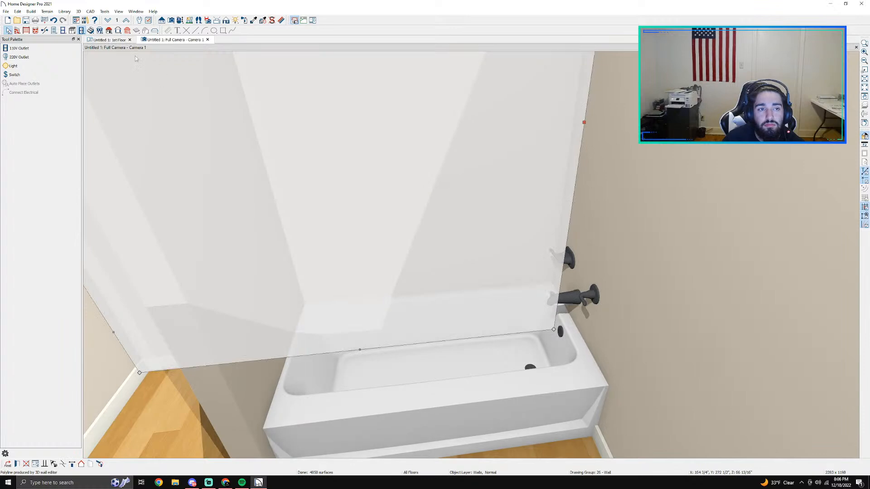
left_click(112, 40)
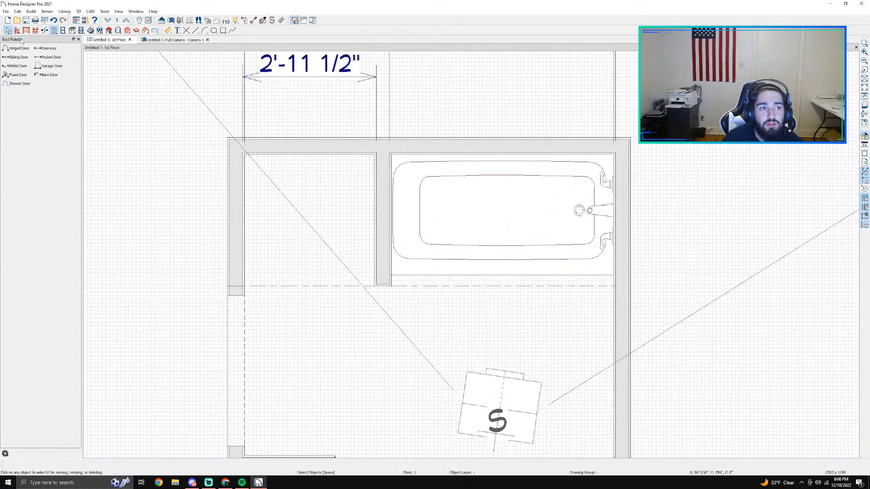
left_click(44, 31)
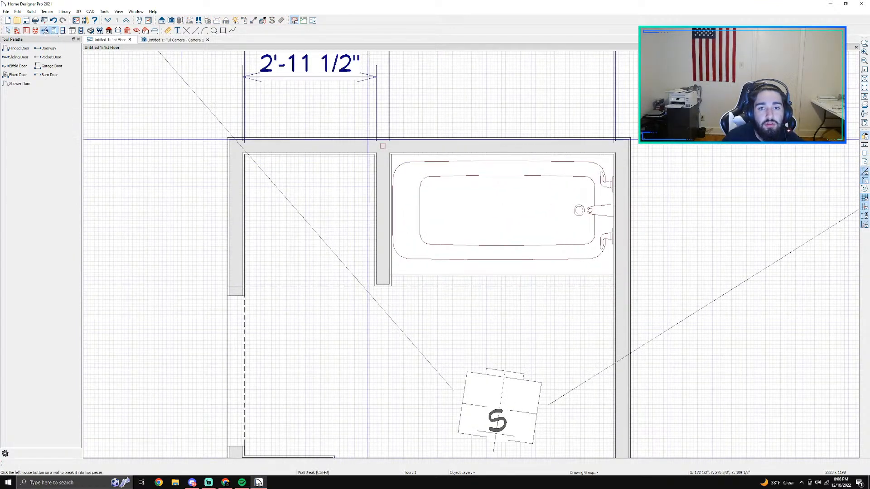
Step: In the 3D camera view, examine the specification and available edit commands of the wall segment behind the tub
left_click(174, 40)
double_click(404, 136)
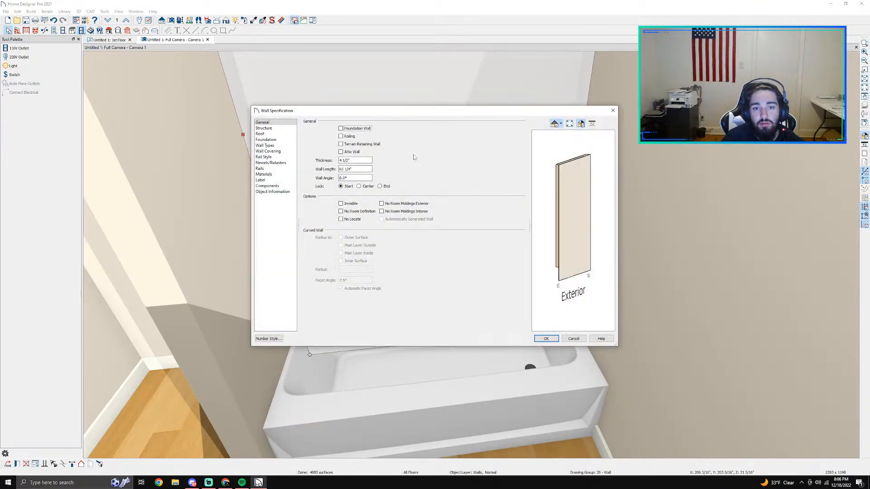
left_click(574, 339)
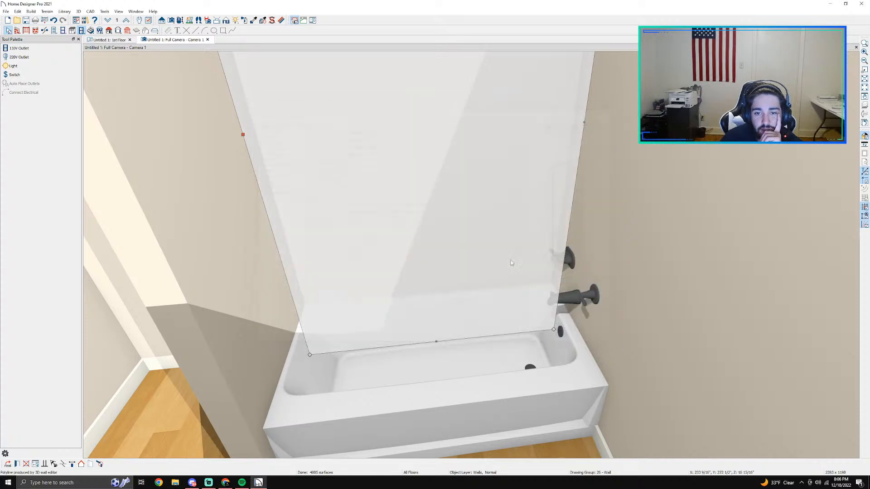
right_click(436, 200)
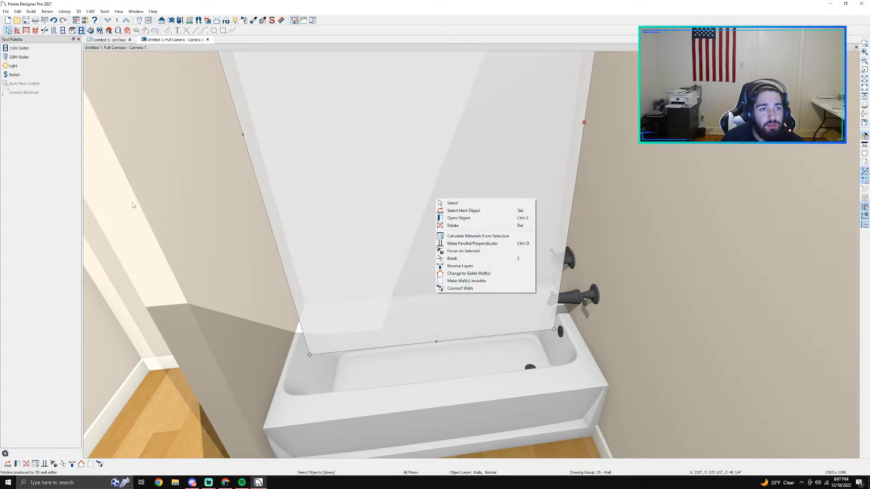
Step: Inspect the stub wall at the end of the tub in the 3D camera view
left_click(169, 148)
scroll(169, 148, "down", 2)
scroll(228, 189, "up", 2)
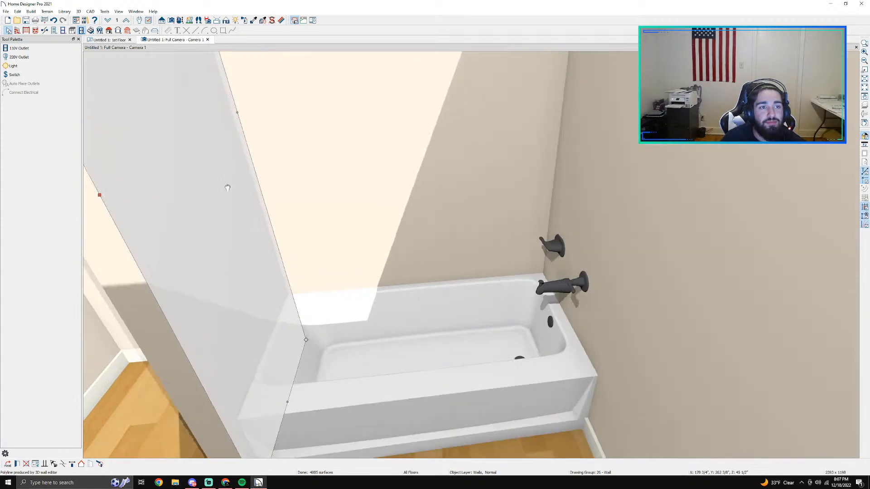
scroll(227, 187, "down", 2)
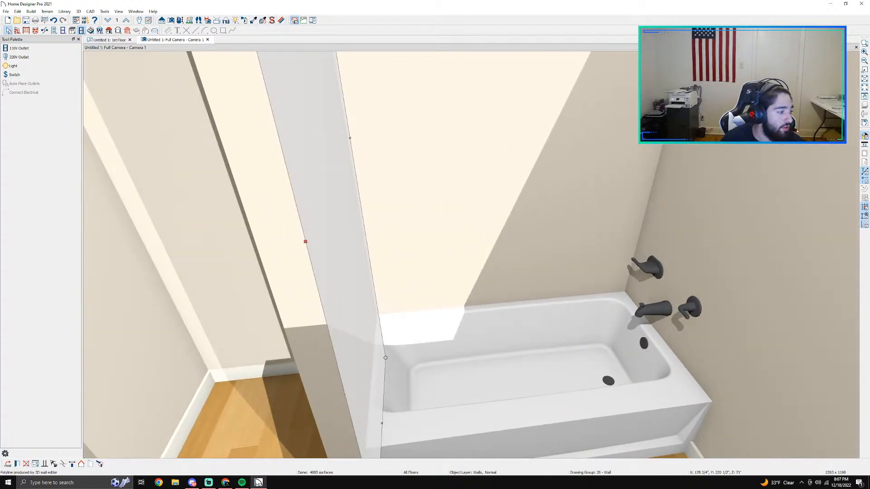
Step: Switch to Chrome and search the web for "home designer pro wall coverings"
key("alt+Tab")
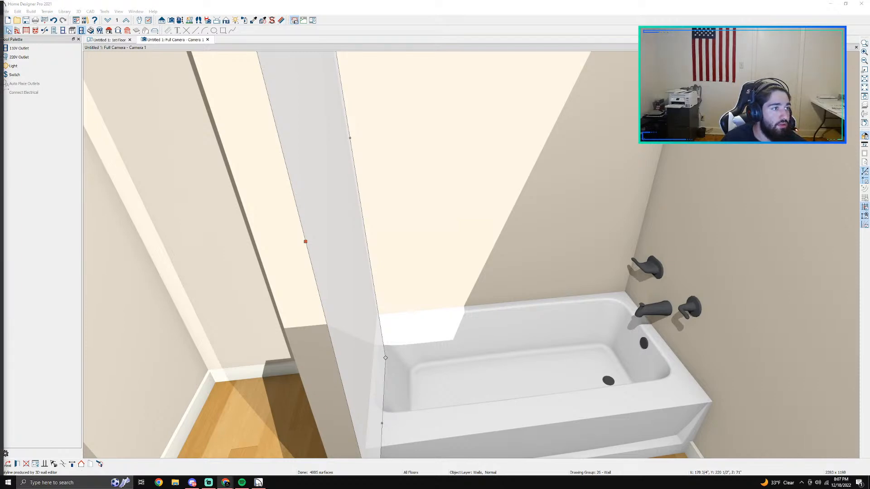
type("home designer ")
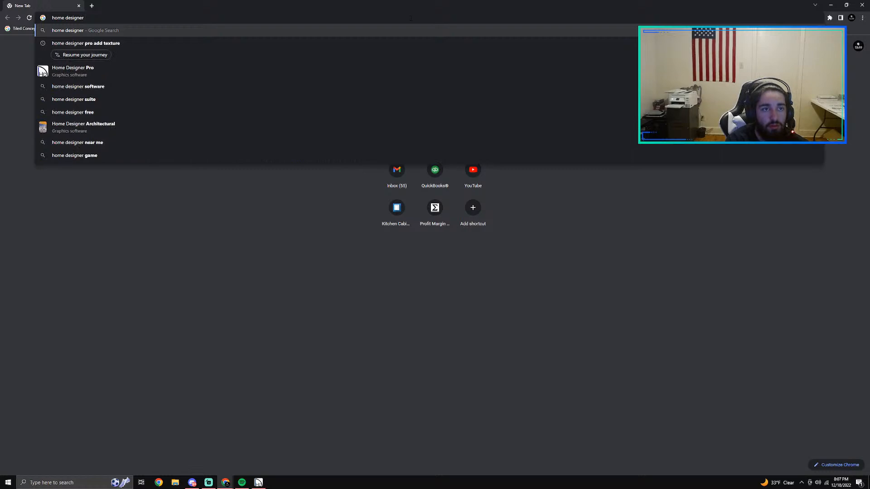
type("pro wall cov")
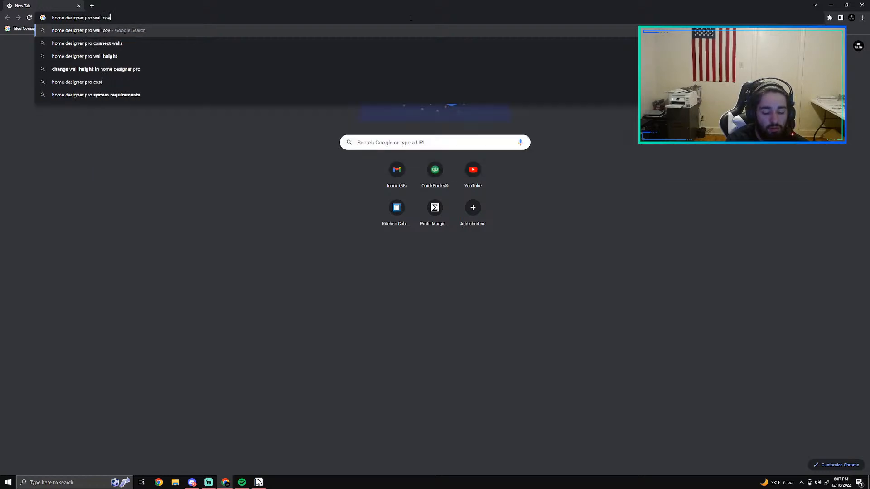
type("erings")
key("Return")
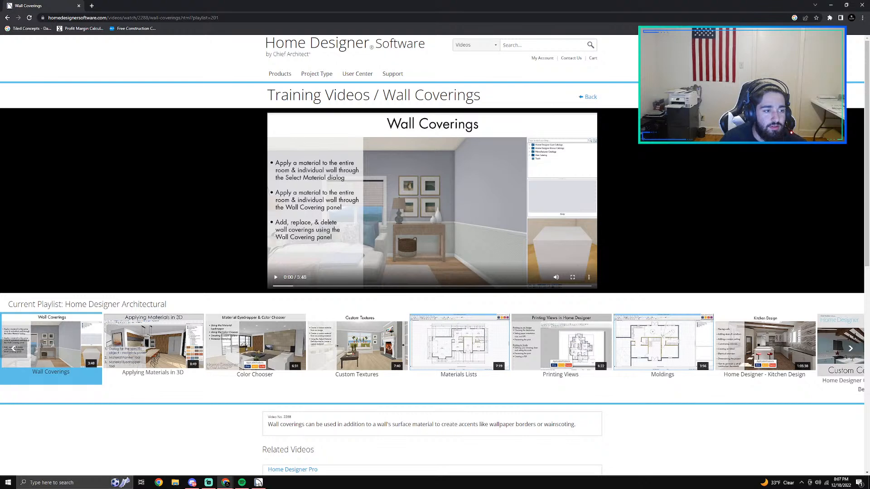
Step: Skim the Wall Coverings training video in full screen up to the part on adding coverings, then pause it and leave full screen
left_click(276, 276)
left_click(316, 287)
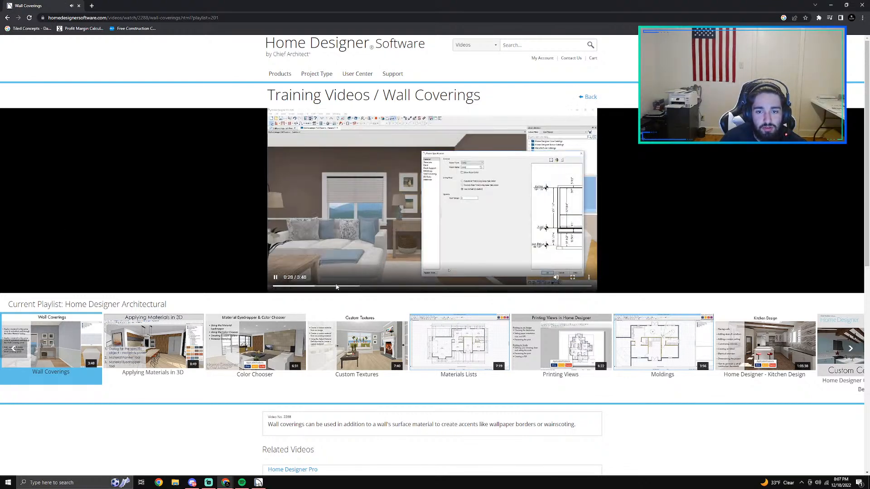
left_click(572, 277)
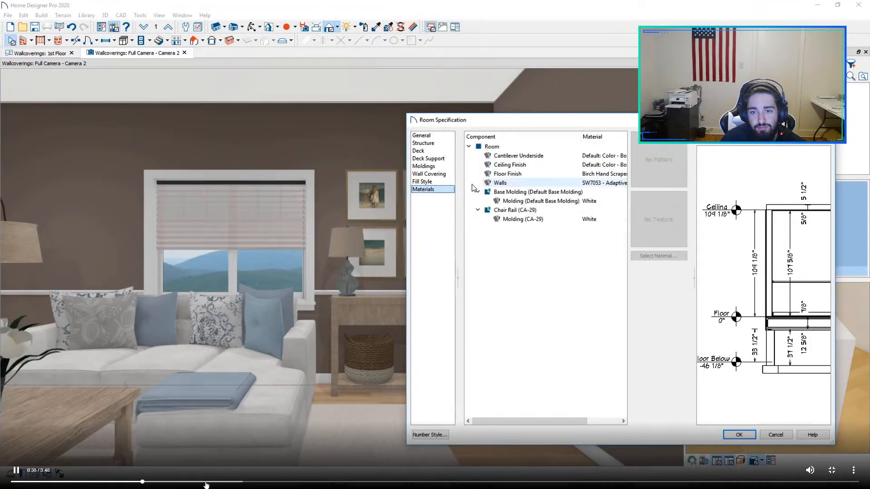
left_click(206, 483)
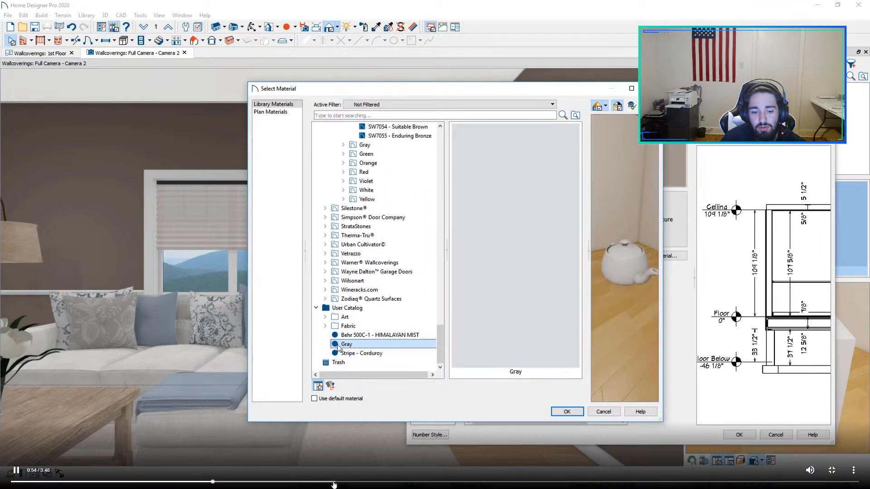
left_click(338, 481)
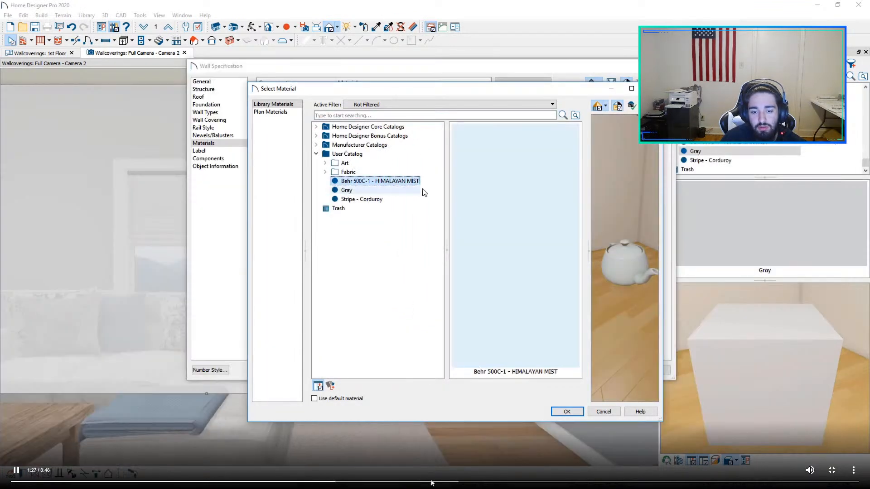
left_click(476, 483)
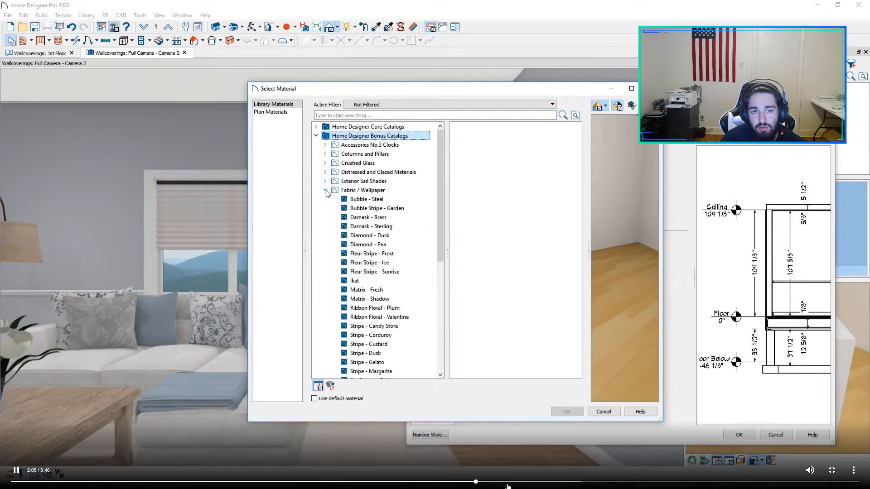
left_click(511, 482)
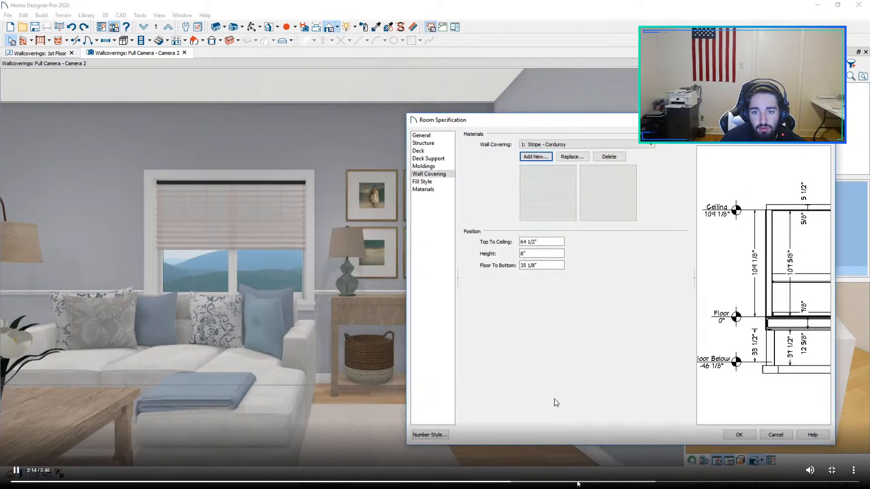
left_click(513, 288)
key("Escape")
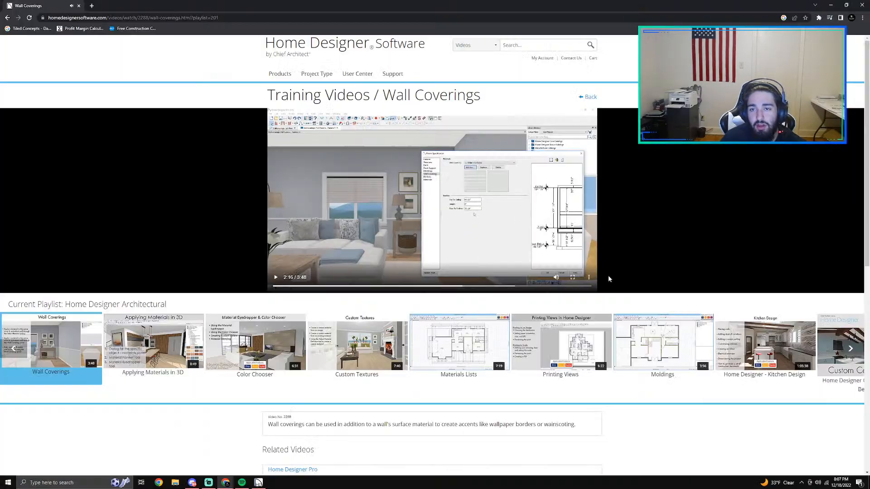
Step: Return to Home Designer Pro and start adding a new wall covering to the wall segment behind the tub
key("alt+Tab")
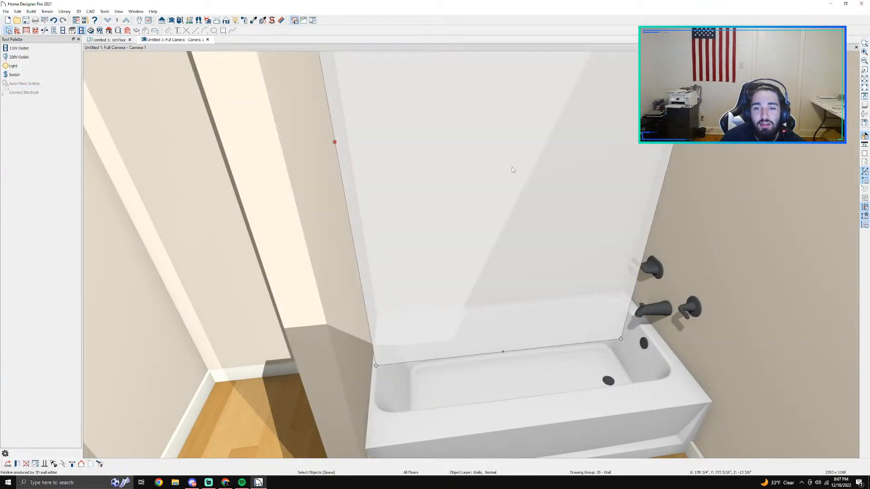
double_click(512, 170)
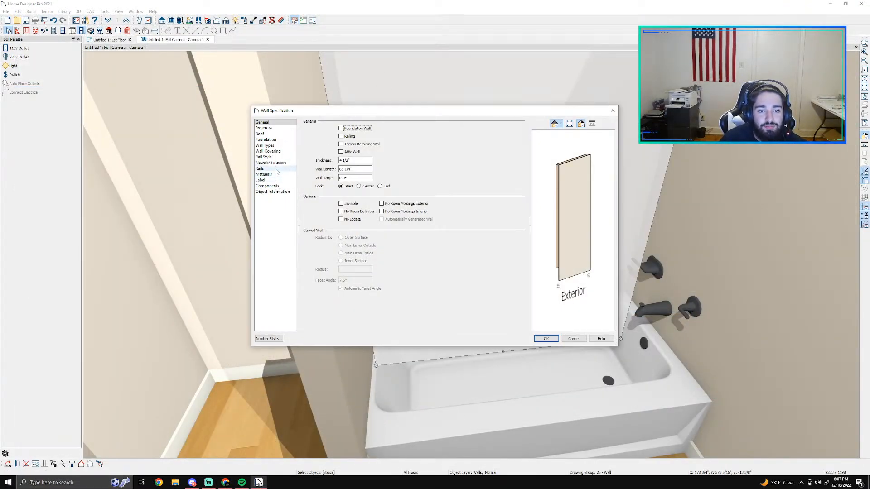
left_click(273, 151)
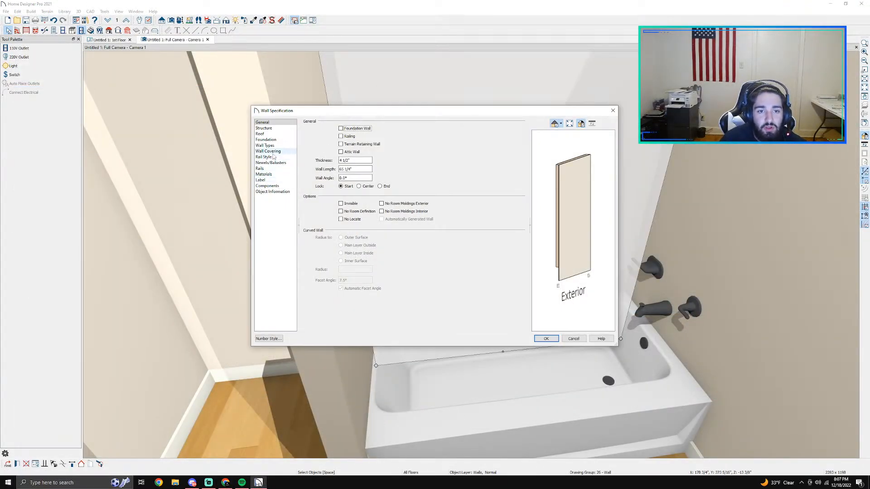
left_click(574, 339)
double_click(526, 198)
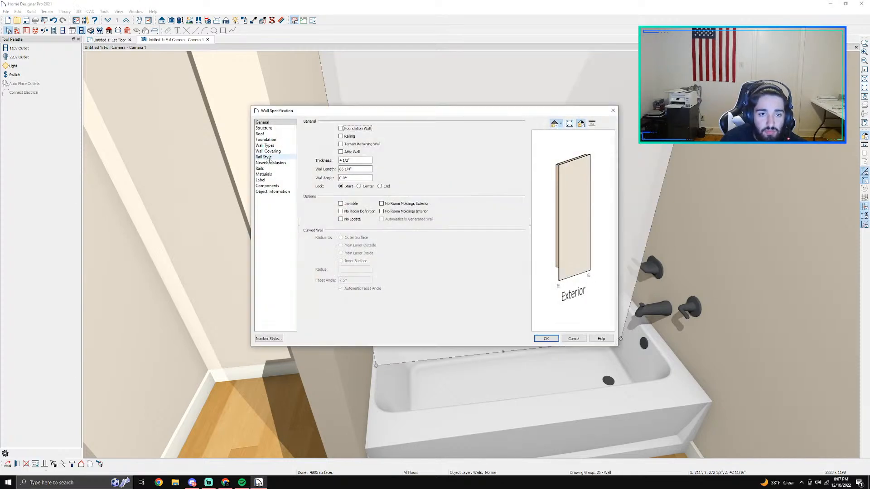
left_click(273, 151)
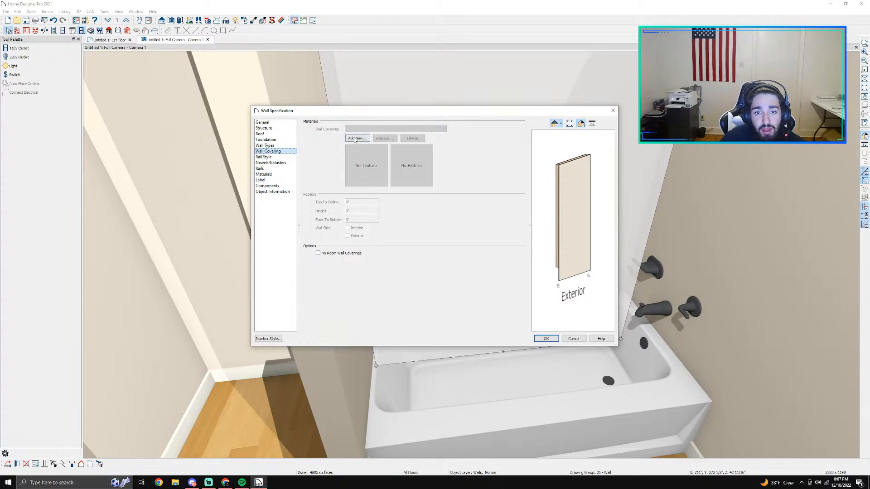
left_click(356, 138)
Step: Browse the Materials Tile bonus catalog and preview the Dust material from Stripe Textured Tile
left_click(51, 41)
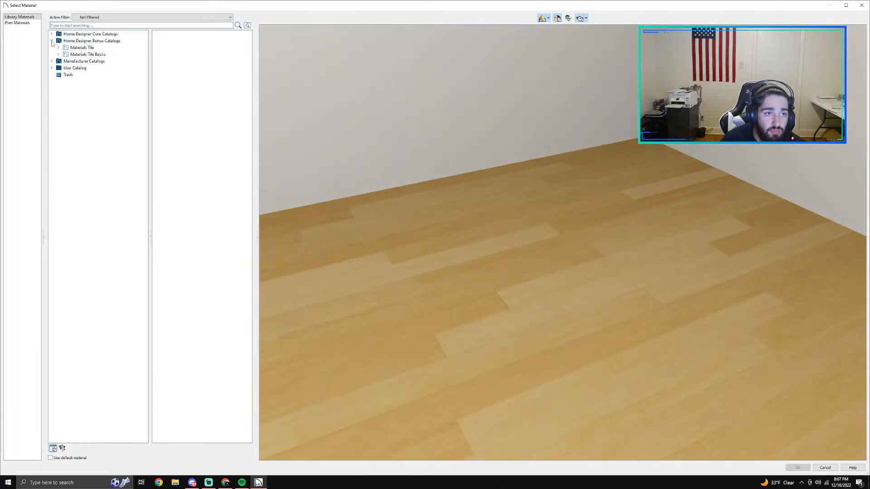
left_click(65, 48)
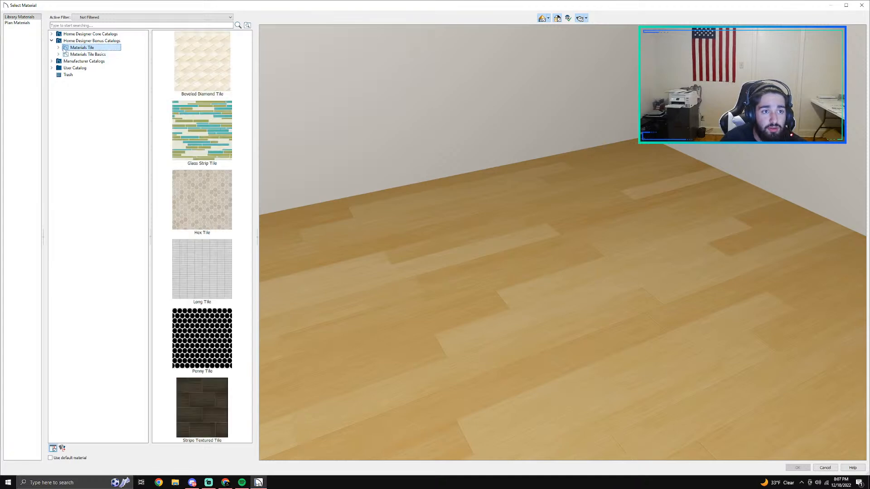
left_click(58, 48)
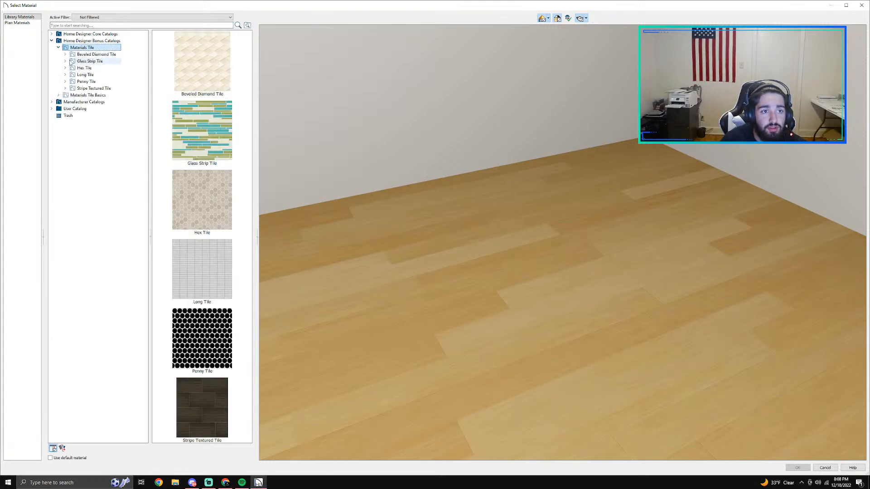
left_click(80, 75)
left_click(84, 68)
left_click(88, 88)
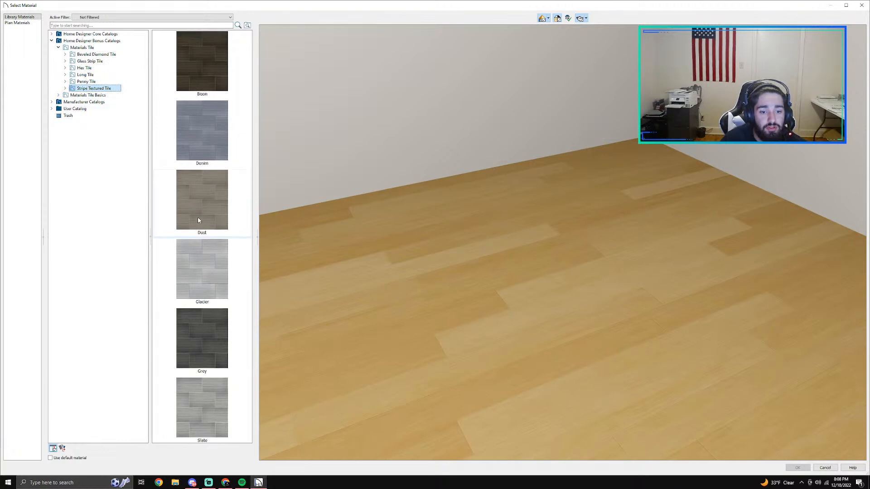
left_click(65, 88)
left_click(90, 101)
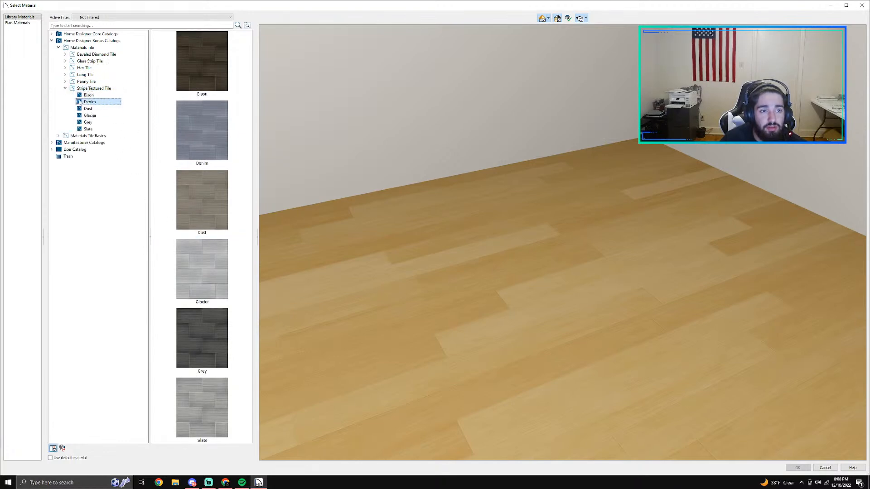
left_click(89, 107)
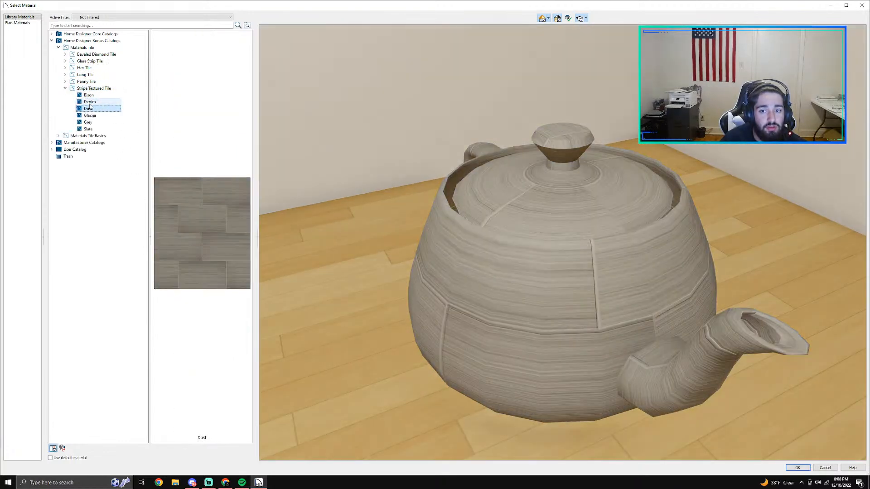
Step: Preview the Avocado Sea, Blue Khaki, Blue and Blue Brown glass strip tiles, then collapse the tile folders
left_click(65, 60)
left_click(95, 68)
left_click(95, 89)
left_click(87, 74)
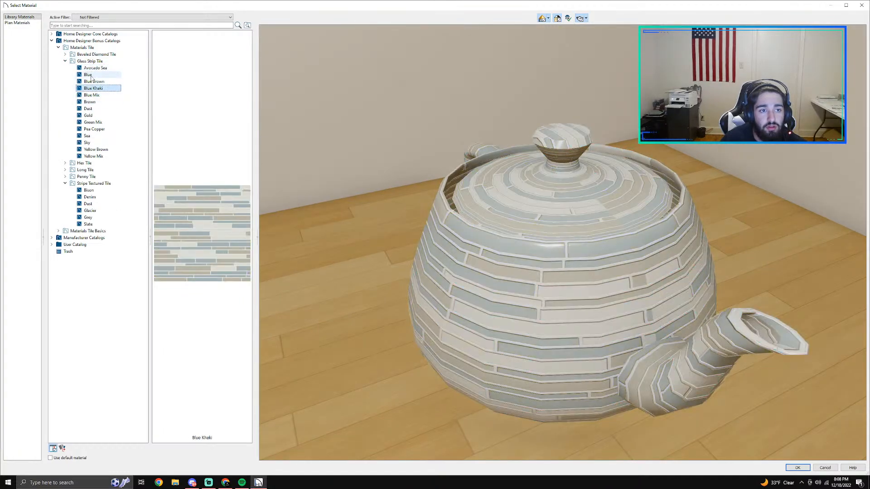
left_click(101, 81)
left_click_drag(519, 248, 504, 285)
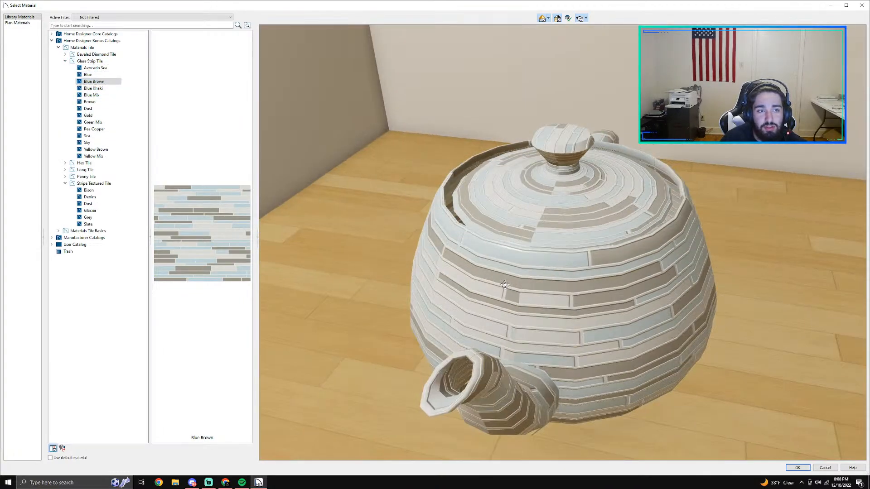
left_click(65, 61)
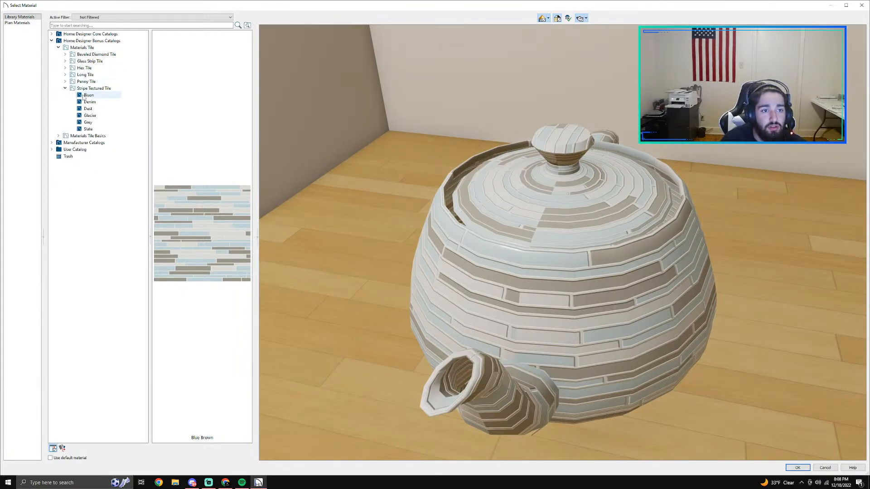
left_click(65, 88)
Step: Expand the manufacturer catalogs and look into the Delta, Emser Tile and DalTile collections
left_click(51, 102)
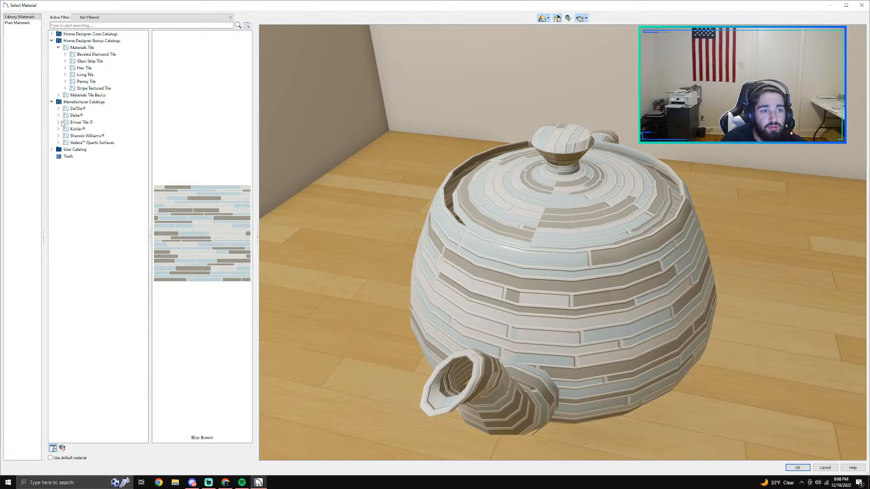
left_click(73, 116)
left_click(71, 123)
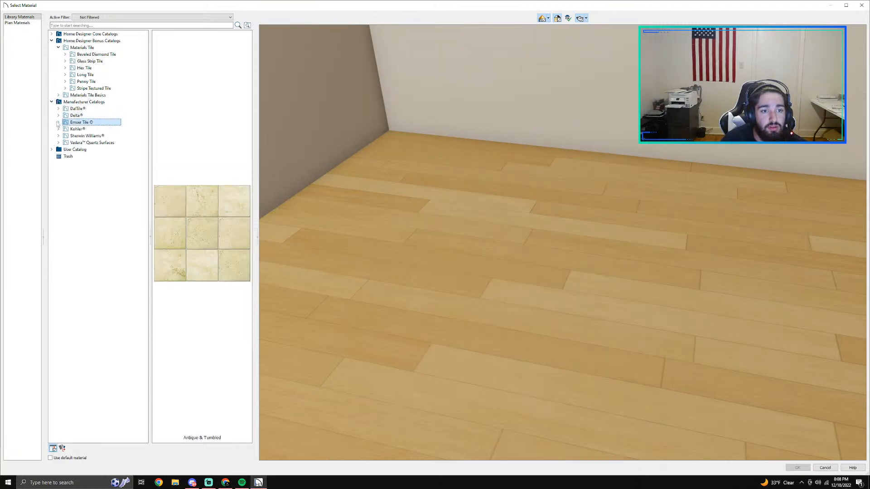
left_click(58, 122)
left_click(58, 109)
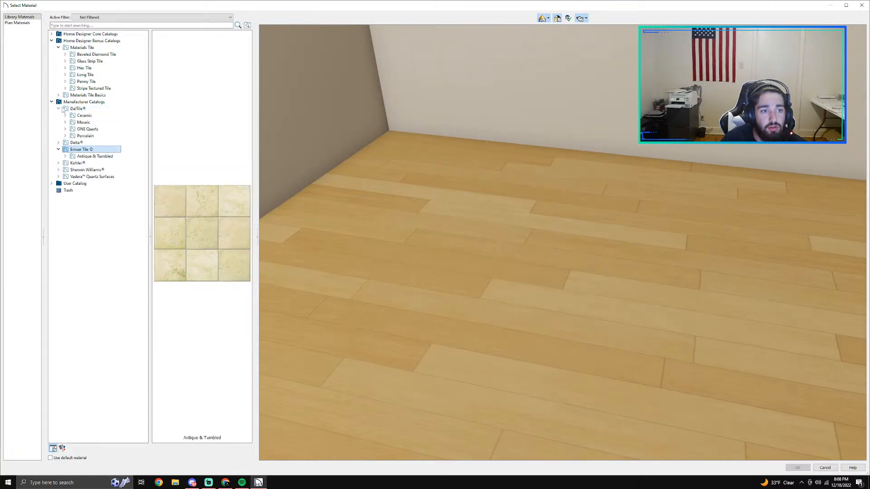
Step: Browse DalTile's Porcelain materials, looking into the Liners, Linden Point, Levaro, Kimona Silk and Invoke collections
left_click(79, 136)
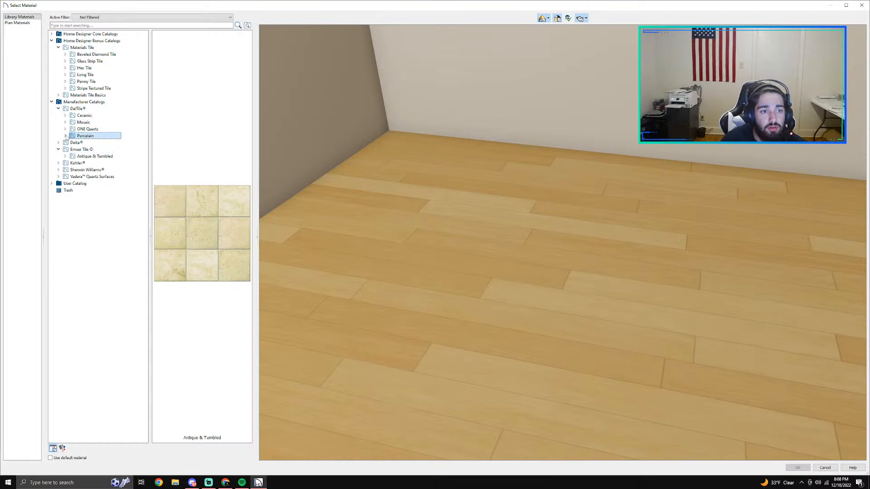
left_click(66, 136)
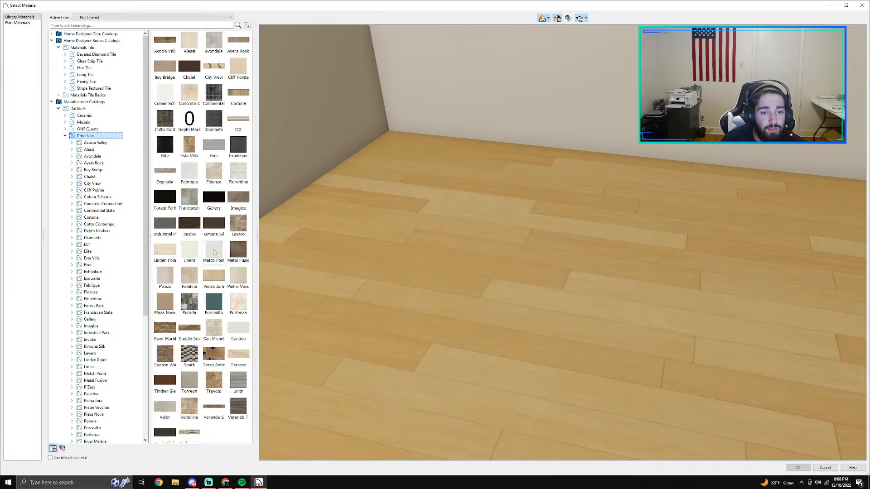
scroll(133, 283, "down", 9)
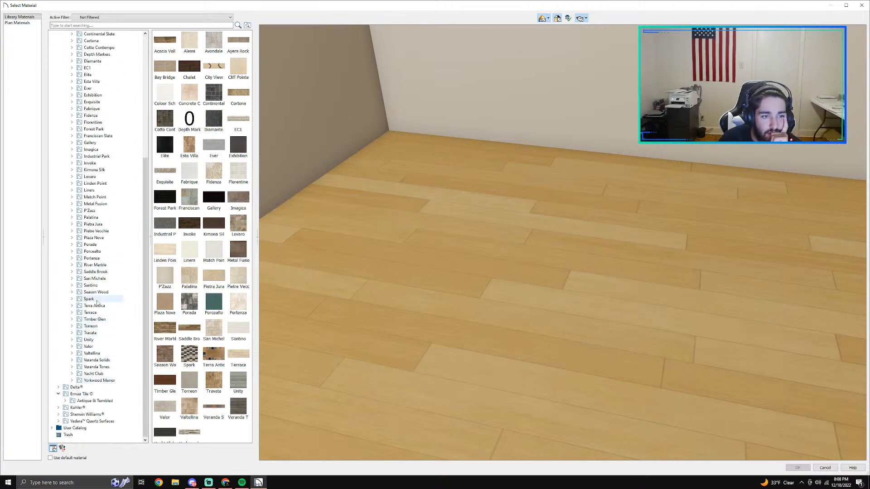
left_click(96, 190)
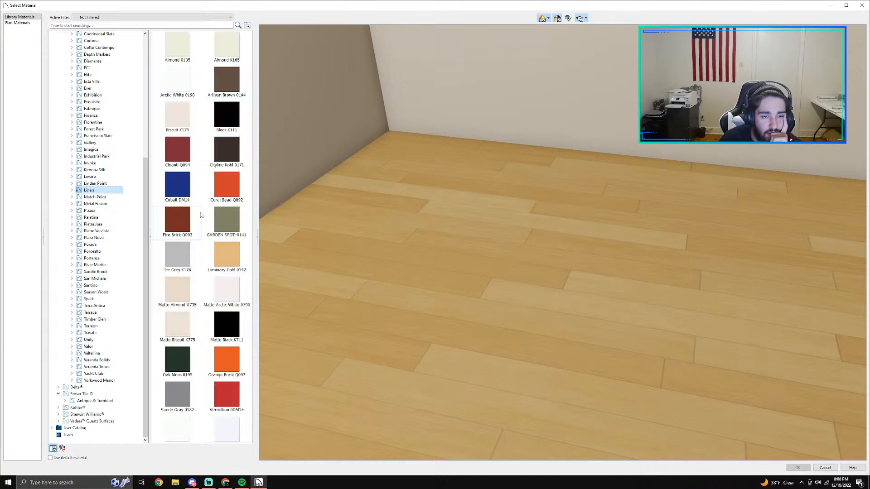
left_click(97, 184)
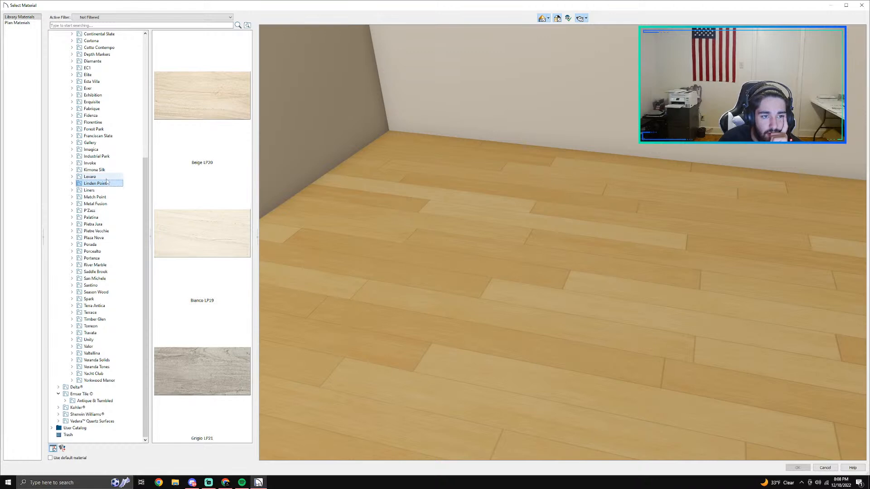
left_click(105, 177)
left_click(92, 169)
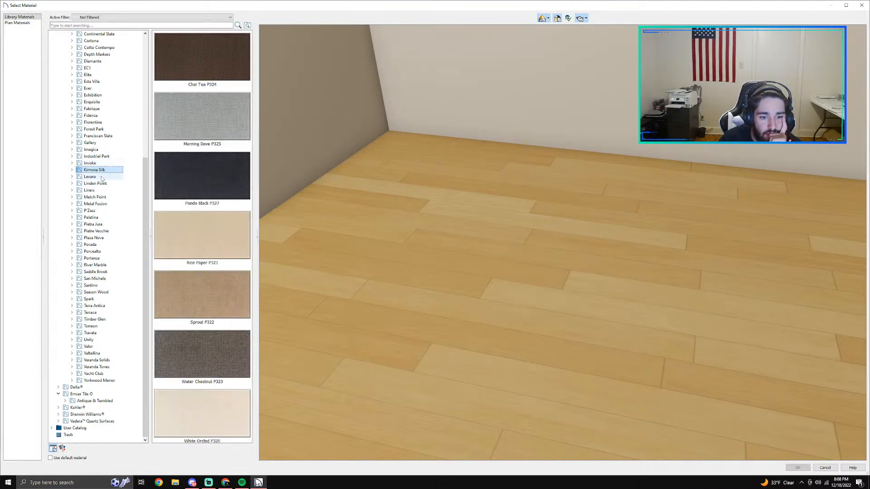
left_click(102, 163)
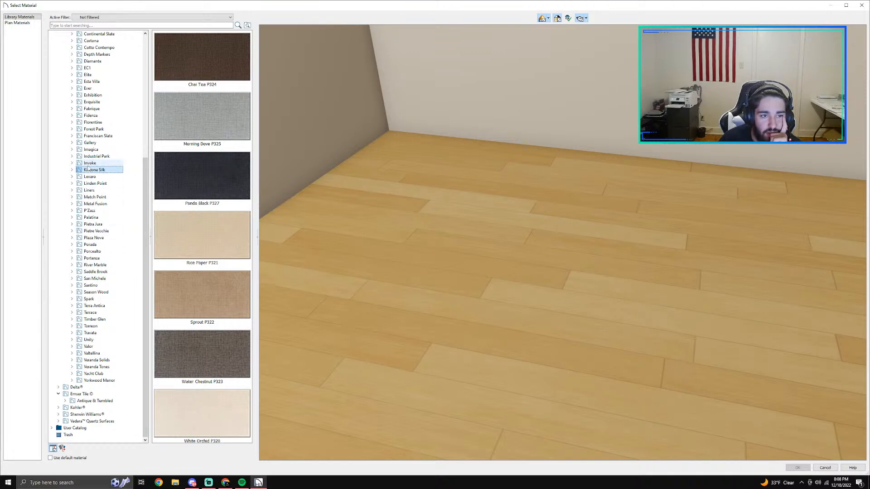
Step: Look through the Industrial Park, Imagica, Gallery, Franciscan Slate and Forest Park porcelain collections
left_click(104, 156)
left_click(90, 143)
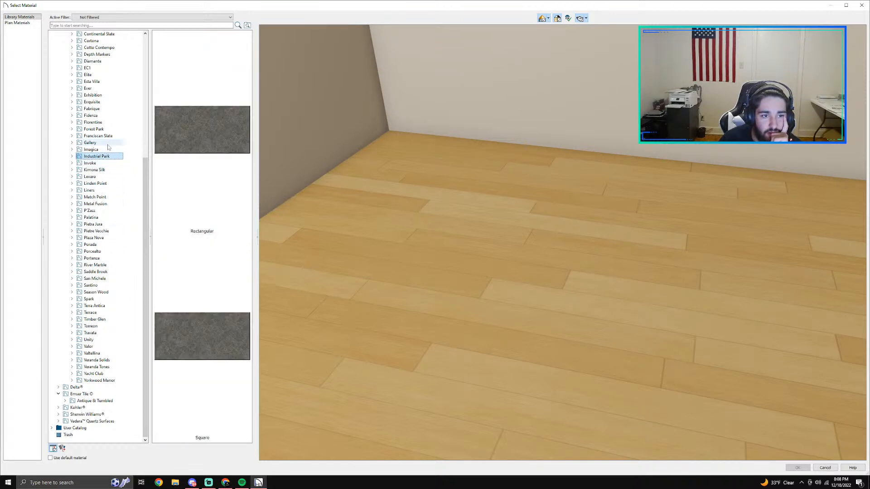
left_click(92, 150)
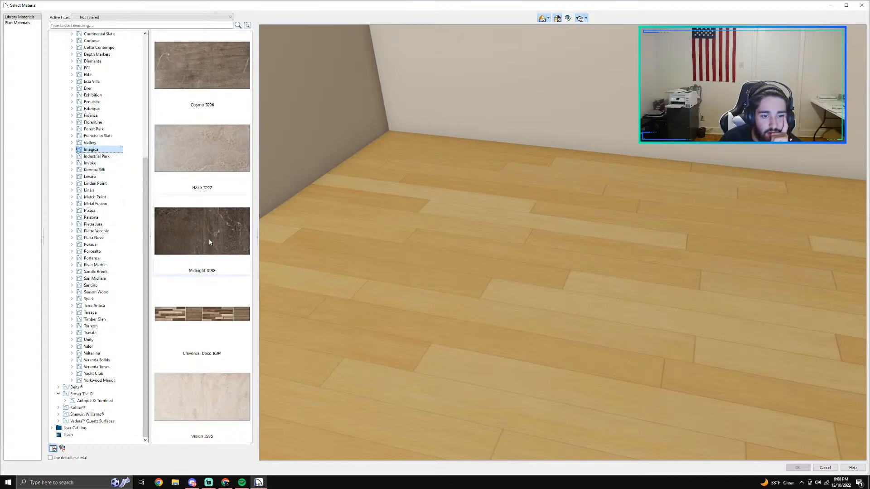
left_click(92, 143)
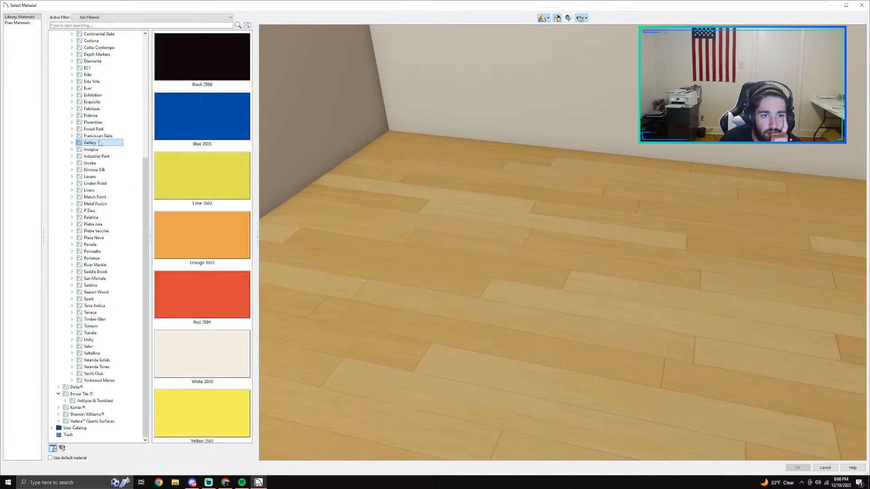
left_click(95, 136)
left_click(93, 130)
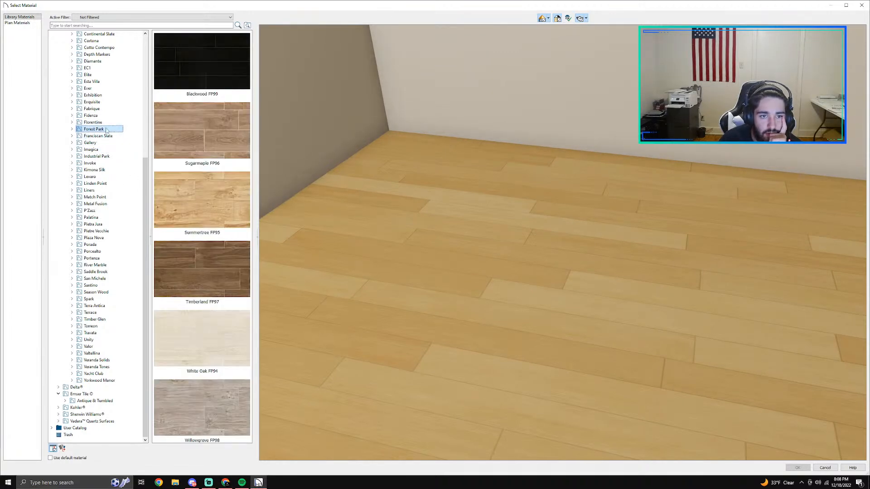
Step: Choose Carrara Wall Tile FL06 from the Florentine collection as the new wall covering, after previewing Nociolla 2 x 4 Mosaic
left_click(104, 123)
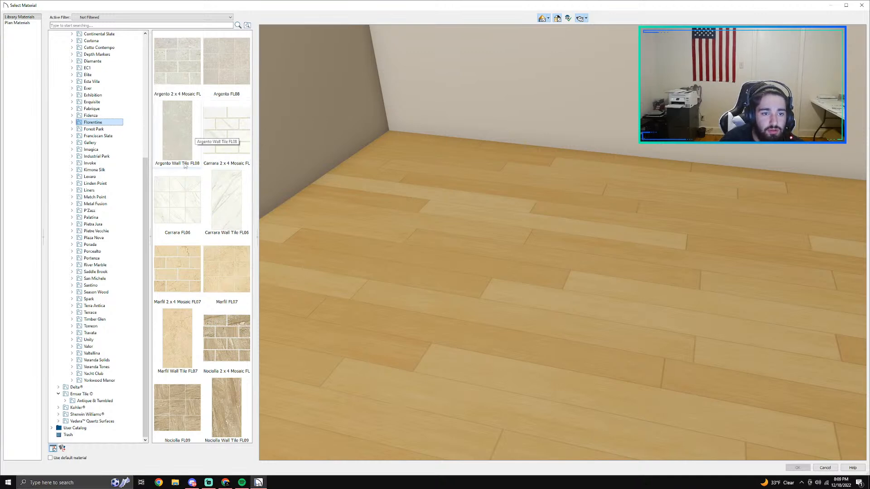
scroll(179, 172, "down", 1)
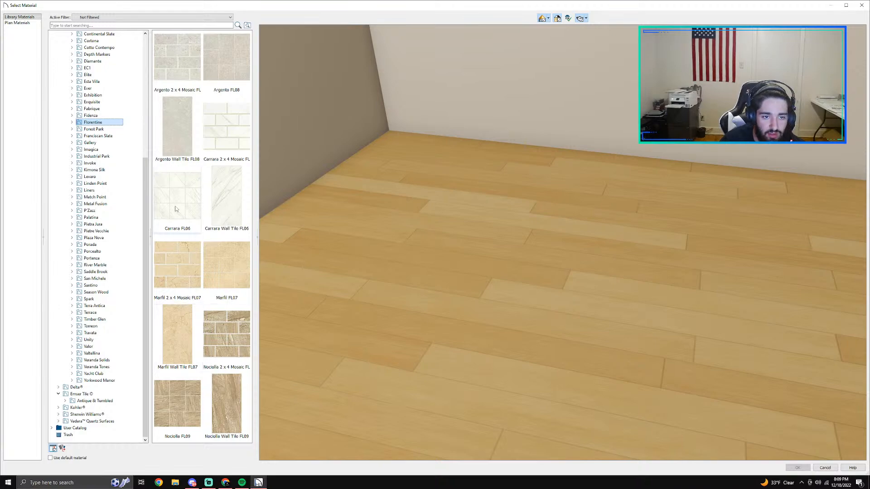
left_click(226, 334)
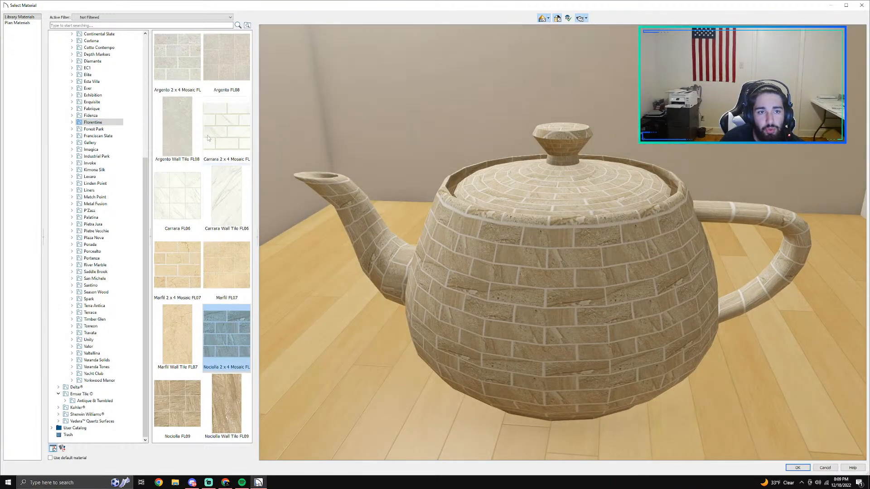
scroll(208, 141, "up", 1)
left_click(225, 201)
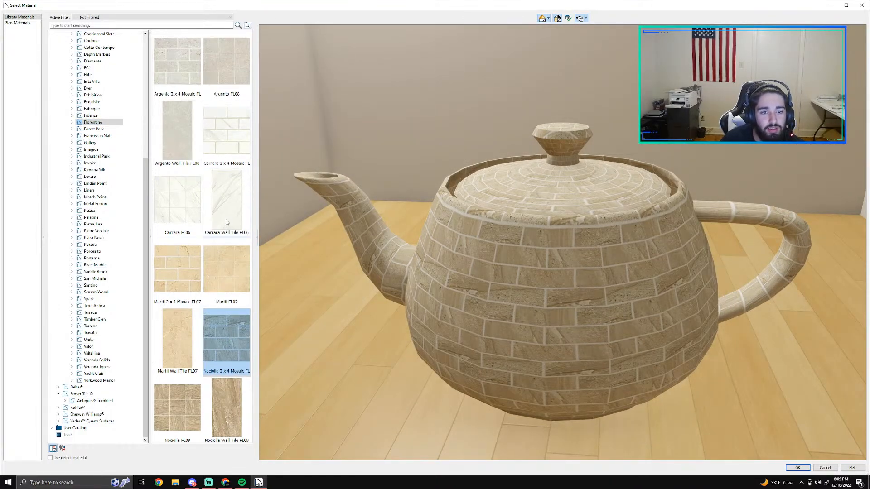
left_click(797, 467)
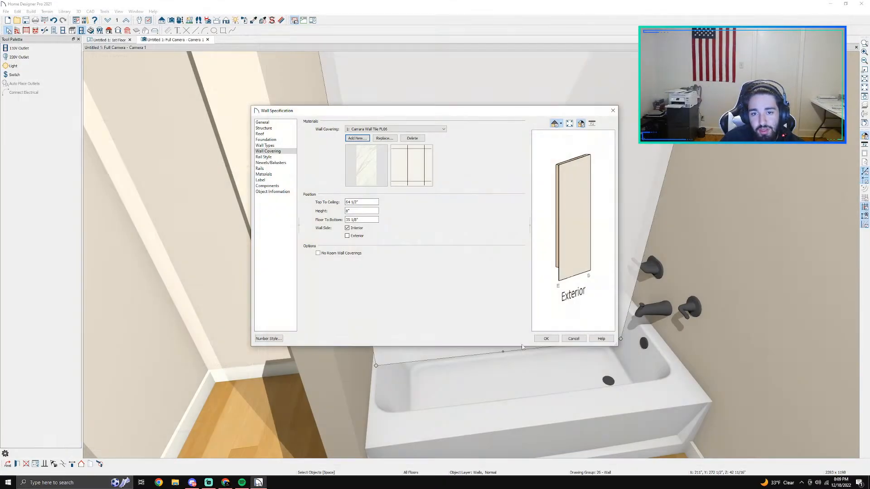
left_click(415, 173)
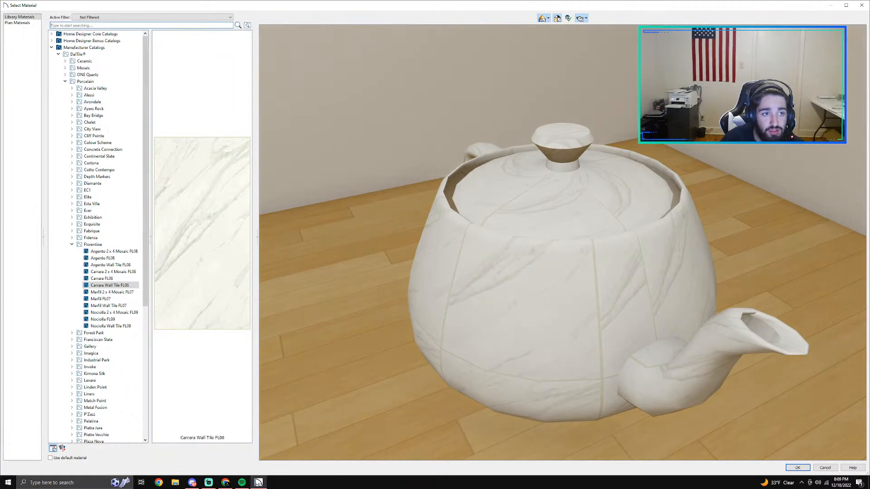
left_click(831, 468)
left_click(419, 160)
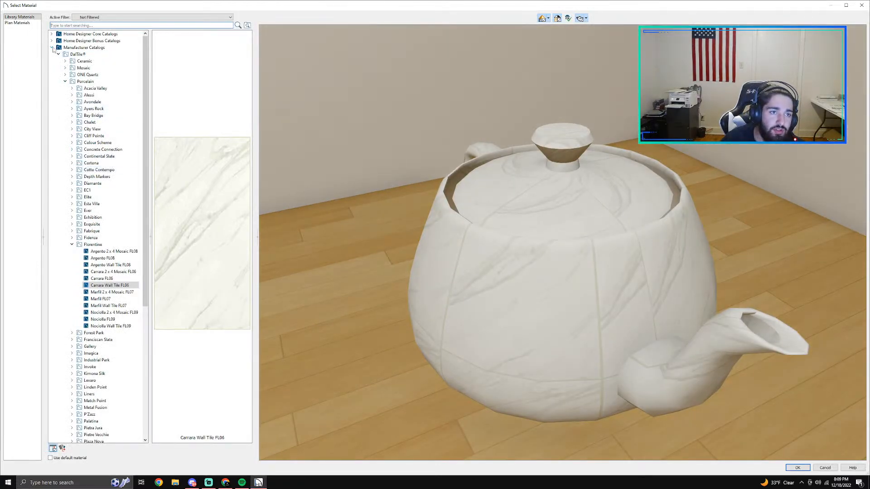
left_click(52, 48)
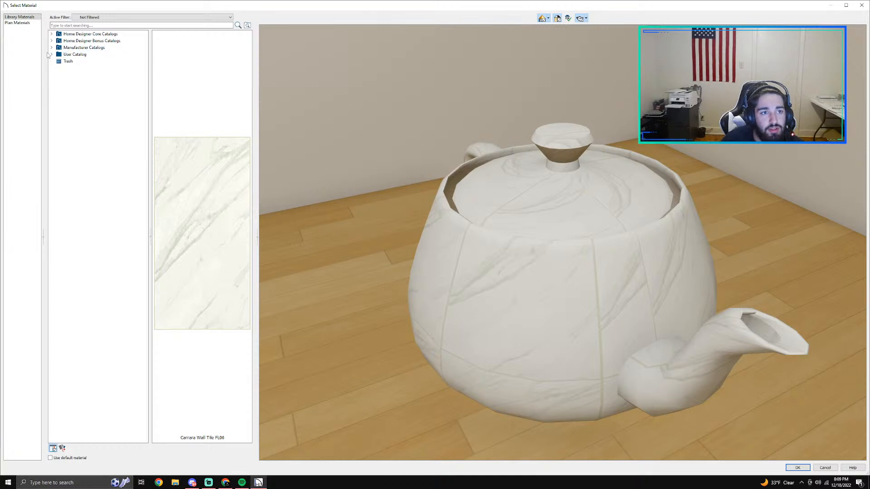
left_click(52, 34)
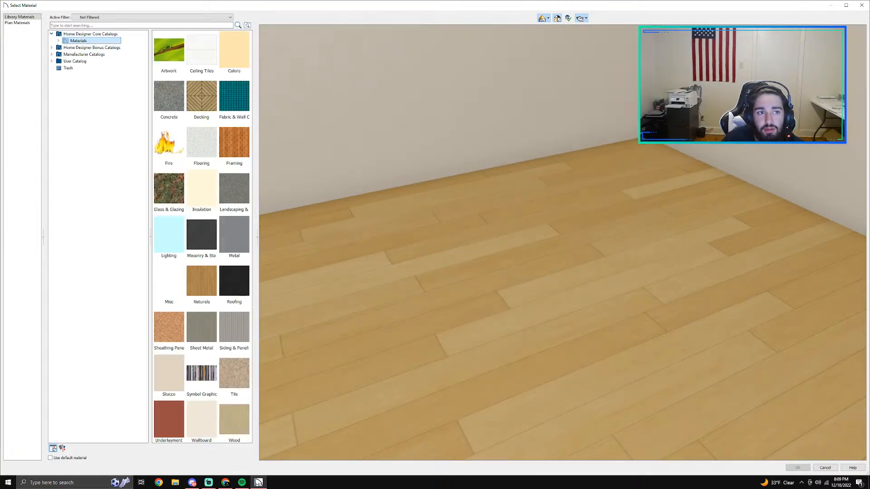
left_click(823, 468)
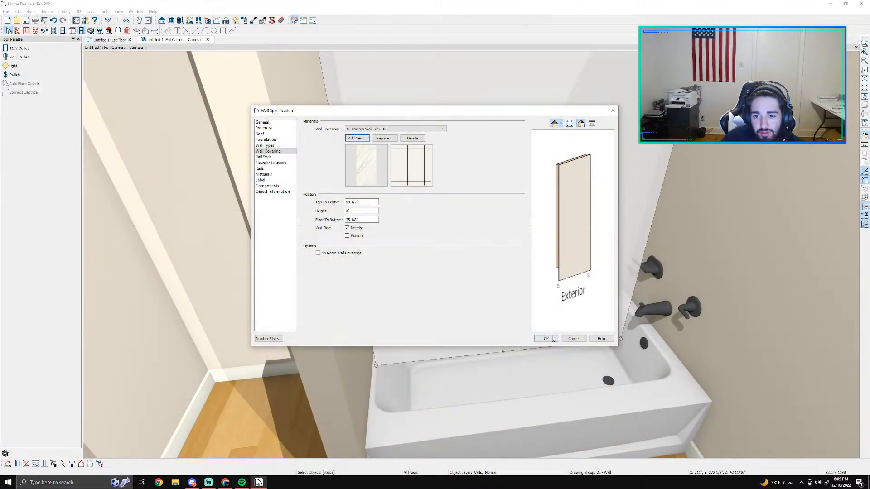
Step: Set the Carrara wall covering's top-to-ceiling distance to 8' and apply it to the wall behind the tub
left_click(357, 203)
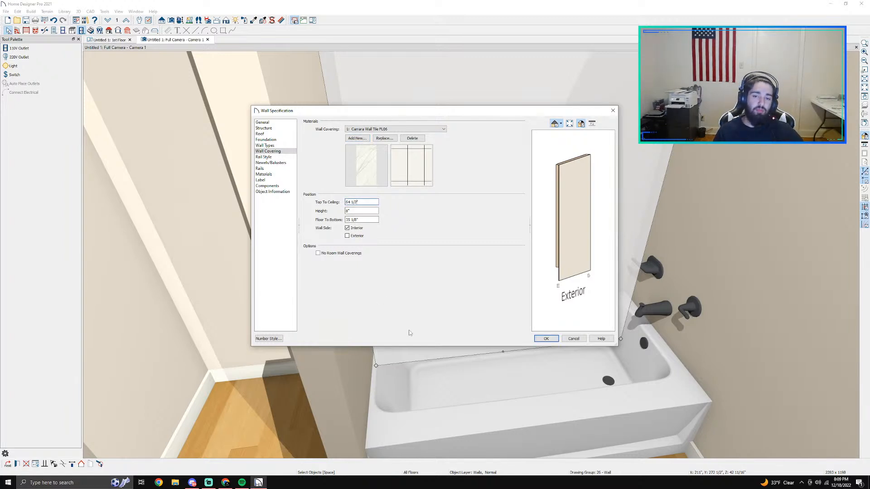
double_click(361, 220)
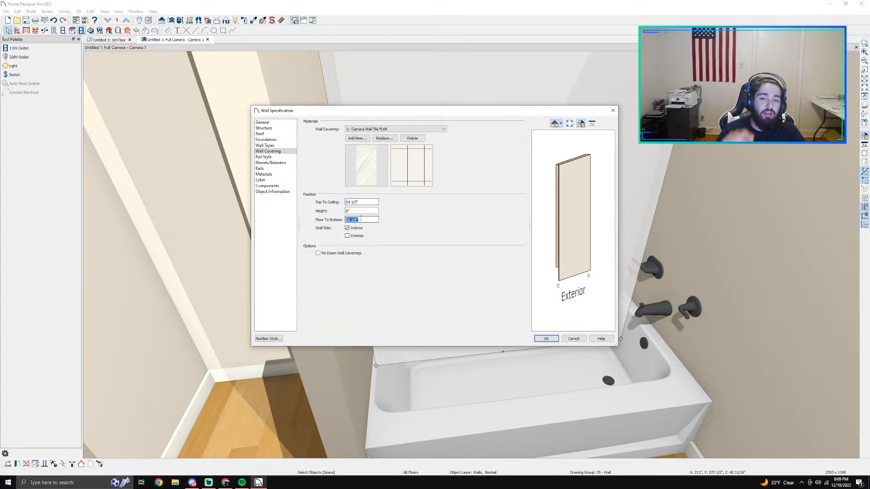
left_click(365, 201)
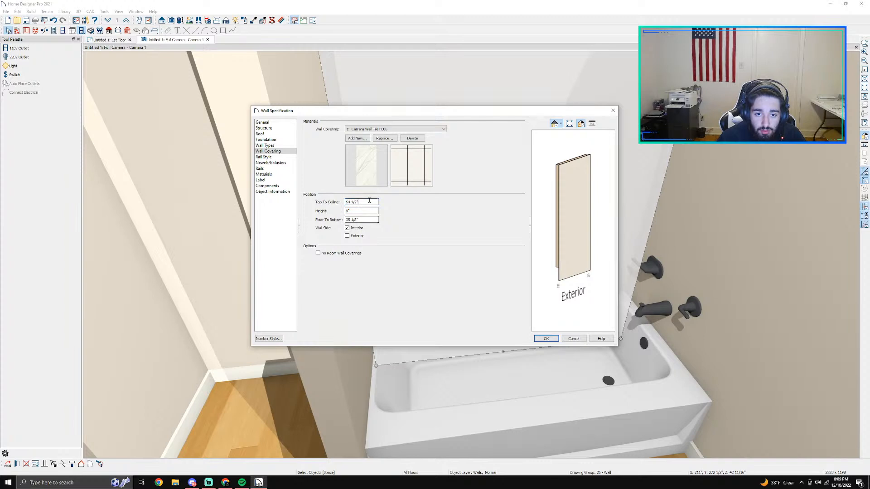
triple_click(369, 201)
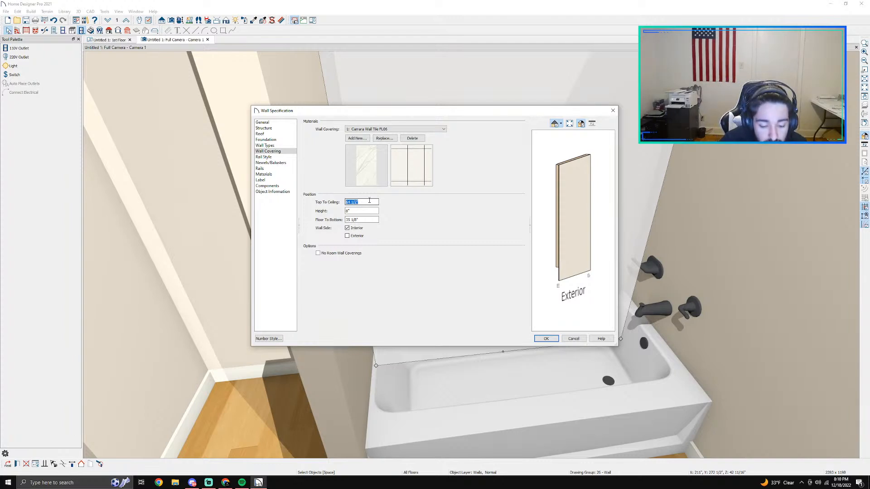
type("8")
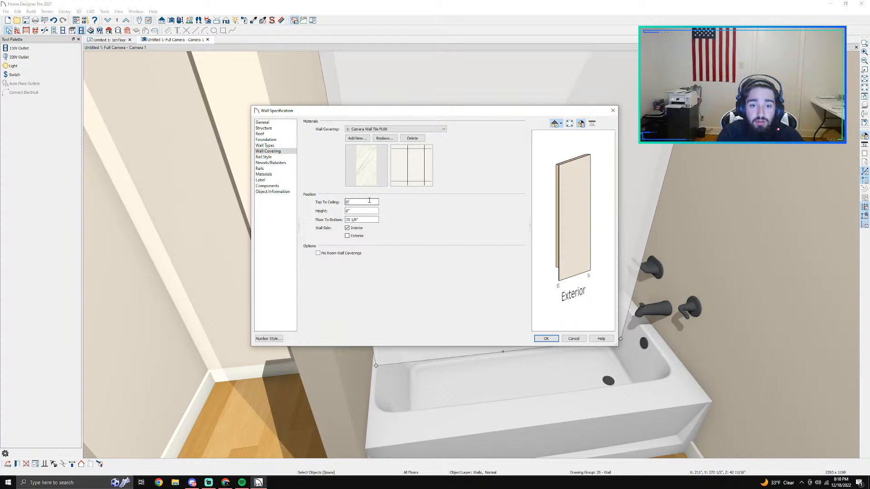
key("Return")
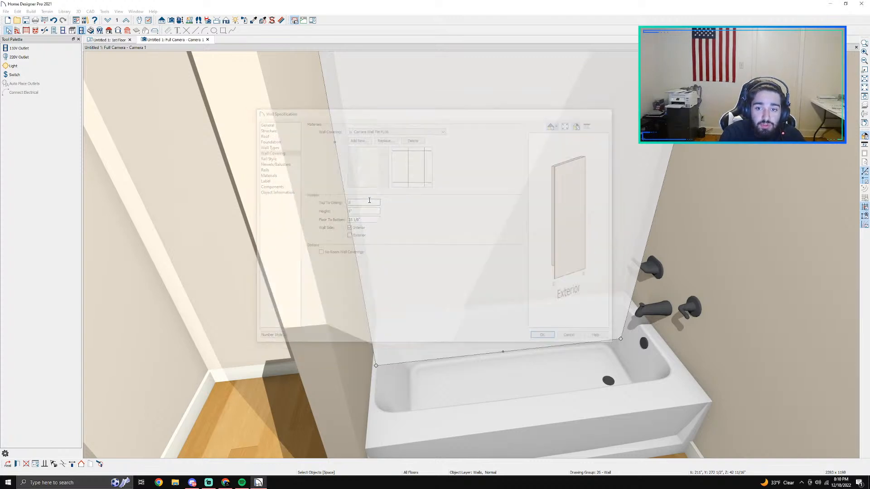
key("Delete")
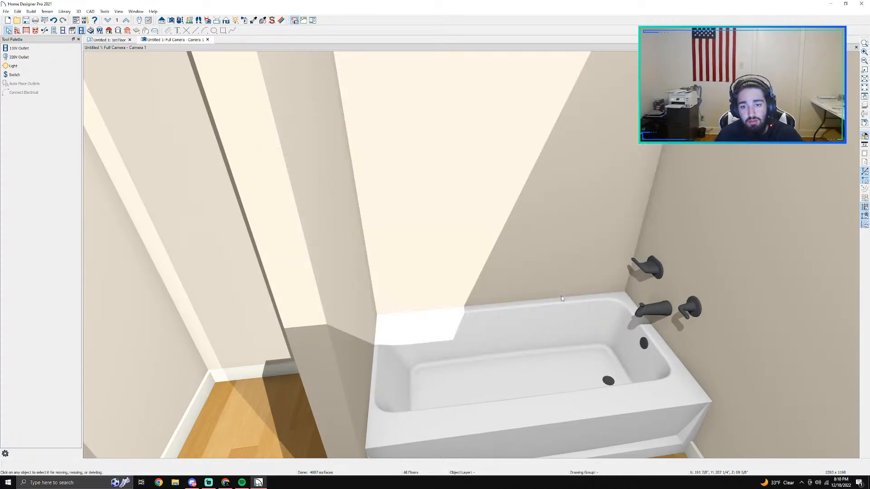
Step: Reopen the specification of the wall behind the tub and set its wall covering's top-to-ceiling distance to 0"
left_click(180, 20)
left_click_drag(218, 151, 545, 167)
key("space")
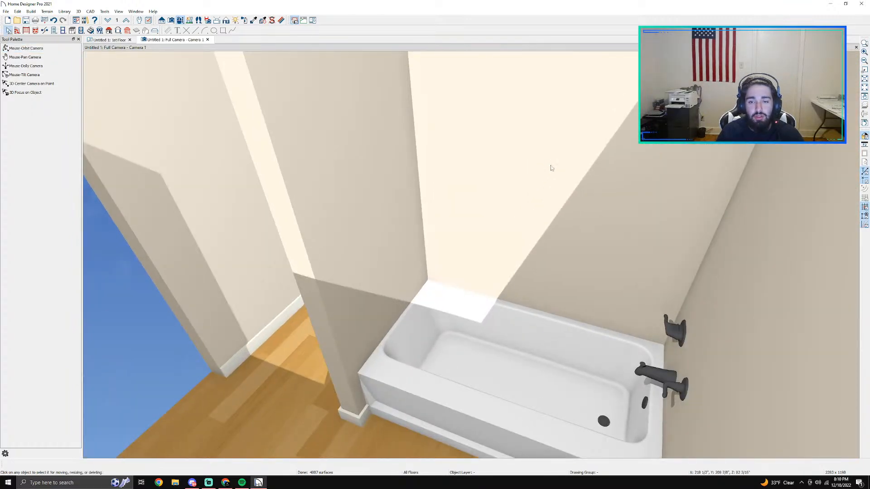
double_click(551, 166)
left_click(267, 151)
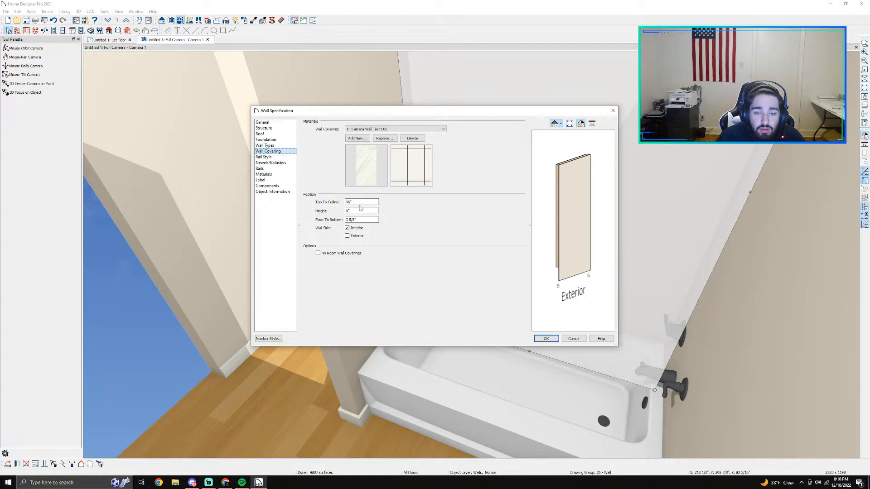
left_click(358, 203)
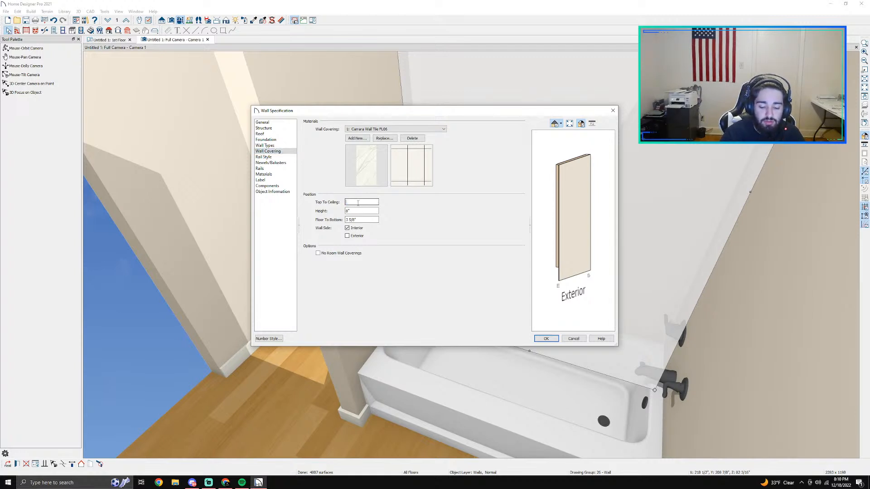
key("Return")
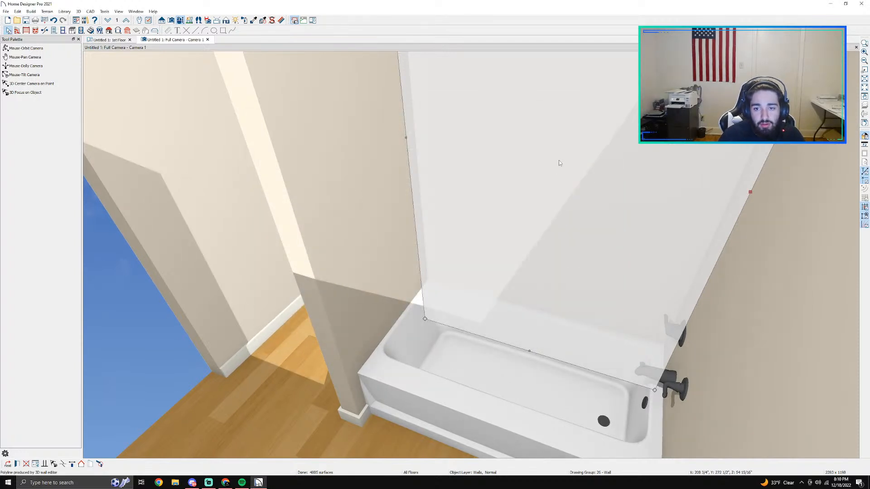
Step: Set the height of the Carrara wall covering on the wall behind the tub to 96"
double_click(496, 195)
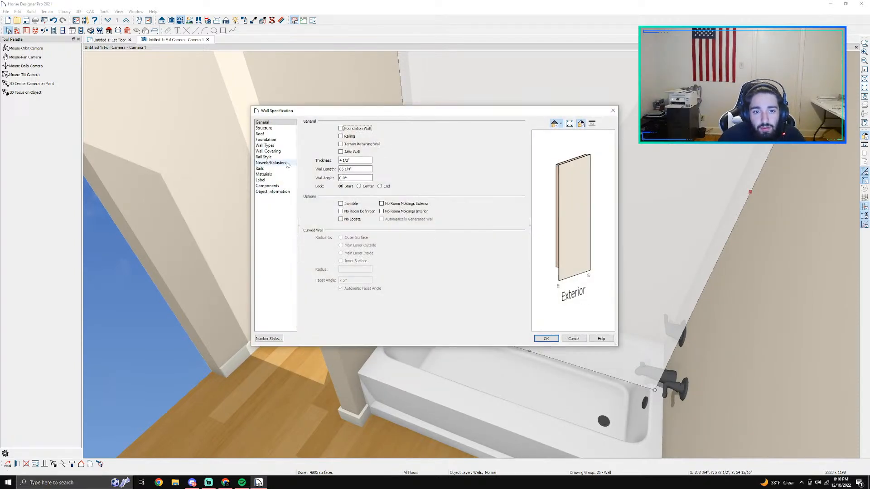
left_click(272, 157)
left_click(272, 151)
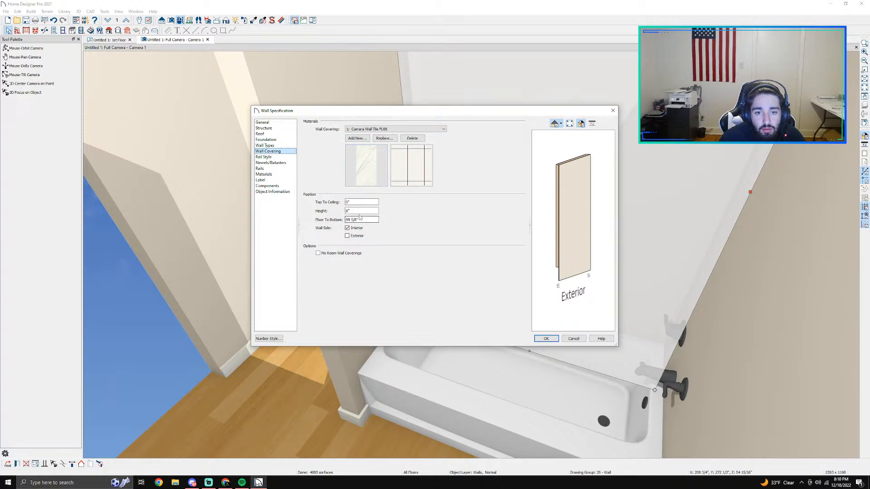
left_click(358, 212)
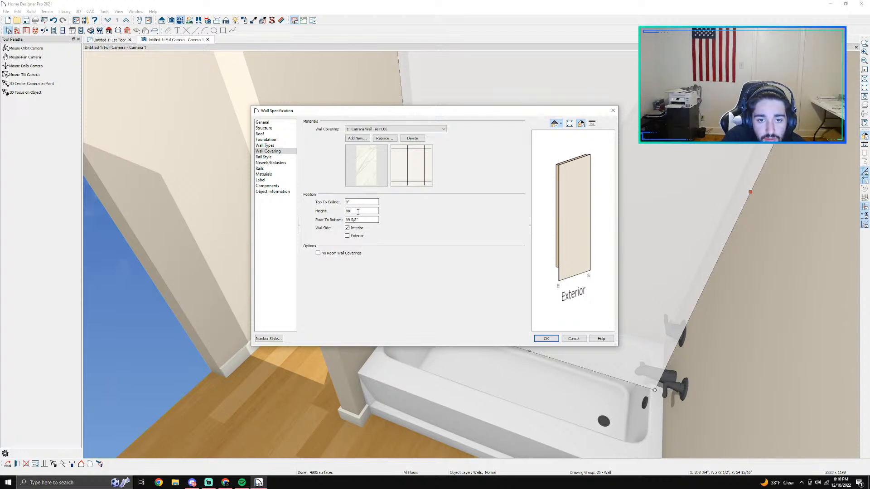
key("BackSpace")
key("BackSpace")
key("Return")
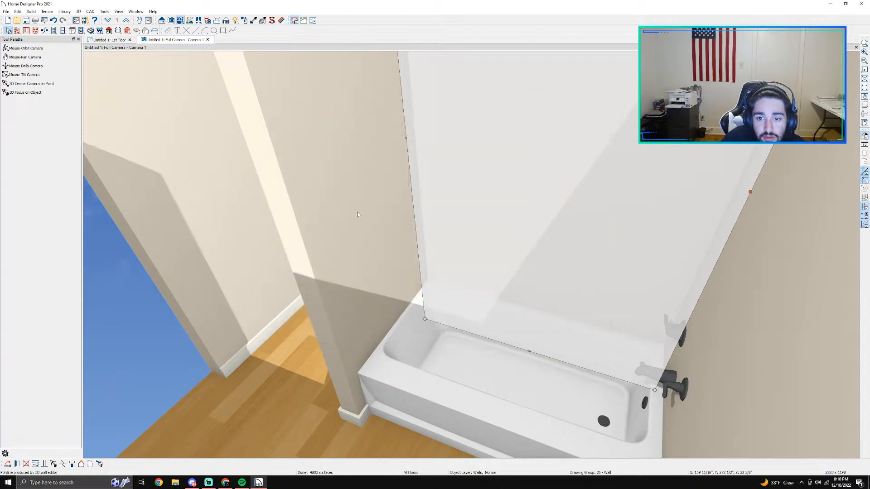
Step: Set the wall covering's floor-to-bottom distance to 0" and check the tiled wall from inside the room
double_click(501, 200)
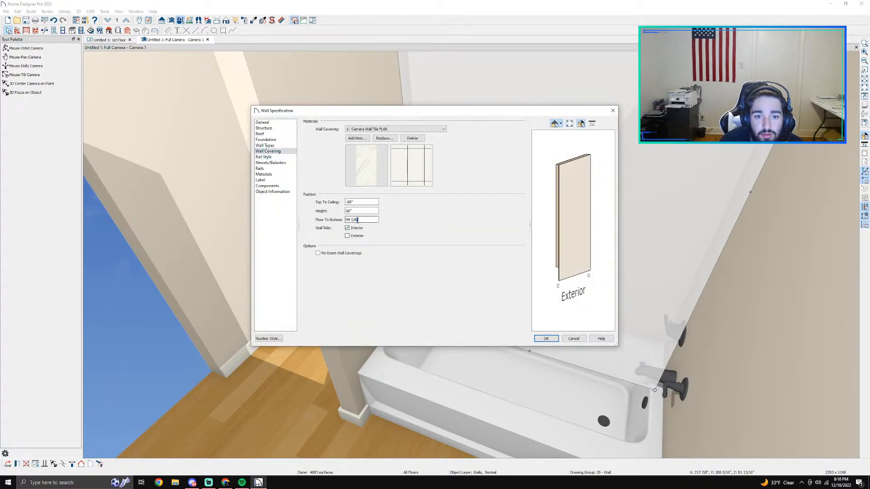
double_click(357, 220)
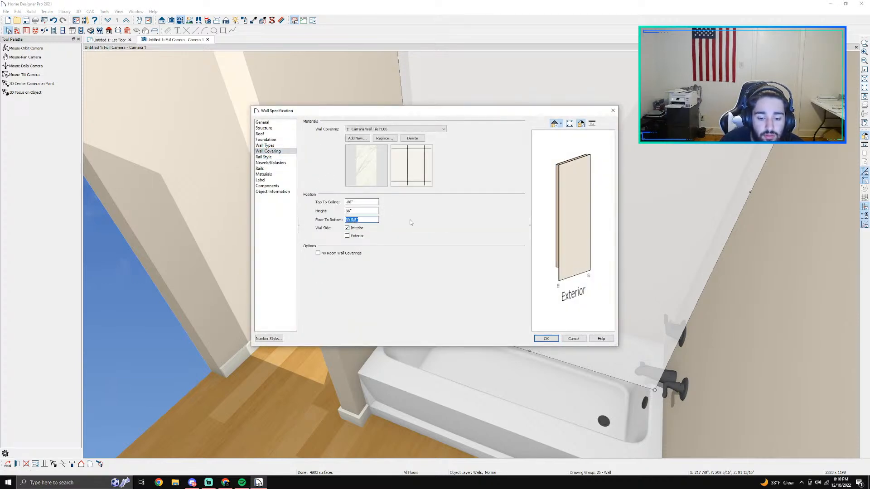
key("BackSpace")
key("Return")
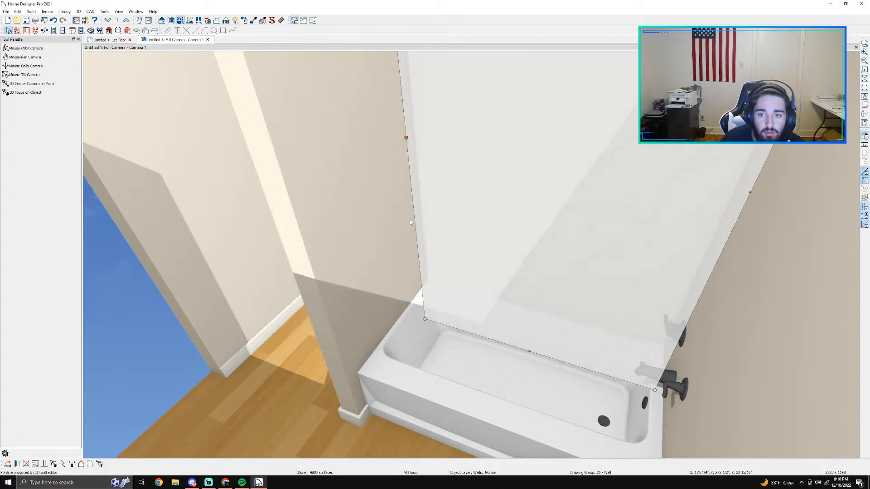
key("Escape")
scroll(568, 199, "down", 2)
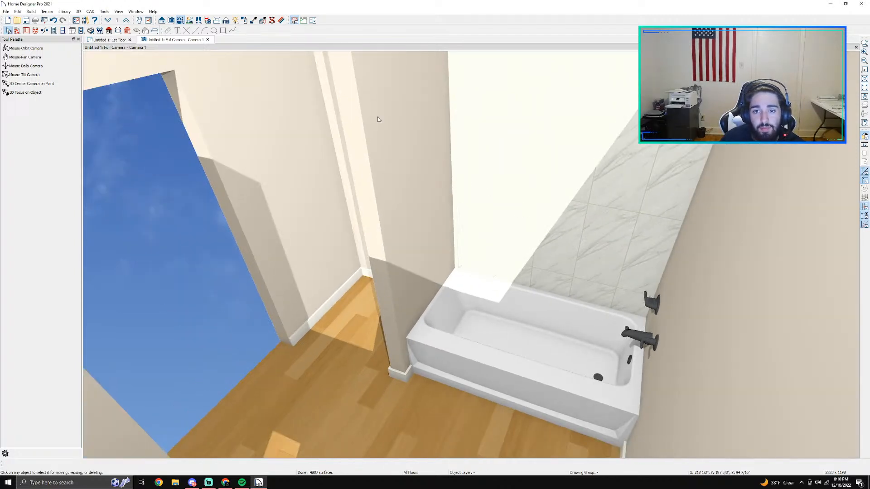
left_click(26, 49)
left_click_drag(456, 210, 500, 151)
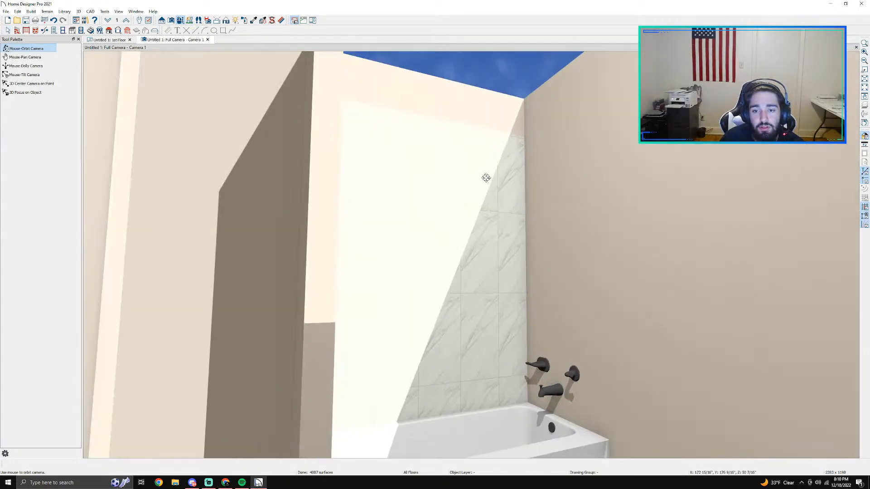
key("space")
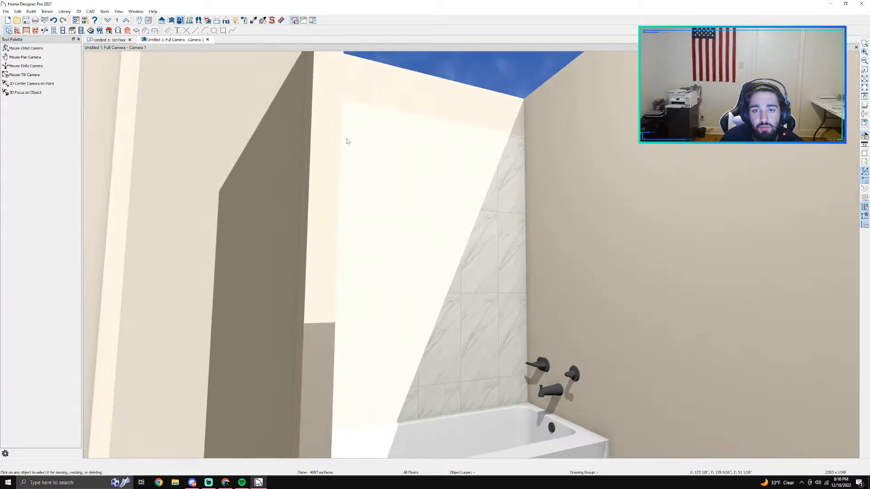
left_click(71, 11)
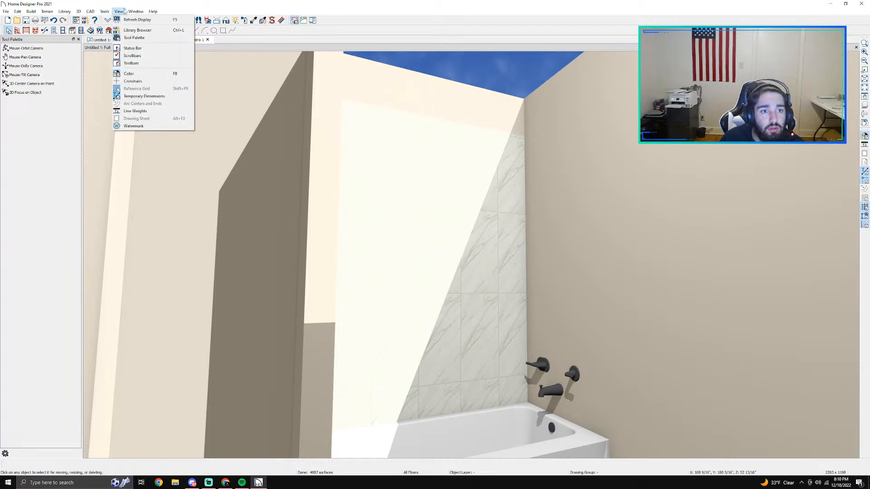
mouse_move(144, 11)
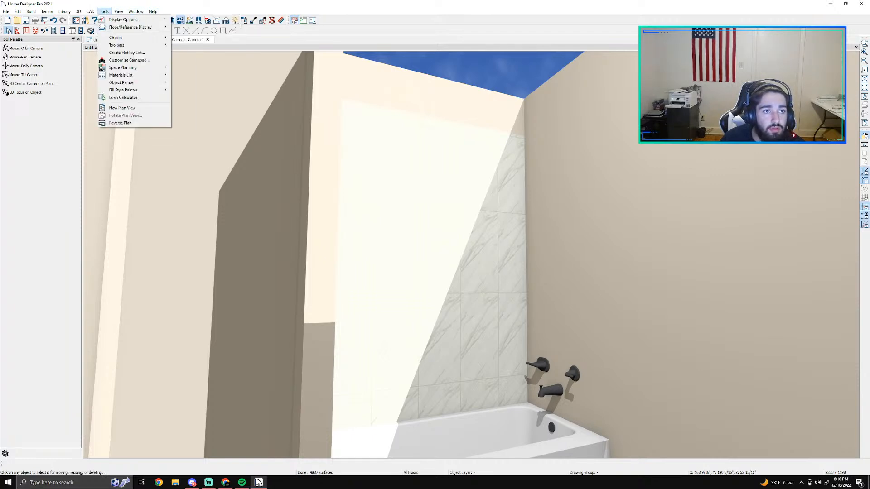
mouse_move(50, 15)
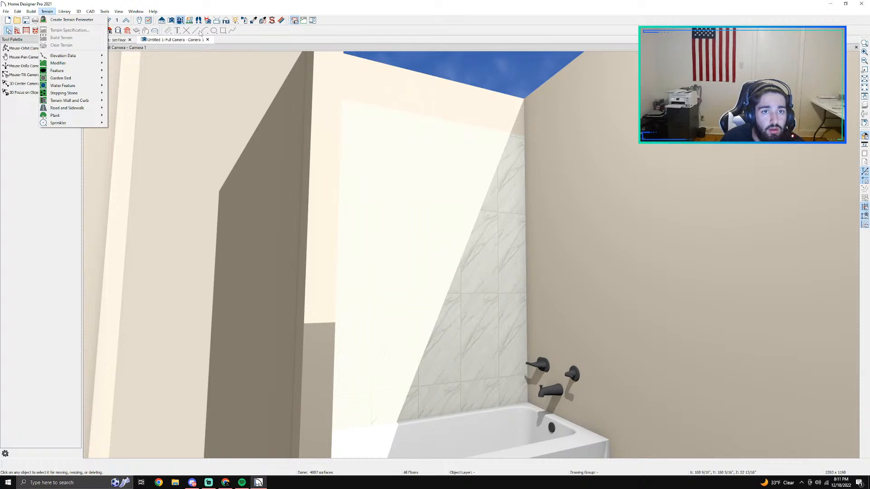
left_click(236, 21)
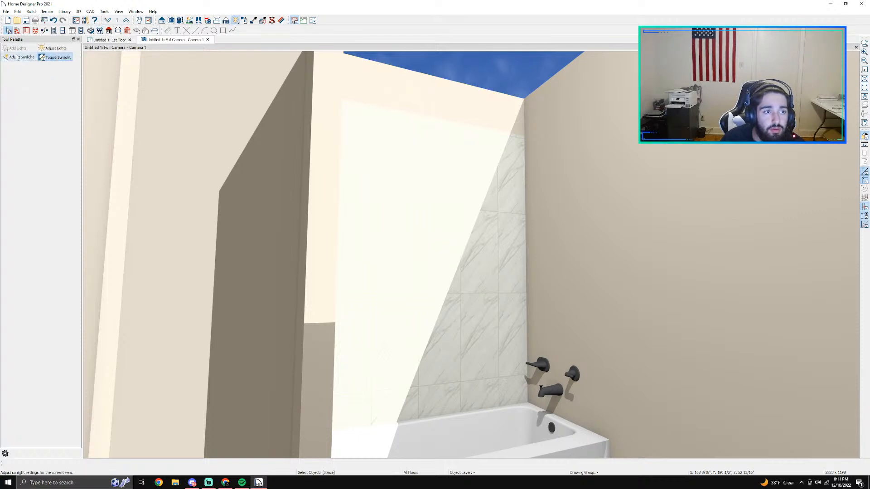
left_click(21, 57)
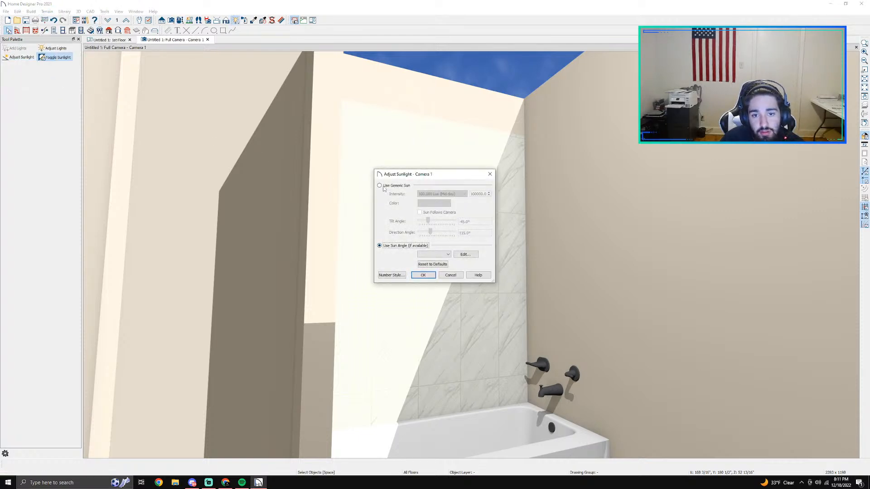
left_click(383, 187)
left_click(453, 194)
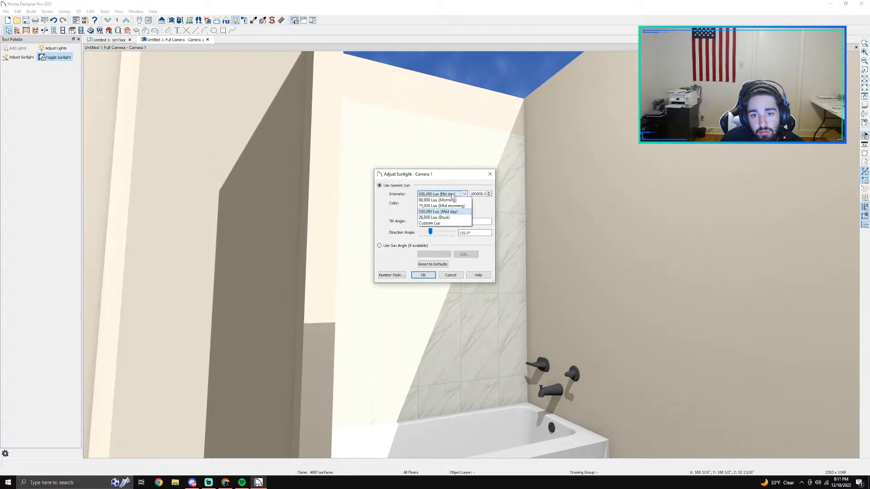
left_click(450, 217)
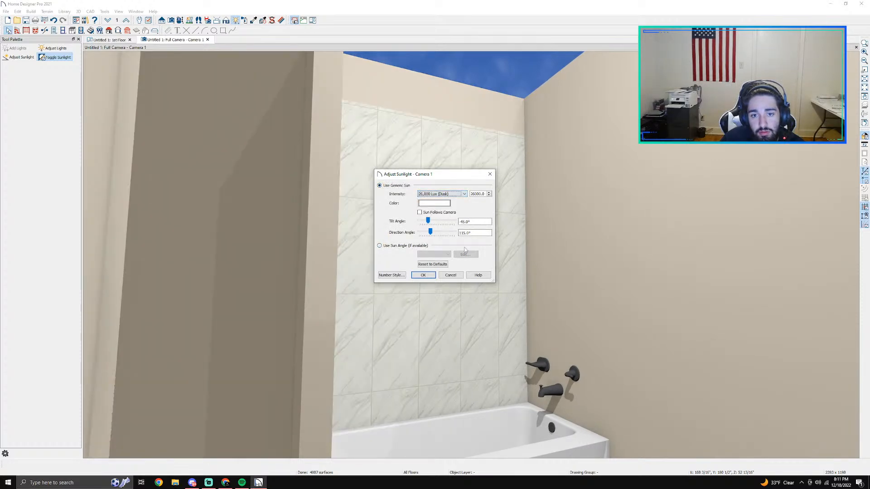
left_click(450, 276)
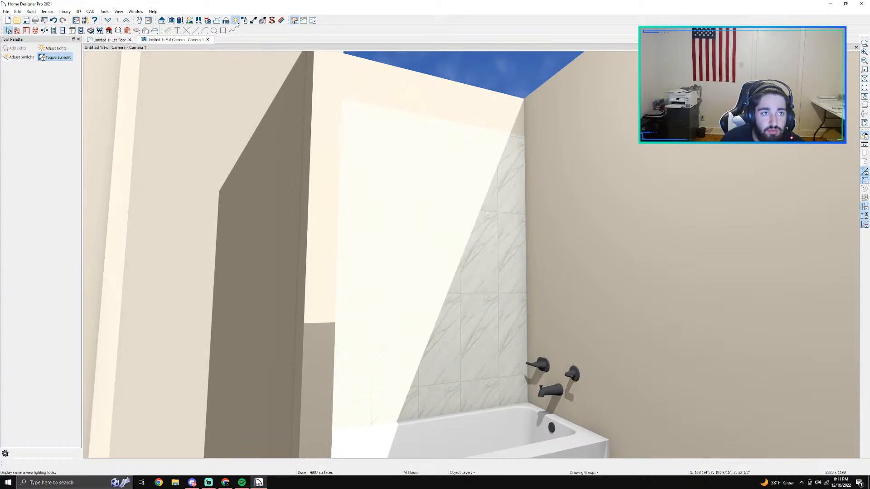
Step: Adjust the camera view's sunlight to a generic sun with an intensity of 26,000 Lux (Dusk)
left_click(19, 57)
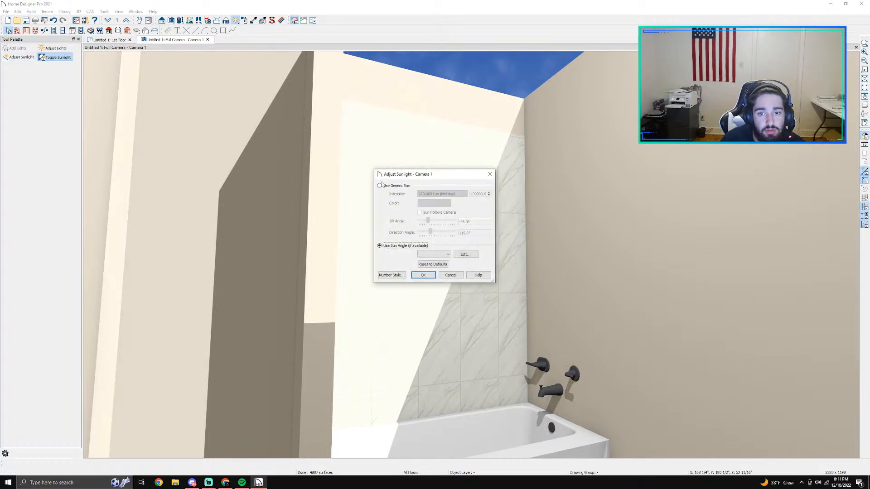
left_click(380, 185)
left_click(439, 194)
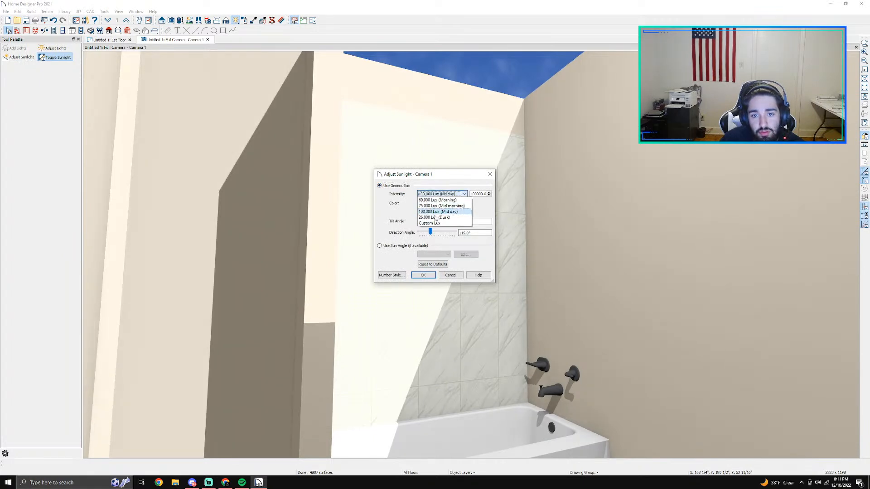
left_click(438, 218)
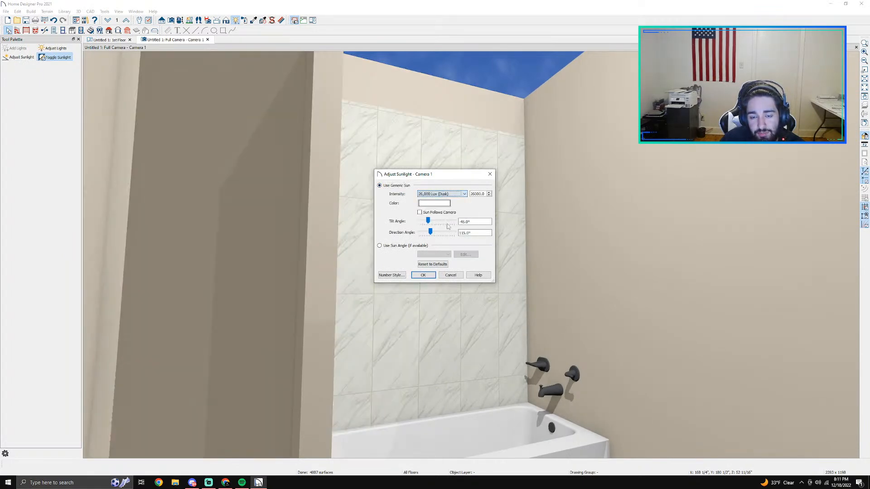
left_click(431, 273)
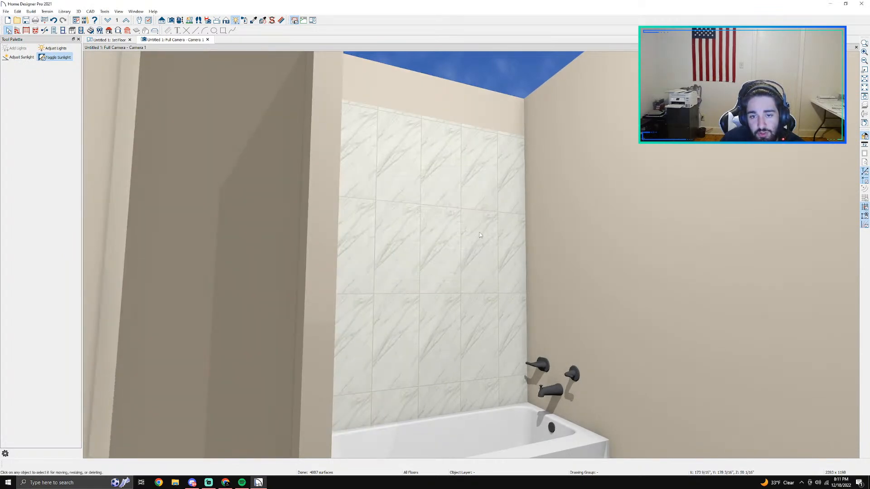
Step: Examine the Carrara tile behind the tub, checking its upper edge against the wall top and its lower edge against the tub
scroll(481, 235, "up", 2)
scroll(481, 235, "up", 1)
middle_click_drag(486, 207, 380, 245)
scroll(380, 245, "up", 1)
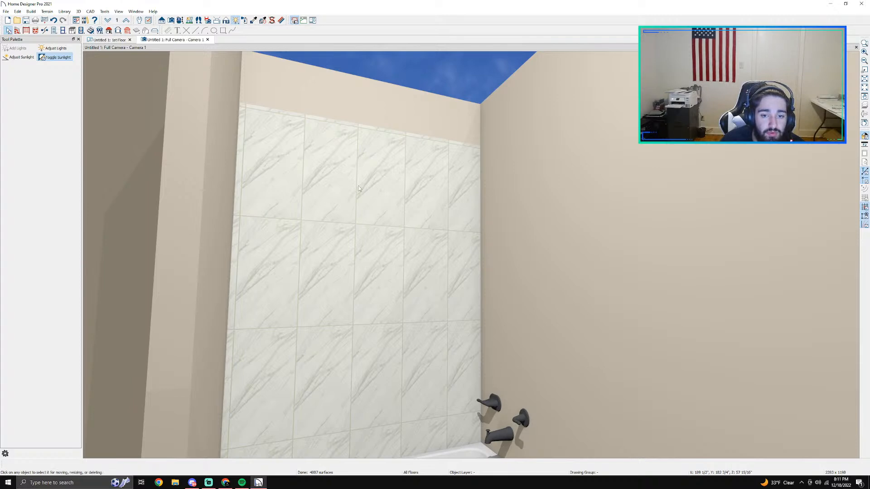
scroll(357, 222, "down", 3)
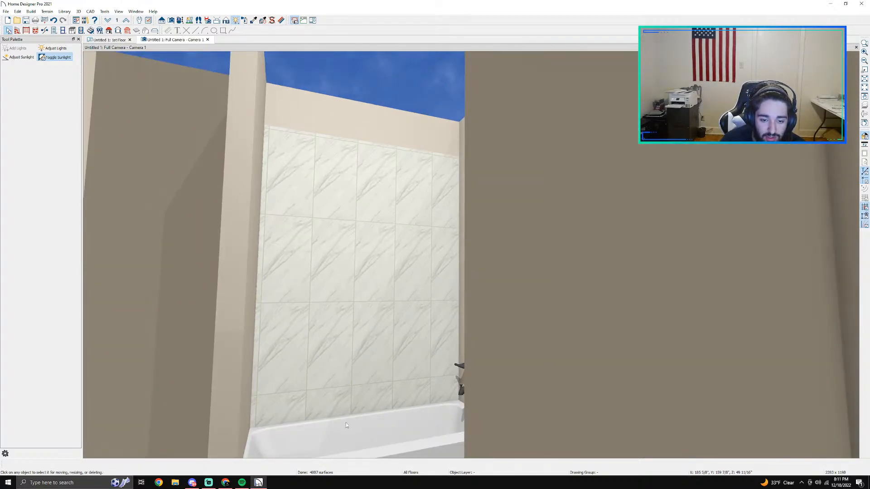
scroll(343, 424, "up", 1)
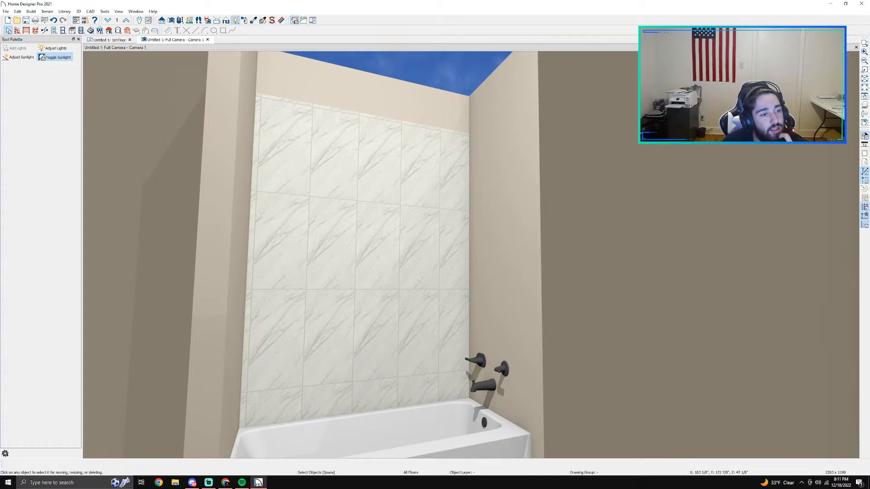
scroll(412, 243, "down", 1)
scroll(412, 243, "up", 1)
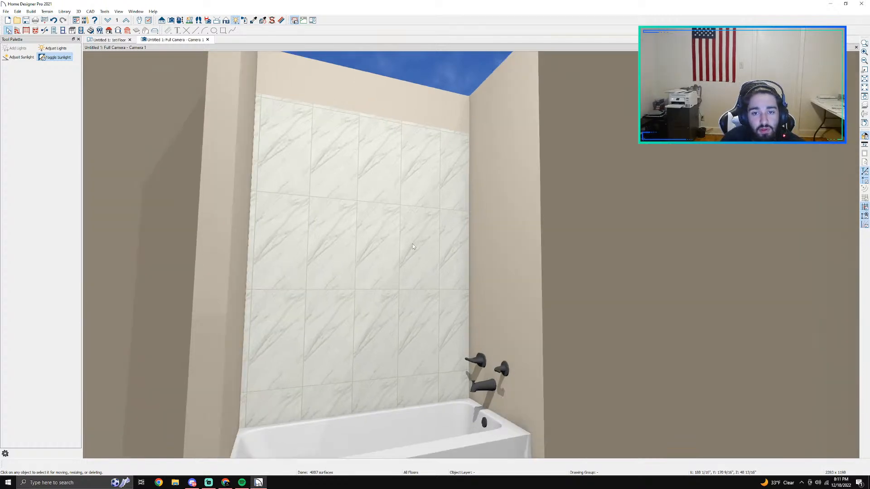
Step: Set the floor-to-bottom distance of the tile covering behind the tub to 18"
scroll(425, 209, "up", 1)
double_click(430, 208)
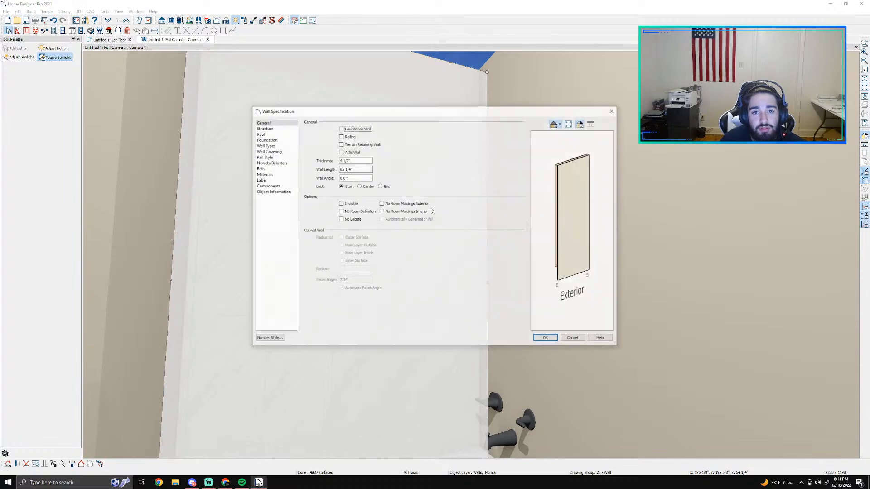
left_click(269, 151)
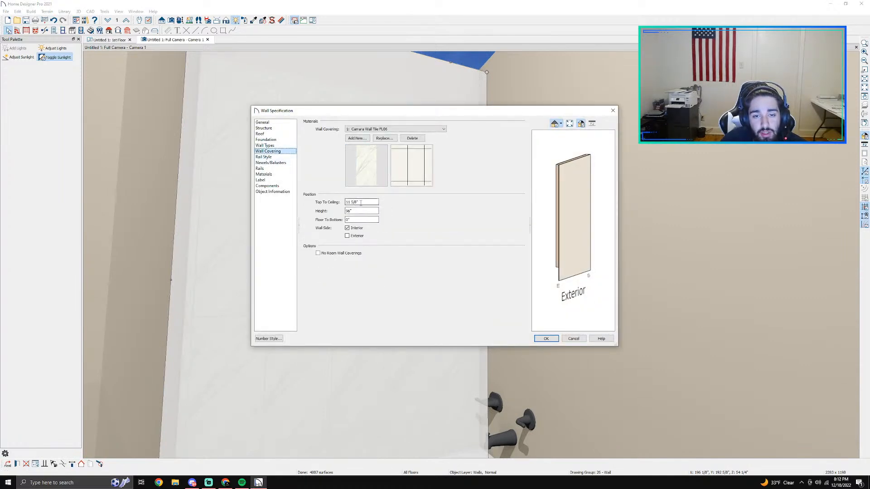
left_click(358, 220)
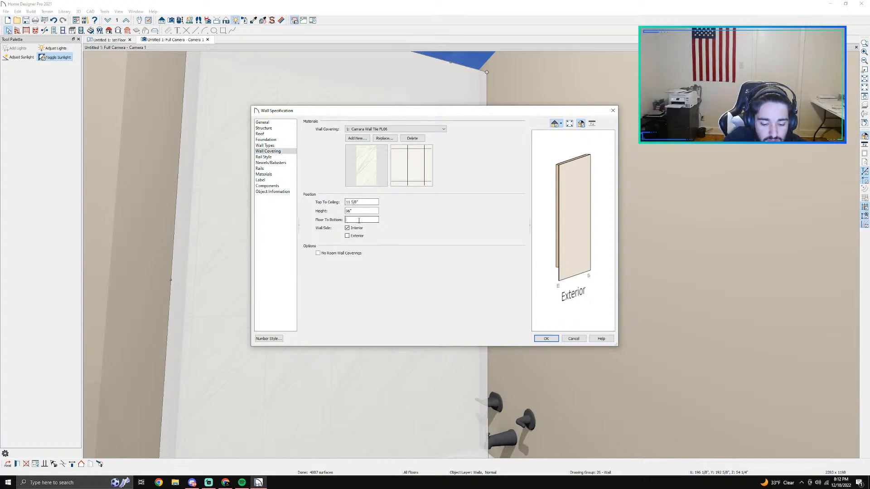
key("BackSpace")
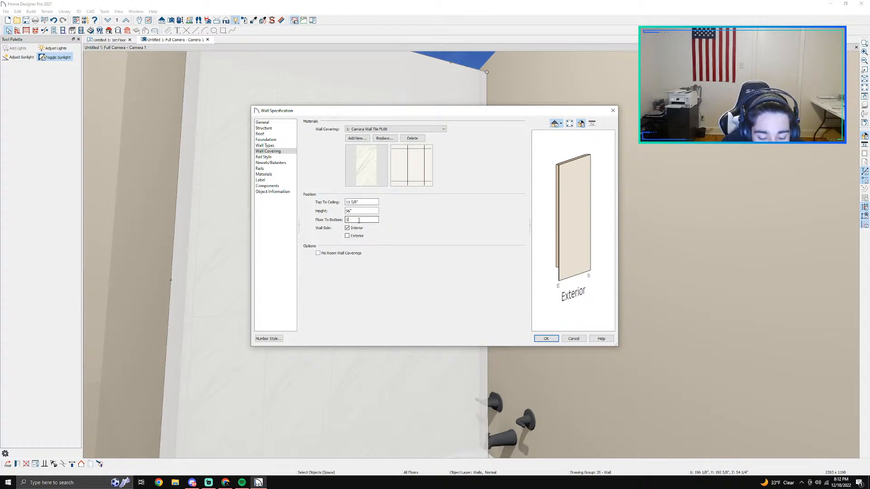
key("Return")
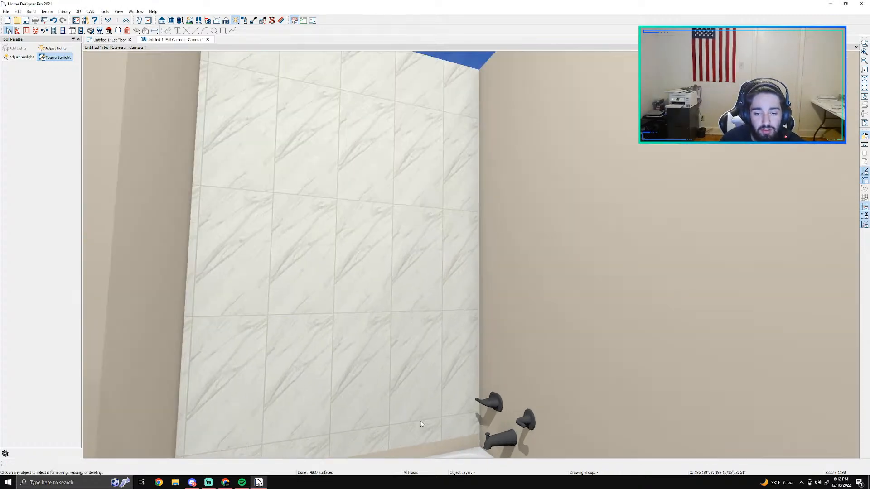
Step: Set the floor-to-bottom distance of the Carrara tile covering behind the tub to 12"
middle_click_drag(434, 401, 383, 267)
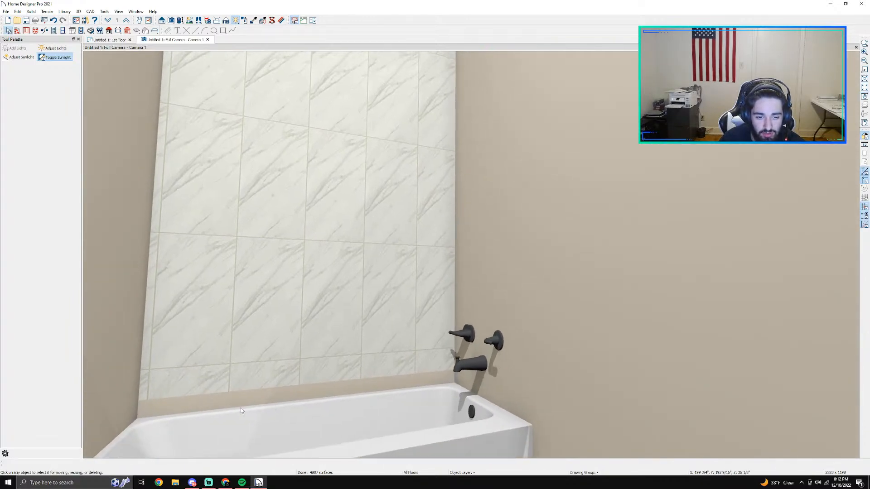
left_click(274, 385)
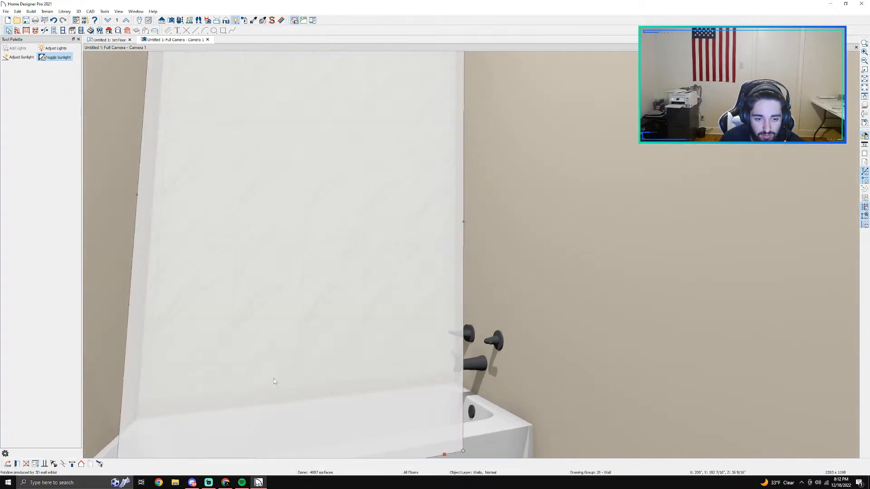
double_click(281, 340)
left_click(283, 152)
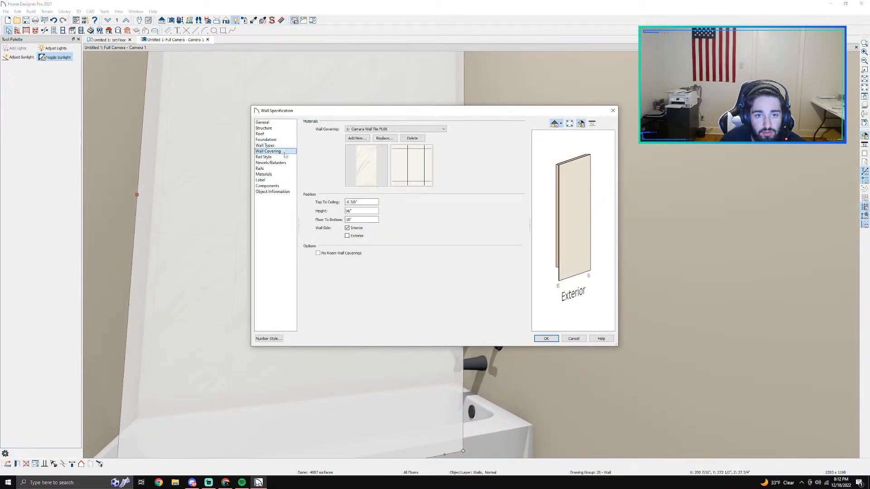
left_click(361, 219)
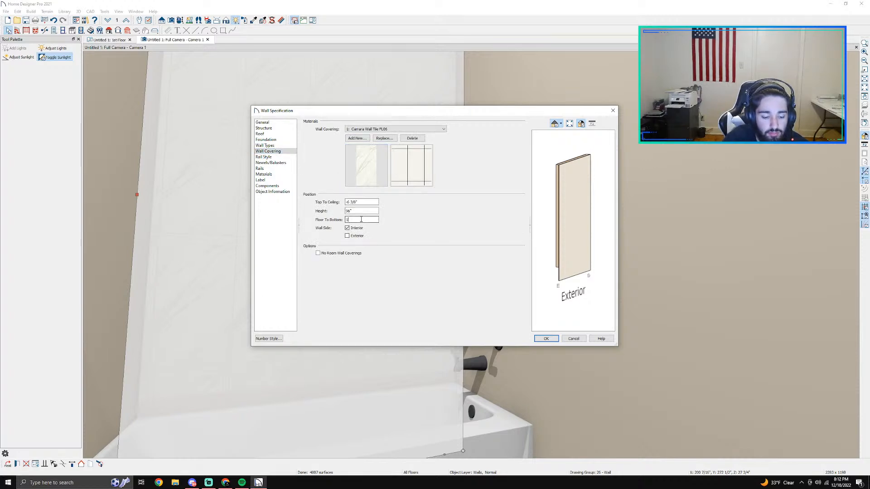
type("12")
key("Return")
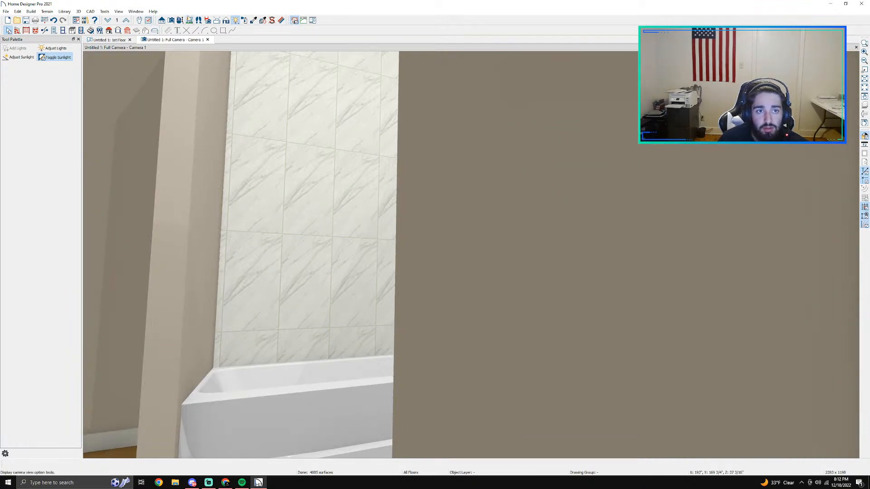
Step: Check the tile's upper edge against the wall top and review the wall covering's top-to-ceiling distance without changing it
left_click(180, 22)
left_click_drag(312, 113, 386, 419)
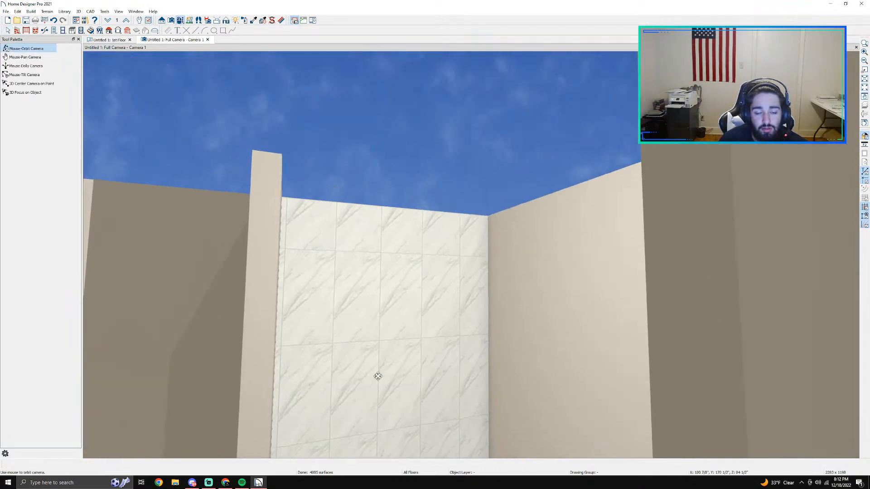
scroll(377, 367, "up", 1)
double_click(374, 335)
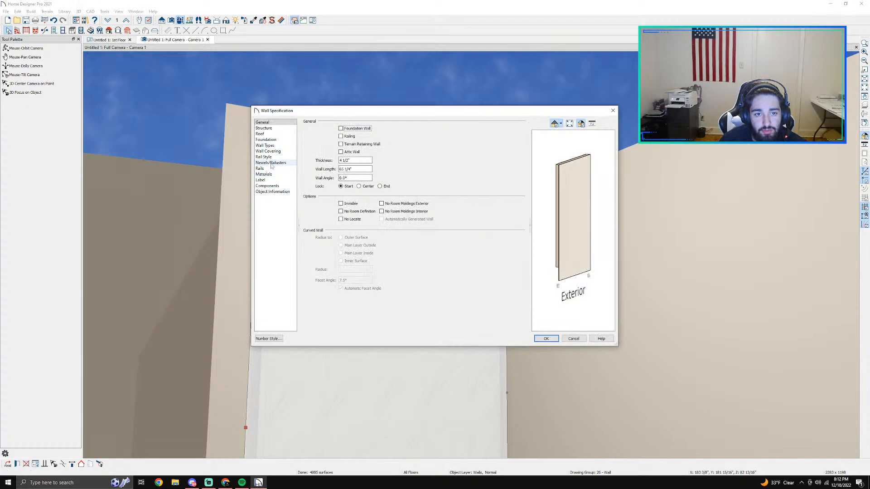
left_click(266, 151)
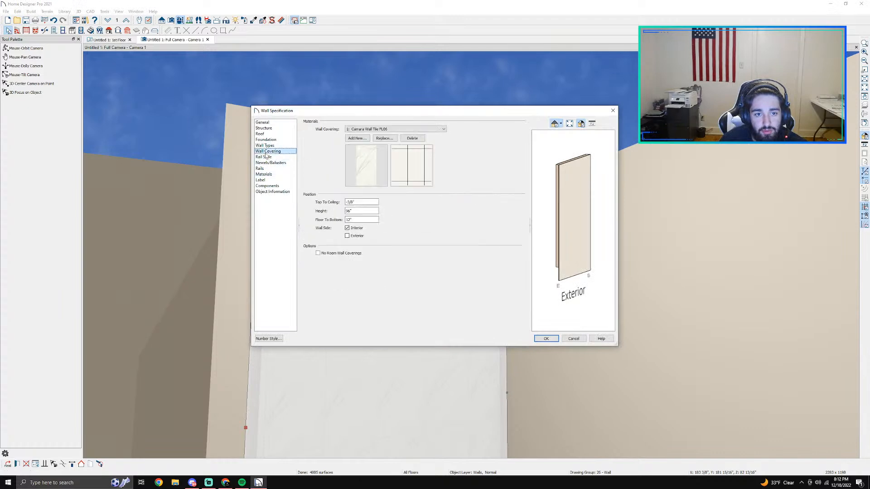
double_click(353, 202)
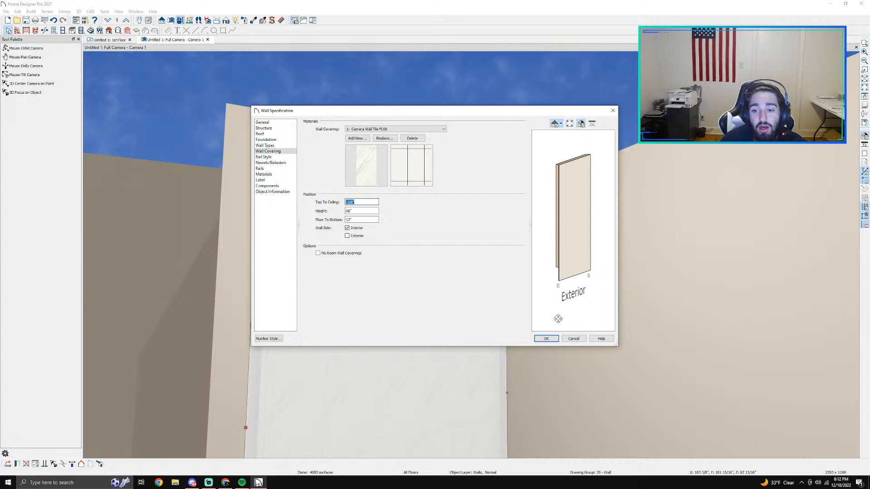
left_click(573, 340)
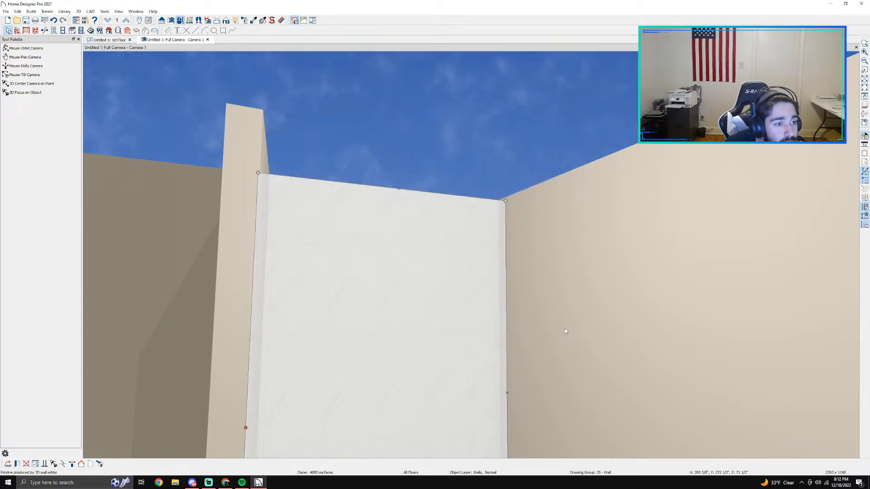
left_click(180, 20)
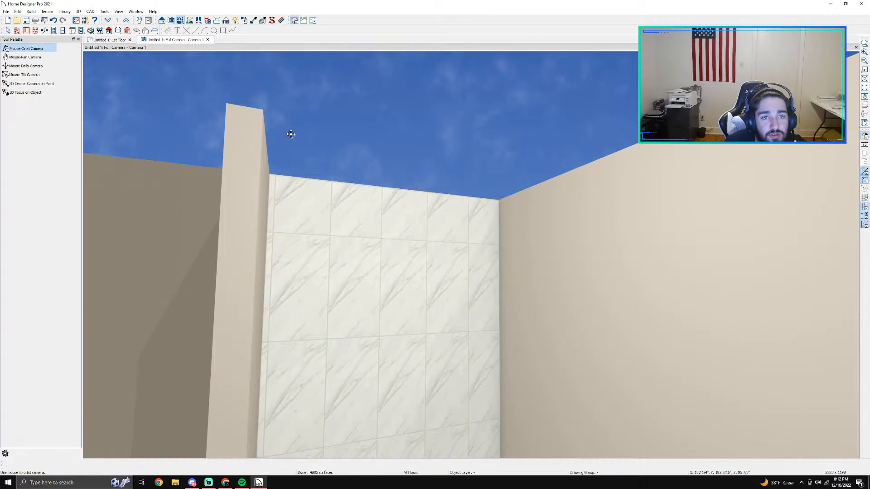
Step: Set the finished ceiling height of the main bathroom area to 10'4" in the floor plan
left_click(8, 31)
scroll(379, 294, "down", 1)
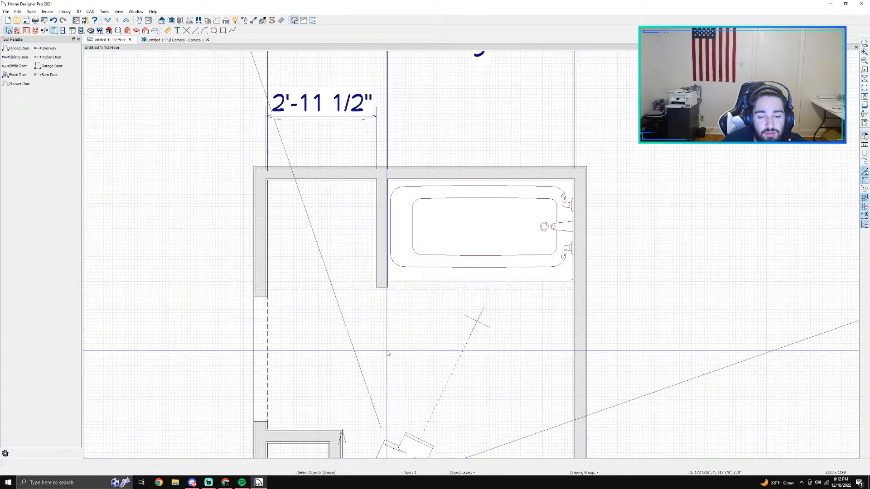
left_click(387, 353)
double_click(387, 354)
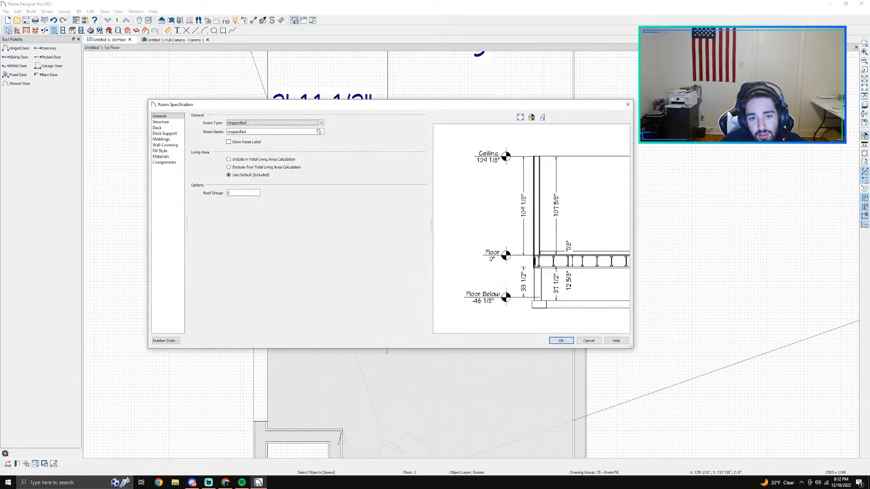
left_click(175, 134)
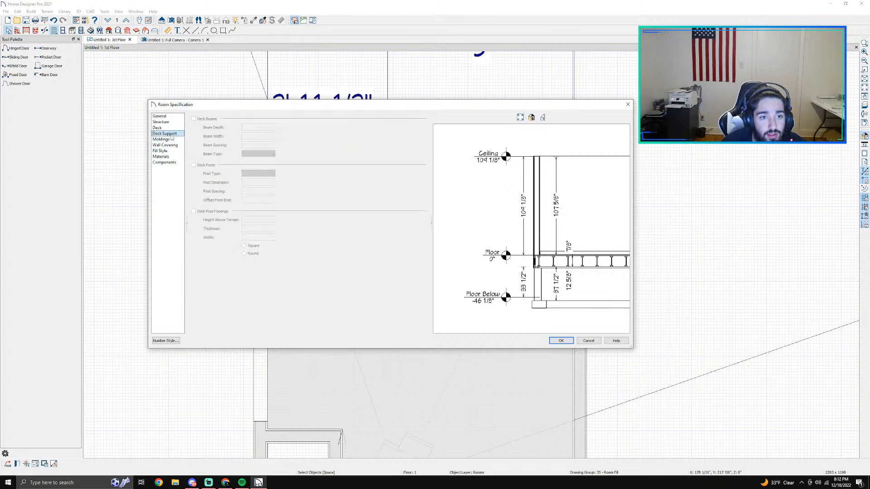
left_click(171, 139)
left_click(161, 122)
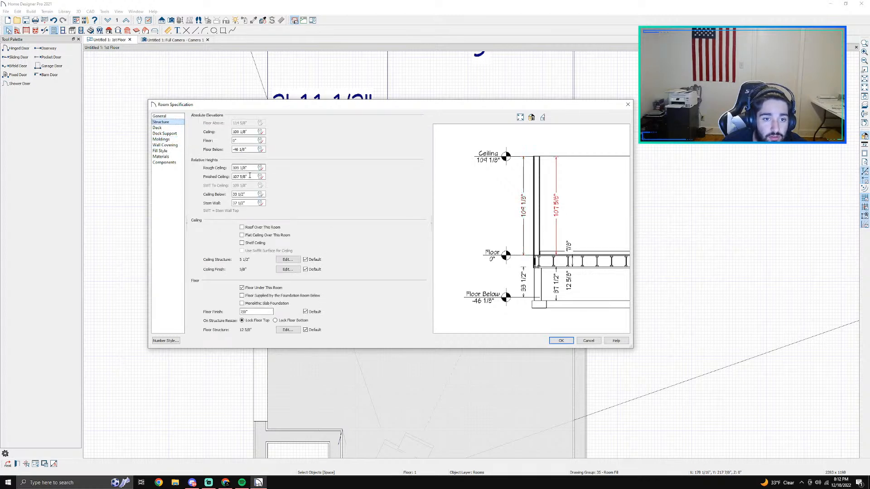
left_click_drag(245, 177, 143, 180)
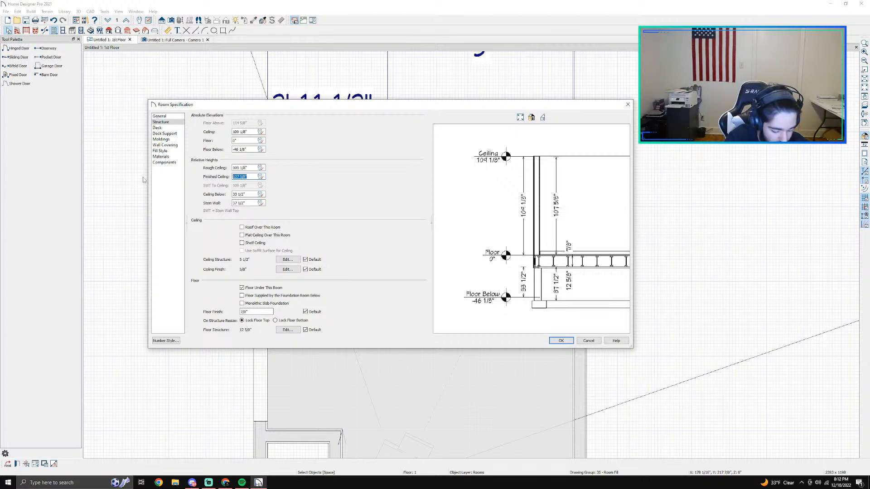
type("10'4")
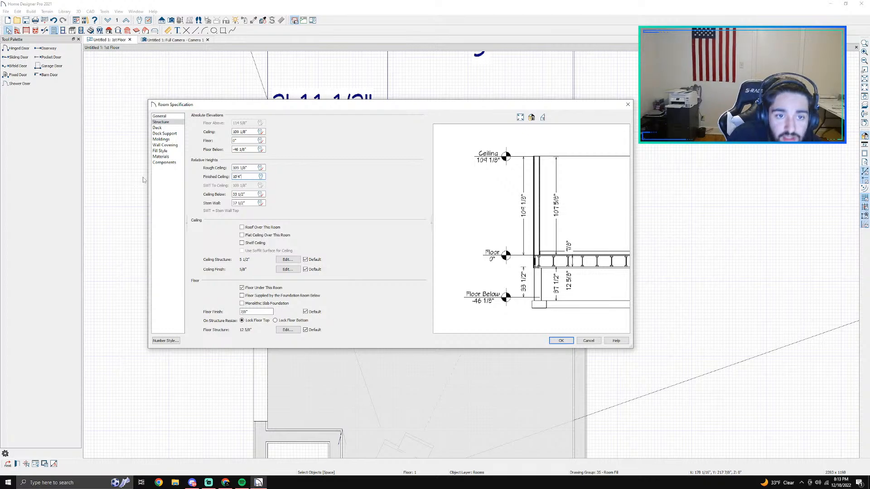
key("Return")
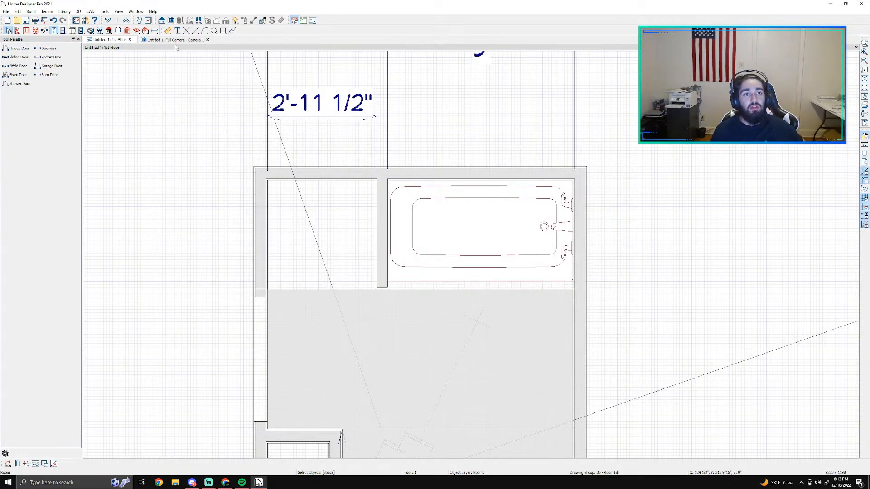
Step: Examine the separate room areas and the room divider in the plan, and compare the wall heights around the tub in the camera view
scroll(504, 290, "down", 1)
middle_click_drag(530, 336, 515, 246)
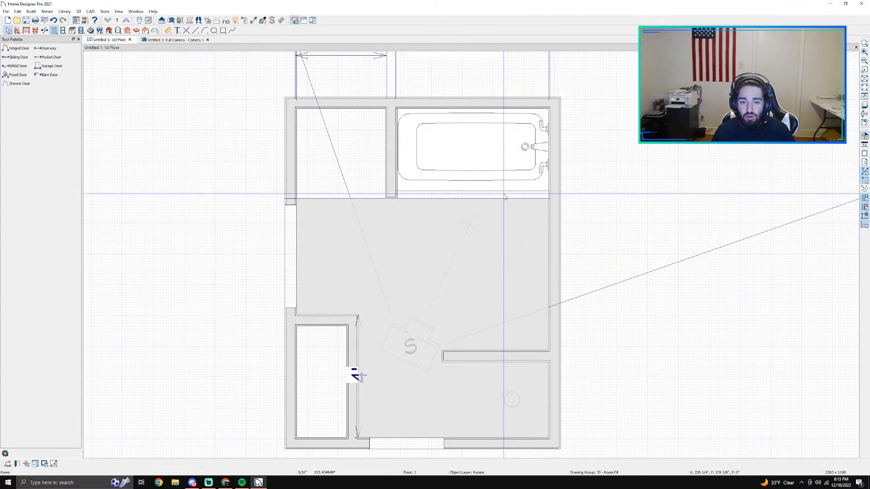
key("Escape")
left_click(342, 361)
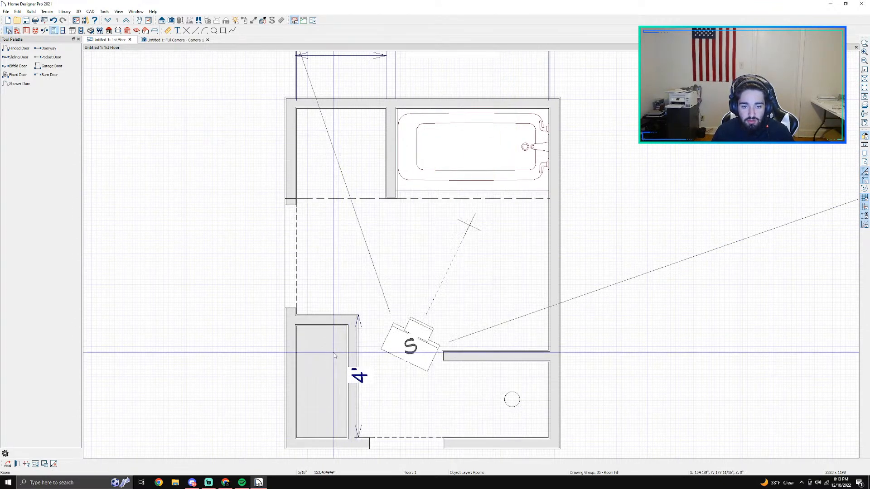
left_click(340, 164)
left_click(403, 198)
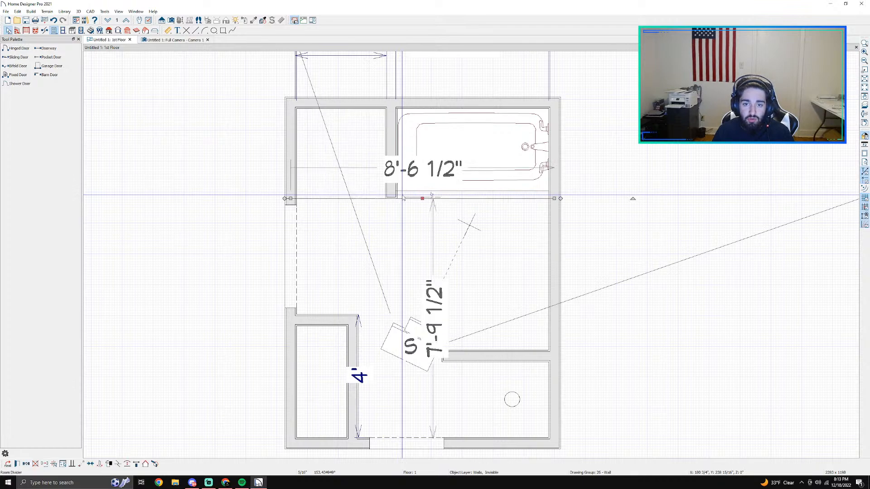
scroll(403, 198, "up", 2)
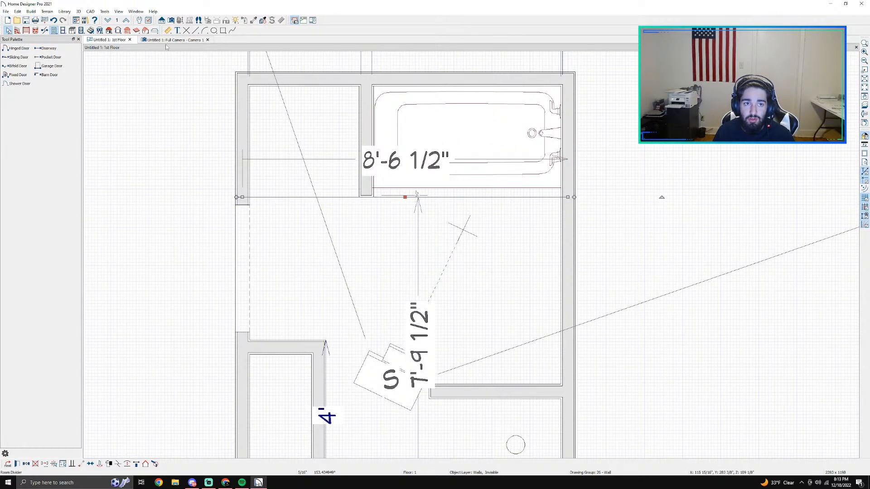
left_click(164, 40)
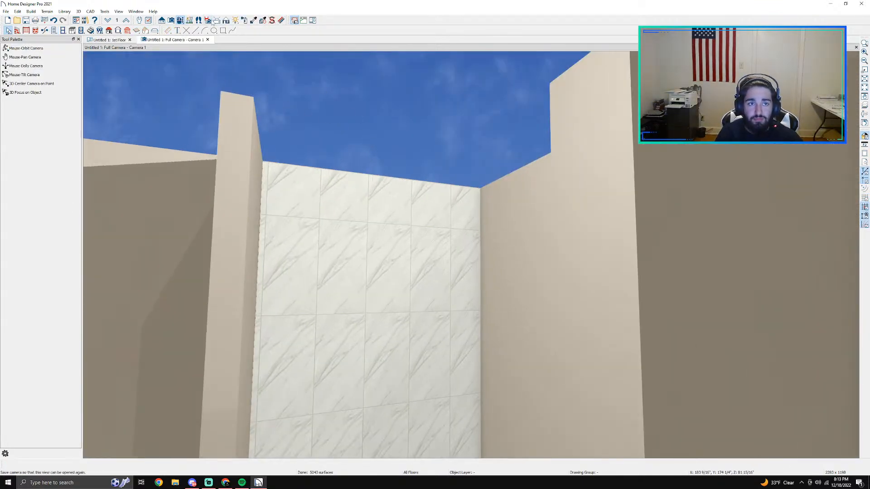
left_click(181, 20)
left_click_drag(277, 167, 443, 200)
scroll(274, 256, "down", 5)
Step: Set the finished ceiling height of the enclosed closet beside the 4' wall to 10'4"
left_click(108, 39)
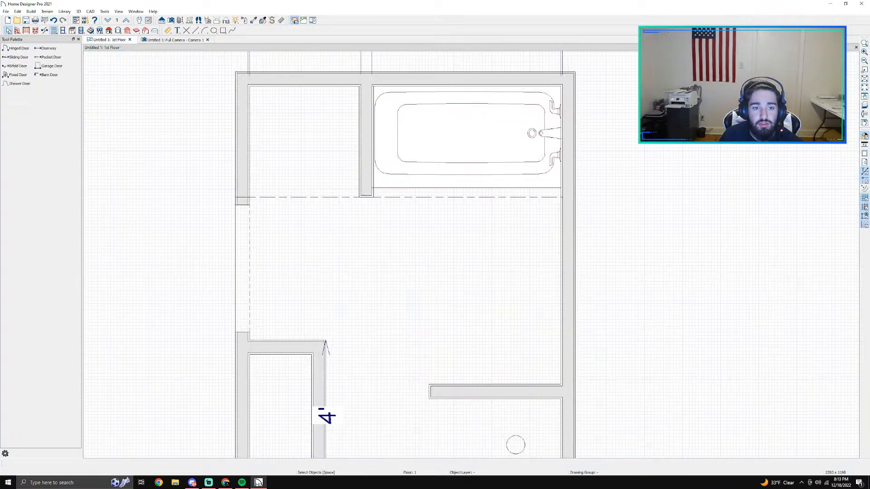
left_click(278, 404)
double_click(279, 403)
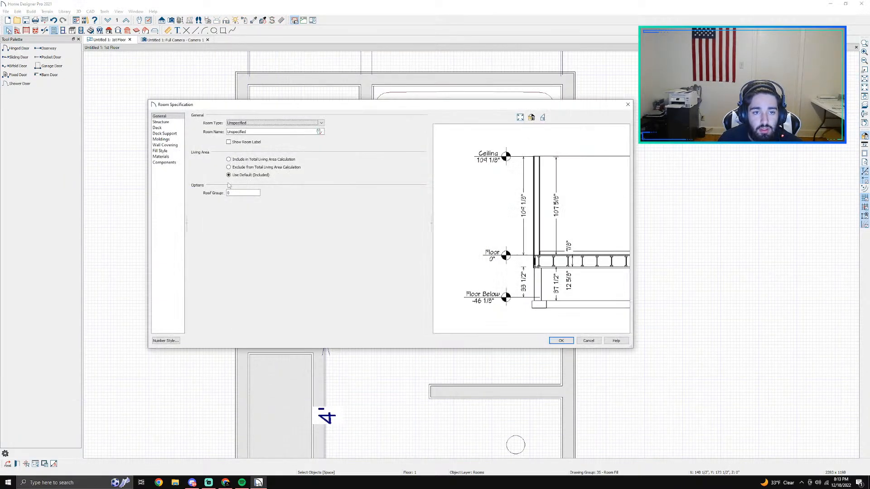
left_click(165, 134)
left_click(166, 139)
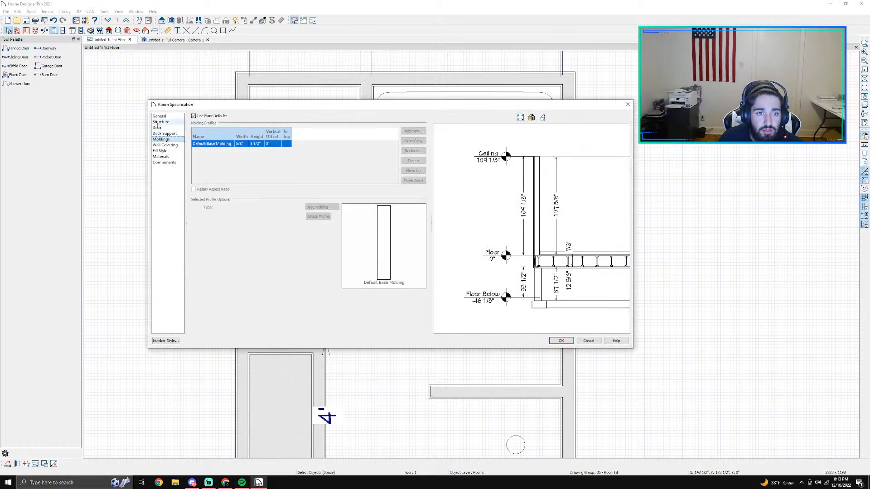
left_click(161, 122)
left_click(248, 176)
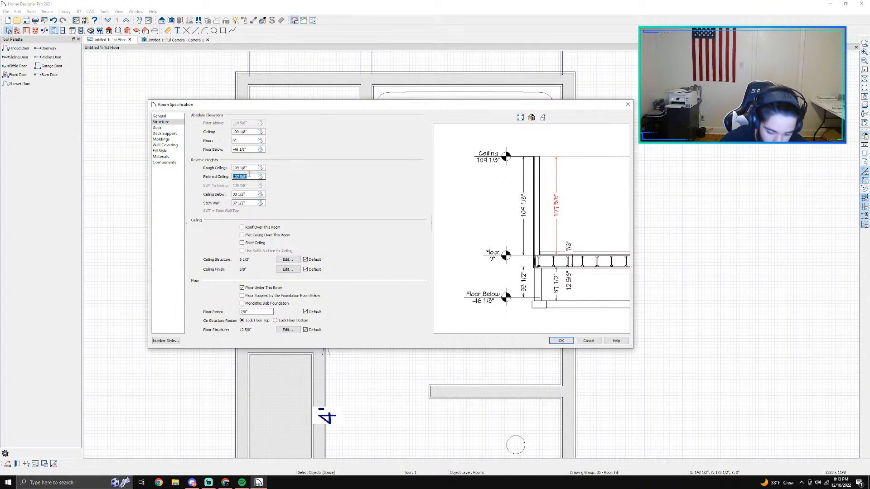
type("10'4")
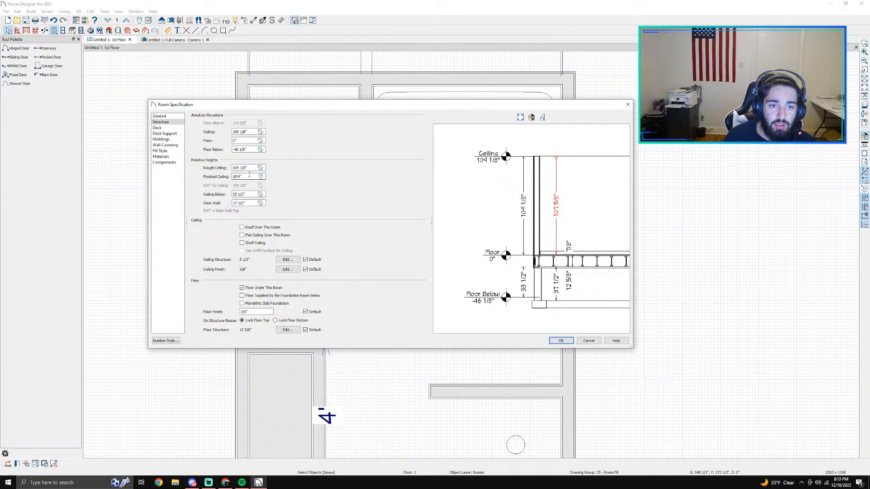
key("Return")
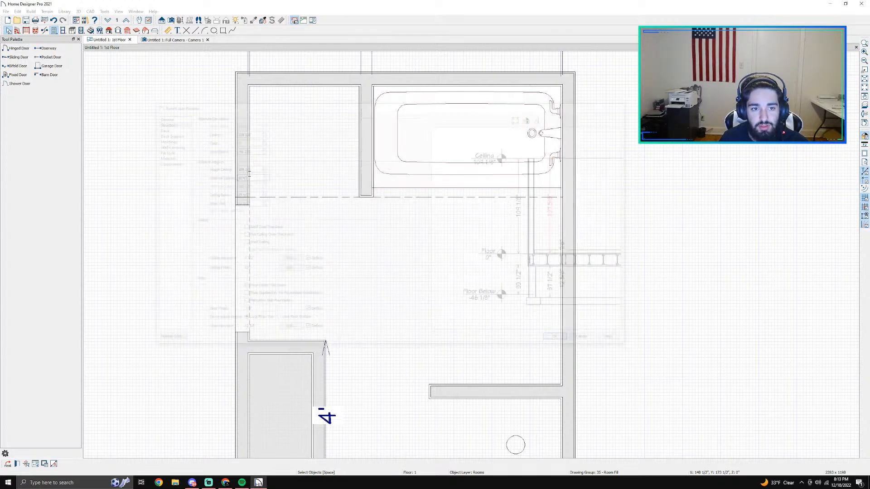
Step: Review the enclosed closet's room specification, including its moldings, wall covering and ceiling heights, without changing anything
double_click(288, 440)
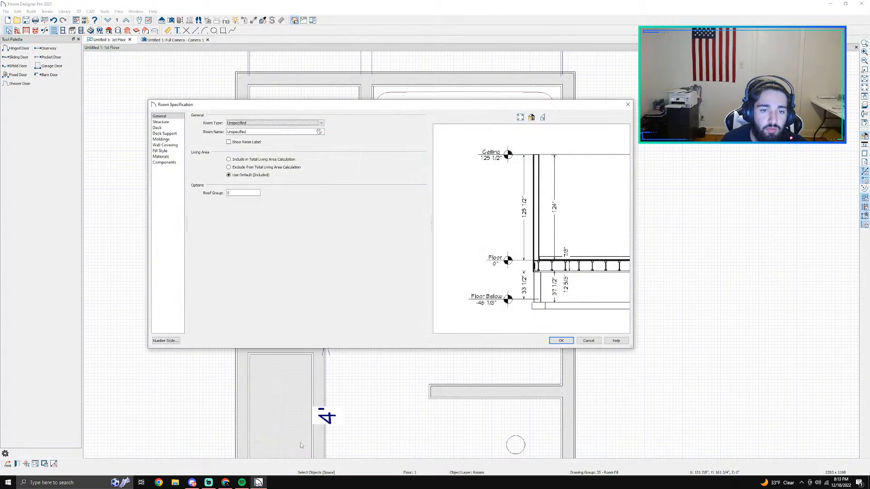
left_click(165, 134)
left_click(170, 140)
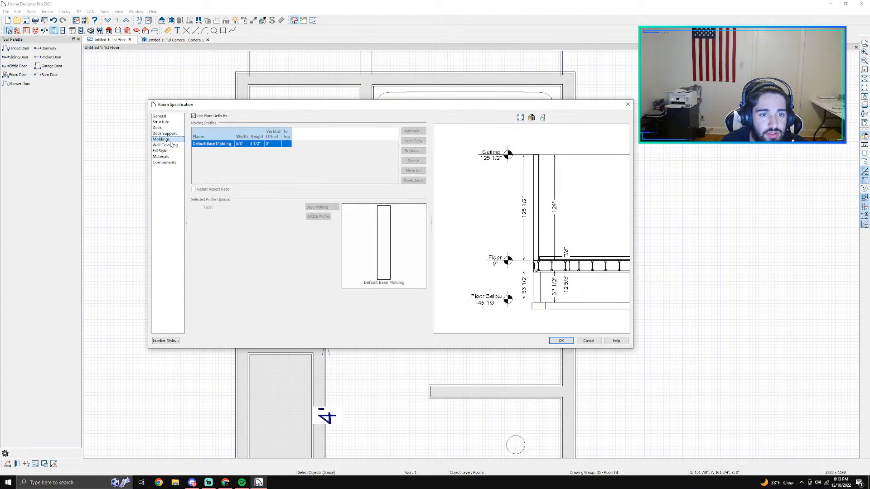
left_click(172, 145)
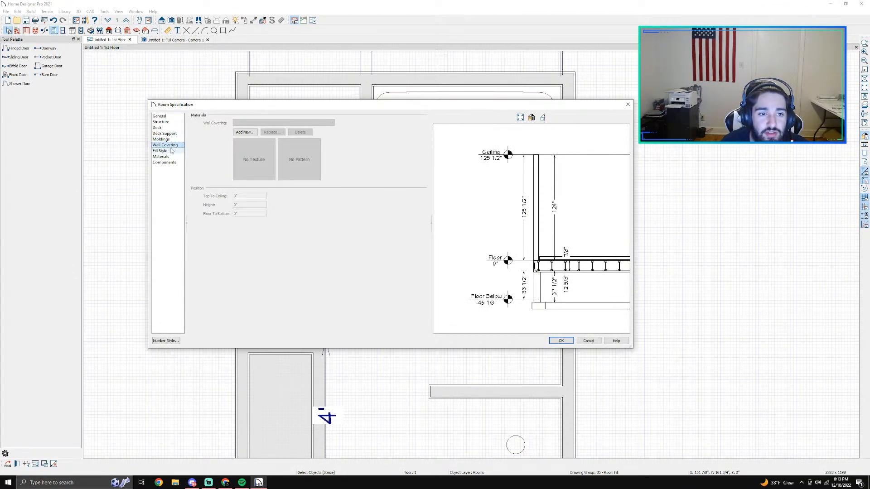
left_click(171, 151)
left_click(162, 140)
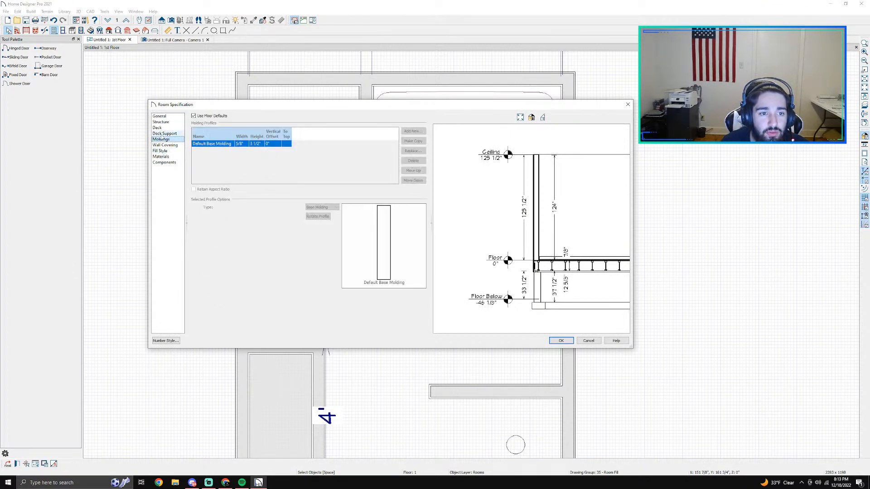
left_click(162, 134)
left_click(161, 128)
left_click(167, 123)
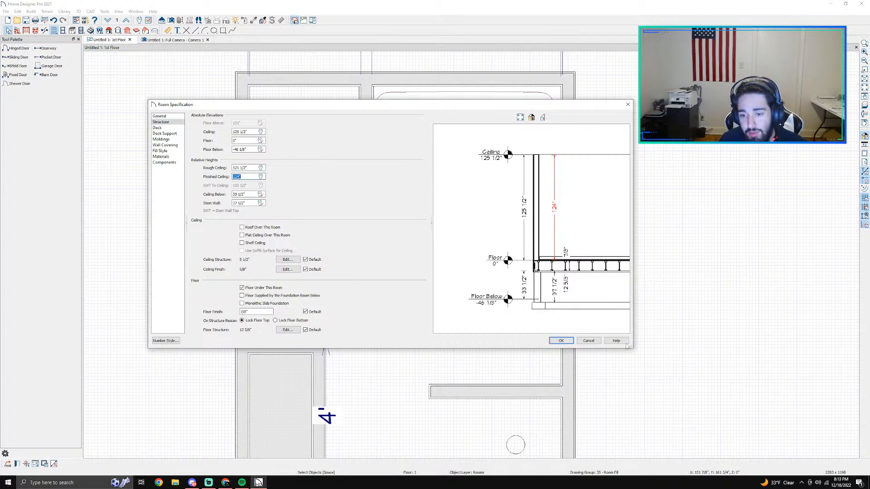
left_click(588, 340)
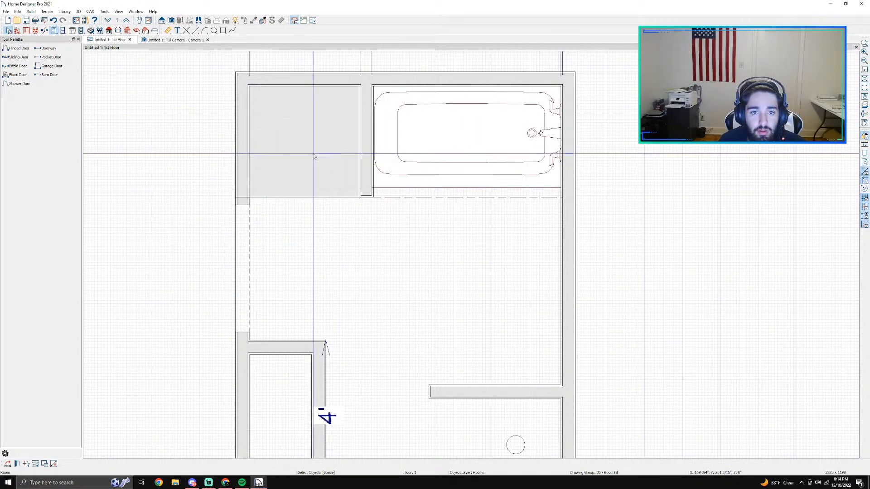
Step: Set the finished ceiling height of the open alcove beside the tub to 124"
double_click(314, 156)
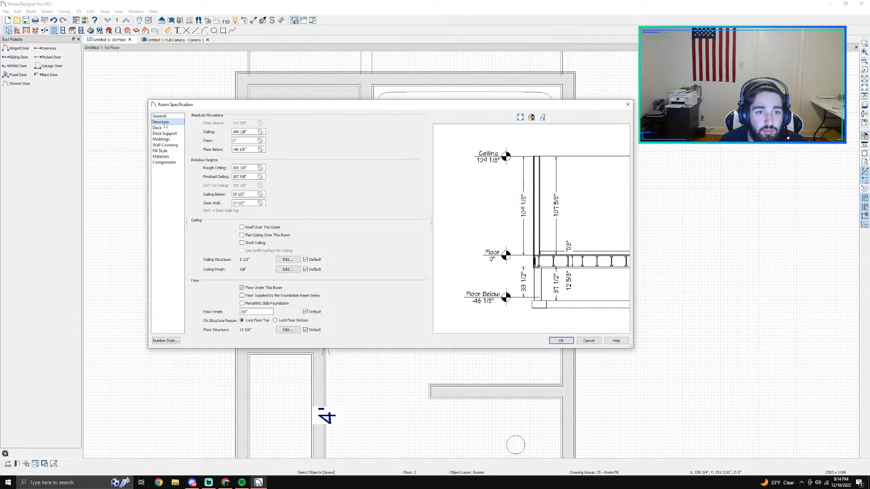
type("124")
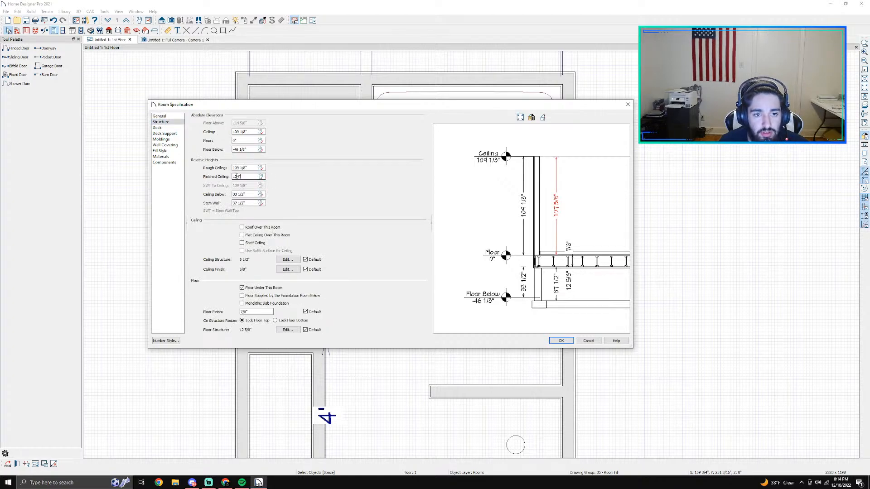
left_click(561, 340)
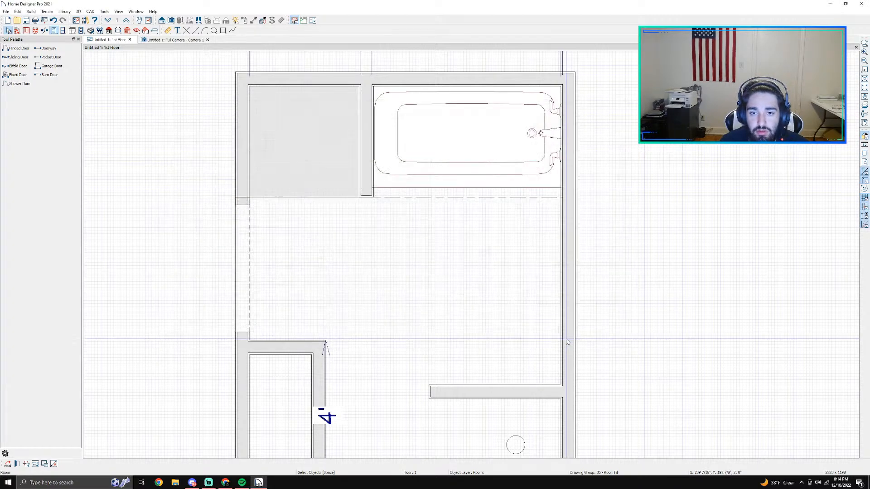
Step: Set the finished ceiling height of the tub area behind the room divider to 120"
scroll(417, 207, "up", 2)
double_click(430, 198)
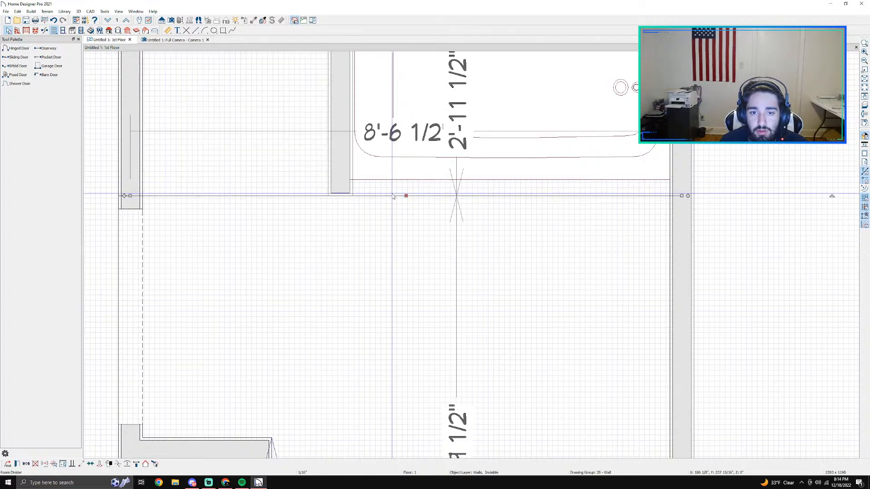
left_click(571, 340)
scroll(503, 202, "up", 4)
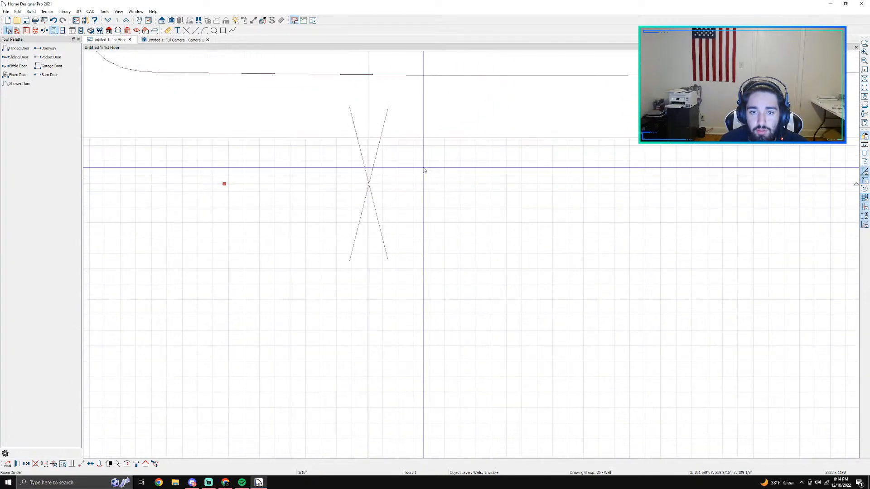
double_click(424, 169)
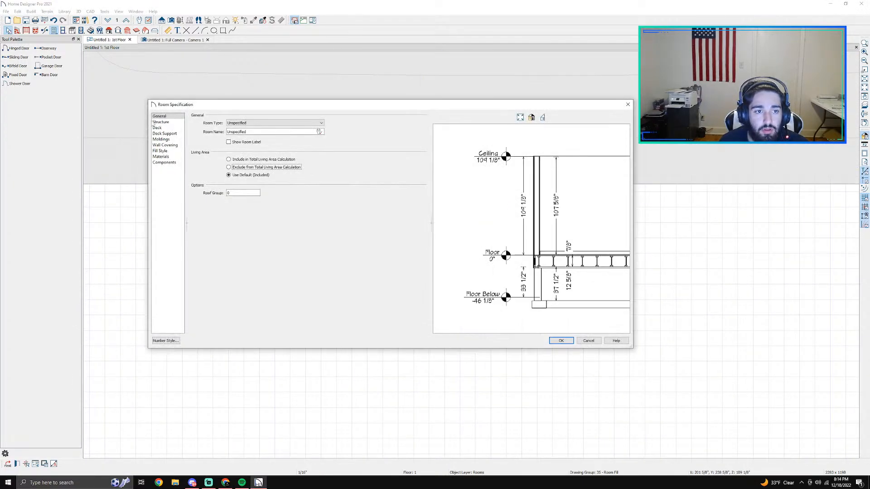
left_click(161, 122)
left_click(241, 177)
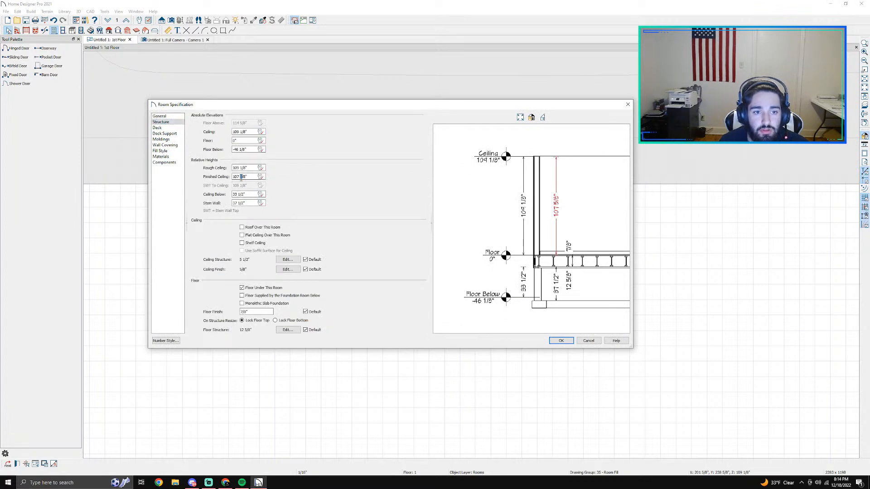
type("120")
key("Return")
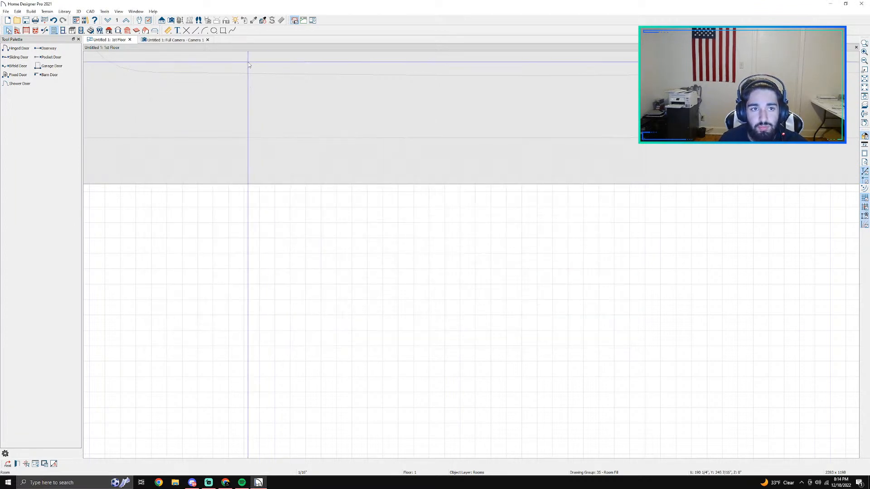
Step: Inspect the wall tops from outside the building in the camera view, and compare them with the room areas in the floor plan
left_click(187, 41)
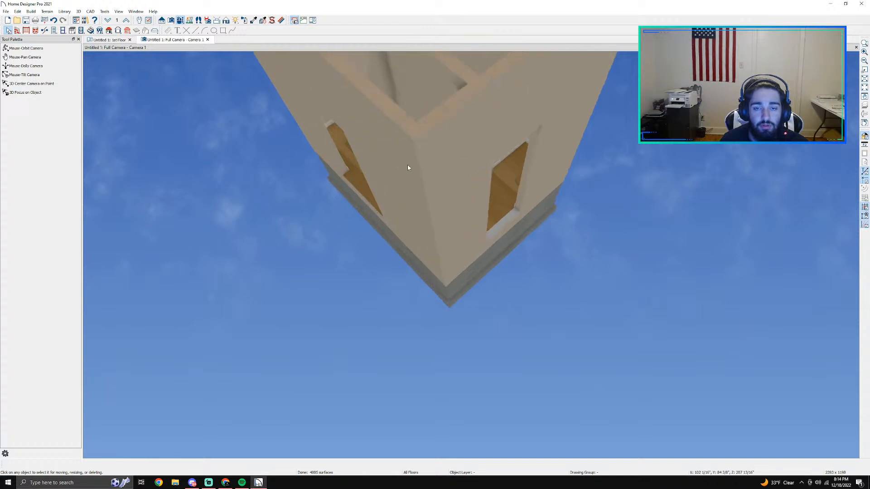
left_click(26, 48)
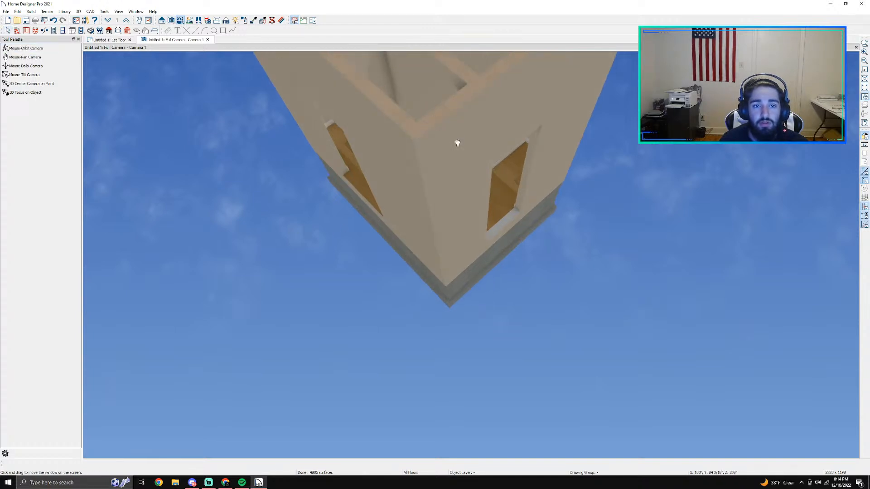
left_click_drag(458, 142, 277, 180)
scroll(273, 128, "down", 3)
middle_click_drag(276, 180, 366, 281)
left_click_drag(391, 284, 276, 275)
left_click_drag(422, 403, 438, 309)
scroll(367, 330, "up", 2)
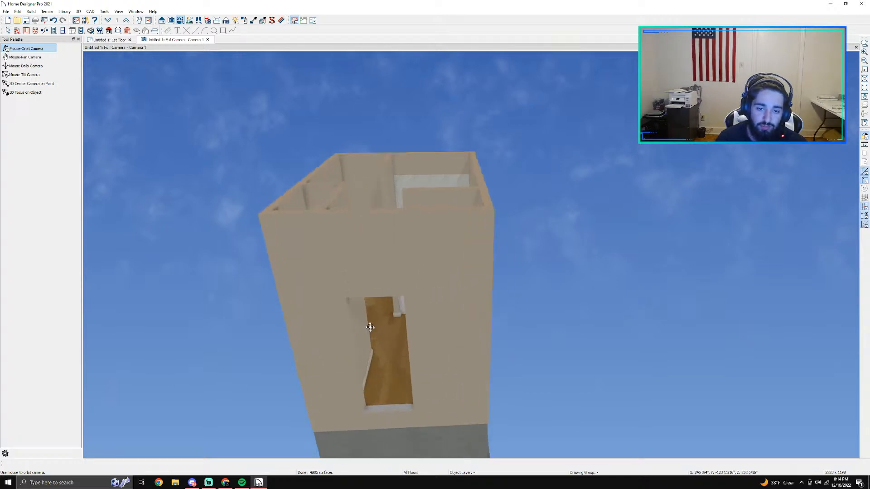
left_click(112, 40)
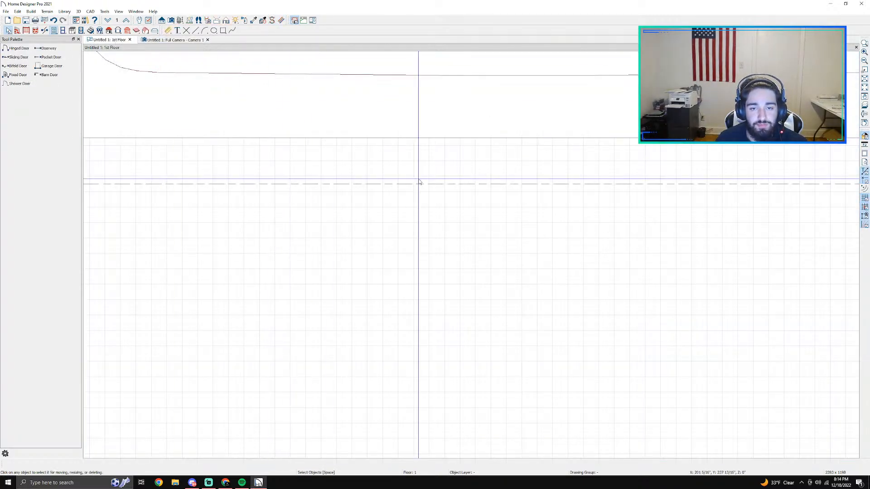
scroll(419, 180, "down", 3)
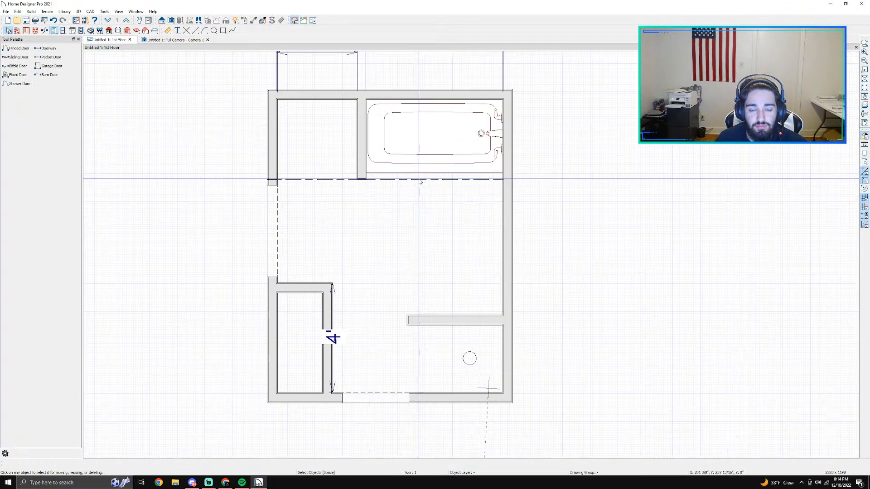
Step: Examine the Carrara-tiled wall and the bare wall surfaces around the tub in the camera view
left_click(171, 40)
scroll(422, 182, "up", 5)
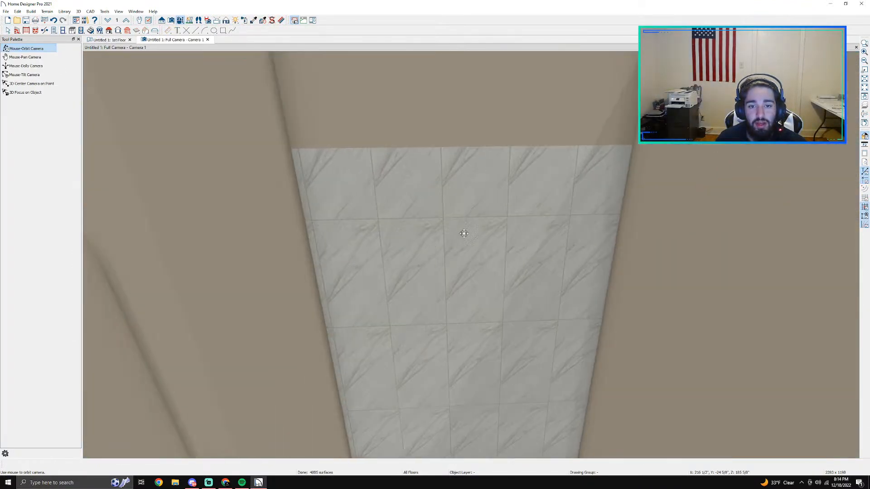
middle_click_drag(479, 285, 593, 213)
scroll(594, 214, "down", 3)
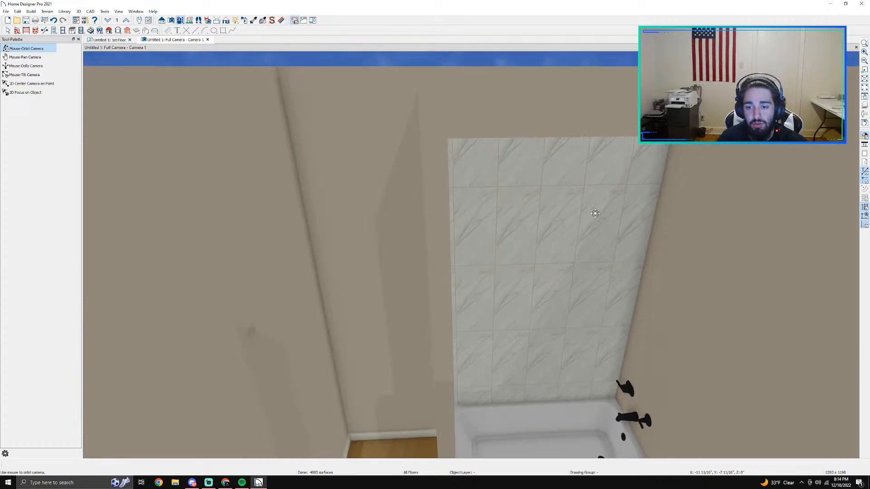
left_click_drag(650, 281, 497, 253)
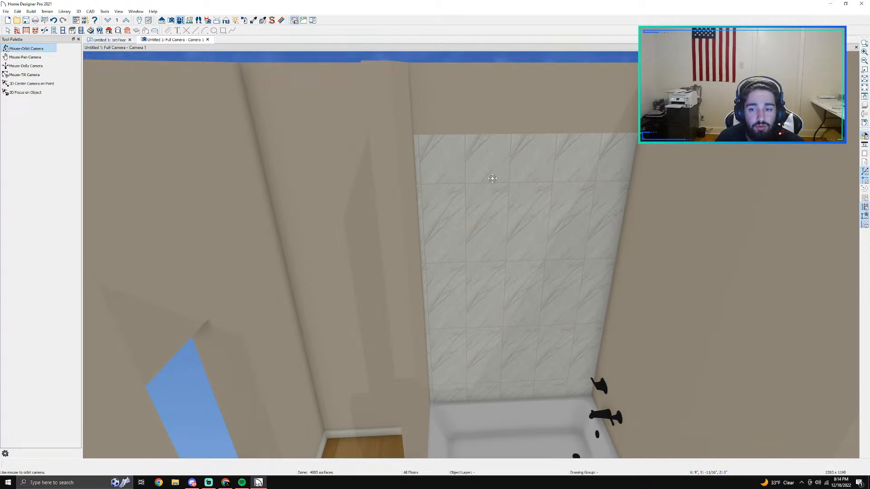
left_click_drag(492, 178, 521, 181)
key("space")
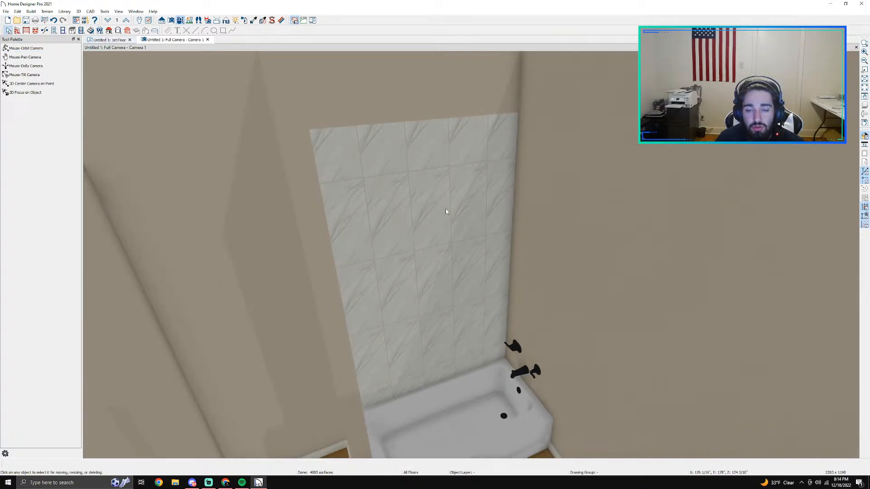
Step: Review the wall covering settings of the tiled wall behind the tub without changing them
double_click(445, 211)
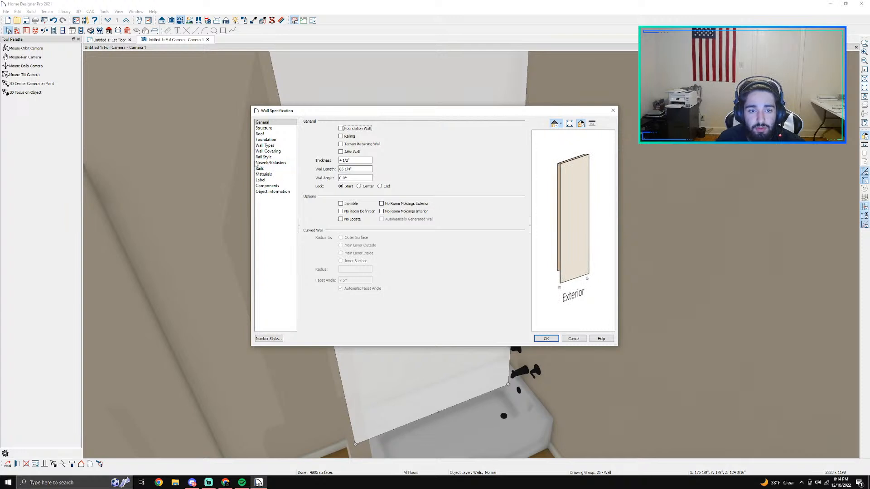
left_click(266, 140)
left_click(272, 151)
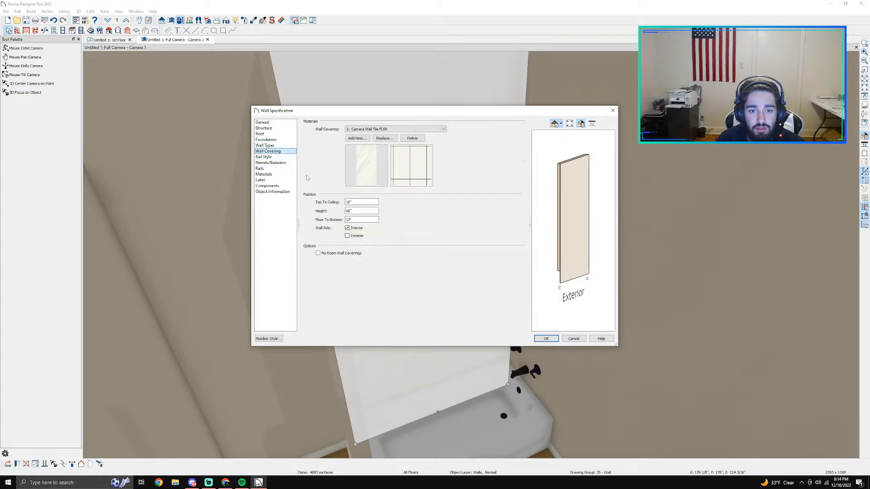
left_click(360, 211)
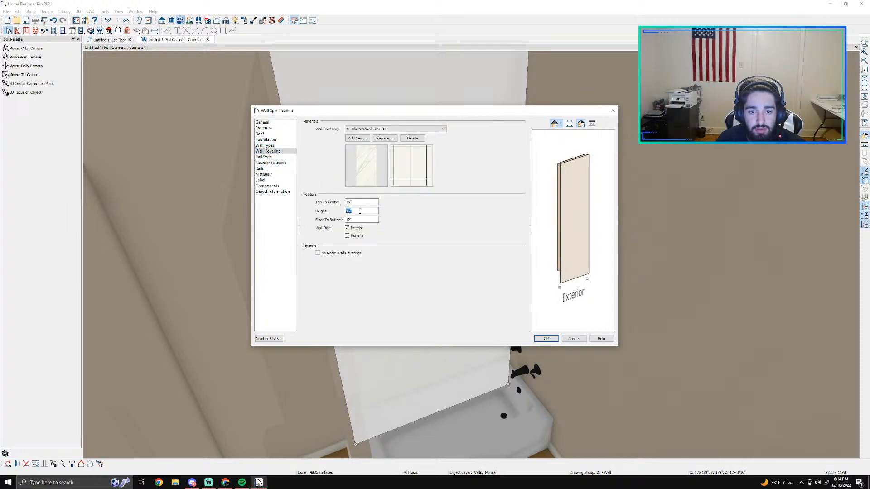
left_click(567, 337)
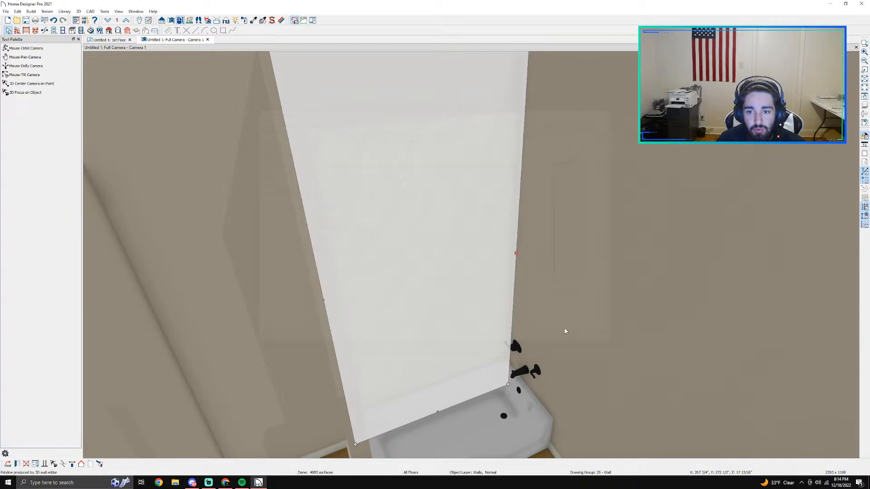
Step: Check the specification of the wall at the tub's faucet end, and see where it meets the adjoining wall segment
left_click(571, 289)
double_click(572, 291)
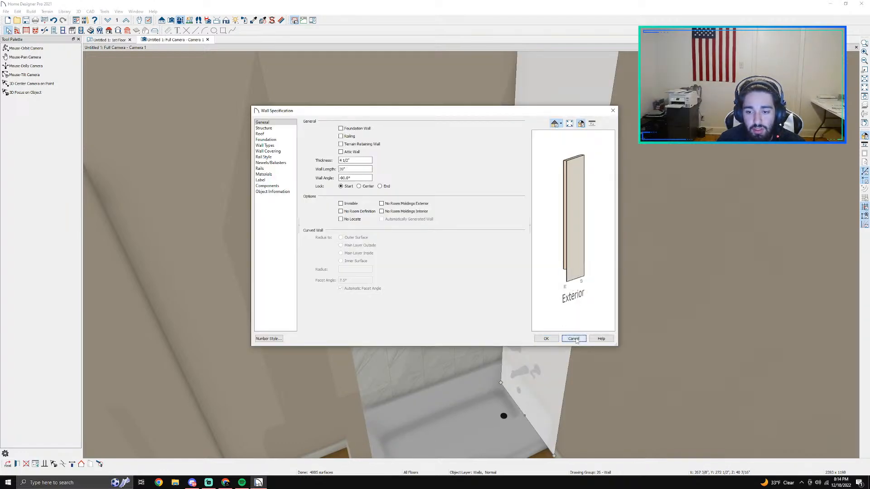
left_click(573, 339)
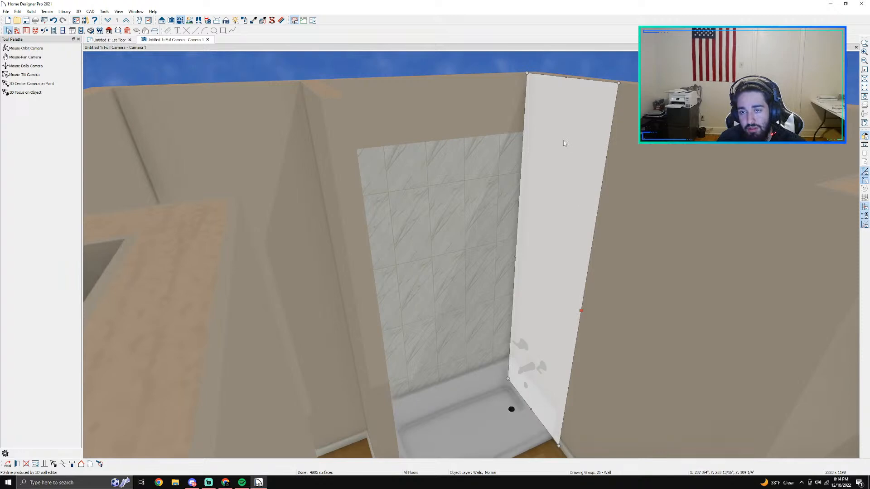
left_click(698, 186)
left_click(606, 161)
left_click(608, 161)
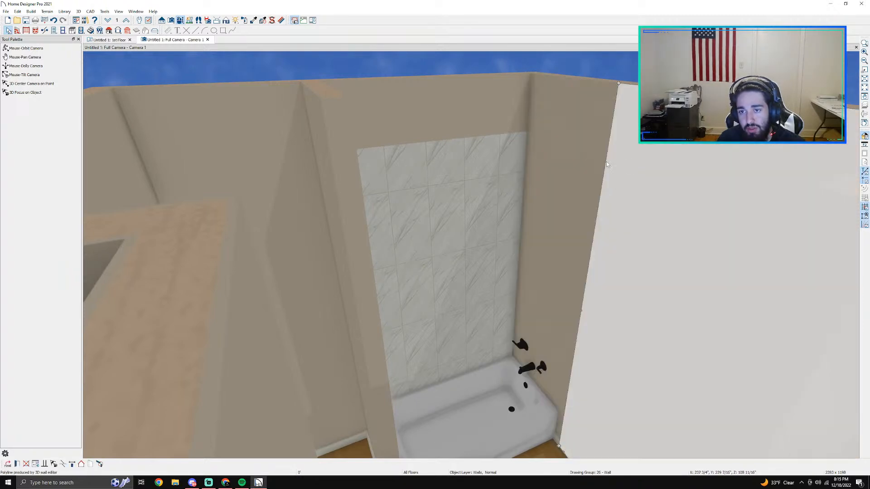
left_click(605, 161)
Step: Examine in the floor plan where the wall at the tub's faucet end breaks at the room divider
left_click(109, 40)
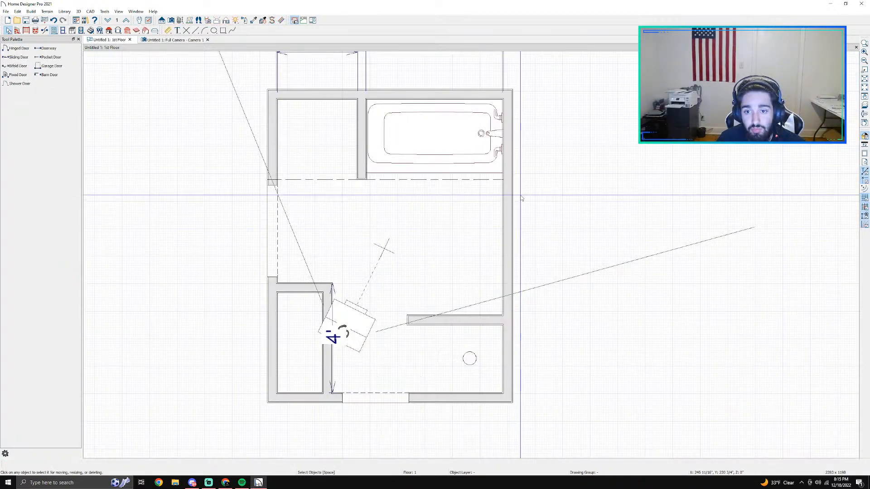
scroll(508, 188, "up", 3)
left_click(506, 179)
left_click(504, 168)
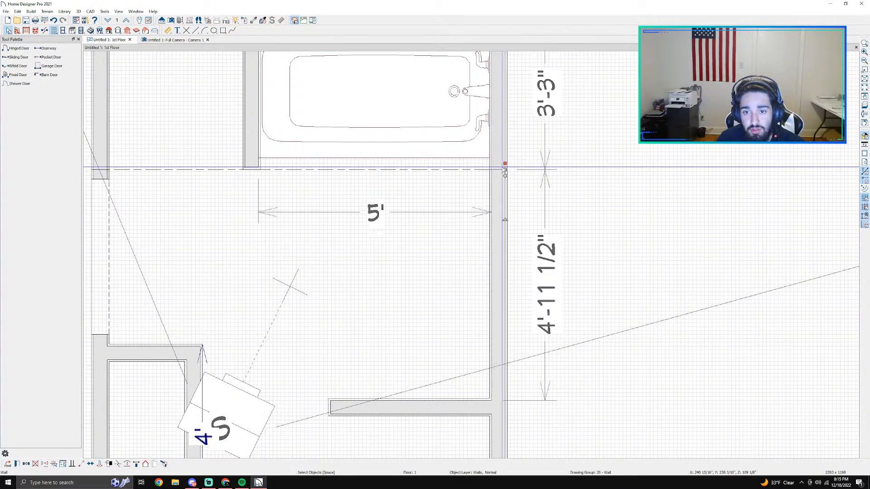
scroll(502, 168, "up", 2)
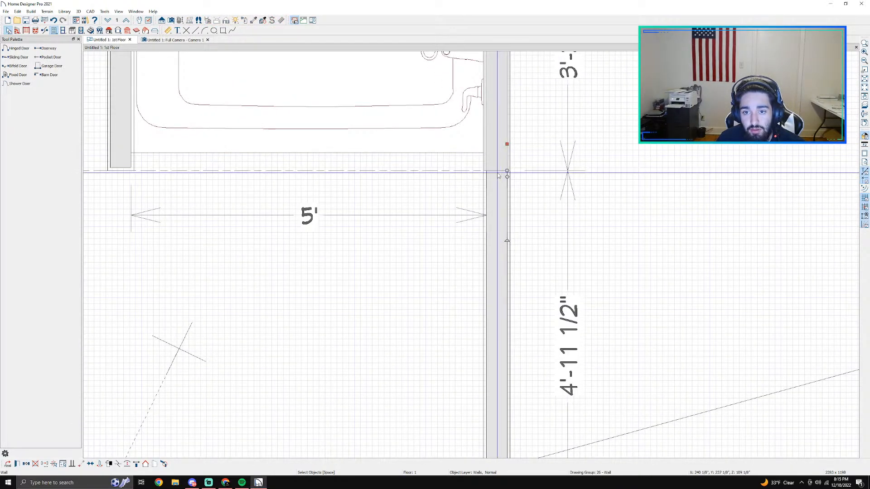
scroll(508, 203, "down", 1)
scroll(508, 205, "down", 2)
Step: Try to delete the long exterior wall segment that continues from the tub's faucet wall beyond the room divider
left_click(509, 243)
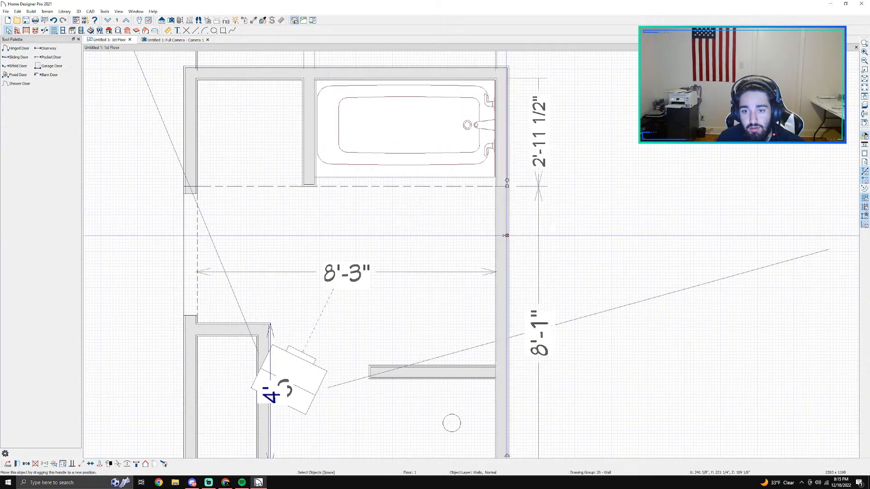
key("Delete")
scroll(511, 241, "down", 2)
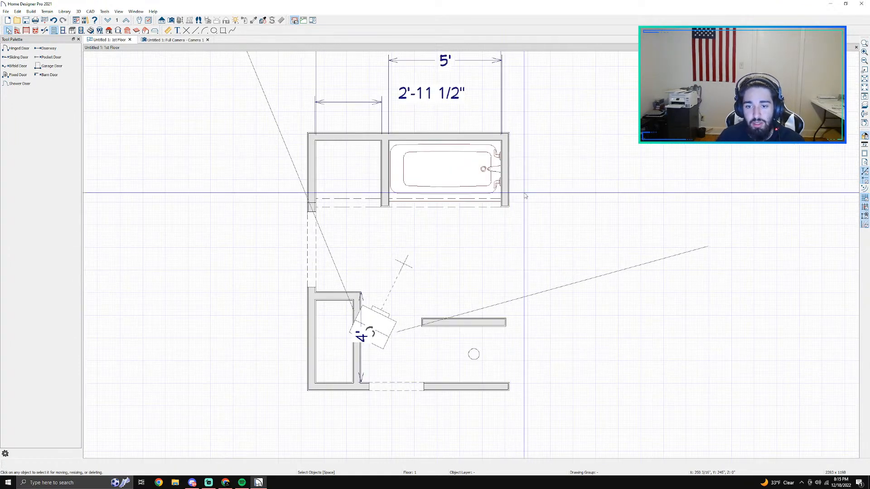
scroll(498, 181, "up", 3)
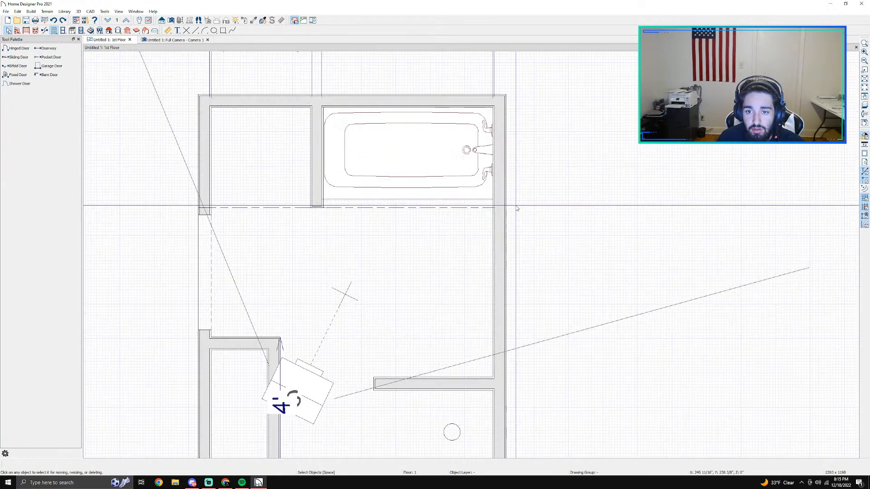
Step: Browse for a wall covering material for the wall at the tub's faucet end, and close the dialogs without choosing one
left_click(489, 194)
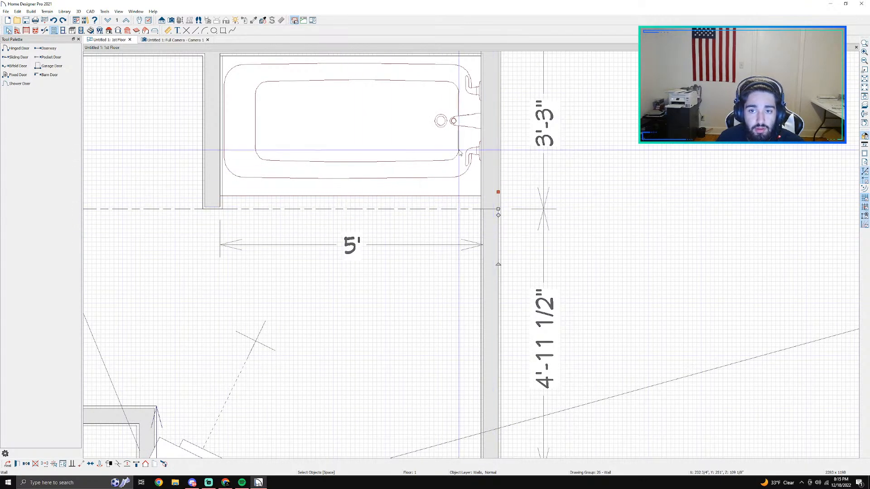
double_click(491, 146)
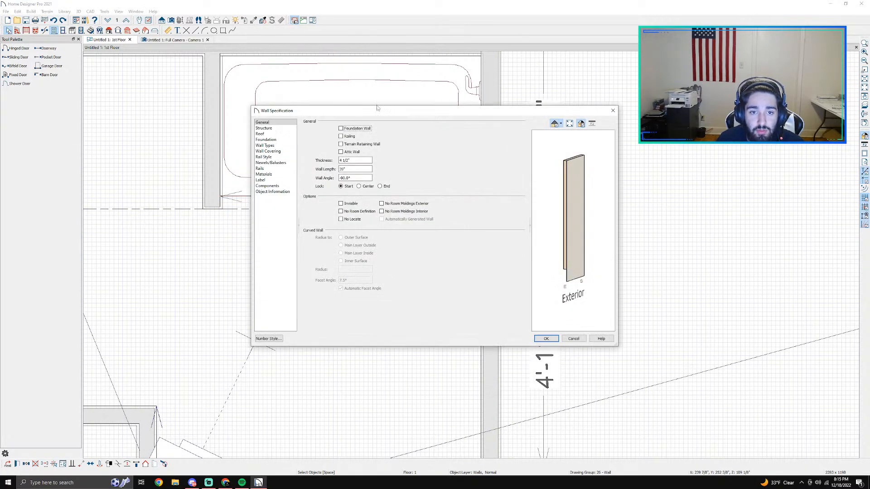
left_click(279, 154)
left_click(381, 147)
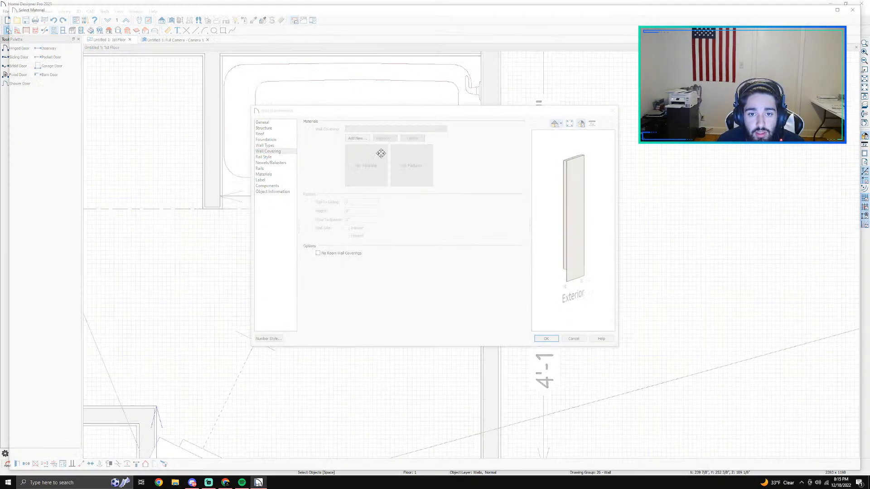
left_click(861, 5)
left_click(613, 111)
Step: Check which wall covering is assigned to the long wall behind the tub, and close its specification without changes
scroll(438, 81, "down", 2)
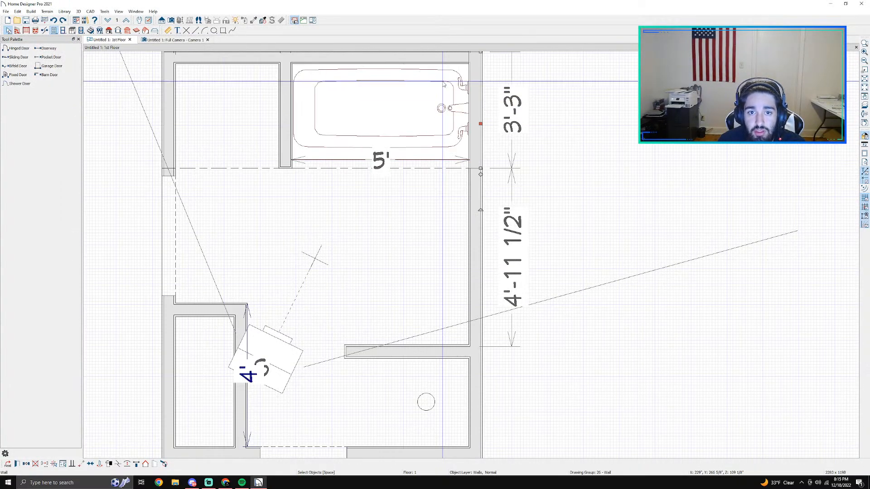
middle_click_drag(438, 80, 463, 168)
double_click(438, 145)
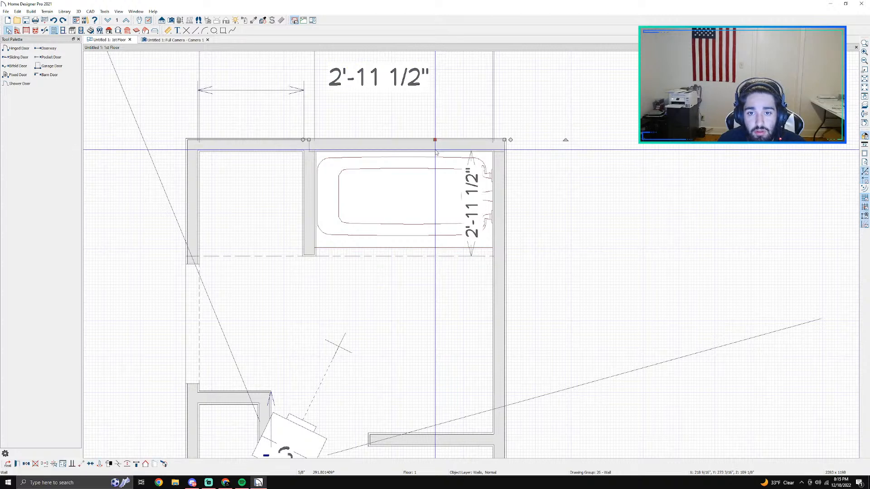
left_click(268, 151)
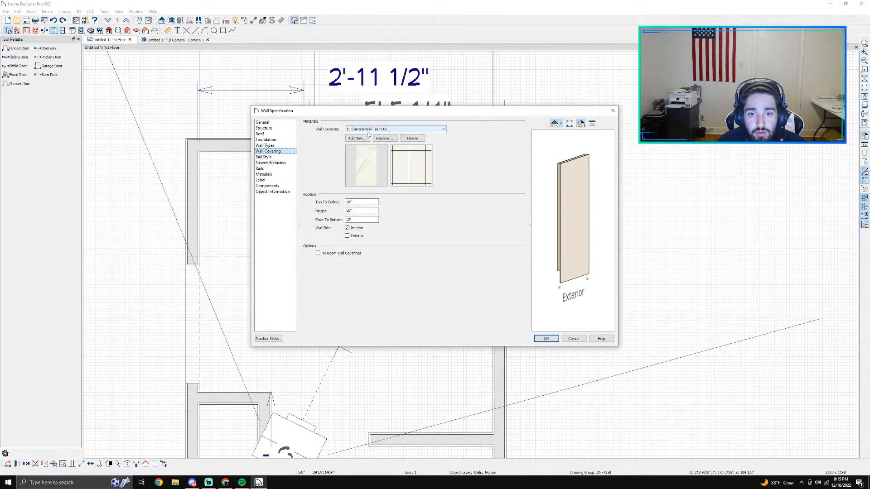
left_click(573, 341)
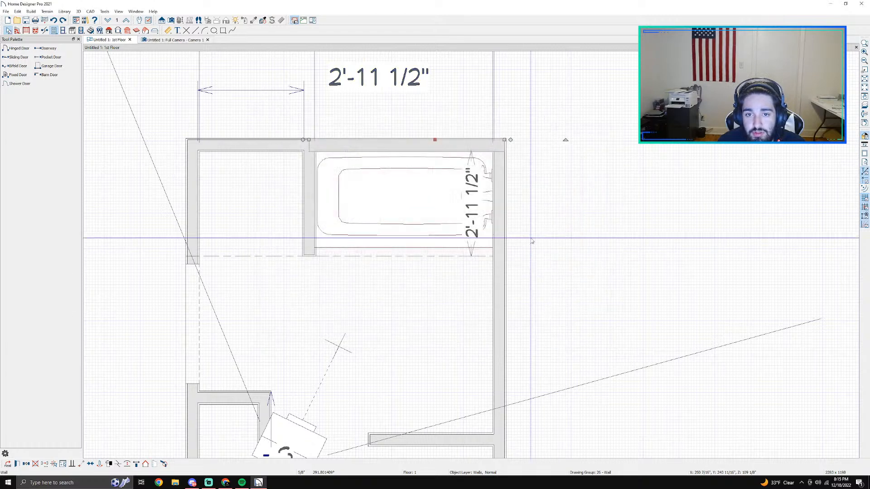
Step: Start adding a wall covering to the wall at the tub's faucet end, and search the material library for its tile
double_click(501, 192)
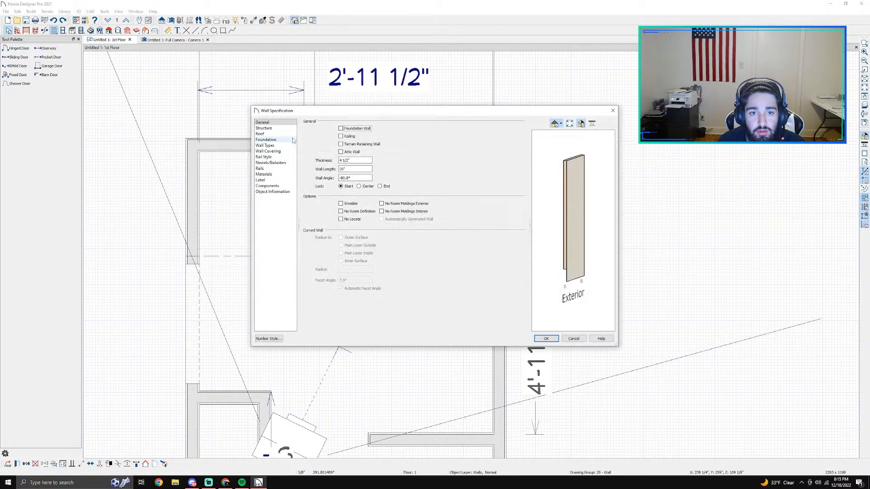
left_click(270, 151)
left_click(358, 138)
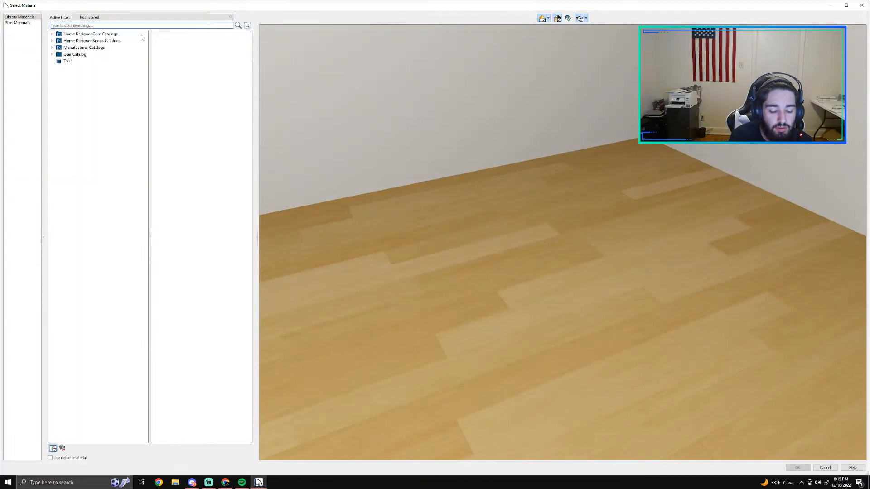
type("f")
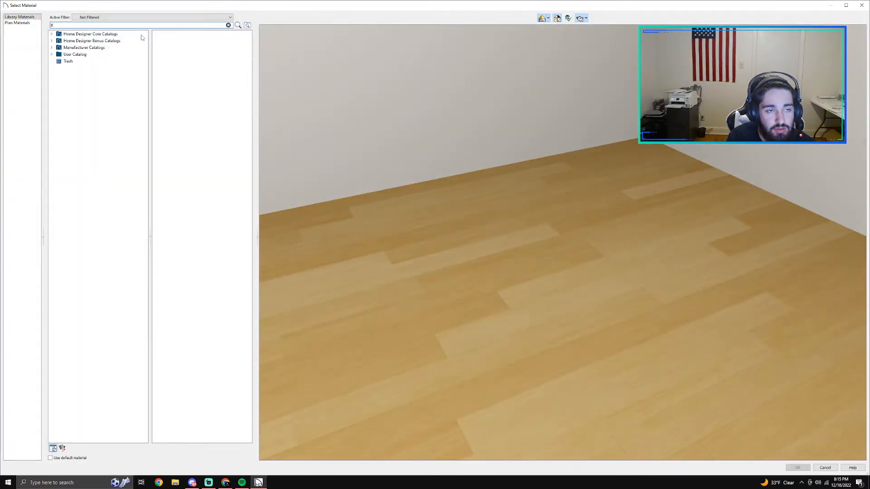
type("ib")
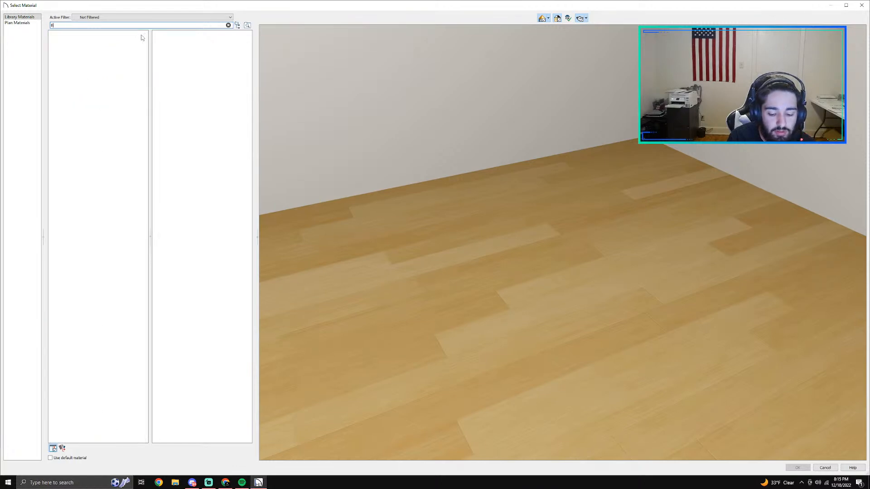
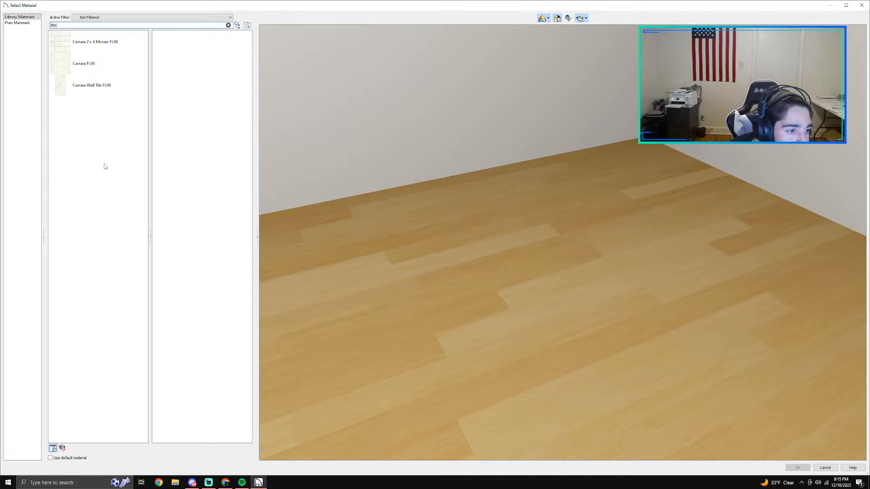
Step: Cover the wall at the tub's faucet end with Carrara Wall Tile FL06, 96" high and starting 12" above the floor
left_click(93, 86)
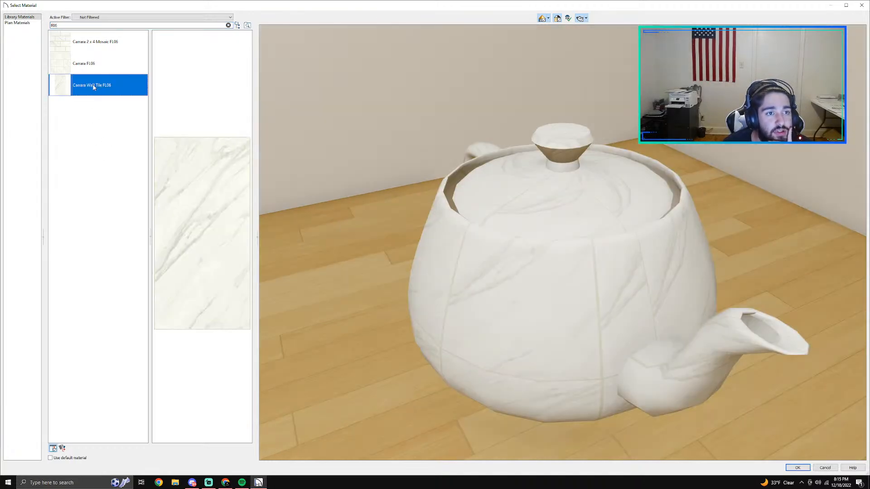
left_click(801, 467)
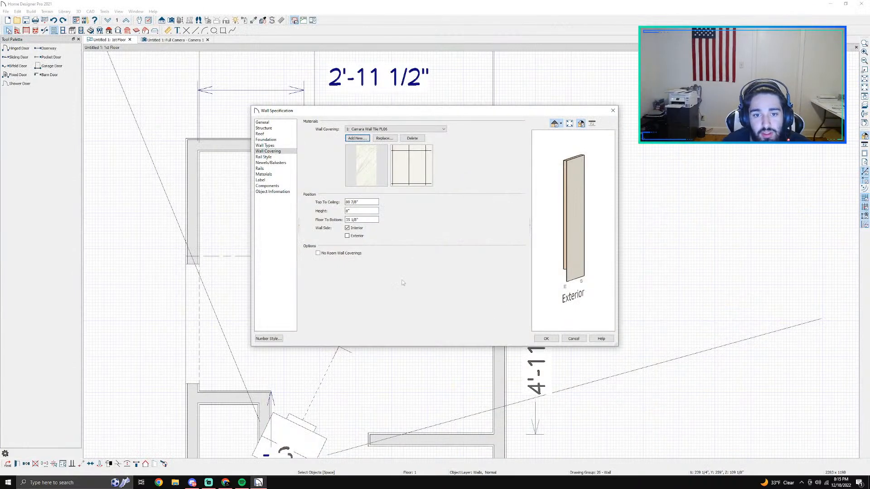
double_click(357, 210)
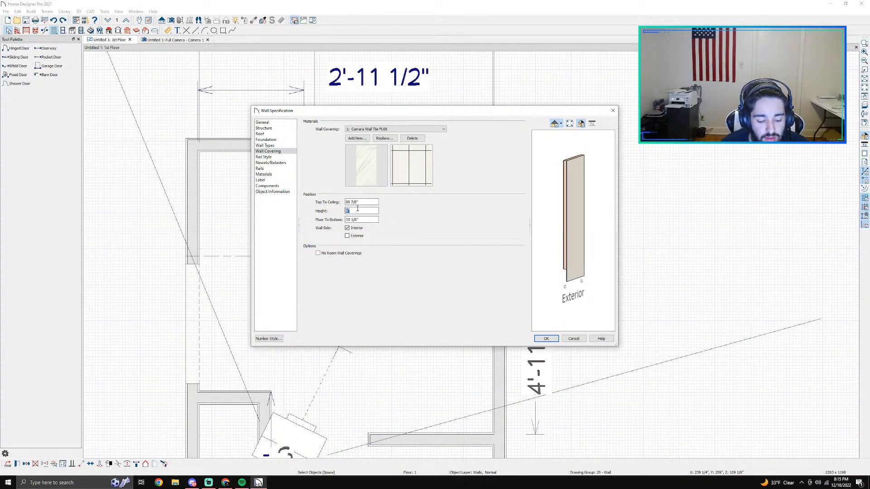
double_click(364, 219)
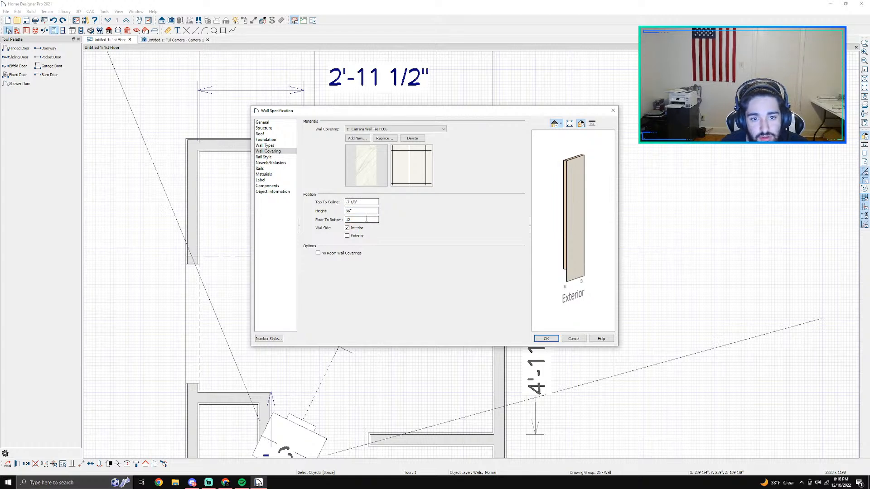
left_click(537, 340)
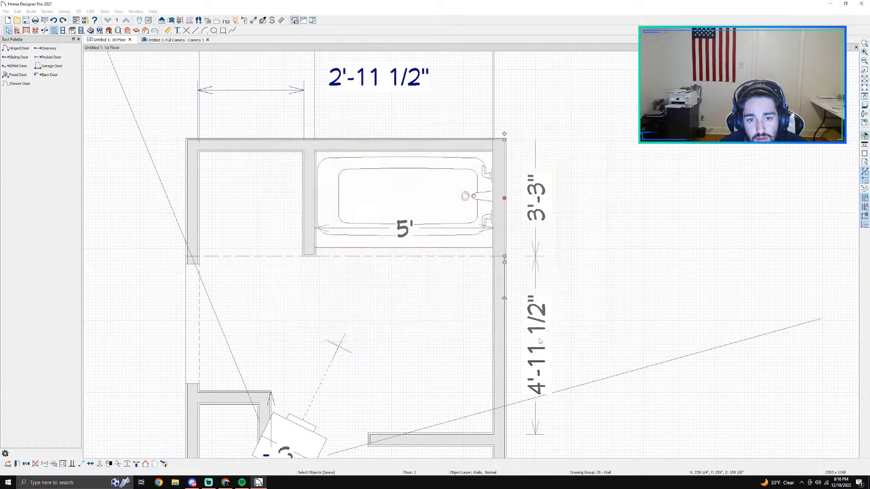
Step: Arrange the 1st Floor plan and the Full Camera view side by side
left_click(174, 39)
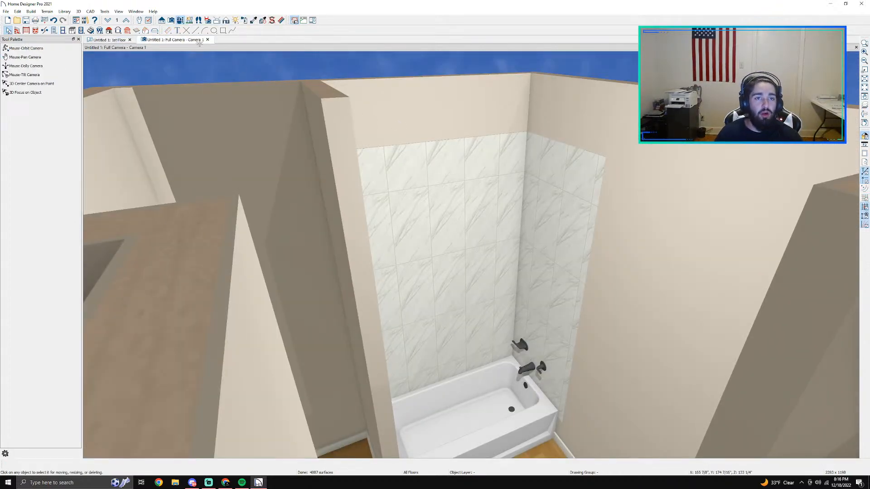
left_click_drag(190, 40, 524, 166)
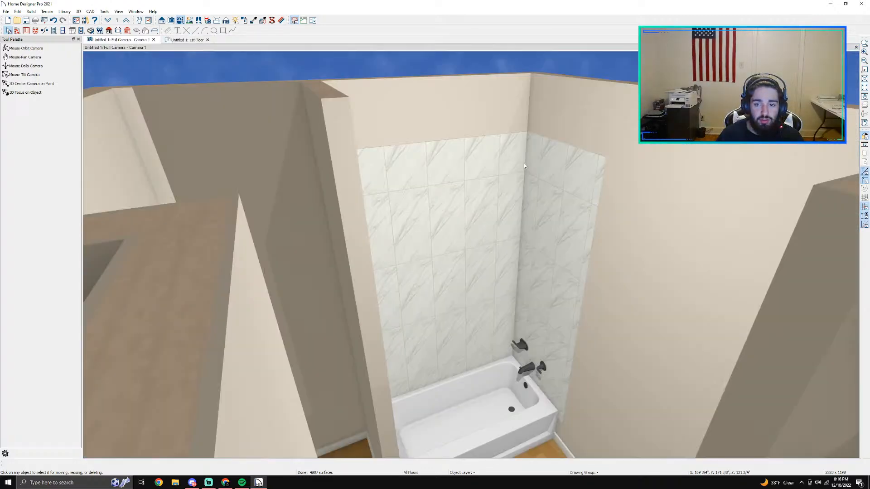
left_click_drag(178, 38, 245, 55)
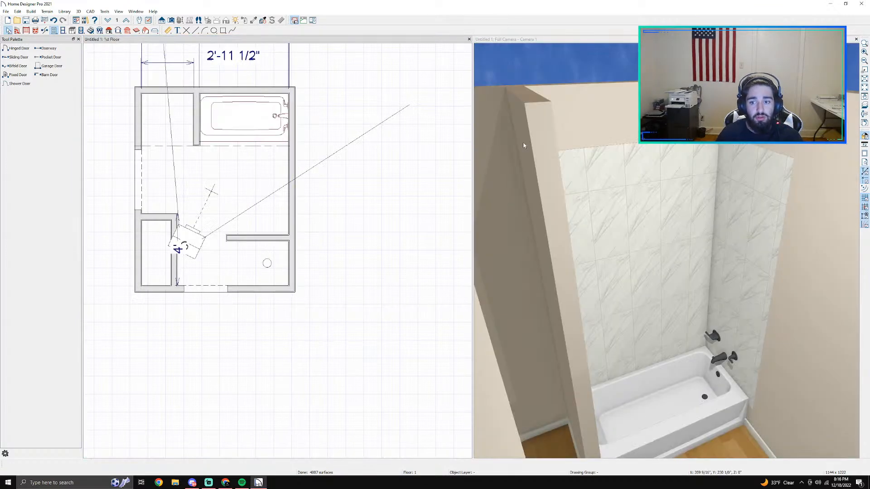
Step: Undo the tile covering on the wall at the tub's faucet end
scroll(456, 164, "down", 1)
scroll(574, 218, "down", 2)
scroll(574, 218, "down", 2)
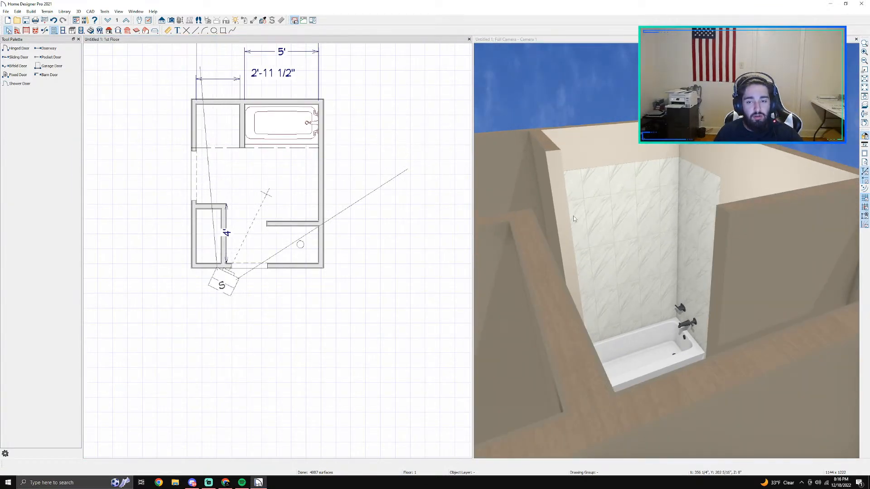
key("ctrl+z")
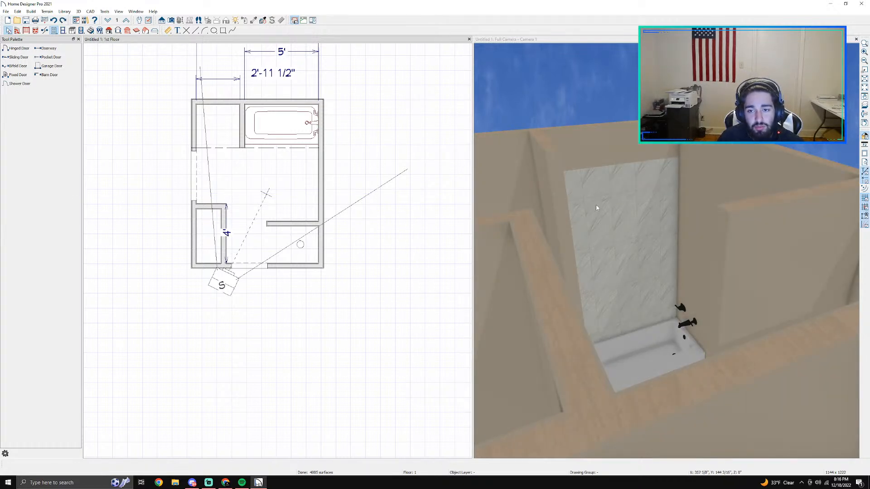
scroll(663, 273, "down", 1)
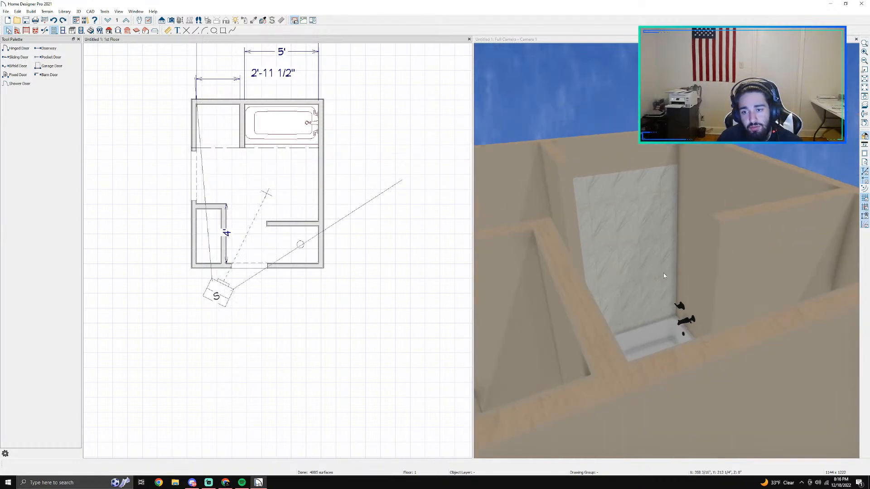
scroll(637, 208, "down", 2)
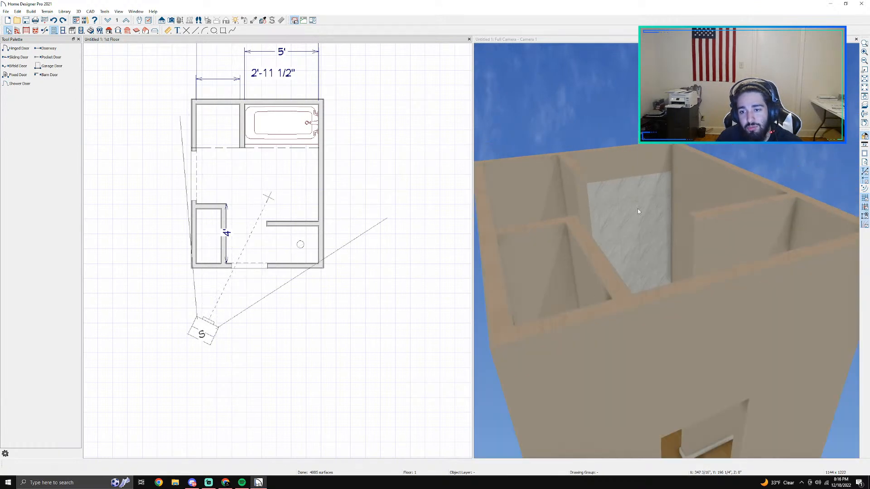
scroll(637, 209, "up", 3)
left_click(171, 20)
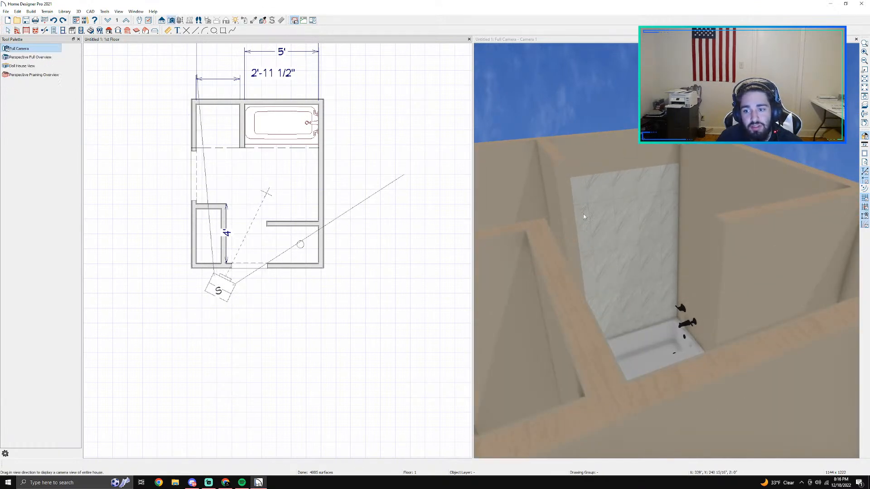
left_click(669, 278)
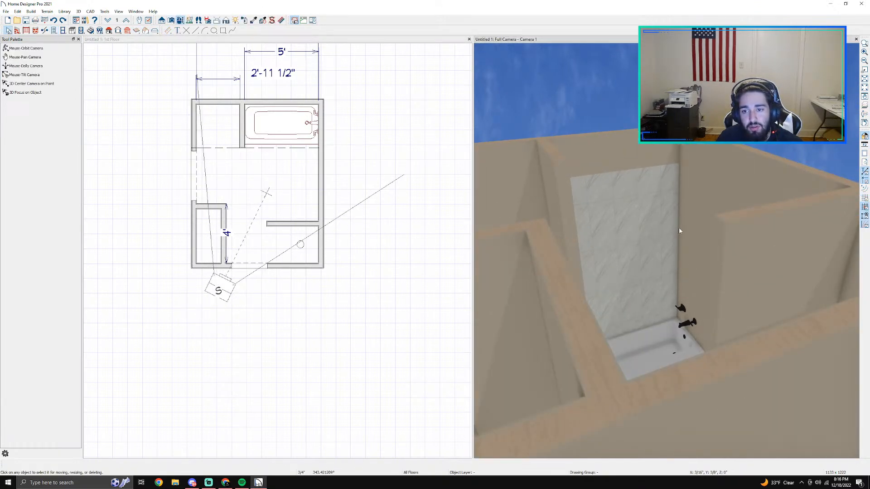
Step: Add Carrara Wall Tile FL06, found by searching fl06, as a wall covering on the tub's faucet wall
left_click(27, 49)
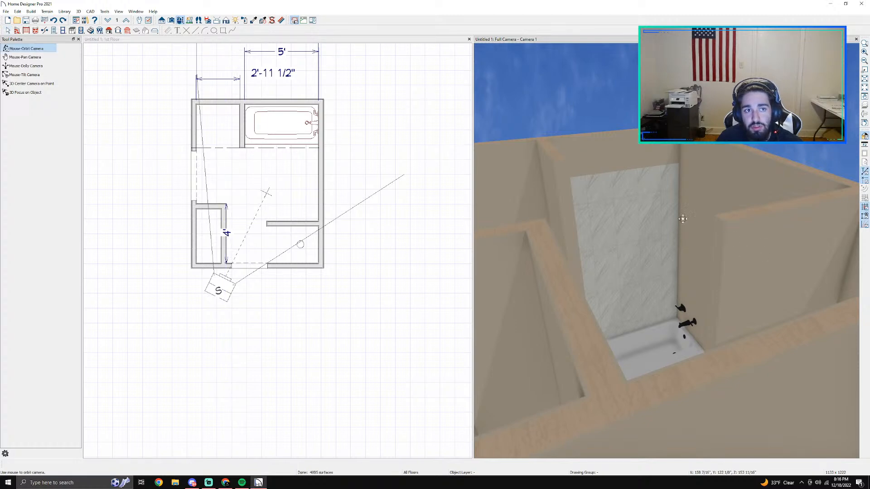
left_click_drag(665, 185, 626, 196)
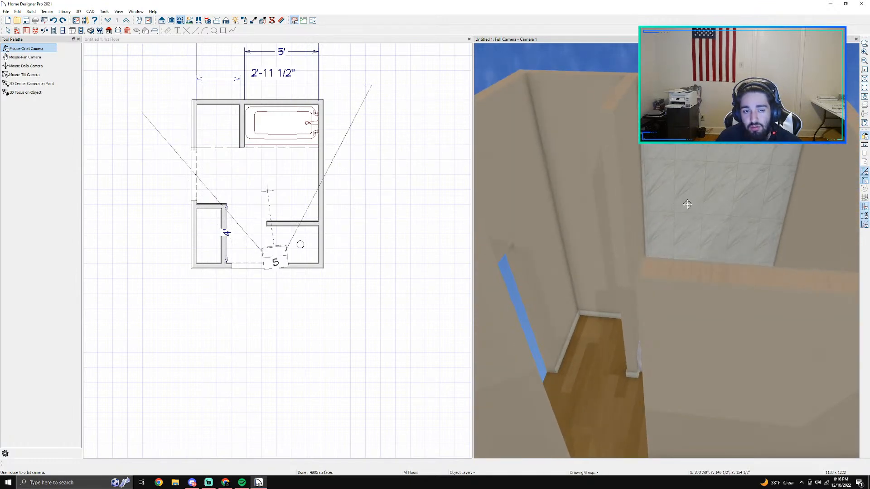
left_click_drag(687, 205, 691, 222)
key("space")
left_click(655, 186)
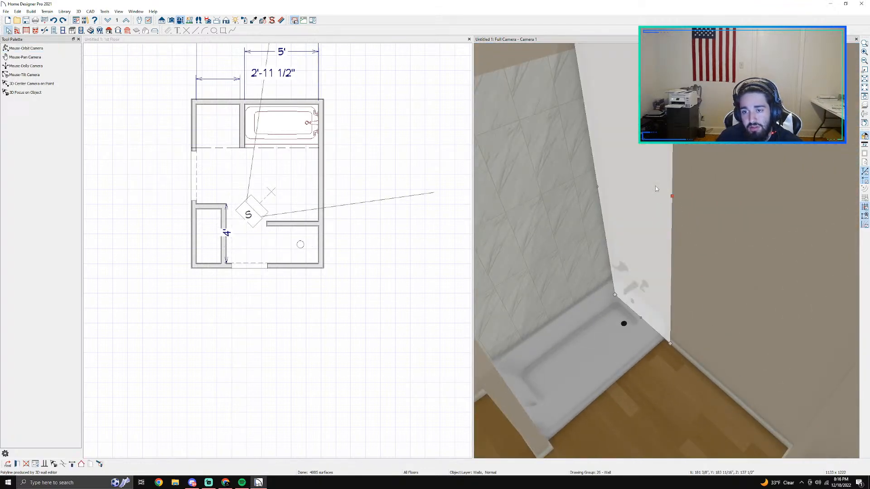
double_click(655, 186)
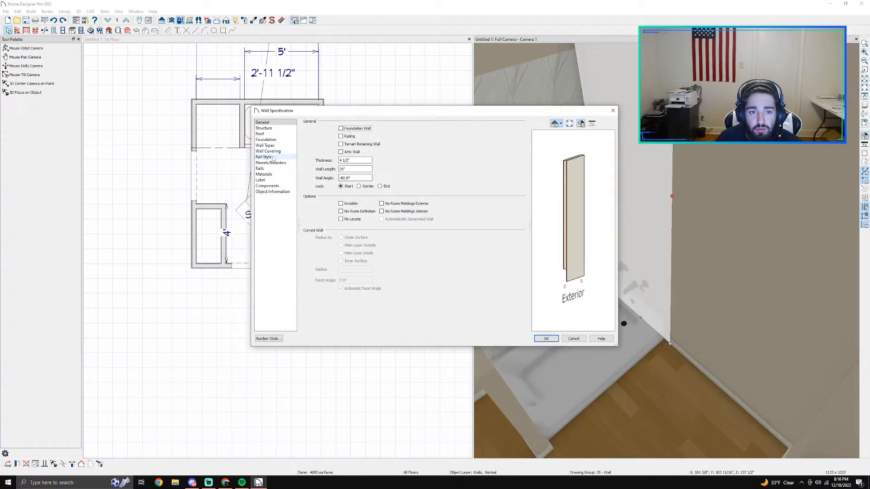
left_click(269, 152)
left_click(358, 138)
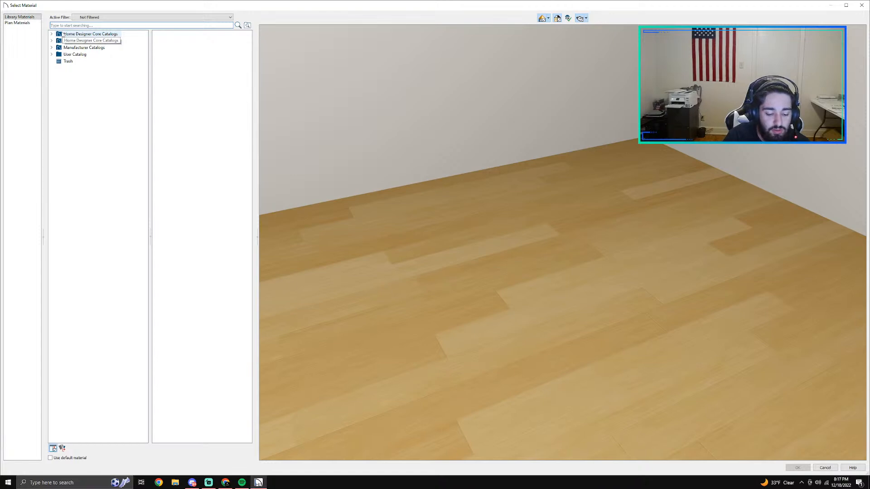
type("fl06")
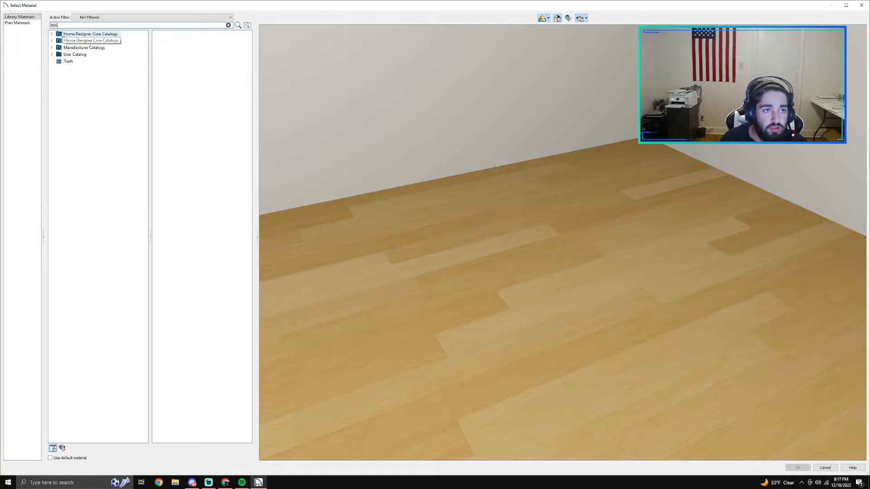
left_click(91, 86)
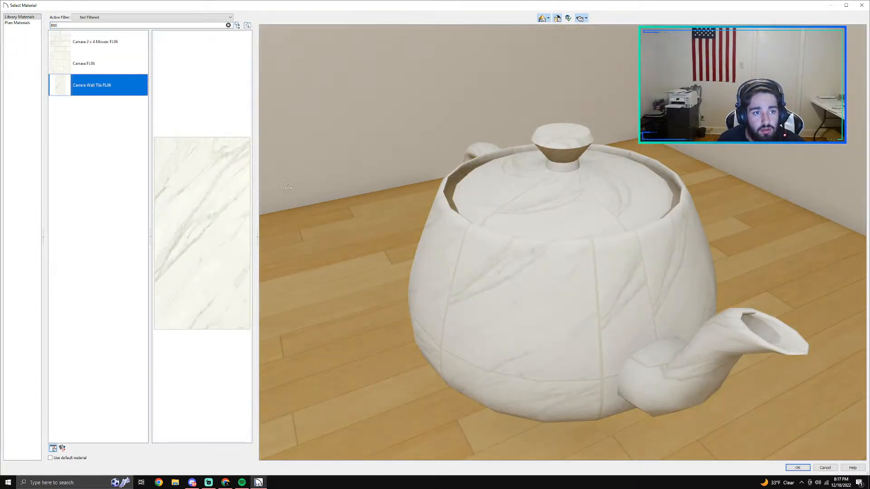
left_click(805, 468)
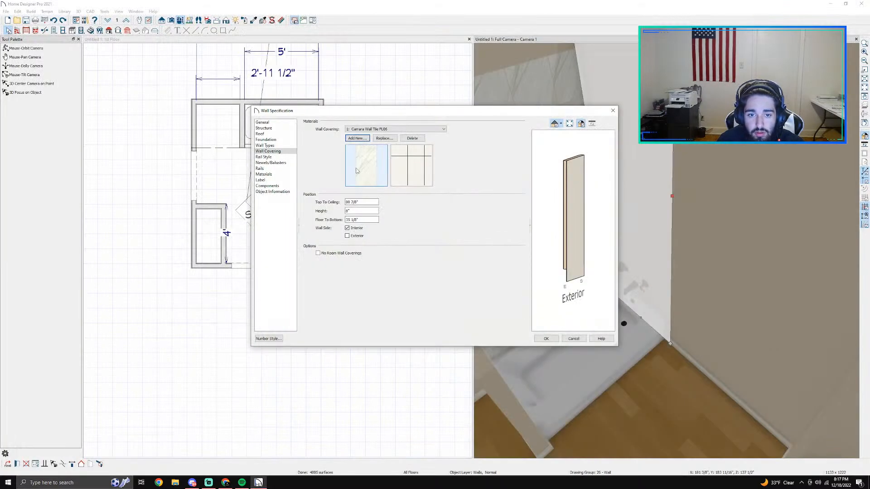
Step: Set the faucet wall covering's height to 96" and its floor-to-bottom distance to 12", and apply the wall specification
double_click(362, 211)
type("96")
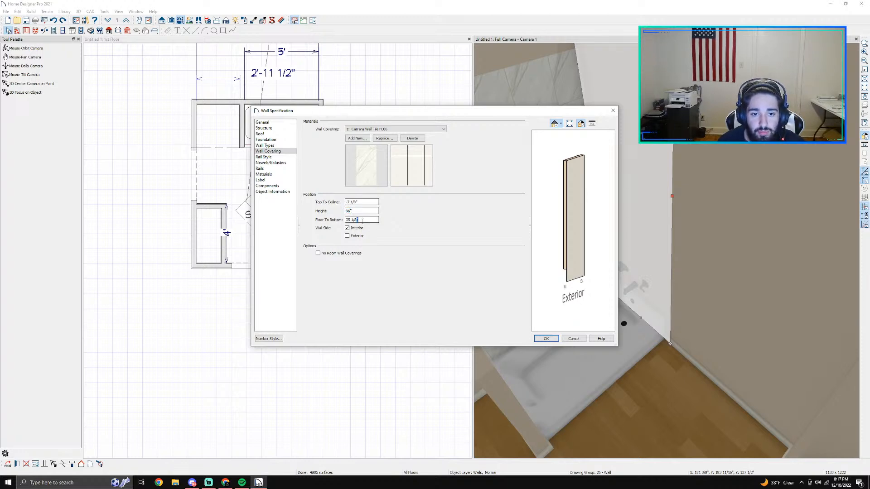
double_click(361, 221)
type("12")
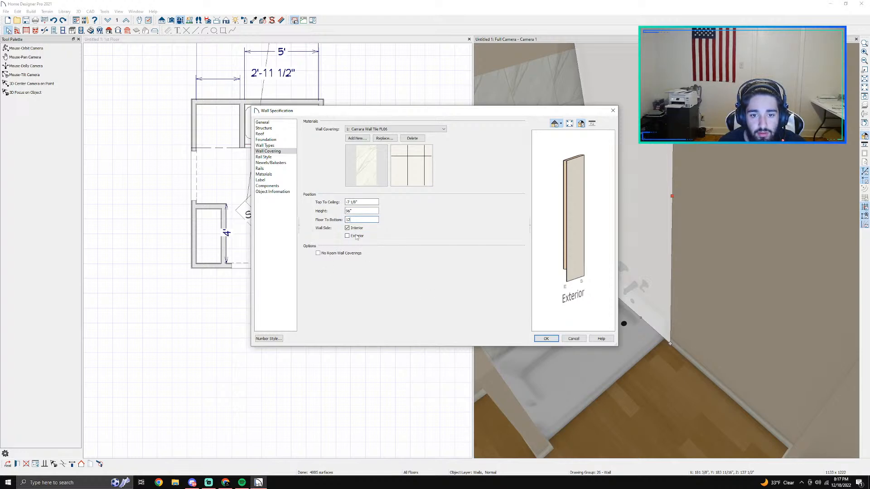
left_click(547, 340)
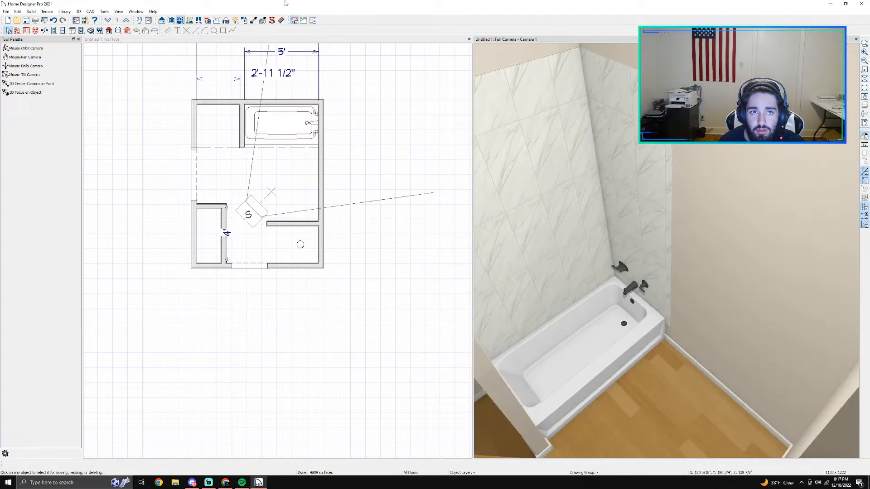
Step: Add Carrara Wall Tile FL06 as a wall covering on the partition between the tub and the closet
left_click_drag(585, 161, 556, 183)
middle_click_drag(679, 235, 578, 264)
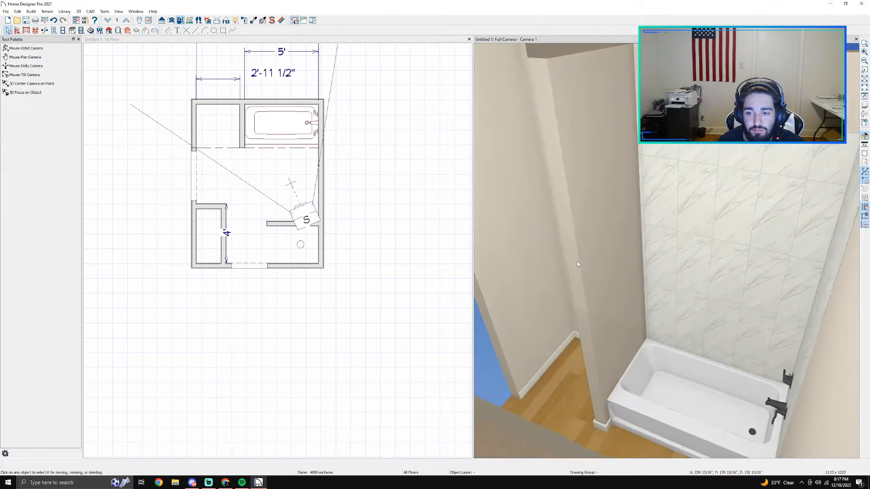
double_click(602, 273)
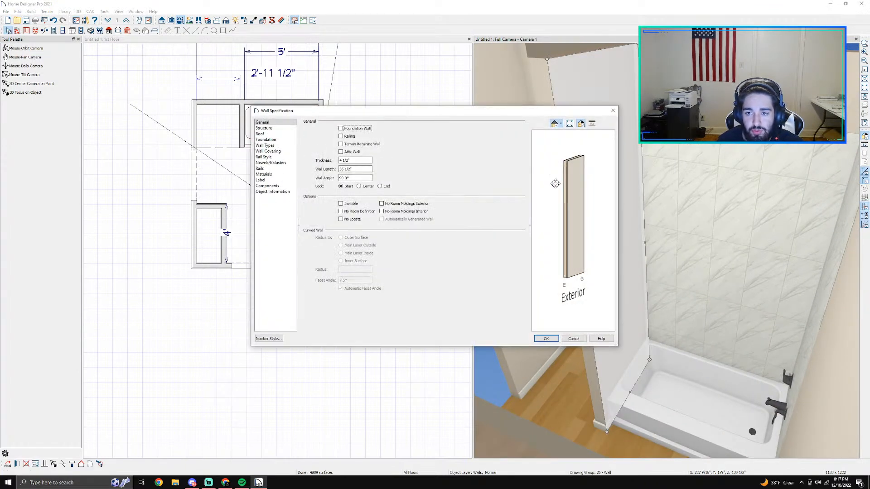
left_click(282, 151)
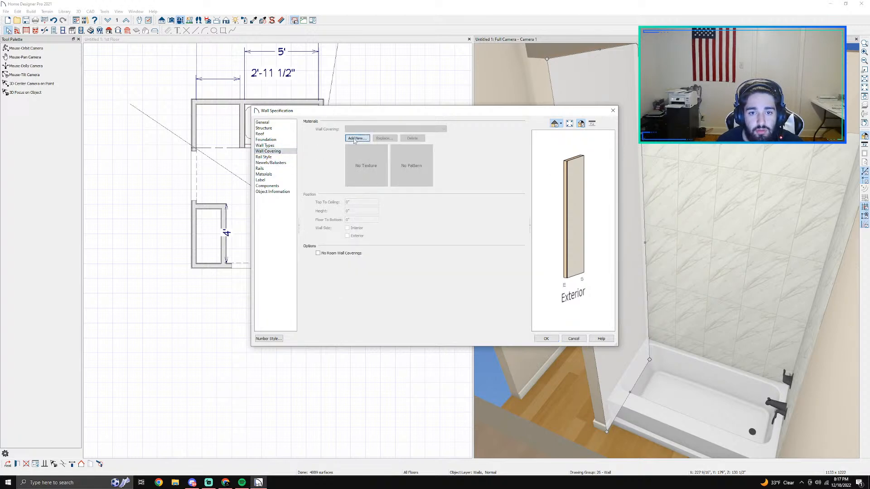
left_click(355, 139)
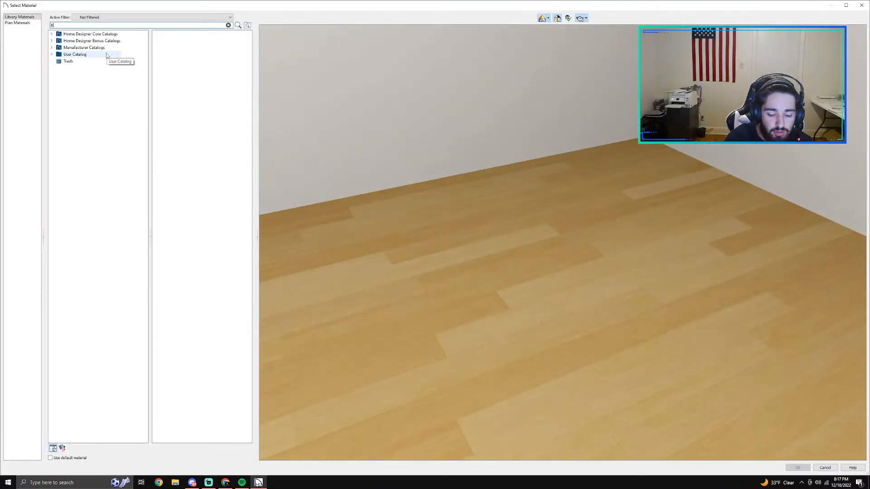
type("floo")
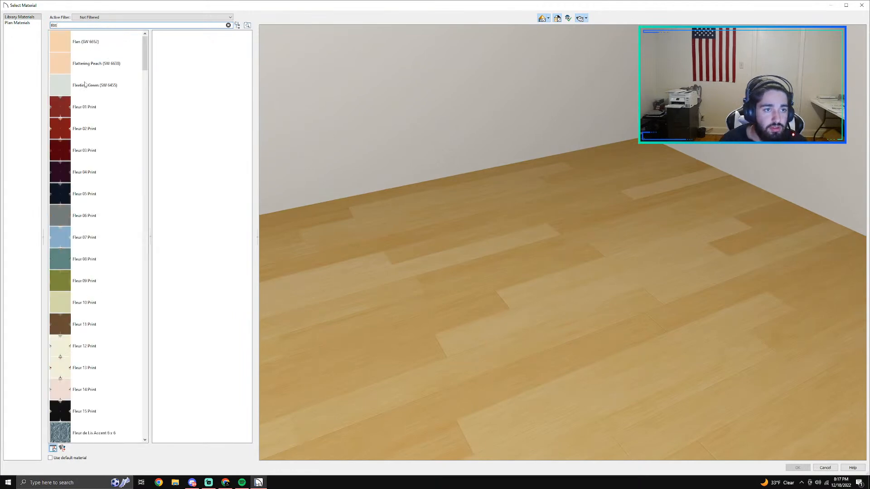
left_click(89, 65)
left_click(95, 87)
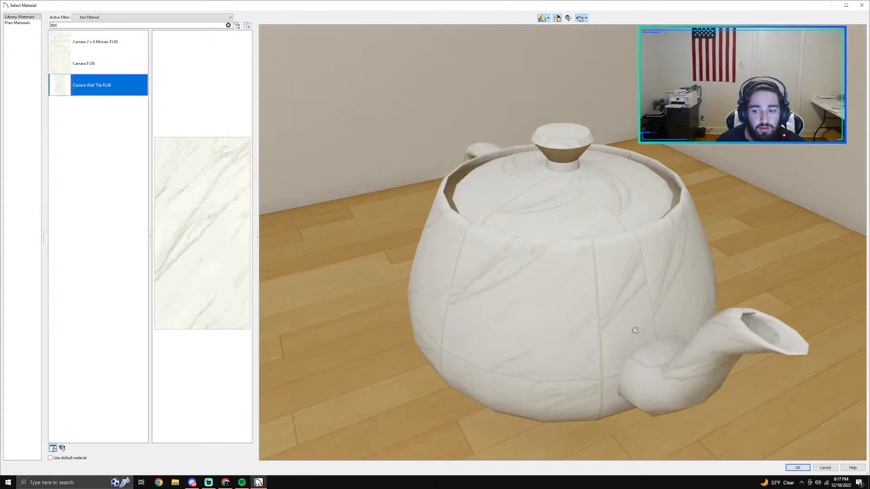
left_click(799, 469)
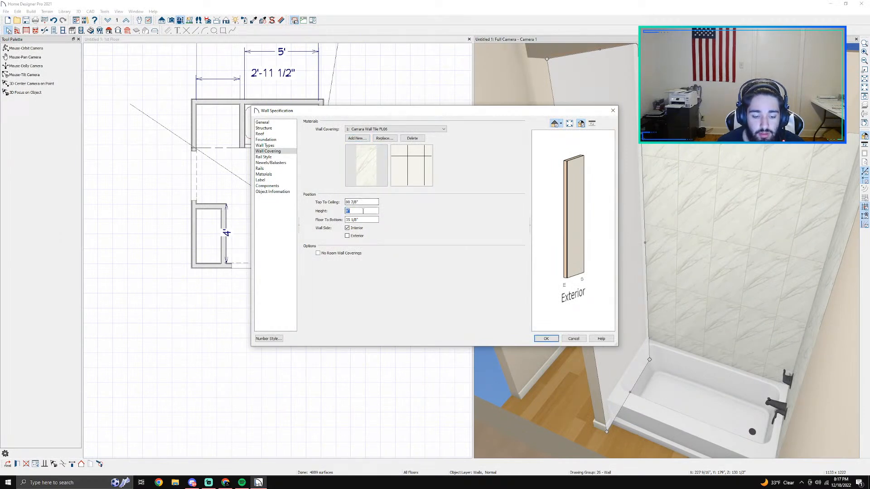
Step: Set the partition covering's height to 96" and its floor-to-bottom distance to 12", apply it, and inspect the tiled partition
key("Tab")
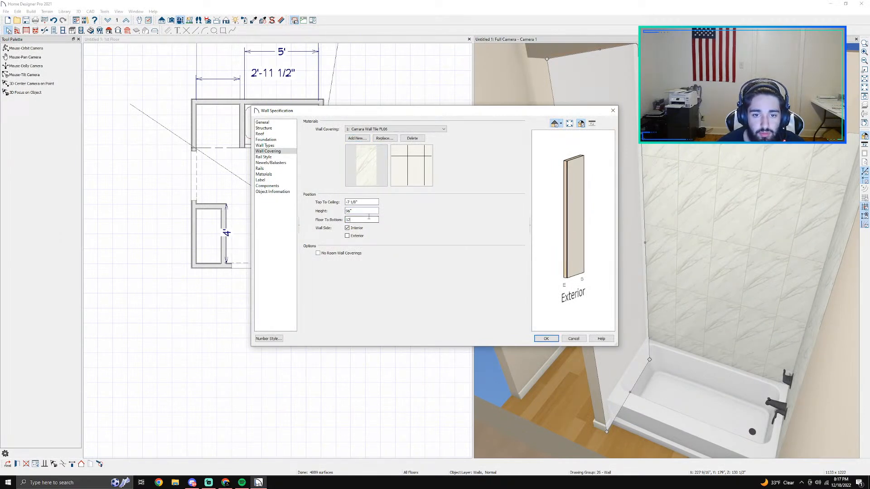
type("12")
key("Return")
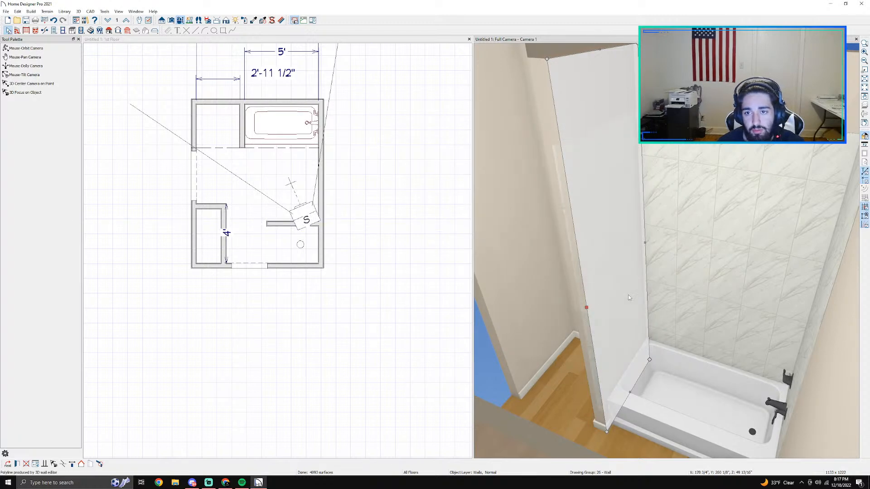
middle_click_drag(602, 294, 784, 270)
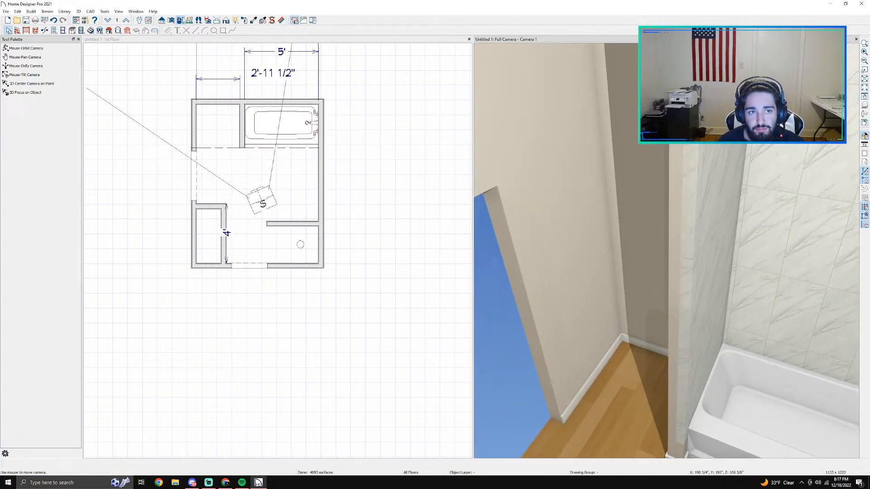
Step: Start adding a new wall covering to the partition between the tub and the closet, opened from its closet side
left_click(182, 21)
left_click_drag(594, 210, 631, 212)
middle_click_drag(554, 265, 867, 207)
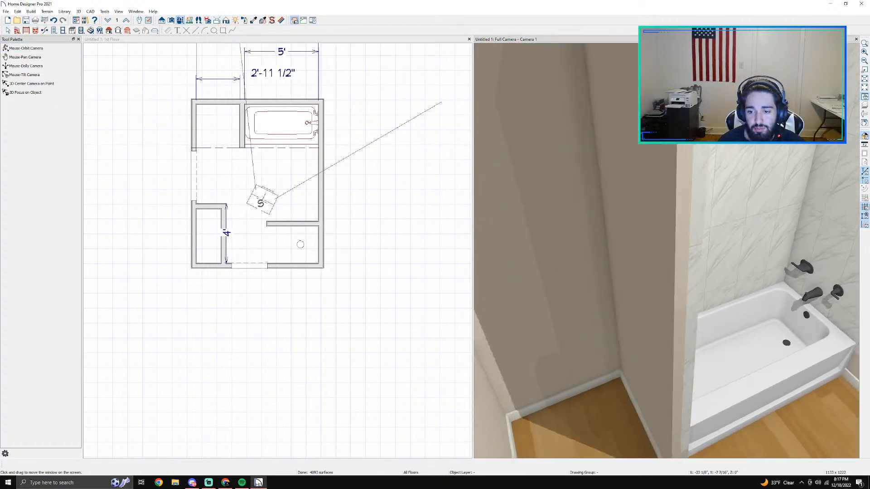
key("space")
double_click(632, 240)
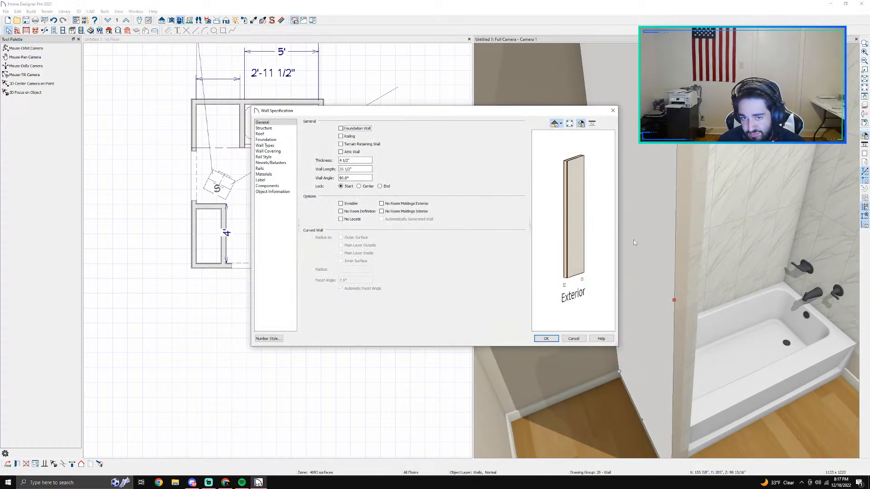
left_click(271, 175)
left_click(268, 152)
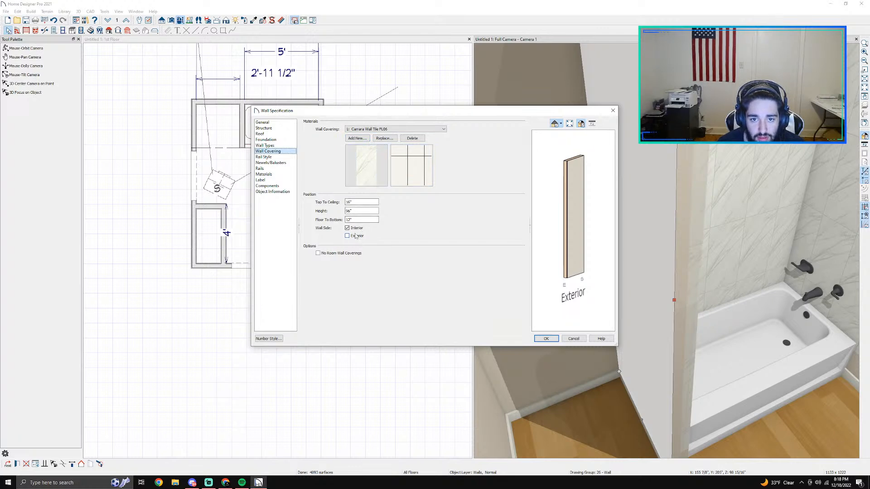
left_click(356, 139)
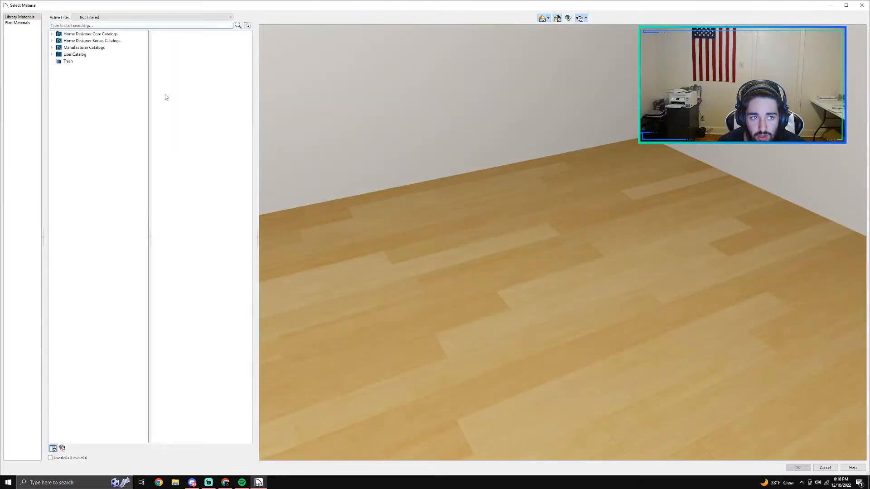
Step: Choose Mystic Way ID02 from the DalTile porcelain Invoke collection as the partition's additional wall covering
left_click(52, 34)
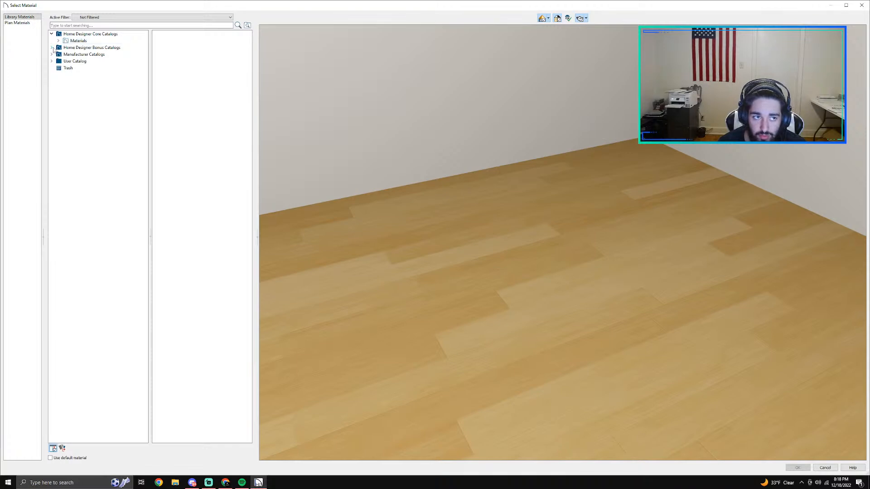
left_click(52, 47)
left_click(52, 68)
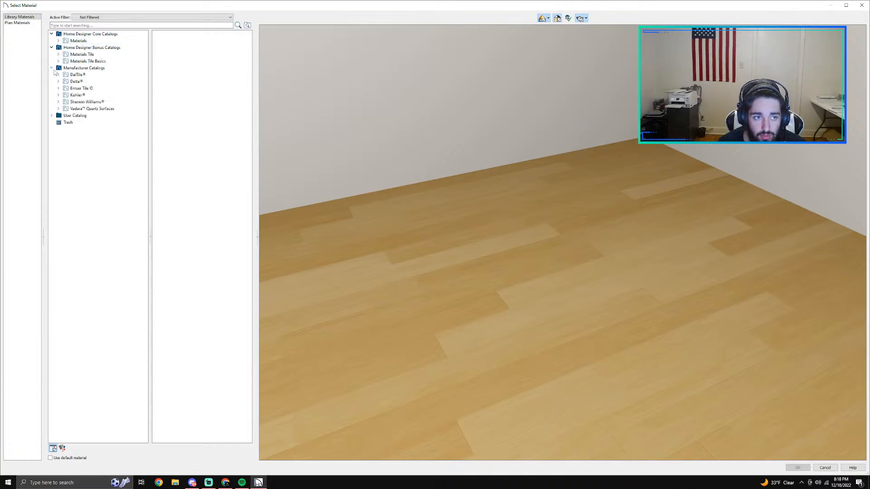
left_click(59, 75)
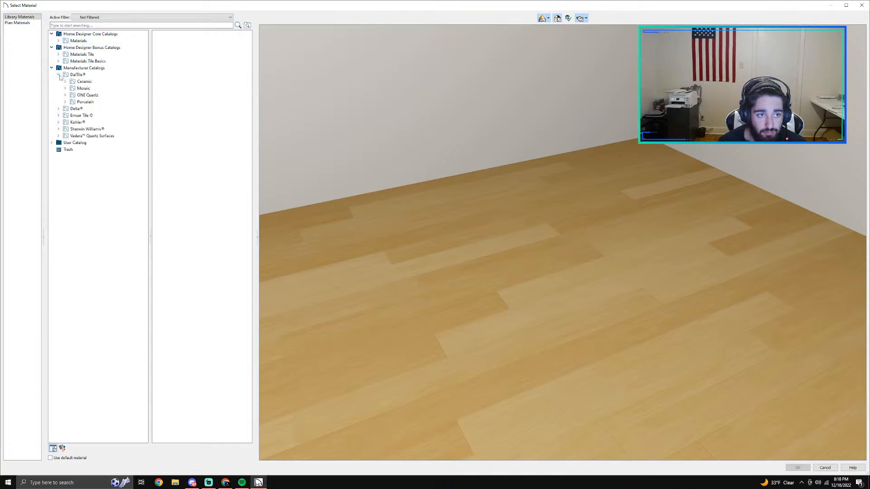
left_click(66, 95)
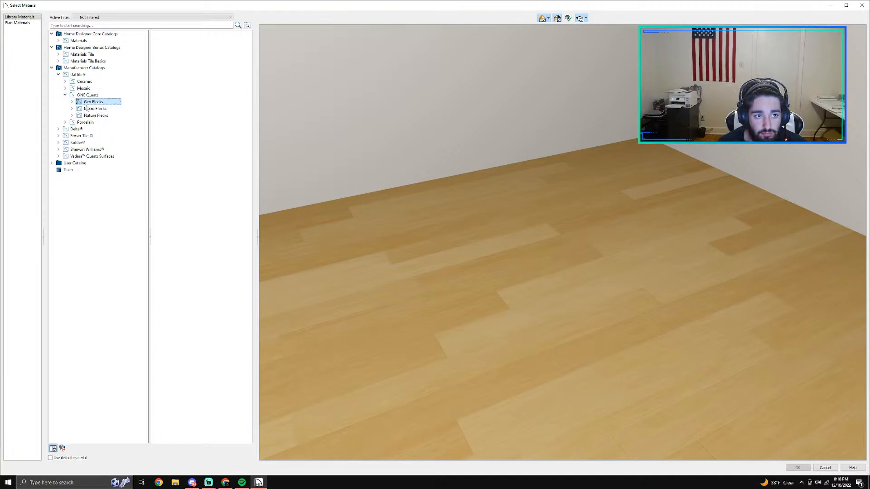
left_click(94, 109)
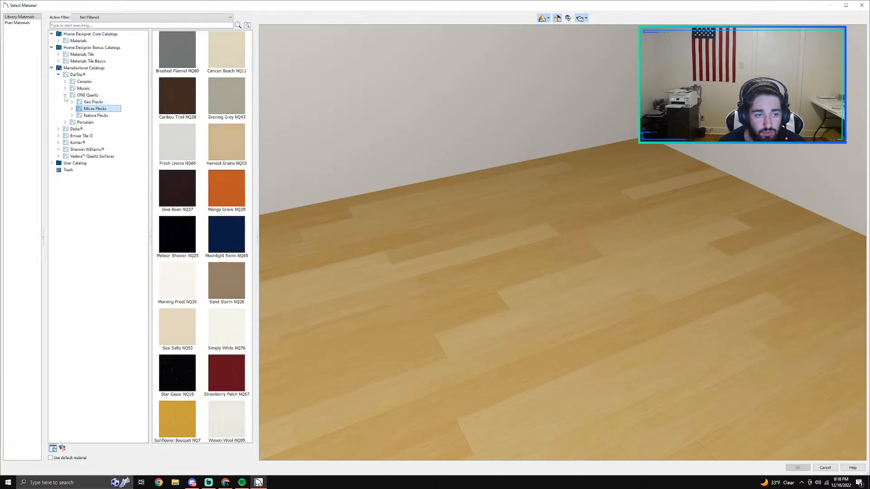
left_click(65, 96)
left_click(65, 102)
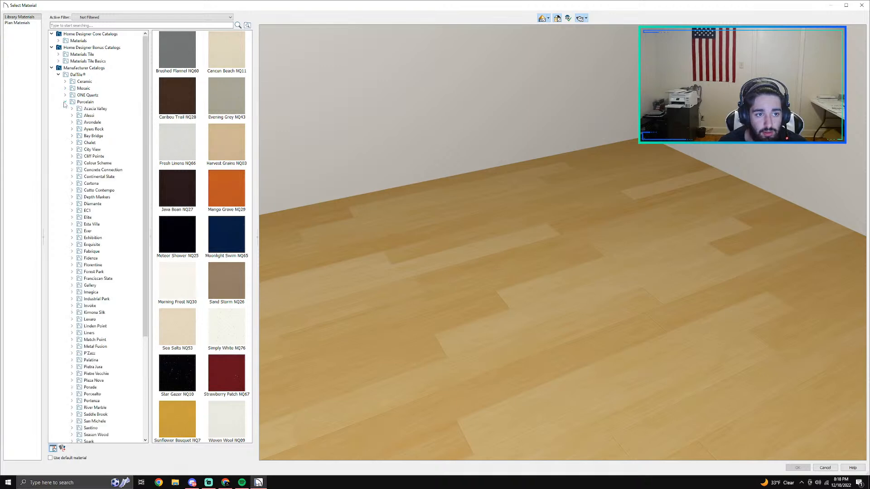
scroll(93, 172, "down", 4)
left_click(92, 225)
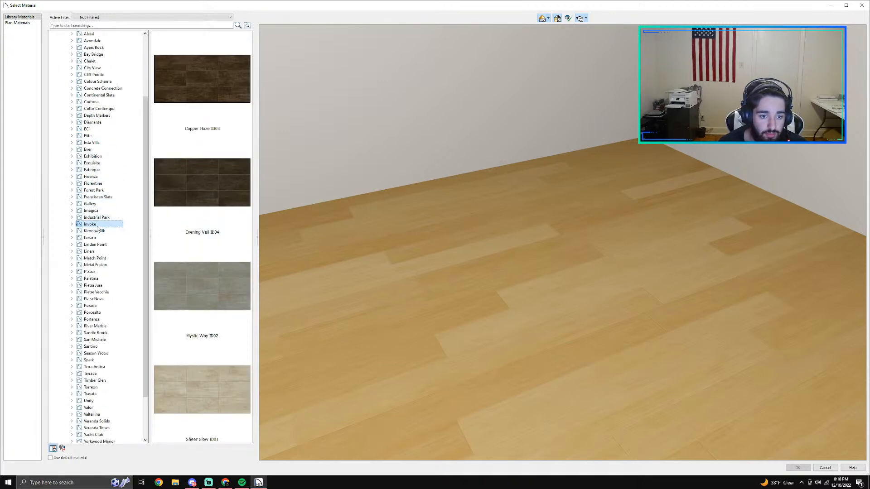
left_click(202, 290)
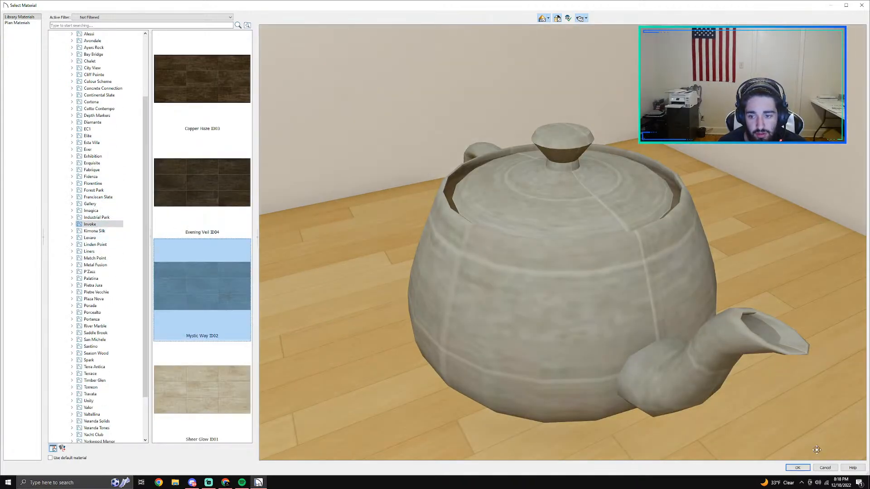
left_click(797, 468)
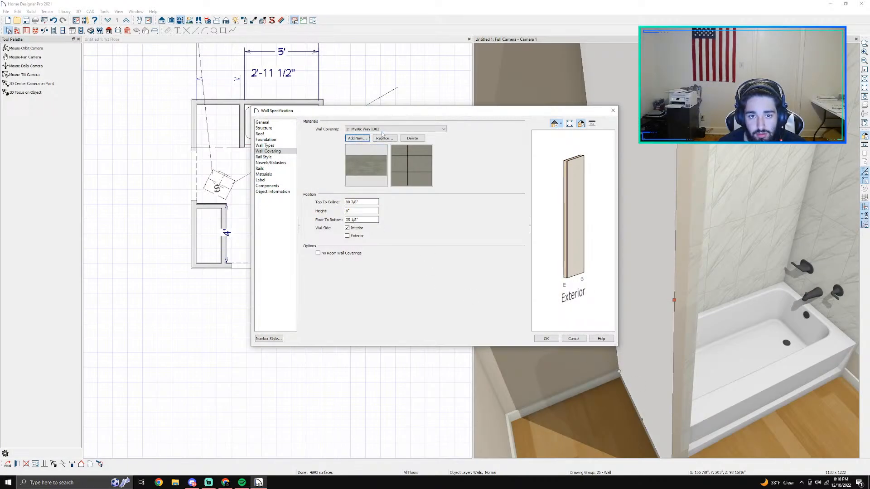
Step: Include the exterior side for the Mystic Way covering, set floor to bottom to 0" and height to 96", and apply it
left_click(353, 236)
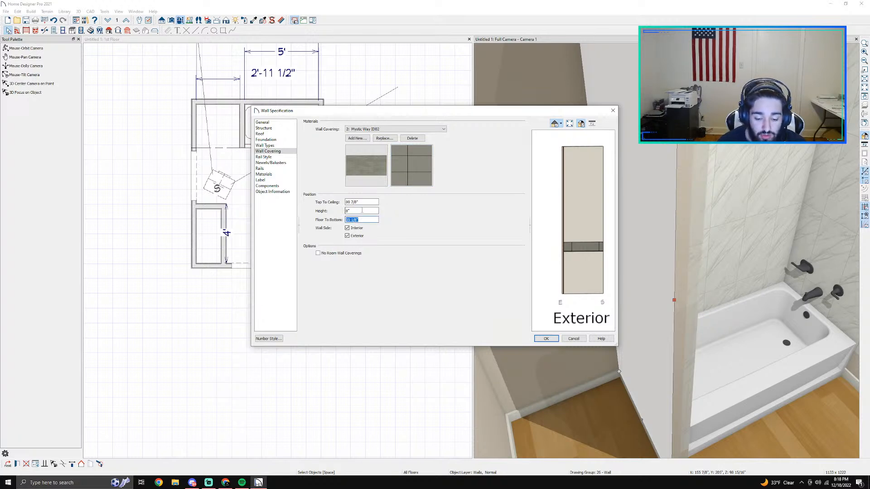
type("0")
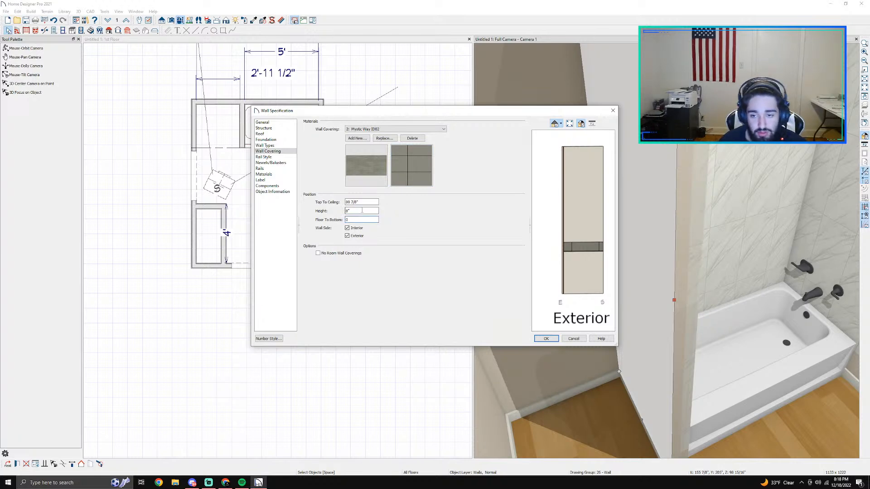
left_click(419, 239)
triple_click(363, 210)
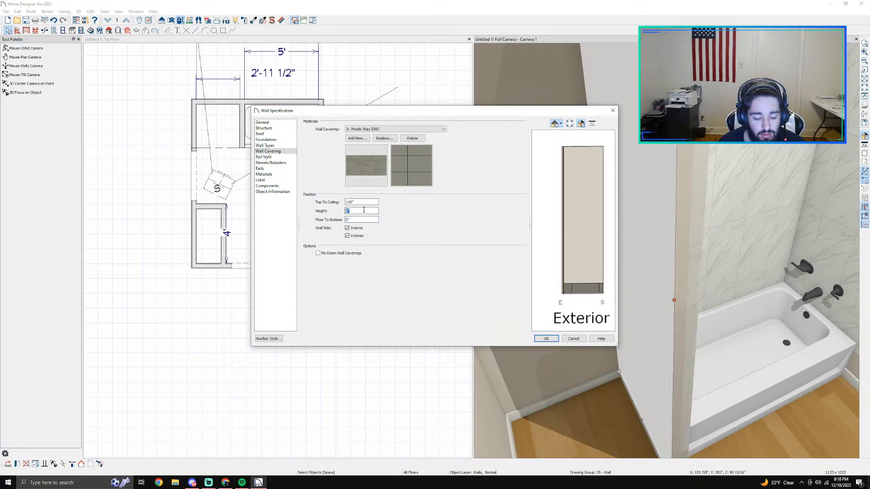
type("96")
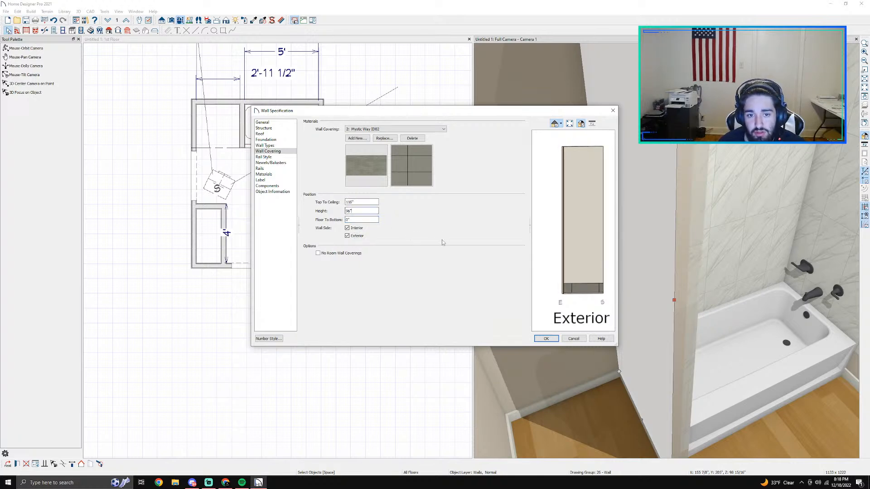
left_click(547, 339)
Step: Inspect both sides of the tub partition in the 3D view and compare the upper edges of its tile coverings
key("Escape")
scroll(621, 240, "down", 2)
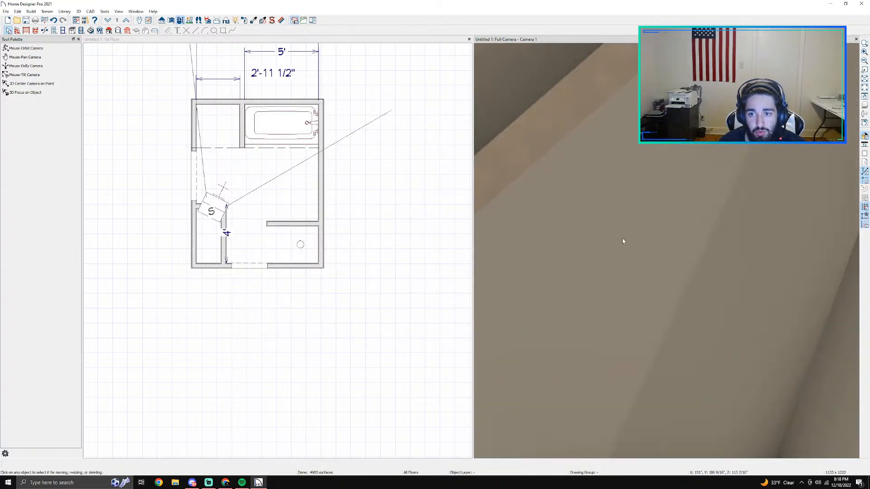
scroll(622, 240, "up", 2)
left_click(28, 49)
left_click_drag(582, 240, 563, 236)
scroll(563, 237, "down", 4)
middle_click_drag(563, 239, 711, 377)
scroll(659, 324, "up", 2)
middle_click_drag(661, 275, 443, 289)
left_click_drag(599, 224, 530, 245)
middle_click_drag(530, 245, 536, 233)
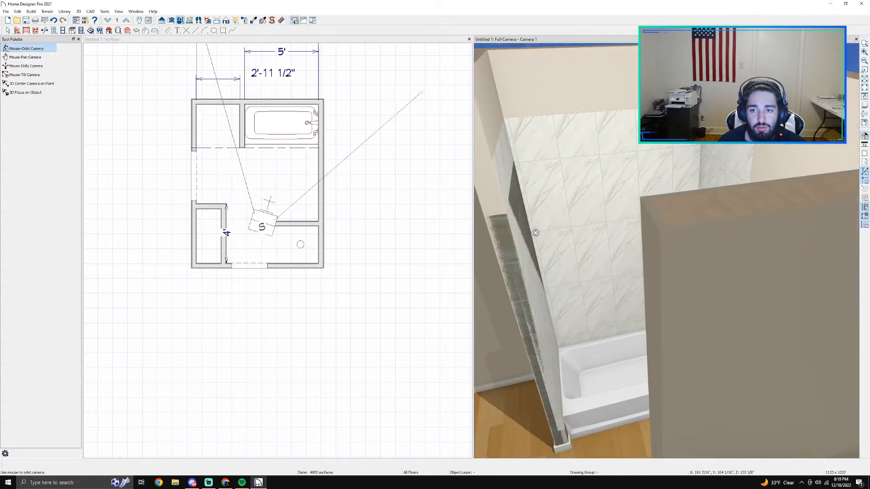
scroll(559, 222, "up", 3)
scroll(560, 222, "down", 3)
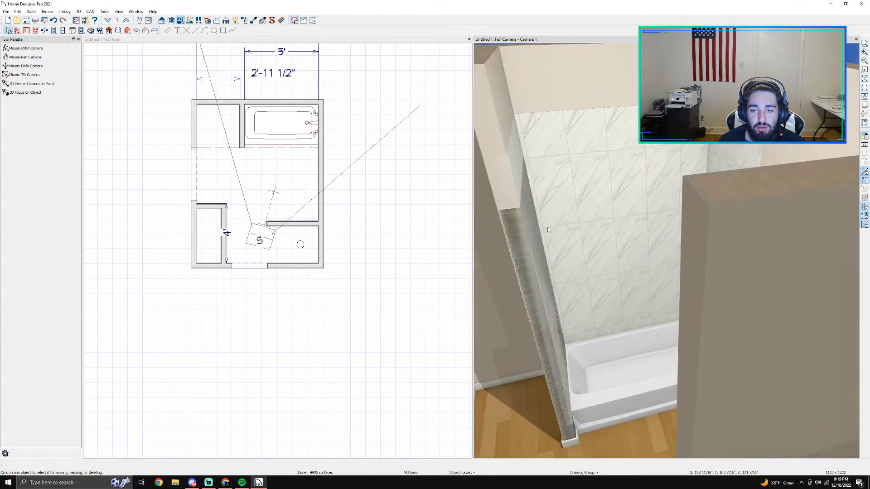
middle_click_drag(532, 229, 589, 231)
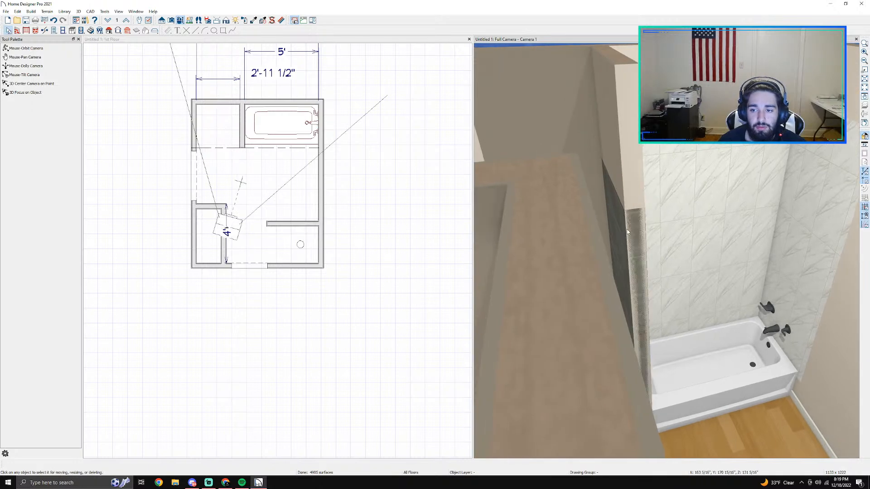
Step: Lower the partition's Carrara Wall Tile FL06 covering to floor level and apply the wall specification
left_click(624, 233)
double_click(624, 234)
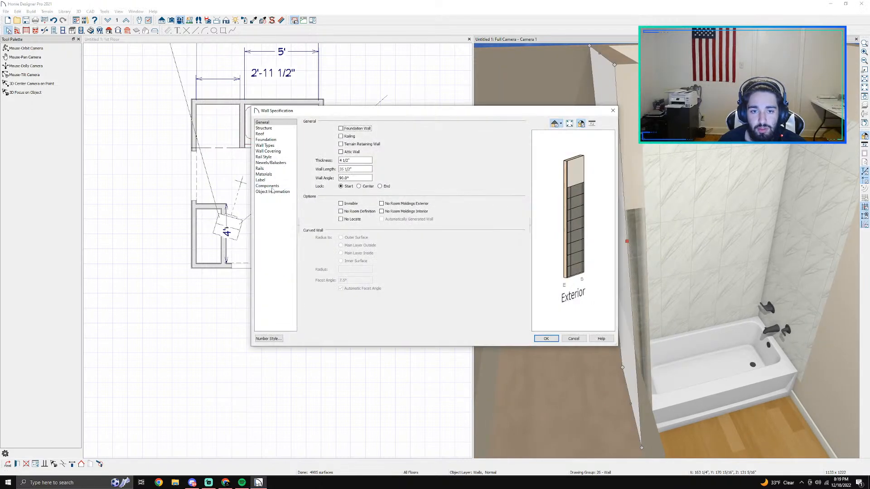
left_click(266, 157)
left_click(273, 152)
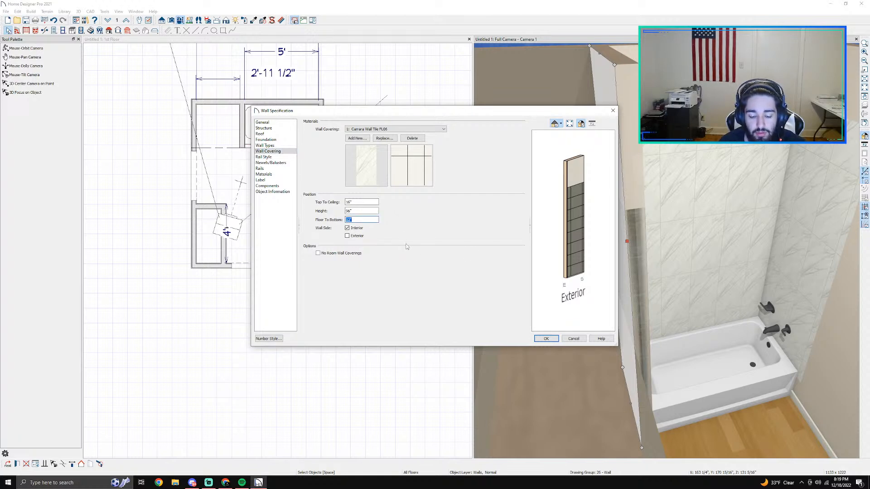
key("Return")
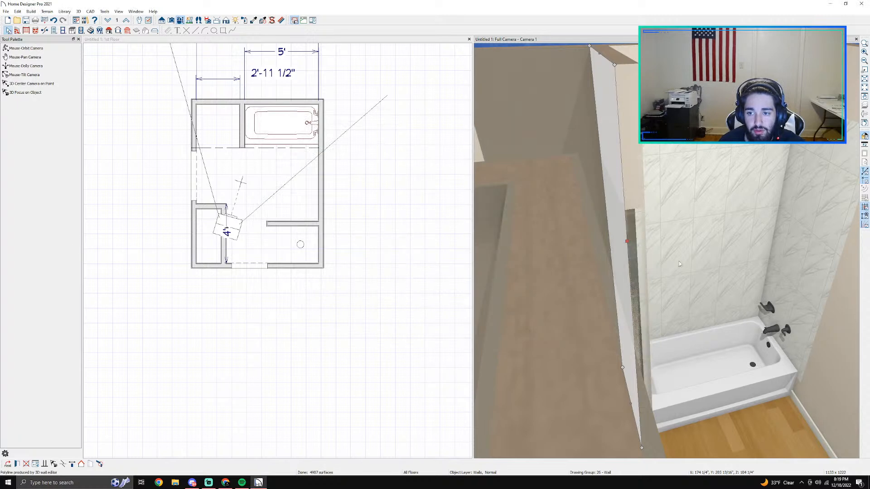
Step: Set the floor-to-bottom distance of the Carrara covering on the long wall behind the tub to 0" and apply it
middle_click_drag(692, 255, 399, 267)
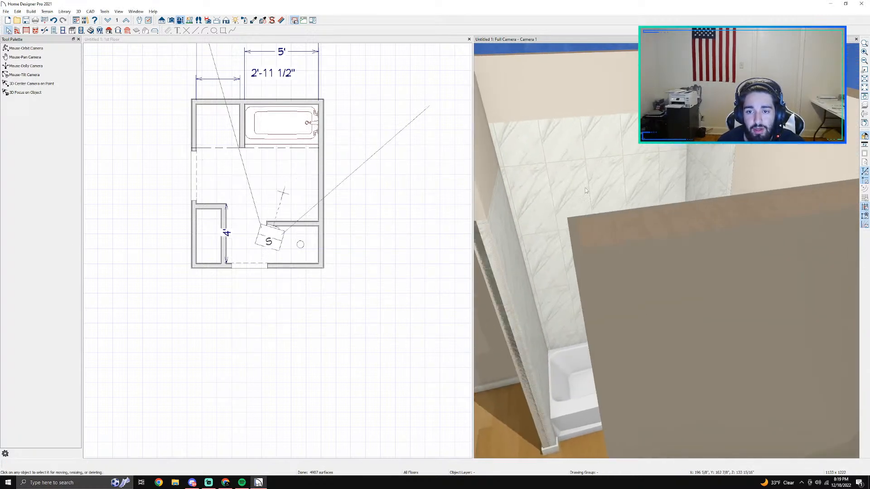
double_click(597, 173)
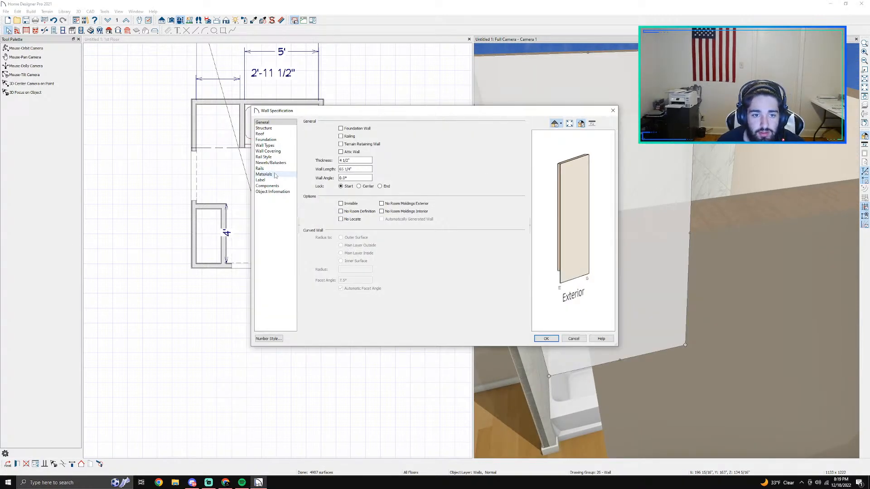
left_click(264, 157)
left_click(274, 163)
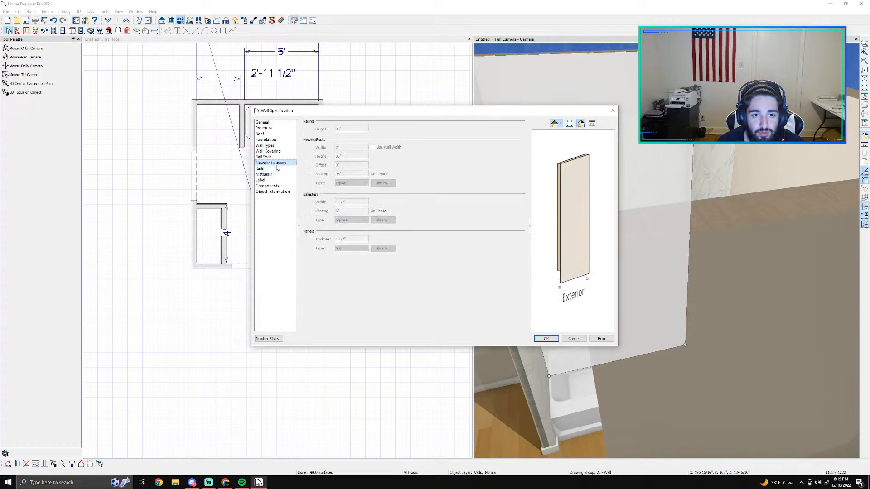
left_click(266, 140)
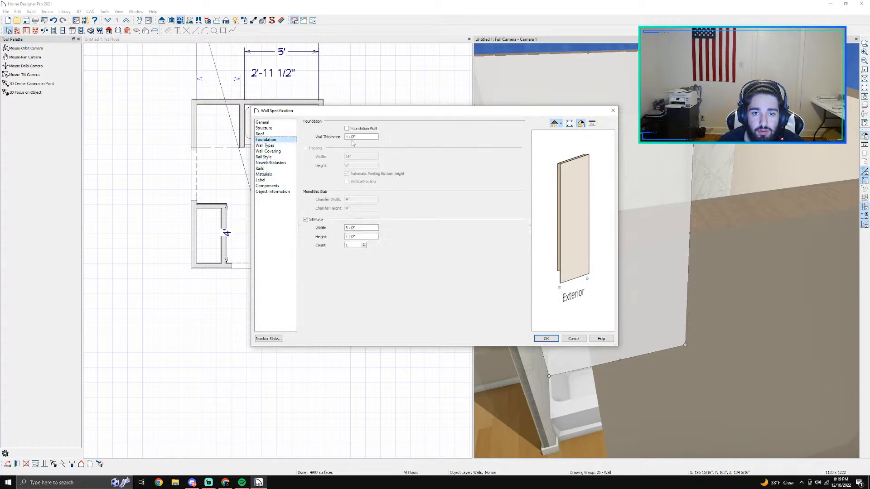
left_click(272, 151)
double_click(359, 220)
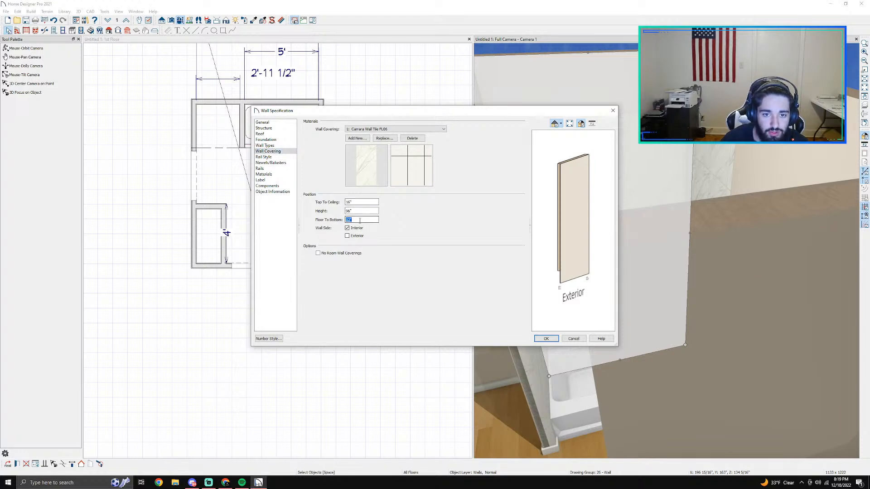
type("0")
key("Return")
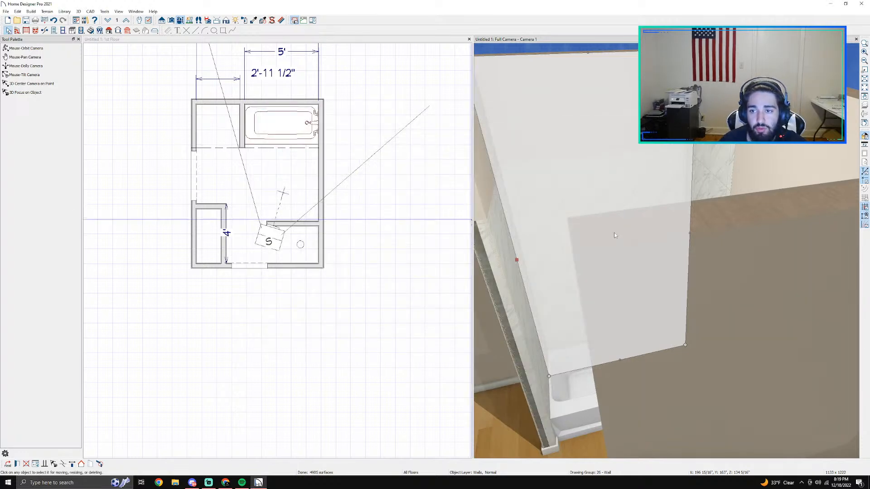
Step: Set the floor-to-bottom distance of the Carrara covering on the tub's faucet wall to 0" and apply it
double_click(721, 161)
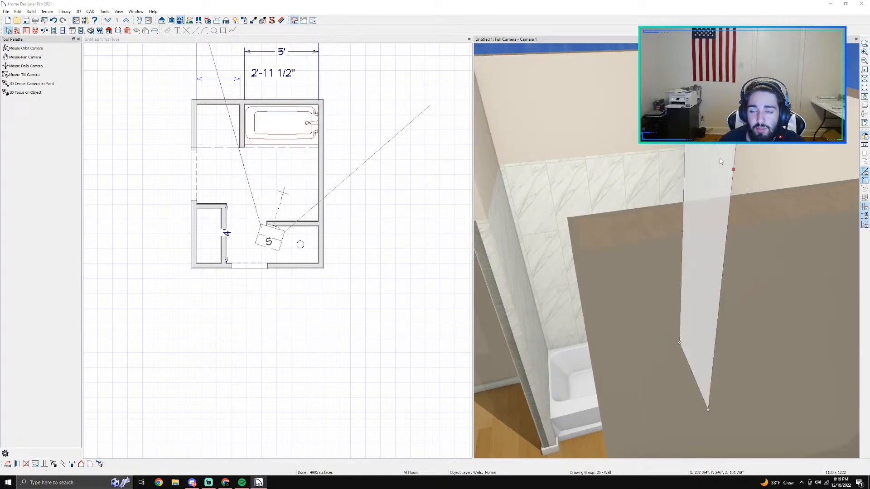
left_click(261, 174)
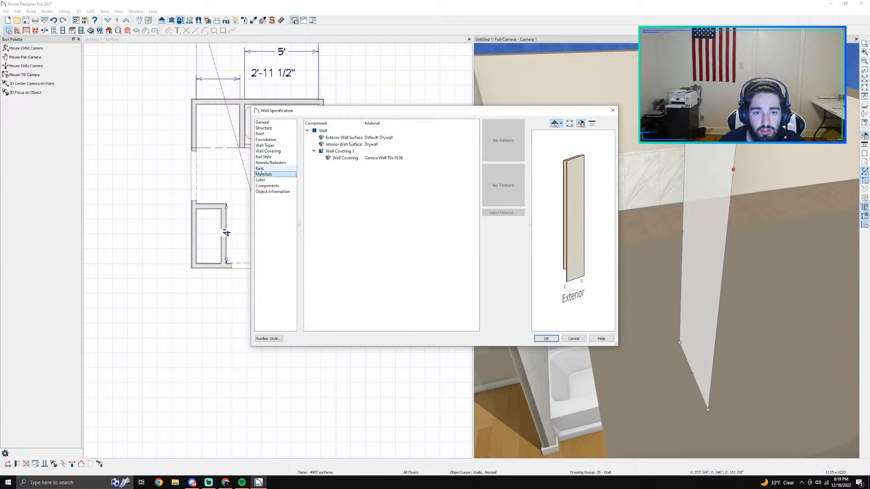
left_click(268, 152)
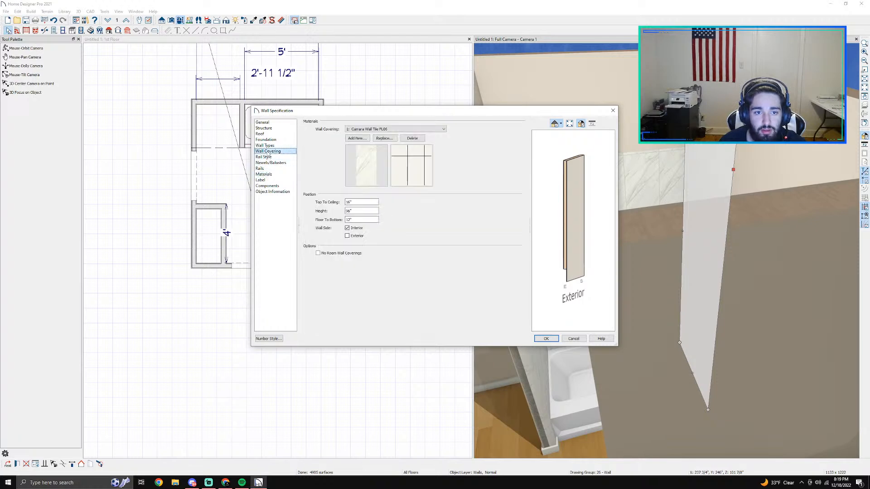
double_click(349, 220)
type("0")
key("Return")
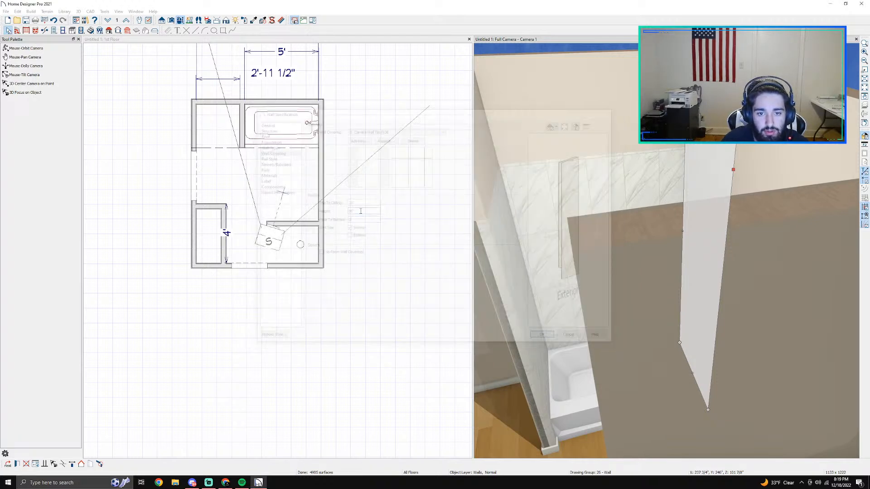
key("Escape")
scroll(627, 248, "down", 2)
scroll(612, 241, "up", 2)
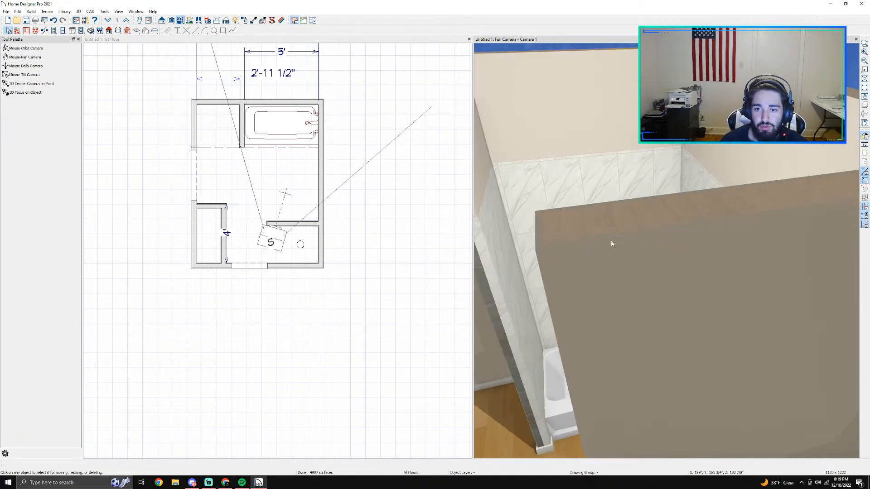
Step: Inspect the tiled tub surround in the 3D view and check the wall covering settings of the closet's back wall
middle_click_drag(611, 241, 817, 209)
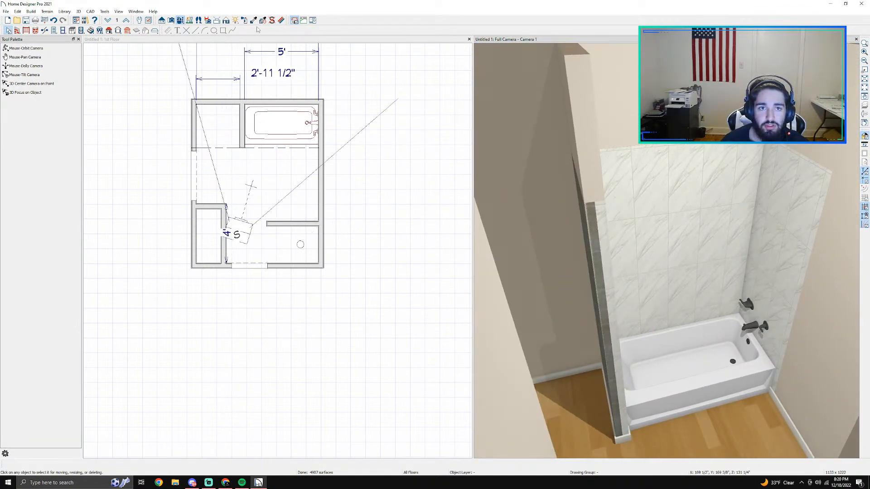
left_click(183, 21)
left_click_drag(696, 260, 655, 259)
scroll(653, 257, "up", 3)
middle_click_drag(635, 251, 729, 229)
double_click(736, 225)
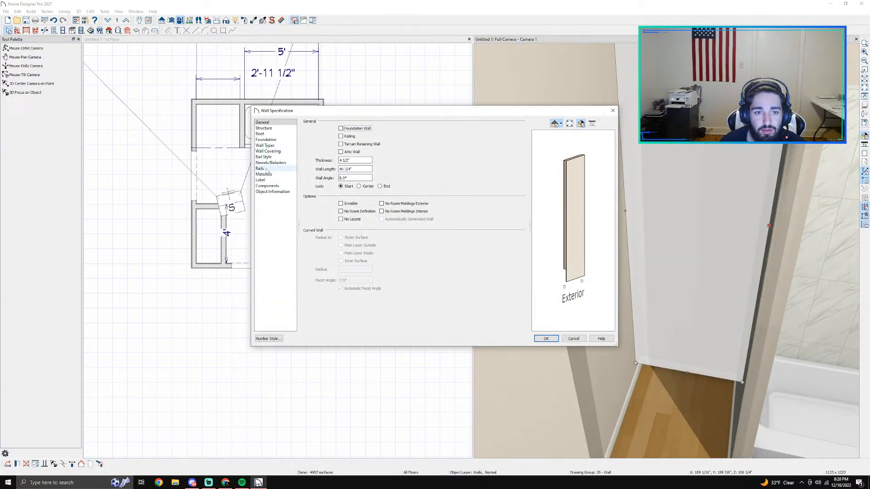
left_click(268, 150)
left_click(569, 339)
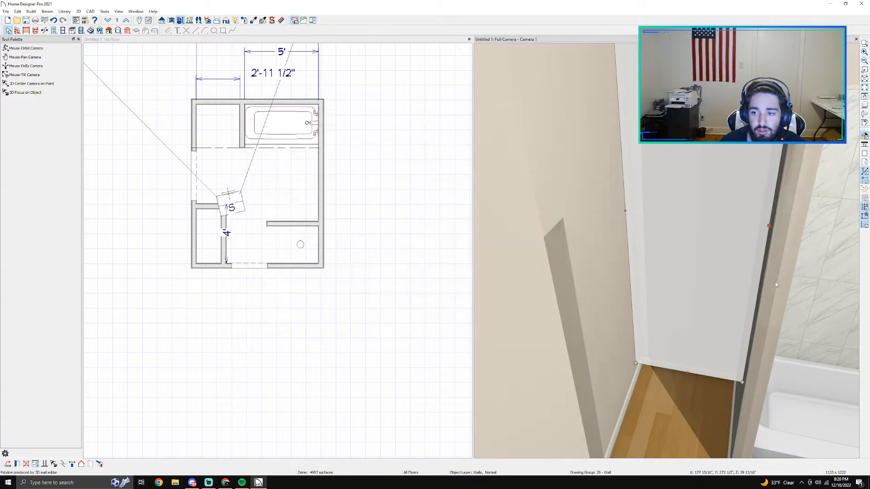
Step: Check the coverings assigned to the tub partition, then close its wall specification without changes
scroll(778, 254, "up", 3)
left_click(781, 241)
double_click(780, 240)
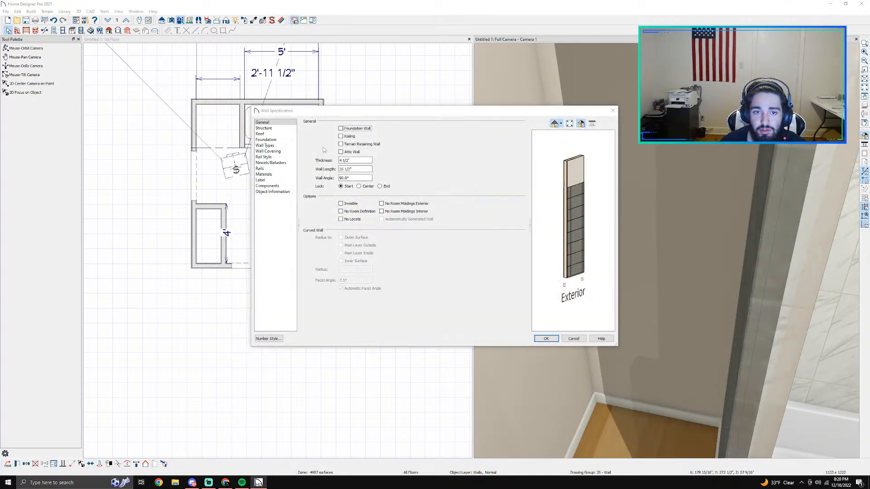
left_click(279, 153)
left_click(394, 129)
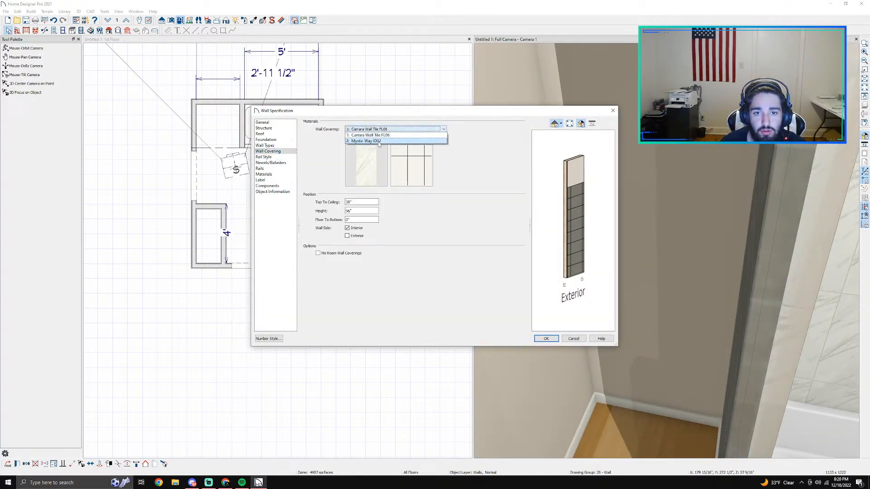
left_click(580, 341)
Step: Search the library materials for "id02" and add Mystic Way ID02 as a covering on the closet's back wall
double_click(638, 257)
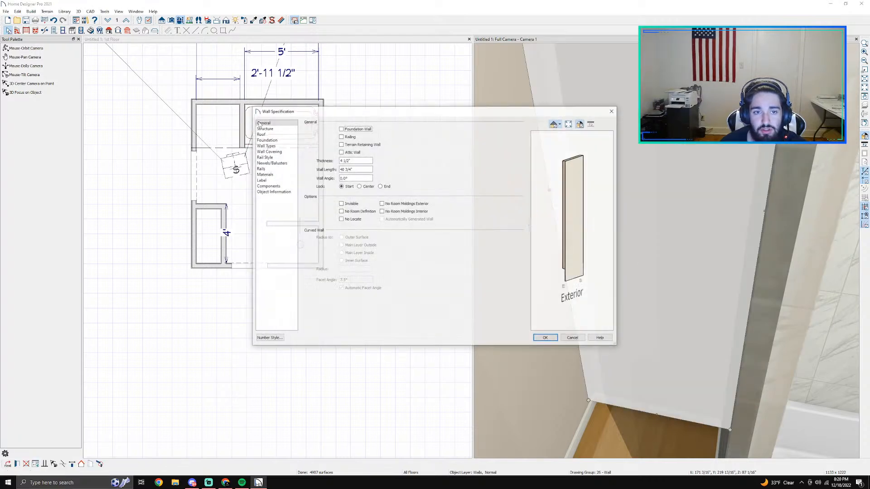
left_click(279, 151)
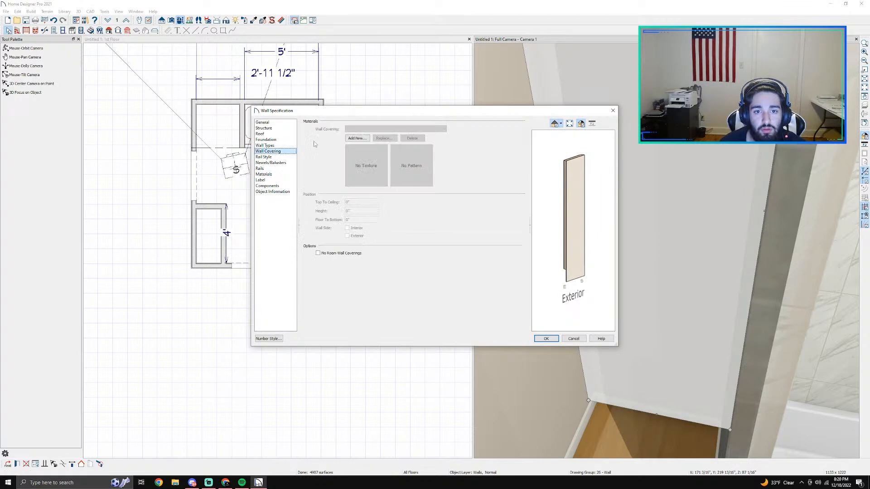
left_click(356, 138)
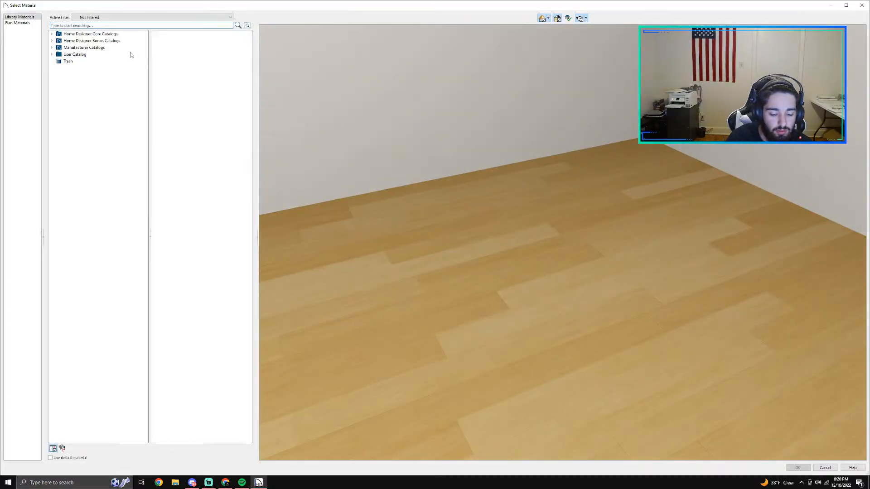
type("d02")
key("Return")
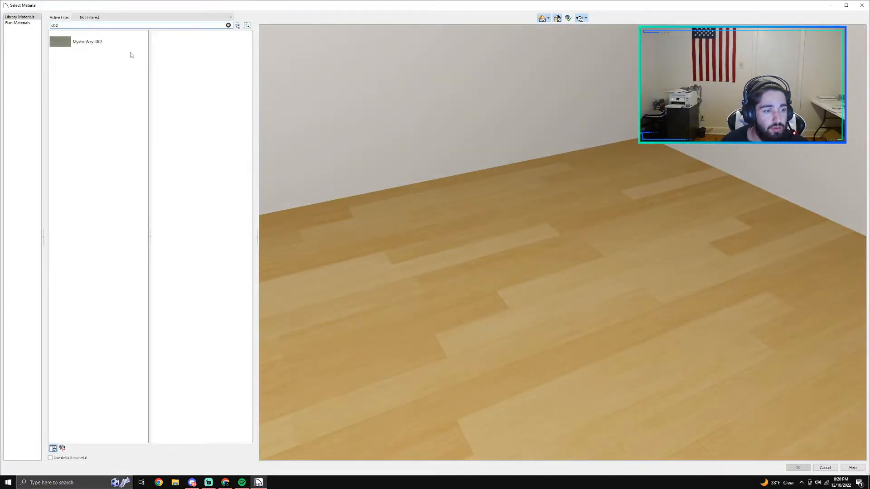
left_click(92, 43)
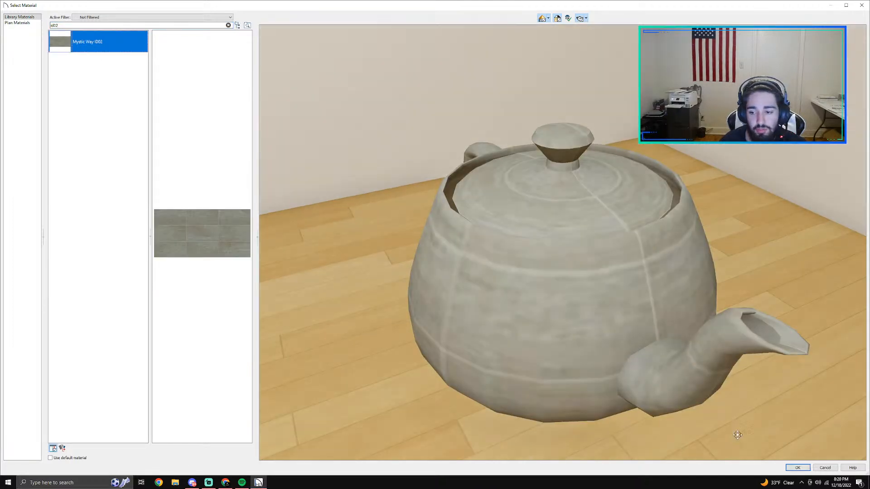
left_click(798, 467)
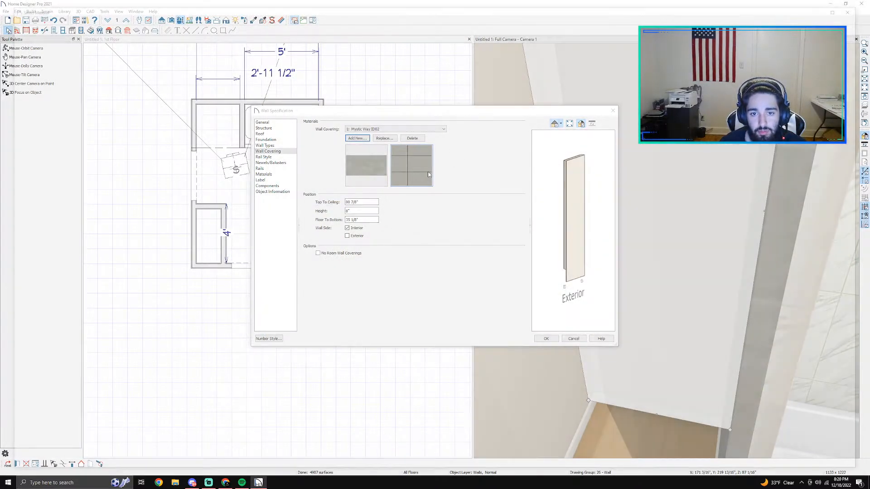
Step: Set the back wall covering's height to 76", lower it to floor level, and apply the wall specification
left_click(428, 172)
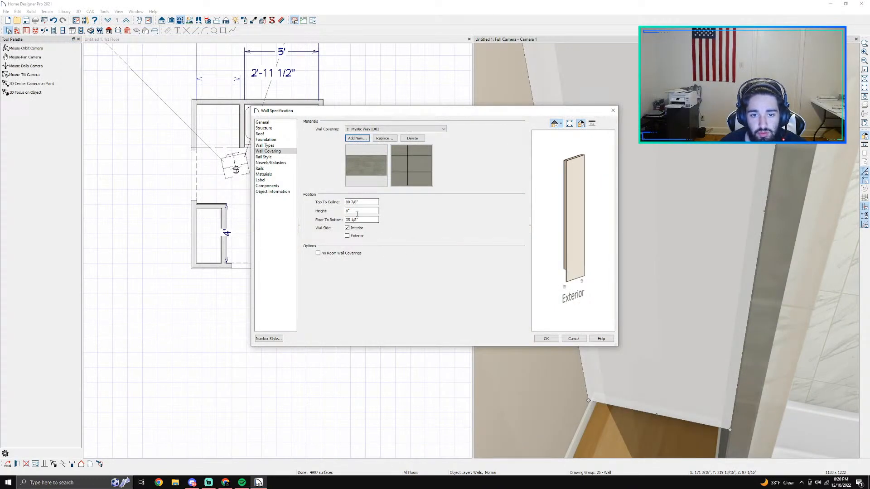
double_click(355, 211)
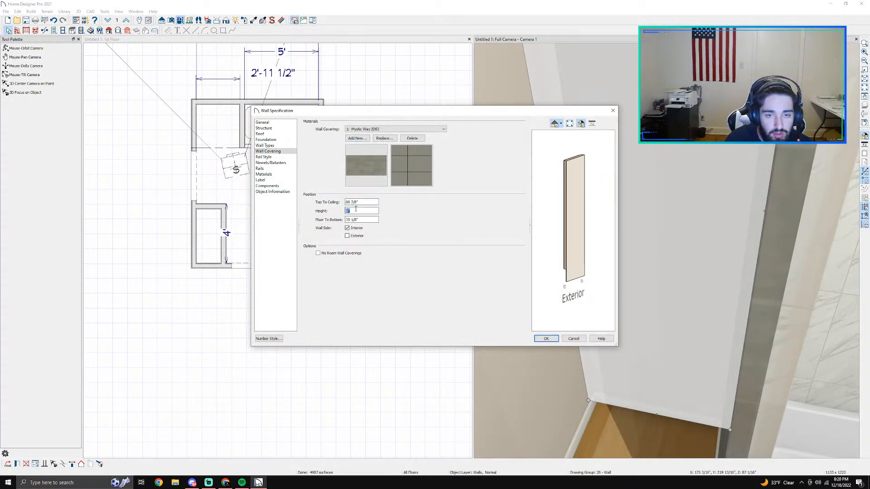
key("Tab")
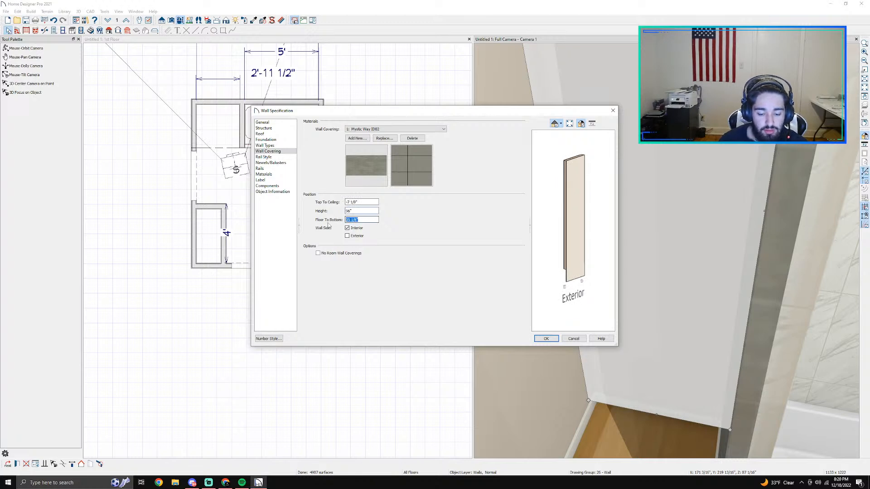
key("Return")
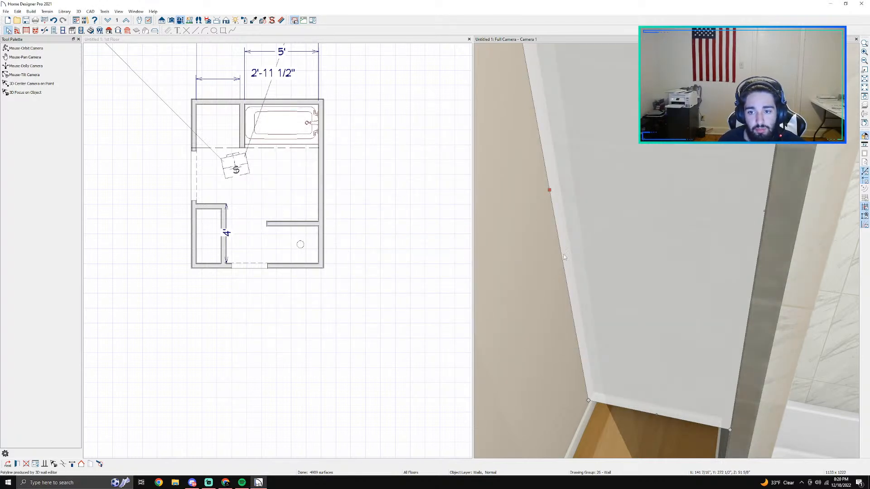
Step: Inspect the closet's tiled back wall and the bare side wall opposite the partition, closing its specification without changes
scroll(186, 152, "up", 6)
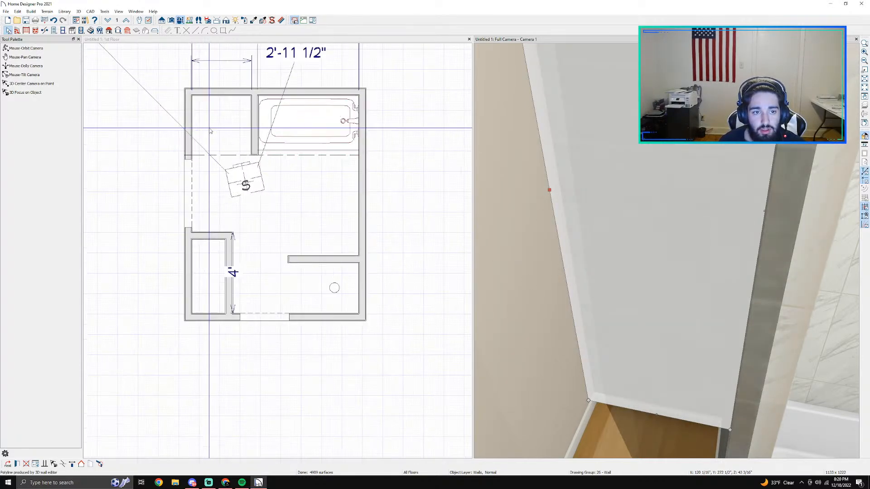
left_click(190, 161)
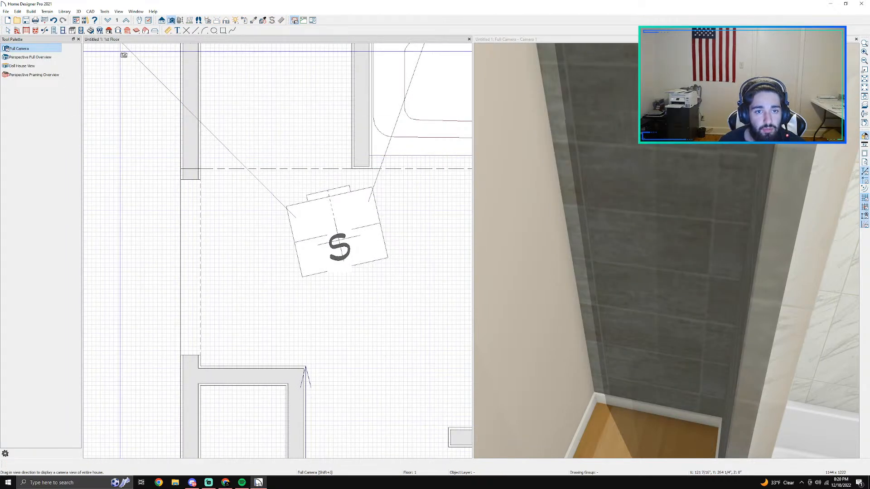
left_click(533, 300)
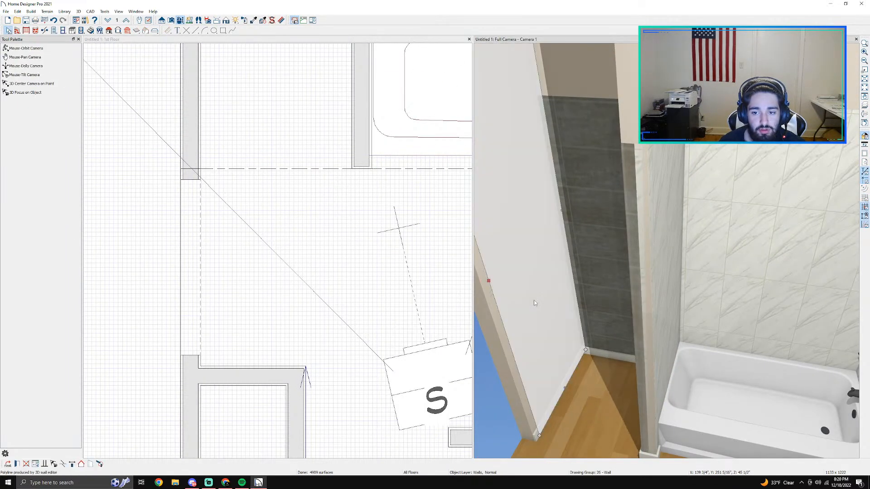
double_click(533, 300)
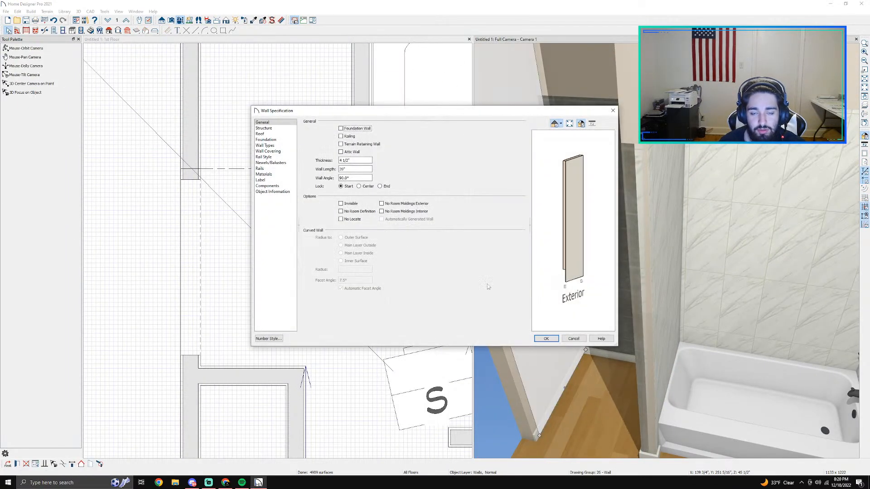
left_click(572, 339)
scroll(554, 421, "up", 5)
middle_click_drag(541, 444, 602, 388)
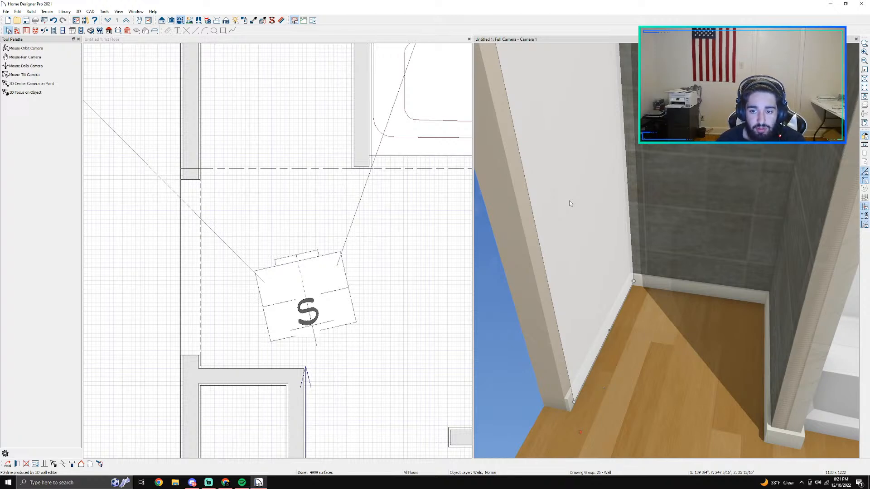
Step: Add Mystic Way ID02 from the library materials as a covering on the closet's side wall opposite the partition
double_click(583, 195)
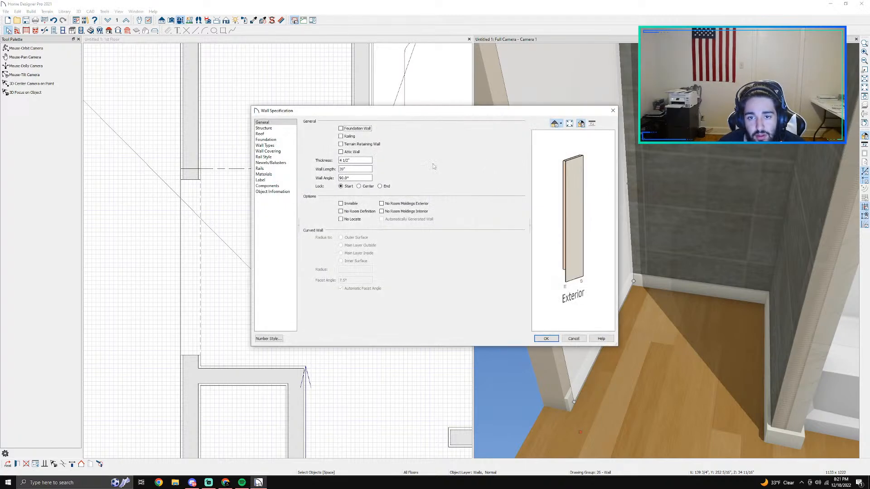
left_click(276, 151)
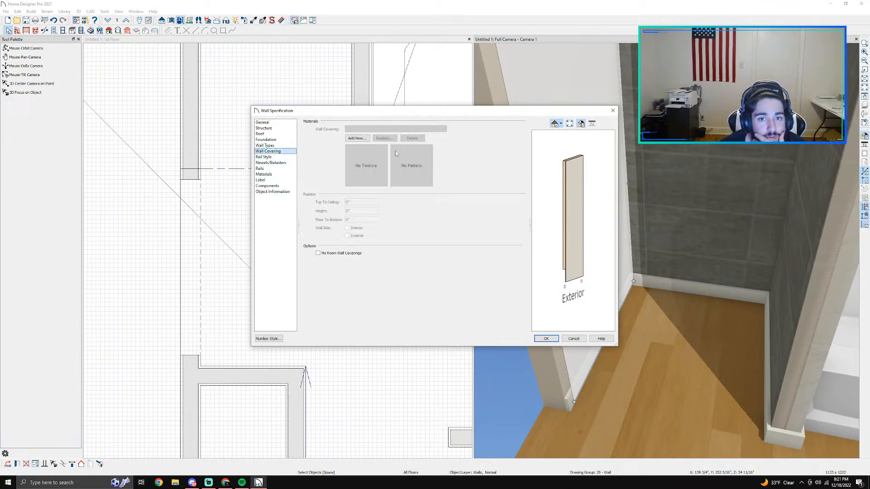
left_click(356, 138)
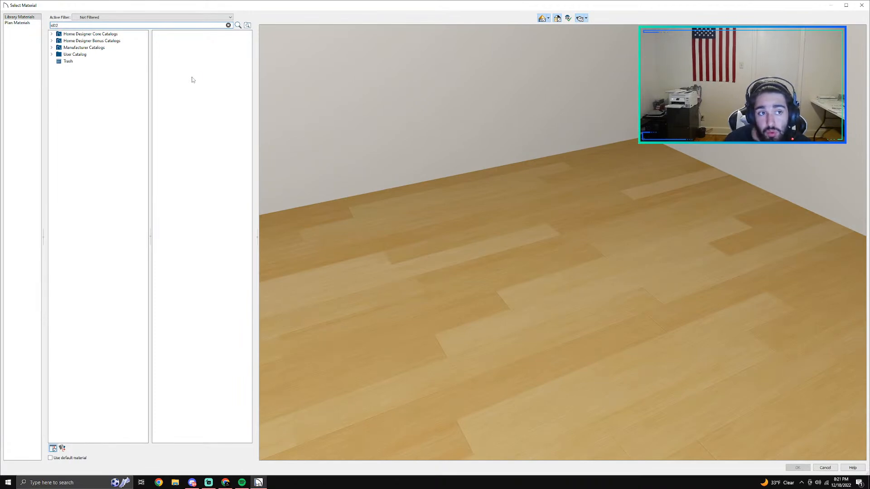
key("Return")
left_click(92, 41)
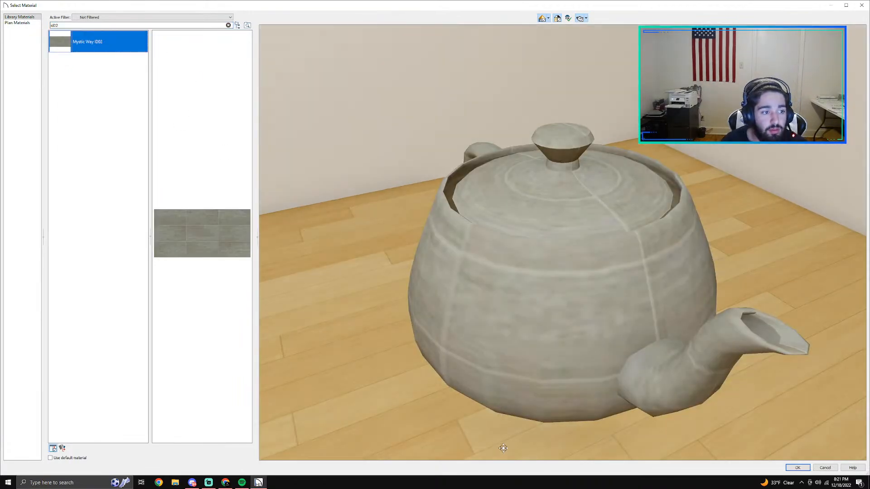
left_click(801, 467)
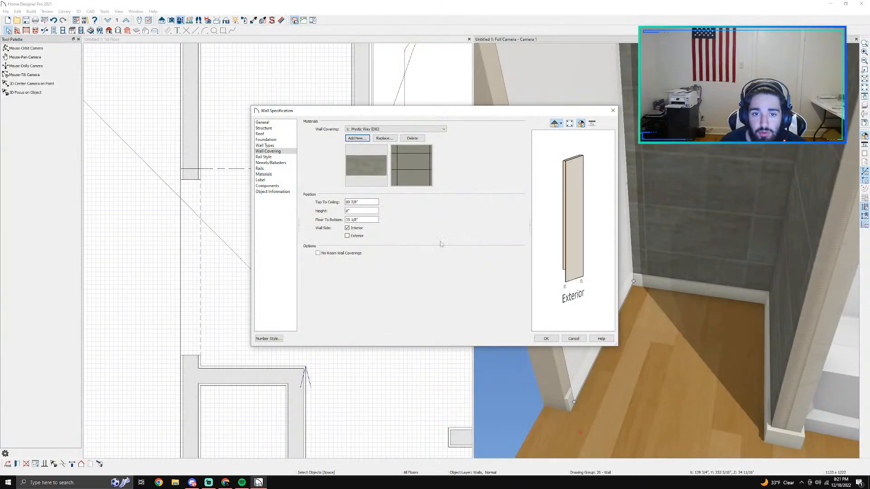
Step: Set the side wall covering's height to 76", lower it to floor level, and apply the wall specification
double_click(354, 210)
key("Tab")
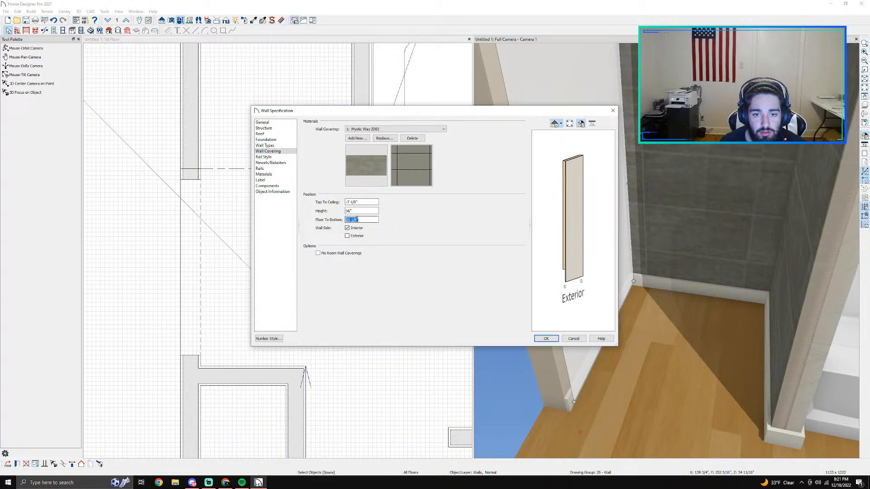
key("Return")
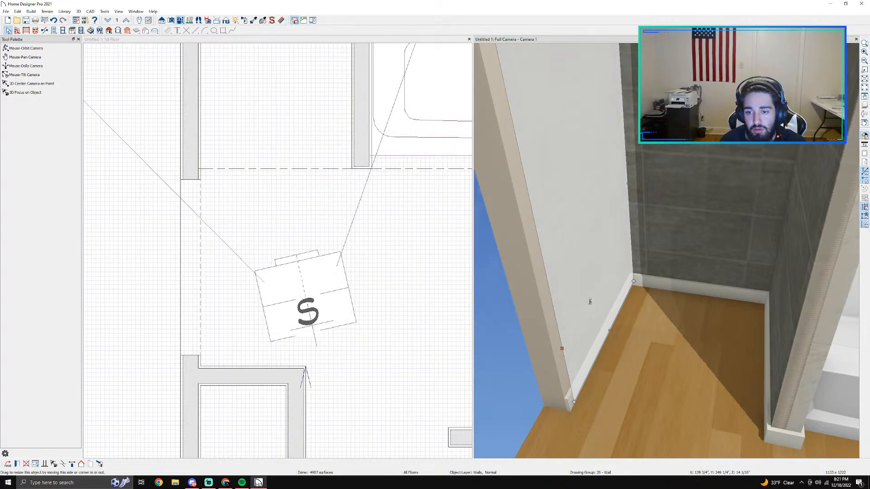
Step: Review the tiled closet side wall's specification for a base molding setting, including its structure, components and materials, closing it without changes
double_click(554, 288)
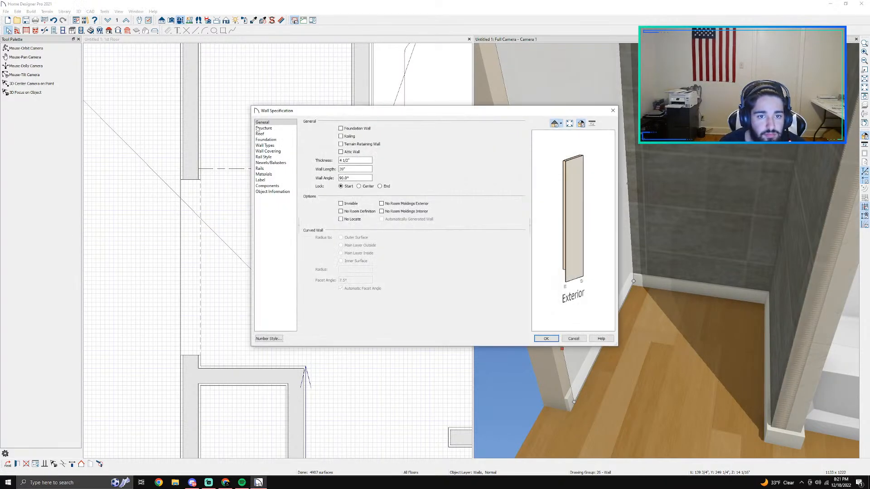
left_click(272, 151)
left_click(278, 146)
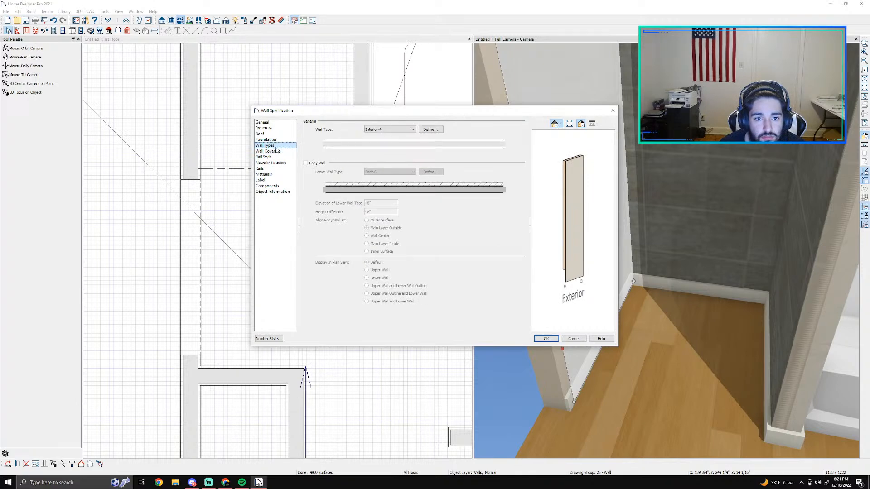
left_click(271, 186)
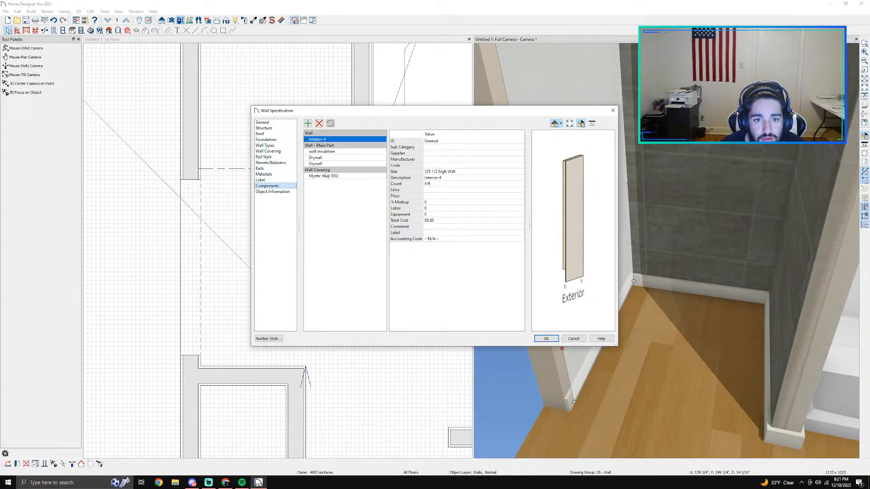
left_click(270, 163)
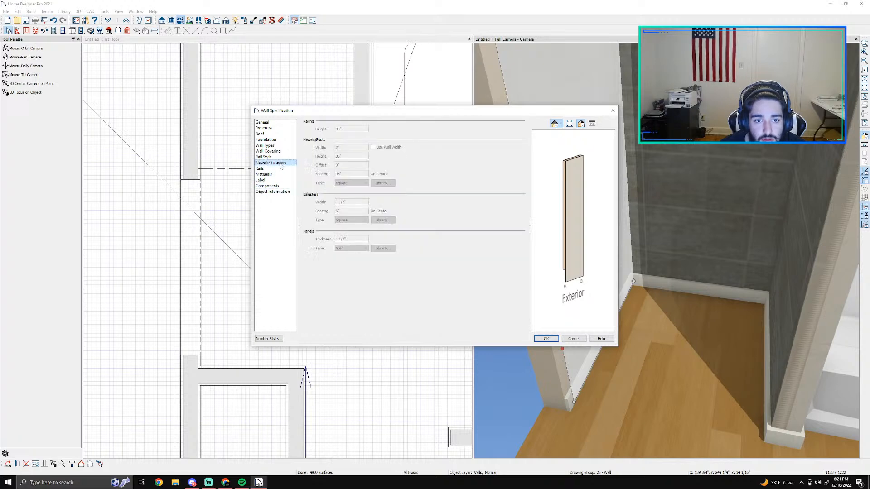
left_click(264, 156)
left_click(268, 151)
left_click(277, 158)
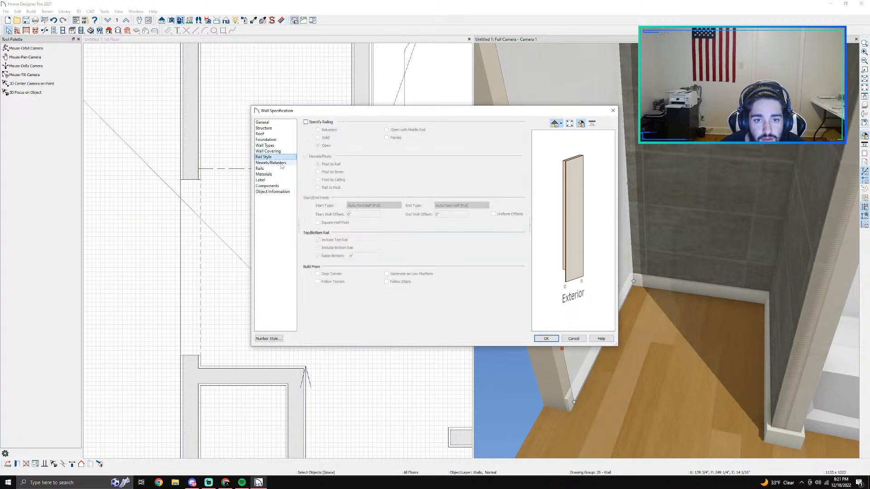
left_click(270, 151)
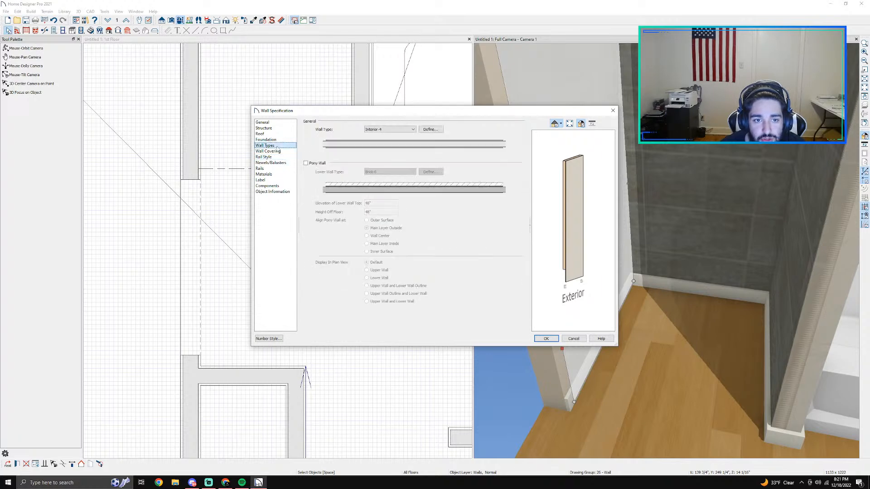
left_click(266, 139)
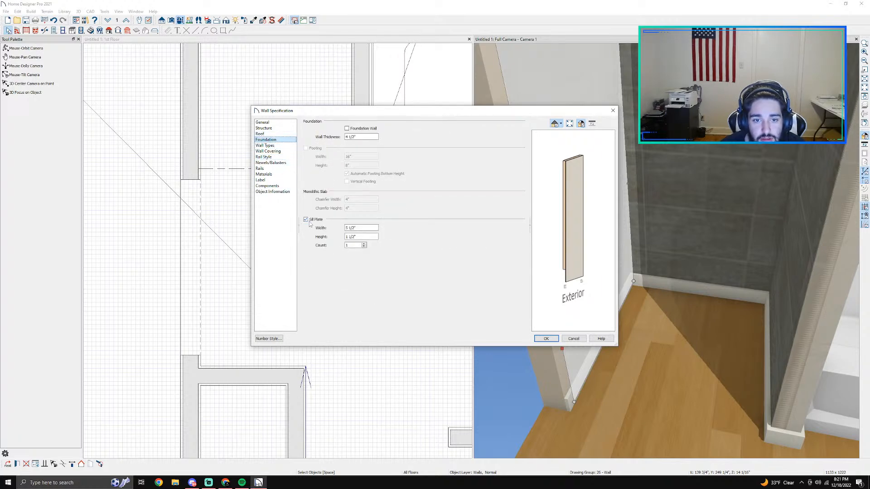
left_click(274, 133)
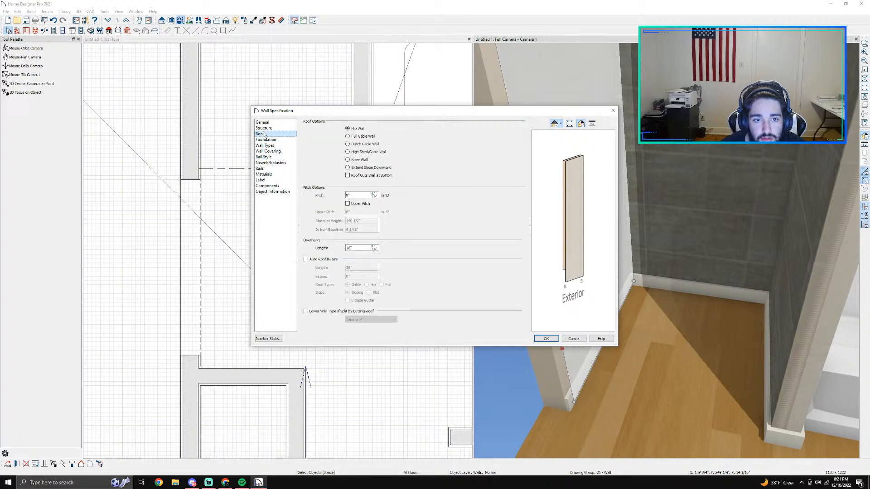
left_click(273, 130)
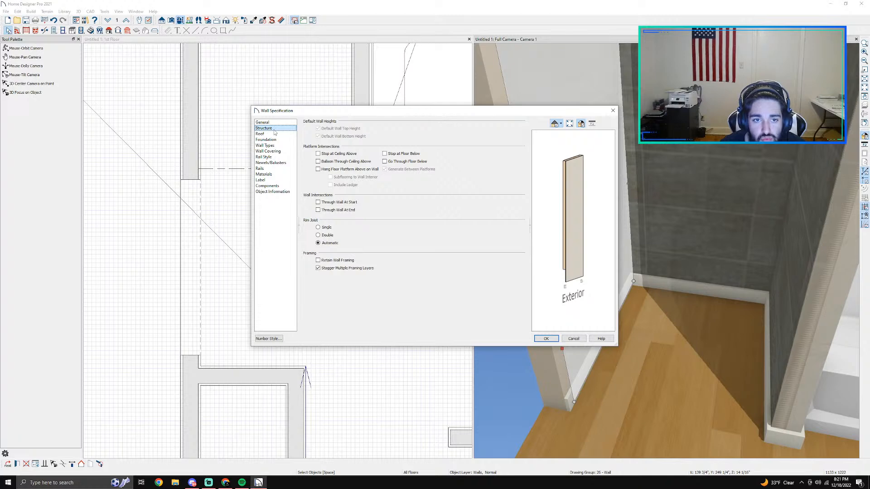
left_click(264, 123)
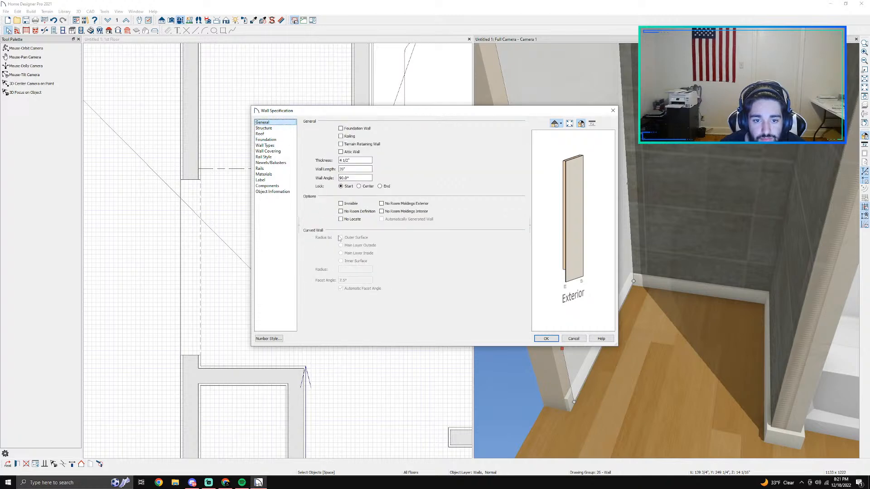
left_click(275, 192)
left_click(268, 186)
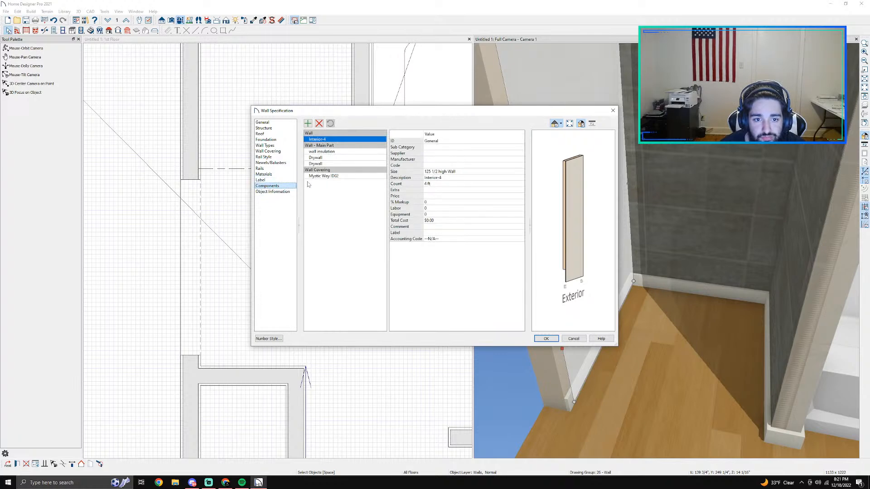
left_click(267, 180)
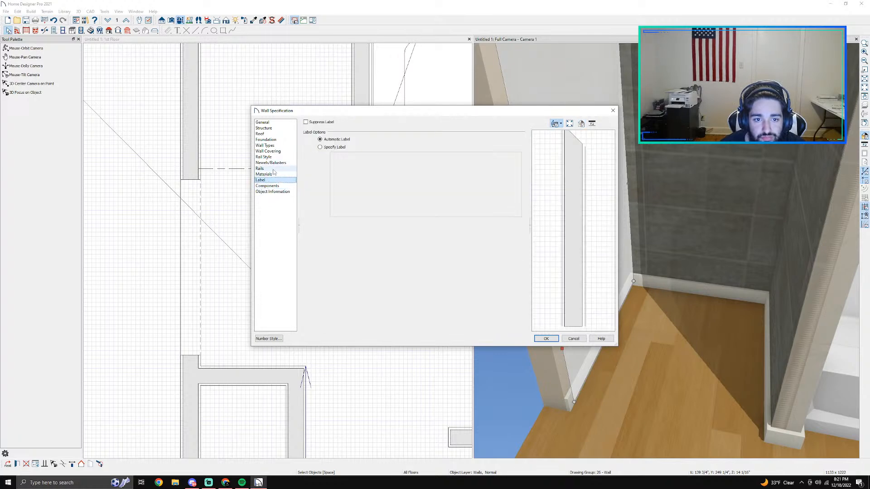
left_click(273, 174)
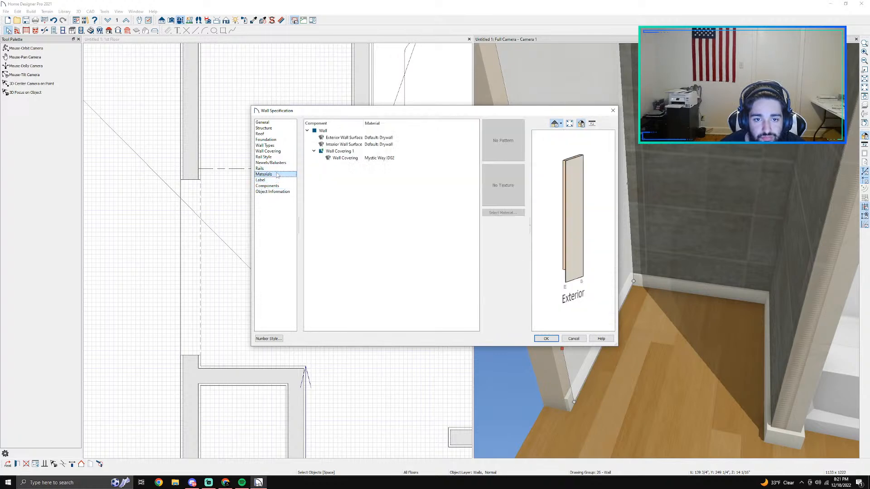
left_click(574, 338)
Step: Turn off the floor defaults for moldings in the main bathroom room's specification and delete its default base molding
scroll(430, 304, "down", 1)
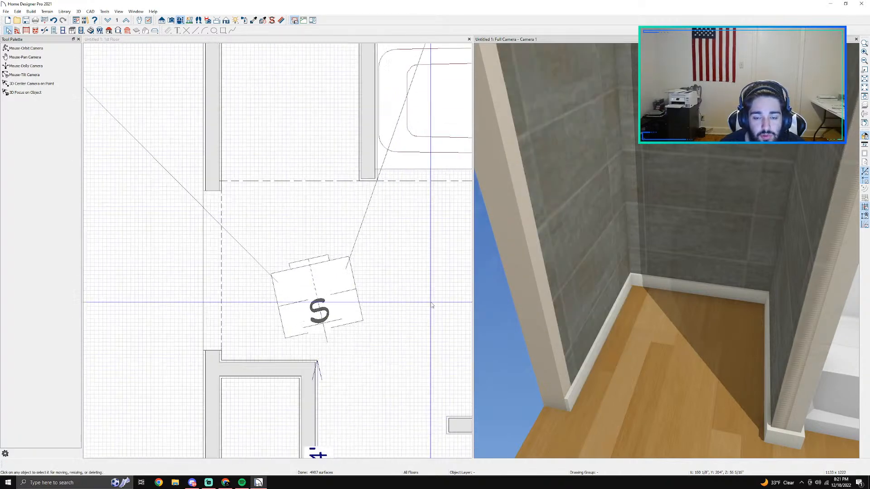
scroll(430, 303, "down", 1)
left_click(421, 299)
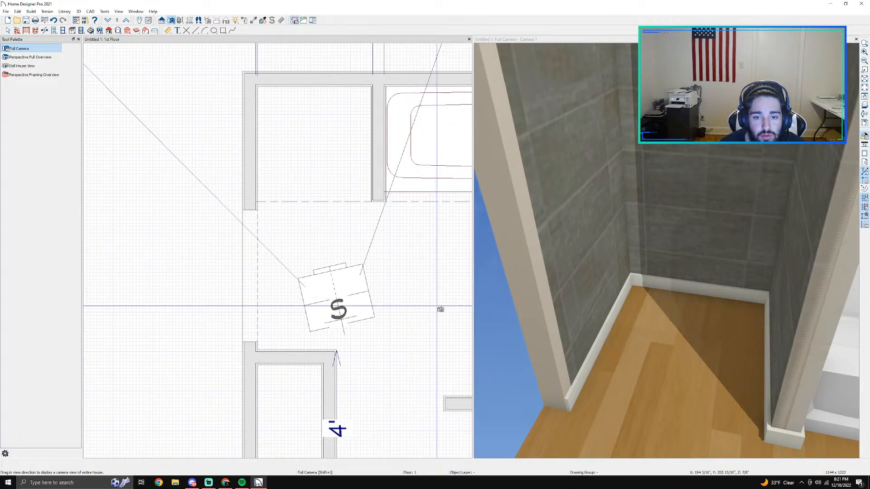
key("space")
left_click(438, 310)
double_click(438, 309)
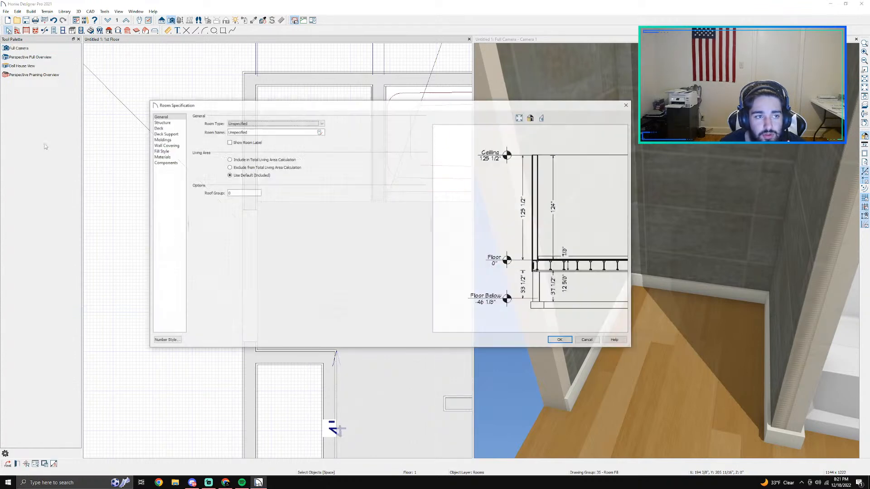
left_click(160, 151)
left_click(164, 145)
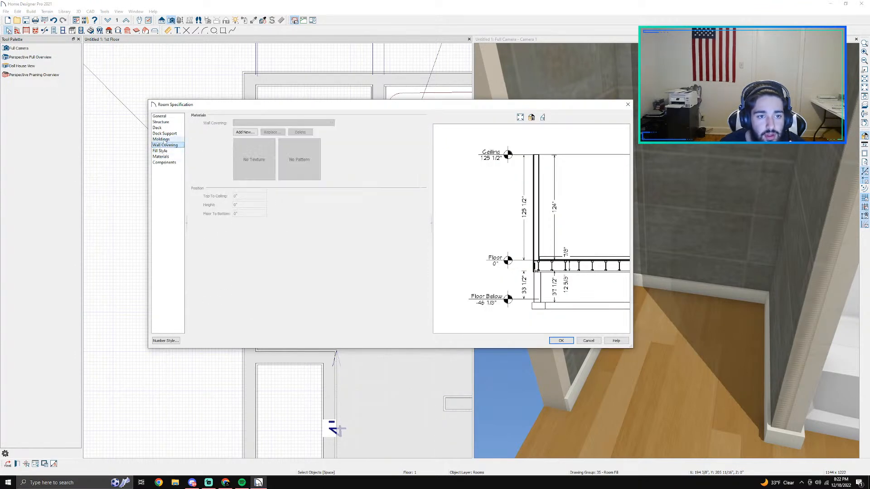
left_click(181, 140)
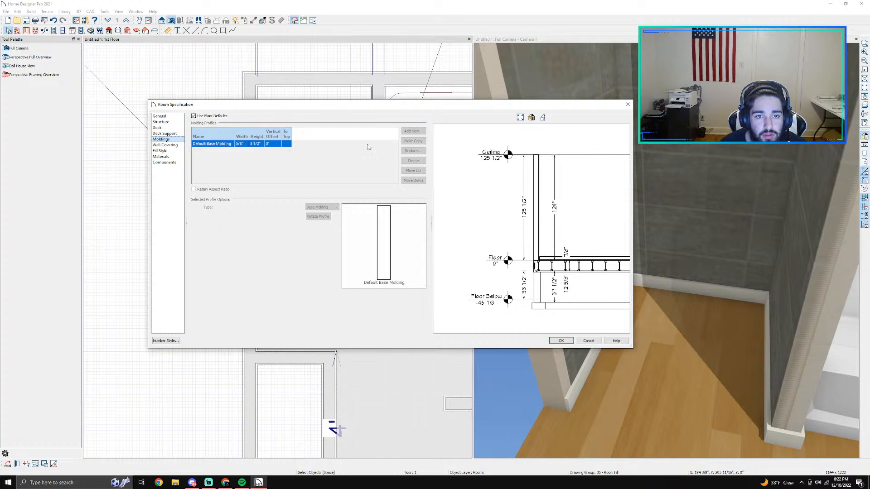
left_click(194, 116)
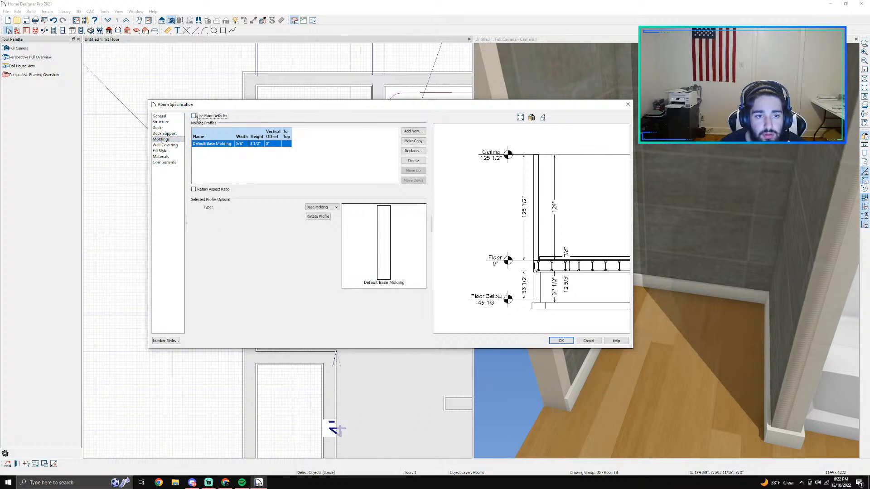
left_click(412, 160)
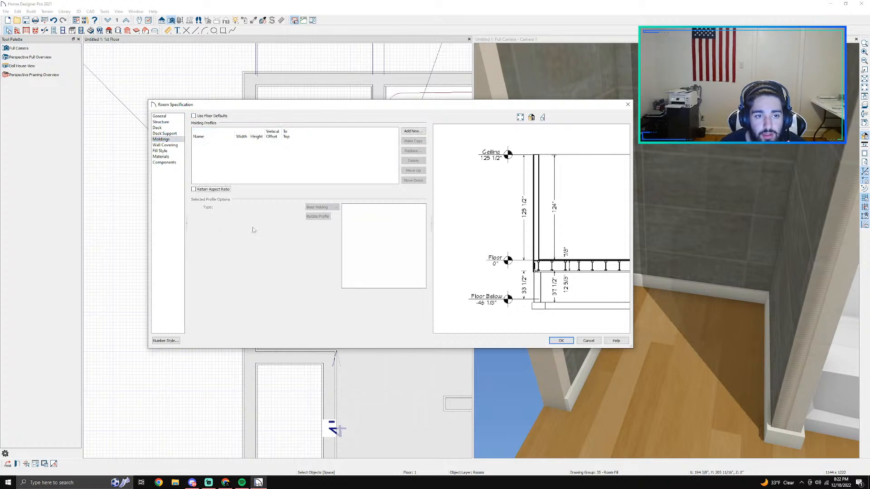
left_click(562, 341)
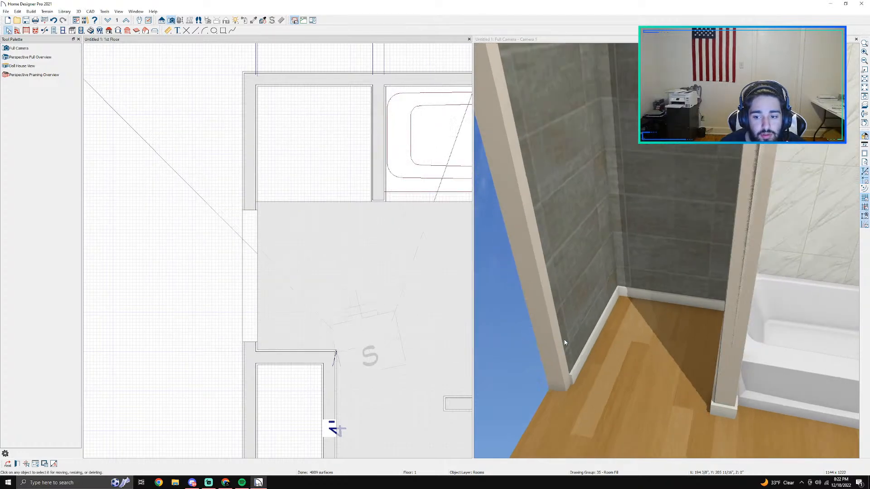
Step: Delete the default base molding from the closet room's specification and apply the change
scroll(635, 380, "up", 3)
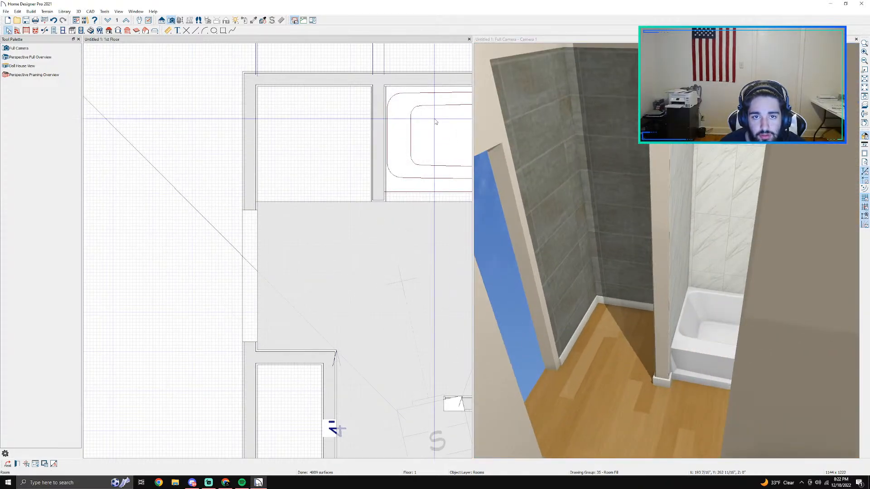
left_click(635, 397)
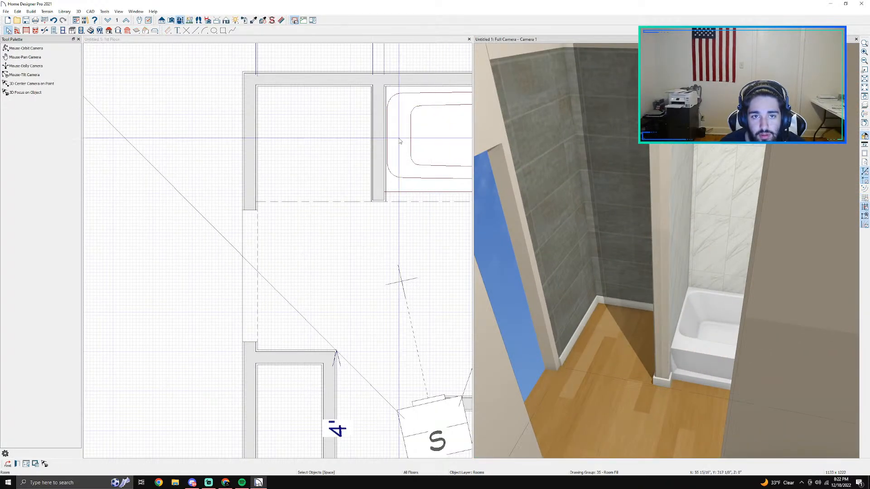
left_click(180, 21)
left_click_drag(557, 317, 581, 309)
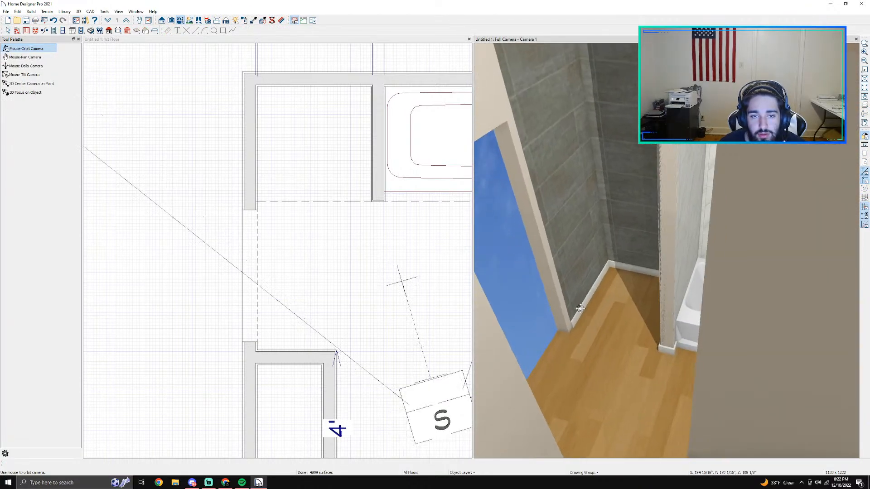
double_click(316, 159)
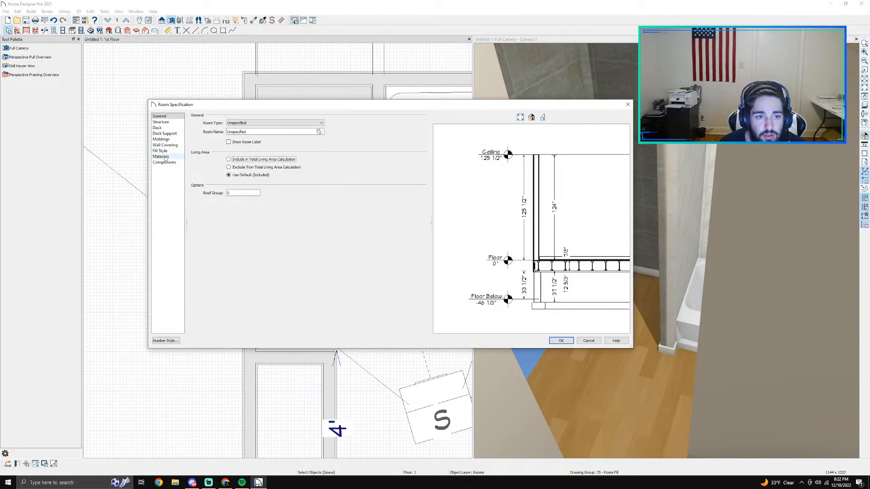
left_click(163, 140)
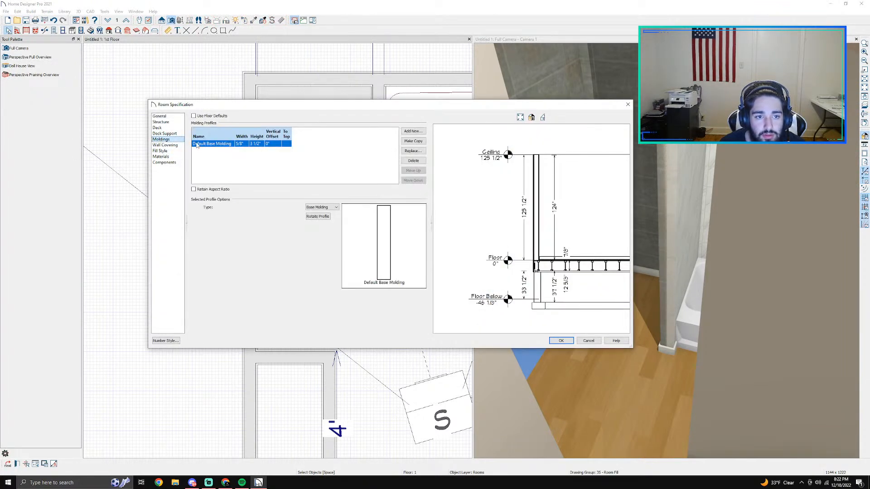
left_click(414, 160)
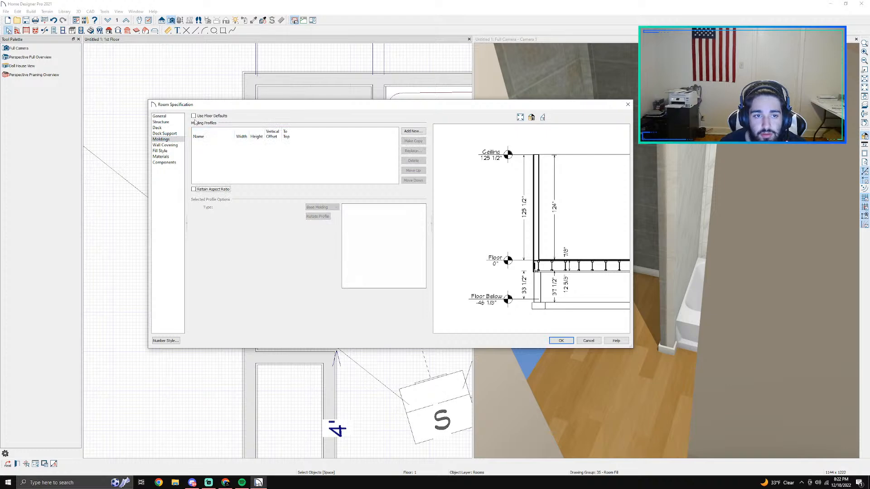
left_click(562, 343)
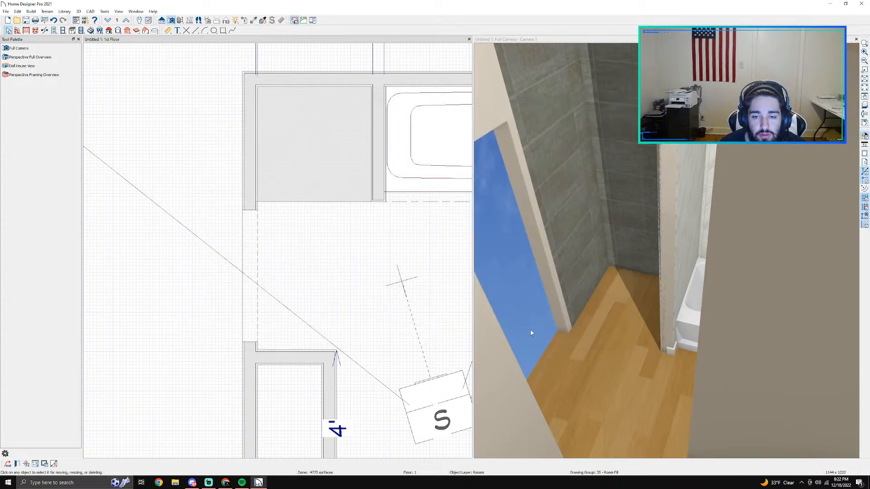
Step: Inspect the molding around the bathtub's base and view the tub's fixture specification, closing it without changes
scroll(534, 328, "down", 1)
scroll(660, 350, "up", 3)
middle_click_drag(660, 350, 479, 365)
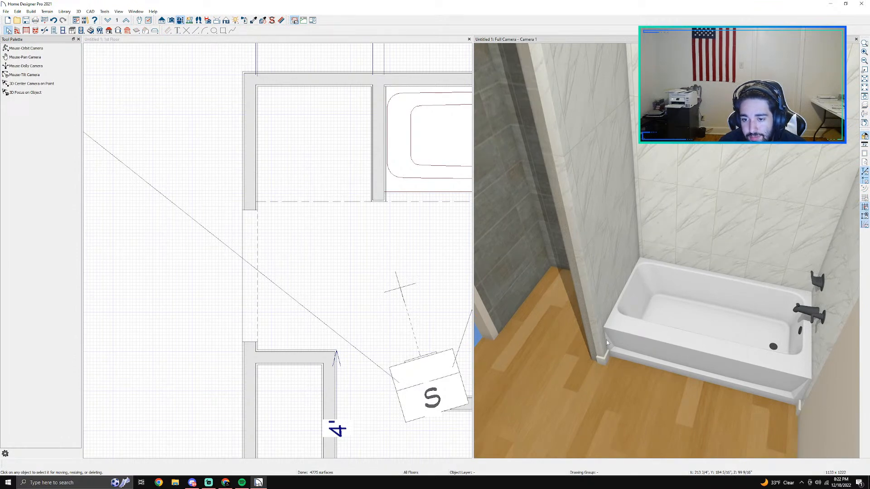
double_click(403, 192)
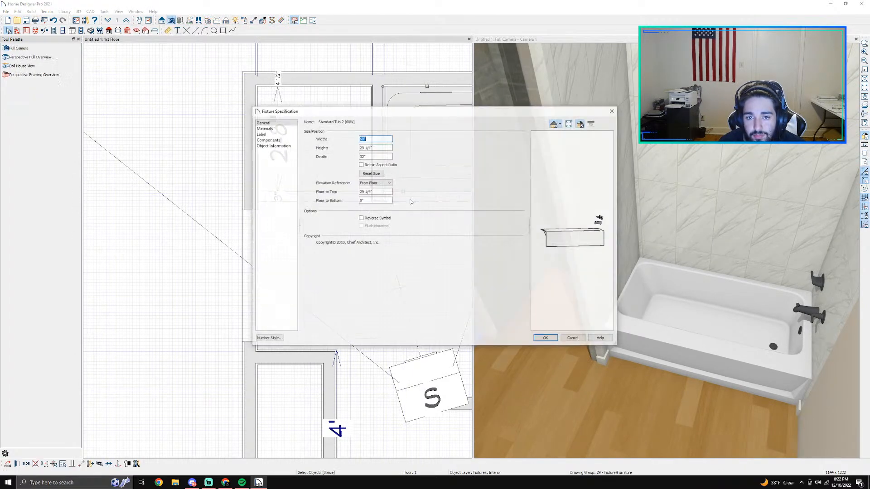
left_click(573, 339)
Step: Check the general, foundation, covering and structure settings of the invisible wall in front of the tub, closing its specification without changes
scroll(393, 185, "up", 6)
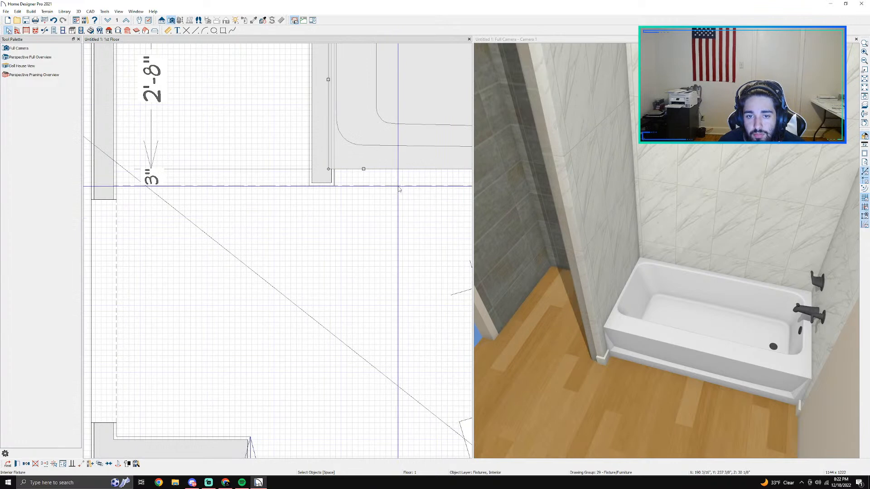
double_click(394, 185)
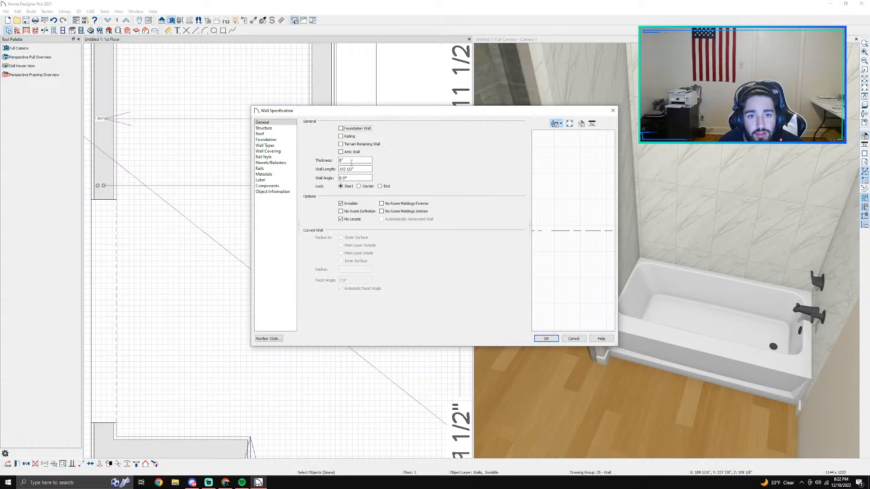
left_click(279, 139)
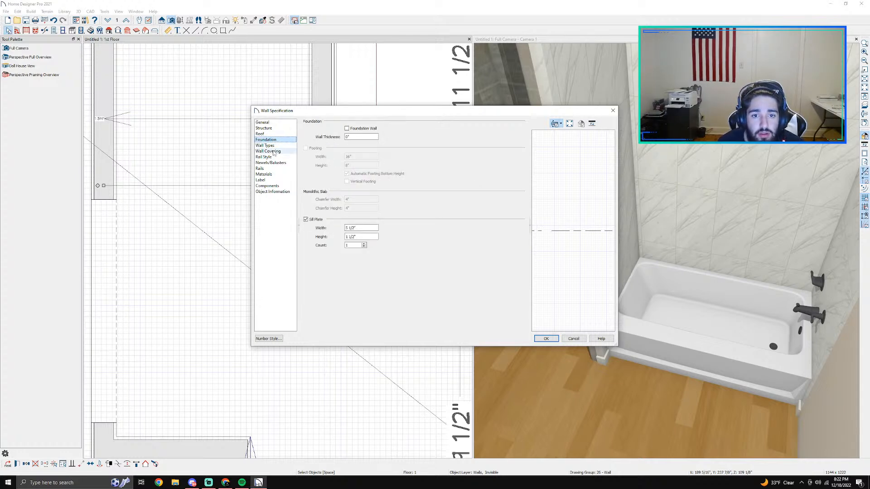
left_click(275, 152)
left_click(265, 129)
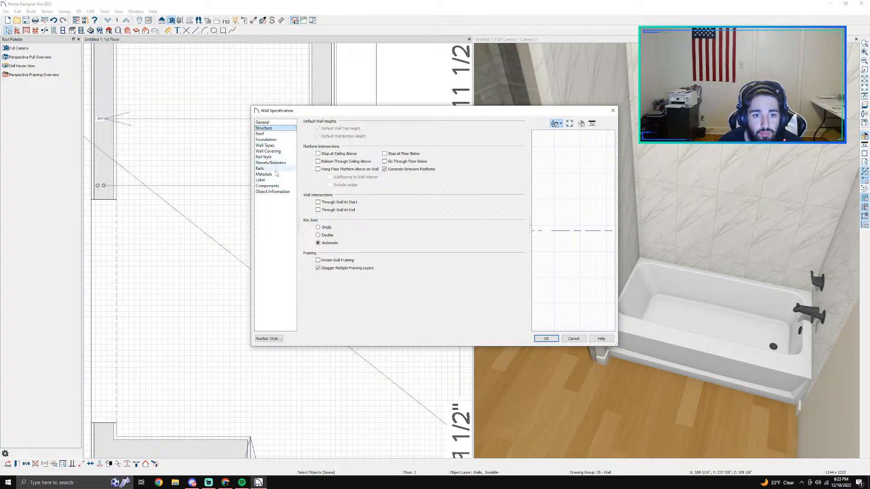
left_click(582, 342)
scroll(361, 188, "up", 4)
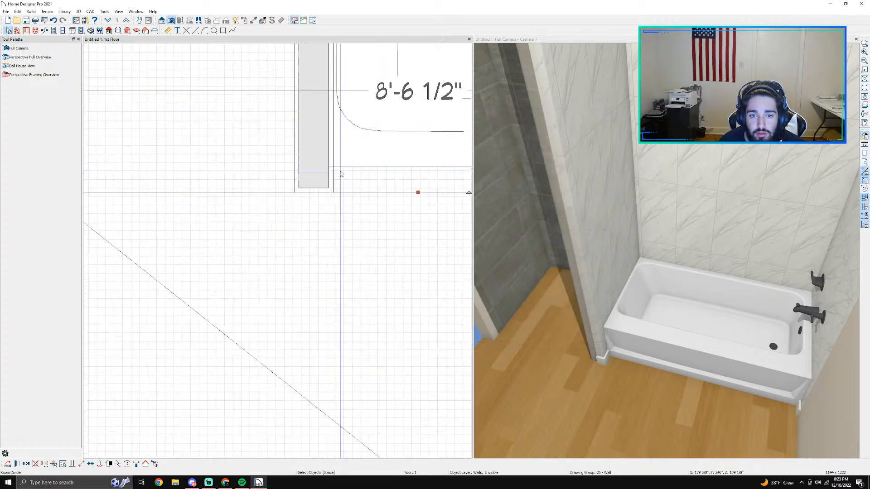
Step: Turn off the floor defaults for moldings in the tub alcove room's specification and delete its default base molding
left_click(361, 188)
double_click(361, 188)
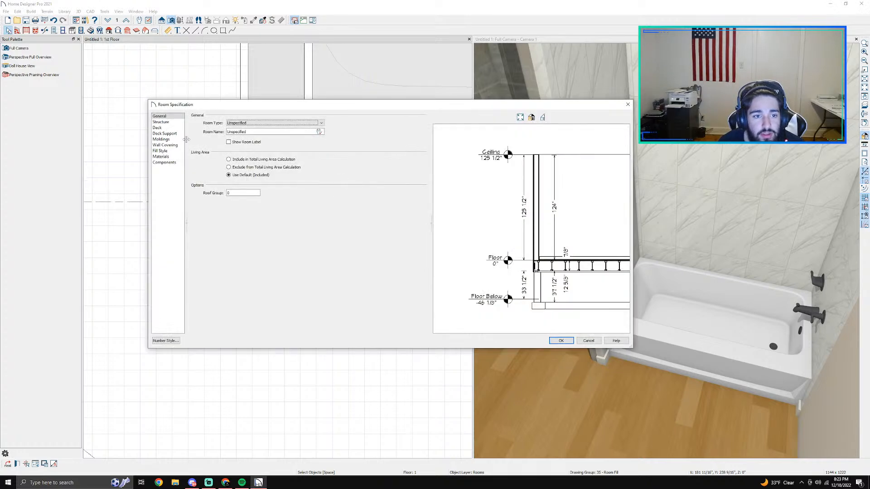
left_click(162, 140)
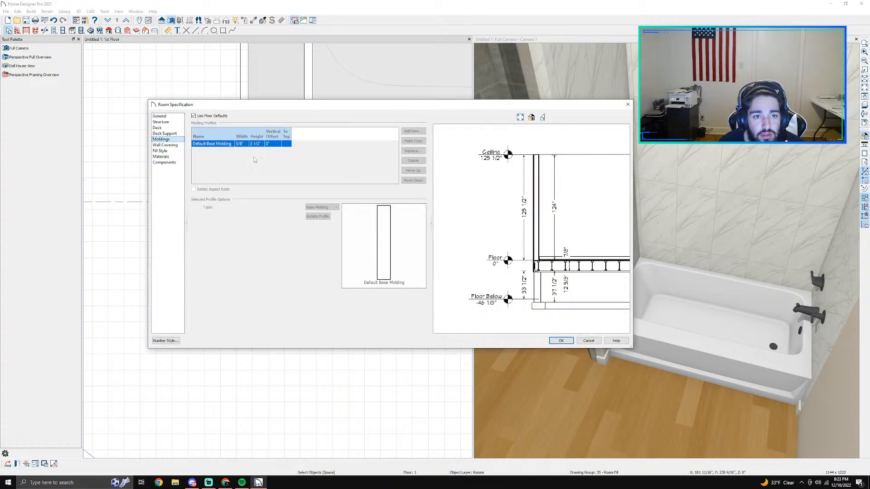
left_click(199, 116)
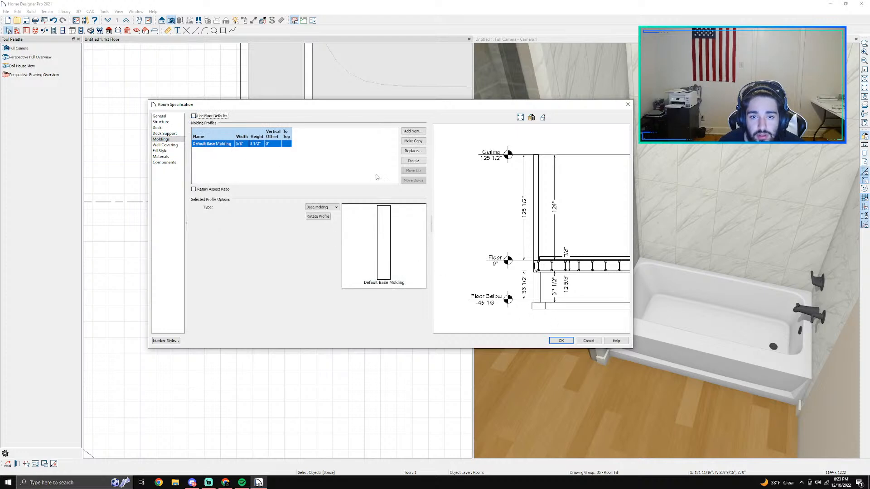
left_click(410, 161)
left_click(560, 340)
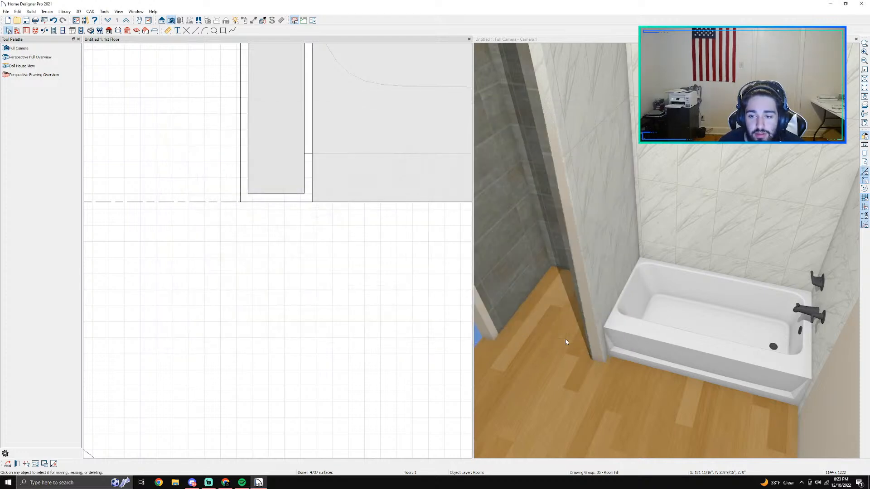
Step: Orbit the 3D camera around the bathroom to examine the floor edges, the small closet and the entrance opening
scroll(190, 136, "down", 3)
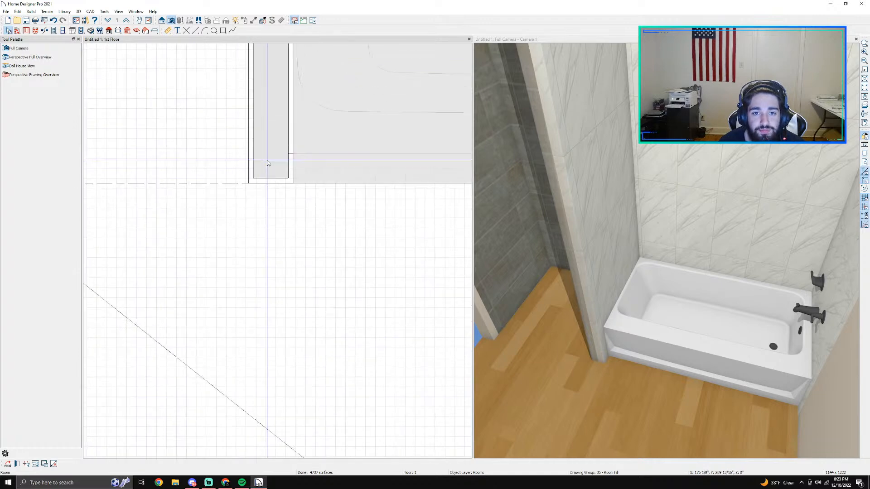
scroll(190, 161, "down", 2)
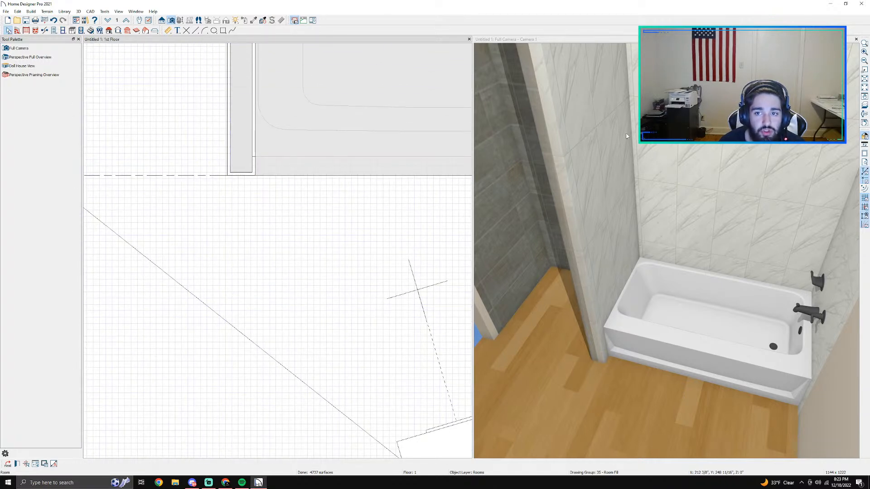
left_click(507, 100)
left_click(181, 21)
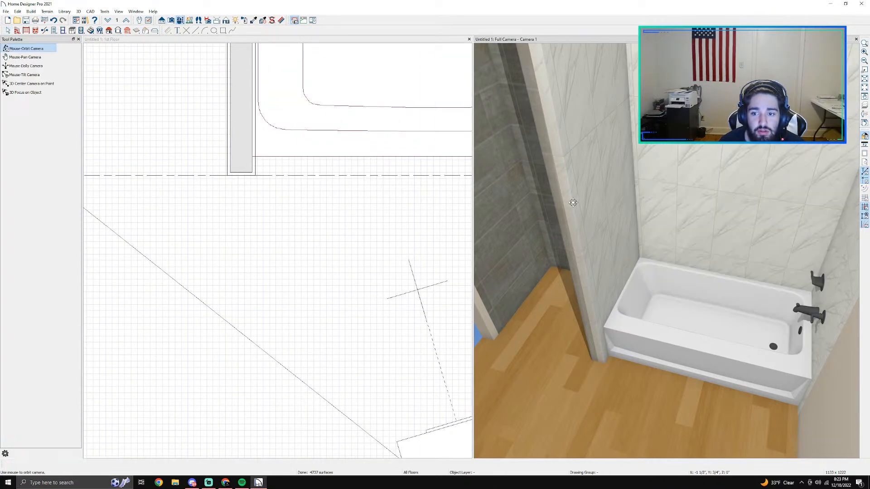
left_click_drag(573, 202, 768, 403)
left_click_drag(656, 361, 736, 186)
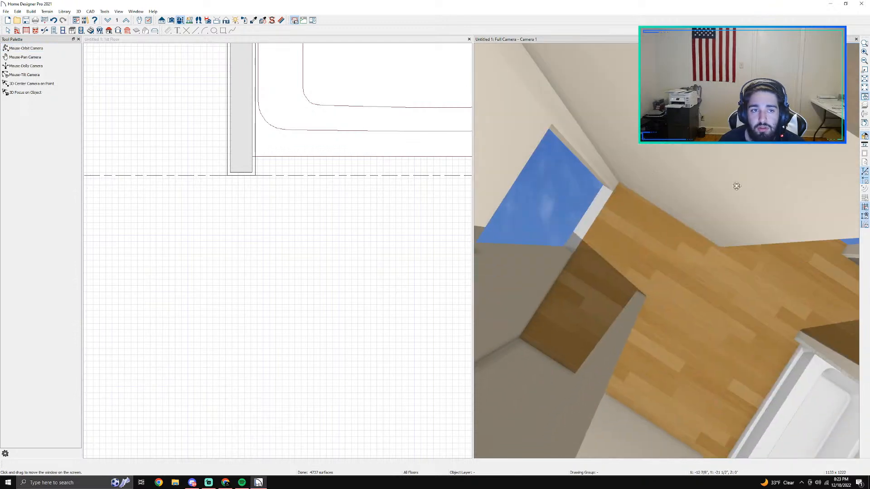
Step: Delete the existing full camera from the floor plan
scroll(228, 140, "down", 2)
scroll(238, 141, "down", 3)
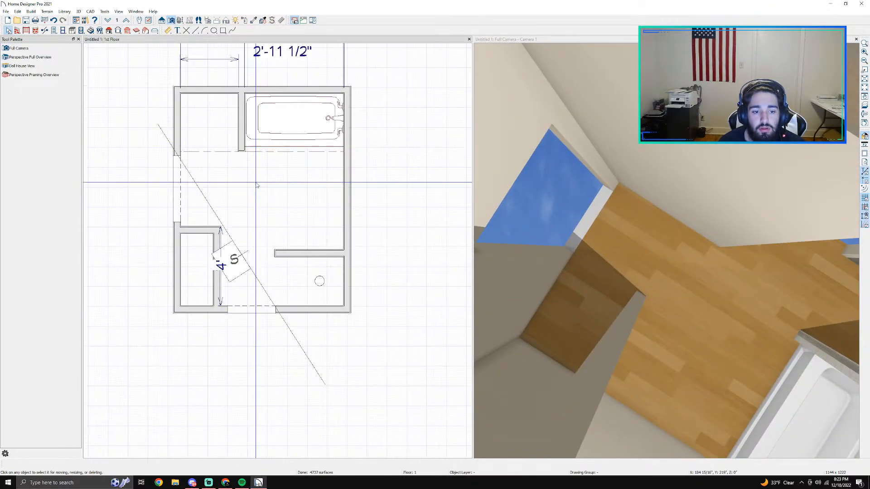
middle_click_drag(259, 265, 289, 167)
left_click(262, 172)
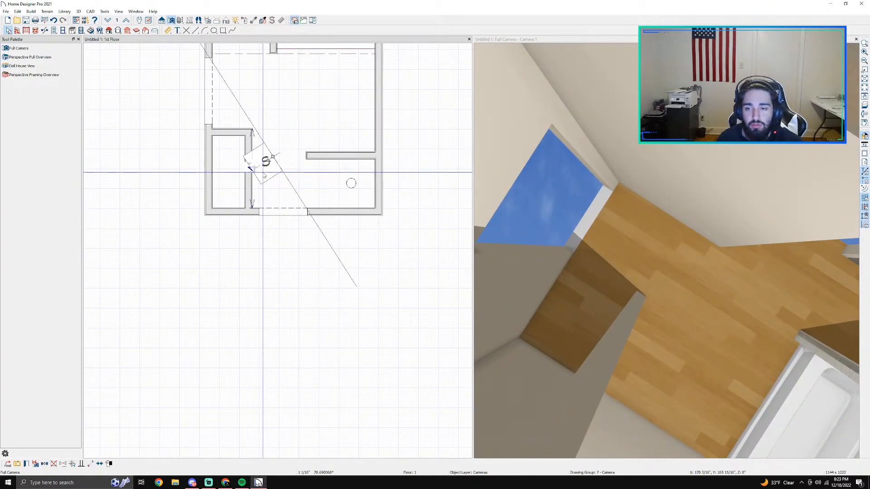
key("Delete")
scroll(437, 261, "down", 1)
middle_click_drag(446, 295, 407, 219)
left_click(19, 48)
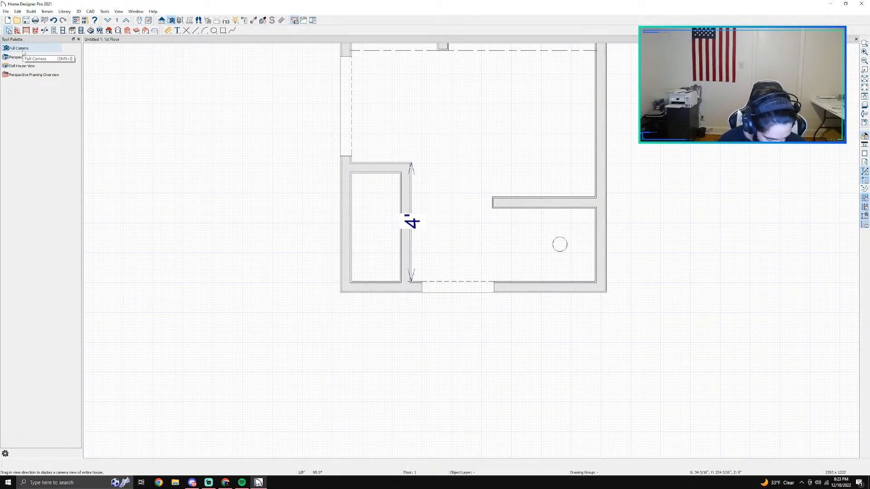
key("Escape")
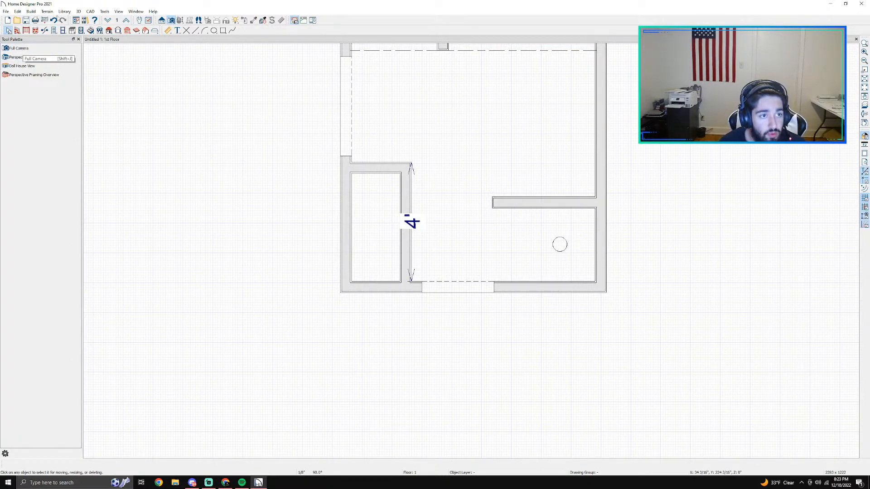
Step: Place a barn door in the small closet's 4' wall facing the toilet area
left_click(54, 31)
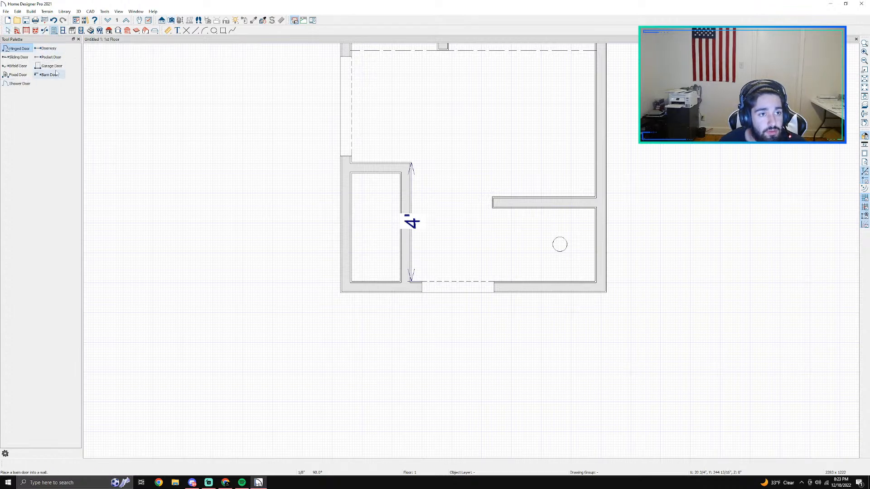
left_click(45, 75)
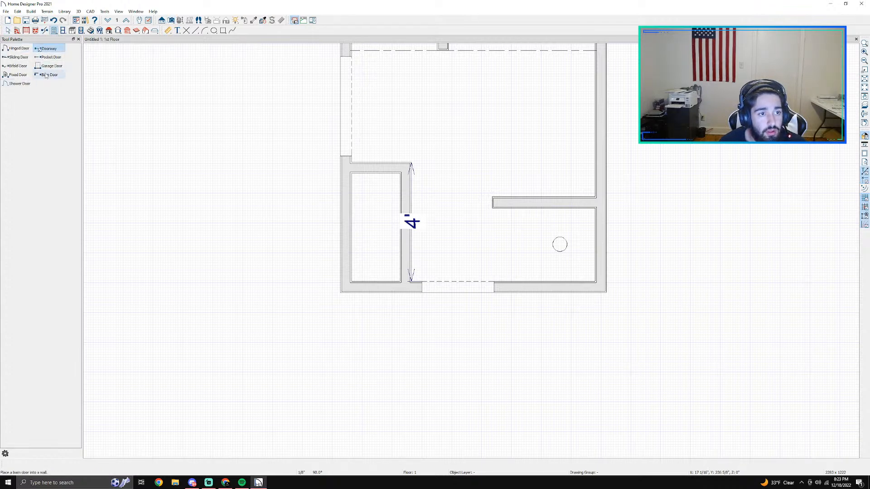
left_click(413, 211)
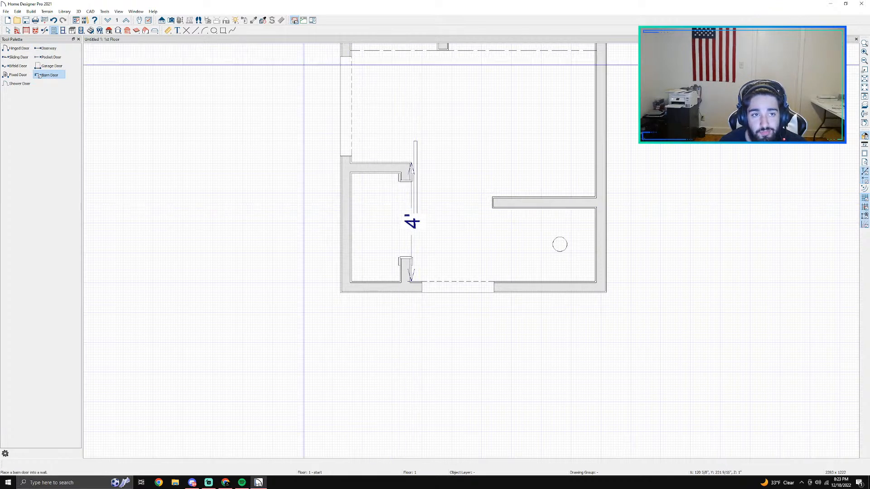
Step: Create a full camera view from the toilet area looking toward the small closet's wall
left_click(171, 23)
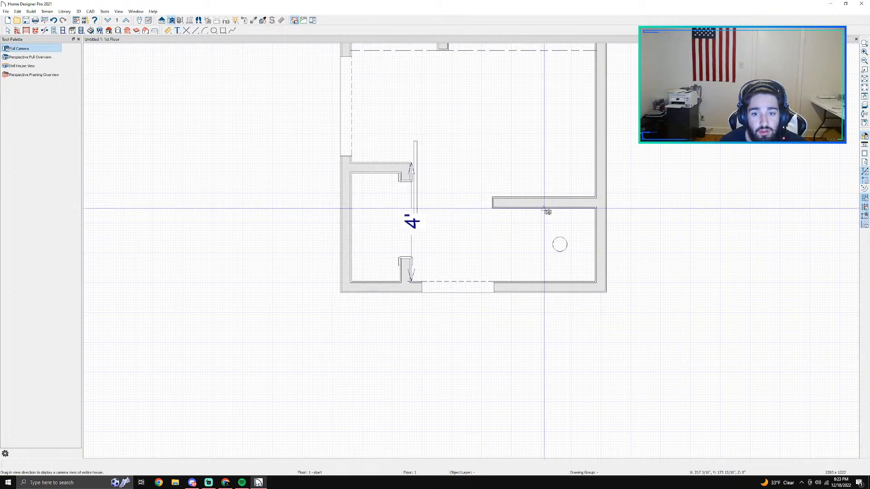
left_click_drag(560, 222, 530, 382)
key("space")
Step: Try the Slab style on the small closet's barn door and apply the Glass Slab style
double_click(362, 293)
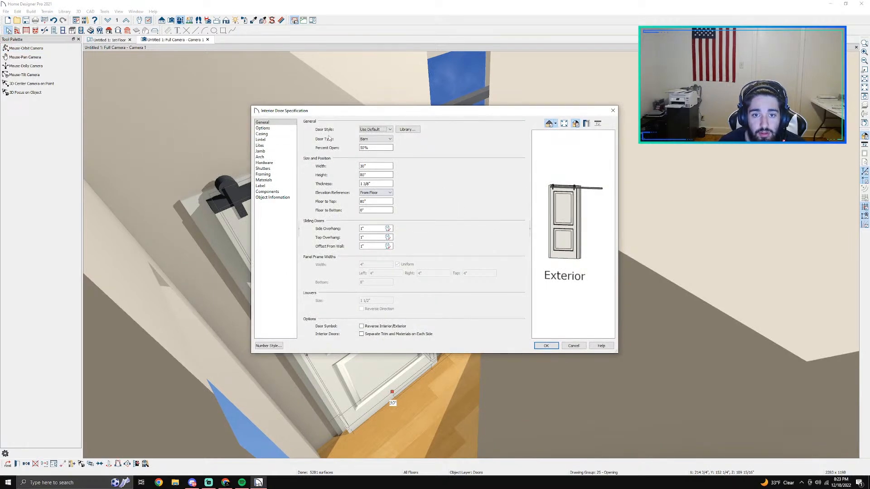
left_click(389, 130)
left_click(383, 141)
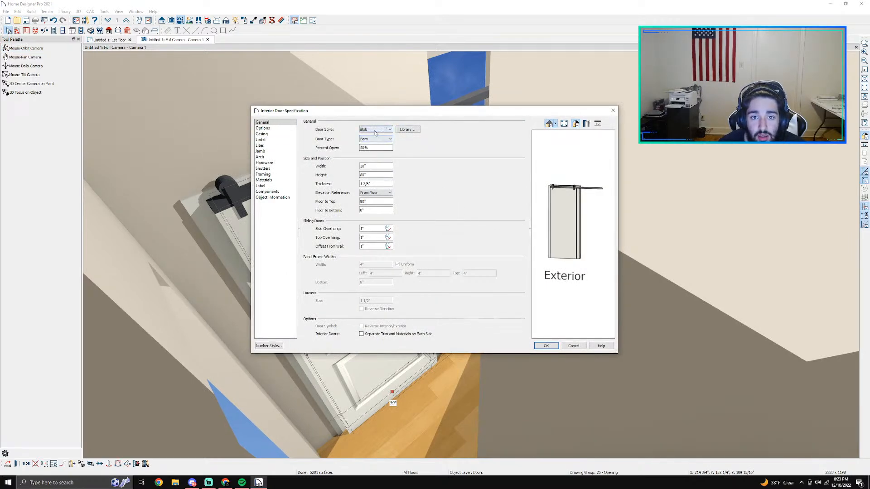
left_click(375, 131)
left_click(376, 147)
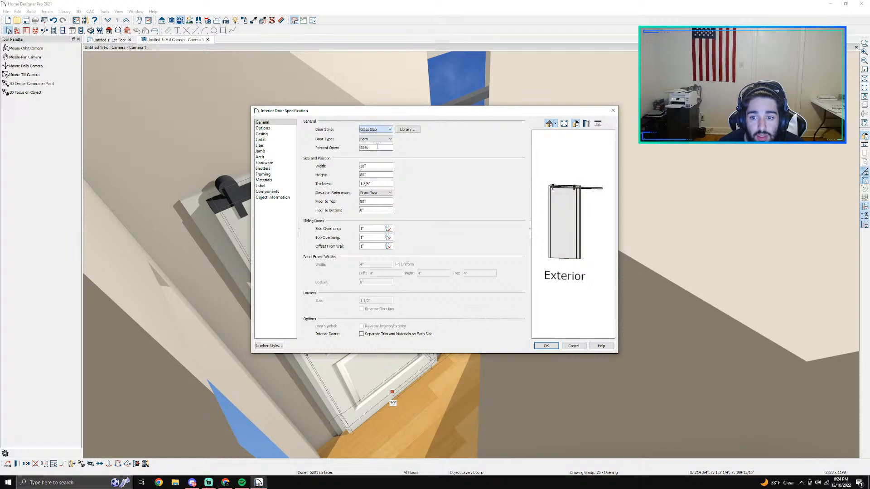
left_click(546, 346)
Step: Change the small closet's barn door style to Louvered
double_click(386, 280)
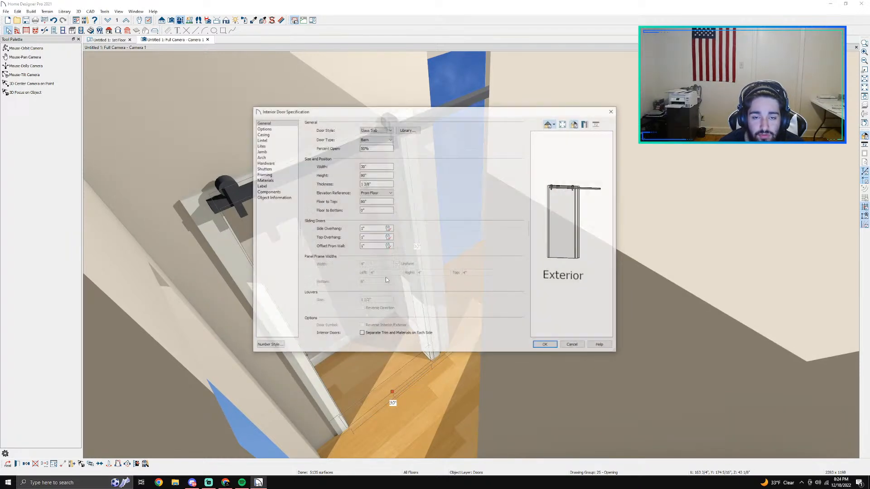
left_click(375, 130)
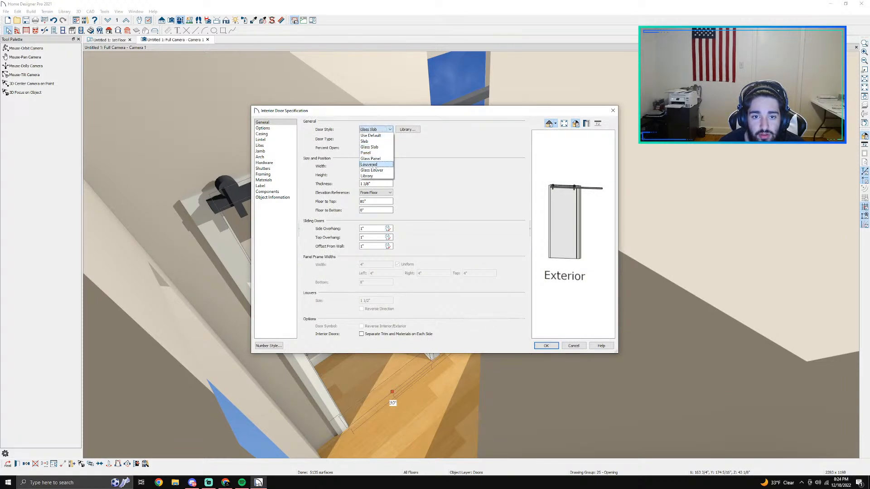
left_click(368, 165)
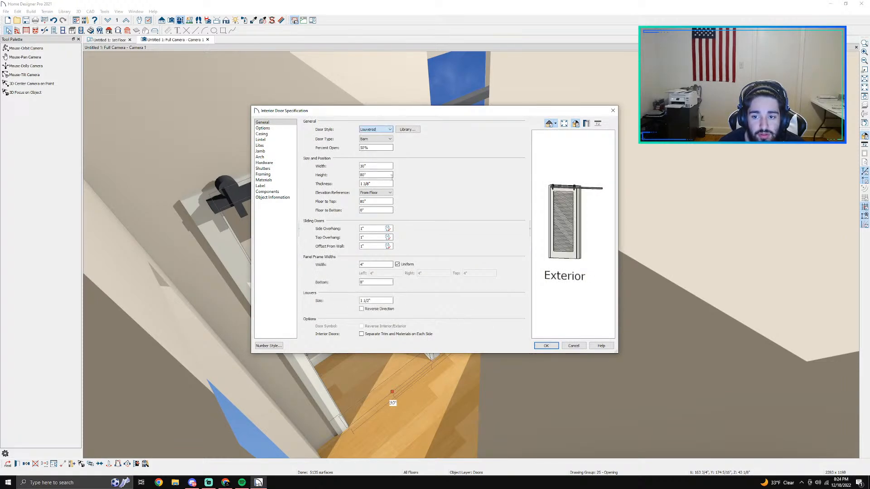
left_click(546, 346)
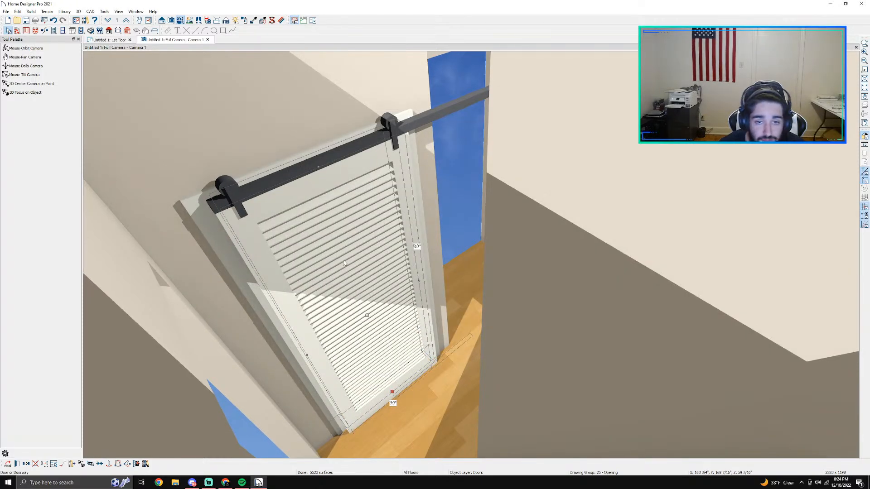
Step: Review the louvered barn door's specification without changes and delete the door from the small closet's wall
double_click(344, 263)
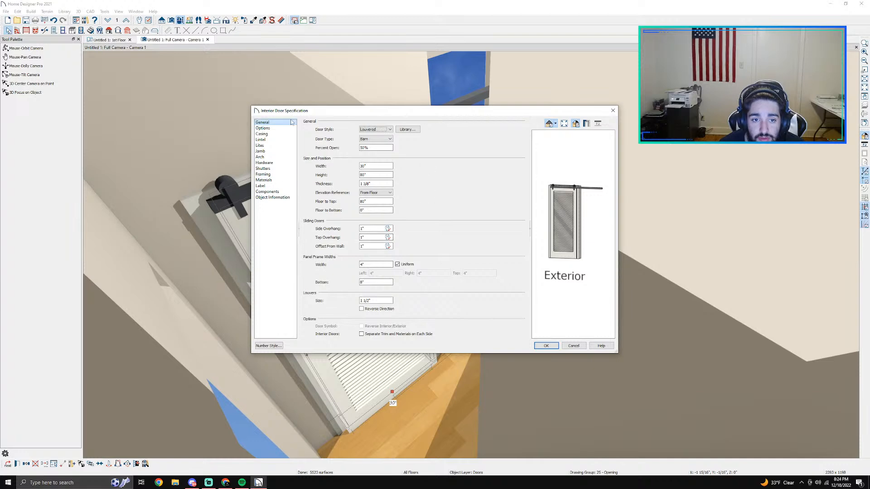
left_click(578, 346)
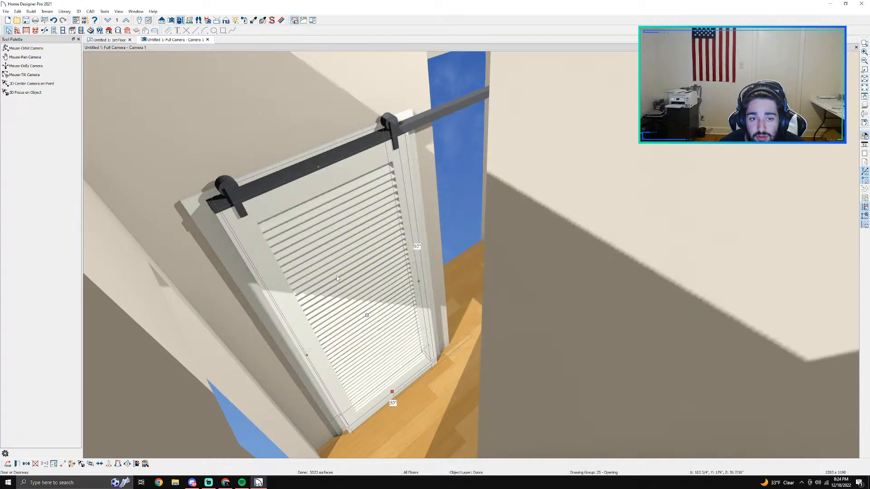
key("Delete")
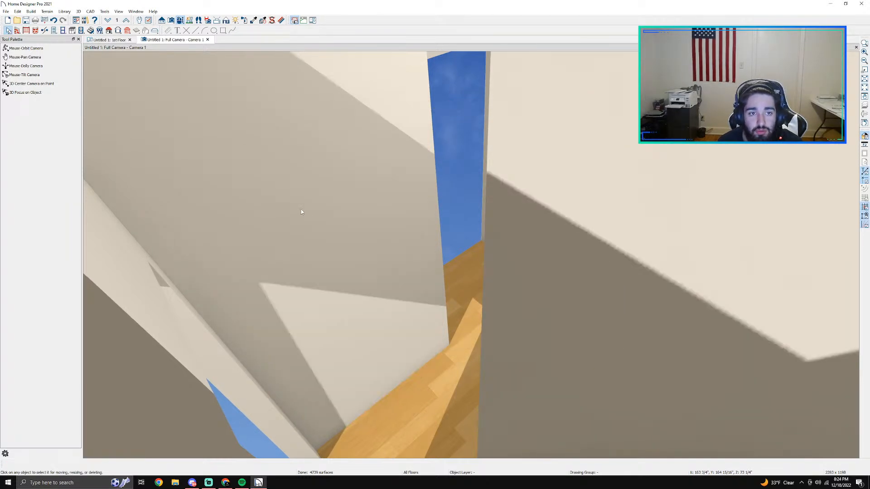
Step: Place an open doorway in the small closet's 4' wall on the floor plan and check its specification without changes
left_click(53, 31)
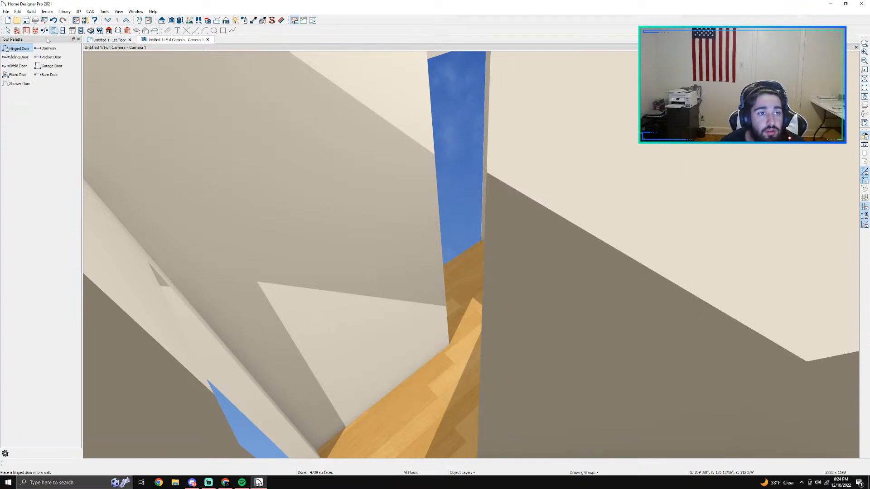
left_click(105, 40)
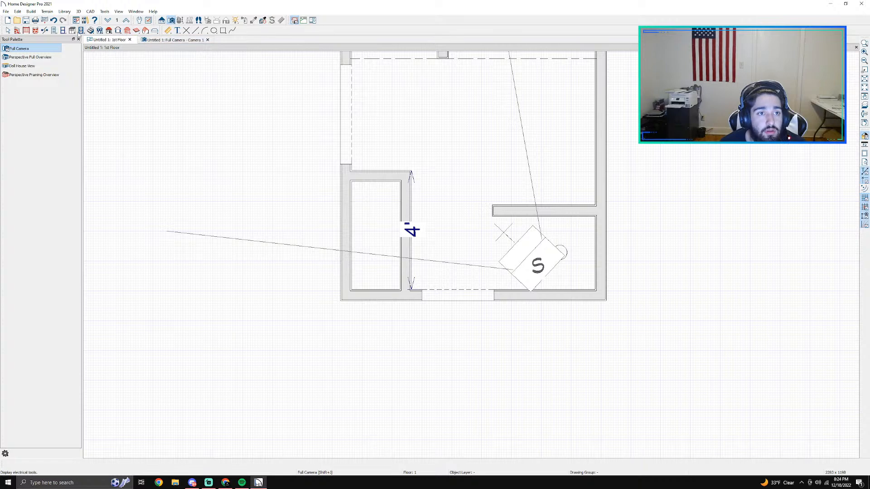
left_click(54, 31)
left_click(47, 48)
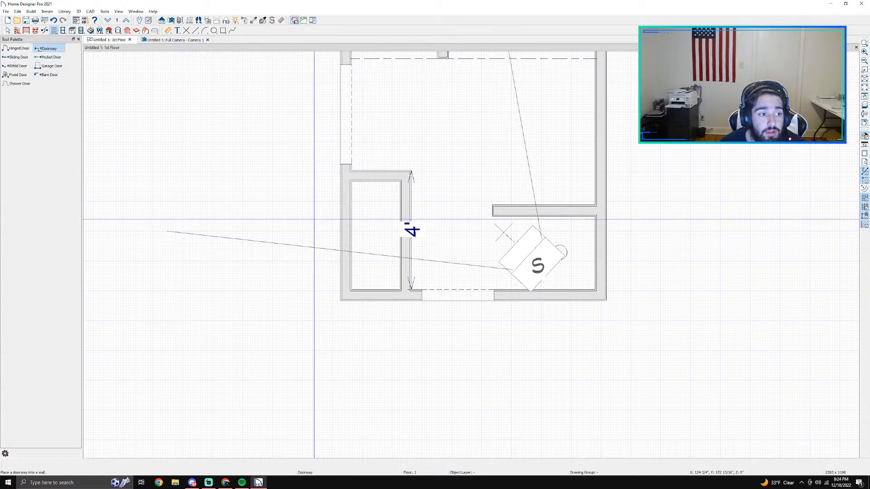
left_click(406, 228)
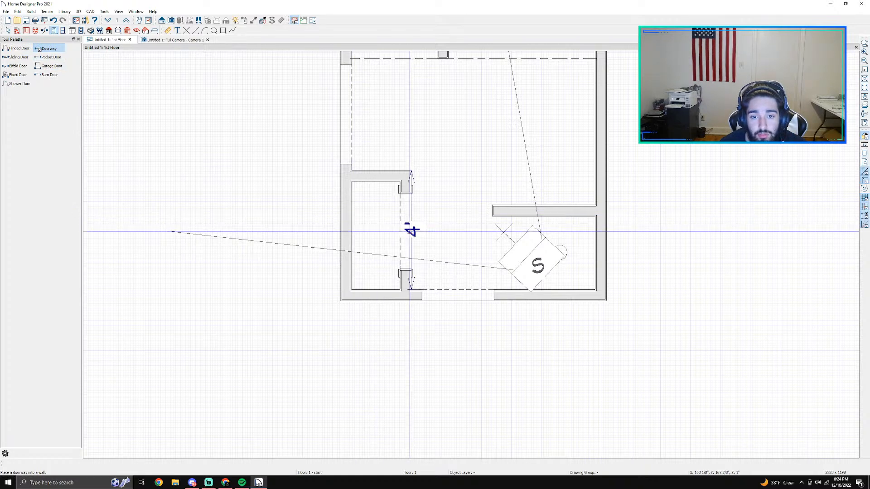
double_click(406, 227)
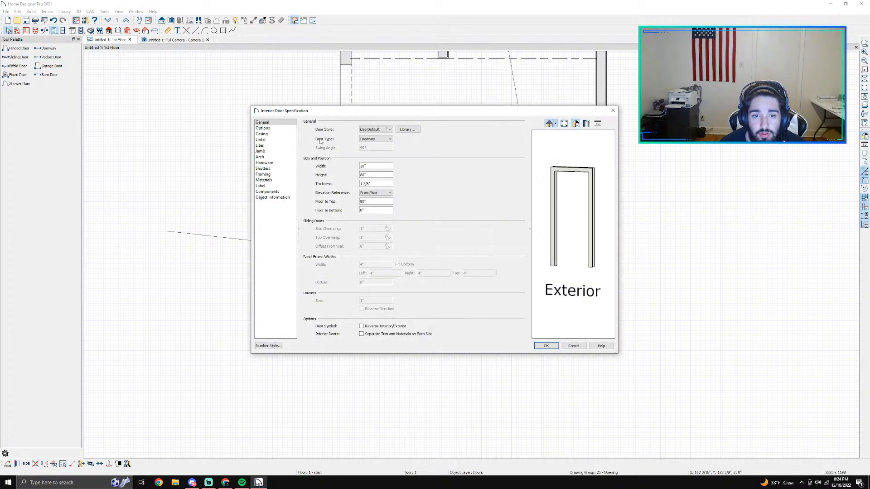
left_click(574, 346)
Step: Stop using floor defaults for the small closet's moldings and delete its Default Base Molding
scroll(510, 236, "down", 1)
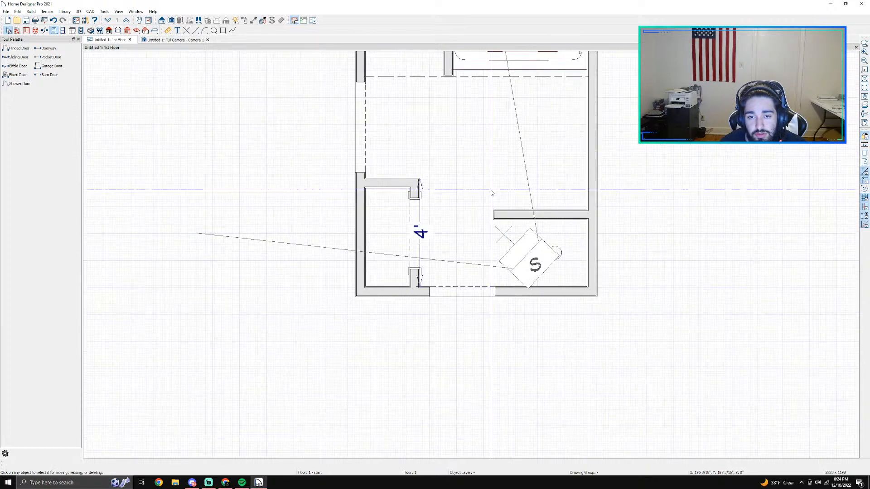
middle_click_drag(491, 189, 403, 189)
scroll(392, 179, "up", 1)
scroll(403, 175, "down", 2)
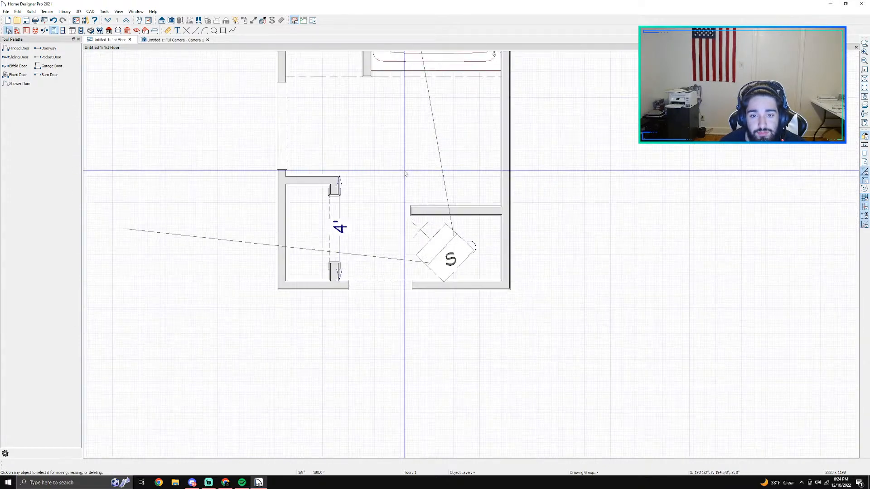
middle_click_drag(406, 145, 444, 240)
left_click(8, 30)
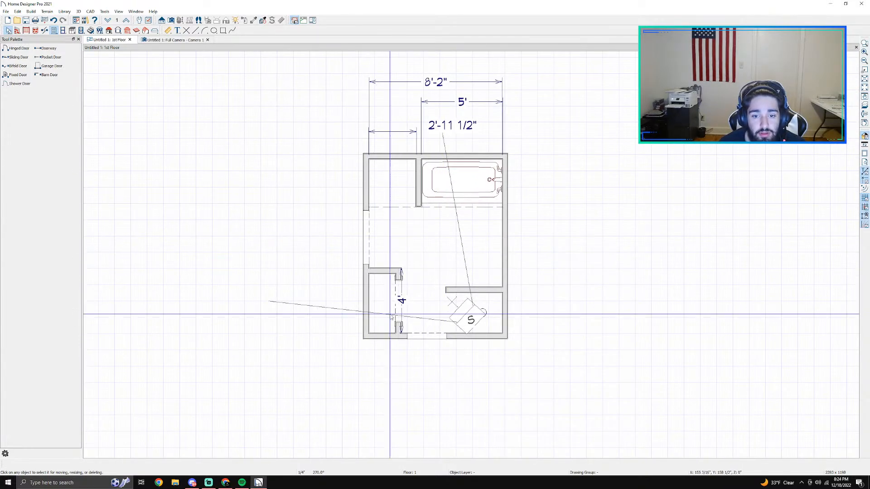
left_click(388, 313)
double_click(389, 316)
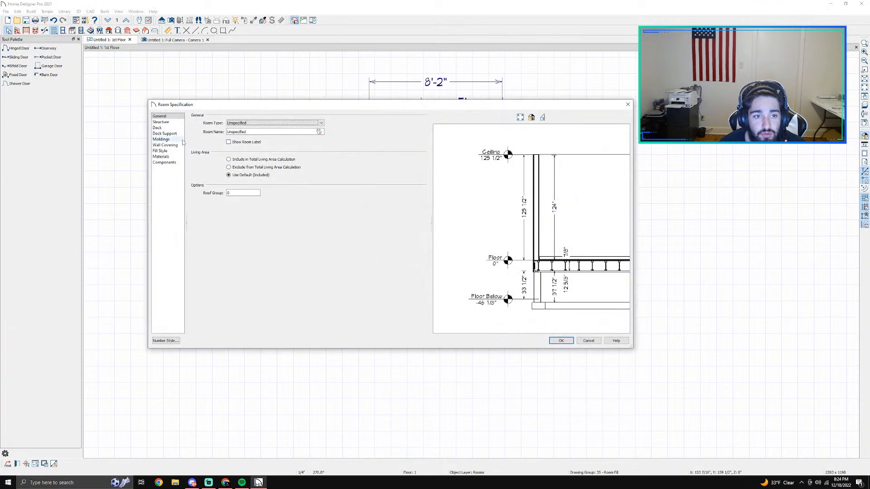
left_click(158, 140)
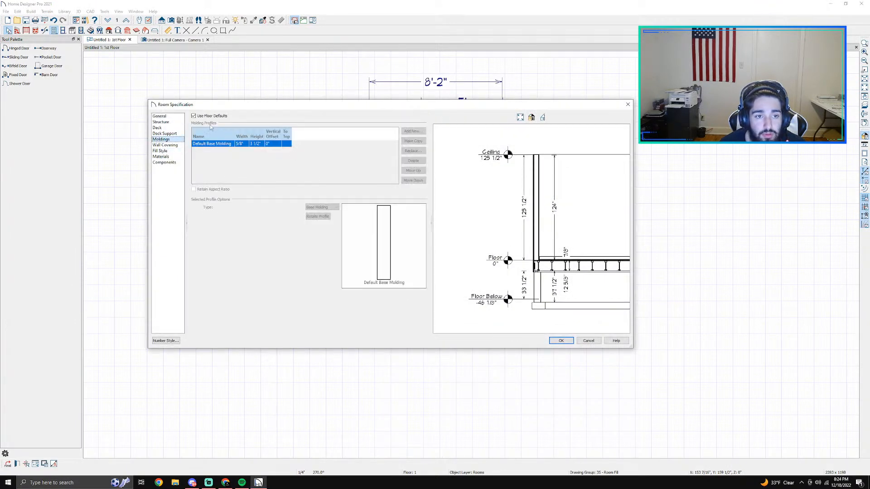
left_click(334, 170)
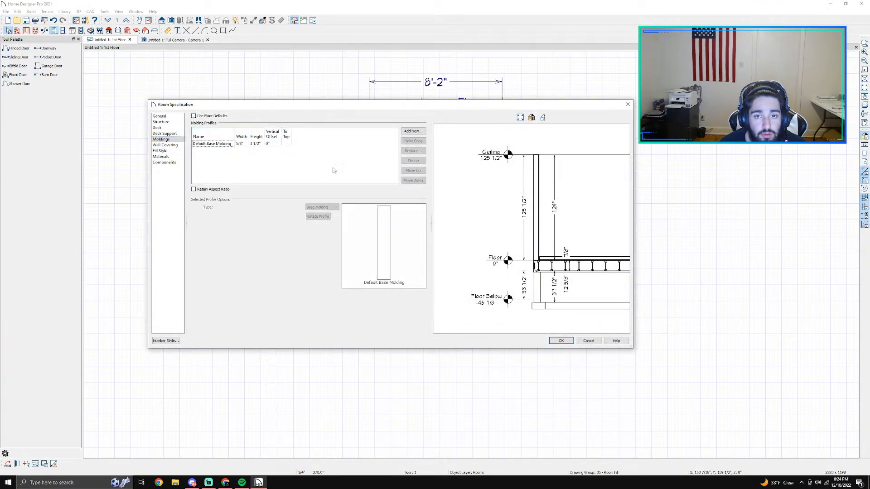
left_click(263, 144)
left_click(413, 161)
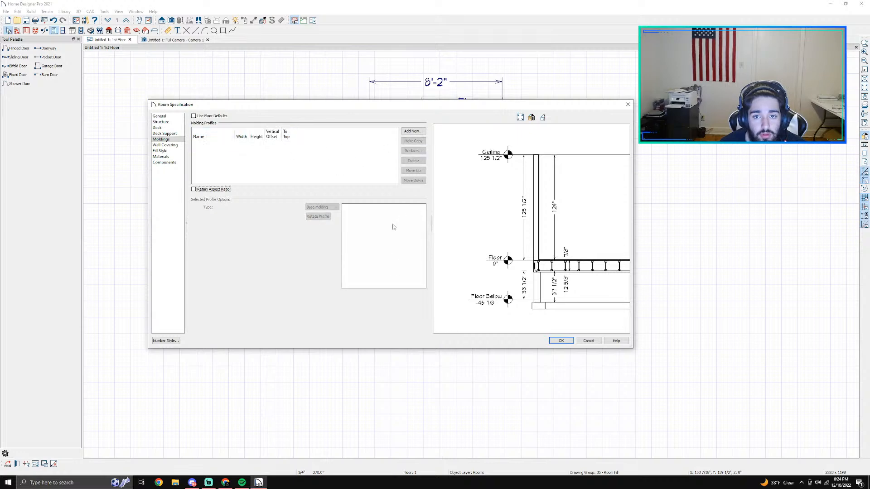
left_click(563, 341)
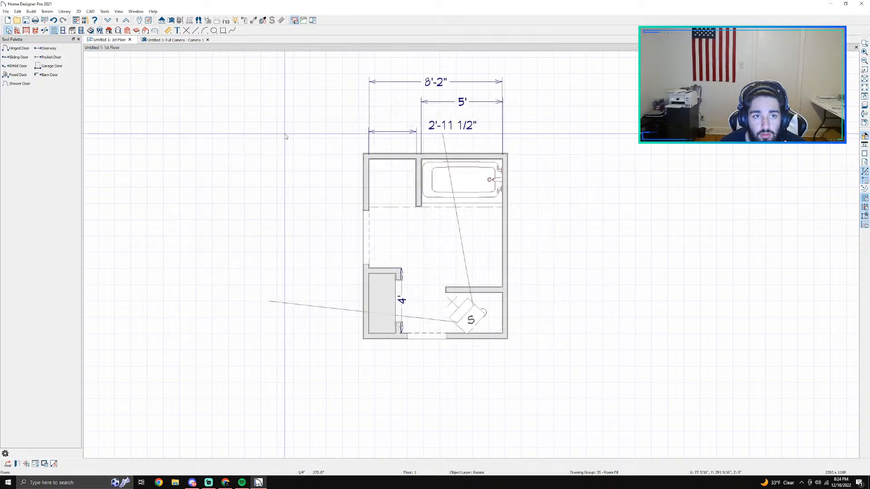
left_click(151, 41)
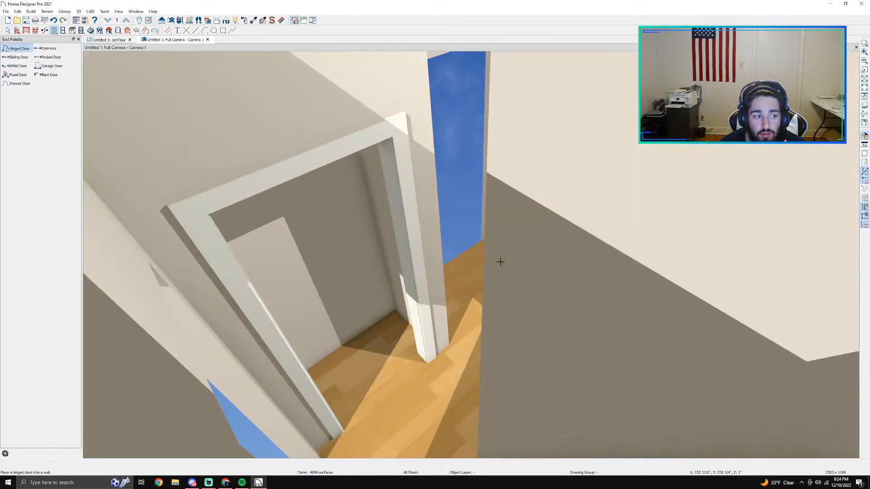
scroll(468, 245, "down", 1)
left_click(536, 253)
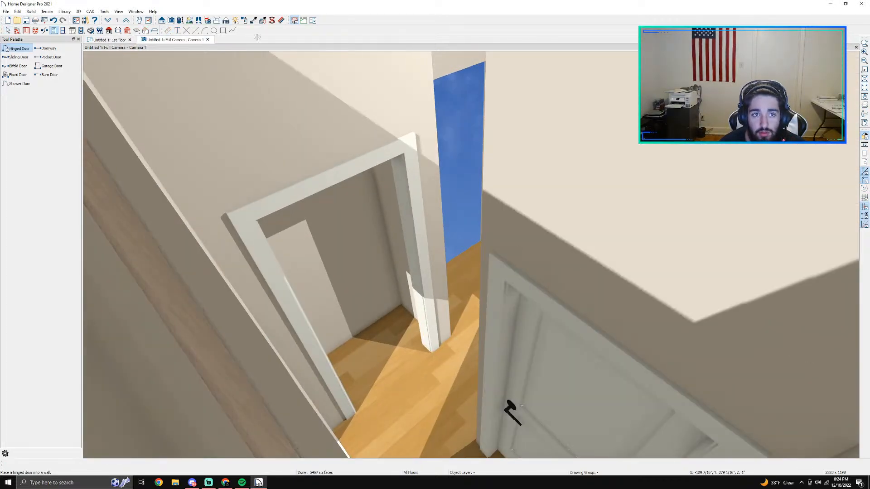
key("ctrl+z")
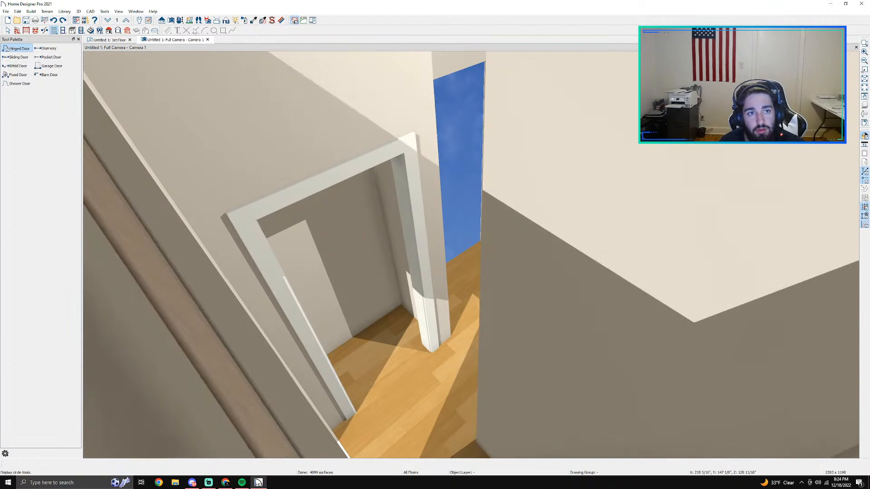
Step: Orbit the camera view to examine the tub, the bathroom wall and the empty toilet nook
left_click(180, 21)
left_click_drag(371, 173, 376, 276)
middle_click_drag(376, 276, 593, 224)
scroll(501, 305, "down", 3)
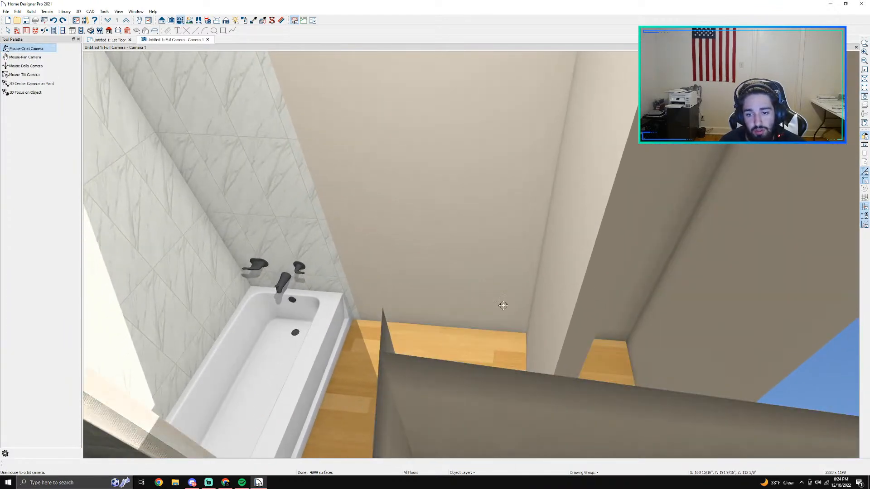
middle_click_drag(501, 305, 427, 307)
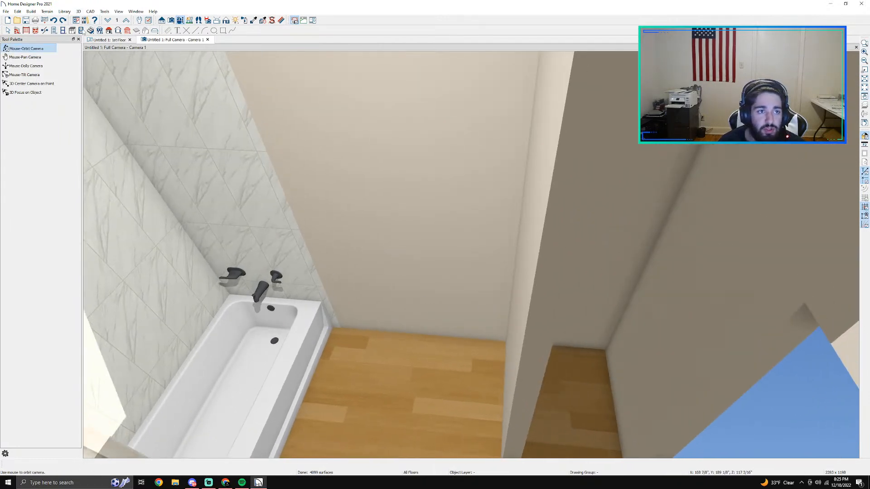
Step: Find a toilet in the library, place the ADA Toilet in the nook, and delete the small circular object overlapping it
left_click(96, 40)
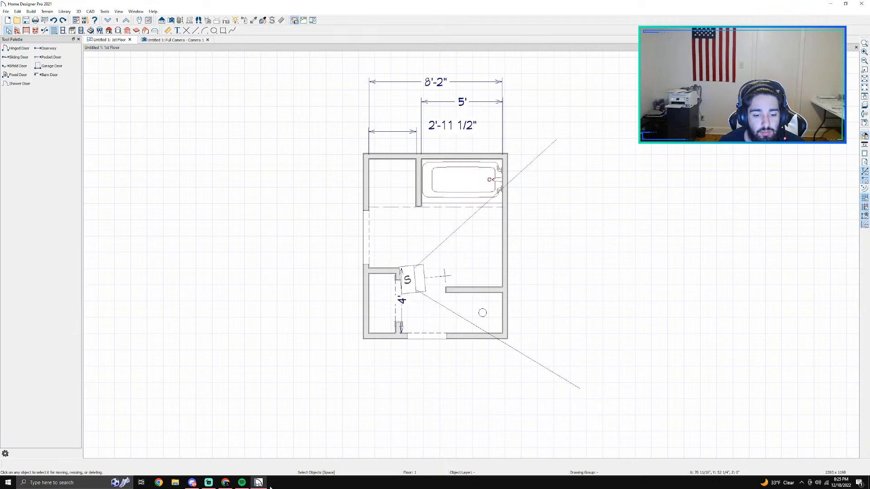
left_click(118, 11)
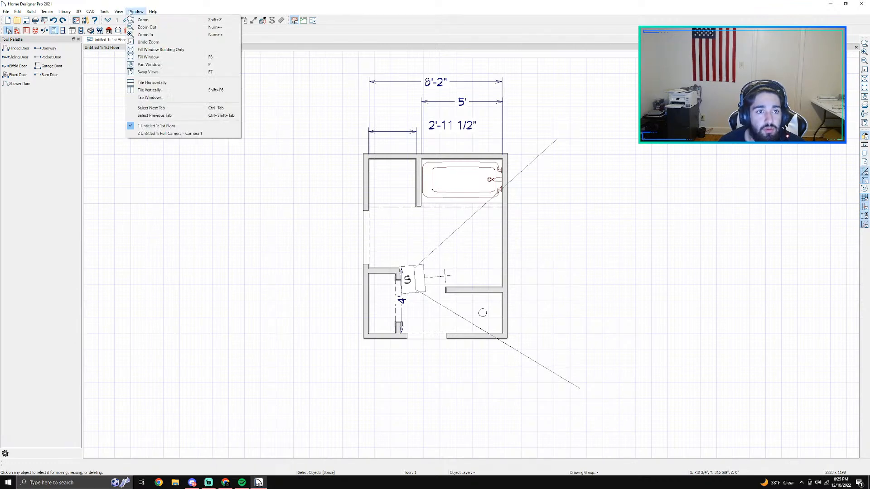
left_click(133, 30)
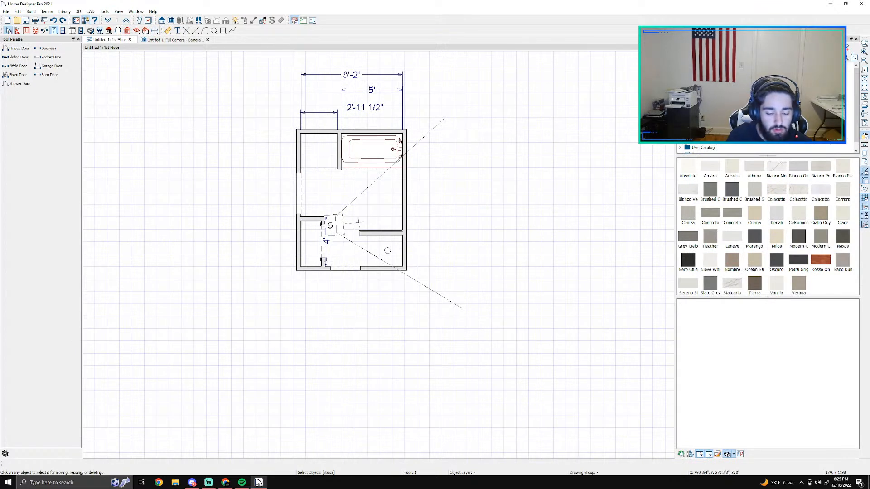
type("t")
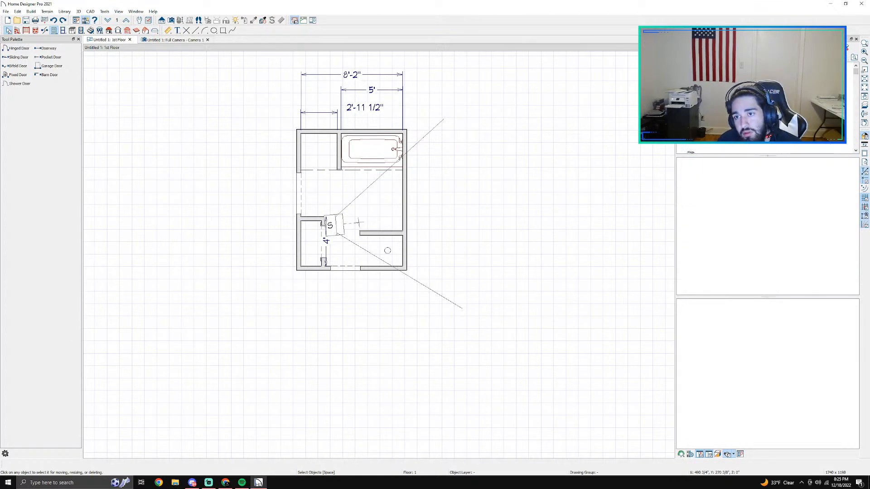
left_click(766, 116)
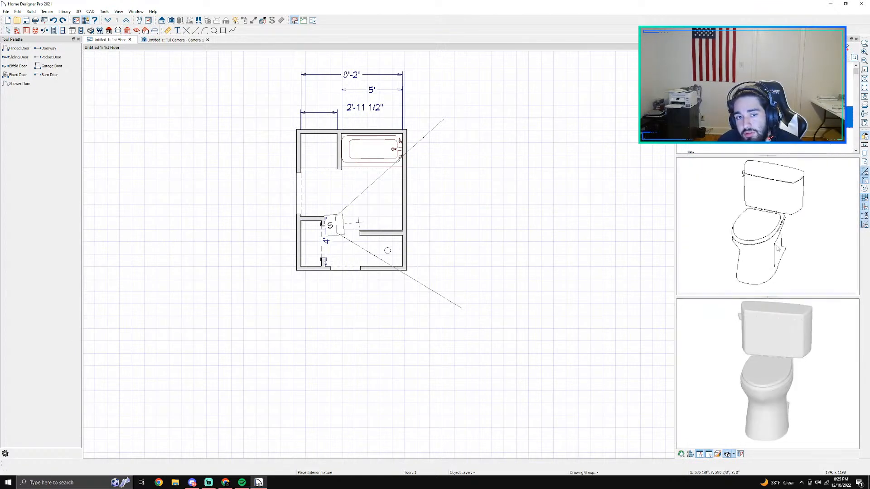
scroll(407, 255, "up", 2)
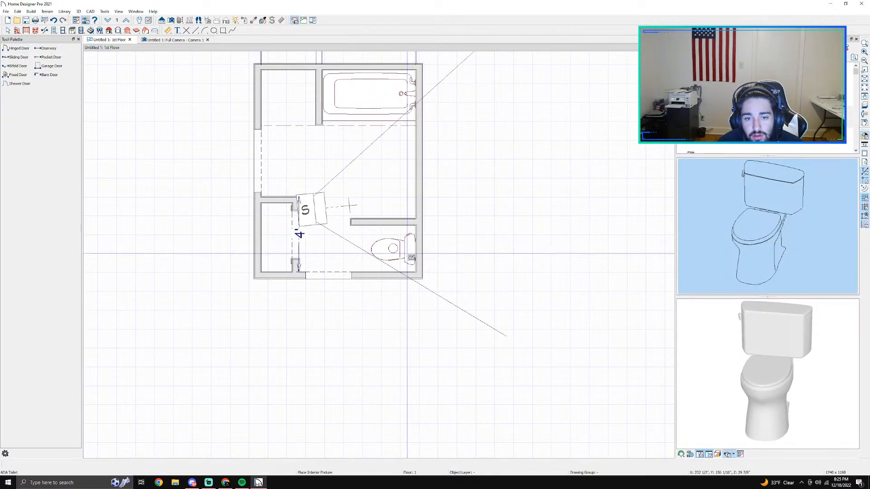
scroll(392, 252, "up", 1)
left_click(392, 253)
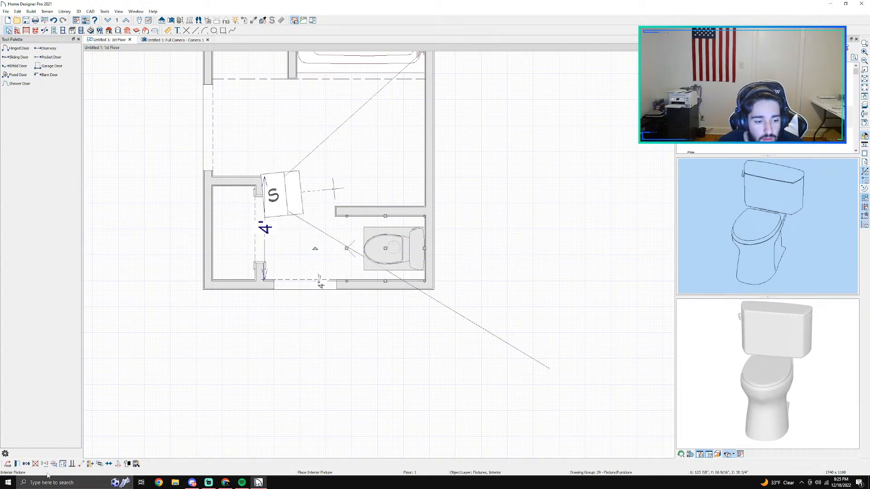
left_click(7, 465)
left_click(36, 464)
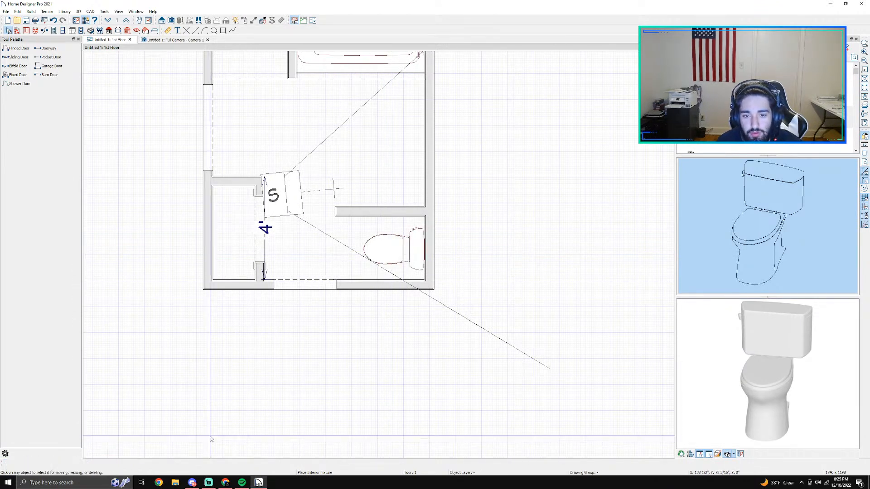
Step: Place the toilet bath mat from the library on the floor in front of the toilet
left_click(733, 138)
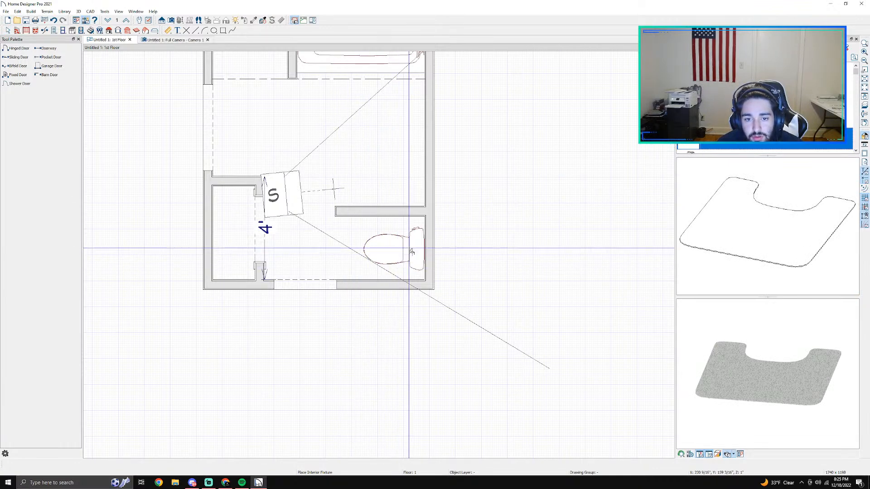
left_click(392, 256)
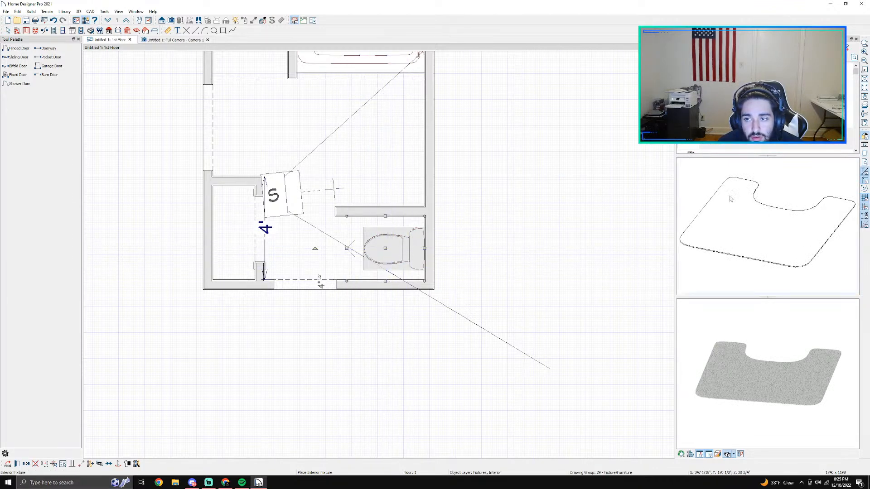
left_click(802, 211)
left_click(335, 256)
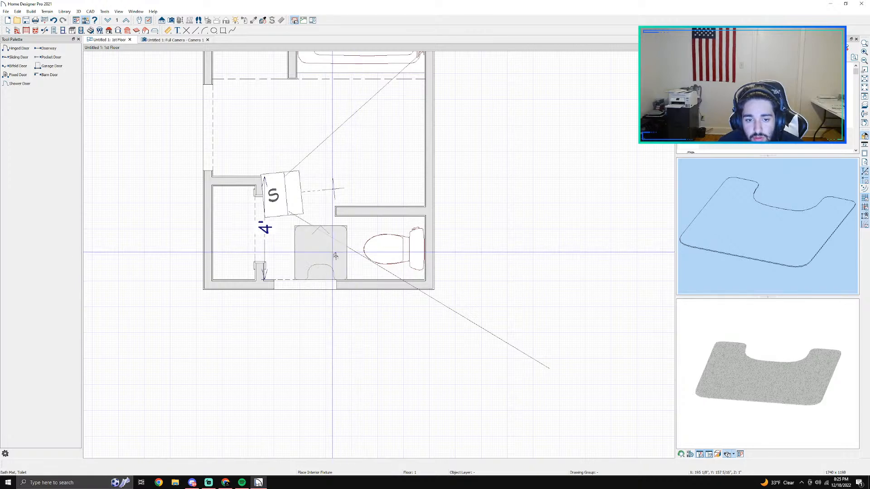
Step: Delete the camera beside the small closet from the floor plan
left_click(309, 230)
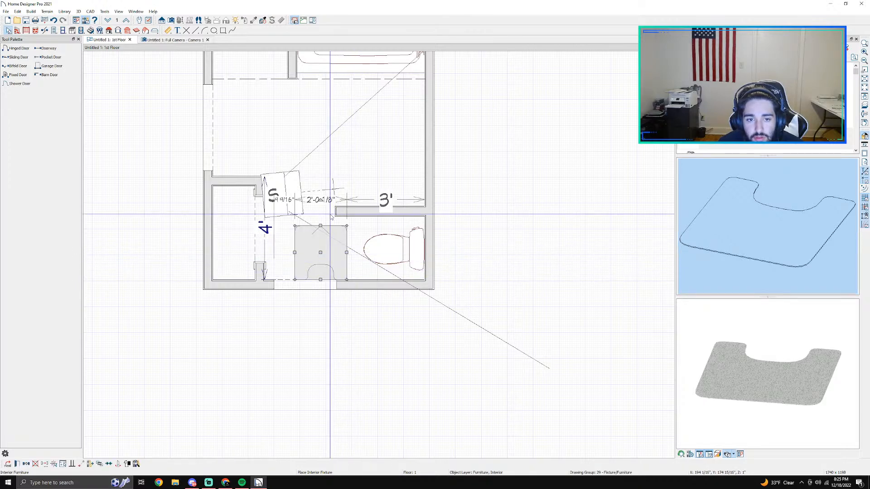
left_click(286, 206)
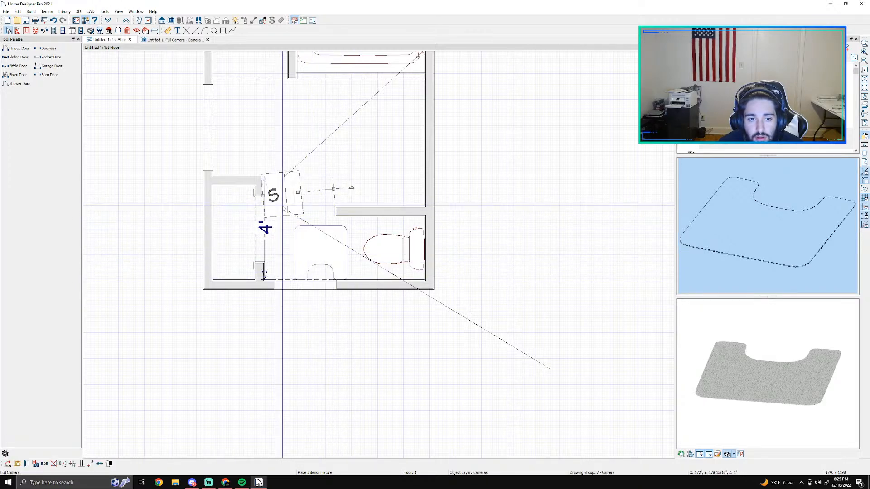
key("Delete")
Step: Rotate the bath mat so its cutout faces the toilet and move it around the toilet's front
left_click(322, 235)
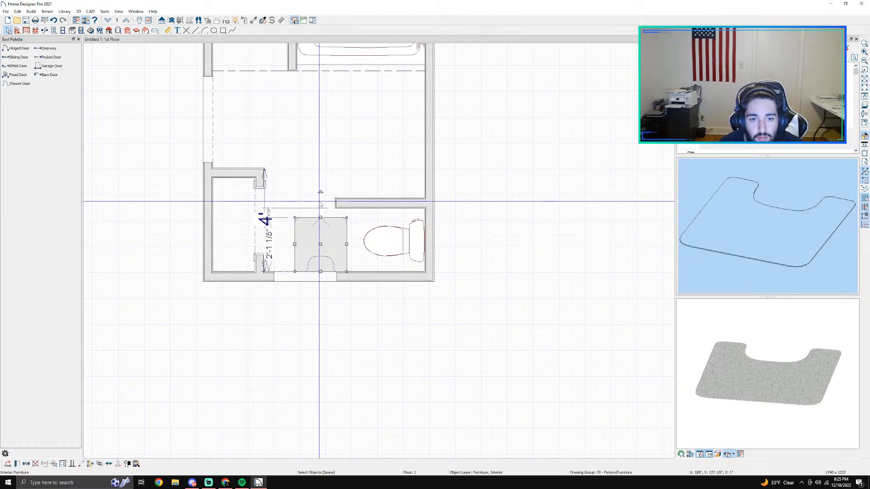
left_click_drag(321, 192, 277, 258)
key("Right")
key("Right")
key("Right")
key("Right")
key("Right")
key("Right")
key("Right")
key("Right")
key("Right")
key("Right")
key("Right")
key("Right")
key("Right")
key("Right")
key("Right")
key("Right")
key("Right")
key("Right")
key("Up")
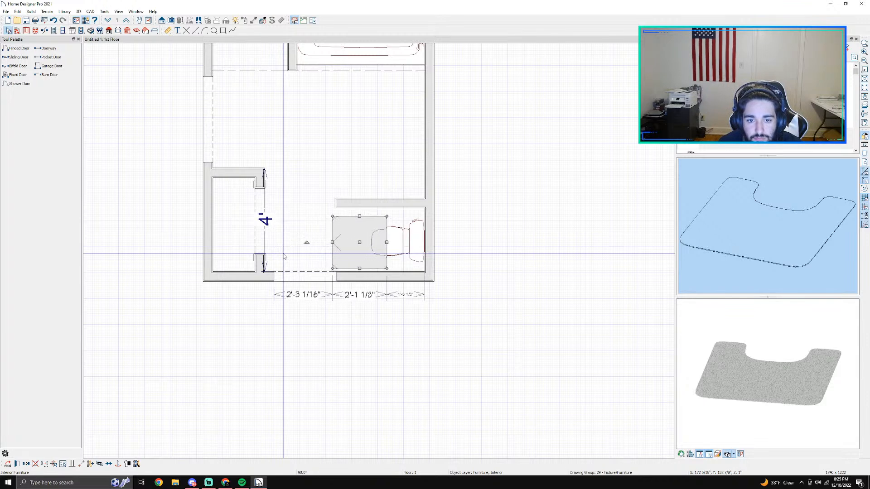
Step: Create a full camera view looking at the toilet nook and nudge the bath mat slightly closer to the toilet
left_click(170, 20)
left_click_drag(294, 161, 327, 212)
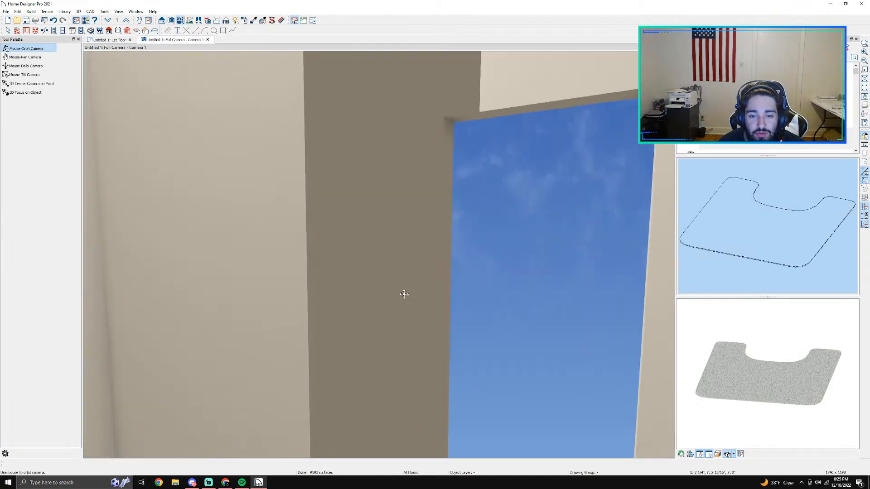
left_click_drag(401, 293, 356, 320)
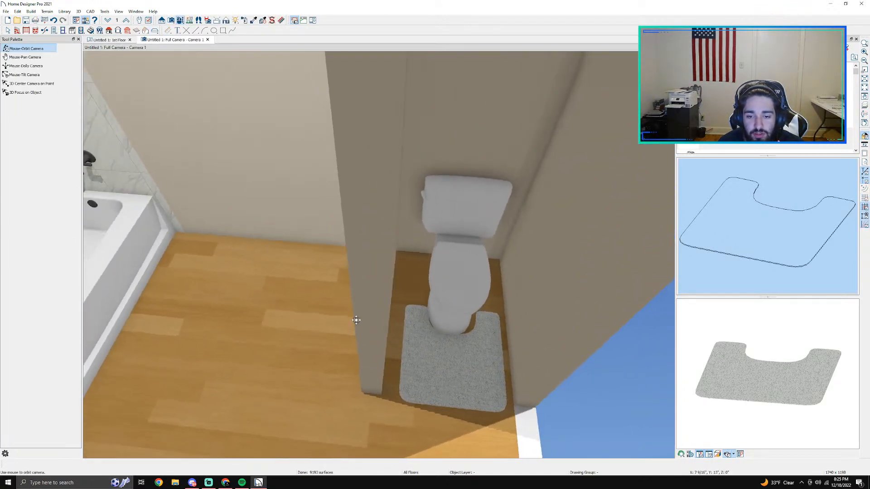
key("space")
left_click(432, 360)
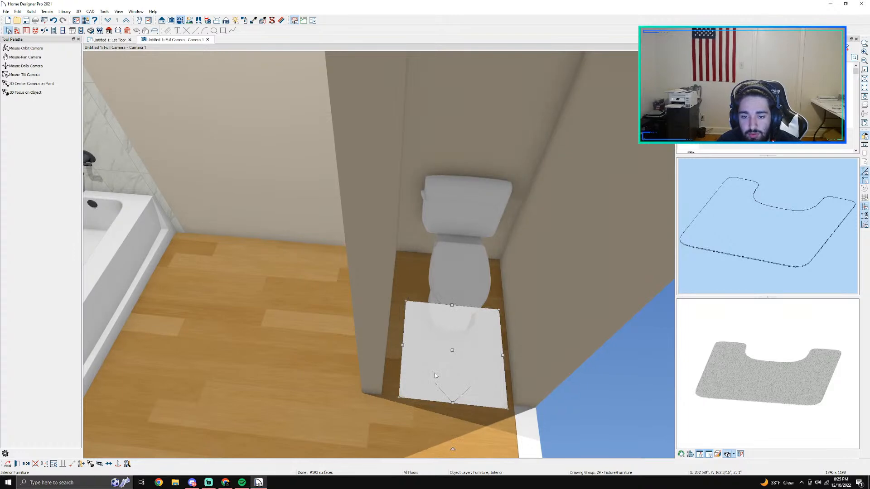
key("Escape")
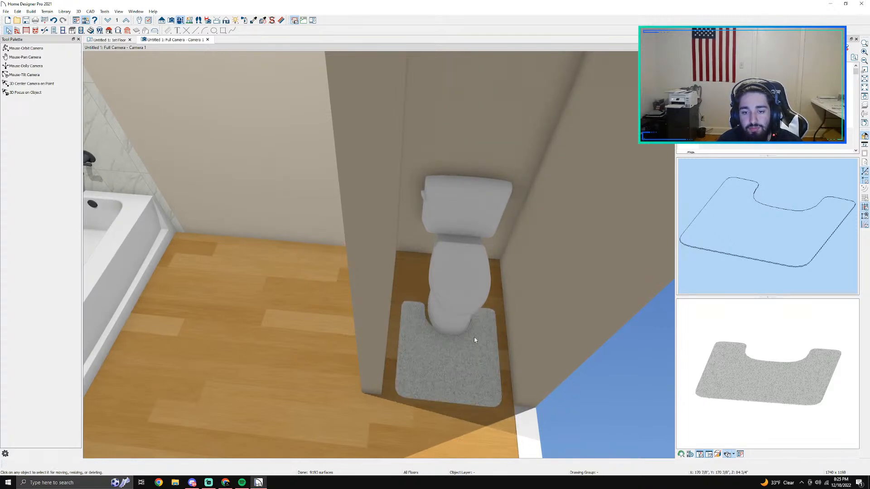
scroll(495, 354, "down", 3)
scroll(494, 354, "up", 3)
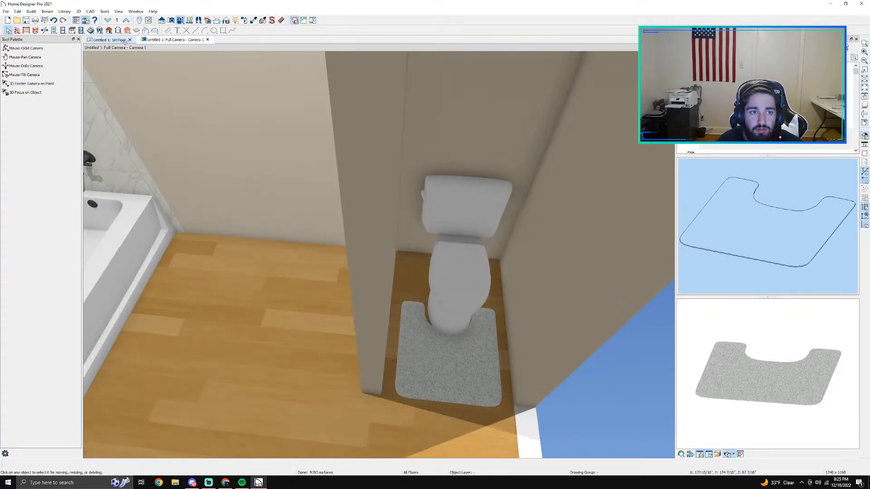
Step: Place a base cabinet in the floor plan against the bathroom wall, beside the toilet nook's partition
left_click(125, 41)
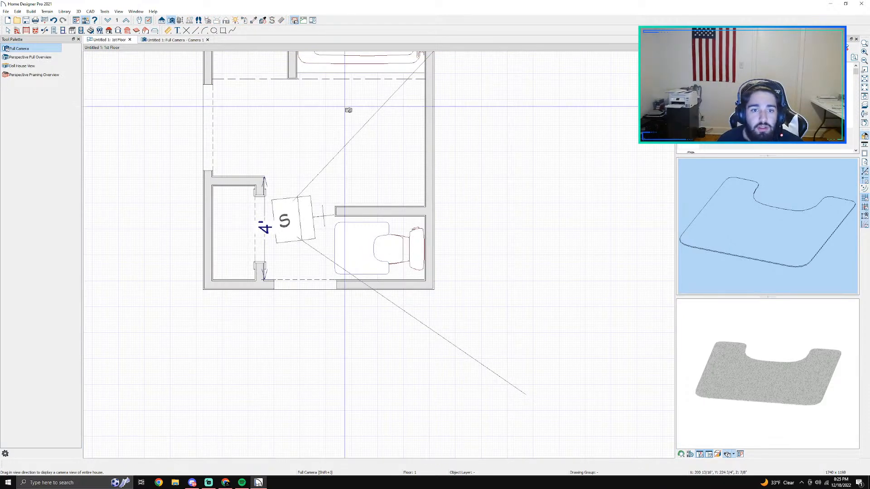
left_click(72, 30)
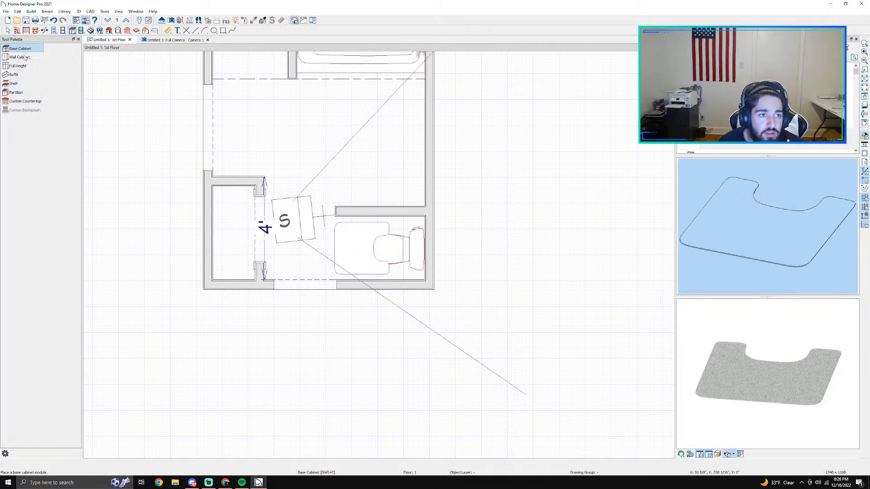
left_click(412, 181)
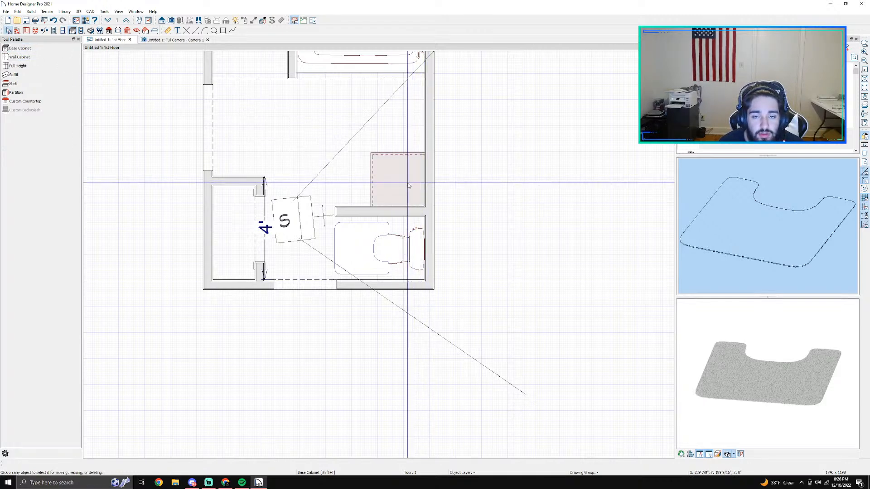
Step: Open the new base cabinet's specification and set its width to 36 inches
double_click(389, 167)
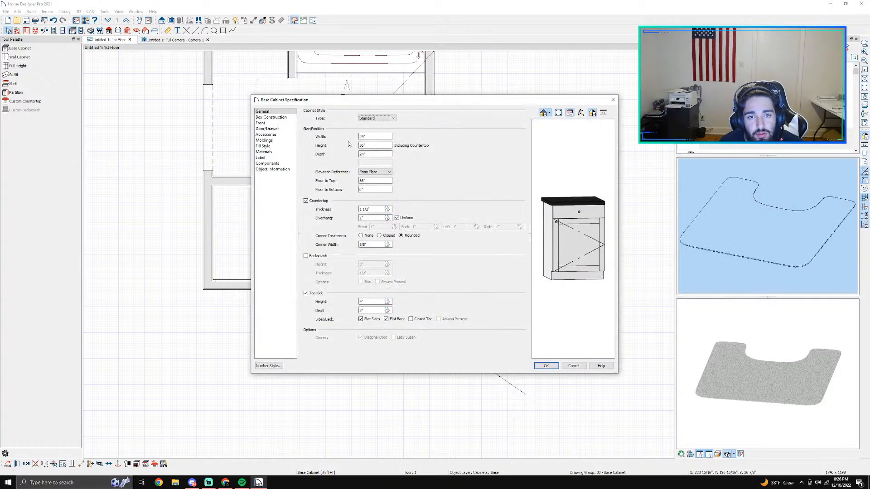
left_click(362, 137)
left_click(367, 136)
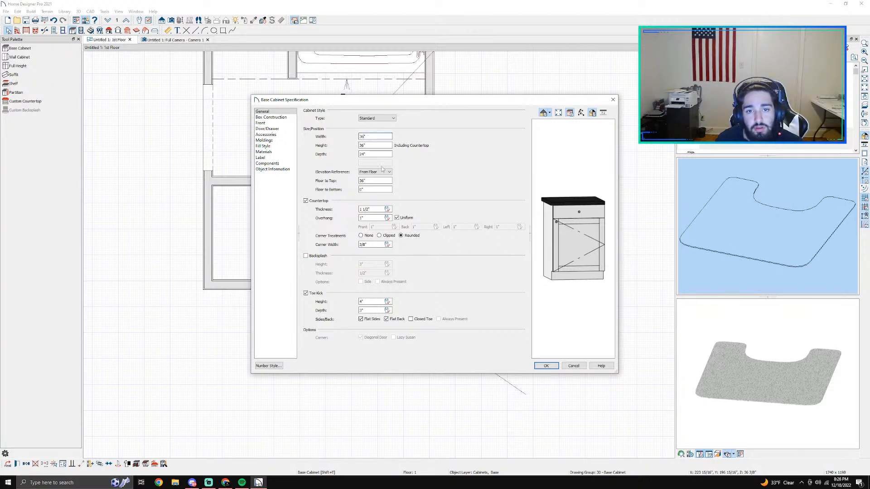
left_click(392, 118)
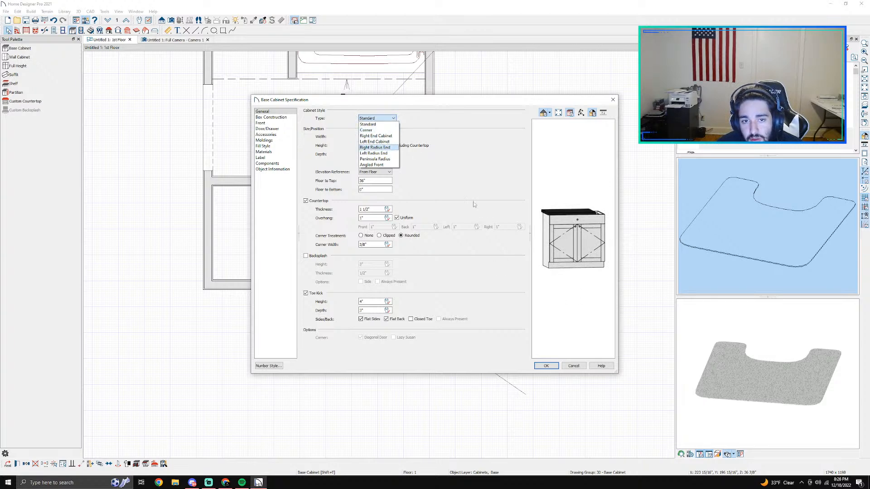
left_click(562, 233)
scroll(571, 203, "up", 3)
scroll(571, 203, "down", 2)
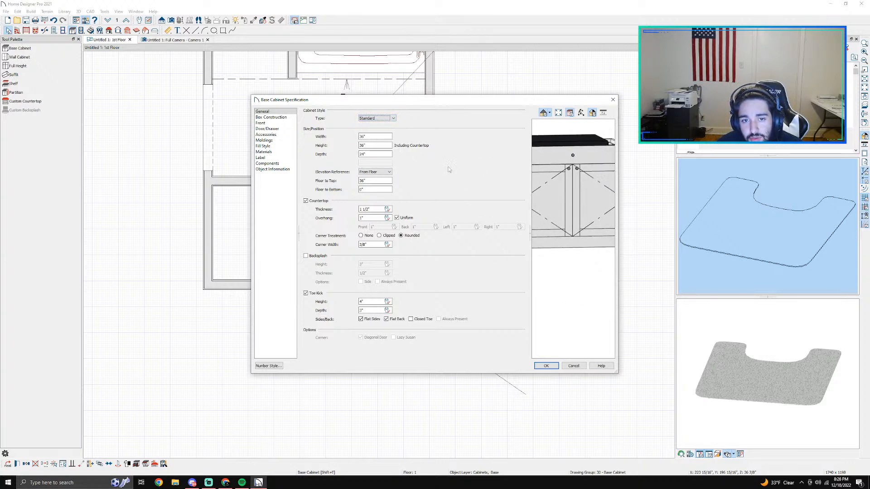
left_click(381, 118)
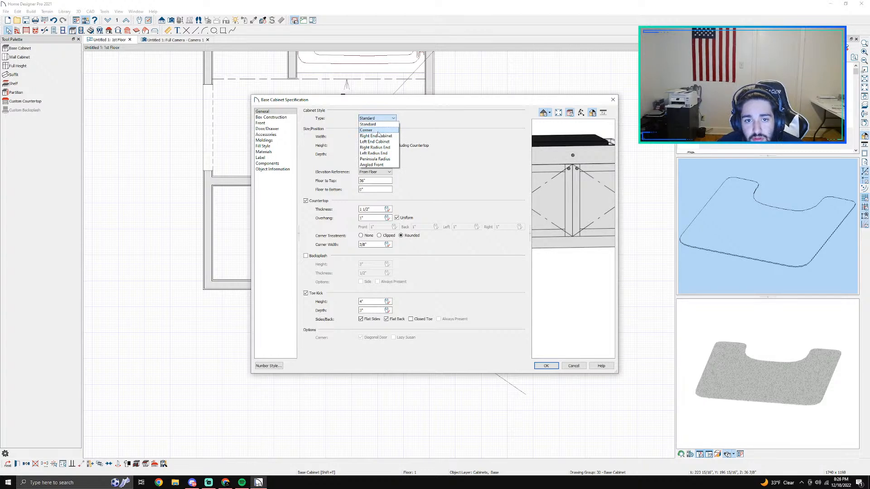
left_click(485, 168)
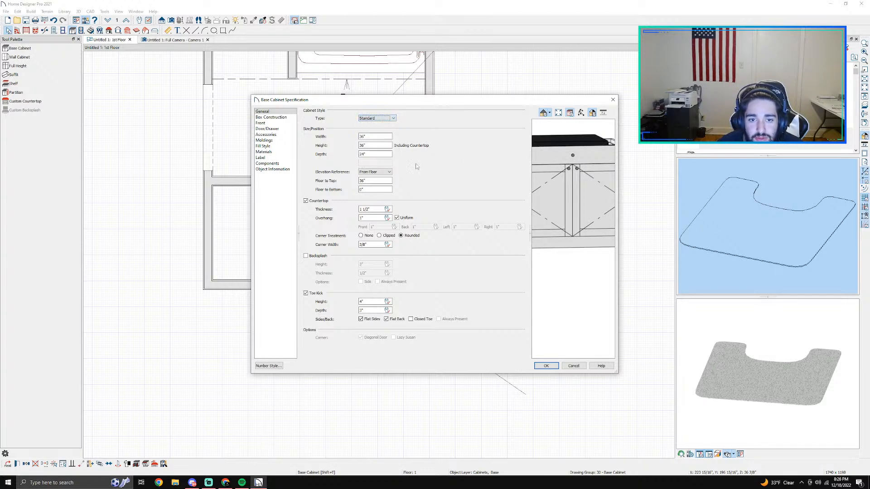
Step: Set the base cabinet's height to 30 inches, accept the settings and bring the cabinet into the full camera view
left_click(370, 147)
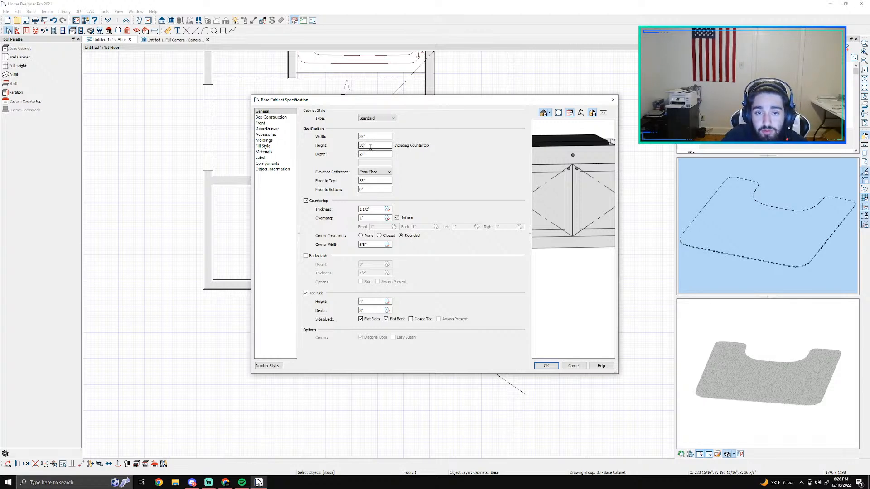
key("Return")
left_click(159, 40)
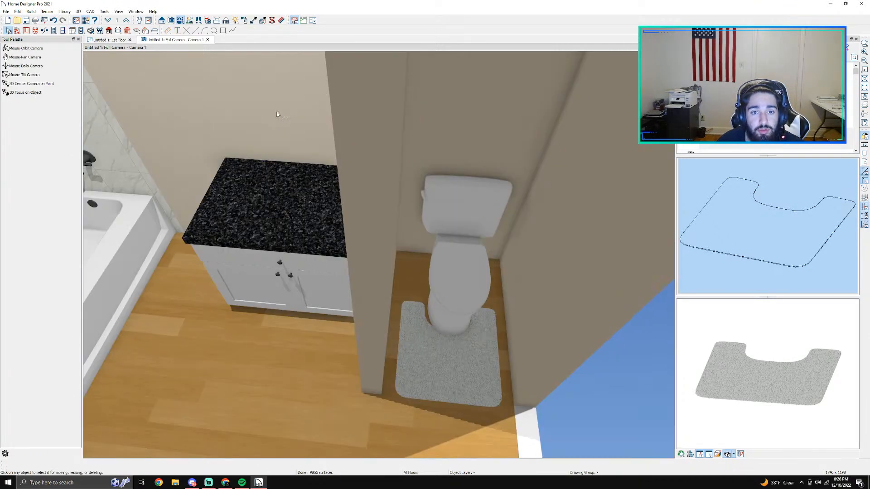
middle_click_drag(296, 190, 627, 195)
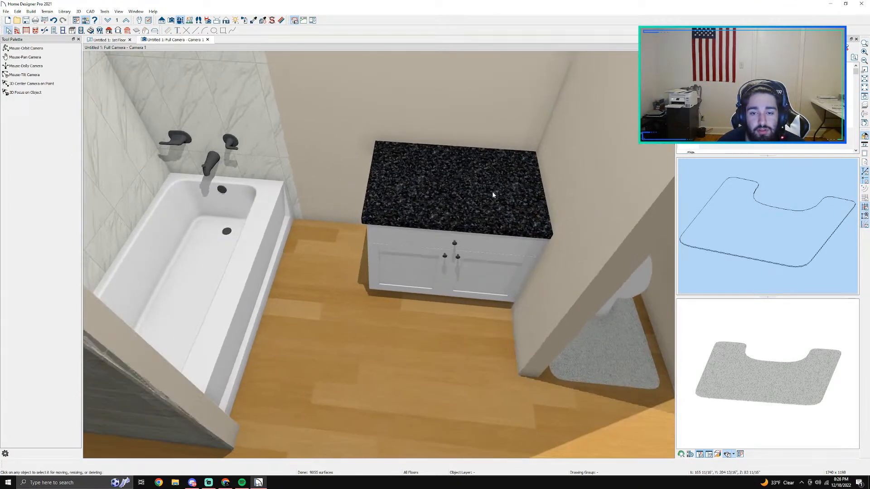
Step: Open the base cabinet's material settings from the camera view
double_click(493, 195)
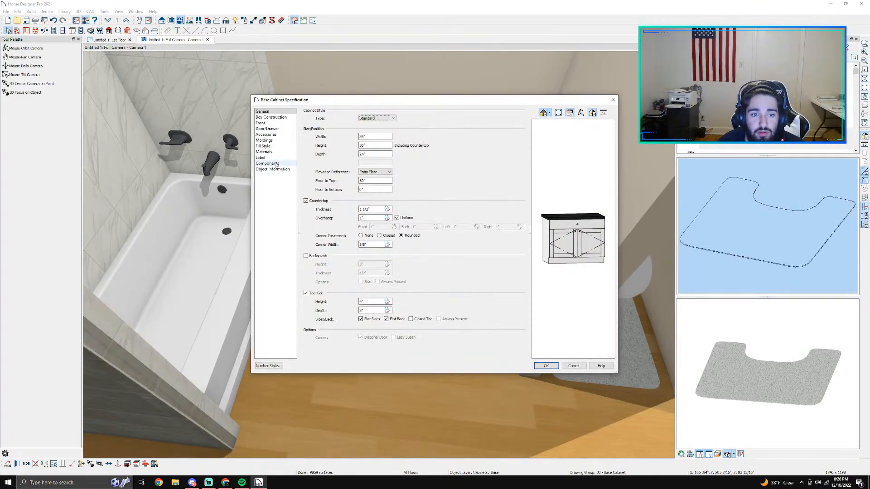
left_click(272, 163)
left_click(269, 129)
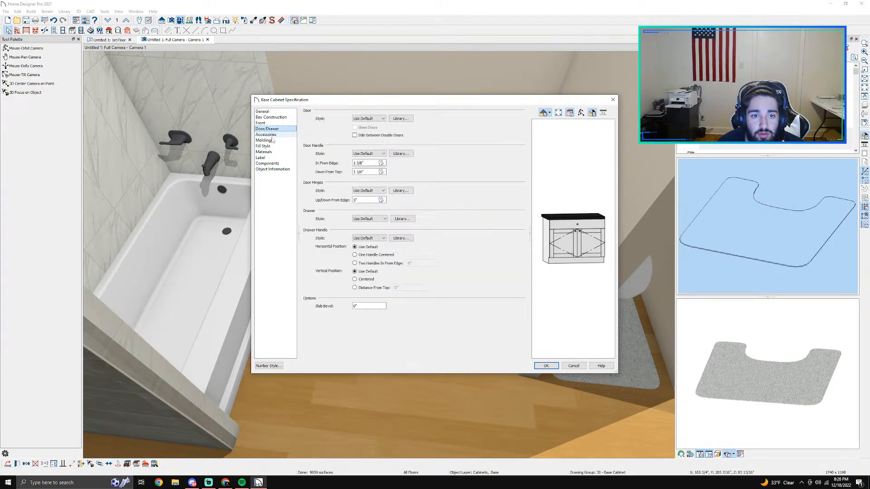
left_click(265, 152)
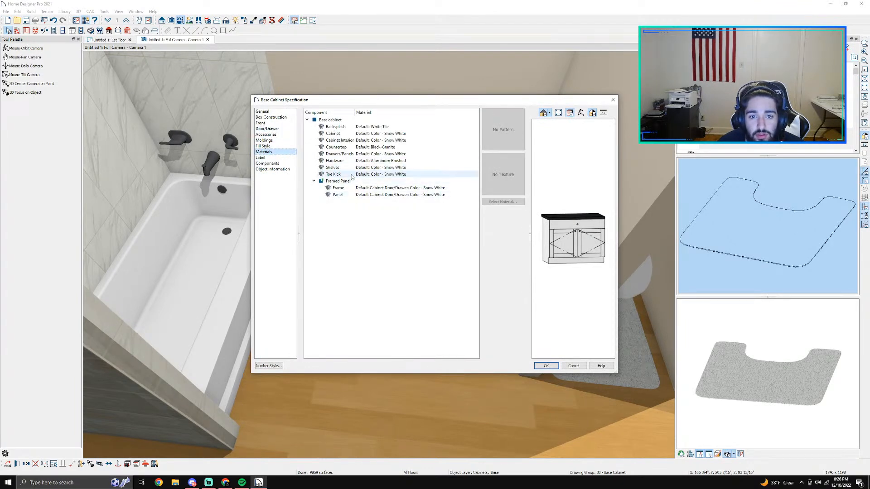
Step: Examine the material assigned to each cabinet component, from the toe kick up to the backsplash
left_click(344, 174)
left_click(336, 168)
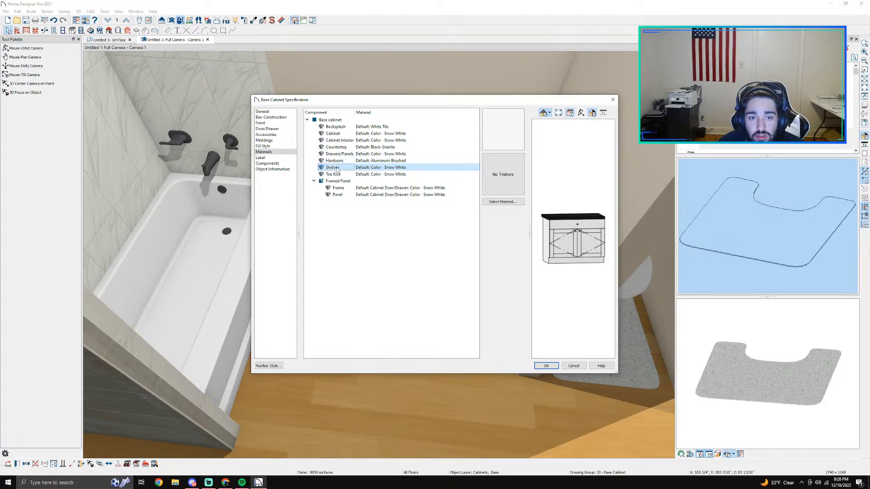
left_click(336, 161)
left_click(335, 155)
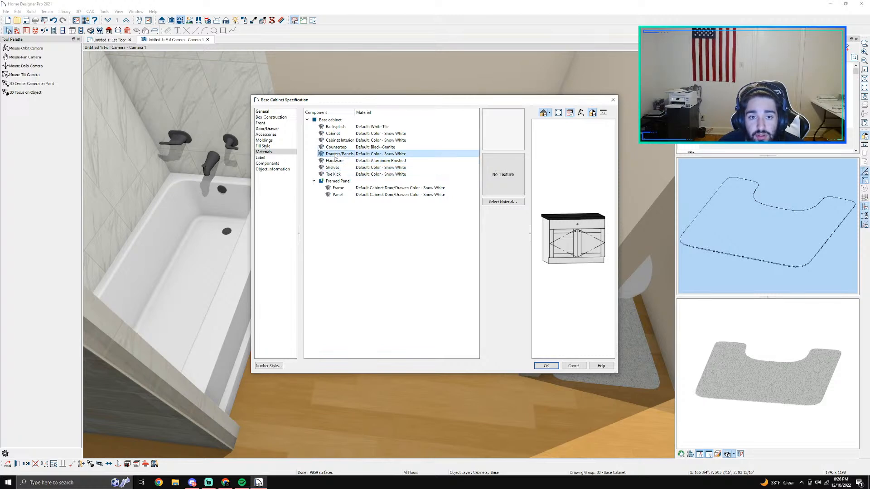
left_click(335, 147)
left_click(335, 140)
left_click(331, 134)
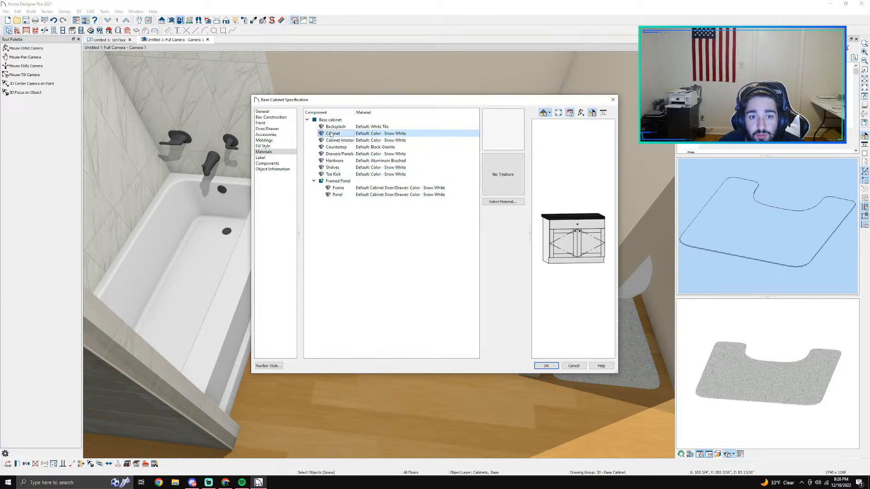
left_click(344, 127)
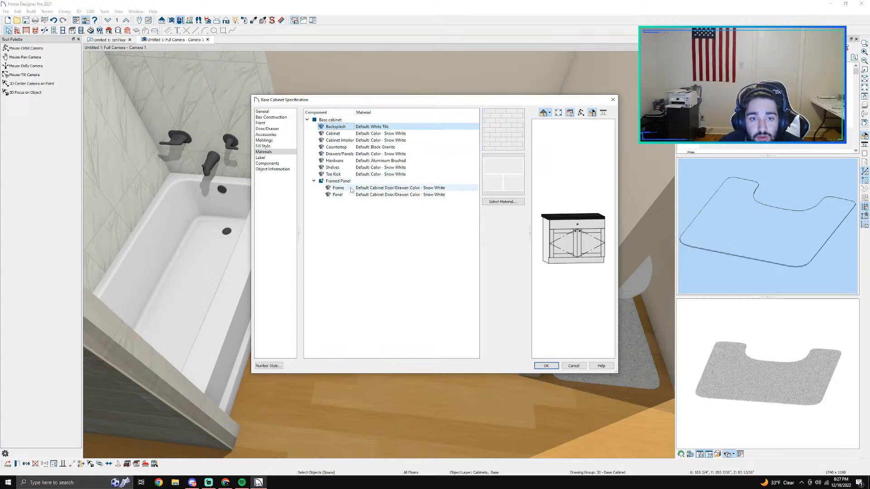
mouse_move(351, 105)
left_mouse_down()
mouse_move(426, 421)
mouse_move(349, 109)
left_mouse_up()
Step: Start choosing a new material for the cabinet's countertop and expand the Vadara Quartz Surfaces manufacturer catalog
left_click(377, 151)
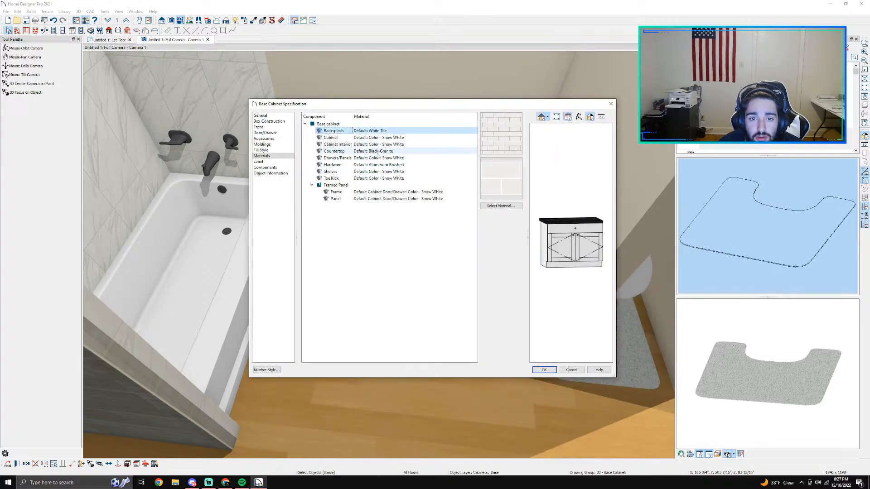
left_click(508, 206)
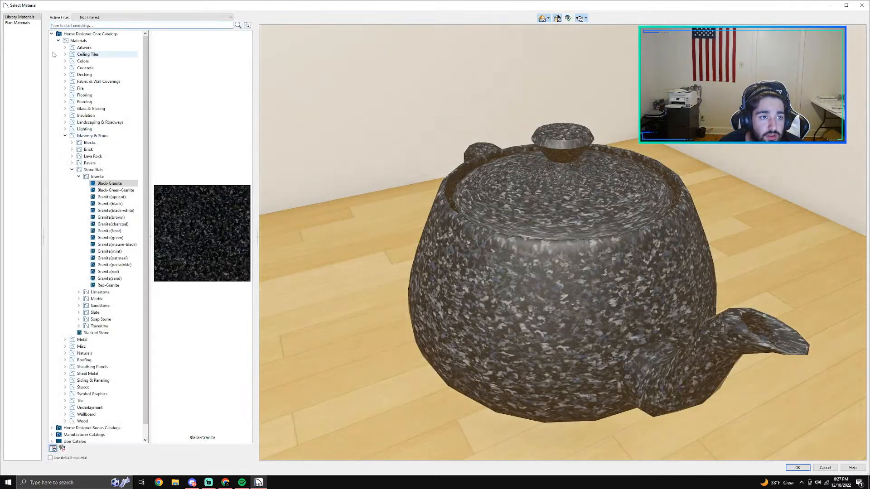
left_click(59, 40)
left_click(51, 34)
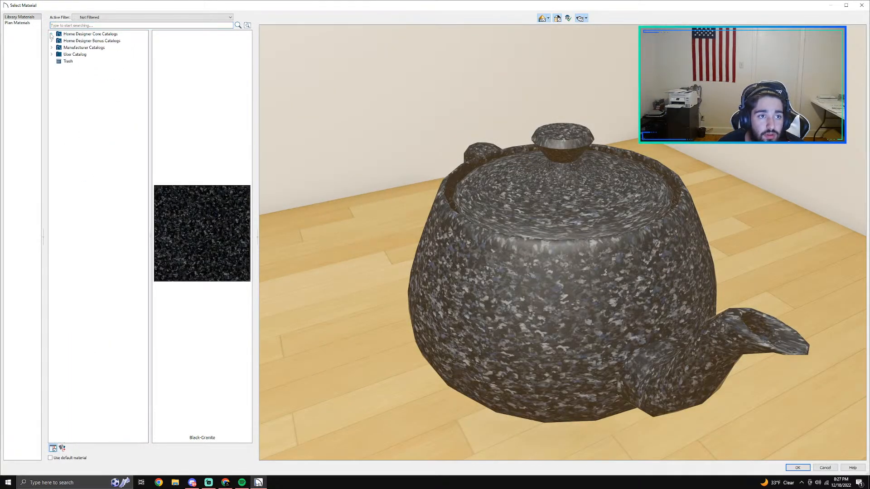
left_click(51, 41)
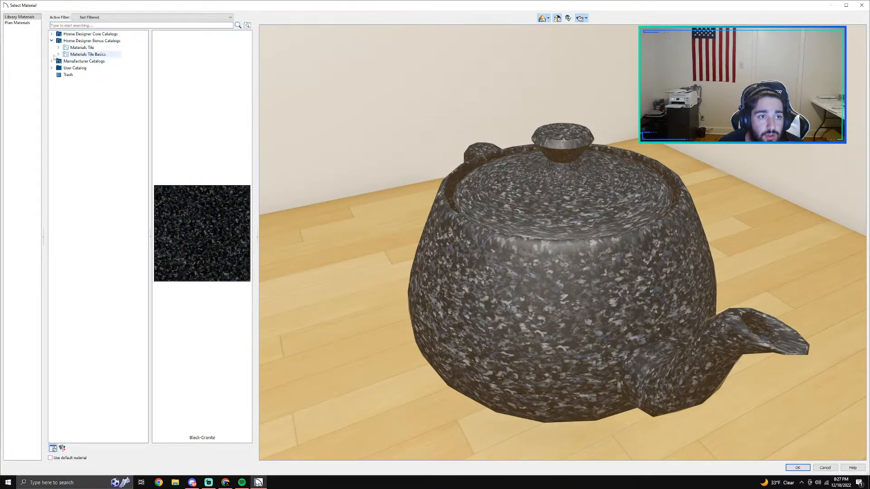
left_click(58, 55)
left_click(58, 48)
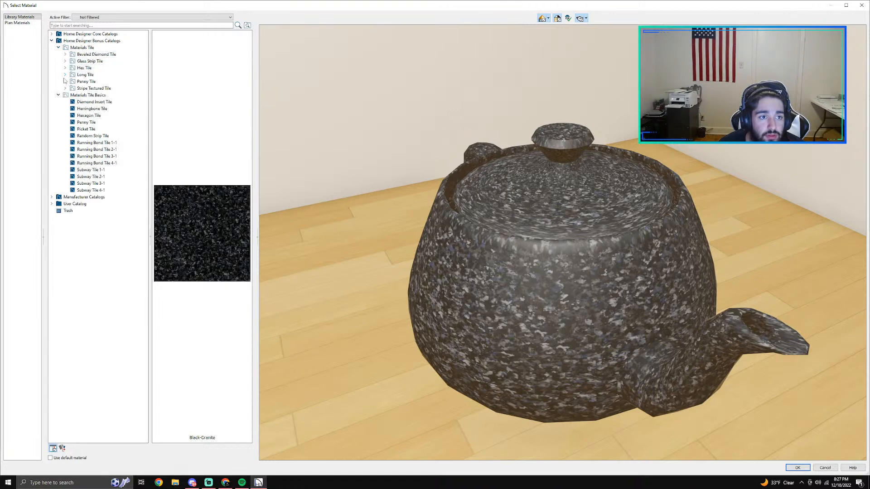
left_click(52, 197)
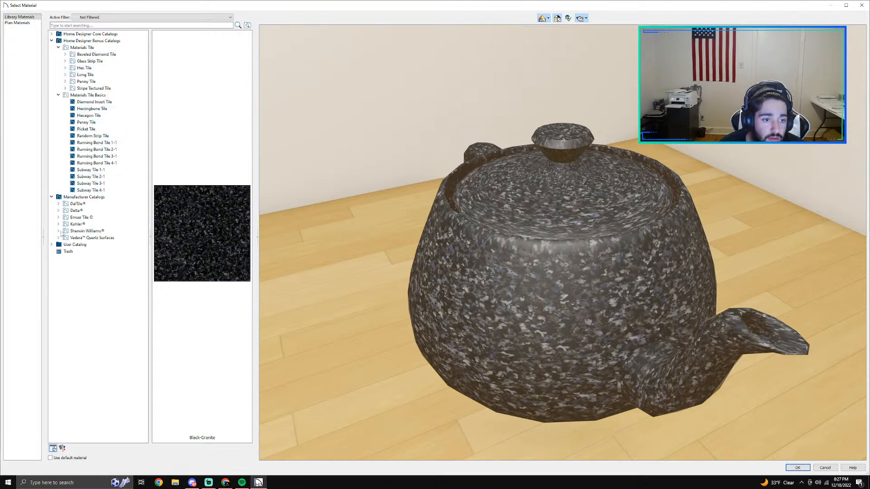
left_click(78, 217)
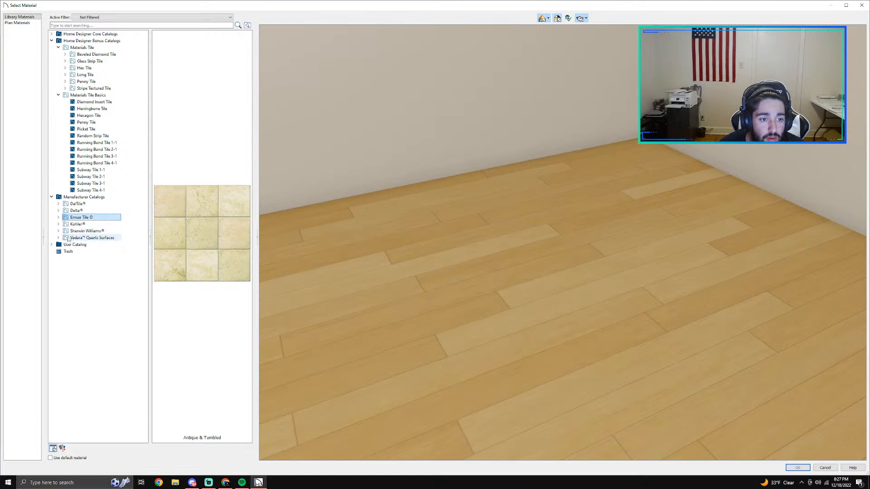
left_click(58, 238)
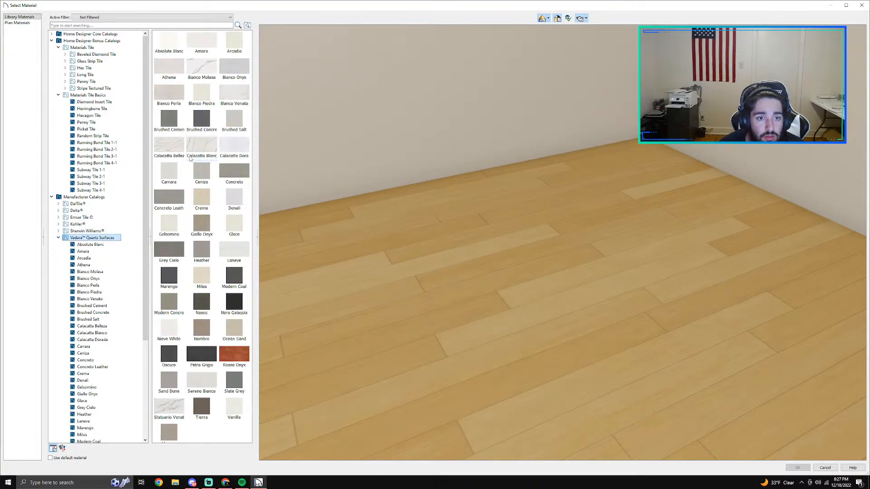
Step: Assign Calacatta Blanco quartz to the countertop and accept the cabinet settings
left_click(201, 150)
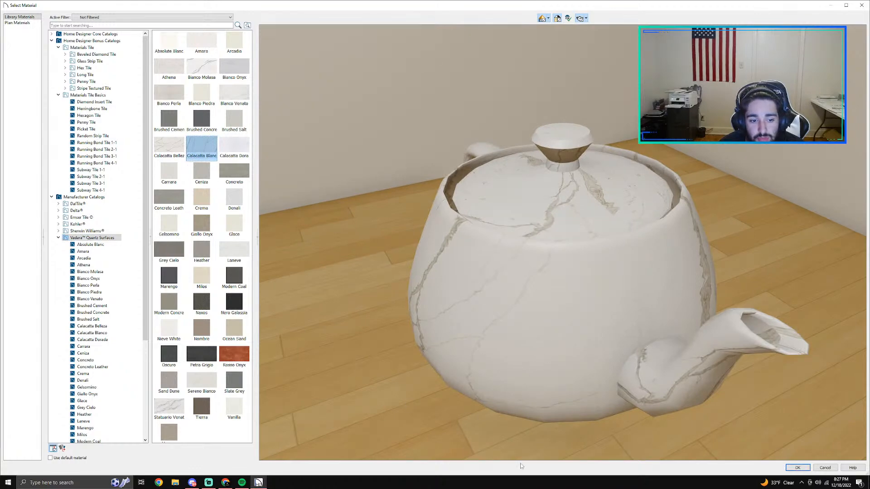
left_click(798, 467)
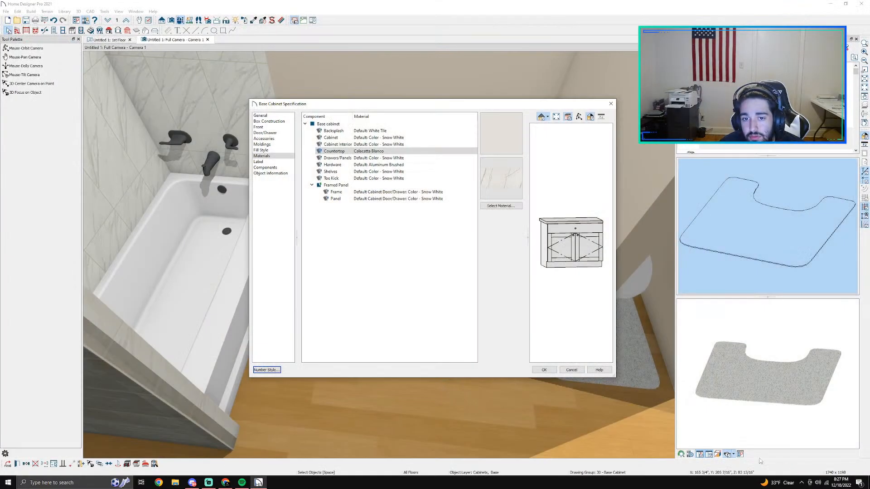
left_click(547, 369)
key("Escape")
Step: Clear the library search term and return to the full list of library catalogs
scroll(481, 236, "down", 1)
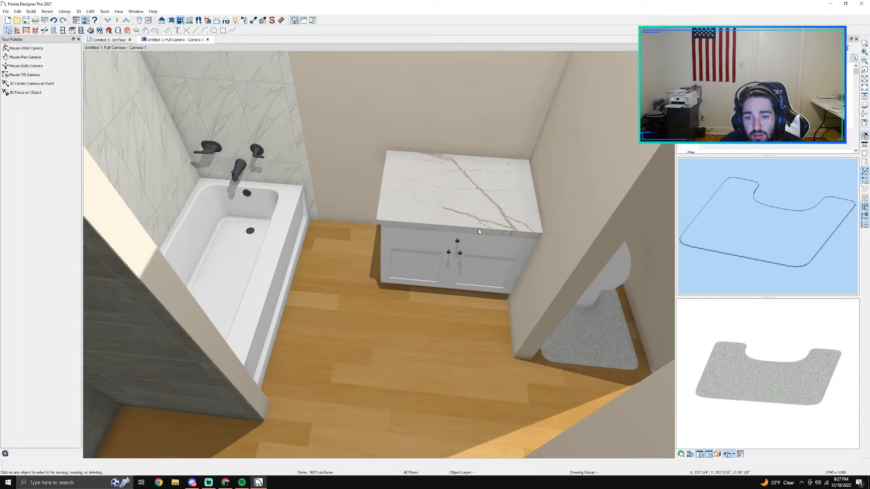
scroll(483, 238, "up", 1)
middle_click_drag(490, 248, 458, 265)
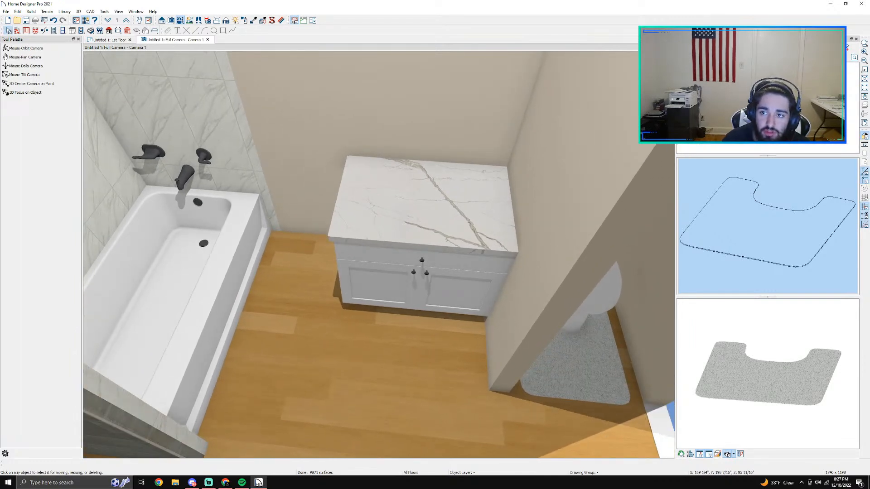
key("BackSpace")
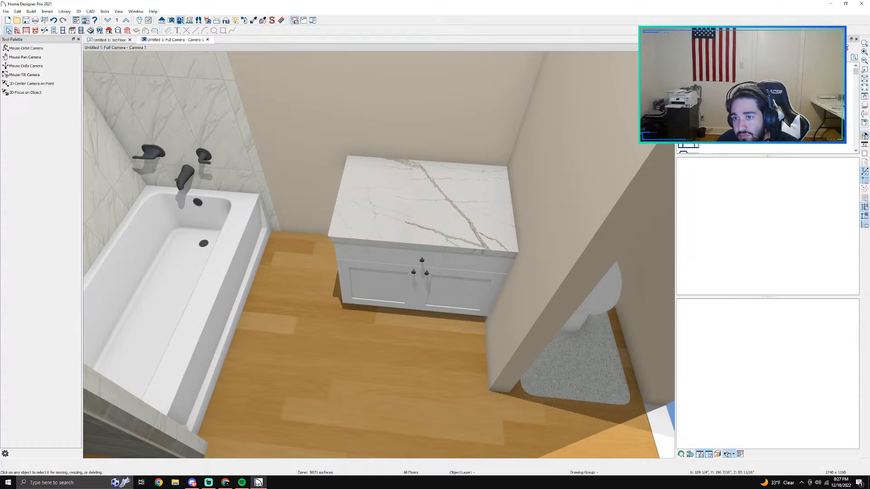
scroll(765, 109, "down", 2)
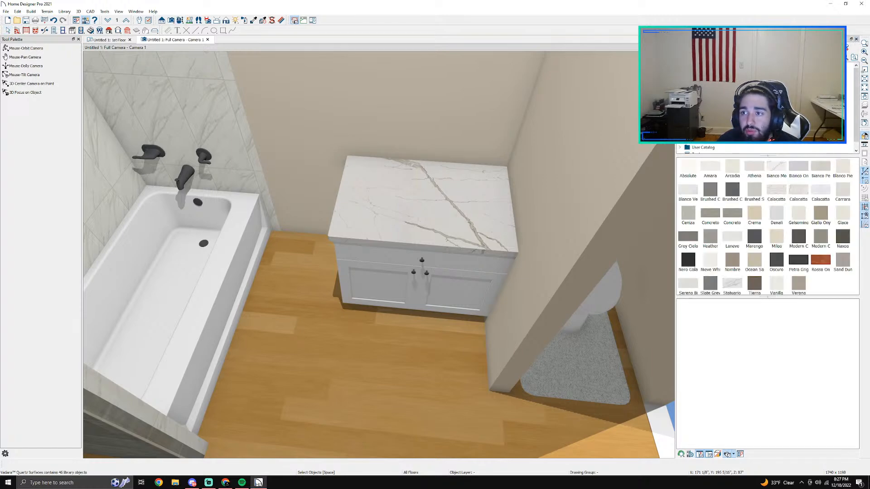
left_click(855, 40)
left_click(119, 12)
mouse_move(105, 12)
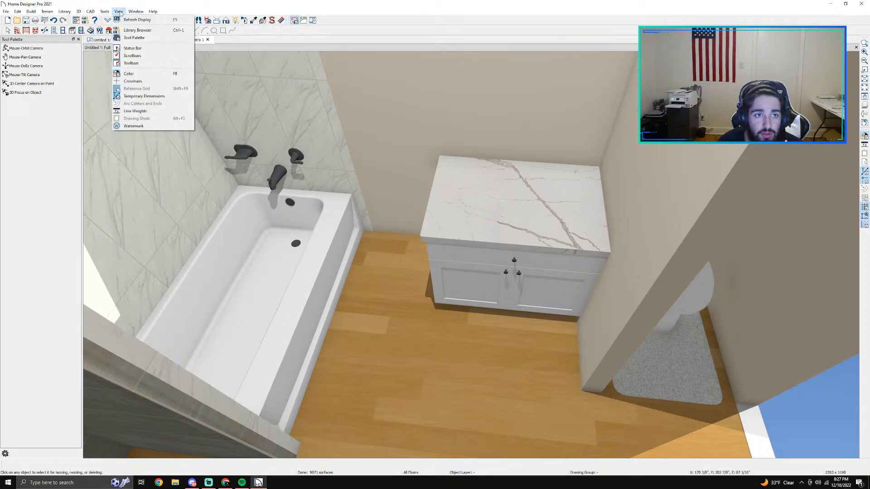
left_click(137, 30)
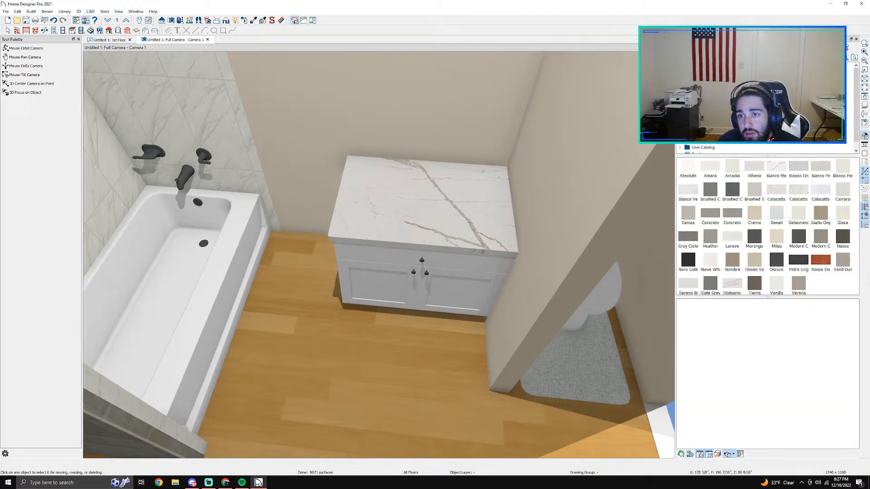
Step: Widen the library browser and open Kohler's bathroom sinks within the manufacturer catalogs
left_click_drag(675, 75, 609, 75)
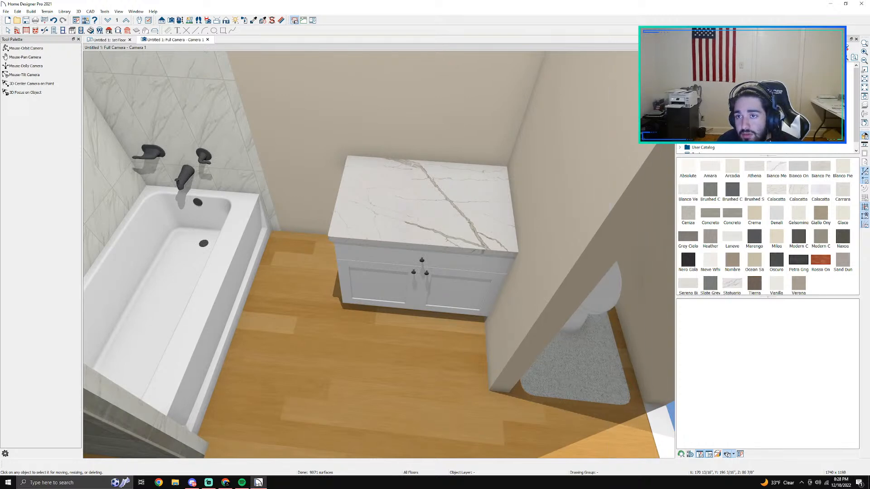
left_click(614, 86)
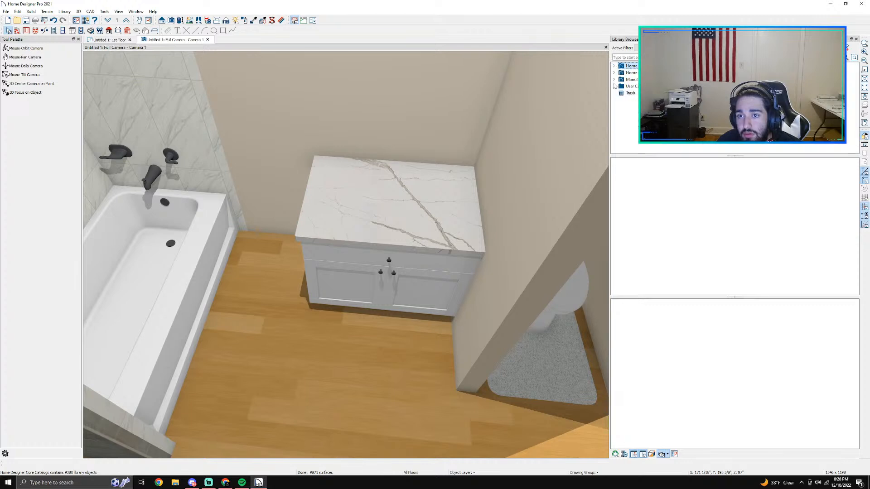
left_click(613, 80)
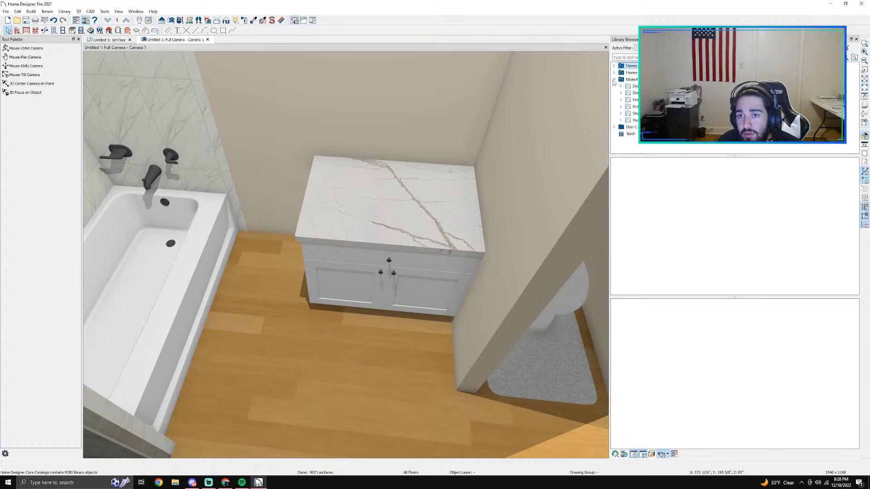
left_click(625, 106)
left_click(621, 107)
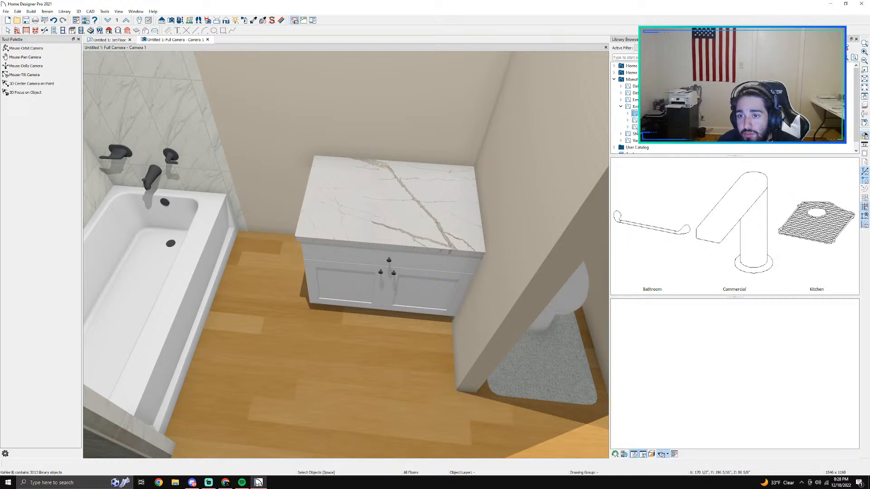
left_click(627, 113)
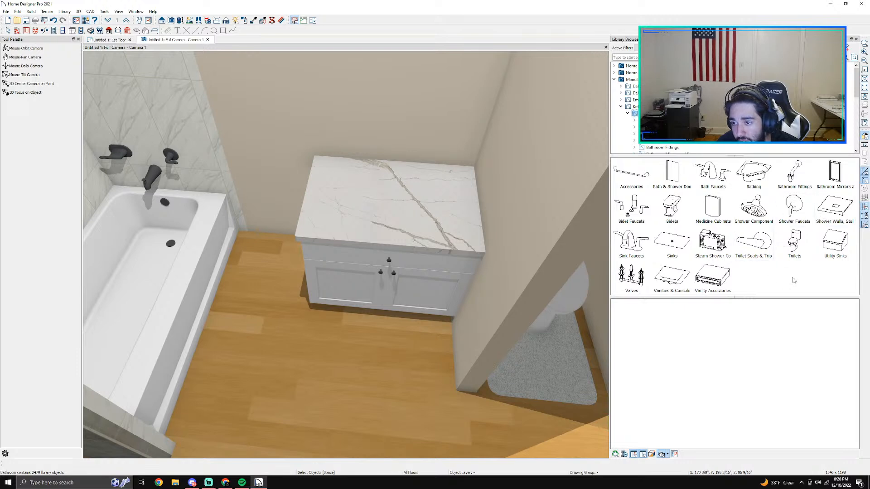
left_click(663, 245)
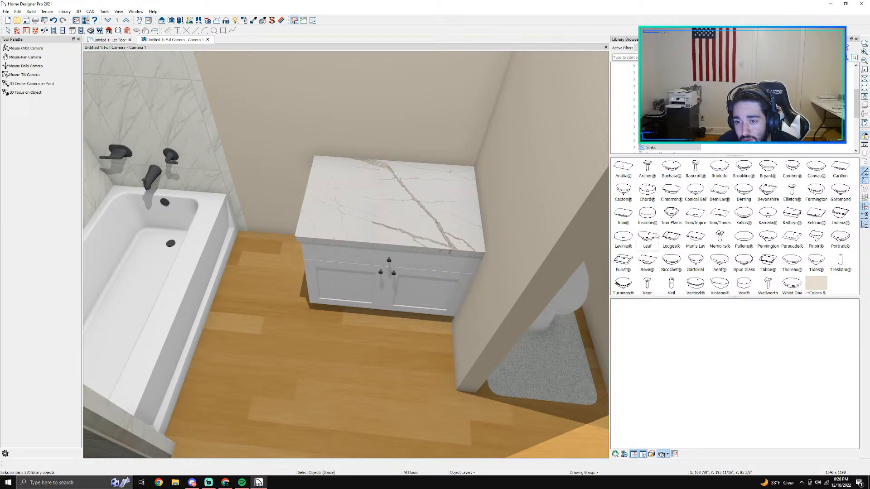
Step: Look through the Kohler sink collections, viewing the Antilia and Ledges models, and return to the sink list
double_click(623, 168)
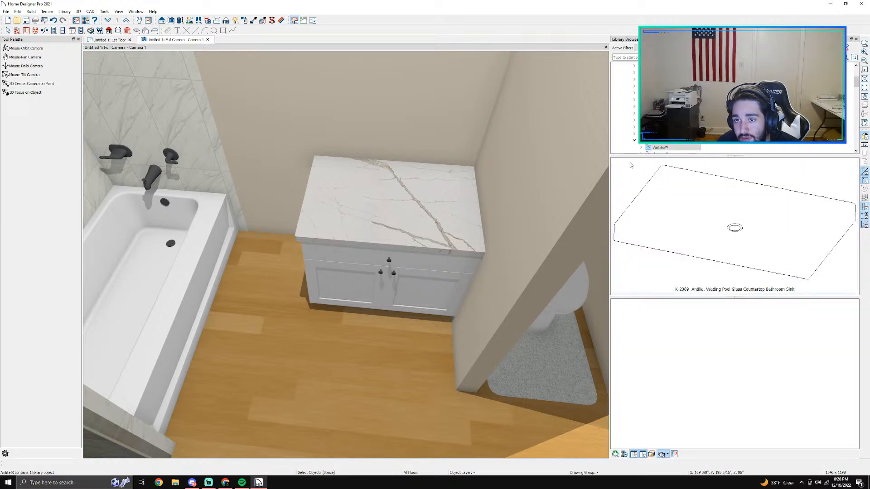
left_click(634, 140)
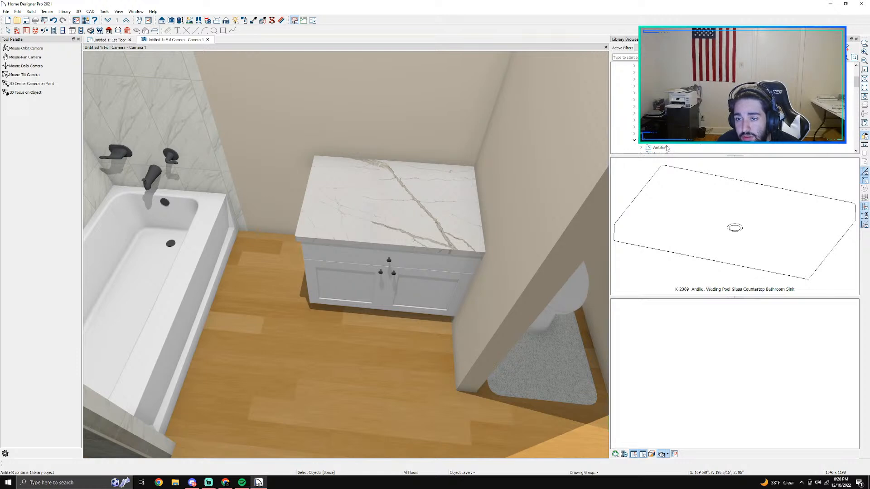
scroll(666, 146, "up", 1)
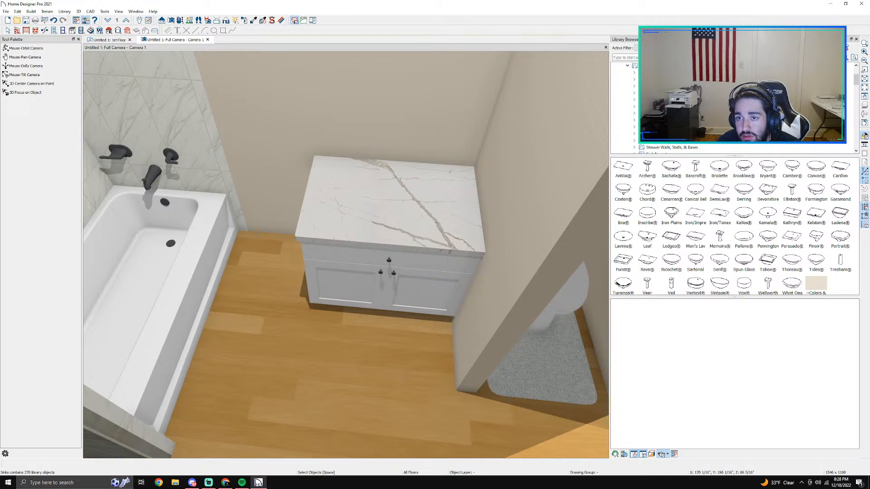
scroll(629, 104, "up", 2)
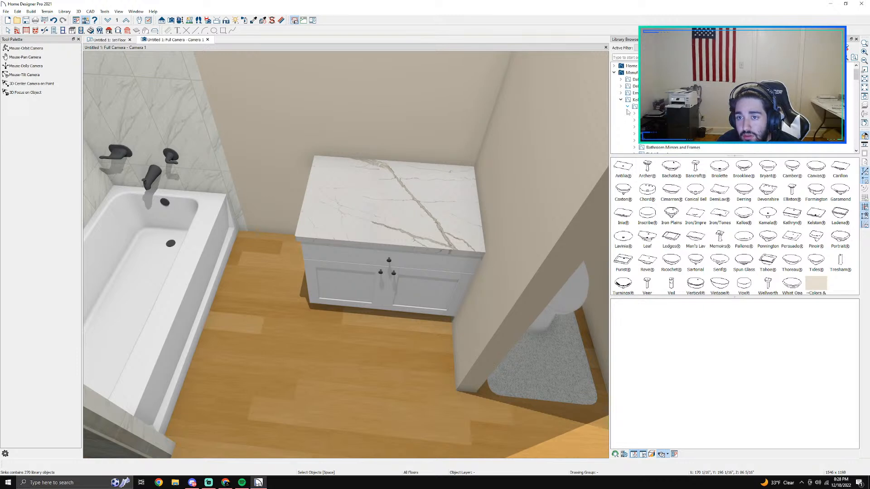
left_click(671, 142)
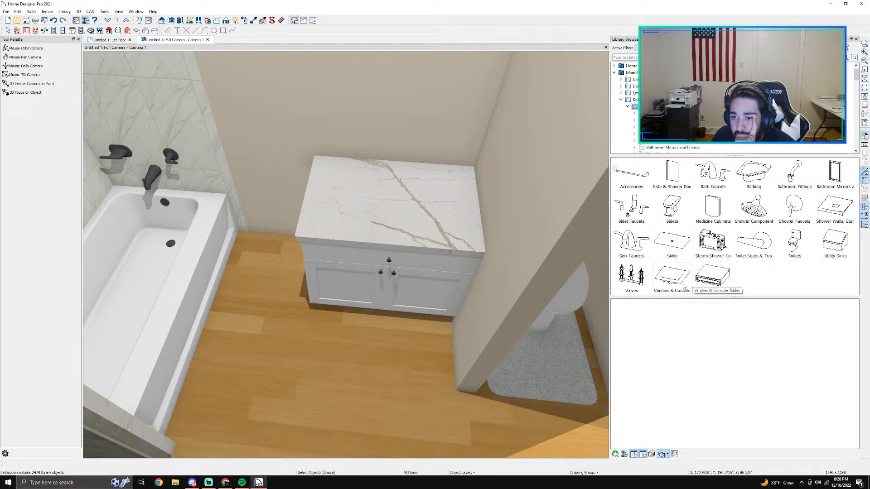
left_click(677, 245)
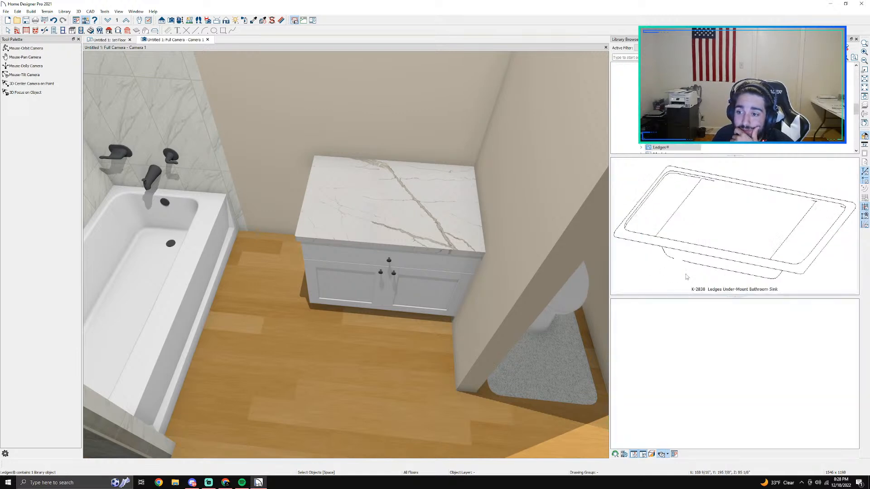
scroll(725, 113, "up", 10)
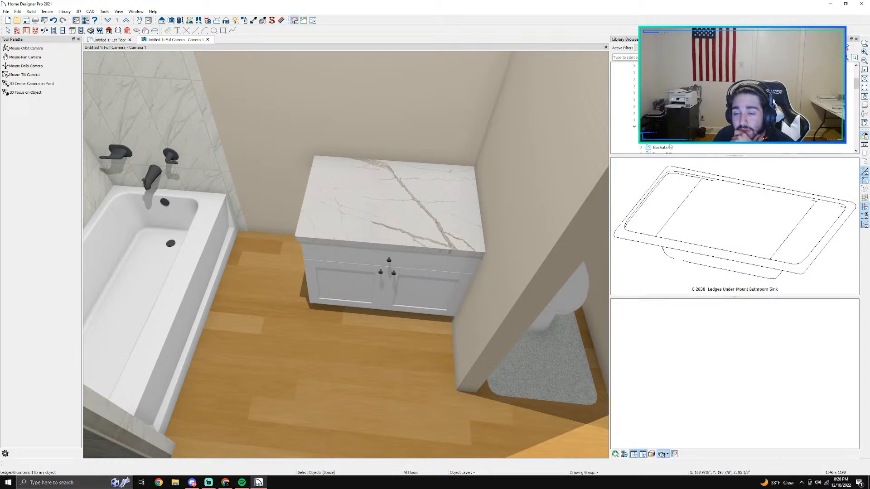
left_click(671, 223)
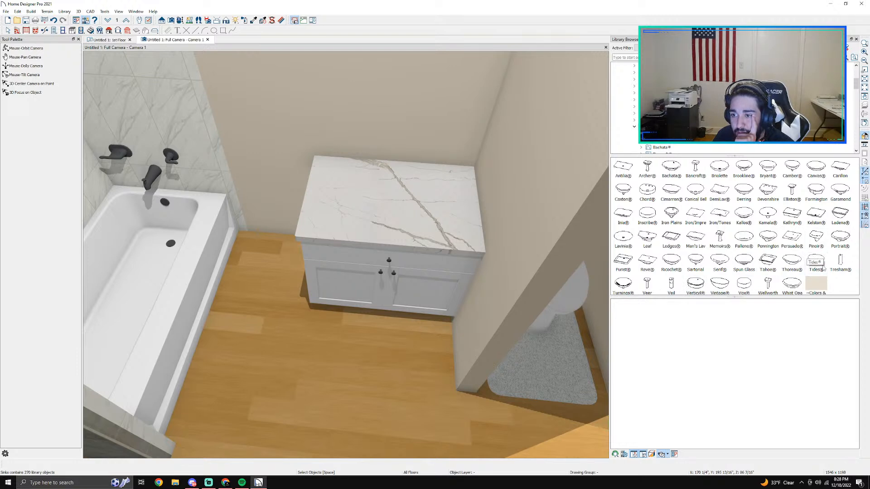
Step: Place the K-2215 Ladena under-mount sink in the middle of the vanity countertop in the floor plan and check it in the 3D camera view
double_click(831, 218)
left_click(831, 218)
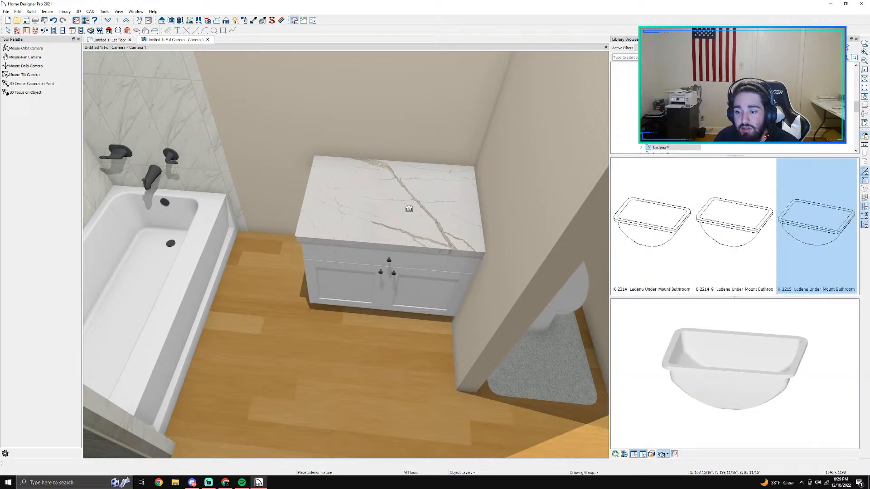
left_click_drag(735, 347, 698, 356)
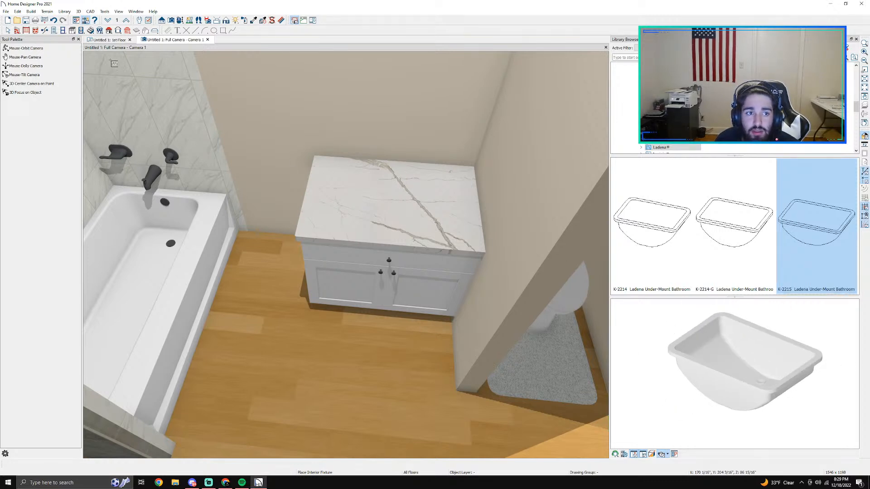
left_click(109, 39)
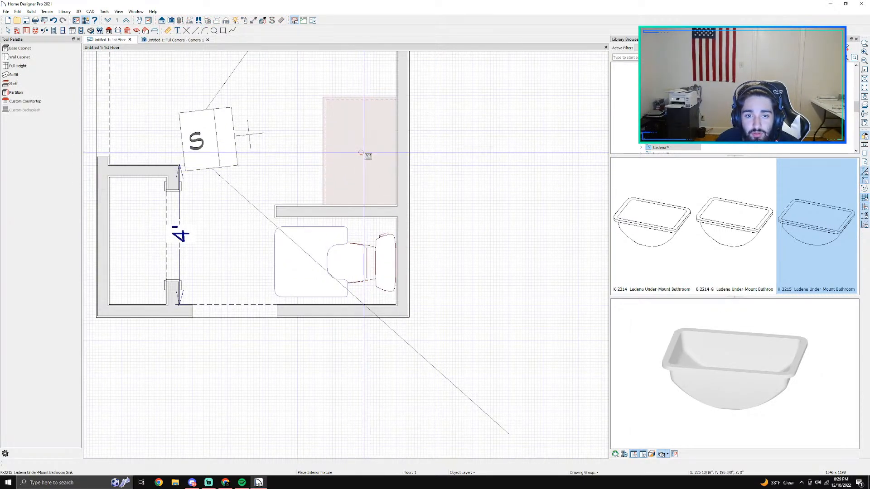
left_click(361, 154)
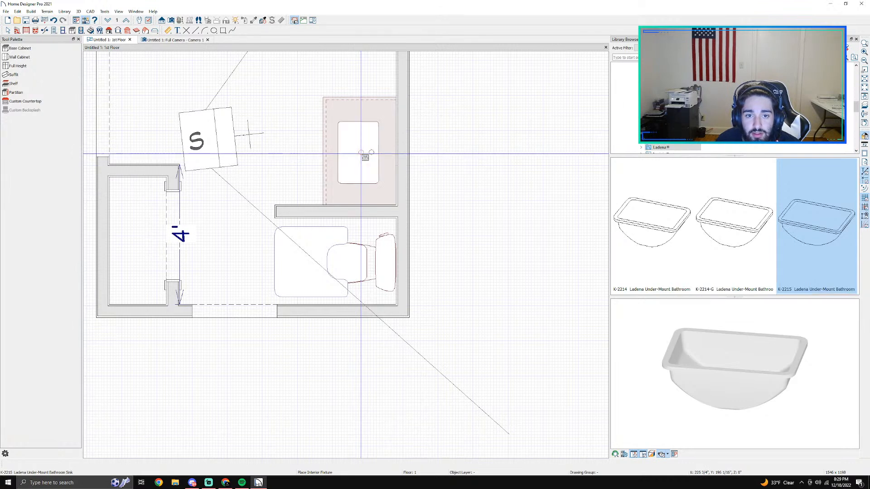
left_click(163, 40)
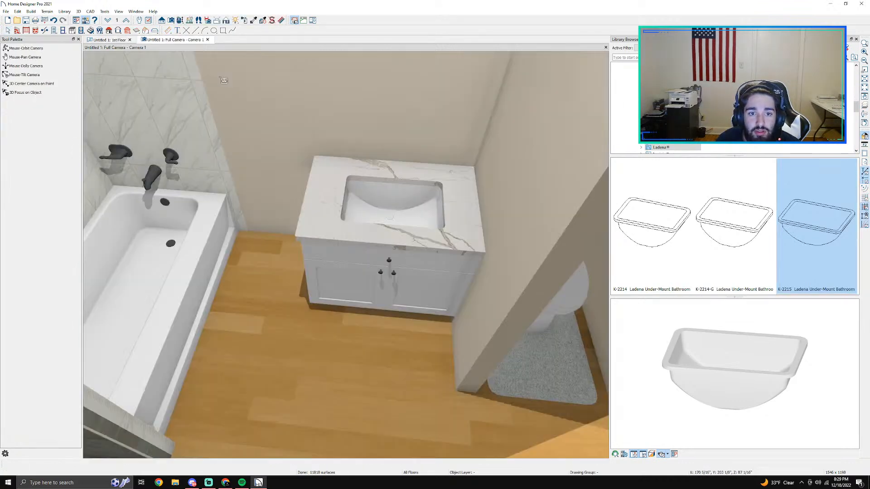
scroll(428, 209, "up", 3)
scroll(424, 206, "down", 3)
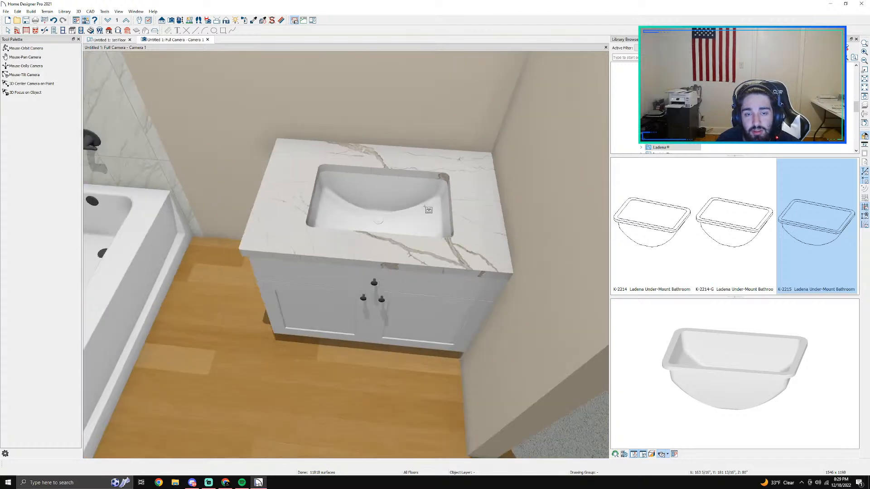
scroll(463, 192, "down", 1)
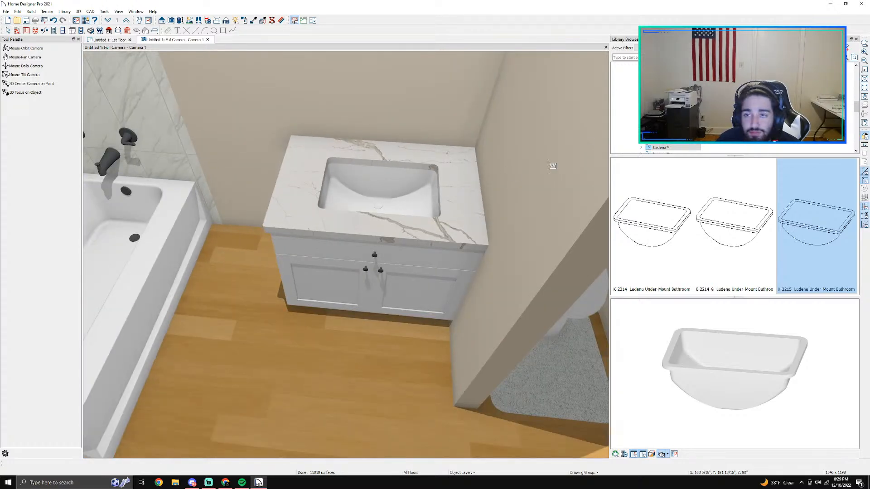
Step: Return to Kohler's bathroom fixtures in the library and open the Sink Faucets collection
scroll(734, 109, "up", 5)
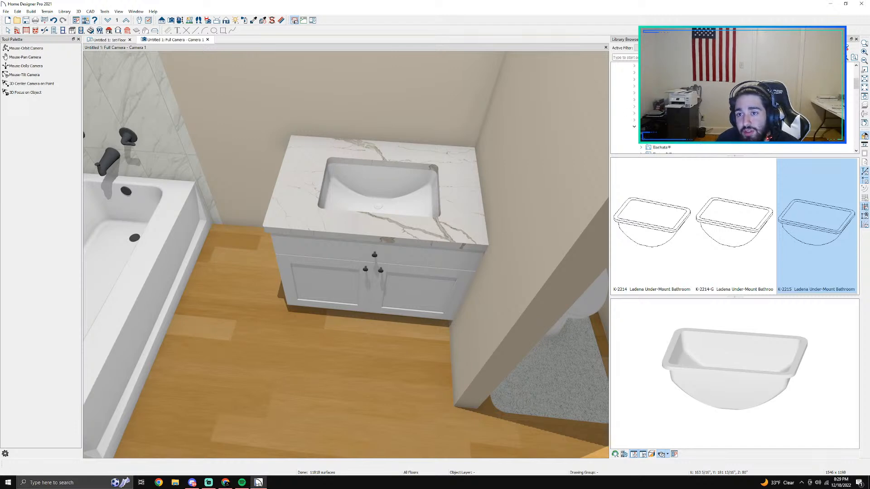
scroll(635, 129, "down", 5)
scroll(635, 116, "up", 3)
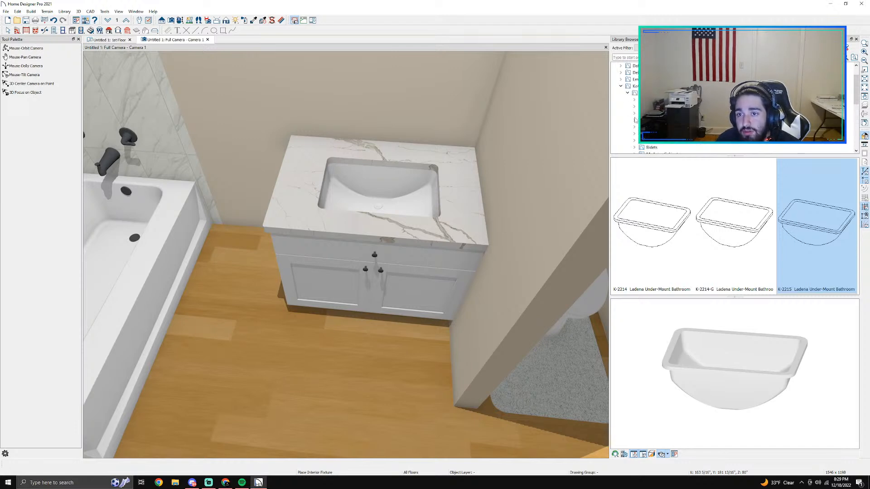
left_click(627, 93)
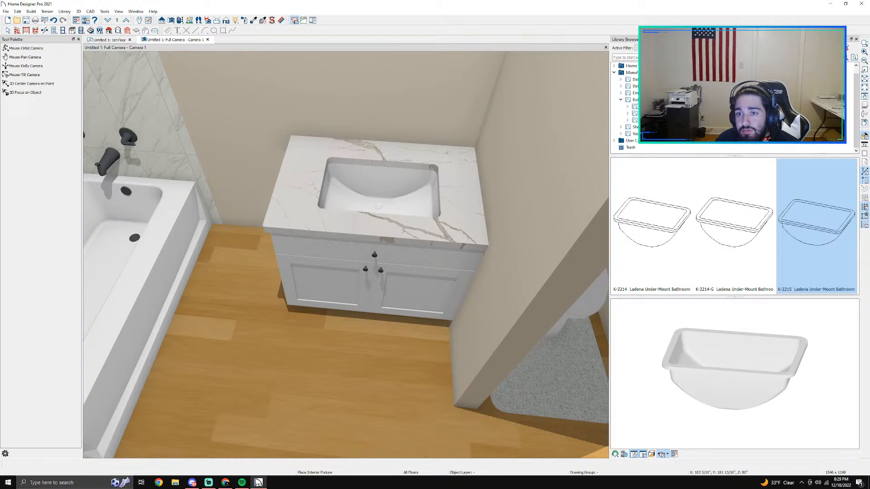
left_click(633, 100)
left_click(627, 107)
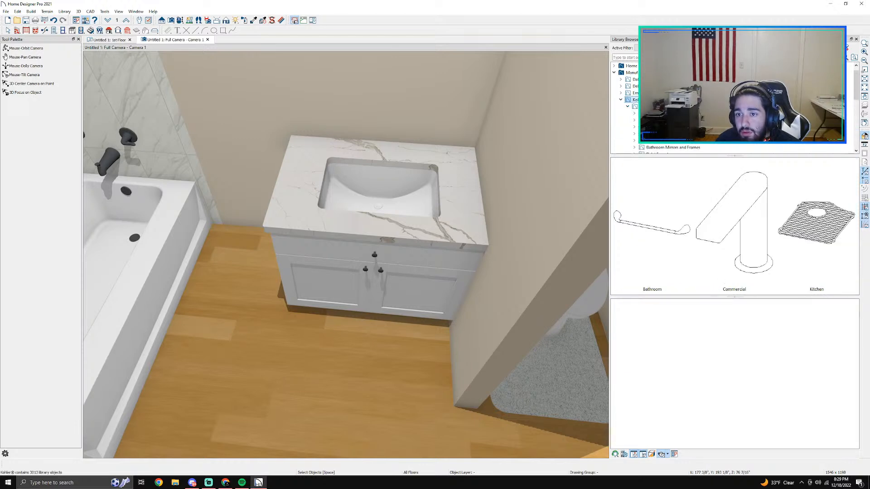
scroll(846, 47, "down", 2)
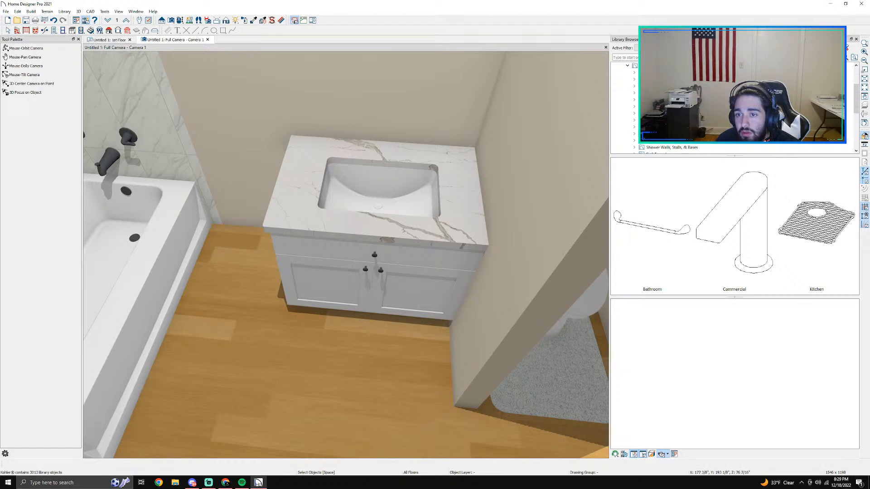
scroll(846, 46, "up", 2)
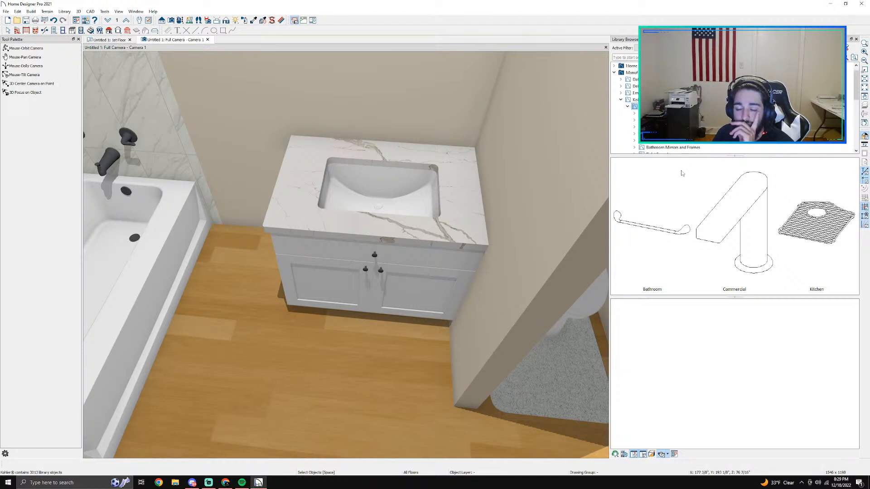
double_click(682, 173)
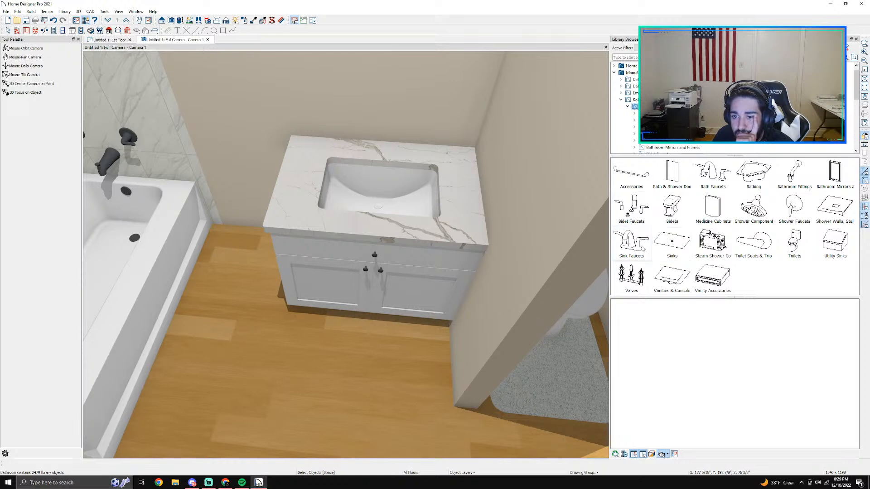
left_click(640, 249)
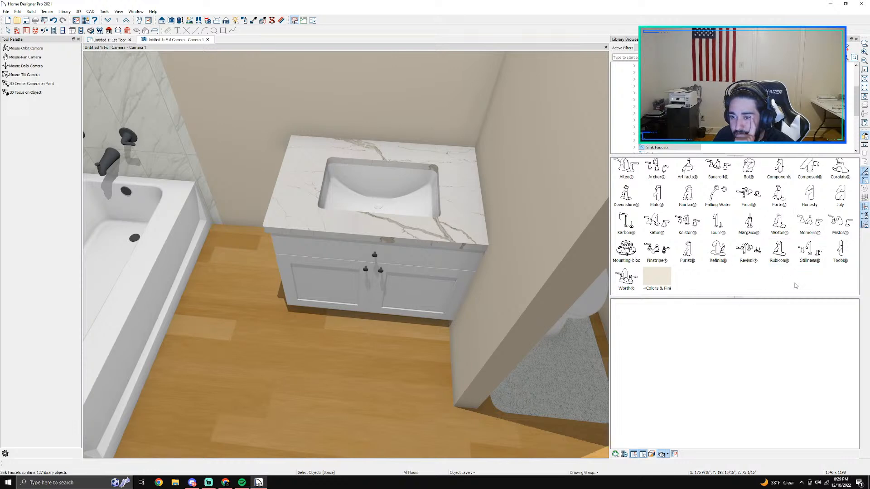
Step: Place the K-R76215-4D Rubicon Centerset faucet from the Rubicon collection on the vanity countertop behind the sink in the floor plan
double_click(779, 262)
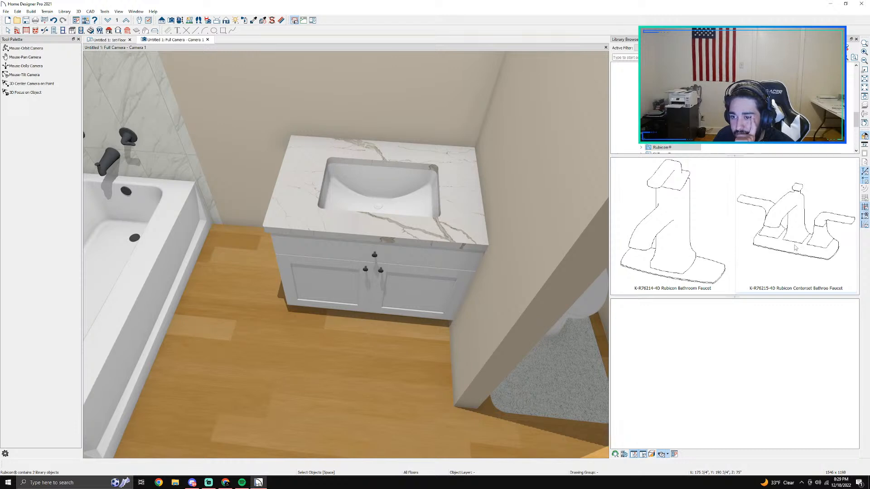
left_click(796, 227)
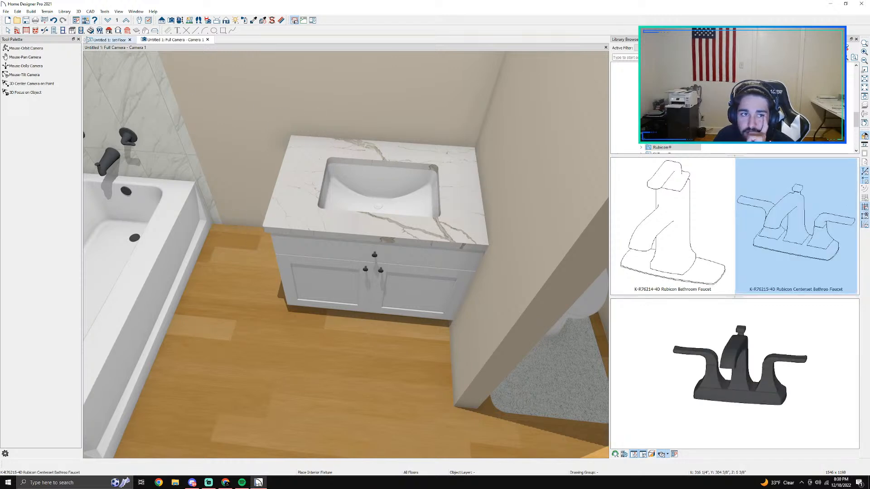
left_click(113, 39)
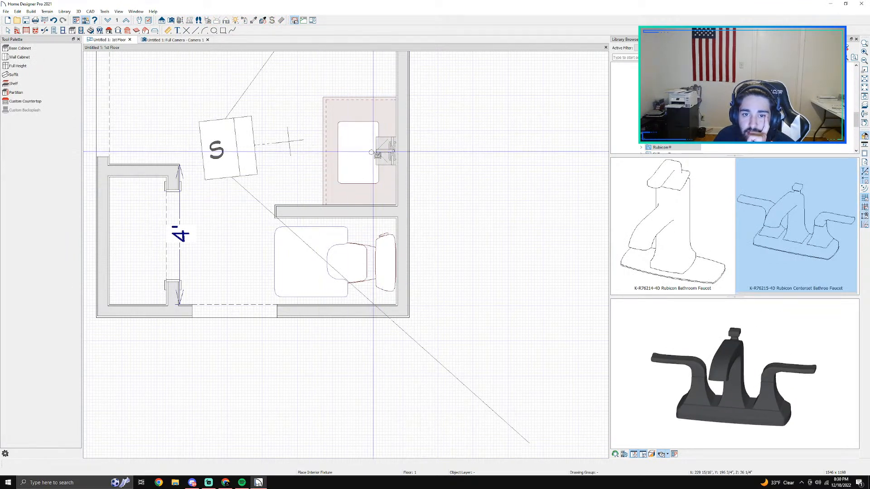
scroll(371, 153, "up", 1)
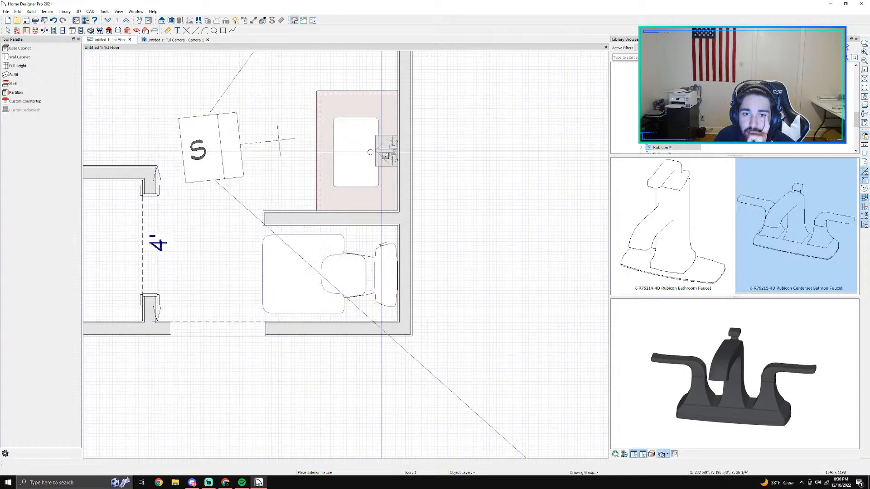
scroll(371, 152, "up", 5)
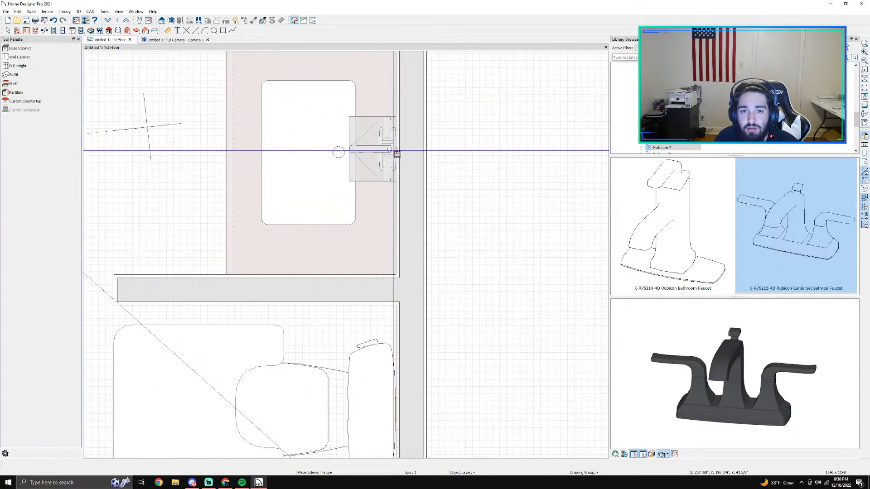
left_click(384, 153)
left_click(384, 153)
left_click_drag(384, 153, 386, 156)
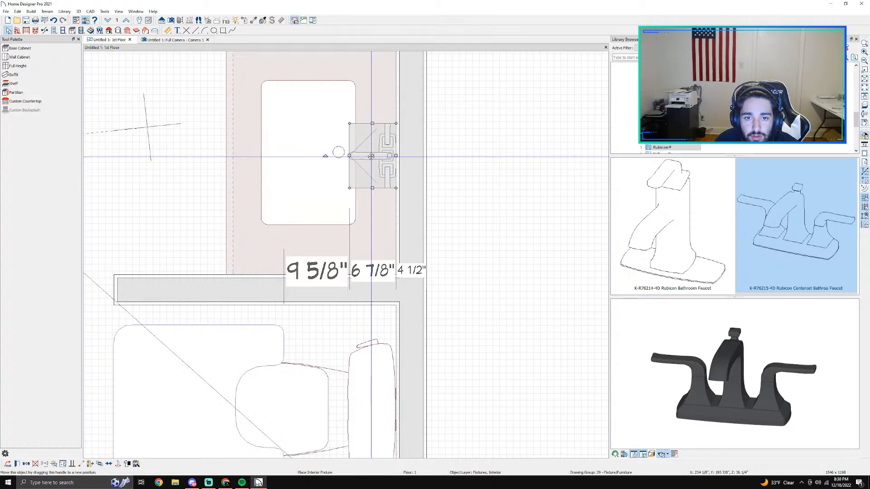
Step: Move the faucet about 2" away from the wall so the spout lines up with the sink drain, and check it in the 3D camera view
mouse_move(371, 156)
left_mouse_down()
mouse_move(363, 146)
mouse_move(360, 151)
left_mouse_up()
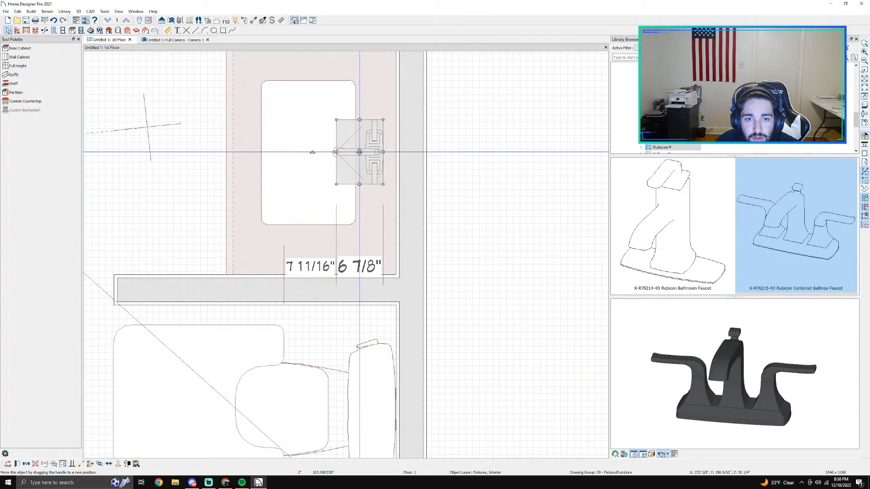
key("Escape")
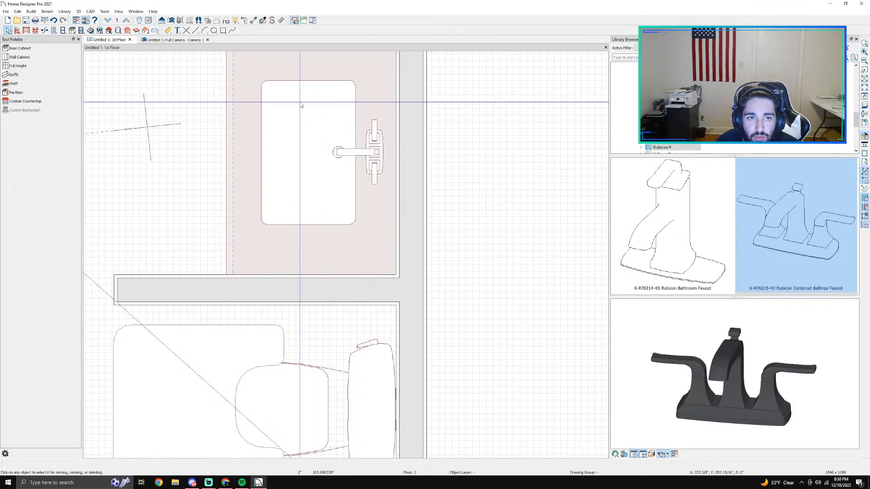
left_click(181, 40)
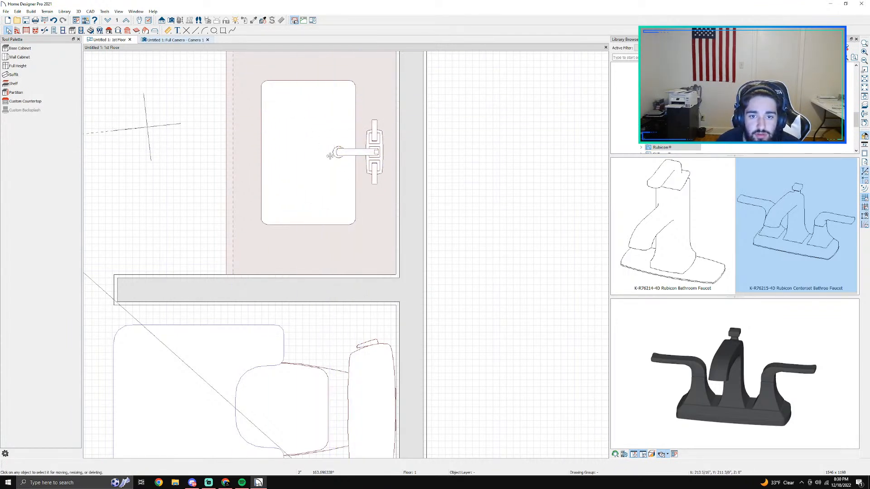
scroll(448, 209, "down", 1)
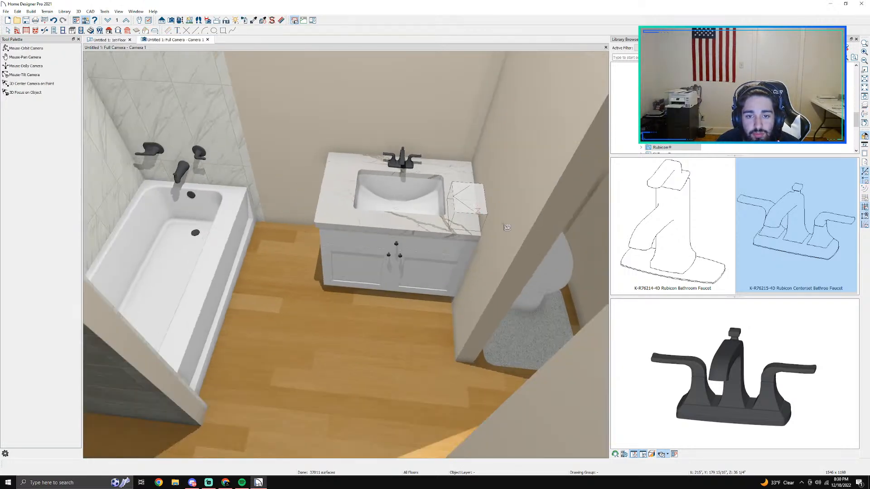
scroll(483, 254, "up", 1)
key("Escape")
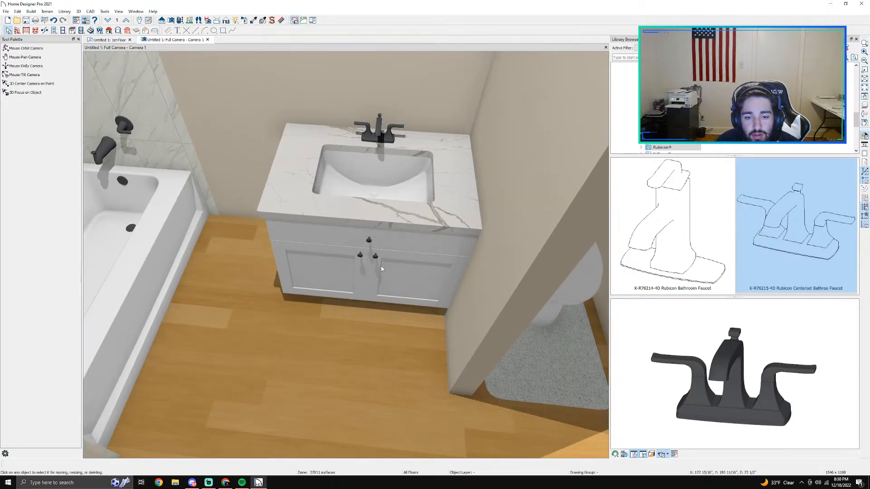
Step: Open the vanity's base cabinet specification and look through its settings, from box construction and front to accessories, components and object information
double_click(383, 271)
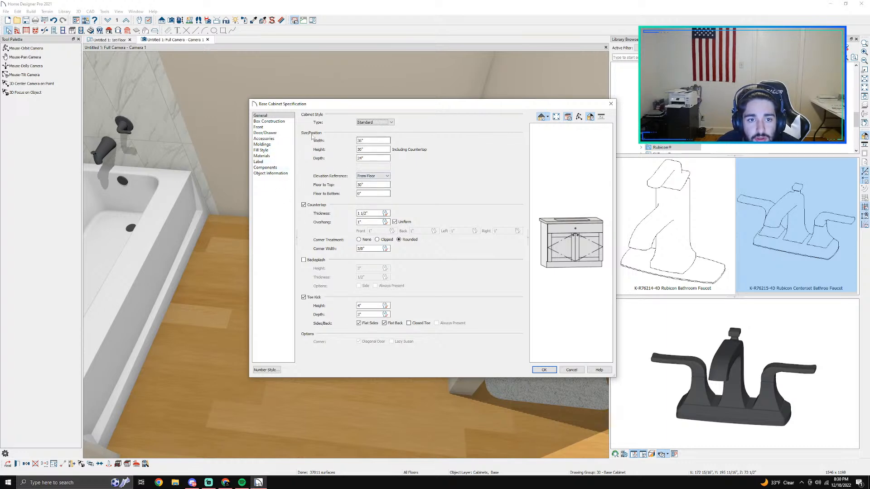
left_click(273, 122)
left_click(273, 127)
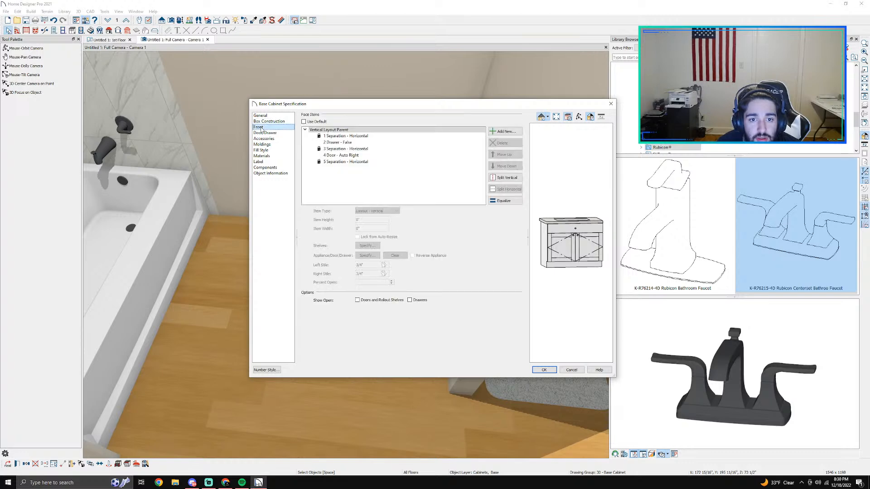
left_click(274, 132)
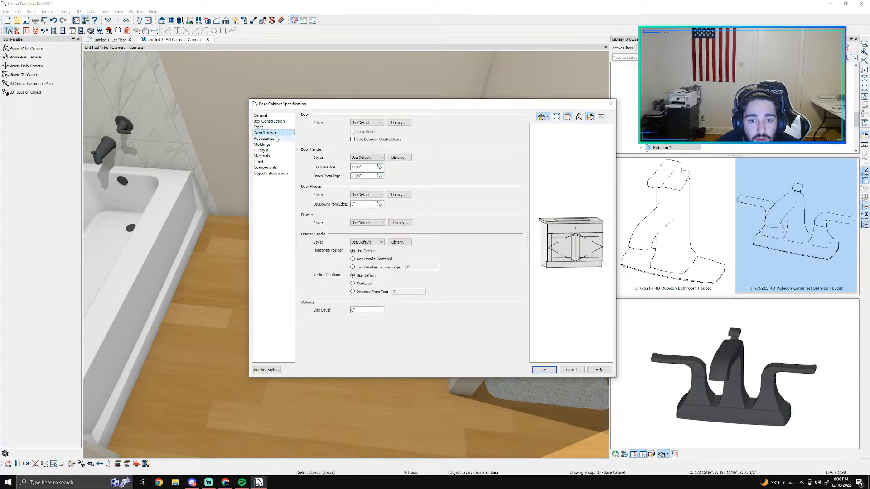
left_click(268, 139)
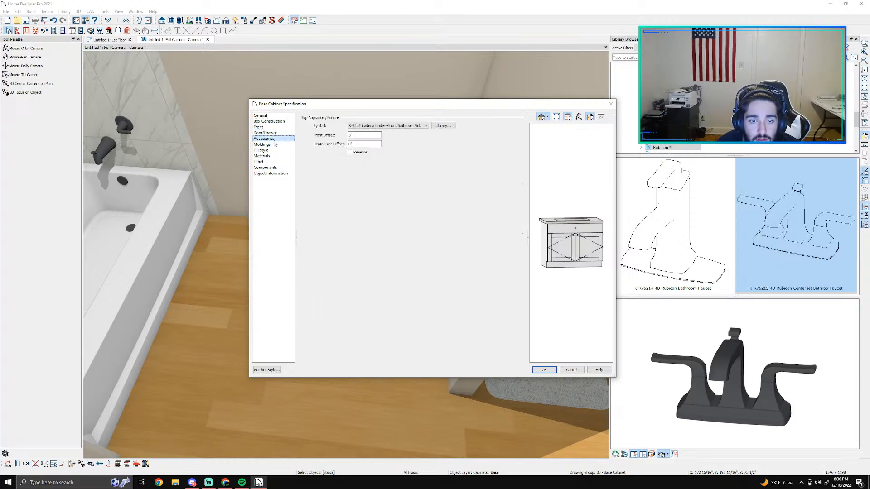
left_click(273, 145)
left_click(262, 150)
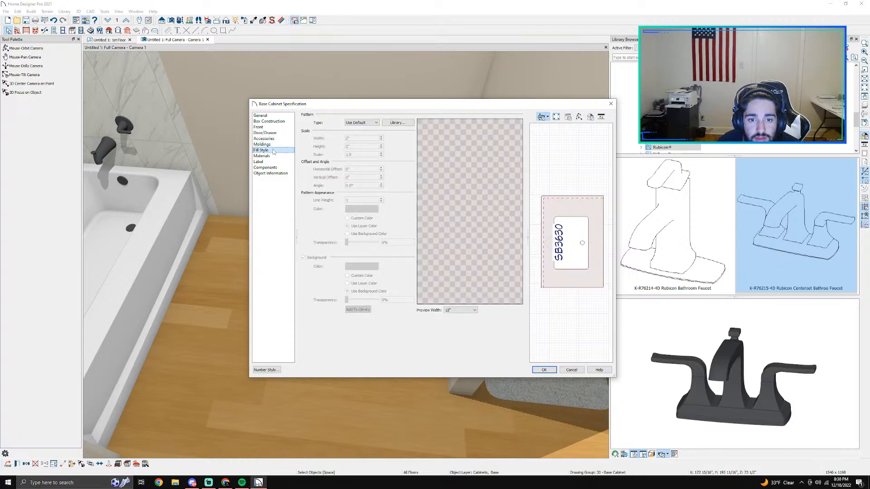
left_click(272, 156)
left_click(273, 161)
left_click(274, 167)
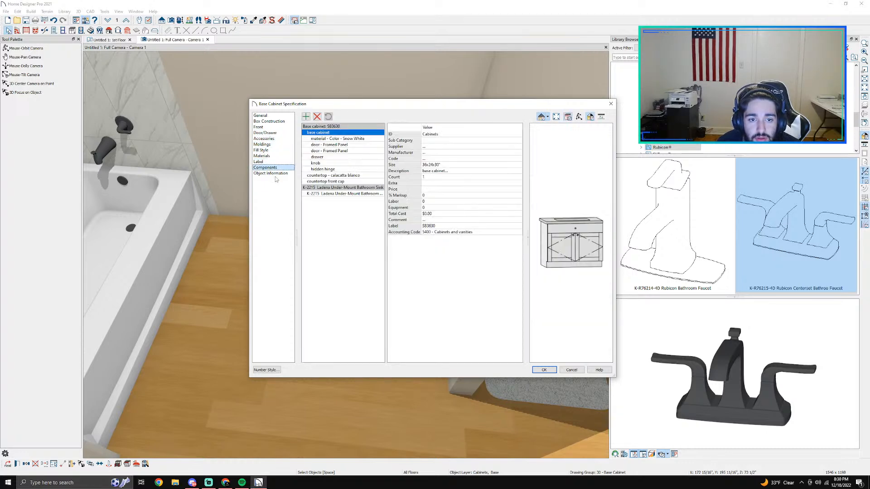
left_click(275, 173)
left_click(280, 139)
left_click(274, 133)
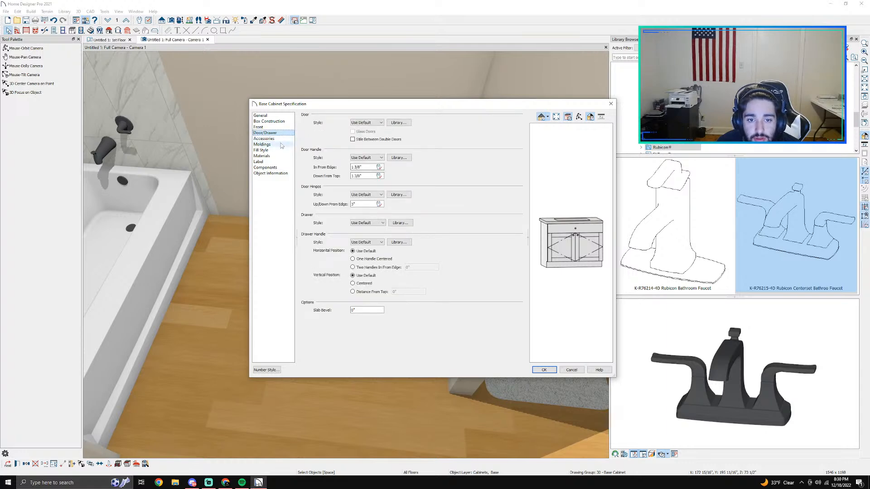
Step: Try framed box construction and a traditional door overlay on the vanity cabinet, and return to frameless with full overlay
left_click(271, 121)
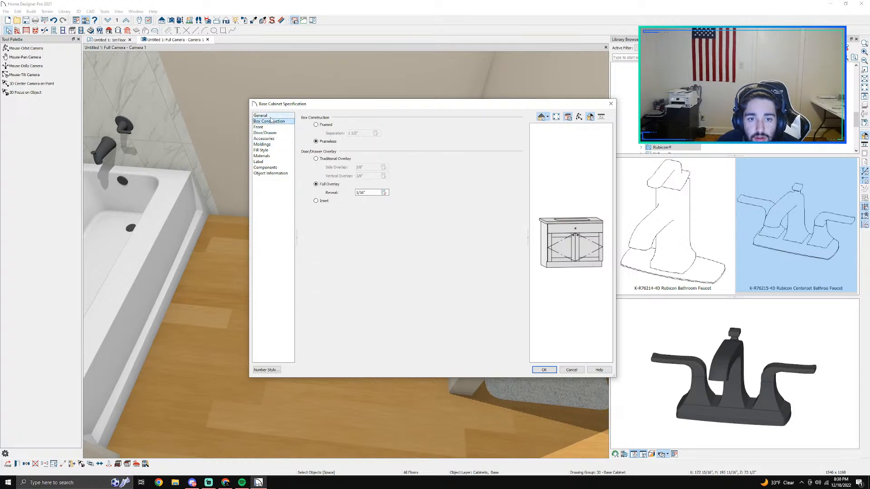
left_click(317, 125)
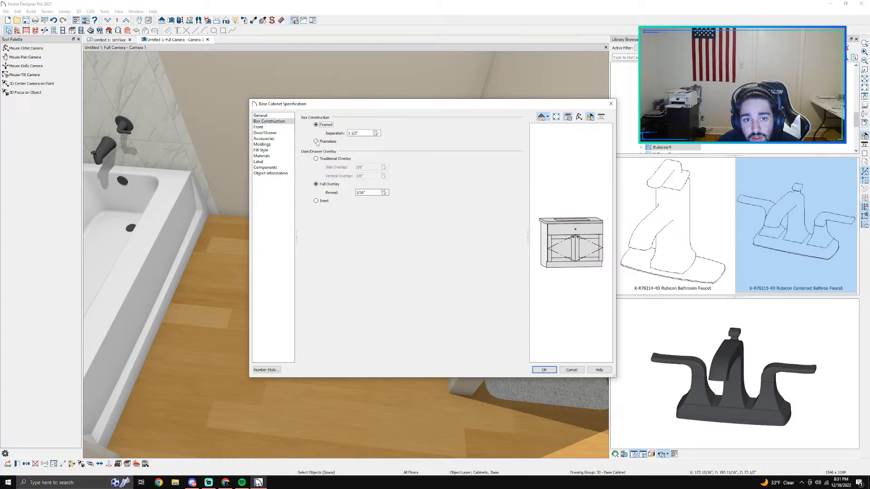
left_click(316, 141)
left_click(316, 159)
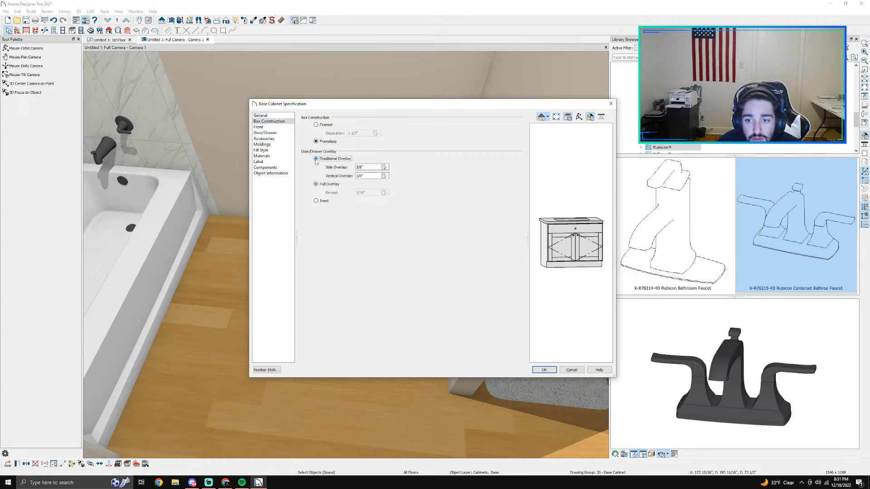
left_click(316, 184)
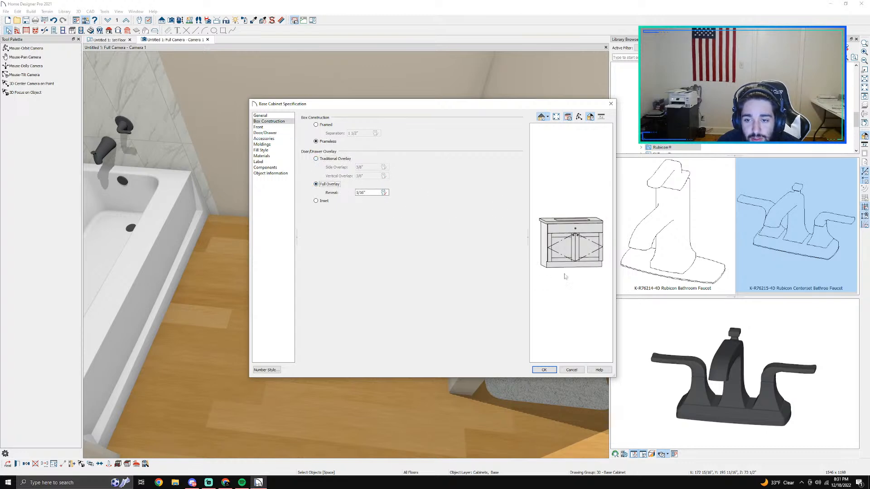
Step: Try showing the vanity's doors, rollout shelves and drawers open in the preview, close them again and return to the box construction settings
left_click(261, 128)
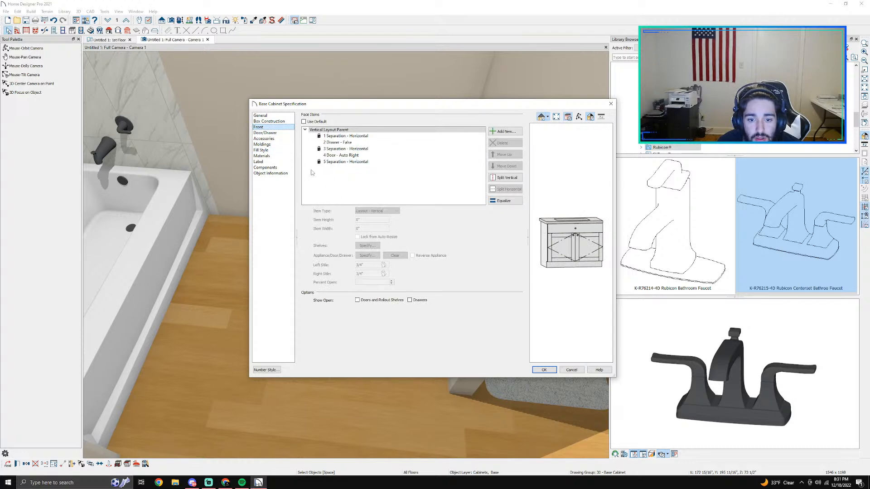
left_click(369, 301)
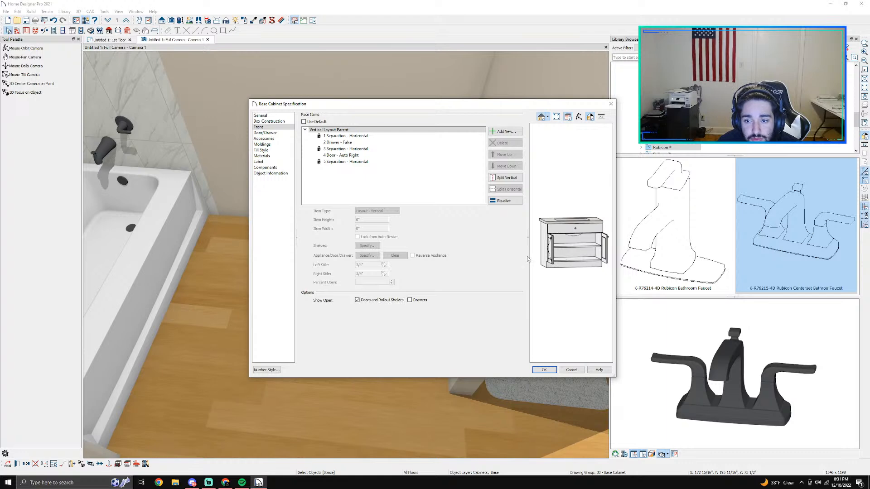
left_click(414, 302)
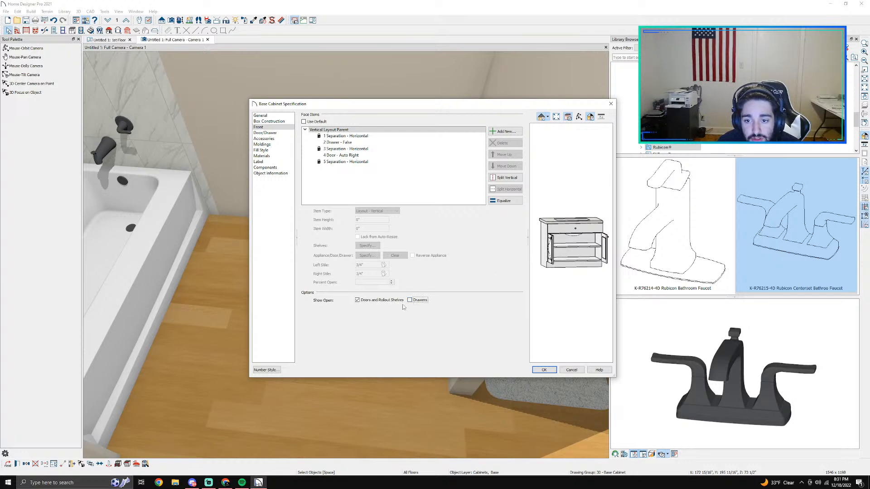
left_click(385, 300)
left_click(267, 127)
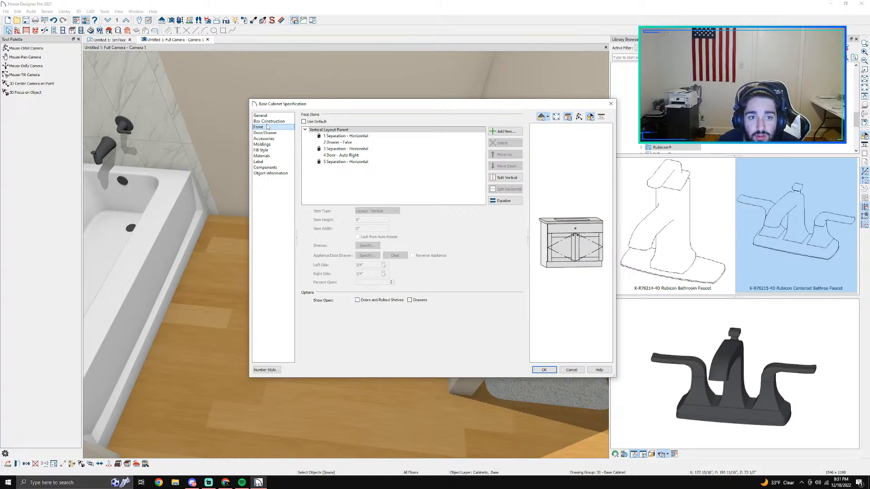
left_click(268, 121)
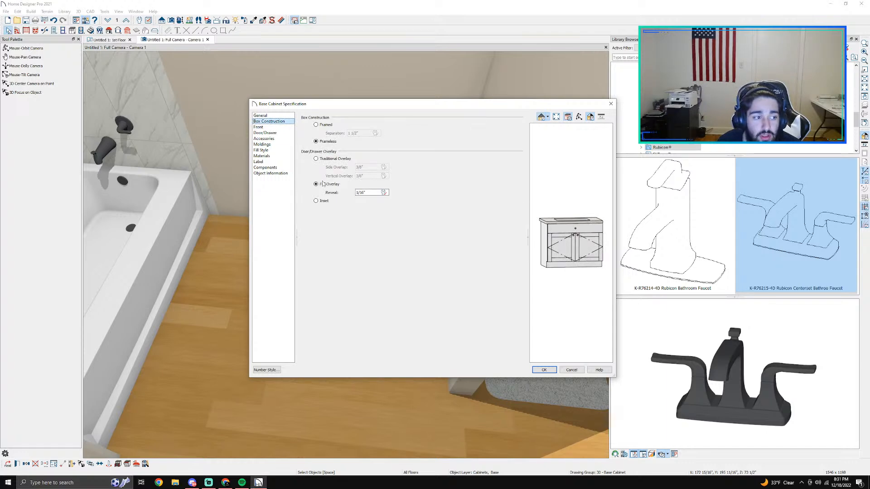
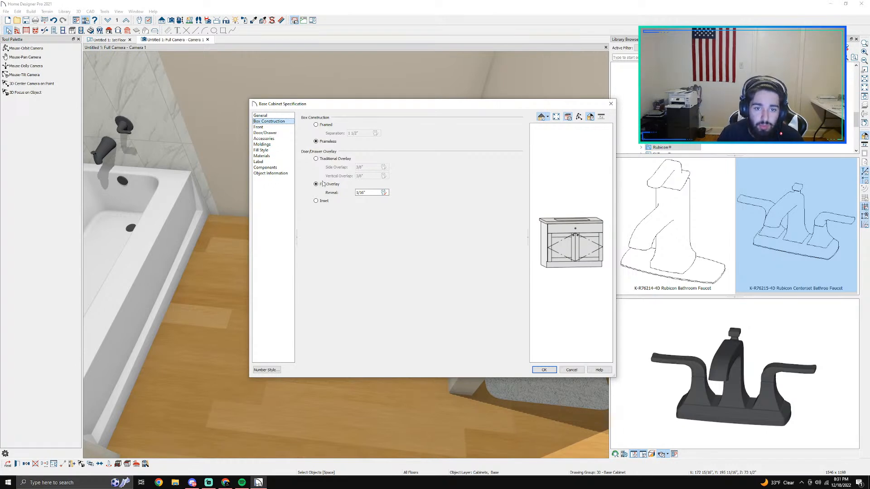
Step: Review the vanity base cabinet's general settings and close its specification without changes
left_click(285, 115)
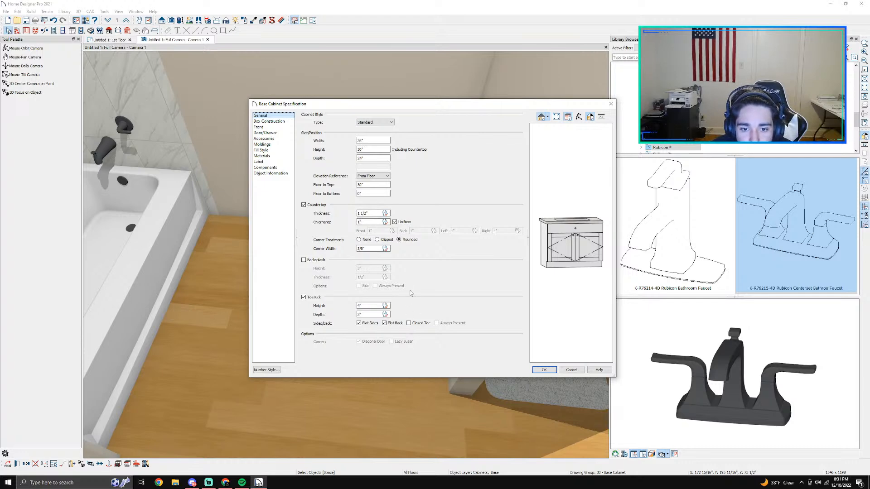
left_click(610, 103)
scroll(407, 231, "down", 3)
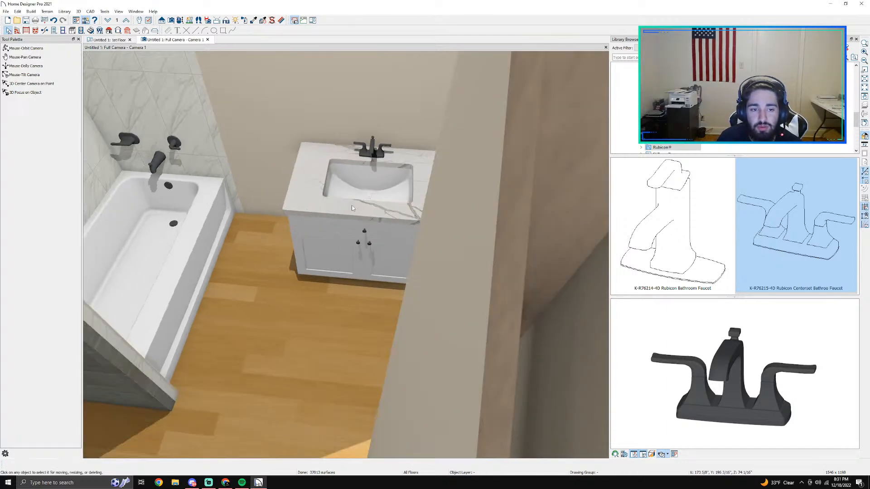
left_click(262, 341)
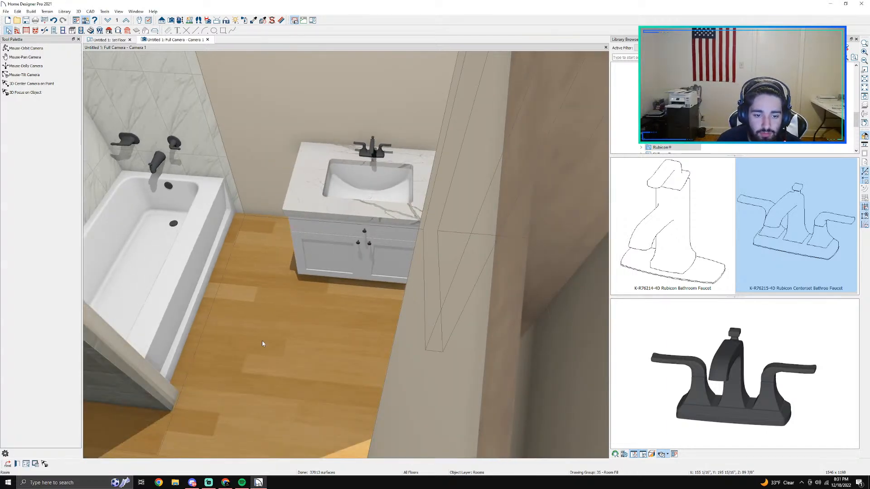
double_click(262, 340)
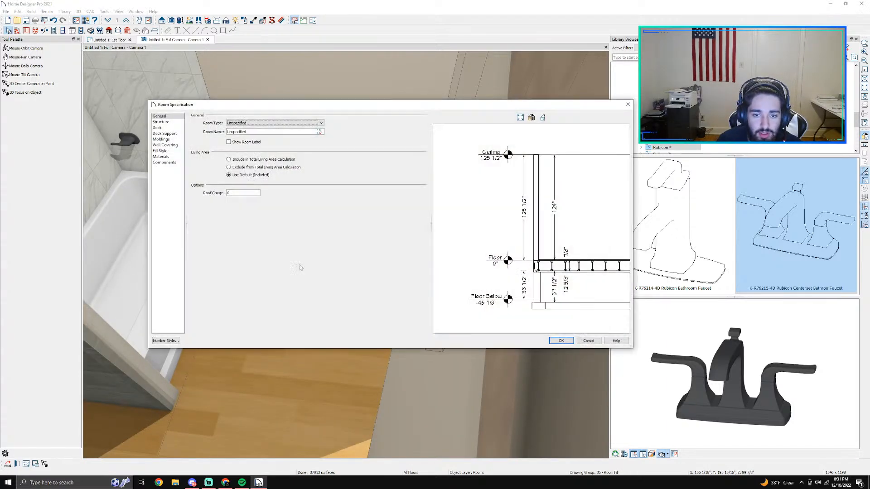
left_click(159, 128)
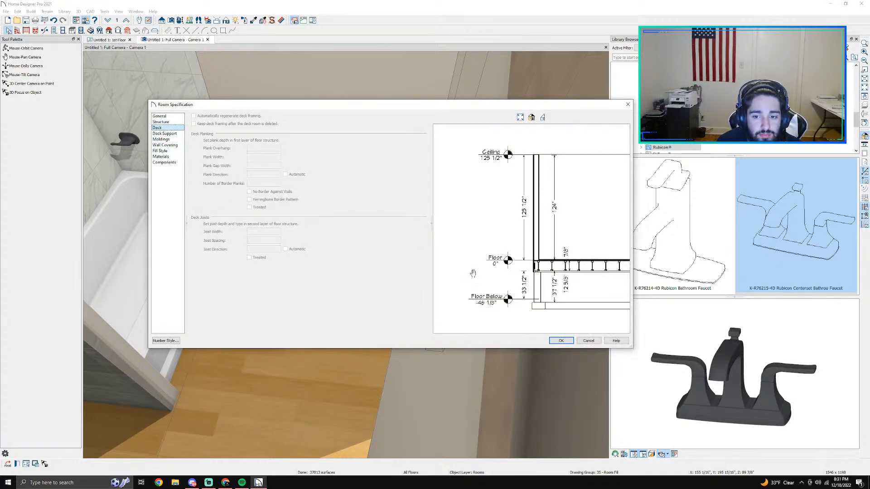
left_click(590, 342)
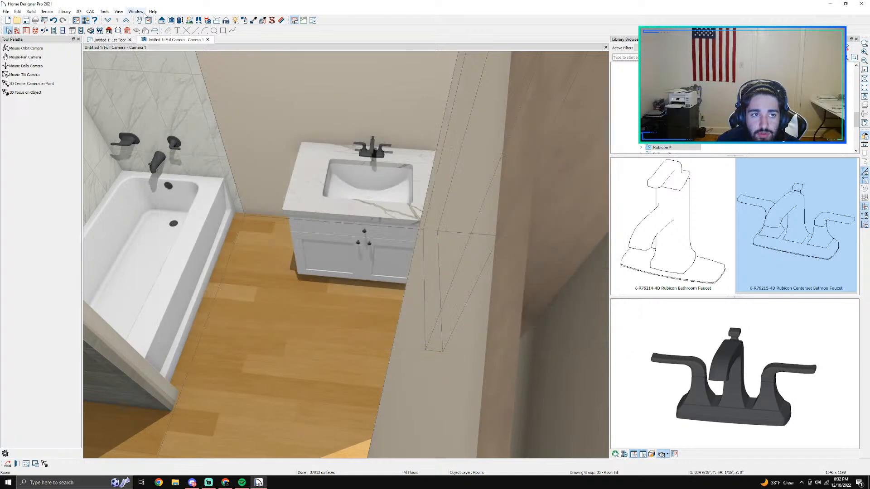
Step: From the 1st Floor plan, open the material selection for the bathroom's Floor Finish in its Room Specification
left_click(179, 21)
left_click_drag(332, 240, 195, 236)
left_click(109, 40)
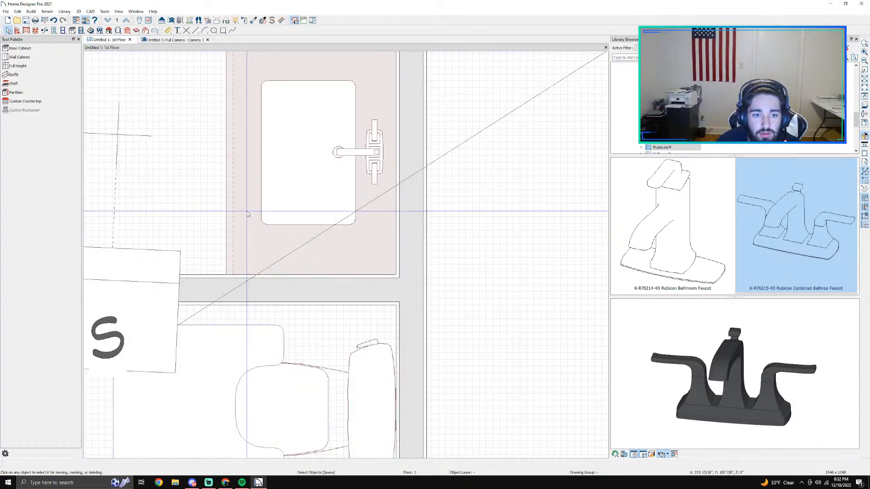
scroll(164, 145, "down", 3)
double_click(366, 216)
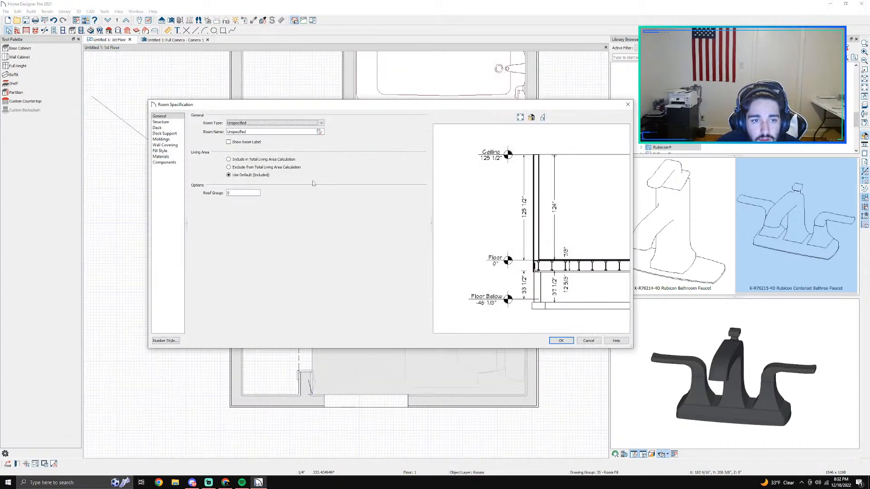
left_click(161, 156)
left_click(286, 146)
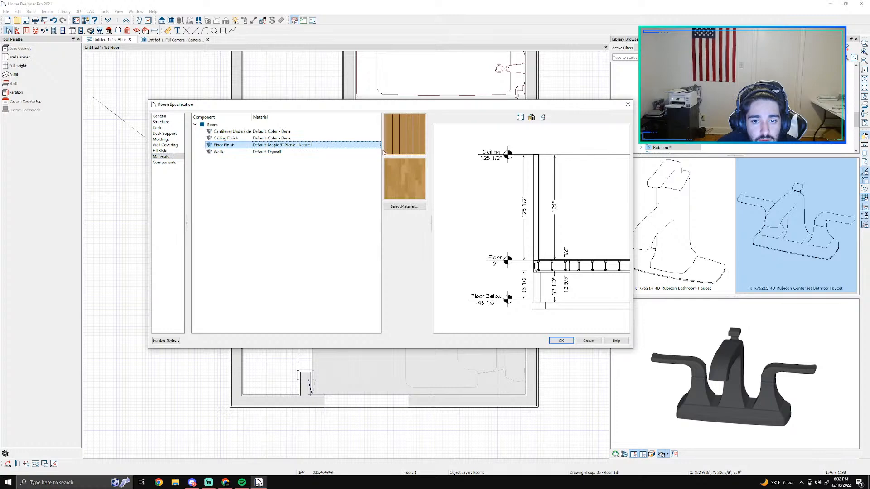
left_click(407, 206)
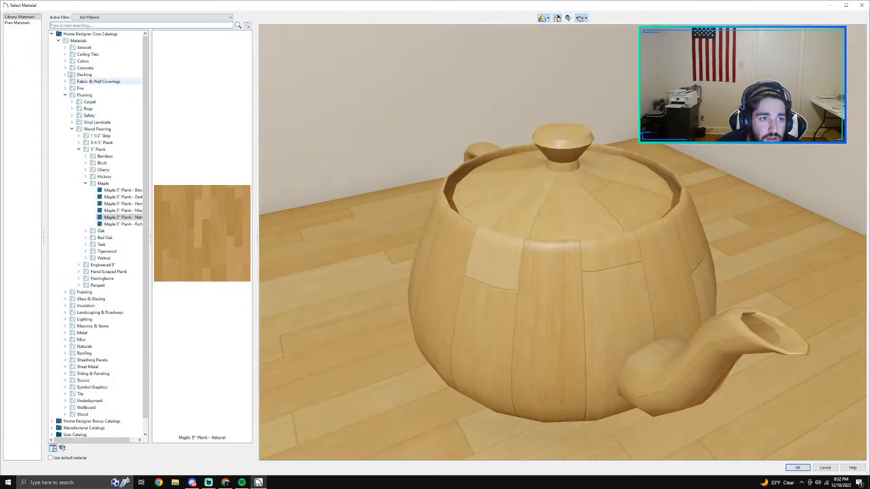
Step: Look through the bonus tile catalogs and open the Forest Park collection of DalTile porcelain in the manufacturer catalogs
left_click(51, 34)
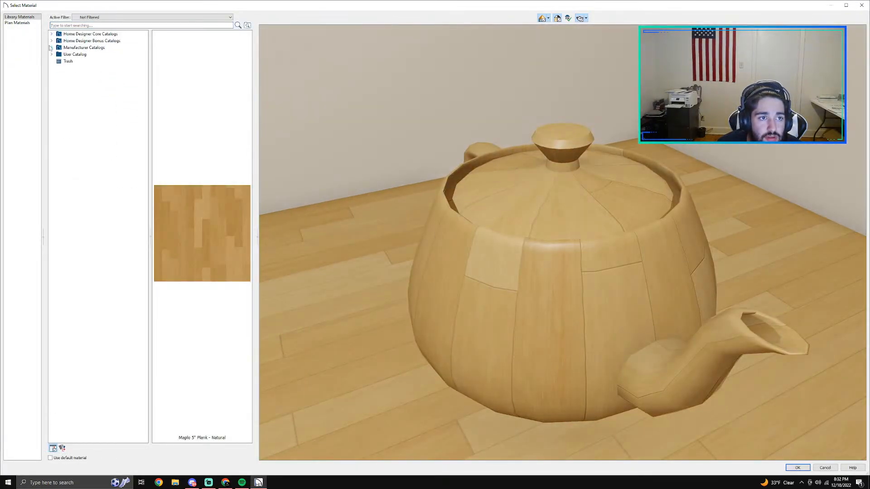
left_click(51, 41)
left_click(59, 48)
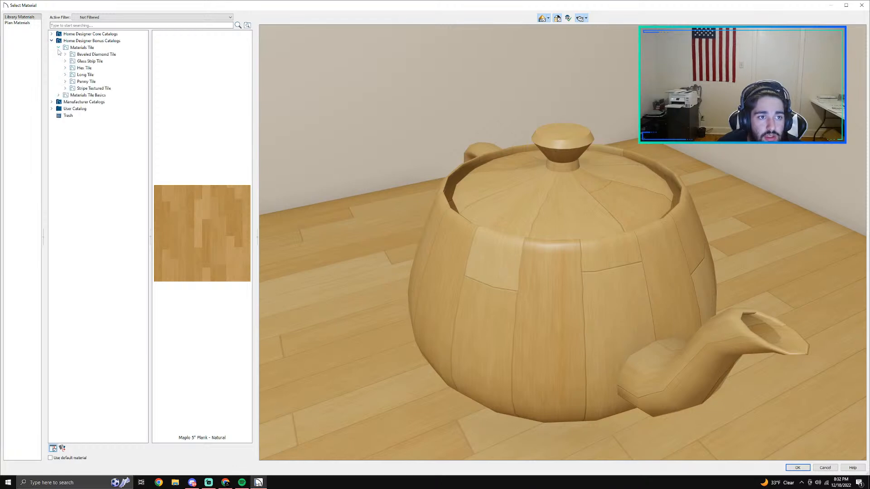
left_click(59, 48)
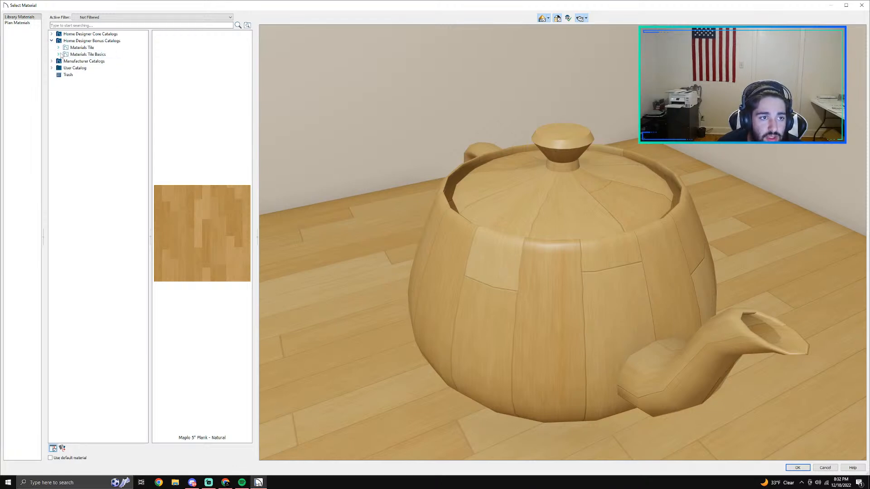
left_click(58, 53)
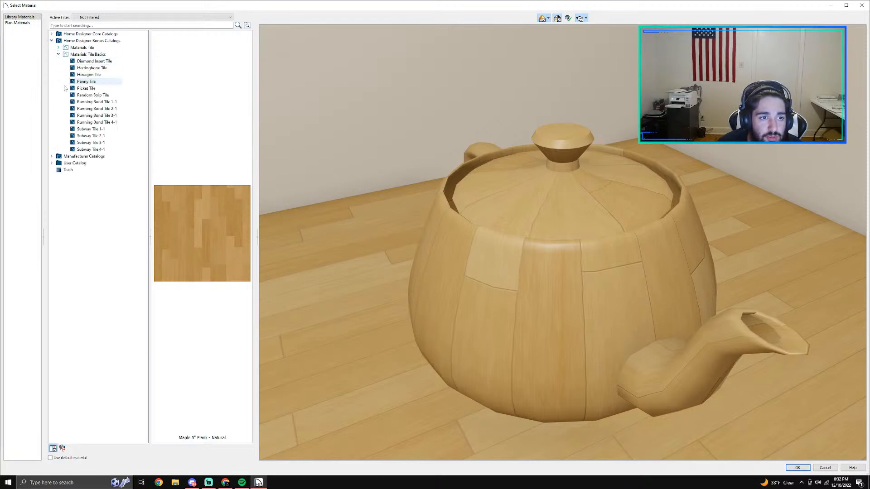
left_click(58, 54)
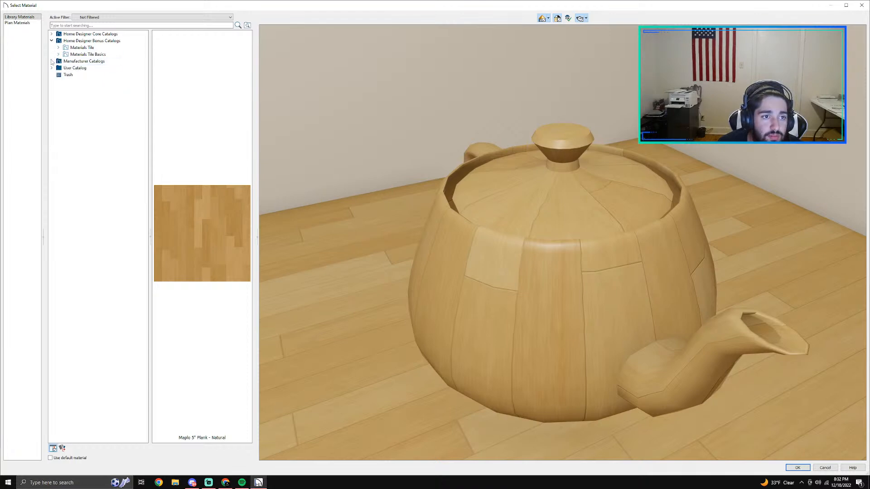
left_click(51, 61)
left_click(59, 68)
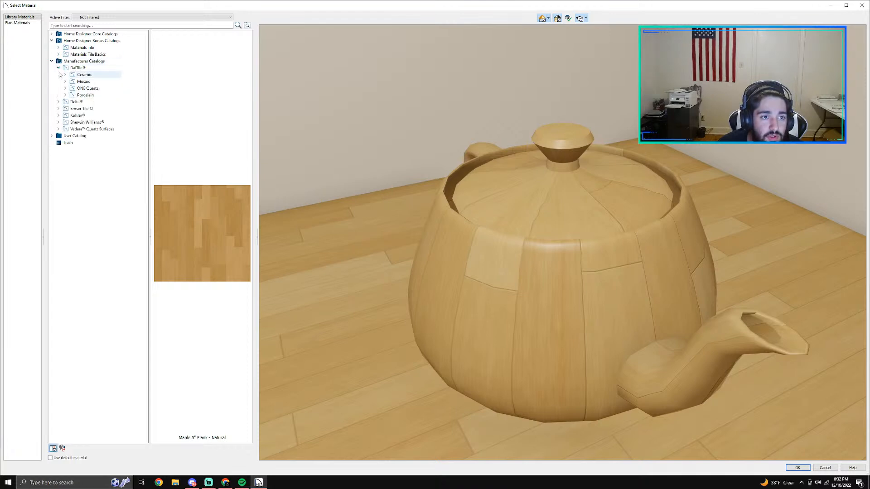
left_click(65, 96)
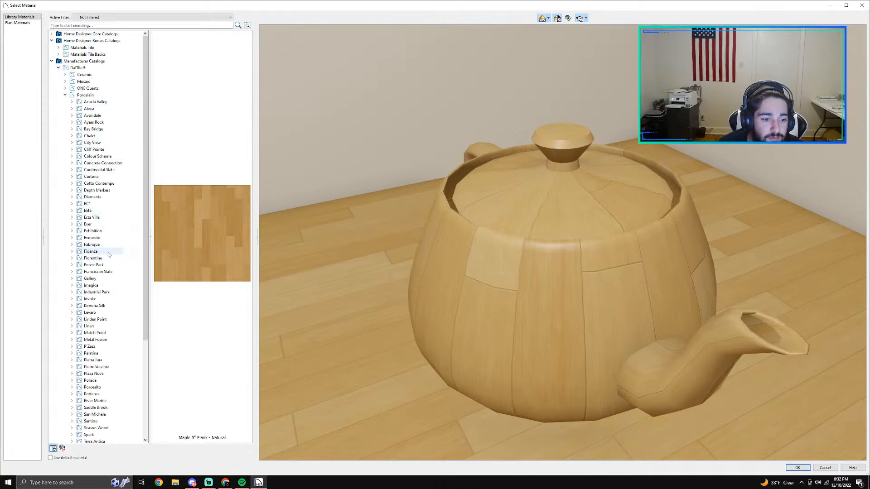
scroll(106, 254, "down", 1)
scroll(108, 330, "down", 4)
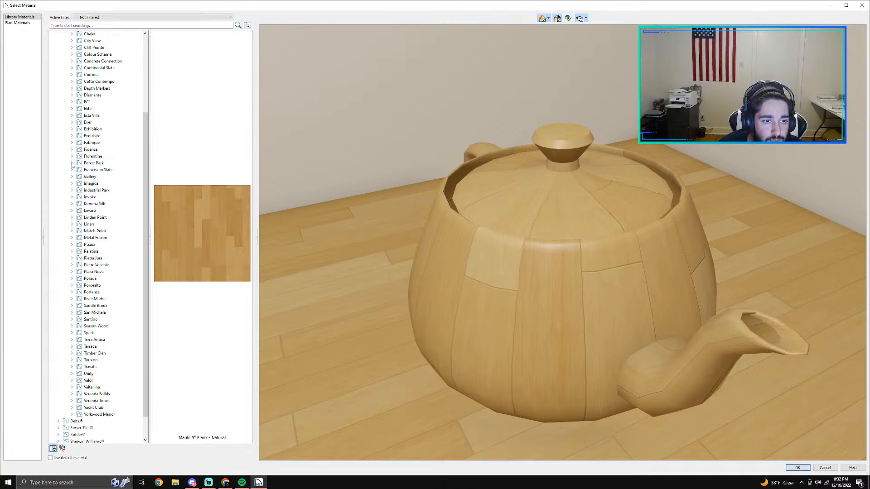
double_click(91, 163)
left_click(90, 164)
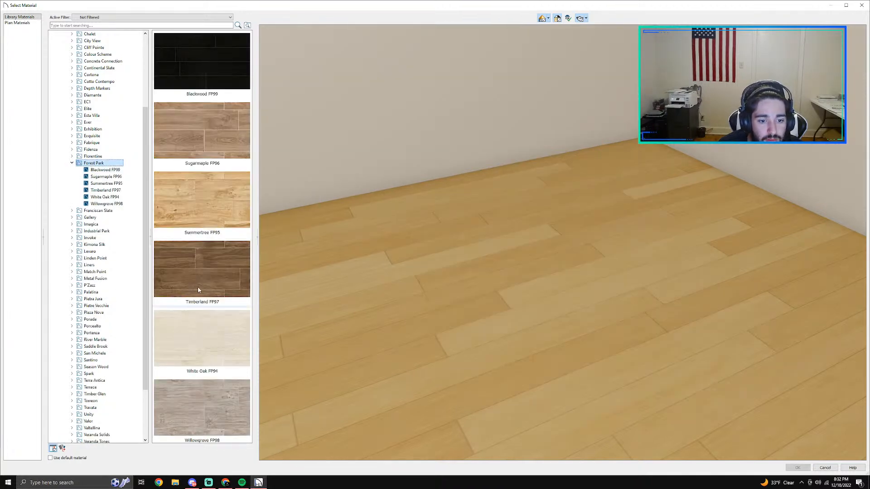
Step: Preview Timberland FP97 and Sugarmaple FP96, and apply White Oak FP94 as the room's floor finish
scroll(203, 306, "down", 1)
left_click(214, 255)
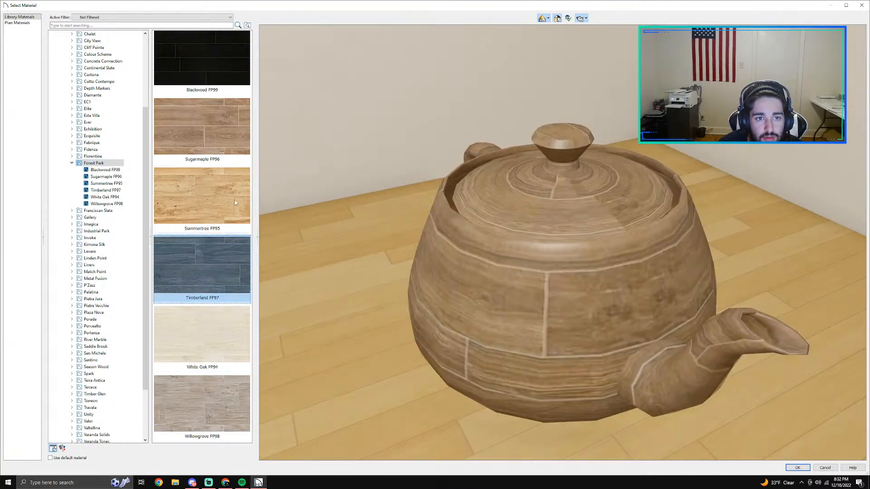
left_click(223, 131)
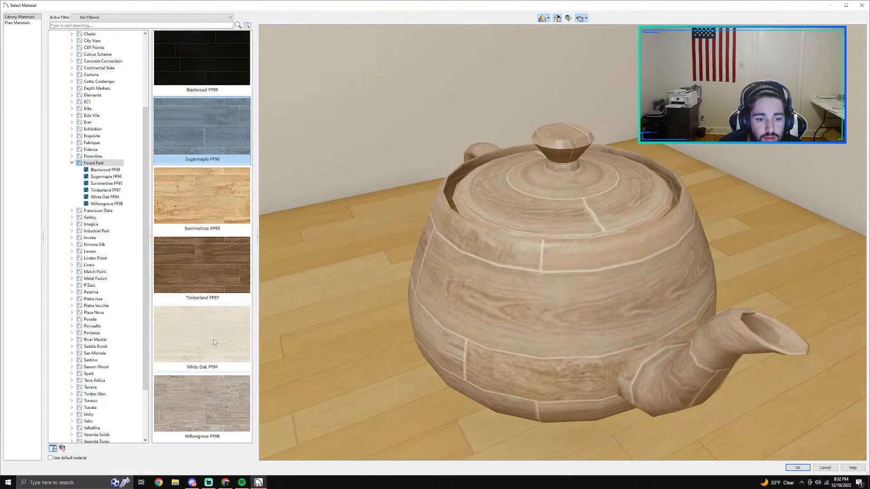
left_click(199, 409)
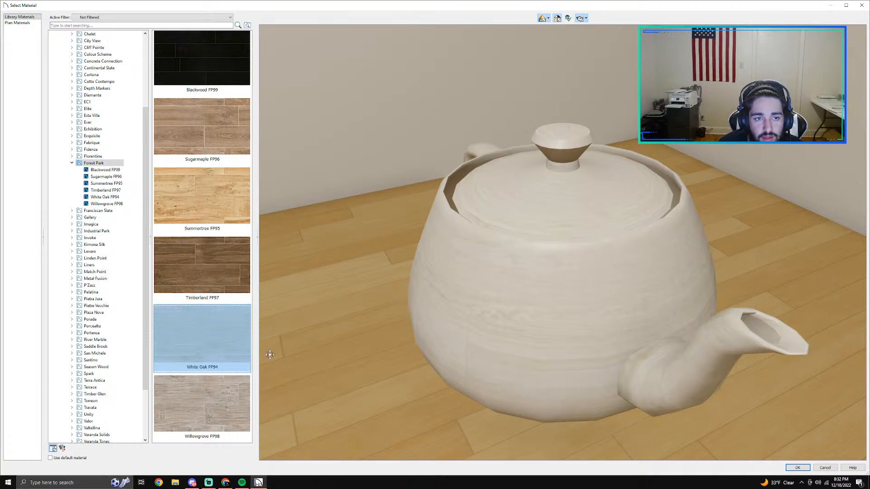
left_click(808, 469)
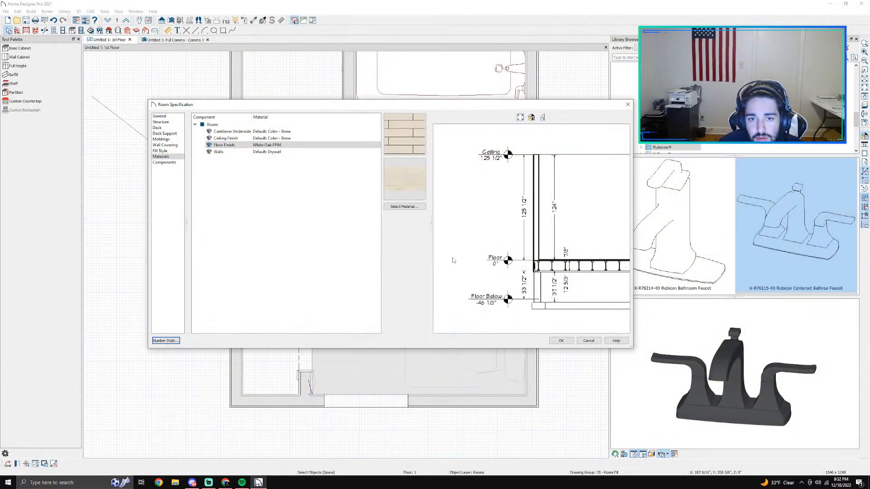
left_click(562, 341)
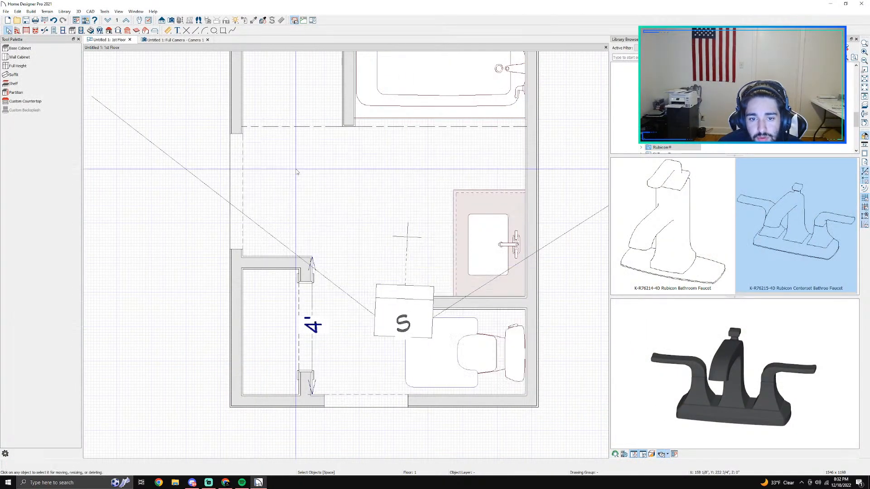
Step: Inspect the new flooring in the full camera view along the bathtub edge, shower entrance, vanity and toilet area
left_click(159, 41)
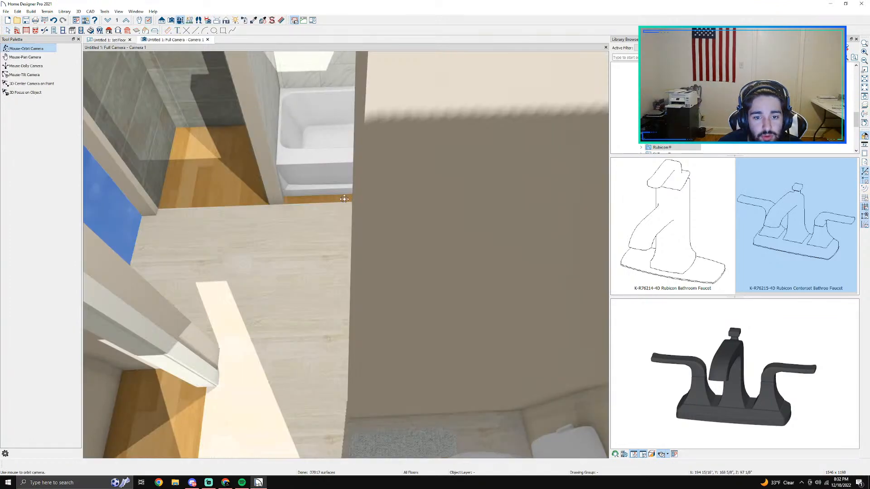
scroll(322, 241, "down", 2)
scroll(332, 298, "up", 2)
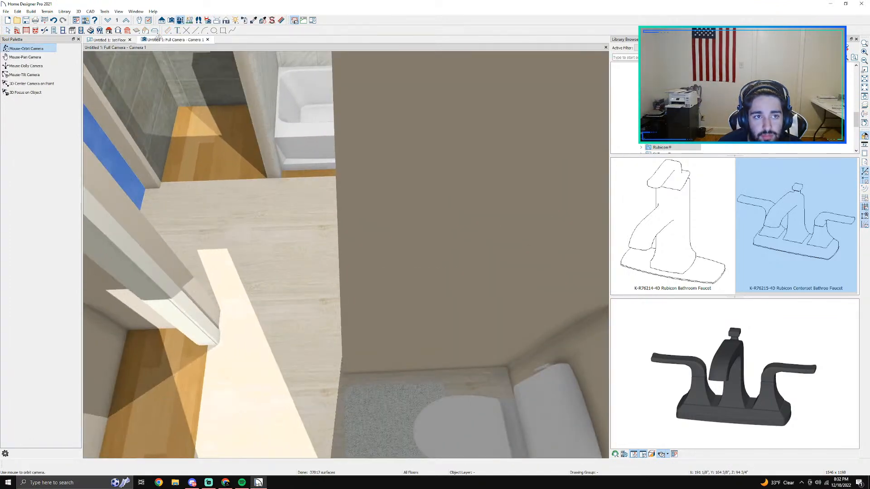
left_click_drag(332, 297, 243, 205)
scroll(242, 204, "up", 3)
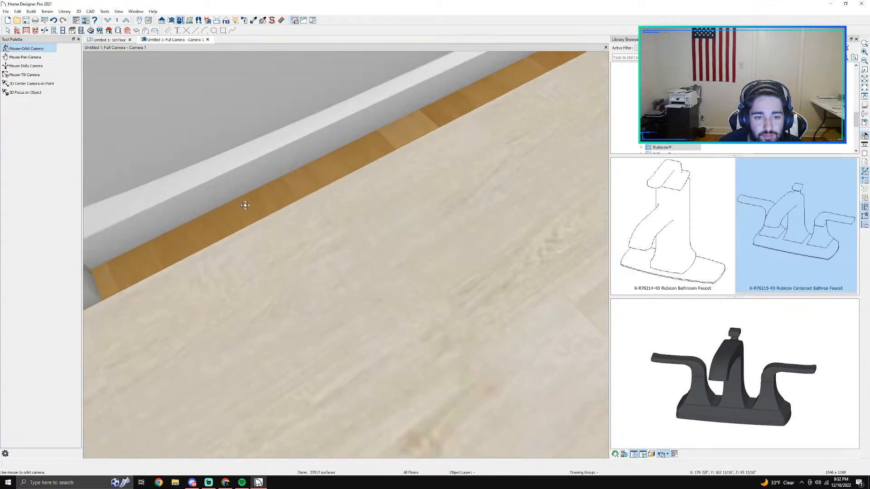
scroll(246, 206, "down", 2)
key("space")
left_click(252, 211)
scroll(253, 211, "up", 1)
scroll(252, 212, "up", 3)
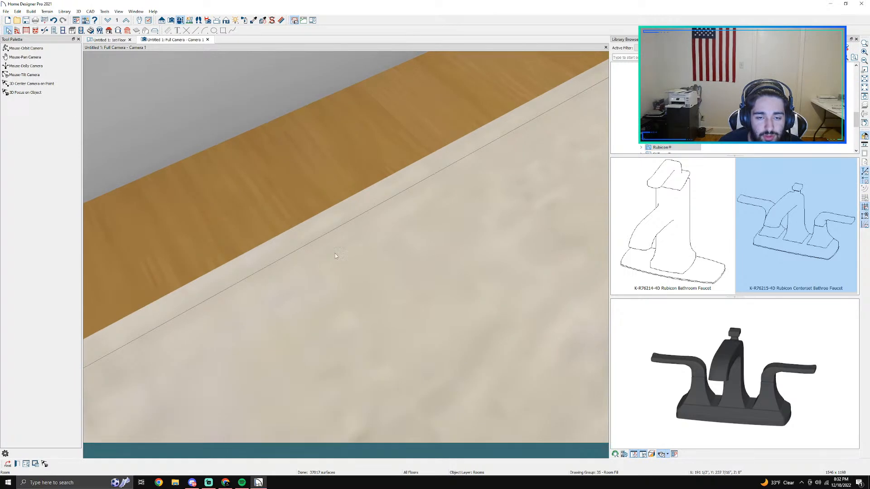
scroll(335, 255, "down", 5)
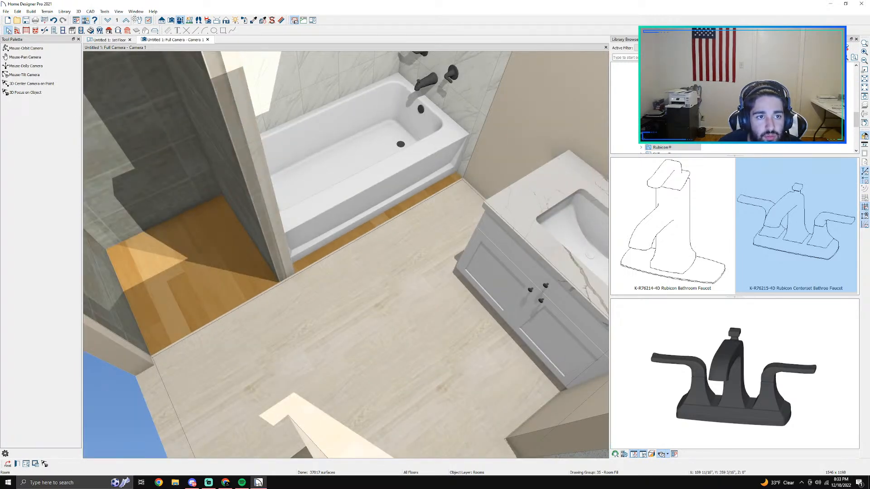
scroll(208, 154, "down", 2)
scroll(415, 287, "up", 2)
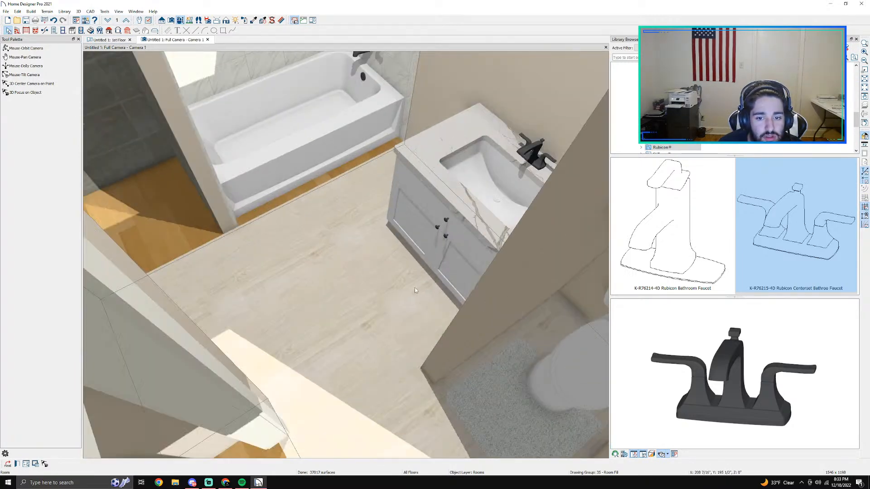
middle_click_drag(414, 287, 341, 288)
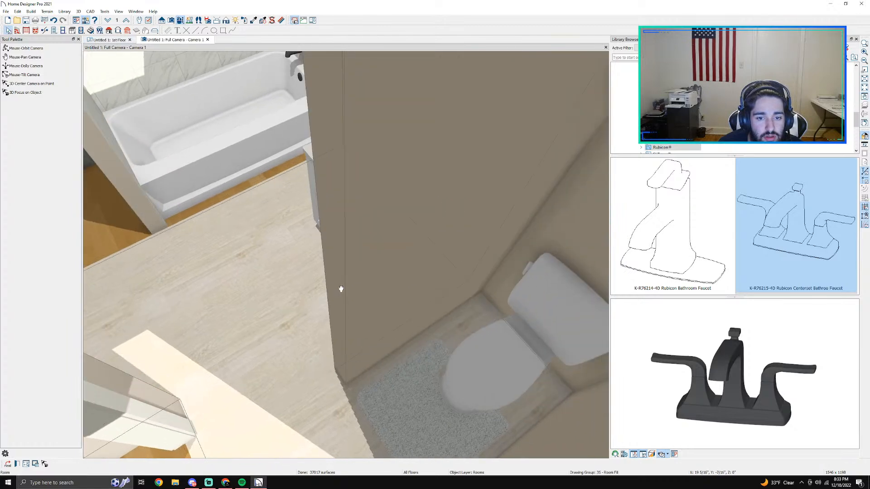
Step: Open the bathroom's Room Specification and review its component, deck, structure, general, wall covering and fill style settings
double_click(202, 285)
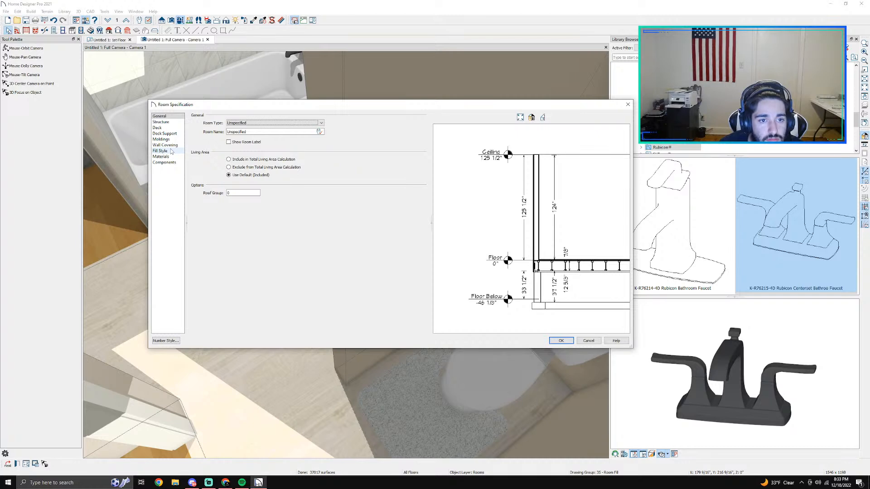
left_click(172, 157)
left_click(172, 162)
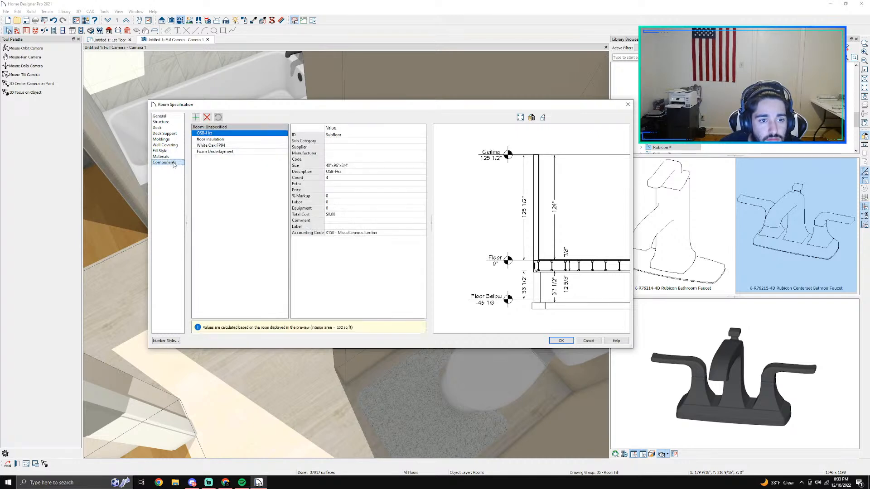
left_click(165, 129)
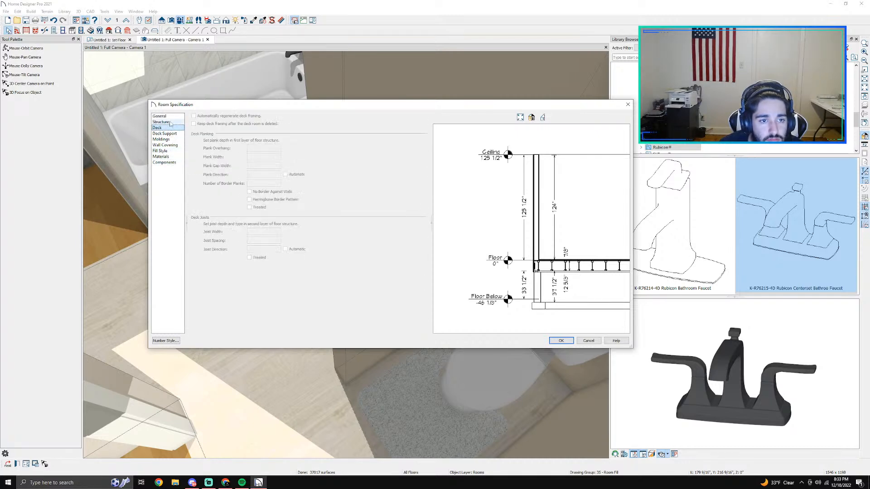
left_click(170, 122)
left_click(161, 116)
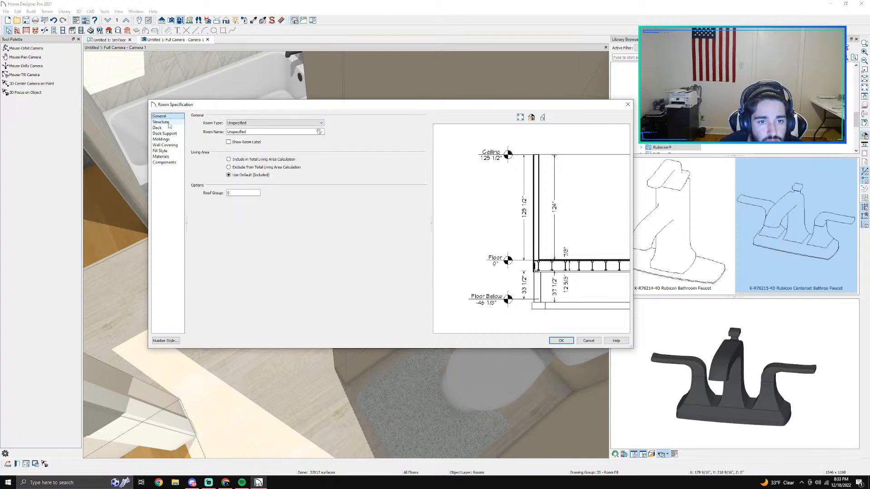
left_click(171, 145)
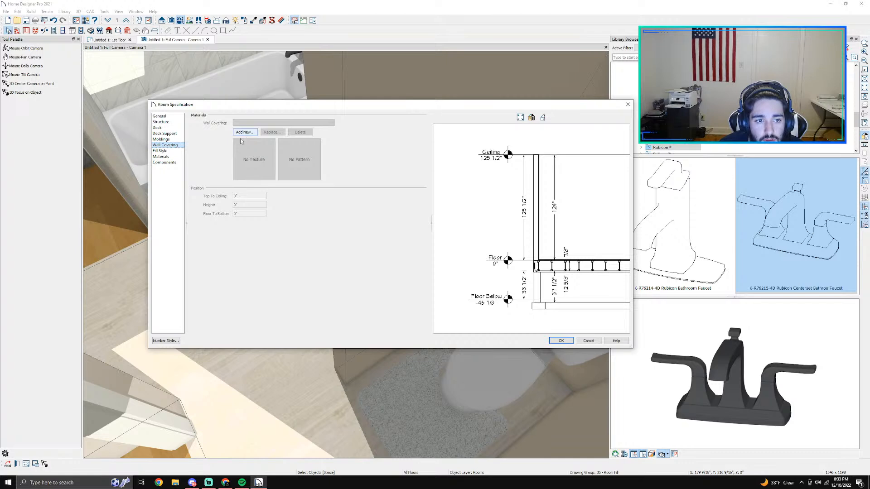
left_click(160, 151)
Step: Change the bathroom's Floor Finish material to Timberland FP97 from the DalTile Forest Park collection
left_click(161, 156)
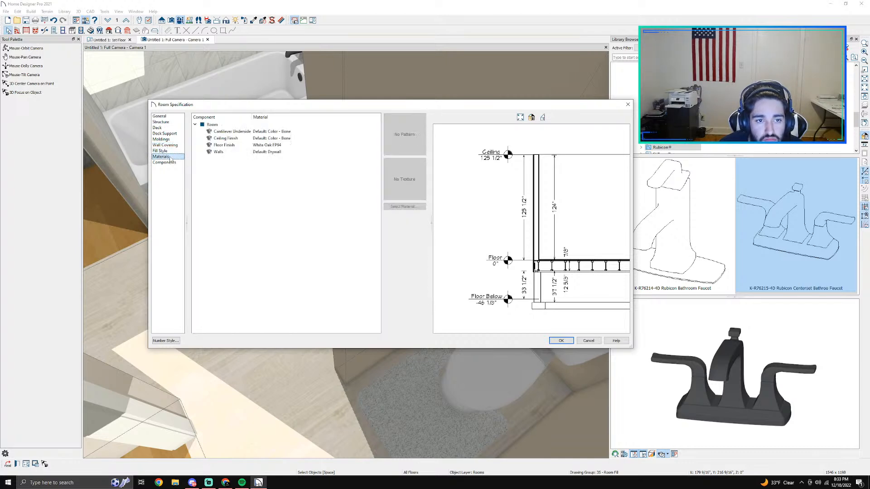
left_click(213, 145)
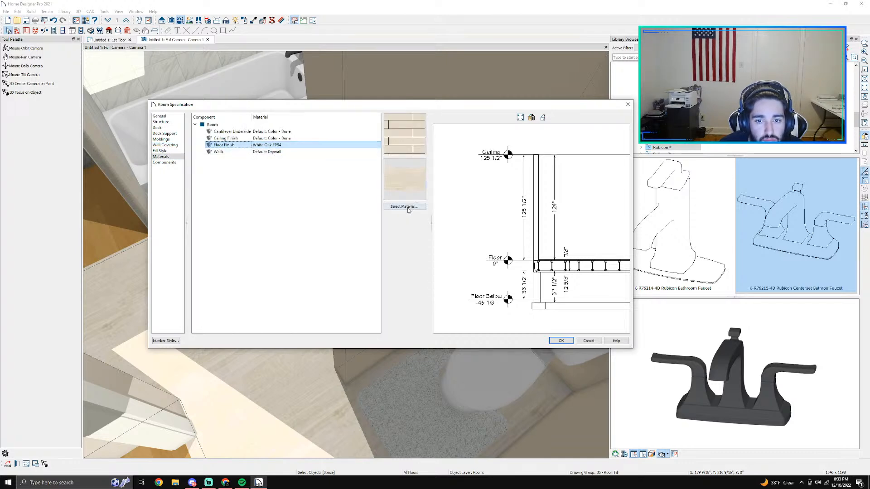
left_click(408, 207)
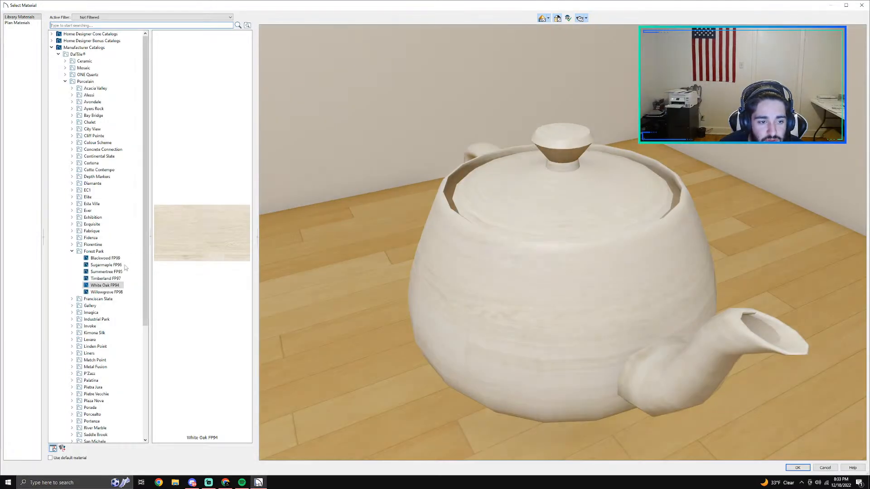
left_click(106, 279)
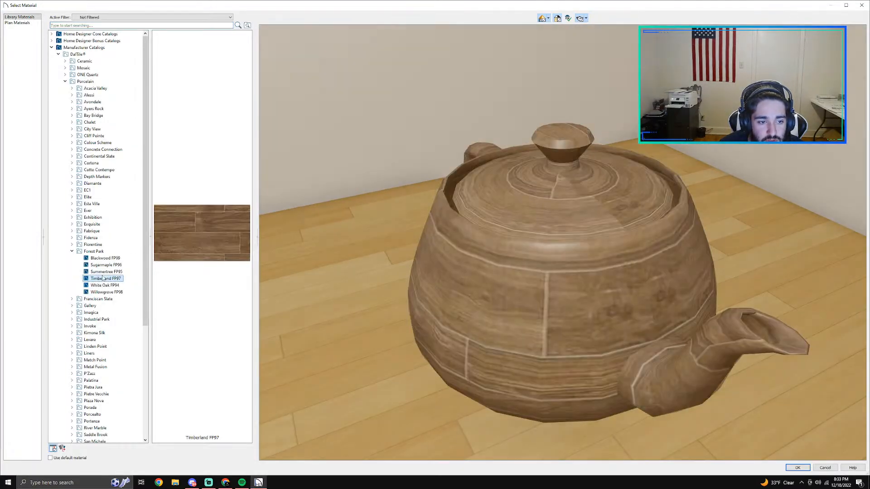
left_click(797, 468)
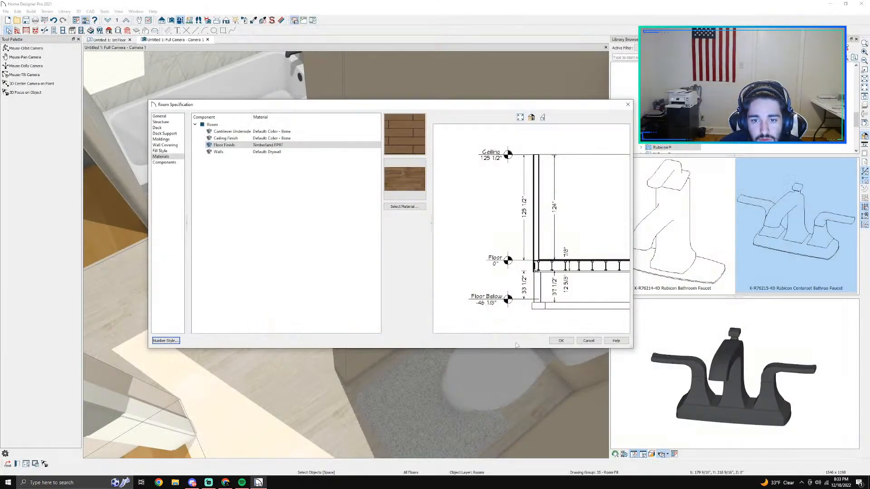
left_click(409, 154)
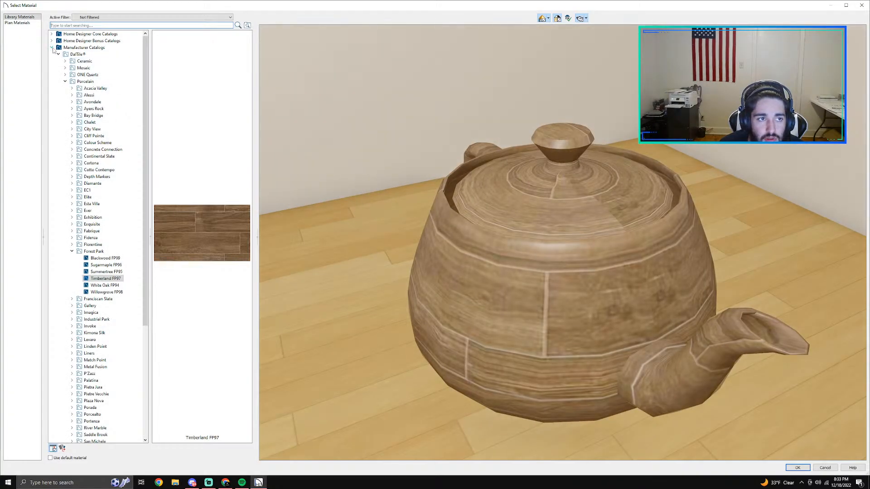
left_click(52, 47)
left_click(52, 35)
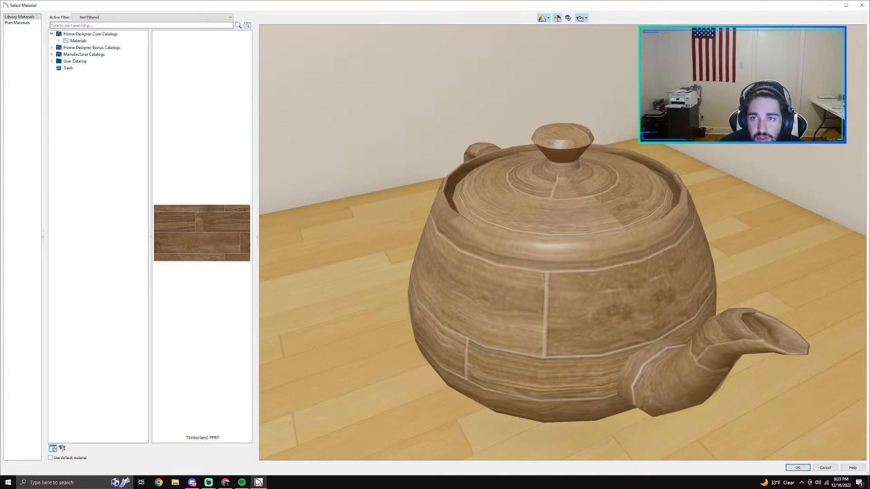
left_click(860, 5)
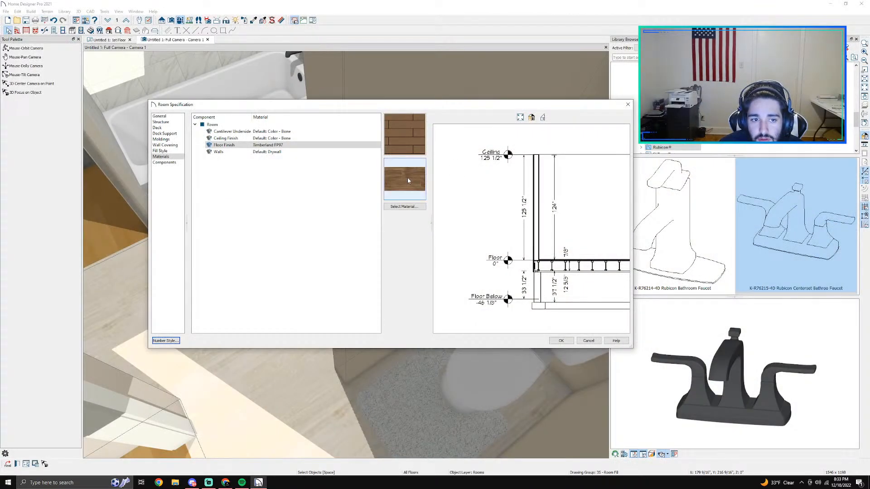
Step: Search the material library for "texture" from the floor finish's material selection and look through the whole list
left_click(402, 152)
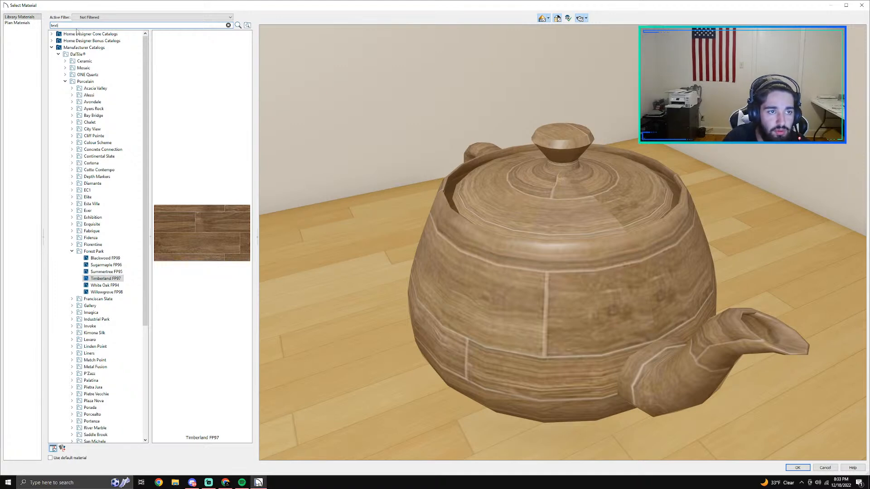
type("texture")
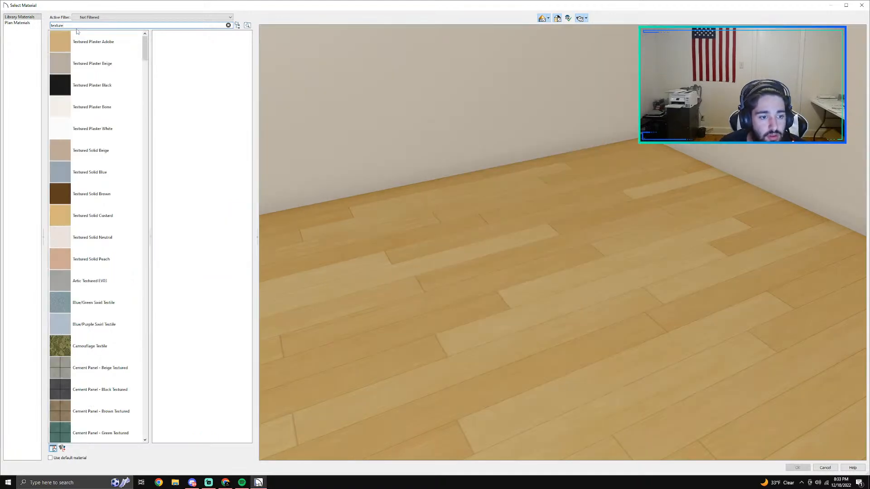
scroll(76, 163, "down", 15)
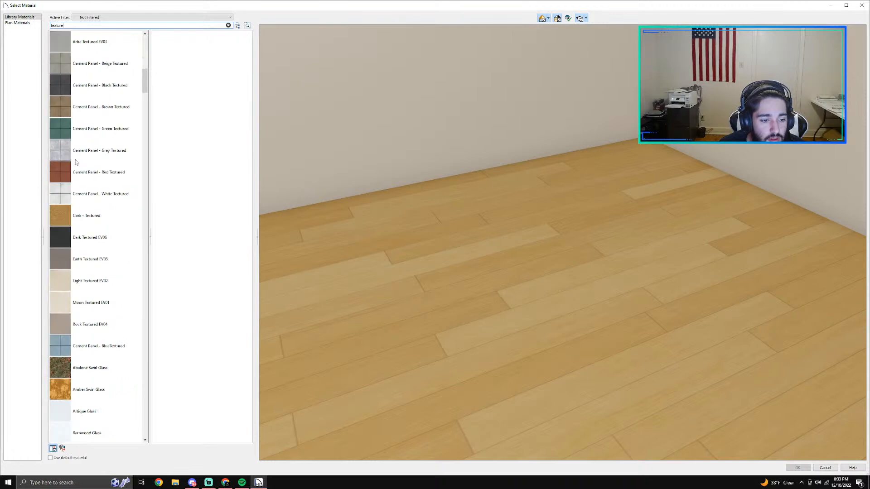
scroll(76, 161, "down", 15)
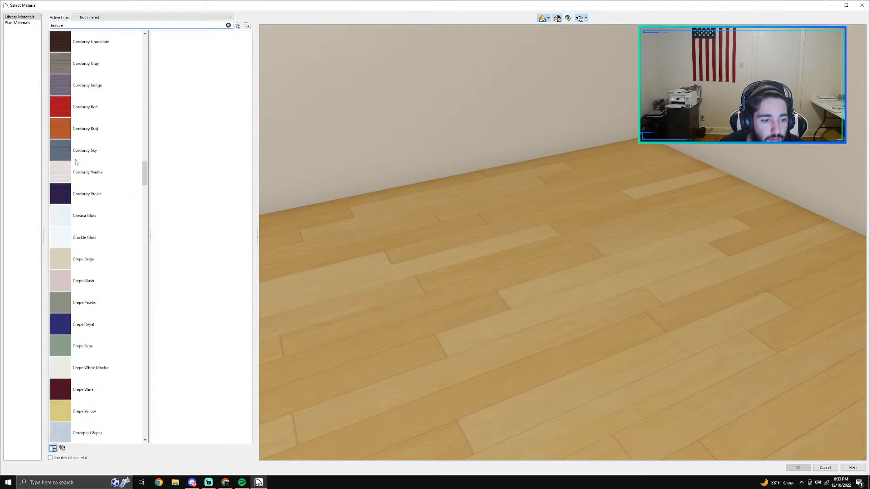
scroll(108, 301, "down", 20)
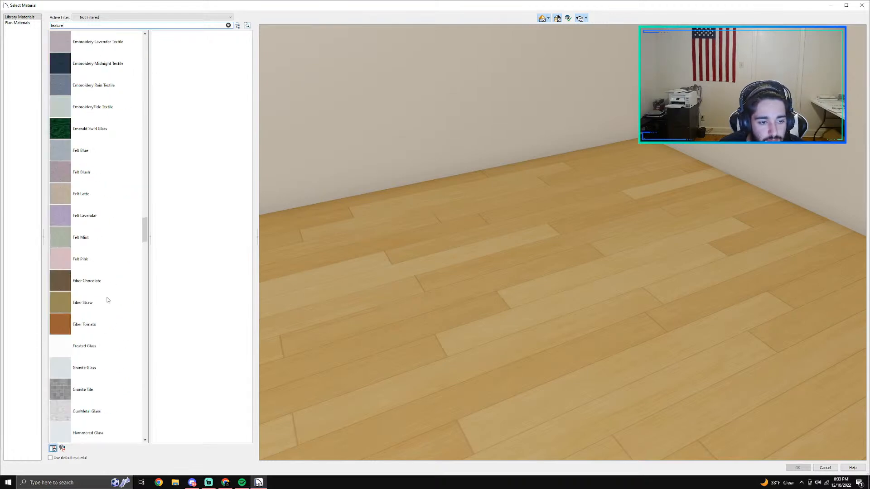
scroll(107, 300, "down", 20)
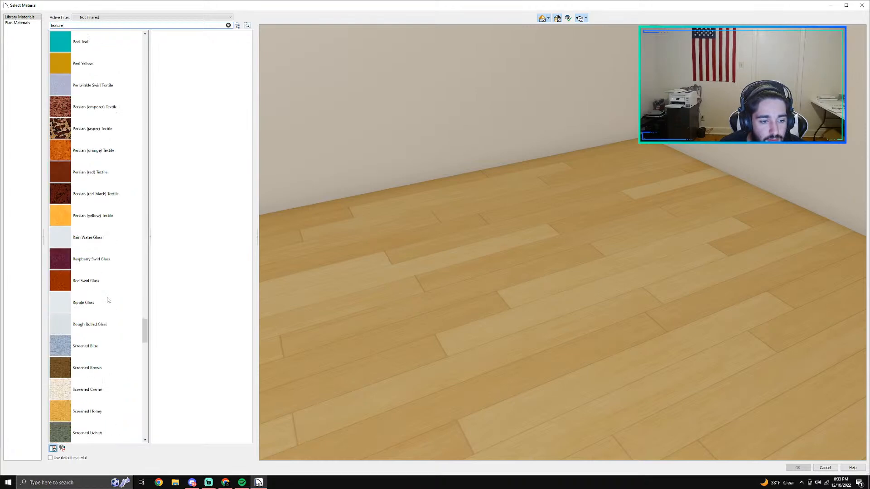
scroll(108, 300, "down", 15)
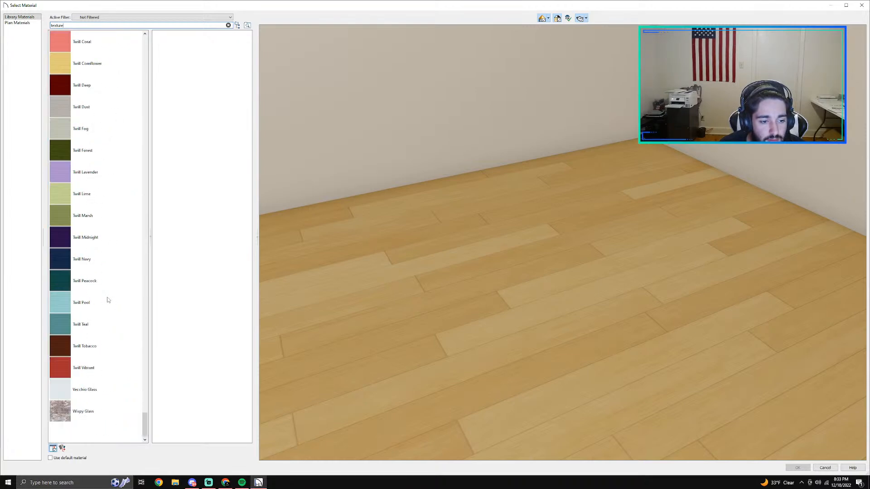
Step: Enter "layout" as the library search term, check the plan's own materials, and leave the material selection without a change
double_click(65, 26)
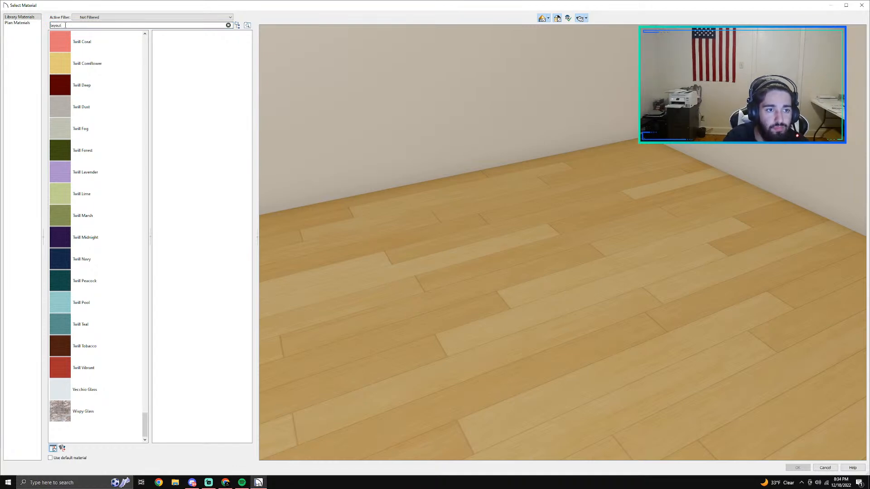
left_click(17, 23)
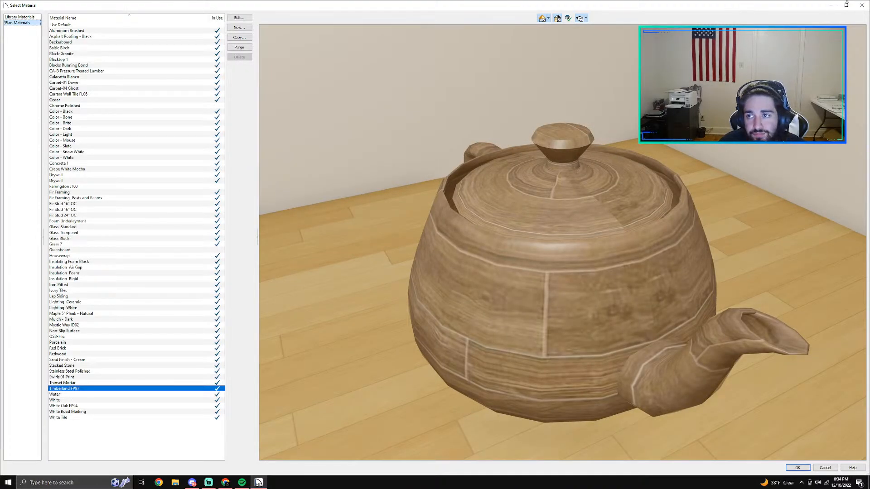
left_click(861, 5)
Step: Apply the bathroom's new floor finish and inspect the flooring in the camera view near the bathtub and the doorway
left_click(555, 343)
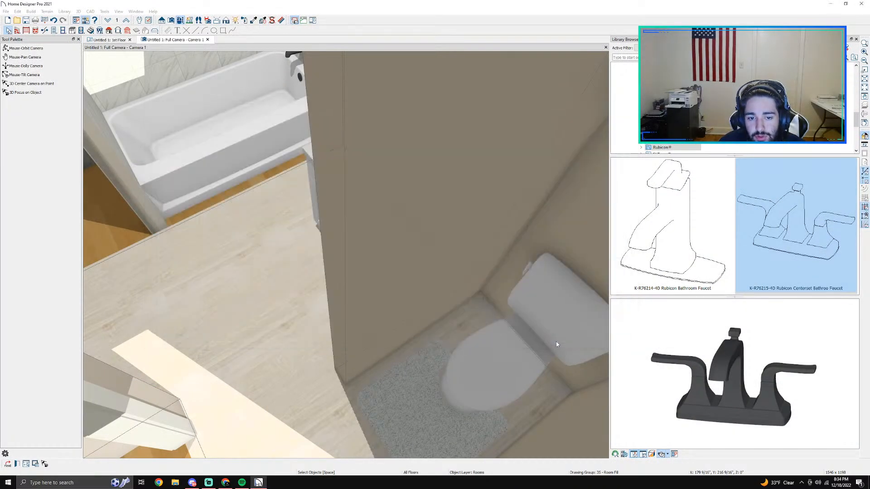
scroll(302, 315, "down", 3)
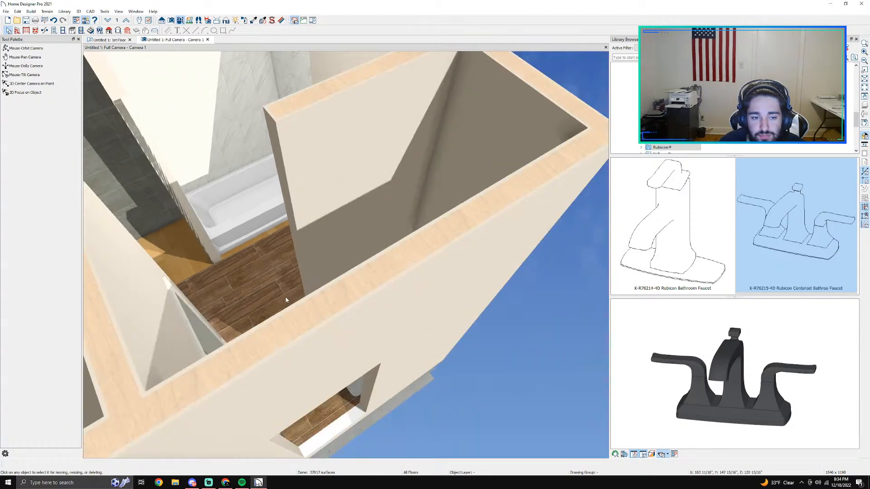
scroll(281, 297, "up", 4)
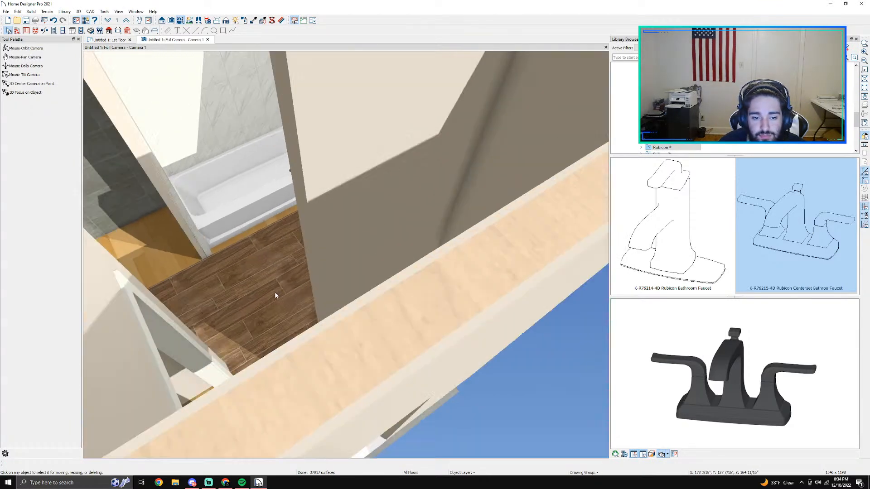
middle_click_drag(285, 337, 436, 269)
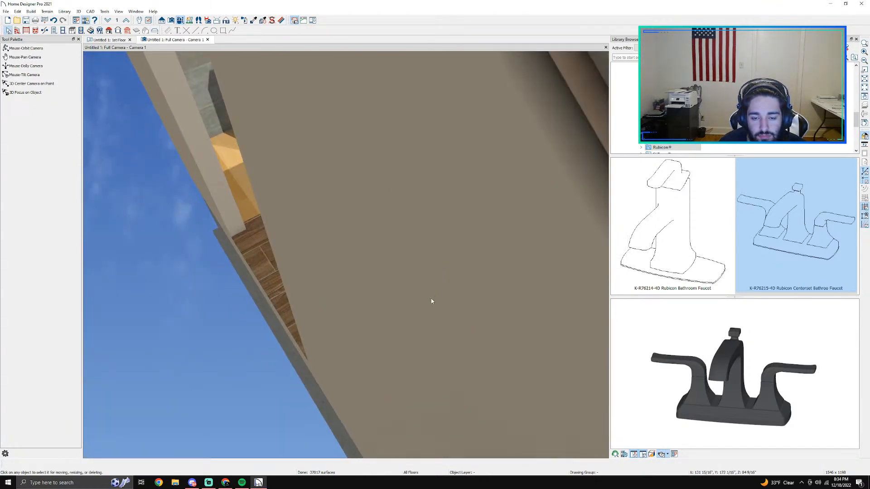
middle_click_drag(431, 299, 379, 357)
left_click(343, 431)
Step: Open the material selection for the Floor Finish of the adjoining room that has the maple plank floor
double_click(261, 218)
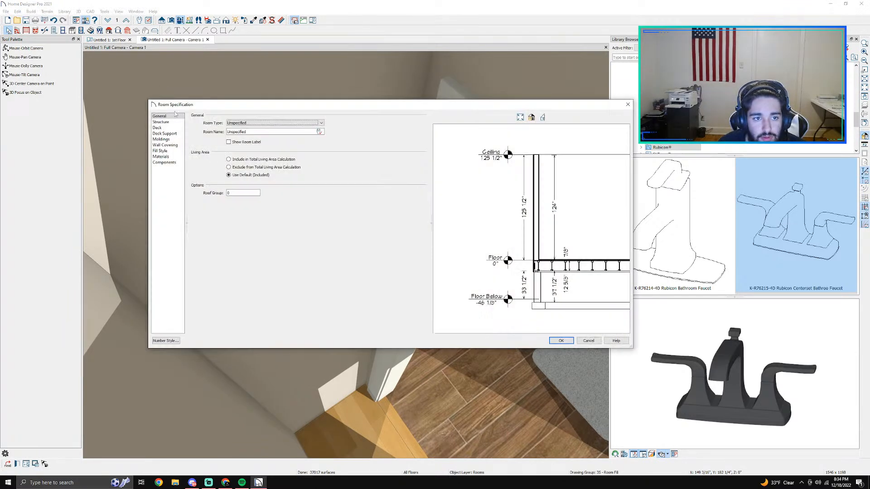
left_click(159, 145)
left_click(166, 139)
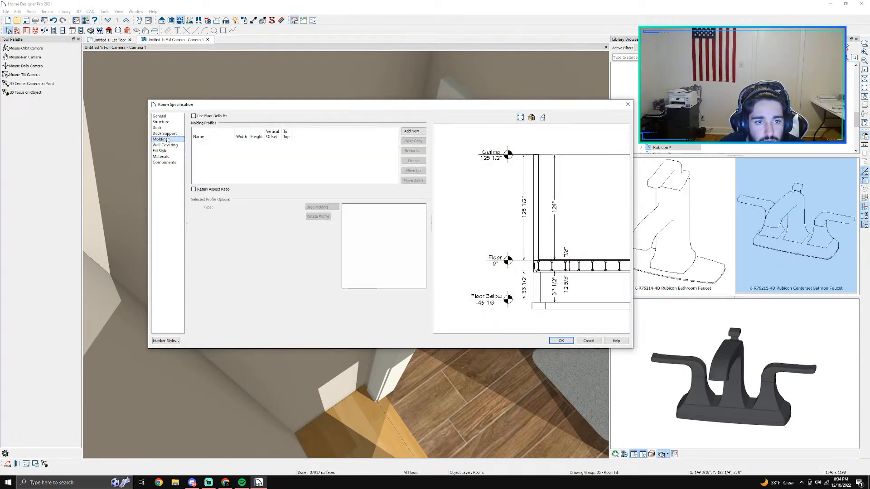
left_click(165, 146)
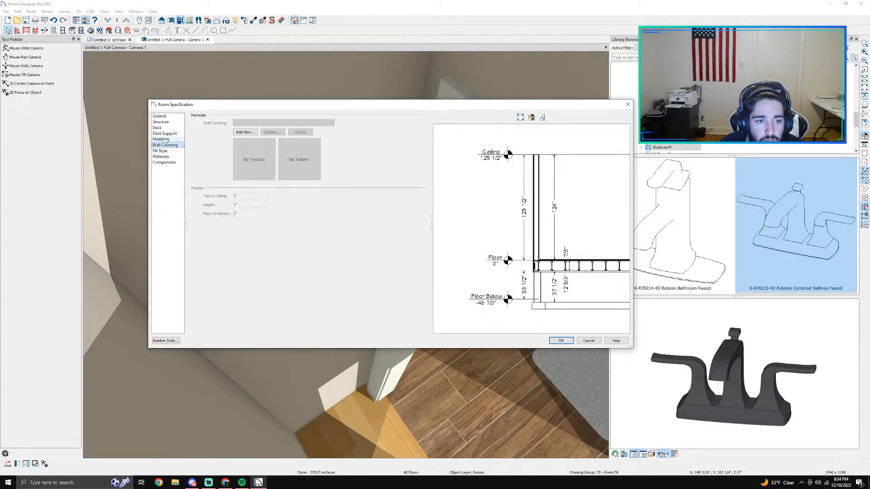
left_click(161, 156)
left_click(239, 152)
left_click(274, 145)
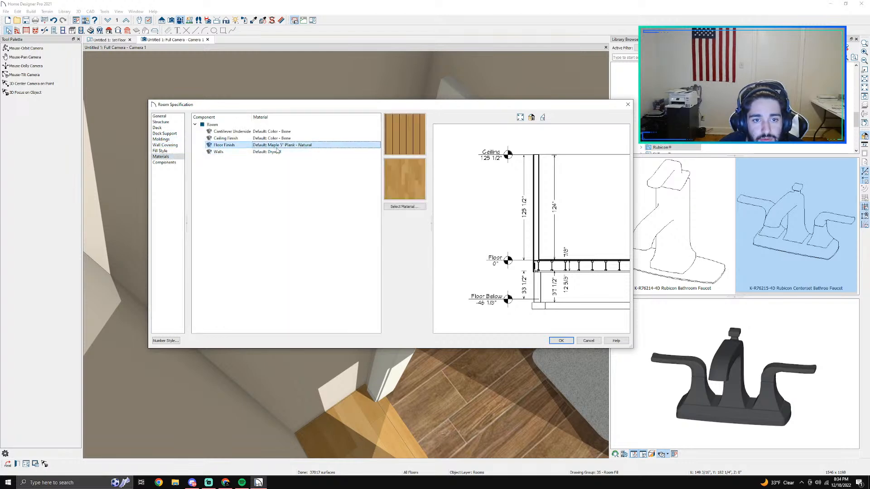
left_click(404, 206)
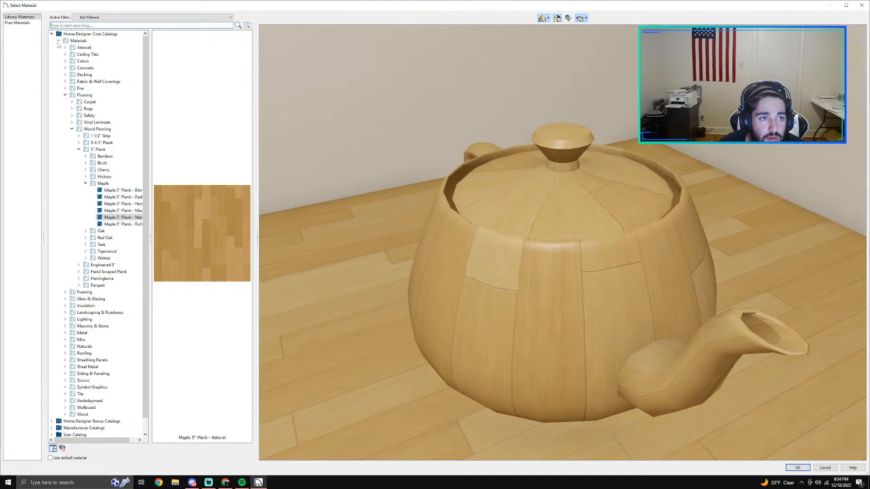
Step: Search the material library for "forest" and look through the matching materials
left_click(58, 41)
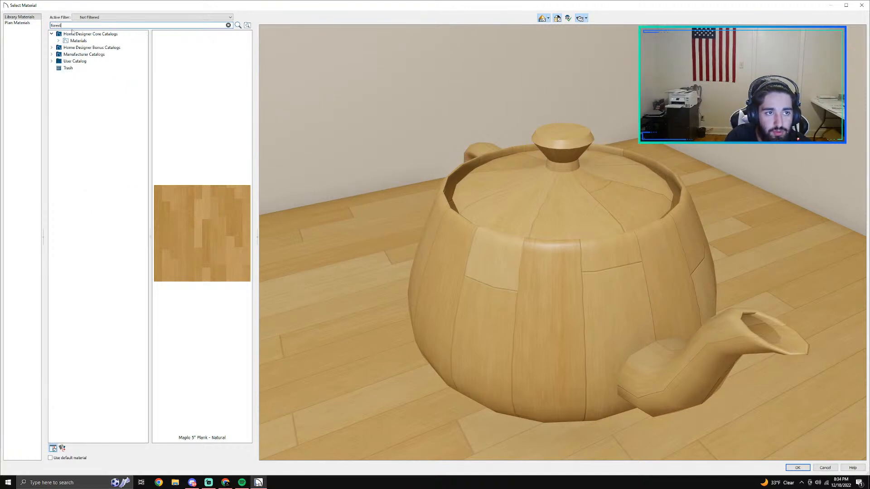
key("Return")
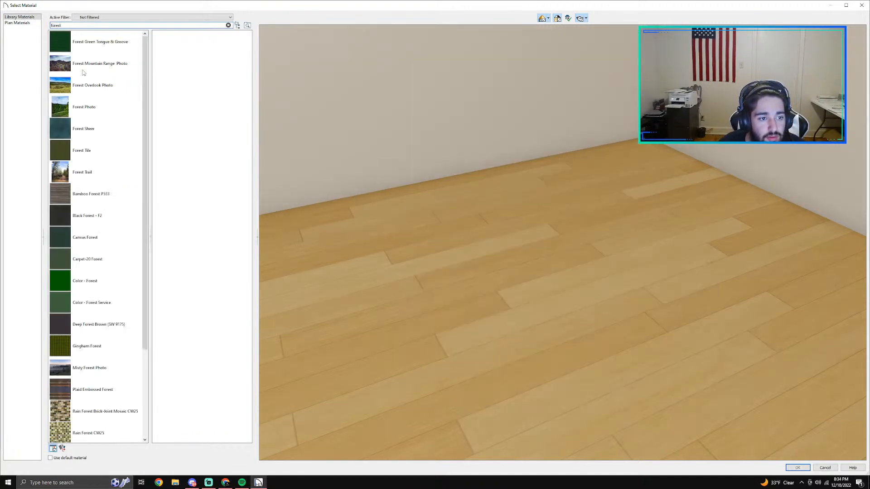
scroll(92, 240, "down", 2)
scroll(92, 240, "up", 2)
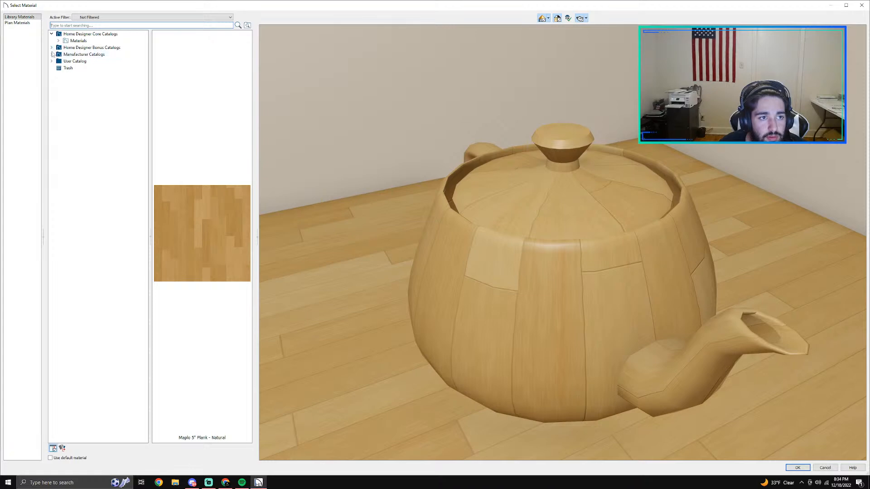
Step: Find Daltile's porcelain Forest Park collection in the manufacturer catalogs of the material library
left_click(52, 54)
left_click(58, 61)
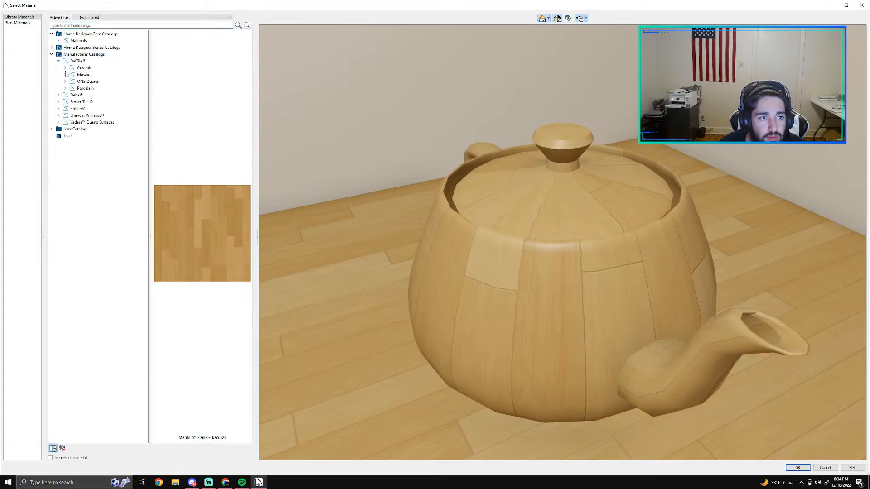
left_click(65, 88)
scroll(81, 323, "down", 3)
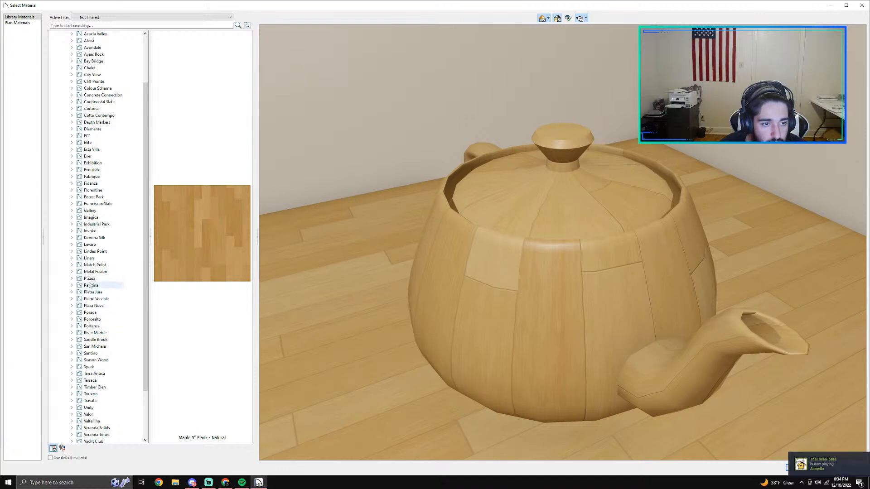
left_click(72, 197)
Step: Compare the Forest Park tiles, assign Timberland FP97 to the adjoining room's floor finish, and apply it
left_click(103, 237)
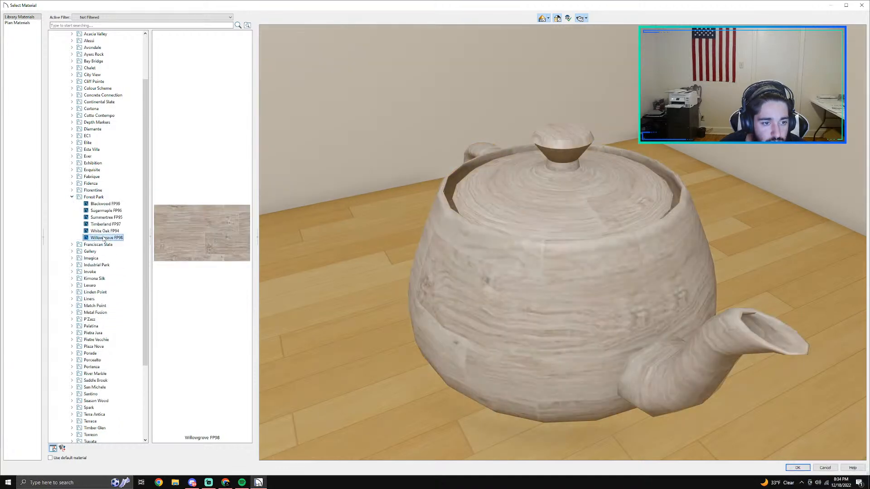
left_click(101, 231)
left_click(94, 225)
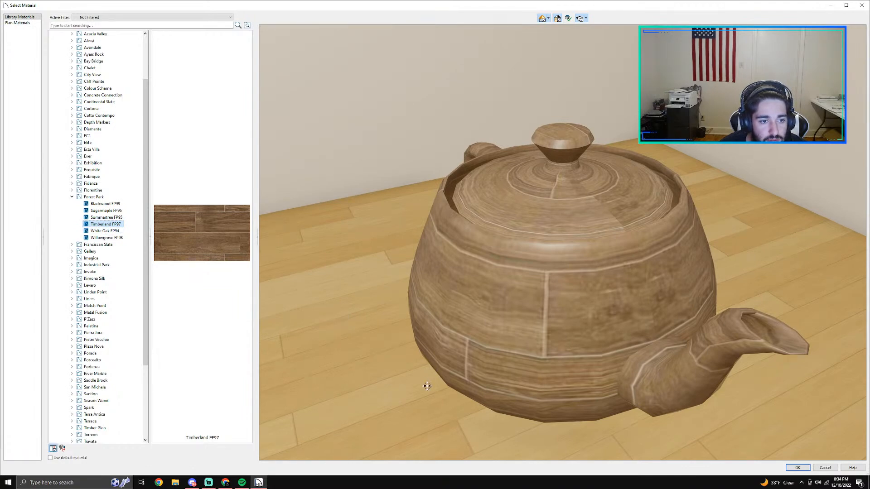
left_click(796, 467)
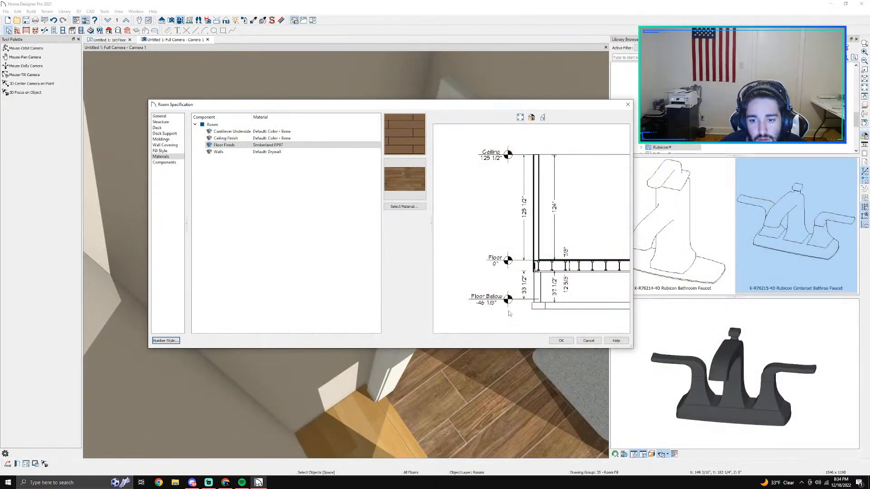
left_click(564, 343)
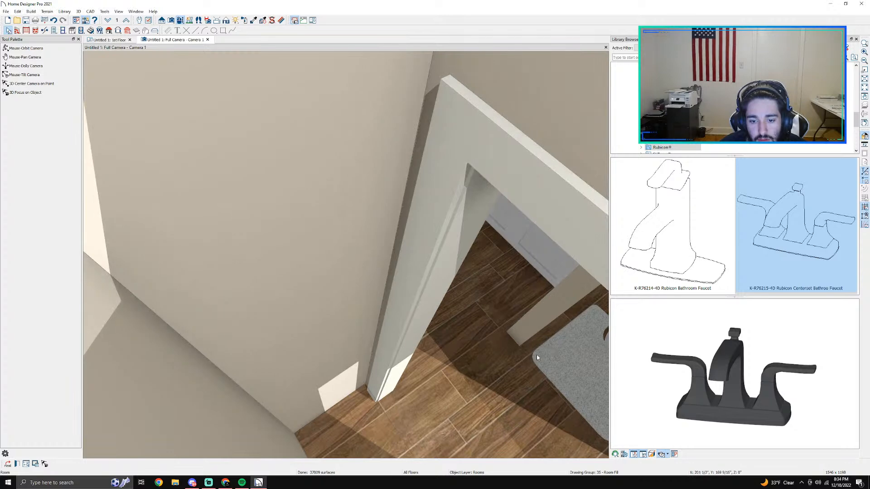
Step: Open the material selection for the Floor Finish of the maple plank strip in front of the bathtub
scroll(464, 350, "down", 3)
scroll(464, 349, "down", 2)
middle_click_drag(388, 317, 324, 414)
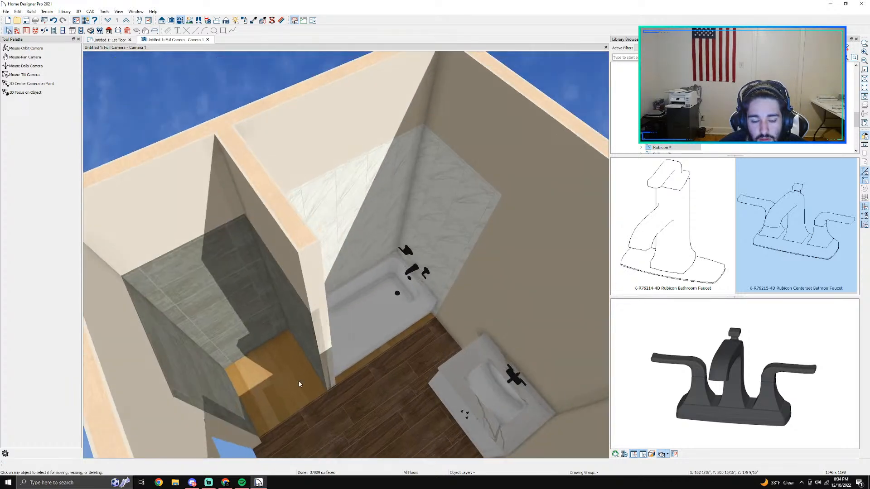
scroll(388, 380, "up", 4)
left_click(322, 344)
scroll(323, 344, "up", 4)
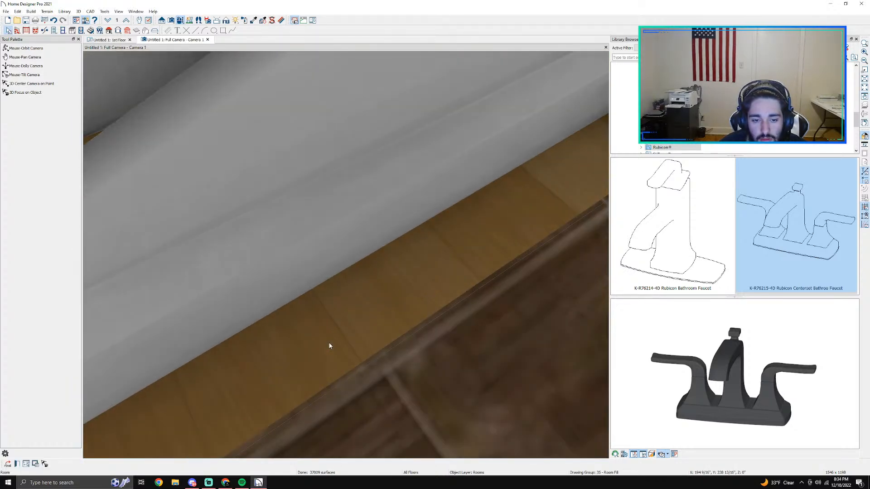
double_click(329, 344)
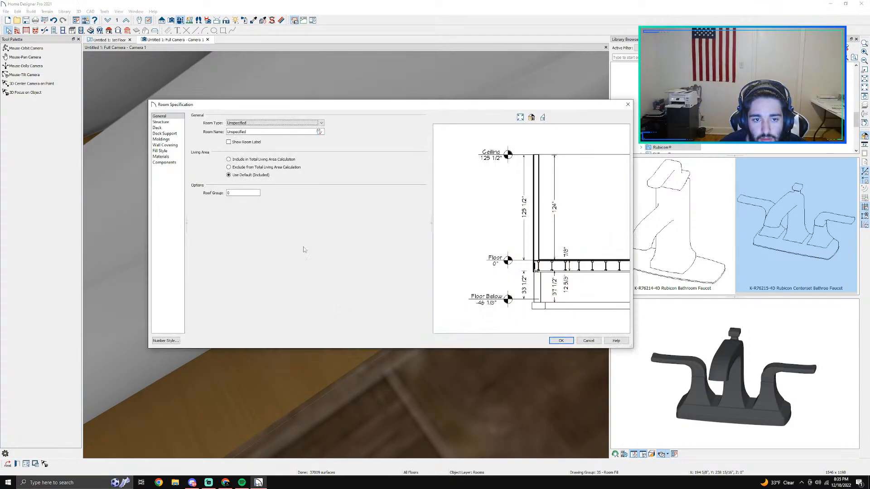
left_click(161, 156)
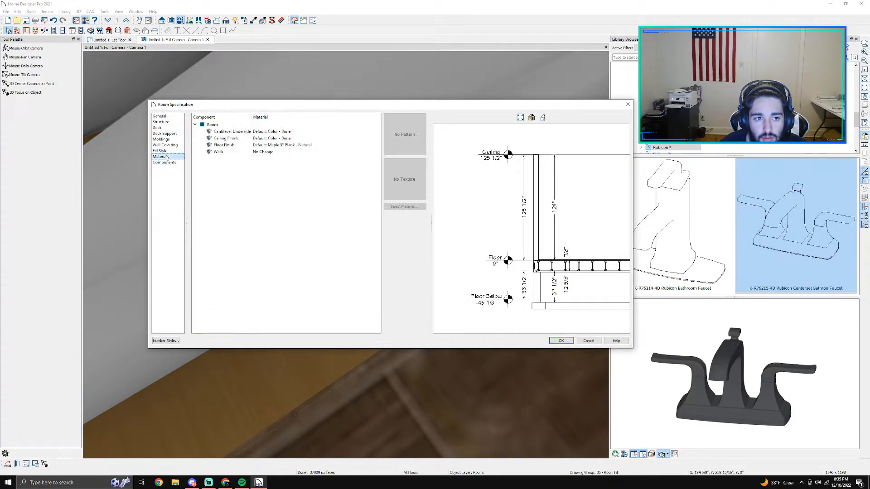
left_click(397, 207)
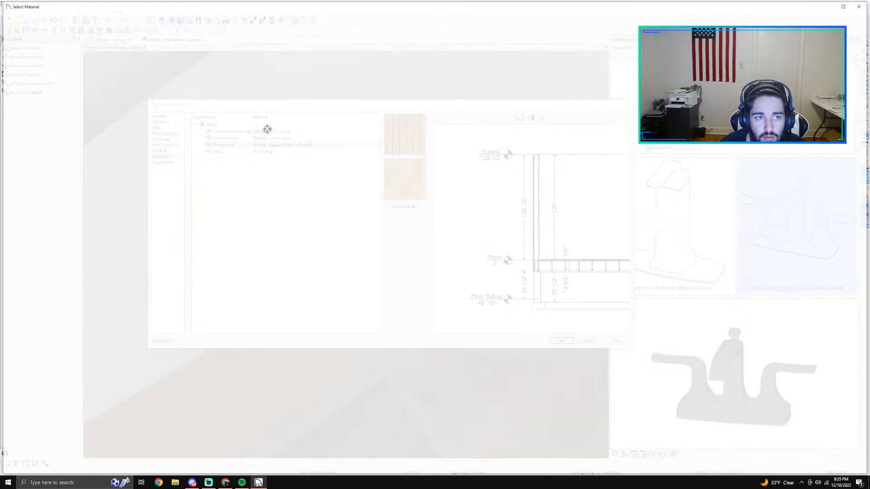
Step: Search the material library for "fp97", assign Timberland FP97 to the bathtub area's floor finish, and apply it
type("fo")
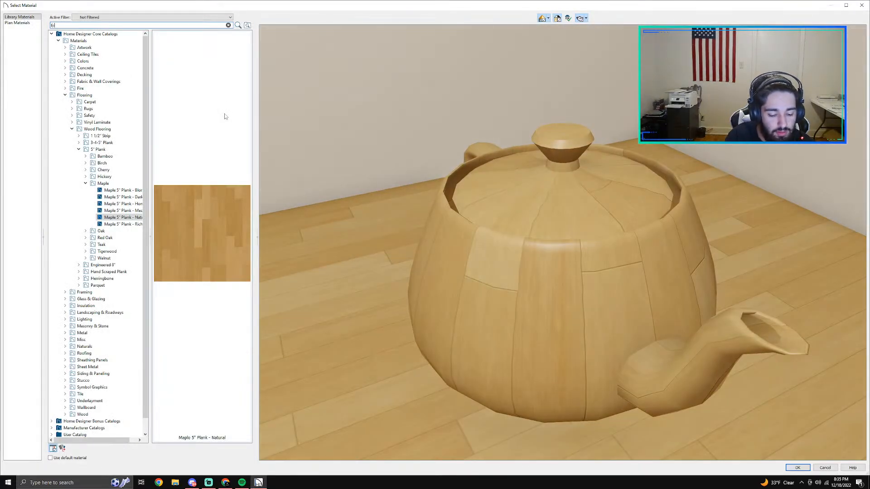
key("Return")
key("Return")
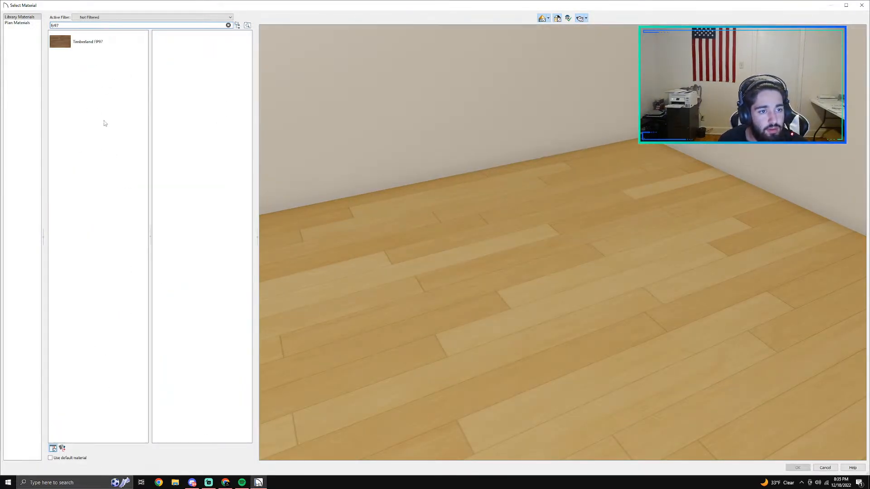
left_click(73, 47)
left_click(798, 468)
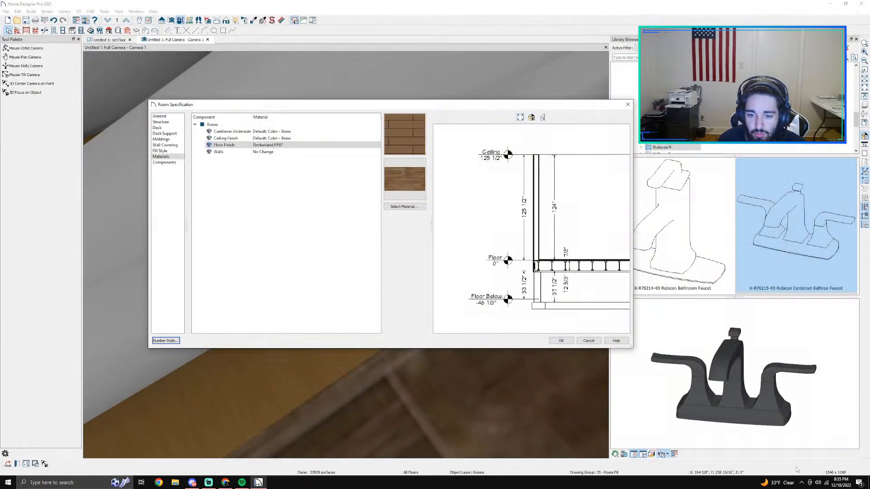
left_click(559, 342)
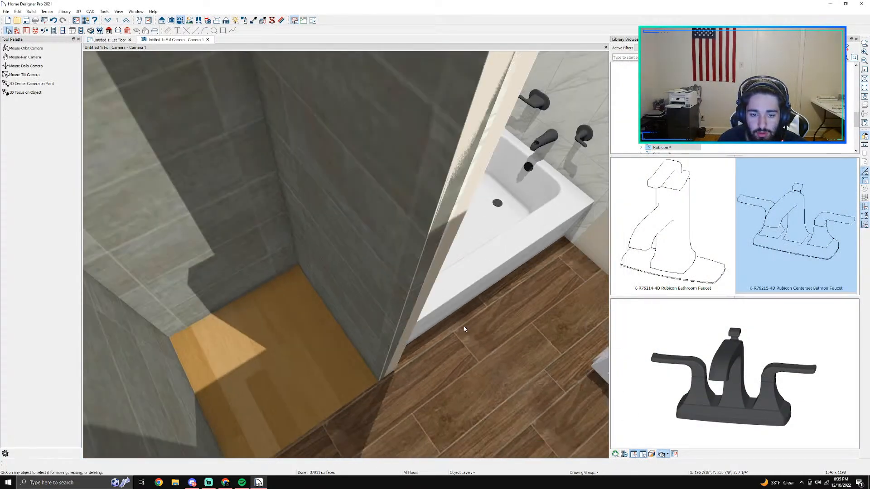
Step: Inspect the tiled floor by the bathtub and the shower entrance by orbiting the camera view
scroll(464, 330, "down", 2)
middle_click_drag(452, 361, 308, 346)
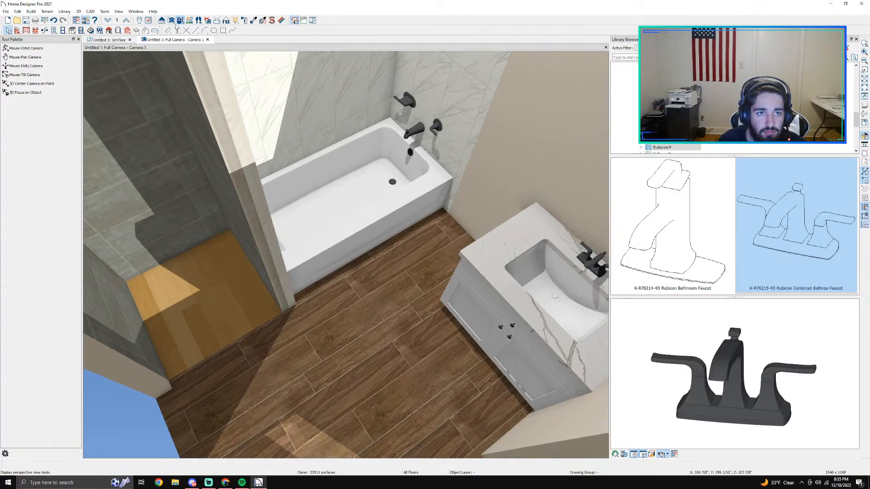
left_click(28, 49)
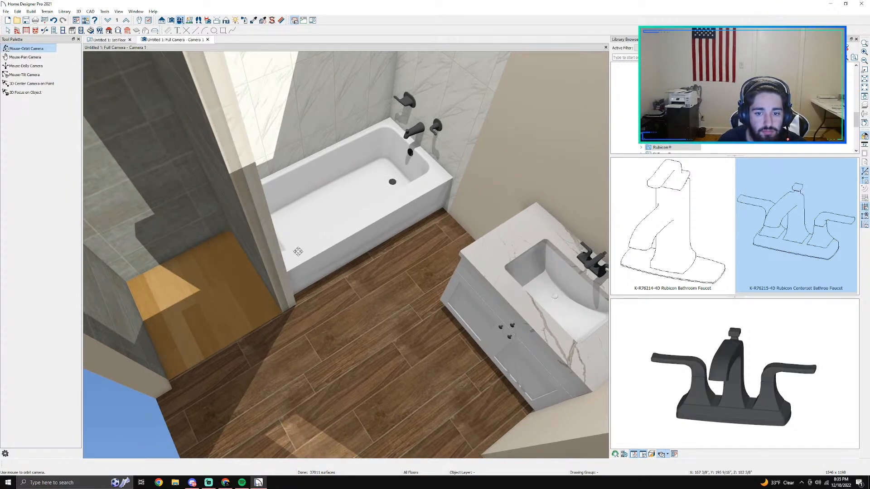
left_click_drag(286, 318, 243, 303)
middle_click_drag(243, 303, 336, 291)
left_click_drag(335, 291, 312, 287)
scroll(311, 287, "up", 3)
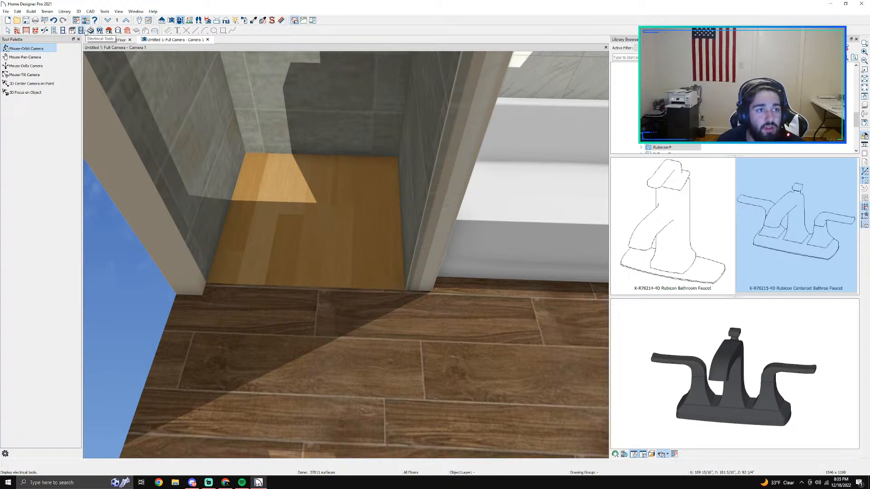
Step: Switch to the 1st Floor plan and start the Straight Half-Wall tool for the shower entrance
left_click(109, 39)
scroll(257, 126, "up", 2)
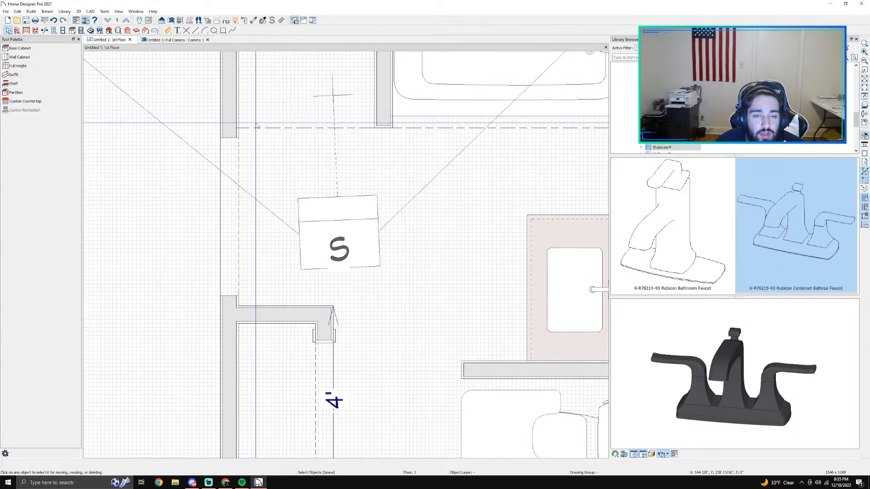
scroll(295, 118, "up", 1)
middle_click_drag(293, 114, 275, 208)
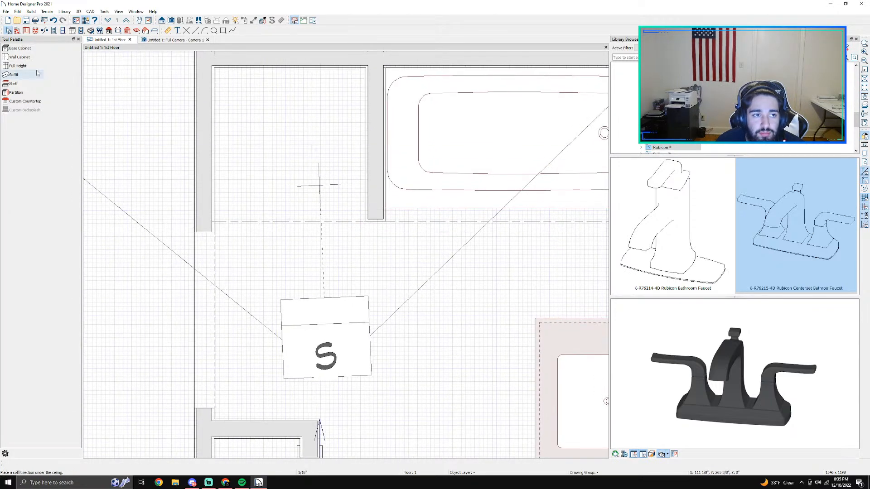
left_click(54, 30)
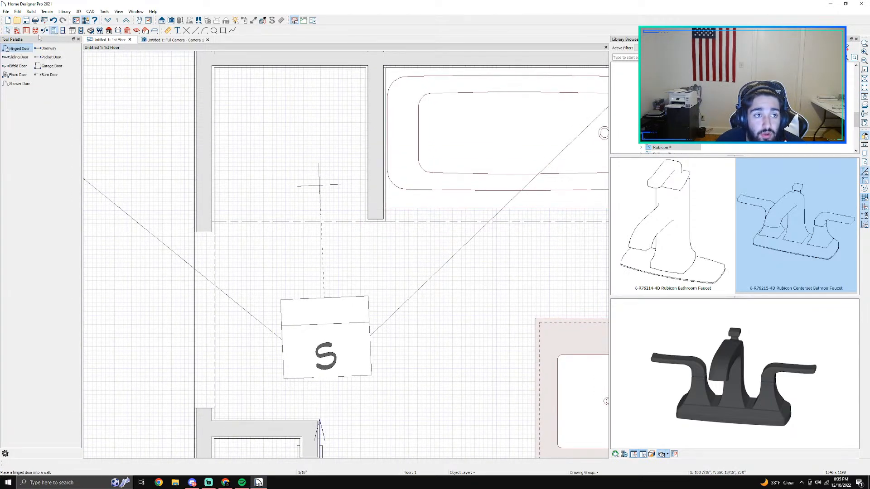
left_click(34, 31)
left_click(17, 31)
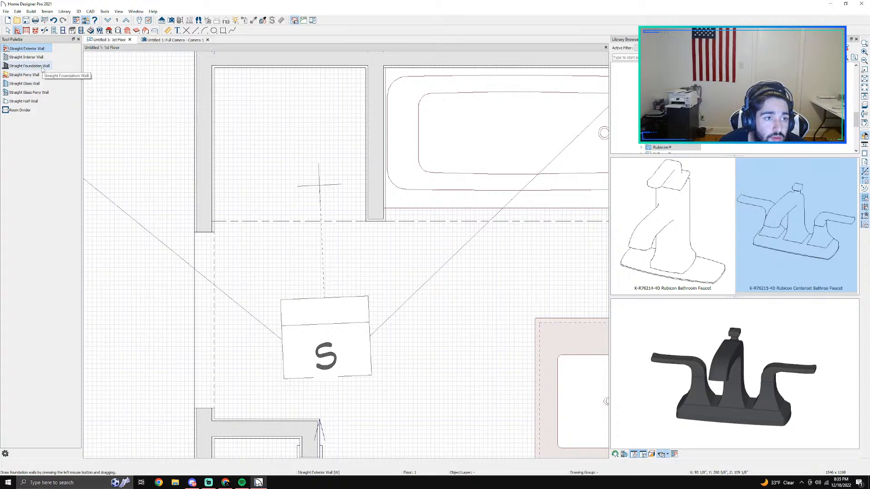
left_click(29, 102)
left_click_drag(375, 221, 271, 221)
key("ctrl+z")
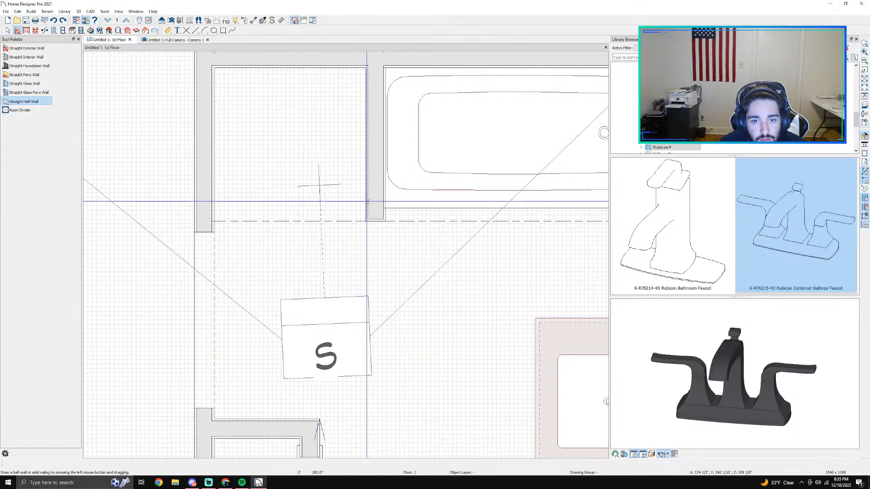
left_click_drag(376, 220, 313, 209)
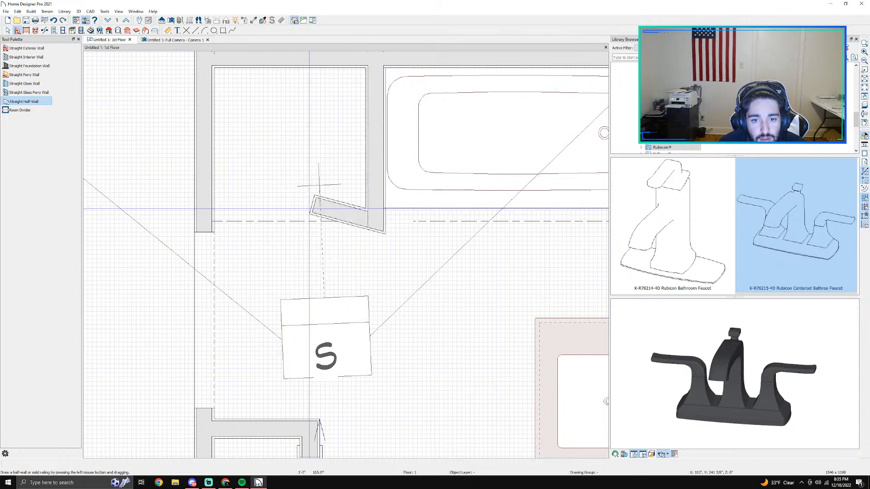
key("ctrl+z")
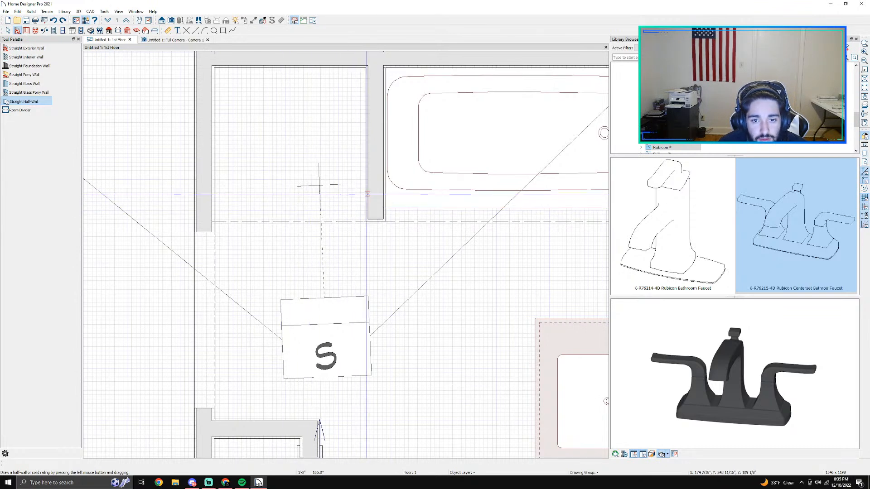
Step: Draw a half-wall about 2'-11 1/2" long across the shower opening and nudge it flush with the end of the partition beside the bathtub
left_click_drag(362, 199, 231, 194)
left_click_drag(217, 189, 210, 189)
key("space")
left_click(274, 188)
key("Down")
key("Down")
key("Down")
key("Down")
key("Down")
key("Down")
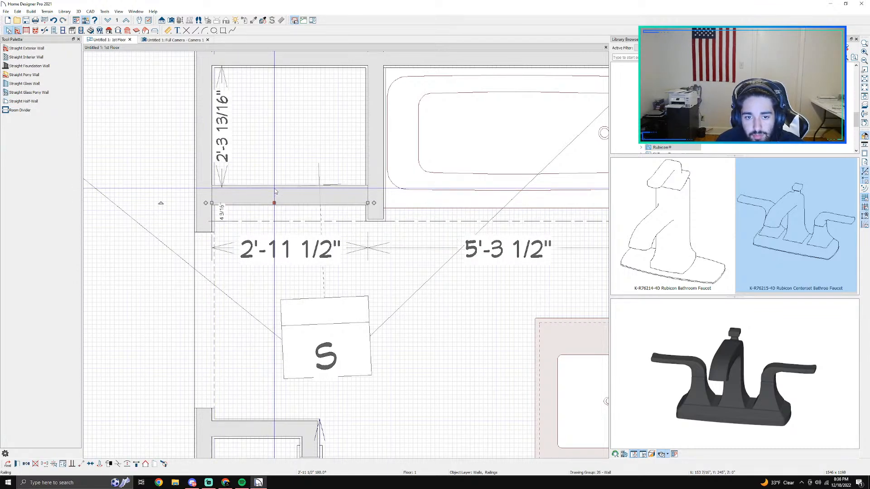
key("Up")
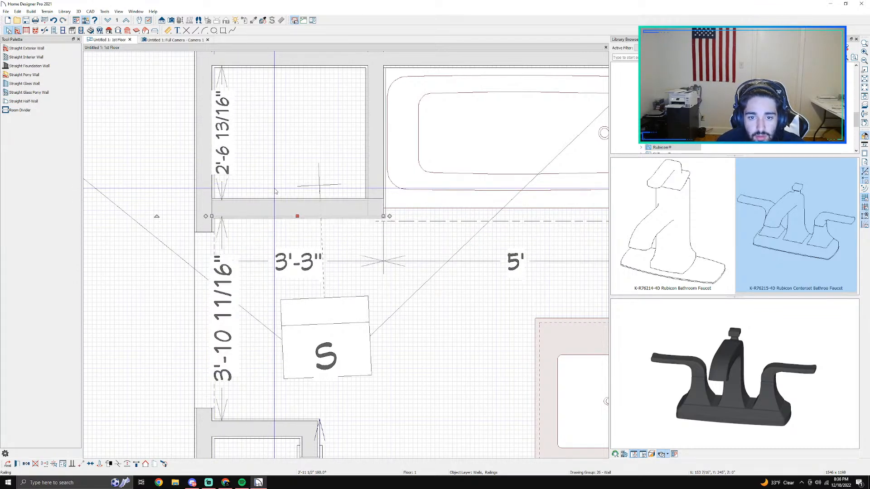
key("Down")
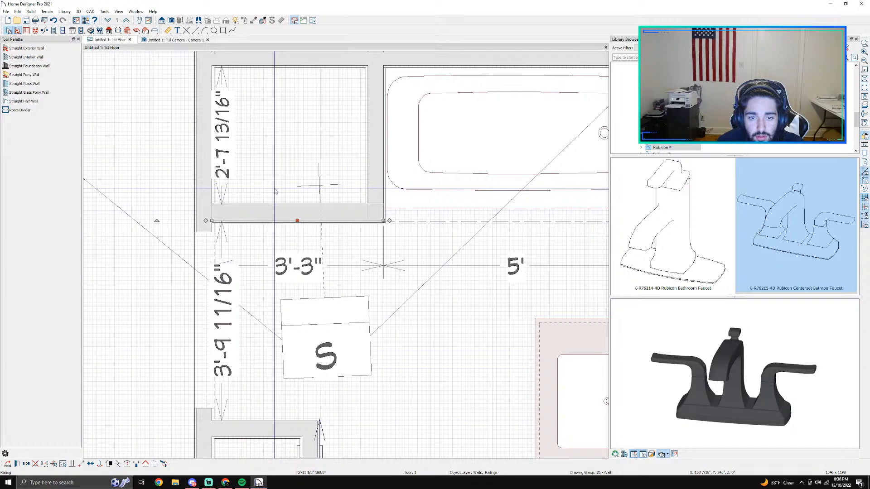
Step: Check the half-wall at the shower entrance in the camera view
left_click(179, 39)
scroll(363, 225, "down", 2)
scroll(362, 225, "up", 3)
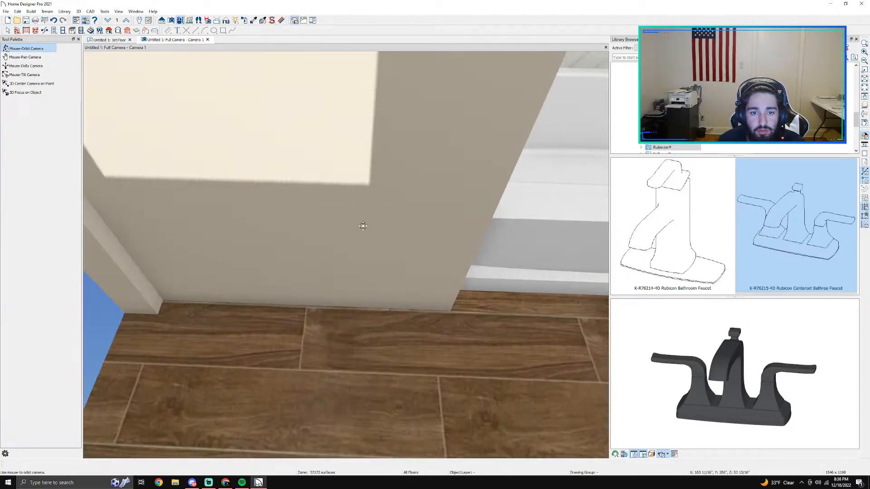
Step: Open the specification of the half-wall at the shower entrance in the 1st Floor plan and review its structure, foundation, roof and wall covering settings
left_click(108, 39)
left_click(45, 31)
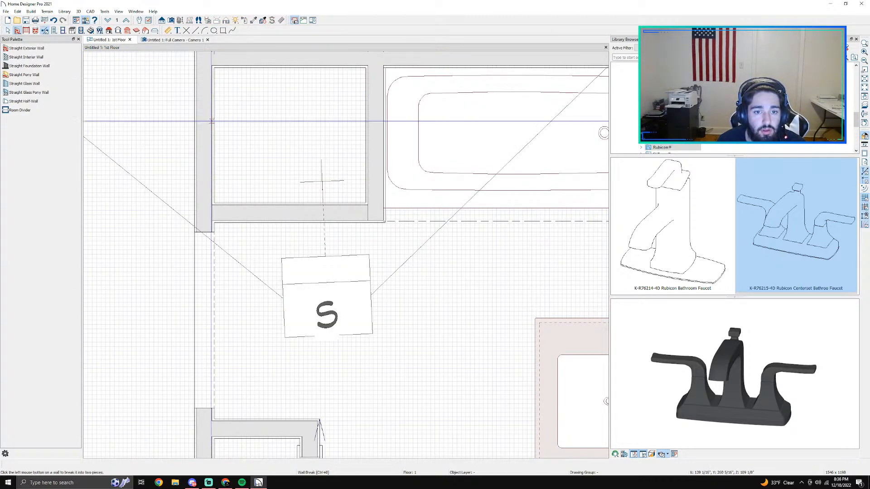
left_click(259, 216)
double_click(259, 216)
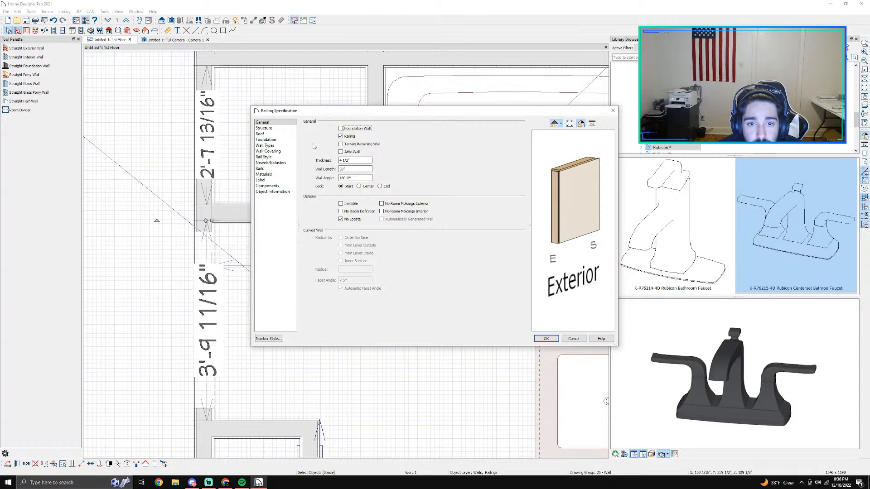
left_click(271, 134)
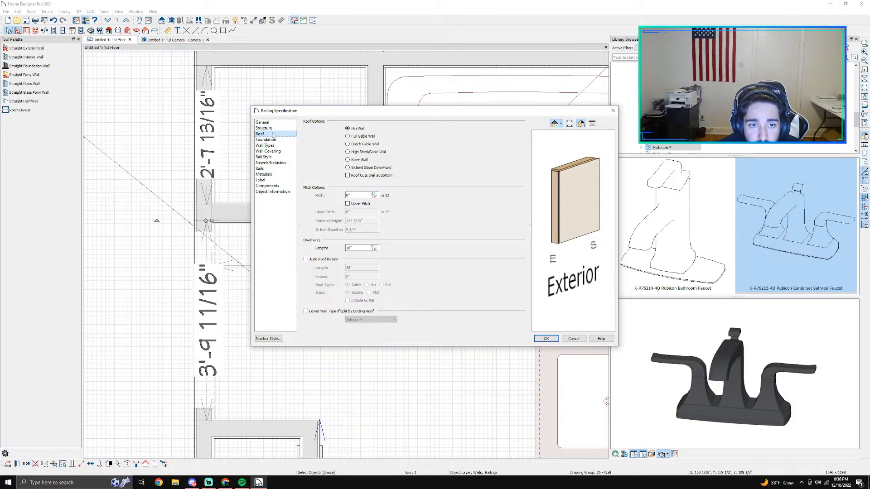
left_click(271, 140)
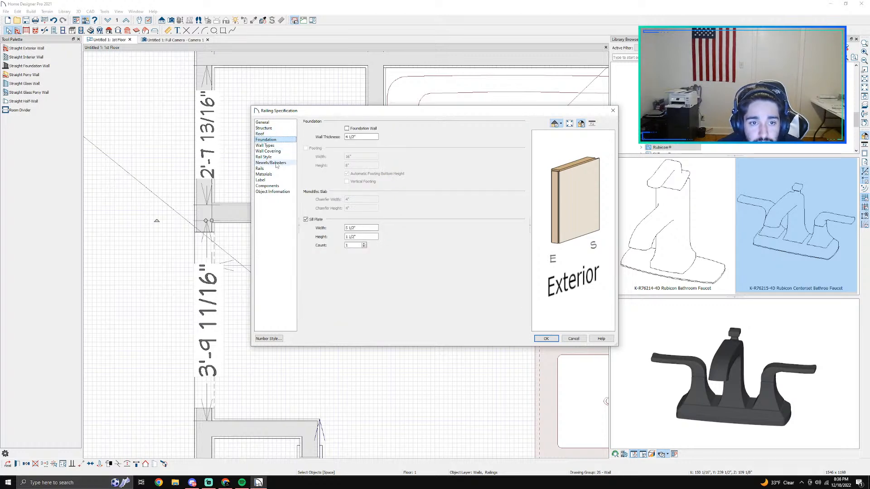
left_click(263, 122)
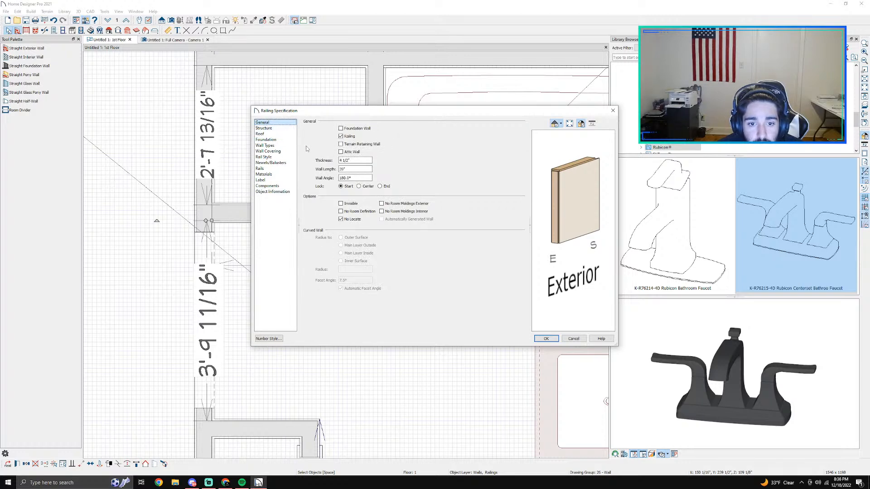
left_click(272, 129)
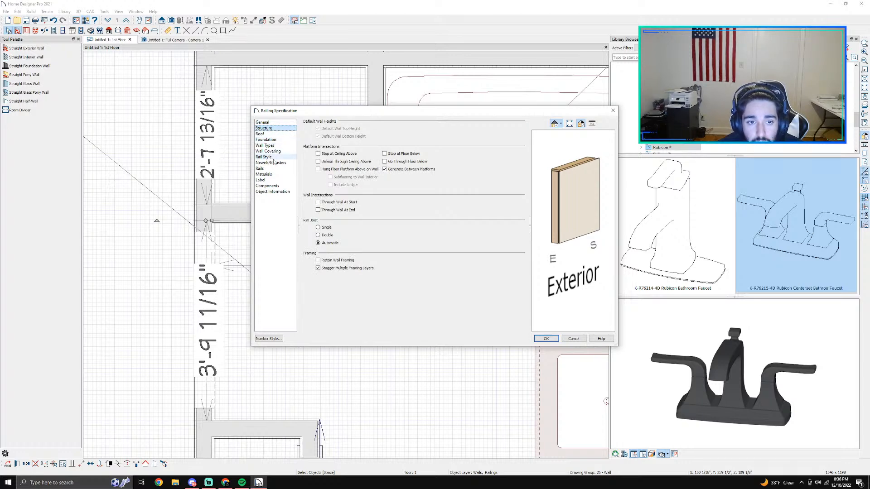
left_click(271, 174)
key("Down")
key("Down")
key("Down")
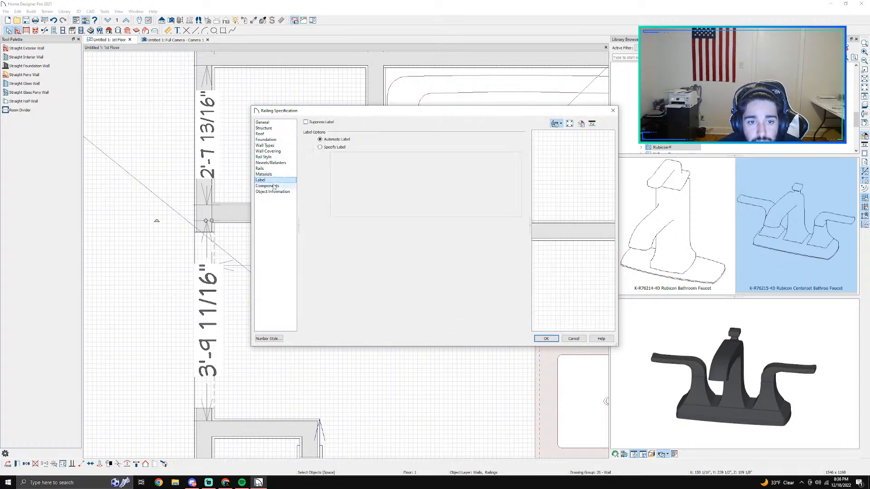
left_click(263, 156)
left_click(263, 151)
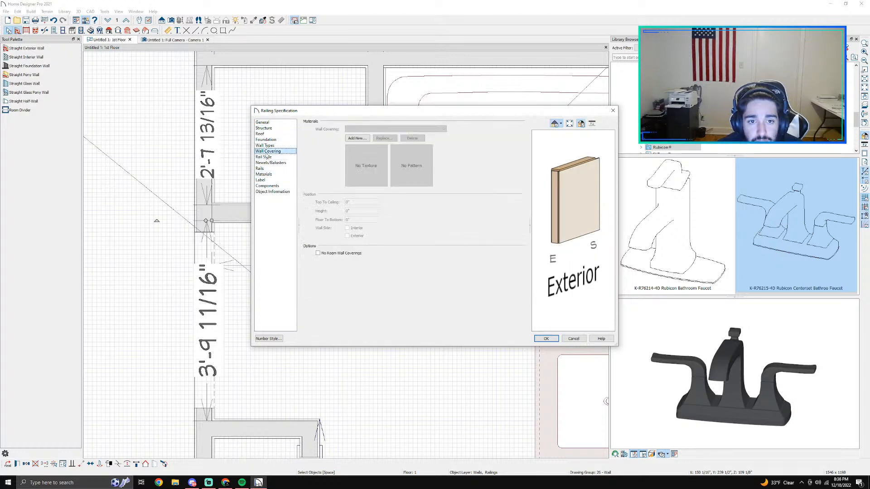
left_click(264, 145)
key("Up")
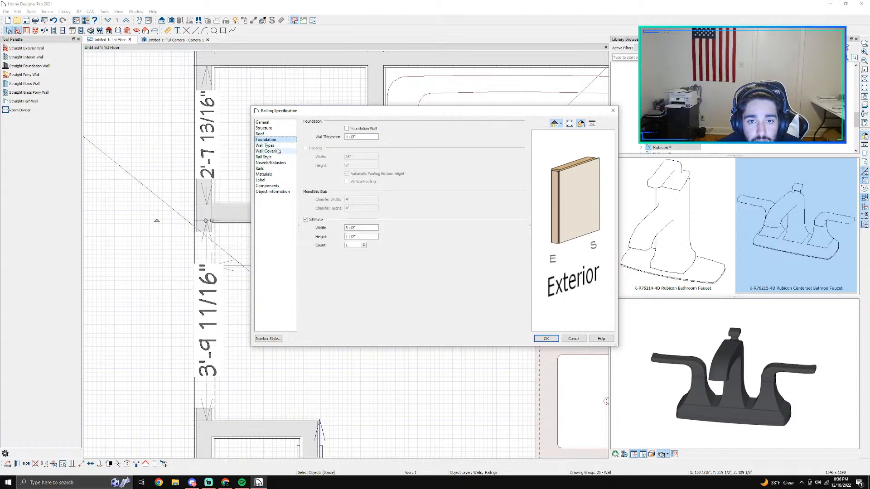
Step: Try turning off the half-wall's sill plate, recheck its roof, structure and general settings, and discard the changes
left_click(315, 220)
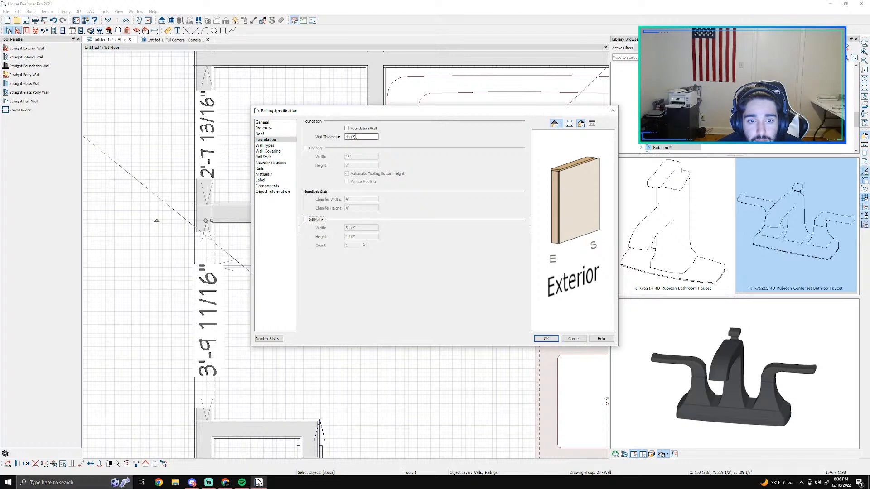
left_click(270, 136)
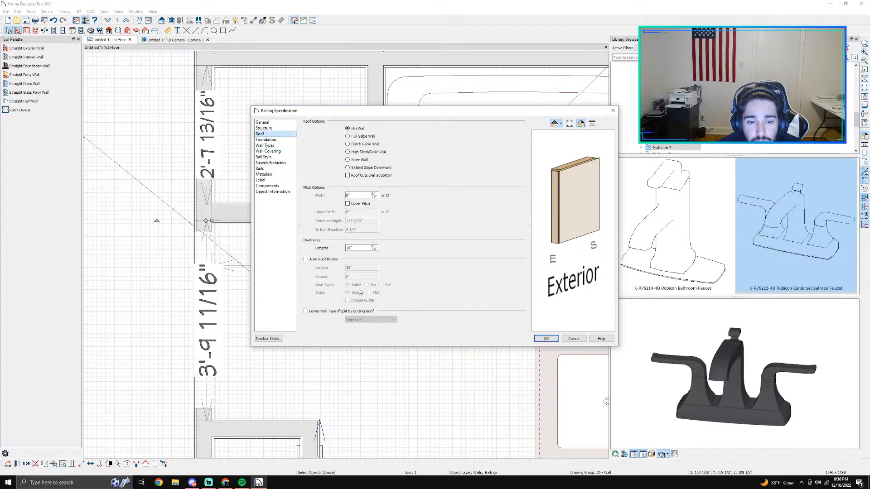
left_click(262, 130)
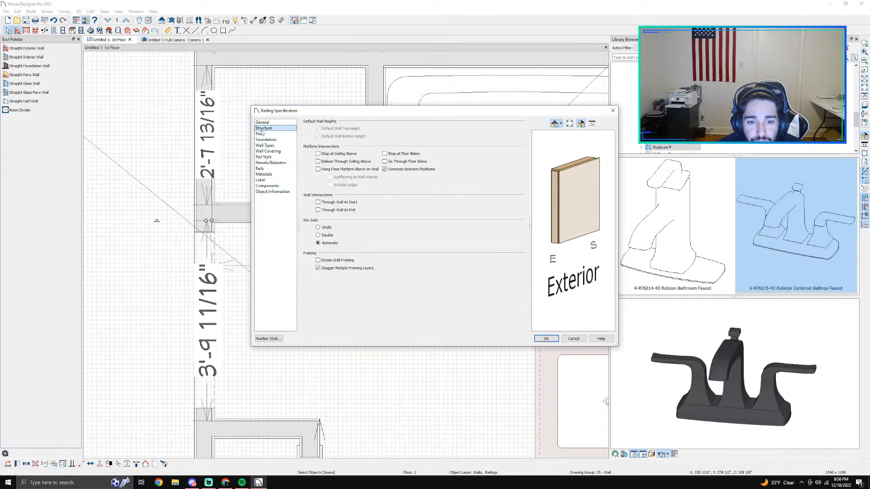
left_click(271, 123)
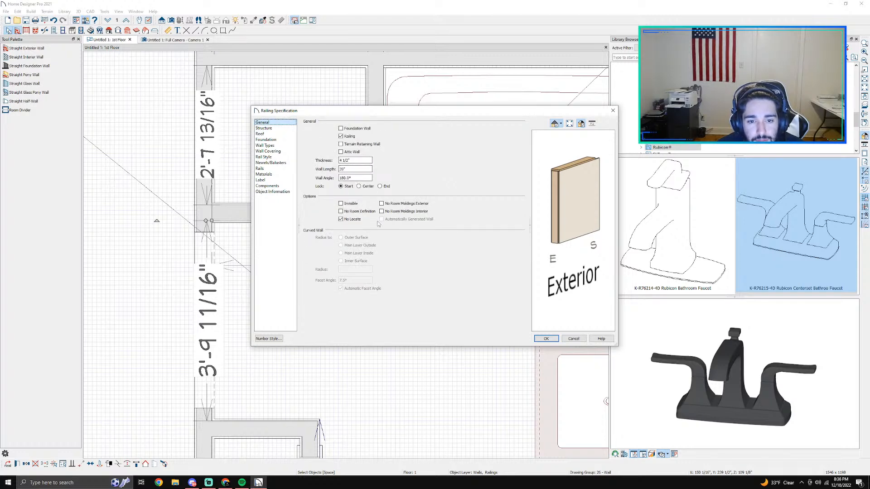
left_click(569, 340)
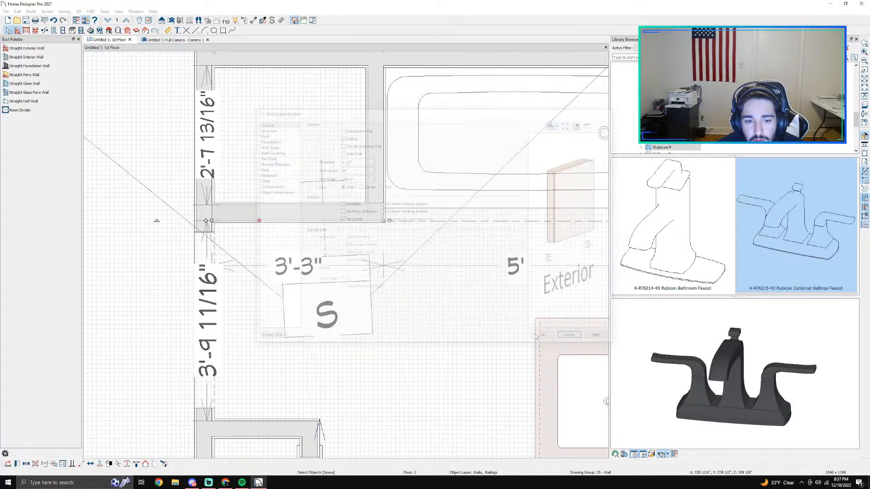
Step: Delete the half-wall across the shower entrance
left_click(306, 213)
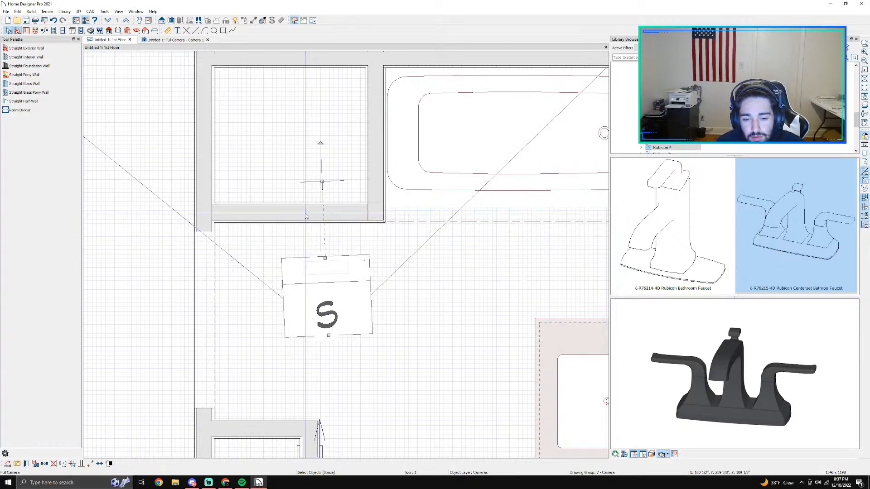
left_click(306, 209)
key("Delete")
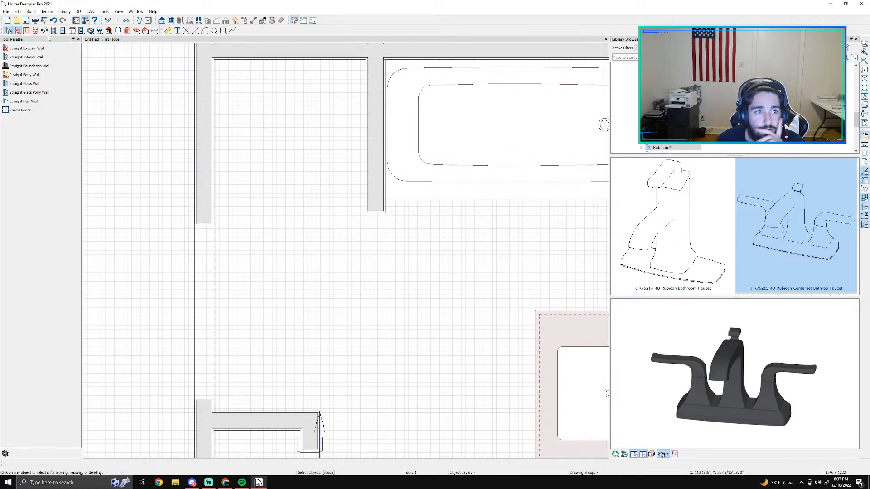
Step: Draw a straight interior wall about 2'-11 1/2" long across the shower, from the bathtub partition to the opposite wall
left_click(18, 74)
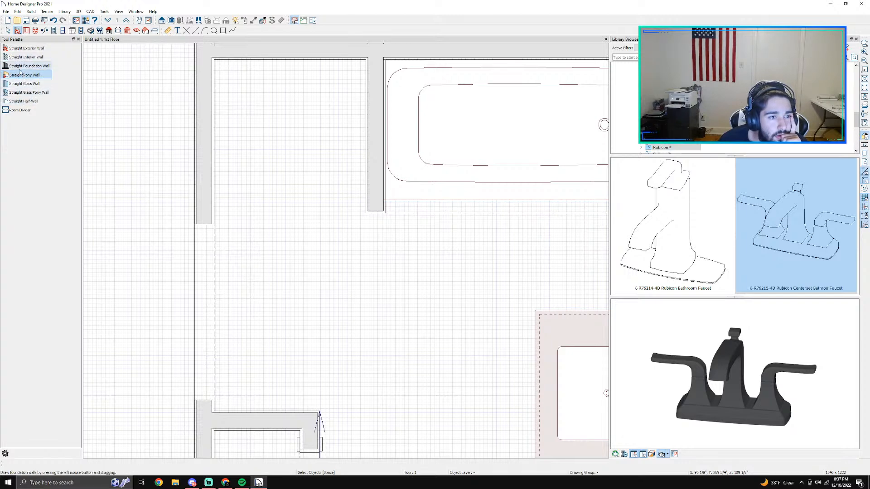
left_click(27, 57)
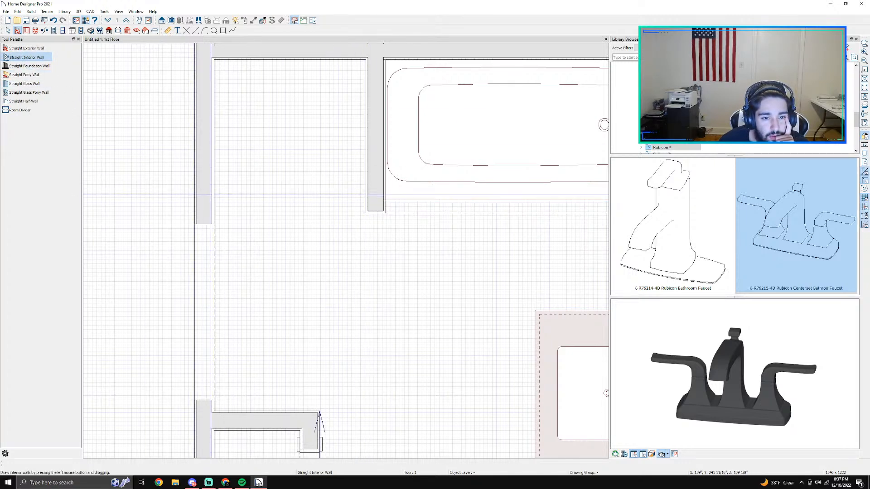
left_click_drag(368, 182, 202, 182)
key("Escape")
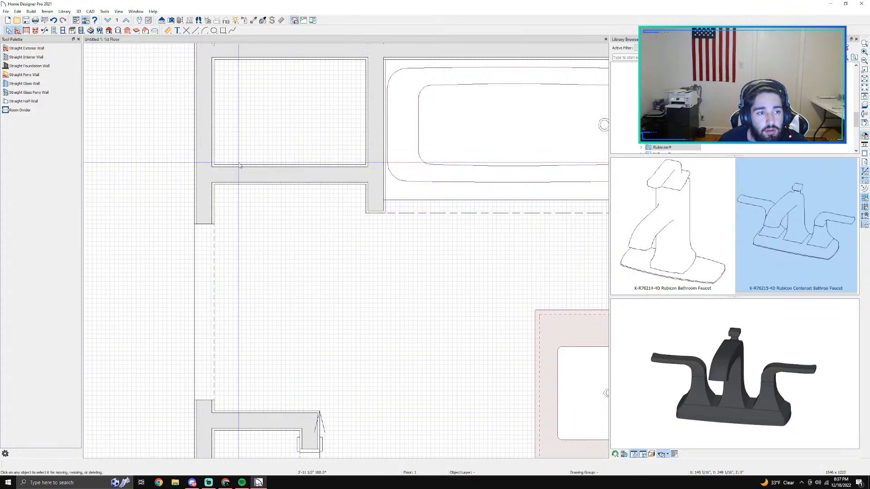
left_click(44, 30)
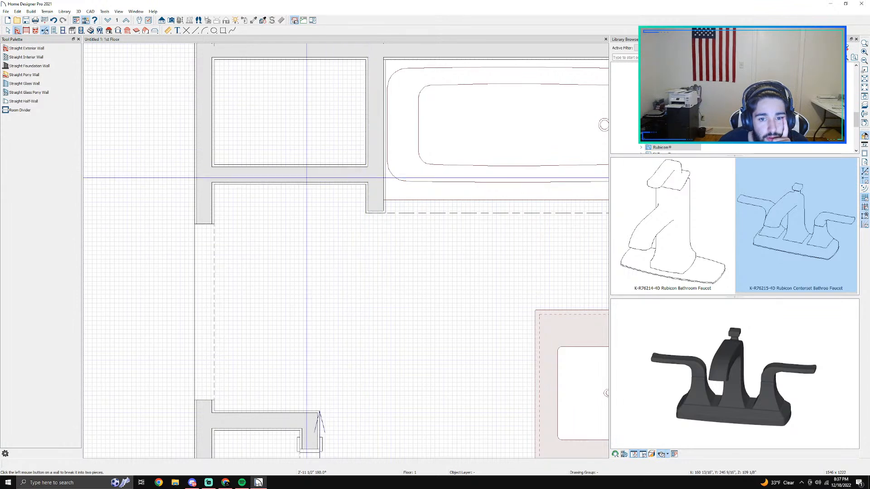
key("Escape")
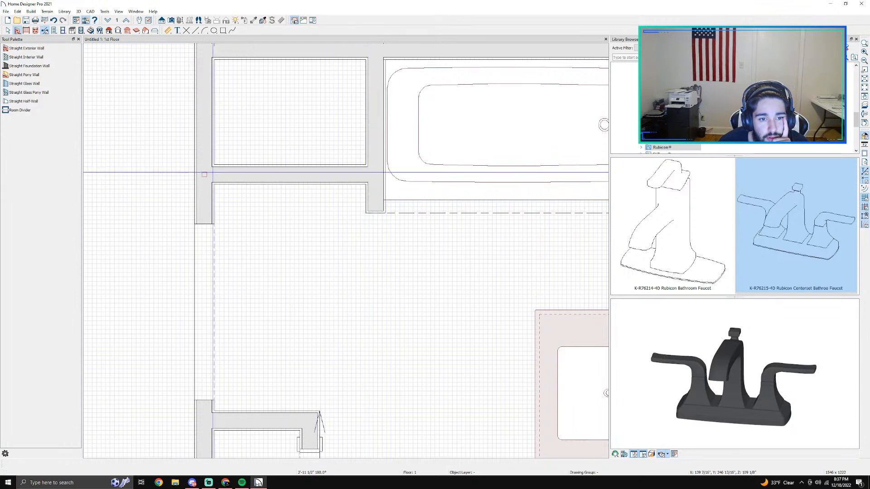
Step: Examine the new interior wall's specification, from general and structure settings to materials and object information, and close it without changes
double_click(240, 178)
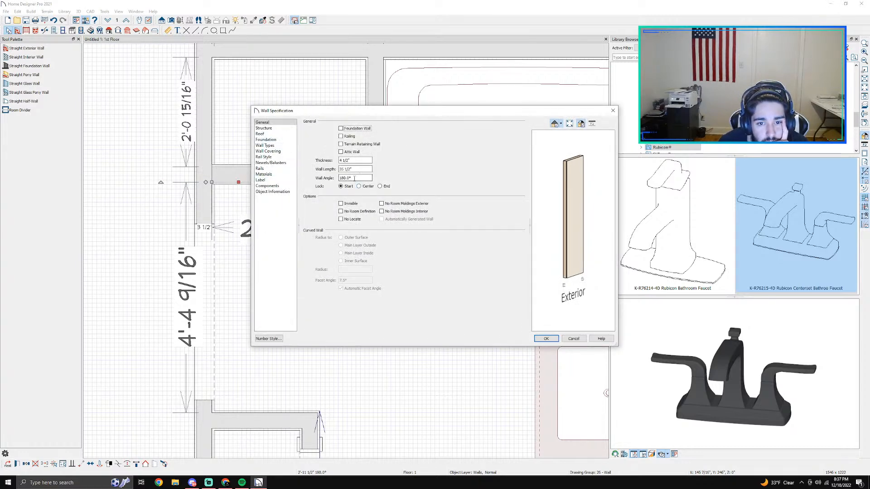
left_click(270, 133)
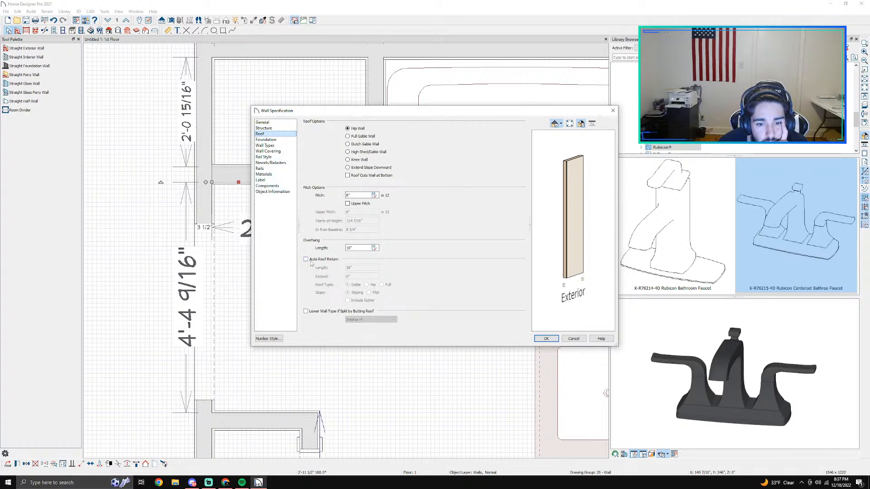
left_click(268, 140)
left_click(274, 145)
left_click(274, 152)
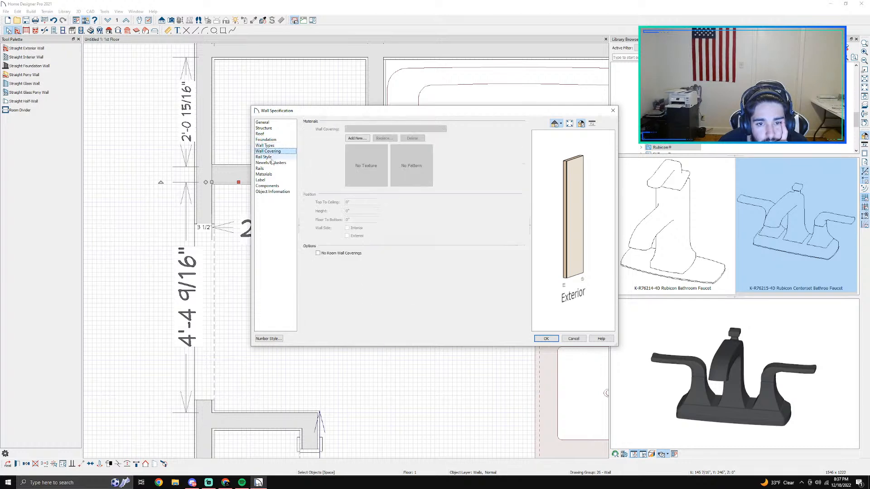
left_click(273, 157)
left_click(277, 169)
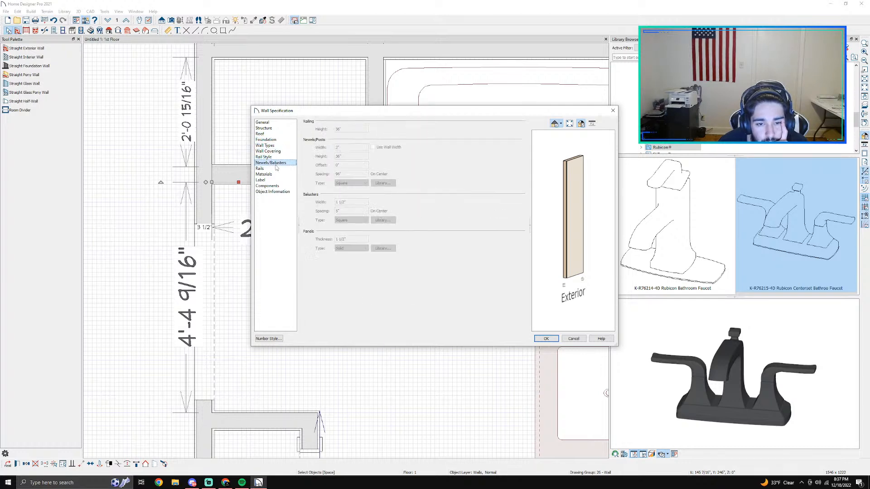
left_click(280, 174)
left_click(282, 180)
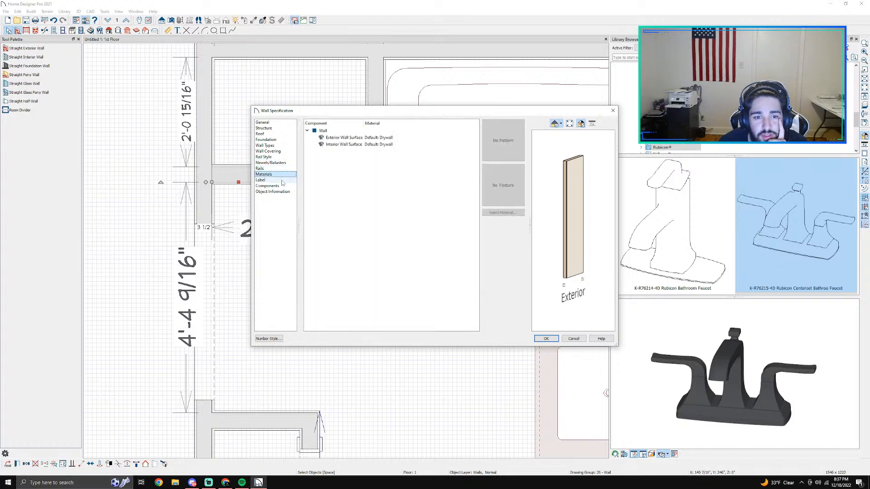
left_click(287, 186)
left_click(288, 191)
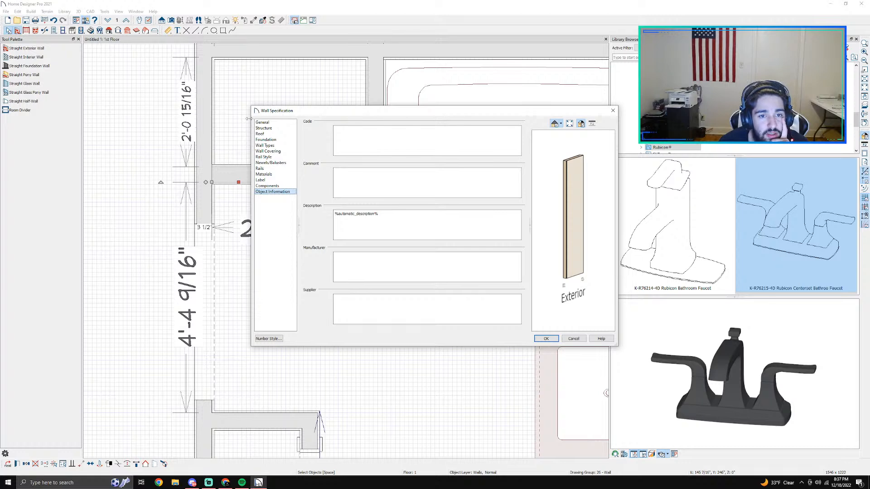
left_click(279, 128)
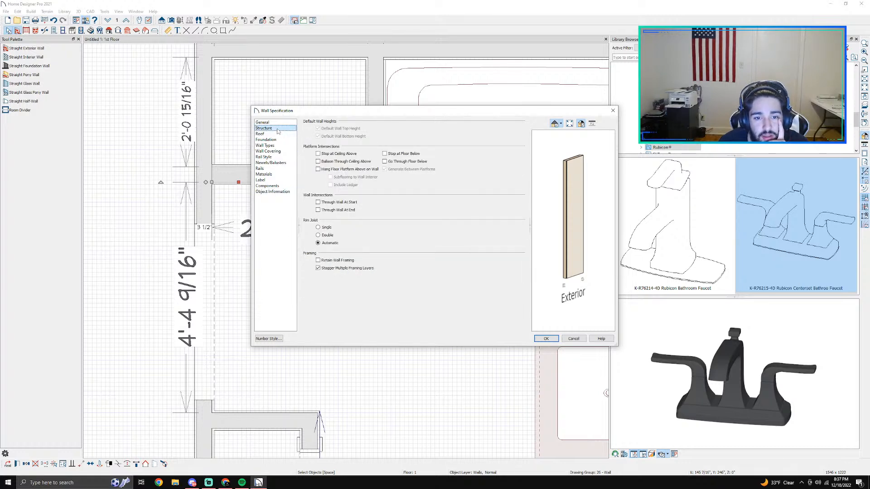
left_click(265, 122)
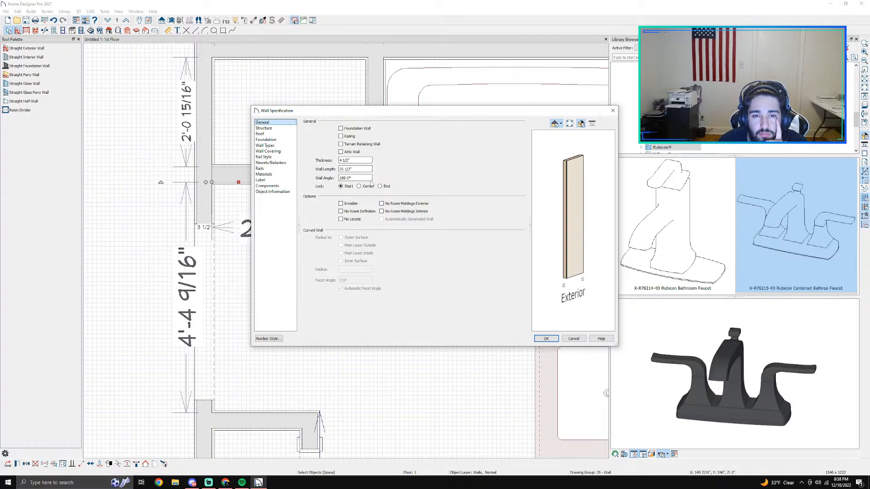
left_click(584, 341)
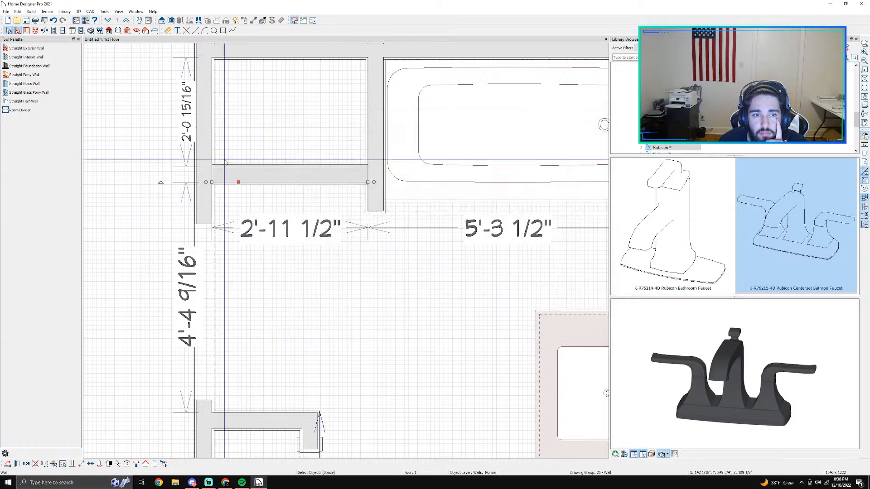
Step: View the interior wall across the shower with a full camera, and delete the wall in the 1st Floor plan
left_click(171, 20)
left_click_drag(394, 362, 374, 256)
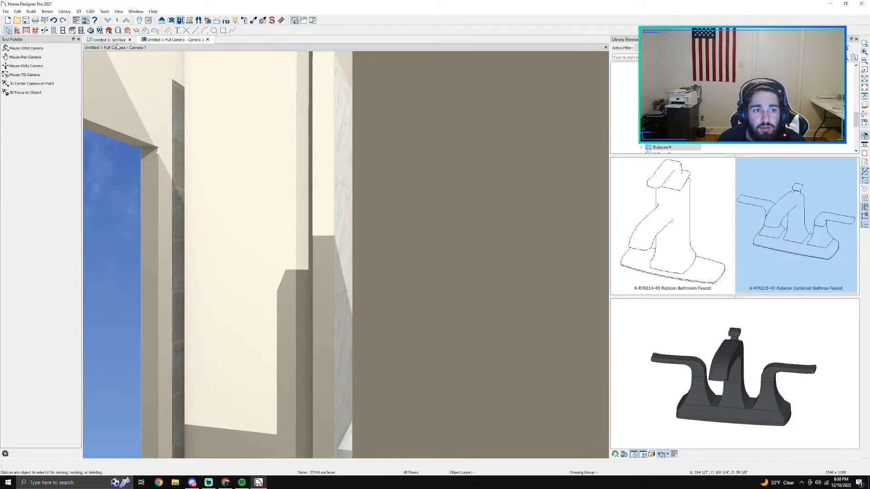
left_click(111, 40)
left_click(304, 187)
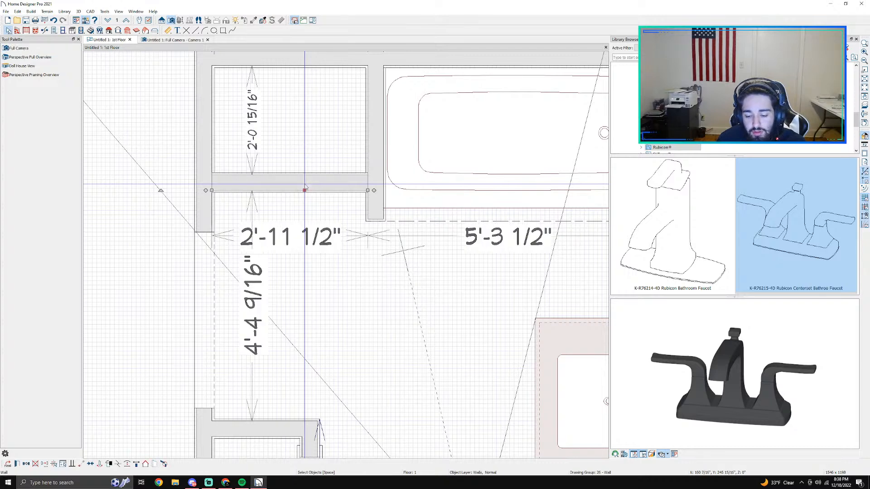
key("Delete")
Step: Draw a straight half-wall about 2'-11 1/2" long across the shower, from the bathtub partition to the opposite wall
left_click(17, 31)
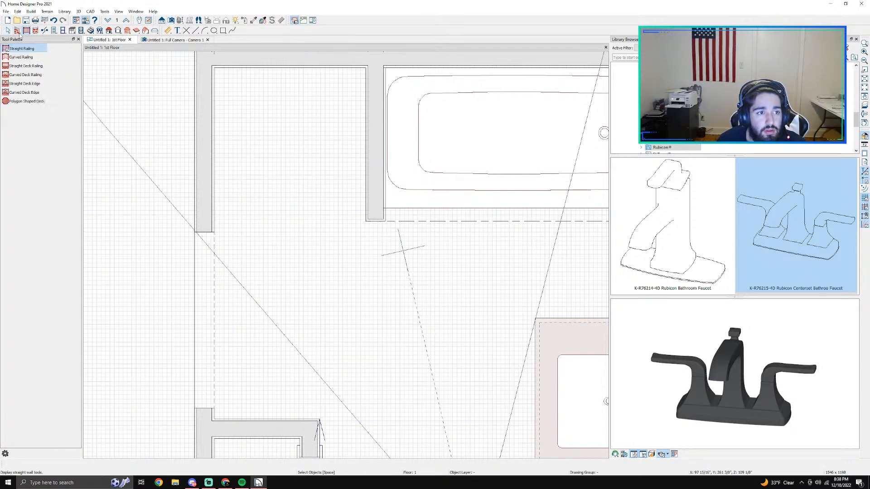
left_click(19, 33)
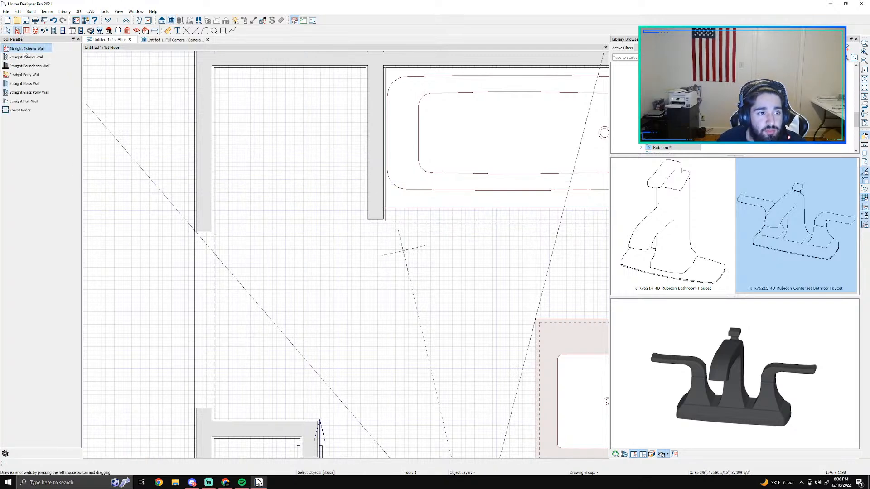
left_click(20, 103)
left_click(366, 202)
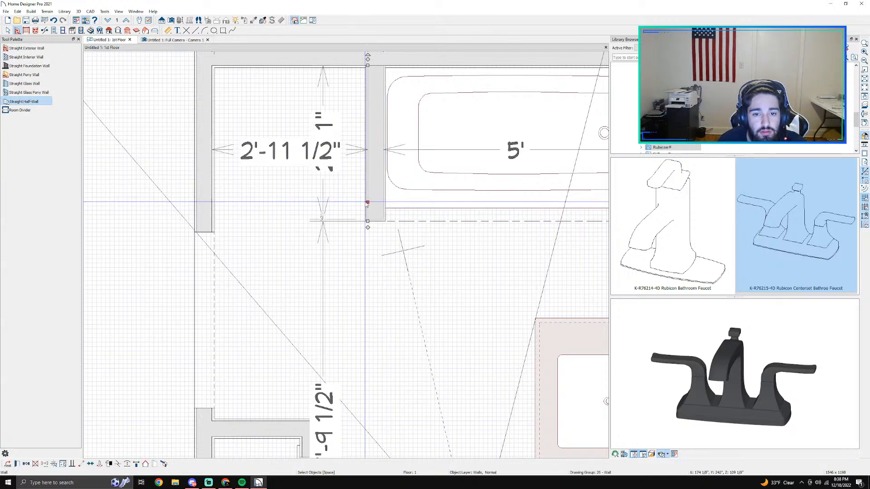
left_click(27, 102)
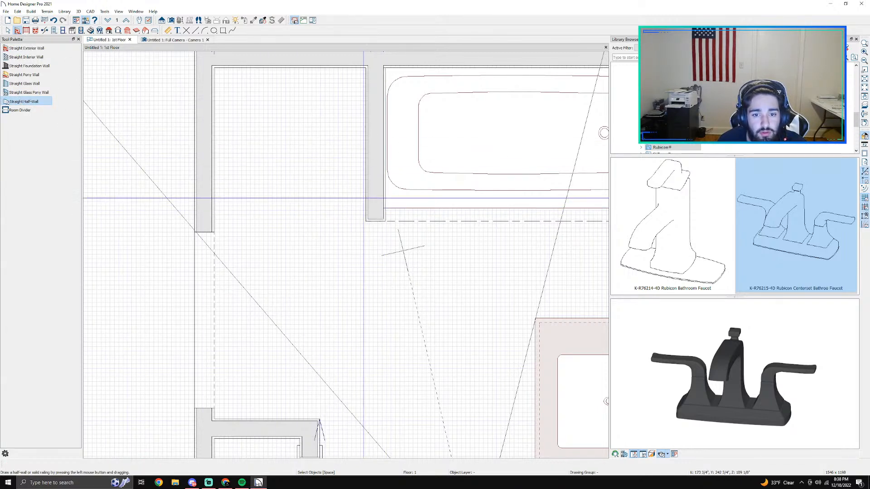
left_click_drag(367, 190, 215, 185)
key("space")
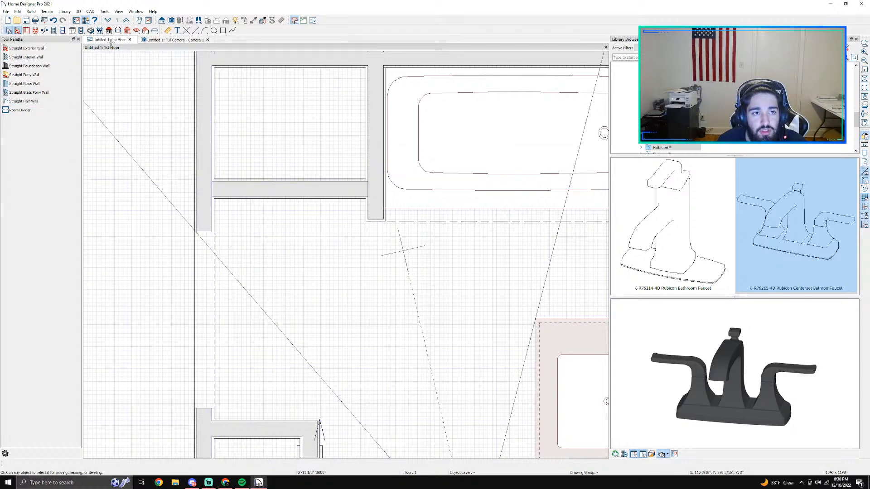
Step: Lower the shower half-wall to a low curb by bringing its top edge down close to the floor in the camera view
left_click(172, 40)
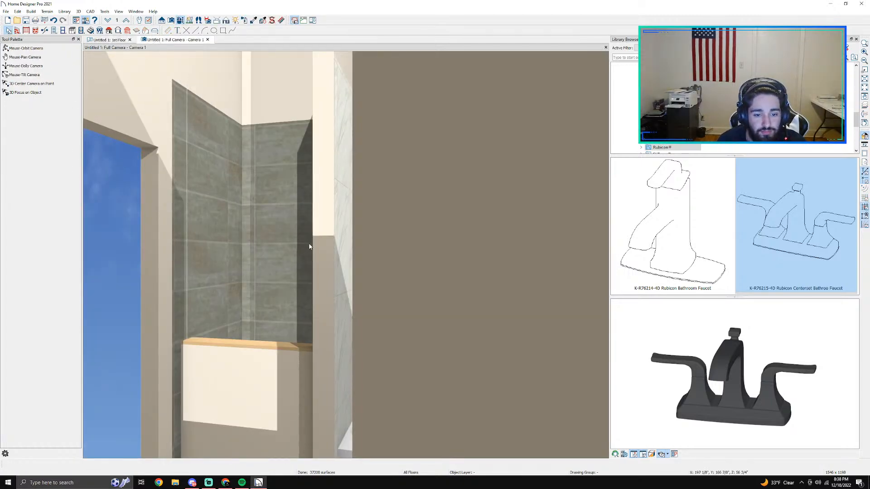
scroll(309, 247, "down", 1)
middle_click_drag(301, 334, 378, 357)
scroll(377, 357, "up", 2)
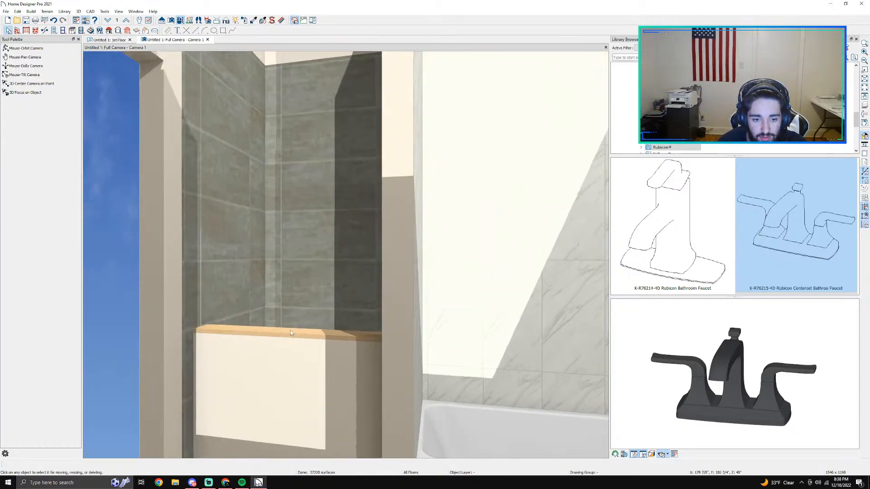
left_click(286, 340)
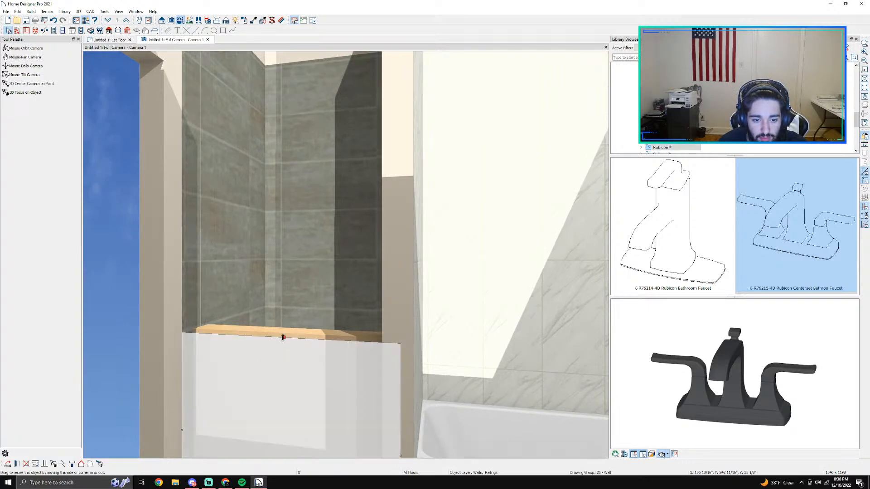
left_click_drag(283, 337, 281, 410)
middle_click_drag(299, 378, 316, 209)
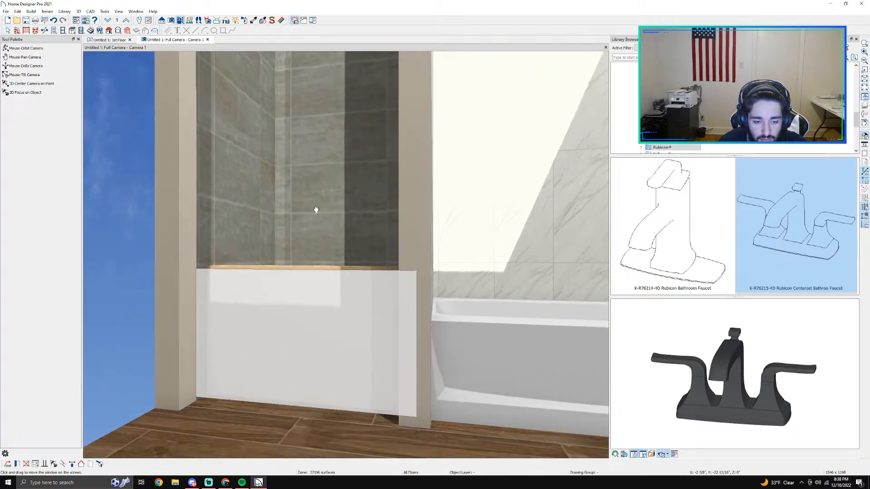
left_click_drag(304, 266, 305, 367)
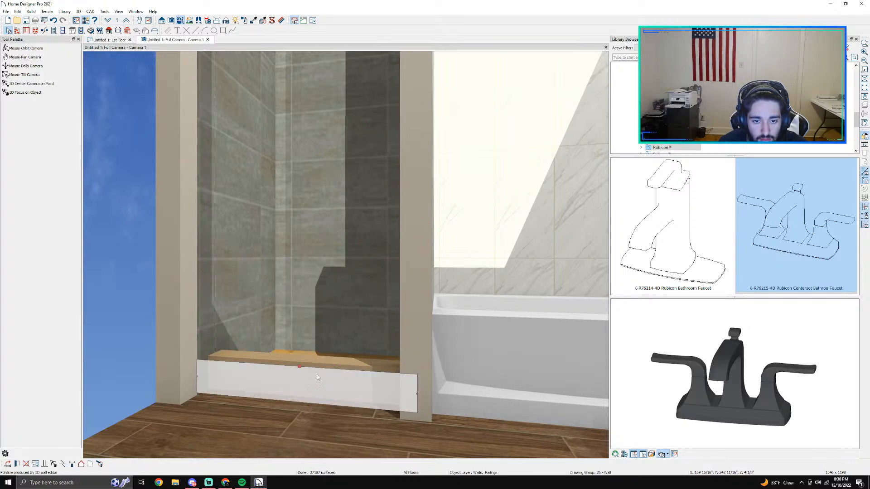
Step: Look through the half-wall's railing specification, including its label settings, and close it without changes
double_click(317, 377)
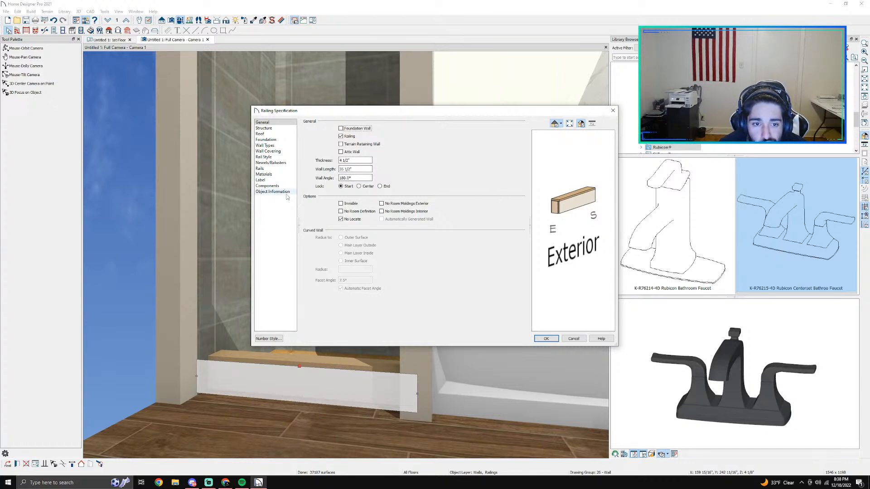
left_click(269, 186)
left_click(273, 181)
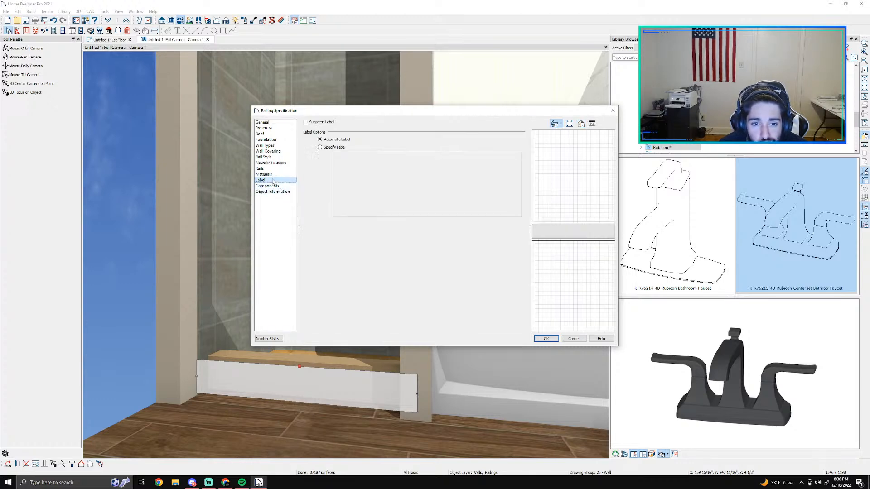
left_click(566, 340)
Step: Lower the top of the shower curb slightly further in the camera view and deselect it
scroll(449, 347, "up", 5)
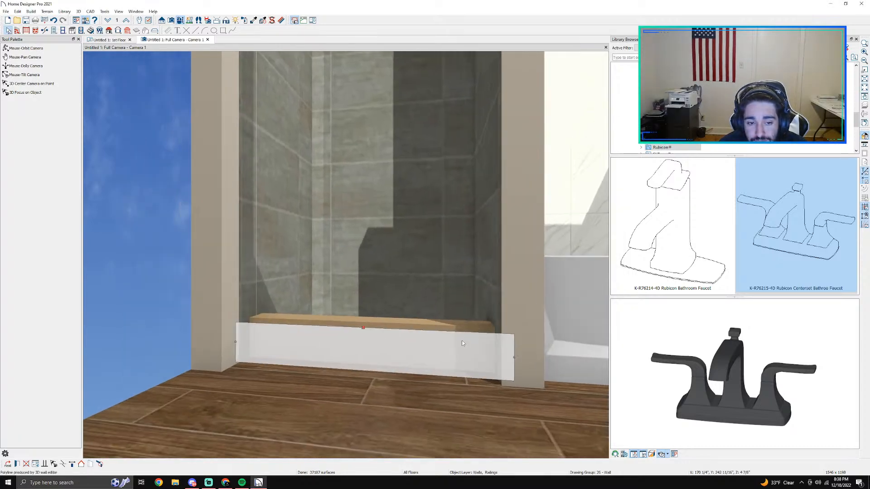
scroll(462, 341, "up", 3)
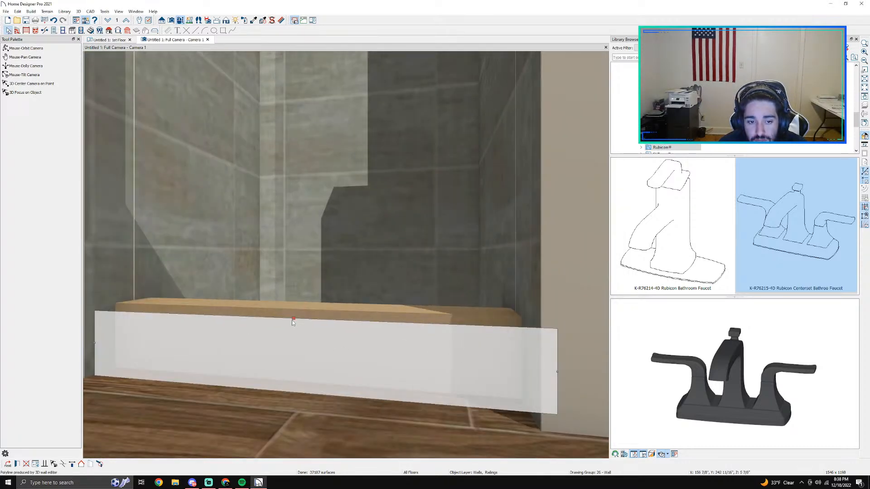
left_click_drag(293, 321, 293, 328)
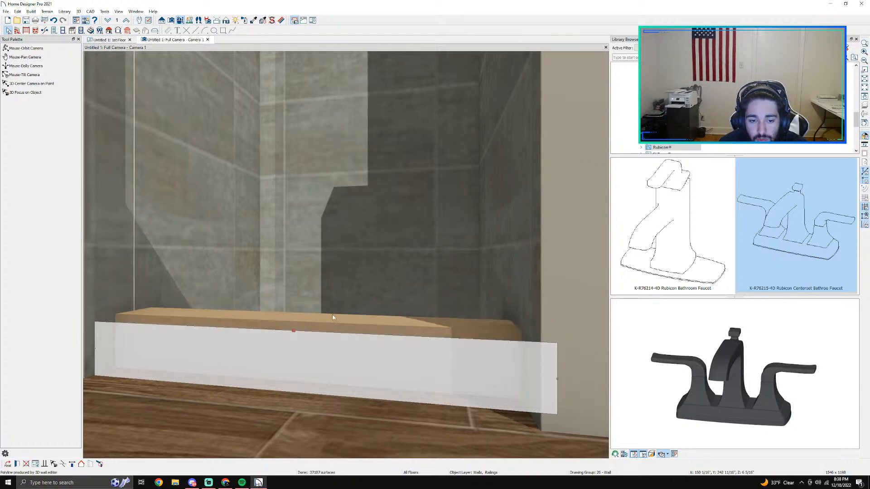
key("Escape")
scroll(391, 246, "down", 3)
scroll(391, 246, "up", 2)
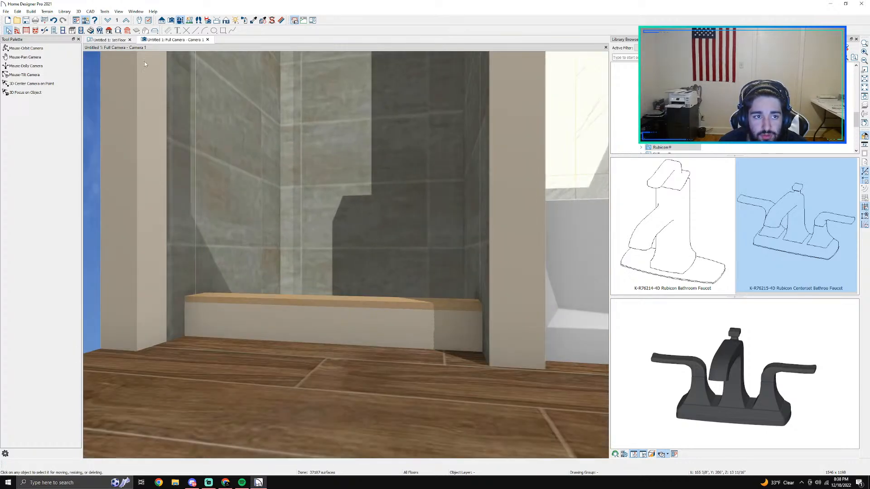
Step: Nudge the half-wall 2" toward the shower entrance in the 1st Floor plan, undoing the moves that go too far
left_click(112, 40)
left_click(321, 188)
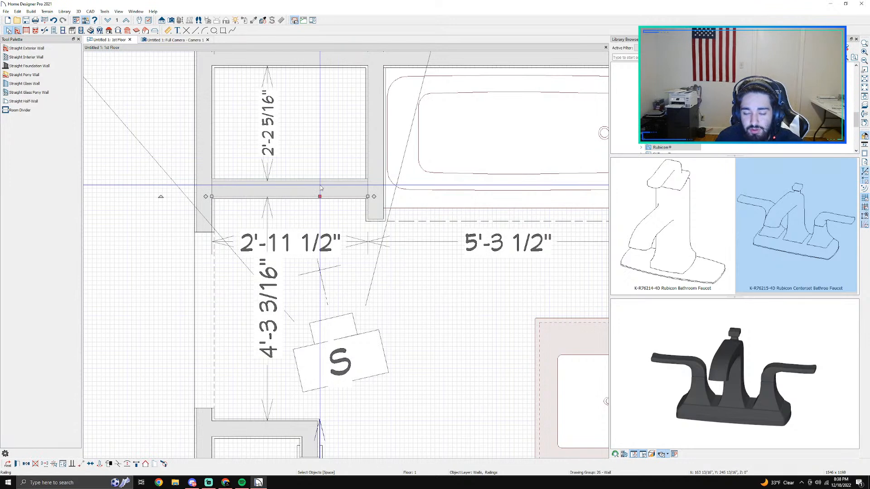
key("Down")
key("Down")
key("Down")
key("Up")
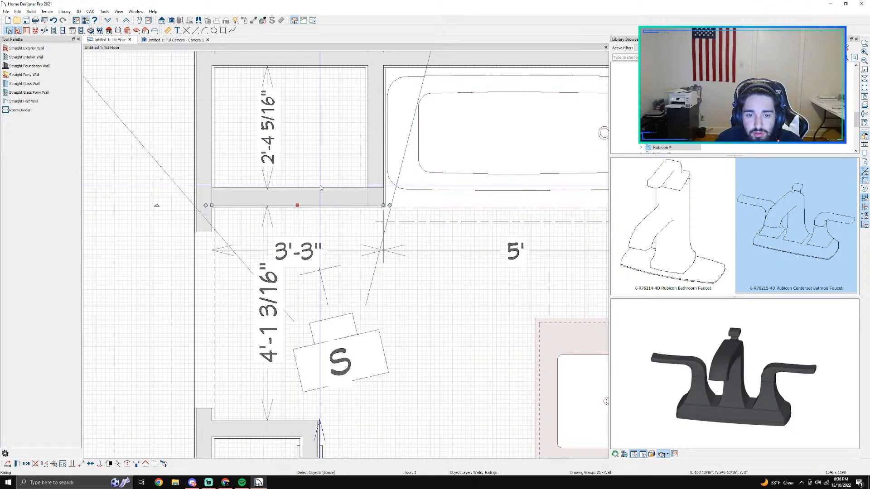
key("ctrl+z")
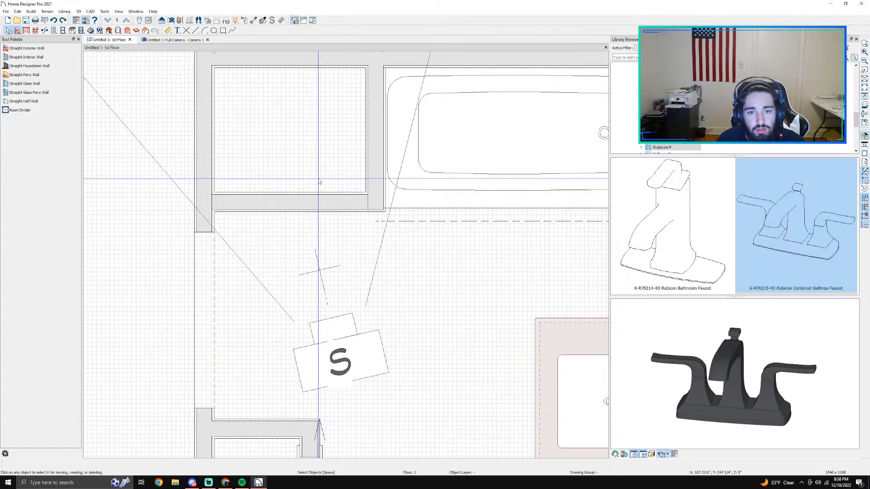
key("ctrl+z")
Step: Move the half-wall another 3" outward so its outer face lines up with the end of the bathtub partition
left_click(329, 198)
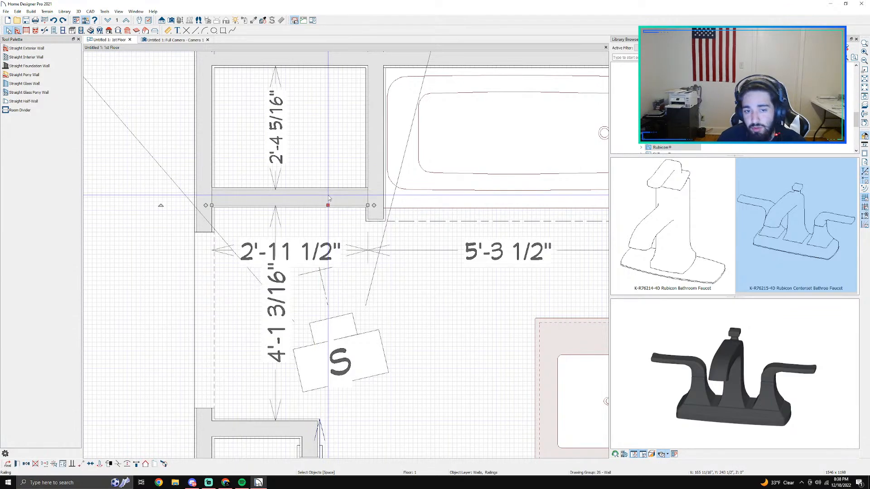
scroll(329, 198, "up", 4)
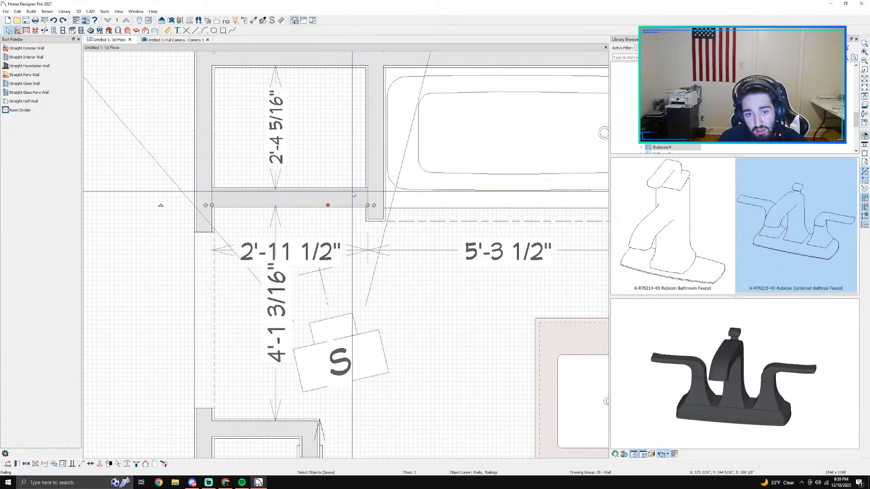
left_click(346, 201)
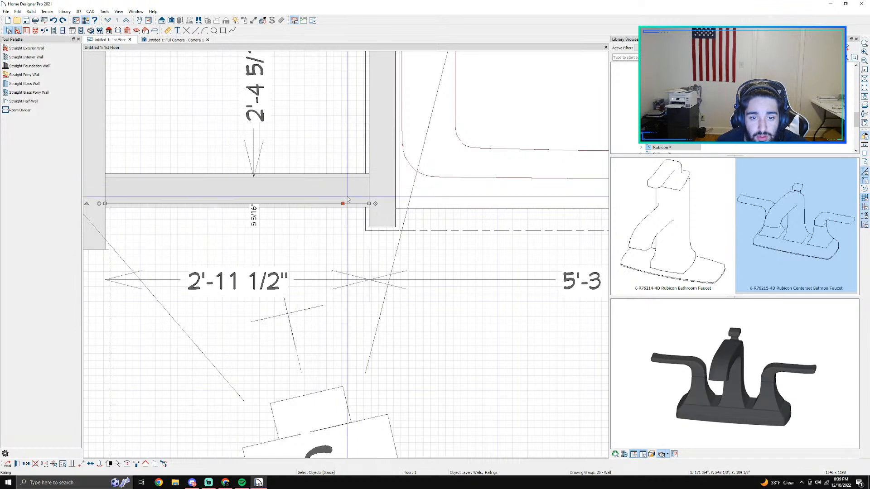
left_click(348, 193)
left_click_drag(348, 190, 351, 202)
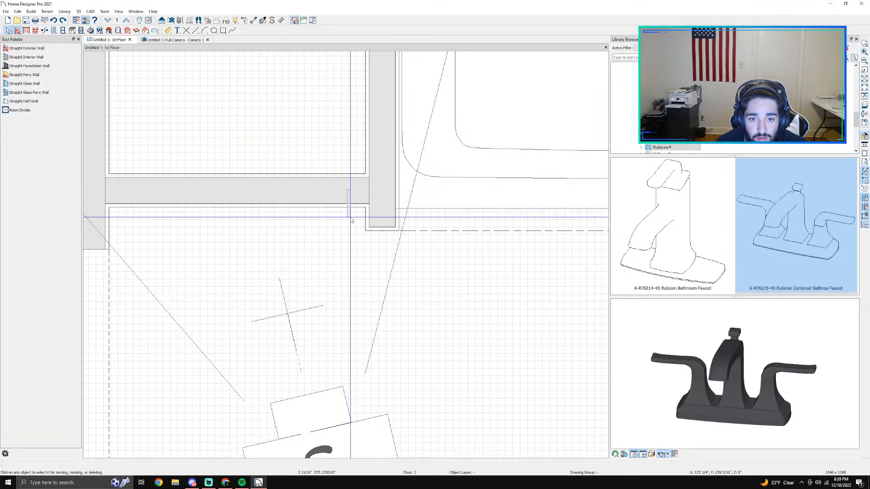
left_click(236, 190)
left_click_drag(238, 191, 236, 213)
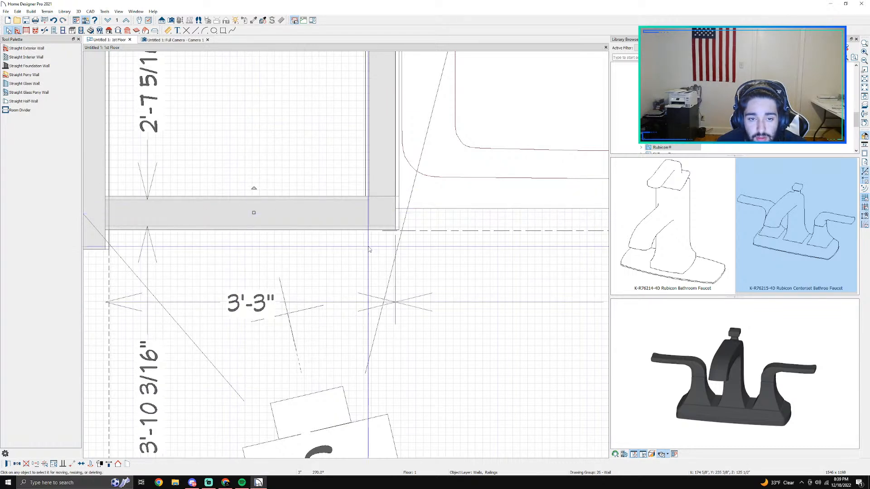
key("Escape")
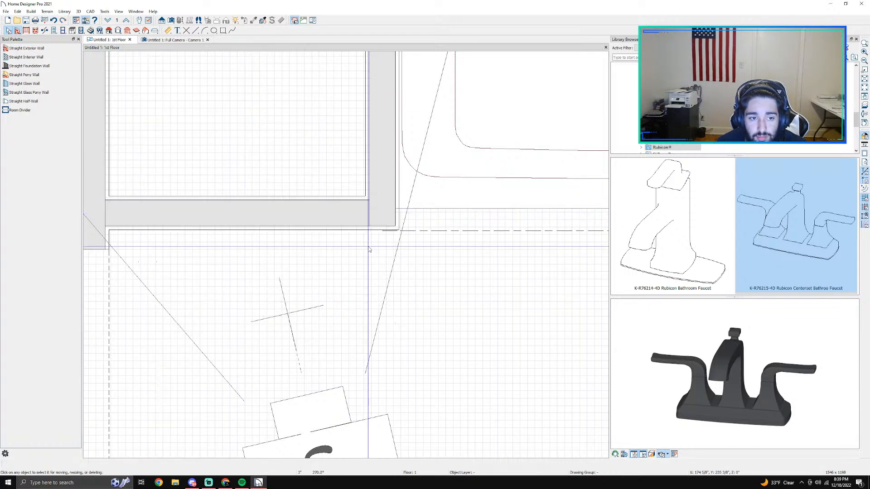
Step: Check the wall covering material of the shower's back wall from the camera view, and close its specification without changes
left_click(175, 40)
scroll(327, 186, "down", 2)
middle_click_drag(366, 233, 411, 391)
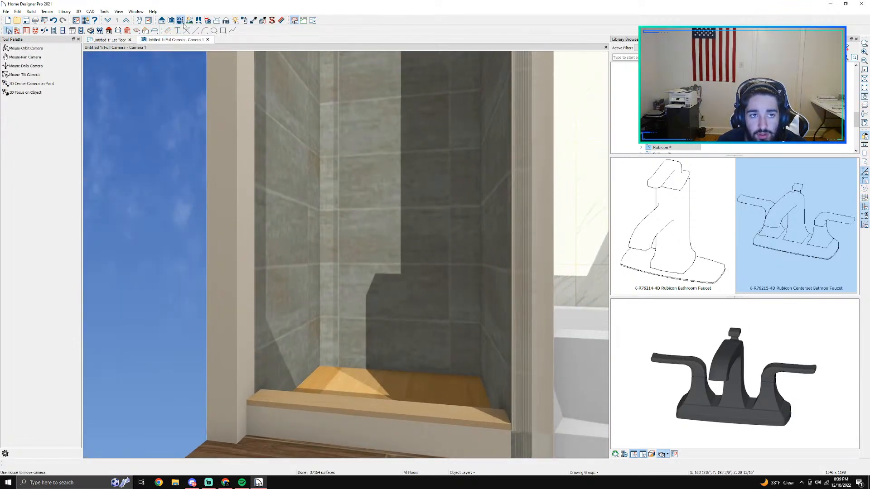
left_click(180, 22)
left_click_drag(359, 288, 384, 303)
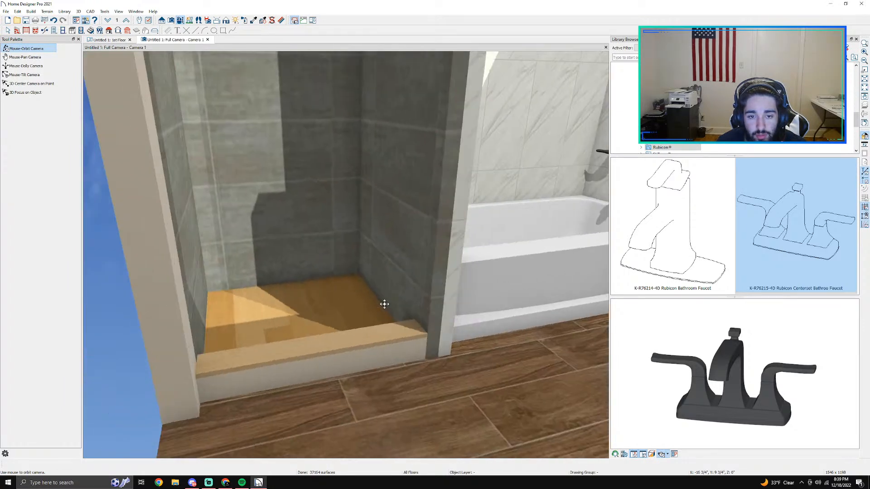
key("Escape")
left_click(294, 202)
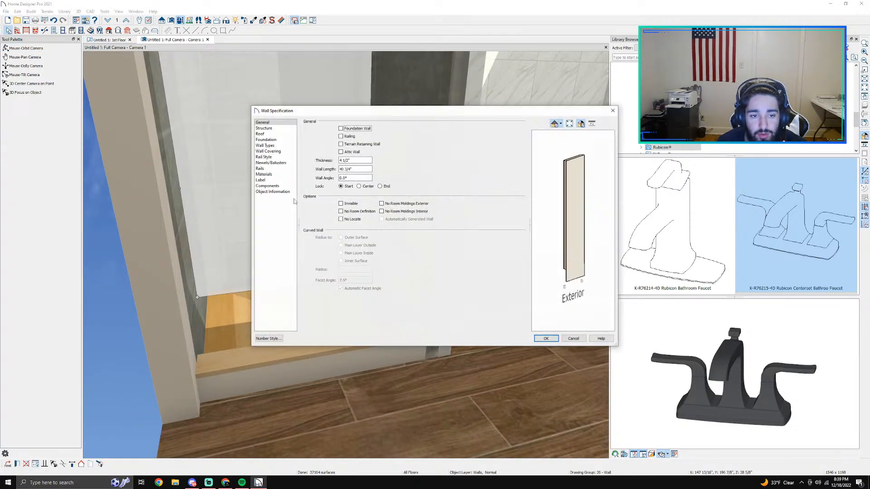
left_click(262, 134)
left_click(266, 140)
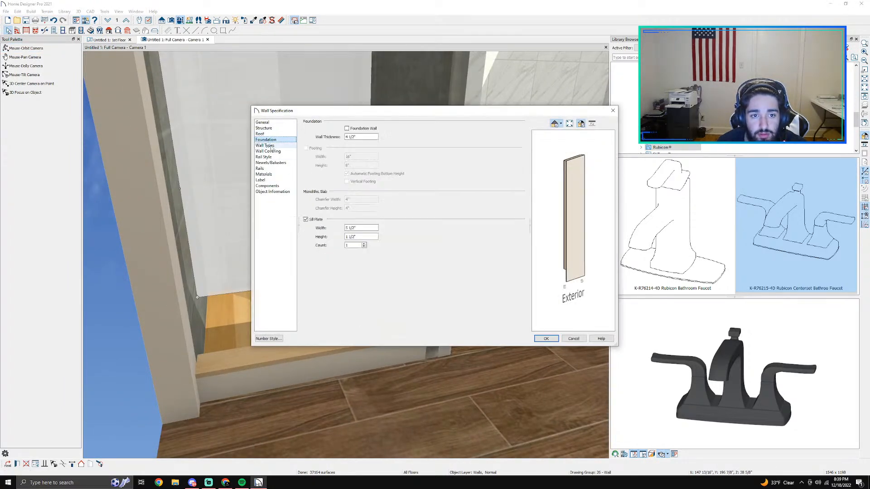
left_click(265, 145)
left_click(267, 151)
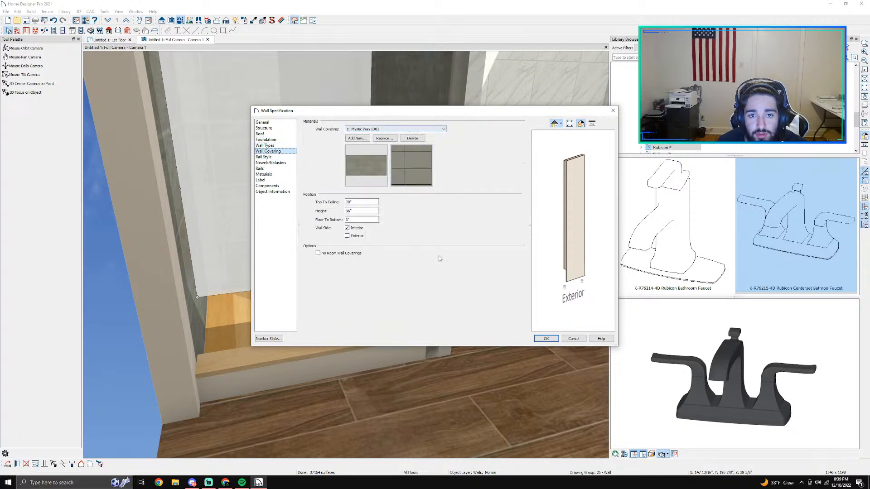
left_click(547, 339)
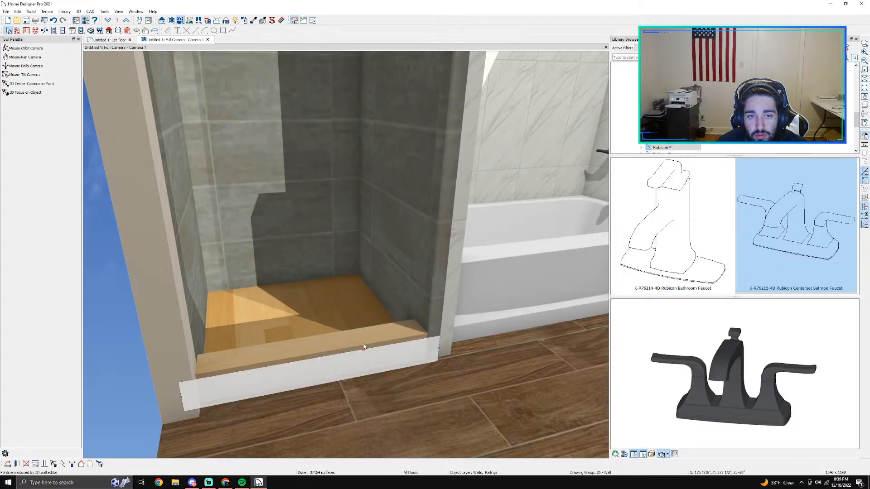
Step: Set the shower curb's exterior wall surface material to Mystic Way ID02
double_click(364, 347)
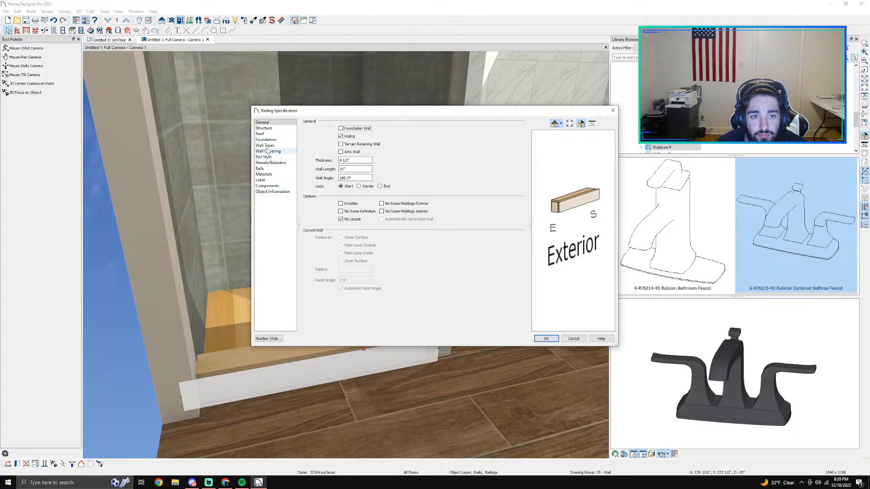
left_click(267, 174)
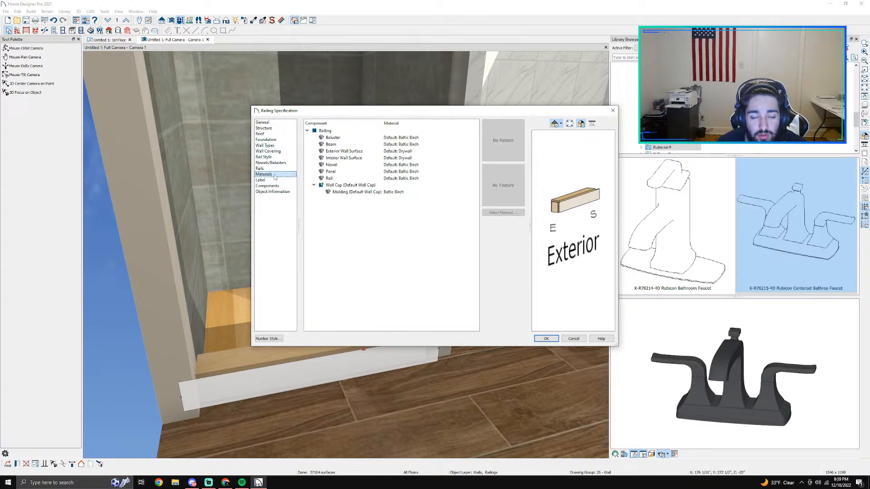
double_click(372, 153)
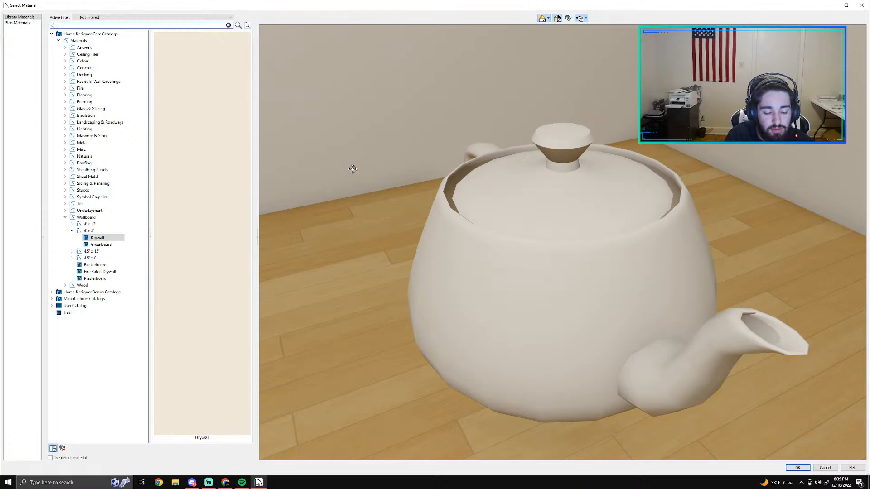
type("id02")
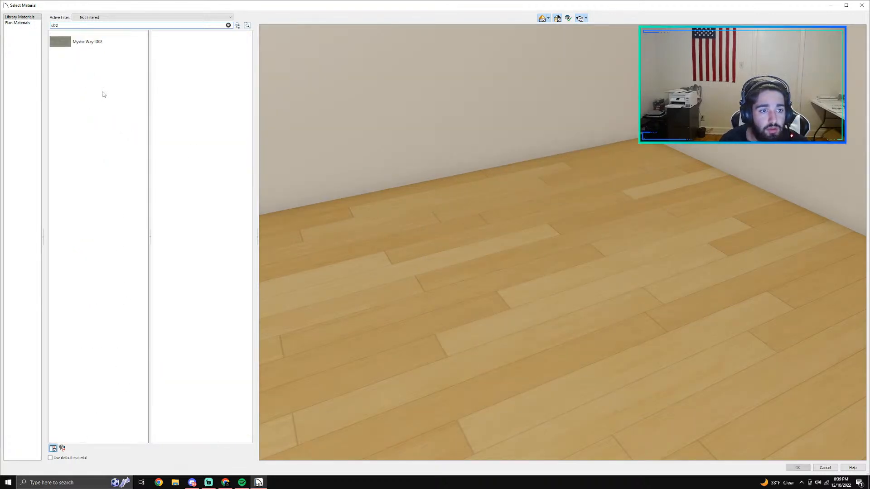
left_click(90, 49)
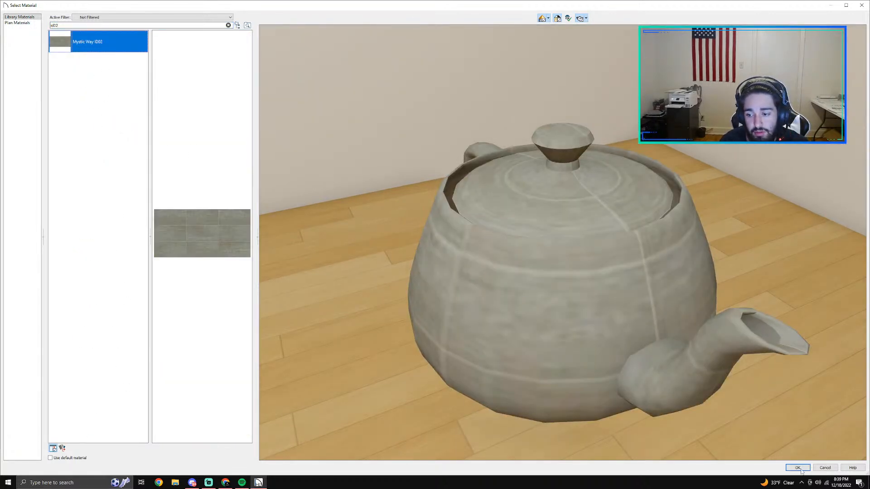
left_click(798, 468)
Step: Set the curb's interior wall surface to Mystic Way ID02 as well and apply the railing specification
left_click(392, 158)
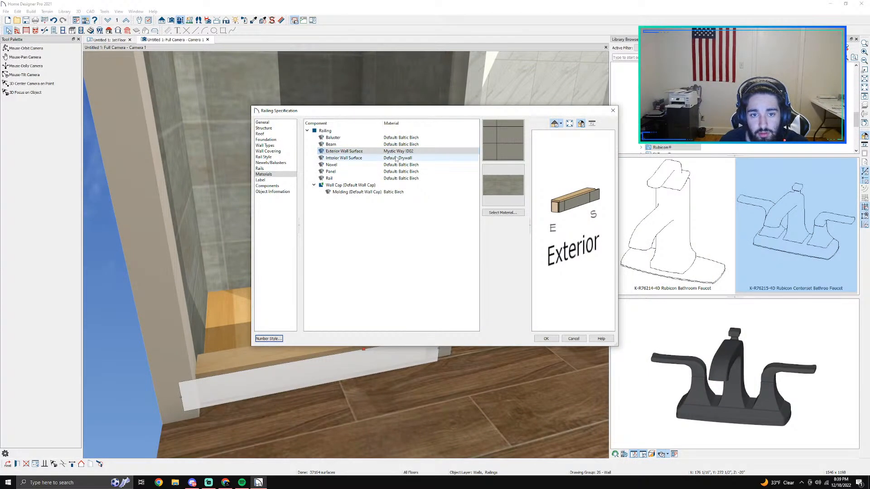
left_click(507, 214)
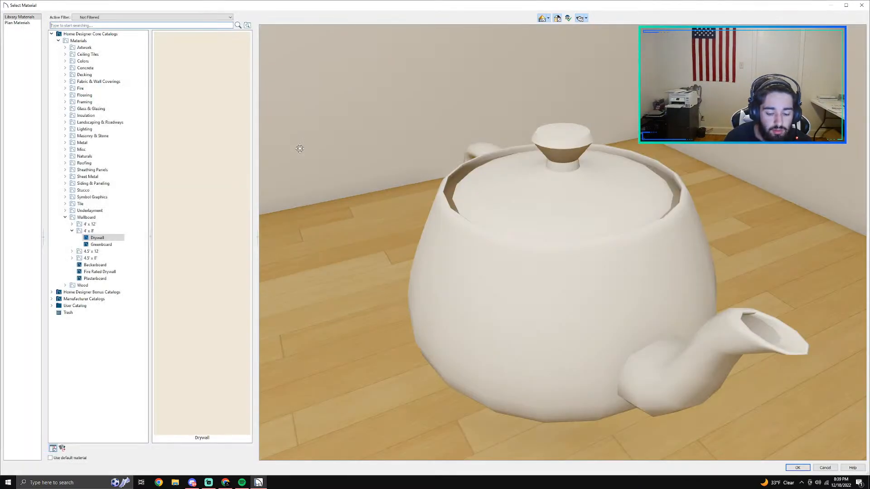
type("id")
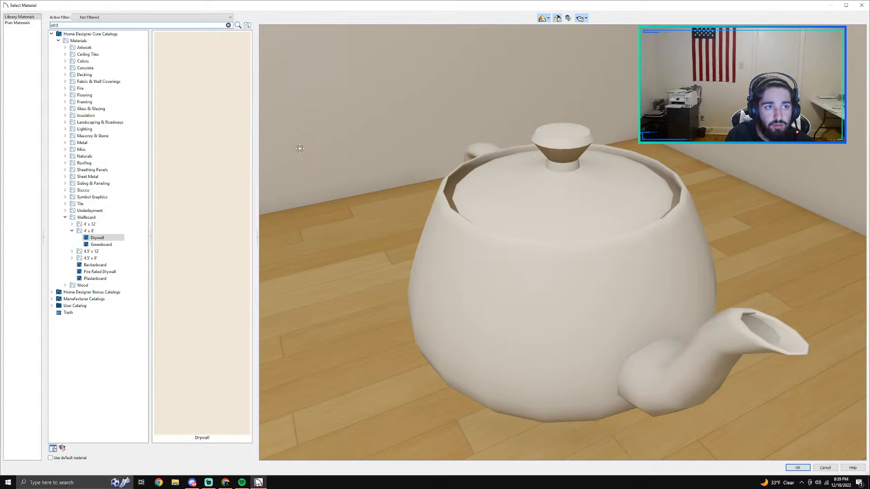
type("02")
key("Return")
left_click(79, 42)
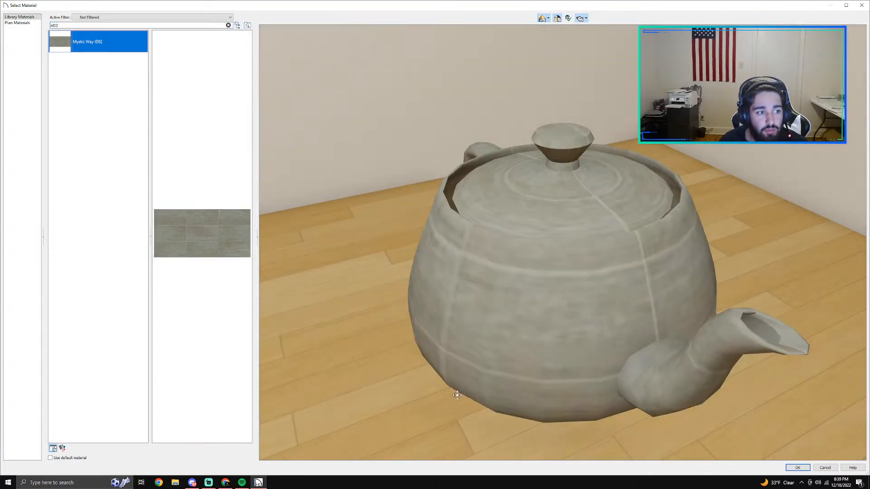
left_click(797, 467)
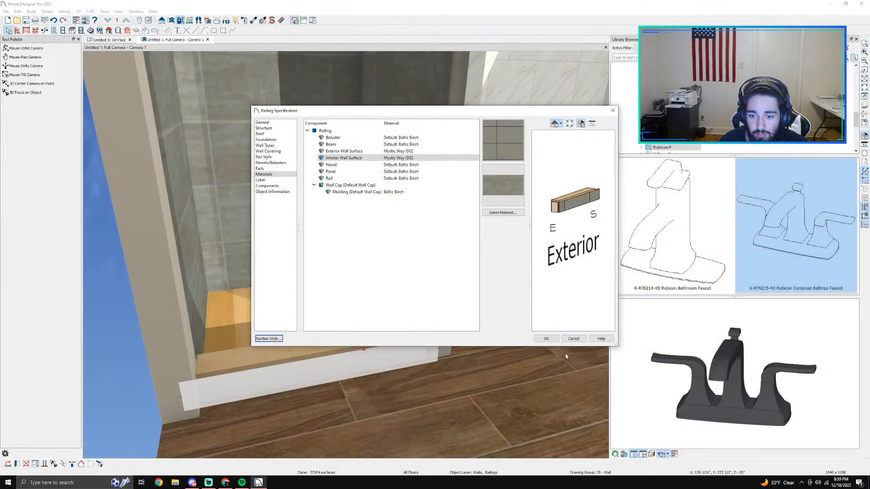
left_click(546, 339)
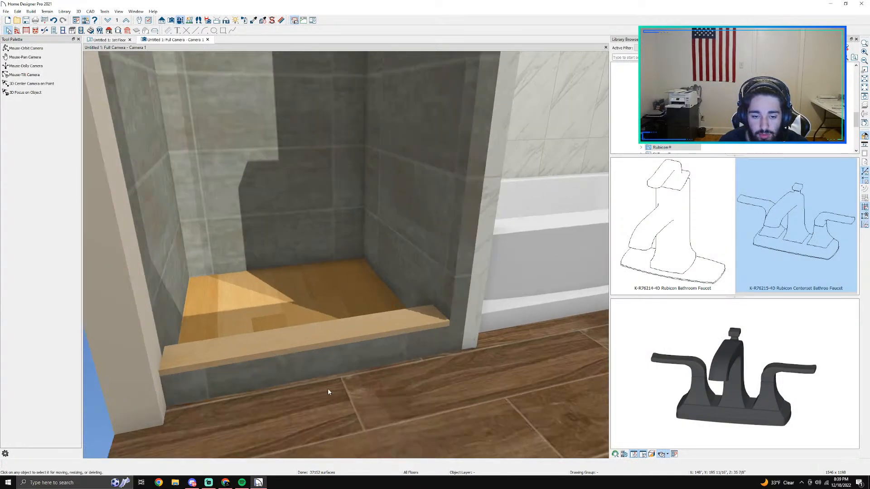
Step: Look through the curb's railing specification and its material components for the one that covers the top surface
double_click(333, 343)
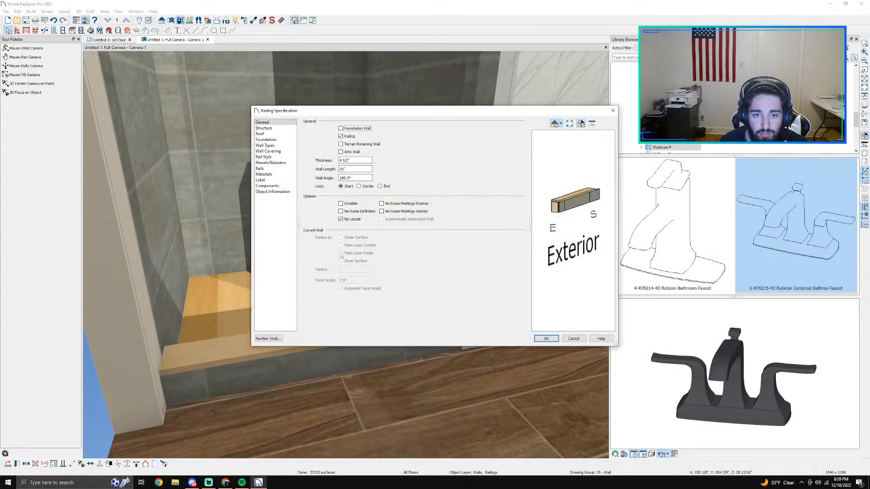
left_click(274, 140)
left_click(275, 151)
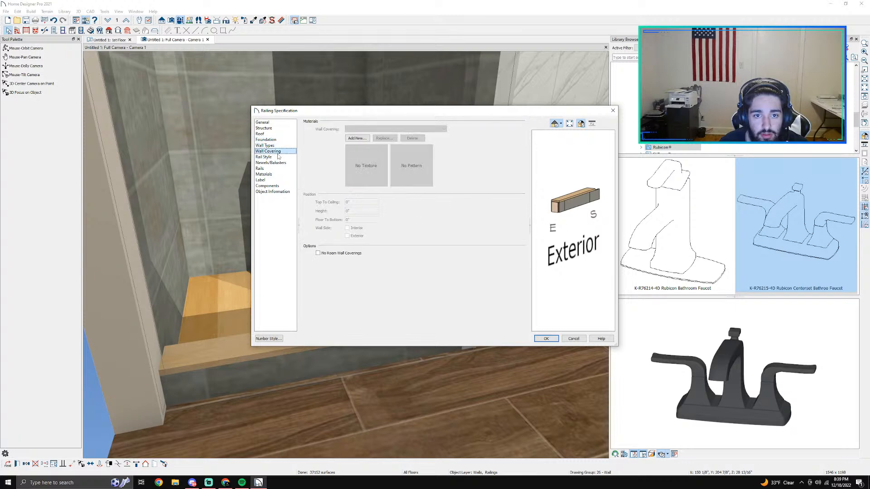
left_click(275, 163)
left_click(269, 187)
left_click(274, 191)
left_click(271, 181)
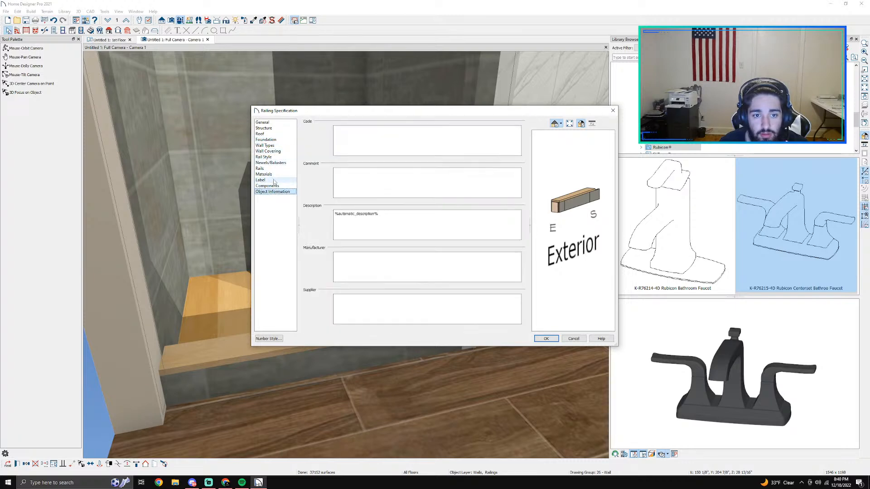
left_click(271, 175)
left_click(406, 165)
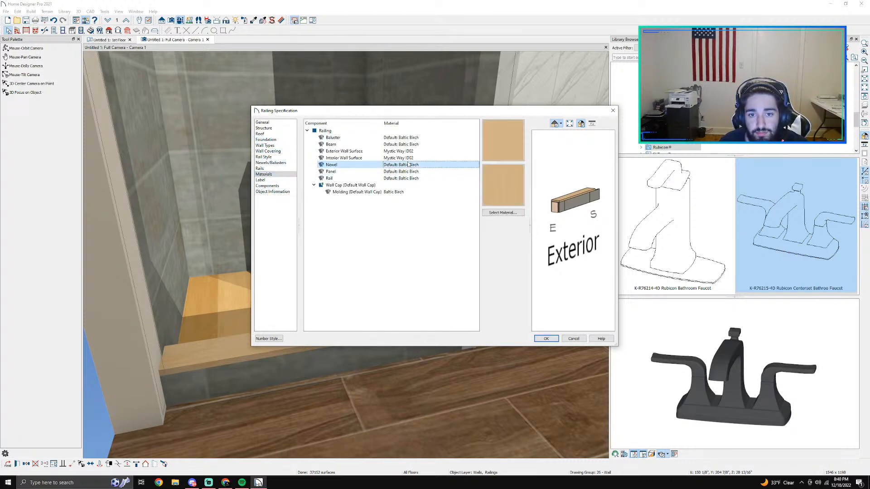
left_click(401, 172)
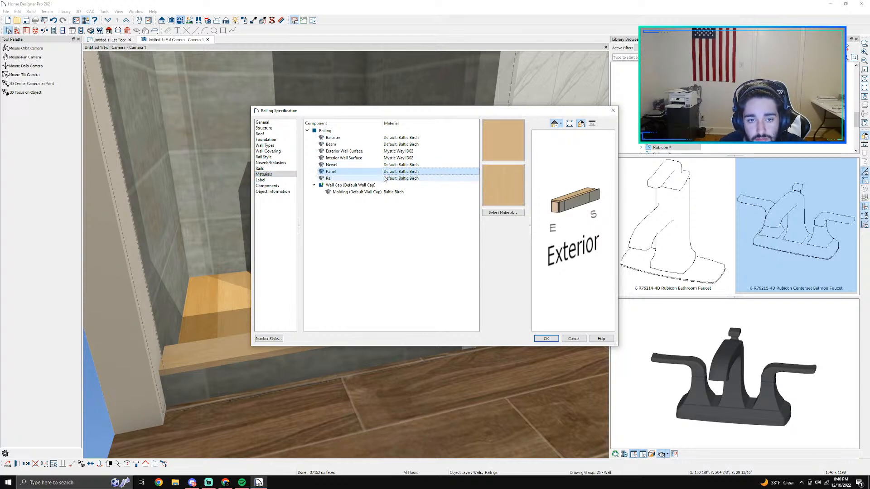
left_click(385, 178)
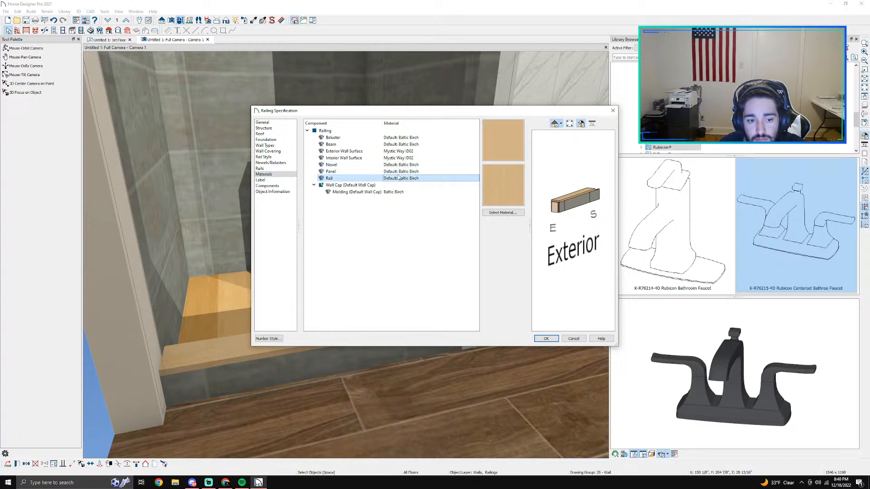
left_click(398, 171)
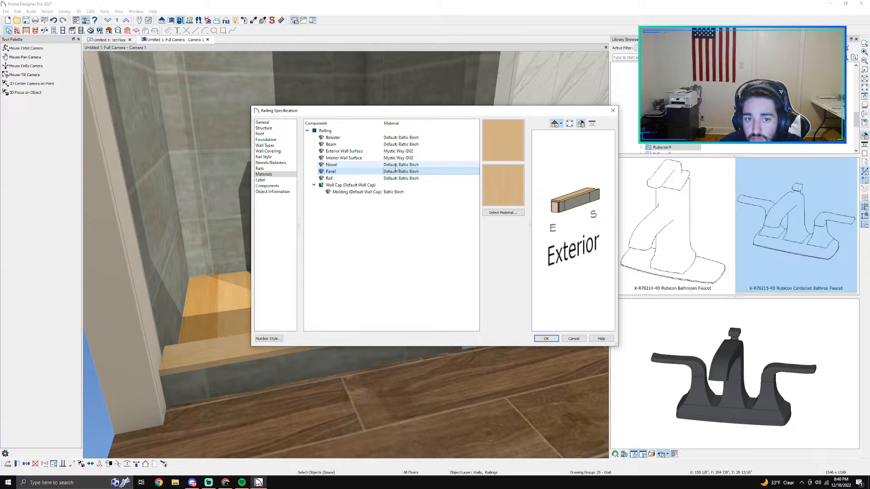
left_click(398, 179)
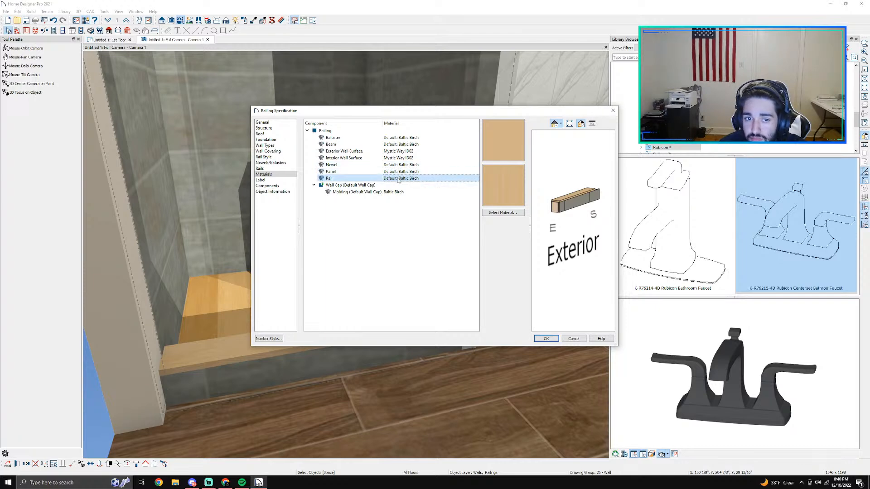
Step: Open material selection for the curb's wall cap molding and browse the manufacturer catalogs to Vadara Quartz Surfaces
left_click(372, 193)
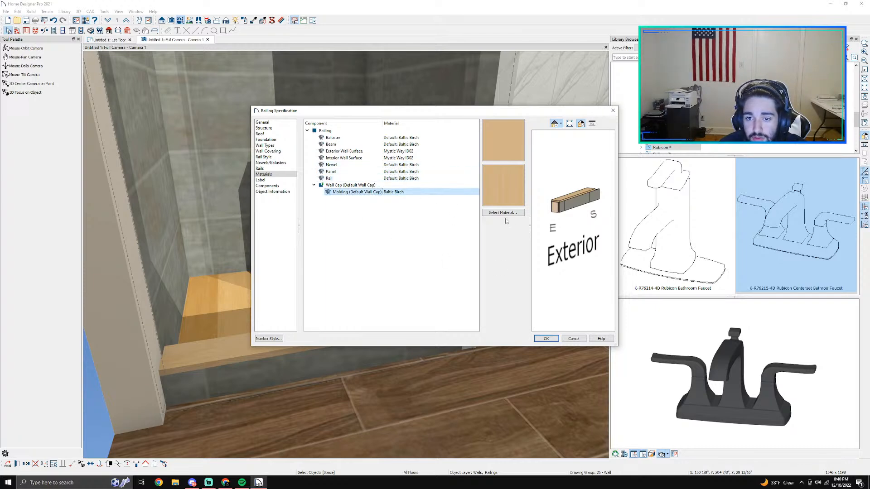
left_click(504, 214)
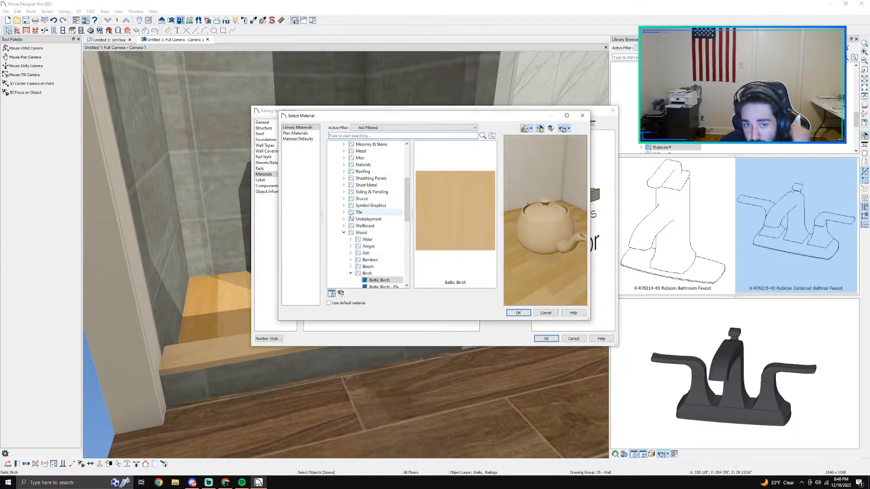
scroll(351, 209, "up", 2)
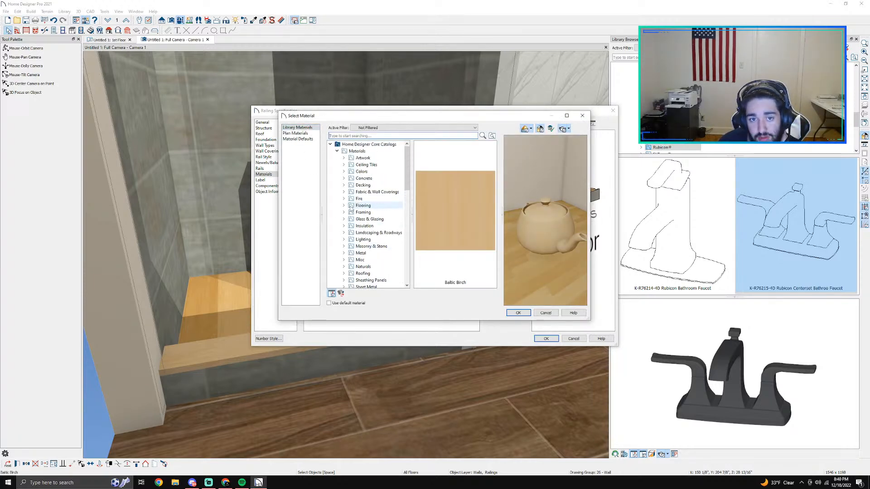
left_click(338, 158)
left_click(337, 151)
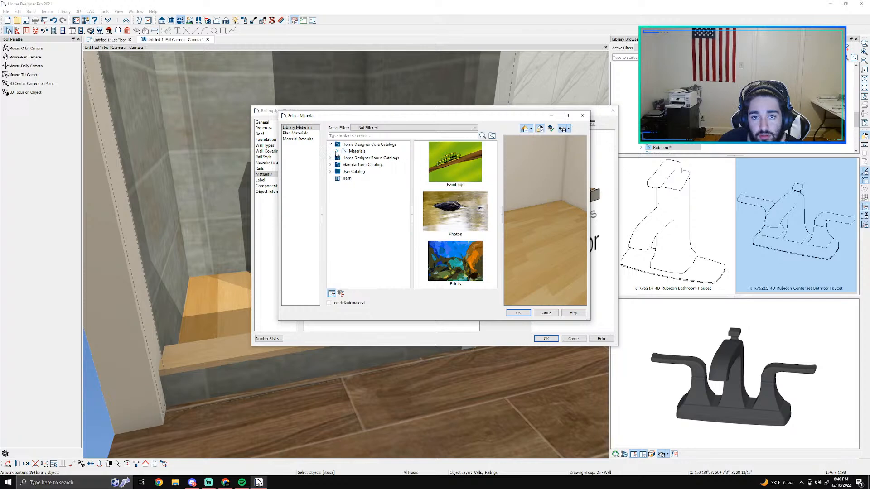
left_click(331, 164)
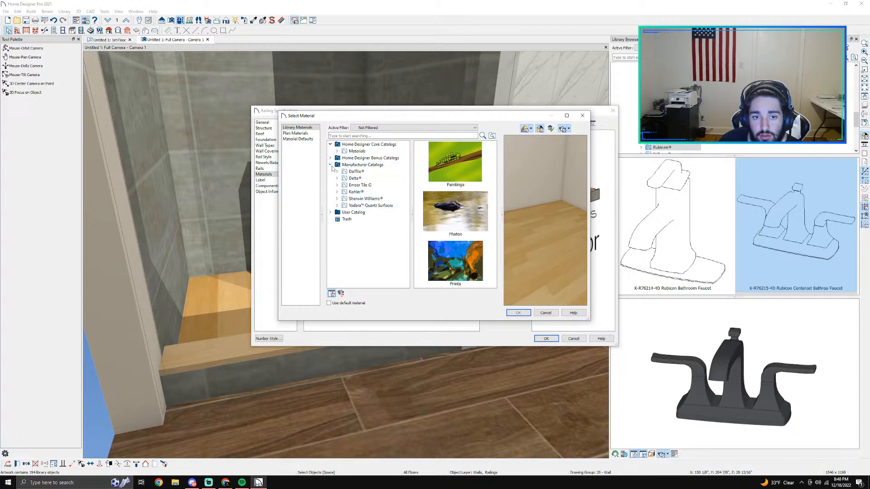
left_click(337, 178)
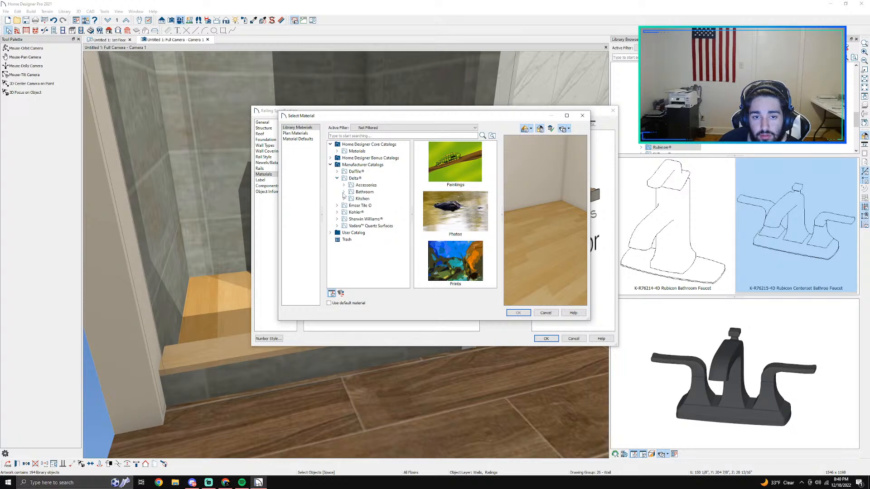
left_click(336, 179)
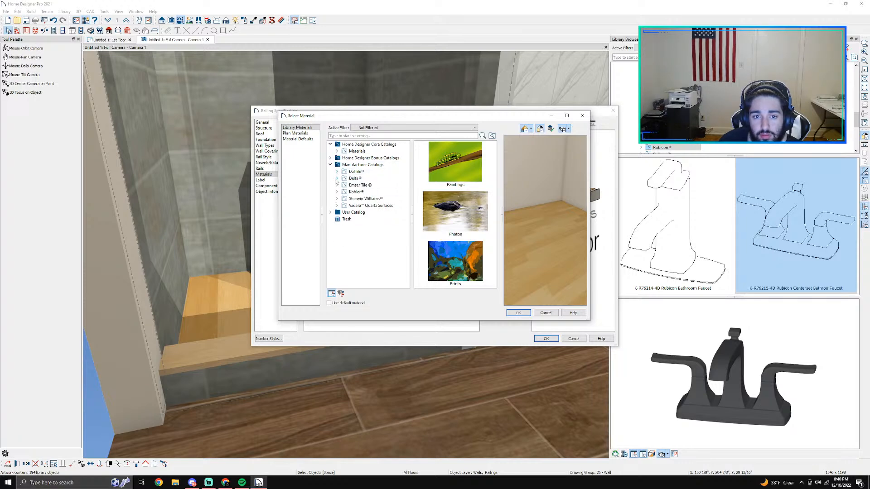
left_click(337, 205)
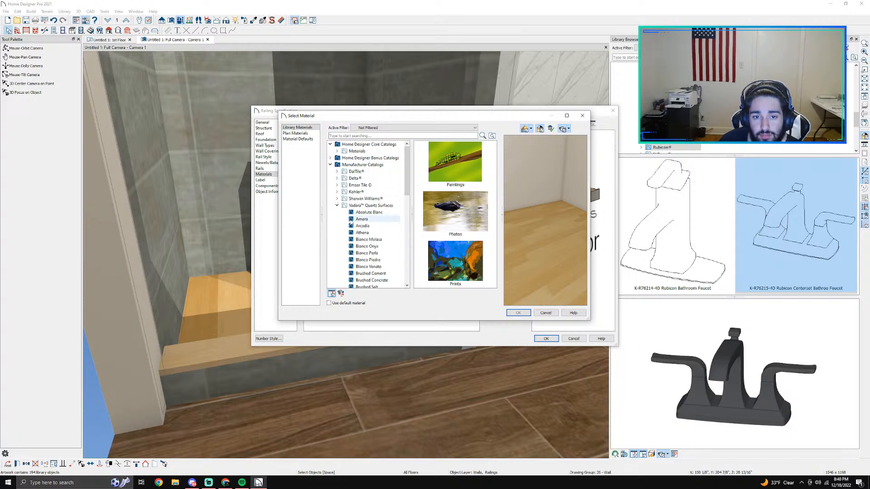
left_click(363, 206)
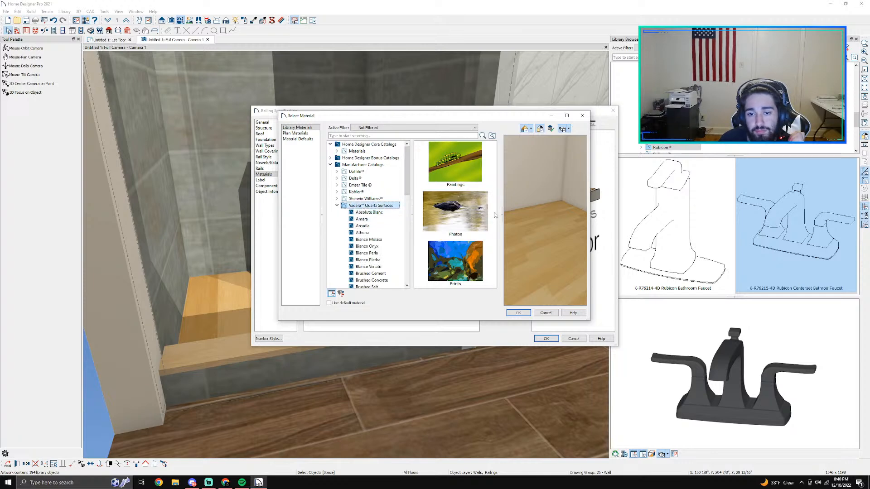
Step: Compare the dark Vadara quartz samples and apply a dark grey one to the curb's wall cap molding
left_click(486, 225)
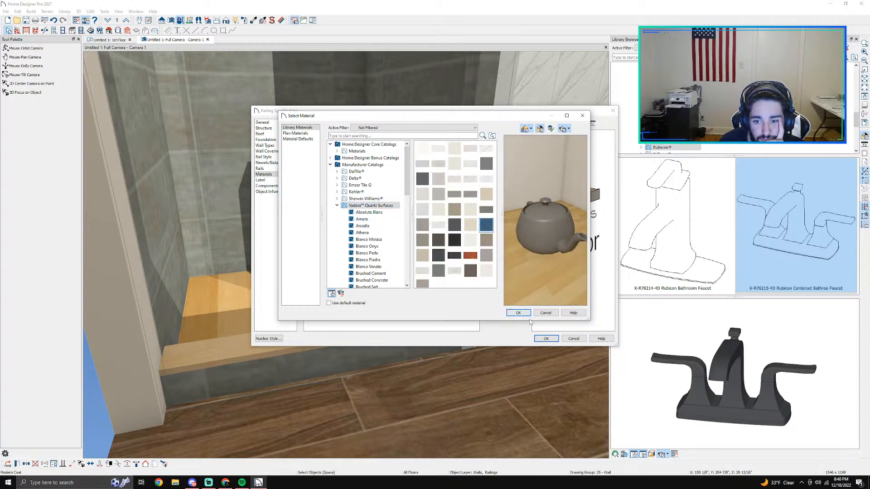
left_click(438, 270)
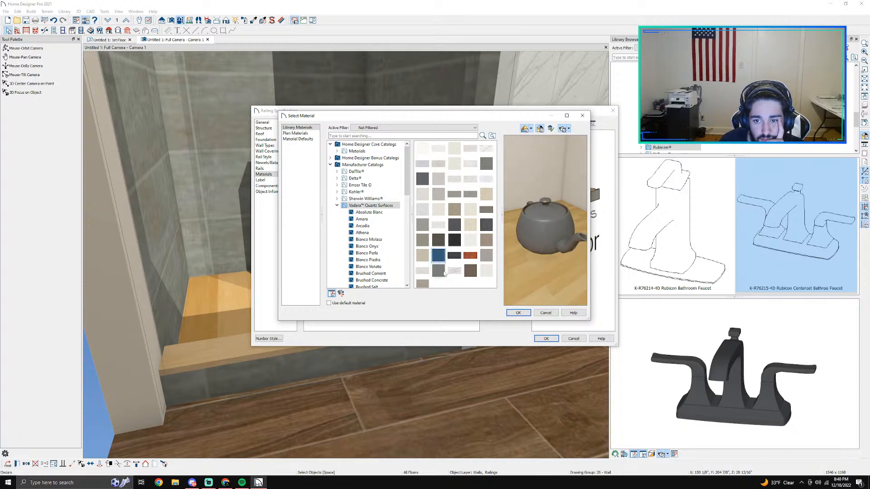
left_click(443, 258)
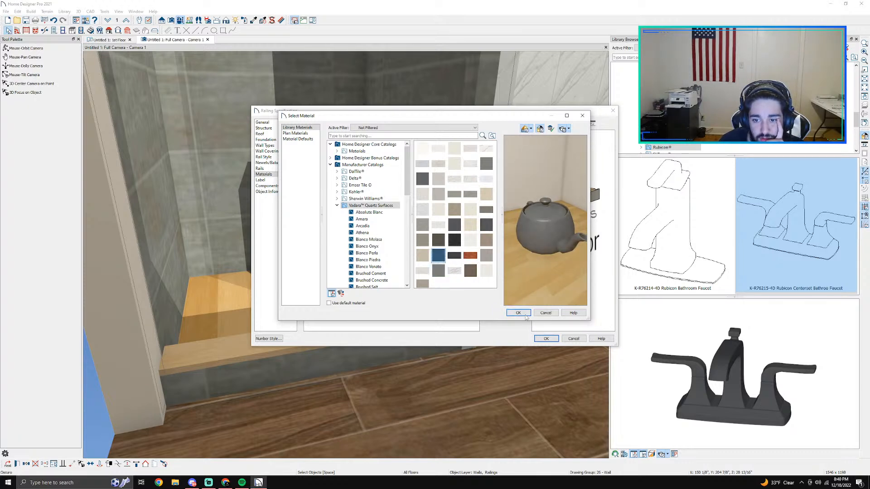
left_click(518, 313)
left_click(545, 338)
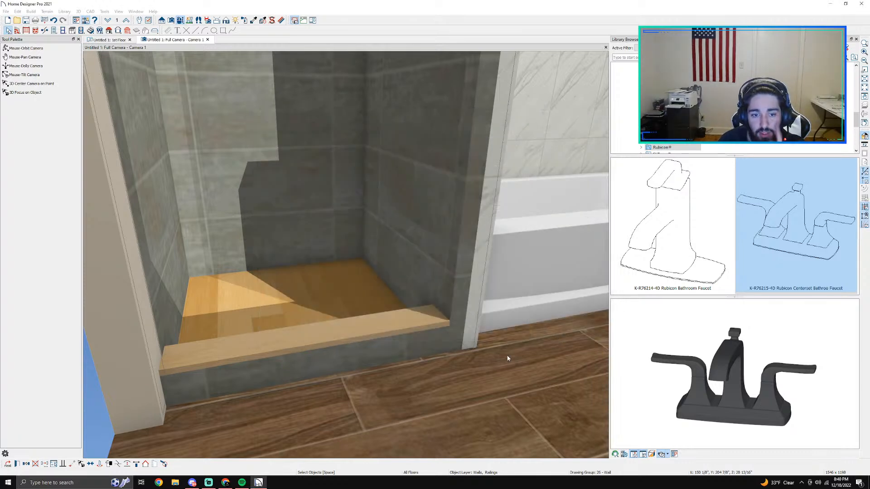
Step: Check the finished curb and shower floor in the camera view, and return to the 1st Floor plan at the shower
scroll(404, 355, "down", 2)
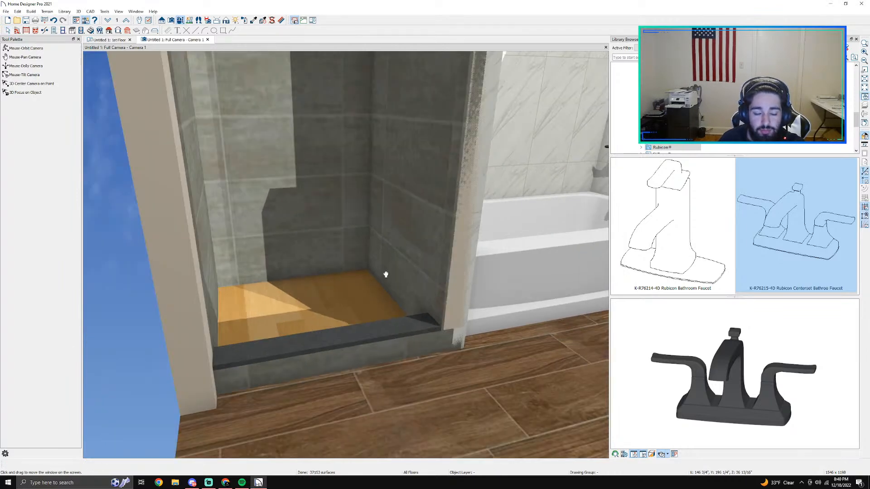
middle_click_drag(387, 273, 384, 365)
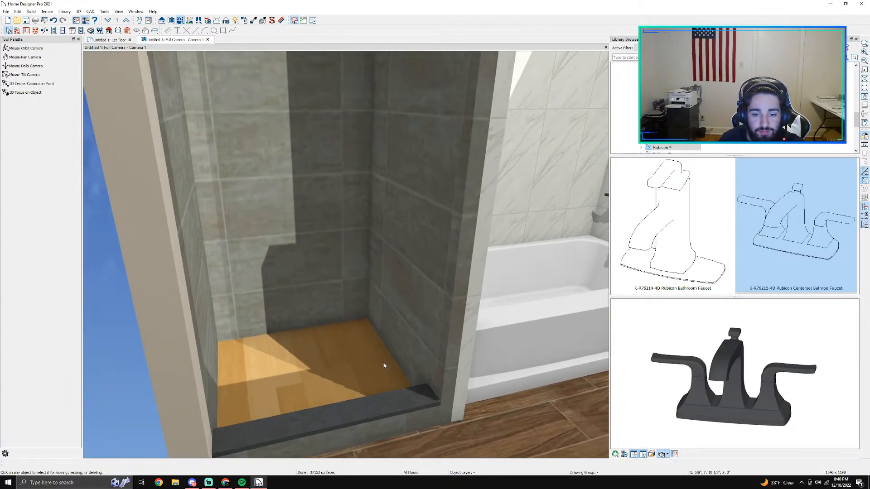
left_click(97, 40)
scroll(485, 336, "up", 5)
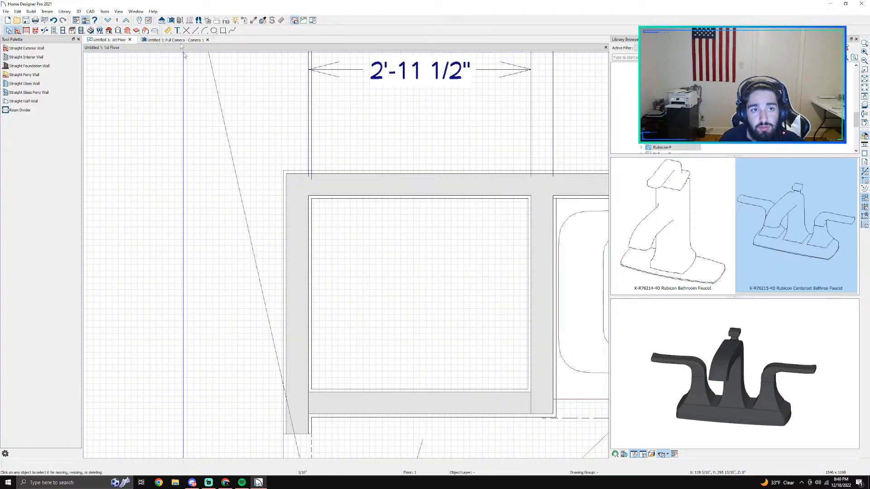
left_click(172, 20)
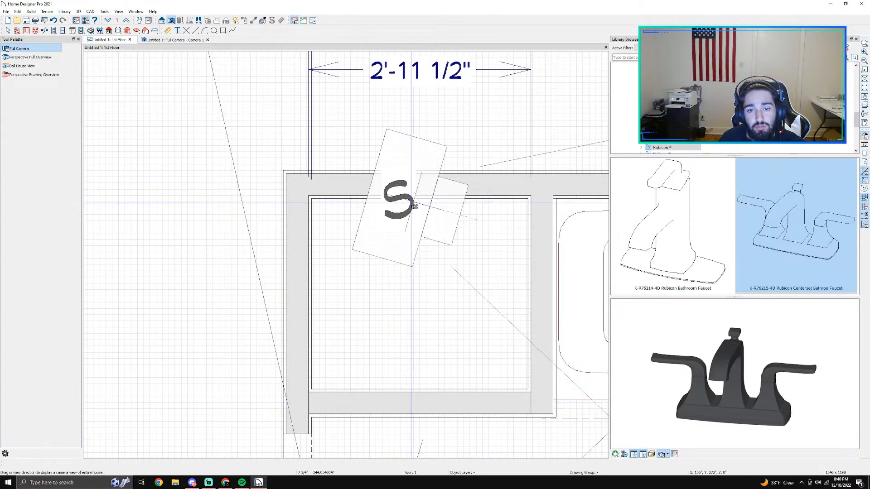
left_click_drag(411, 203, 413, 203)
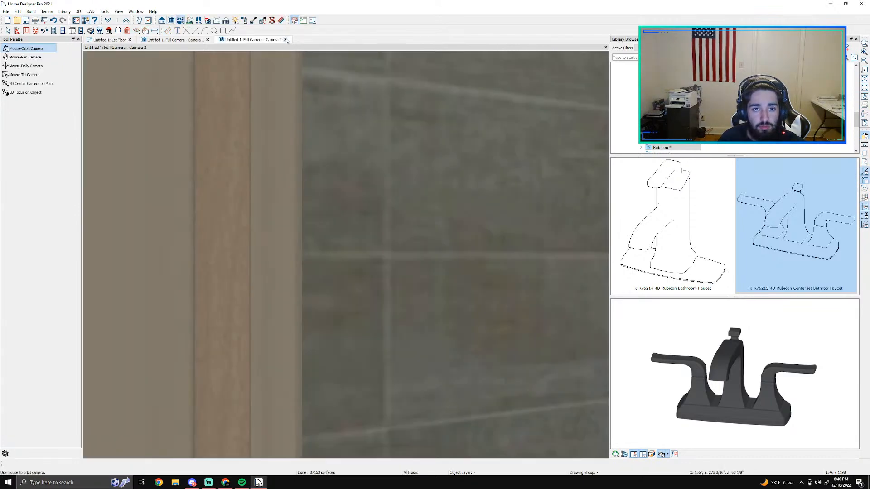
left_click(286, 39)
Step: Place a wall niche in the shower's side wall shared with the bathtub on the floor plan
scroll(381, 287, "down", 1)
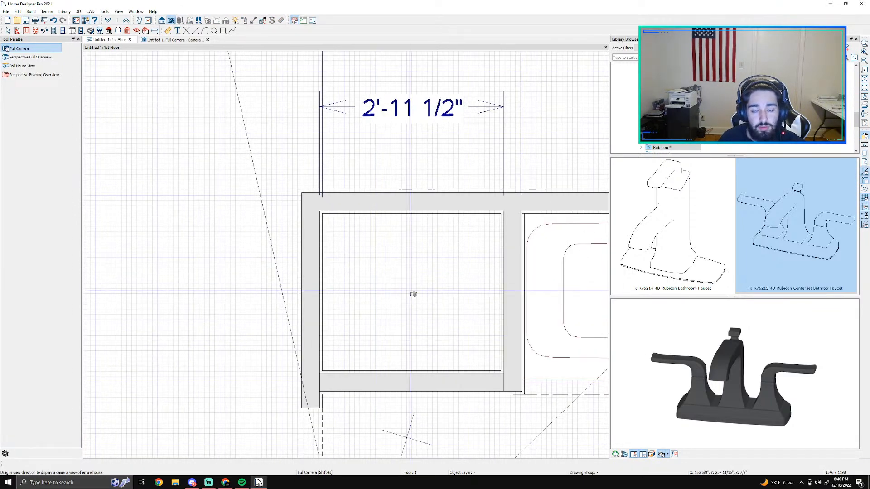
middle_click_drag(411, 293, 357, 262)
left_click(54, 31)
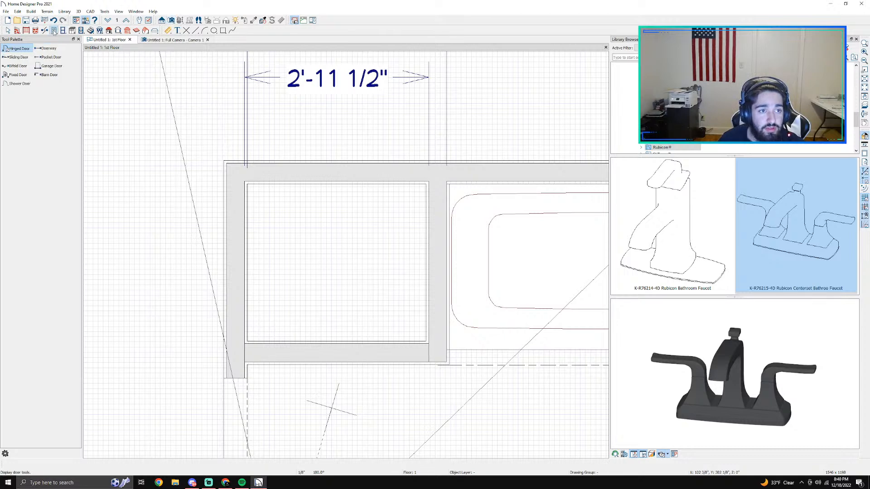
left_click(64, 31)
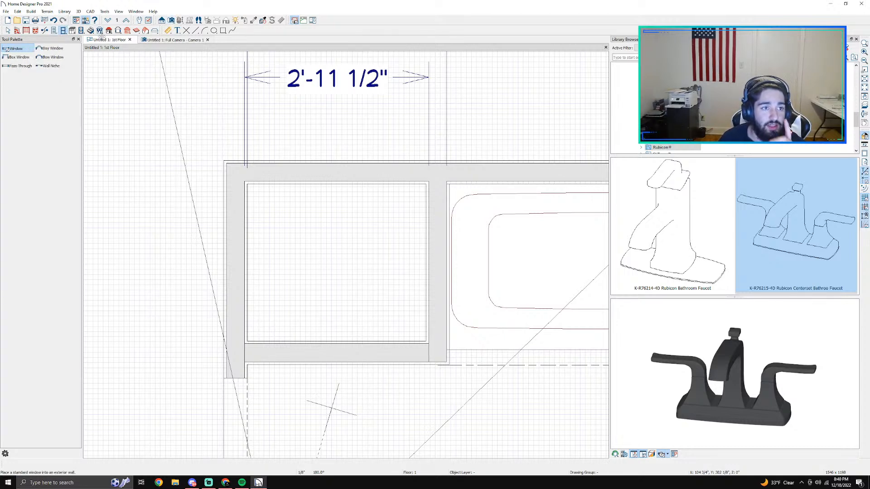
left_click(51, 66)
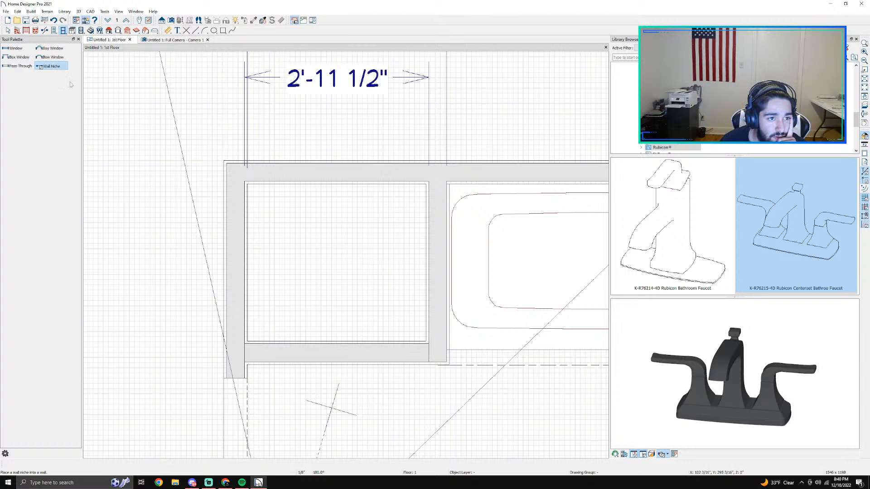
left_click(426, 259)
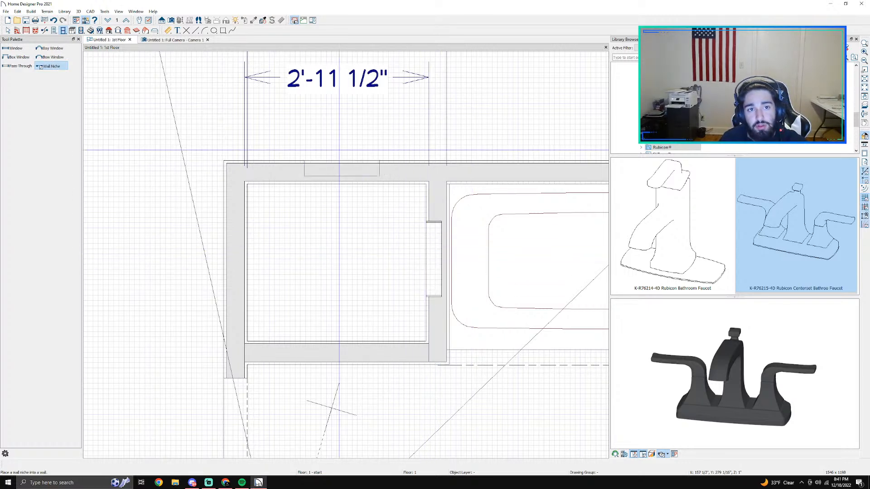
Step: View the new niche in the camera view and look through its specification for the settings and materials of its parts
left_click(174, 40)
scroll(368, 181, "up", 4)
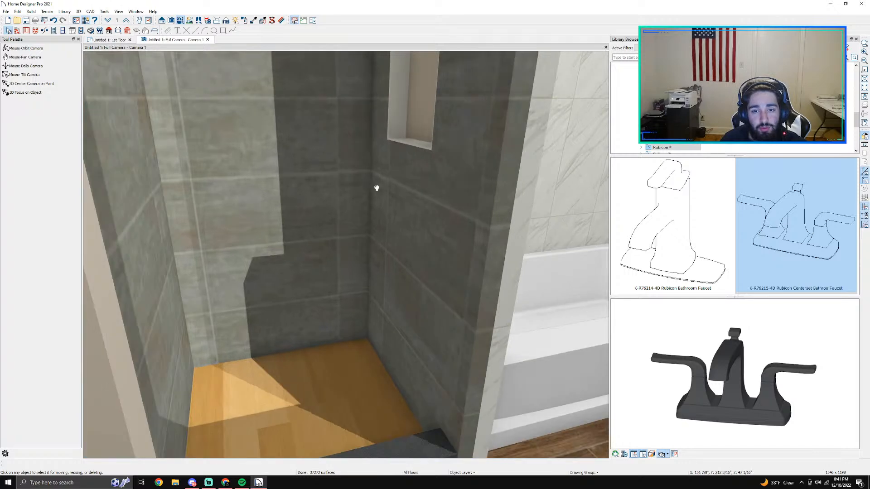
left_click(497, 201)
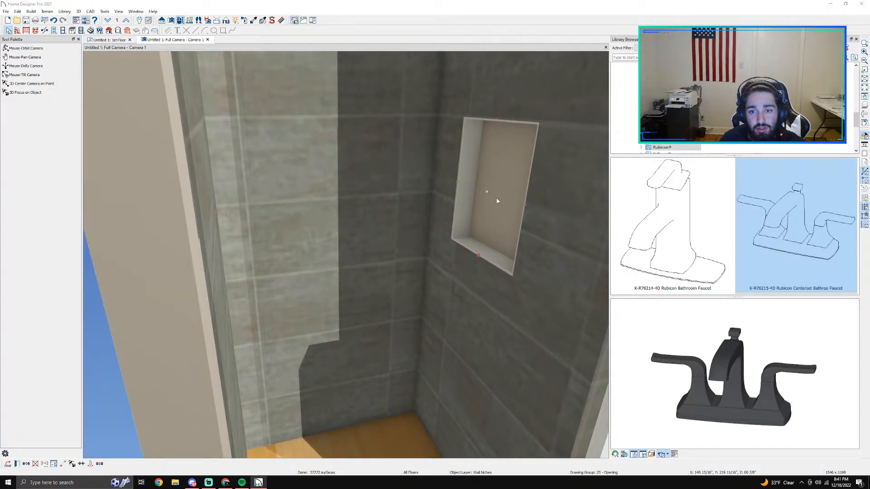
double_click(497, 201)
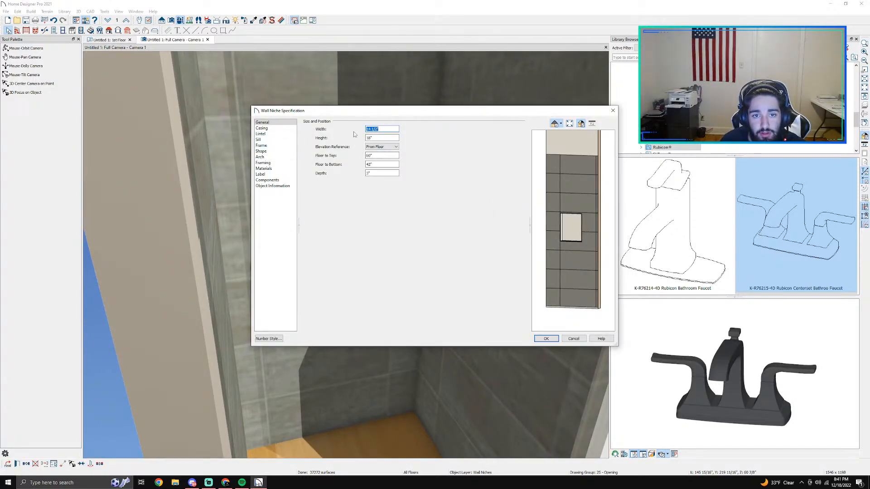
left_click(262, 129)
left_click(267, 134)
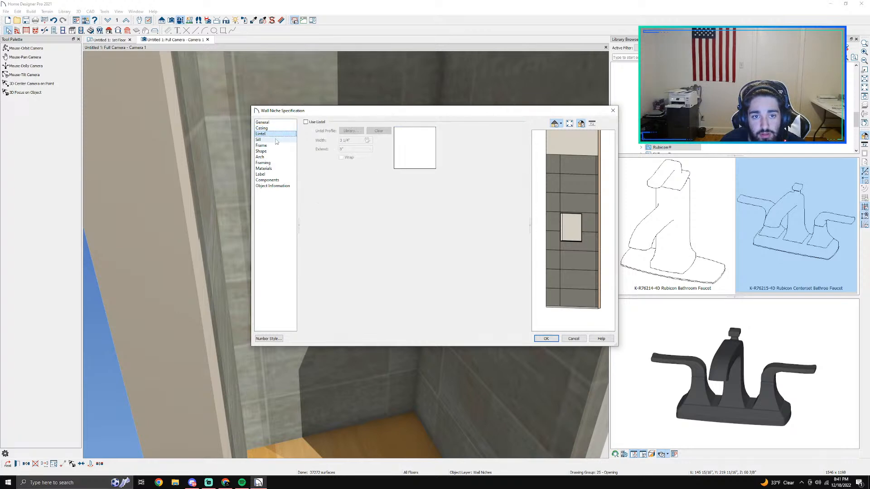
left_click(271, 139)
left_click(275, 146)
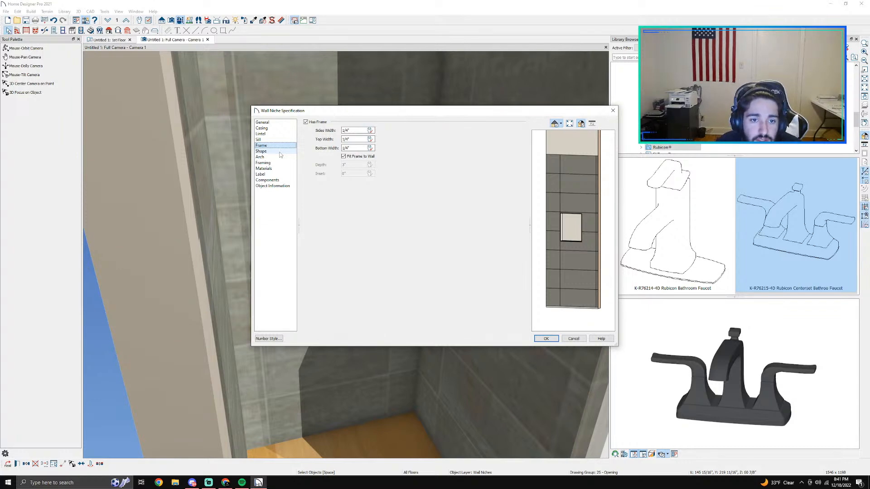
left_click(261, 157)
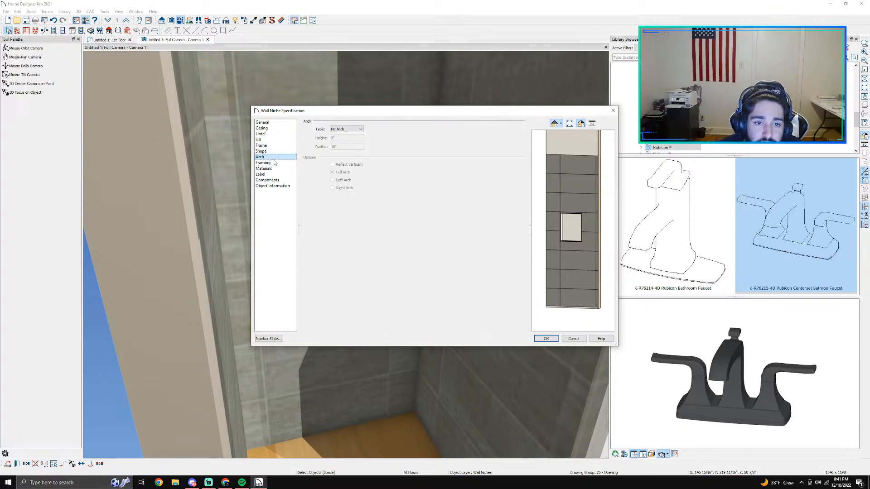
left_click(275, 164)
left_click(274, 168)
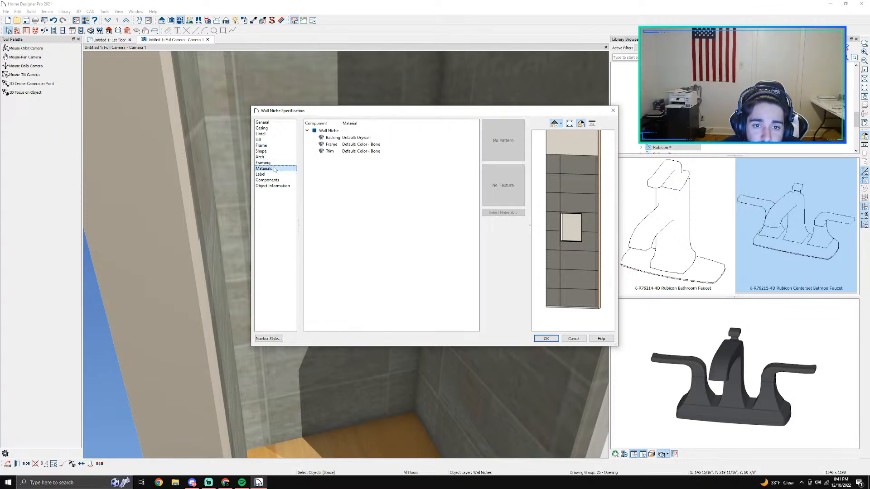
left_click(369, 144)
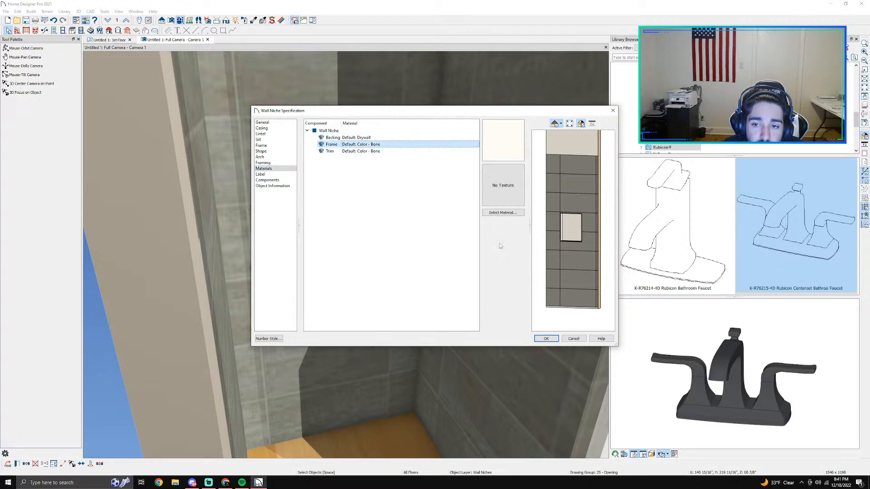
left_click(572, 340)
Step: Look up the material name used on the shower curb's wall cap molding
scroll(499, 318, "down", 2)
middle_click_drag(447, 284, 405, 197)
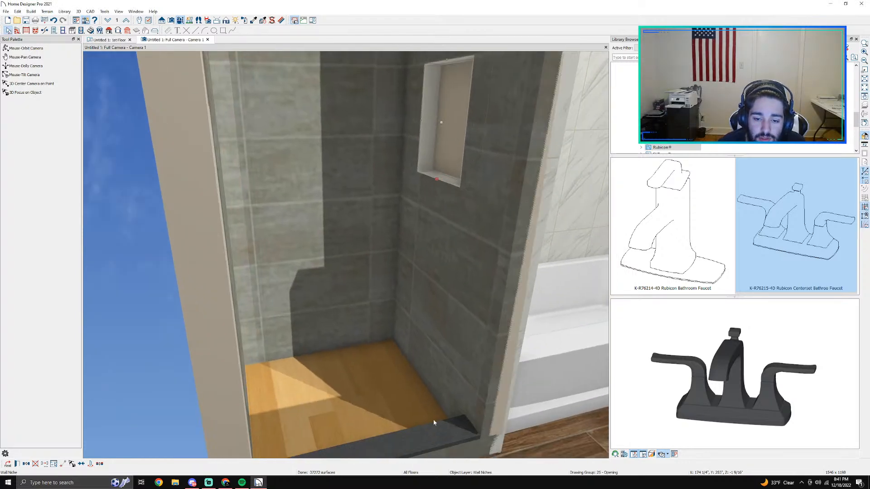
left_click(444, 421)
double_click(442, 414)
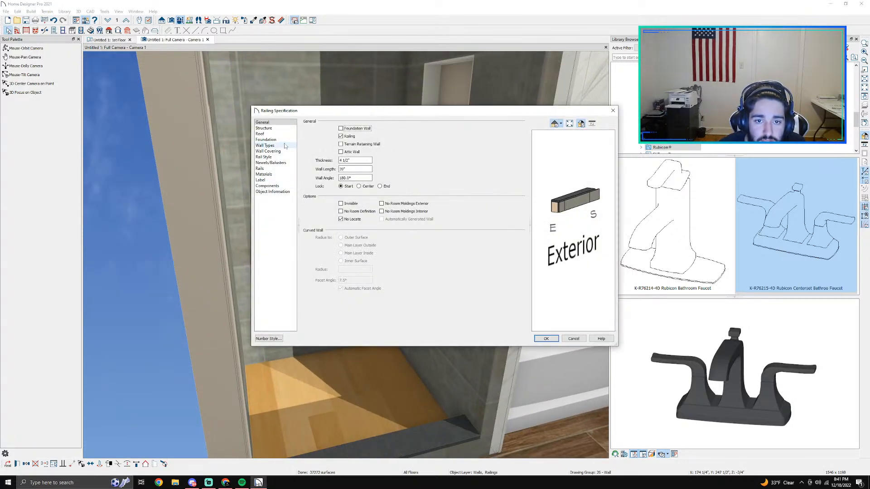
left_click(282, 174)
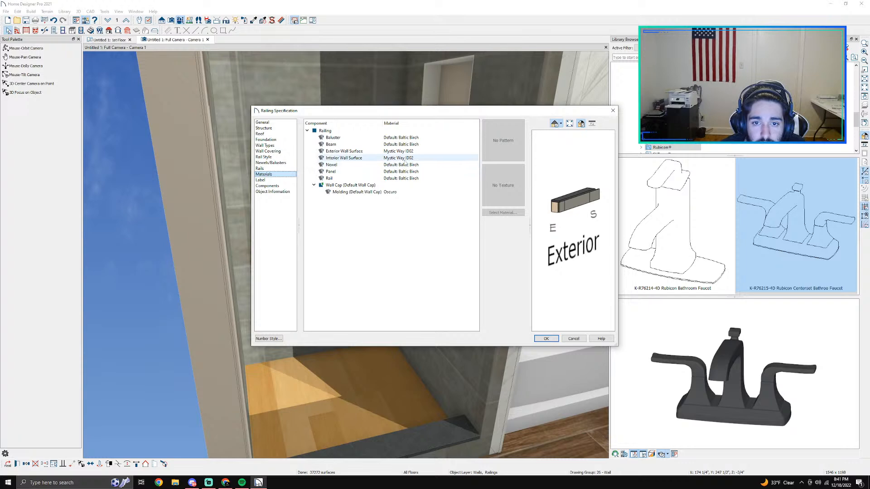
left_click(378, 192)
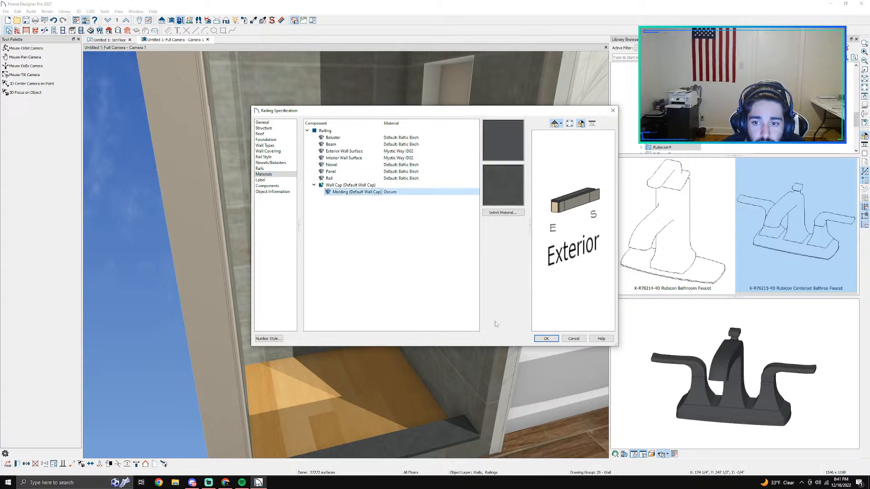
left_click(573, 339)
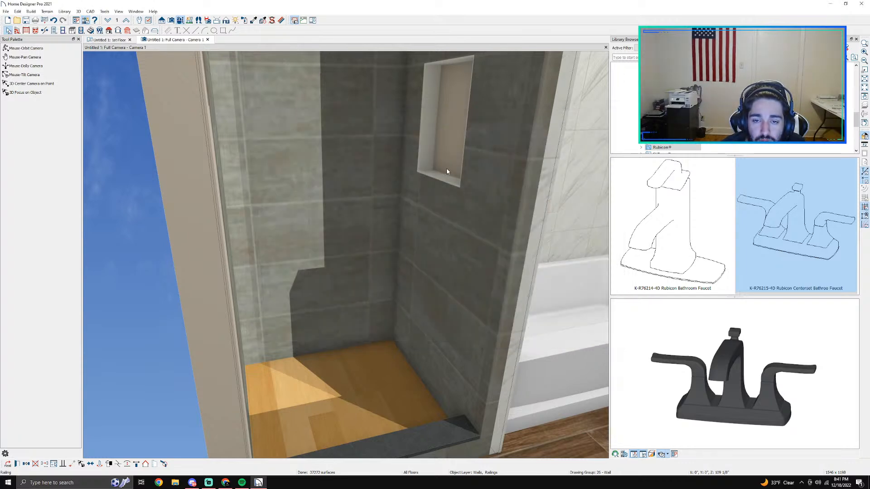
Step: Open material selection for the wall niche's trim component
double_click(444, 167)
left_click(272, 180)
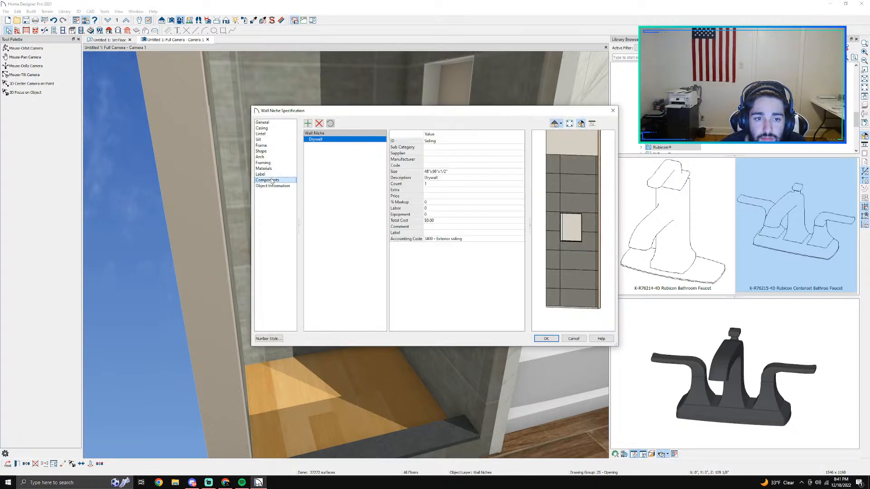
left_click(273, 169)
left_click(370, 152)
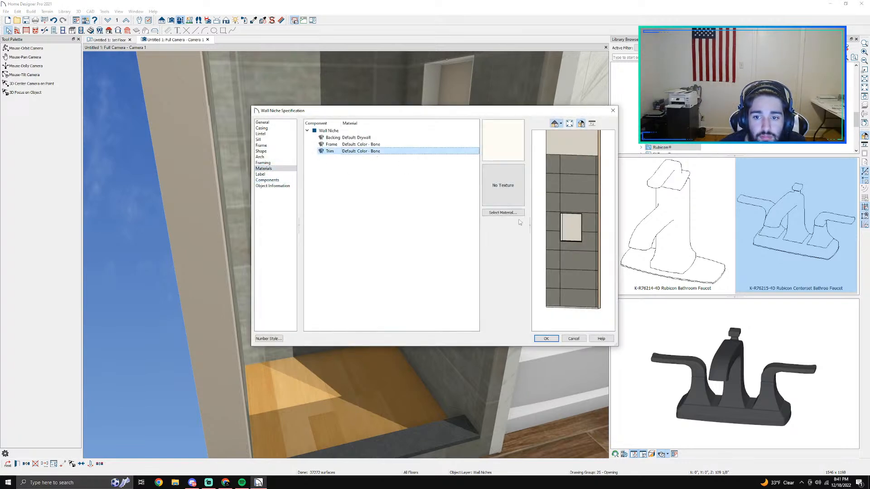
left_click(502, 212)
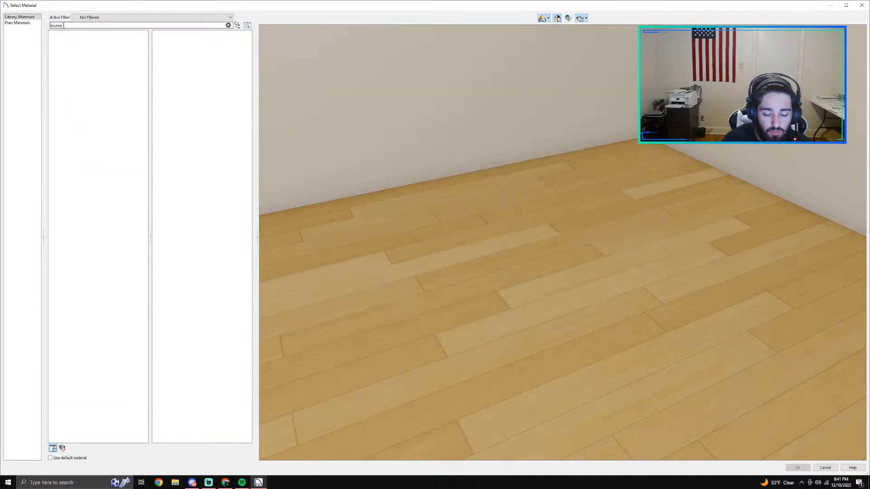
Step: Search the material library for Oscuro and apply it to the niche's trim
key("BackSpace")
key("BackSpace")
key("BackSpace")
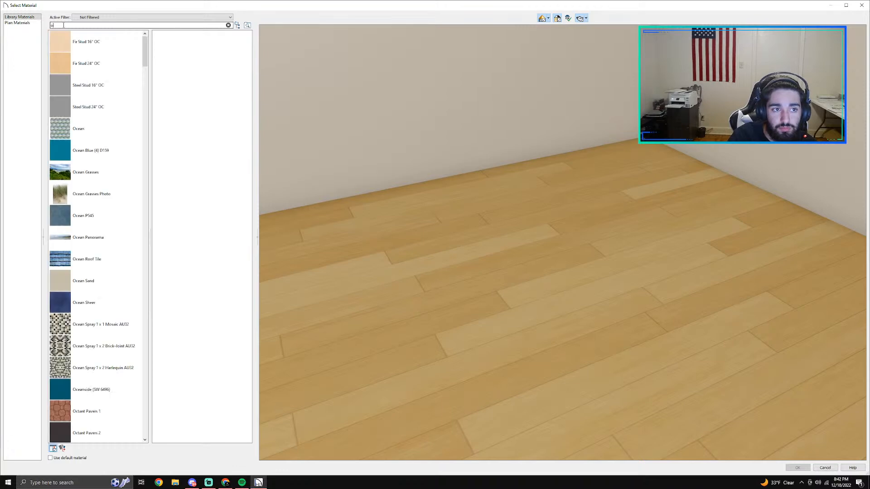
type("ro")
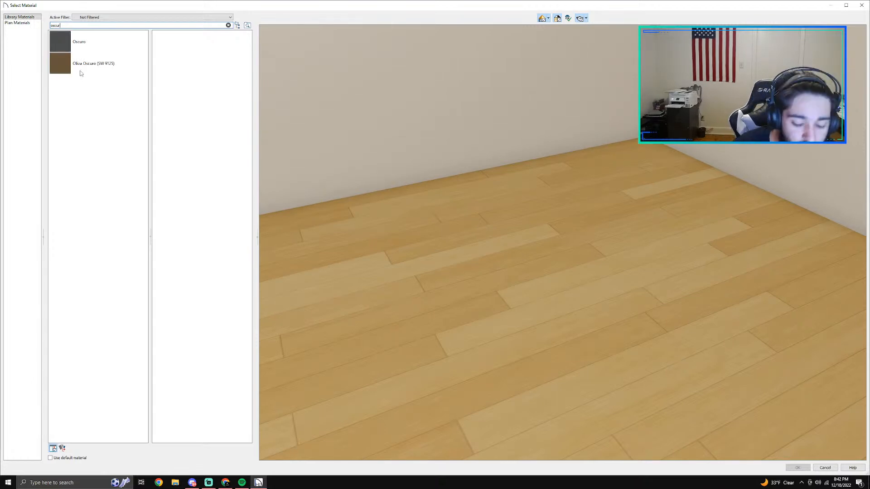
type("o")
key("ctrl+a")
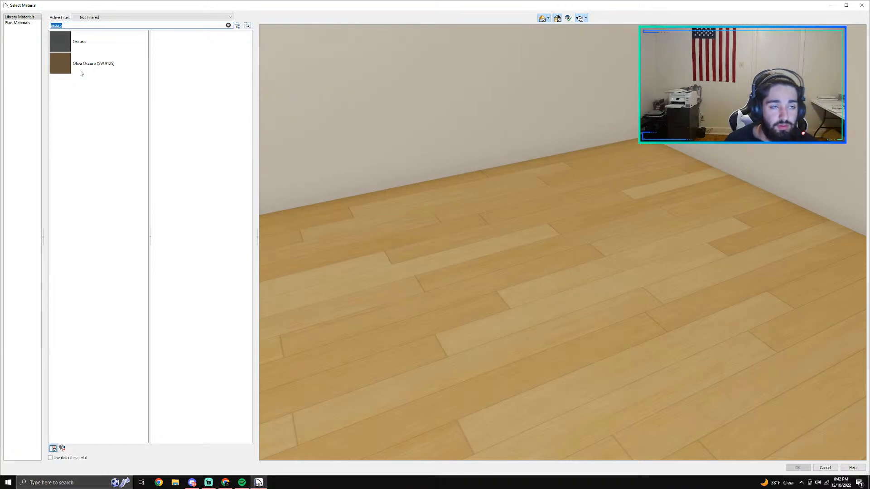
left_click(69, 49)
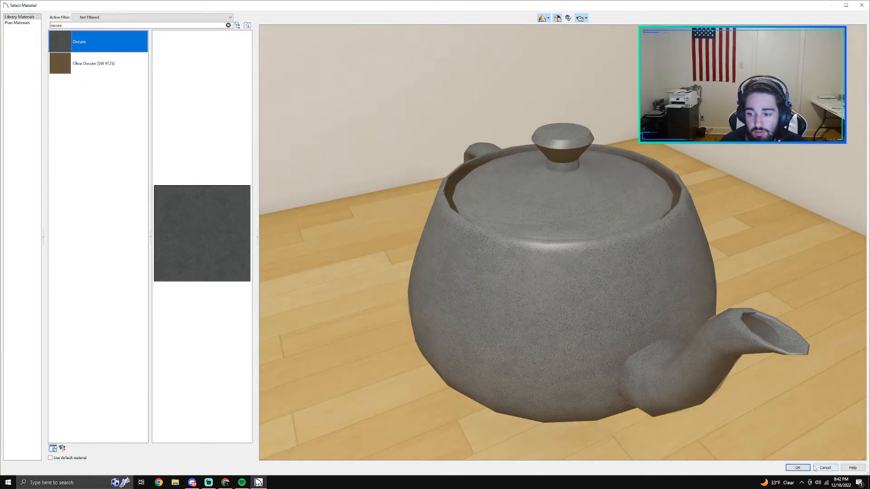
left_click(800, 468)
Step: Apply the Oscuro material to the niche's frame and accept the niche specification
left_click(354, 144)
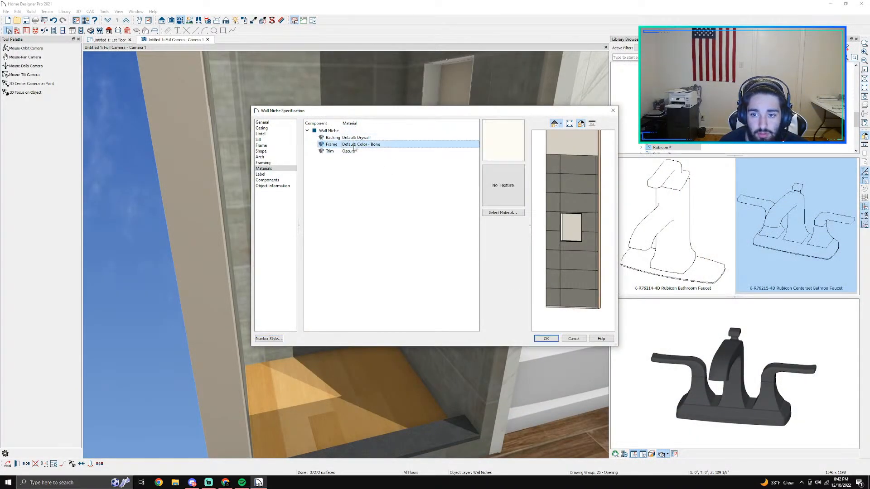
left_click(503, 212)
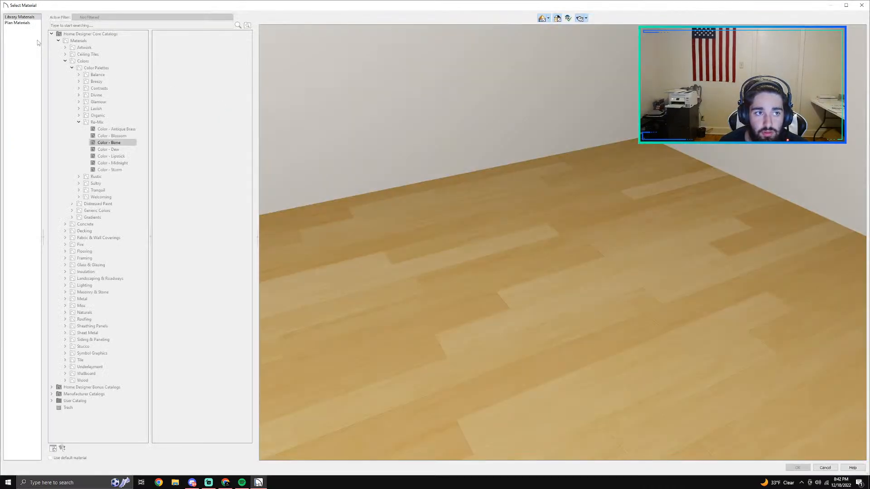
type("oscuro")
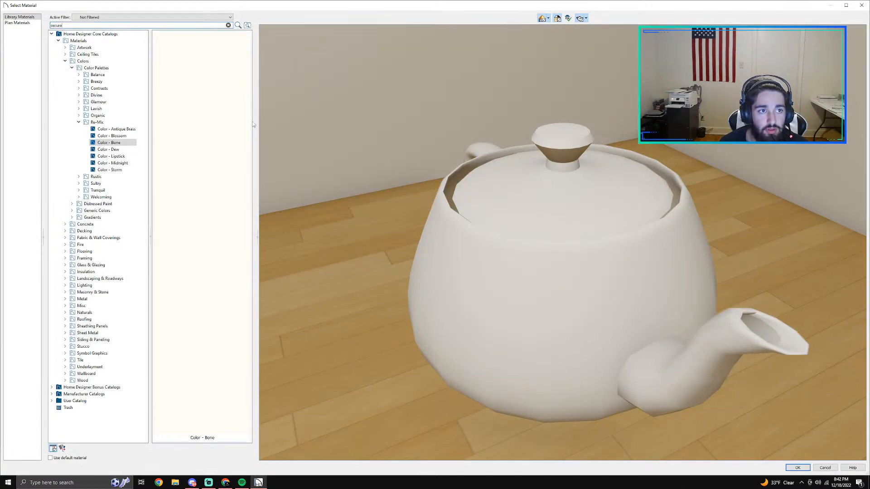
key("Return")
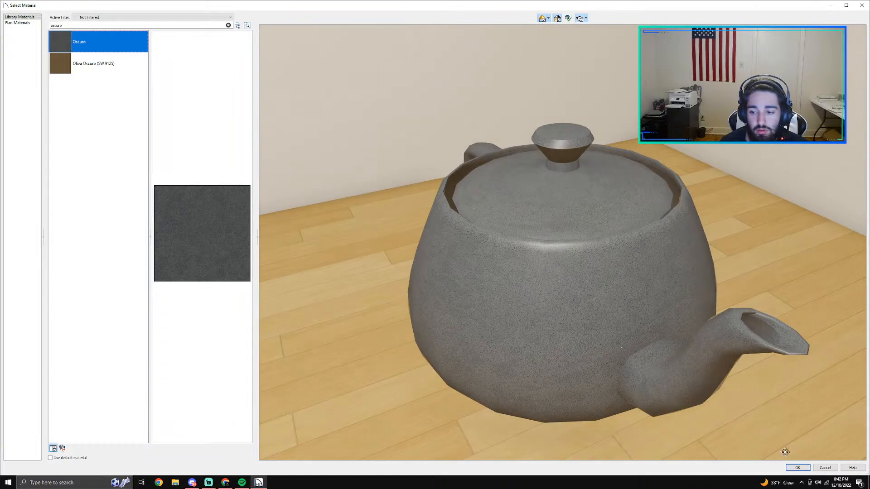
left_click(802, 468)
left_click(545, 338)
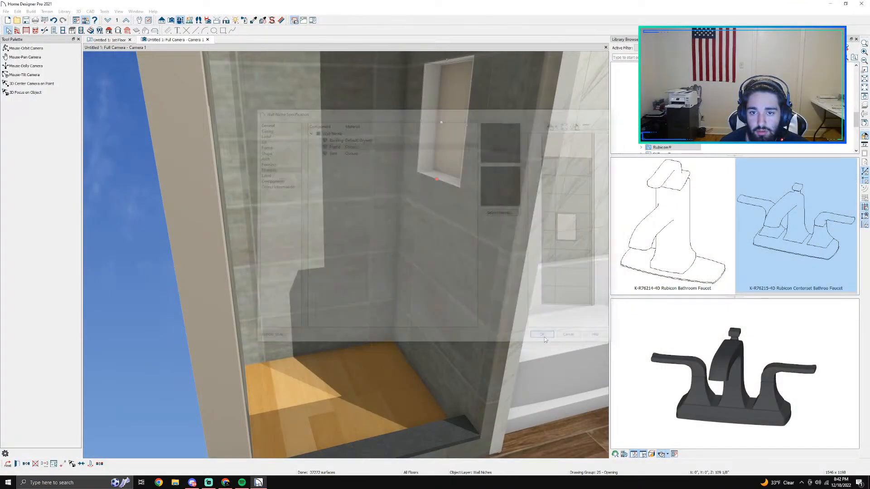
key("Escape")
Step: Reopen the niche's specification and open material selection for its backing component
scroll(442, 121, "up", 2)
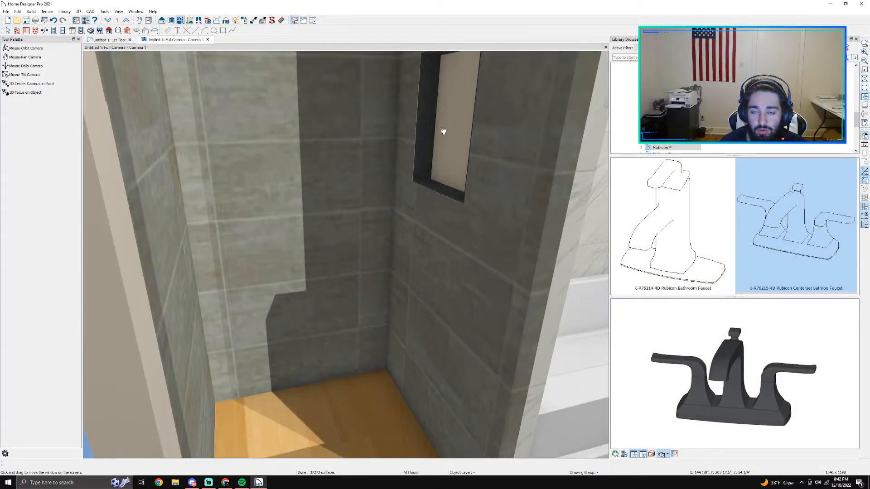
middle_click_drag(443, 132, 474, 277)
double_click(471, 258)
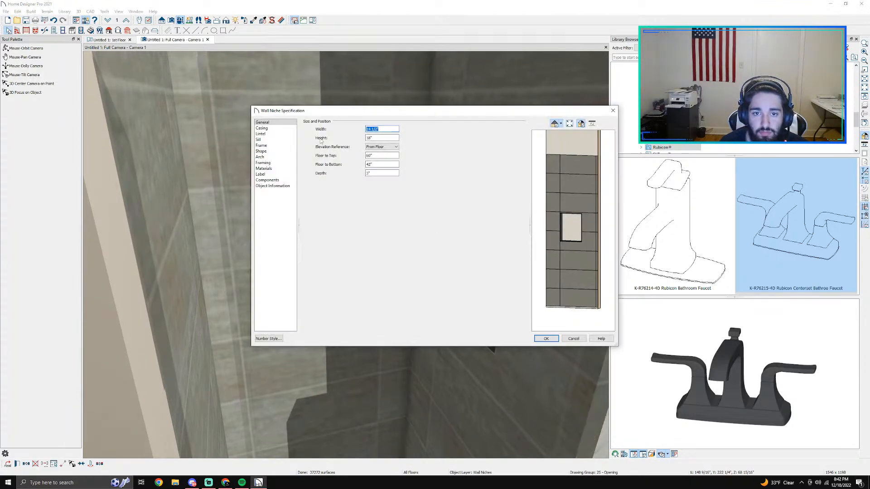
left_click(261, 135)
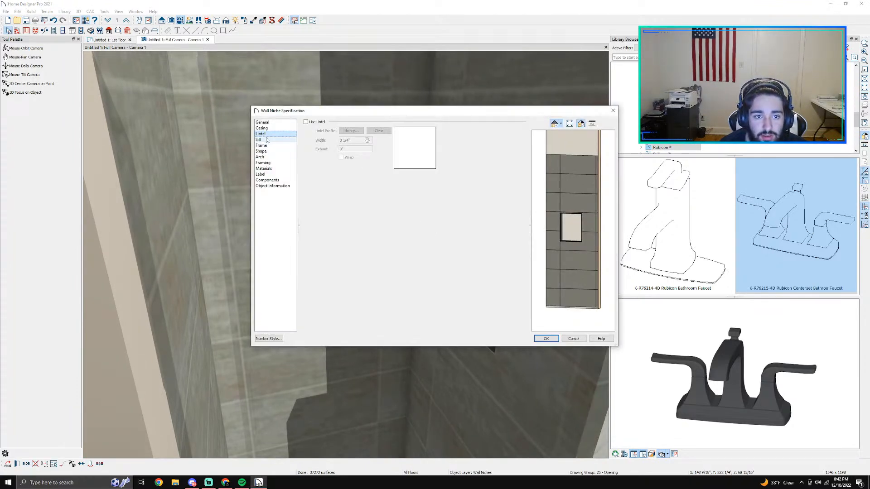
left_click(265, 129)
left_click(266, 124)
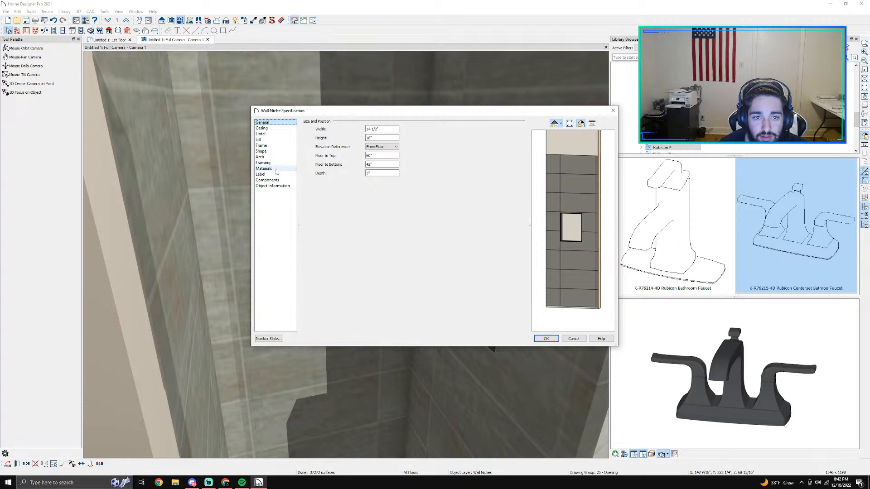
left_click(264, 169)
left_click(333, 138)
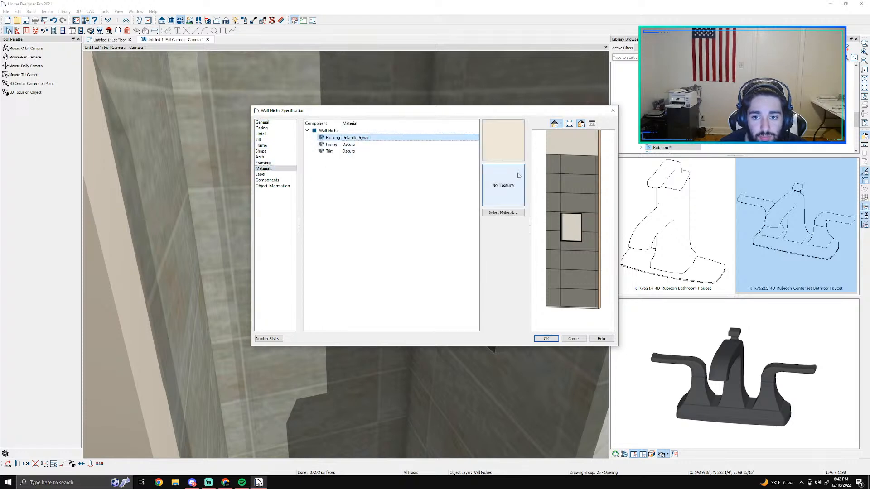
left_click(499, 212)
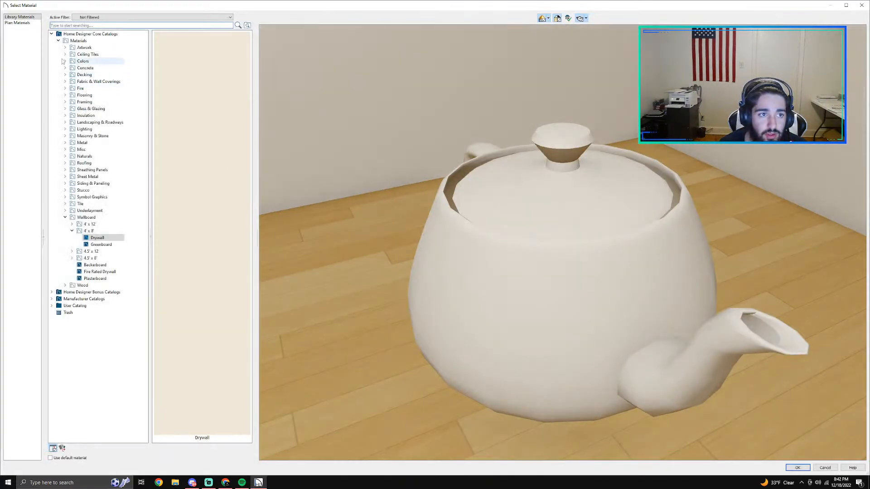
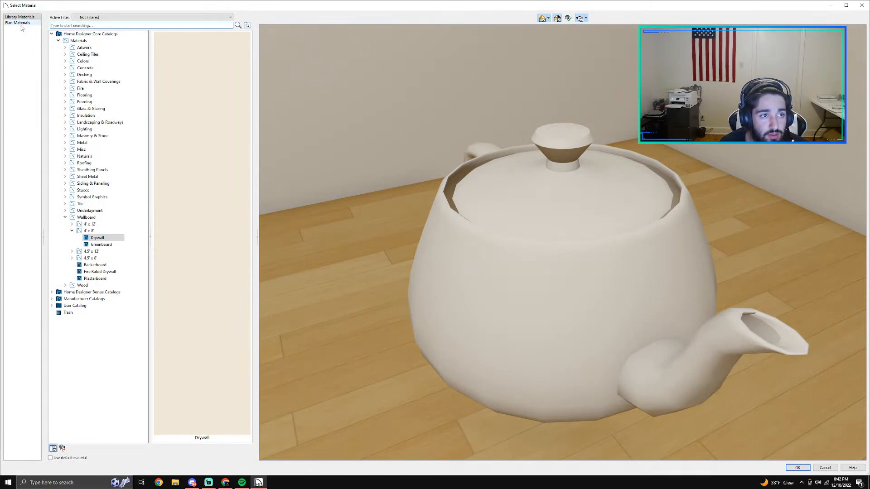
Step: Collapse the core catalog and expand the Home Designer Bonus and Manufacturer catalogs in the material library
left_click(58, 41)
left_click(51, 33)
left_click(51, 40)
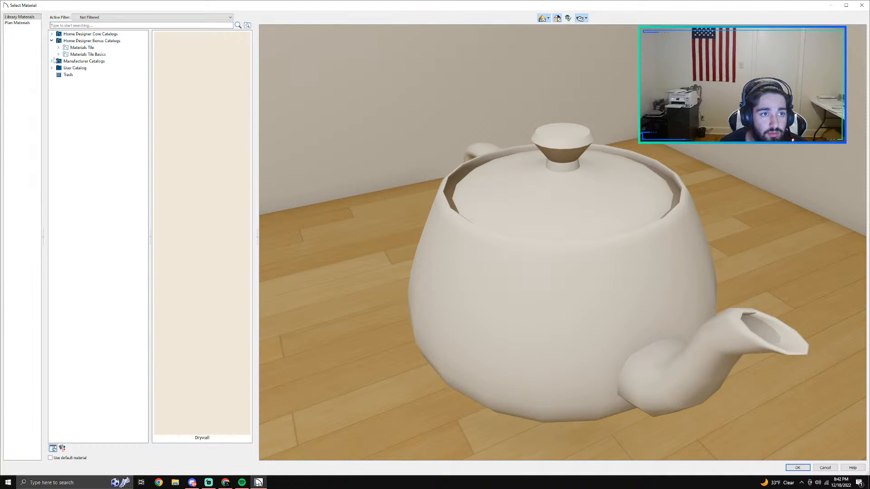
left_click(52, 60)
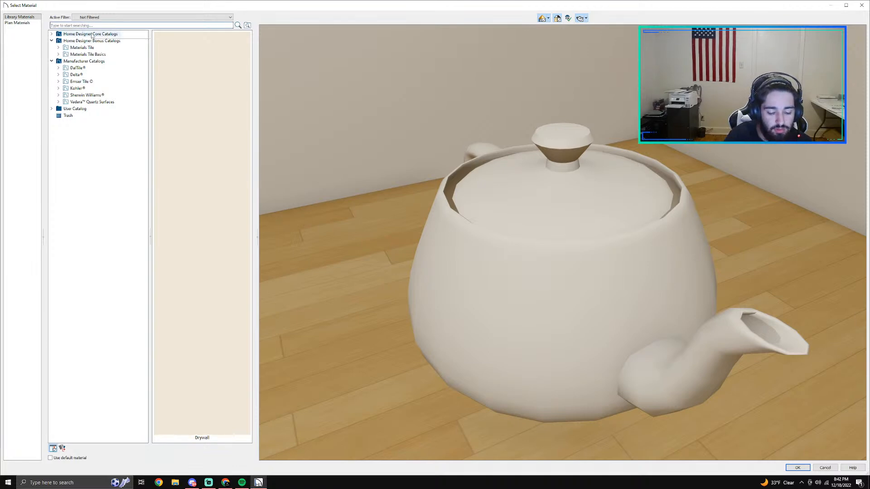
Step: Search the material library for "hexa", preview Hexagon Tile, and clear the search
type("hexa")
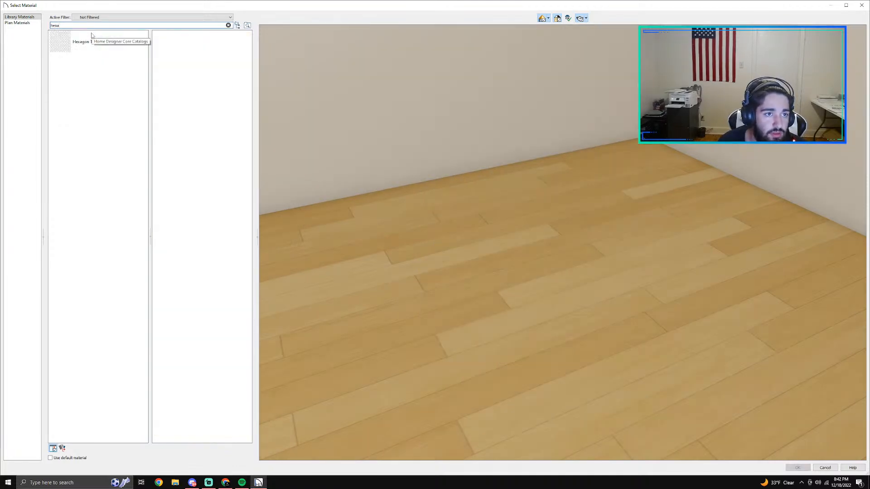
left_click(90, 44)
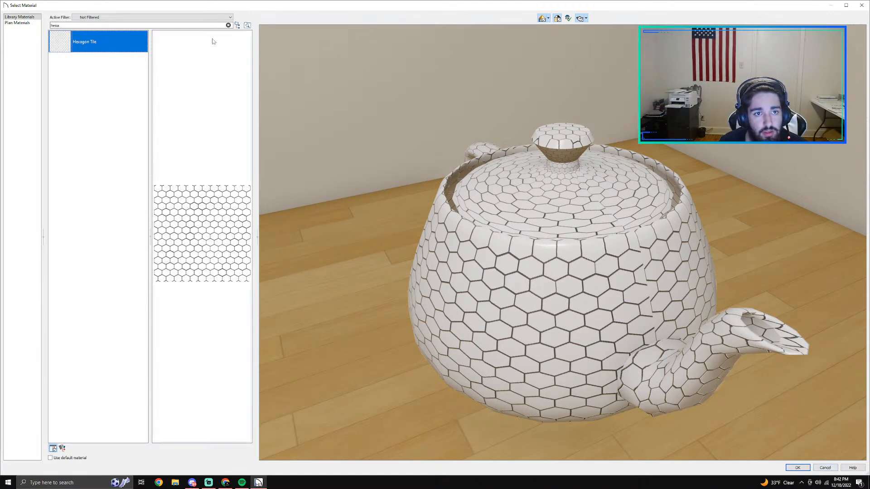
left_click(224, 26)
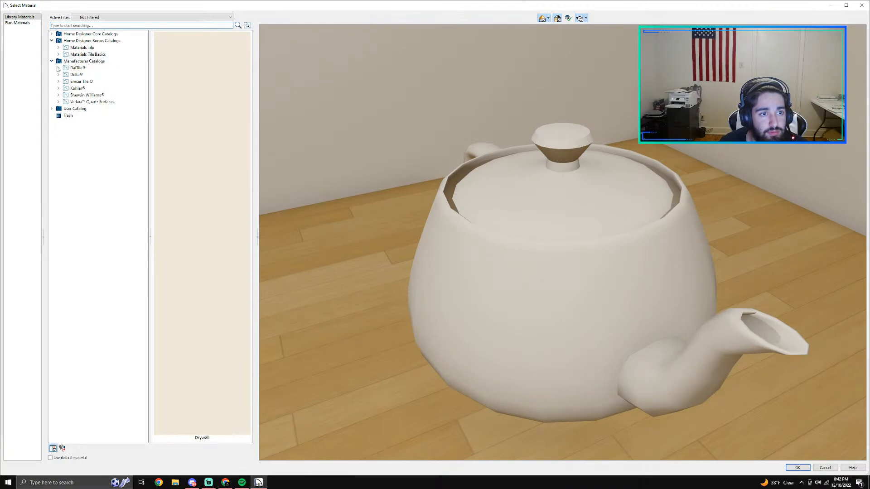
Step: Examine DalTile's mosaic collections from Aura through Octagon & Dot for a niche backing tile
left_click(58, 68)
left_click(65, 82)
left_click(74, 81)
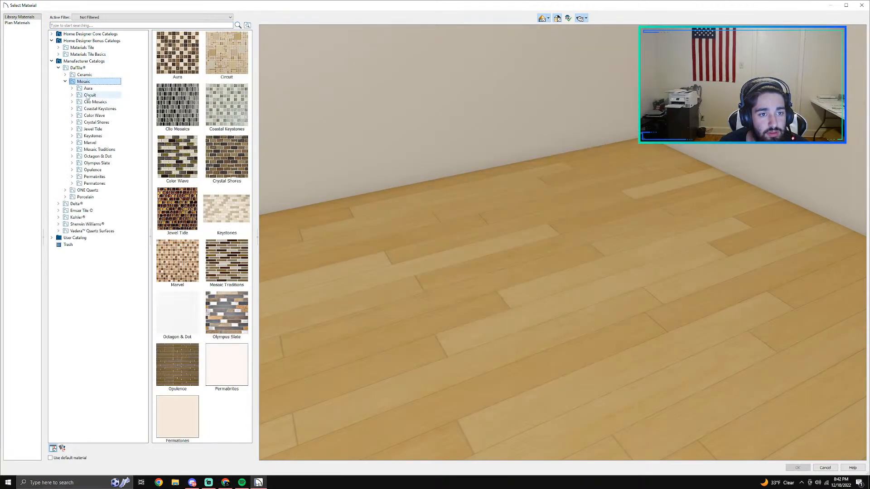
left_click(88, 88)
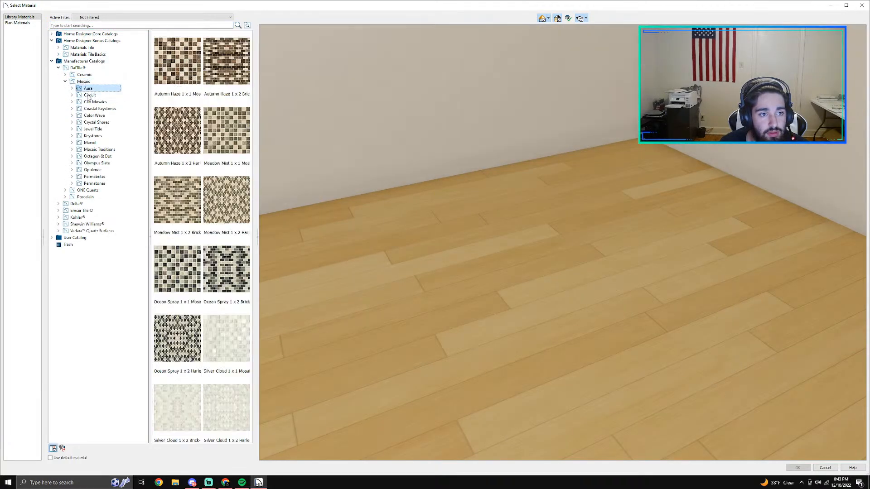
key("Down")
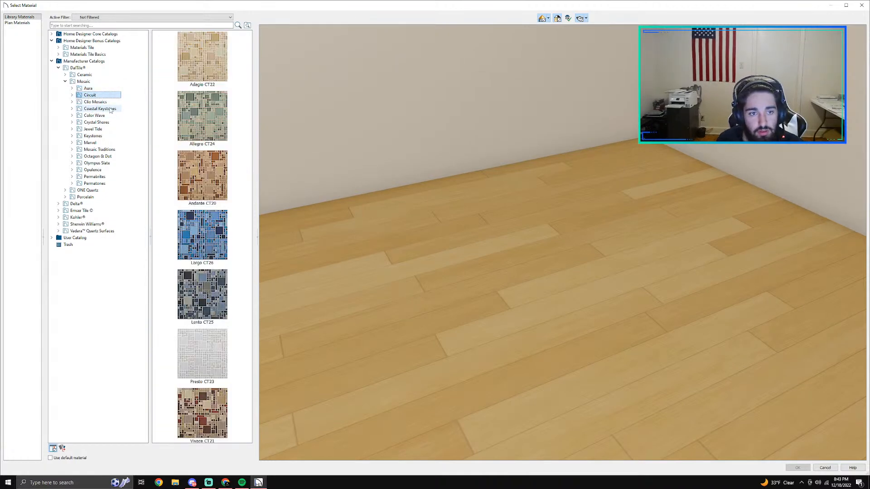
key("Down")
key("Down")
key("Down")
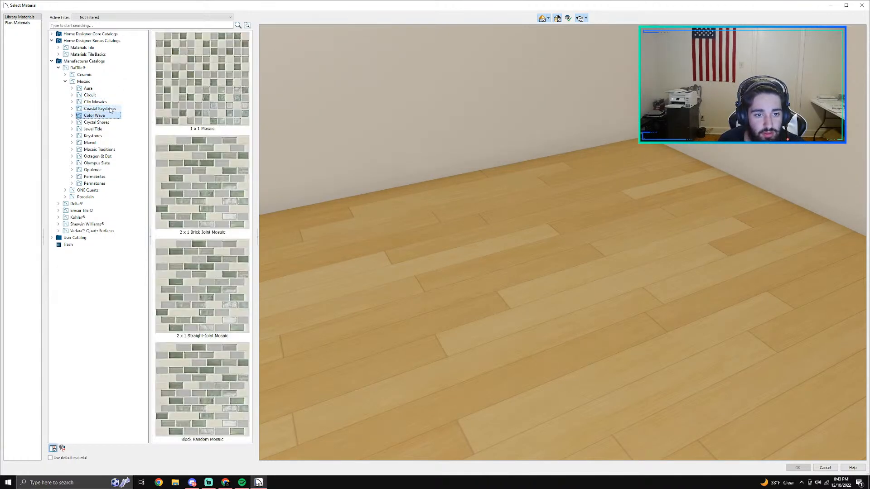
key("Down")
key("Down")
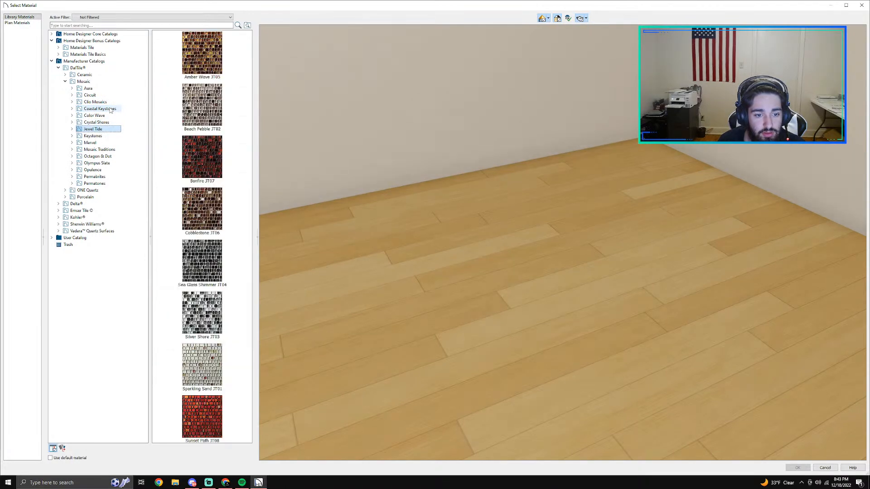
key("Down")
key("Down")
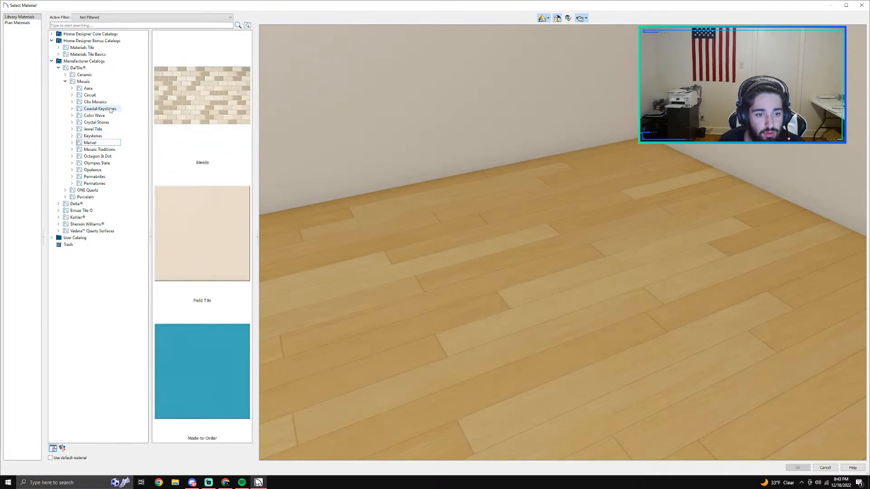
key("Down")
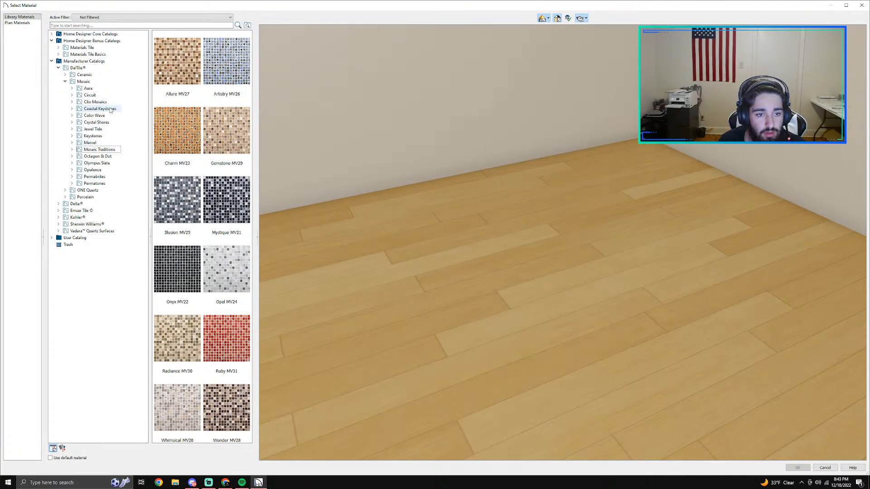
key("Down")
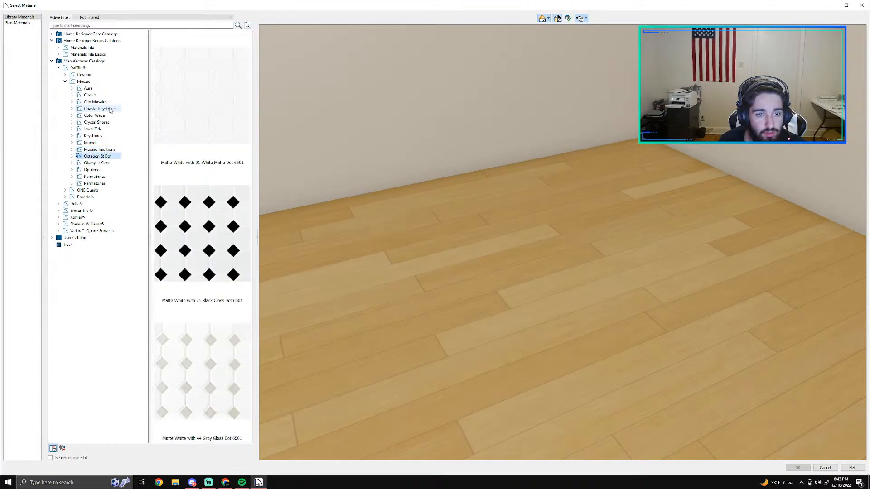
Step: Examine the individual Octagon & Dot and Olympus Slate tiles and the remaining mosaic collections through Permatones
left_click(72, 156)
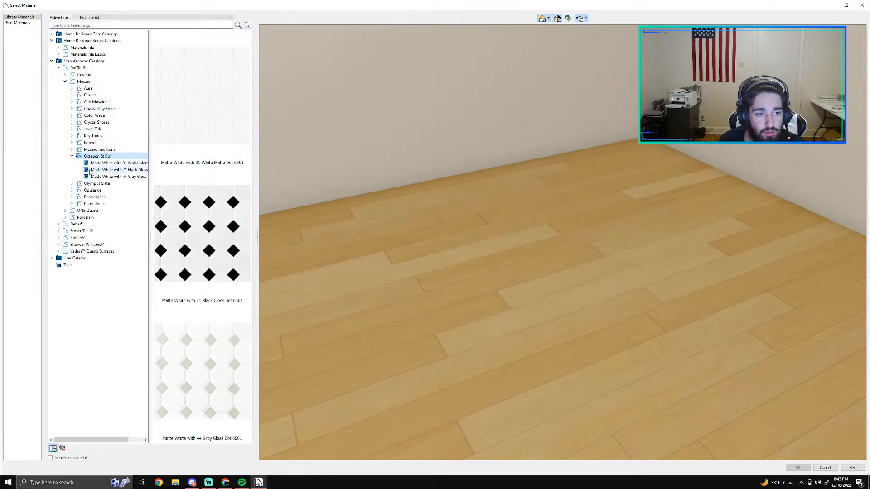
left_click(80, 184)
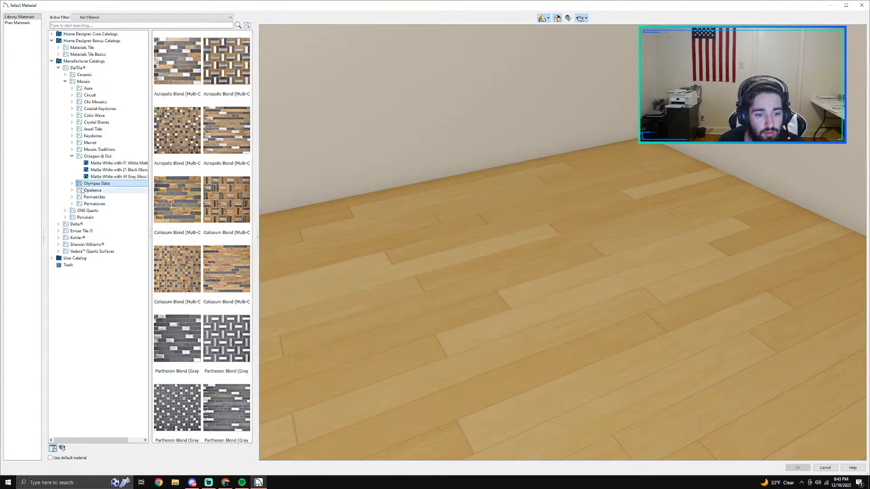
left_click(72, 184)
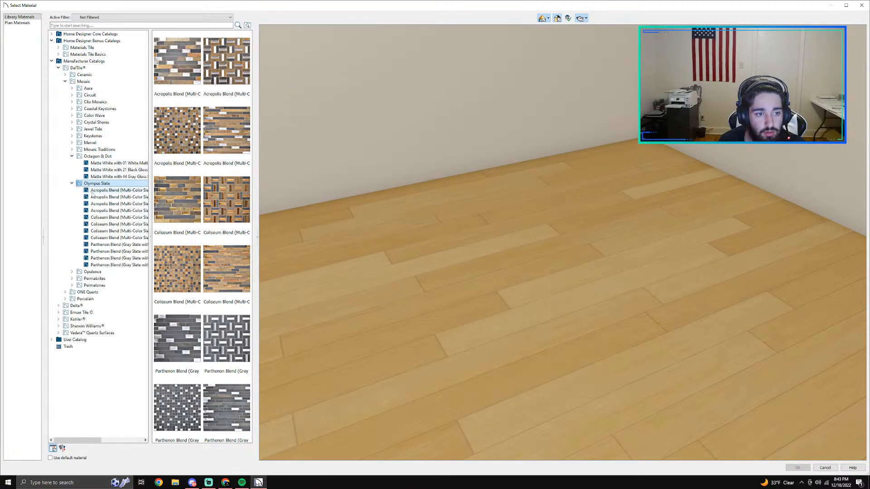
left_click(92, 272)
key("Down")
key("Down")
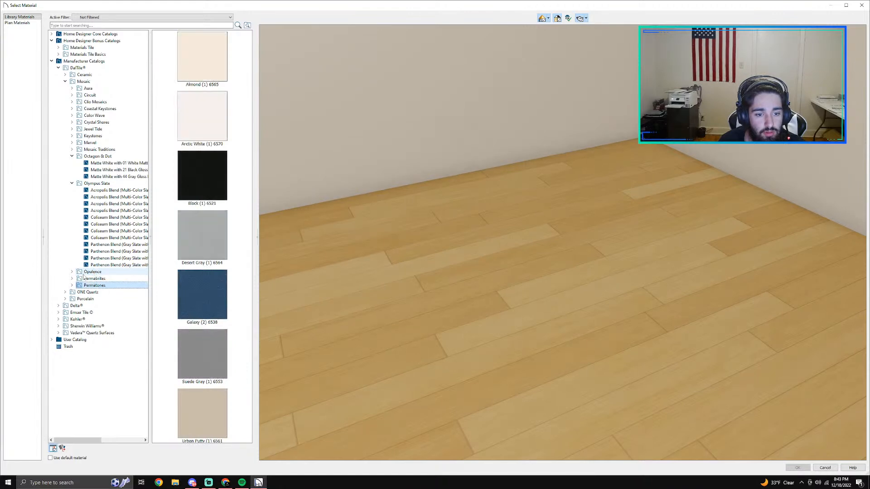
Step: Preview the Urban Putty, Arctic White and Almond tiles from the Permatones collection
left_click(202, 410)
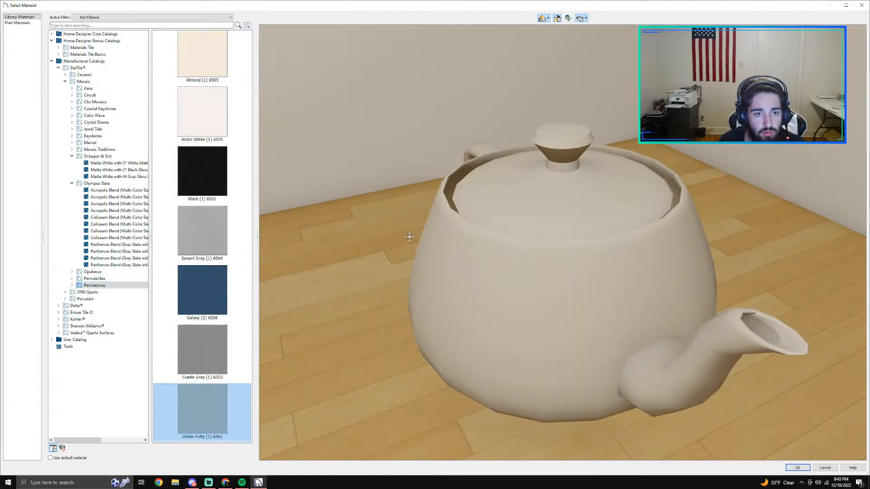
scroll(214, 251, "up", 1)
left_click(205, 131)
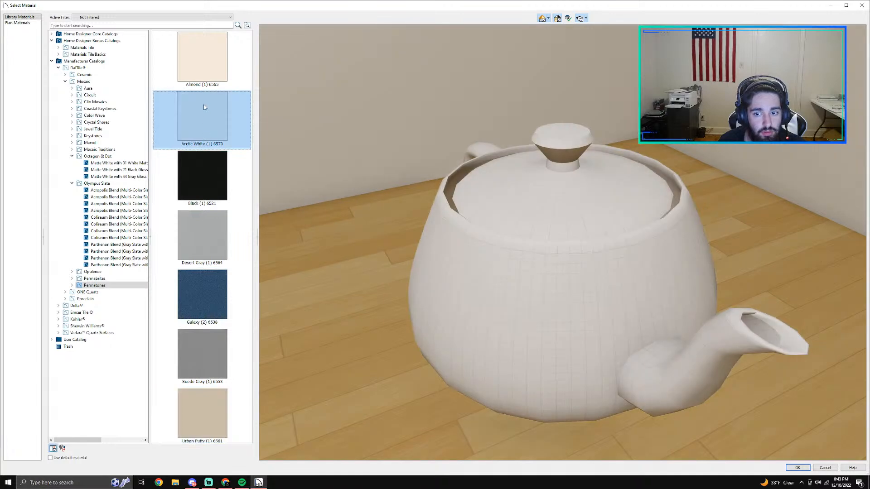
left_click(206, 72)
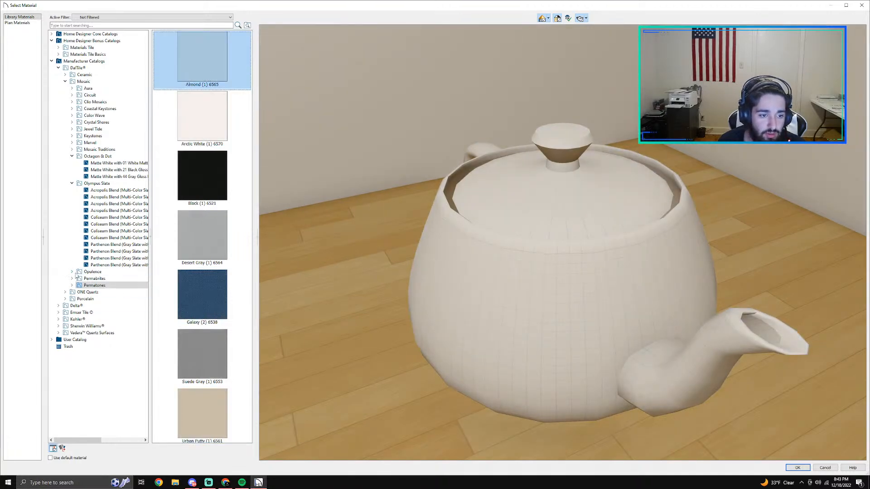
Step: Collapse the expanded mosaic collections and check DalTile's Mosaic Traditions tiles and ONE Quartz groups
left_click(72, 183)
left_click(72, 156)
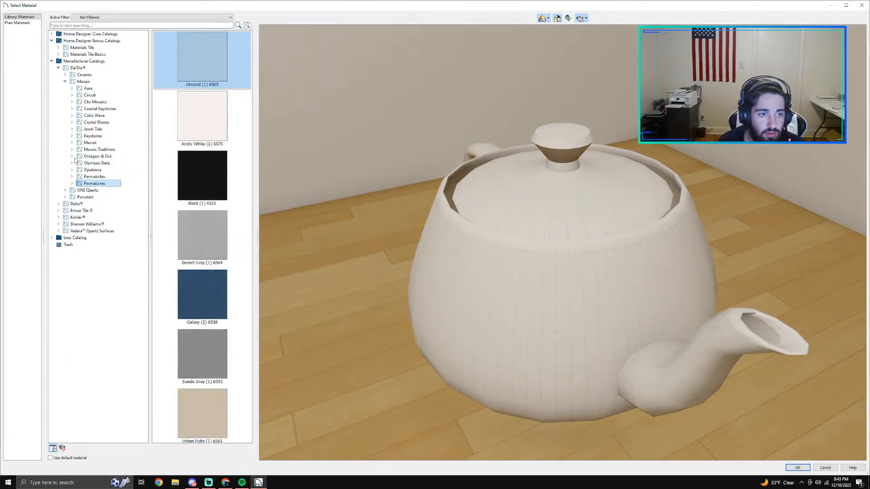
left_click(95, 149)
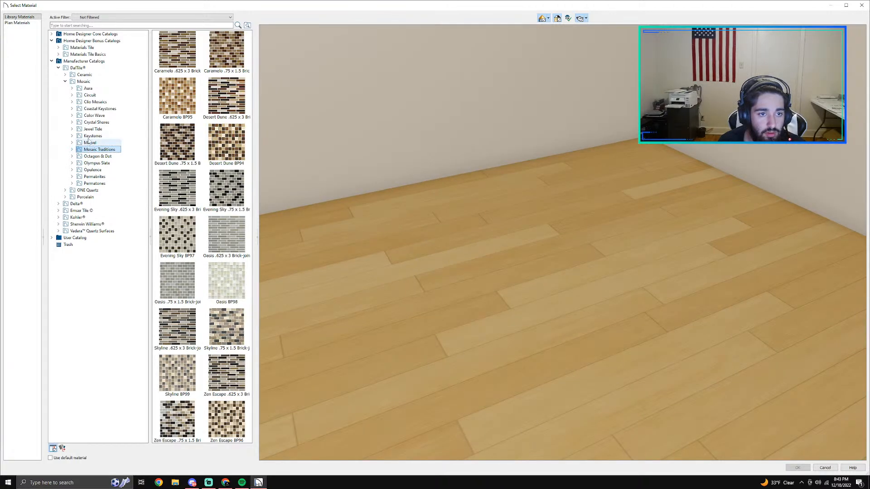
left_click(66, 81)
left_click(65, 88)
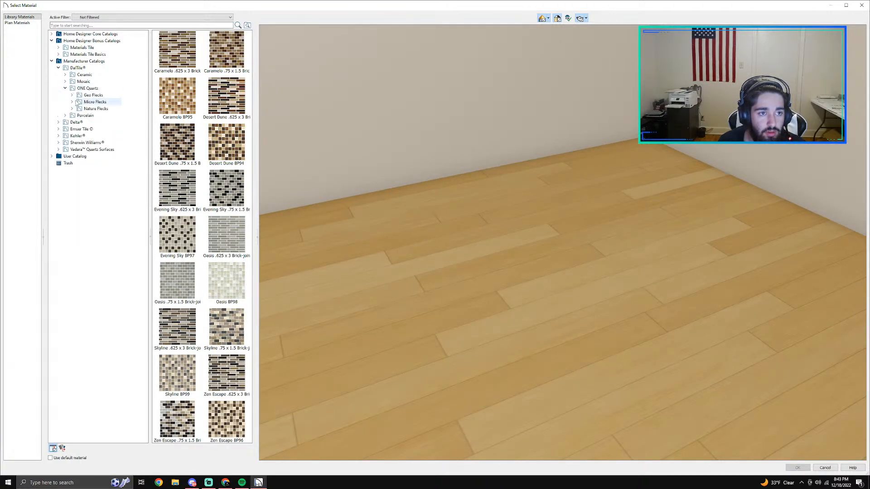
left_click(65, 88)
Step: Examine DalTile's porcelain collections, from Acacia Valley through Ever, for a niche backing tile
left_click(71, 95)
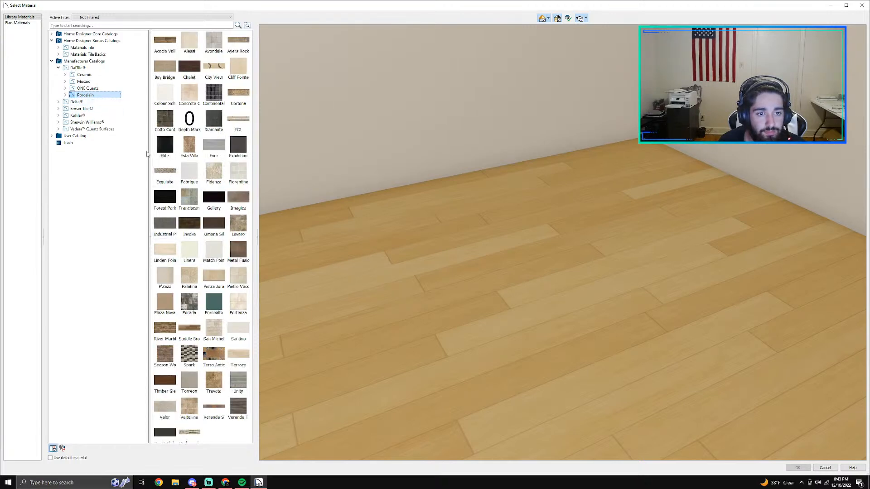
double_click(72, 95)
left_click(90, 102)
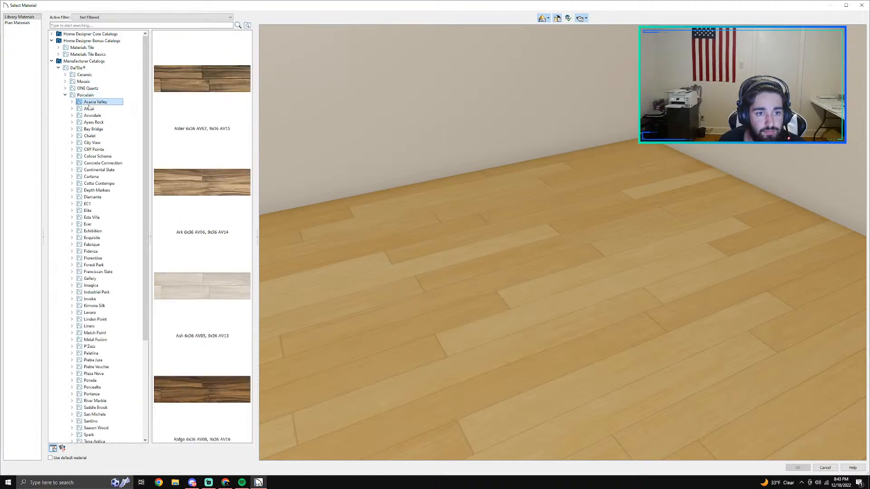
left_click(89, 109)
key("Down")
key("Down")
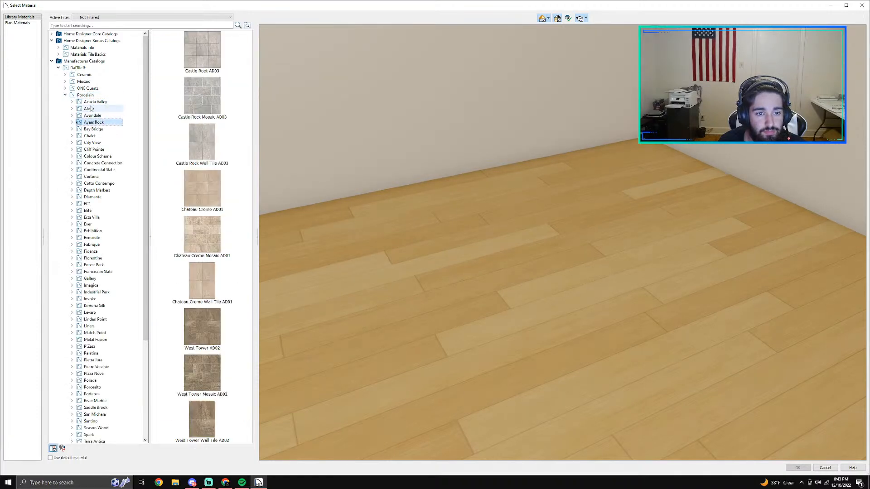
key("Down")
key("Down")
key("Down")
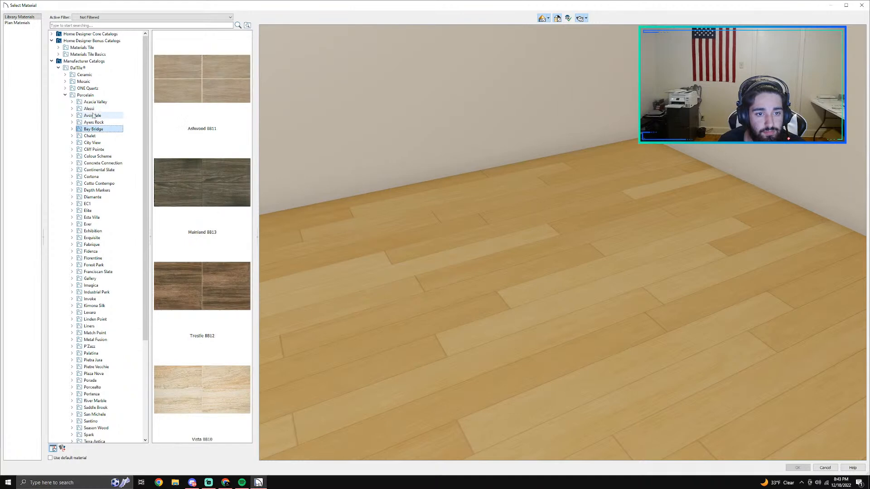
key("Down")
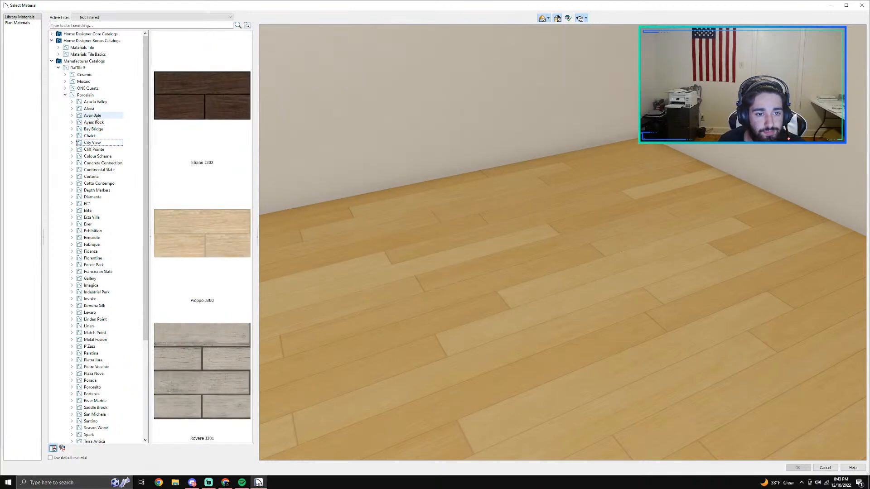
key("Down")
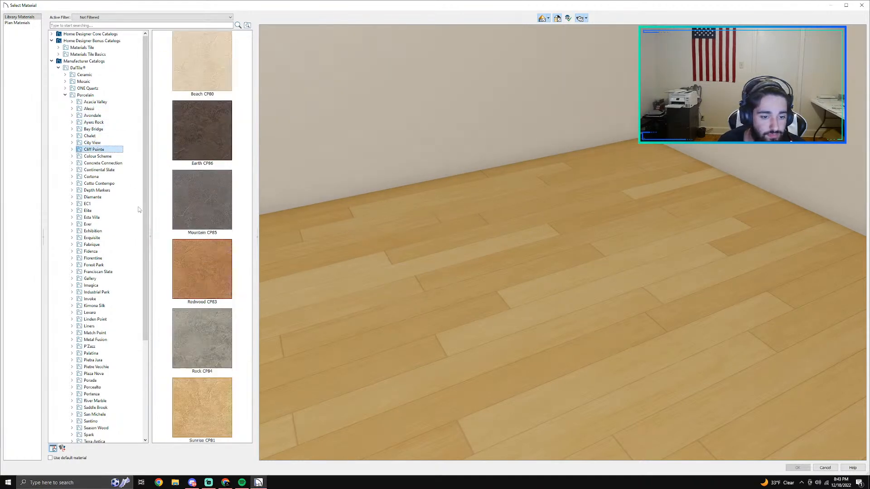
key("Down")
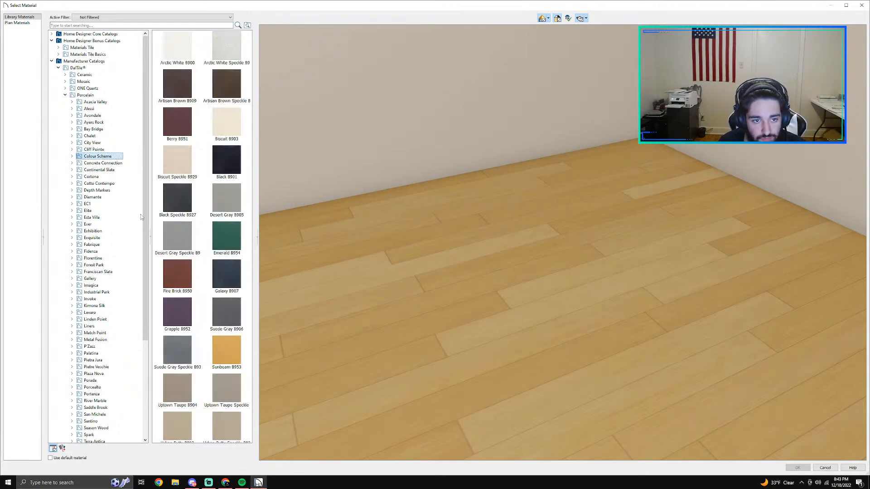
left_click(100, 200)
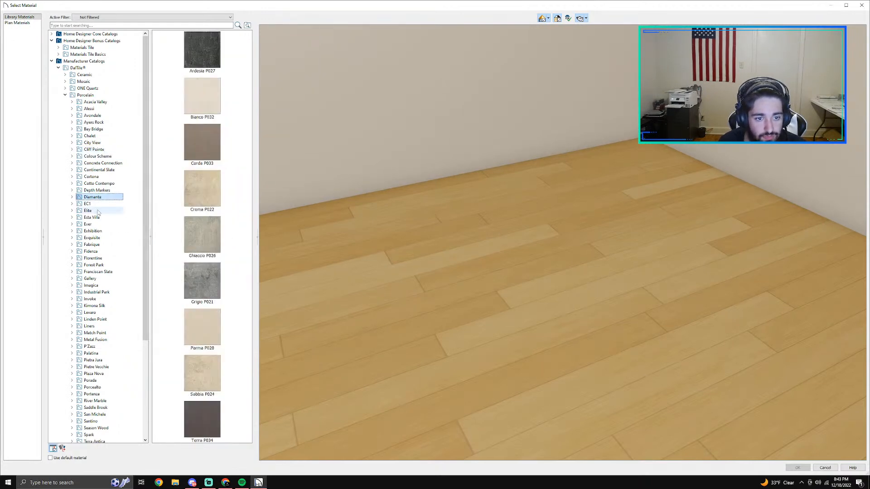
left_click(97, 211)
left_click(95, 224)
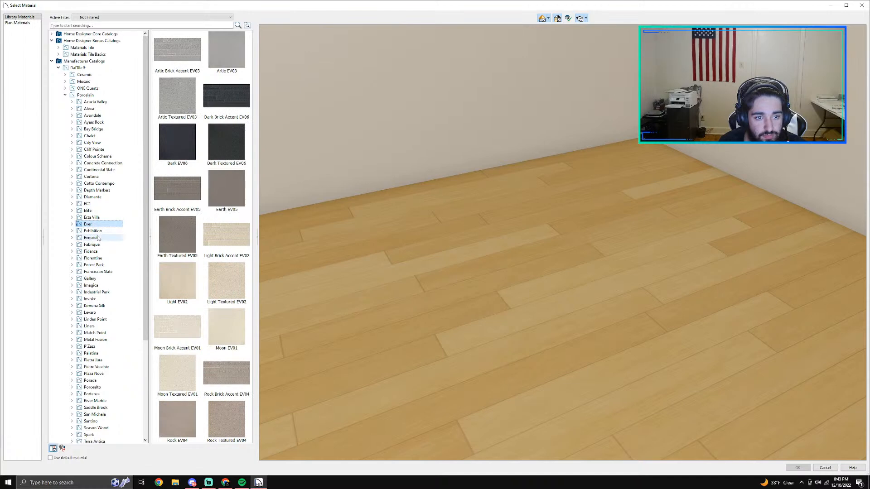
Step: Apply Chantilly EQ11 from DalTile's porcelain Exquisite collection to the niche's backing
left_click(93, 237)
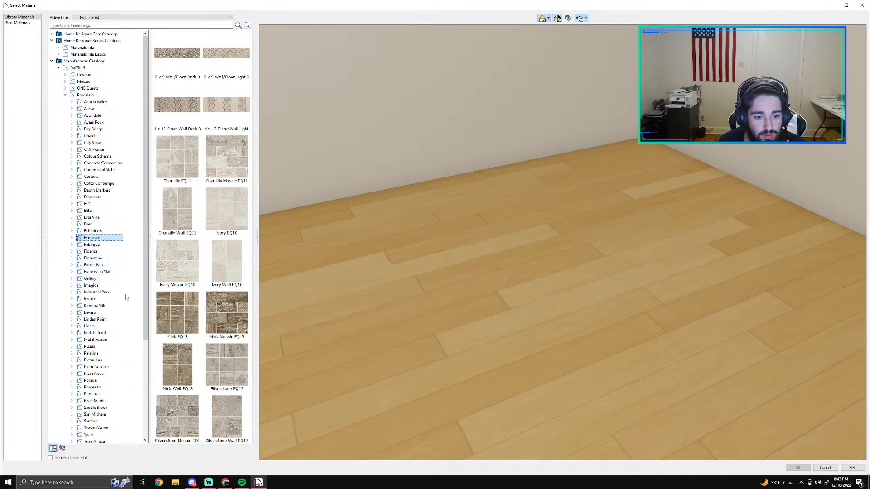
left_click(176, 155)
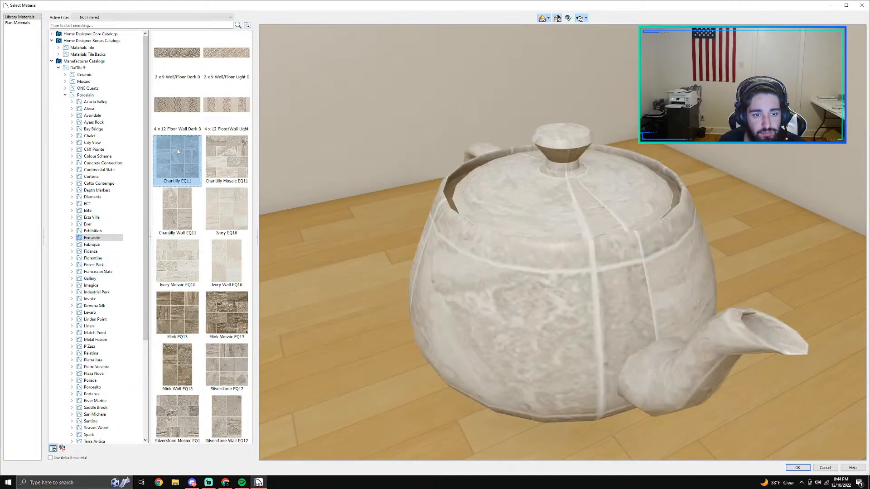
left_click(798, 468)
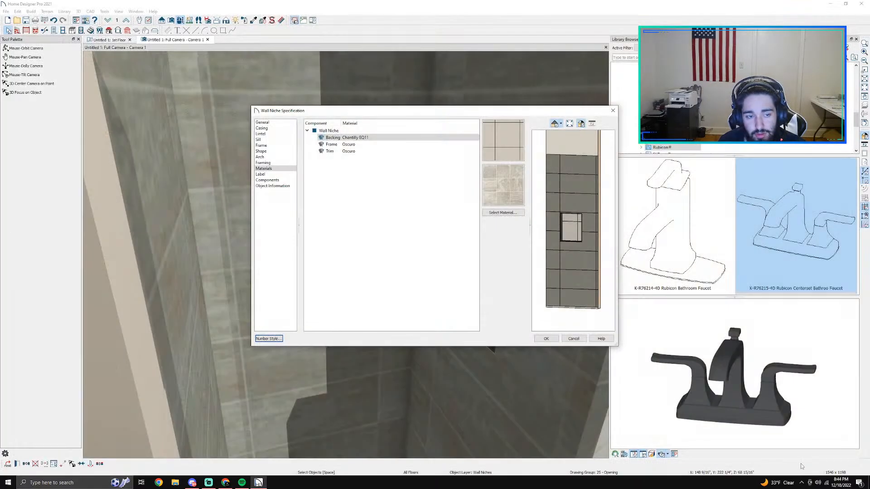
Step: Accept the niche's material changes and check the finished wall niche and its size settings
left_click(543, 339)
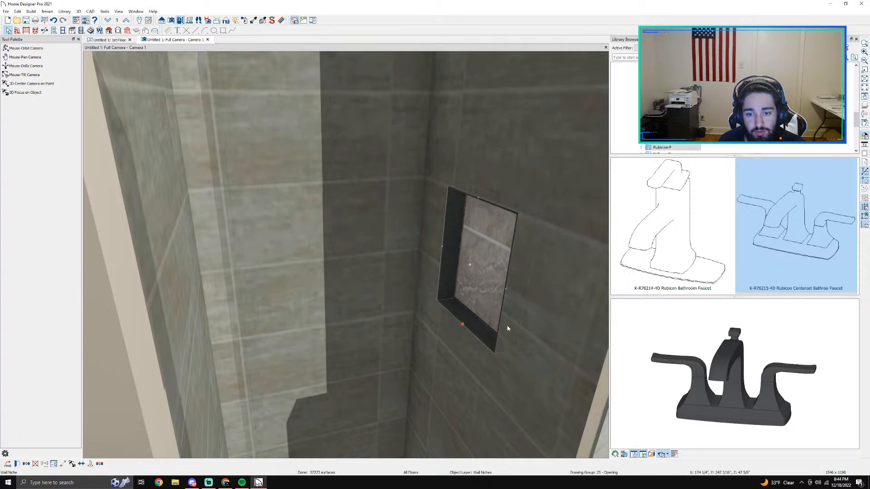
scroll(488, 360, "up", 3)
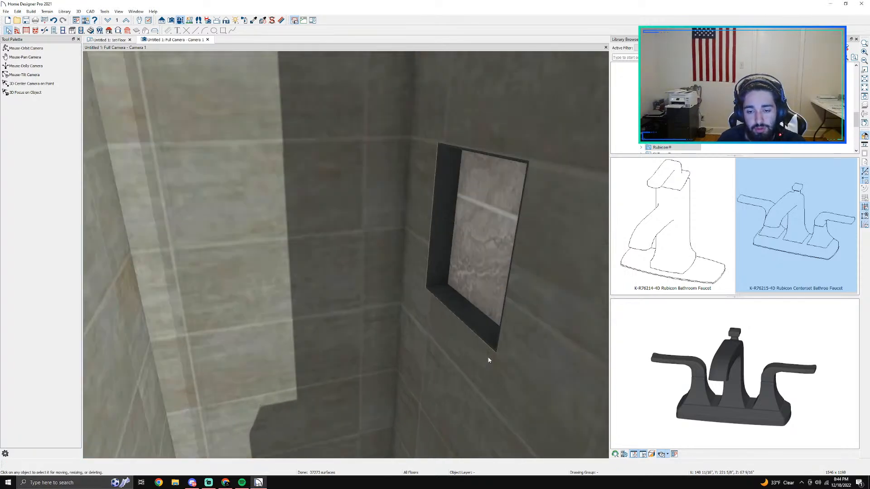
double_click(488, 284)
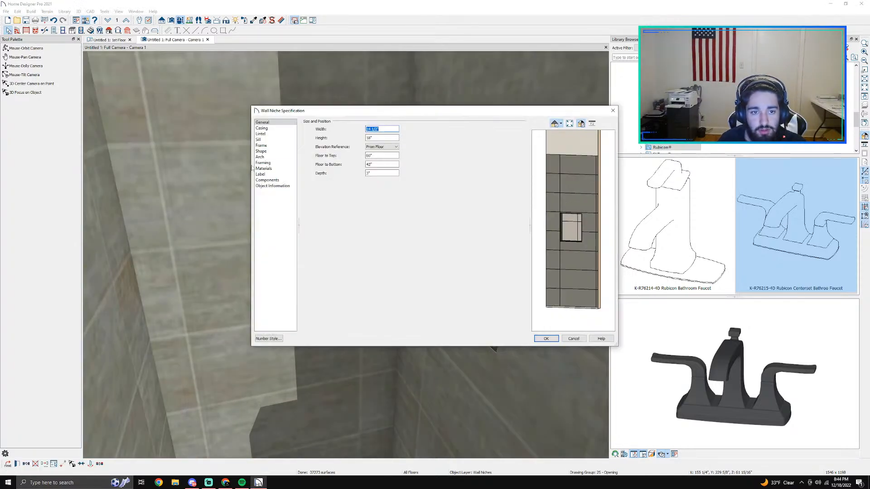
left_click(570, 340)
Step: Set the shower room's floor finish to the Chantilly EQ11 tile, found by searching the material library for "eq11"
scroll(469, 353, "down", 3)
middle_click_drag(425, 394, 260, 293)
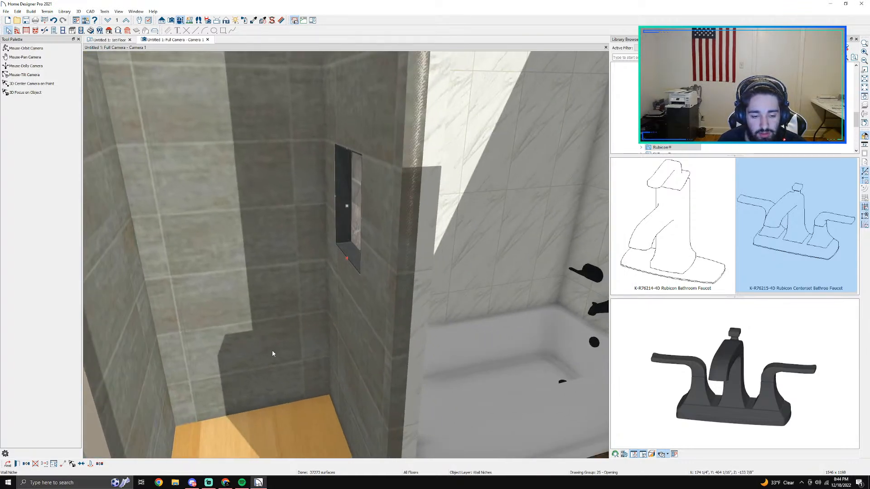
middle_click_drag(273, 354, 264, 179)
double_click(288, 383)
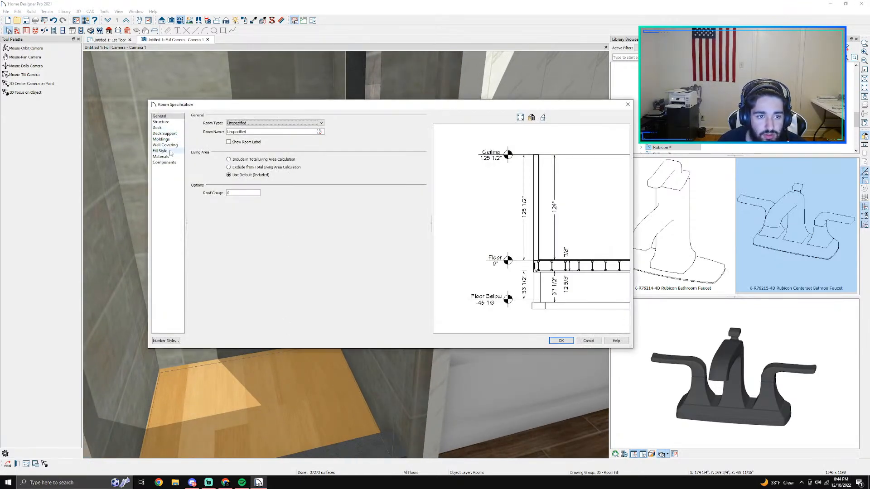
left_click(166, 156)
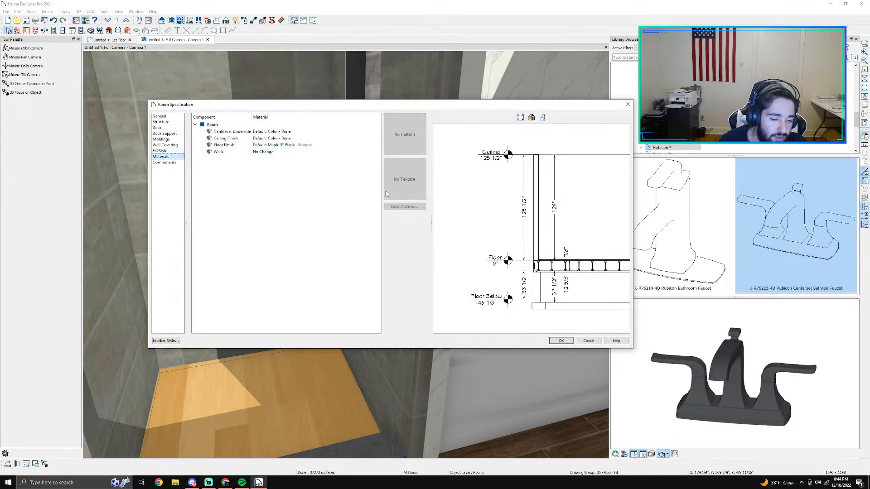
left_click(290, 145)
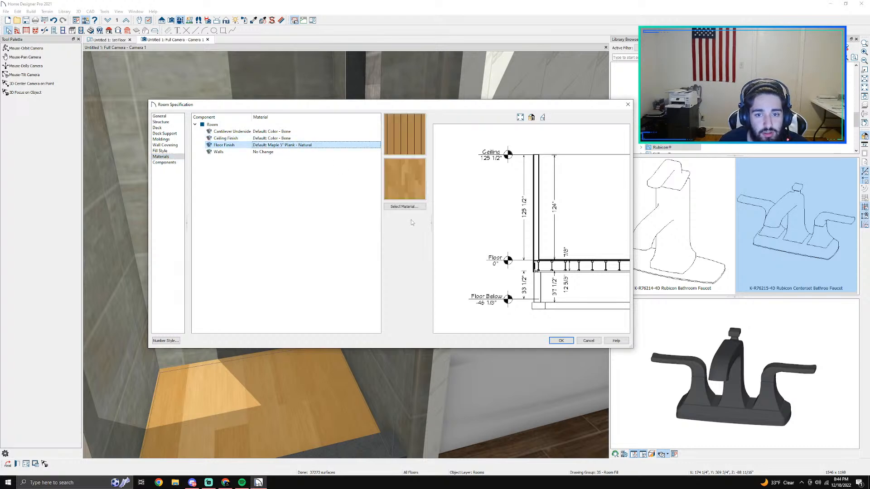
left_click(403, 206)
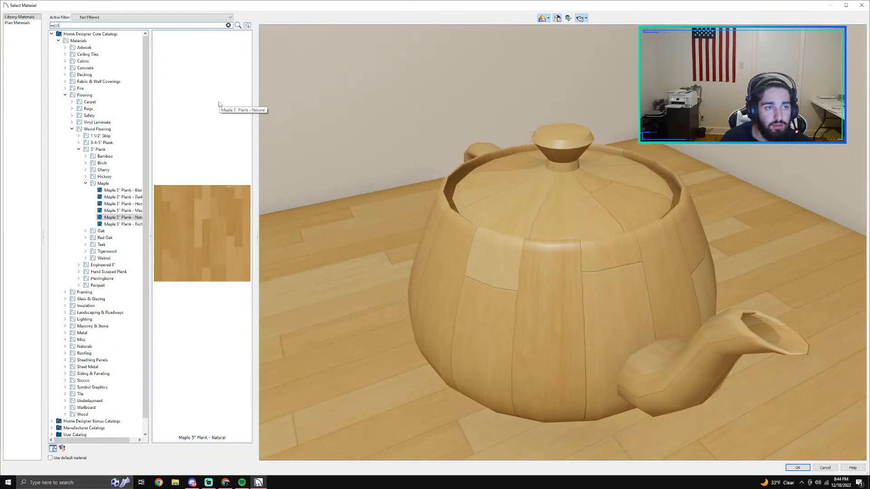
key("Return")
left_click(103, 42)
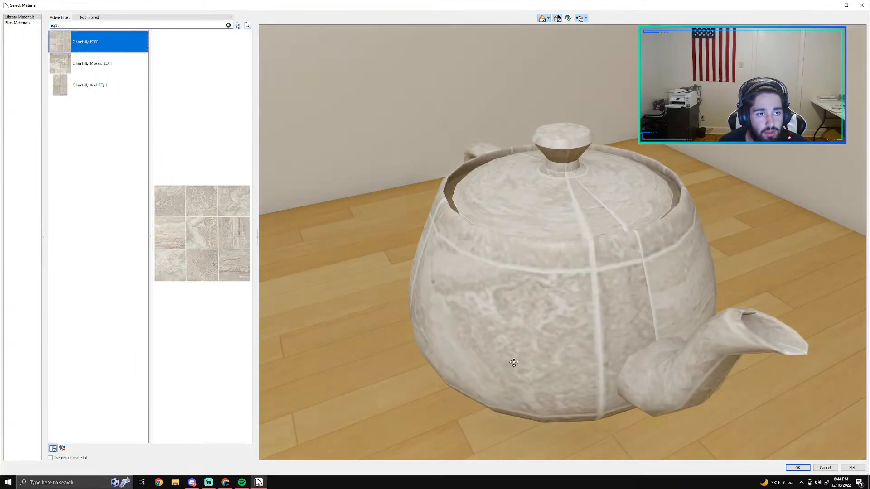
left_click(803, 470)
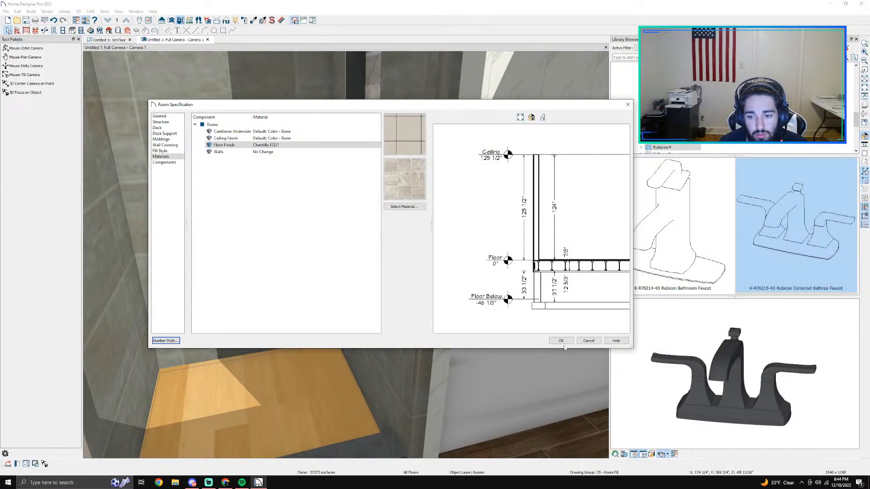
left_click(561, 341)
Step: Inspect the tiled shower floor and curb, and view the whole bathroom from above the outer walls
scroll(306, 386, "up", 3)
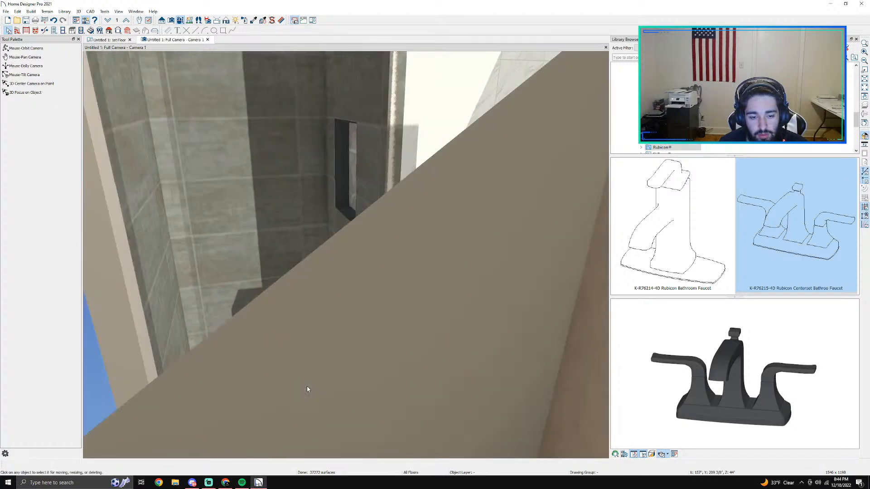
scroll(307, 388, "down", 3)
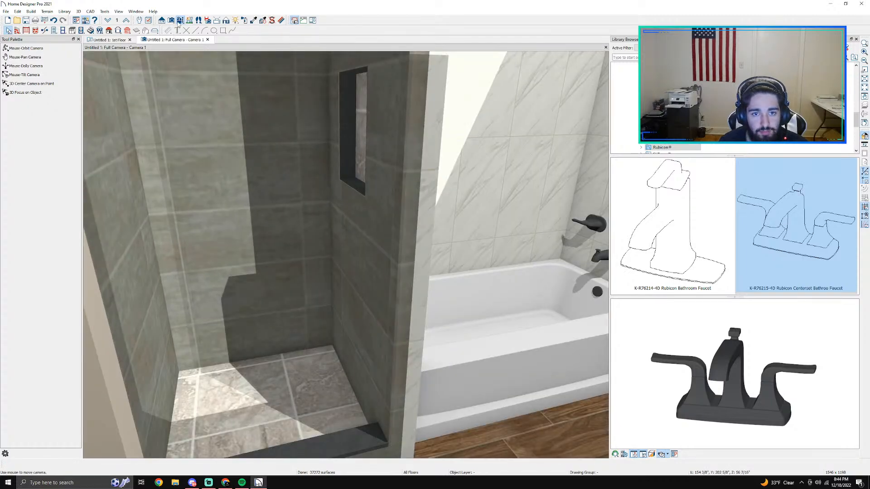
left_click(180, 20)
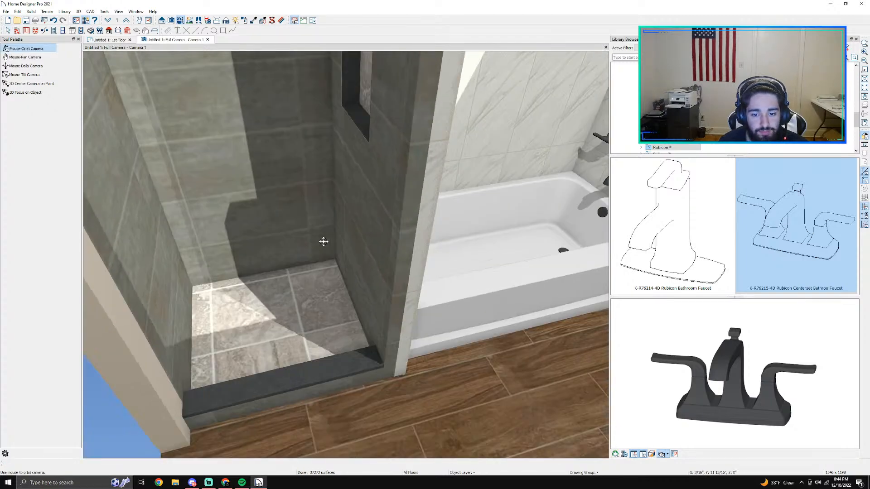
left_click_drag(324, 241, 386, 180)
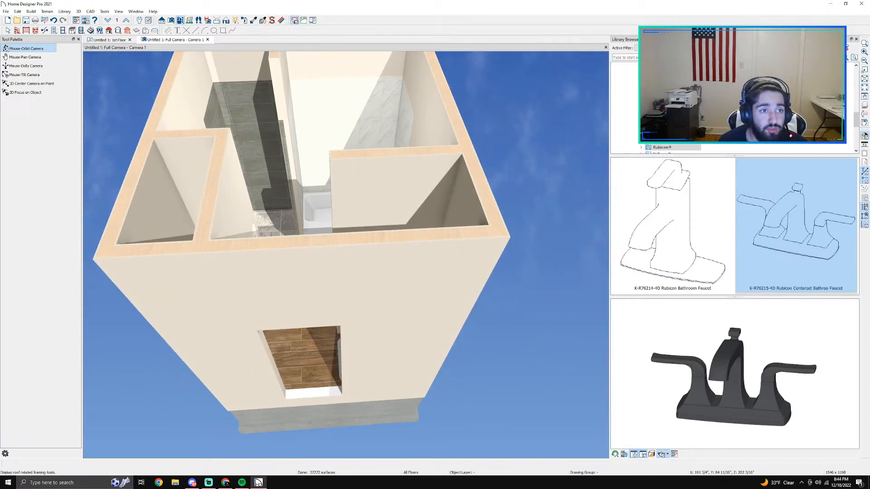
left_click(171, 20)
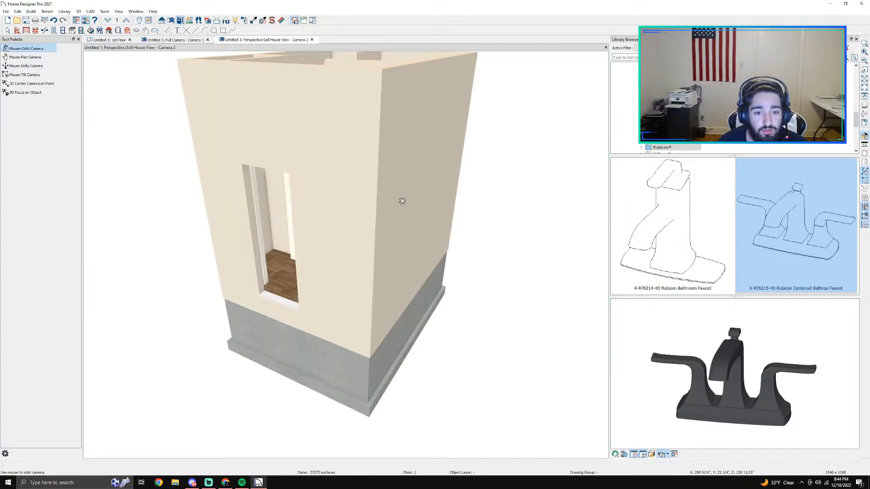
left_click_drag(402, 201, 398, 228)
left_click(312, 39)
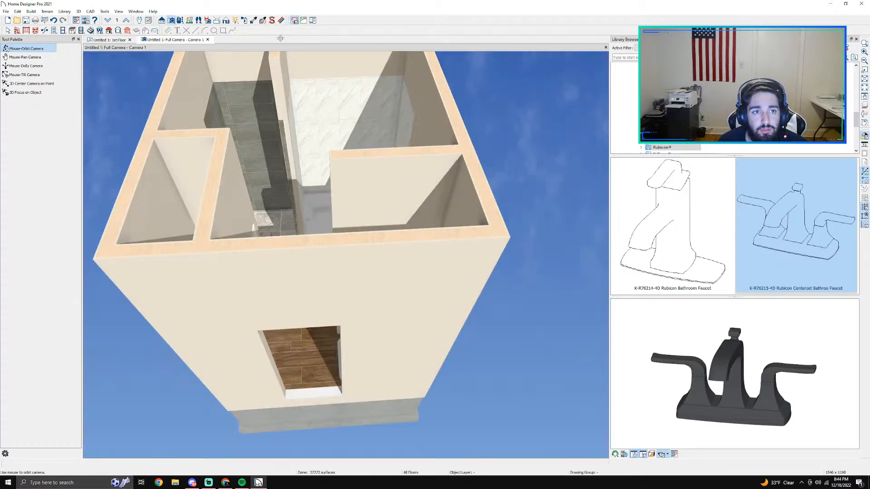
Step: Create a perspective framing overview and inspect the wall studs and floor joists up close
left_click(171, 21)
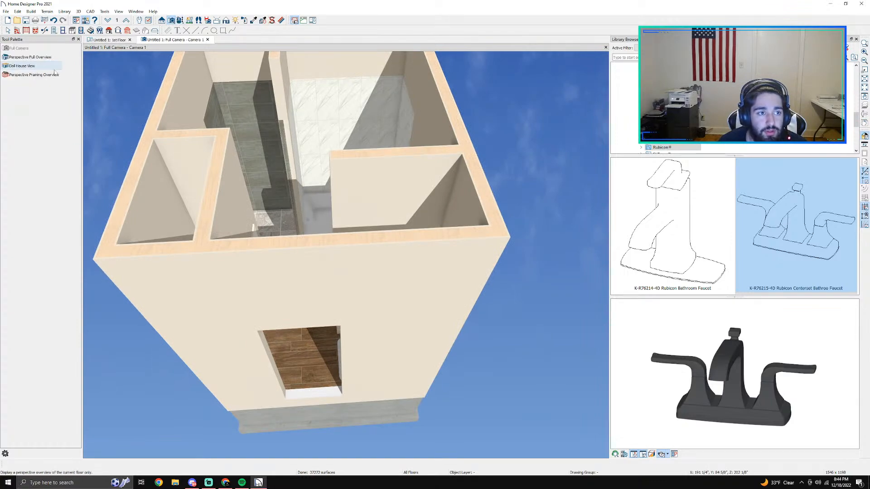
left_click(51, 76)
left_click_drag(406, 231, 444, 292)
scroll(418, 201, "up", 3)
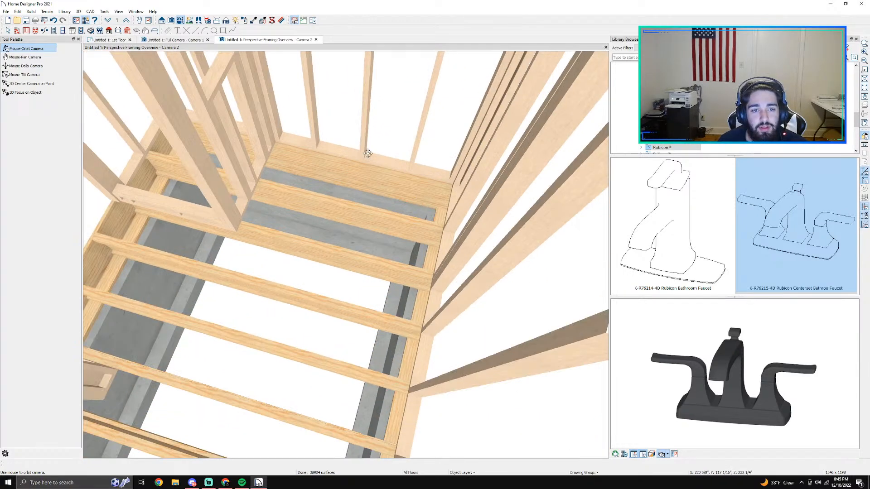
left_click_drag(368, 154, 279, 81)
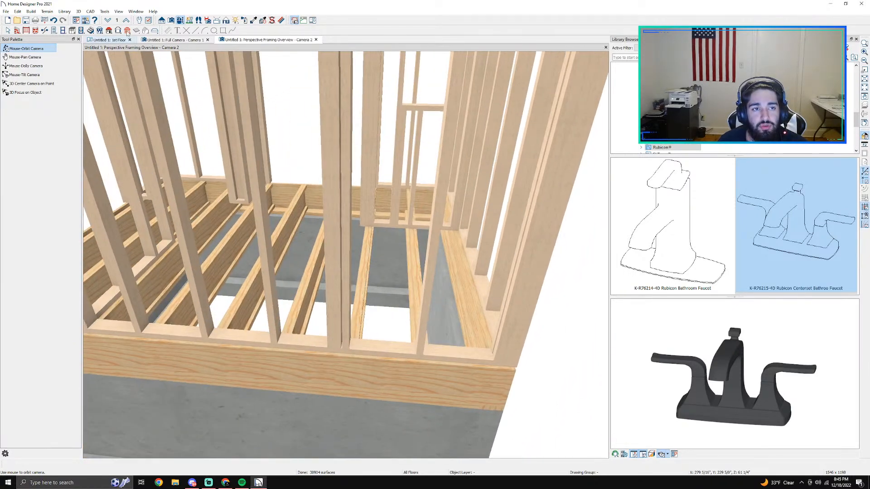
Step: From the 1st Floor plan, create a cross section/elevation view looking toward the shower and tub
left_click(172, 40)
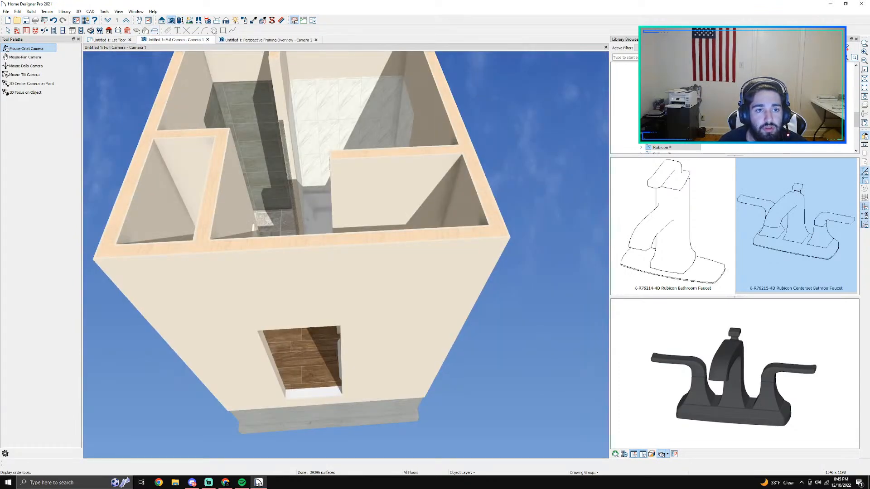
left_click(162, 20)
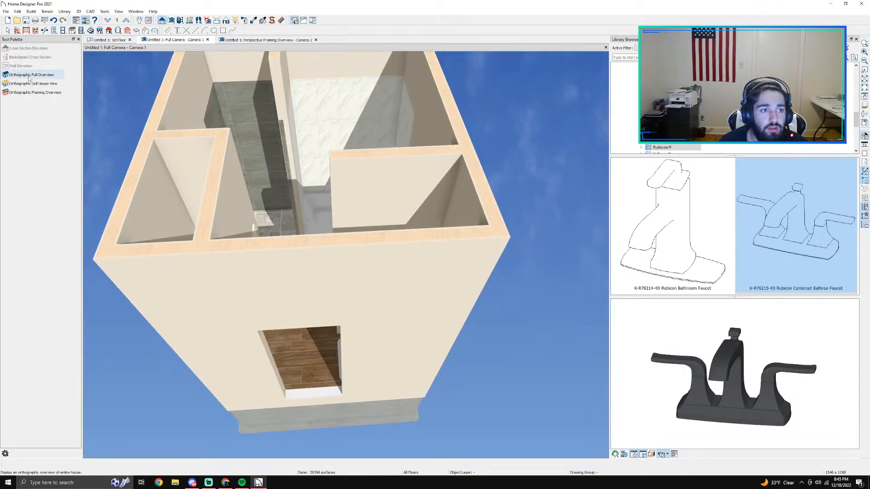
left_click(110, 40)
scroll(371, 200, "down", 1)
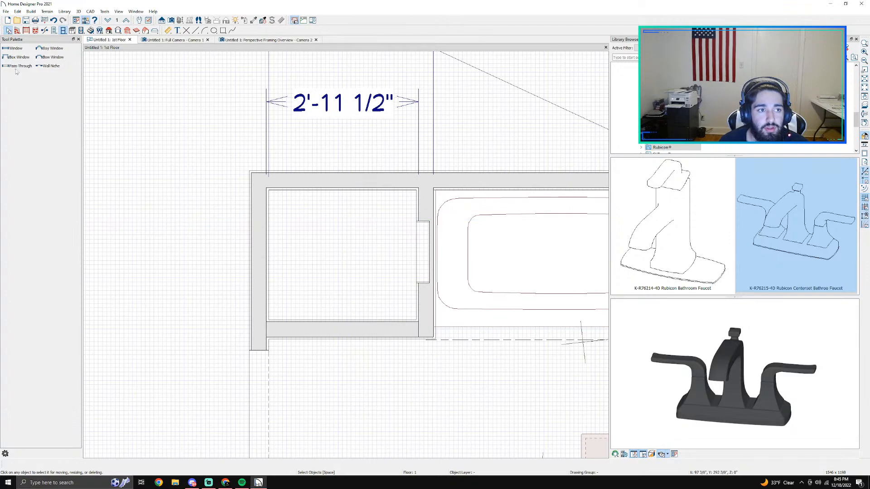
left_click(171, 20)
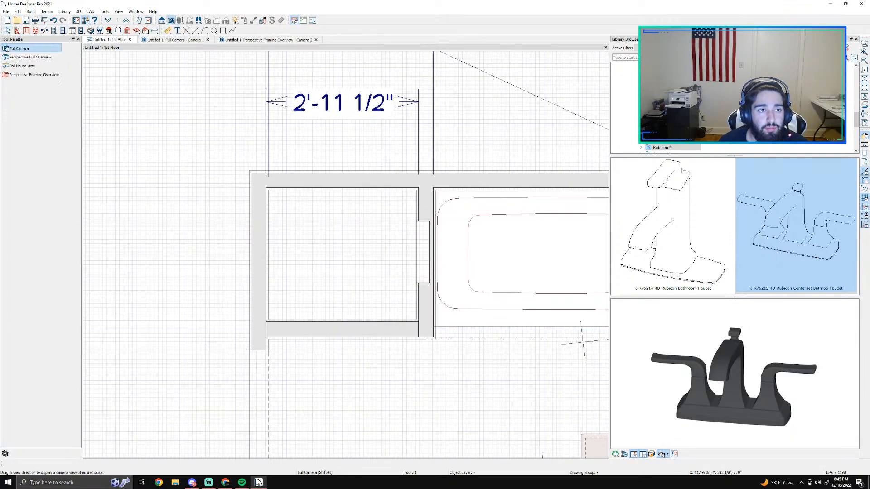
left_click(162, 20)
left_click(29, 49)
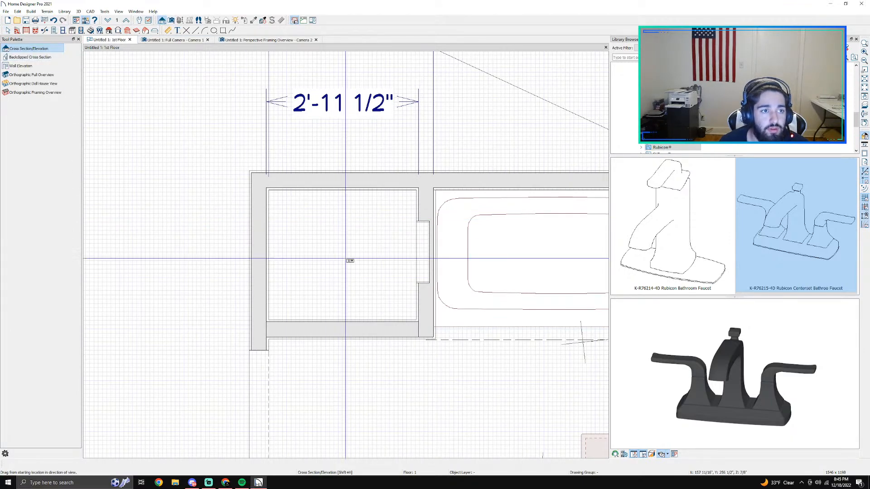
middle_click_drag(437, 335, 298, 268)
left_click_drag(298, 391, 298, 274)
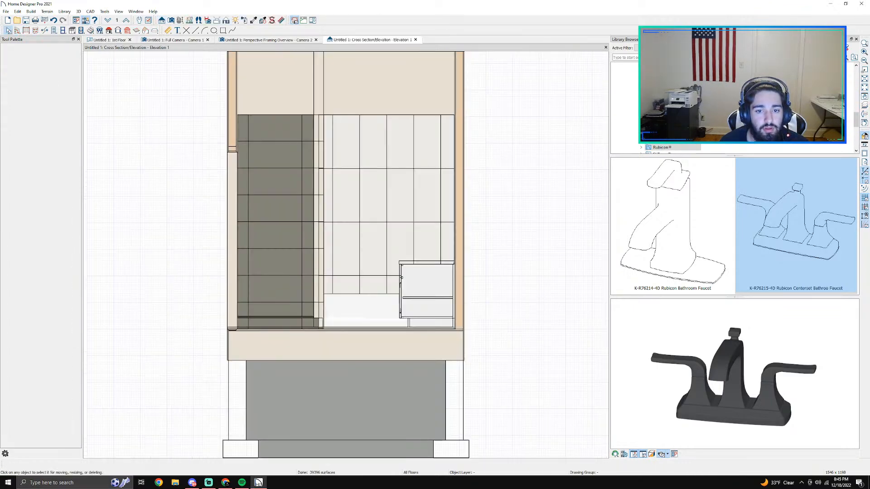
Step: Examine the cross section from the foundation to the wall tops, and close that view
scroll(327, 247, "down", 1)
scroll(329, 225, "down", 1)
scroll(346, 234, "up", 1)
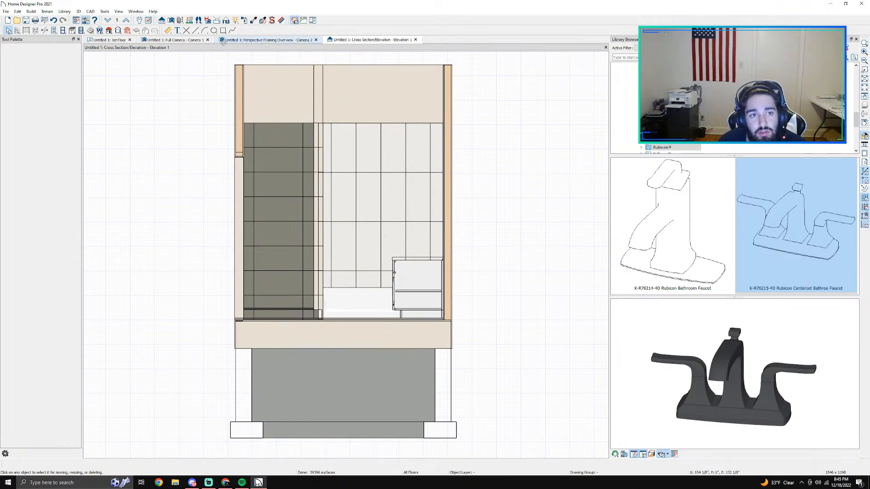
left_click(415, 40)
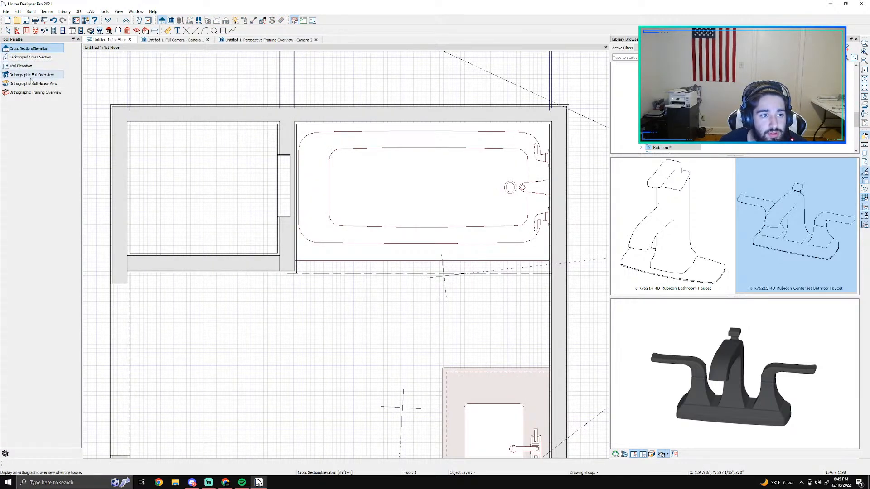
Step: Create an orthographic framing overview of the model and examine its wall and floor framing from several angles
left_click(28, 93)
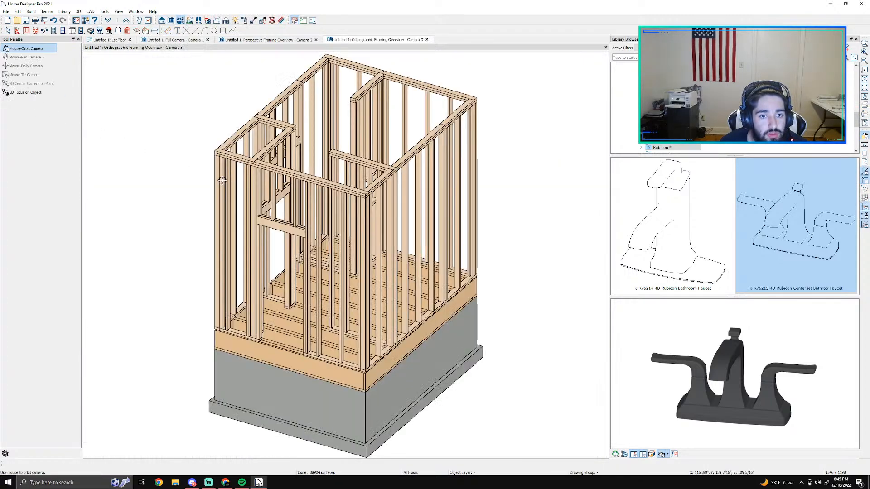
left_click_drag(367, 226, 355, 192)
scroll(355, 191, "up", 5)
scroll(355, 192, "up", 2)
left_click_drag(393, 236, 236, 81)
scroll(381, 223, "down", 6)
Step: Return to the 1st Floor plan and create a wall elevation view facing the bathtub from the bathroom floor
left_click(267, 39)
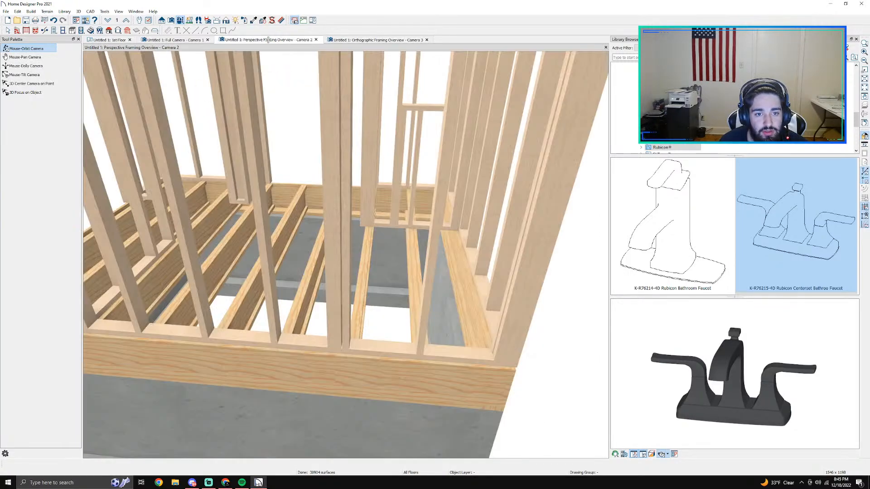
left_click(172, 40)
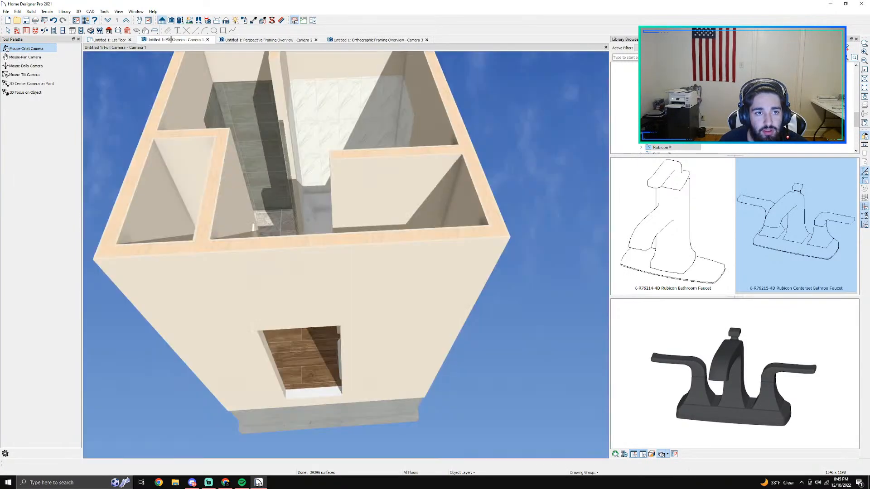
left_click(100, 40)
left_click(171, 19)
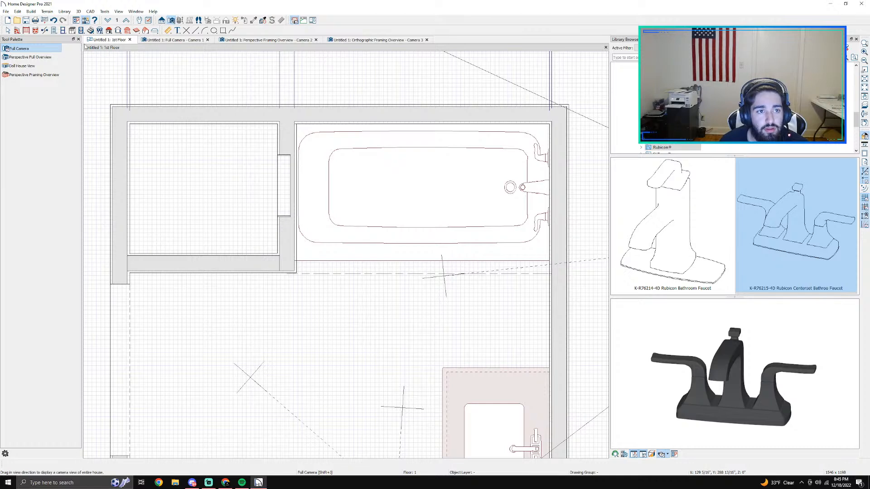
left_click(163, 20)
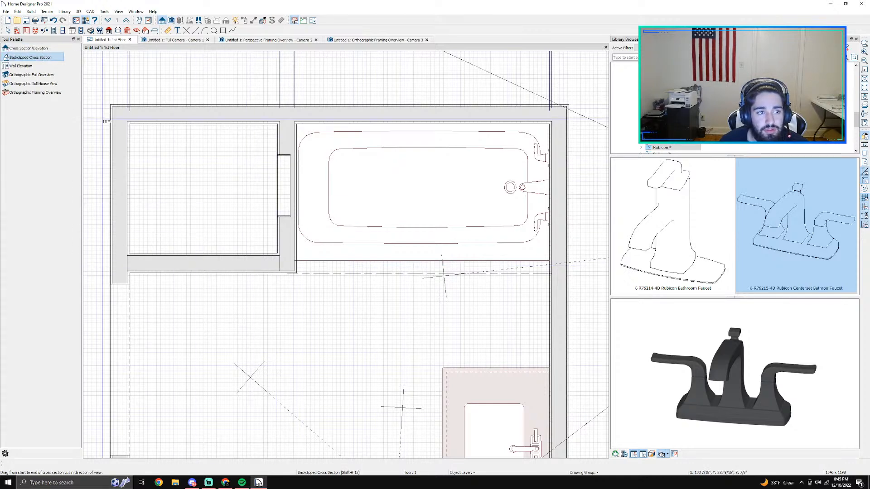
left_click(22, 67)
left_click_drag(354, 325, 353, 276)
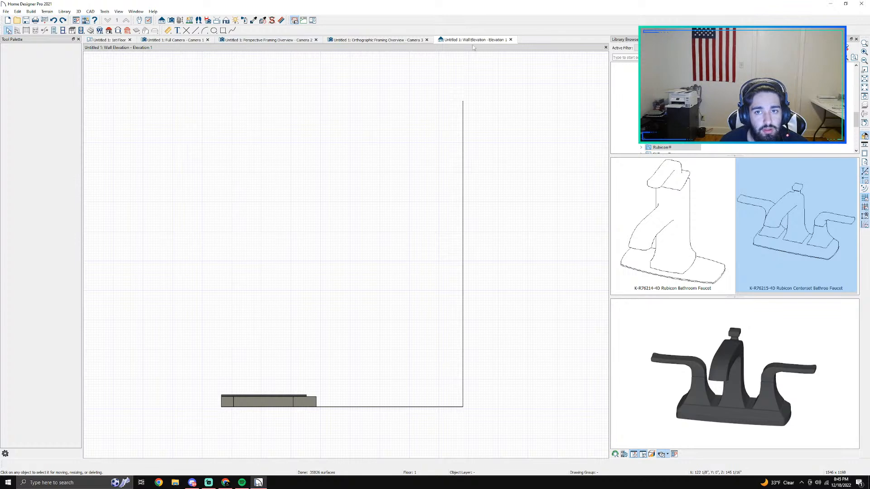
Step: Move the wall elevation camera farther back from the bathtub in the floor plan and check its elevation view
key("space")
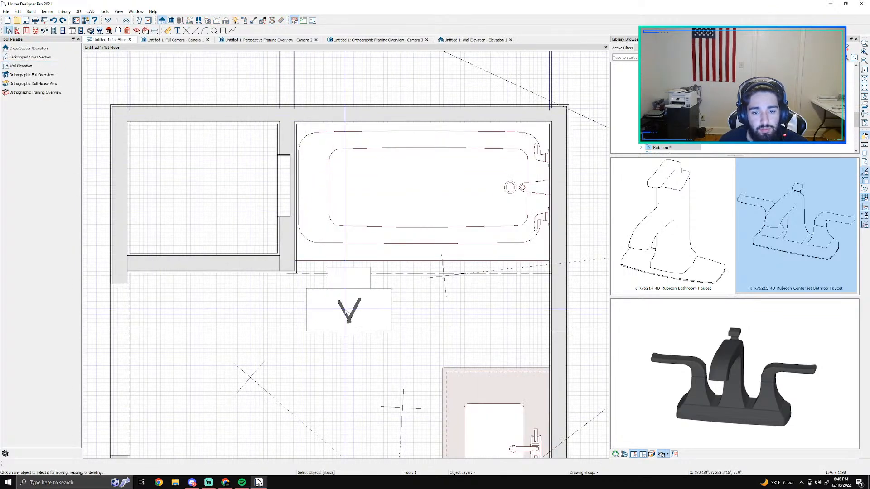
left_click(347, 309)
left_click_drag(348, 300, 348, 318)
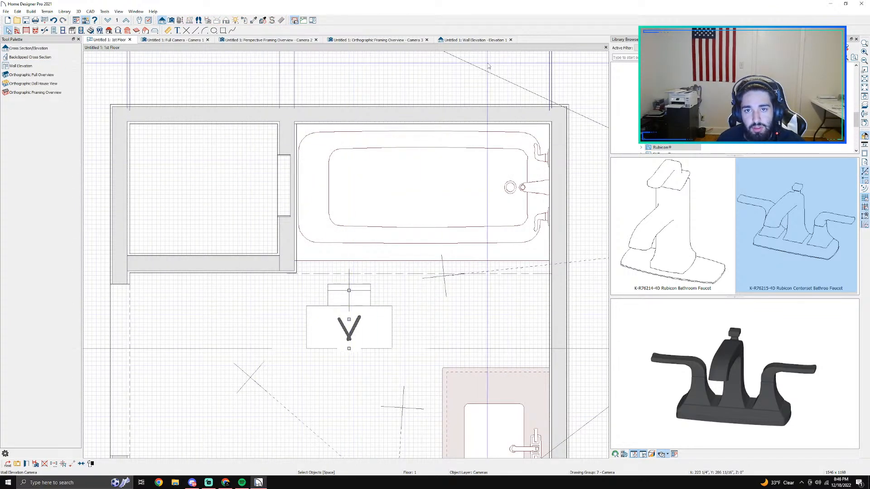
left_click(471, 39)
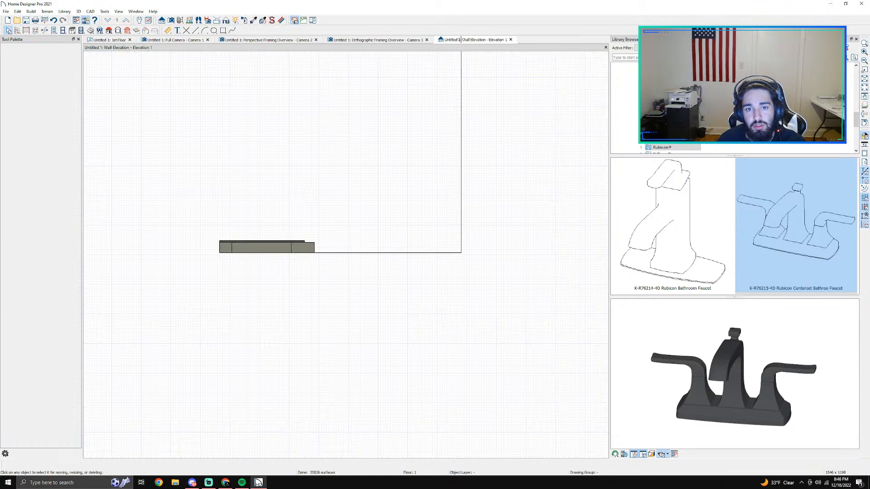
Step: Delete the wall elevation camera from the floor plan and create a cross section/elevation view from the bathroom floor facing the bathtub
left_click(110, 40)
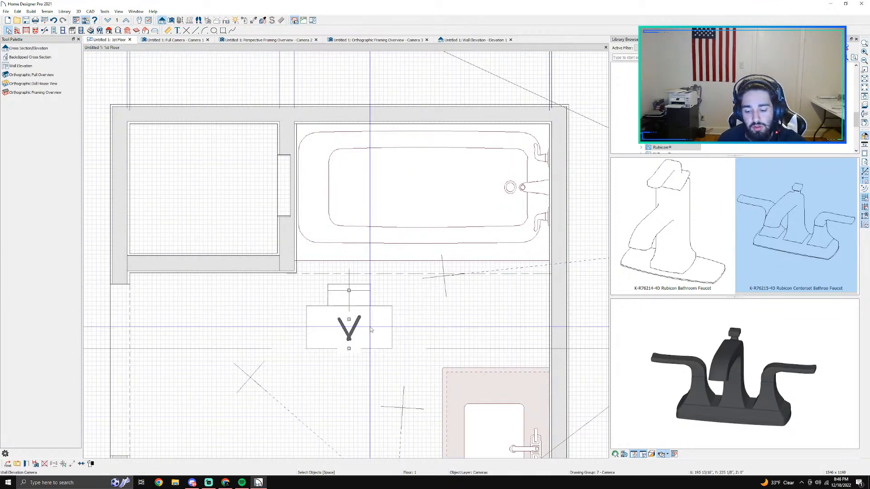
key("Delete")
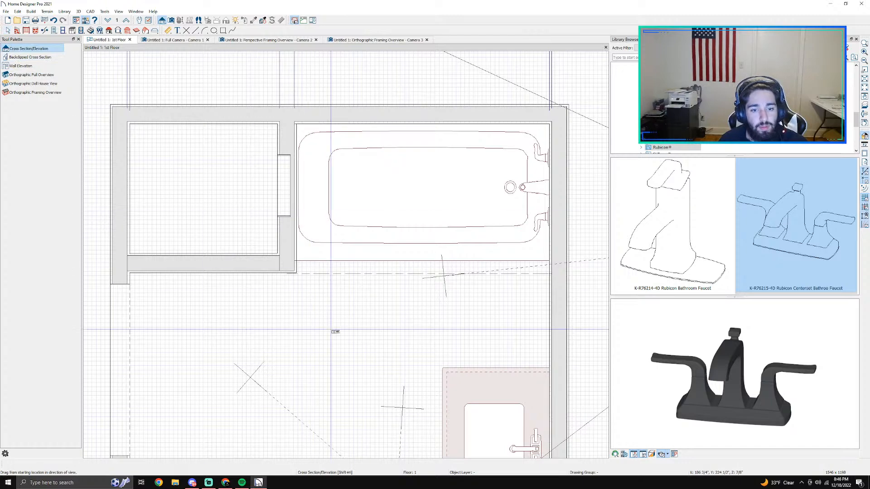
left_click_drag(331, 330, 331, 291)
scroll(331, 279, "down", 1)
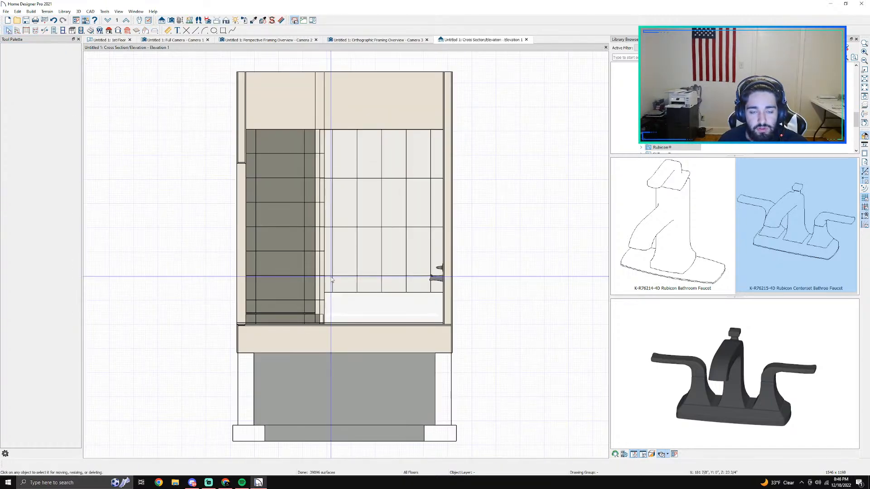
Step: Delete the two full-height wall studs standing in front of the wide central opening in the orthographic framing overview
left_click(362, 40)
left_click_drag(475, 168, 357, 187)
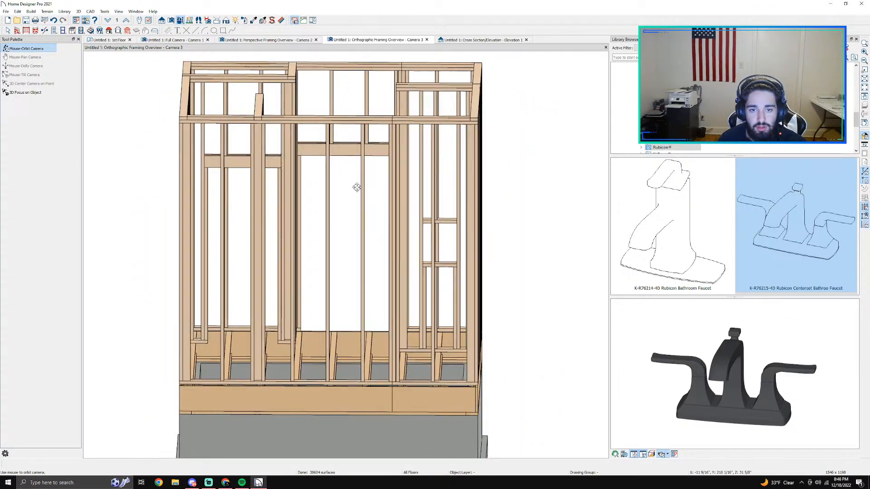
scroll(363, 208, "up", 2)
left_click(363, 208)
key("Delete")
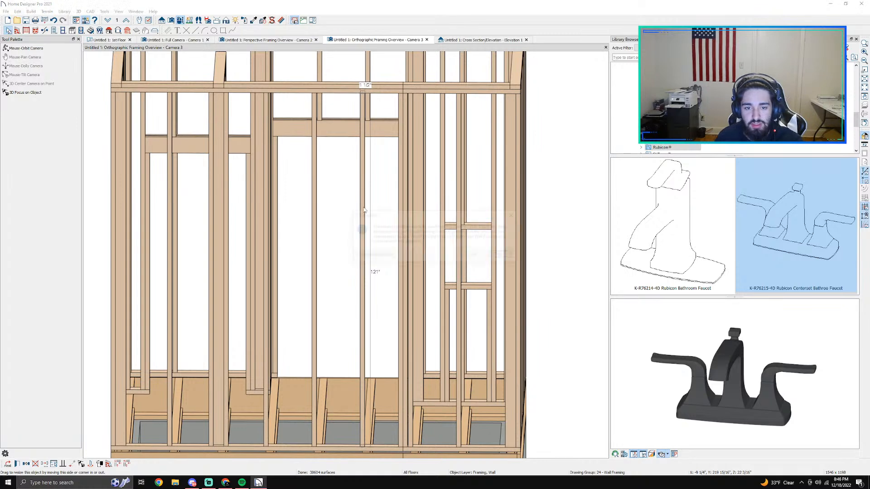
left_click(474, 255)
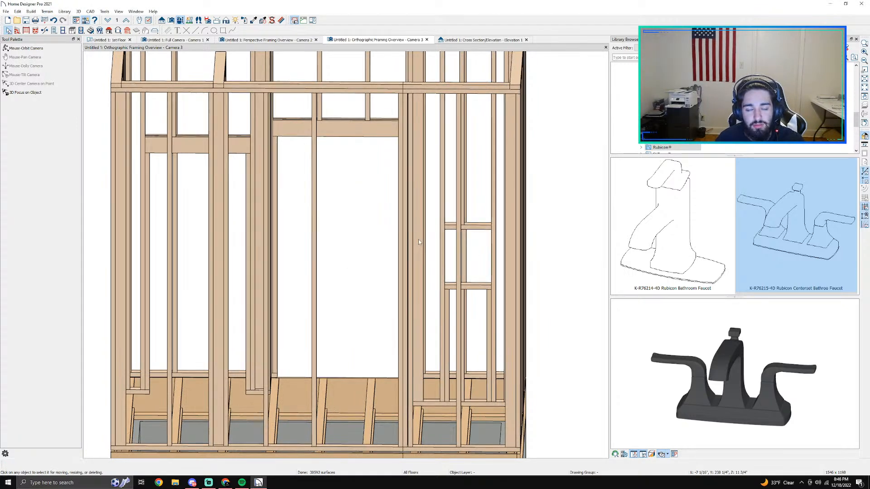
scroll(353, 254, "down", 3)
left_click(341, 254)
key("Delete")
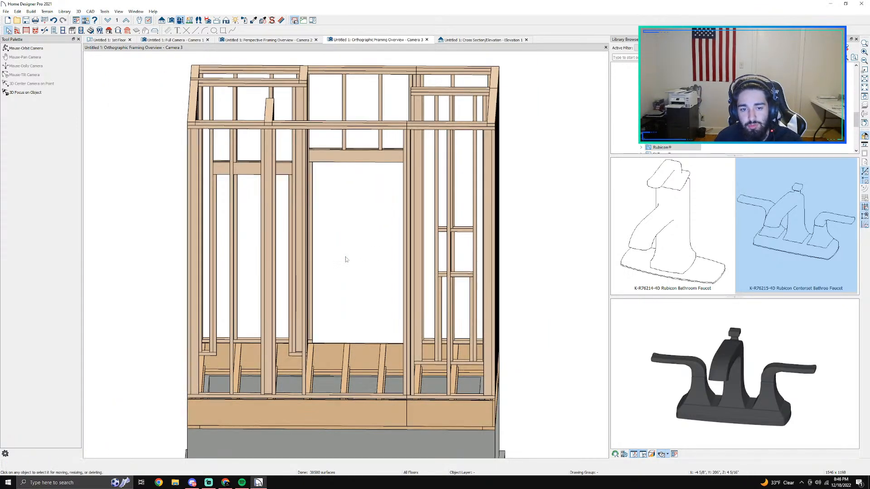
Step: Delete the front stud running through the niche opening between its two horizontal blocking pieces
scroll(427, 239, "up", 5)
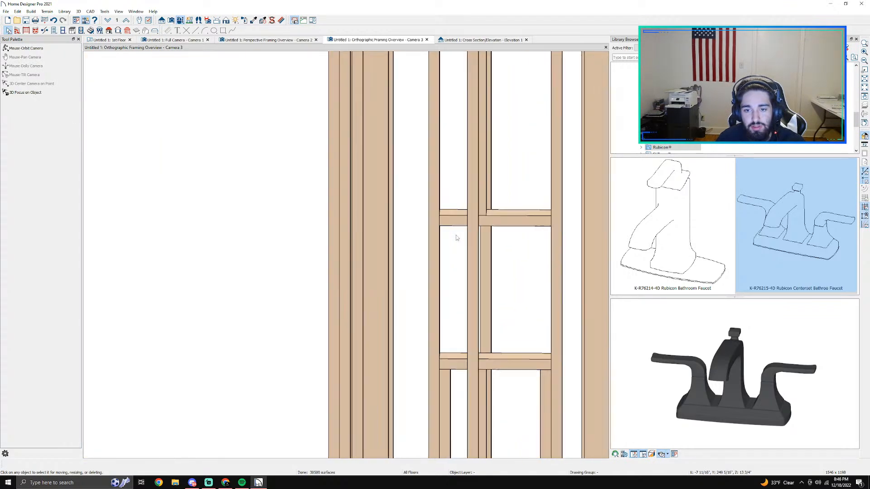
scroll(469, 262, "up", 2)
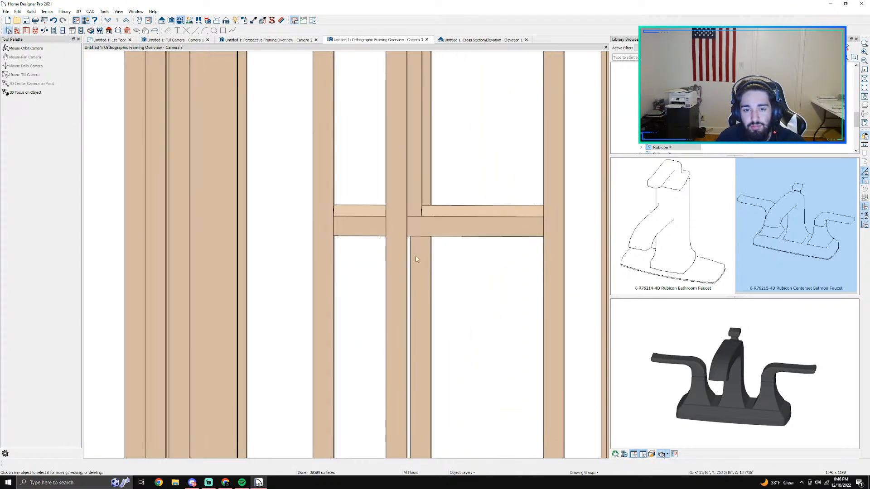
left_click(398, 260)
key("Delete")
scroll(424, 280, "down", 4)
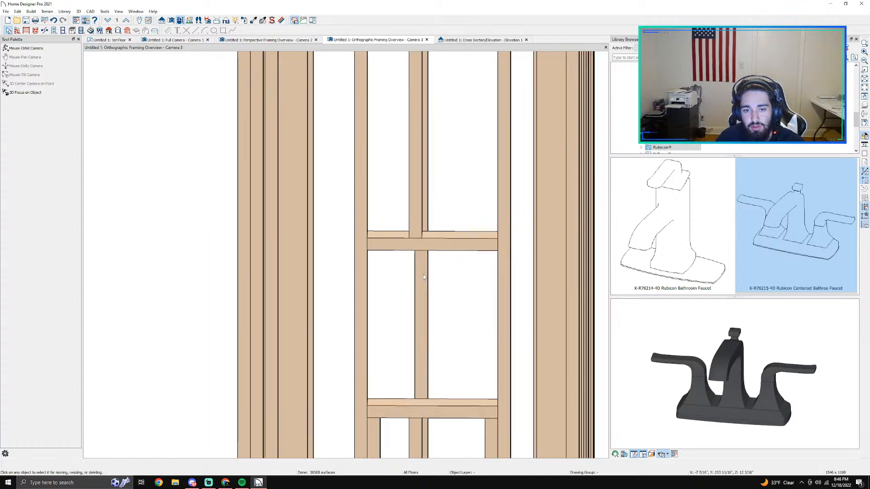
Step: Delete the front middle stud below the niche opening's lower blocking piece
scroll(425, 279, "down", 1)
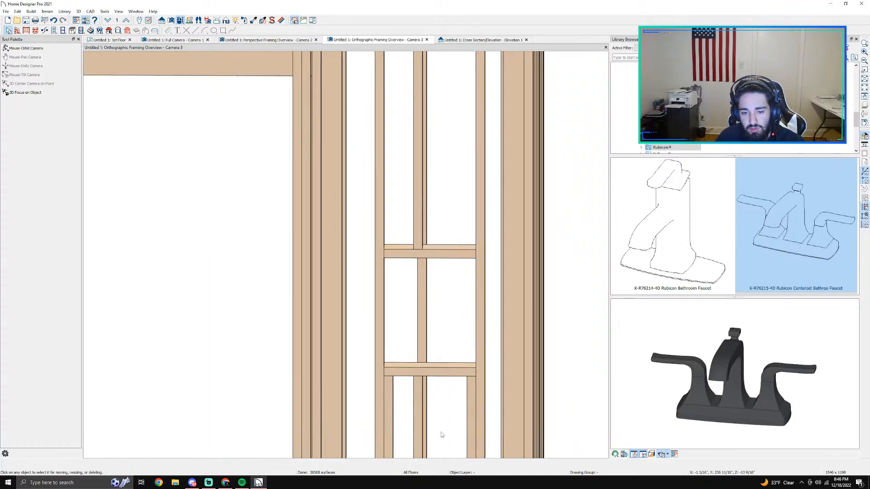
middle_click_drag(440, 432, 408, 242)
left_click(394, 271)
scroll(392, 272, "up", 2)
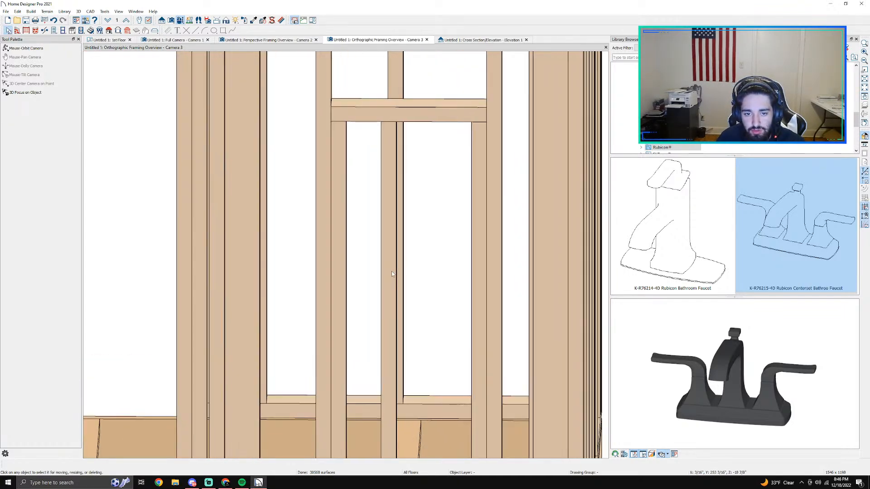
left_click(392, 272)
key("Delete")
scroll(392, 274, "down", 3)
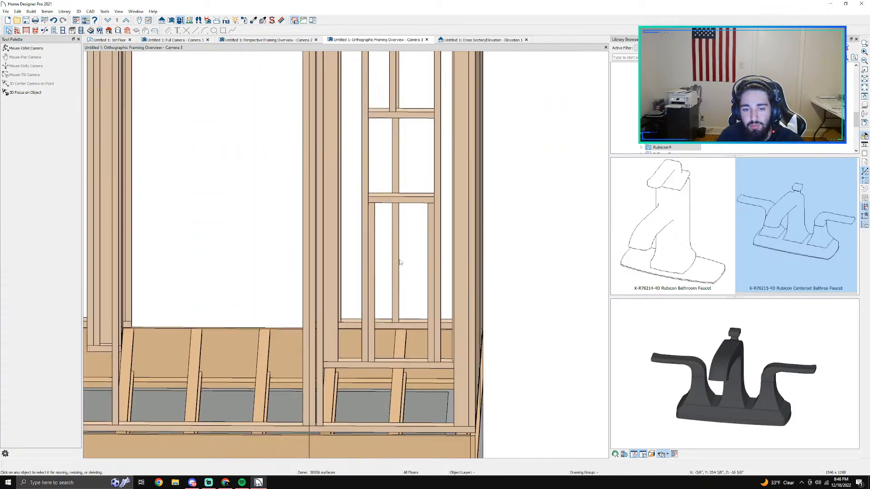
Step: Examine the edited framing from a raised corner angle, and check the 1st Floor plan and full camera view of the bathroom
left_click(180, 21)
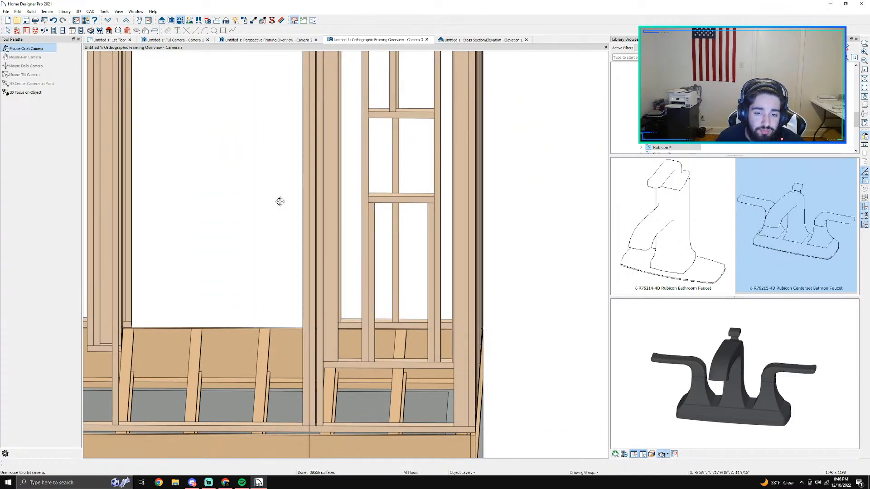
left_click_drag(303, 249, 380, 308)
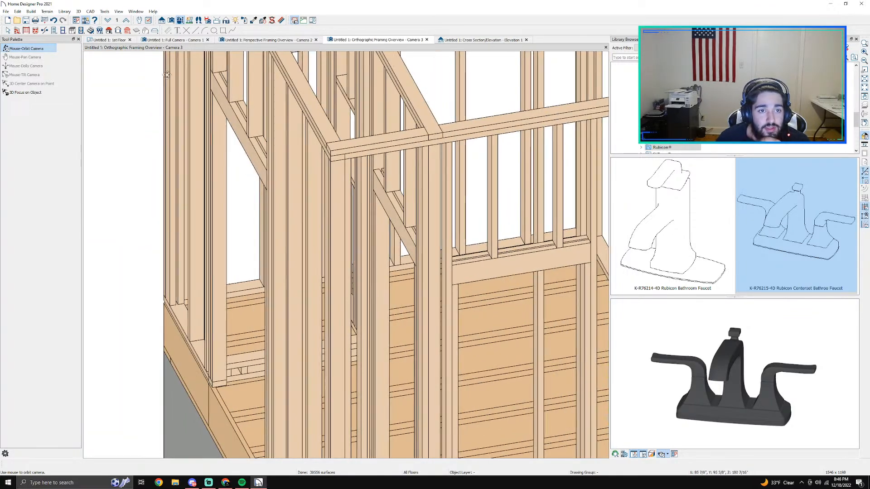
left_click(107, 41)
scroll(394, 233, "up", 3)
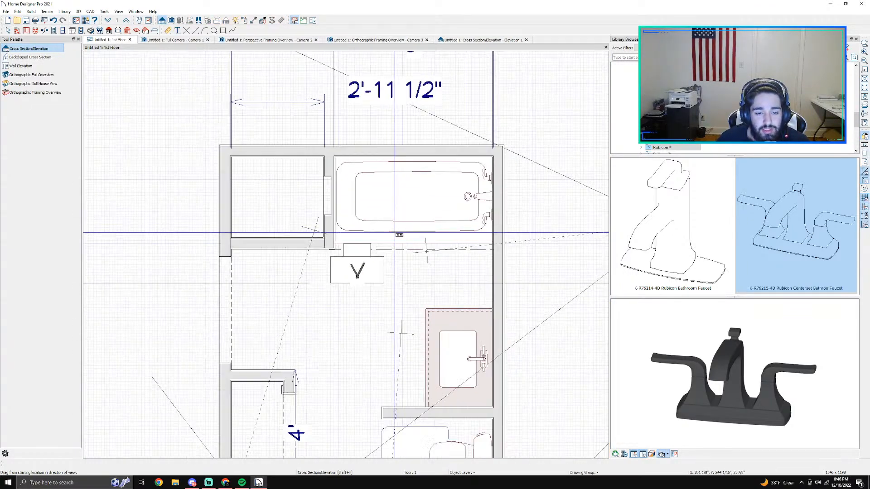
left_click(167, 39)
scroll(285, 92, "down", 3)
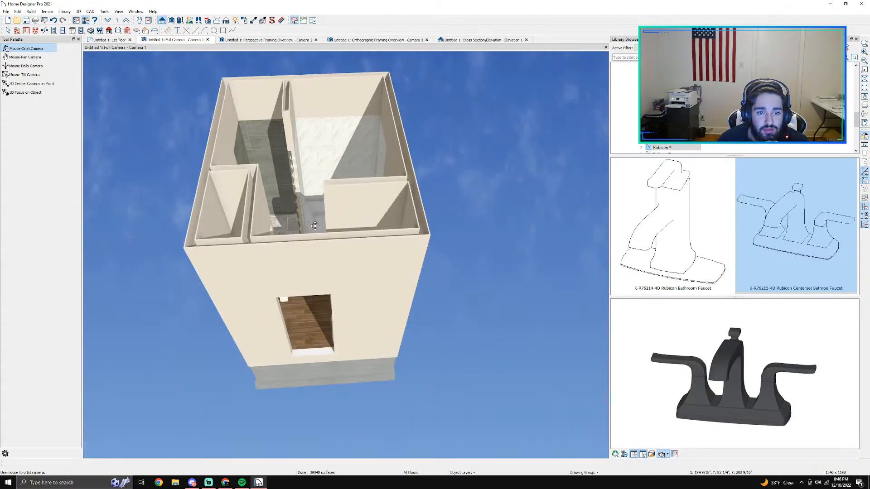
scroll(285, 92, "up", 5)
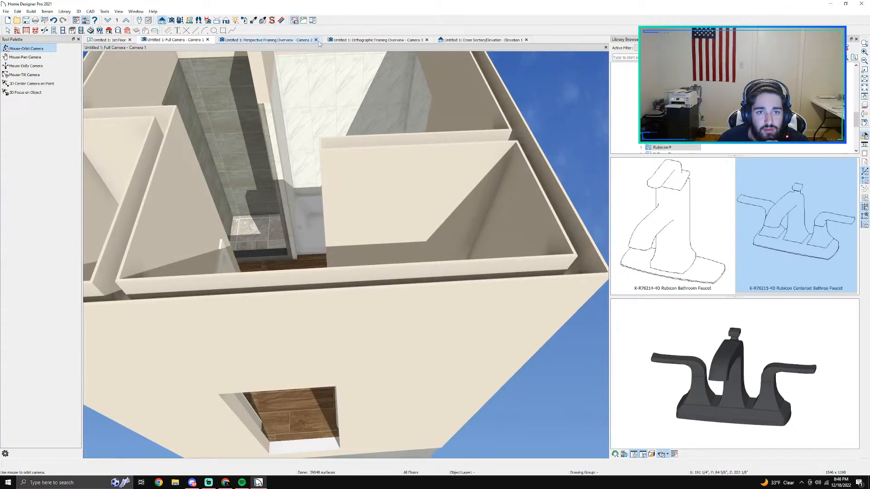
Step: Close the framing overviews and the cross section view, and view the whole bathroom from above in the full camera view
left_click(316, 40)
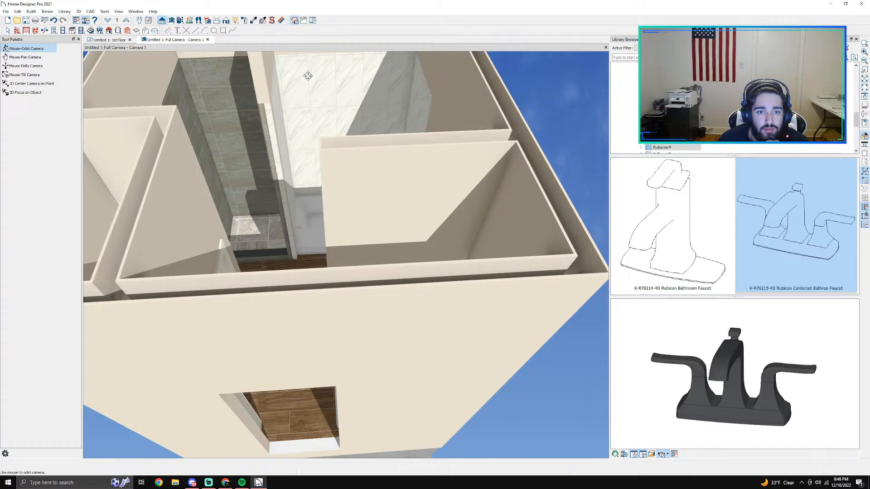
left_click_drag(307, 76, 343, 159)
scroll(343, 159, "down", 5)
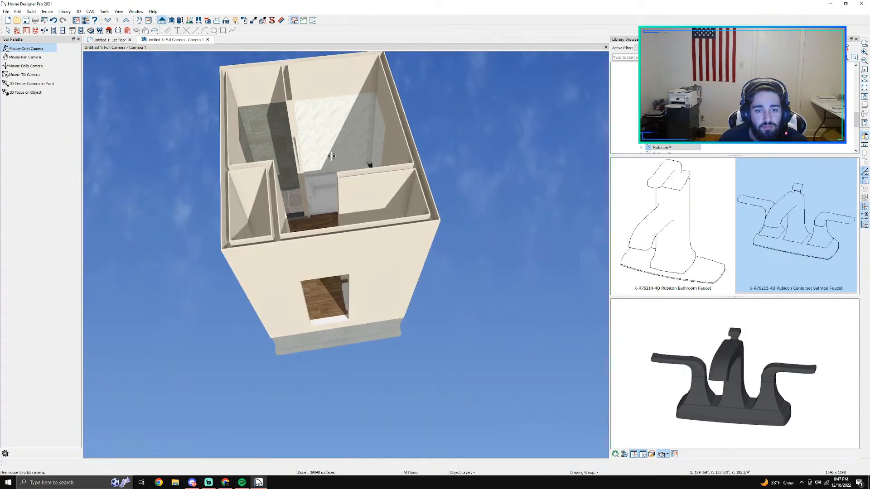
Step: Save the plan in the Documents folder under the client's full name followed by "bathroom"
left_click(7, 30)
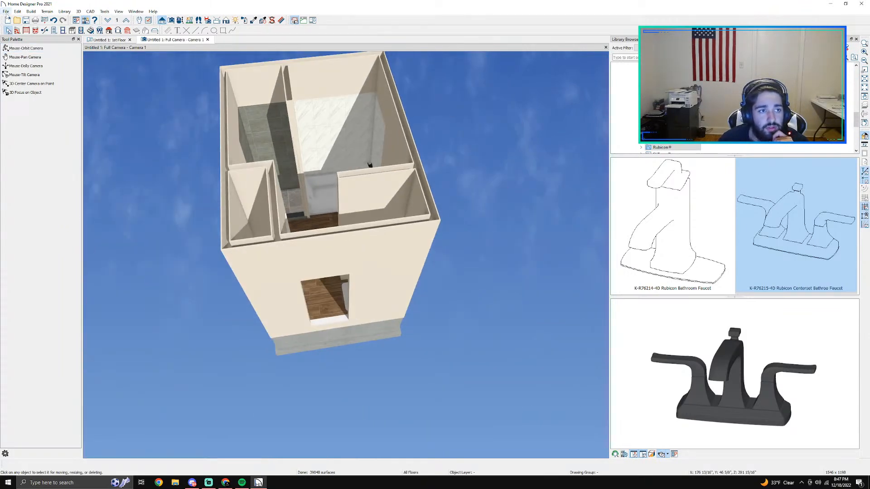
left_click(6, 12)
left_click(24, 105)
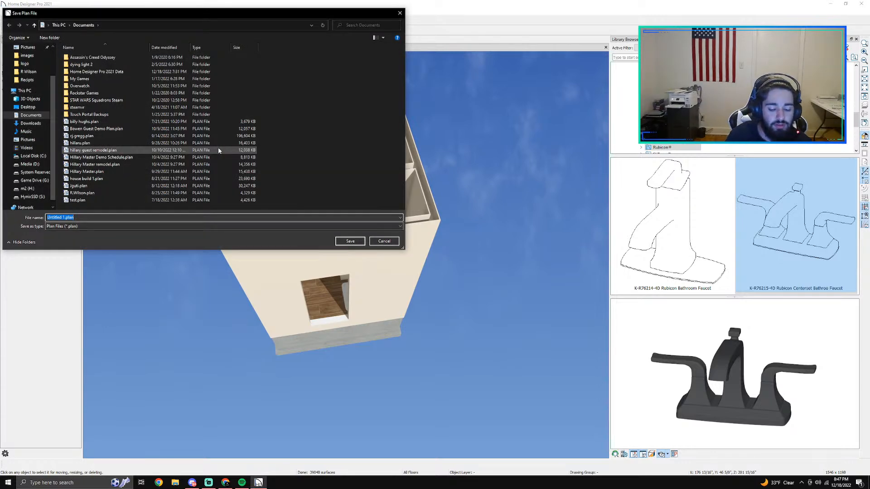
type("b")
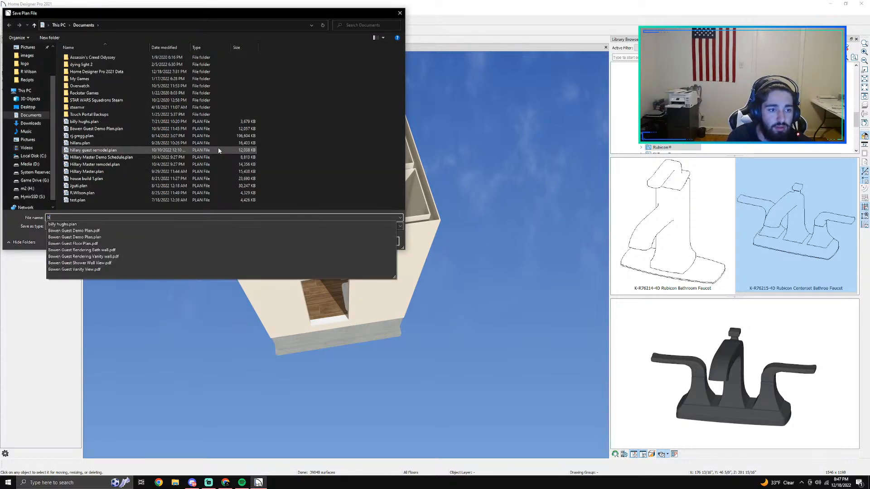
key("Down")
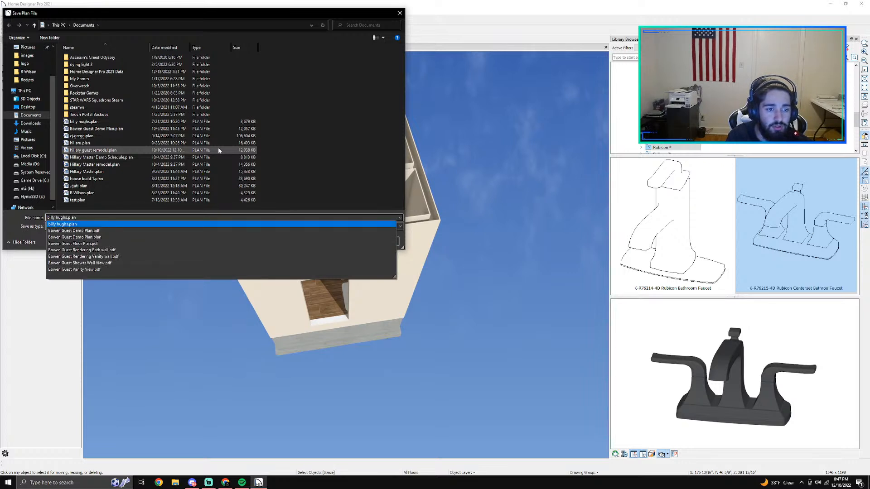
key("Escape")
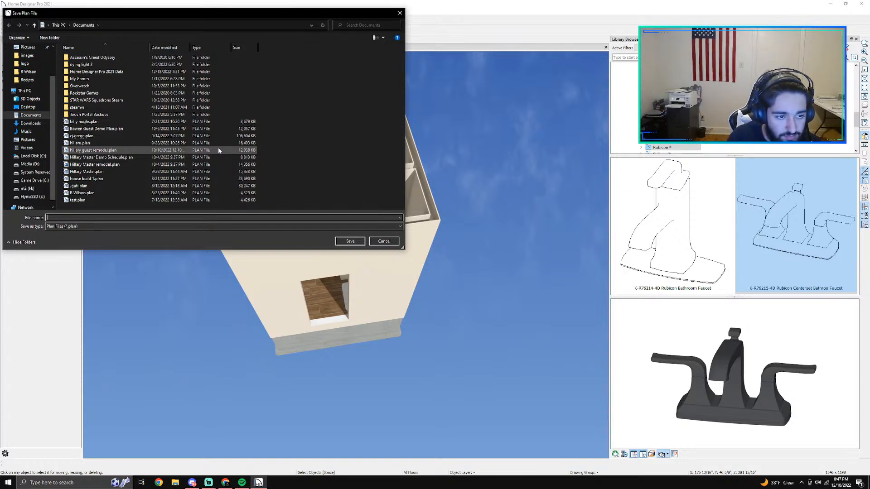
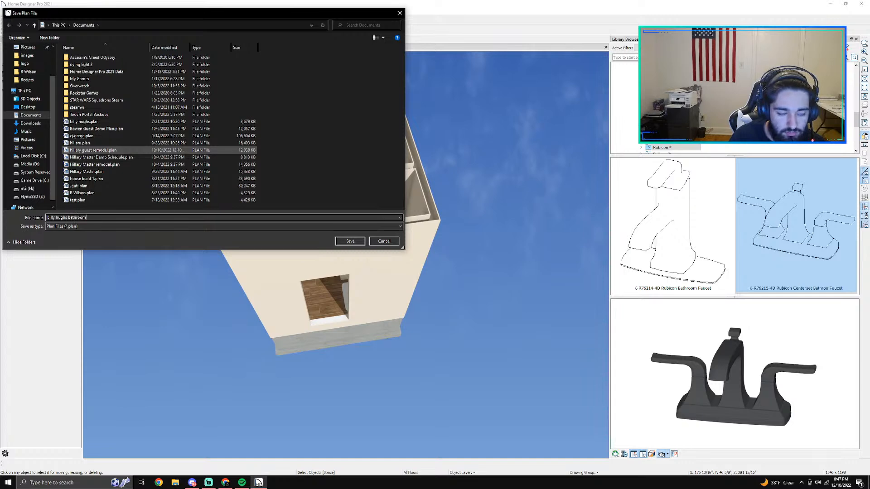
key("Return")
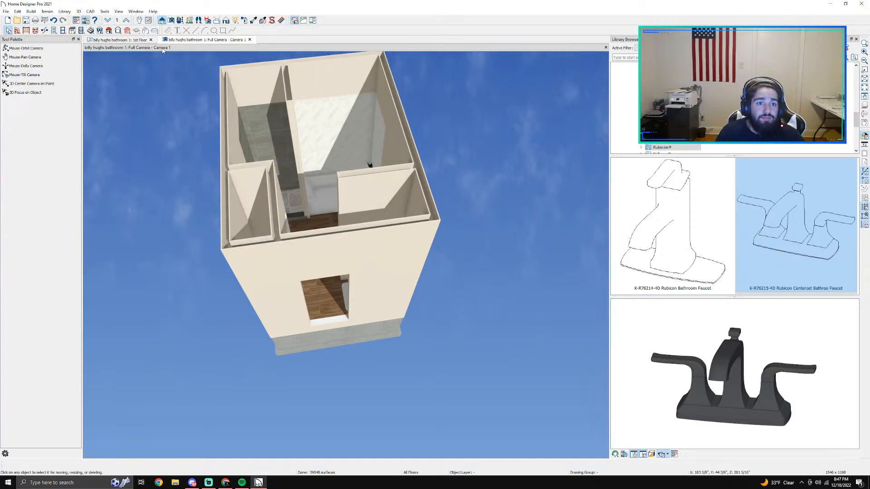
Step: Create a new plan with the Default Style template in U.S. Units (inches), and close the bathroom plan's views
left_click(249, 40)
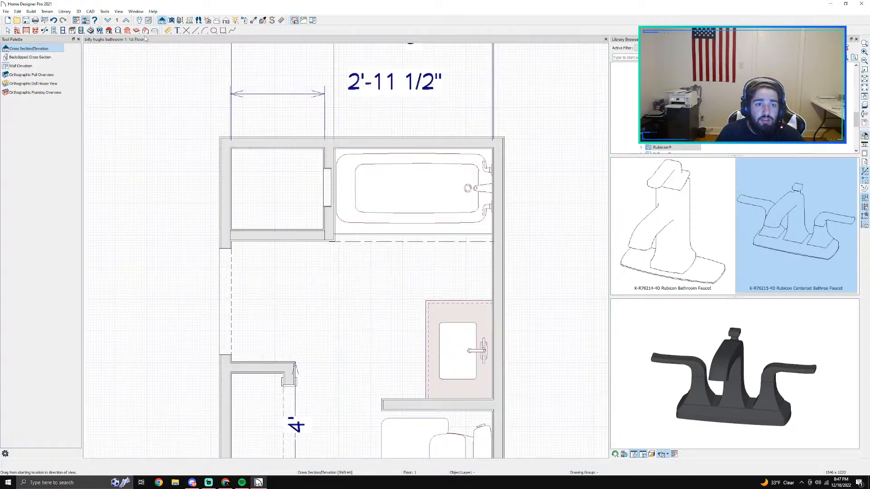
left_click(5, 11)
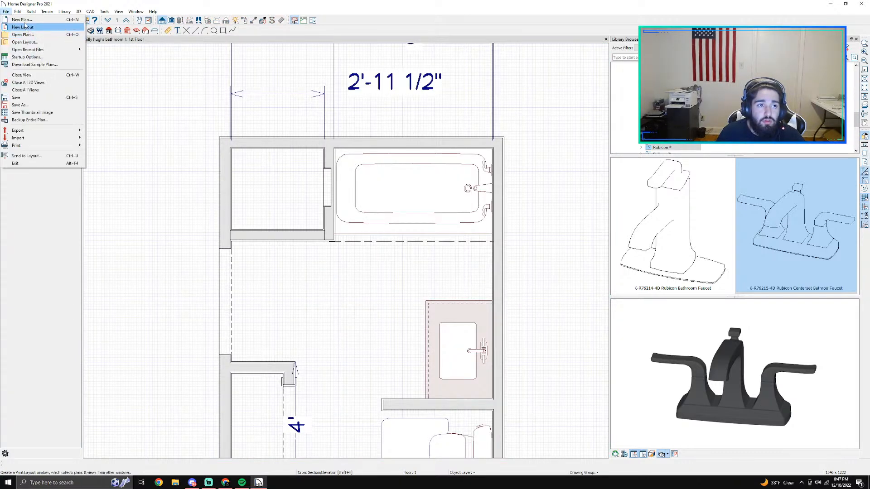
left_click(23, 20)
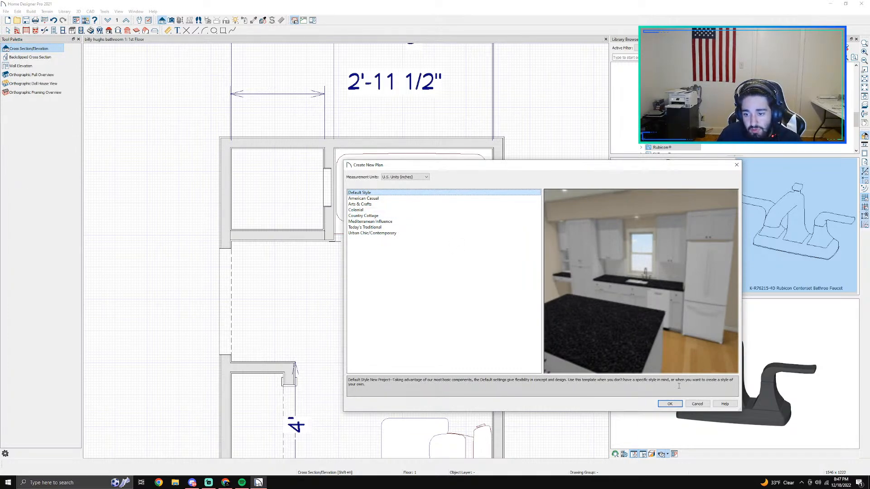
left_click(672, 404)
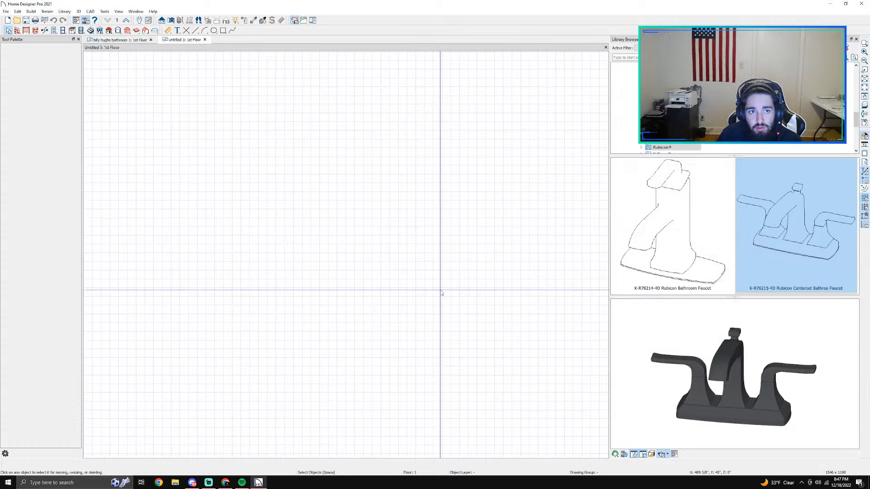
left_click(152, 40)
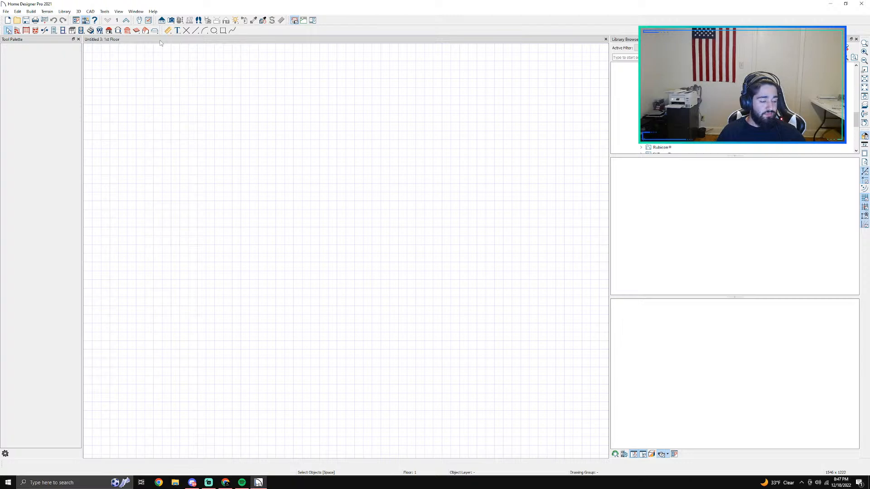
Step: Open the saved bathroom 1 plan from the Documents folder
left_click(6, 11)
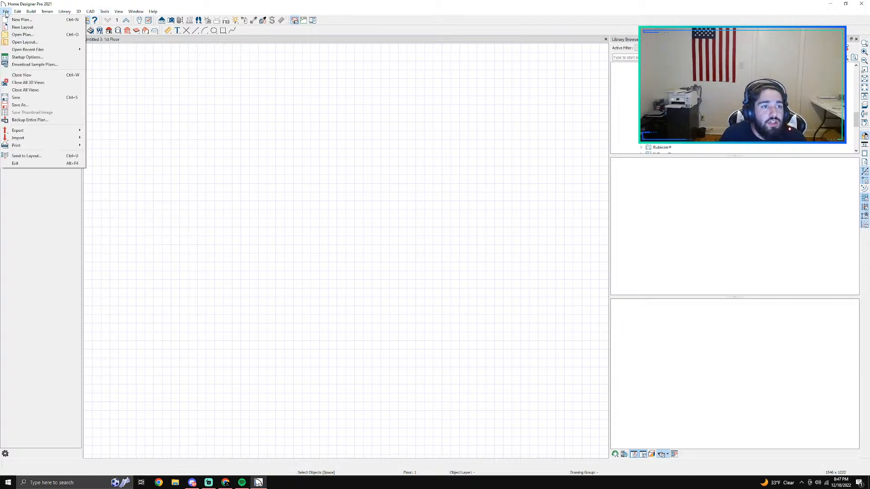
left_click(117, 58)
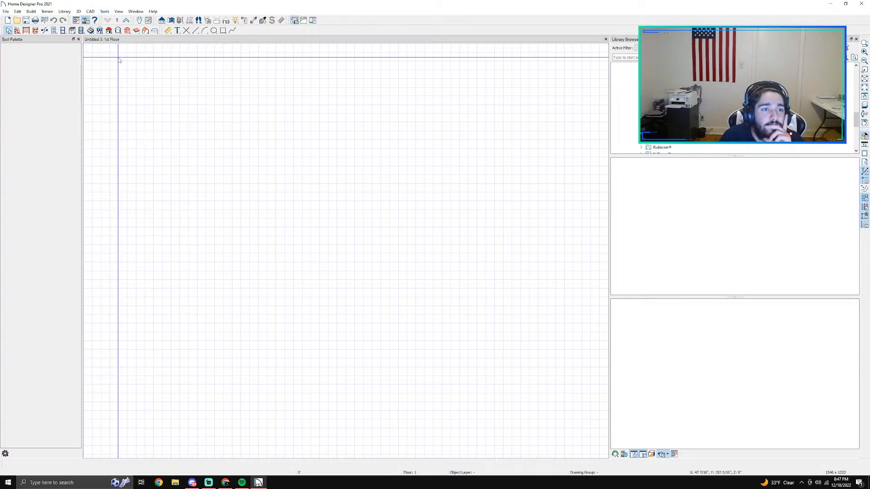
left_click(8, 11)
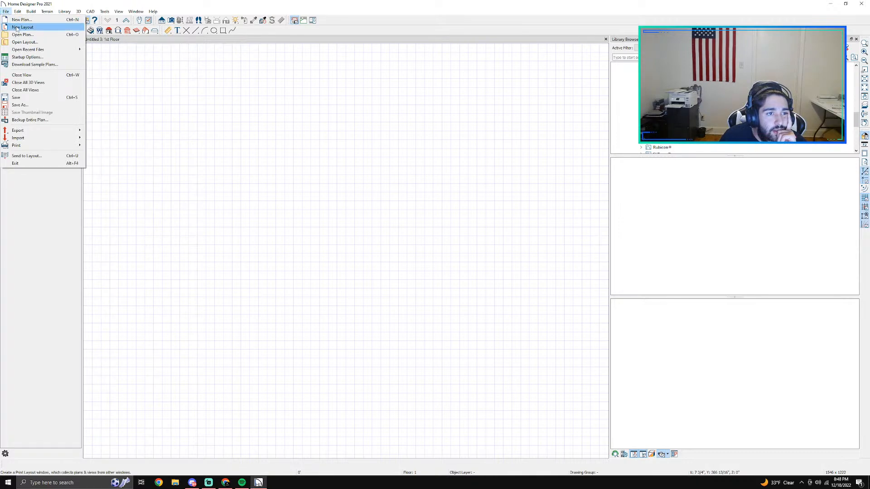
left_click(22, 35)
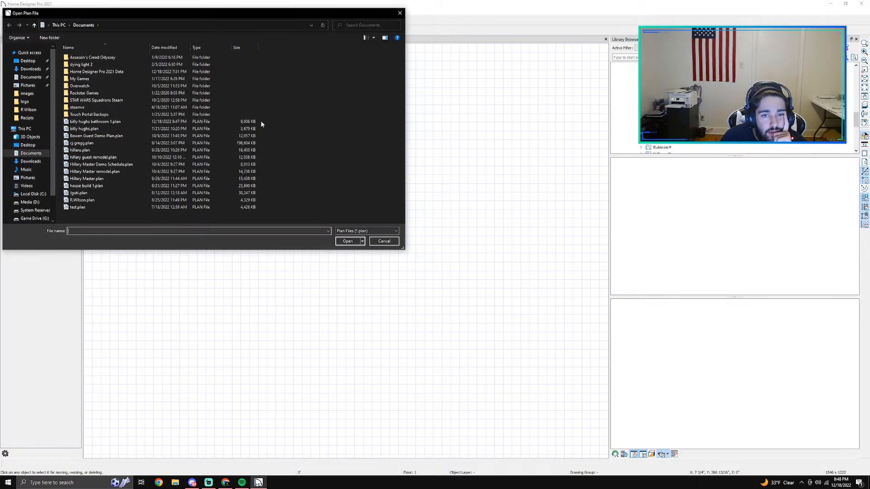
left_click(102, 122)
left_click(347, 241)
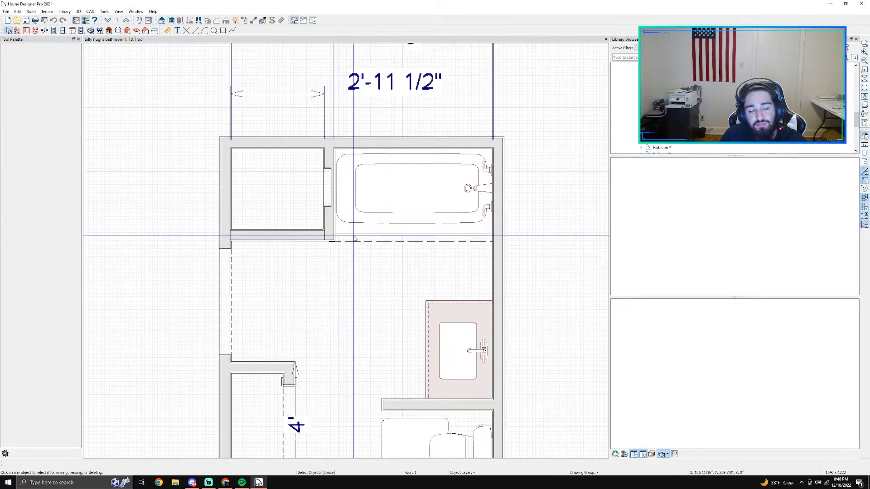
Step: Turn on the room label for the main bathroom area, keeping the default living area setting
scroll(356, 229, "down", 2)
double_click(356, 278)
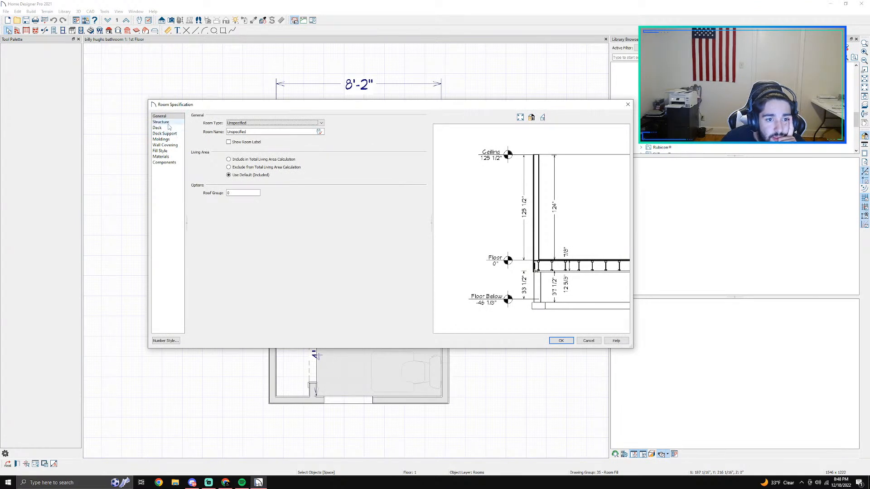
left_click(558, 341)
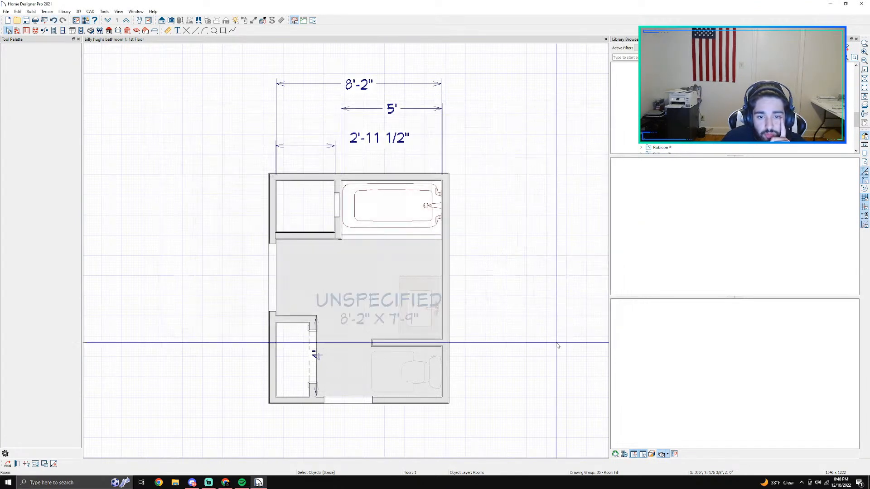
double_click(376, 302)
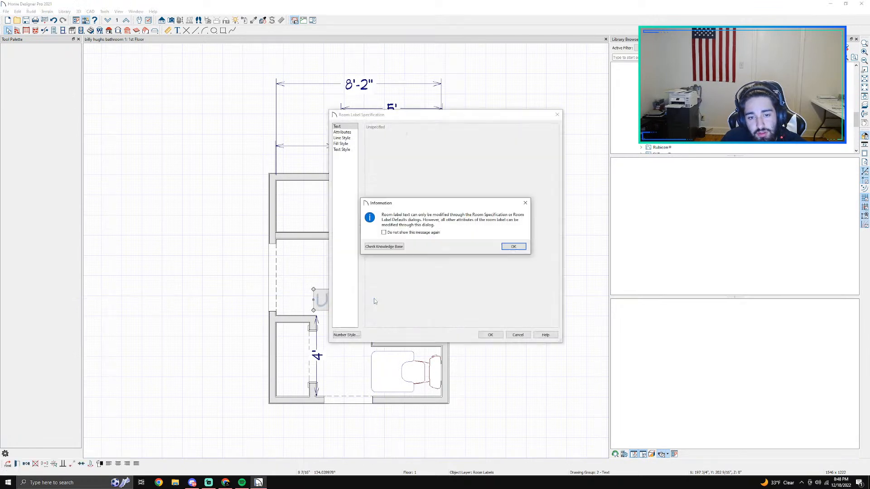
left_click(510, 248)
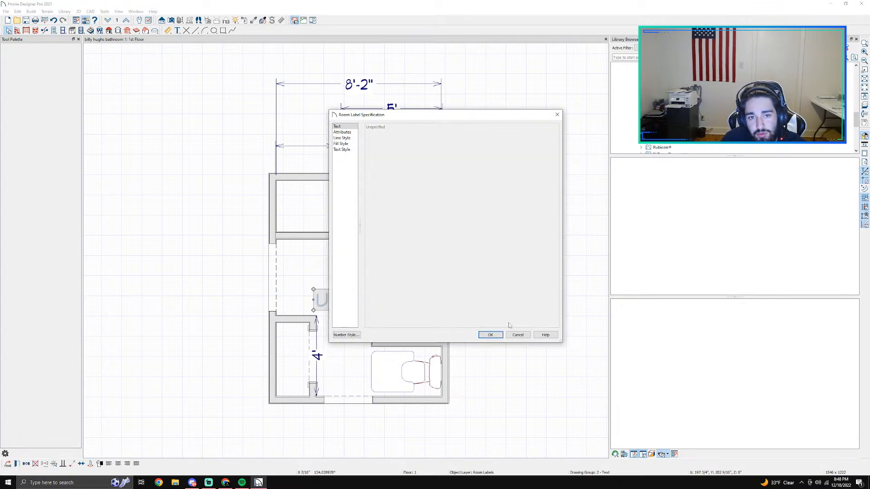
left_click(517, 335)
double_click(319, 244)
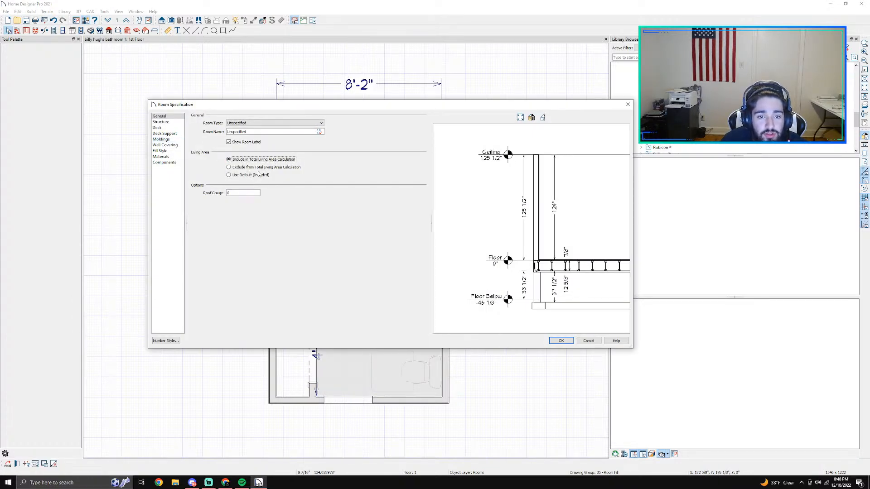
left_click(599, 341)
Step: Set the room type of the small enclosed space beside the bathtub to Bath, and exclude it from the total living area
scroll(344, 304, "up", 1)
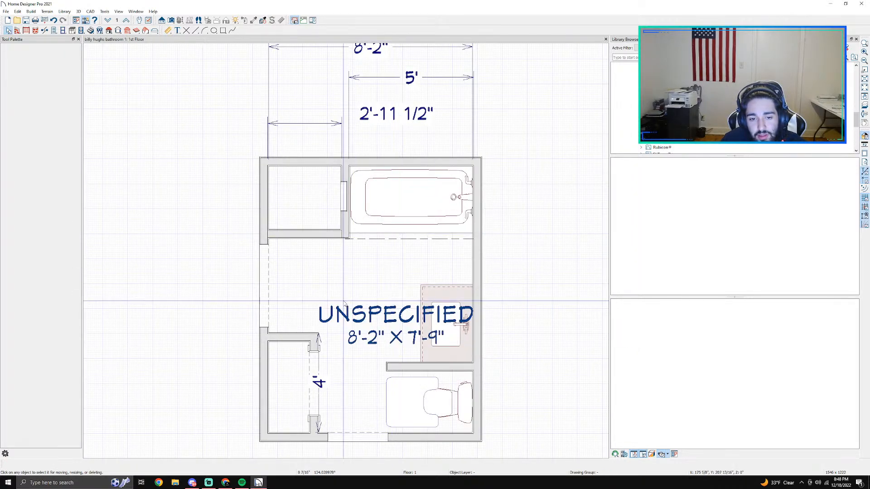
left_click(313, 200)
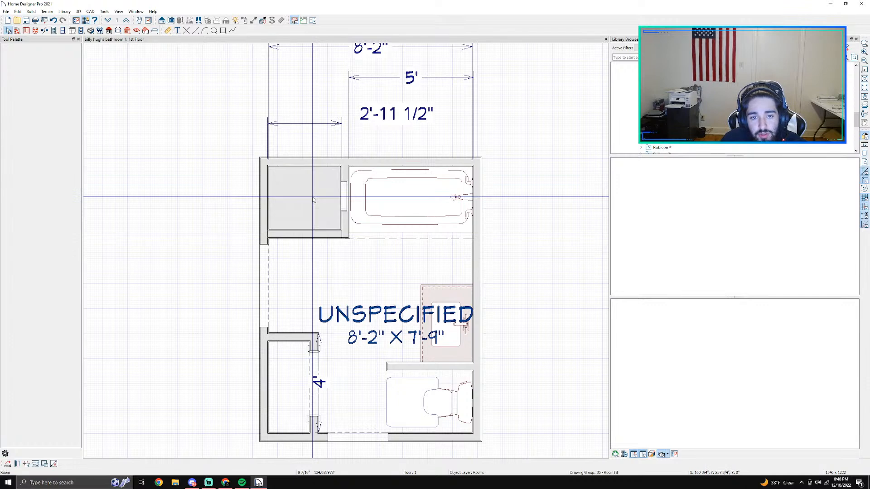
double_click(313, 200)
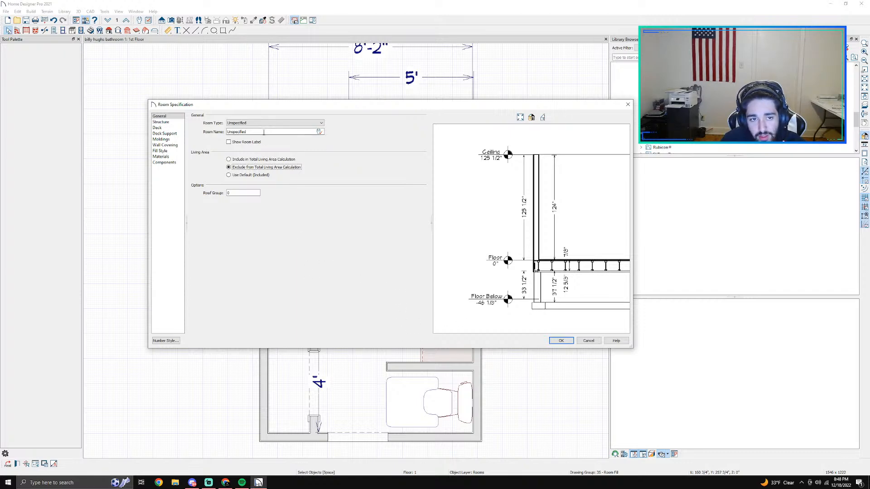
left_click(248, 123)
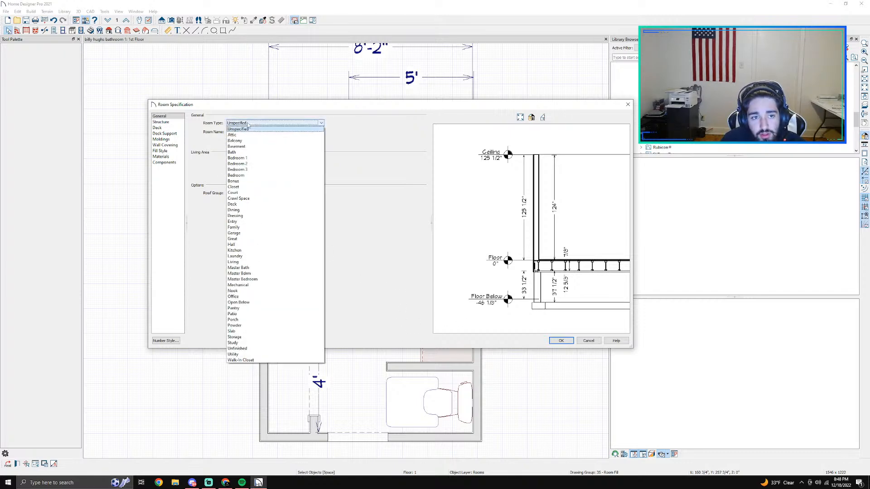
left_click(250, 152)
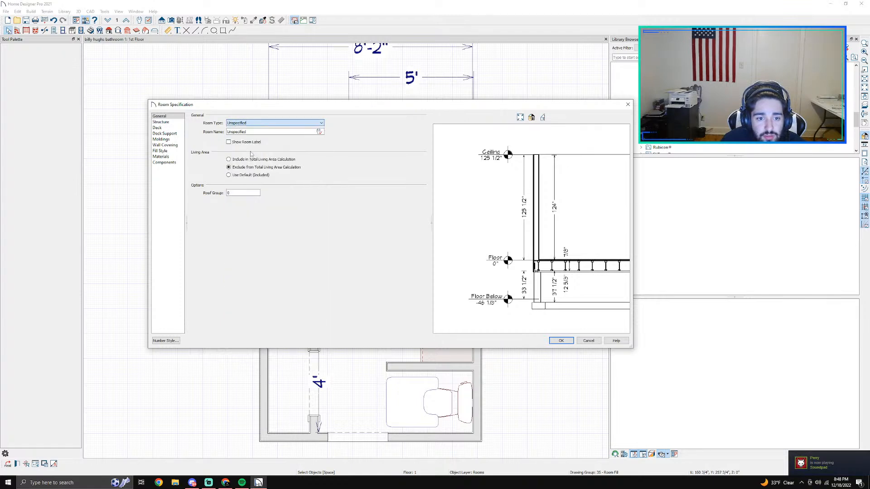
left_click(561, 340)
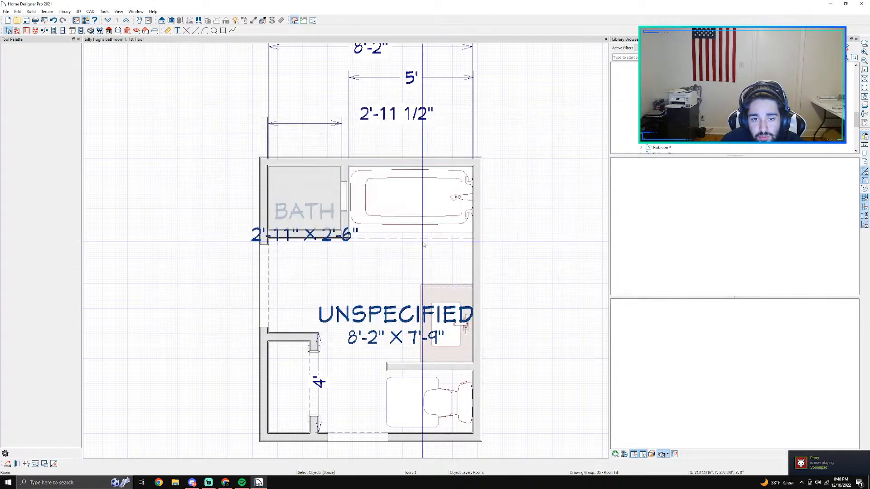
Step: Delete the Bath label beside the tub and the Unspecified label in the main room
scroll(328, 245, "up", 2)
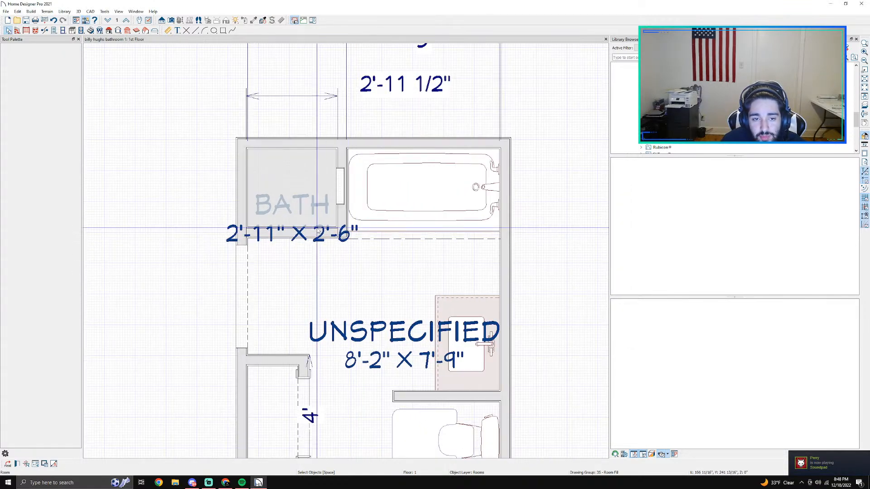
left_click(292, 205)
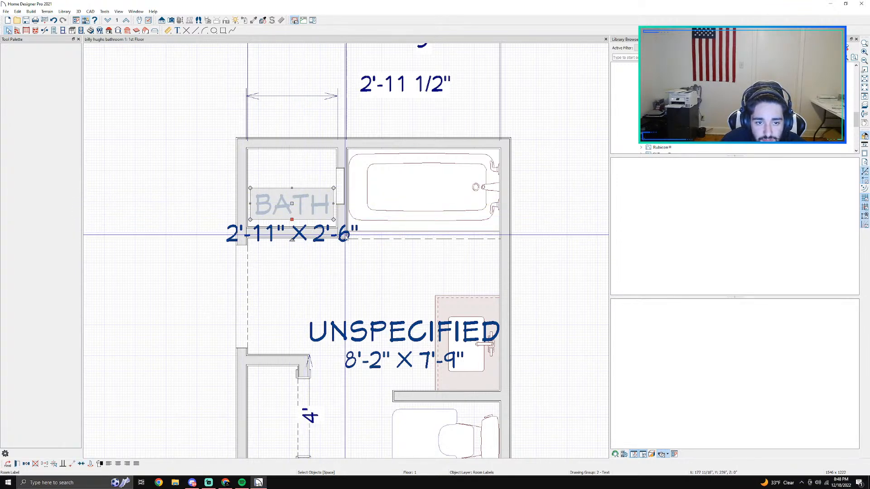
key("Delete")
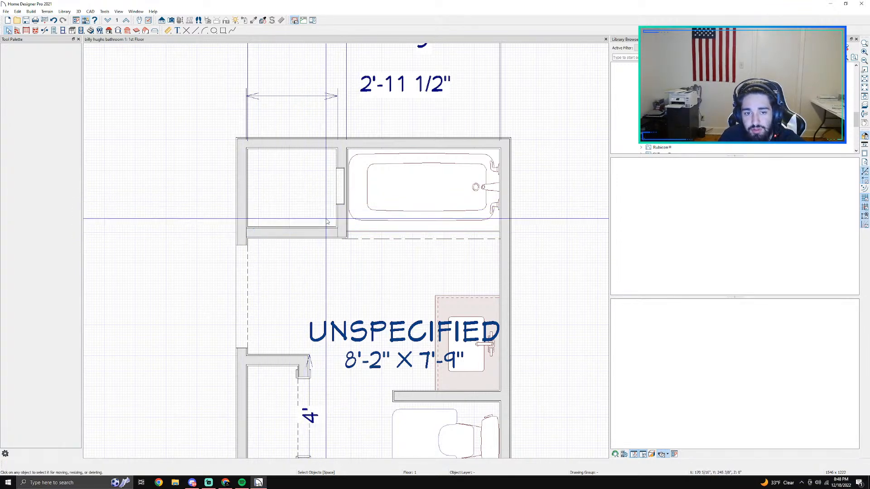
scroll(393, 354, "down", 5)
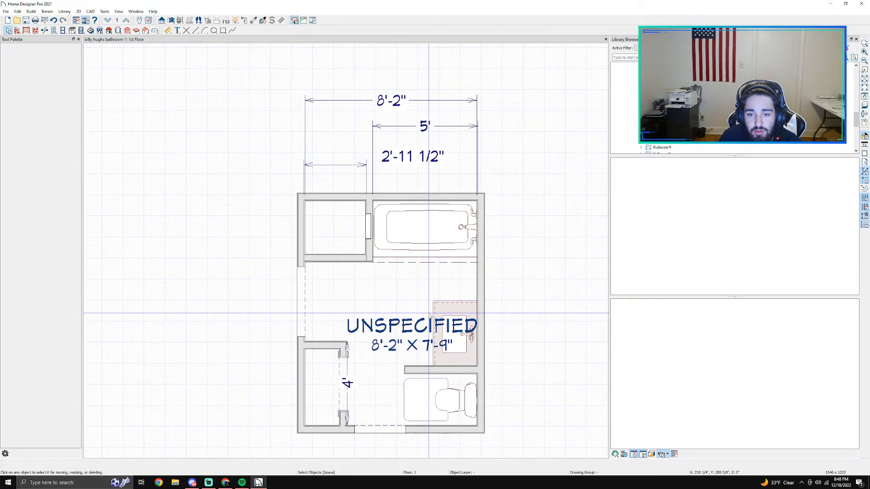
left_click(265, 292)
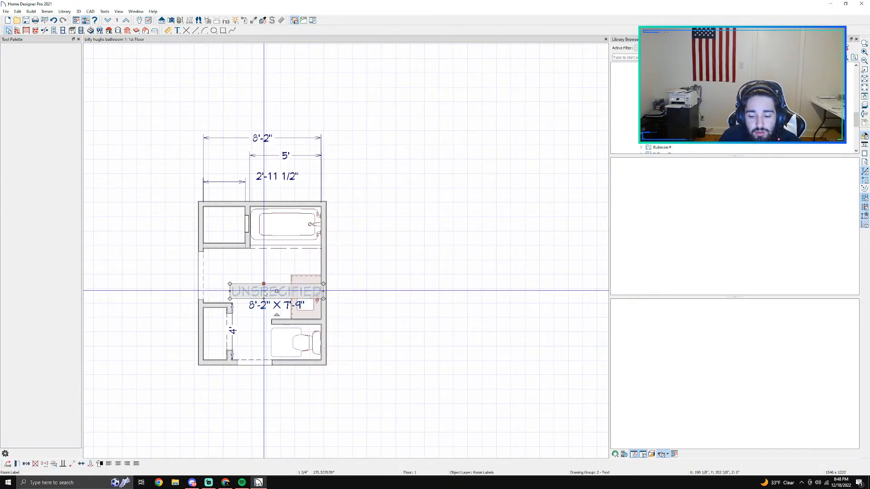
key("Delete")
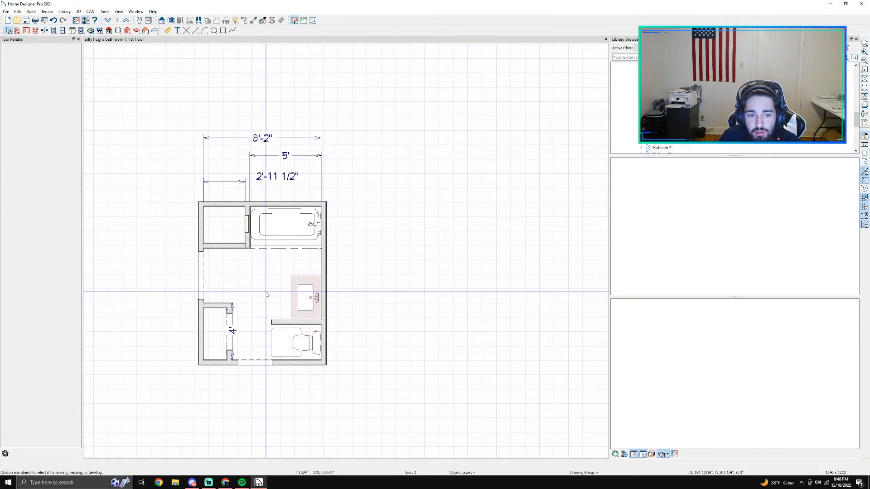
Step: Draw walkthrough paths entering through the lower doorway, curving through the room near the vanity and leaving through the left wall's opening
left_click(27, 12)
mouse_move(64, 12)
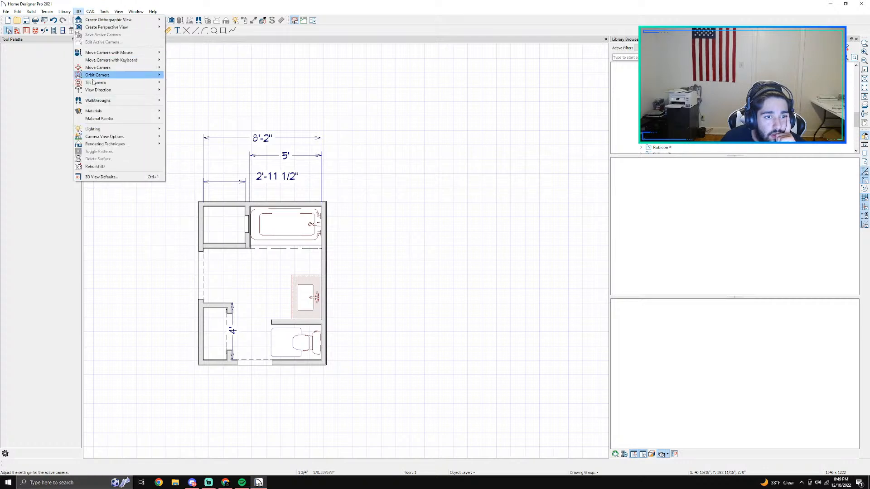
mouse_move(101, 100)
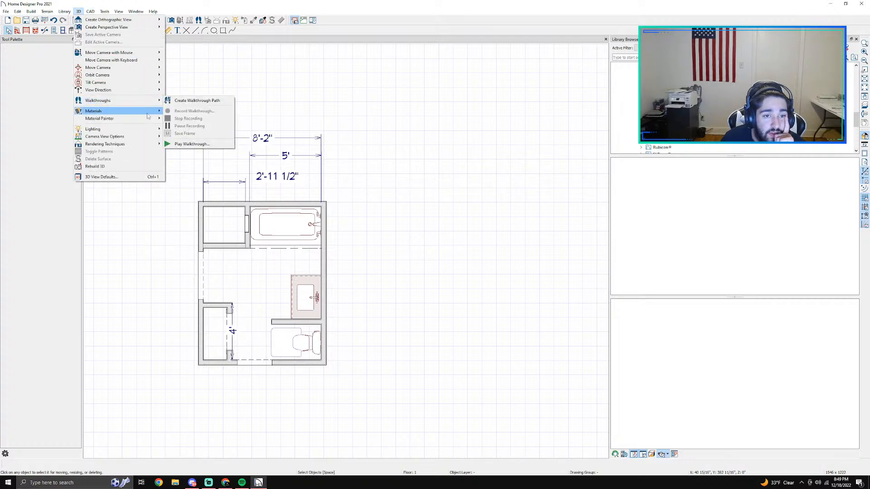
left_click(178, 103)
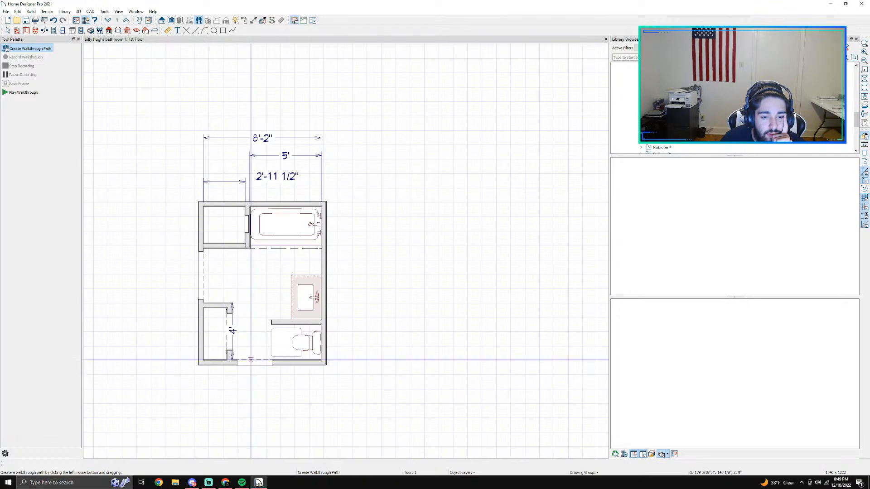
left_click_drag(252, 402, 251, 331)
mouse_move(246, 297)
left_mouse_down()
mouse_move(263, 298)
mouse_move(265, 275)
mouse_move(237, 277)
mouse_move(231, 291)
mouse_move(226, 270)
mouse_move(217, 279)
mouse_move(167, 276)
left_mouse_up()
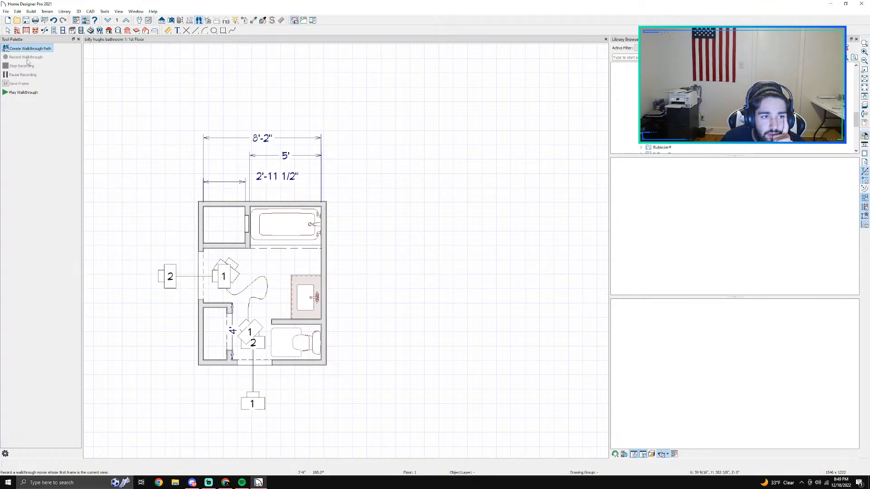
Step: Try to play the walkthrough using a video file named "vid test" in the Documents folder
left_click(23, 92)
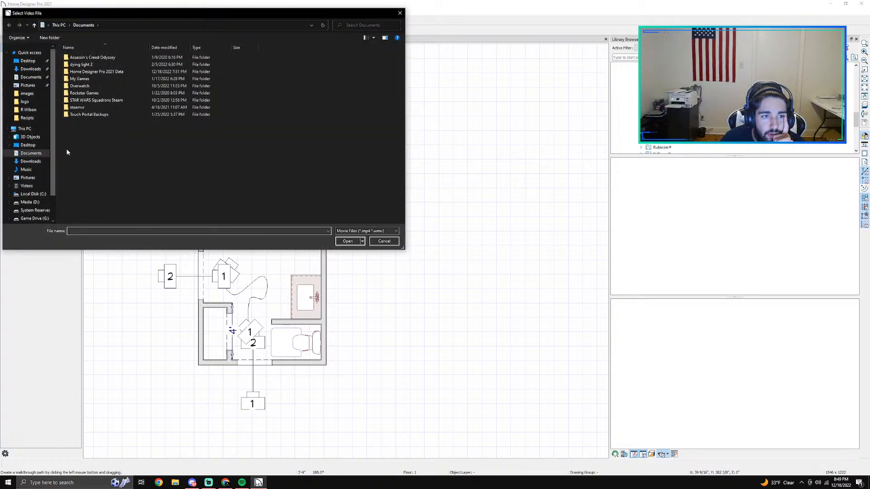
type("test")
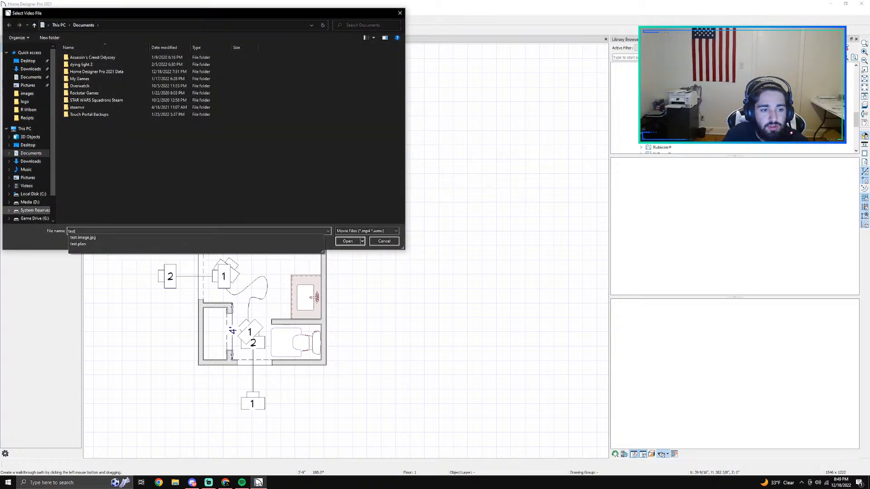
key("BackSpace")
key("BackSpace")
key("BackSpace")
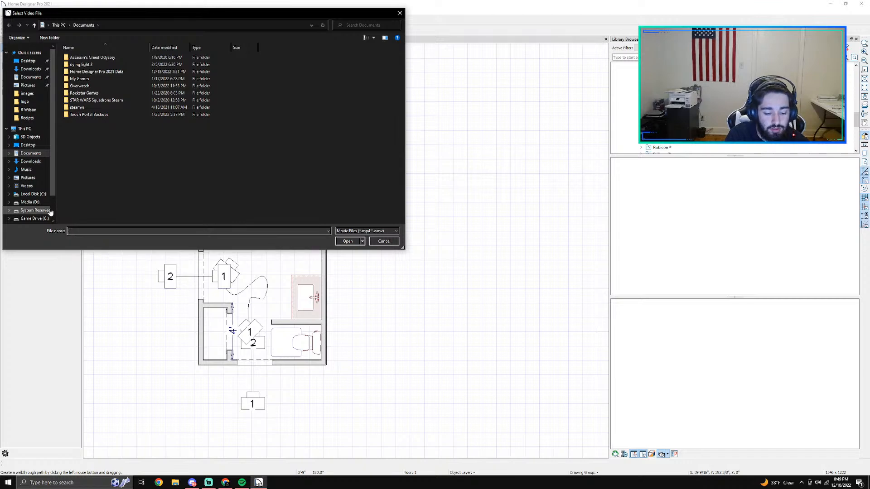
type("vid test")
key("Return")
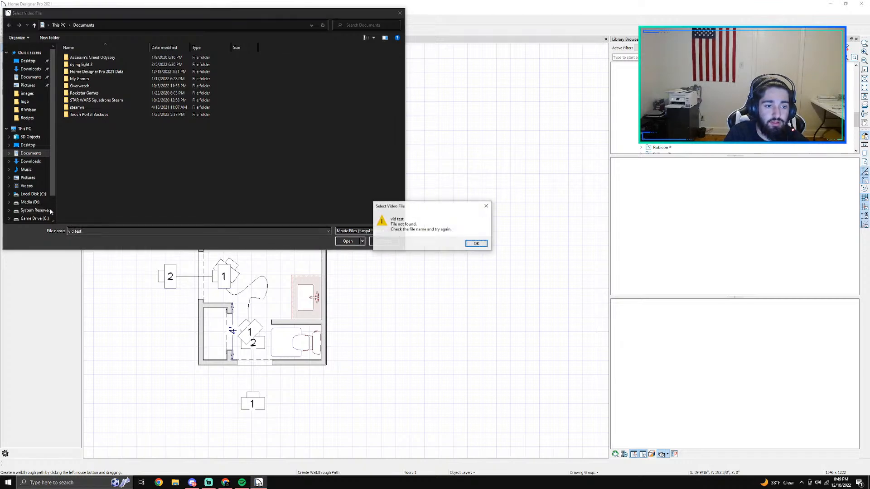
left_click(473, 244)
left_click(383, 241)
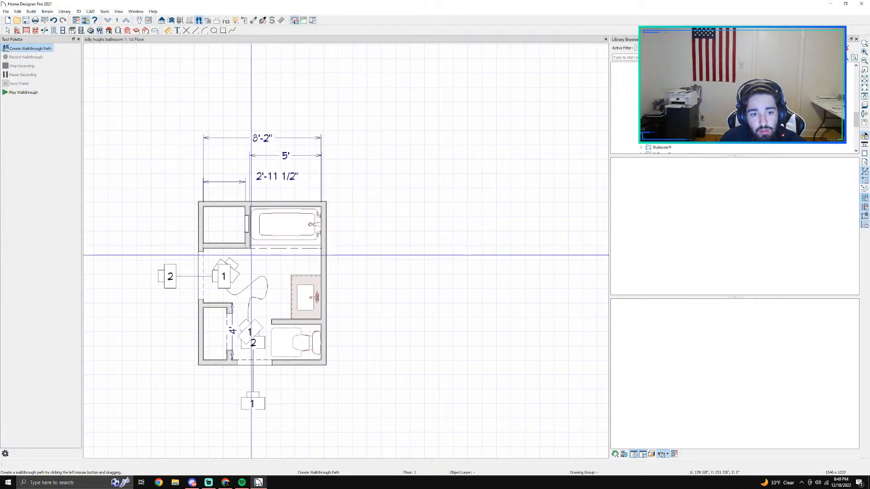
Step: Check which movie file types walkthrough playback accepts, and cancel the video file selection
left_click(24, 92)
left_click(362, 232)
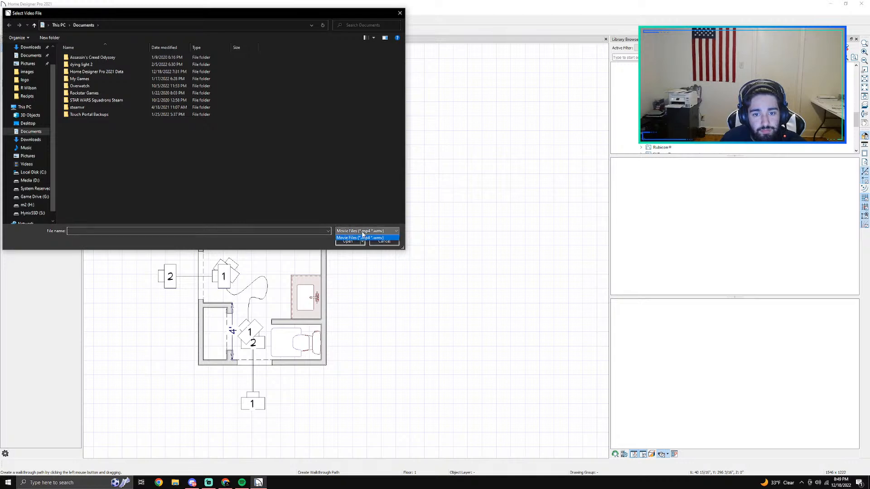
left_click(228, 238)
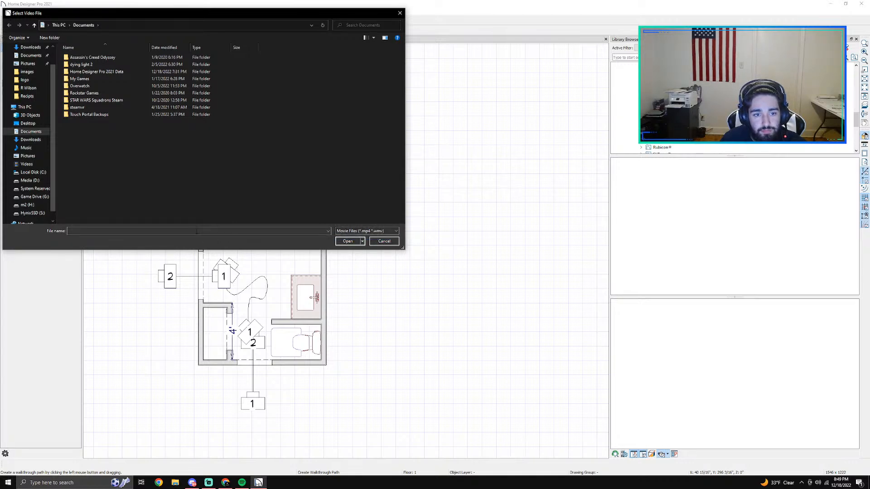
left_click(384, 241)
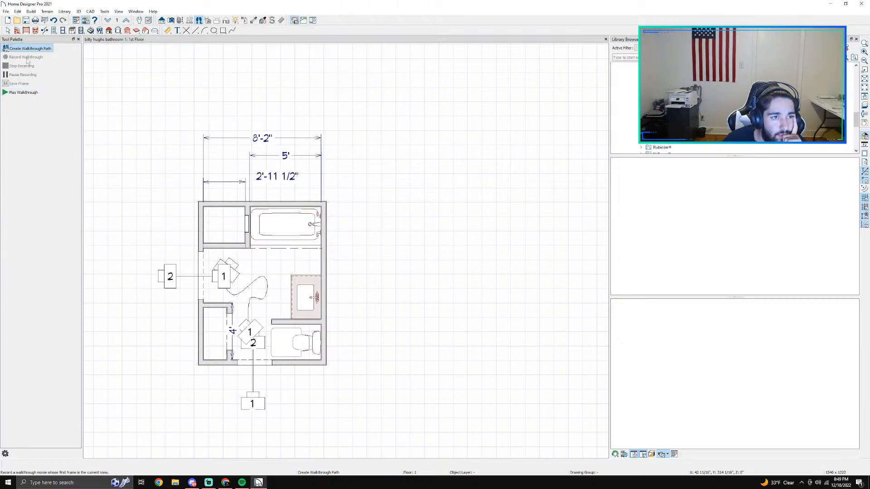
left_click(23, 92)
left_click(384, 241)
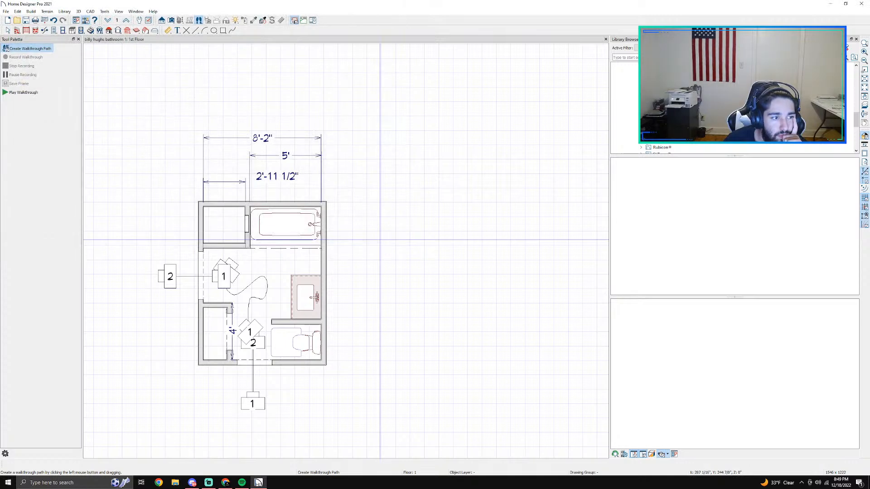
Step: Delete the walkthrough paths running through the bathroom and in from the lower doorway
key("space")
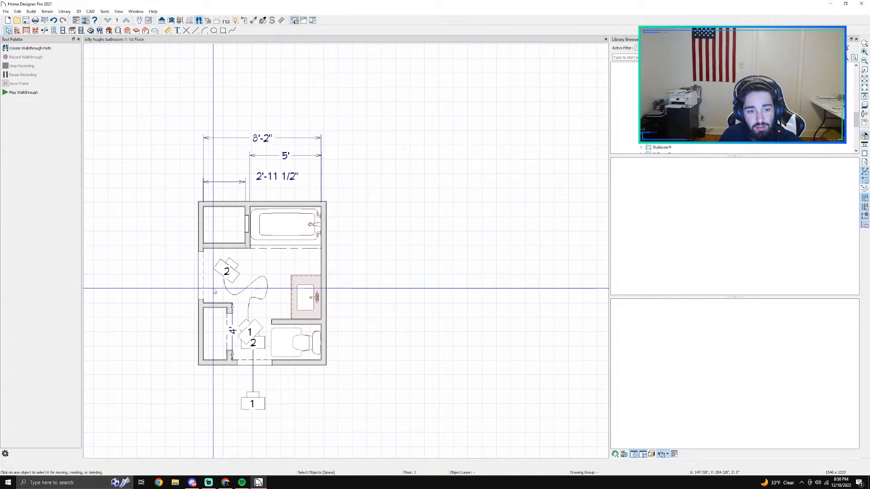
left_click(234, 306)
scroll(225, 269, "up", 2)
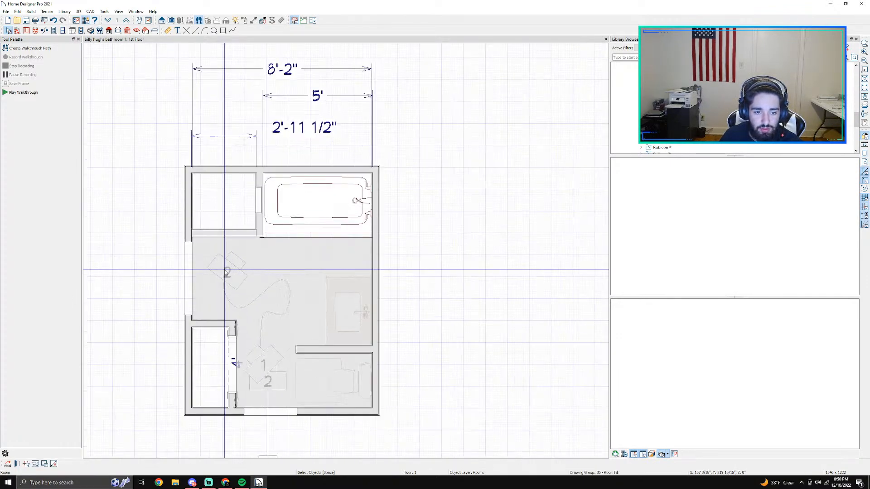
left_click(225, 270)
key("Delete")
left_click(264, 383)
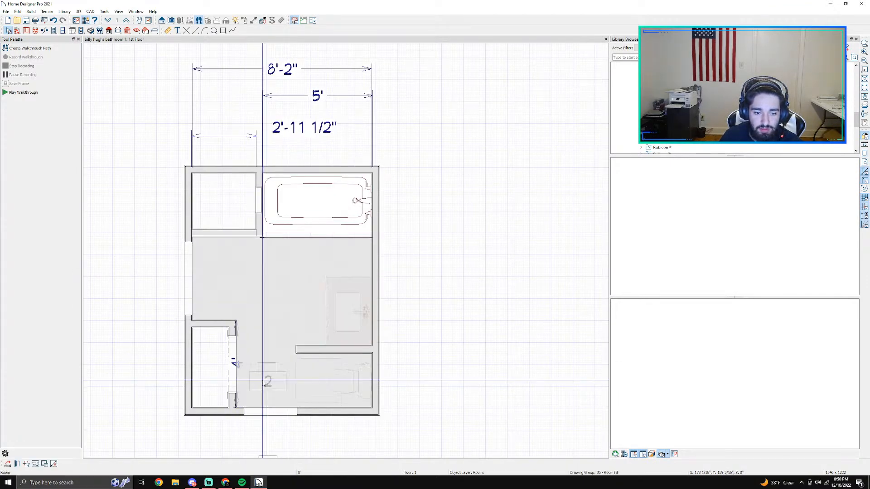
scroll(317, 380, "down", 2)
middle_click_drag(376, 424, 379, 301)
left_click(285, 319)
key("Delete")
scroll(269, 158, "down", 2)
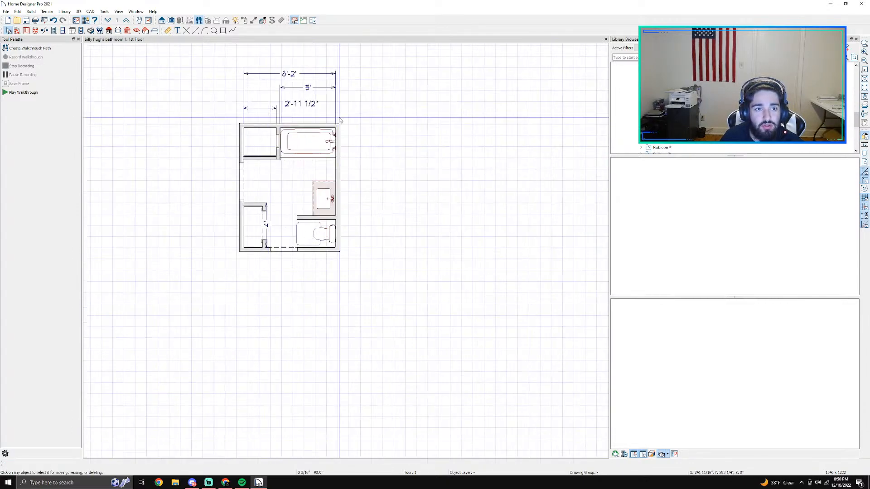
middle_click_drag(377, 123, 382, 267)
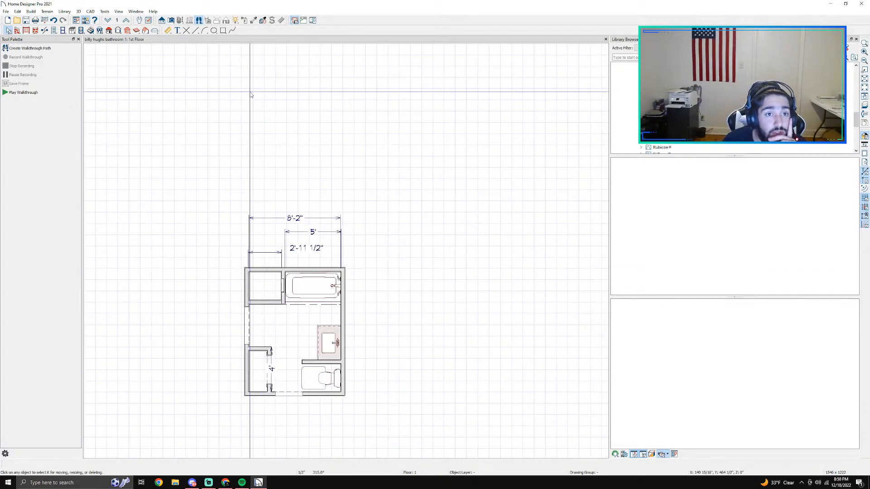
left_click(118, 11)
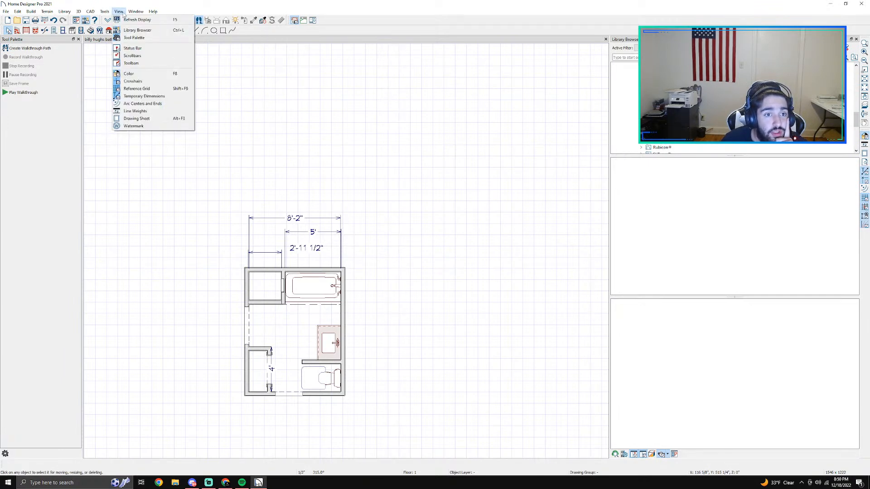
mouse_move(132, 12)
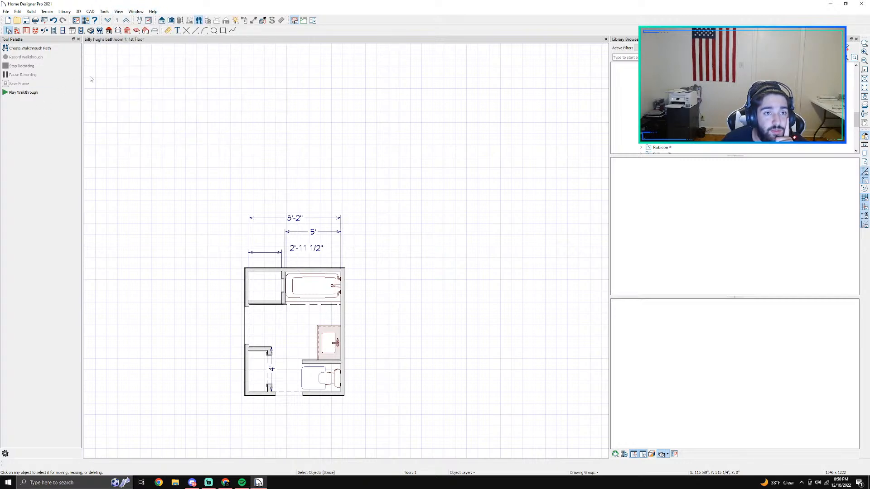
left_click(6, 12)
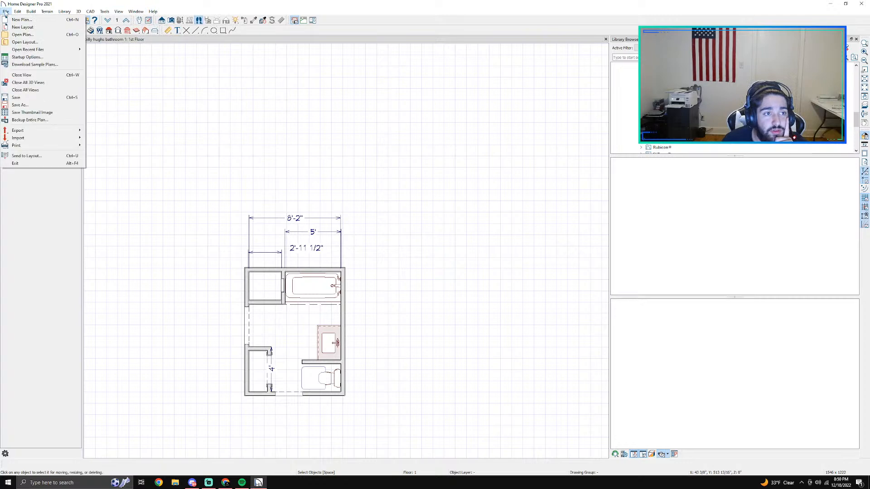
left_click(23, 26)
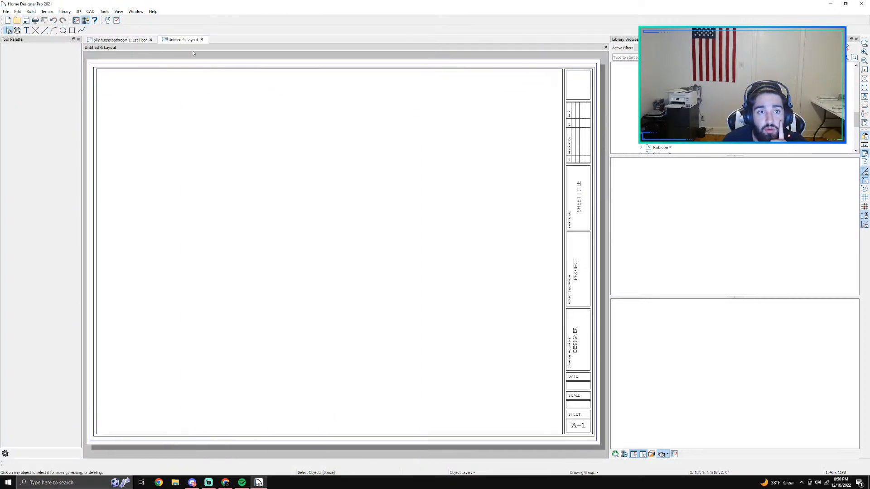
left_click(202, 39)
Step: Create a new plan in U.S. units with the Default Style, and close the bathroom plan without saving its changes
left_click(6, 11)
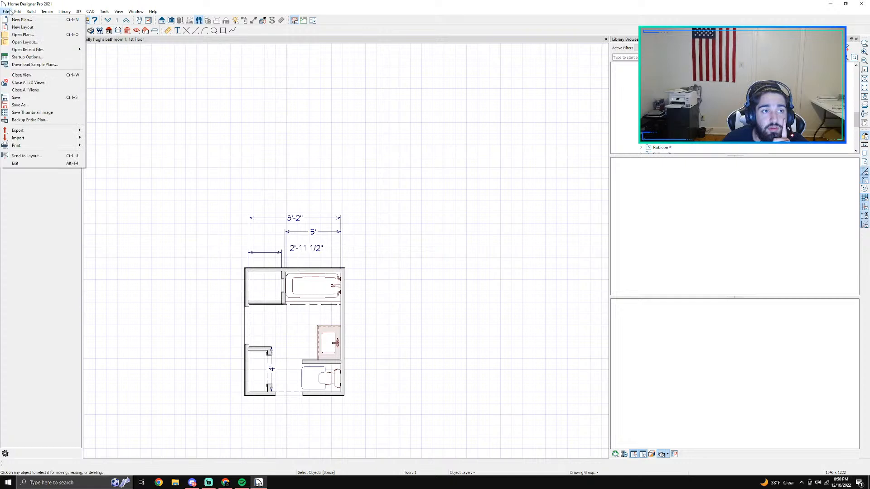
left_click(19, 19)
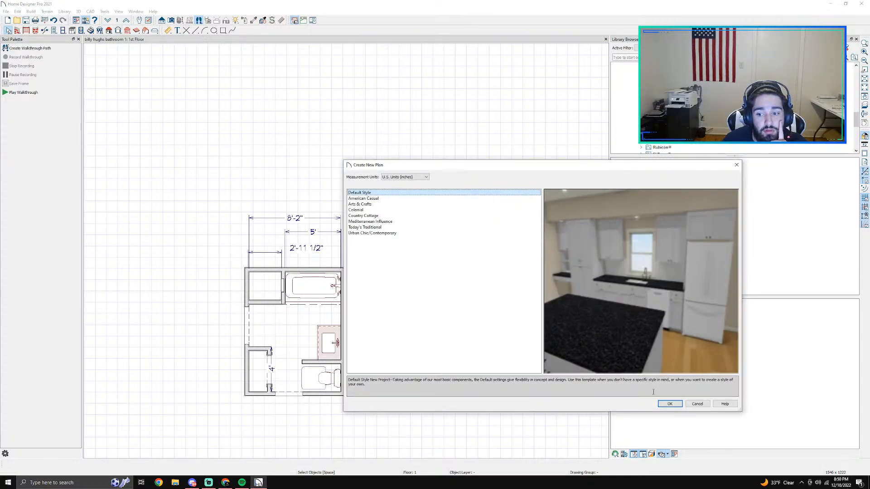
left_click(669, 403)
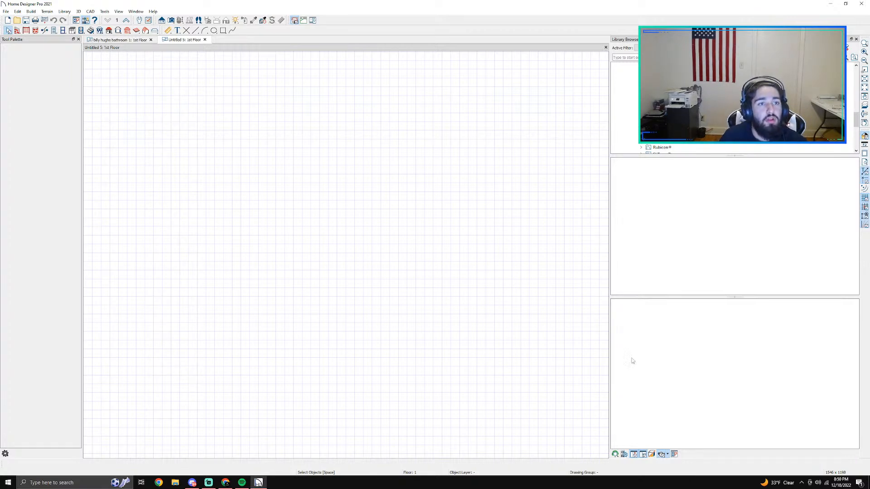
left_click(151, 40)
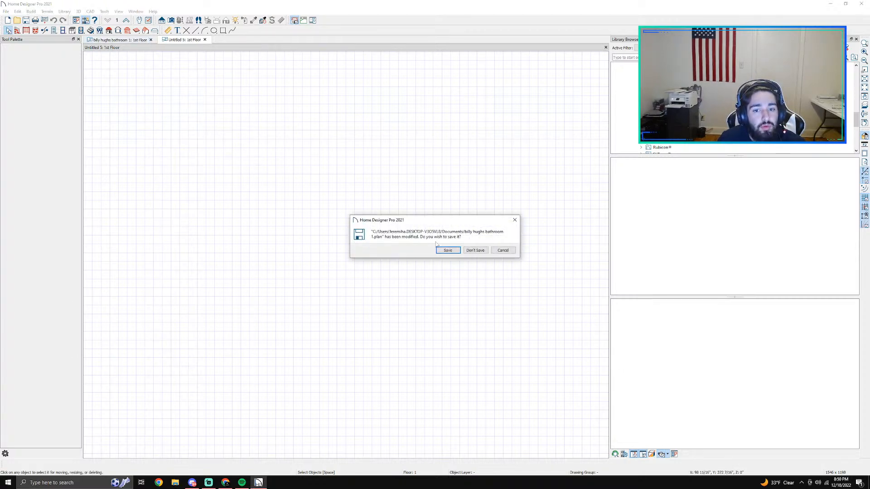
left_click(471, 251)
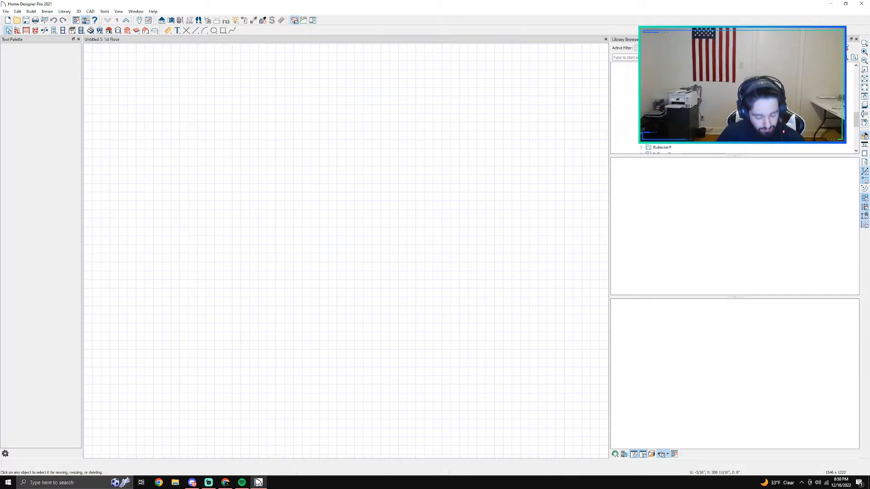
Step: Draw a closed rectangle of straight walls about 29'-8" by 21'-8" in the empty plan
left_click(17, 31)
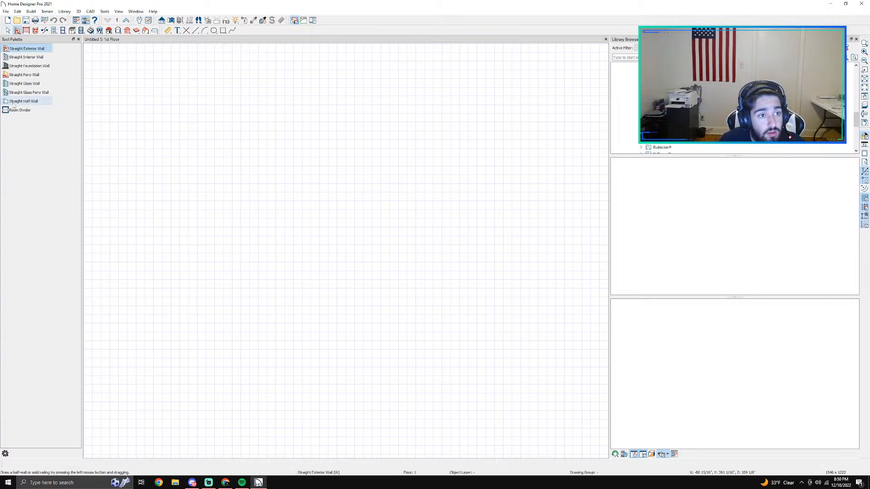
left_click(23, 57)
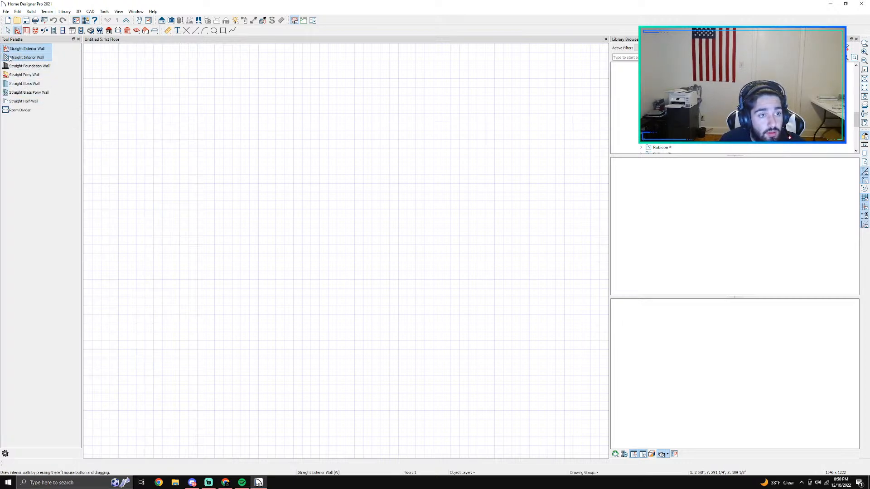
mouse_move(214, 123)
left_mouse_down()
mouse_move(472, 123)
mouse_move(473, 311)
mouse_move(271, 302)
mouse_move(214, 309)
mouse_move(217, 127)
left_mouse_up()
key("Escape")
scroll(278, 218, "down", 1)
scroll(282, 222, "down", 1)
left_click(315, 209)
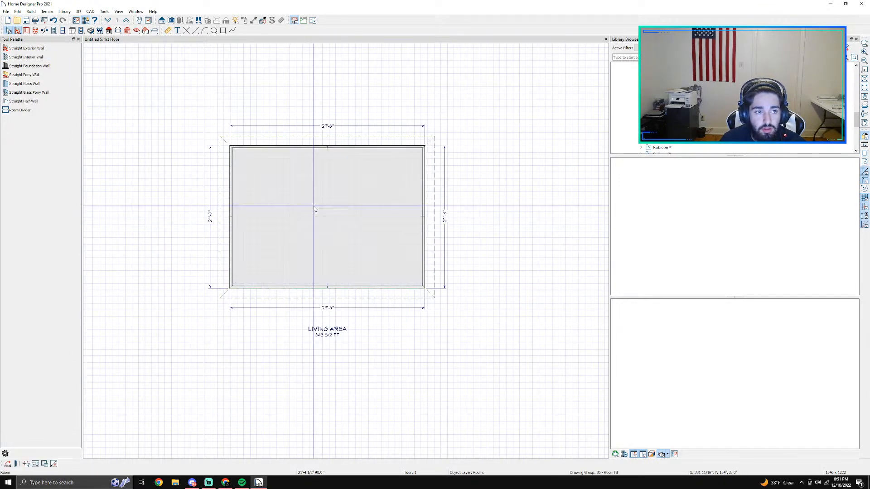
double_click(315, 209)
left_click(628, 97)
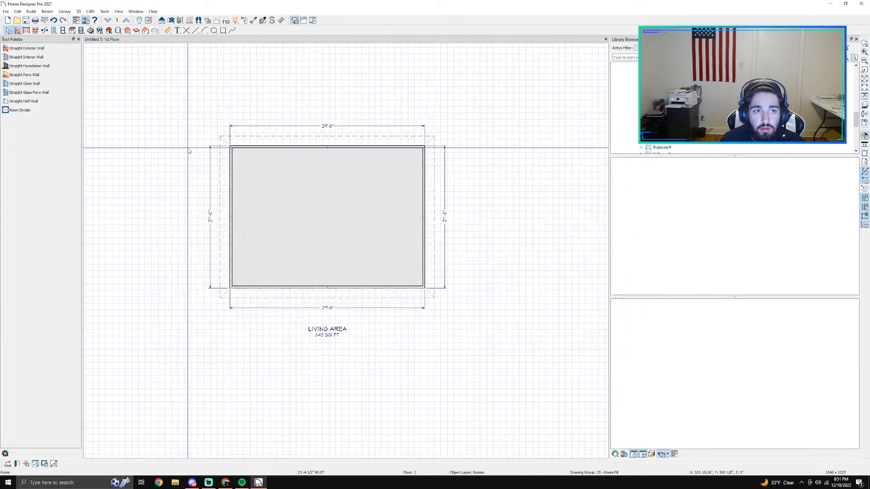
Step: Delete all roof planes over the building, turning off automatic roof rebuilding
left_click(109, 30)
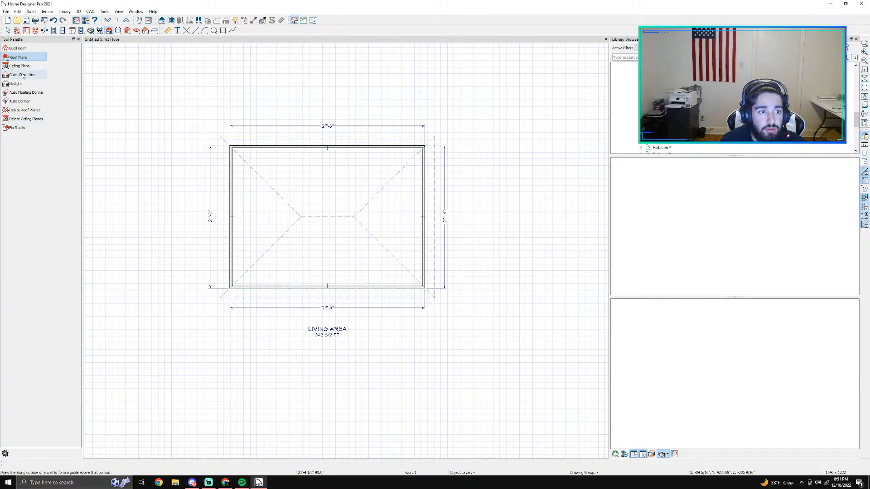
left_click(23, 110)
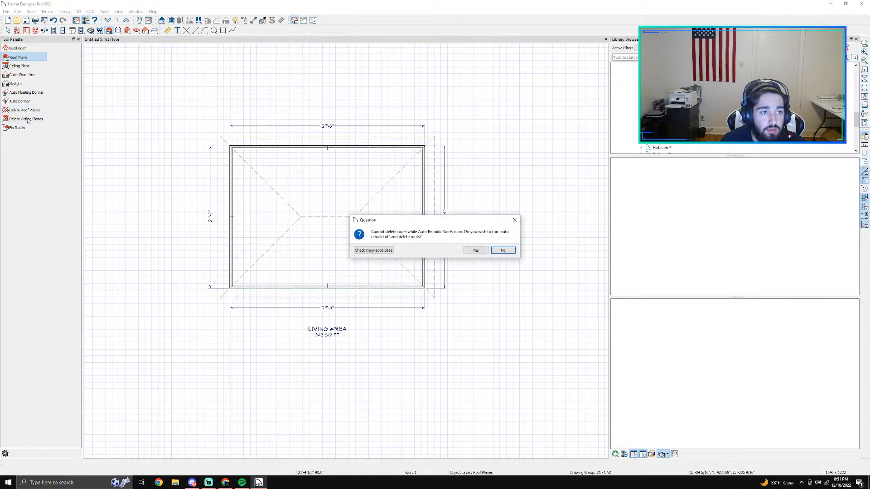
left_click(475, 250)
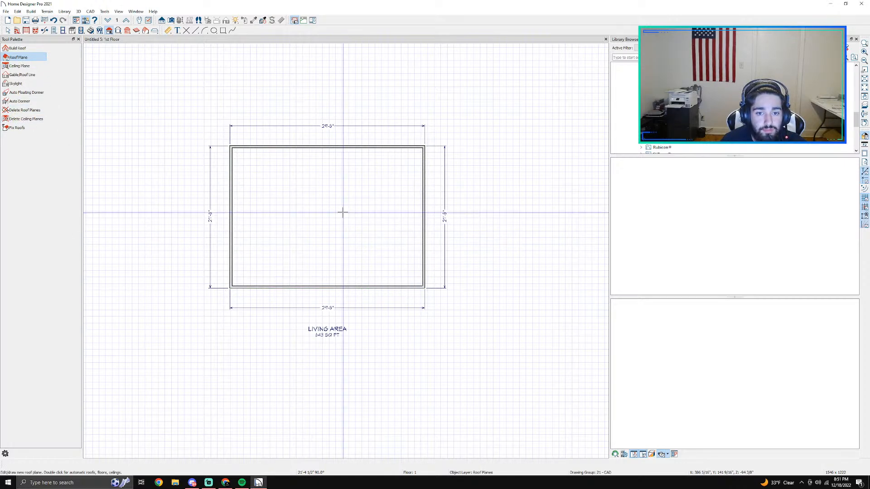
left_click(344, 216)
double_click(343, 216)
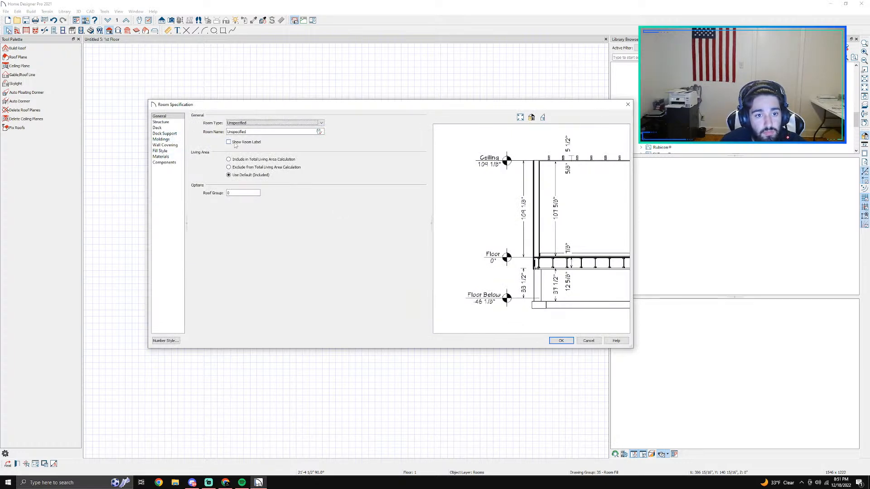
left_click(588, 340)
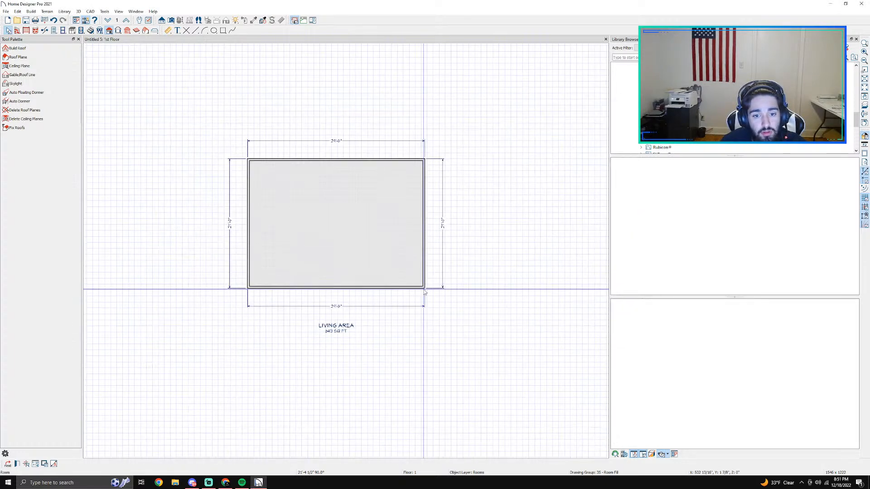
Step: Move the Living Area label from below the building to the open space beyond its upper right corner
scroll(424, 288, "down", 1)
scroll(378, 335, "up", 3)
left_click(316, 317)
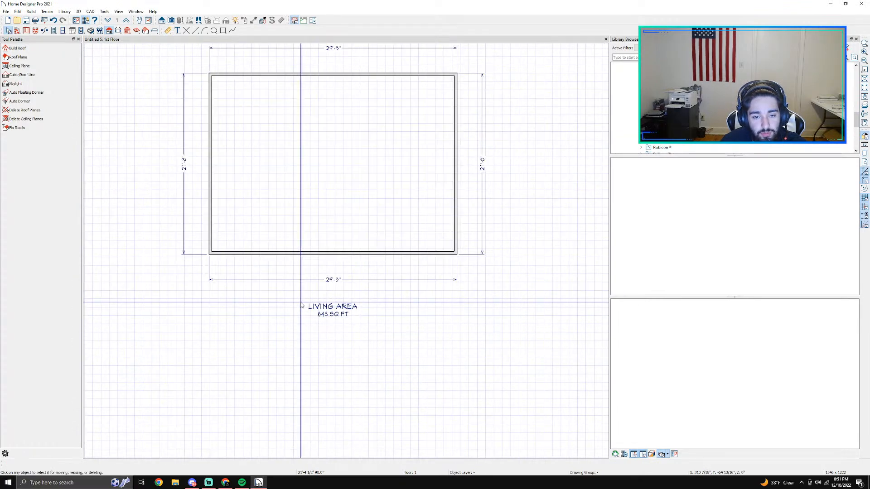
left_click_drag(294, 296, 603, 69)
scroll(375, 311, "down", 2)
scroll(534, 146, "down", 4)
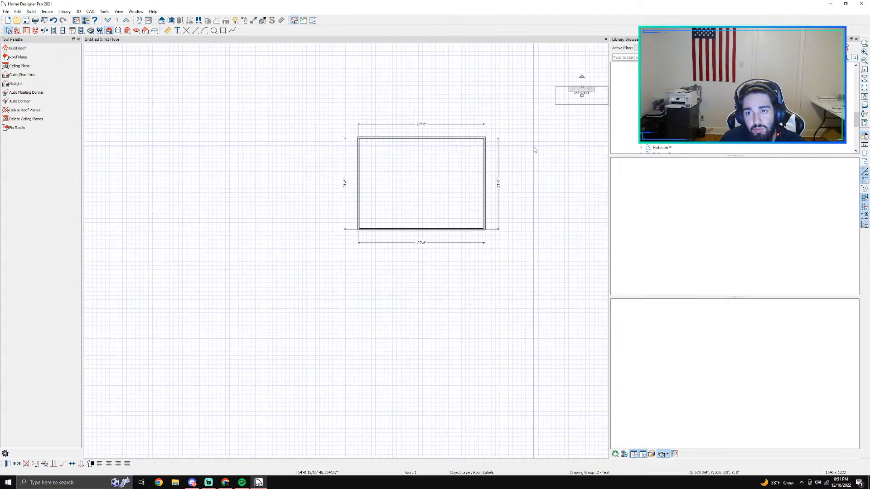
middle_click_drag(535, 147, 503, 181)
scroll(503, 181, "up", 1)
left_click(448, 218)
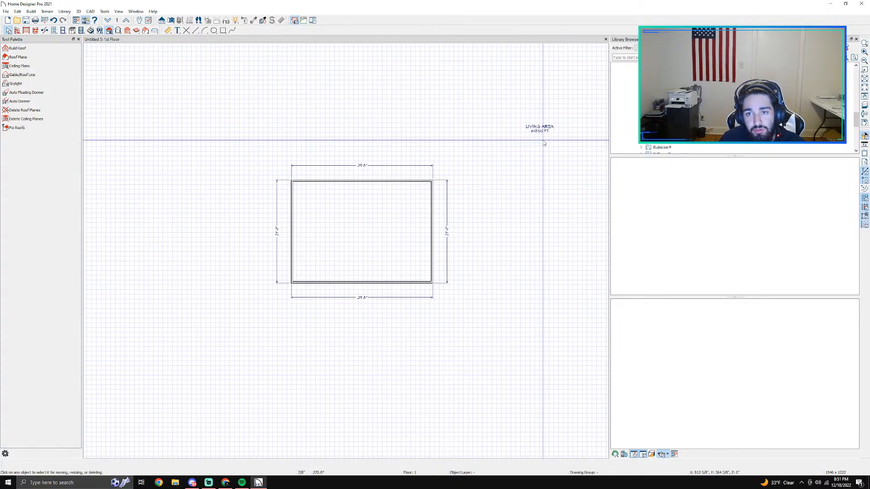
Step: Set the room's finished ceiling height to 124" in its structure specification
scroll(543, 138, "up", 1)
scroll(254, 301, "up", 1)
middle_click_drag(254, 301, 375, 248)
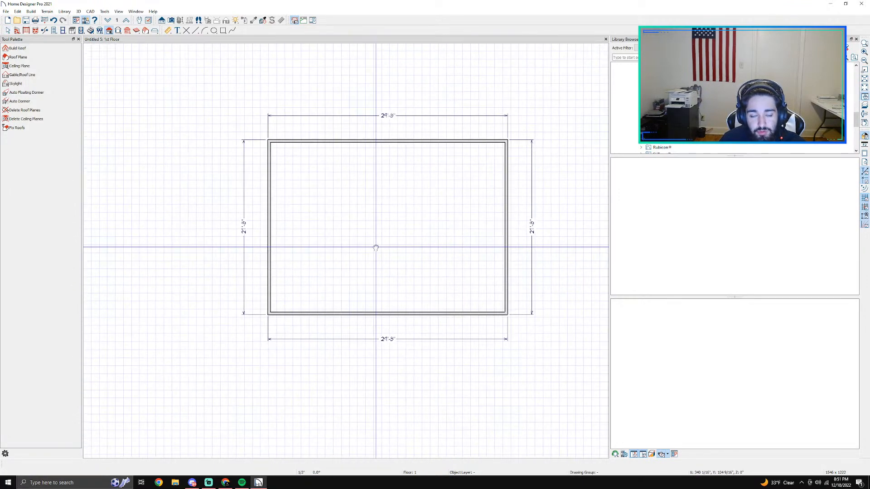
left_click(379, 238)
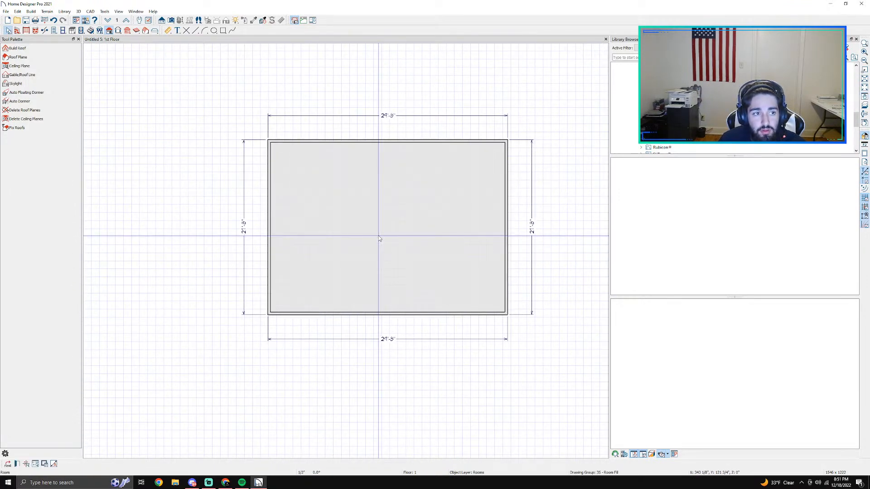
double_click(378, 236)
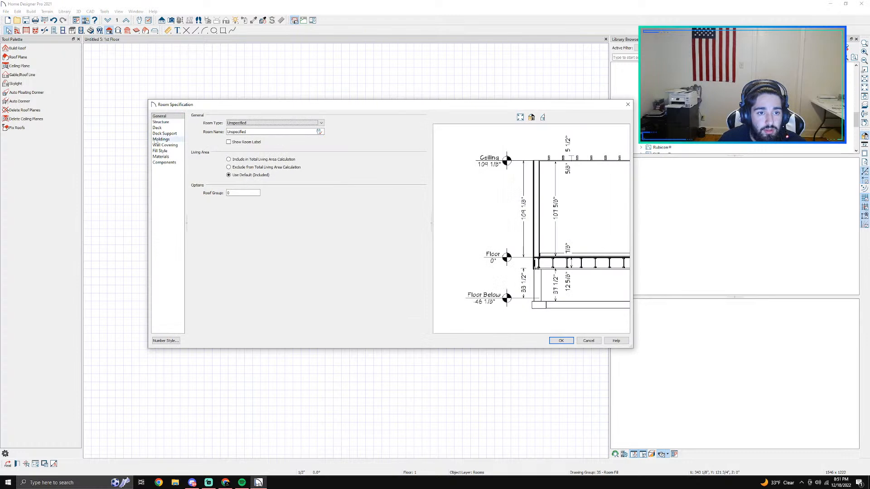
left_click(161, 122)
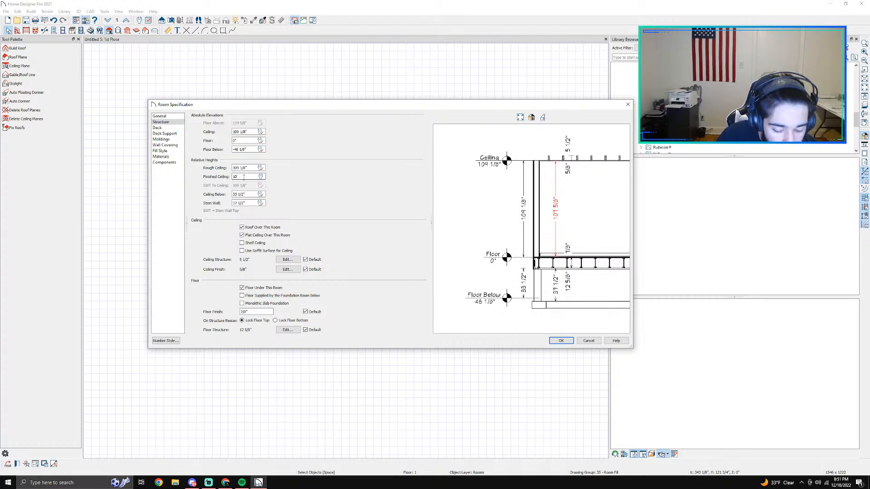
key("Return")
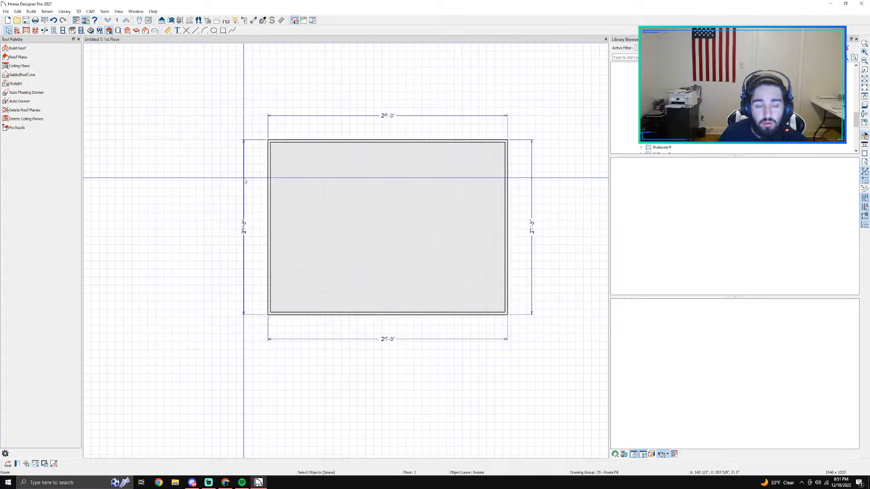
Step: Turn off the roof and the flat ceiling over the room in its structure specification
double_click(305, 209)
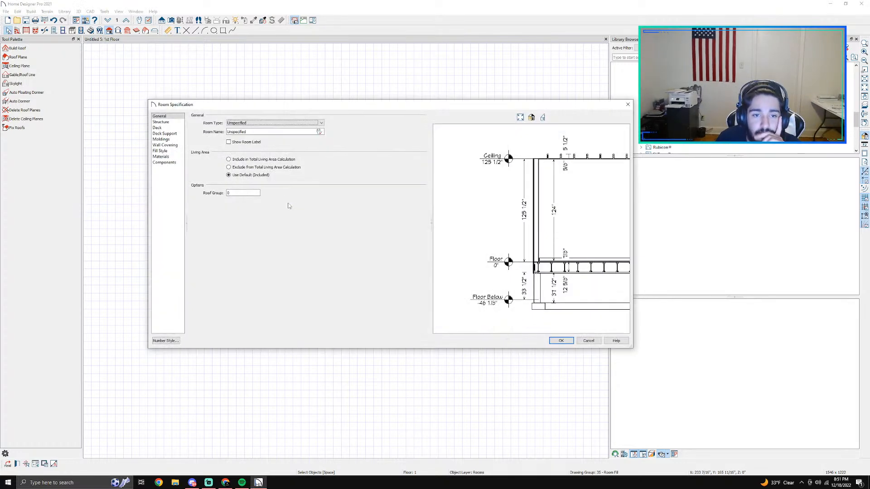
left_click(163, 133)
left_click(161, 121)
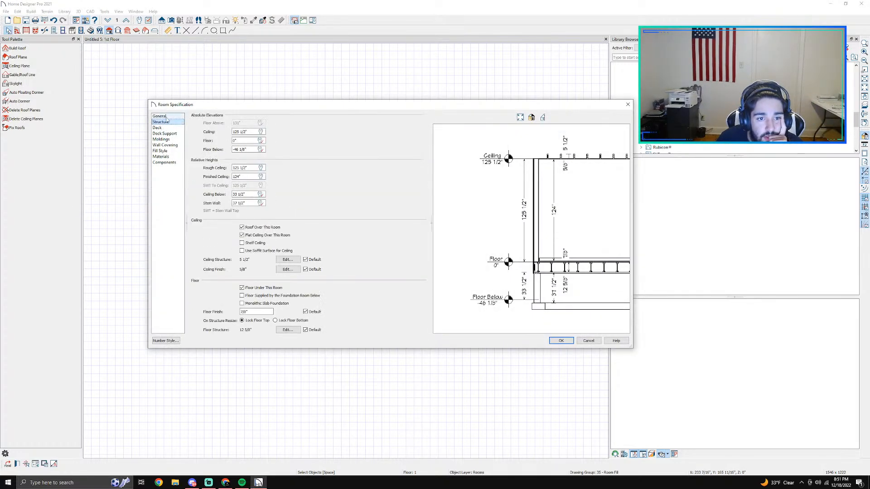
left_click(256, 228)
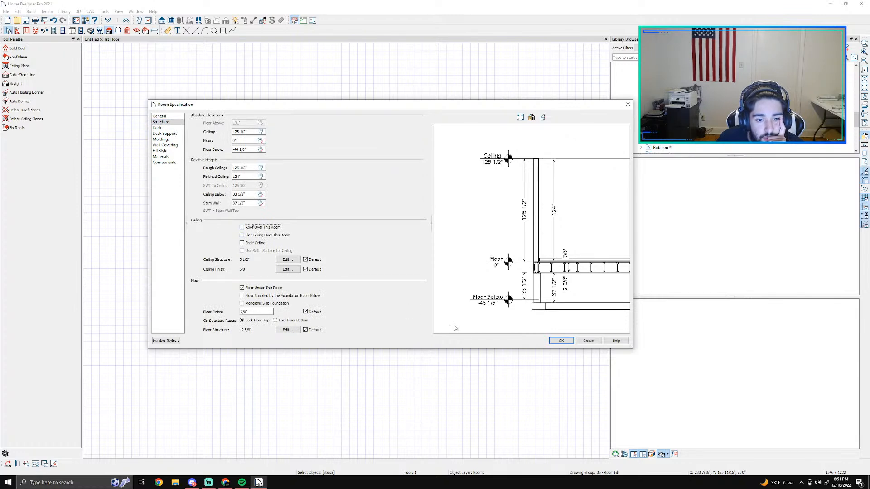
left_click(560, 341)
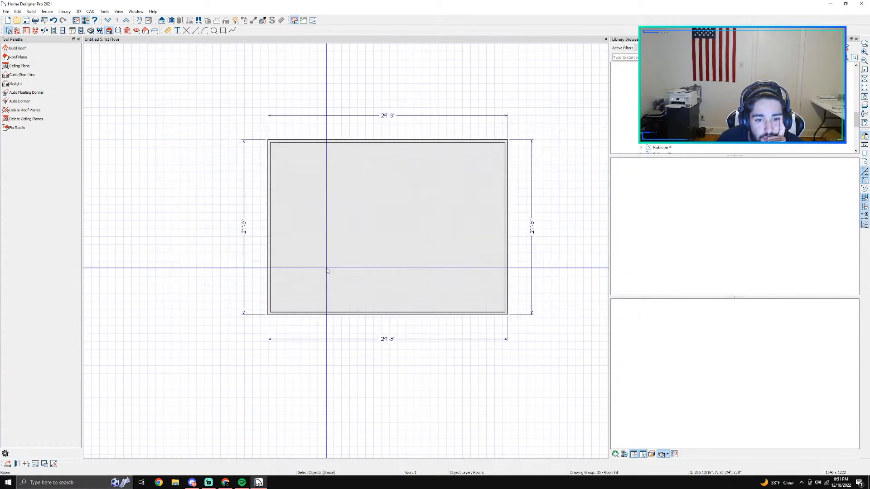
Step: Stop the room from using the floor's default moldings and delete its Default Base Molding profile
double_click(291, 293)
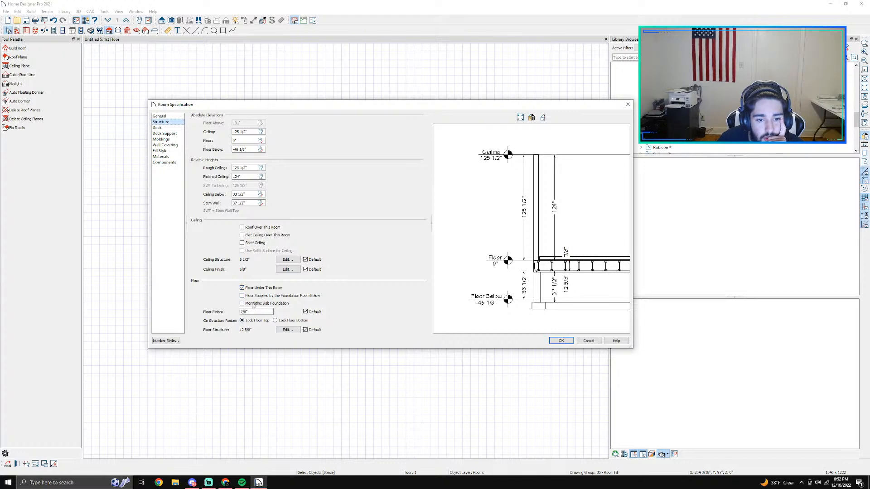
left_click(165, 134)
left_click(169, 139)
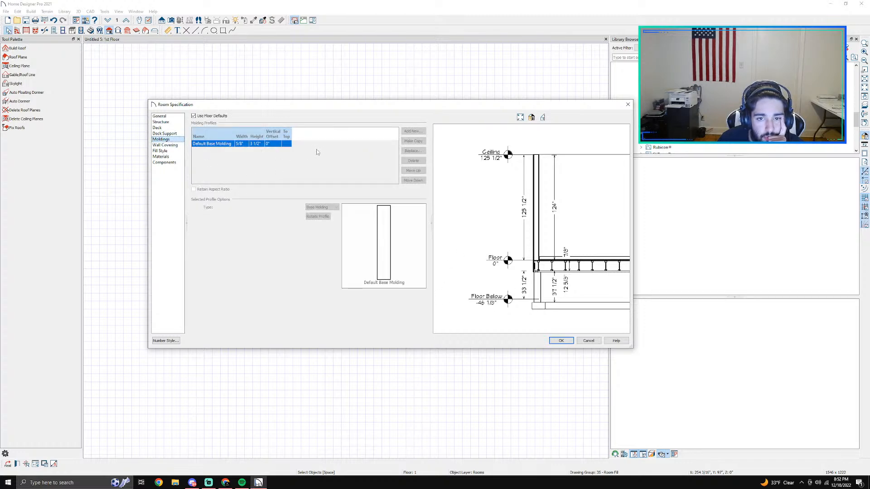
left_click(193, 116)
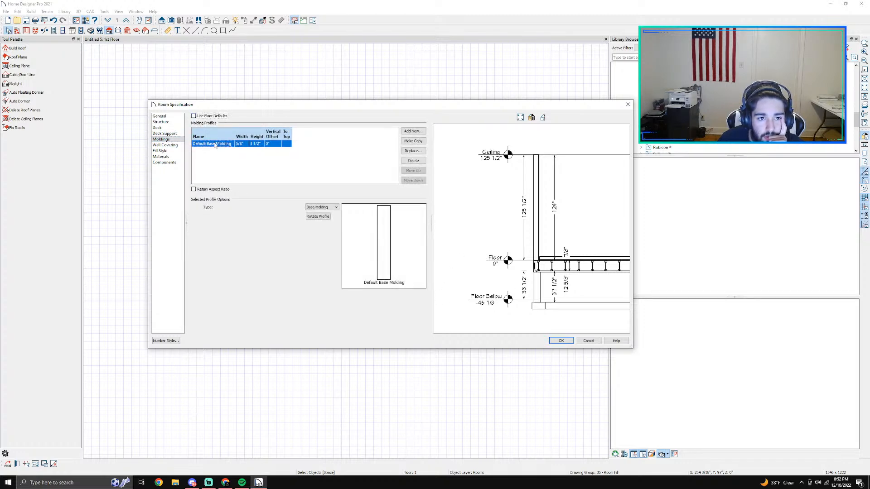
left_click(414, 160)
left_click(566, 341)
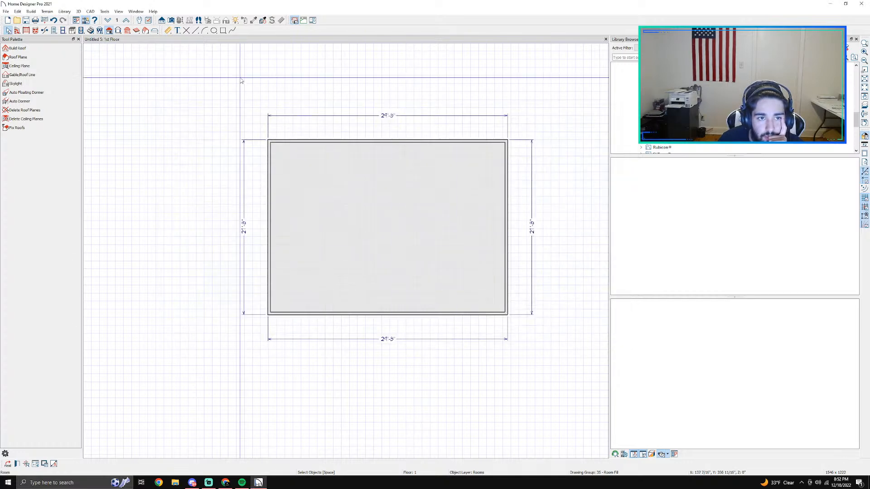
Step: Check the roofless room from outside in a full camera view, orbiting around it, and return to the floor plan
left_click(171, 21)
left_click_drag(295, 287, 368, 246)
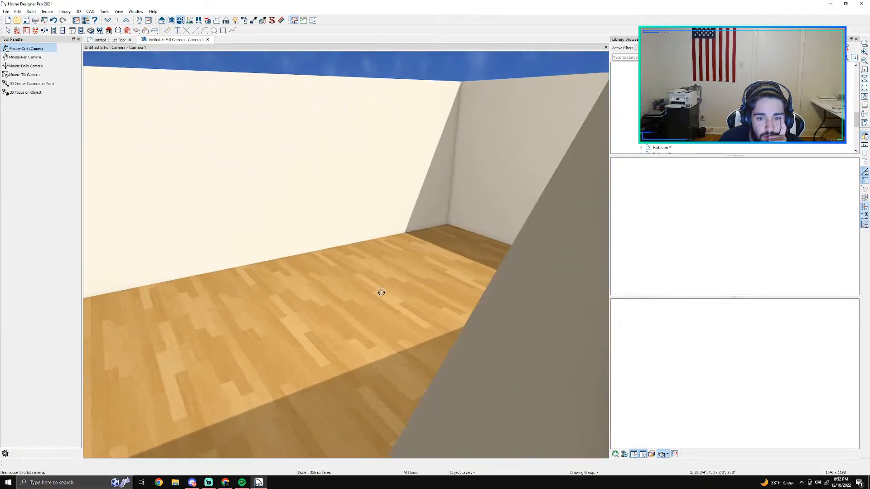
left_click_drag(381, 291, 358, 302)
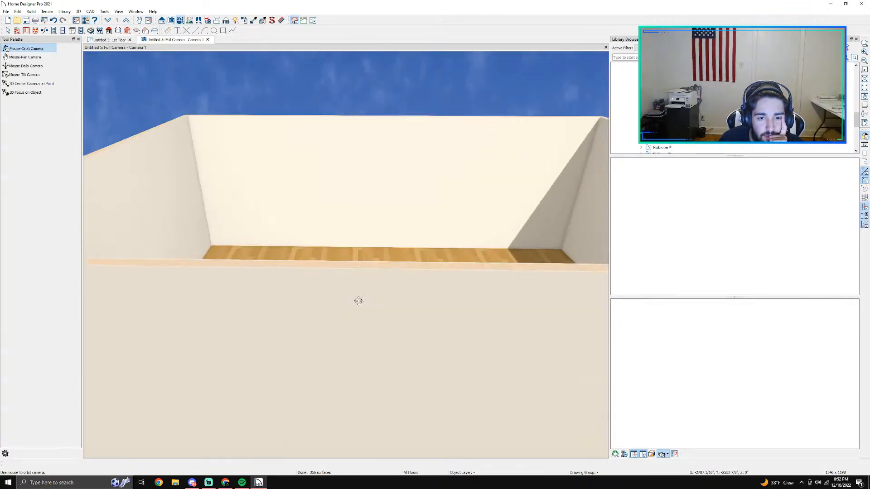
left_click(113, 41)
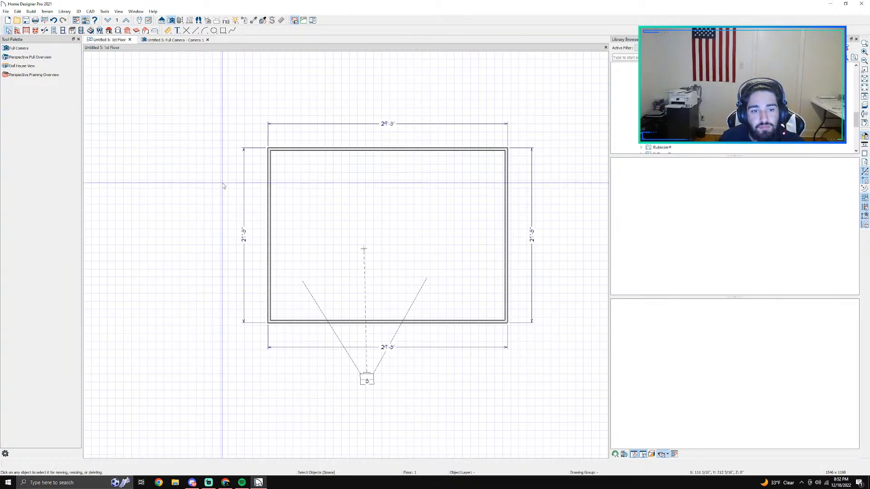
Step: Delete the automatic dimension lines around the room, turning off Auto Refresh Dimensions, and delete the camera
left_click(250, 272)
key("Delete")
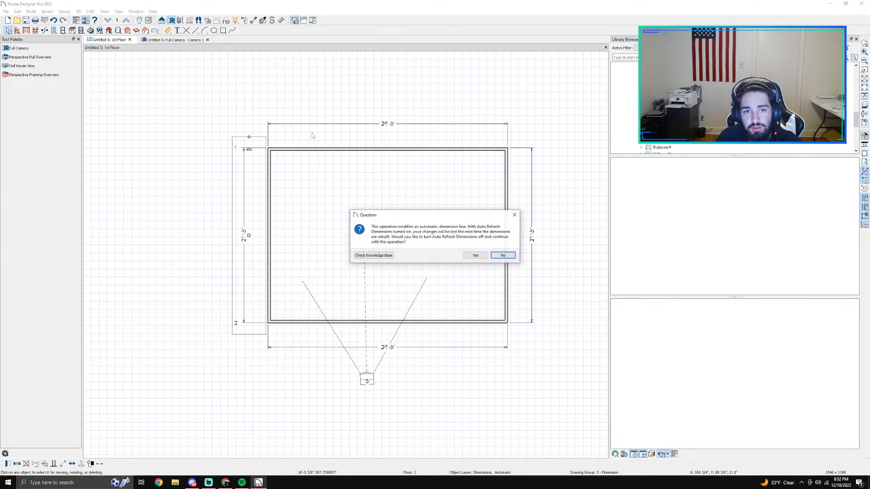
left_click(471, 254)
key("Delete")
left_click(532, 234)
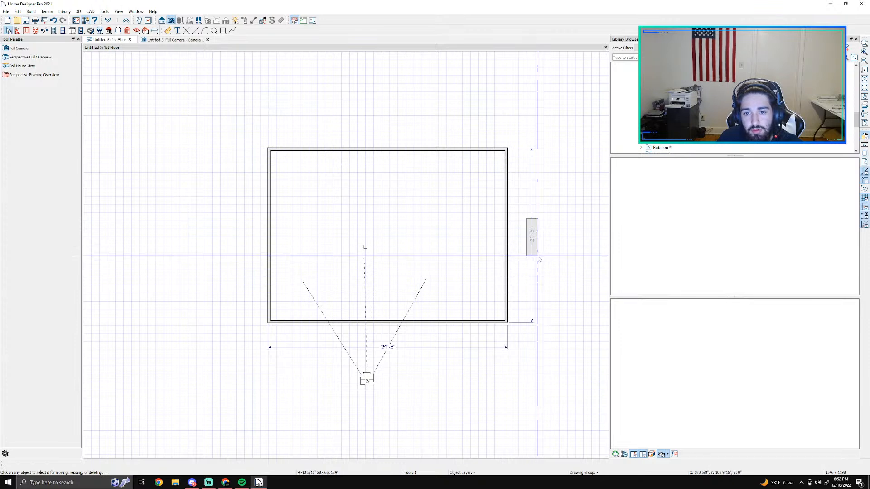
key("Delete")
left_click(384, 347)
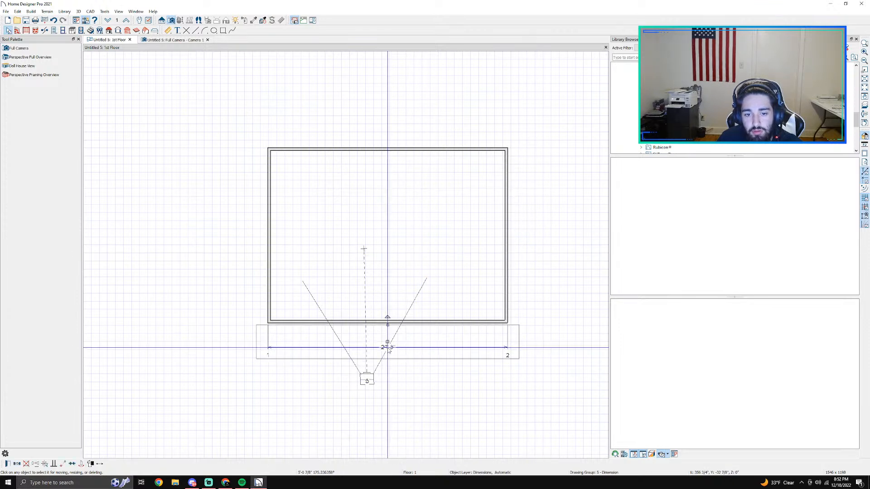
key("Delete")
left_click(367, 381)
key("Delete")
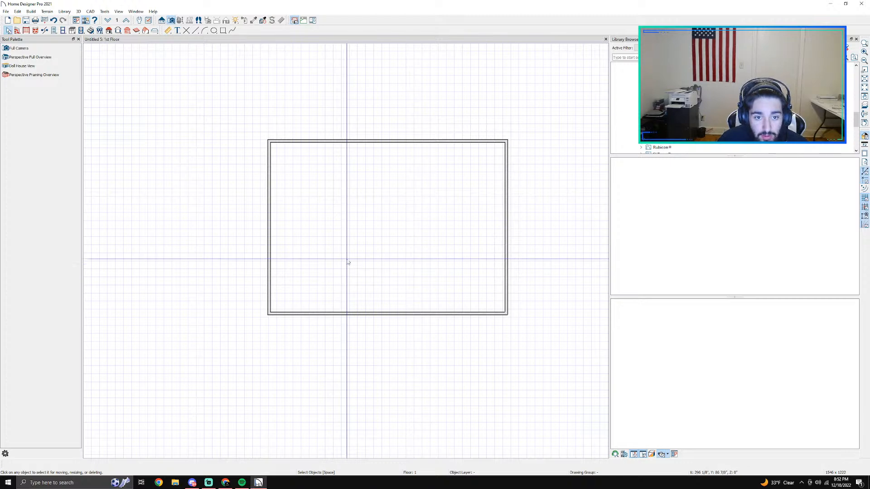
Step: Draw a vertical point-to-point dimension inside the room beside the left wall, from the lower wall to the upper wall
scroll(272, 144, "up", 2)
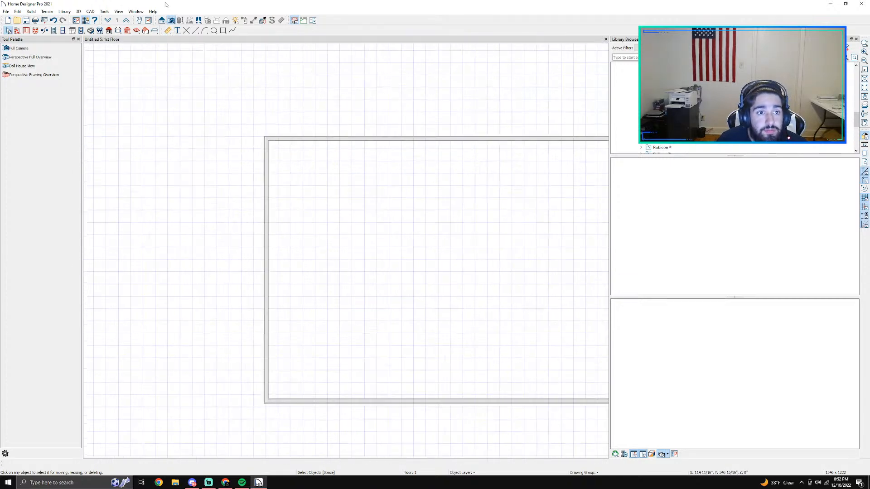
left_click(167, 30)
left_click(29, 83)
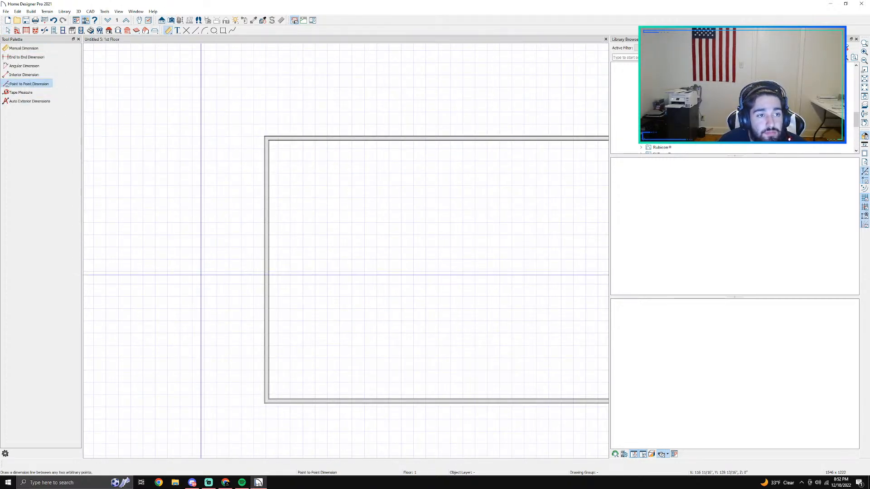
left_click_drag(278, 398, 284, 139)
scroll(284, 140, "up", 11)
key("space")
Step: Adjust both ends of the vertical interior dimension to meet the inner surfaces of the upper and lower walls
left_click(232, 143)
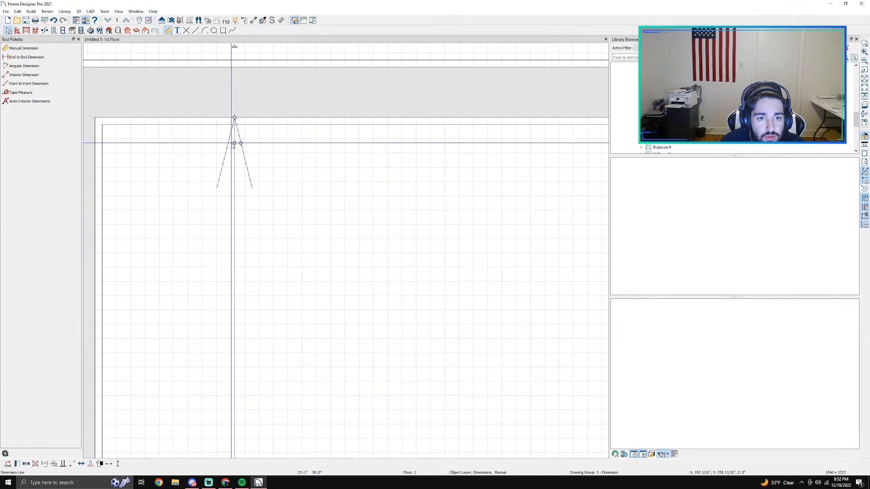
left_click_drag(233, 145, 241, 191)
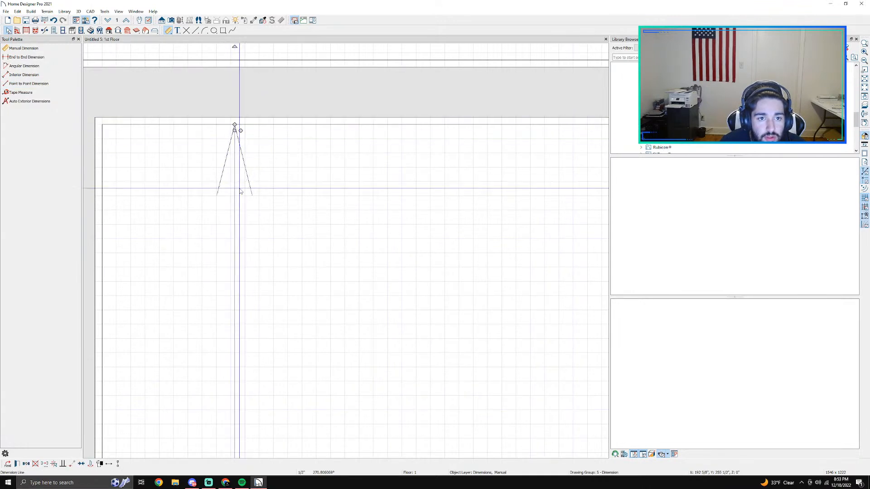
scroll(297, 385, "up", 1)
middle_click_drag(298, 385, 294, 73)
middle_click_drag(338, 389, 330, 81)
middle_click_drag(320, 399, 324, 82)
middle_click_drag(315, 385, 302, 208)
scroll(297, 410, "down", 1)
middle_click_drag(297, 410, 297, 94)
scroll(314, 429, "down", 1)
scroll(314, 429, "down", 1)
middle_click_drag(315, 429, 364, 27)
scroll(360, 388, "up", 3)
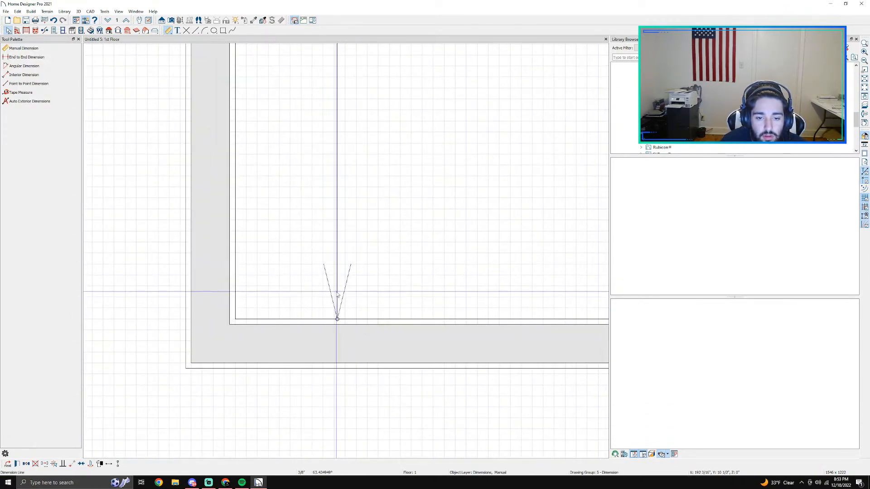
scroll(351, 281, "down", 3)
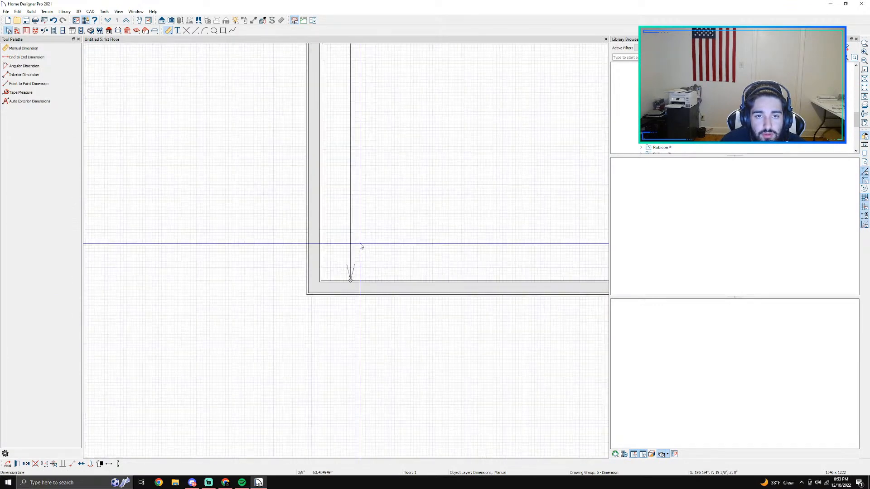
scroll(361, 240, "down", 1)
middle_click_drag(385, 107, 276, 342)
scroll(272, 333, "down", 2)
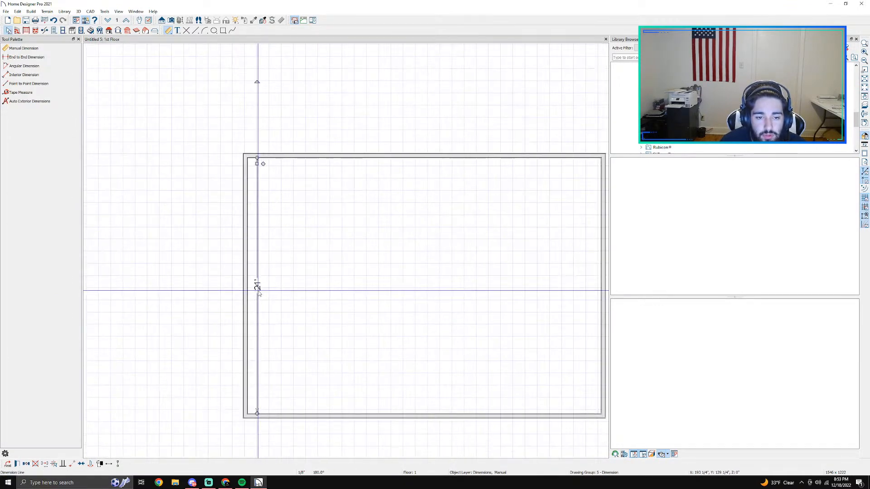
Step: Set the room's interior vertical dimension to 10'-11", with the left wall selected
left_click(245, 261)
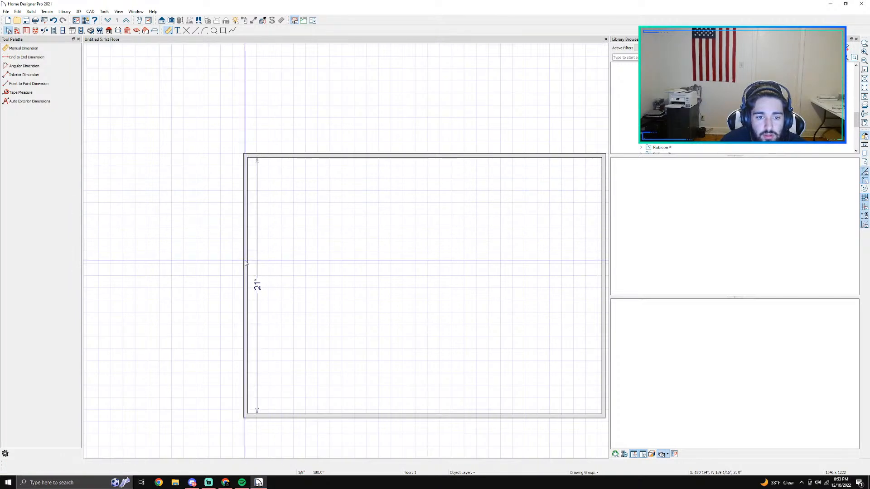
left_click(246, 263)
left_click(254, 285)
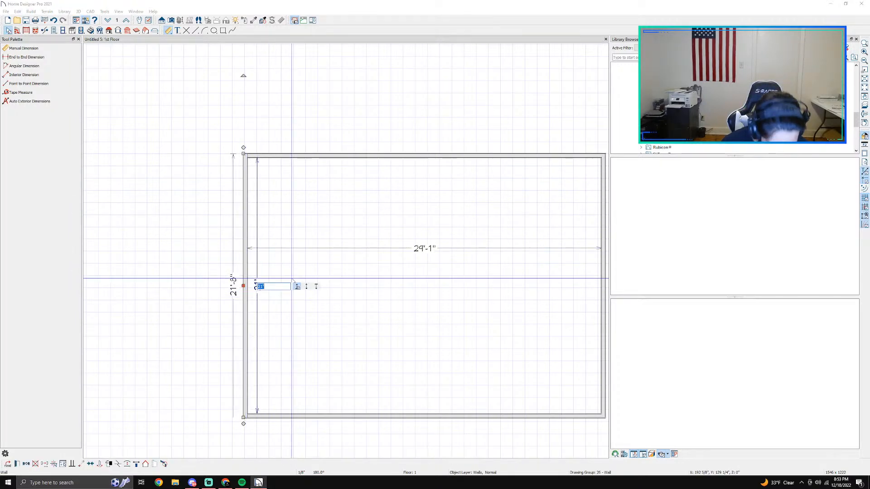
type("11")
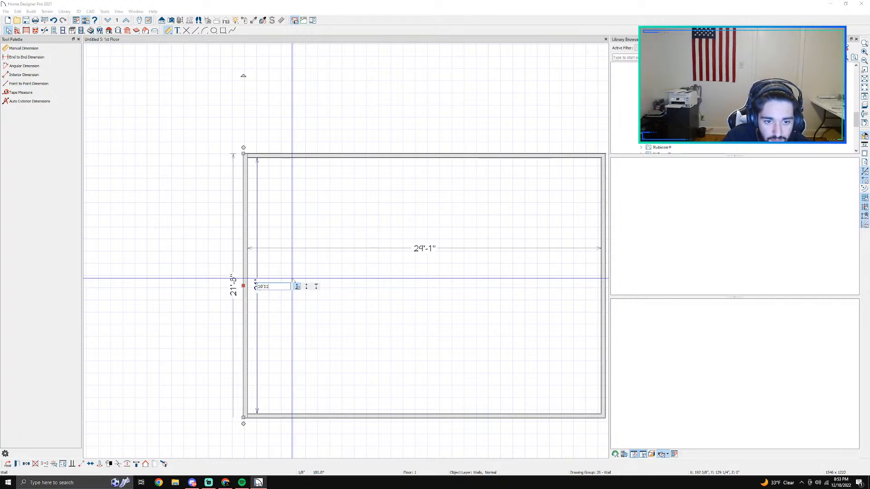
key("Return")
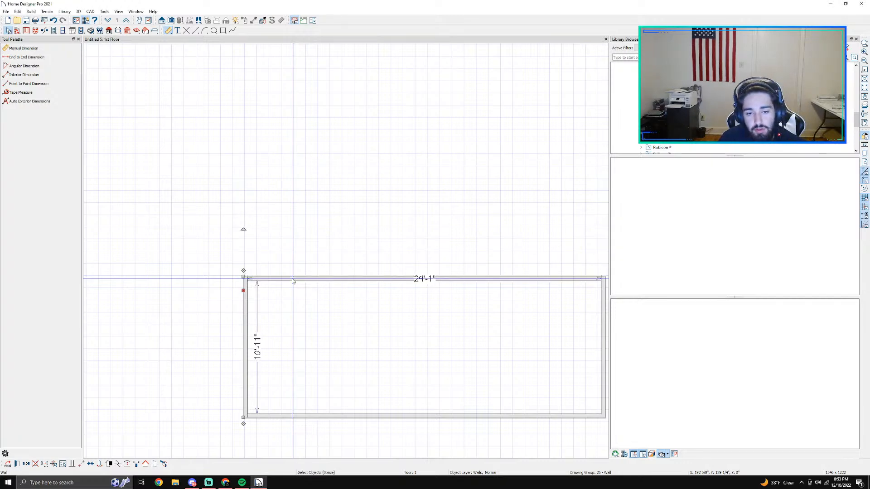
Step: Set the upper wall's overall length to 5'
scroll(293, 281, "down", 1)
middle_click_drag(402, 428, 375, 281)
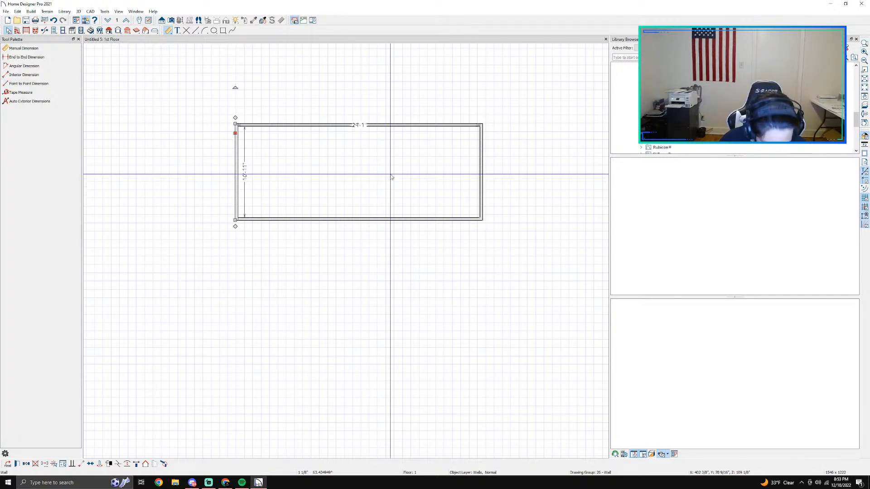
left_click(375, 114)
left_click(372, 129)
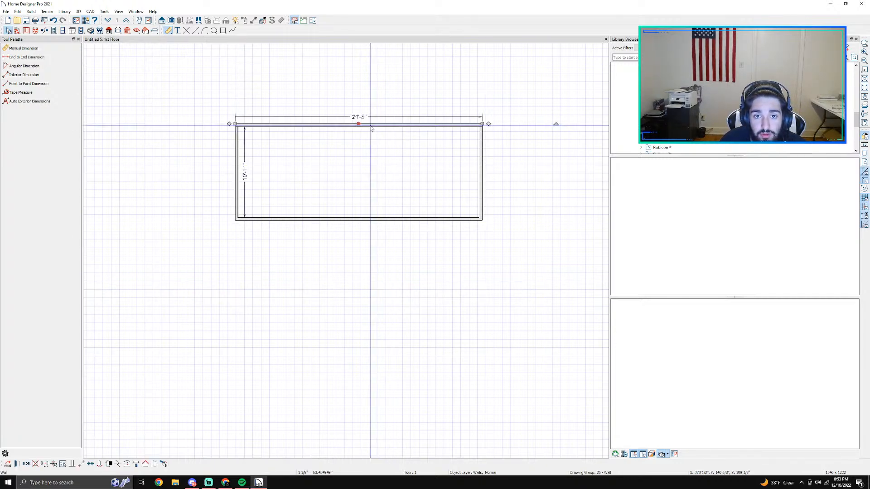
left_click(357, 117)
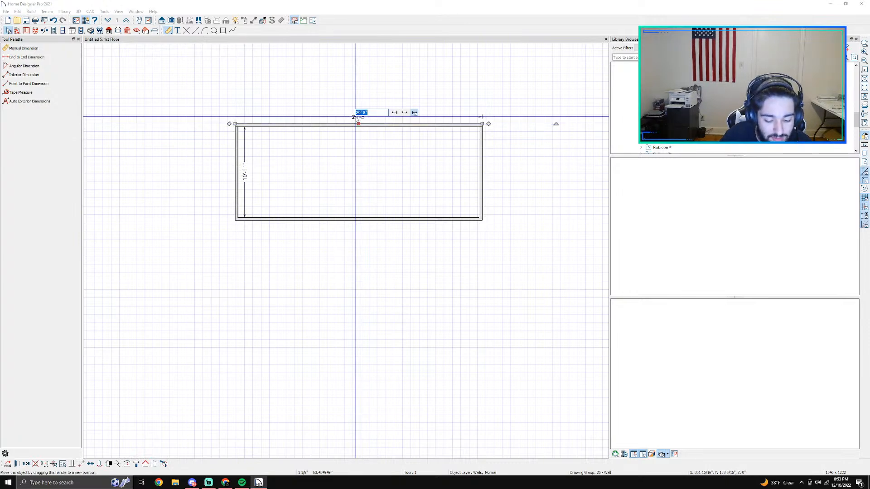
key("Return")
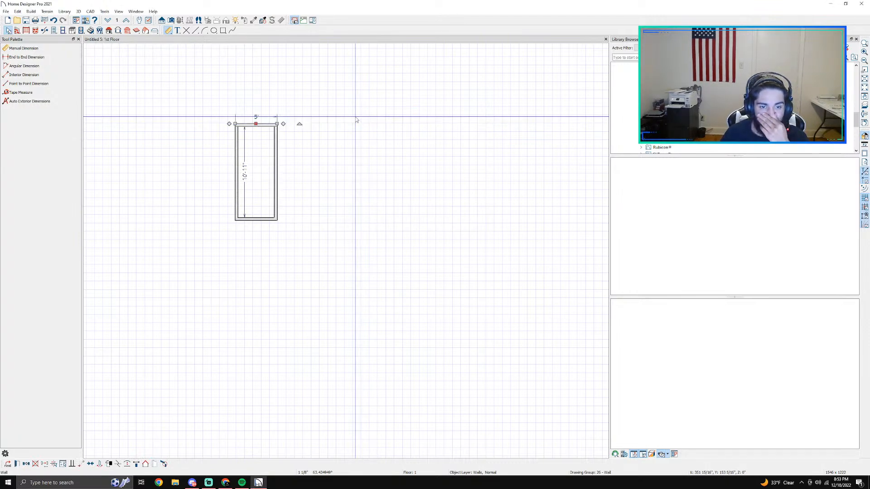
Step: Place an open doorway in the room's lower wall, about 7 1/2" from the left outer corner
scroll(266, 187, "up", 2)
scroll(266, 187, "down", 1)
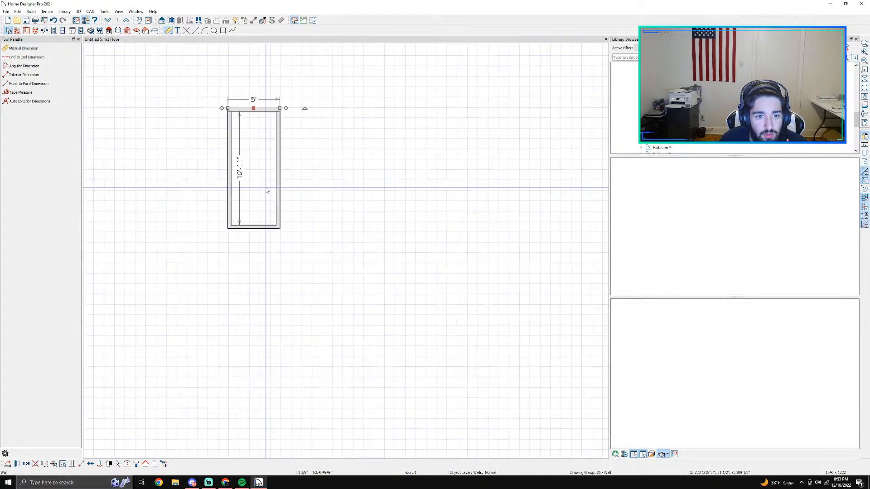
scroll(265, 187, "up", 1)
left_click(266, 187)
middle_click_drag(287, 206, 345, 206)
scroll(345, 206, "up", 3)
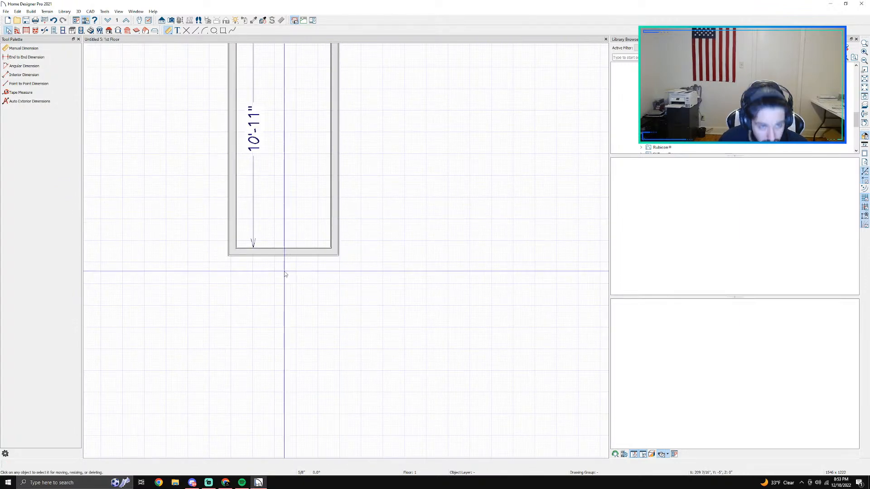
left_click(53, 30)
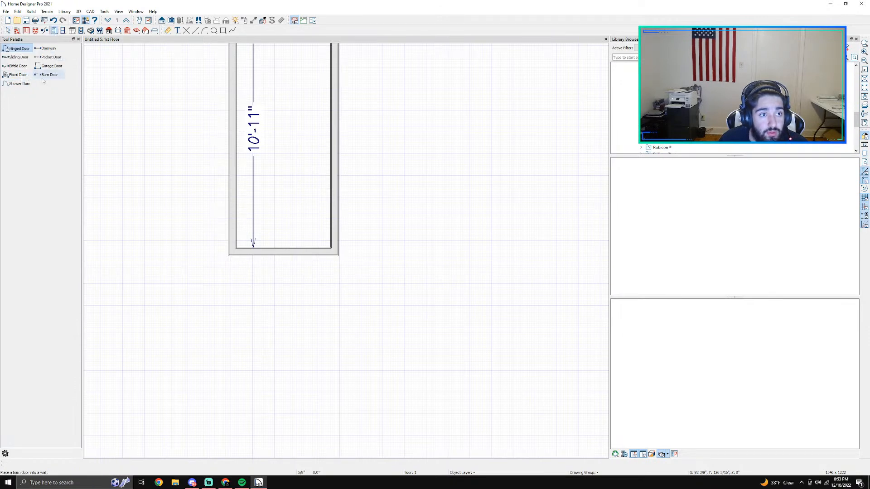
left_click(47, 49)
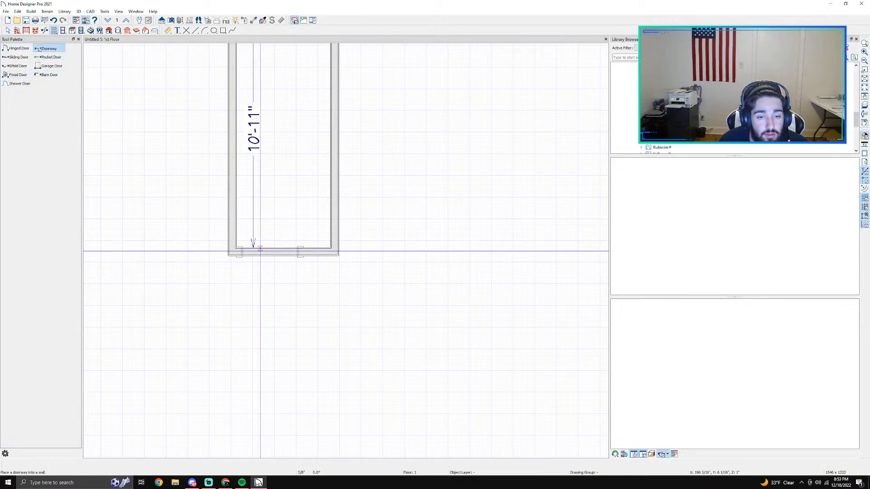
left_click(256, 250)
key("space")
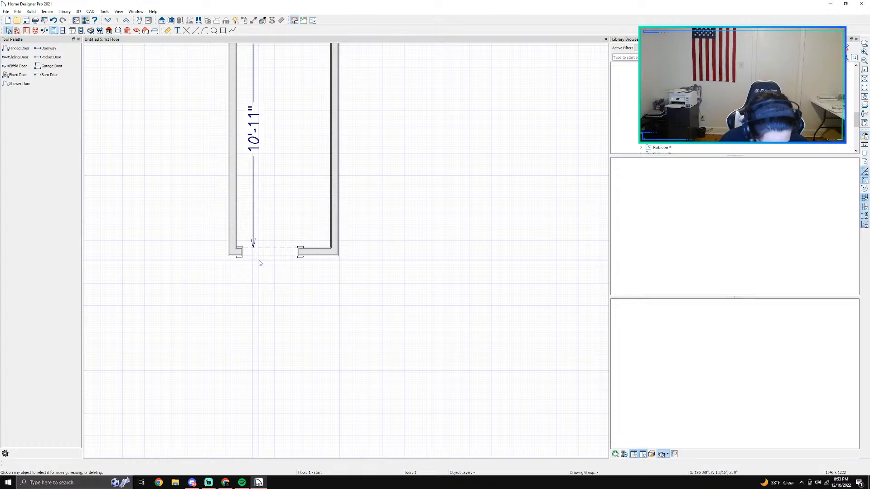
Step: Remove the jamb, interior and exterior casing, and sill/threshold from the doorway in the room's lower wall
scroll(260, 263, "up", 1)
left_click(260, 251)
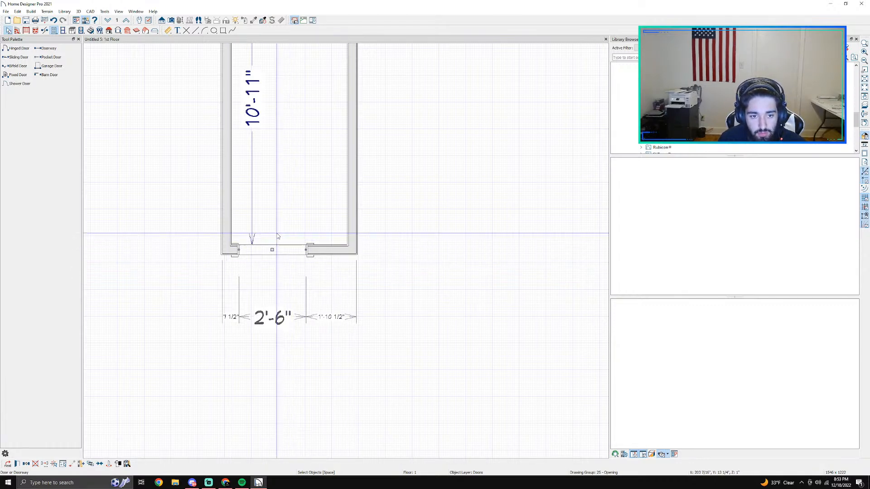
double_click(284, 247)
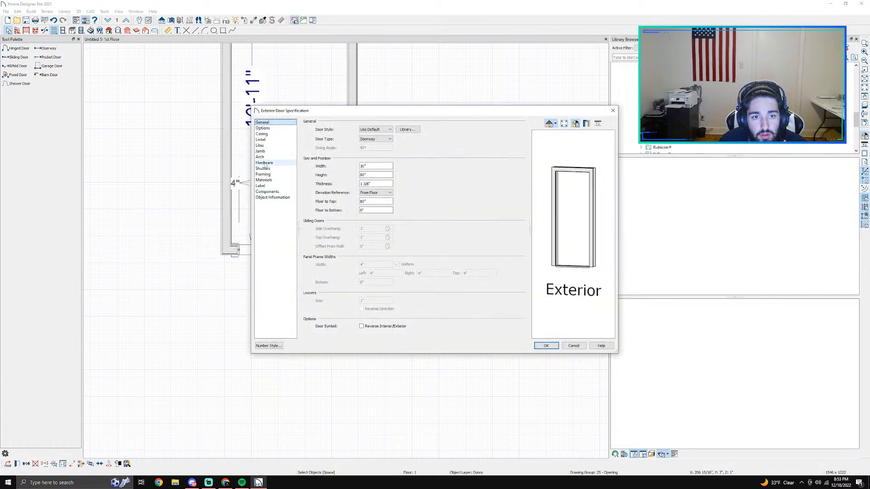
left_click(260, 145)
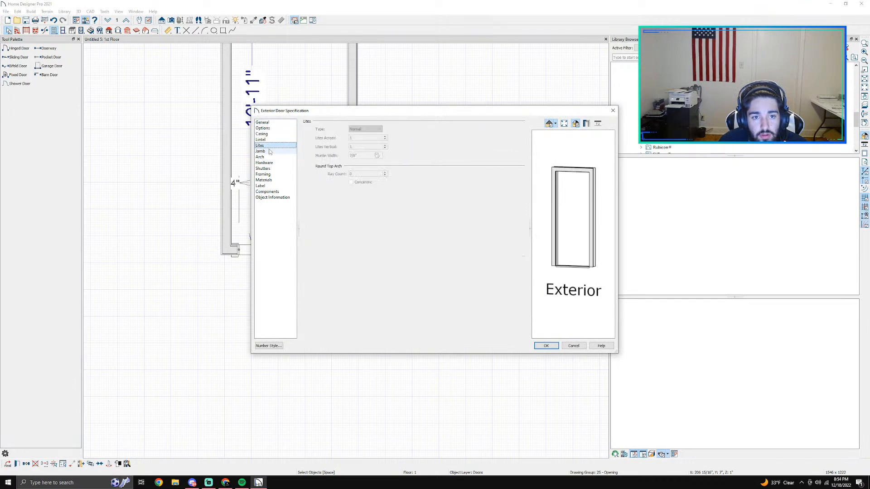
left_click(273, 152)
left_click(275, 135)
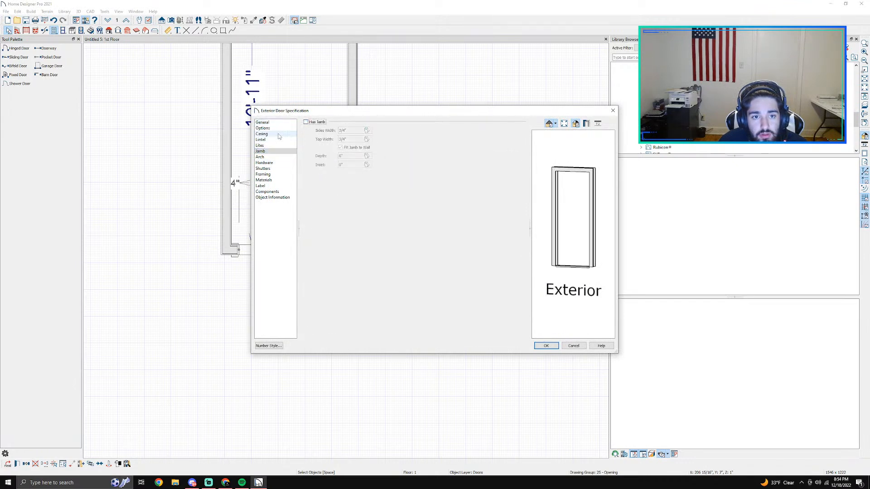
left_click(305, 122)
left_click(306, 177)
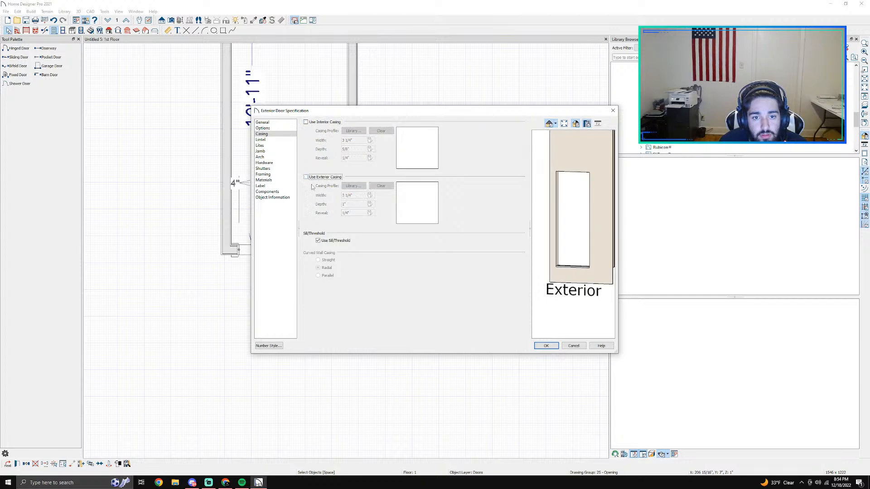
left_click(543, 346)
Step: Nudge the lower wall's doorway toward the left wall until its right edge sits 1'-9" from the right wall
scroll(313, 253, "up", 1)
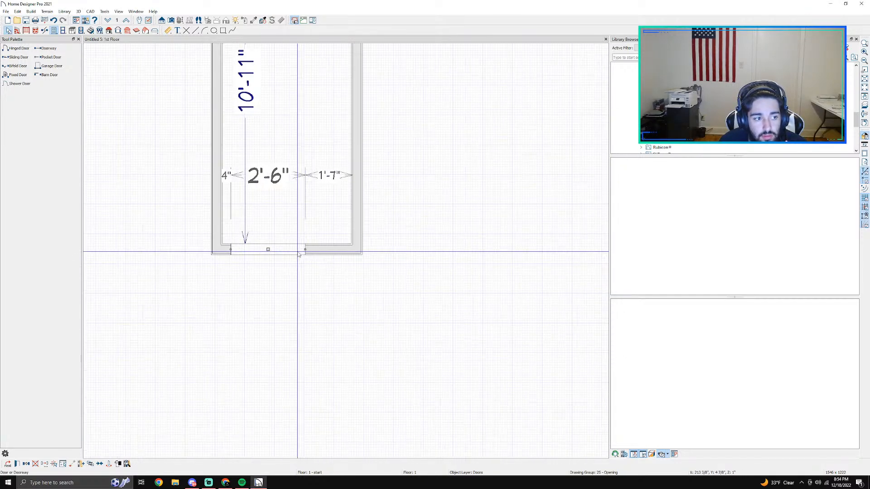
key("Left")
key("Left")
key("Left")
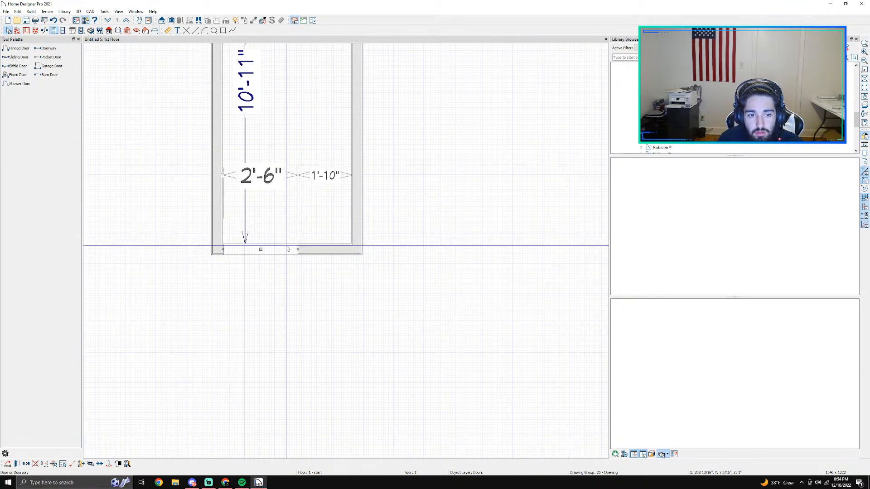
key("Right")
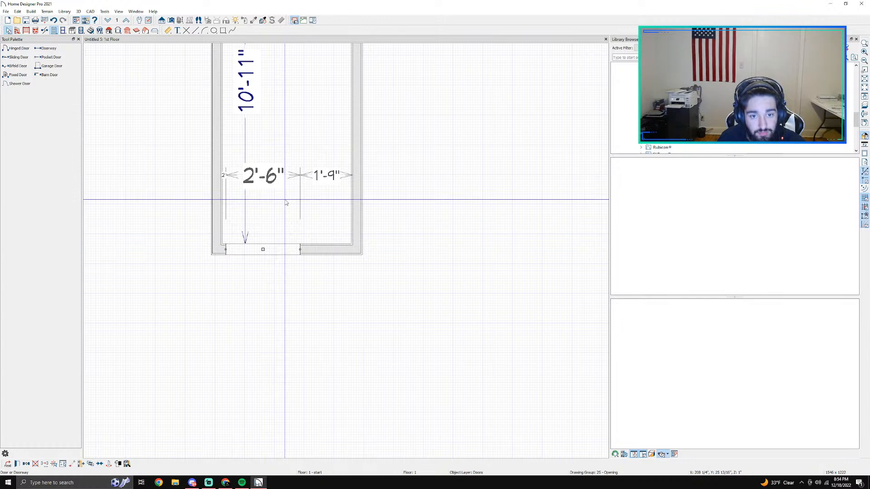
left_click(55, 30)
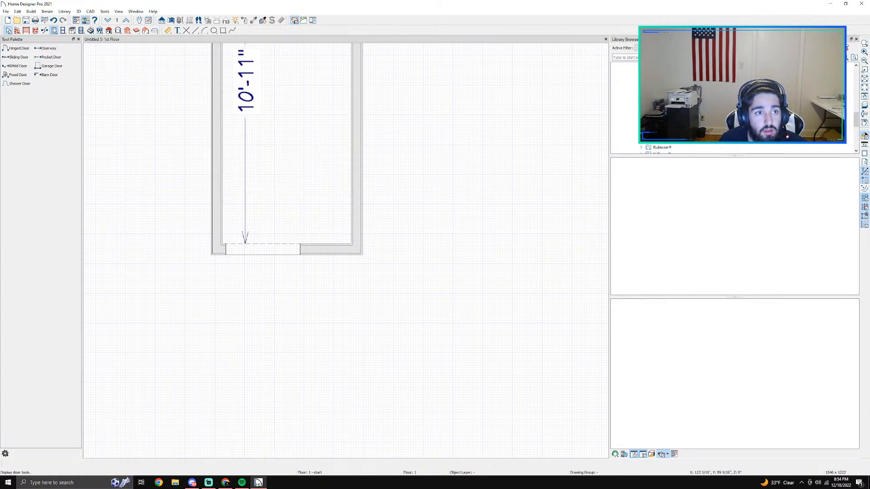
Step: Draw two straight interior walls enclosing a small closet in the room's lower right corner, with its upper wall about 1'-5 1/2" long
left_click(17, 30)
left_click(26, 57)
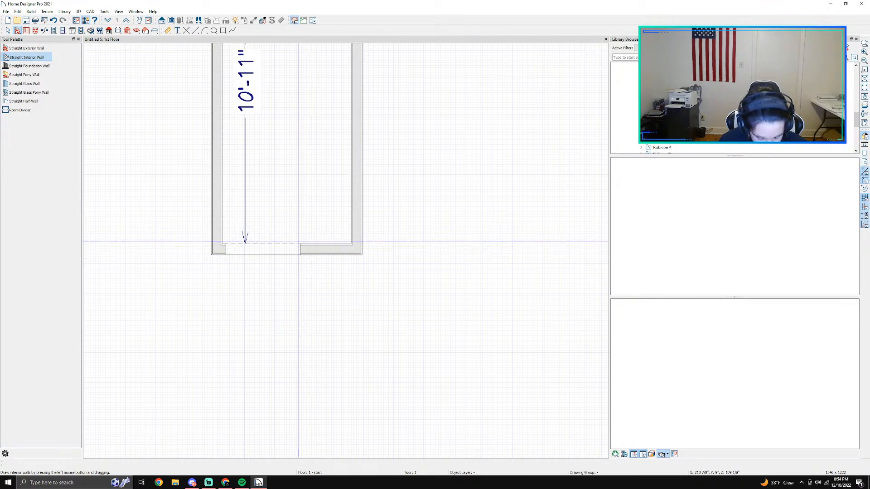
mouse_move(310, 246)
left_mouse_down()
mouse_move(309, 181)
mouse_move(336, 182)
left_mouse_up()
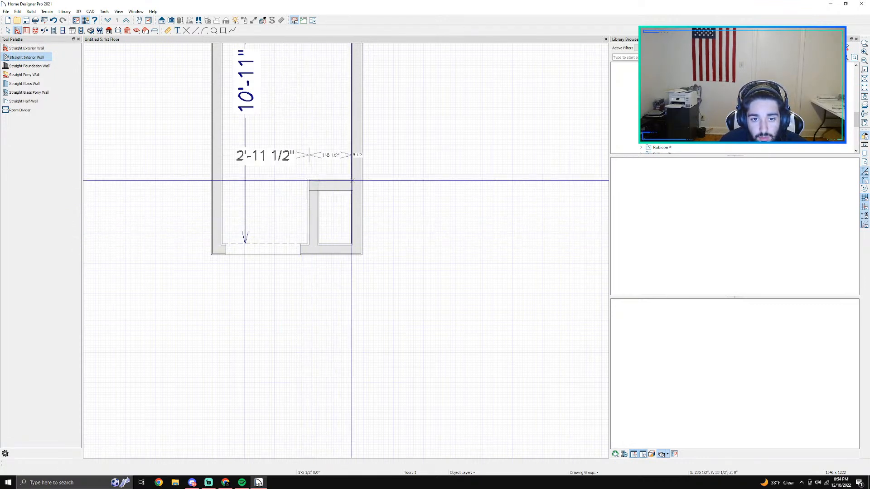
key("space")
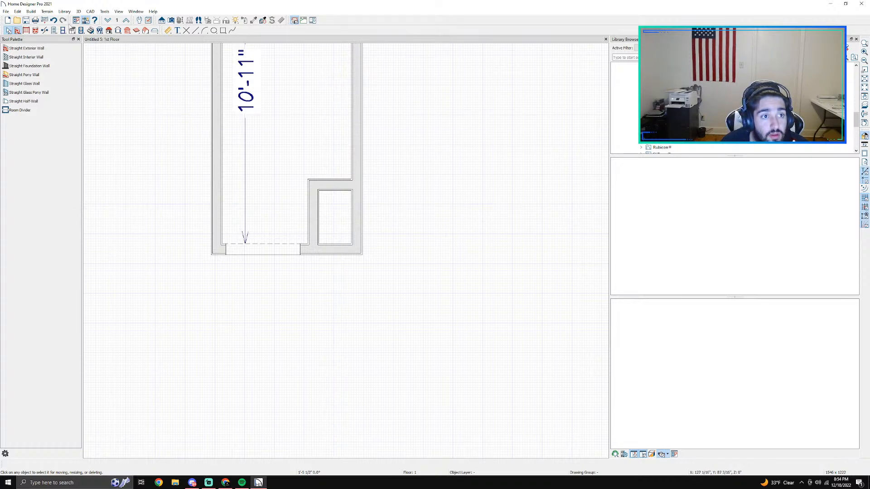
Step: Set the upper wall's overall length to 5'1"
scroll(222, 98, "down", 3)
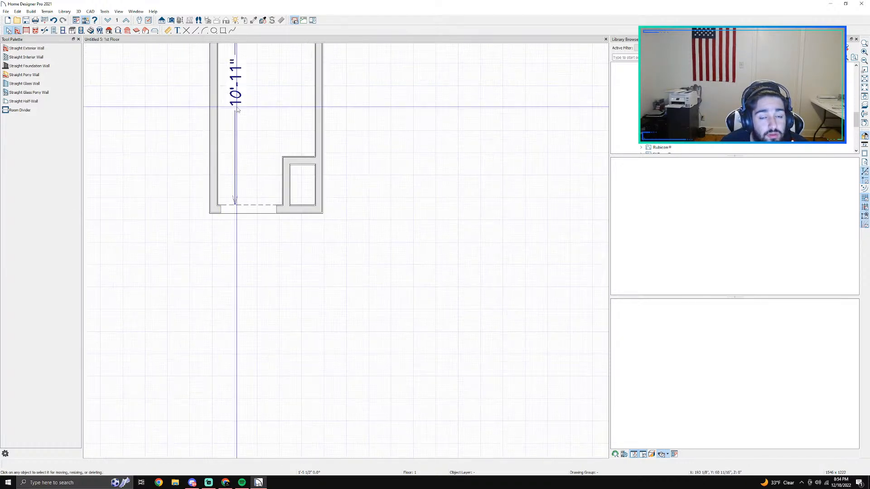
scroll(236, 107, "up", 1)
middle_click_drag(293, 106, 278, 229)
scroll(277, 254, "down", 1)
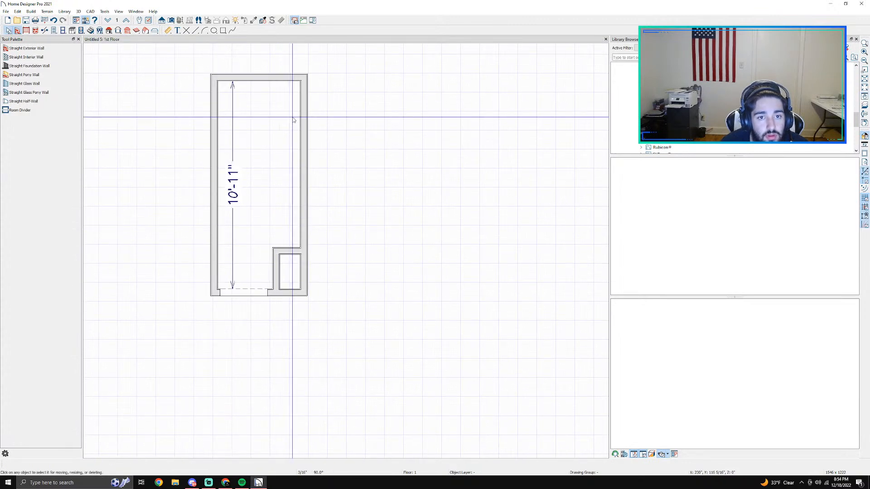
scroll(276, 91, "up", 1)
left_click(274, 78)
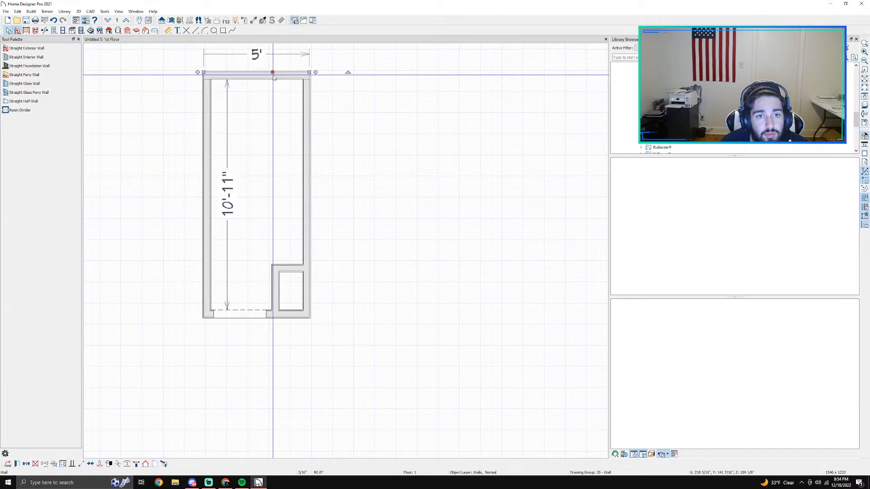
left_click(254, 54)
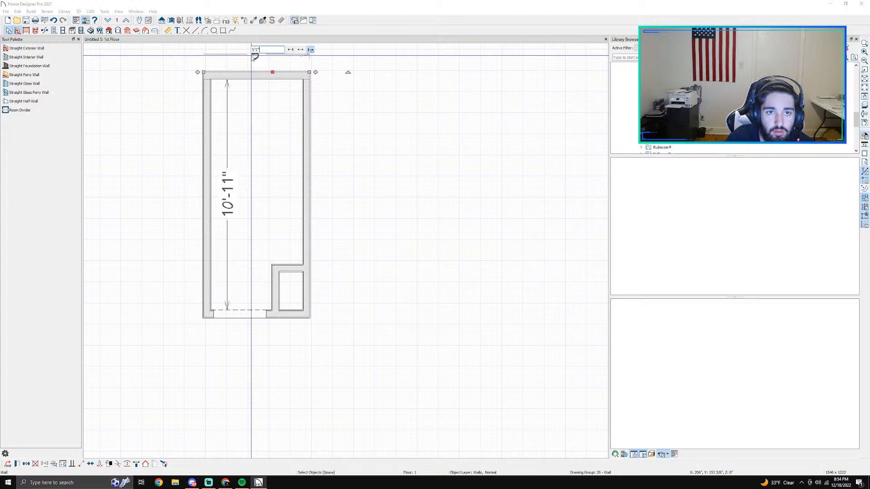
key("Return")
Step: Place an open doorway, about 1'-2 1/2" wide, in the small closet's left wall
scroll(278, 308, "up", 3)
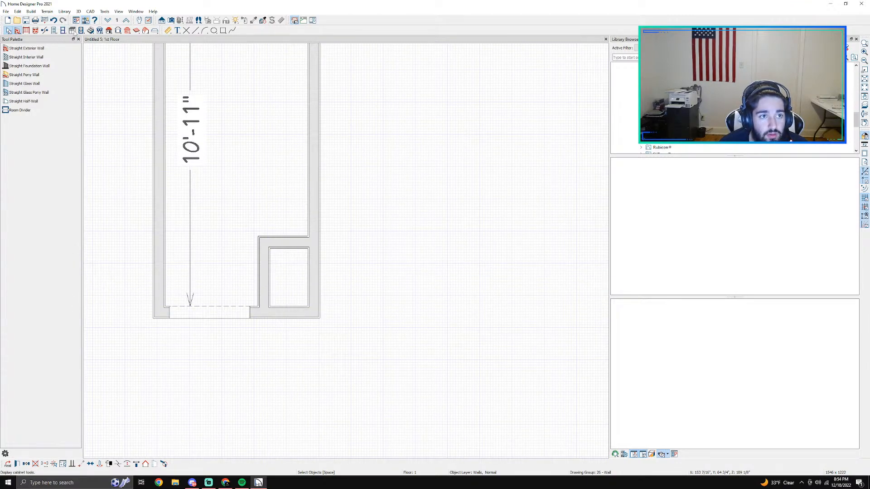
left_click(63, 31)
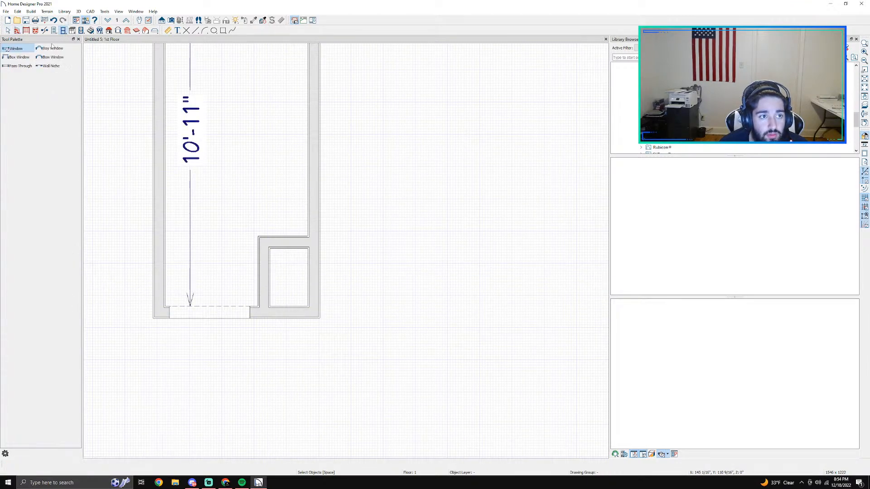
left_click(72, 30)
left_click(54, 30)
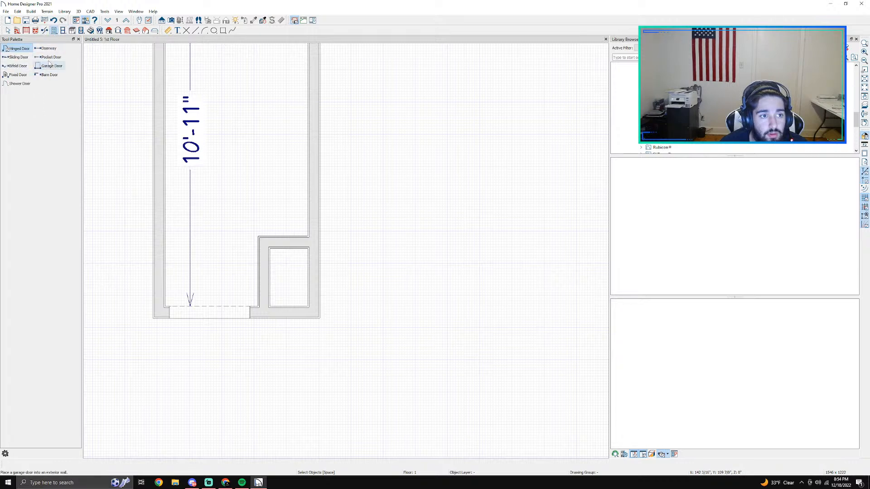
left_click(49, 50)
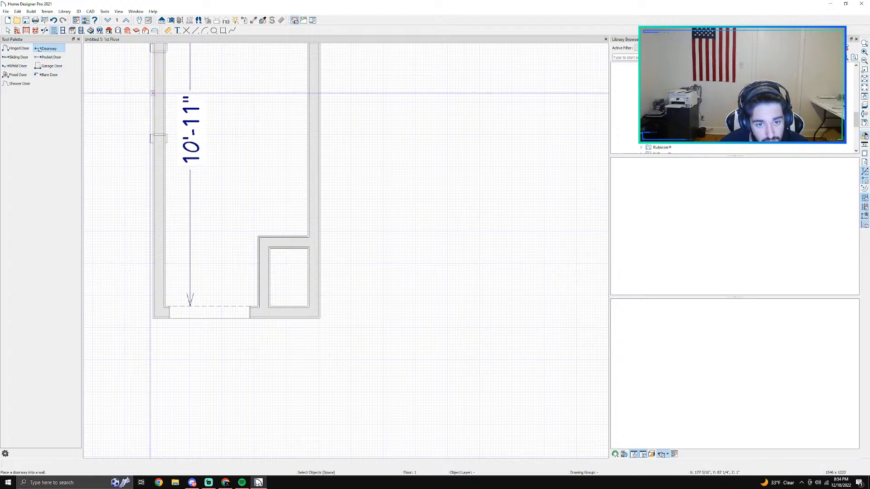
left_click(263, 272)
key("Escape")
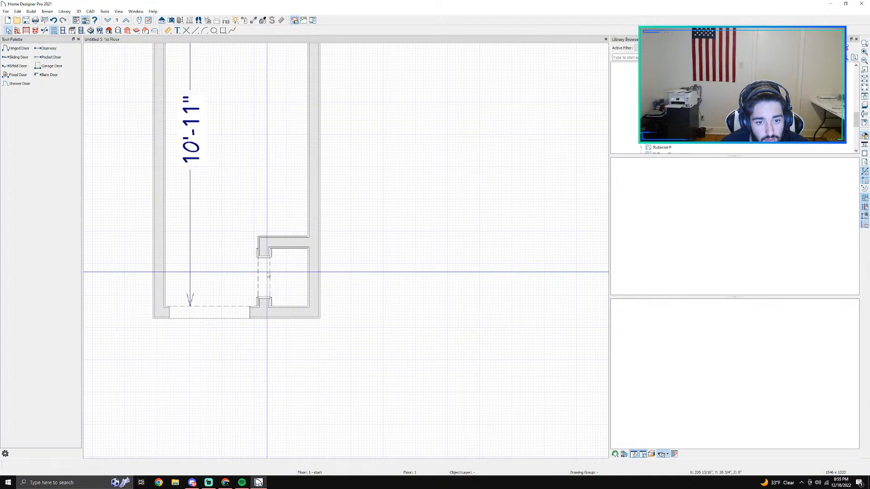
Step: Try to extend the closet doorway's upper edge toward the closet's upper wall
left_click(268, 273)
scroll(336, 285, "up", 3)
scroll(378, 288, "up", 2)
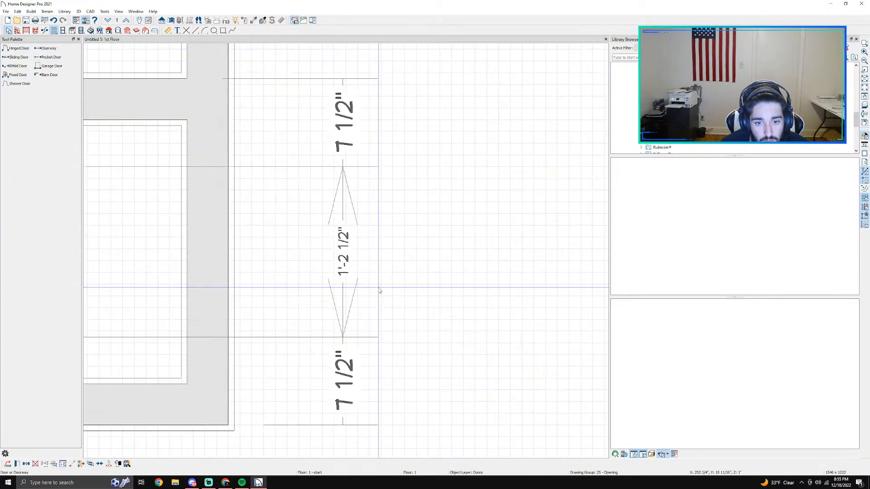
scroll(382, 290, "down", 3)
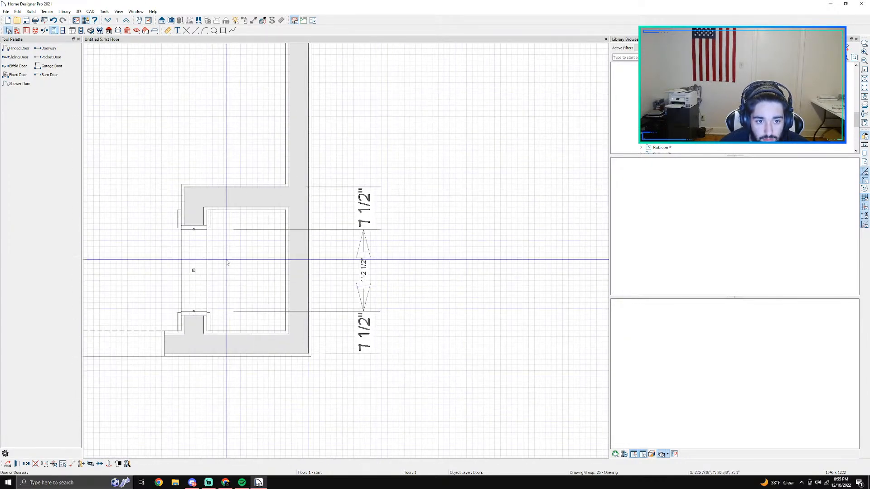
left_click_drag(194, 229, 192, 223)
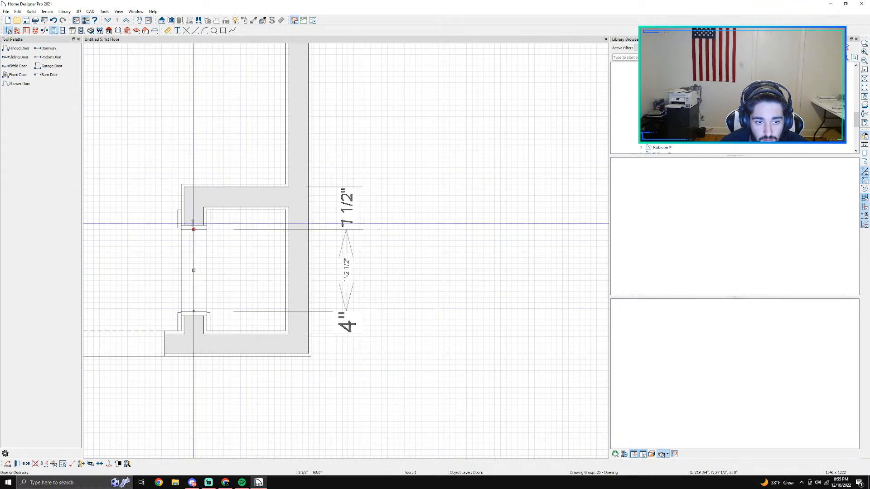
Step: Remove the jamb, interior casing, and sill/threshold from the closet doorway
double_click(196, 259)
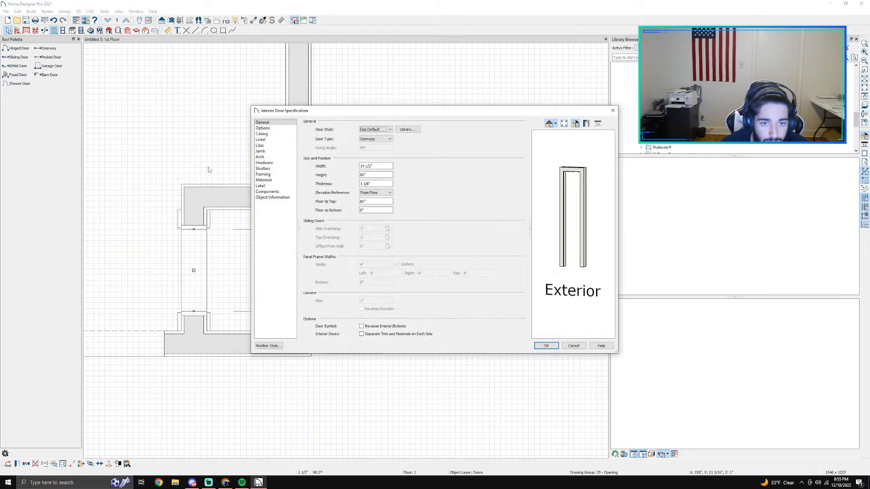
left_click(261, 145)
left_click(272, 151)
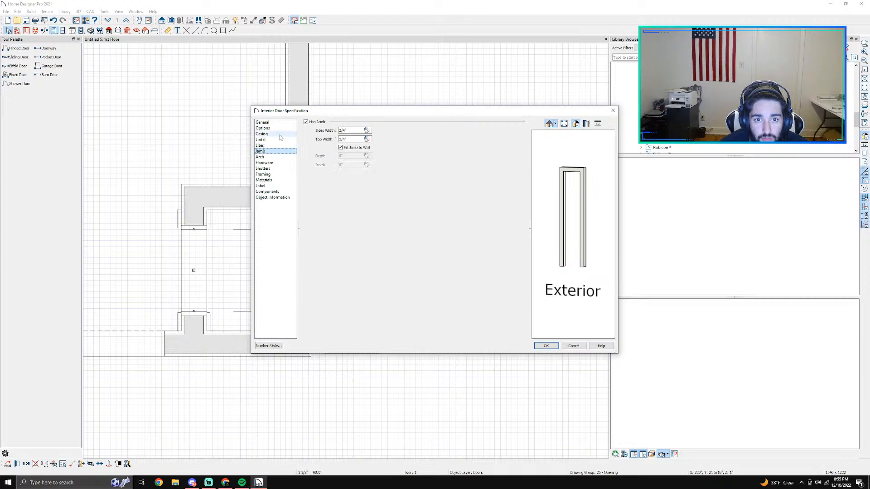
key("Up")
key("Up")
key("Up")
key("Up")
key("Up")
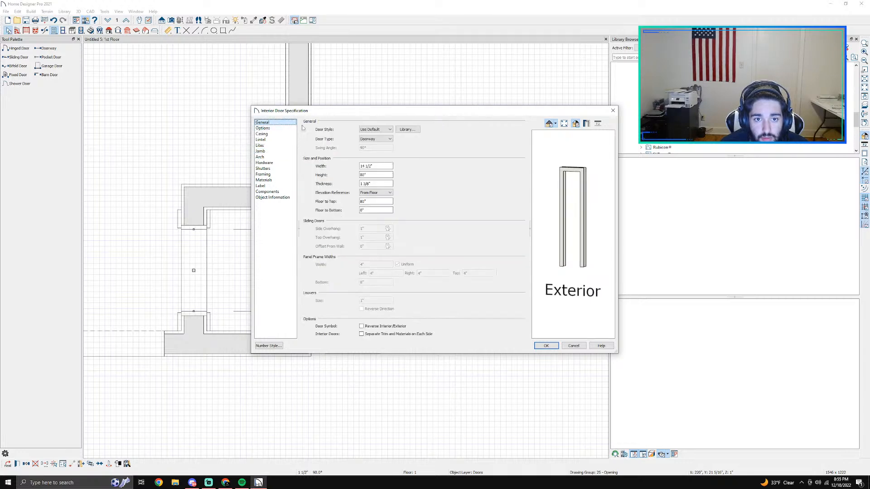
left_click(265, 135)
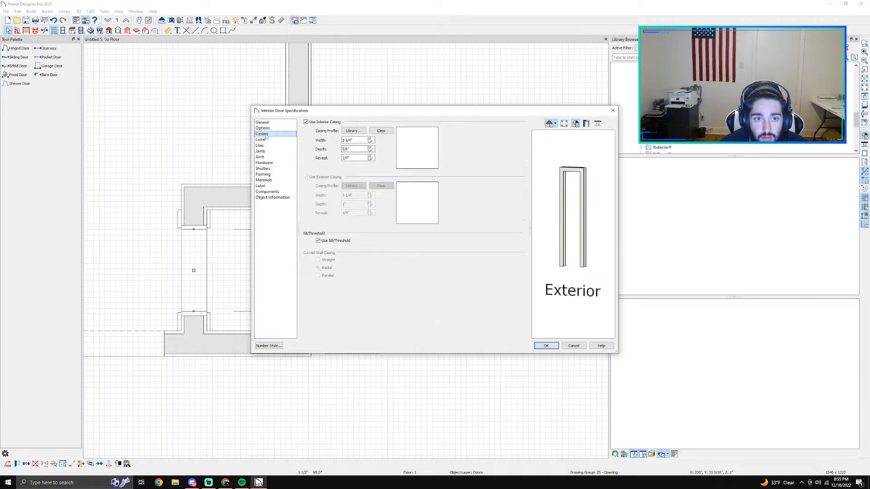
left_click(320, 123)
left_click(327, 241)
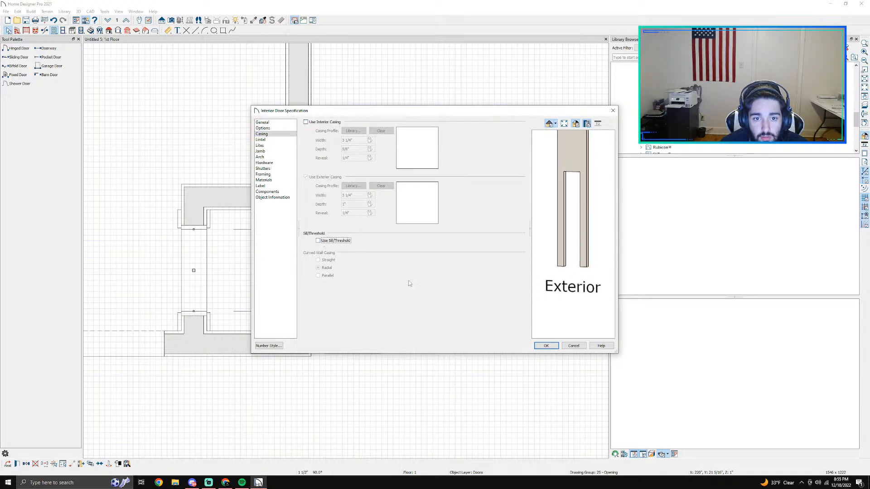
left_click(555, 347)
Step: Extend the closet doorway's lower edge to 5" from the lower wall's outer face and enter 22 for its width
scroll(229, 282, "up", 1)
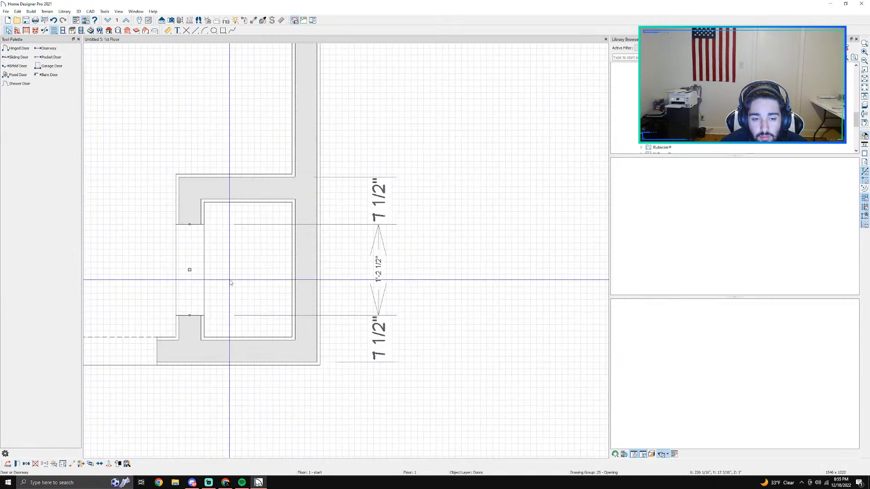
left_click_drag(190, 315, 190, 330)
left_click(376, 270)
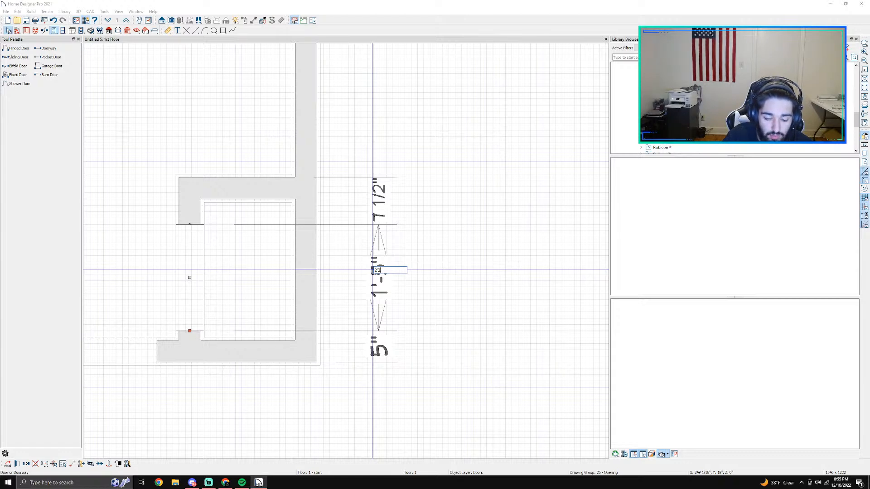
key("Return")
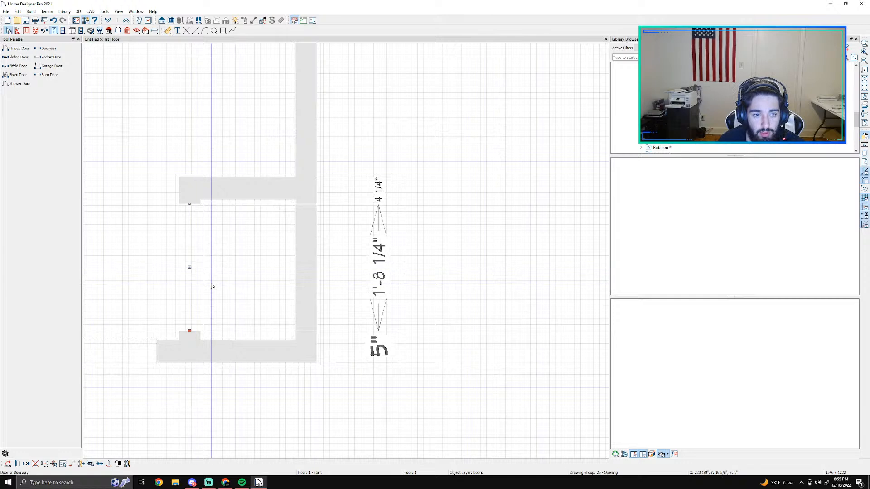
left_click(334, 314)
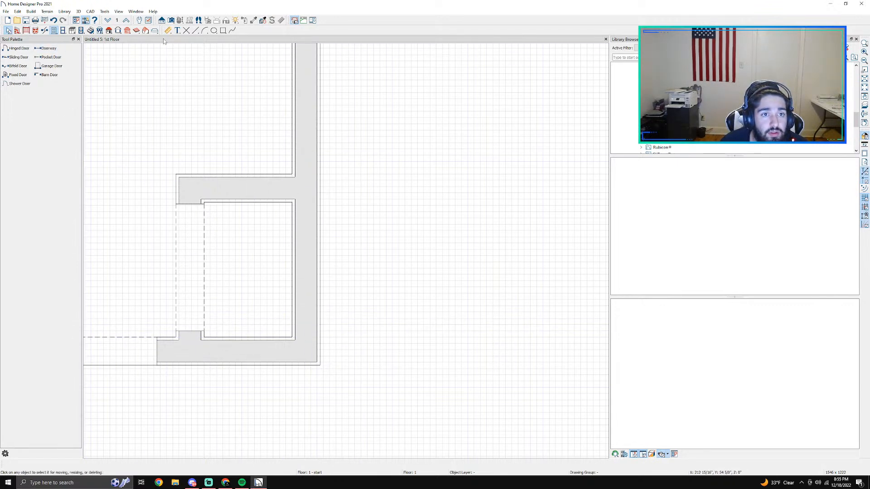
Step: Dimension the clear distance inside the small closet between its upper and lower walls with a point-to-point dimension
left_click(303, 252)
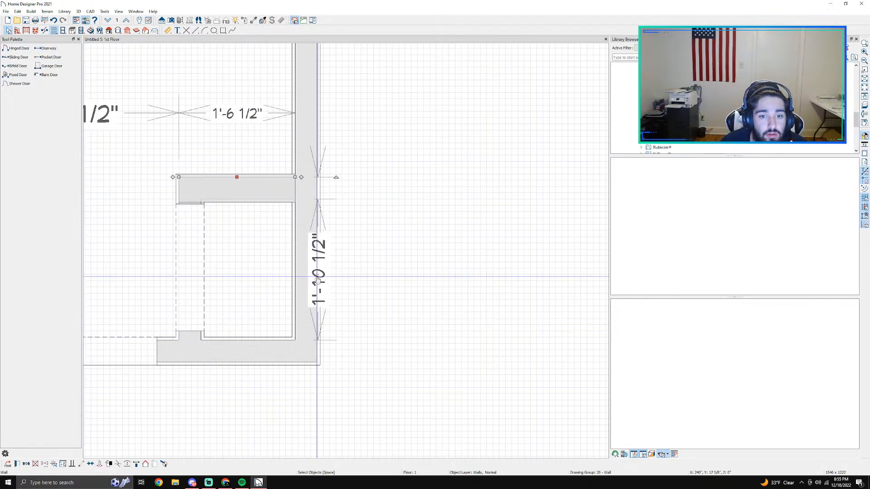
left_click(166, 32)
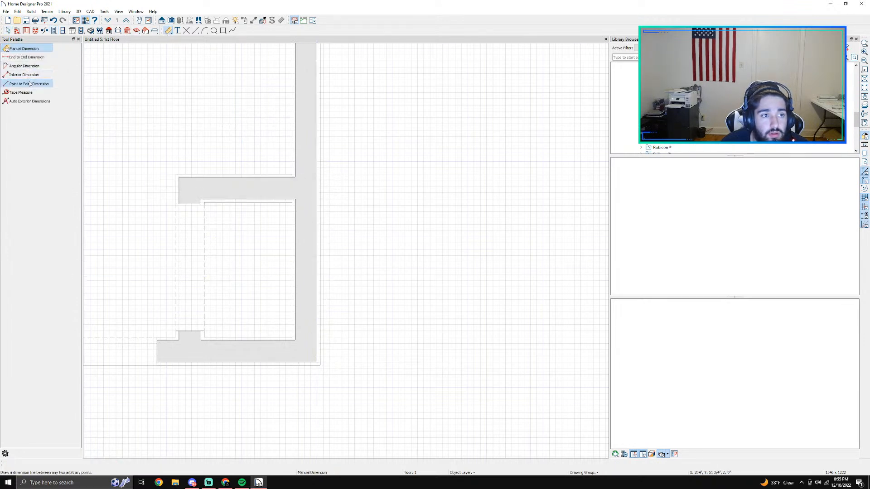
left_click(29, 84)
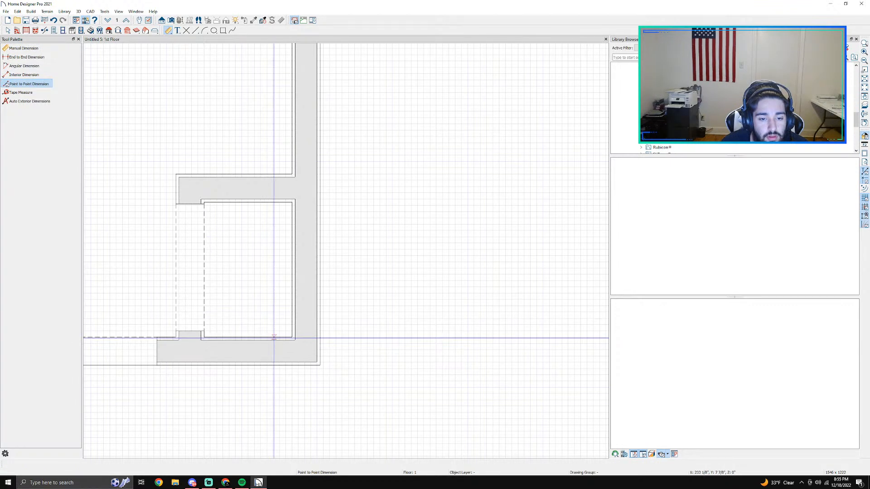
left_click_drag(274, 338, 282, 203)
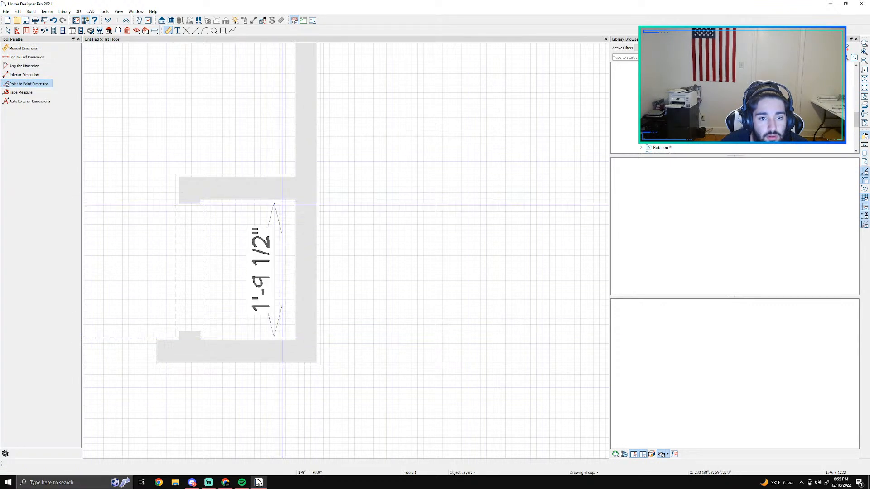
key("space")
Step: Set the closet's inside length to 2'7" by moving its upper wall
left_click(257, 196)
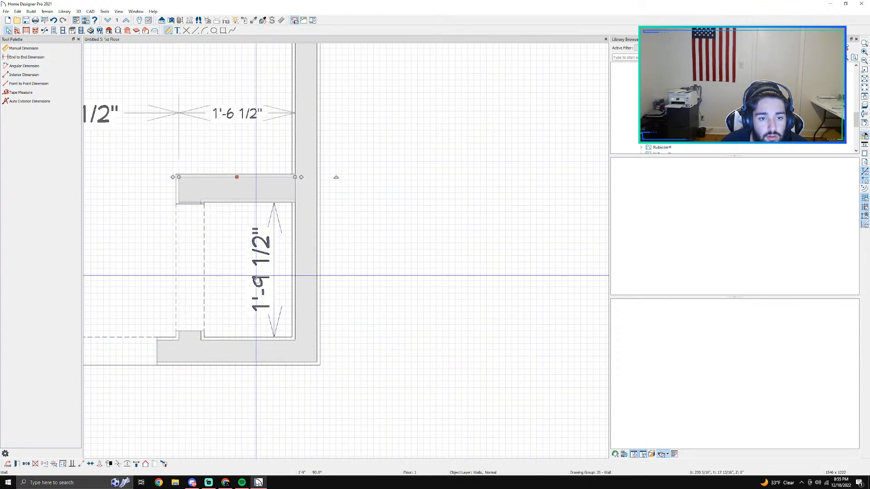
left_click(257, 276)
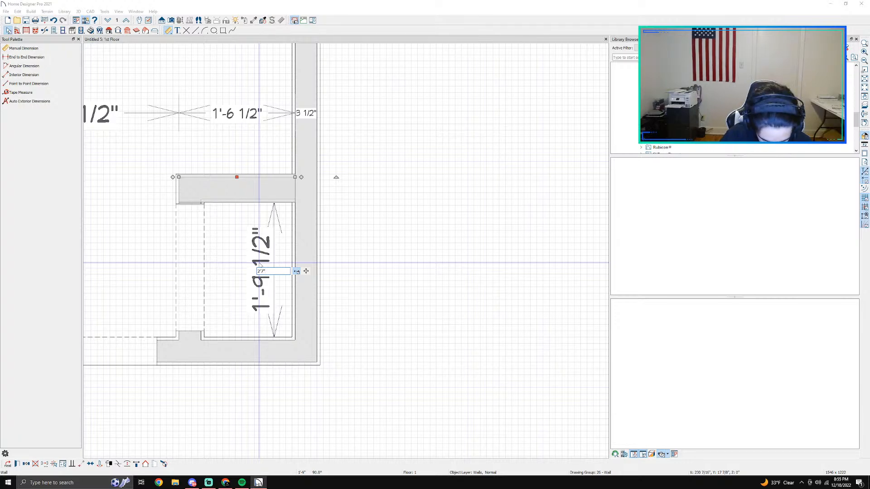
type("2'7\"")
key("Return")
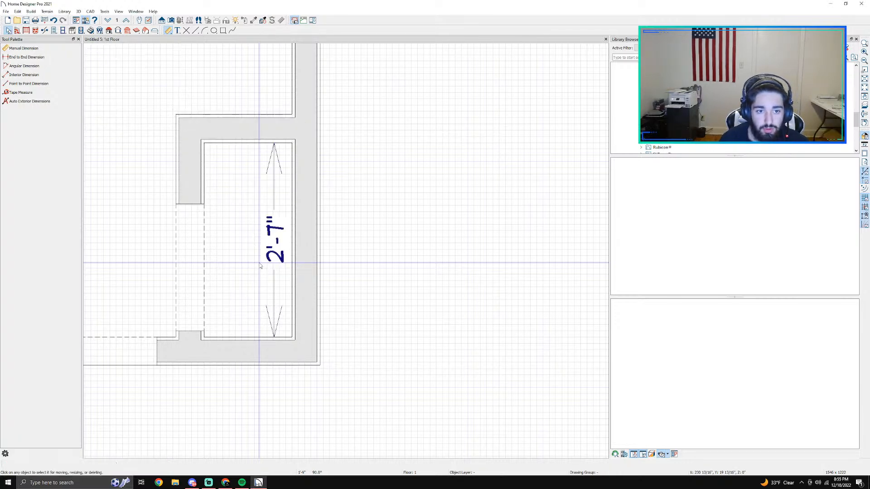
Step: Nudge the closet doorway upward along its wall to 5 1/2" from the lower wall
left_click(189, 275)
key("Up")
key("Up")
key("Up")
key("Up")
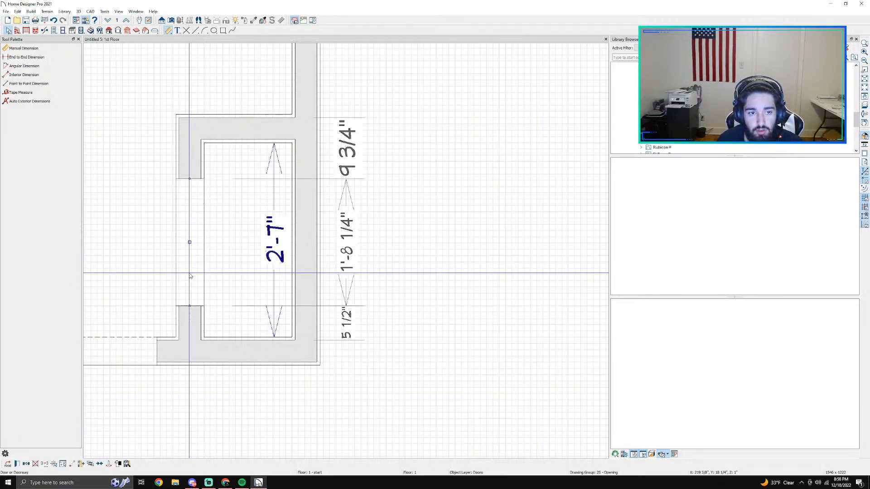
left_click(473, 264)
scroll(422, 242, "down", 2)
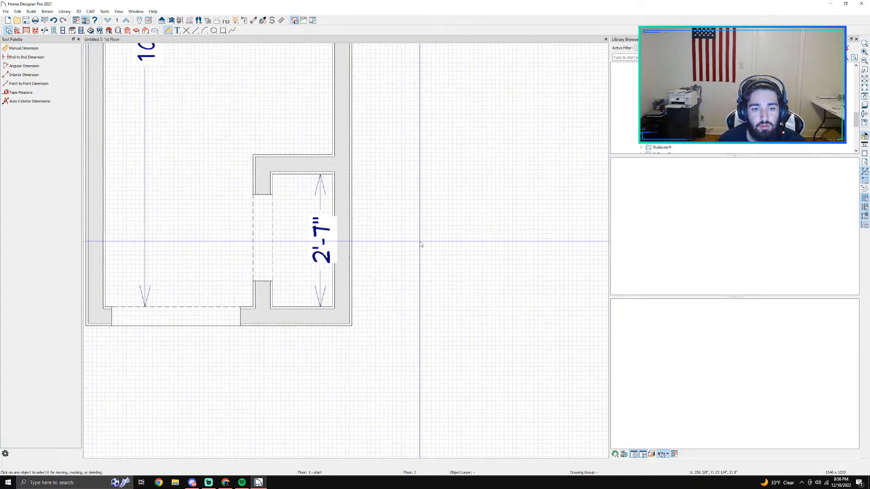
Step: Search the object library for "tub" to find a bathtub for the room's upper end
middle_click_drag(365, 212, 449, 321)
scroll(449, 317, "down", 2)
scroll(436, 288, "down", 1)
middle_click_drag(437, 186, 392, 305)
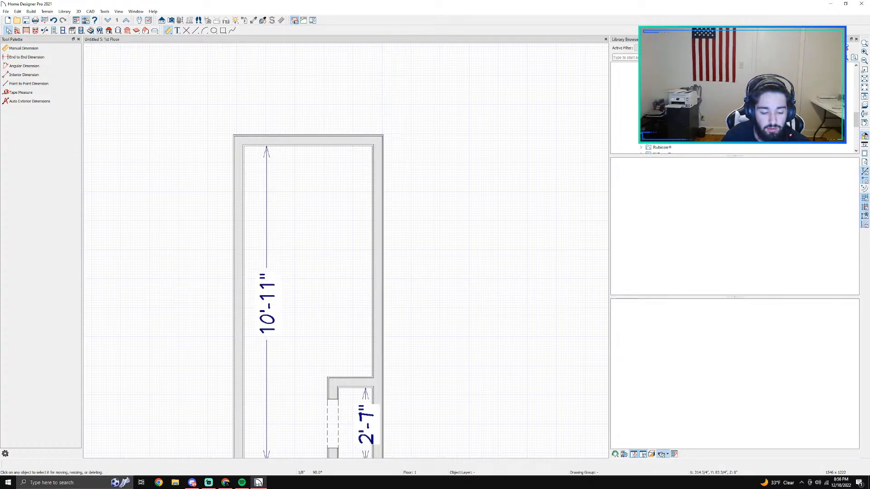
type("tub")
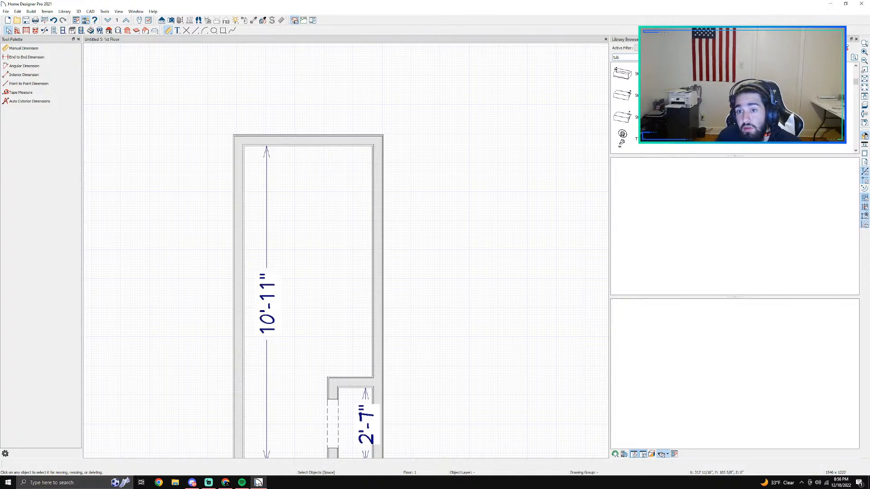
Step: Place the bathtub with the curved inner rim and right-hand faucet against the room's upper wall
left_click(622, 95)
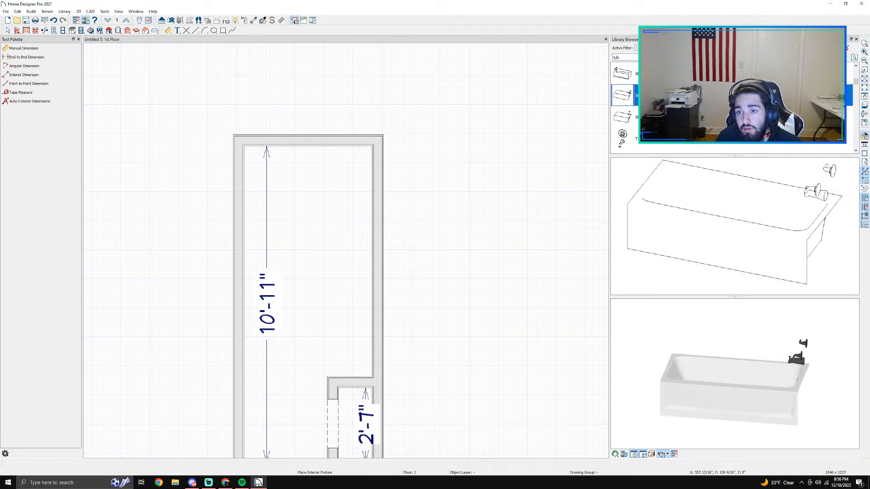
left_click(707, 117)
left_click(771, 275)
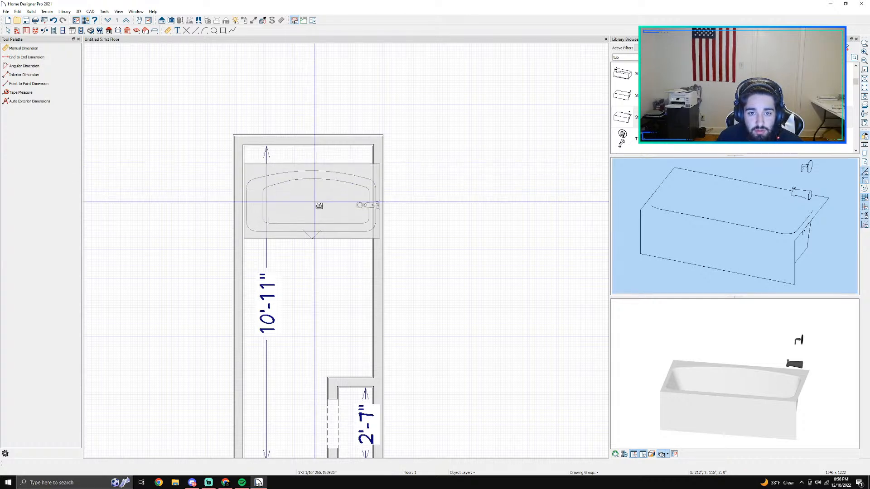
left_click(306, 182)
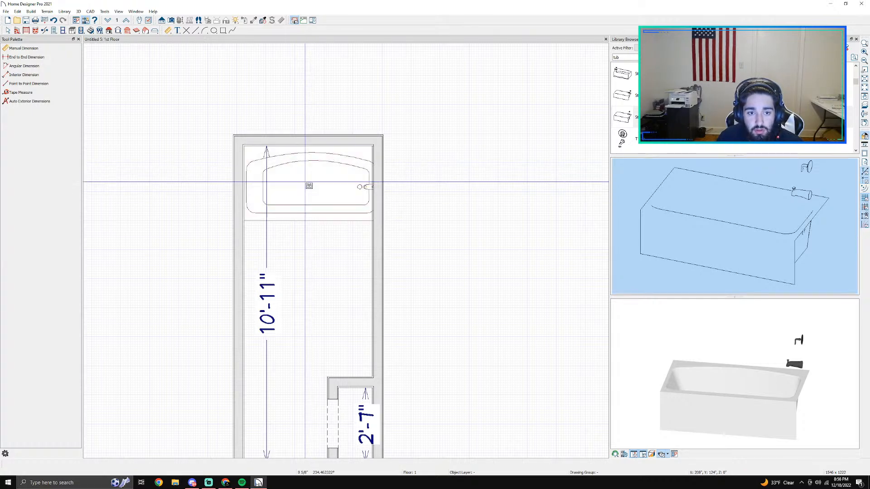
Step: Delete the bathtub from the upper end of the room
key("Escape")
left_click(323, 186)
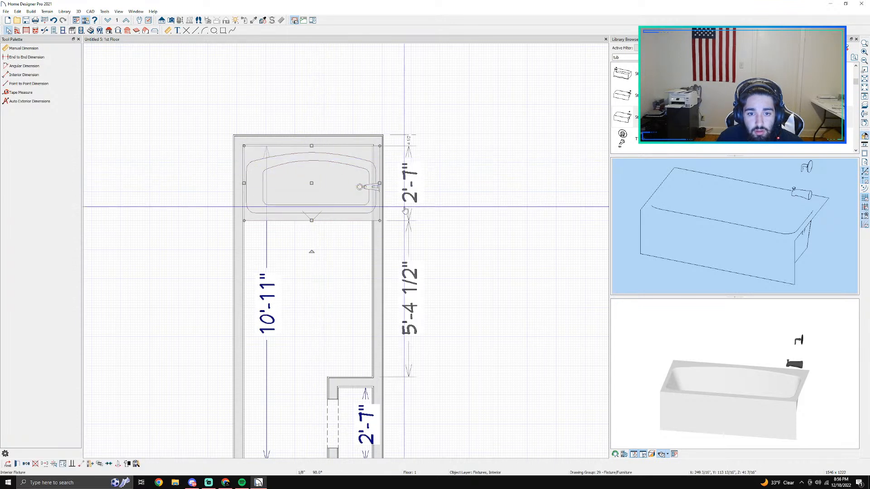
key("Delete")
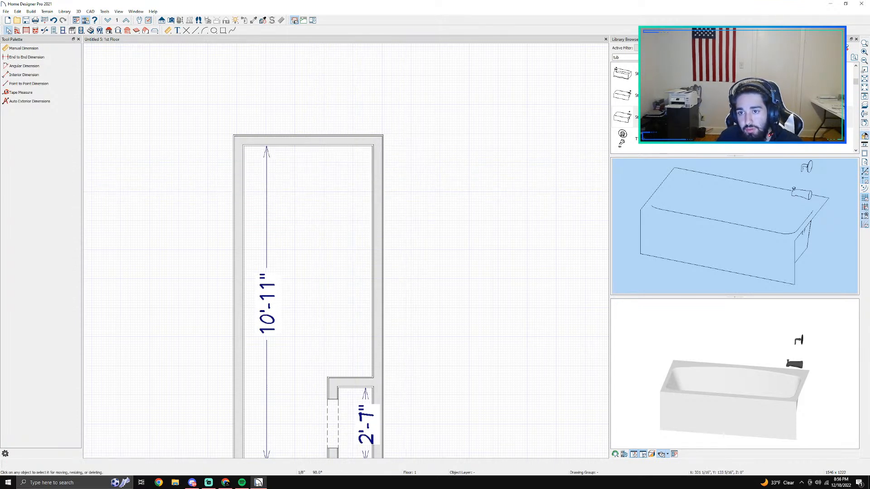
Step: Examine the curved-rim bathtub's 3D preview and look through the other tub search results
left_click(661, 117)
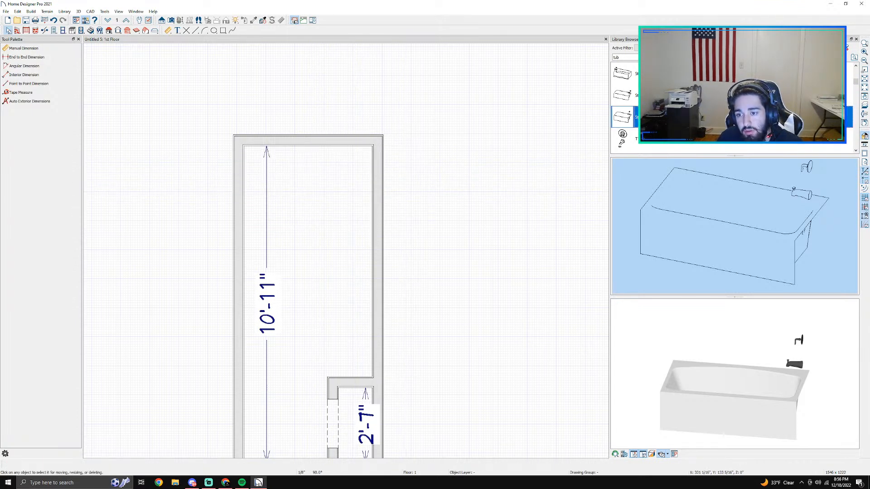
left_click(711, 239)
left_click_drag(796, 401, 757, 331)
scroll(734, 108, "down", 8)
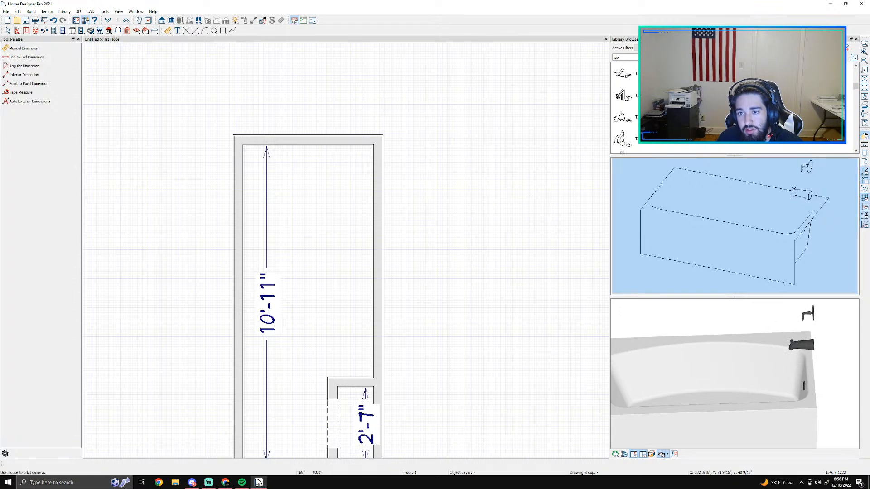
scroll(734, 109, "down", 8)
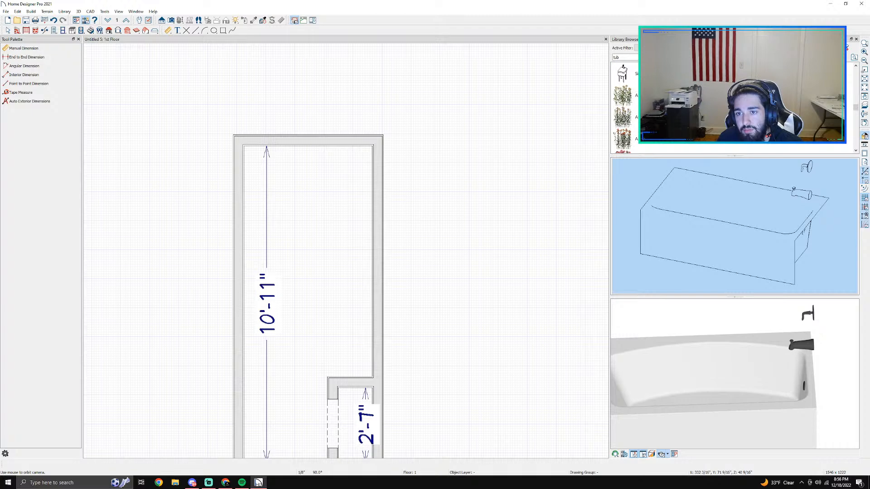
scroll(733, 108, "up", 10)
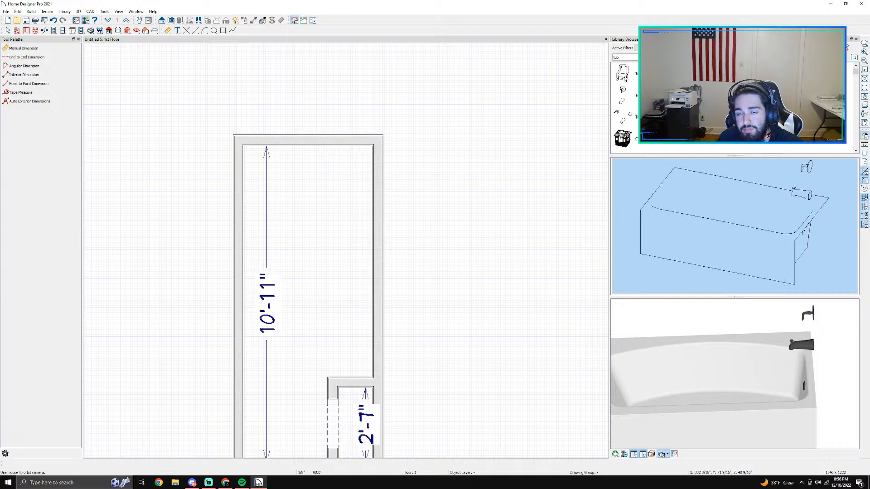
Step: Clear the library search and open Kohler's Bathroom catalog at the Bathing category
double_click(628, 58)
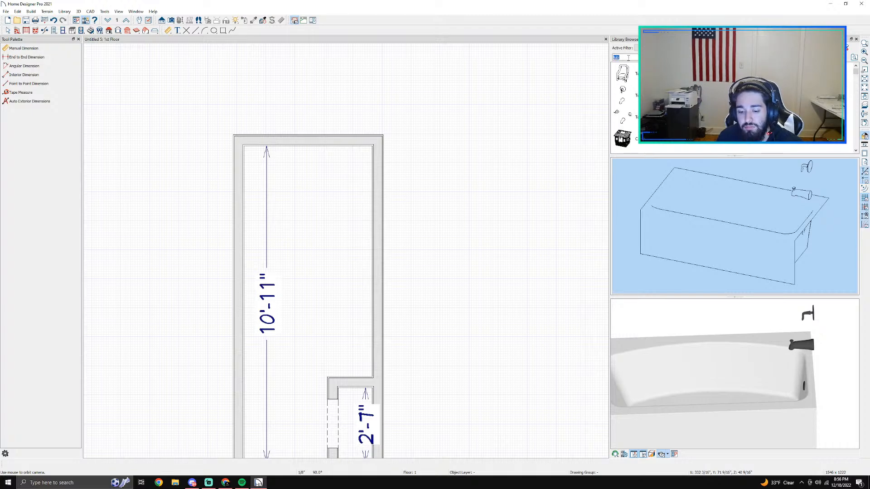
key("BackSpace")
scroll(734, 108, "up", 10)
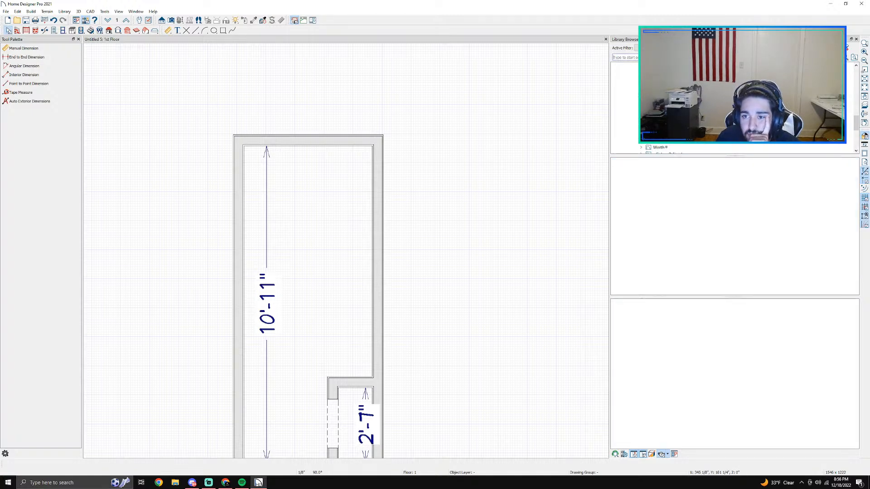
scroll(628, 114, "up", 5)
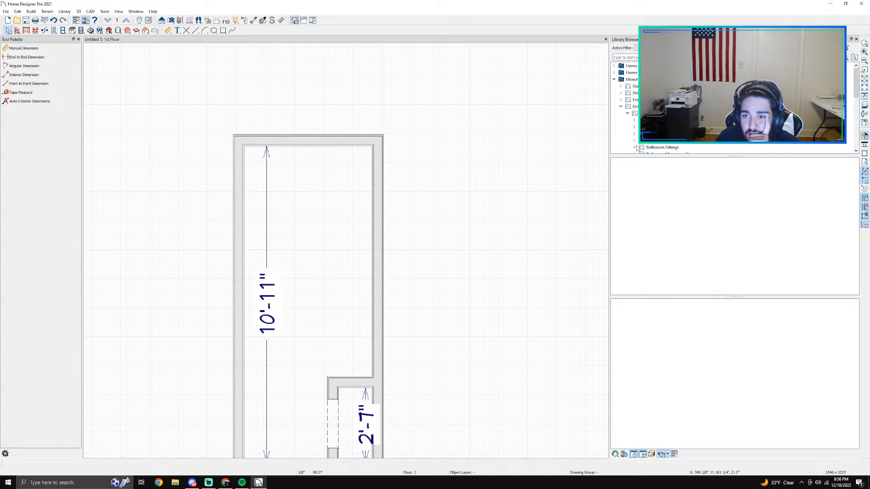
left_click(633, 108)
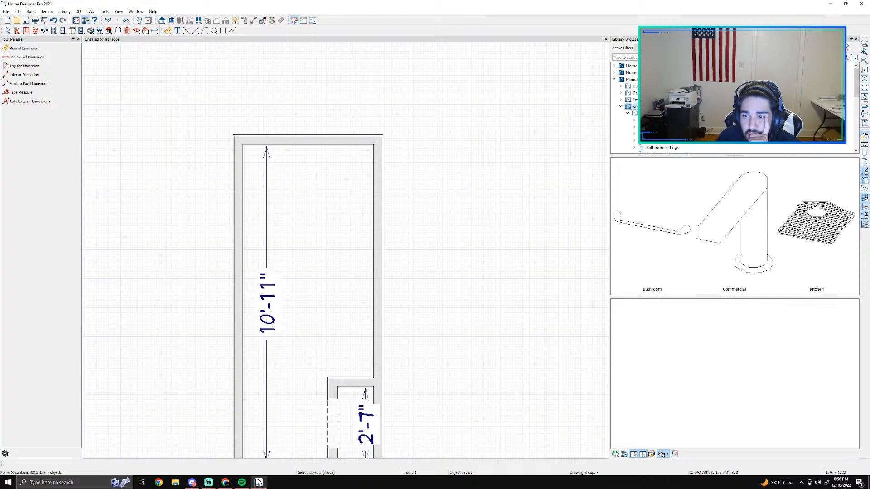
left_click(635, 113)
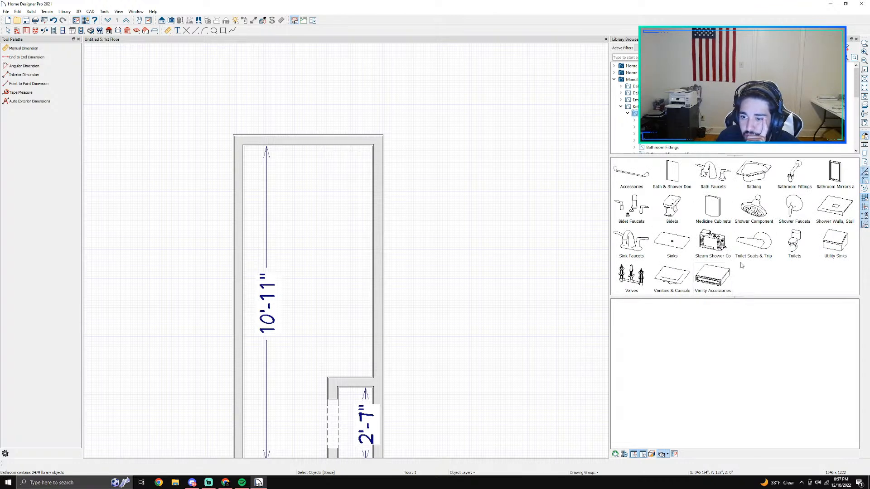
left_click(746, 184)
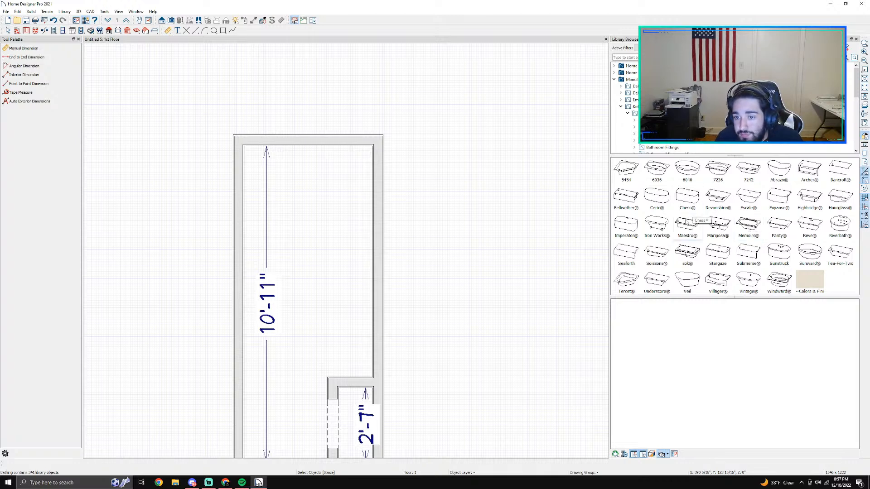
Step: Examine the Kohler bathing models, including the 5454 Drop-in Bath, 6040, Abrazo and Archer, for a suitable bathtub
double_click(632, 179)
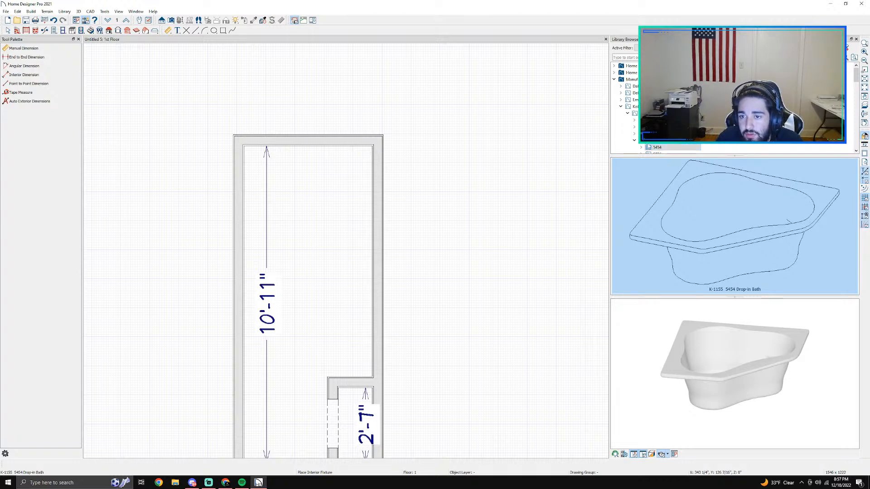
left_click(634, 140)
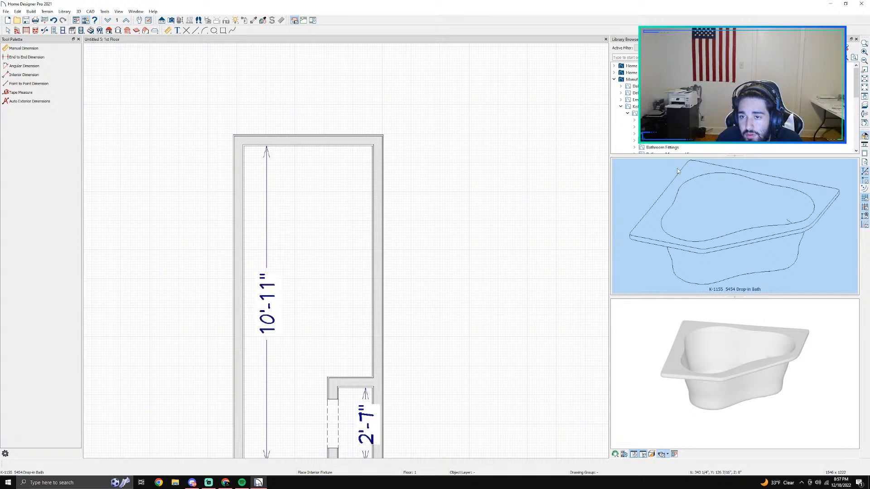
left_click(662, 141)
scroll(671, 138, "down", 2)
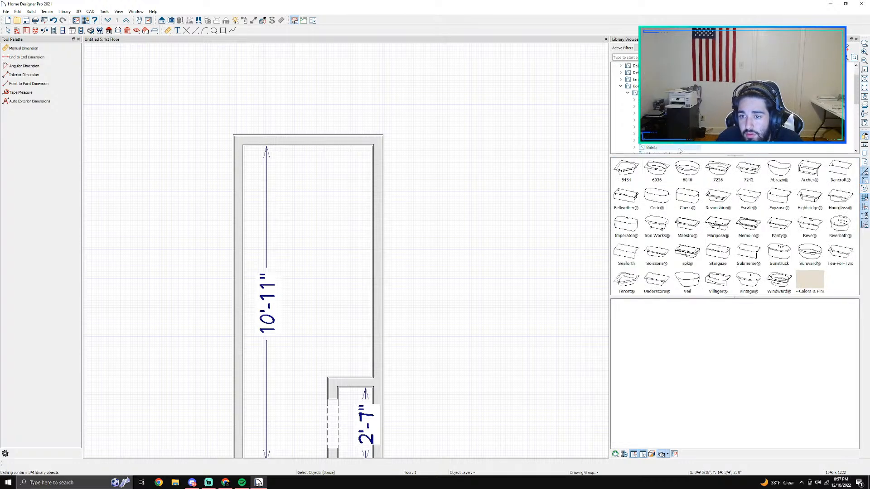
left_click(634, 99)
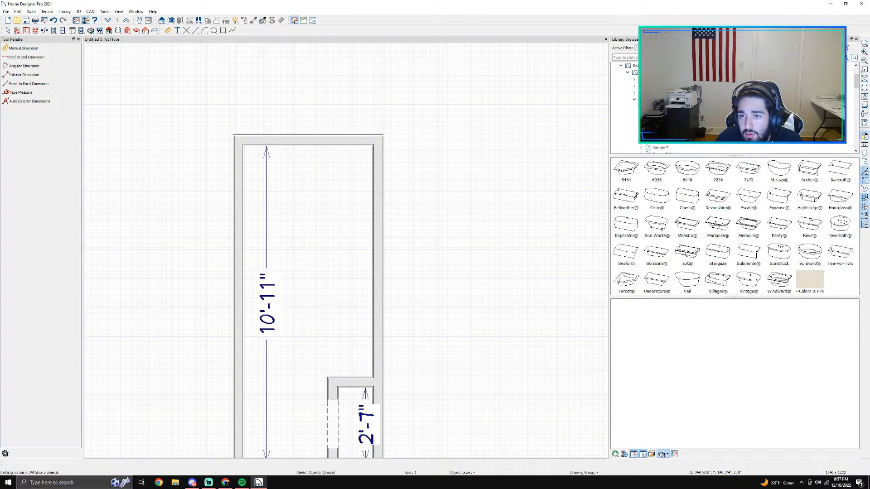
key("Down")
key("Down")
key("Down")
key("Down")
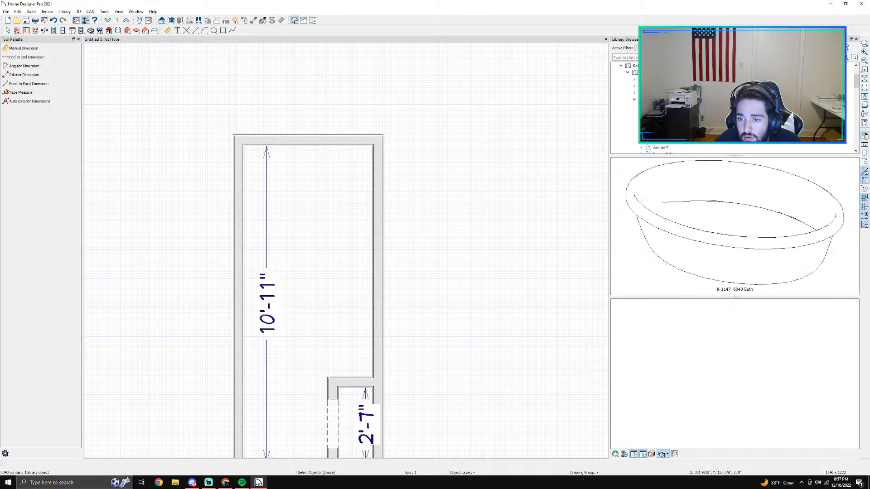
key("Down")
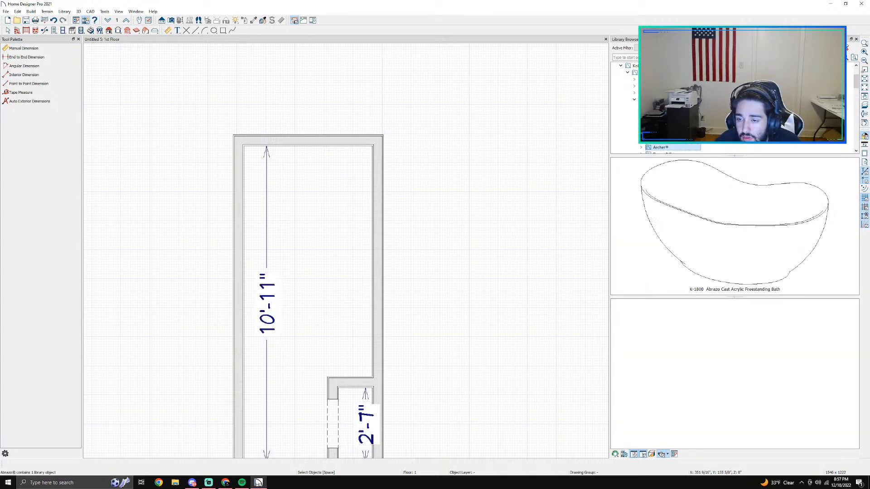
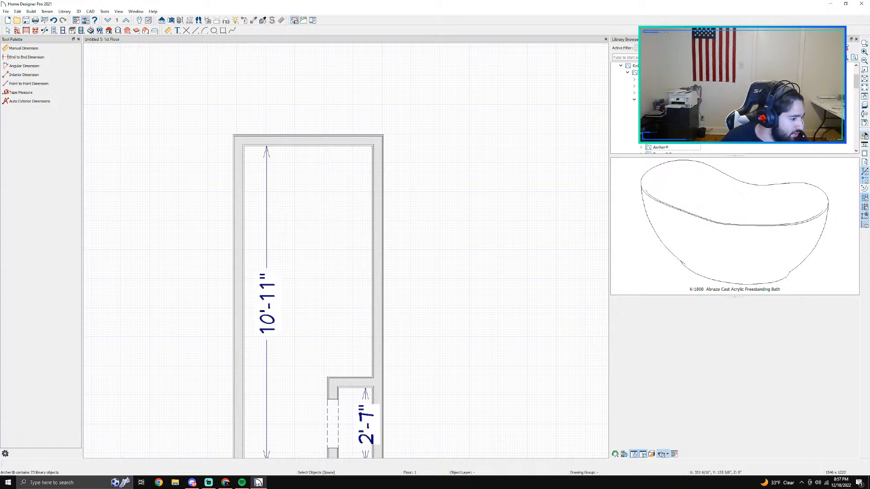
Step: Examine more Kohler bathing models, including the Ceric, Chess and Devonshire 5' baths, for a suitable bathtub
key("Down")
key("Down")
key("Down")
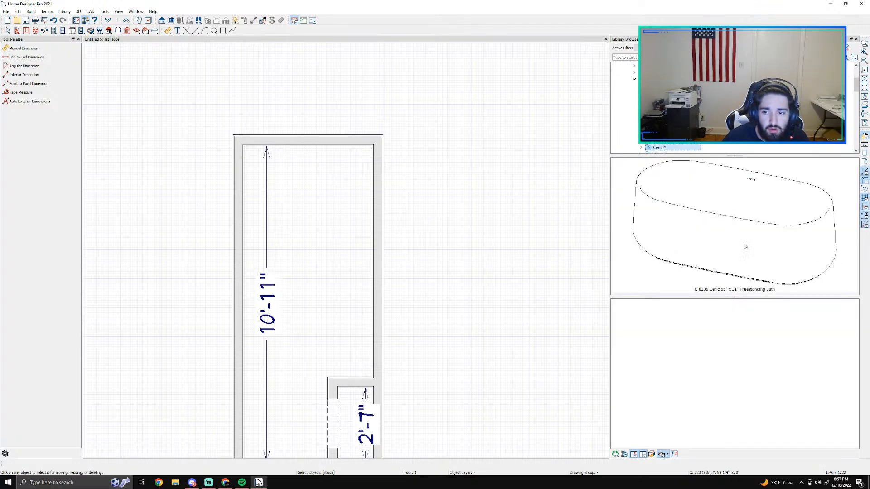
key("Down")
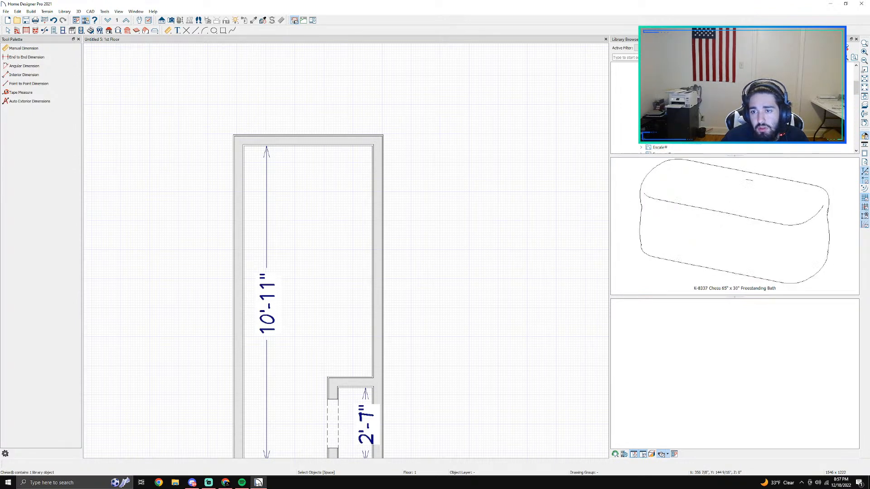
key("Down")
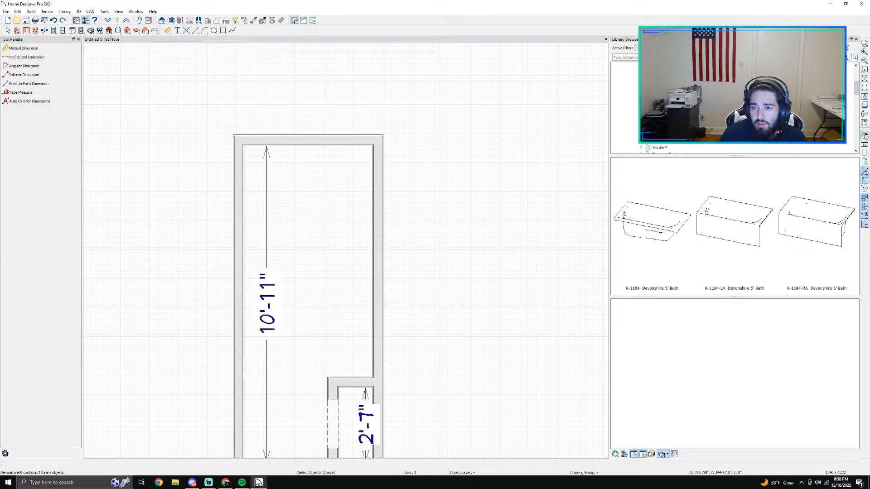
scroll(734, 108, "down", 4)
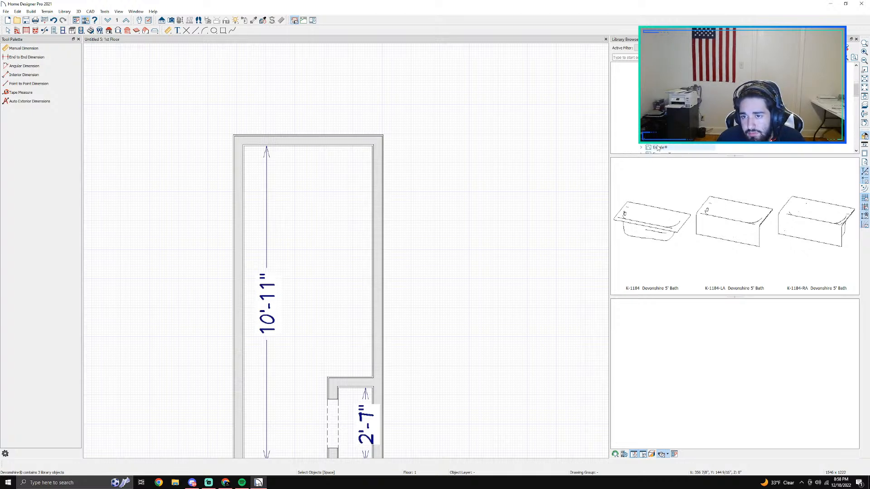
left_click(679, 112)
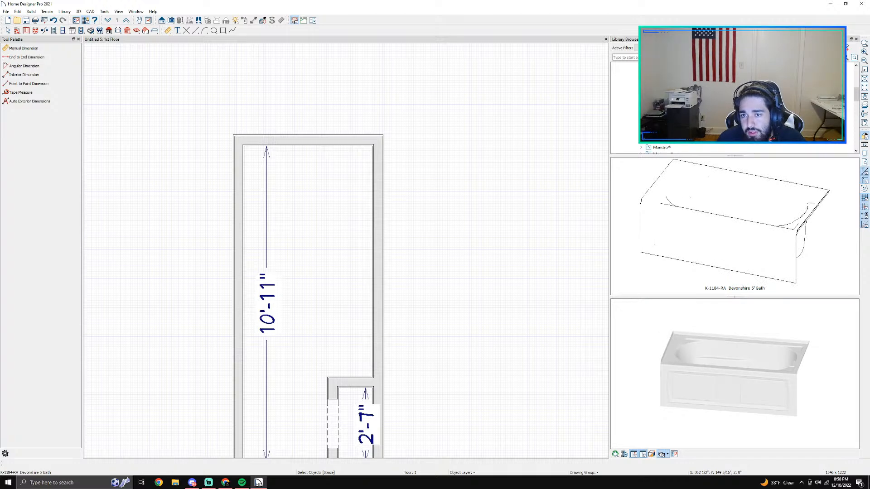
scroll(733, 109, "up", 2)
scroll(733, 109, "down", 2)
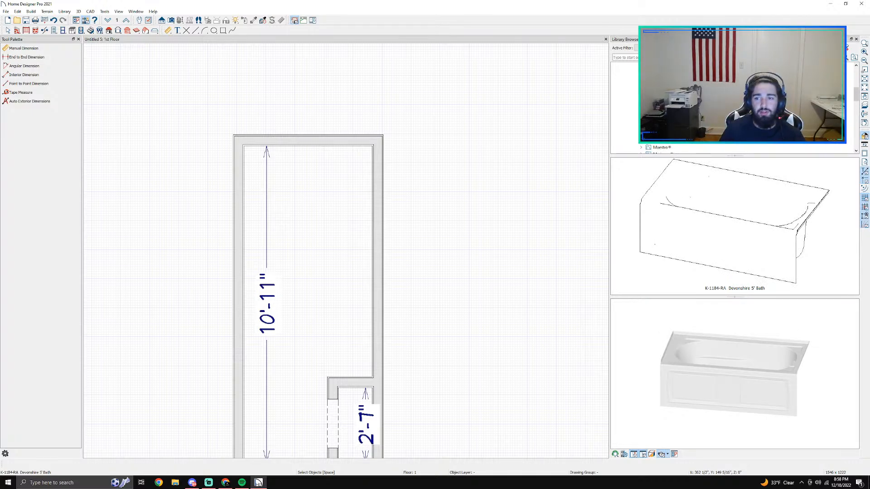
Step: Place the Expanse K-1100-LA 5' Bath against the upper wall of the room
left_click(656, 112)
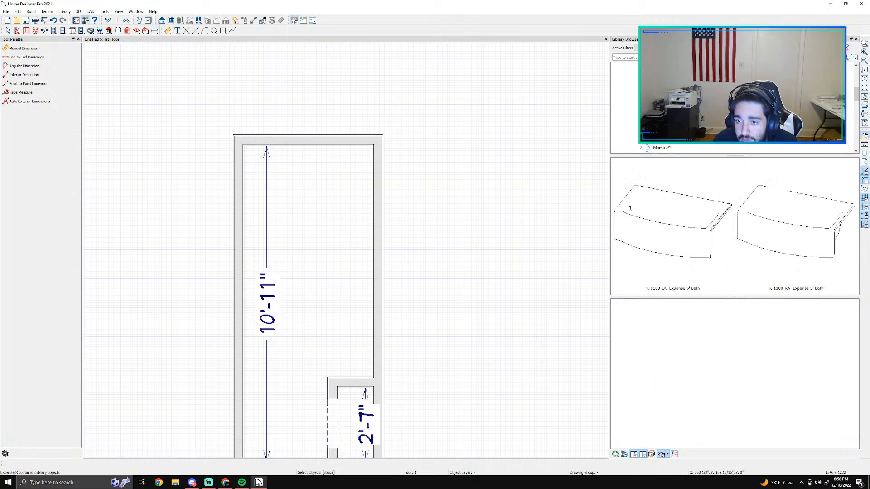
left_click(667, 228)
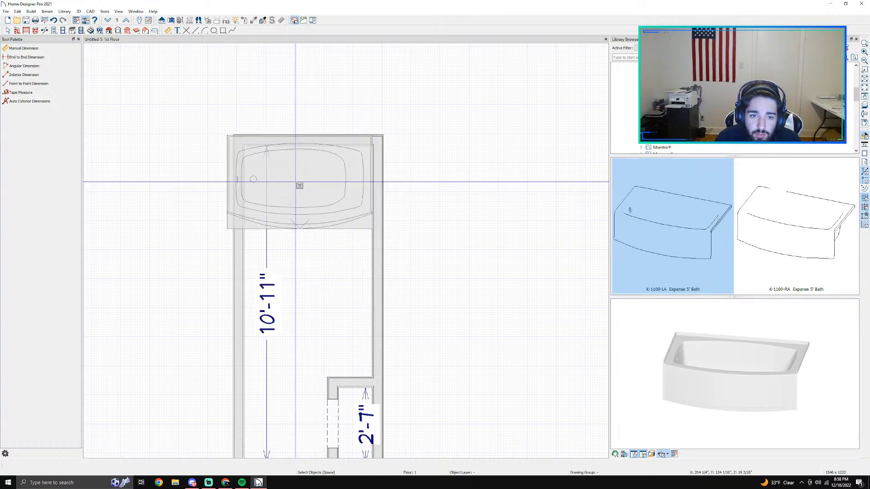
left_click(308, 192)
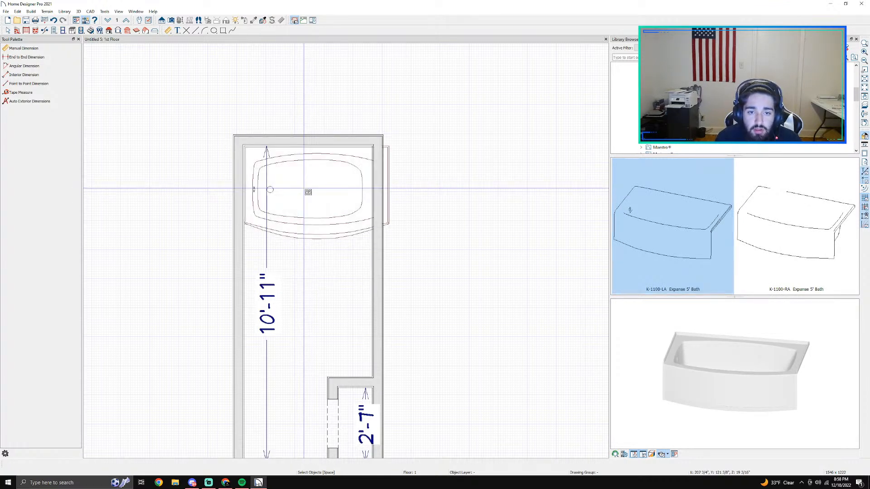
key("space")
Step: Resize the Expanse bathtub to meet the side and upper walls, and pull its front edge back about 6 inches
left_click(341, 188)
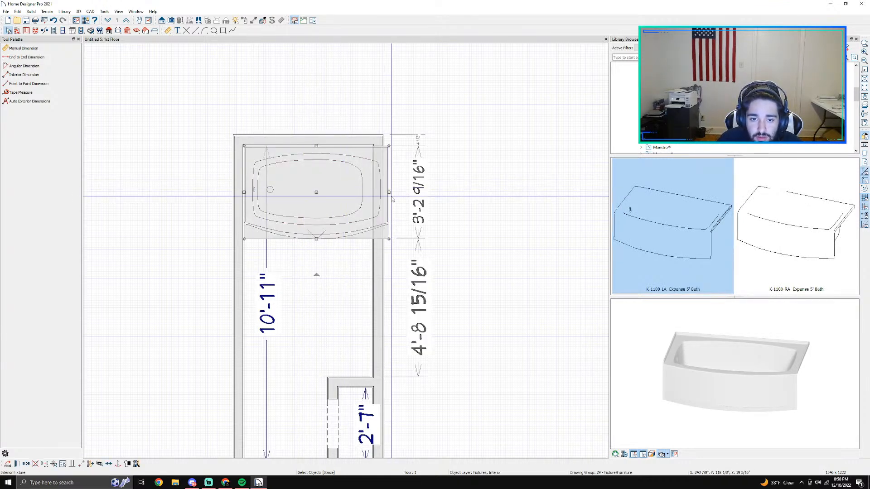
left_click_drag(387, 193, 373, 192)
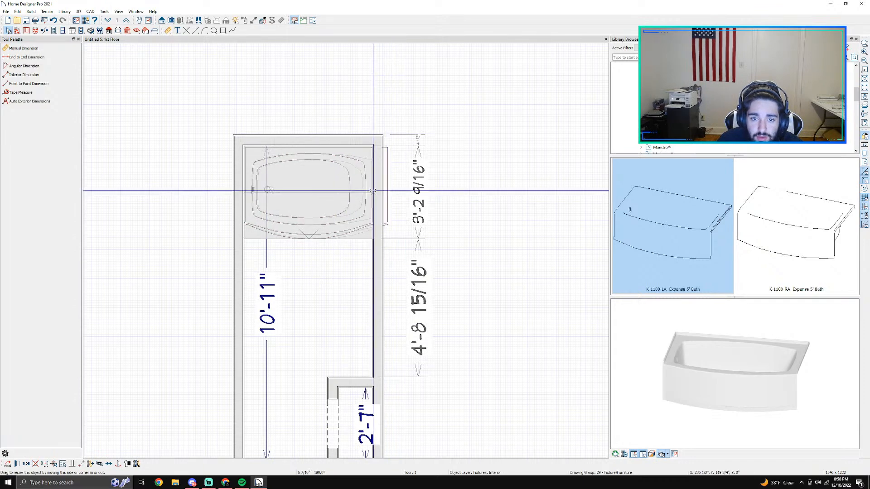
scroll(265, 184, "up", 2)
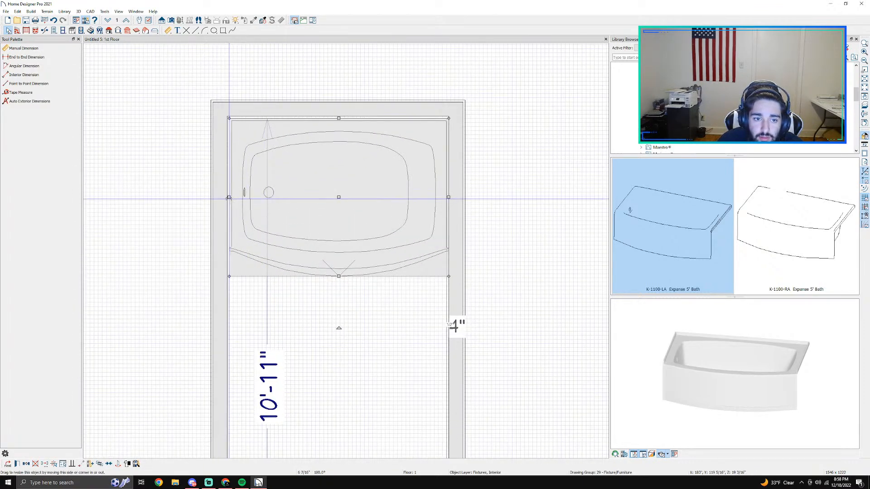
left_click_drag(228, 198, 227, 198)
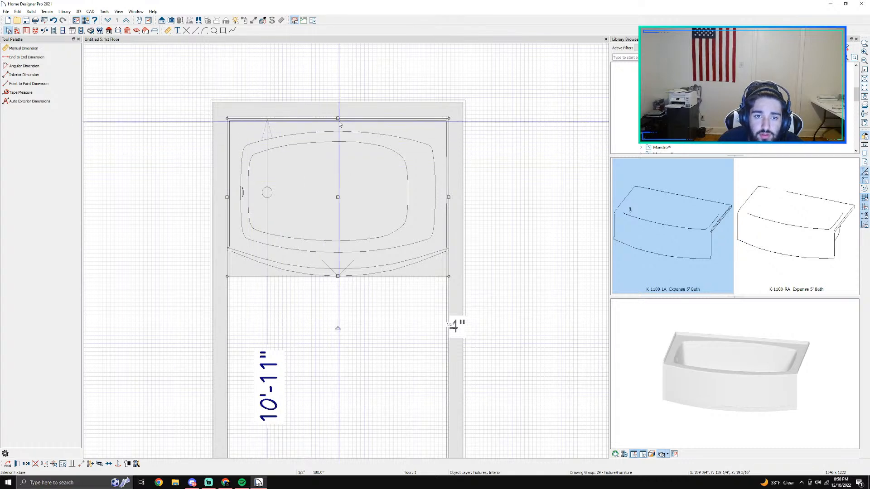
left_click_drag(340, 123, 339, 122)
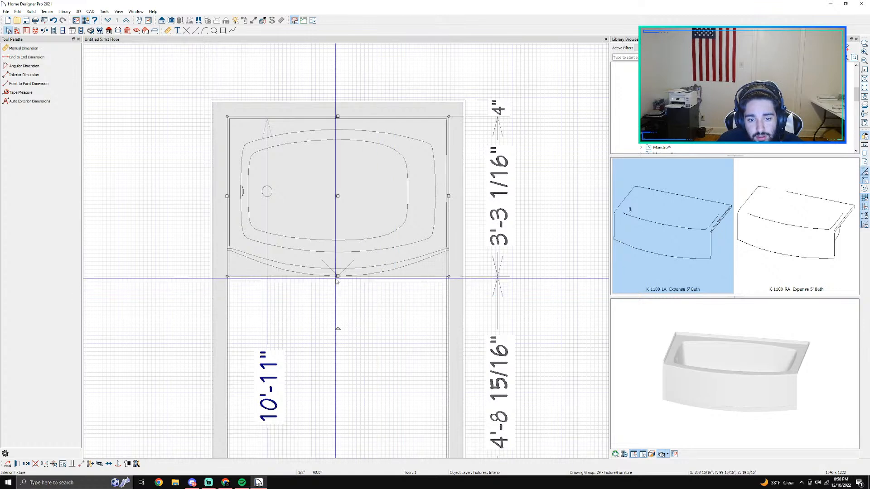
left_click_drag(337, 281, 336, 252)
left_click(398, 286)
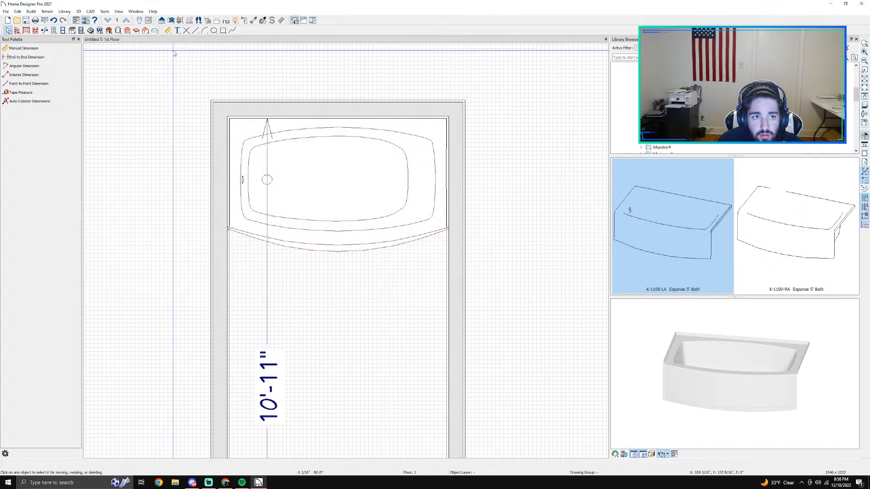
Step: Open a full 3D camera view and examine the bathtub and room from above
left_click(171, 20)
left_click_drag(348, 399, 354, 305)
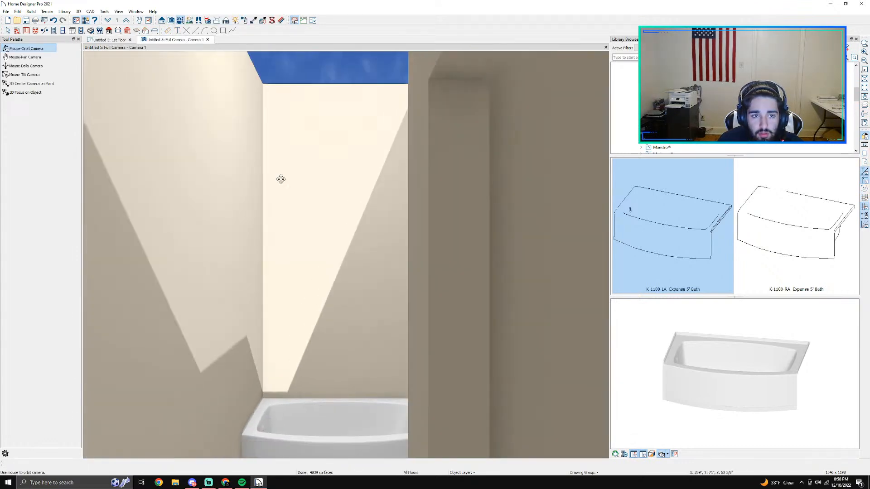
left_click_drag(267, 154, 299, 283)
scroll(297, 283, "down", 5)
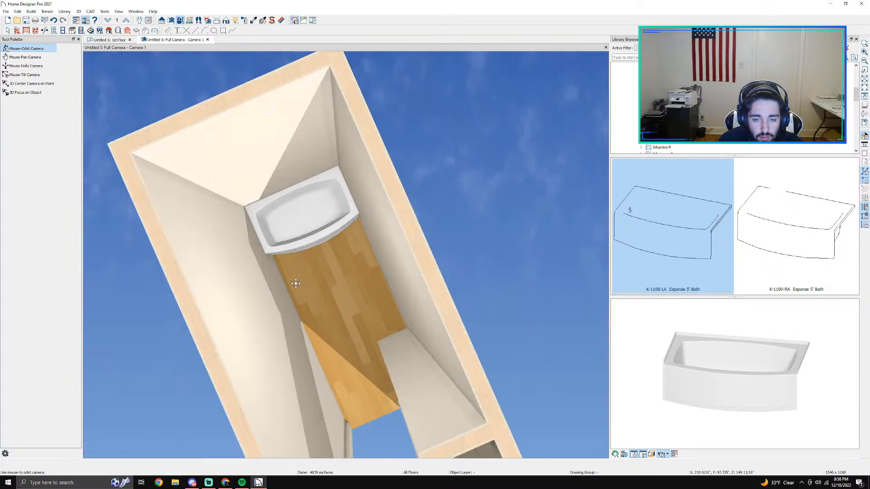
middle_click_drag(347, 361, 354, 245)
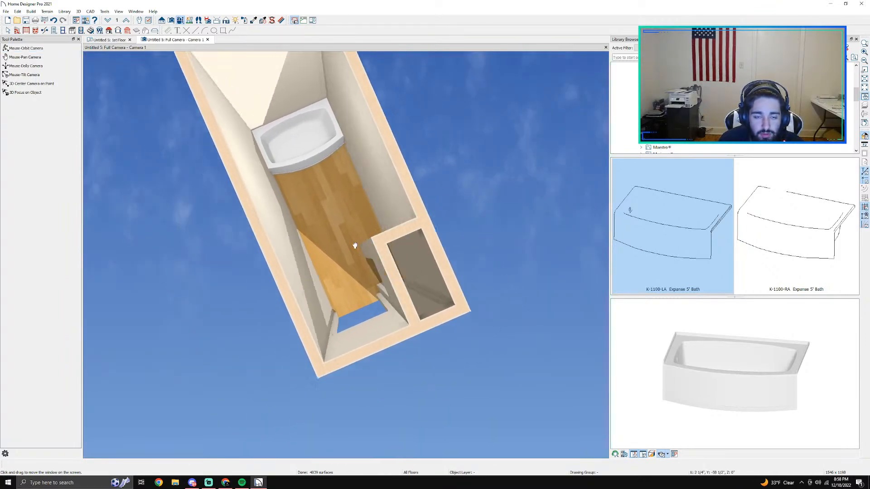
Step: Open the bathroom's room specification and start choosing a new material for its Floor Finish
left_click(328, 219)
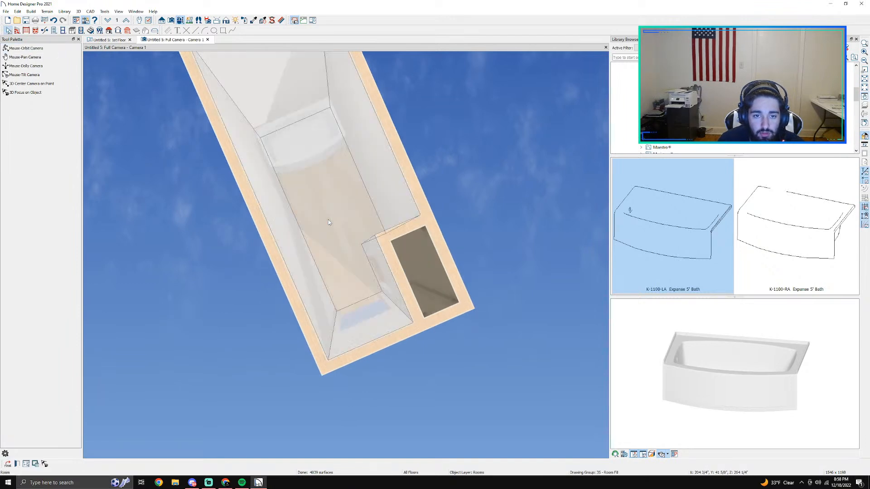
double_click(328, 219)
left_click(161, 139)
left_click(165, 145)
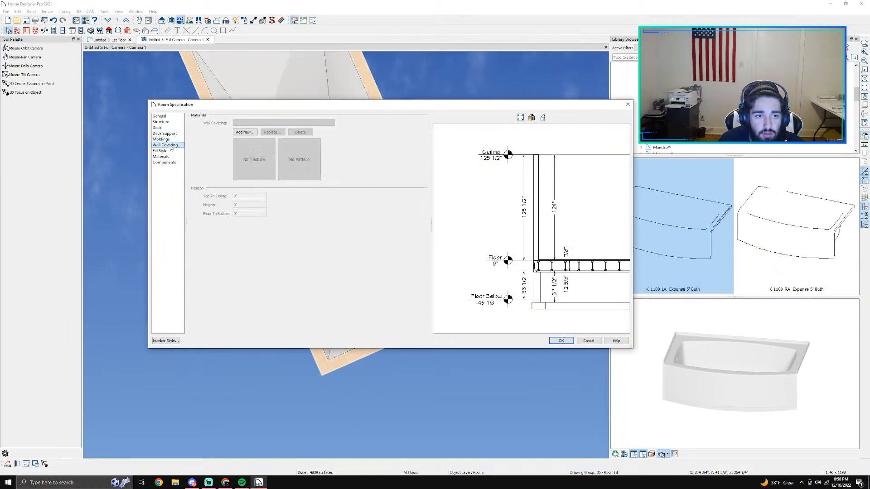
left_click(166, 156)
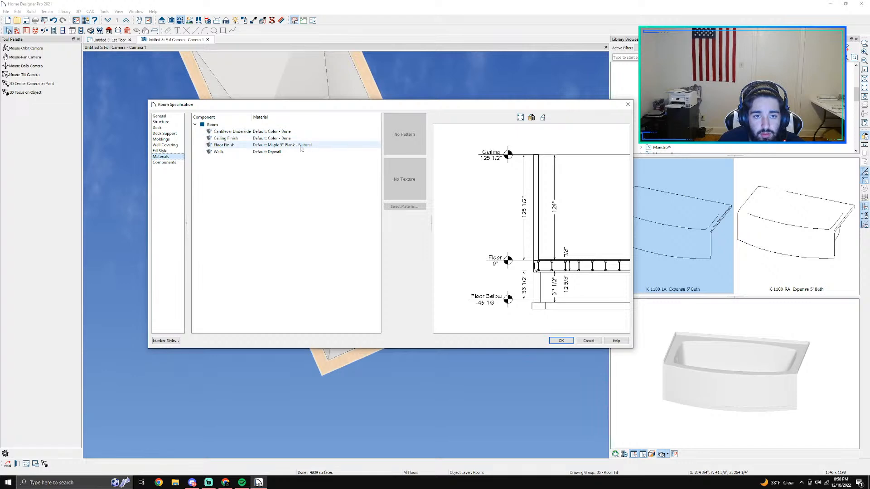
left_click(226, 145)
left_click(401, 206)
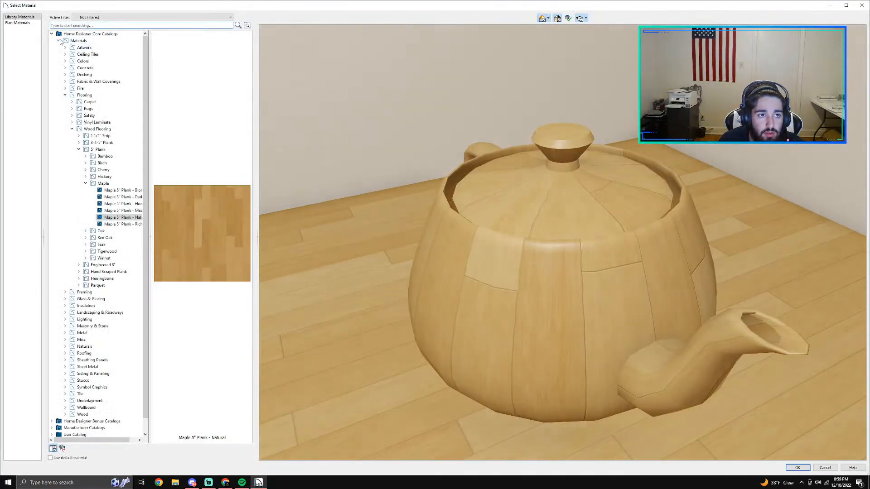
Step: Browse the Home Designer Bonus Catalogs' Materials Tile category and look at the Hex Tile options
left_click(59, 40)
left_click(52, 34)
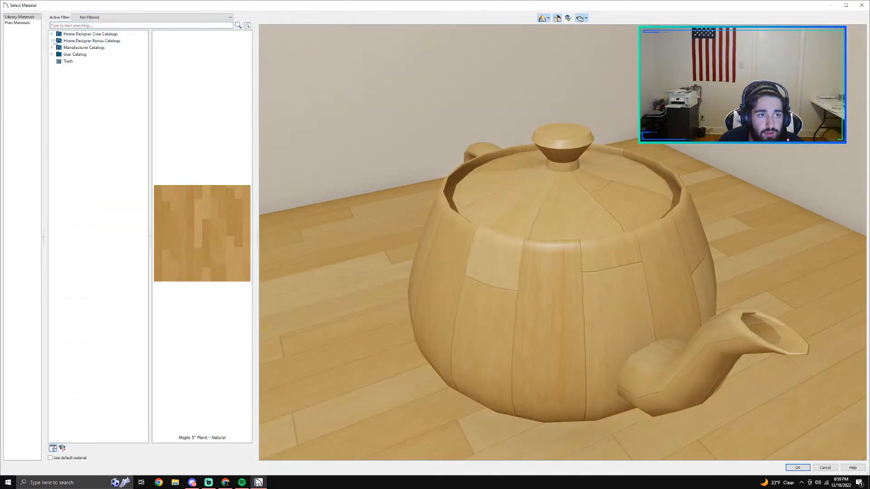
left_click(52, 40)
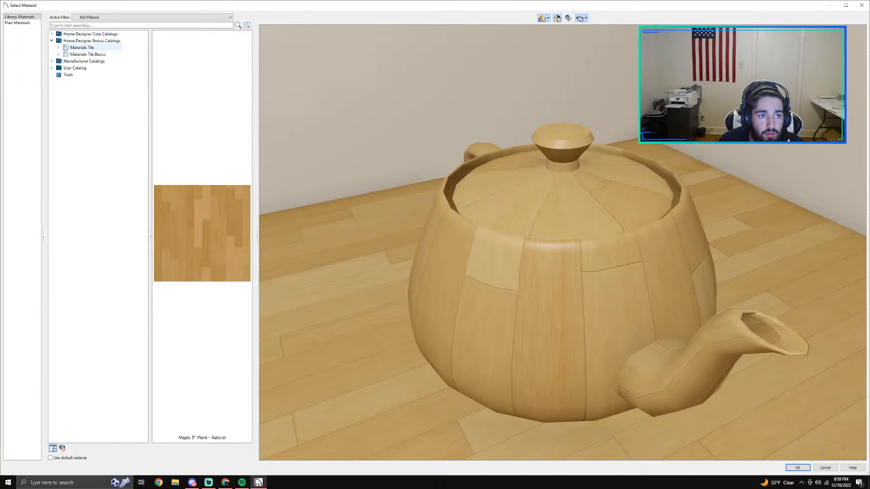
left_click(59, 47)
left_click(74, 68)
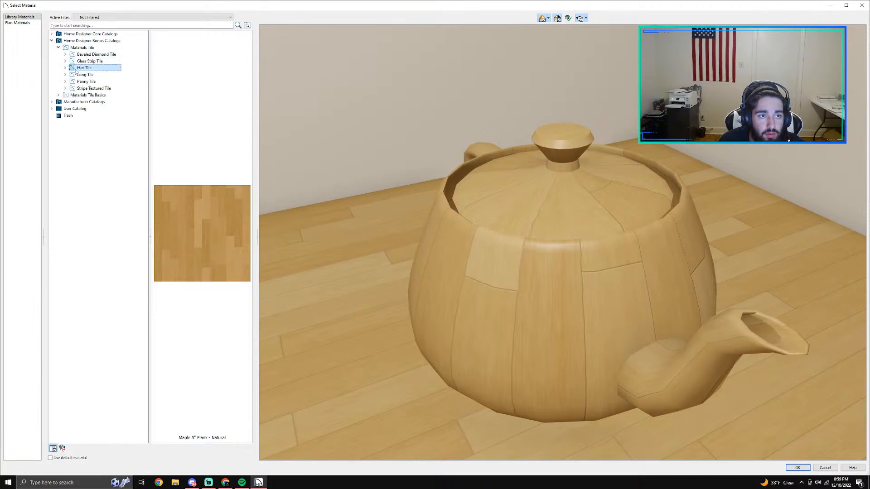
left_click(65, 68)
left_click(91, 75)
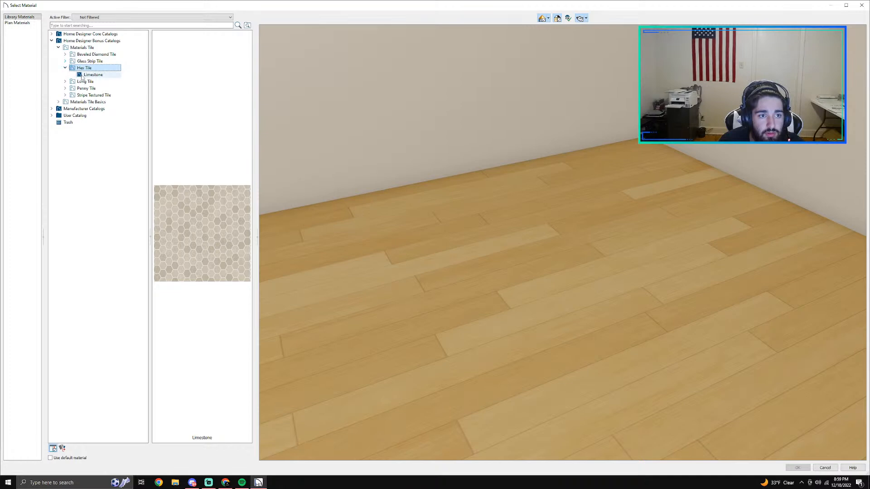
Step: Look through the Penny Tile materials and preview White-Black from another angle
left_click(81, 82)
left_click(84, 89)
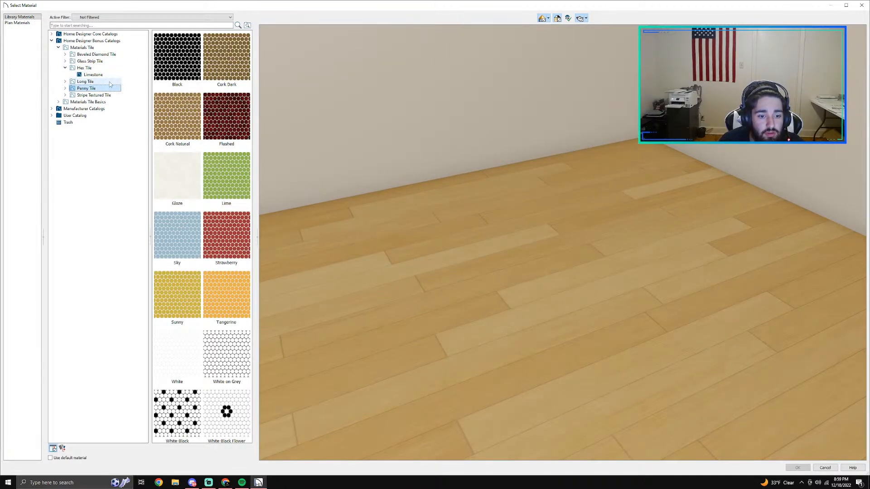
left_click(177, 399)
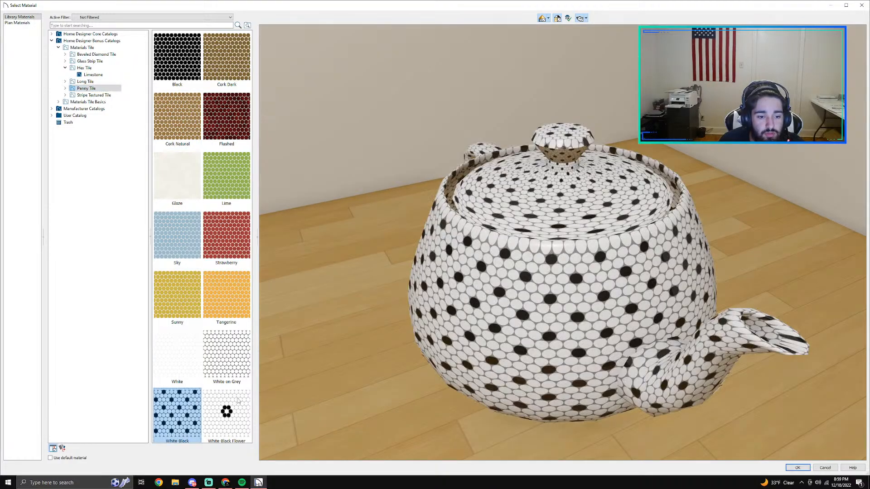
left_click_drag(476, 289, 338, 114)
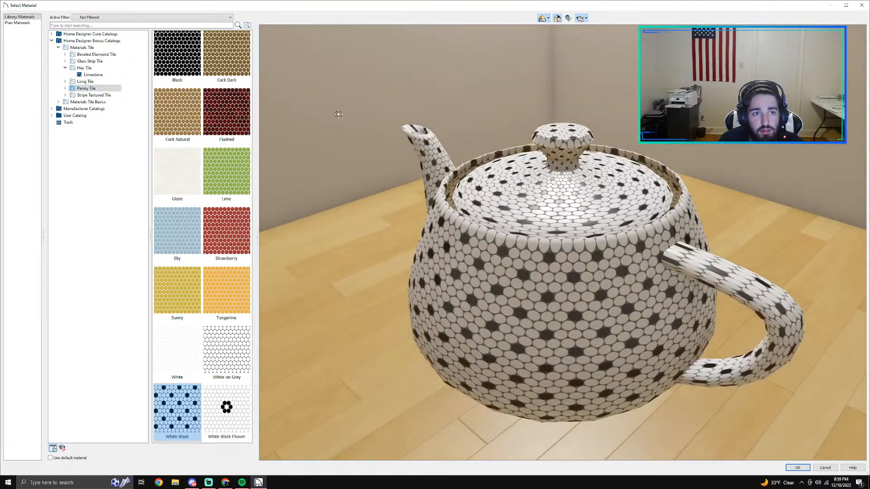
Step: Look through the Long Tile and Beveled Diamond Tile materials for a suitable floor finish
left_click(85, 81)
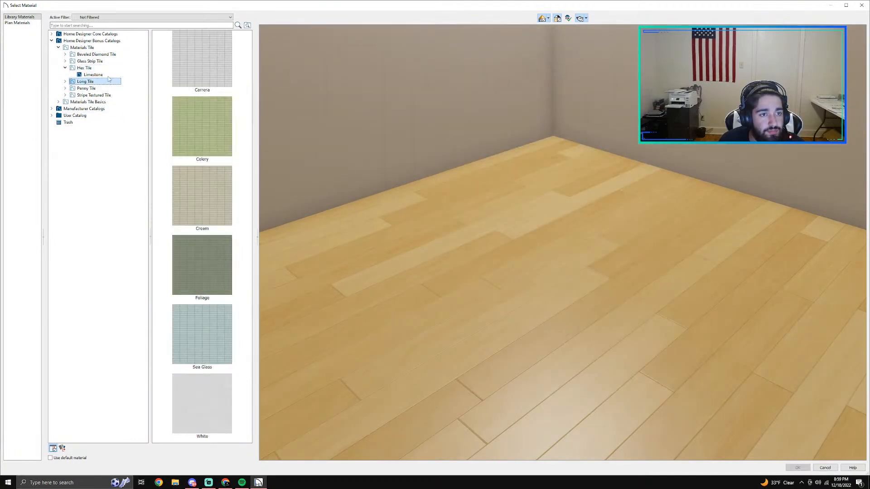
left_click(65, 67)
left_click(72, 55)
left_click(65, 54)
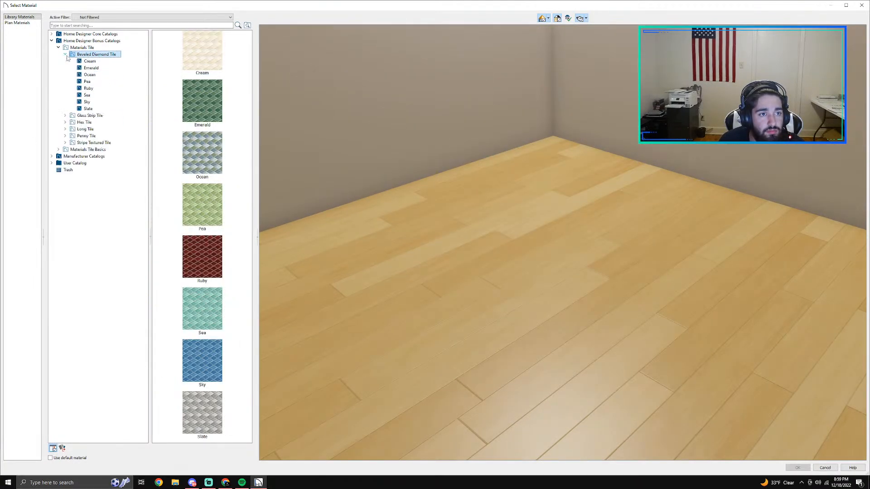
left_click(65, 55)
Step: Look through the Hexagon, Herringbone and Running Bond options in the Materials Tile Basics category
left_click(58, 95)
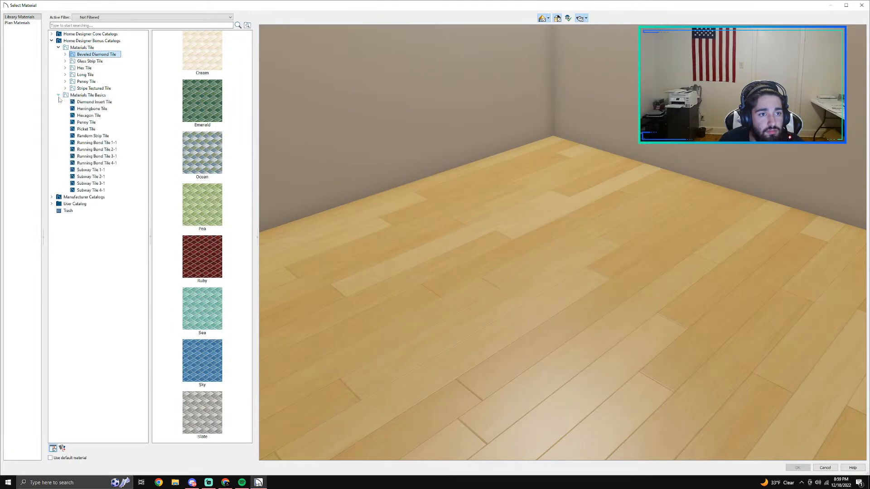
left_click(85, 116)
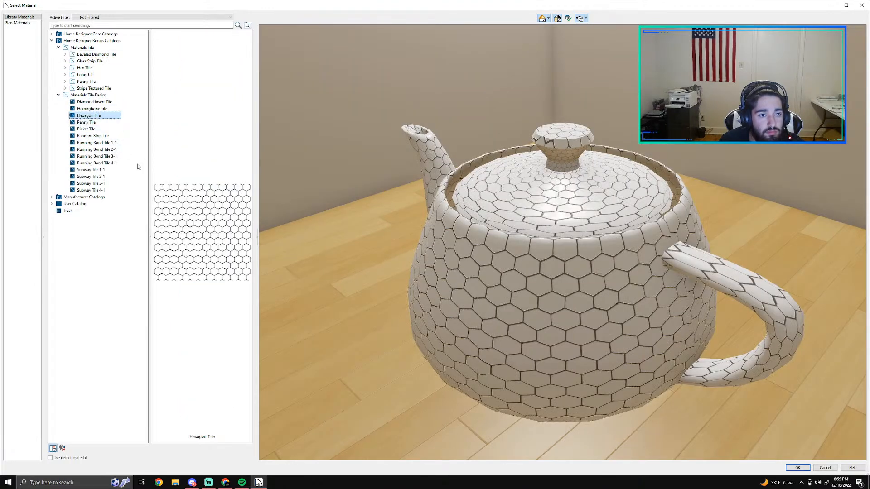
left_click(84, 110)
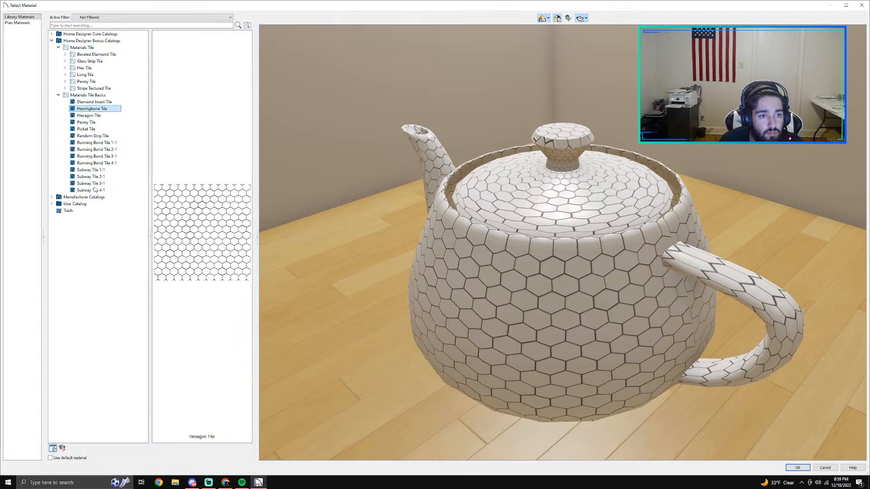
left_click(98, 163)
left_click(96, 156)
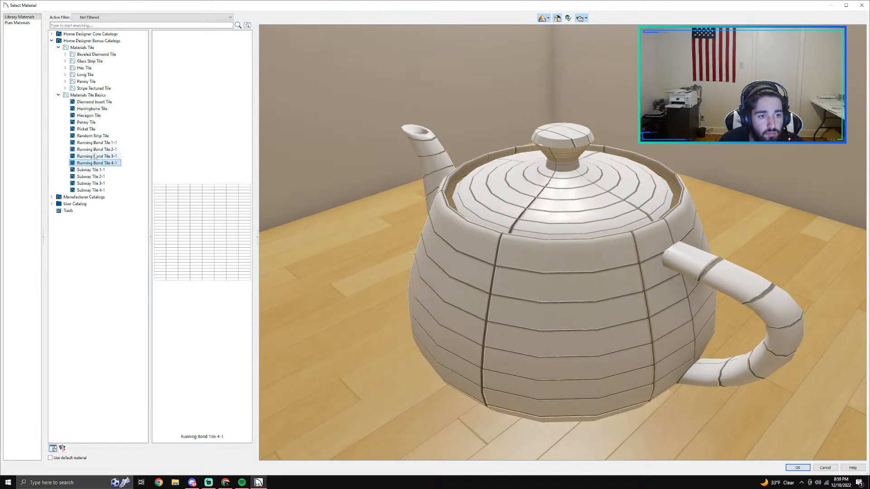
left_click(95, 149)
left_click(95, 143)
Step: Preview the Subway and Diamond Insert tiles, compare them with Hexagon Tile, and close the Materials Tile Basics category
left_click(96, 170)
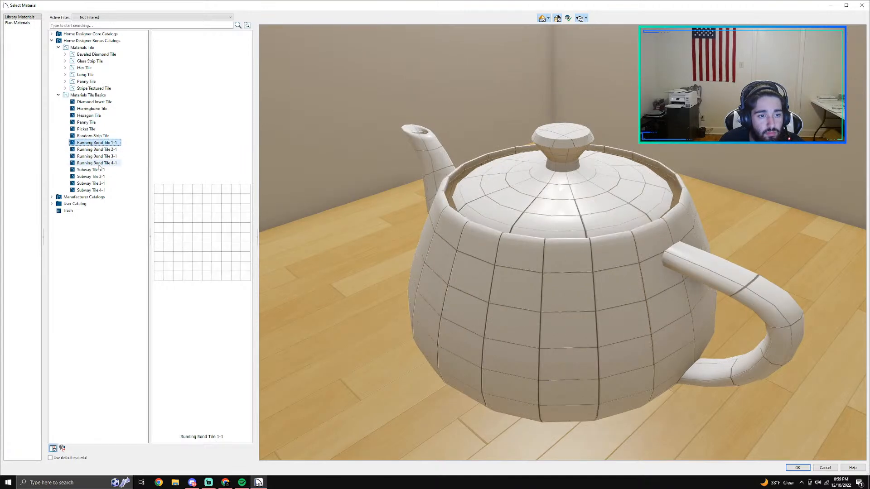
left_click(96, 183)
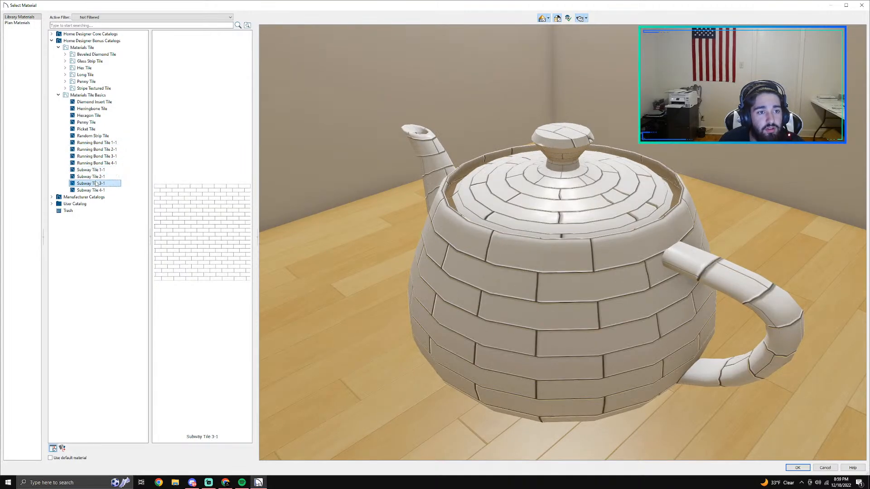
left_click(96, 190)
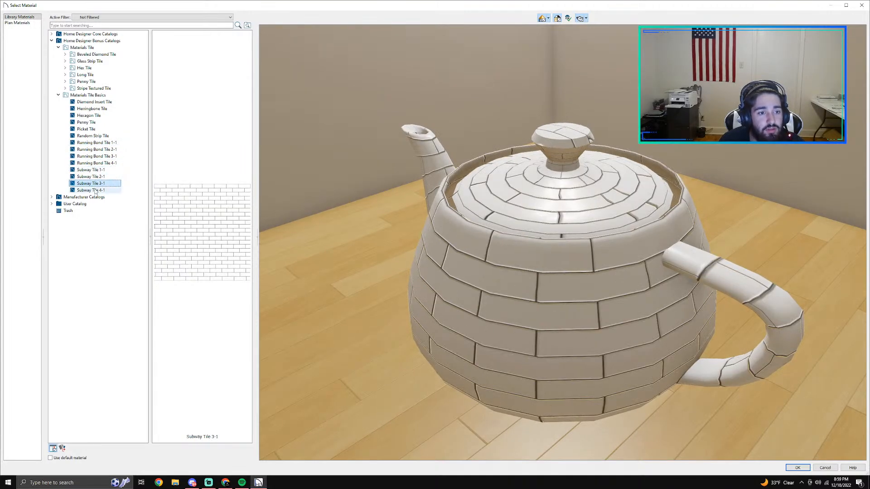
left_click(94, 102)
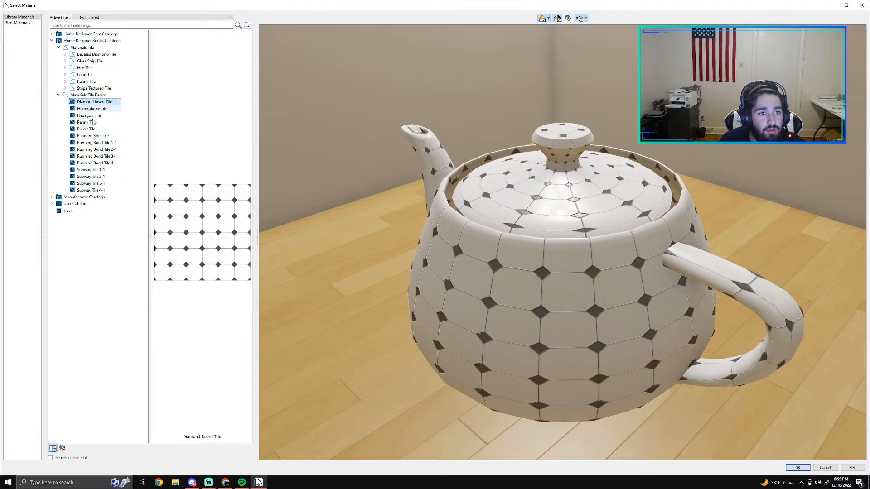
left_click(88, 117)
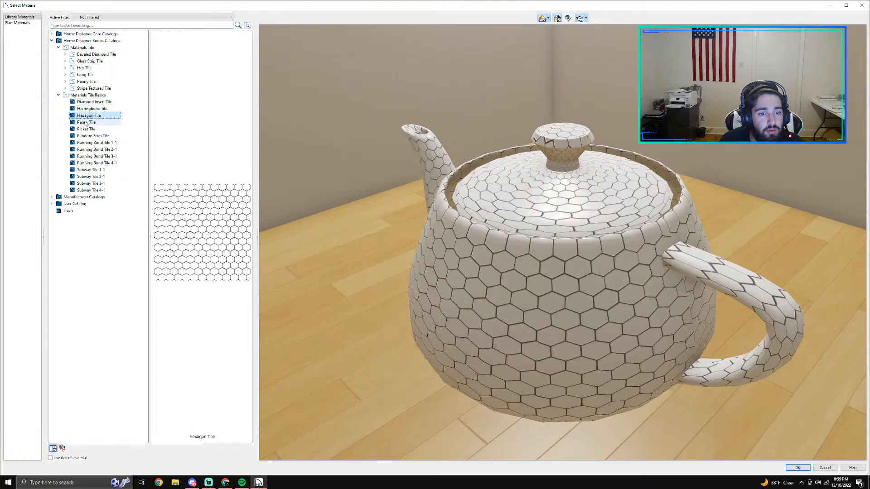
left_click(58, 95)
Step: Browse the Manufacturer Catalogs and look at DalTile's ONE Quartz and Mosaic materials
left_click(52, 102)
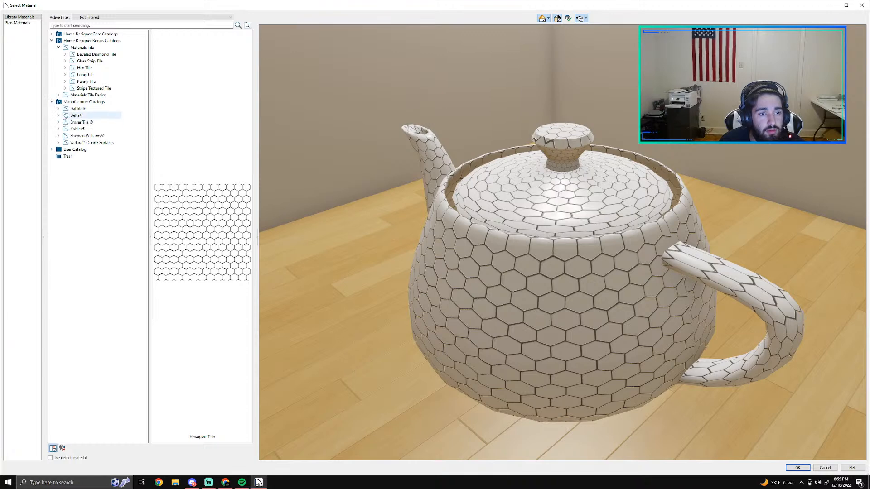
left_click(59, 115)
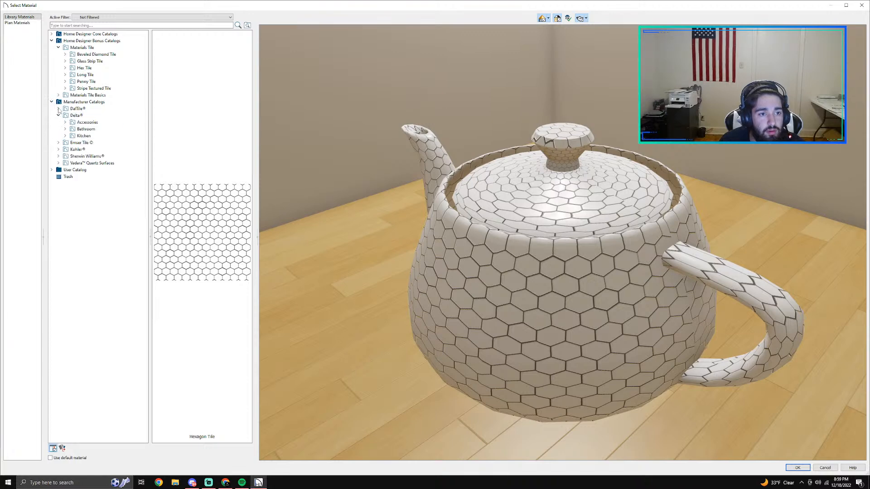
left_click(59, 109)
left_click(76, 129)
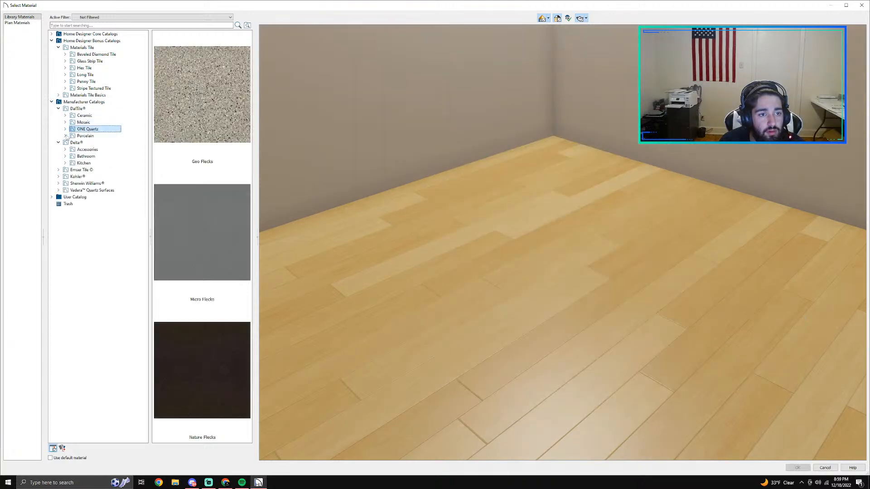
left_click(82, 122)
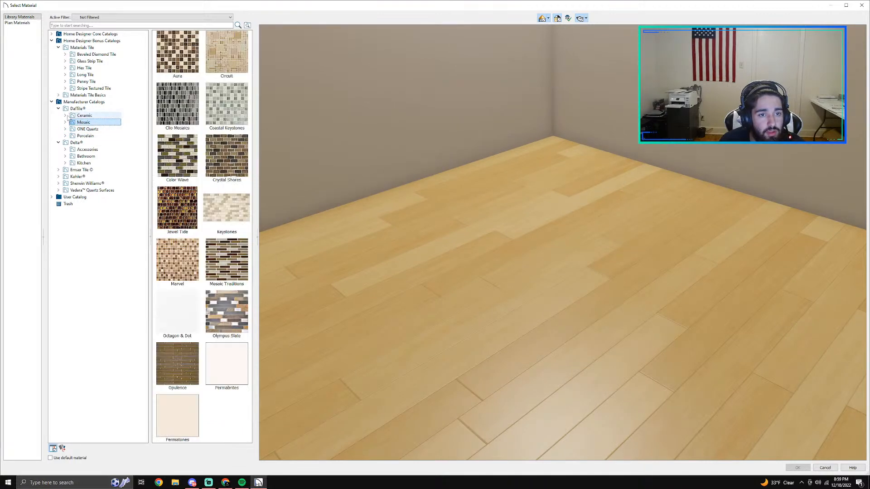
Step: Look through DalTile's Ceramic collections, including Cape Coast and Sublime, for a floor finish
left_click(65, 116)
left_click(94, 142)
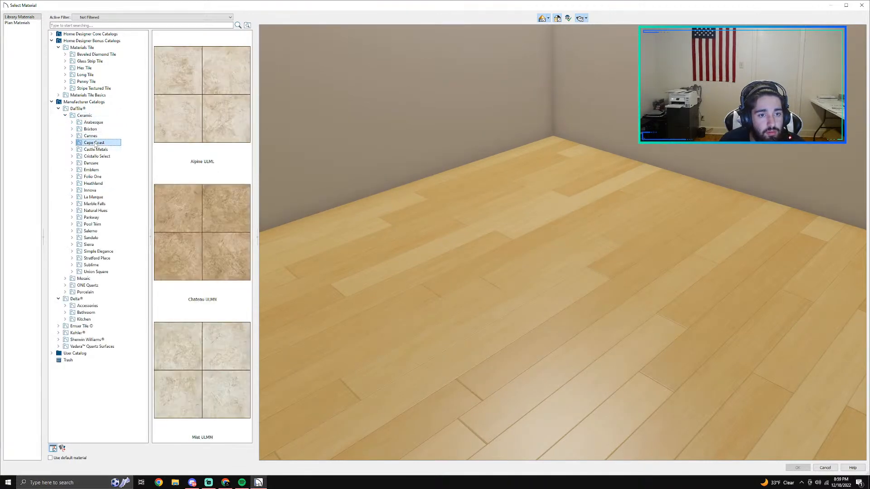
left_click(86, 116)
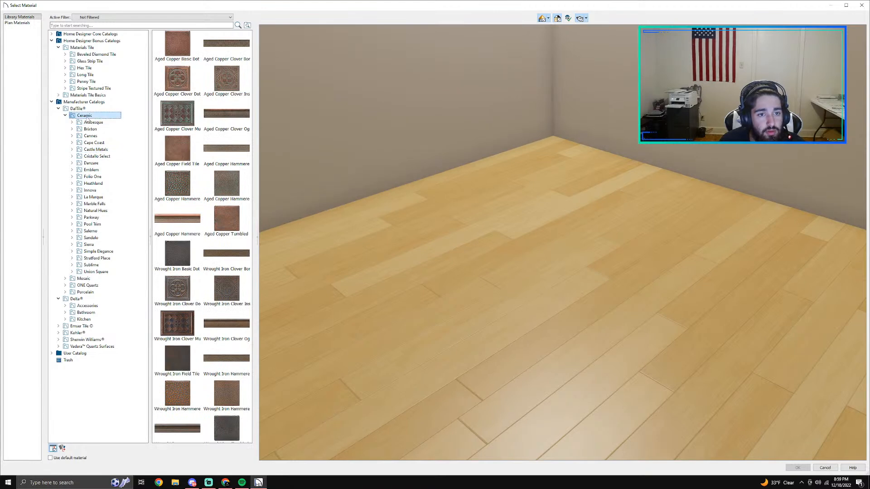
scroll(197, 230, "down", 1)
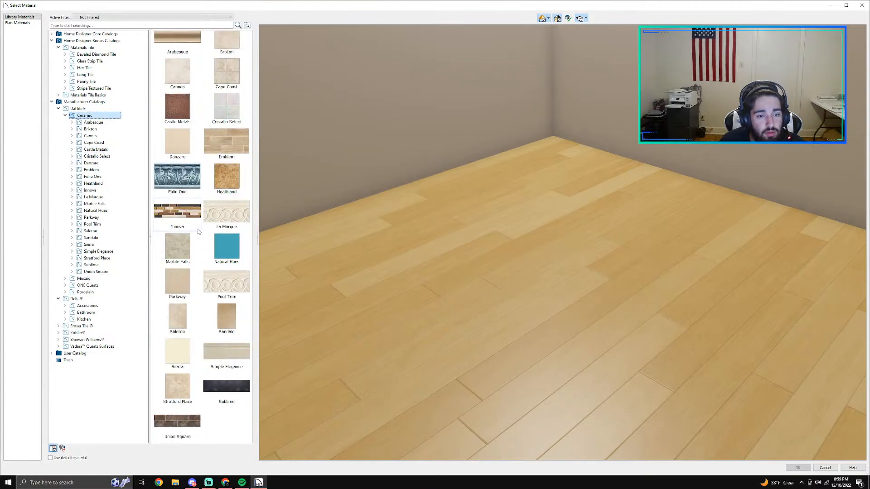
double_click(217, 396)
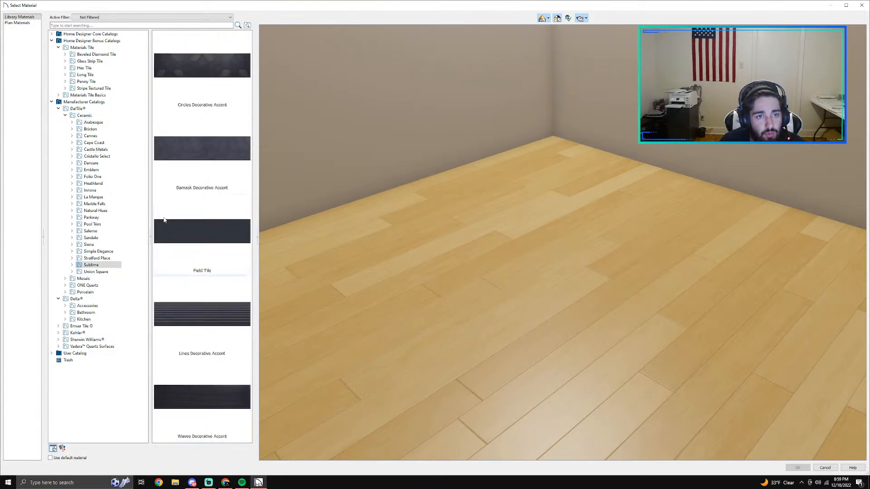
left_click(65, 115)
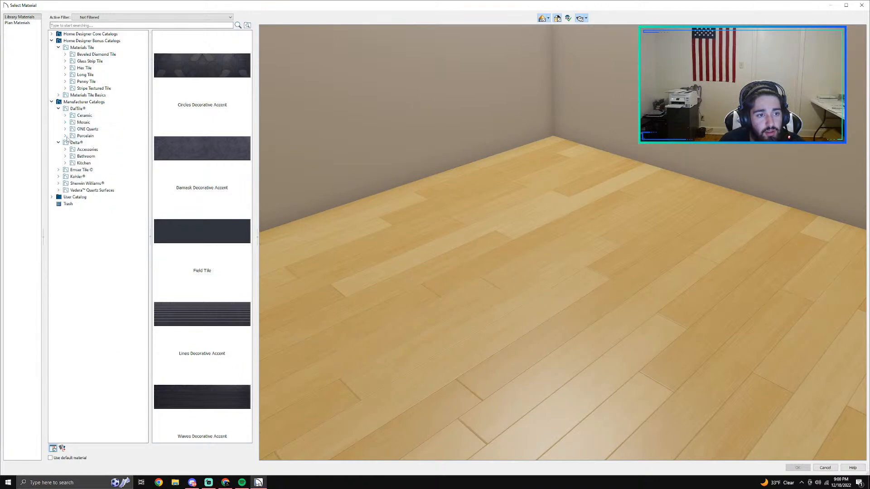
Step: Browse DalTile's Porcelain collections and look at the River Marble and City View materials
left_click(65, 136)
left_click(82, 137)
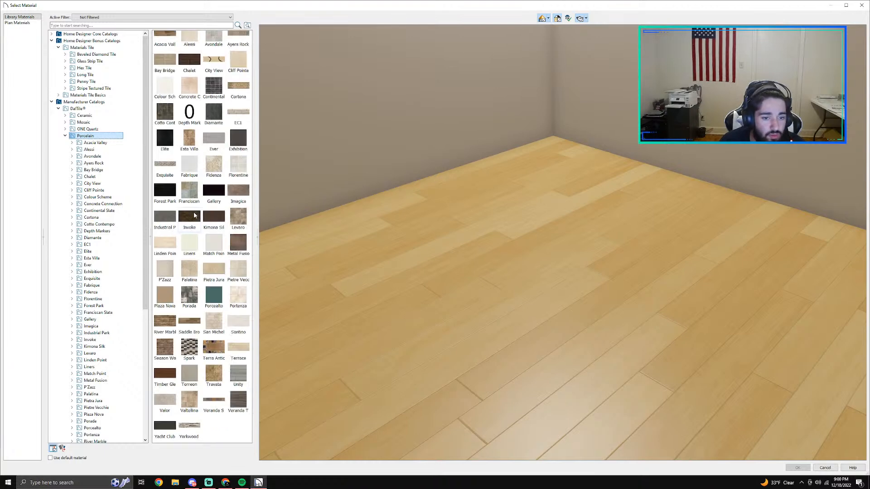
double_click(167, 327)
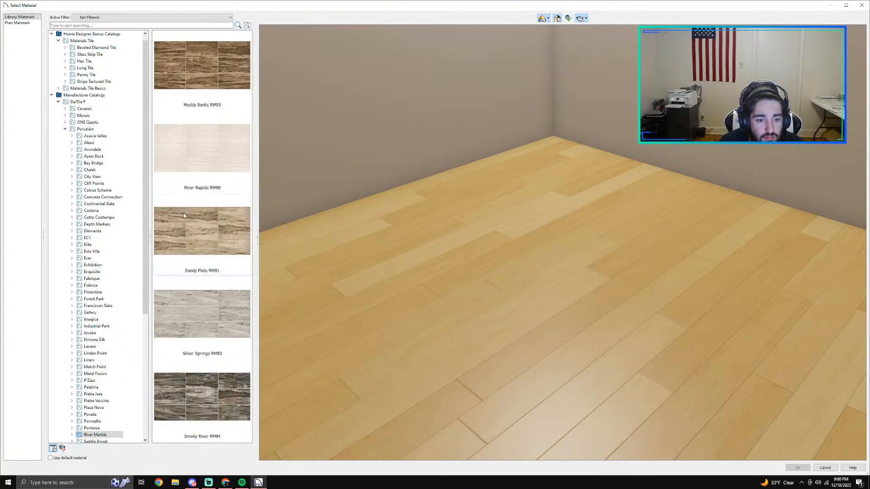
left_click(94, 164)
left_click(100, 177)
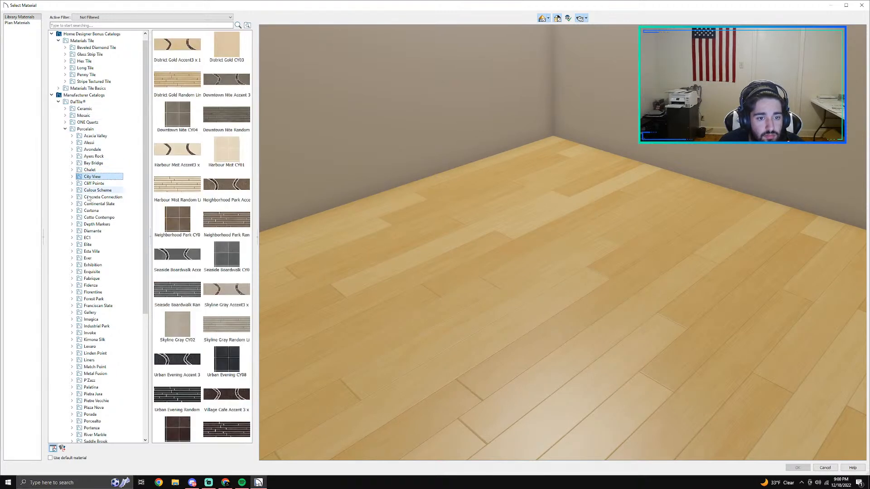
Step: Look further through the Porcelain collections, checking the Saddle Brook and Season Wood materials
scroll(84, 327, "down", 3)
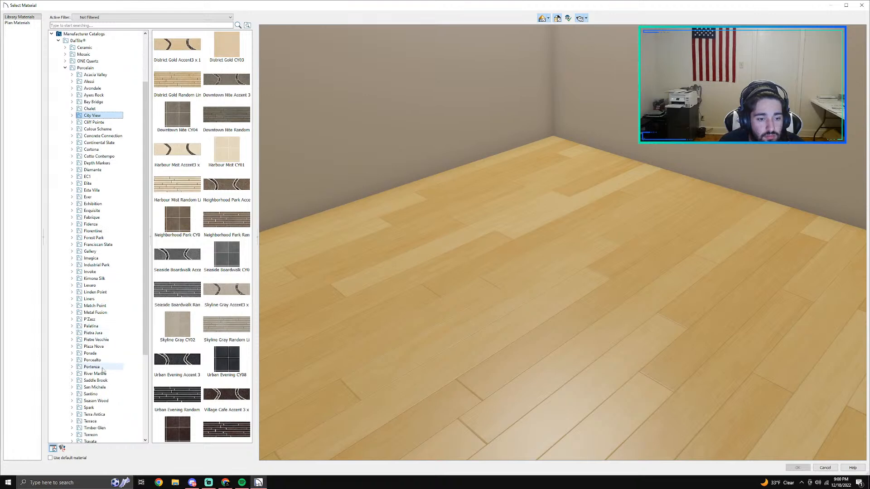
left_click(93, 368)
left_click(100, 380)
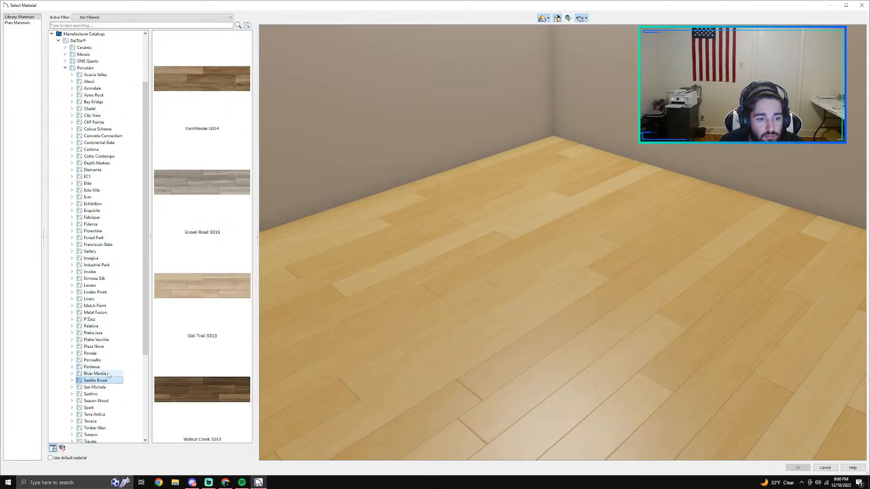
scroll(104, 344, "down", 4)
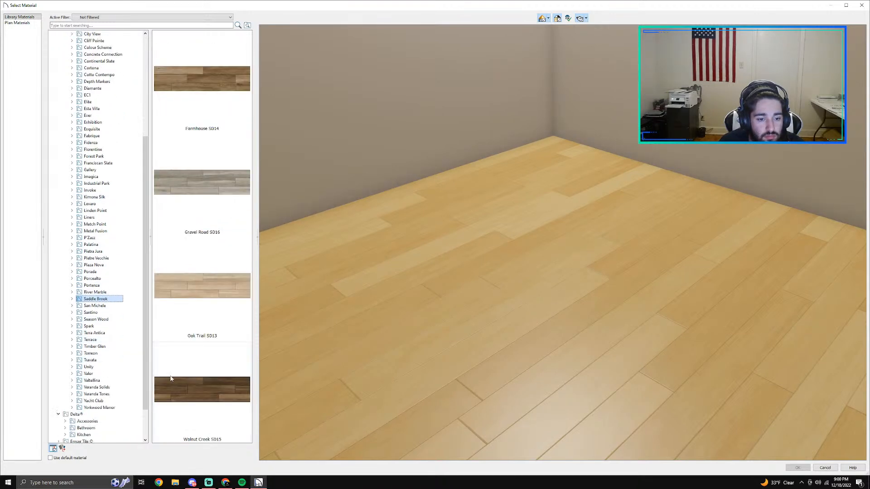
left_click(96, 312)
left_click(97, 319)
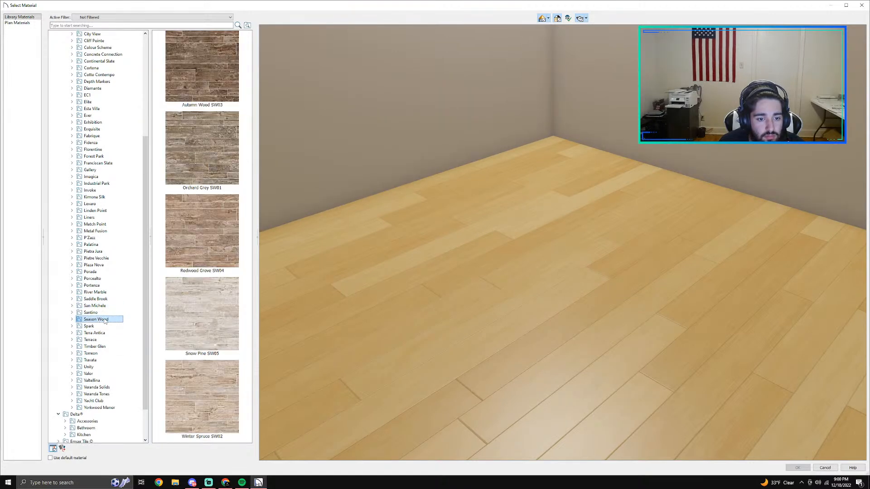
Step: Apply Willow P106 from DalTile's Porcelain Terrace collection as the bathroom's floor finish and inspect the tiled floor
left_click(99, 333)
left_click(103, 340)
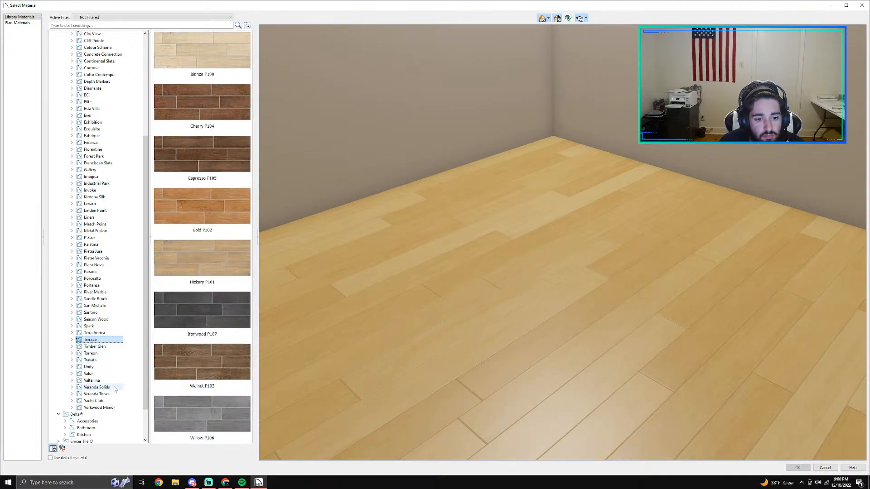
left_click(202, 413)
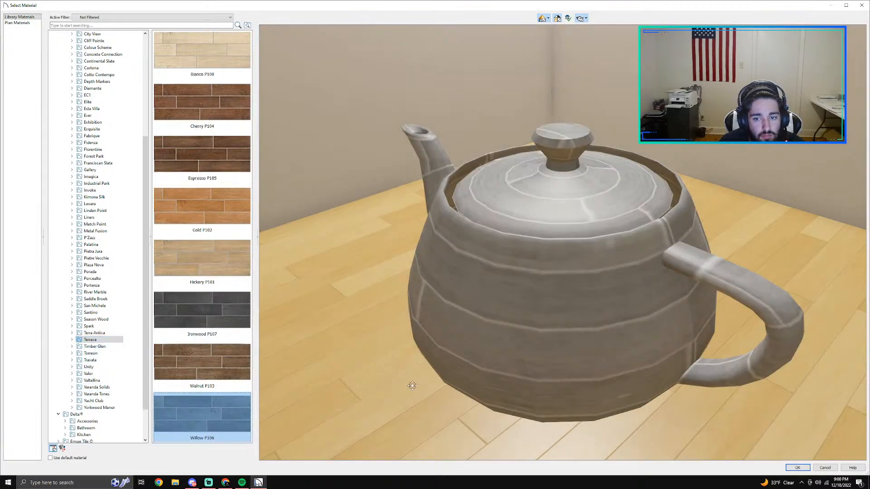
left_click(798, 468)
left_click(559, 341)
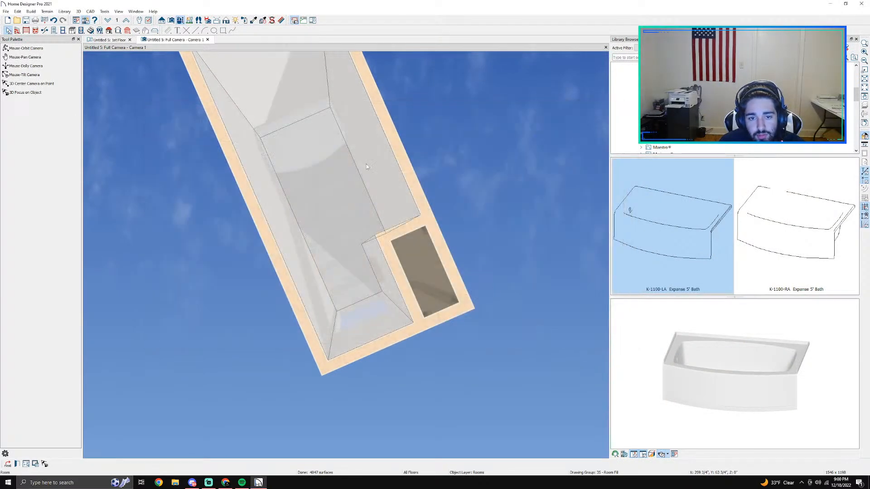
scroll(332, 209, "up", 5)
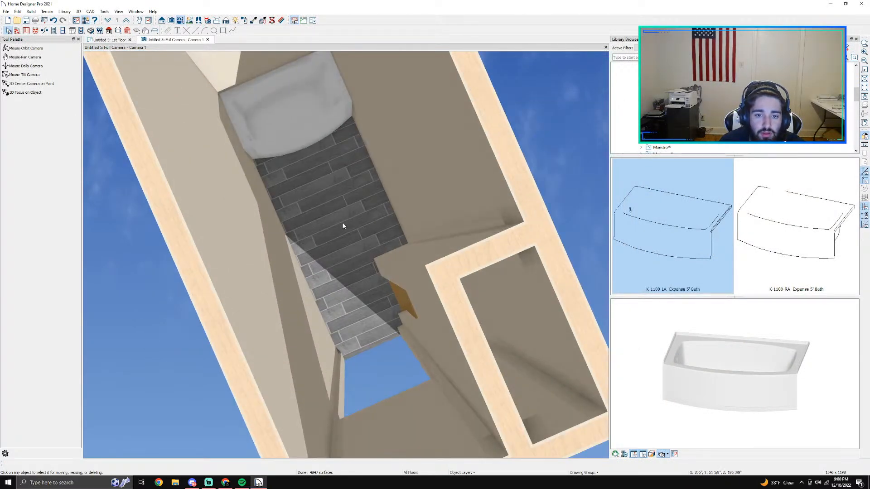
Step: Open the bathroom's room specification and select the Floor Finish among its materials
left_click(179, 21)
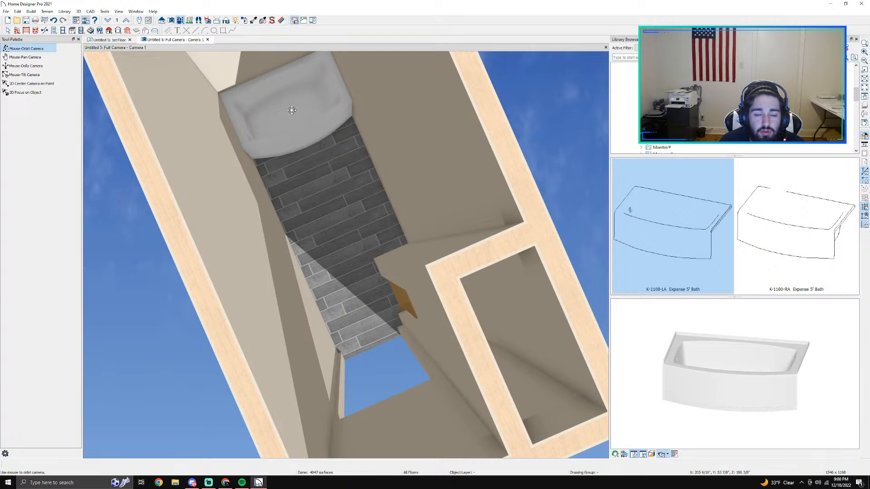
key("space")
double_click(339, 213)
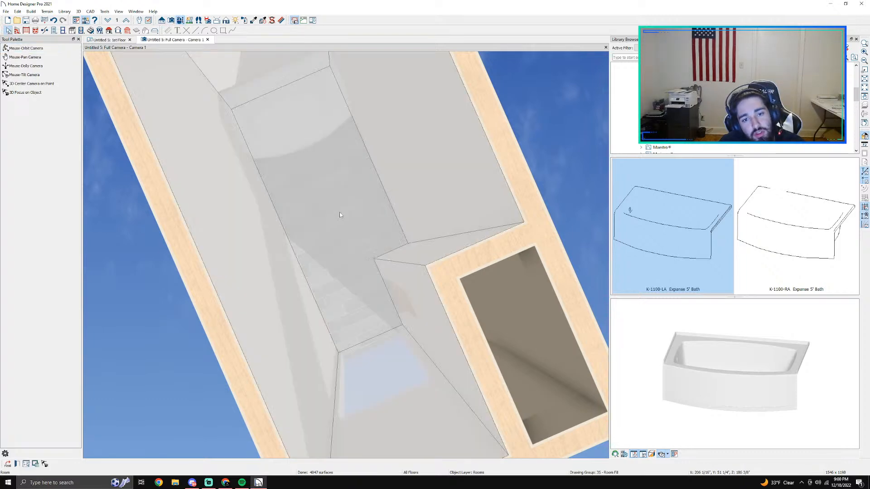
left_click(160, 150)
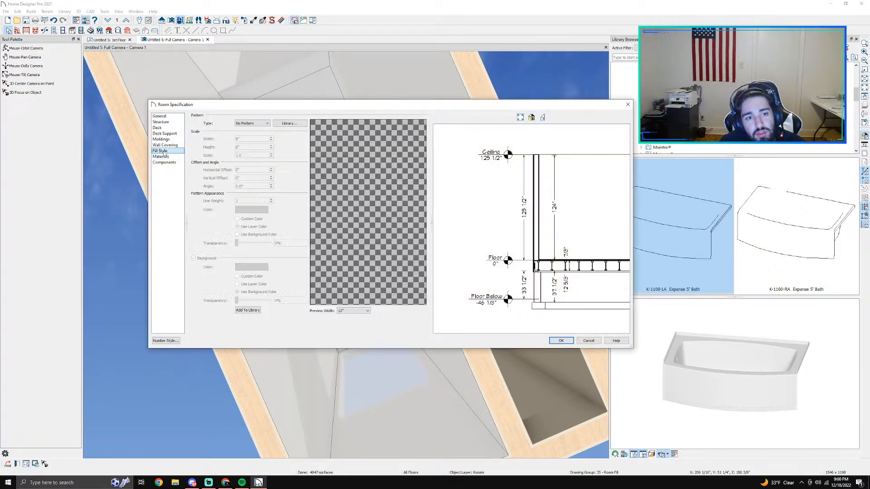
left_click(167, 146)
left_click(163, 140)
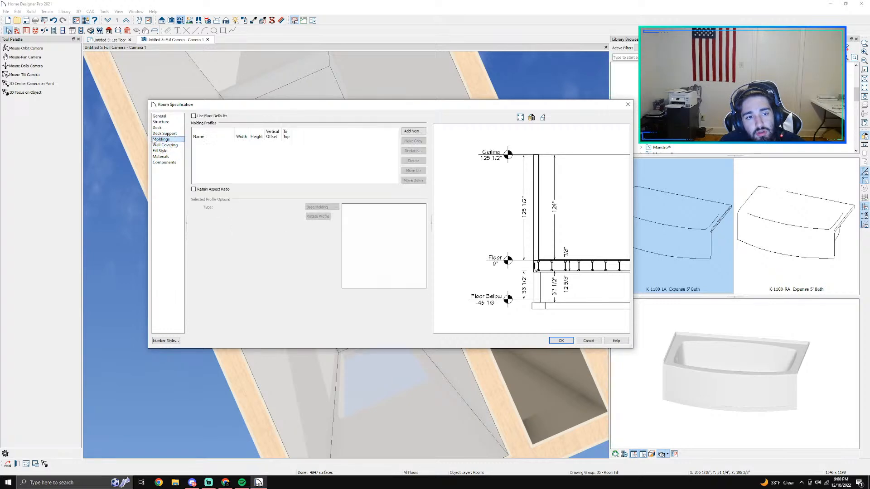
key("Up")
left_click(164, 128)
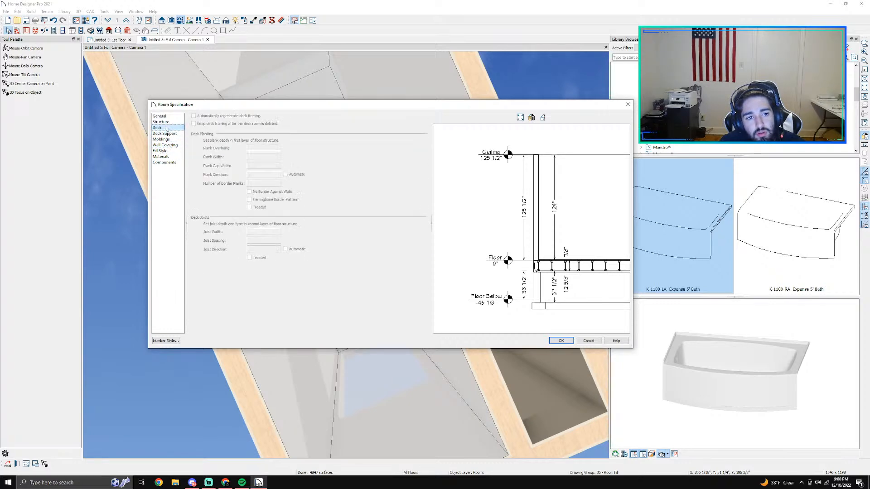
left_click(161, 157)
left_click(263, 146)
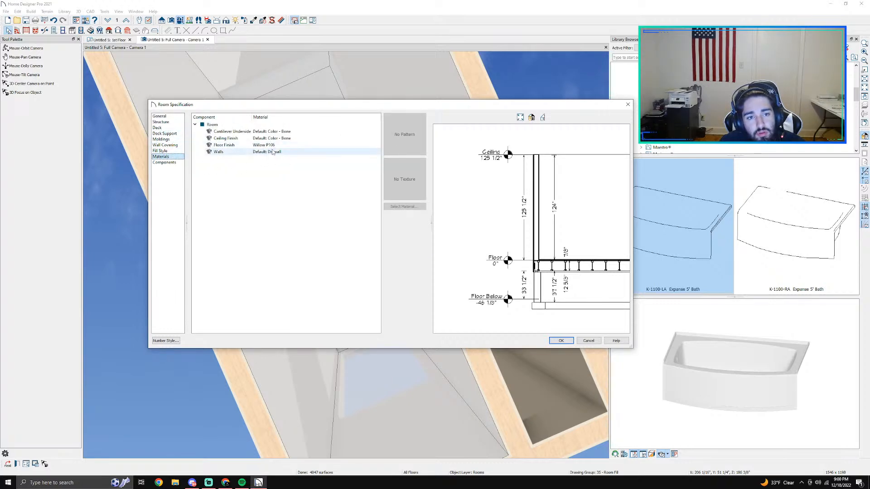
Step: Check Willow P106 in the material selection for the floor finish, and close the selection again
left_click(416, 208)
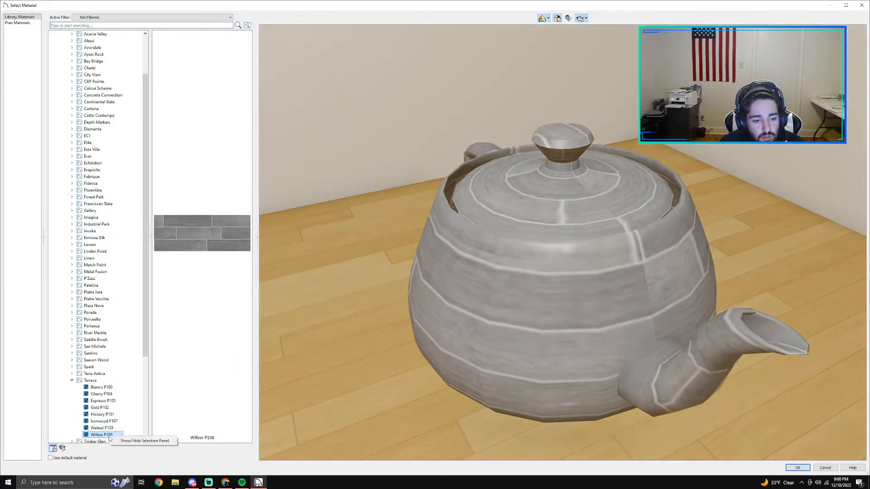
mouse_move(99, 436)
left_mouse_down()
mouse_move(89, 378)
mouse_move(104, 435)
left_mouse_up()
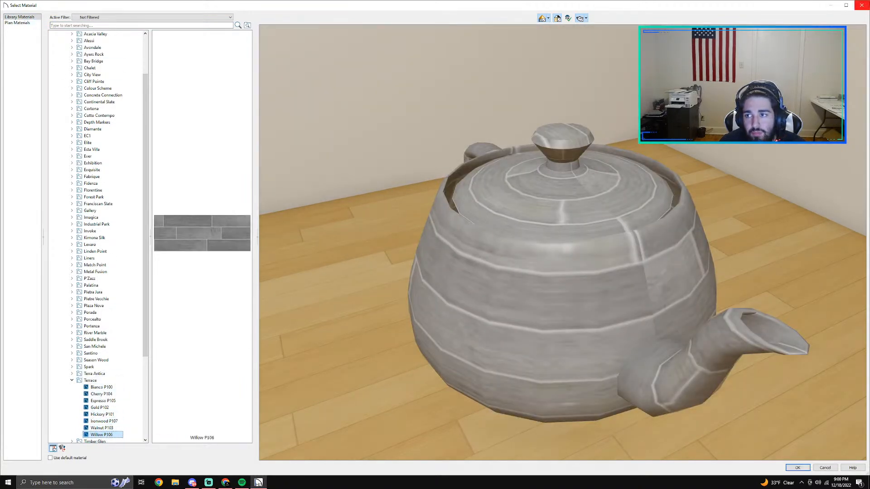
key("Return")
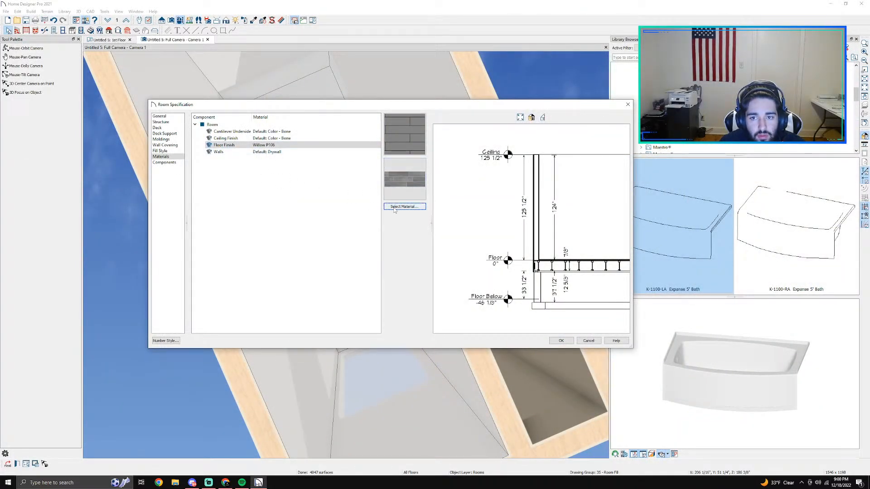
Step: Start a new library material named "willow 90" from the floor finish's material selection, keeping its colour white
left_click(394, 208)
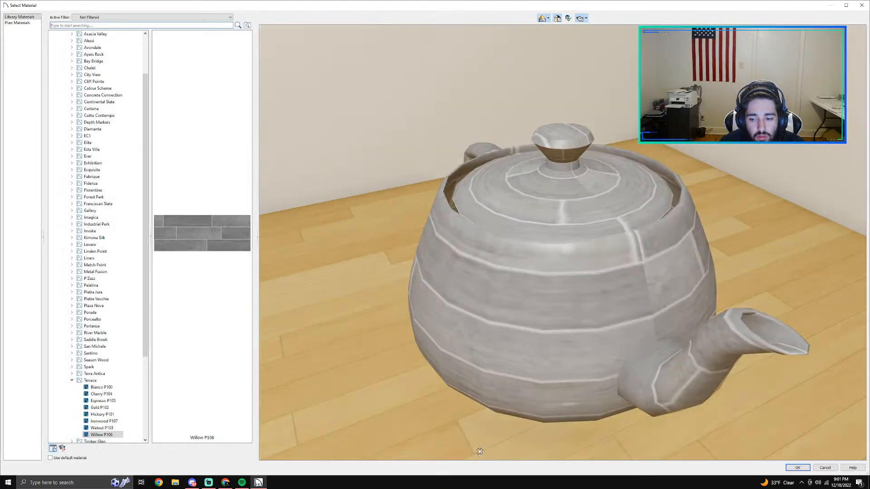
left_click(63, 449)
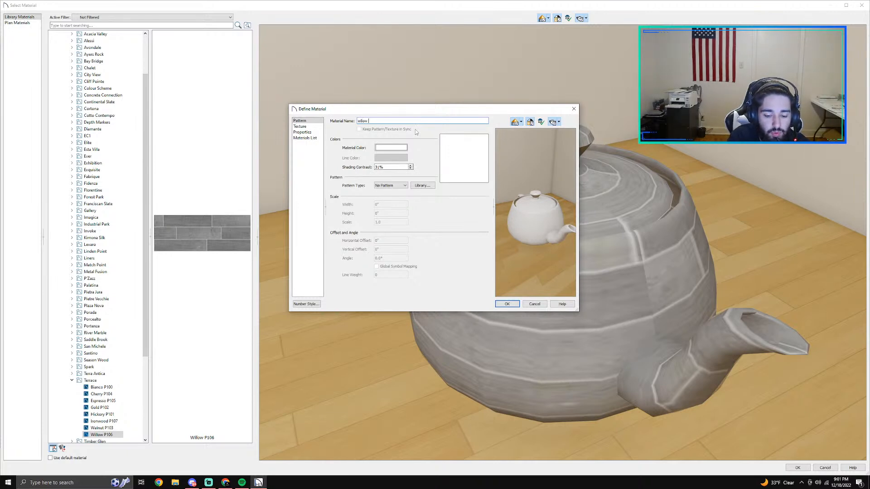
left_click(397, 150)
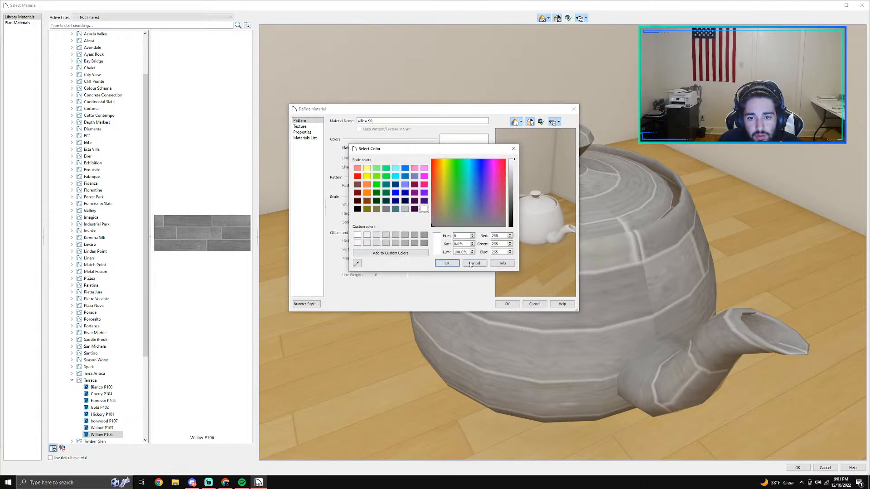
left_click(446, 263)
Step: Try the Herringbone and Sand pattern types on the new material, and return it to No Pattern
left_click(393, 185)
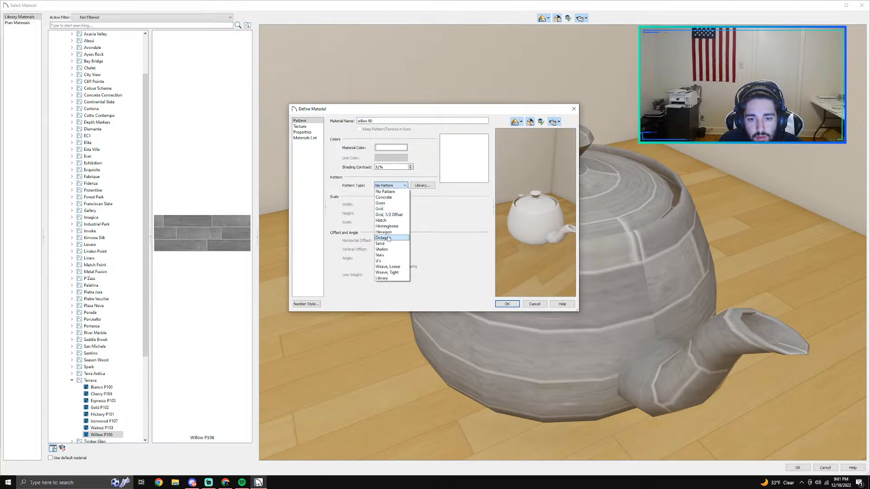
left_click(387, 226)
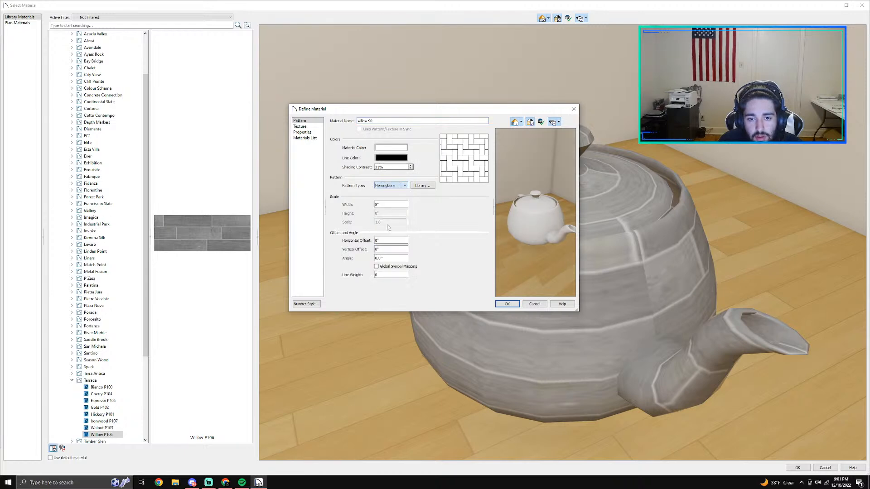
left_click(402, 183)
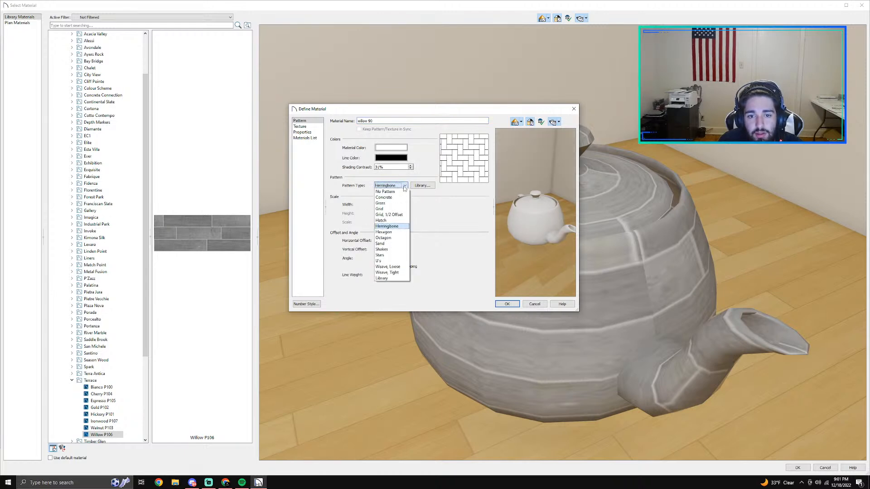
left_click(387, 243)
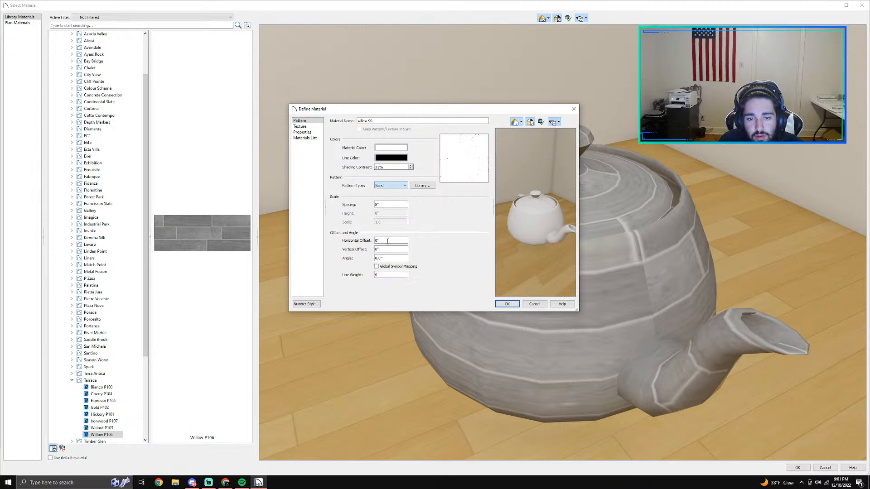
left_click(394, 185)
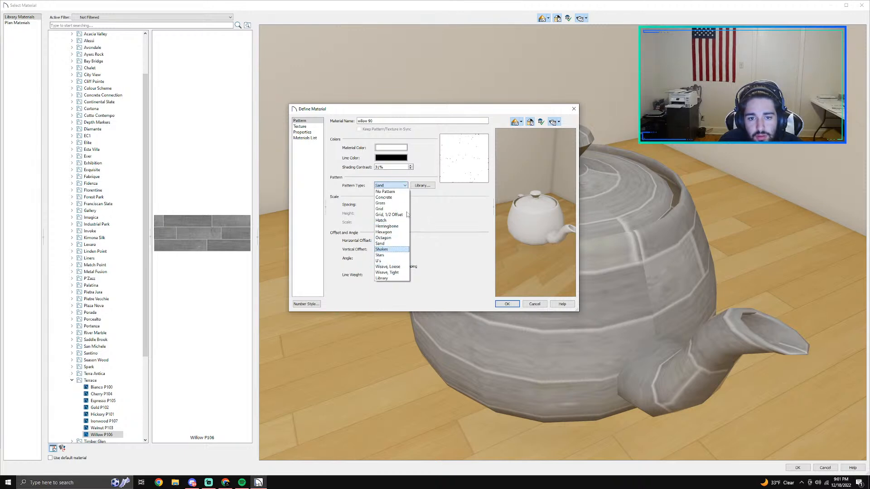
left_click(389, 191)
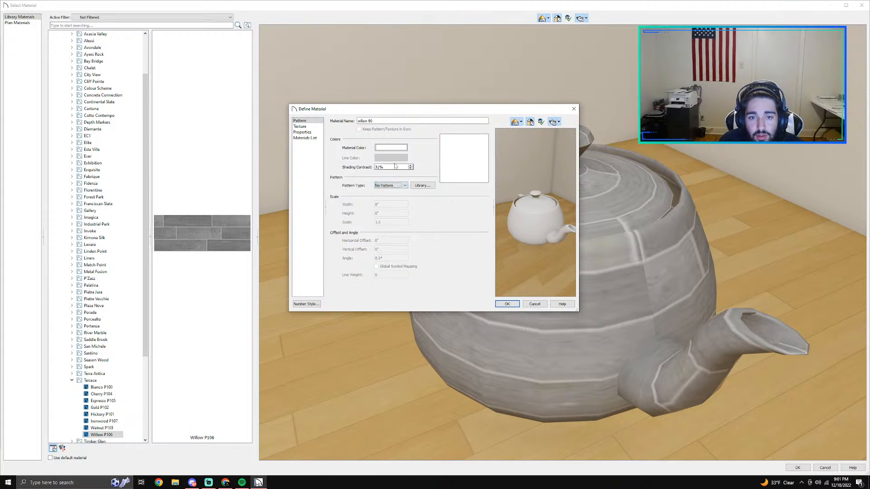
Step: Look through the new material's texture, properties and materials list settings
left_click(316, 127)
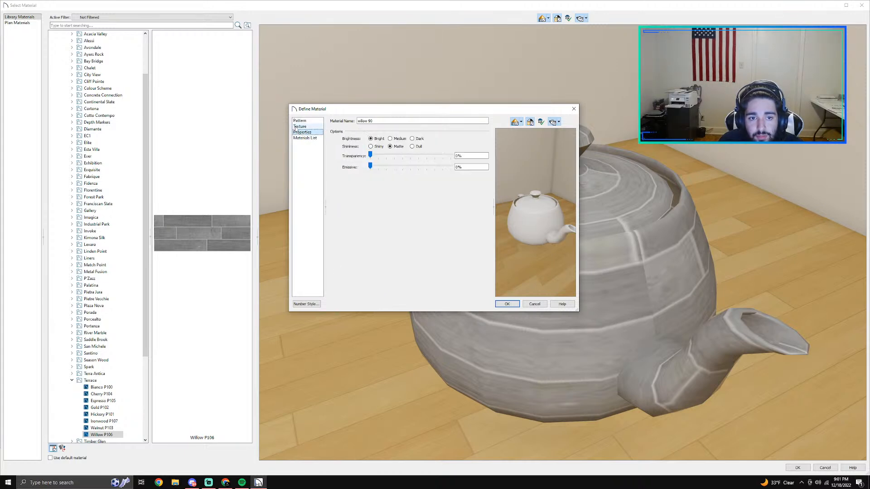
left_click(317, 131)
left_click(315, 137)
left_click(310, 126)
left_click(302, 121)
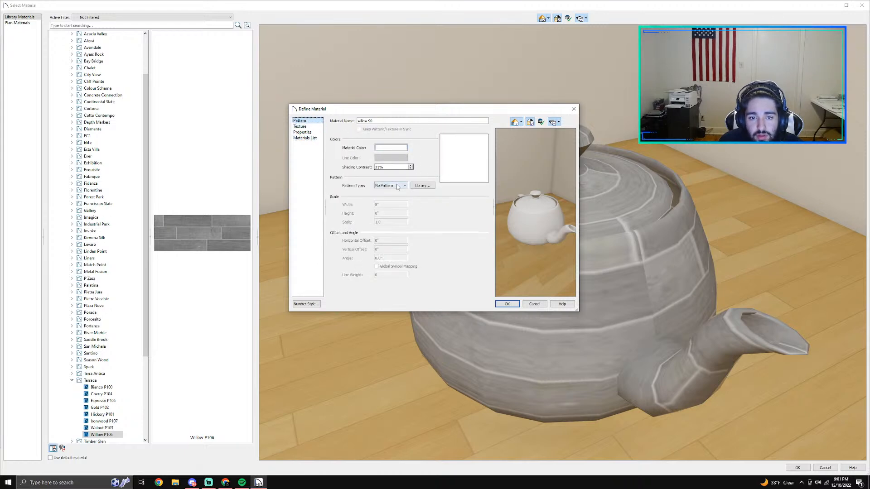
Step: Assign the Wood Plank 1 fill pattern from the core flooring, pavers and tile patterns to the new material
left_click(421, 185)
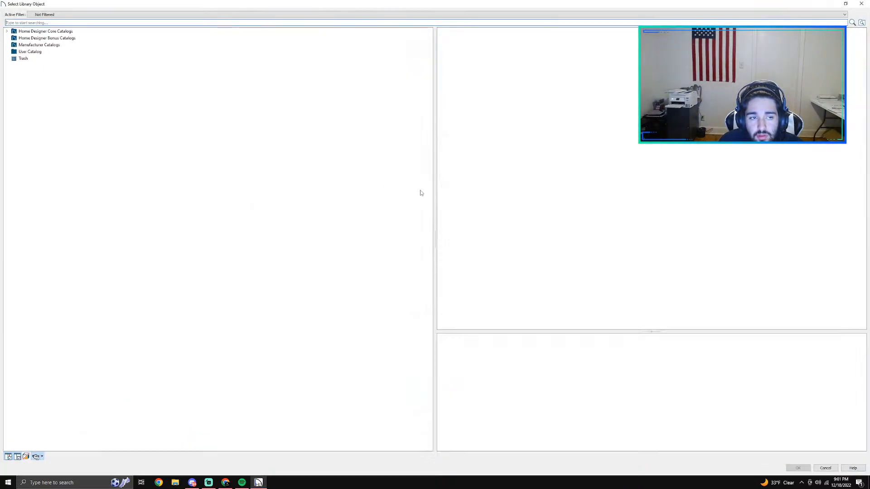
left_click(7, 31)
double_click(35, 38)
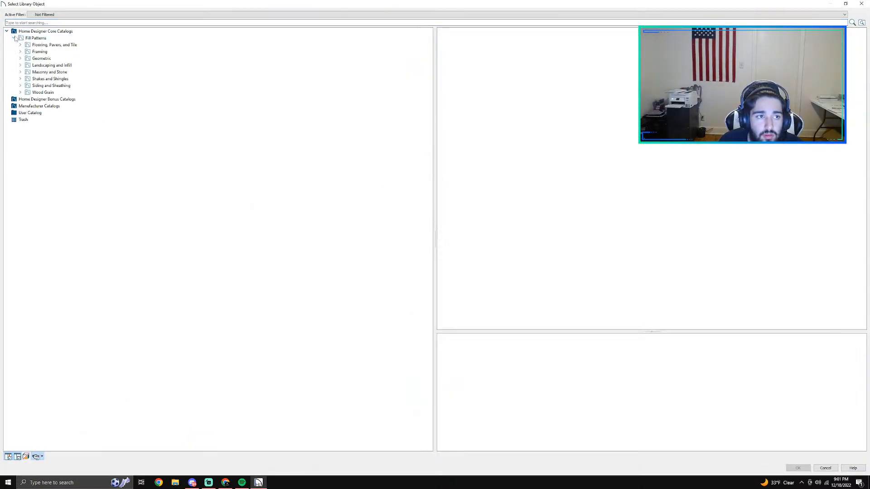
left_click(36, 44)
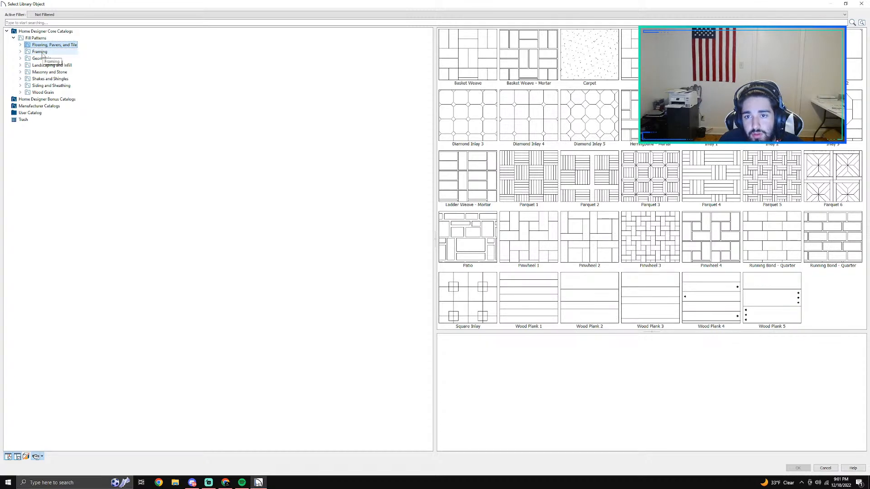
left_click(548, 303)
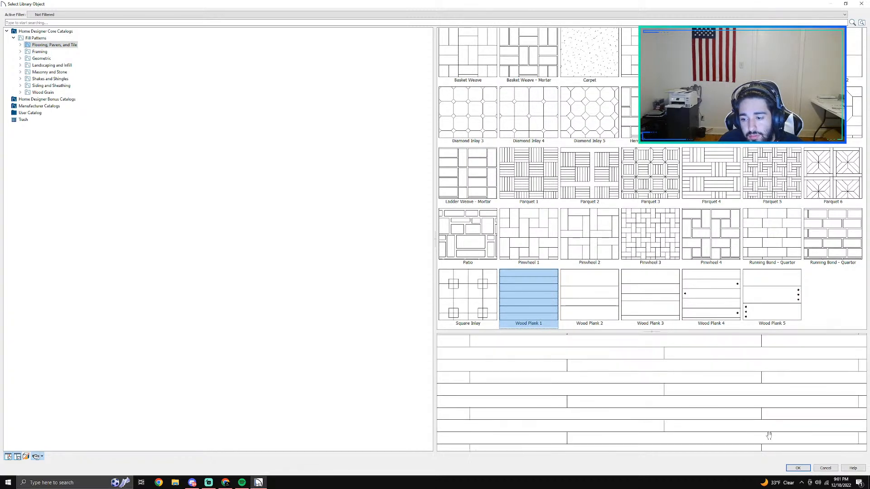
left_click(797, 468)
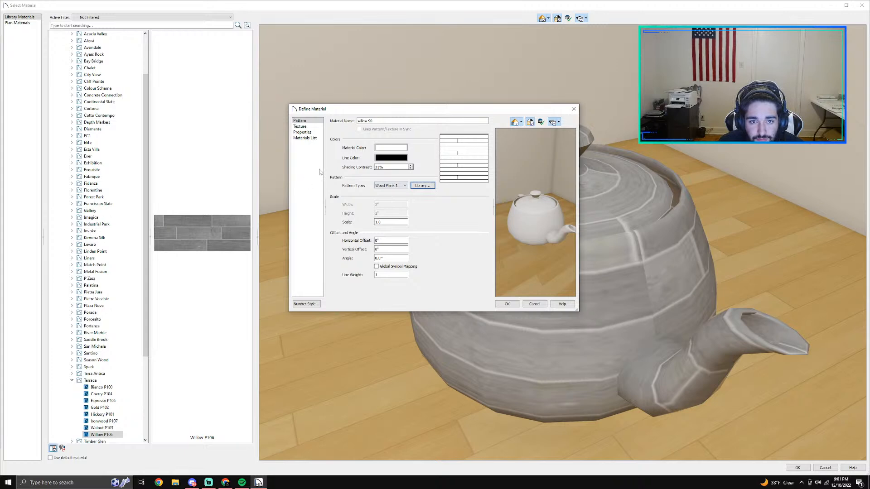
left_click(398, 148)
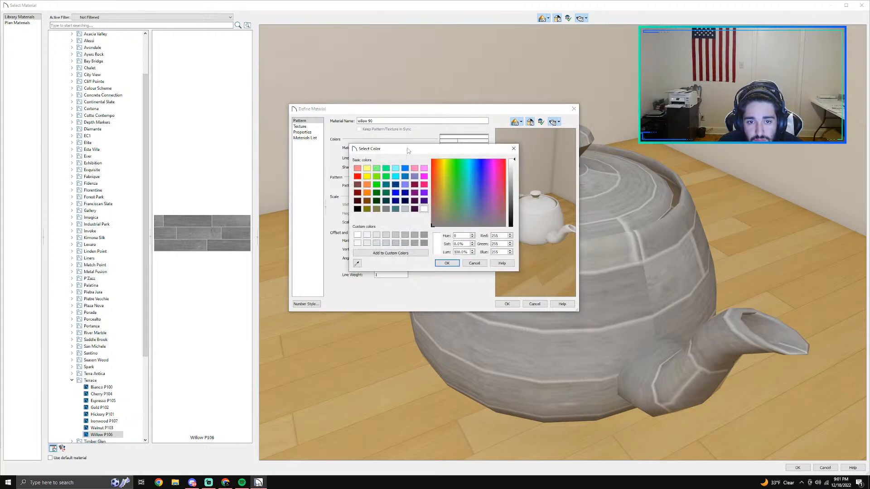
left_click(386, 255)
left_click(480, 264)
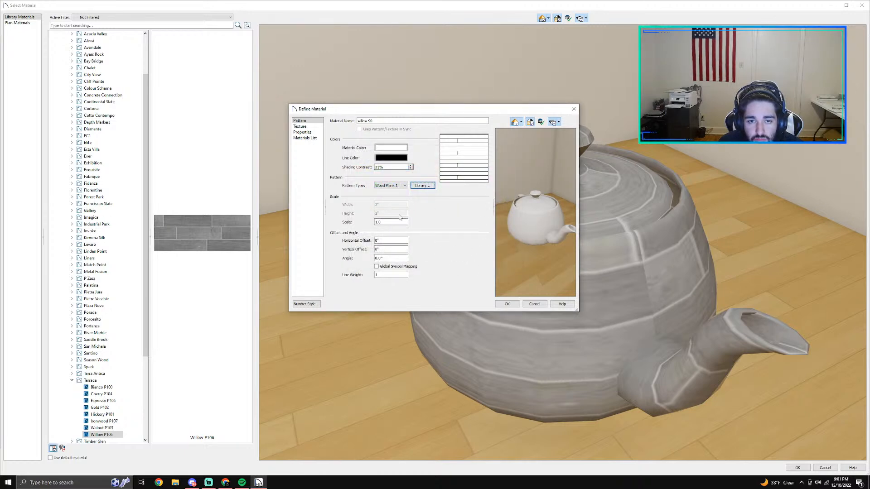
Step: Check the new material's texture file, properties and structure type options, and save willow 90 to the library without a texture
left_click(300, 126)
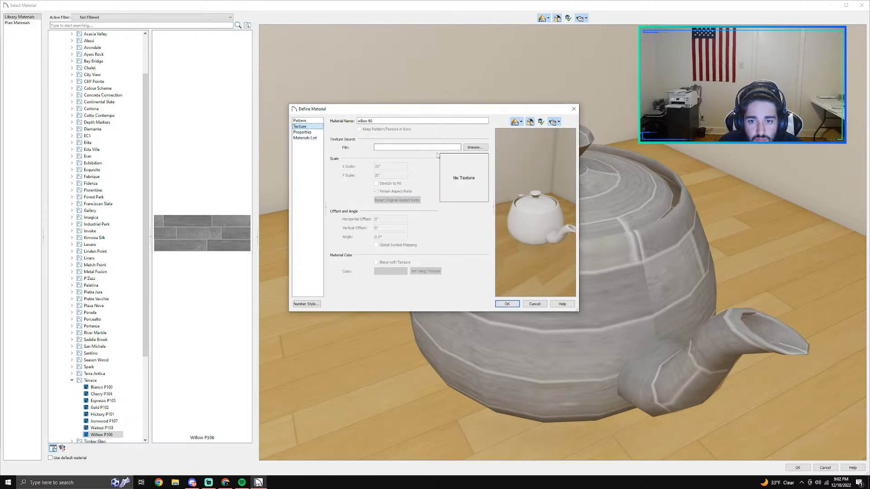
left_click(475, 147)
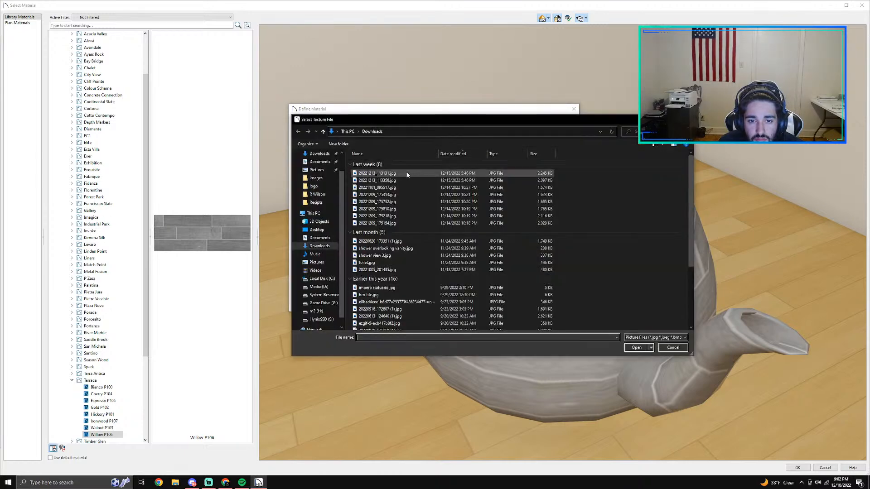
left_click(662, 348)
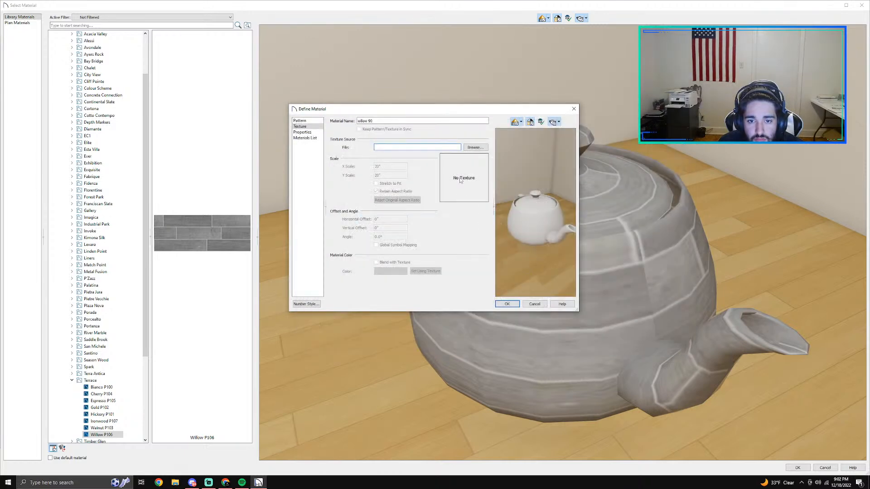
left_click(302, 131)
left_click(305, 137)
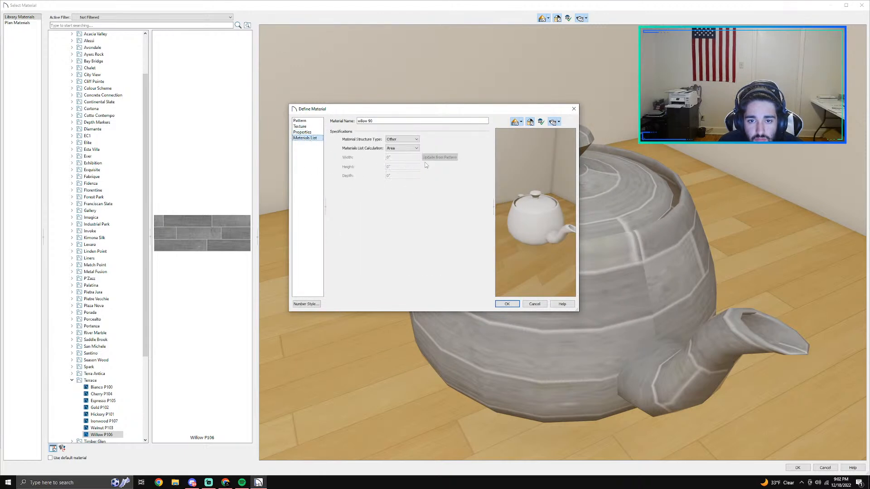
left_click(395, 143)
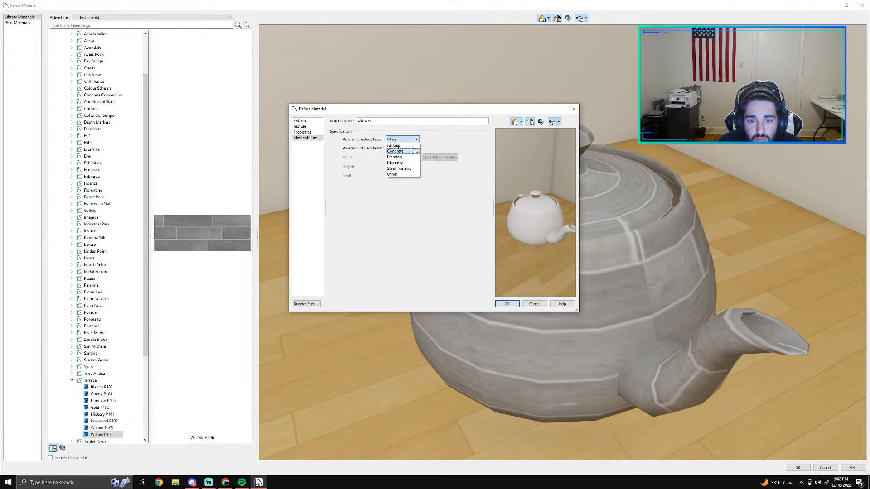
left_click(447, 176)
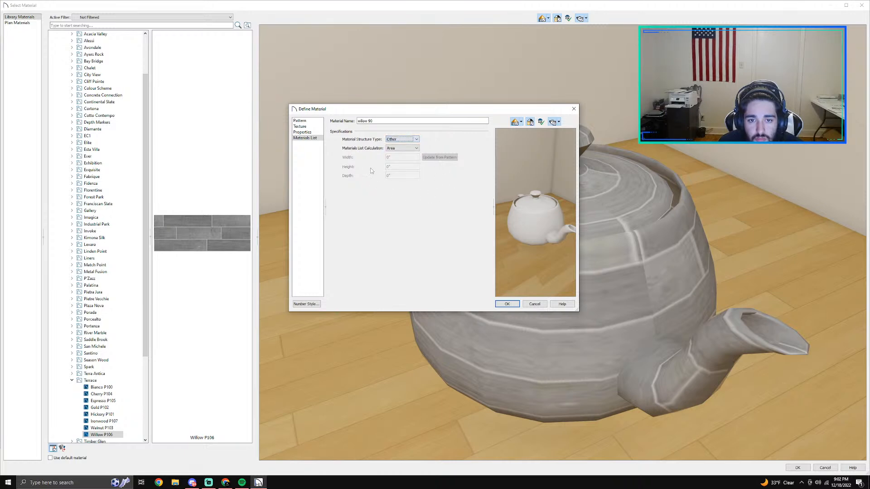
left_click(302, 132)
left_click(300, 127)
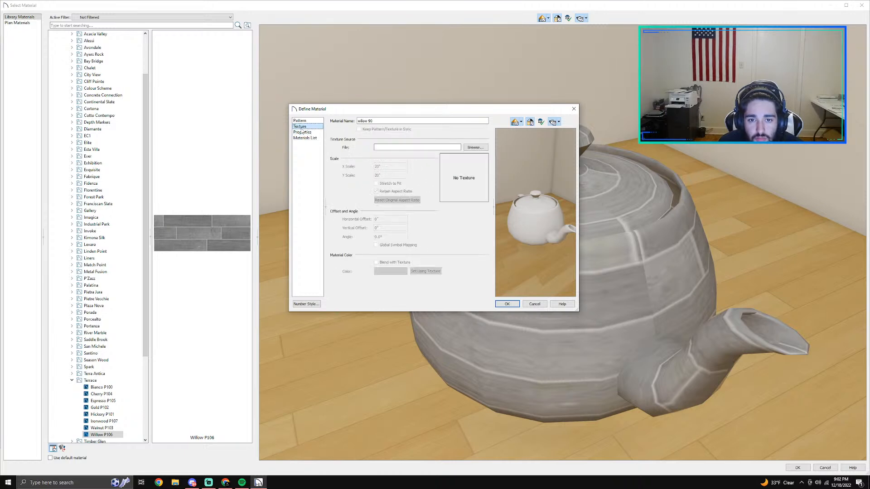
left_click(501, 303)
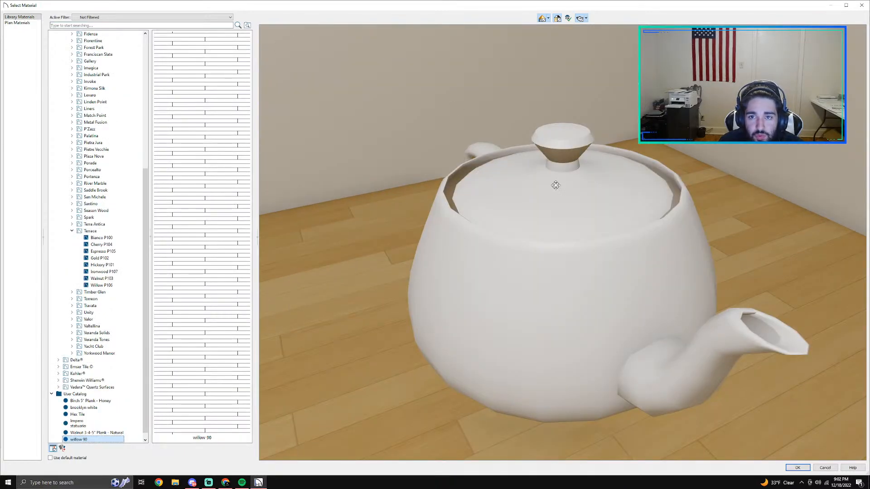
Step: Try the willow 90 material as the room's floor finish, inspect it, and restore the textured plank finish
left_click(798, 467)
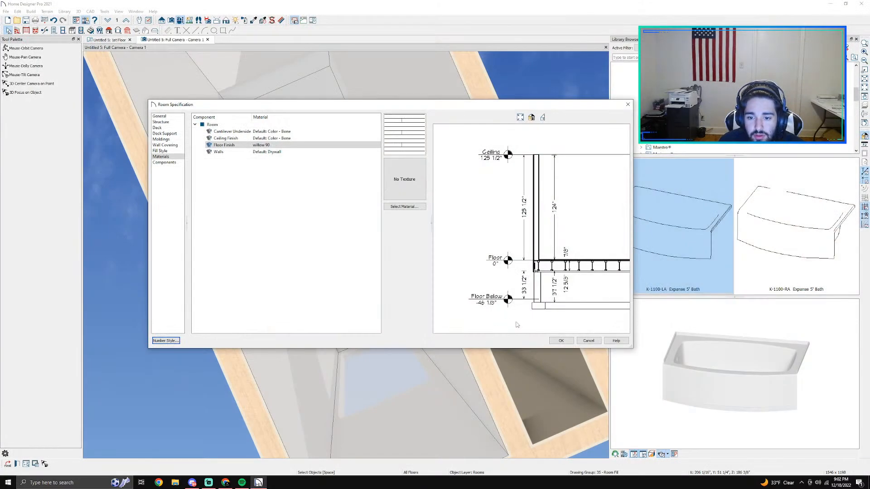
left_click(560, 341)
scroll(312, 240, "down", 2)
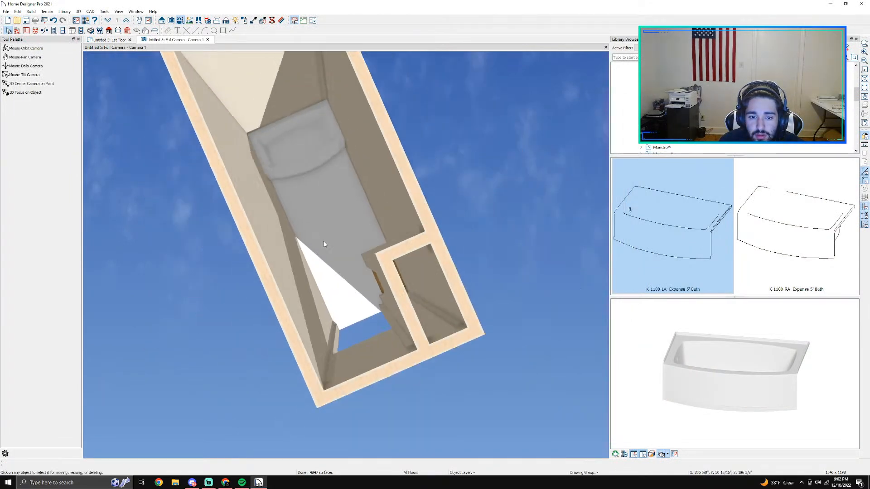
scroll(324, 243, "up", 3)
left_click(324, 244)
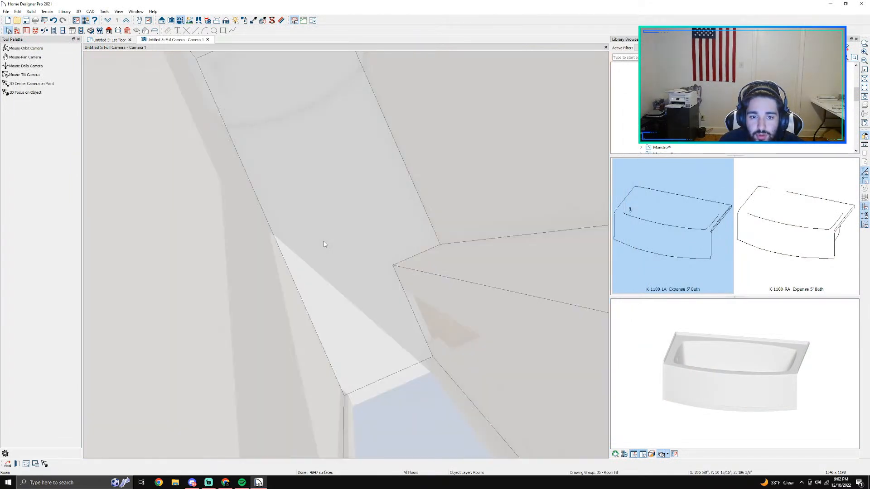
double_click(389, 203)
left_click(589, 342)
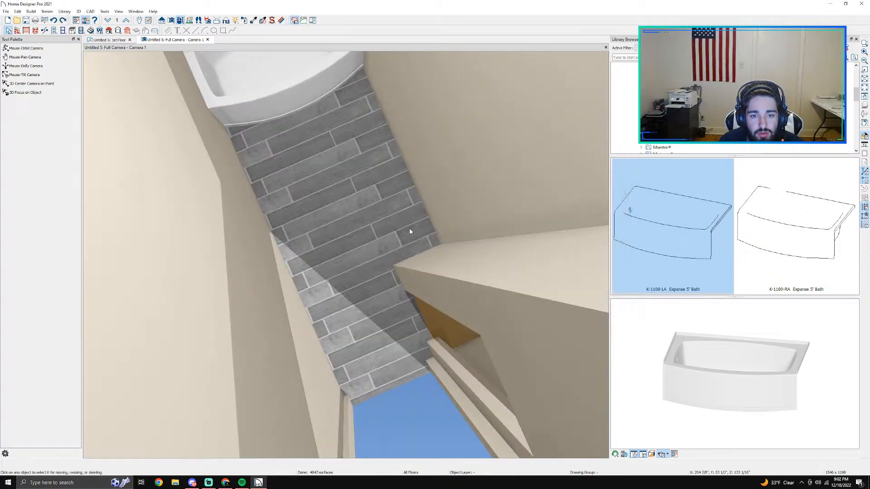
scroll(410, 232, "down", 3)
Step: Start adding a new wall covering to the wall behind the bathtub
middle_click_drag(359, 165, 375, 229)
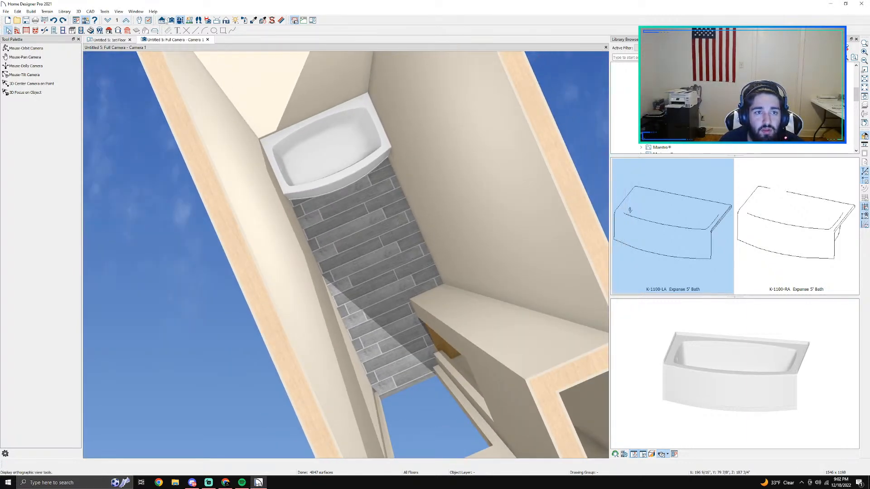
left_click(180, 21)
left_click_drag(380, 223, 340, 158)
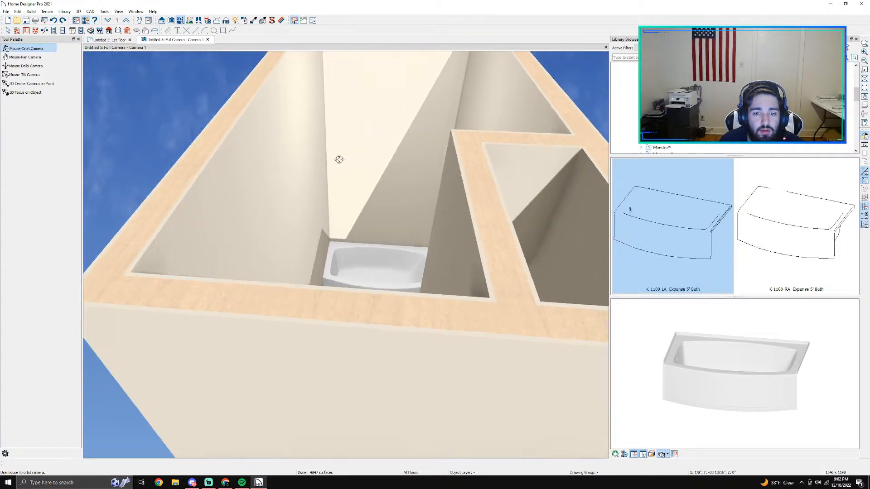
key("space")
left_click(360, 174)
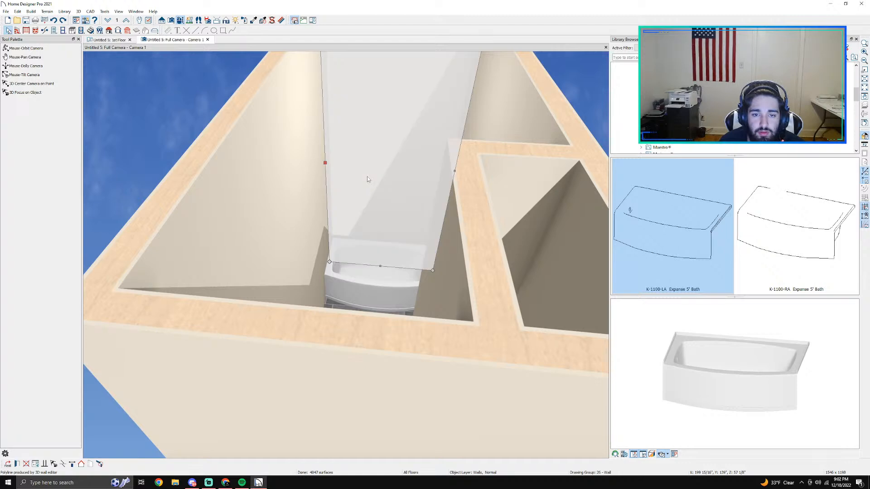
double_click(367, 177)
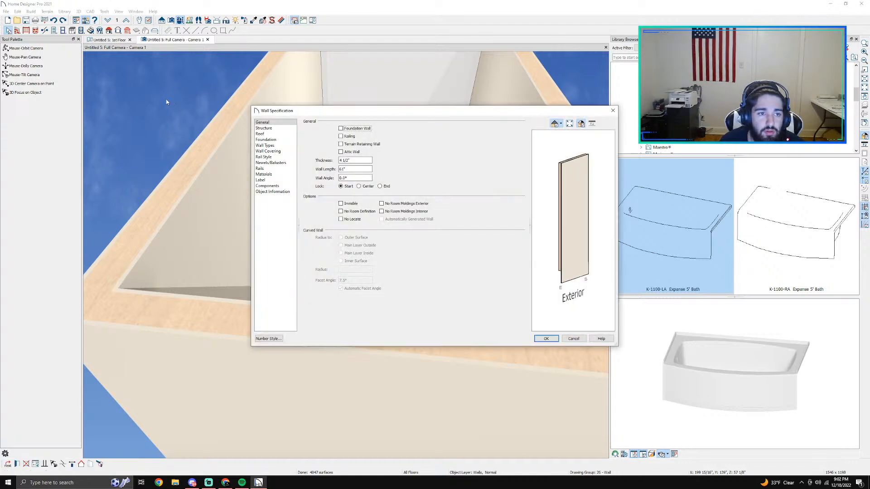
left_click(269, 151)
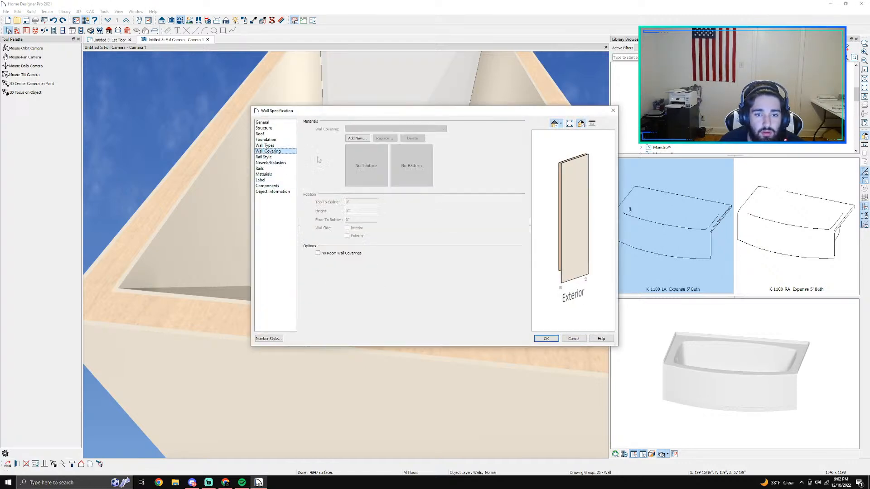
left_click(358, 139)
Step: Search the material library for subway, compare the Subway Tile variants, and assign Subway Tile 4-1 to the covering
left_click(52, 34)
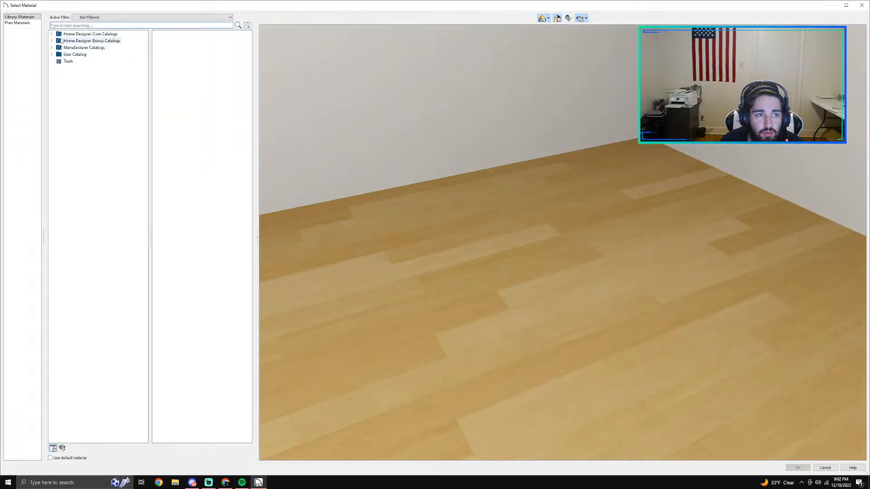
left_click(59, 41)
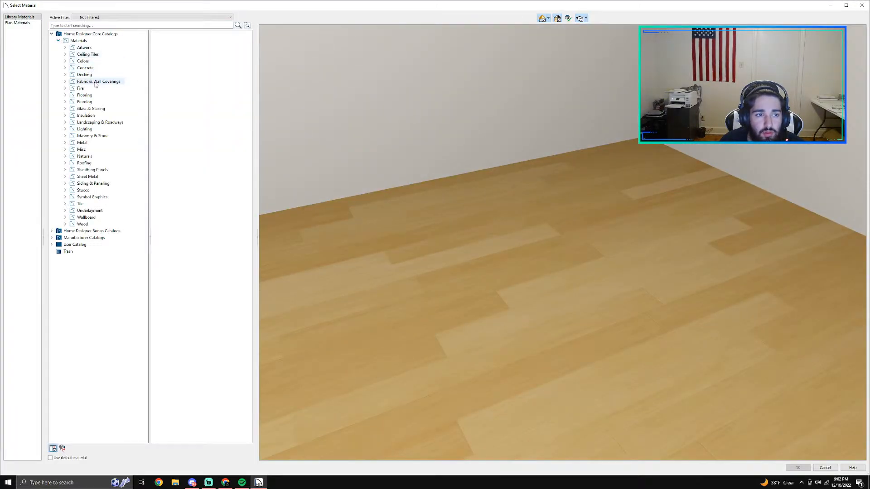
type("subway")
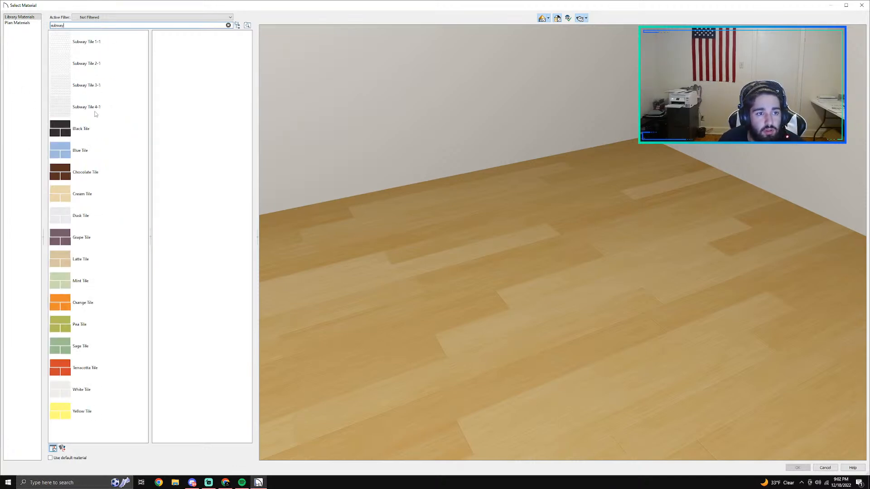
left_click(98, 109)
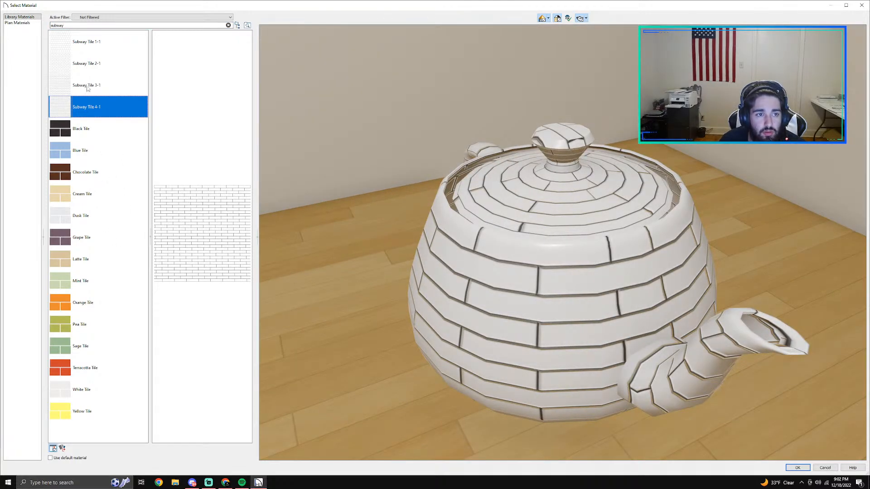
left_click(92, 93)
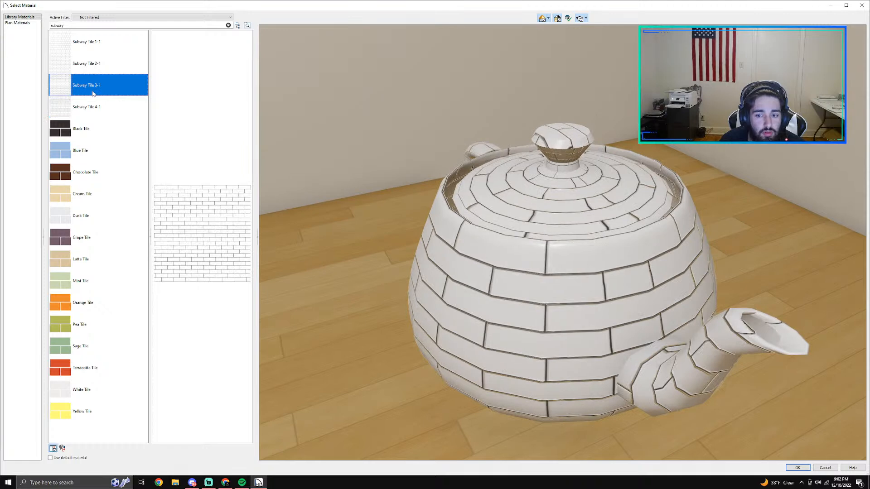
left_click(84, 65)
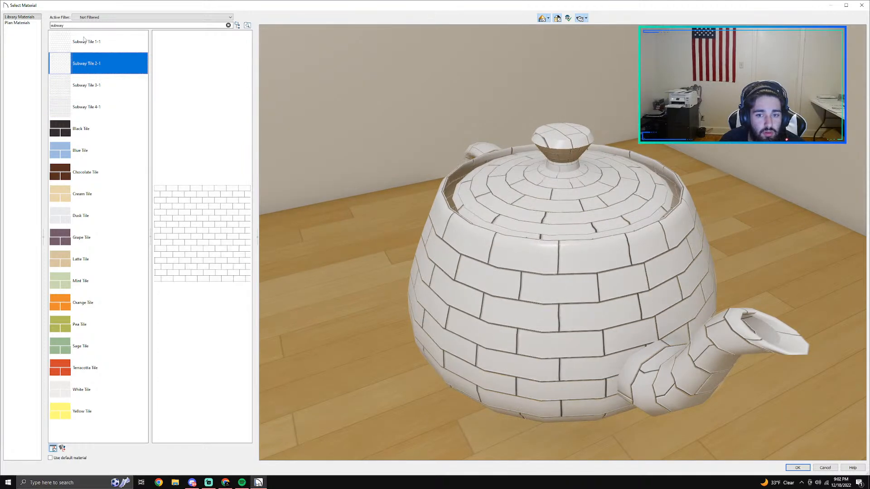
left_click(101, 109)
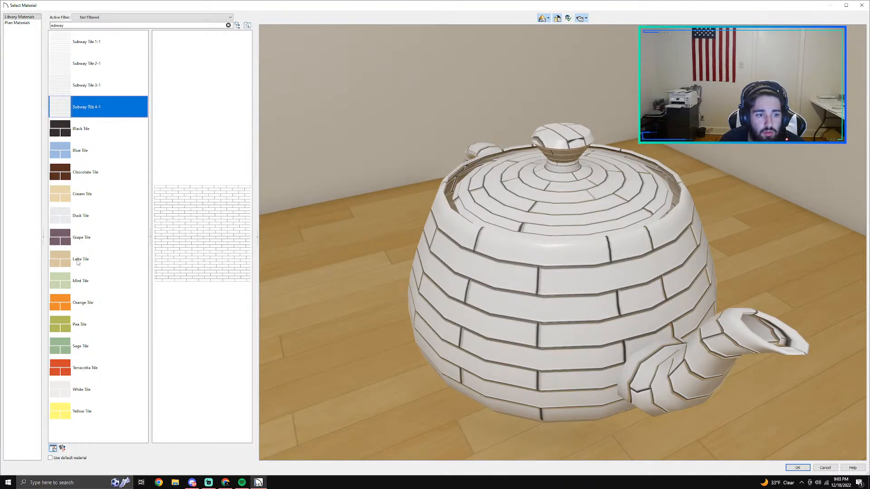
left_click(793, 468)
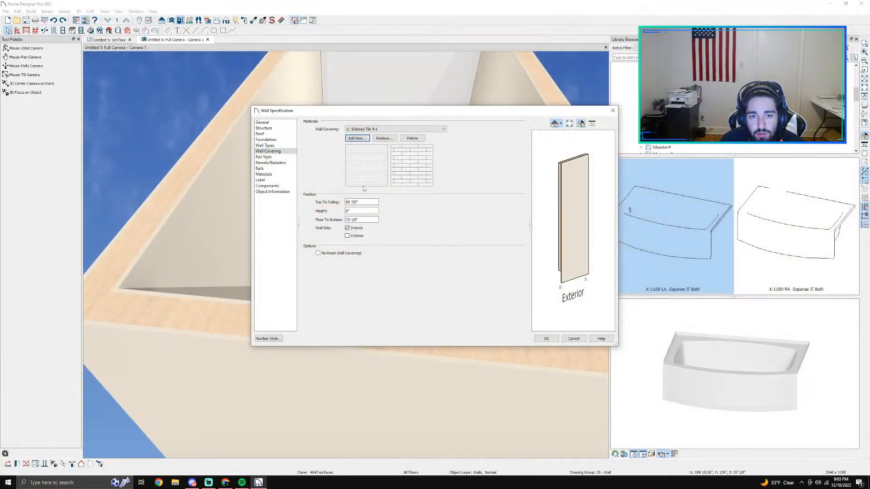
Step: Start the back wall's tile covering at 0" above the floor, set its height, and apply the wall settings
left_click(362, 220)
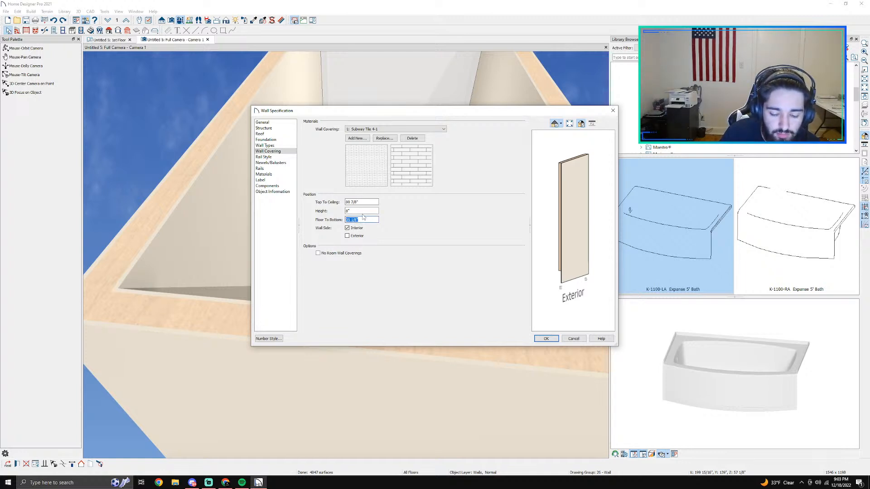
type("0")
left_click(354, 210)
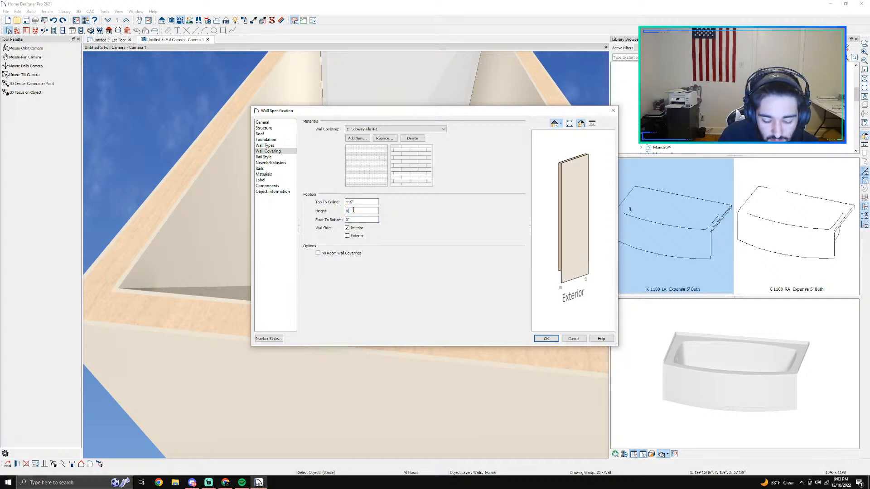
key("Return")
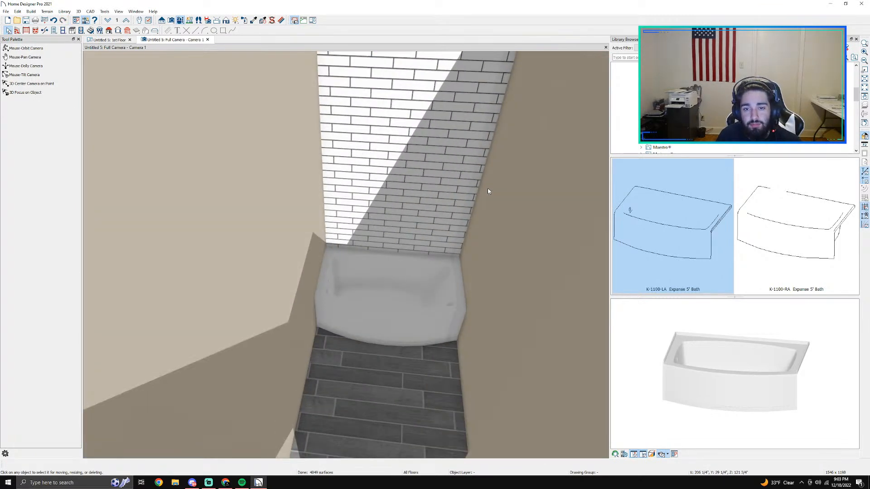
left_click(491, 188)
double_click(492, 188)
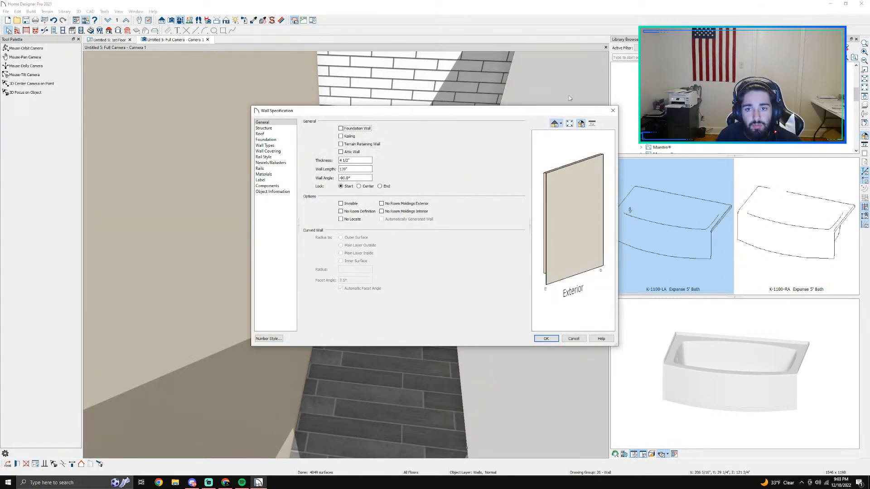
key("Escape")
Step: Break both bathroom side walls just past the front edge of the bathtub in the first-floor plan
left_click(98, 39)
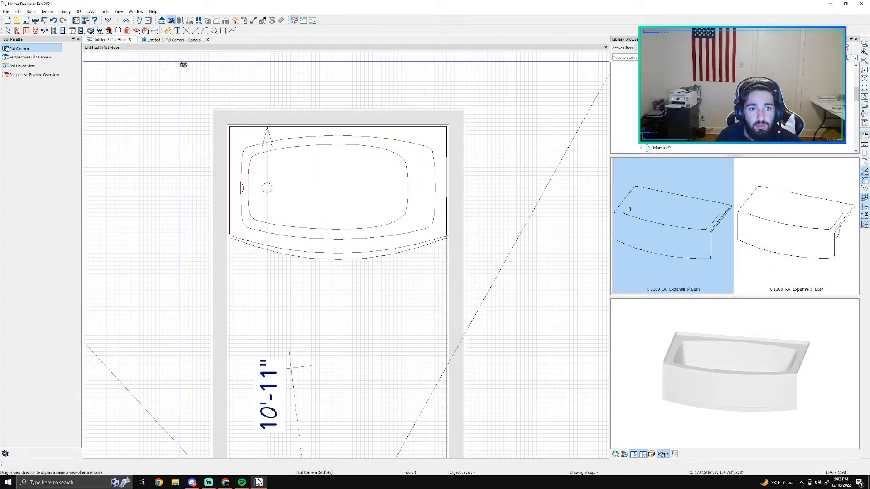
left_click(44, 31)
scroll(436, 279, "up", 1)
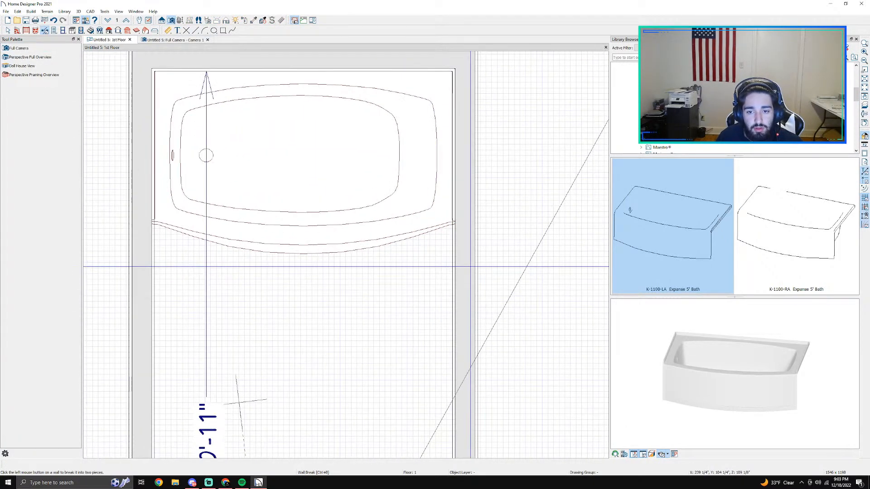
left_click(143, 239)
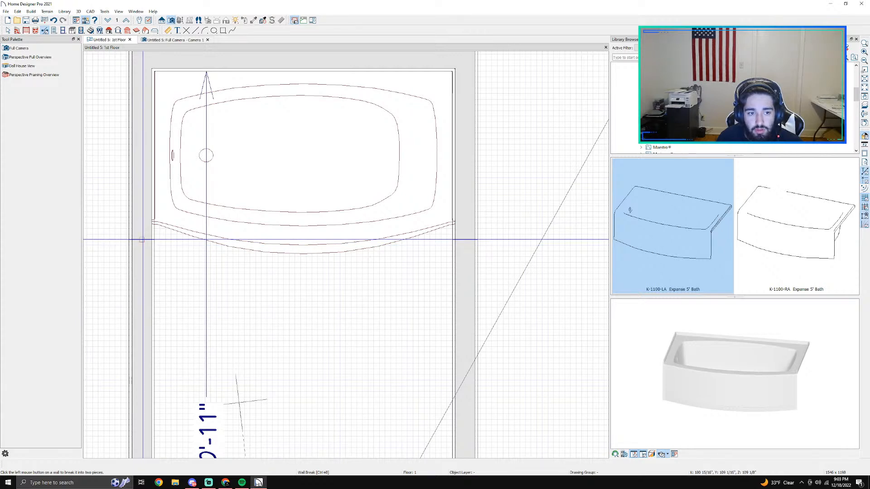
Step: Add a Subway Tile 4-1 wall covering to the left side wall segment beside the bathtub
right_click(145, 210)
double_click(146, 213)
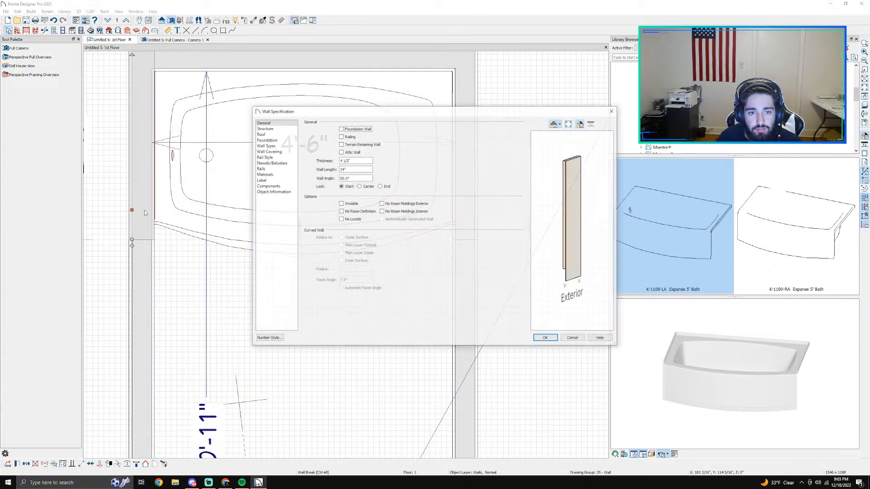
left_click(268, 151)
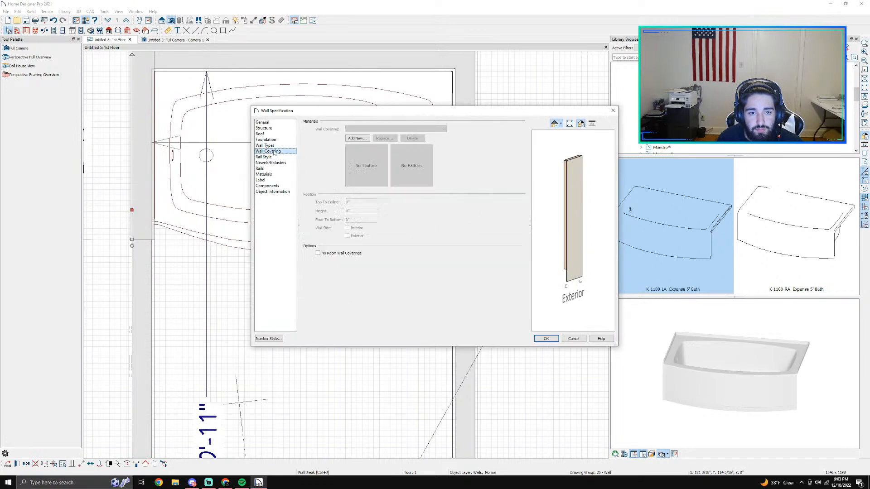
left_click(356, 138)
type("su")
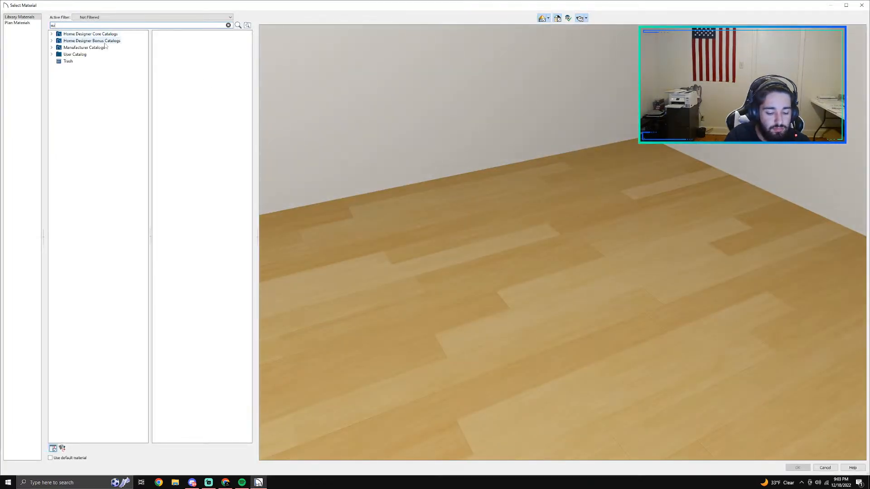
type("bway")
key("Return")
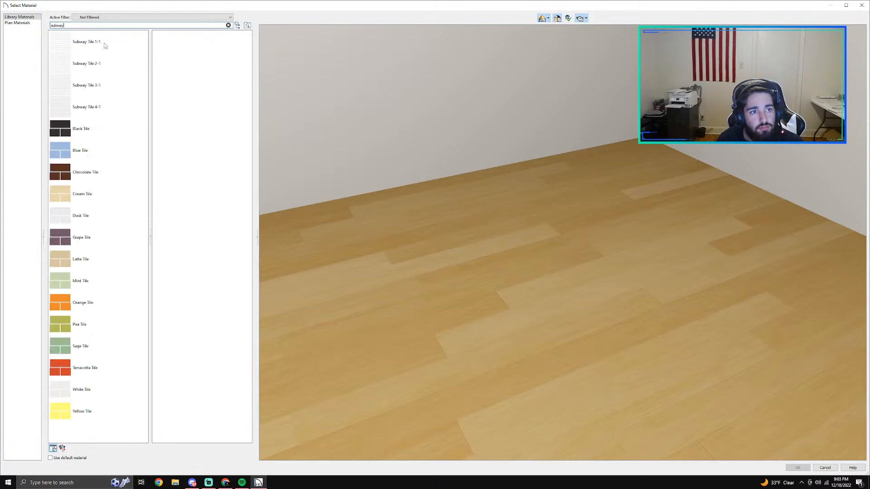
left_click(94, 108)
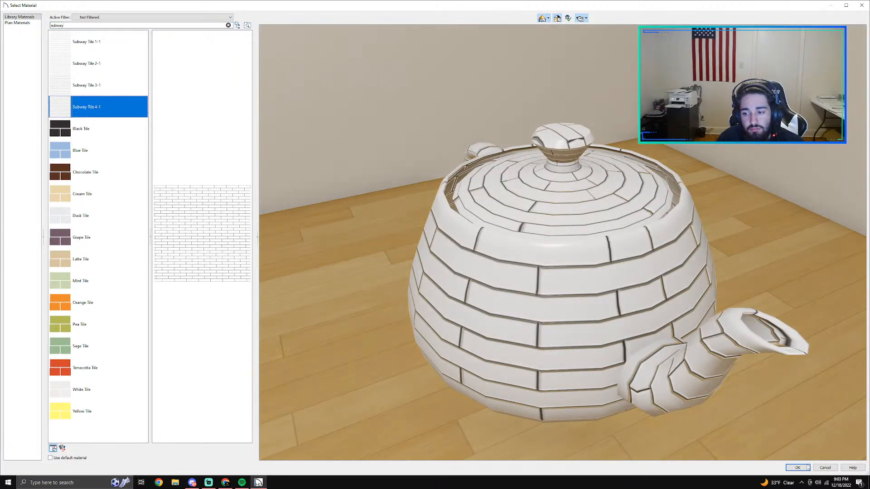
left_click(800, 467)
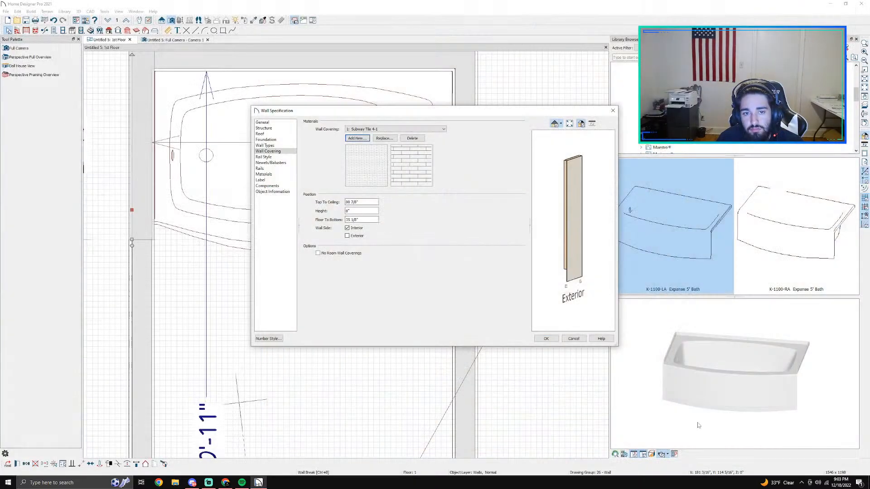
Step: Set the left wall segment's tile covering height to 8' (96") and apply the wall settings
double_click(357, 211)
type("9")
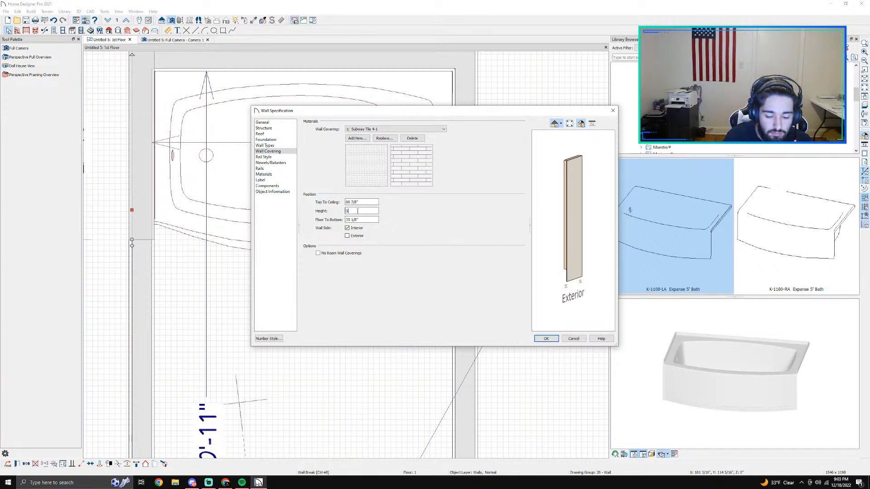
key("BackSpace")
type("8")
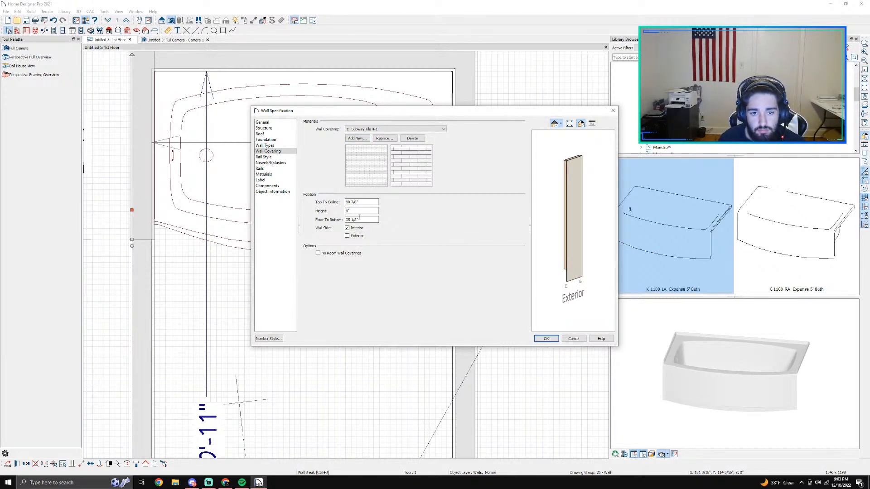
key("Tab")
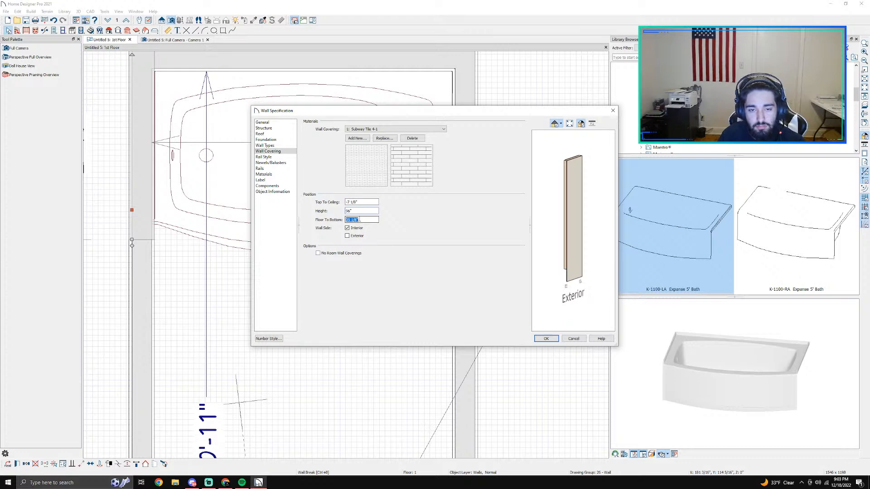
key("Return")
Step: Add a Subway Tile 4-1 wall covering to the right side wall segment beside the bathtub
double_click(486, 181)
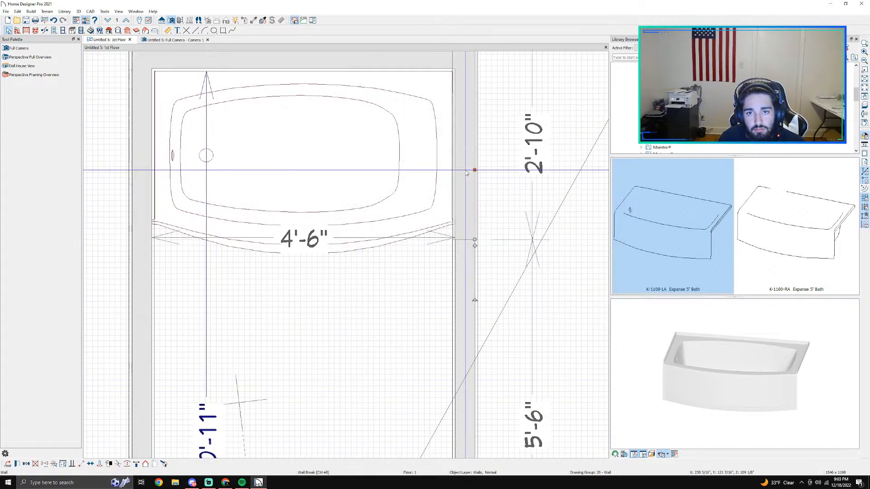
left_click(264, 145)
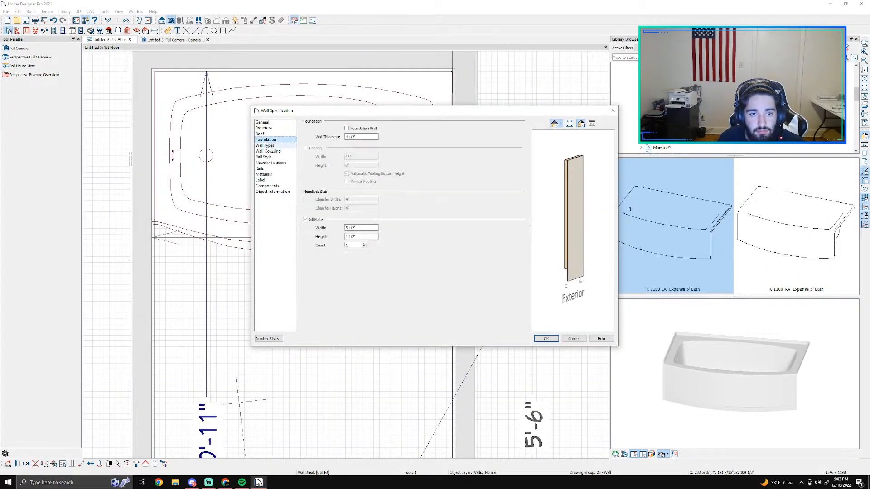
left_click(272, 152)
left_click(357, 138)
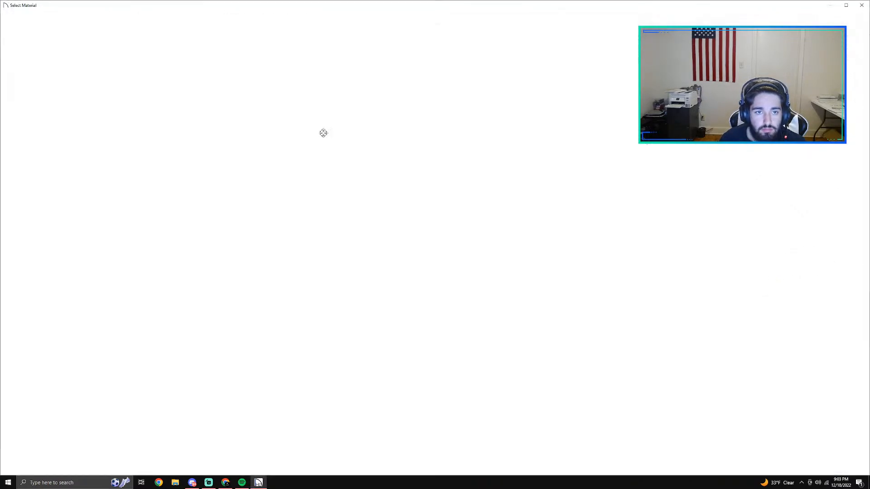
type("su")
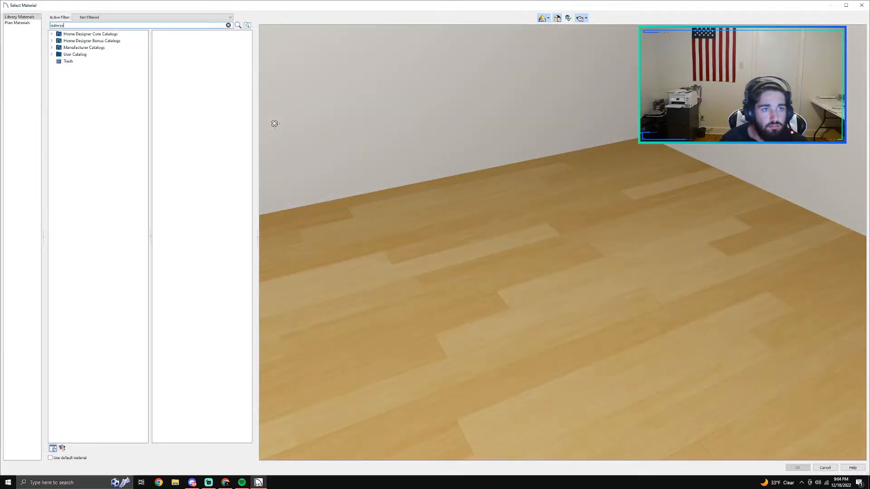
type("bwya")
key("Return")
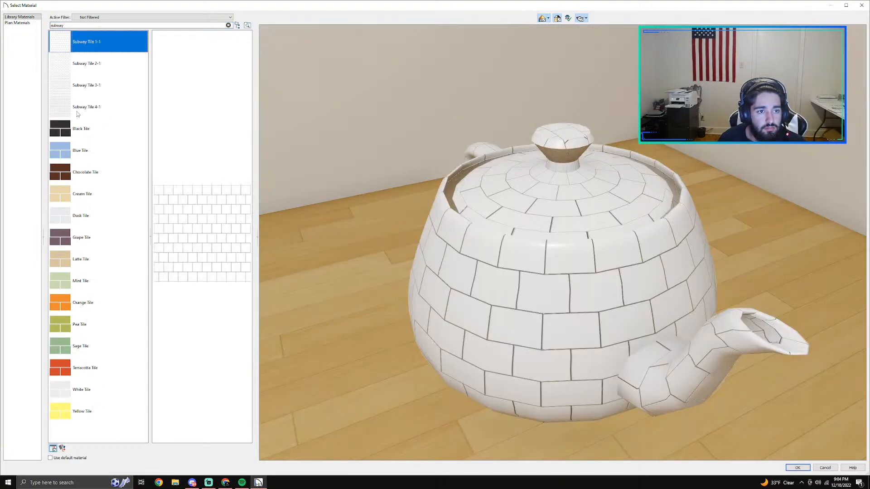
left_click(84, 109)
left_click(790, 467)
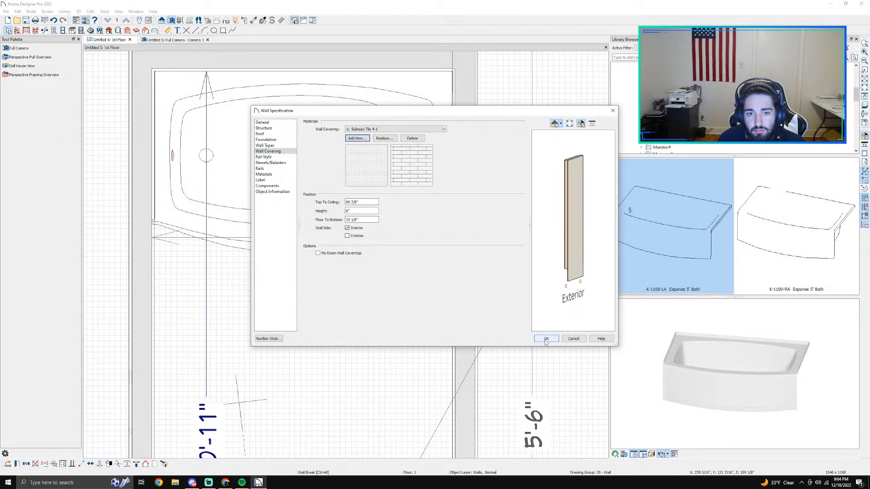
Step: Start the right wall segment's tile covering at 0" above the floor, set its height, and apply the wall settings
double_click(360, 221)
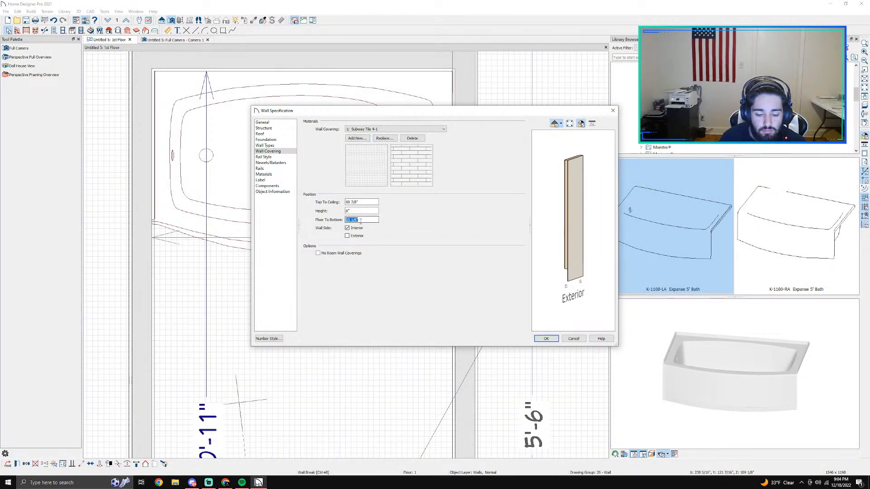
type("0")
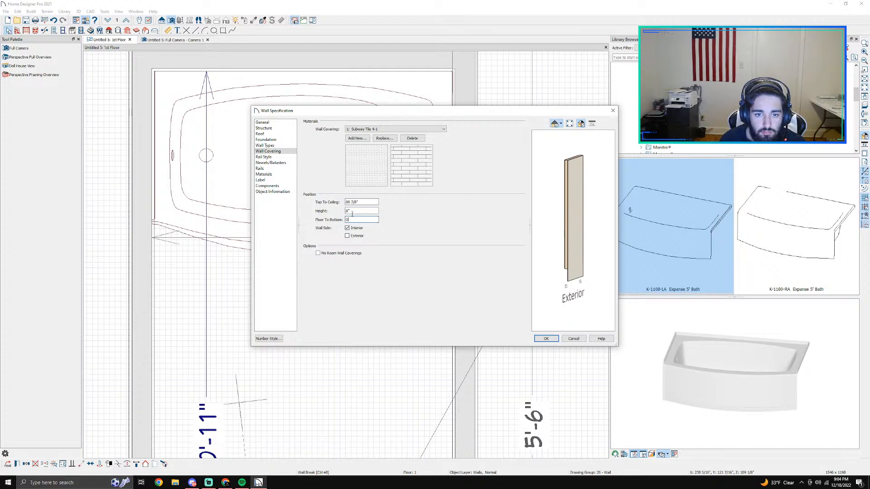
double_click(352, 211)
key("Return")
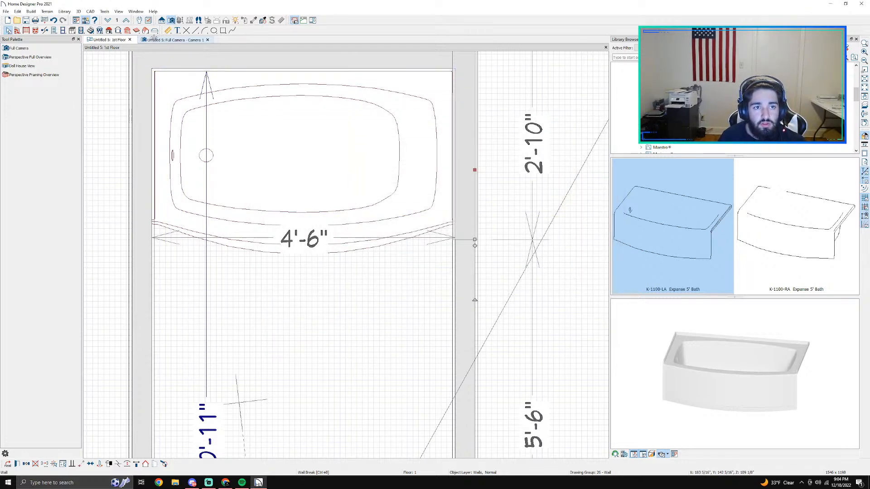
Step: Examine the tiled tub surround and the whole bathroom from several angles in the 3D camera view
left_click(179, 40)
scroll(430, 178, "down", 2)
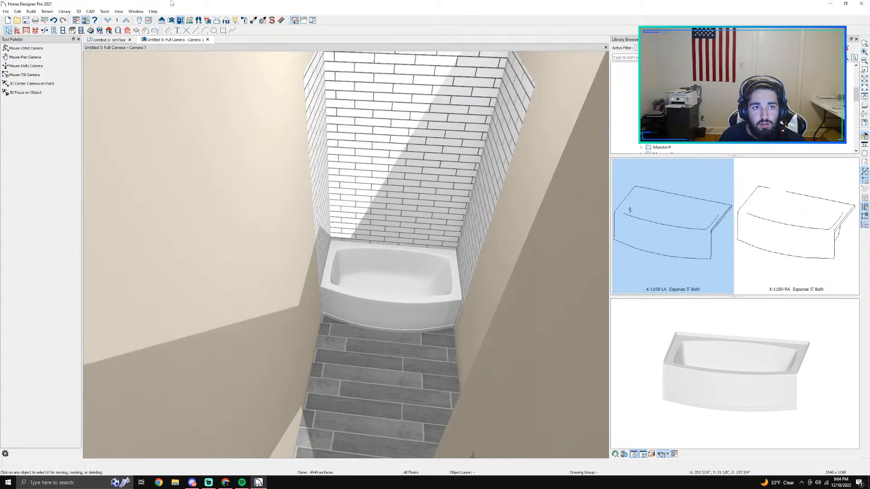
left_click(22, 48)
left_click_drag(373, 174, 379, 193)
scroll(378, 192, "down", 10)
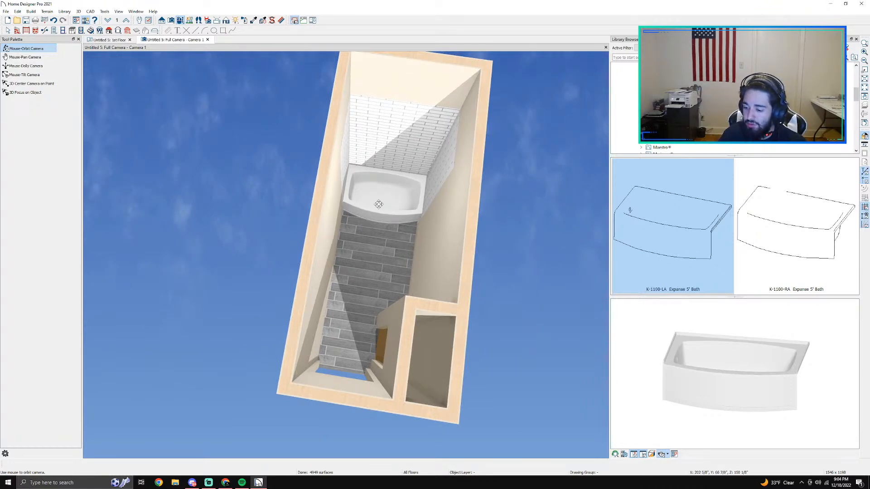
left_click_drag(379, 205, 352, 155)
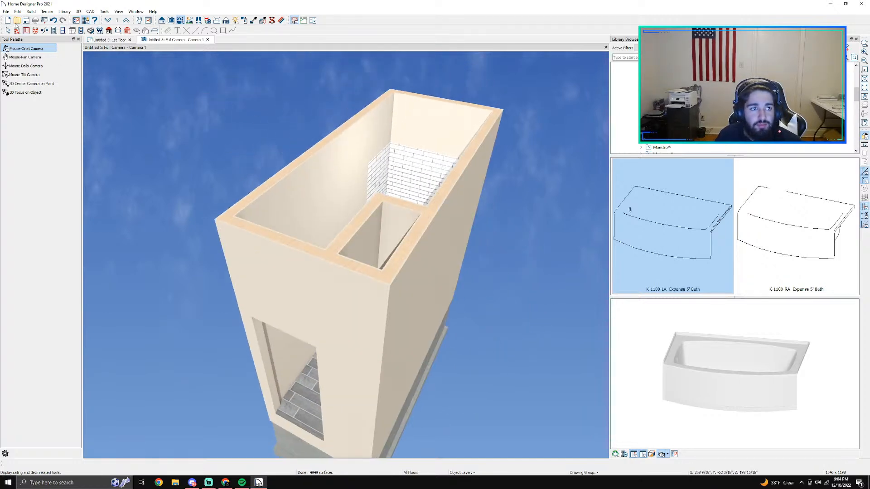
Step: Save the plan as a new file in Documents, named with the client's full name followed by "bathroom 2"
left_click(6, 11)
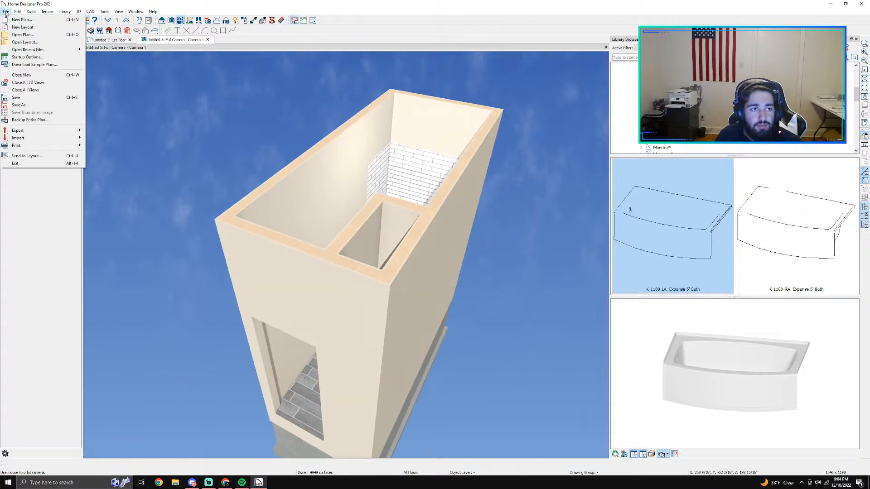
left_click(20, 105)
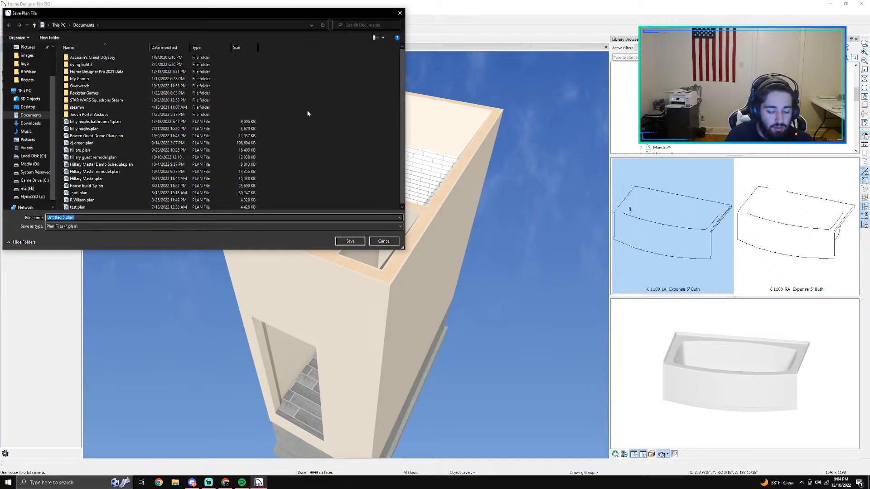
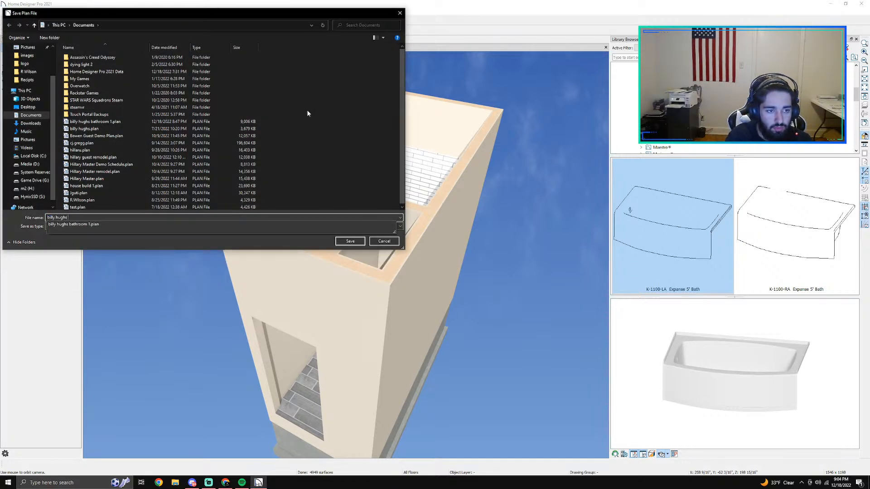
type("bathroom 2")
key("Return")
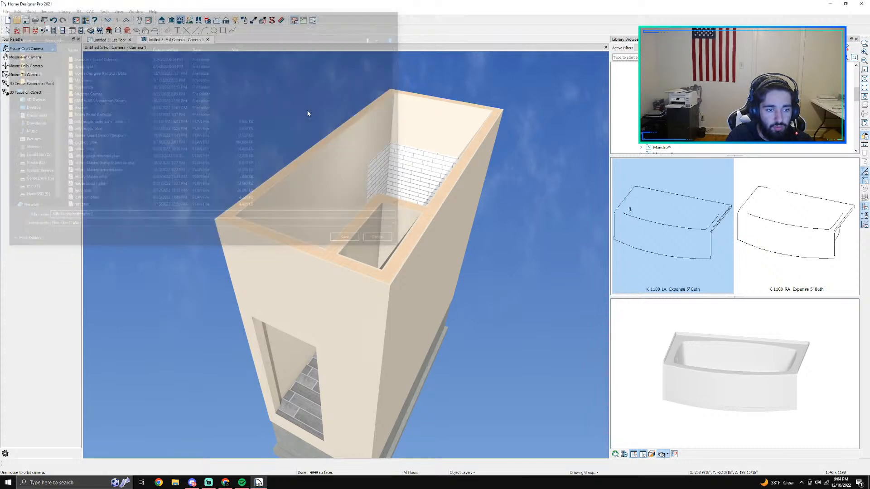
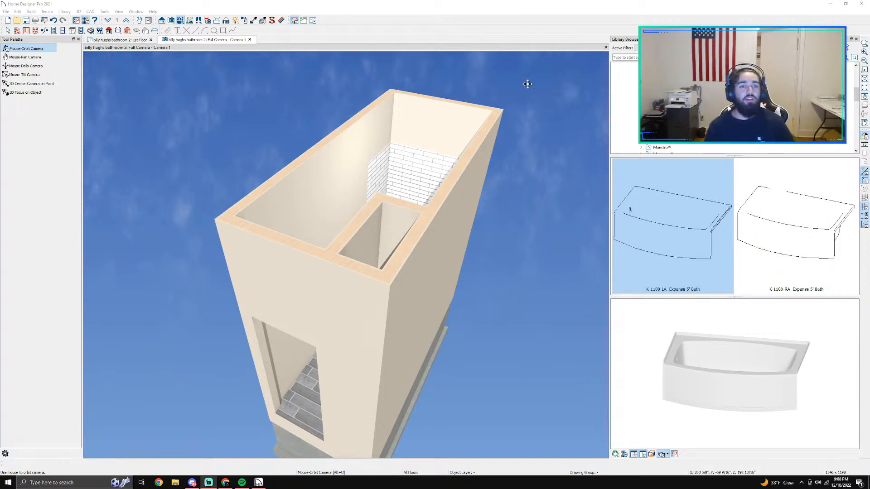
Step: Examine the bathtub, plank floor and closet opening of the finished bathroom from above in the 3D camera view
left_click_drag(293, 130, 413, 216)
scroll(413, 218, "up", 5)
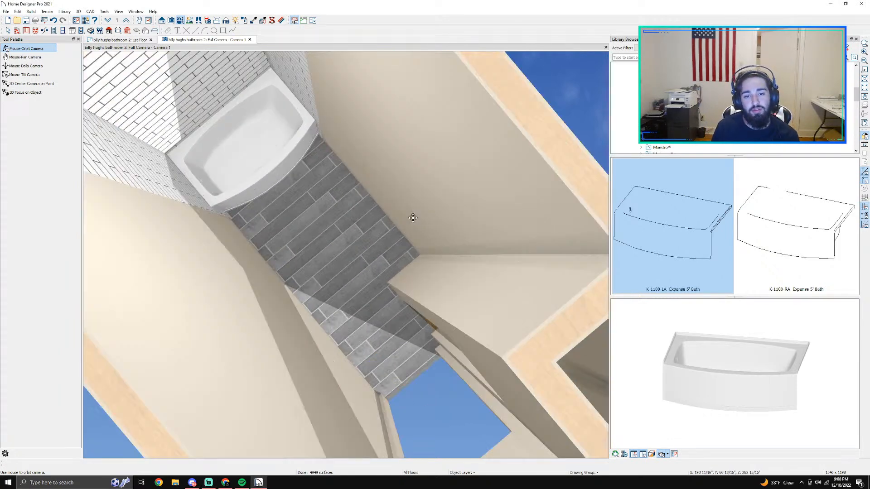
left_click_drag(413, 285, 469, 252)
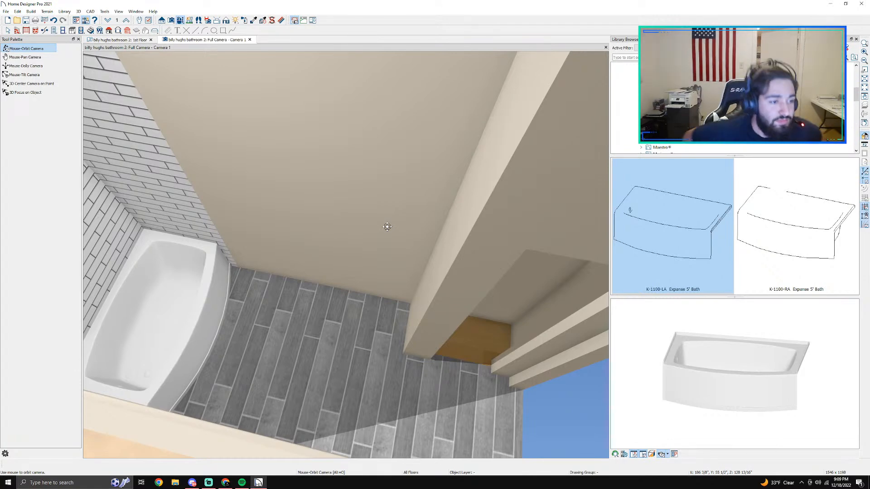
Step: Create a new plan in the Default Style with U.S. inch units, and close the previous bathroom plan and the library browser
left_click(6, 11)
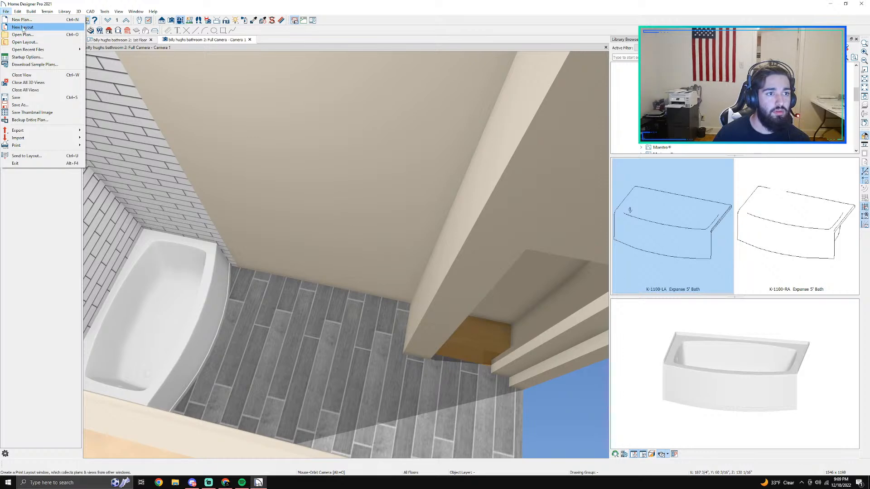
left_click(20, 21)
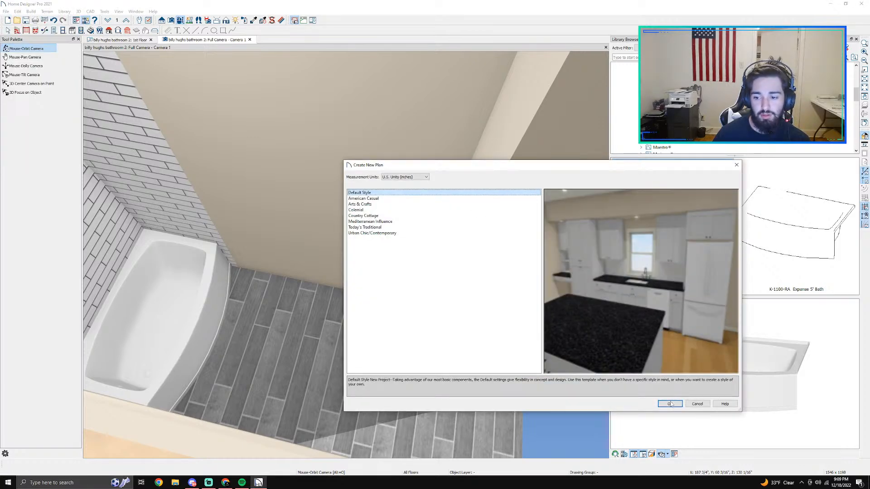
left_click(670, 404)
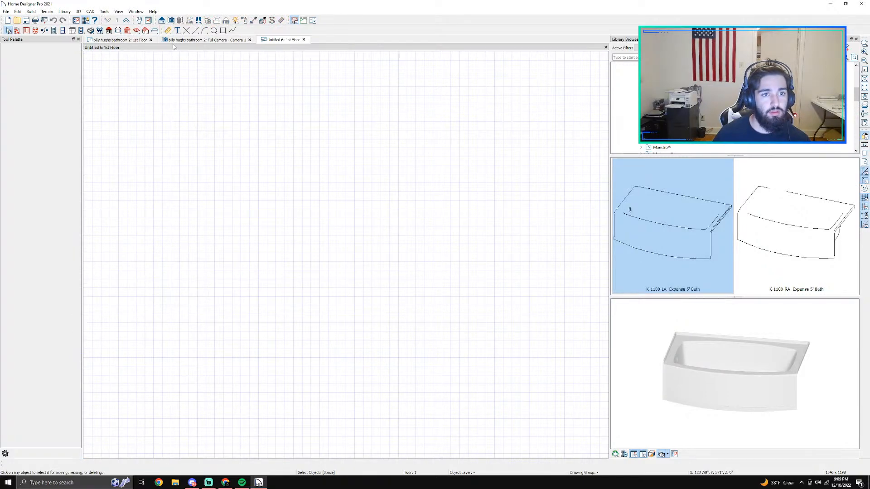
left_click(151, 39)
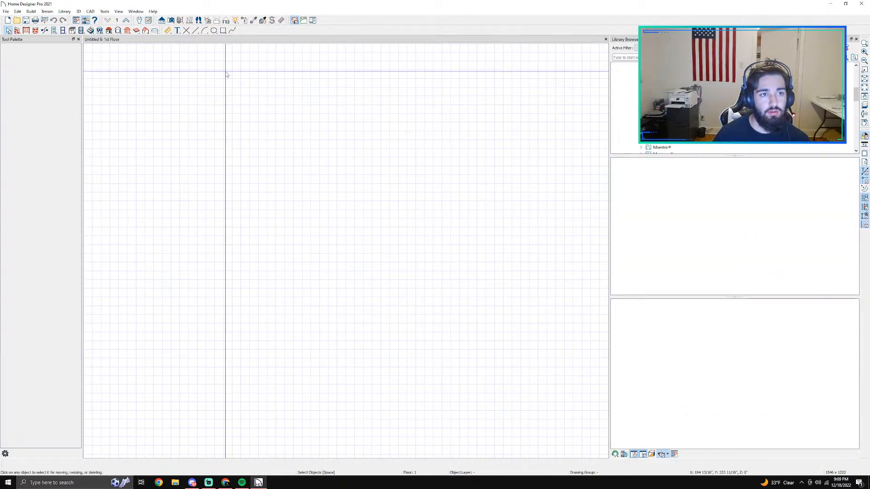
left_click(855, 39)
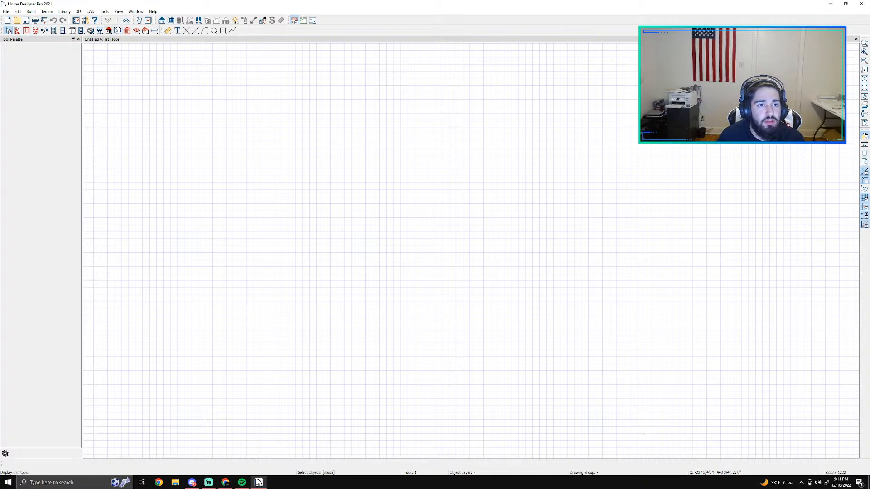
Step: Draw a closed rectangular room with straight walls, about 23'-6" wide and 26'-10" long
left_click(17, 31)
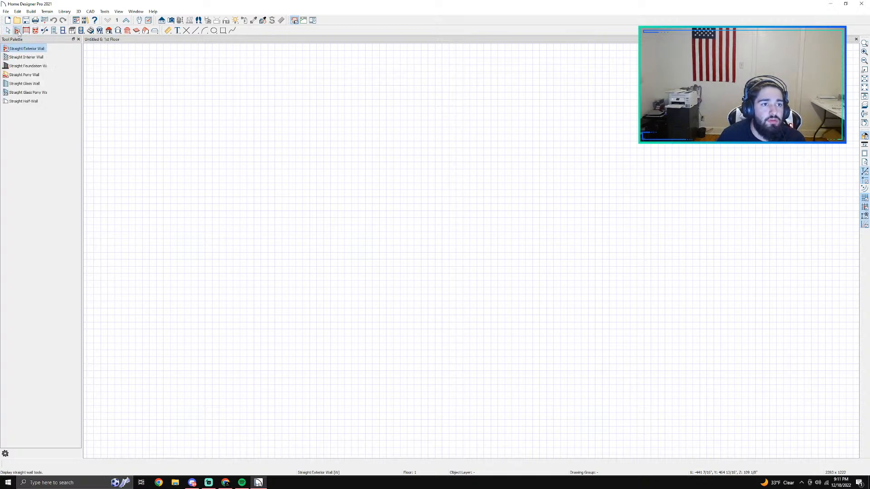
left_click(18, 57)
left_click_drag(248, 143, 261, 301)
left_click_drag(248, 141, 249, 325)
scroll(328, 278, "up", 2)
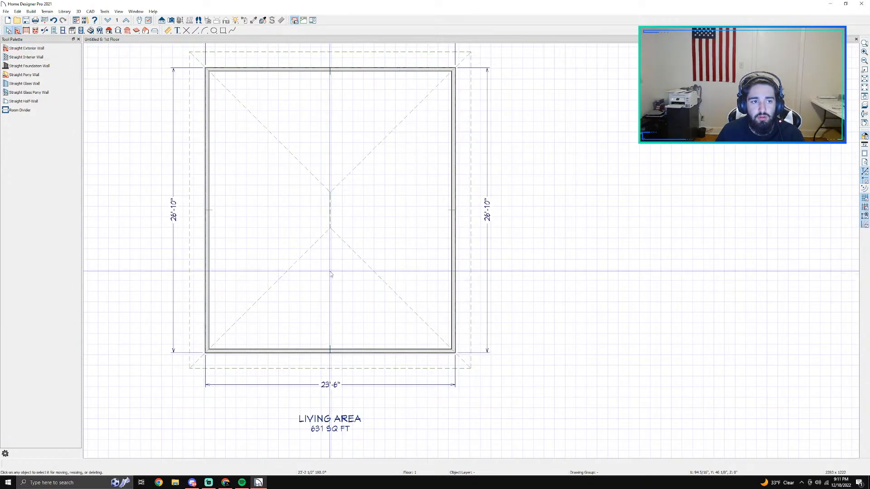
Step: Delete the automatically generated roof planes over the new room
left_click(314, 240)
left_click(109, 31)
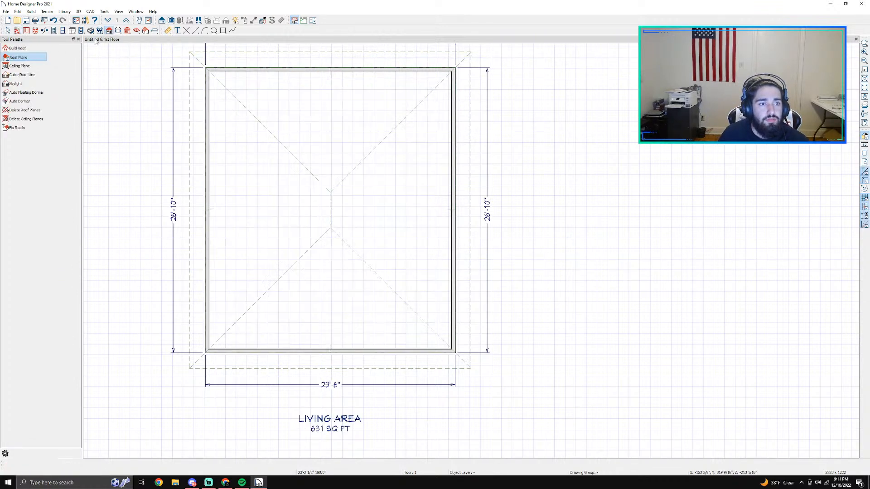
left_click(22, 118)
left_click(473, 253)
Step: Set the room's finished ceiling height to 10'4" in its structure settings
left_click(315, 203)
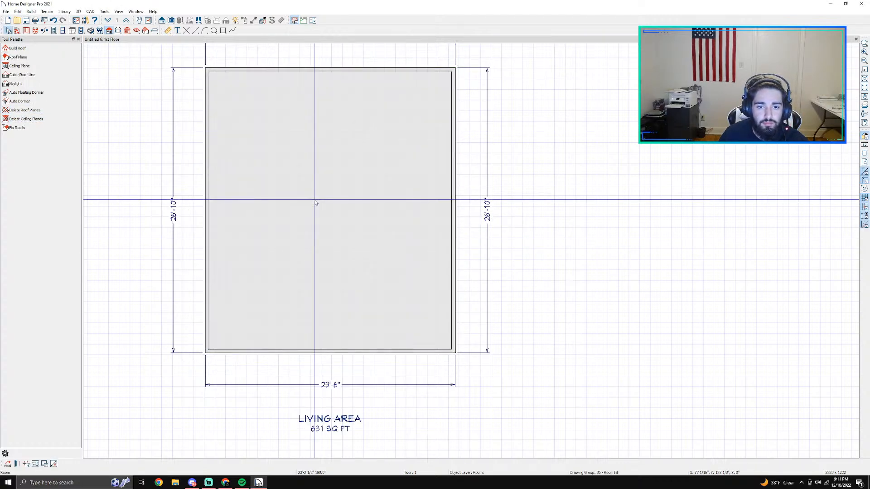
double_click(316, 203)
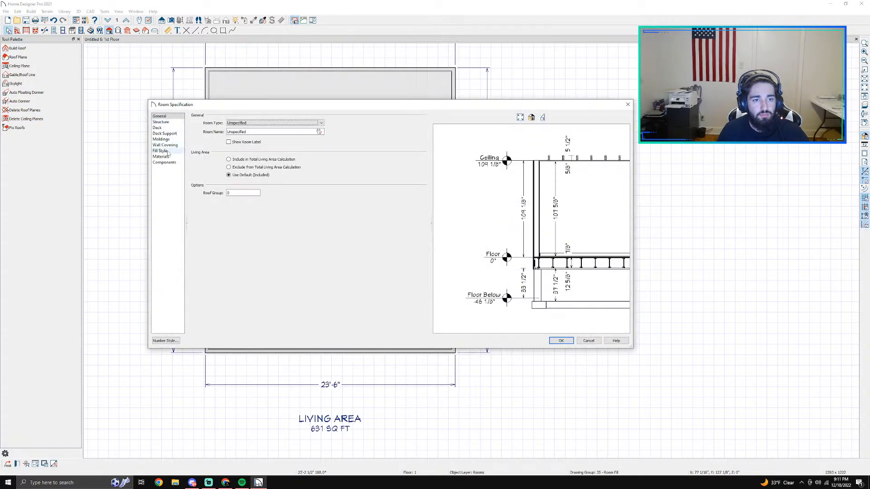
left_click(167, 122)
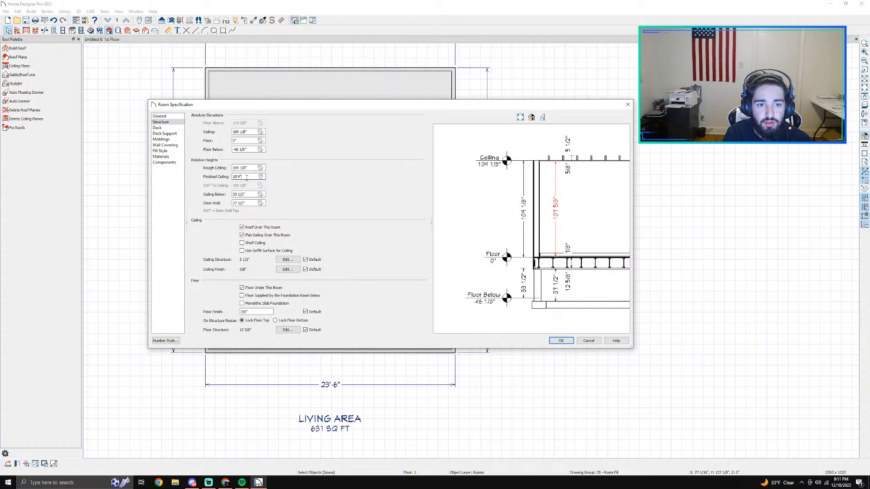
key("Return")
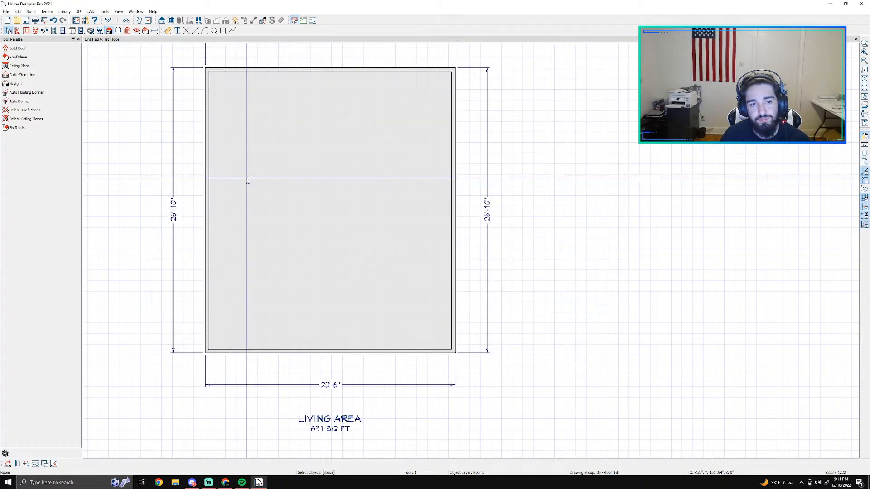
Step: Turn off the roof and the flat ceiling over the room in its structure settings
double_click(247, 181)
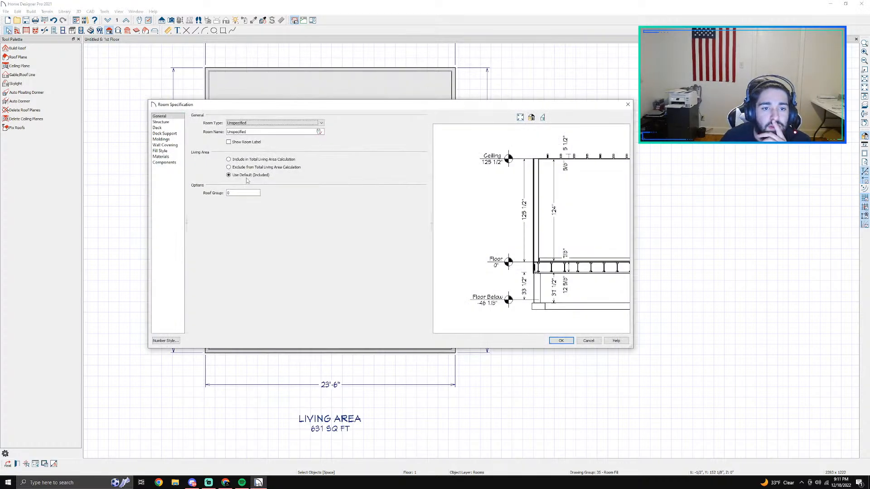
left_click(160, 122)
left_click(246, 229)
left_click(560, 341)
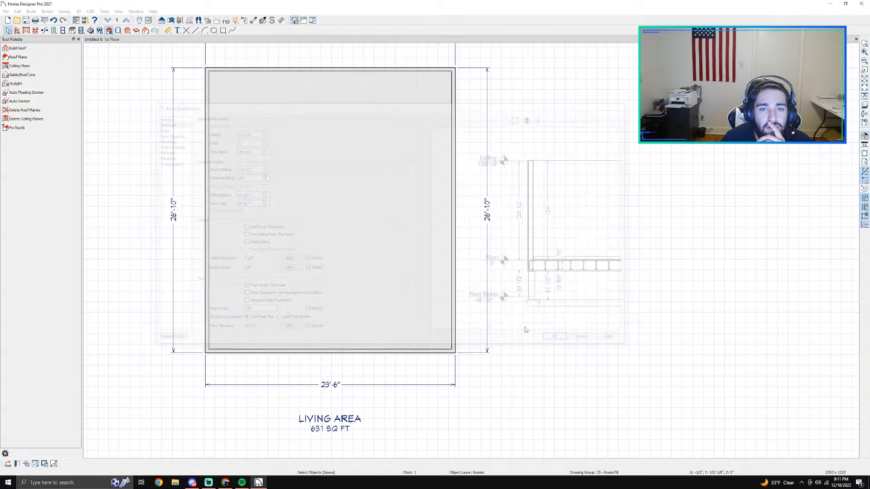
Step: Check the open-topped room in a full camera 3D view, and return to the floor plan
left_click(171, 21)
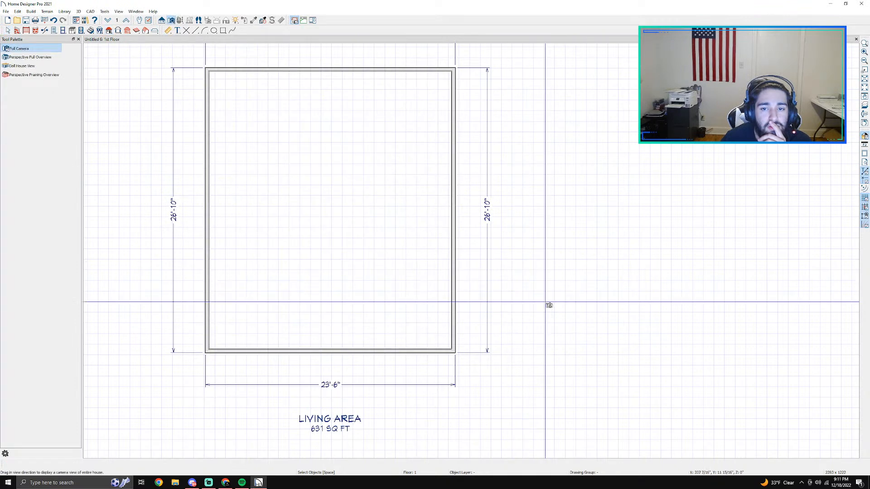
left_click_drag(417, 262, 352, 213)
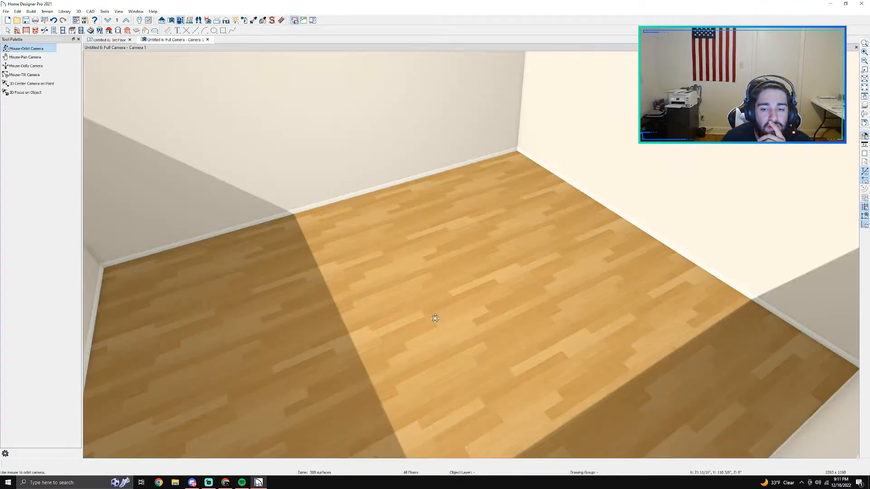
left_click_drag(435, 317, 152, 164)
left_click(107, 40)
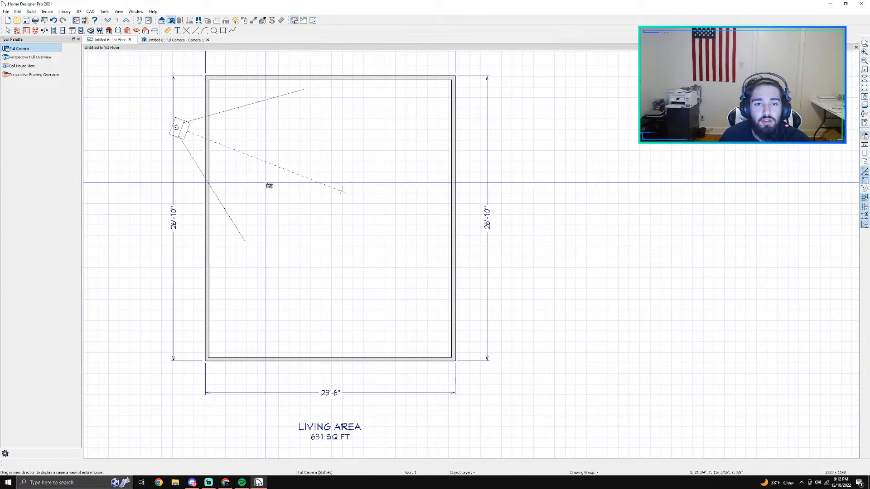
Step: Delete the camera symbol and the four exterior dimension lines around the room
key("space")
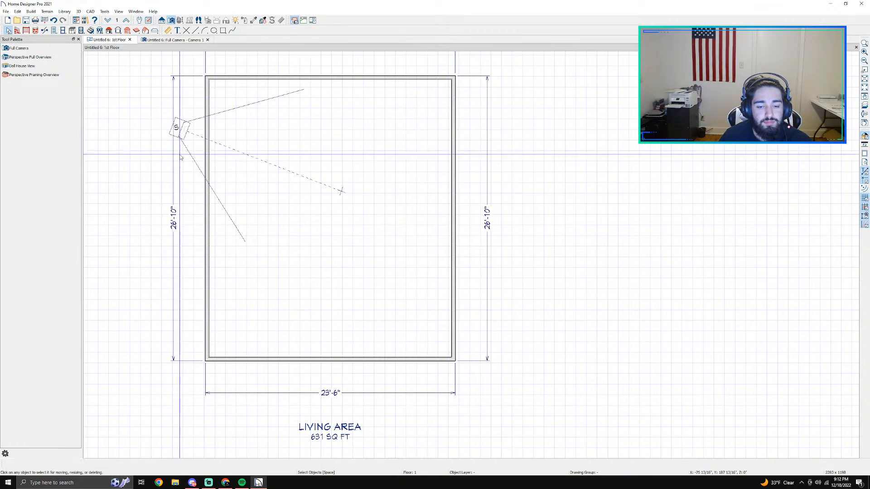
double_click(172, 219)
left_click(476, 256)
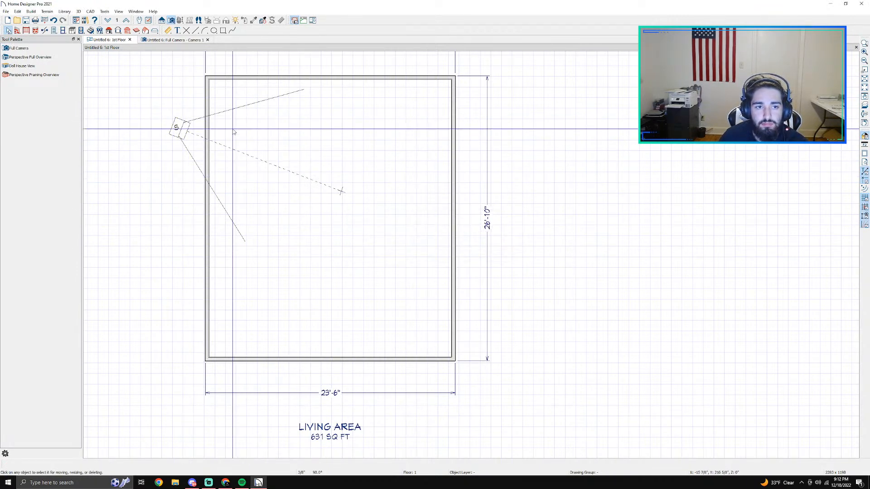
left_click(186, 131)
key("Delete")
left_click(487, 208)
key("Delete")
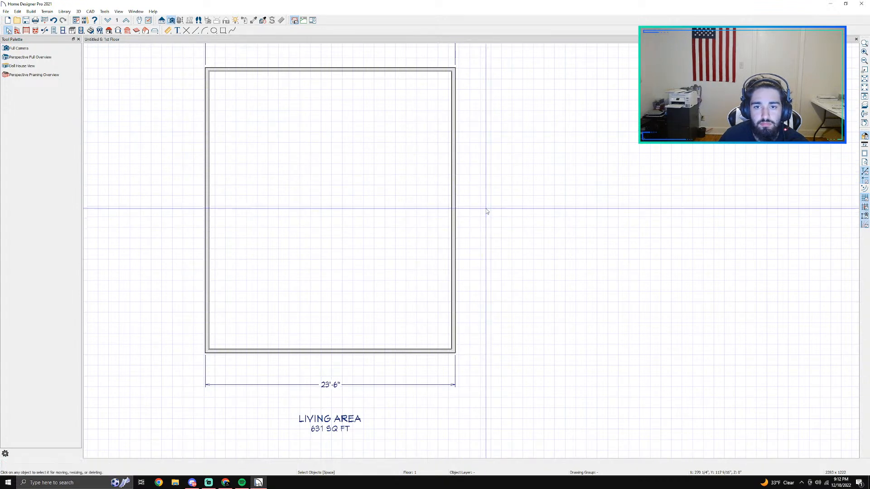
left_click(330, 384)
left_click_drag(330, 385, 315, 175)
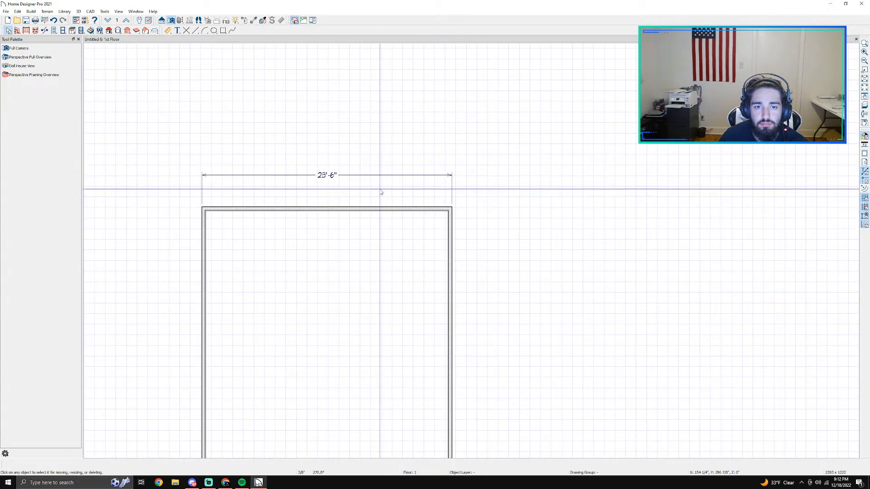
key("Delete")
Step: Set the length of the room's bottom wall to 7'5"
middle_click_drag(450, 345, 448, 160)
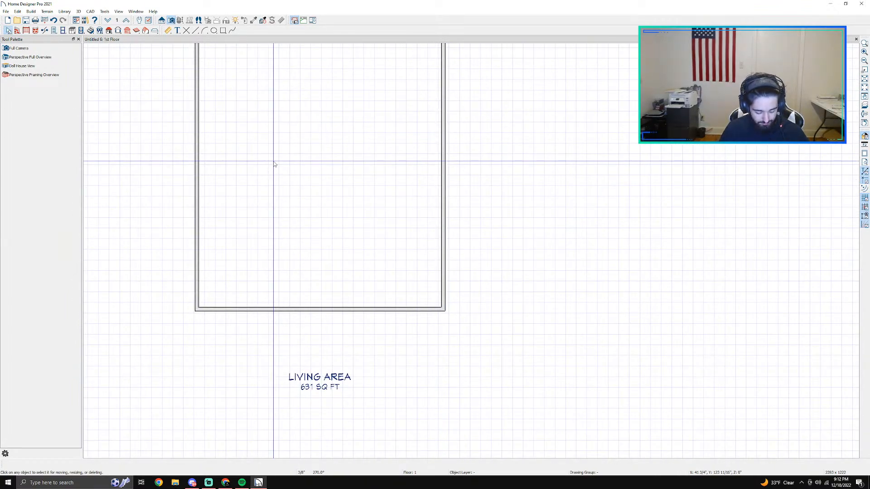
left_click(253, 313)
left_click(322, 323)
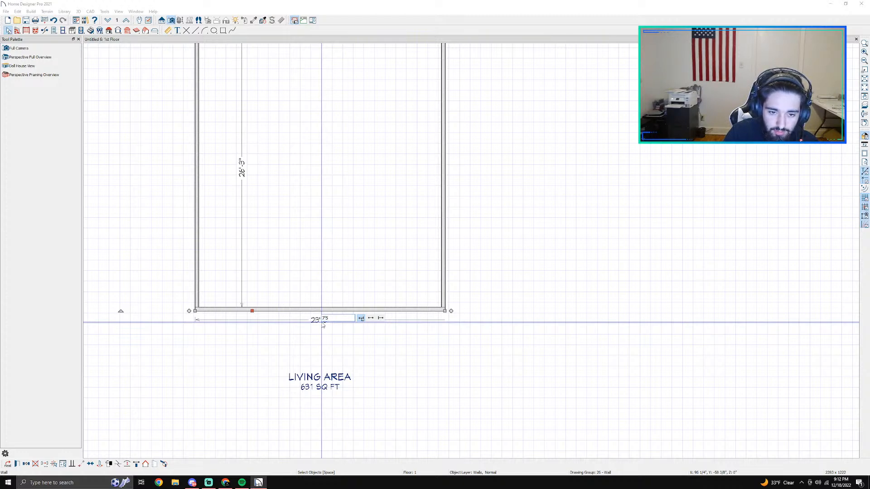
key("Return")
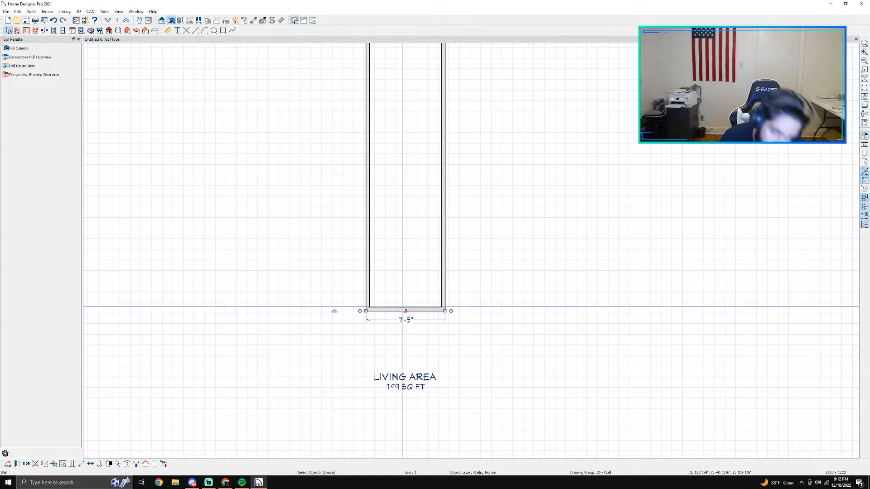
Step: Set the length of the room's left wall to 9'6"
left_click(361, 176)
left_click(360, 176)
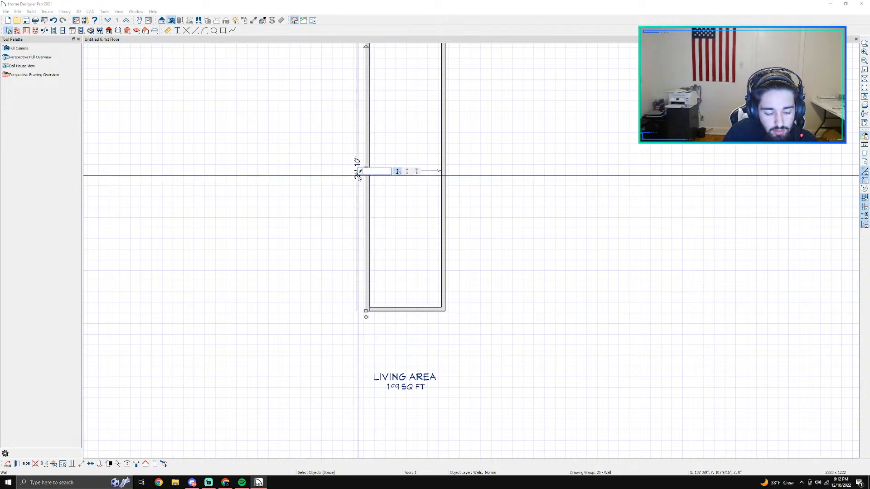
type("9'6\"")
key("Return")
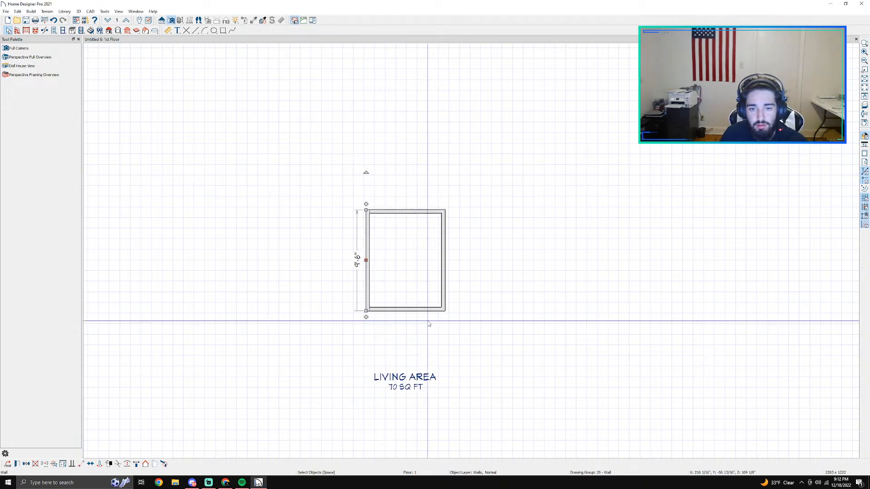
scroll(568, 351, "up", 2)
scroll(485, 299, "up", 1)
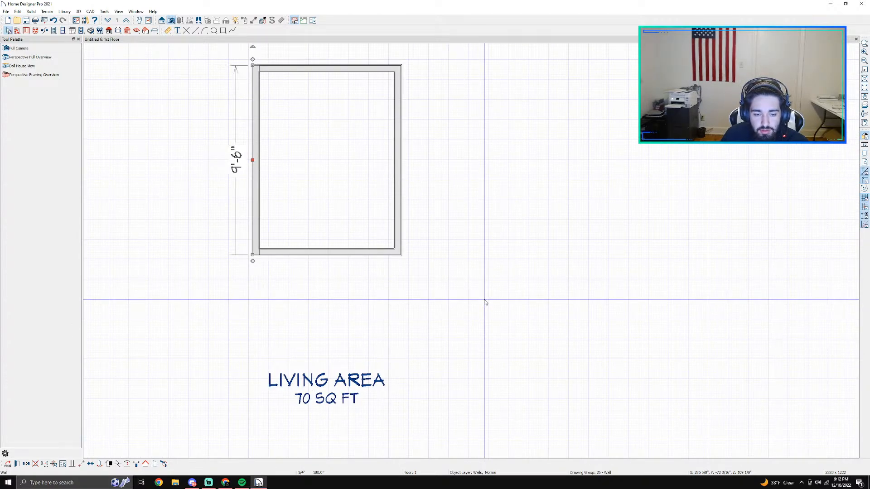
scroll(438, 288, "down", 2)
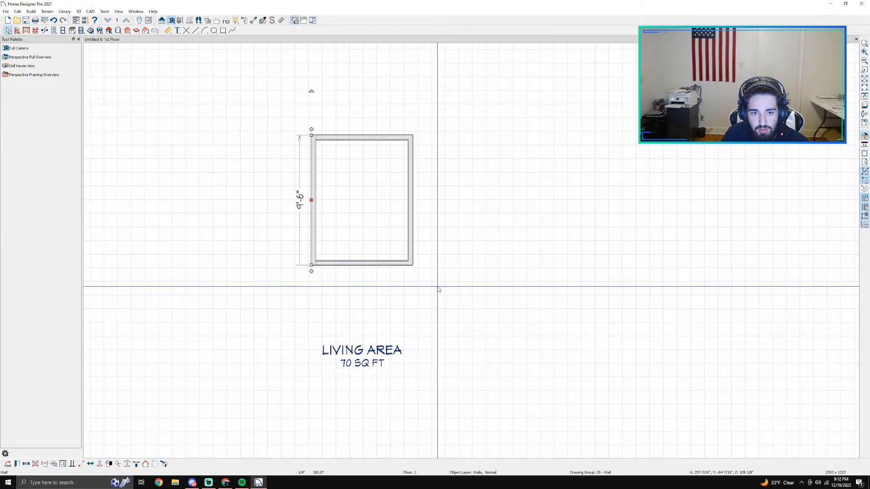
middle_click_drag(356, 312, 362, 302)
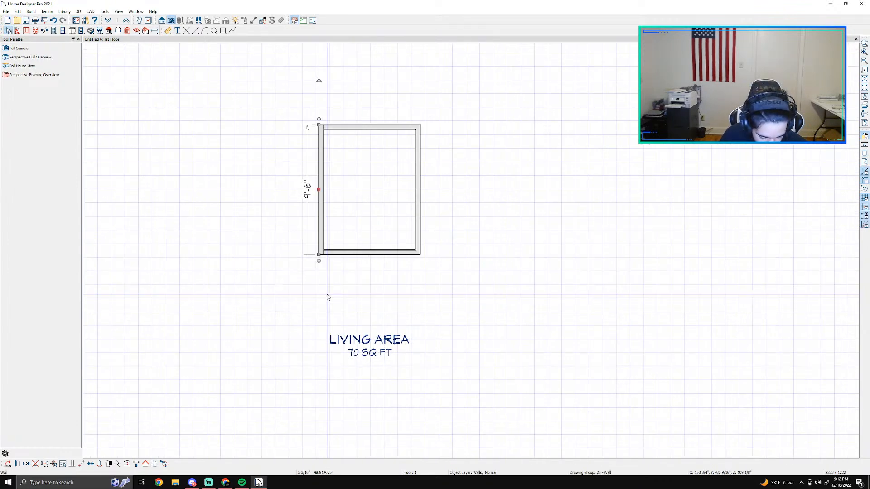
middle_click_drag(500, 255, 414, 304)
scroll(384, 313, "up", 1)
scroll(345, 347, "up", 1)
middle_click_drag(341, 350, 410, 310)
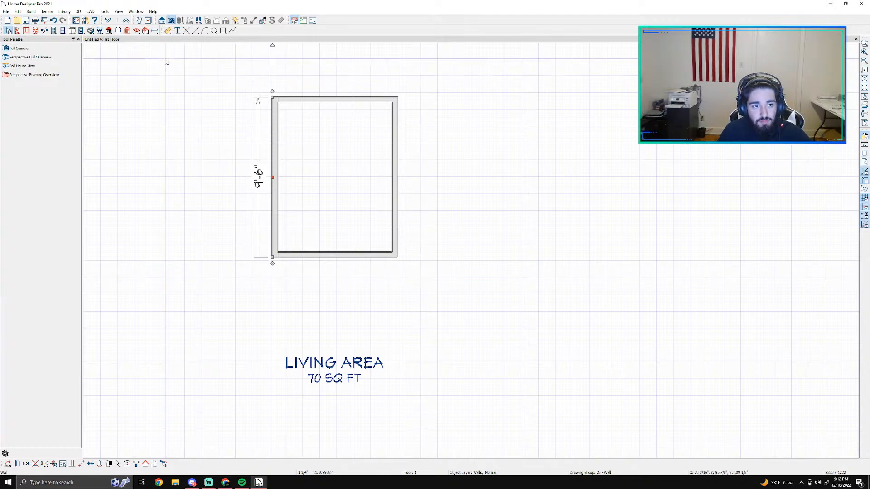
key("Escape")
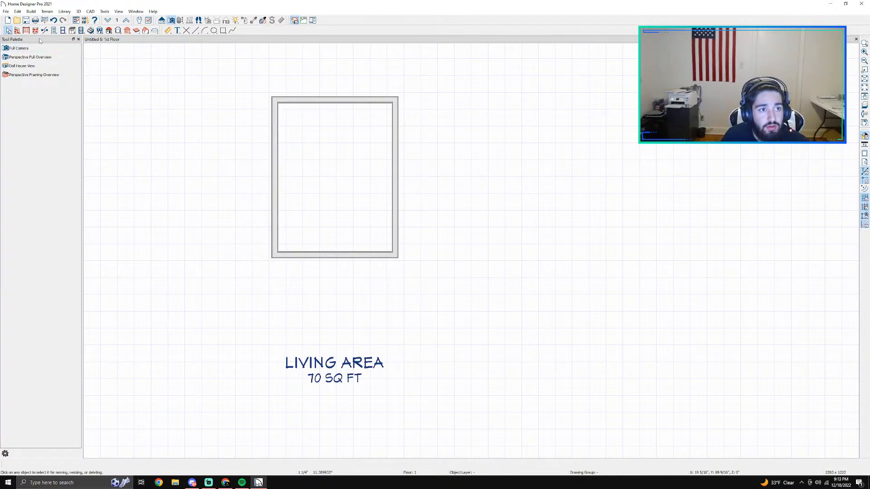
Step: Place a pocket door in the right wall near the room's lower right corner
left_click(53, 30)
left_click(48, 49)
left_click(51, 57)
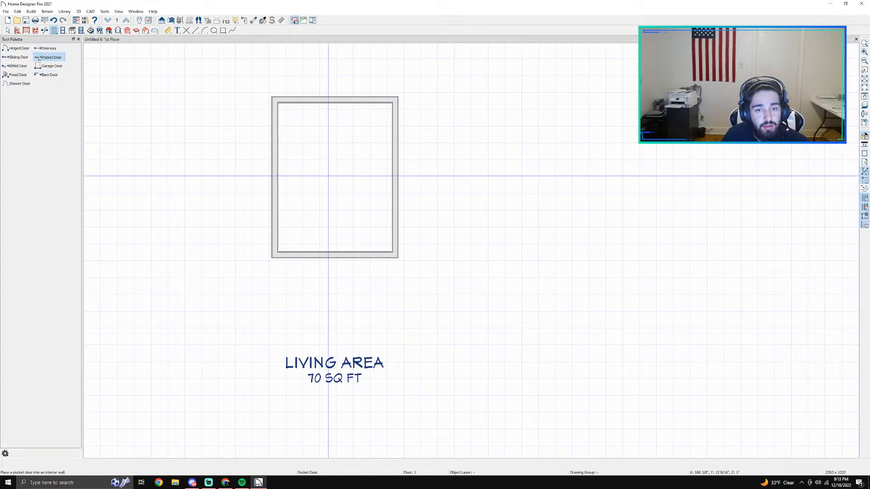
left_click(396, 233)
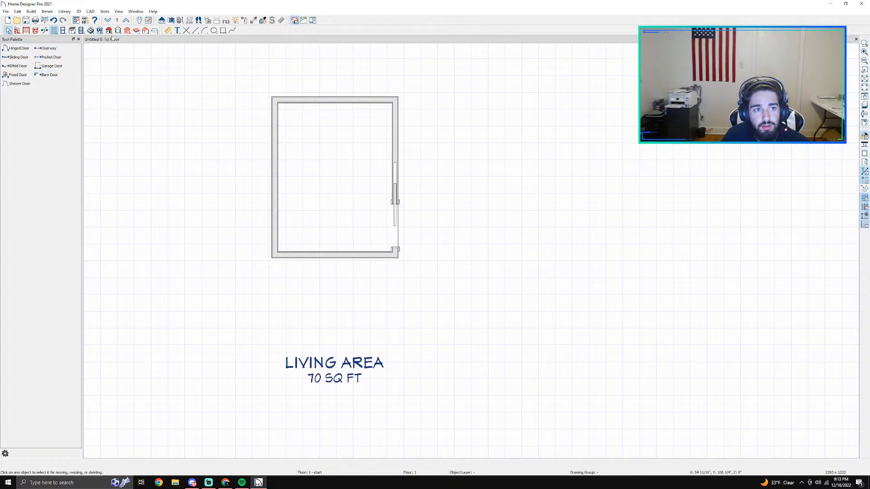
Step: Create a full camera view facing the right wall and check the pocket door's specification without changing it
left_click(173, 21)
left_click(436, 210)
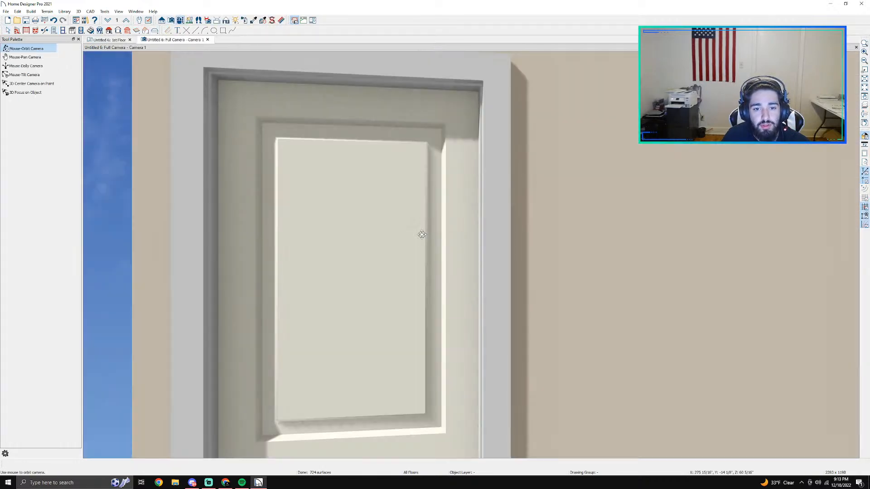
scroll(422, 234, "down", 5)
key("space")
double_click(413, 302)
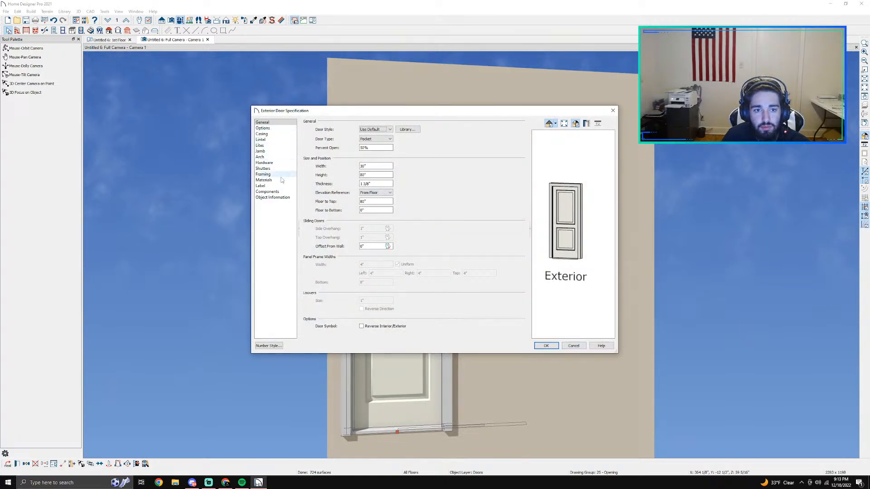
left_click(581, 348)
Step: Show the pocket door open in 3D and delete it from the right wall
right_click(409, 313)
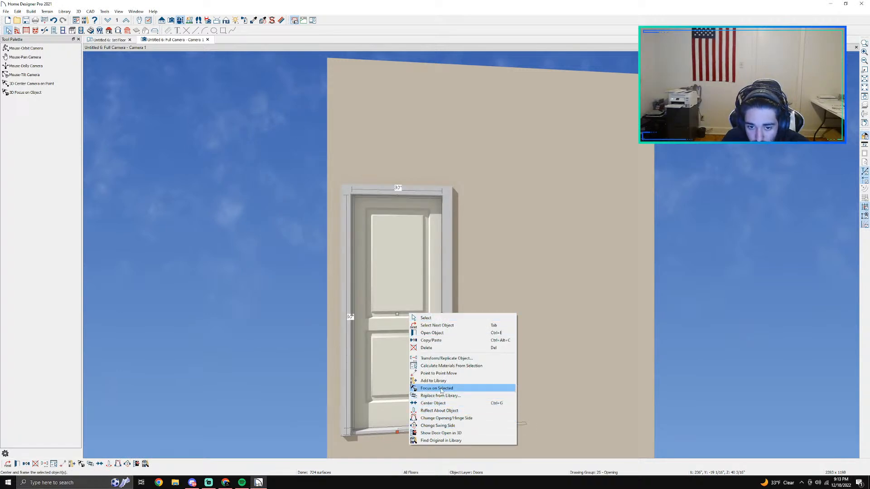
left_click(446, 434)
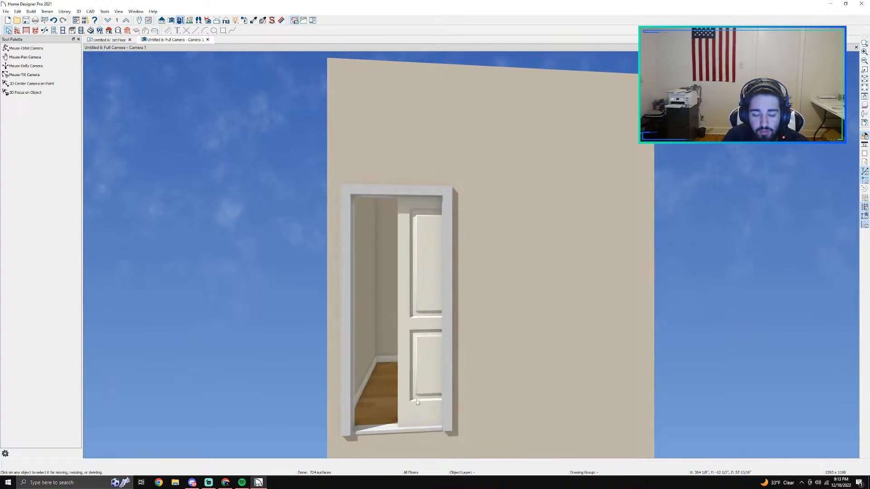
left_click(424, 365)
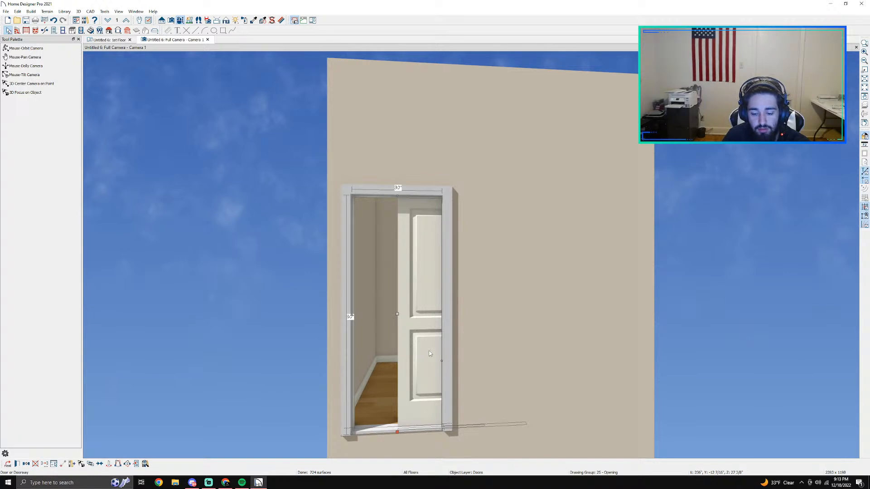
key("Delete")
Step: Place a doorway in the right wall near the room's lower right corner and widen it to 2'-8"
left_click(118, 40)
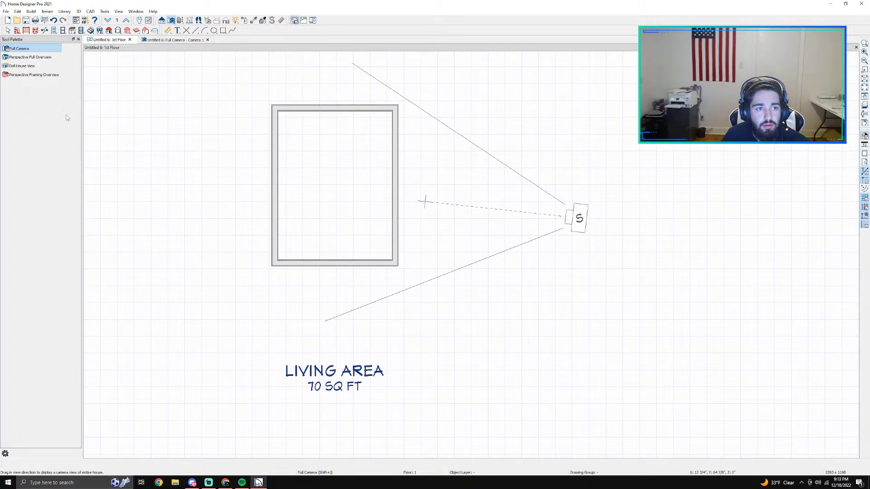
left_click(54, 30)
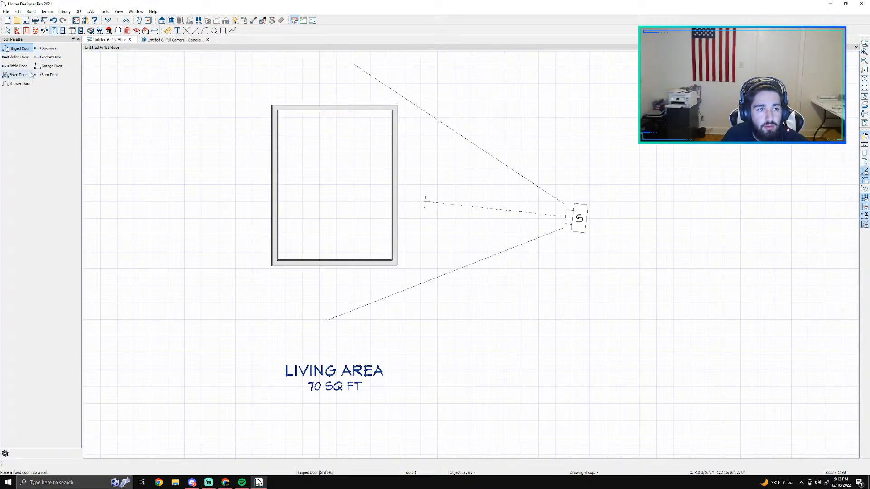
left_click(46, 48)
left_click(402, 250)
left_click(396, 234)
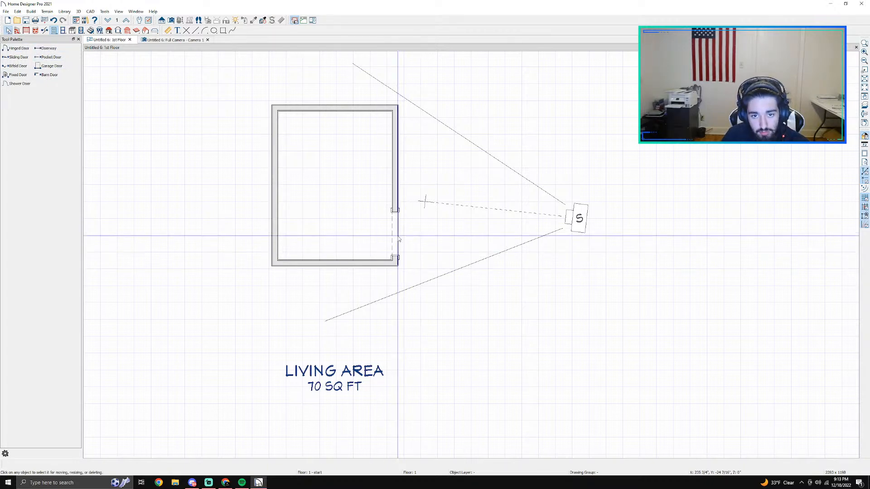
left_click_drag(394, 211, 397, 209)
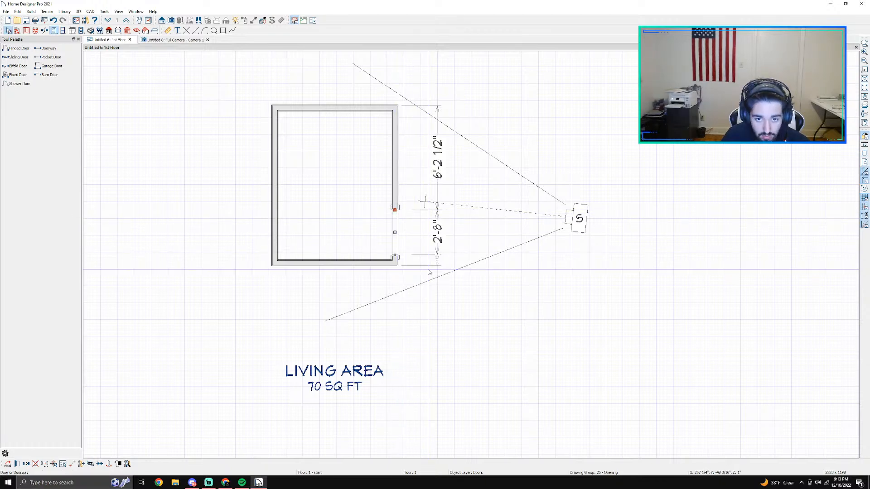
double_click(397, 245)
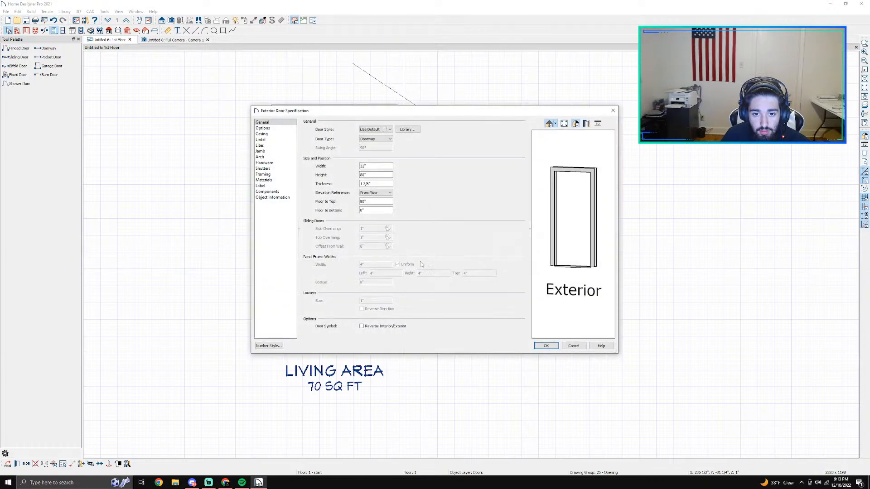
left_click(573, 346)
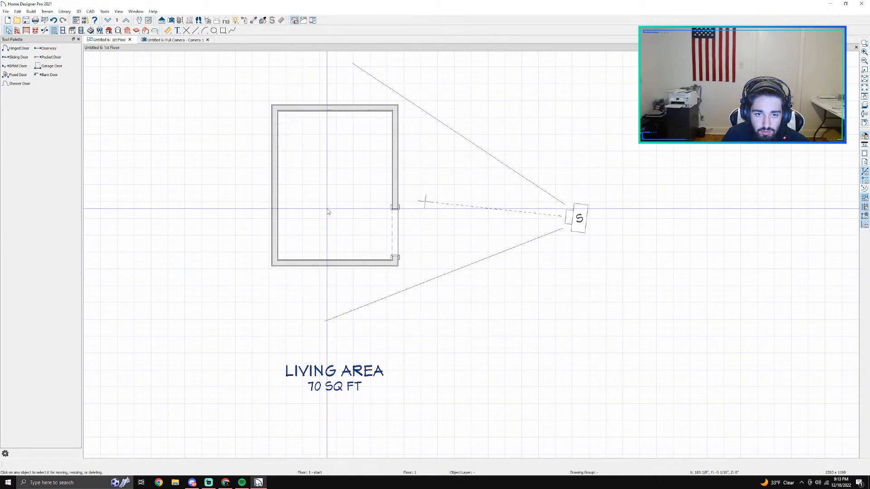
left_click(17, 30)
left_click(23, 57)
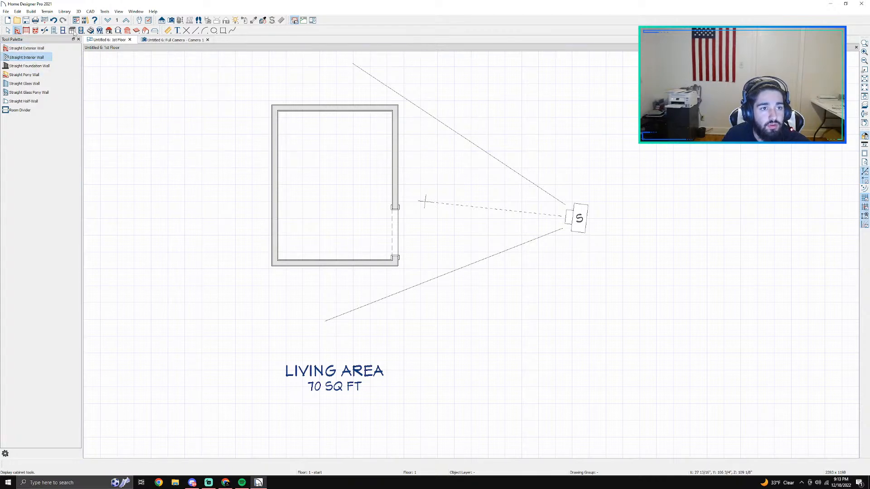
Step: Try a sliding door in the room's bottom wall and inspect it from outside in the 3D camera view
left_click(54, 30)
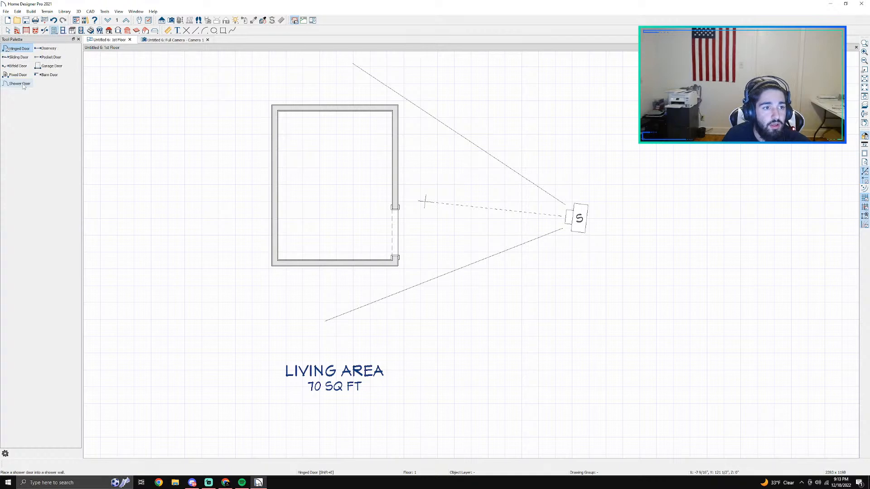
left_click(17, 57)
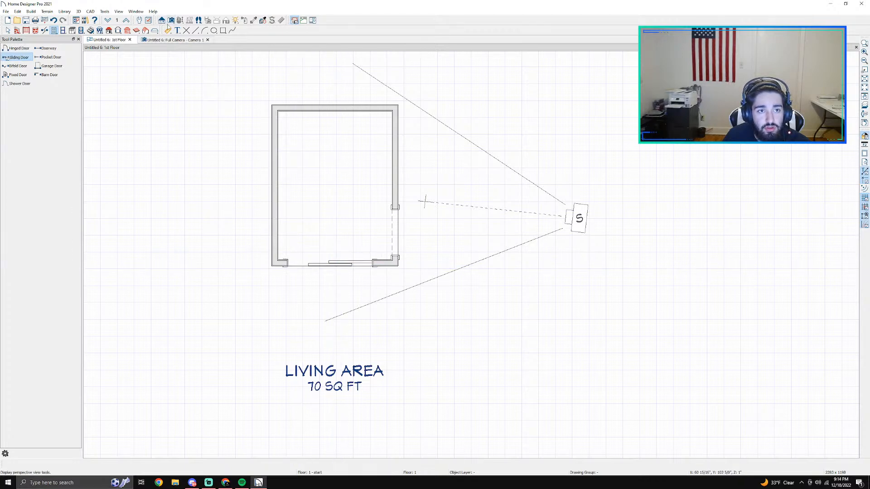
left_click(169, 40)
middle_click_drag(411, 261, 677, 271)
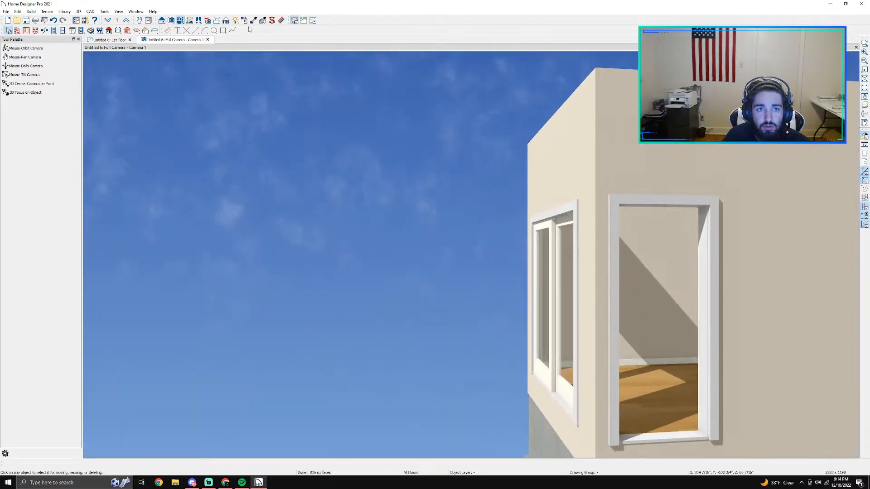
left_click(26, 48)
left_click_drag(410, 334, 512, 378)
left_click_drag(374, 326, 439, 284)
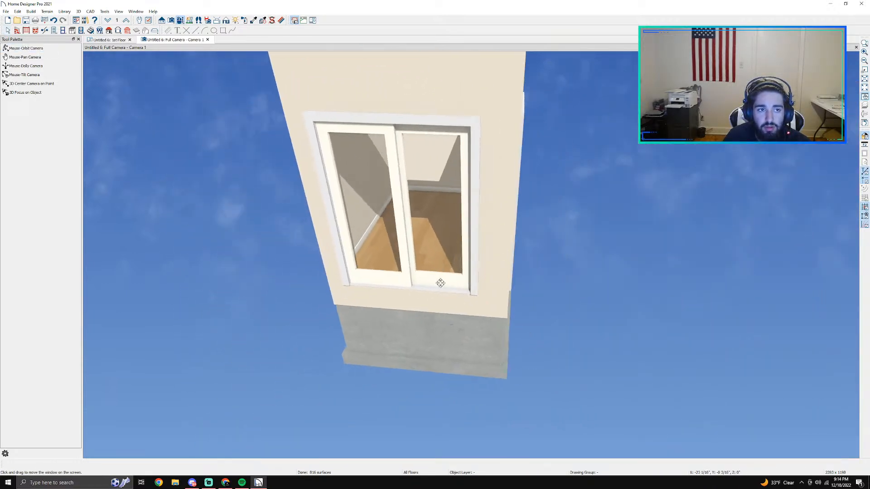
Step: Delete the sliding door from the bottom wall in the floor plan
left_click(96, 40)
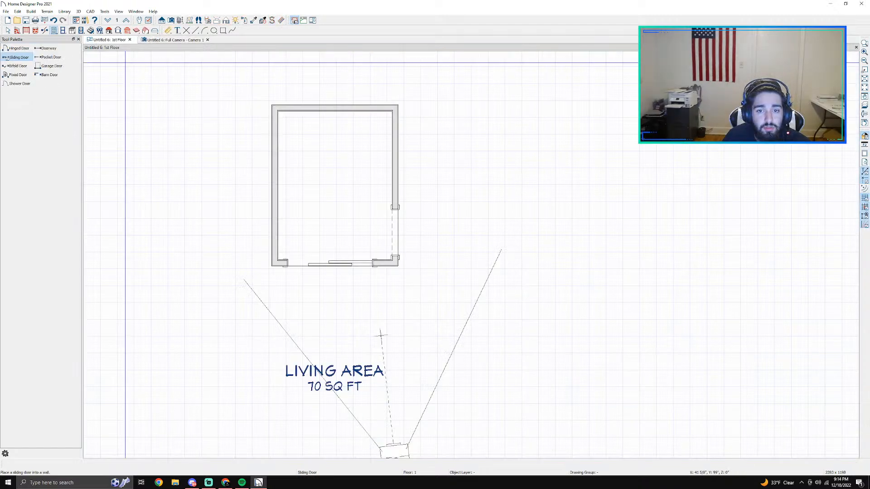
left_click(331, 262)
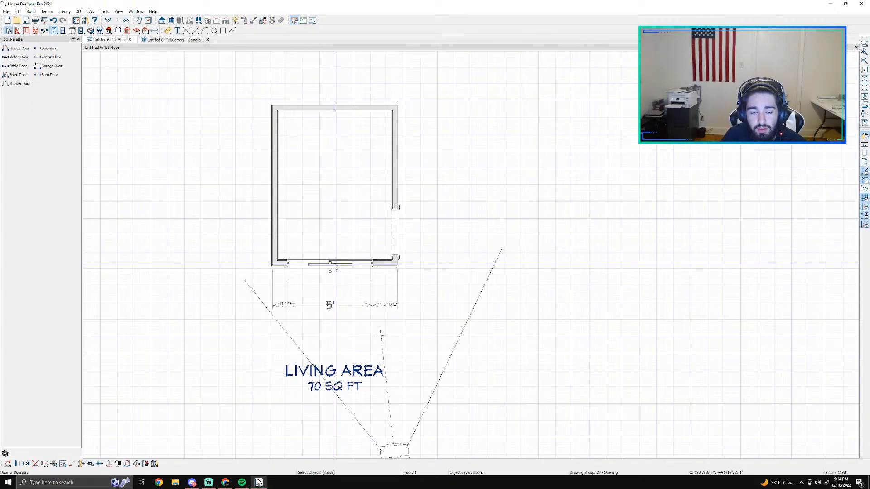
key("Delete")
Step: Try a garage door in the bottom wall, and undo its placement after viewing it in 3D
left_click(48, 66)
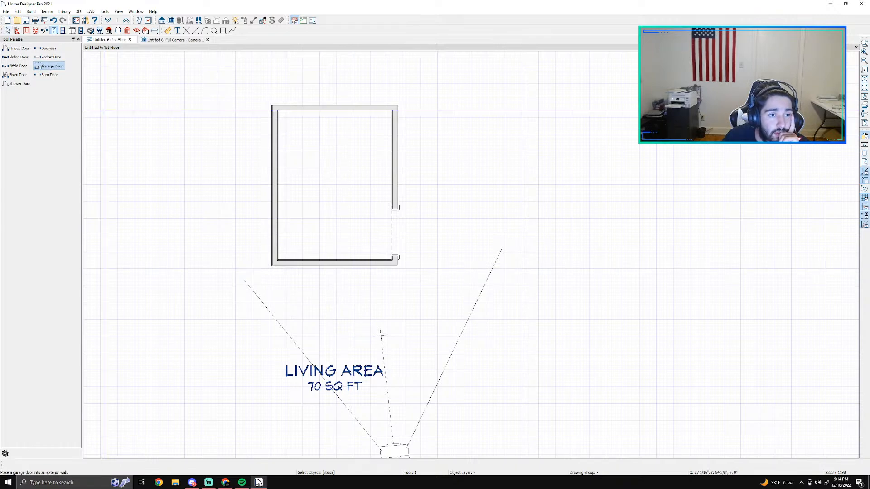
left_click(332, 266)
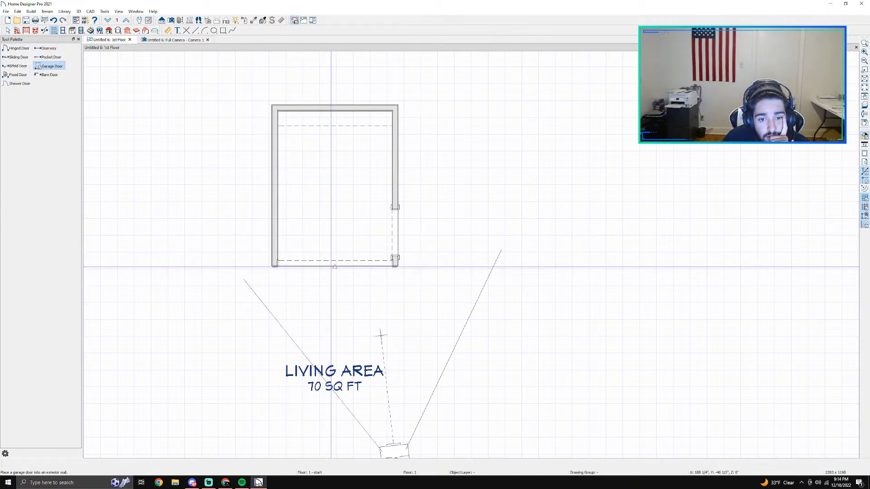
left_click(164, 40)
left_click_drag(269, 85, 382, 159)
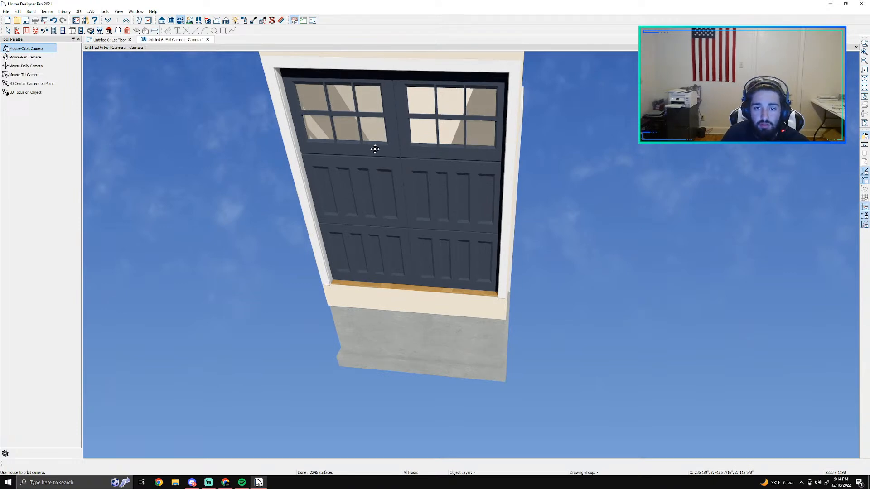
key("ctrl+z")
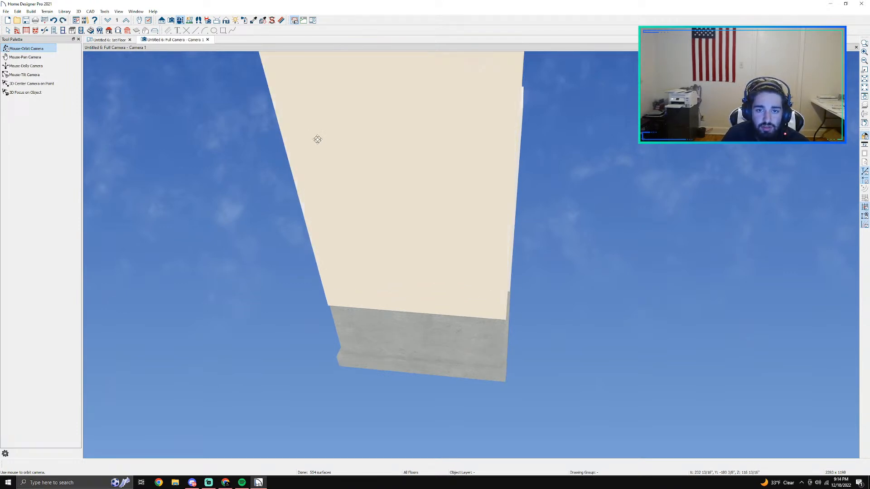
Step: Place a bifold door in the bottom wall, widened to 4'-6", and view it in the 3D camera
left_click(111, 40)
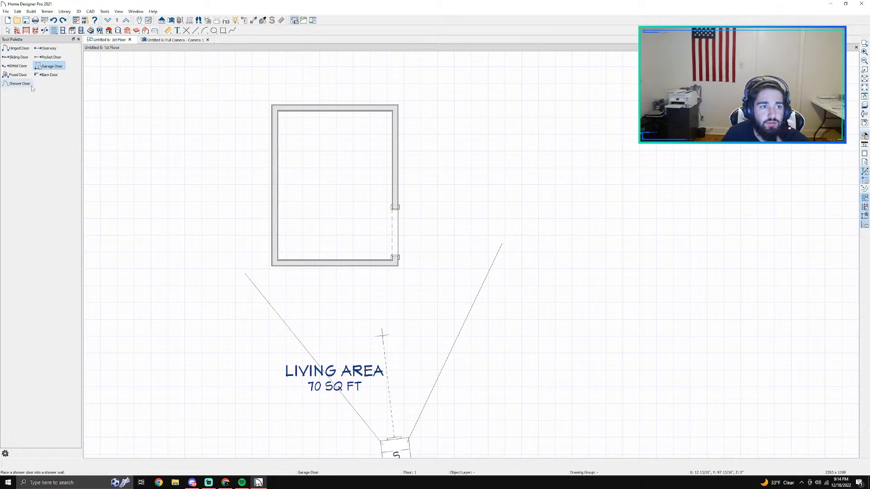
left_click(17, 66)
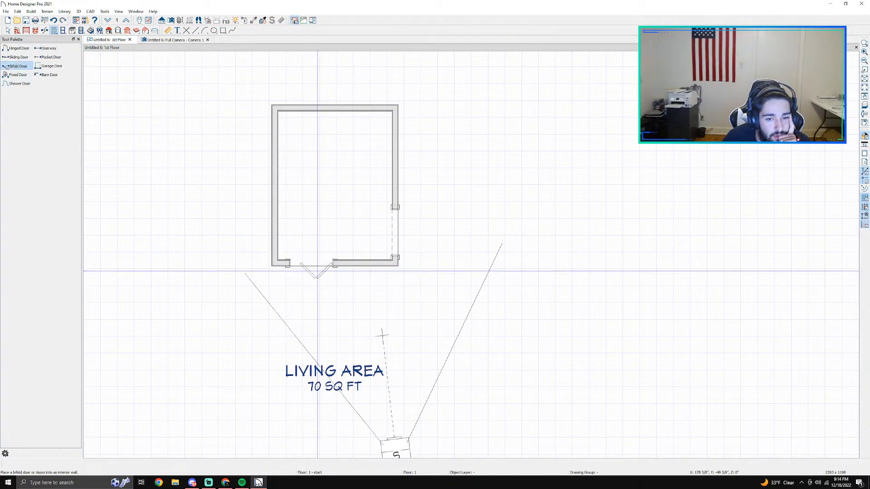
left_click(330, 267)
left_click_drag(332, 263, 366, 262)
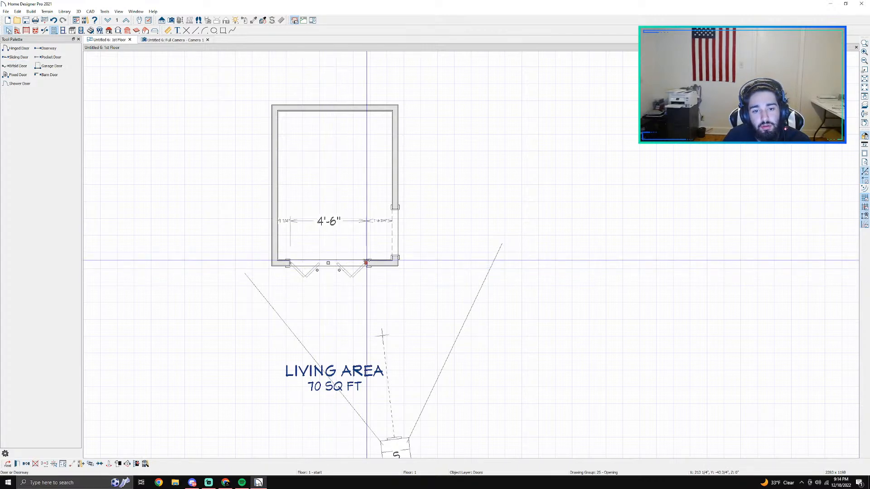
key("Escape")
left_click(165, 41)
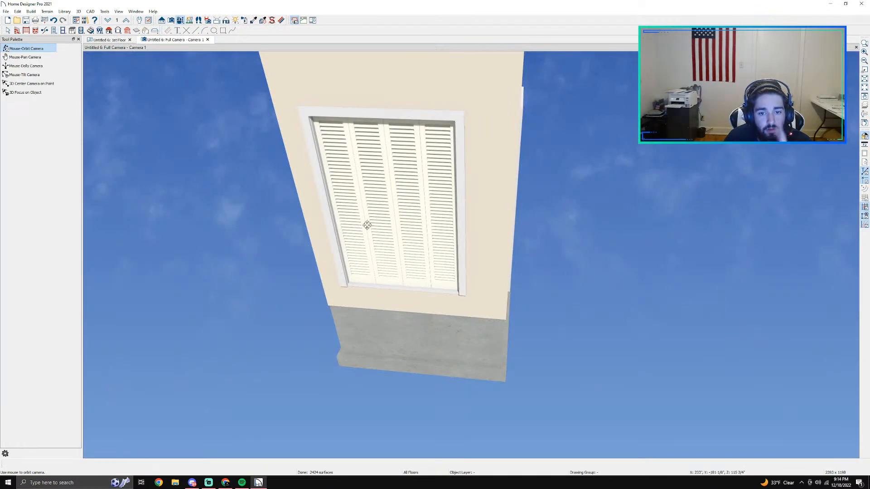
Step: Change the bifold door's style to Panel
left_click(383, 219)
double_click(383, 219)
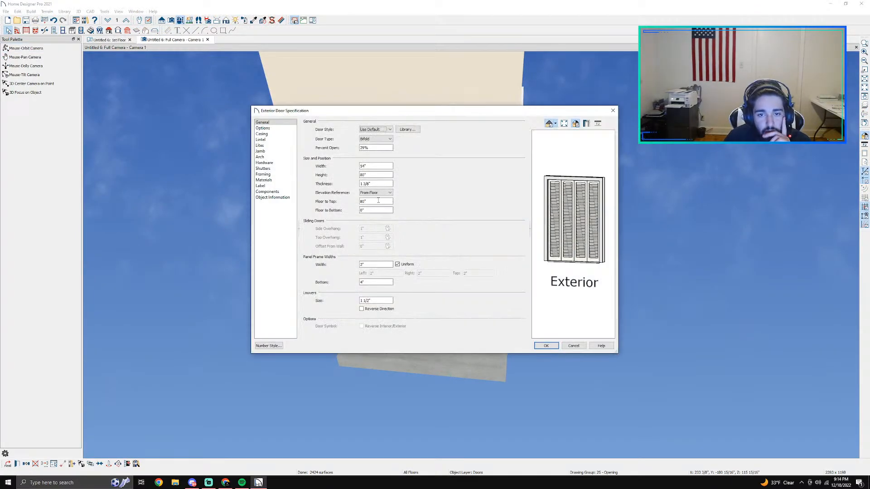
left_click(376, 139)
left_click(377, 130)
left_click(380, 129)
left_click(374, 153)
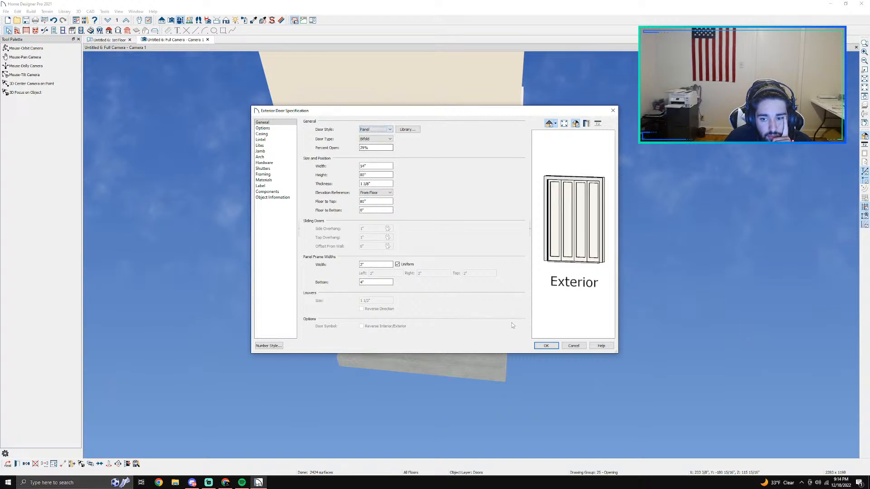
left_click(544, 345)
Step: Show the bifold door open in 3D and delete it from the bottom wall
right_click(408, 231)
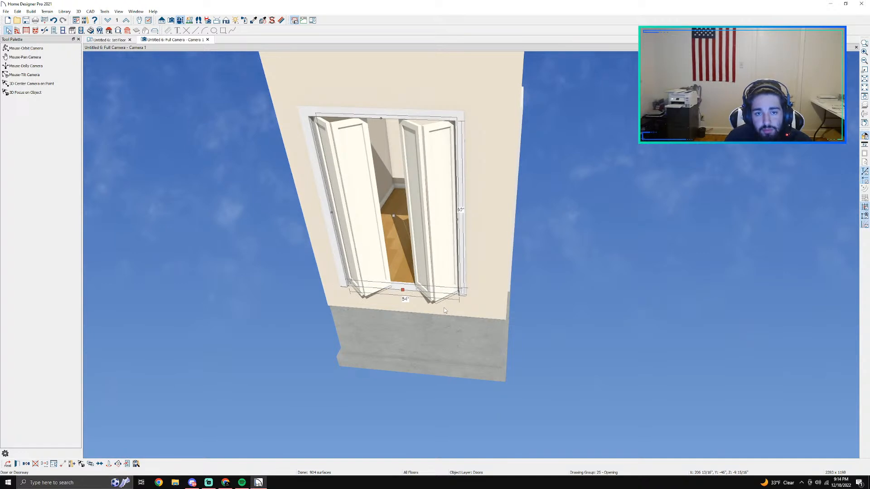
left_click(408, 235)
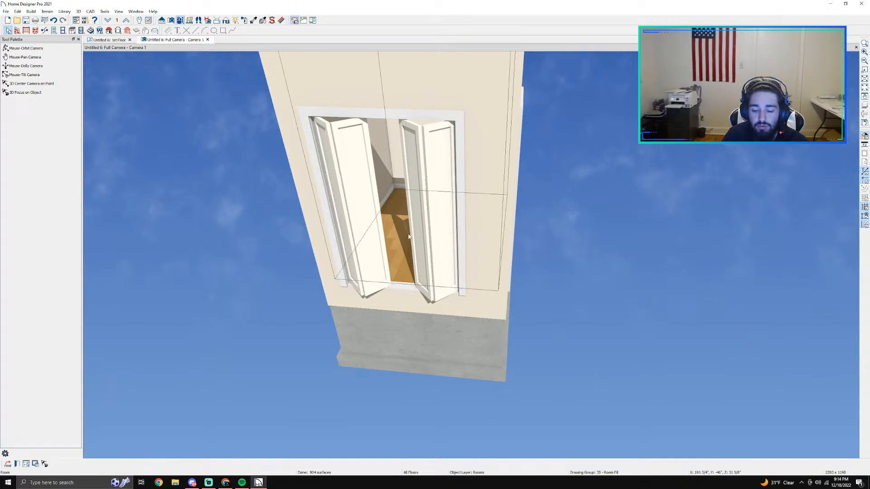
left_click(421, 250)
key("Delete")
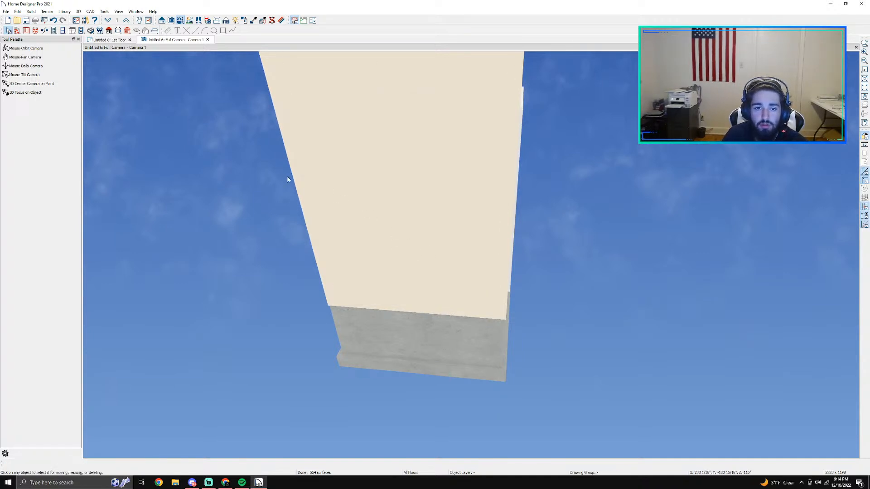
Step: Place a hinged door near the middle of the room's bottom wall and view it in the 3D camera
left_click(108, 39)
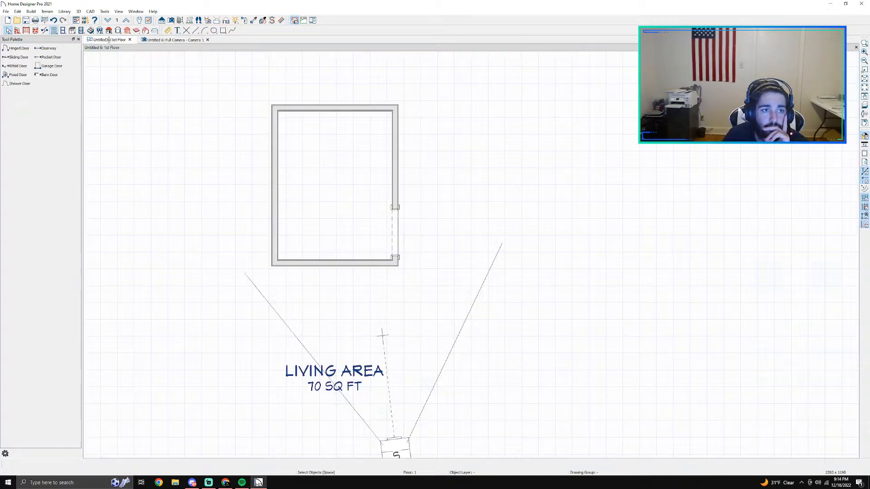
left_click(47, 77)
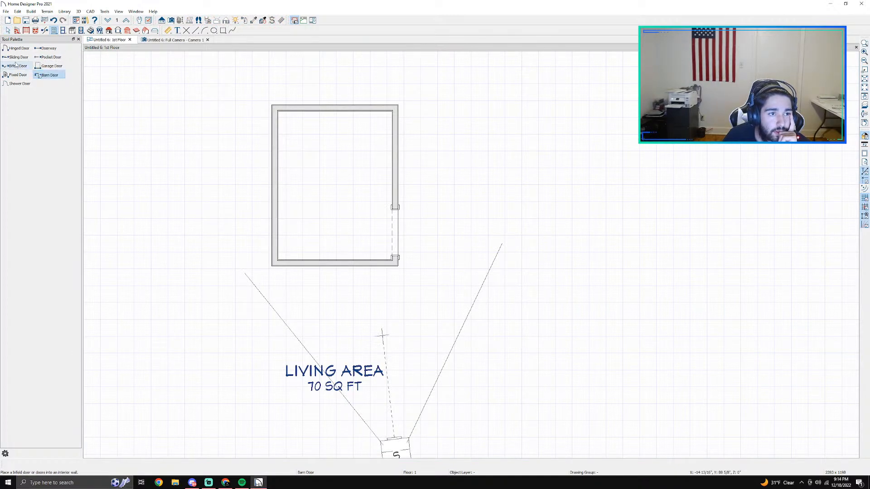
left_click(18, 48)
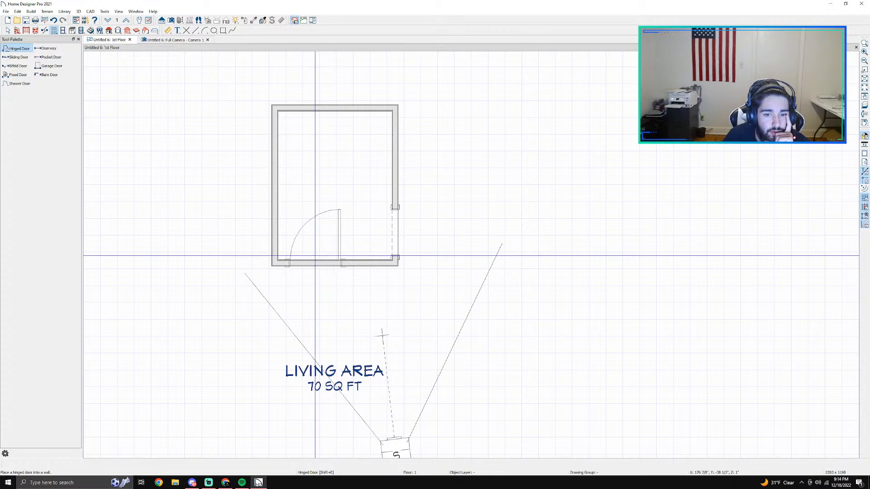
left_click(337, 258)
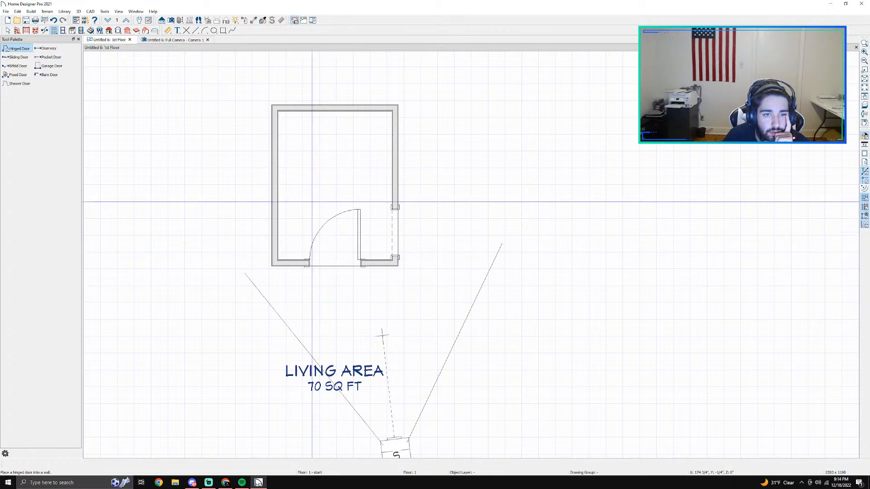
left_click(172, 40)
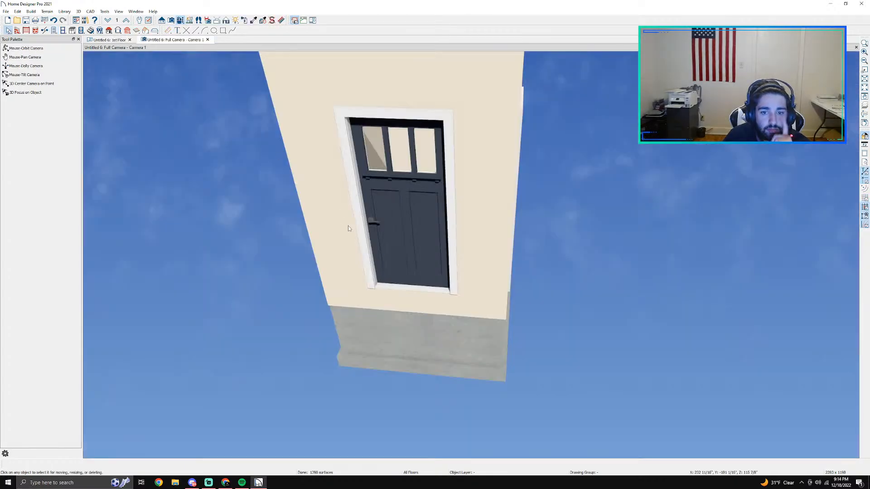
Step: Show the hinged door open in 3D, swing it to the outside of the bottom wall, and check it in the camera view
right_click(392, 222)
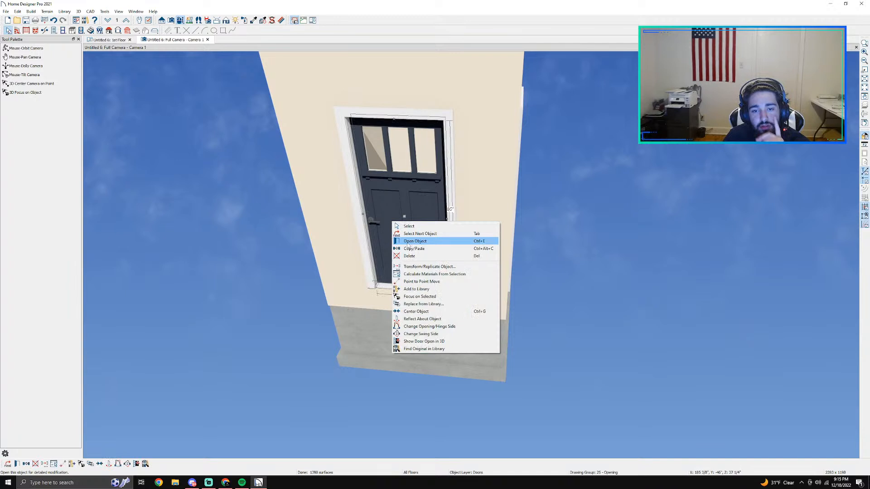
left_click(431, 344)
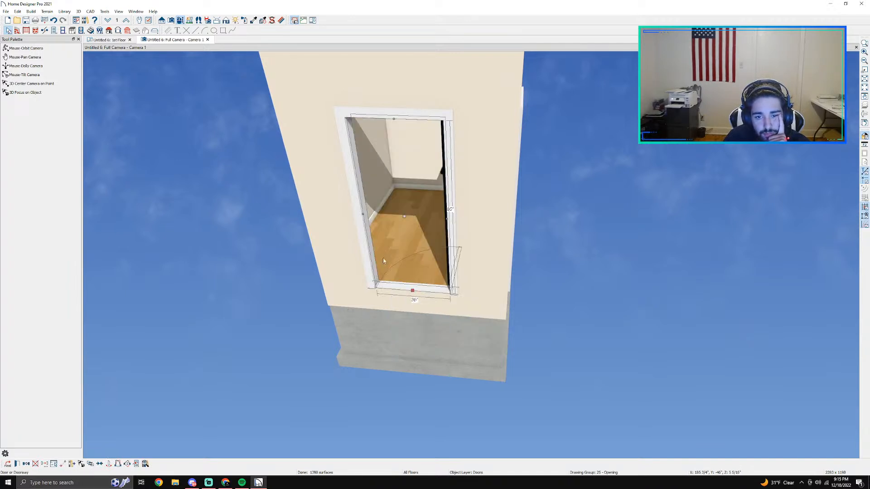
left_click(111, 40)
left_click(360, 219)
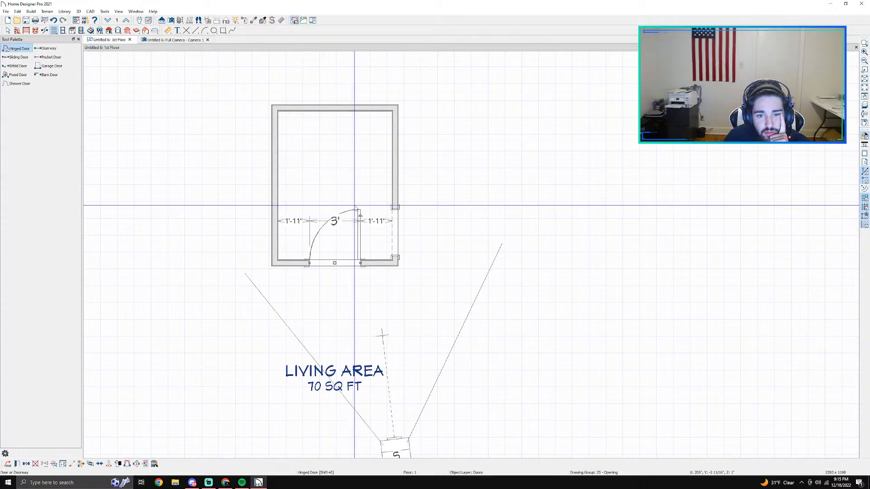
left_click_drag(360, 219, 359, 315)
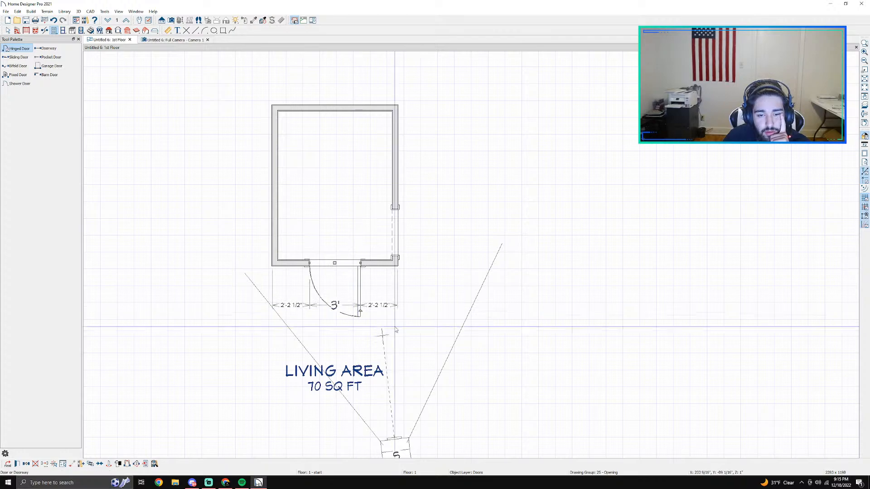
left_click(192, 41)
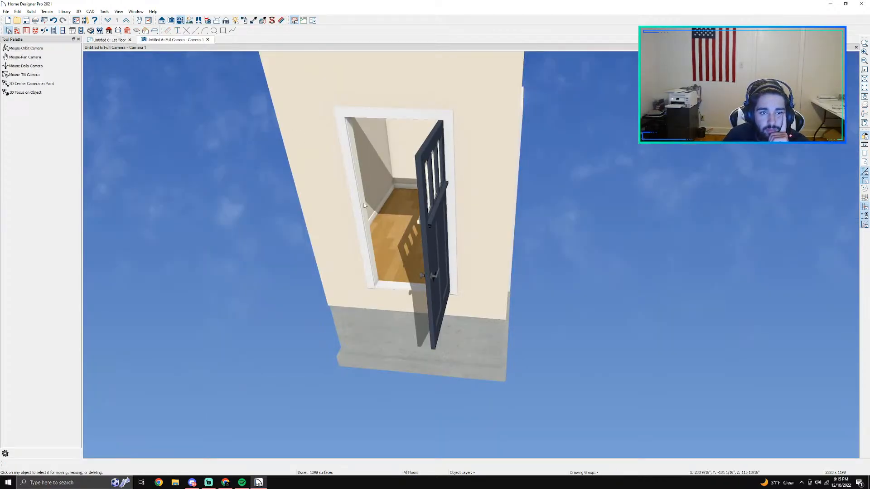
Step: Open the hinged door's leaf wider toward the right in the floor plan and view it in the 3D camera
left_click(109, 40)
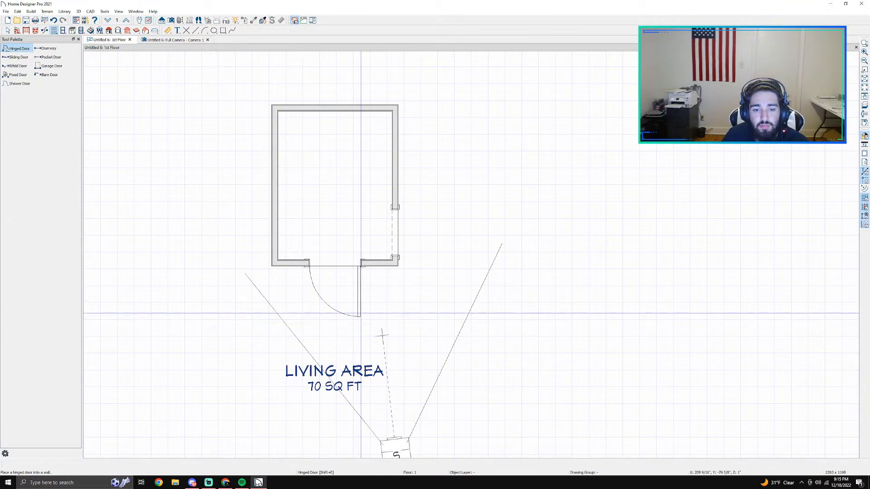
left_click(361, 316)
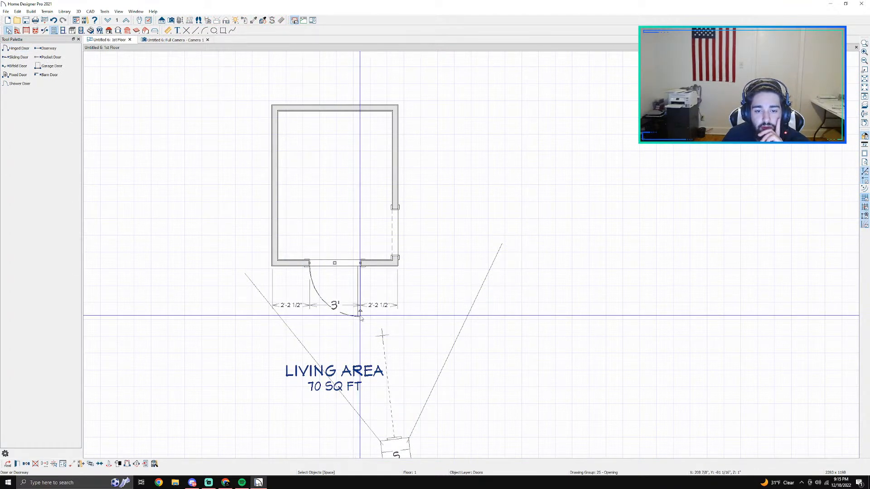
left_click_drag(361, 317, 381, 266)
left_click(179, 40)
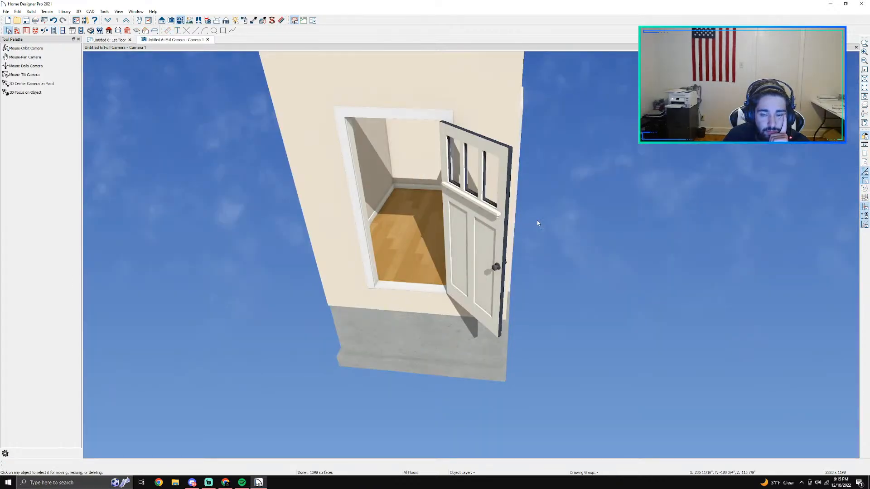
left_click(394, 230)
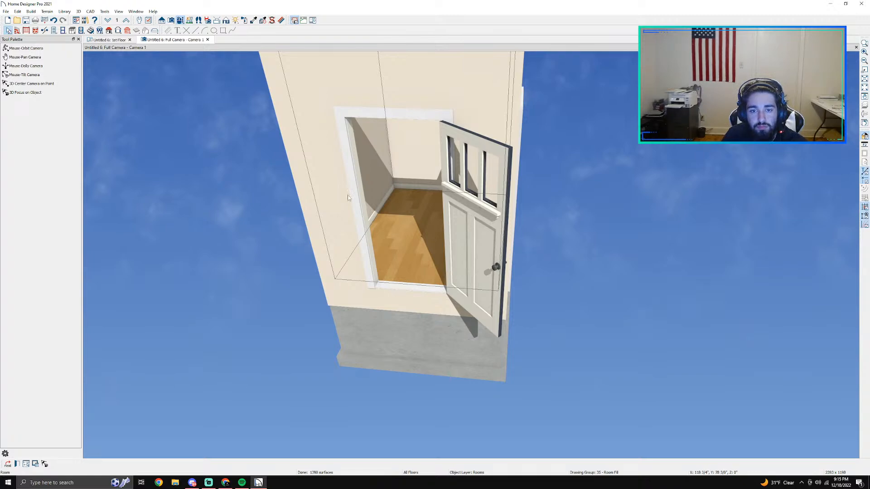
Step: Delete the hinged door from the room's bottom wall in the floor plan
left_click(110, 39)
scroll(348, 217, "up", 2)
left_click(336, 265)
key("Delete")
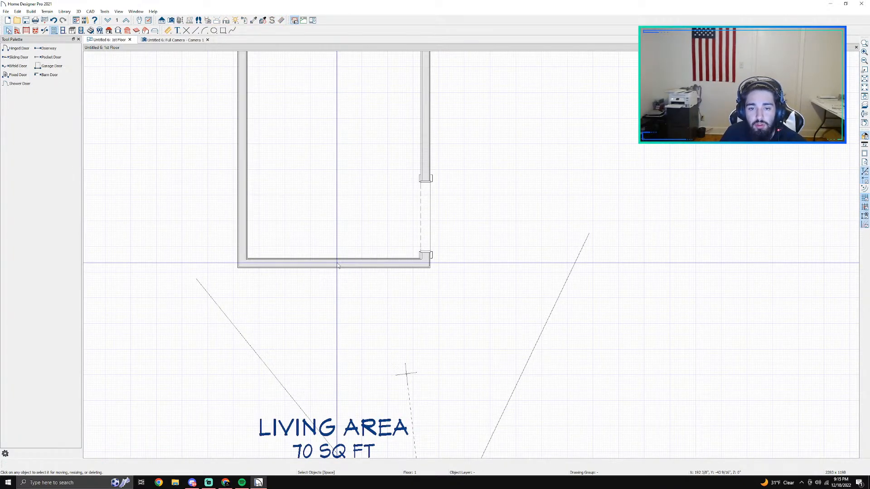
Step: Draw a straight interior wall about 3'-1 1/2" long down from the room's top wall, right of its middle
scroll(341, 219, "up", 1)
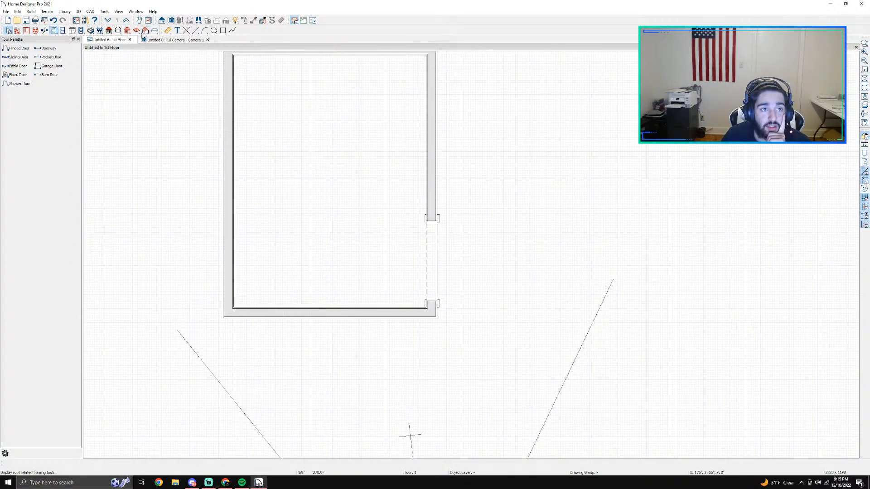
left_click(16, 30)
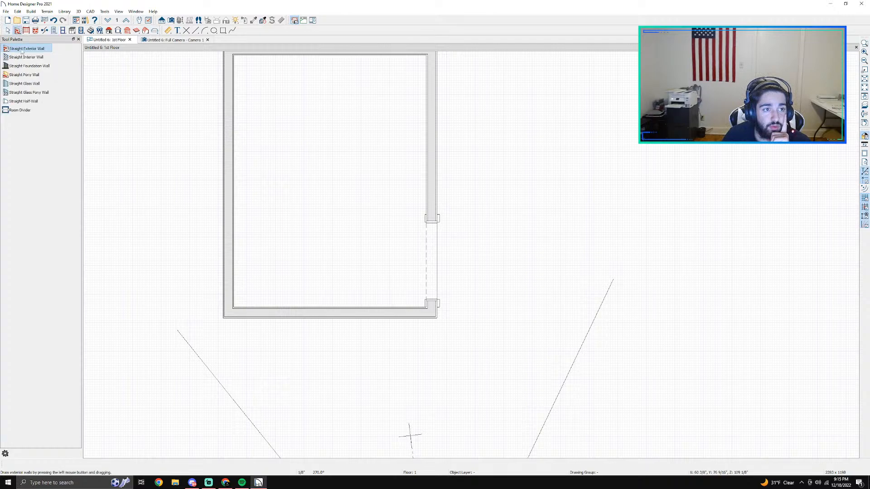
left_click(21, 58)
middle_click_drag(340, 121, 320, 218)
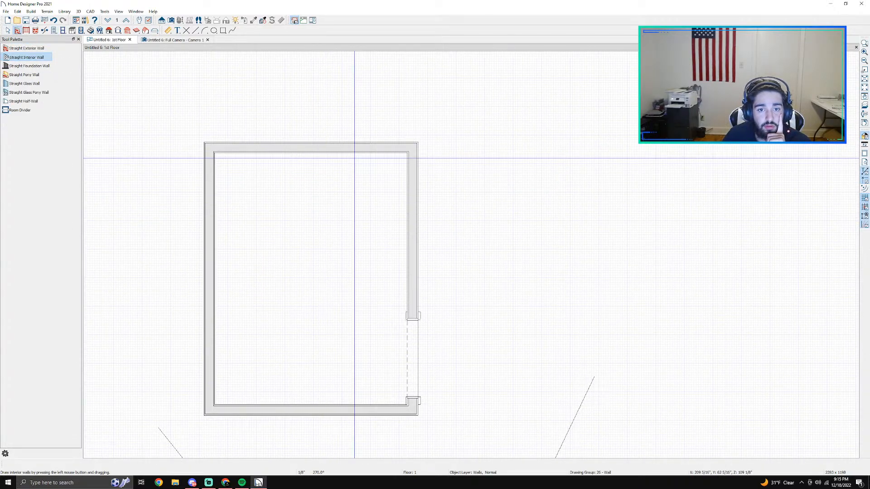
left_click_drag(342, 152, 344, 240)
key("space")
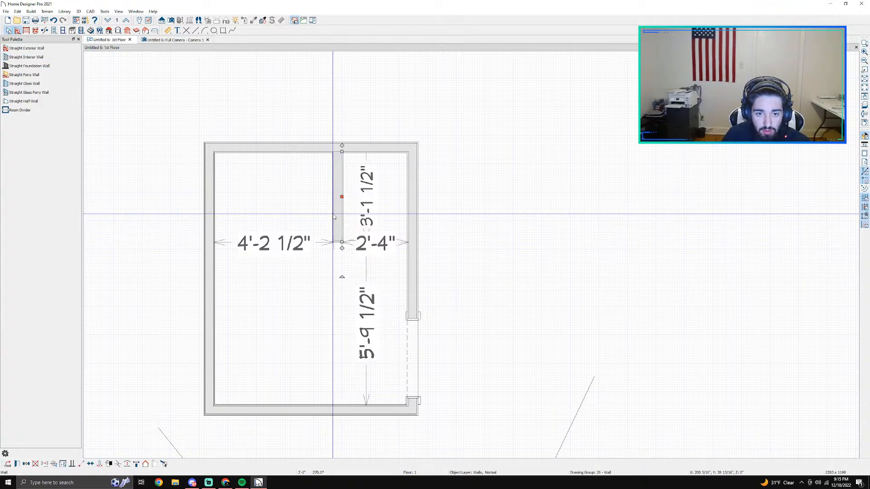
Step: Set the interior wall's length from the top wall to 3'6"
left_click(336, 208)
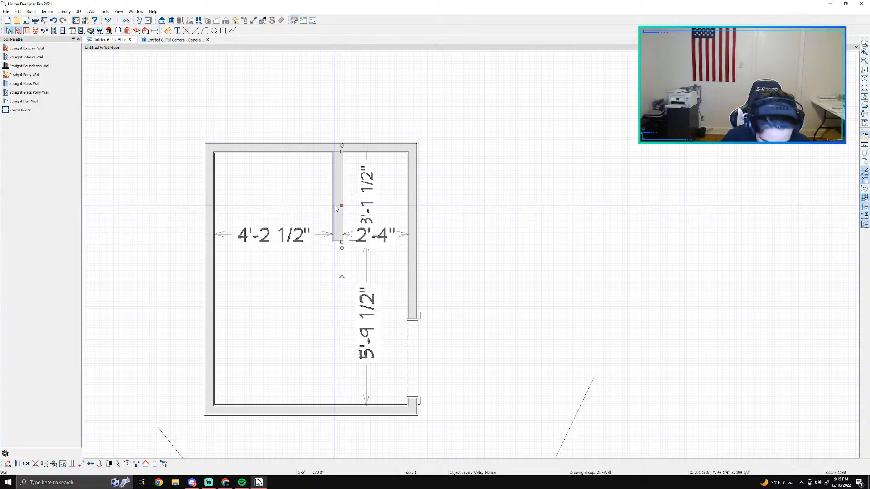
left_click(365, 187)
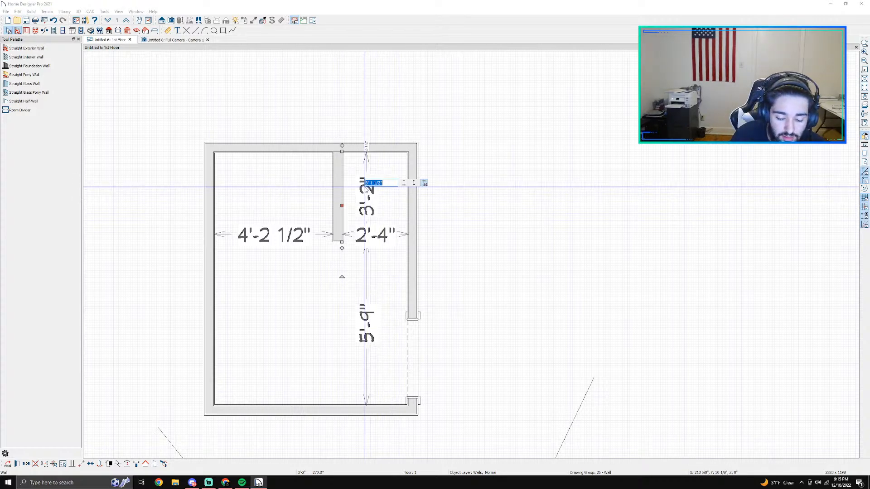
type("3'6")
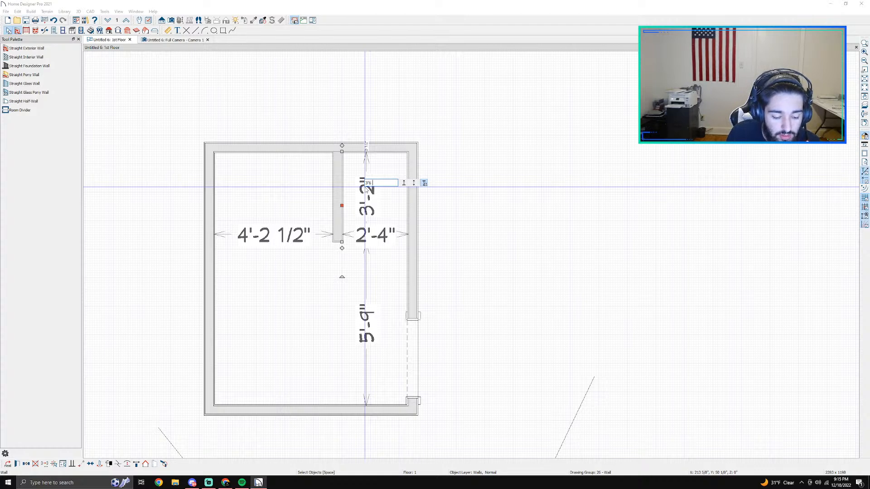
key("Return")
left_click(452, 205)
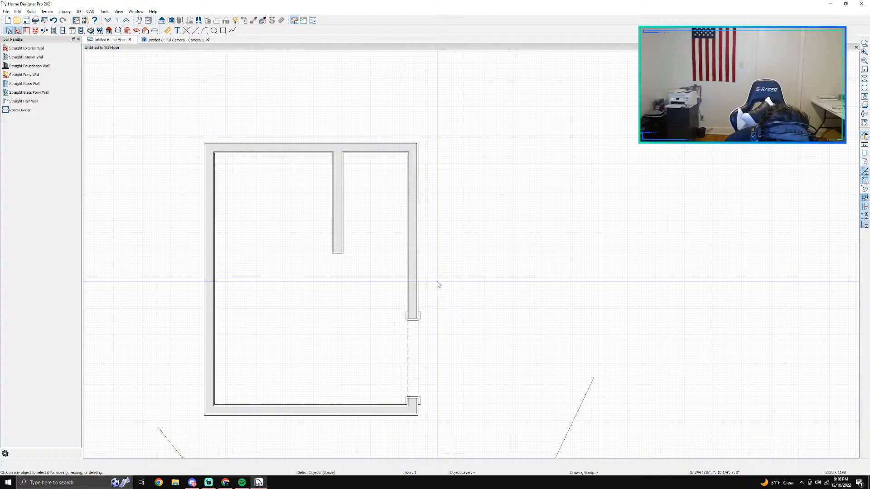
Step: Set the distance between the interior wall and the room's right wall to 2'9.25"
scroll(427, 265, "up", 1)
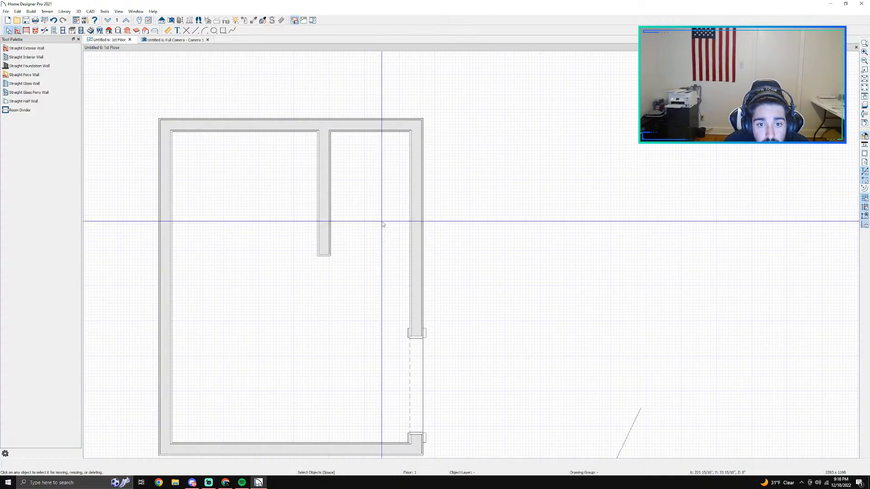
left_click(323, 174)
left_click(376, 209)
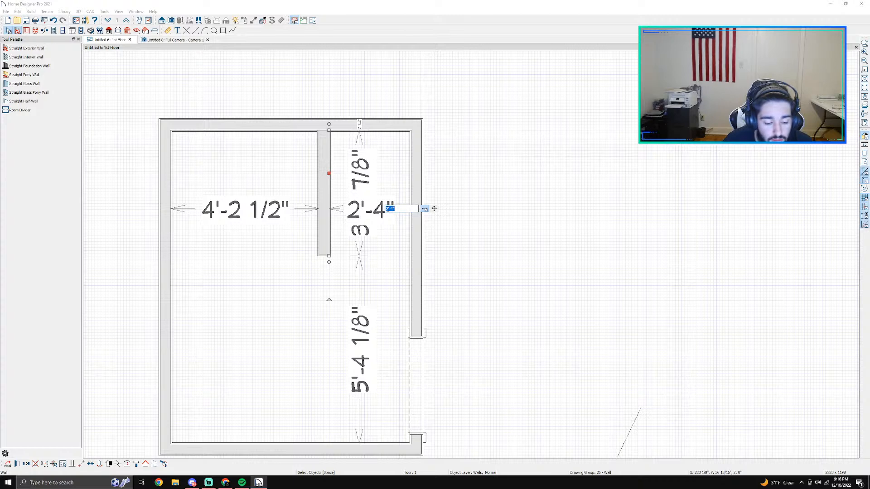
type("2'")
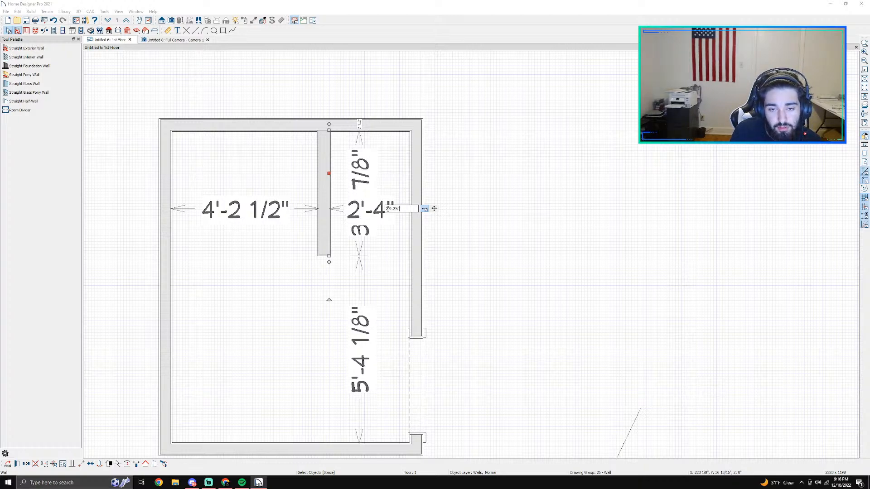
type("9.25\"")
key("Return")
scroll(501, 249, "up", 1)
left_click(494, 246)
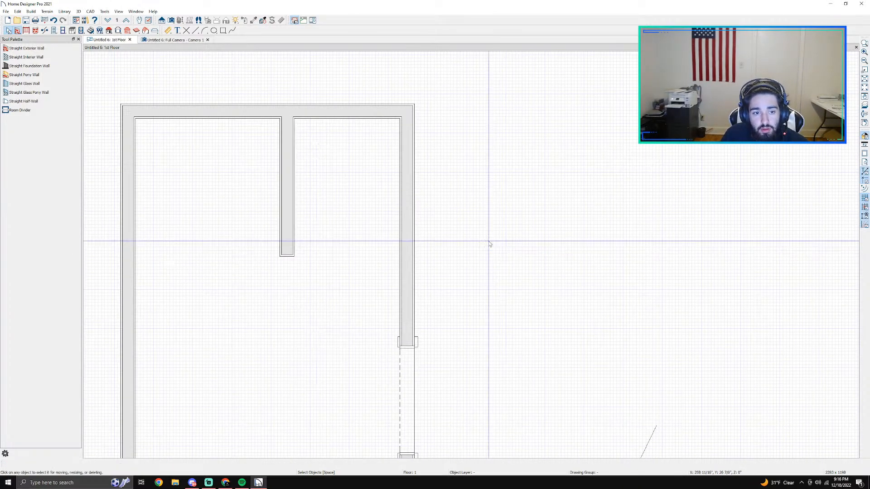
Step: Check the dimensions of the room's top wall and the interior wall's spacing to the side walls
left_click(173, 110)
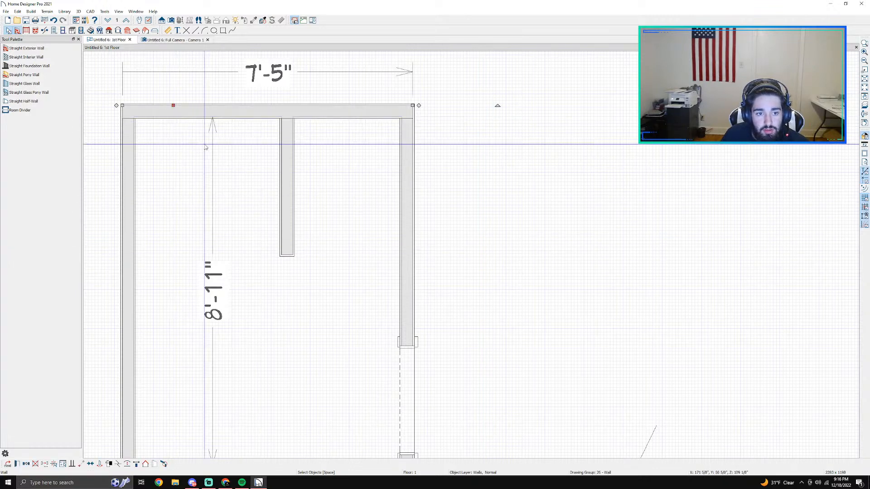
left_click(291, 202)
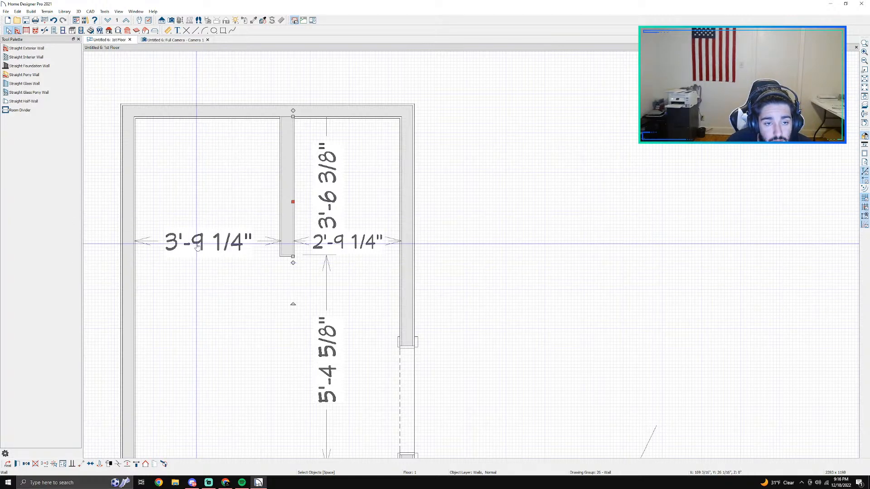
scroll(194, 247, "down", 2)
scroll(194, 247, "down", 2)
scroll(236, 233, "up", 1)
left_click(221, 172)
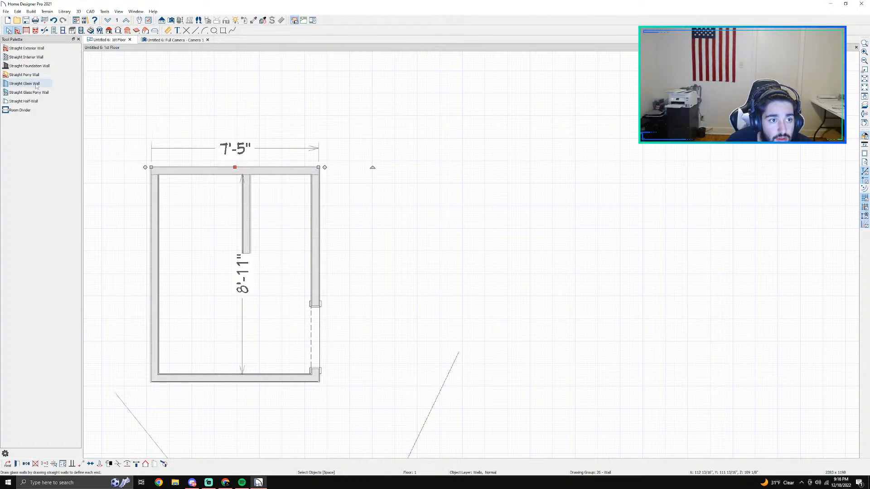
Step: Add a point-to-point dimension between the inner faces of the left and right walls and place it above the room
left_click(45, 31)
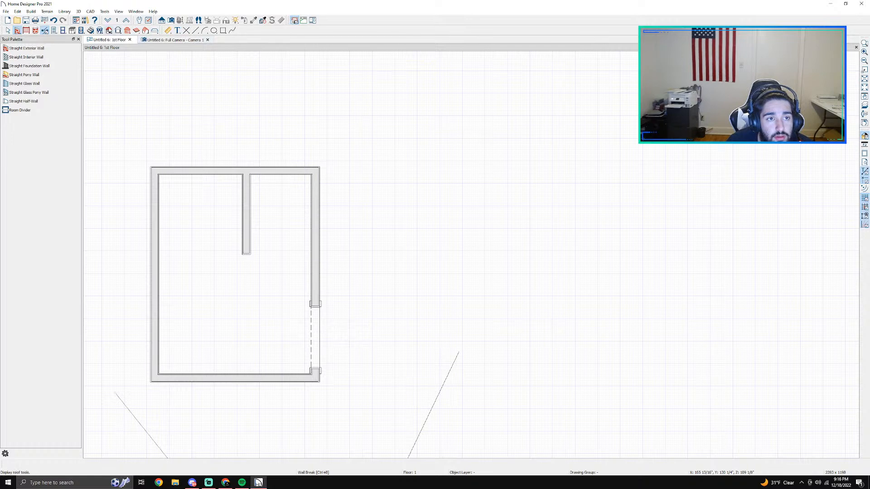
left_click(168, 30)
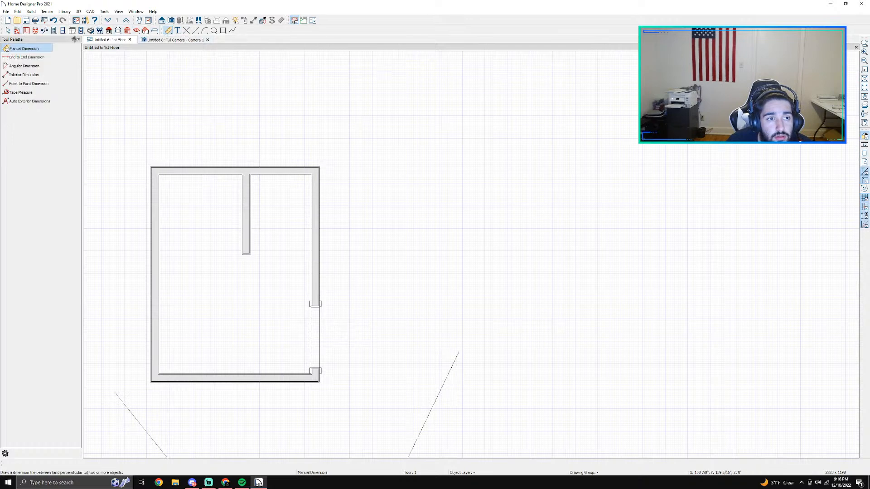
left_click(29, 84)
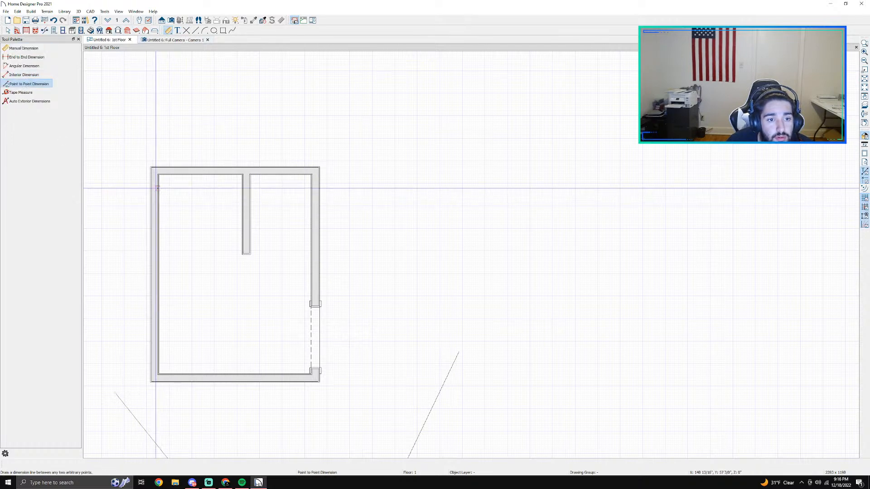
left_click_drag(158, 187, 312, 184)
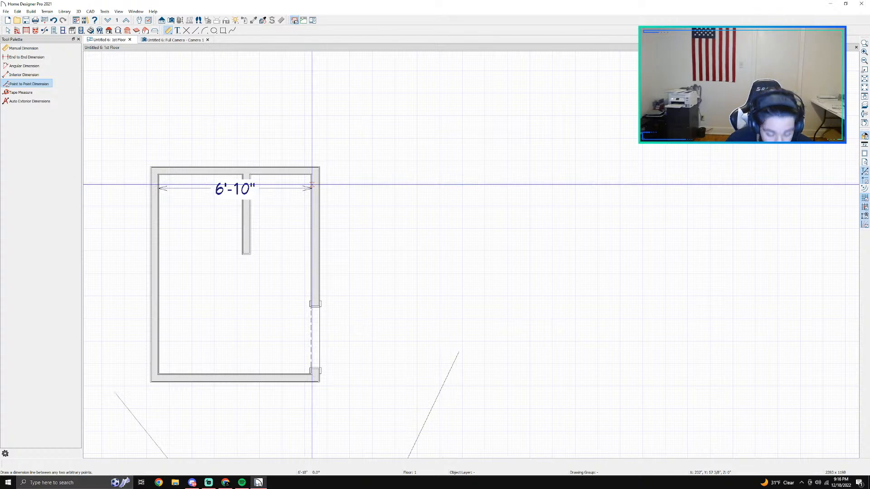
key("space")
left_click(227, 188)
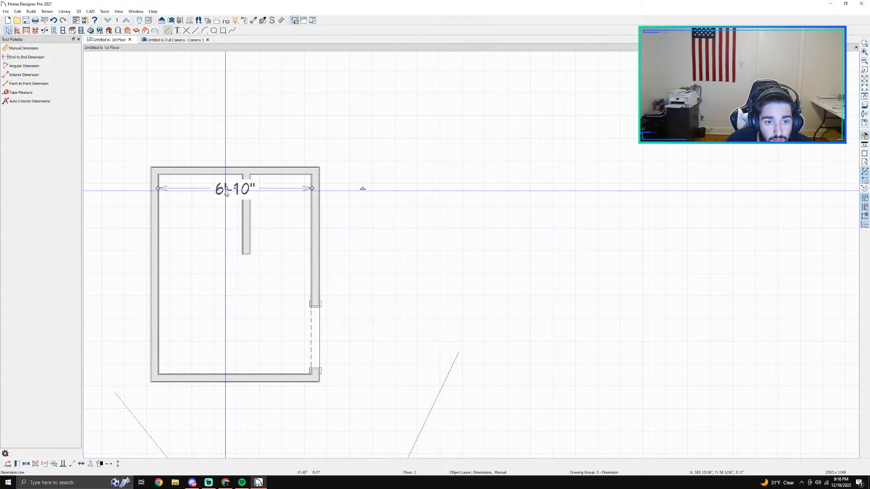
left_click_drag(227, 189, 226, 102)
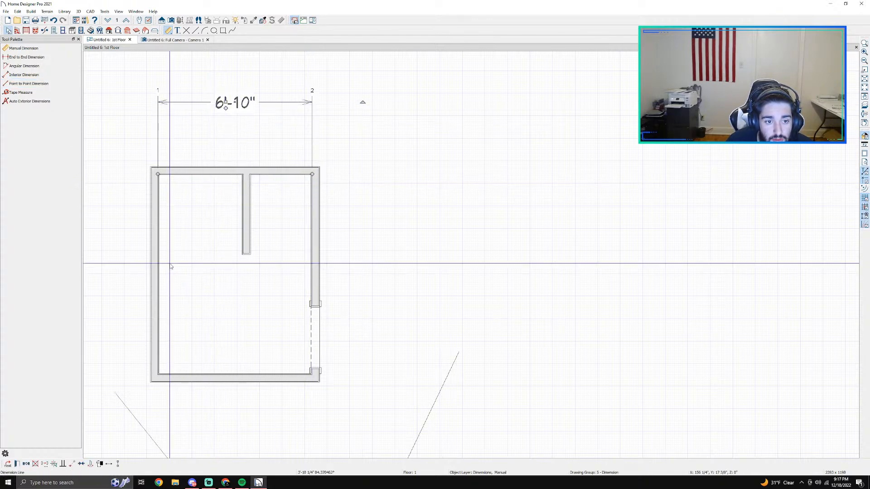
Step: Set the room's interior width to 7'-5" by moving the left wall
left_click(154, 273)
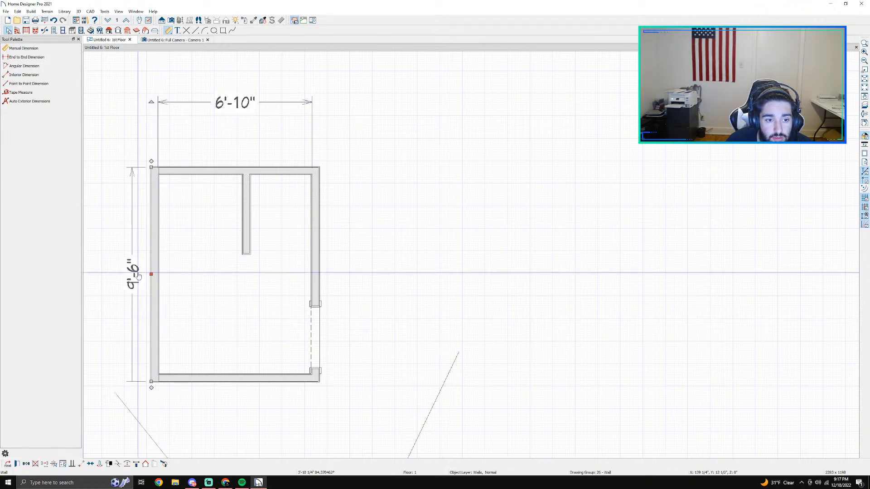
left_click(245, 103)
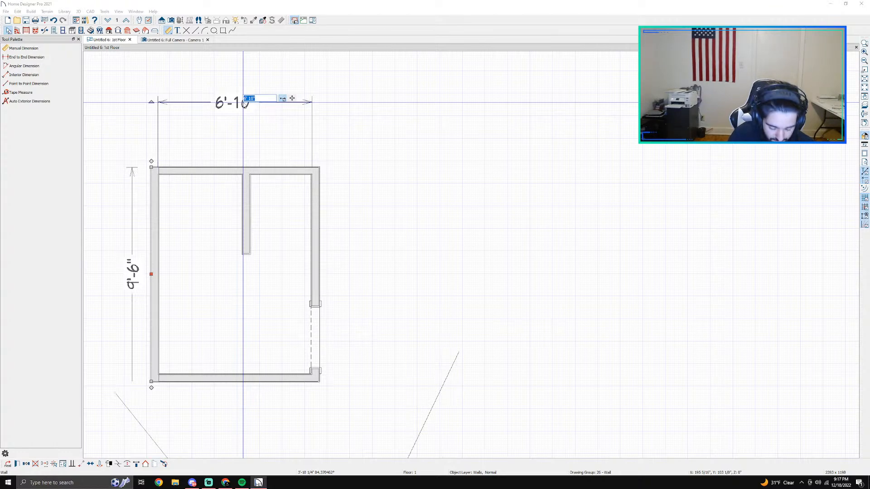
type("7'5")
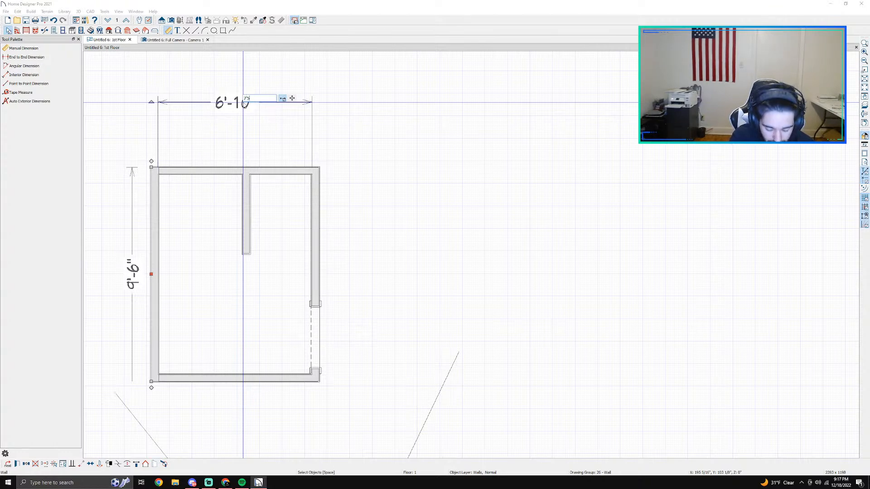
key("Return")
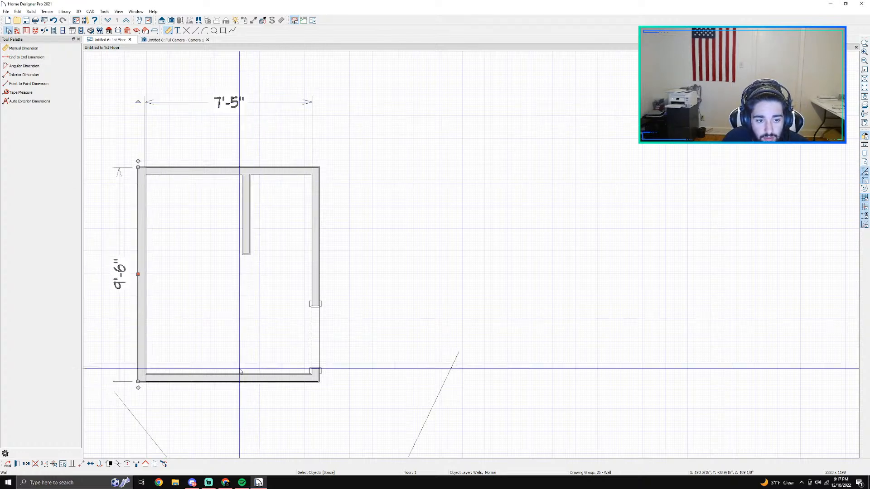
Step: Set the room's interior length to 9'-7" by moving the bottom wall
left_click(228, 379)
scroll(208, 368, "up", 1)
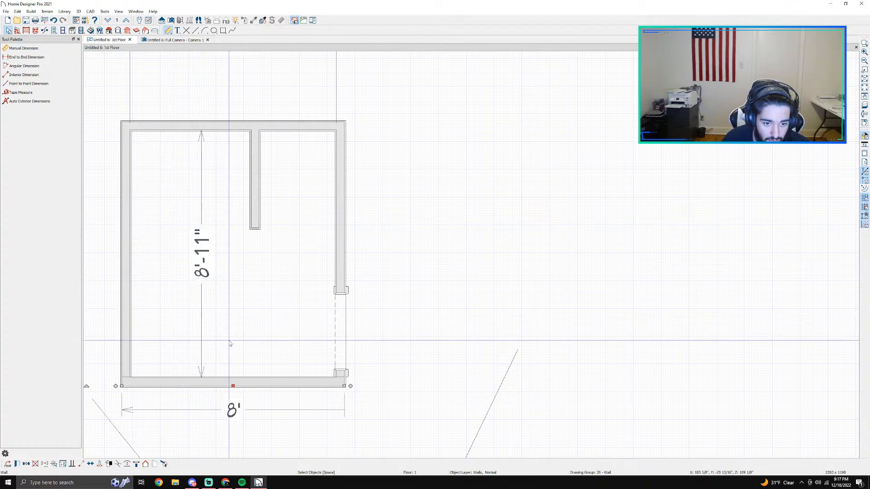
left_click(211, 386)
left_click(186, 271)
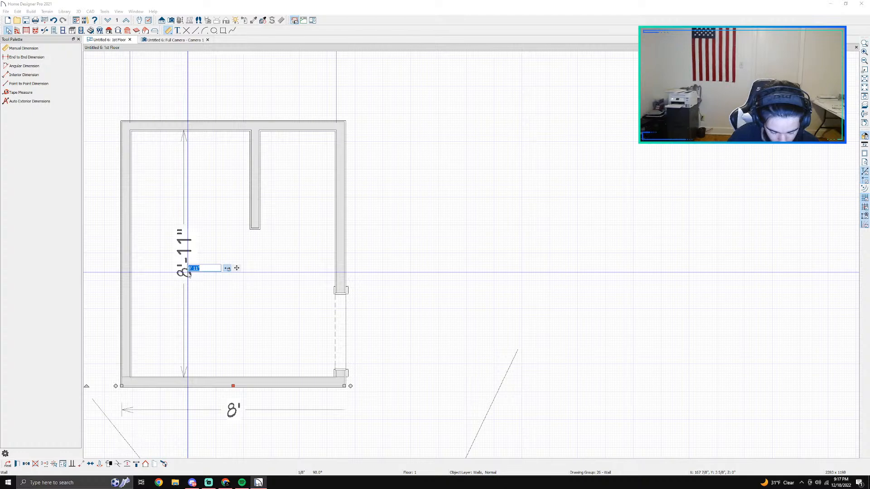
type("9'7")
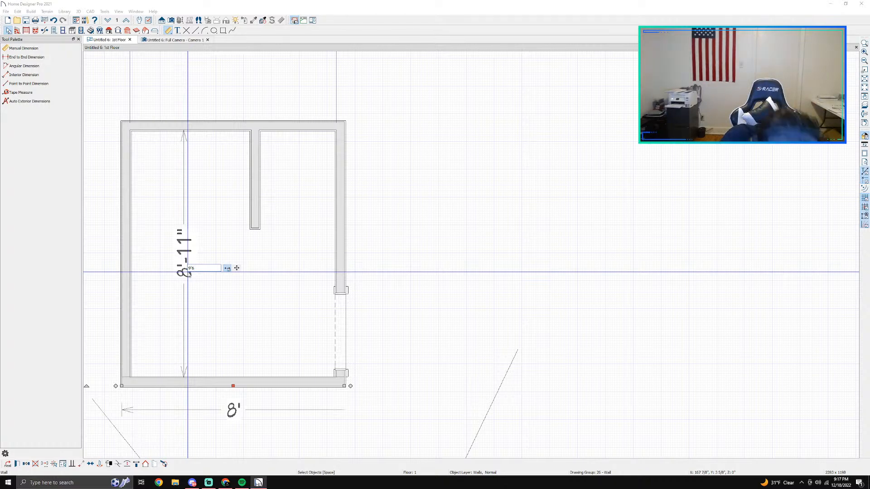
key("Return")
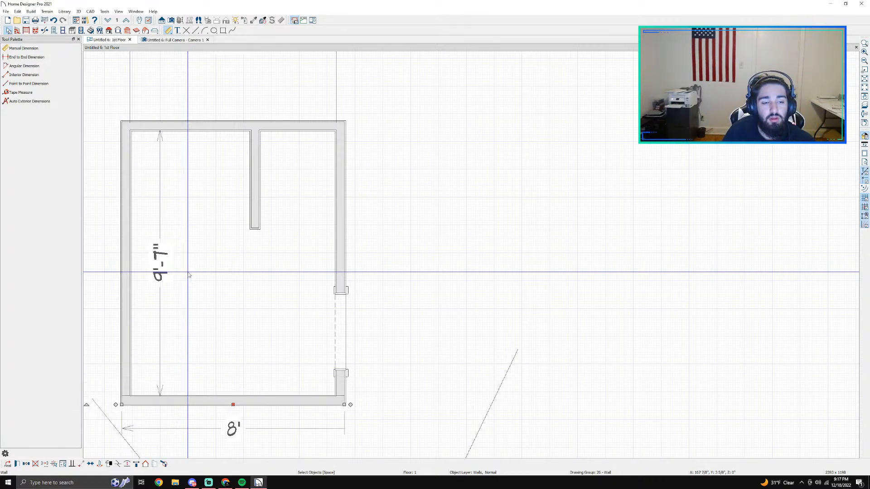
Step: Check the interior wall's length and its spacing to the surrounding walls
scroll(188, 272, "down", 1)
scroll(185, 249, "up", 1)
scroll(186, 247, "down", 1)
scroll(185, 240, "up", 1)
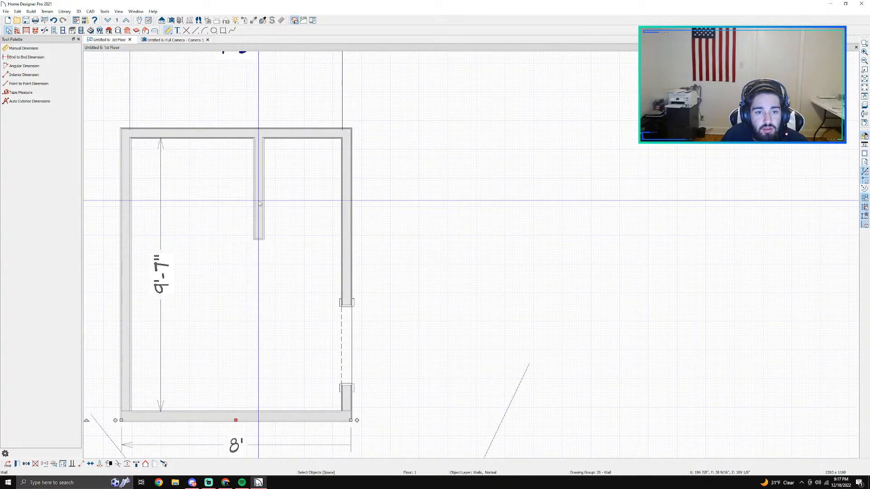
left_click(258, 201)
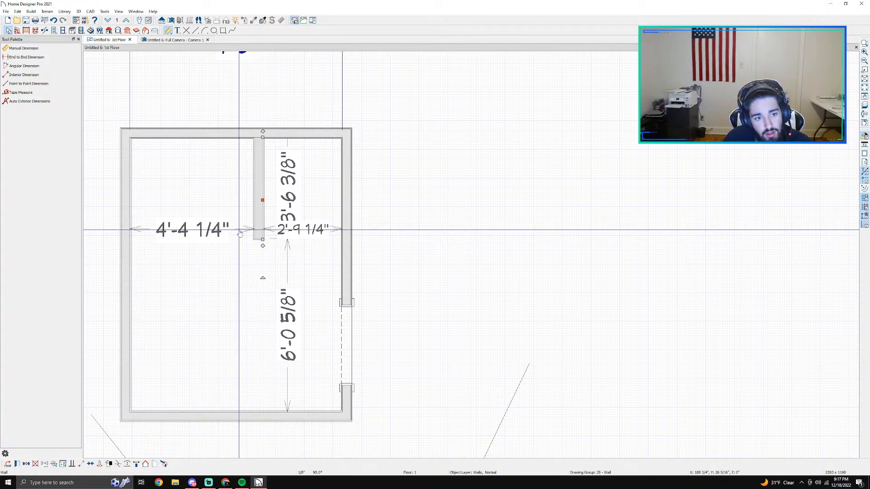
key("Escape")
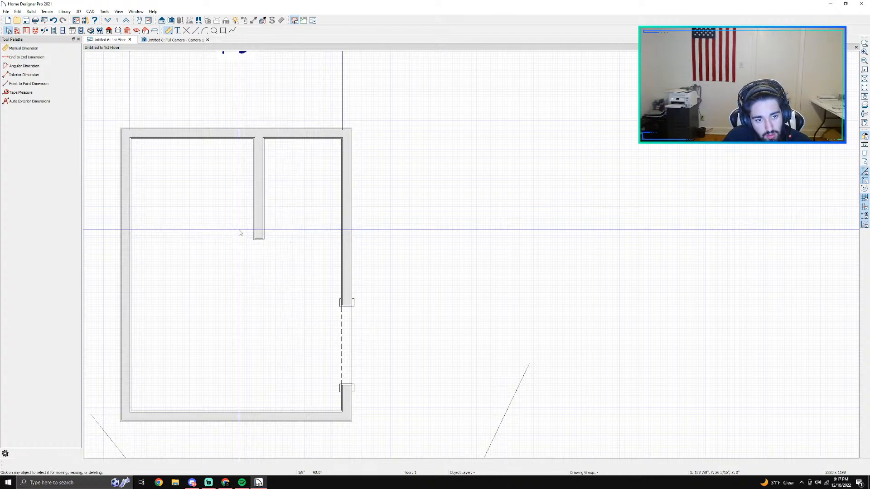
Step: Open the library and place a toilet against the top wall, between the interior wall and the right wall
scroll(229, 225, "down", 2)
scroll(207, 224, "up", 3)
middle_click_drag(198, 214, 273, 230)
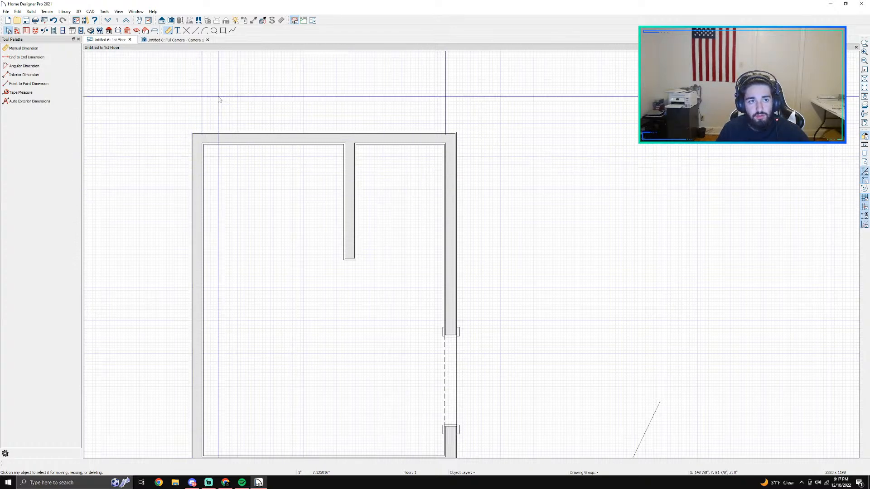
left_click(136, 11)
mouse_move(120, 13)
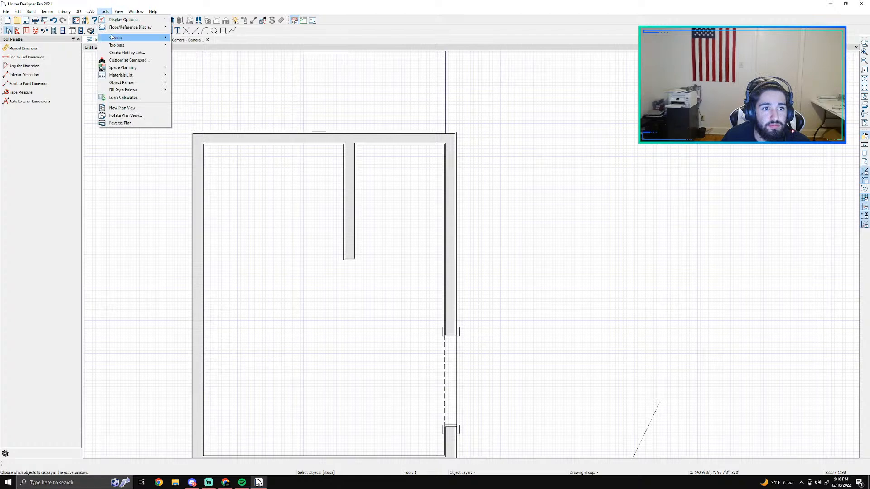
mouse_move(119, 13)
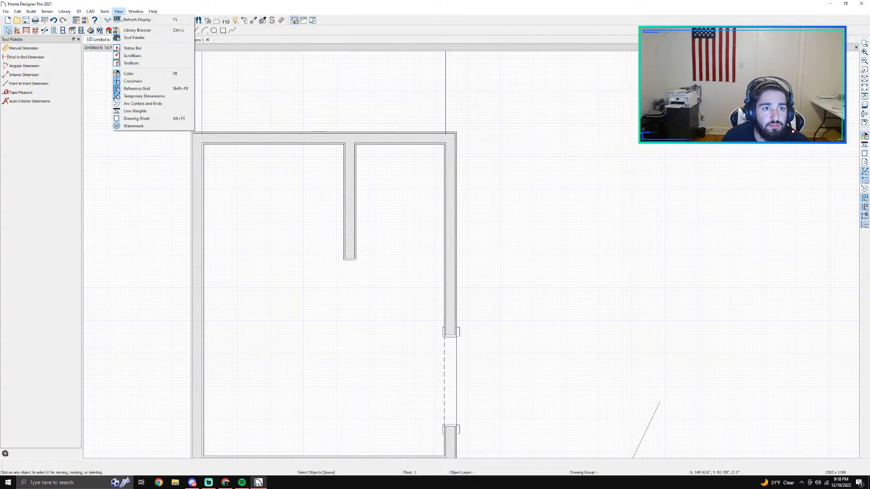
left_click(127, 31)
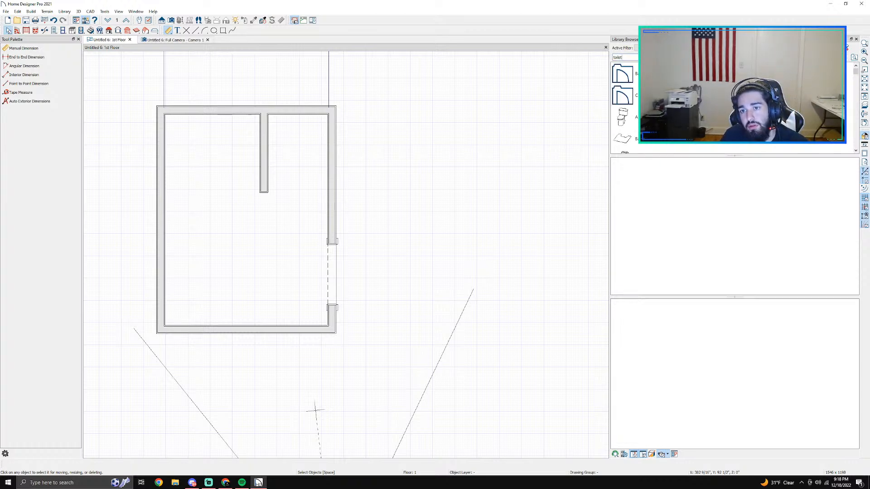
left_click(622, 116)
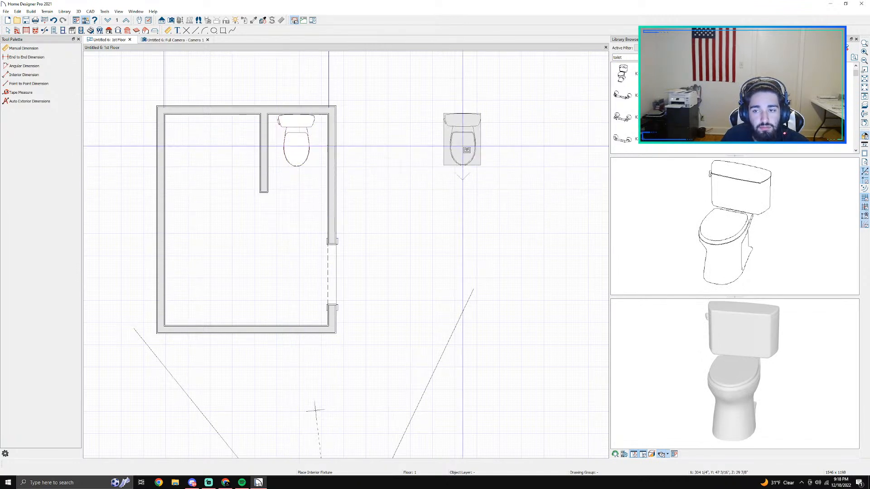
Step: Browse the toilet tissue holders and place the K-11374 Forte Sculpted Toilet Tissue Holder just outside the right wall
scroll(548, 134, "up", 1)
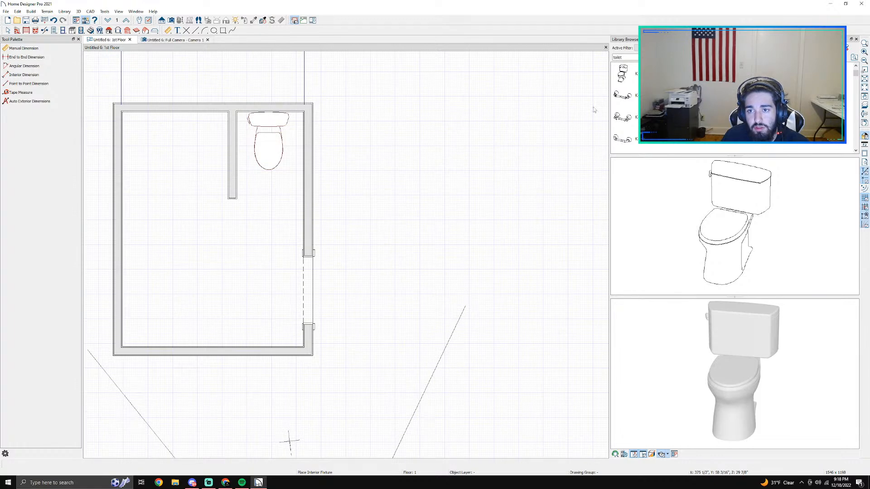
left_click(632, 104)
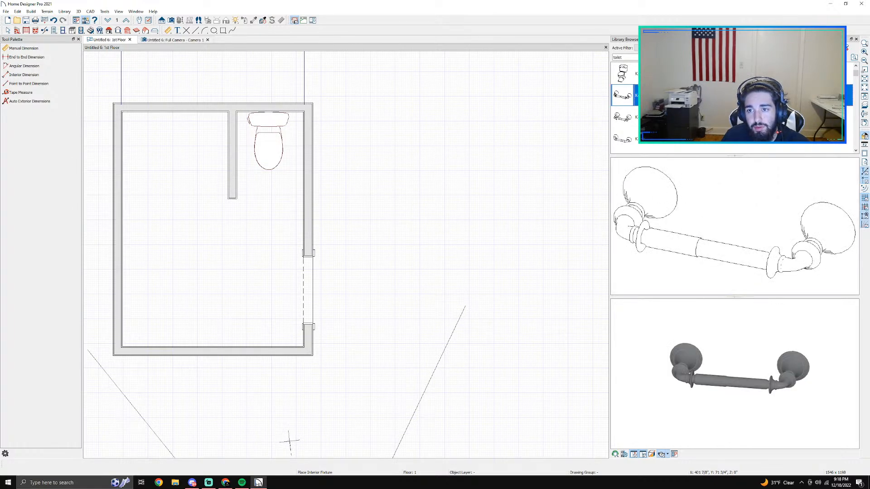
left_click(654, 117)
left_click(654, 140)
scroll(655, 140, "down", 2)
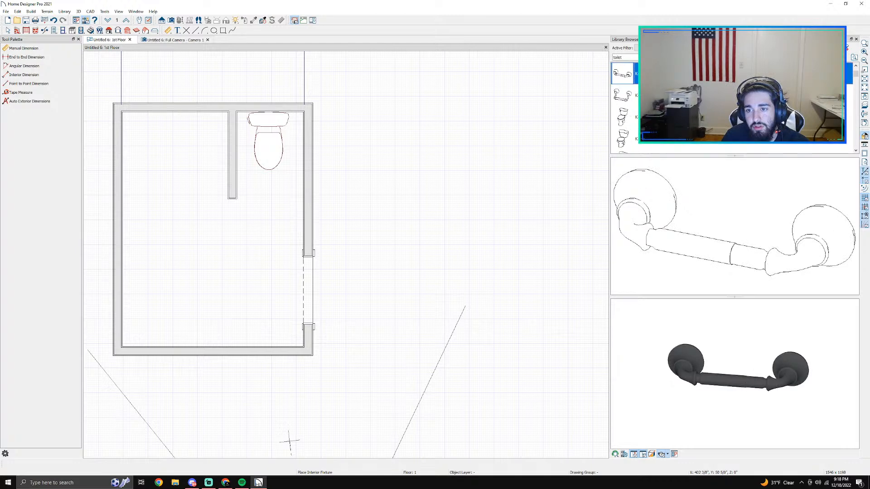
scroll(655, 140, "up", 1)
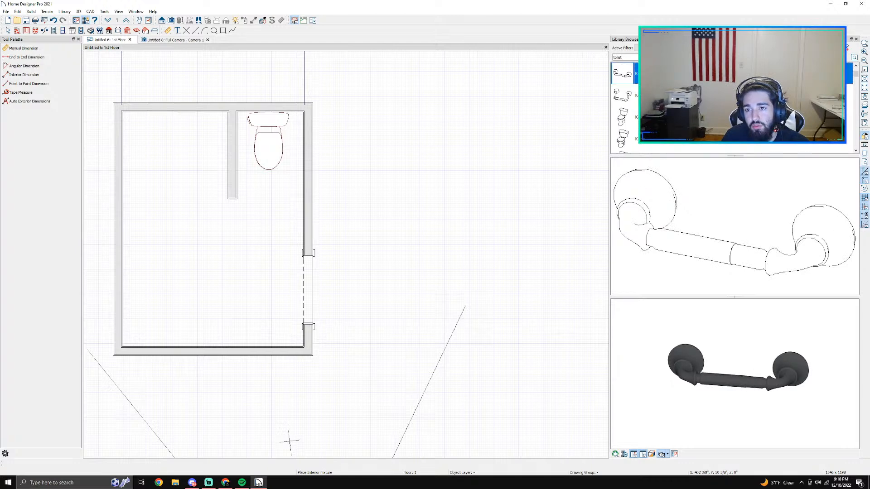
left_click(692, 234)
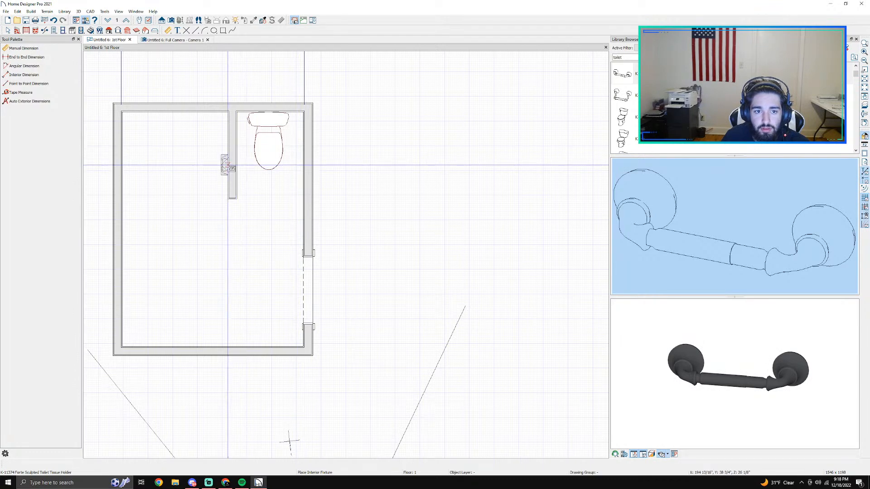
left_click(324, 166)
Step: Rotate the tissue holder and move it onto the right wall's inner face beside the toilet
scroll(324, 167, "up", 2)
left_click(324, 166)
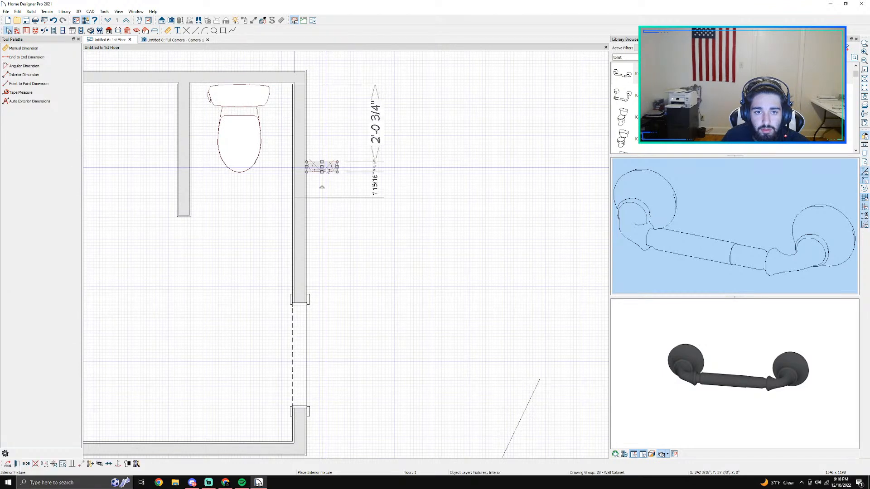
left_click_drag(322, 186, 287, 176)
key("Escape")
scroll(336, 180, "down", 1)
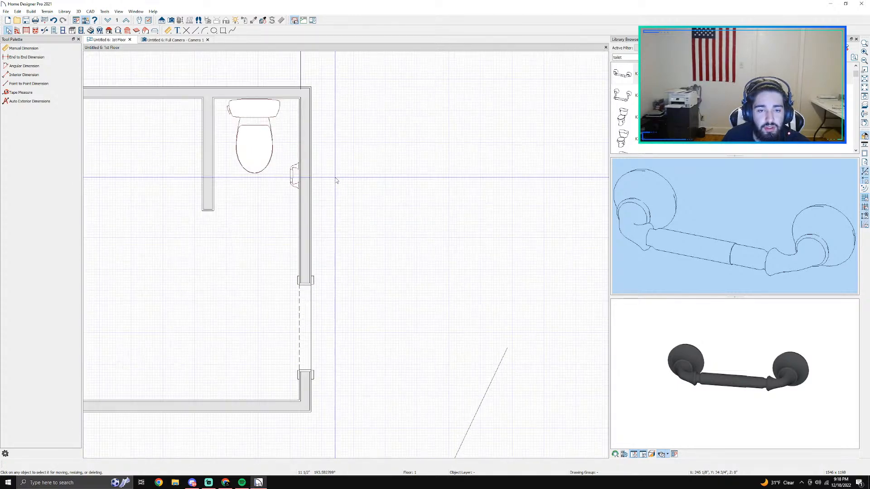
Step: Inspect the toilet and tissue holder in the 3D camera view, and return to the floor plan
left_click(170, 40)
scroll(297, 139, "up", 6)
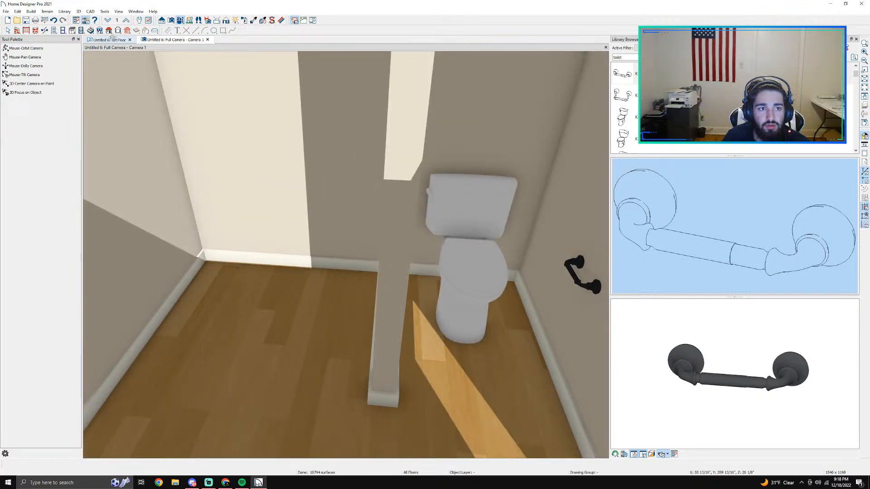
left_click(113, 39)
Step: Try to separate the area beside the toilet with a room divider from the interior wall to the left wall
scroll(216, 211, "down", 2)
middle_click_drag(179, 201, 287, 223)
scroll(287, 223, "up", 1)
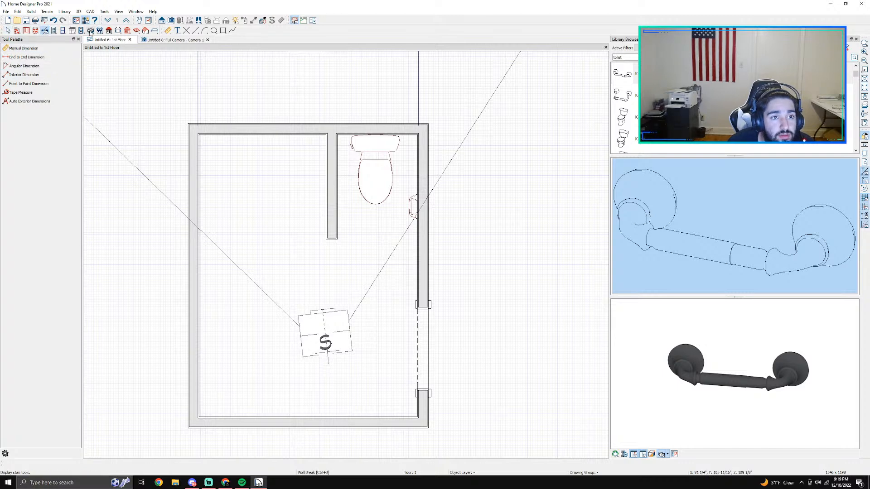
left_click(18, 30)
left_click(21, 110)
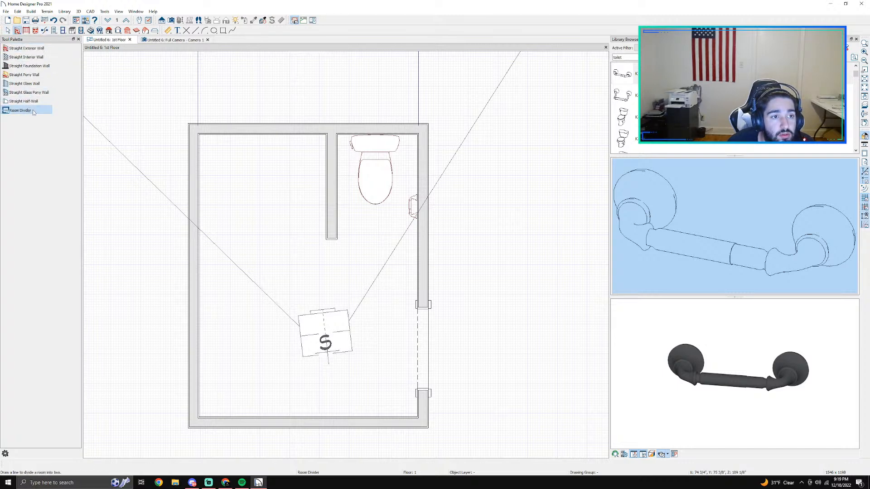
left_click_drag(327, 208, 198, 208)
key("space")
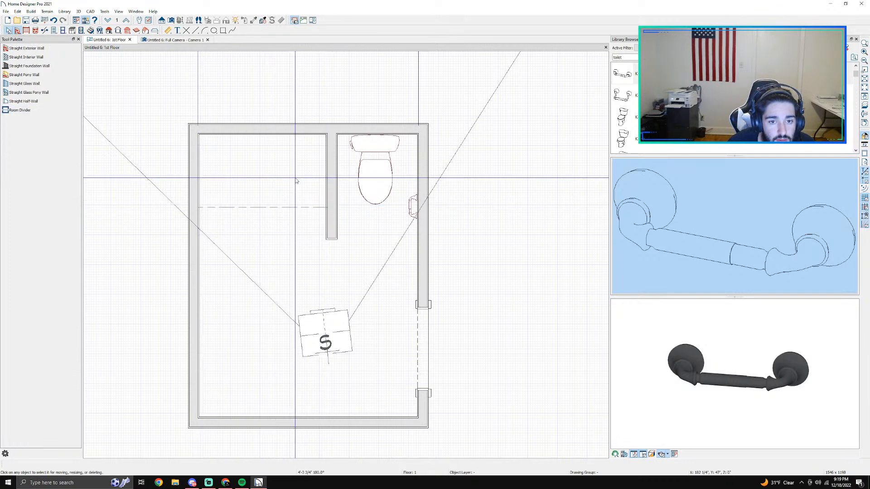
Step: Check the interior wall's spacing to the left wall and undo the room divider
left_click(323, 180)
left_click(327, 180)
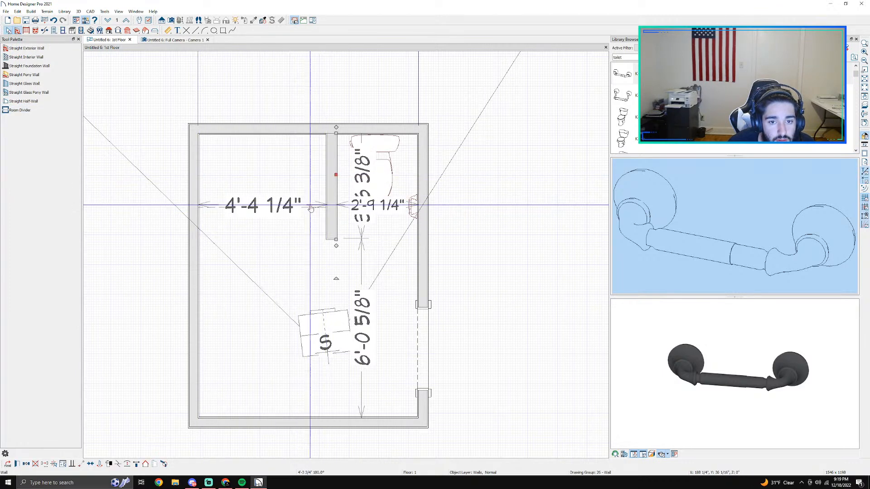
left_click(307, 204)
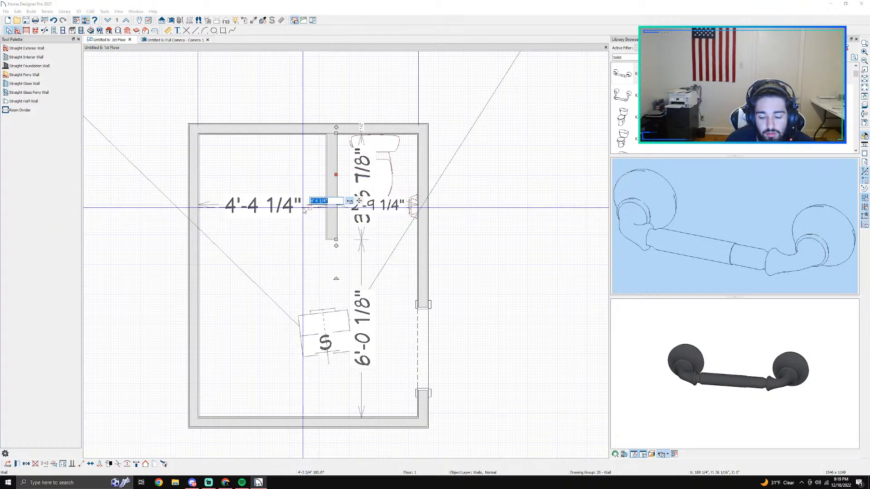
left_click(300, 225)
key("Escape")
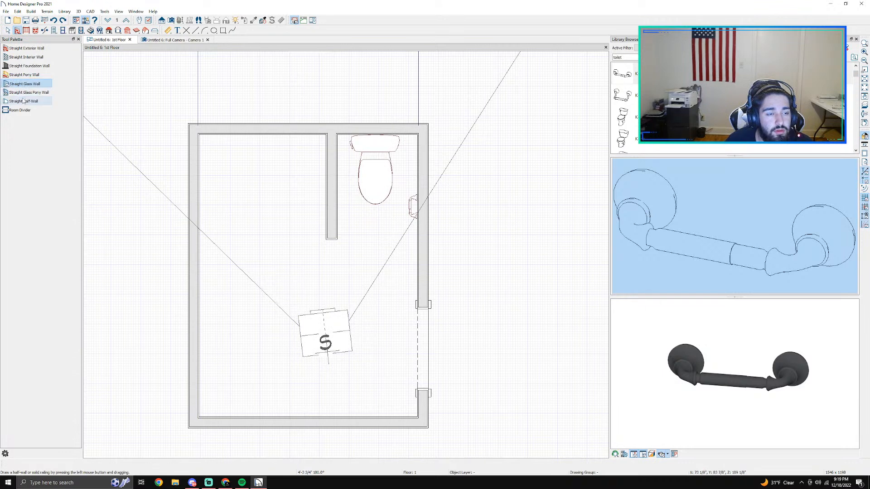
Step: Draw a straight half-wall about 4'-4" long from the left wall to the interior wall, about 2'-9" below the top wall
left_click_drag(194, 215, 326, 215)
key("space")
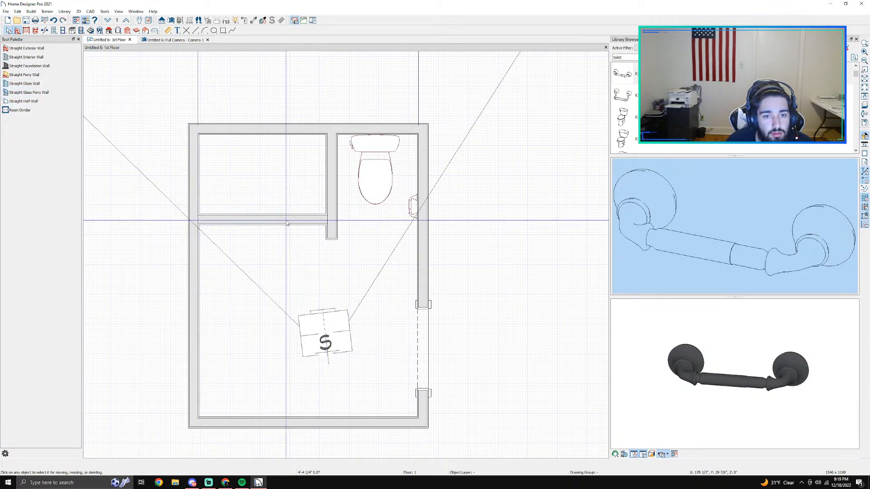
left_click(286, 222)
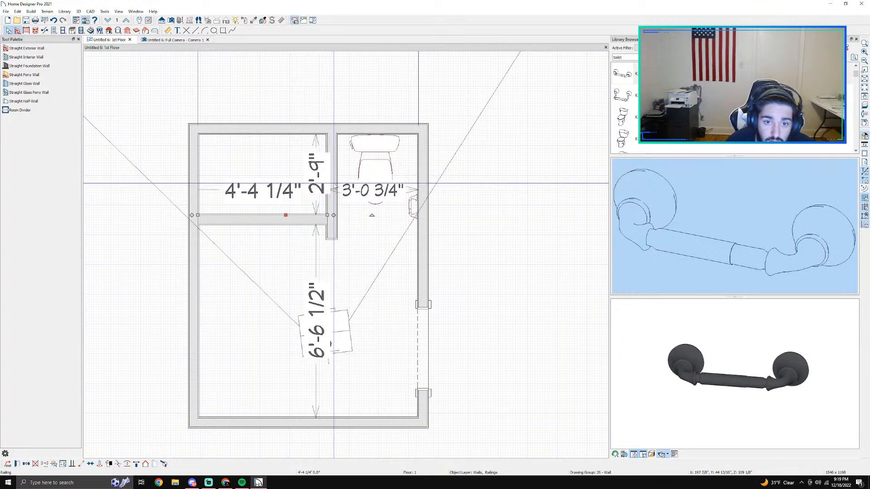
left_click(291, 164)
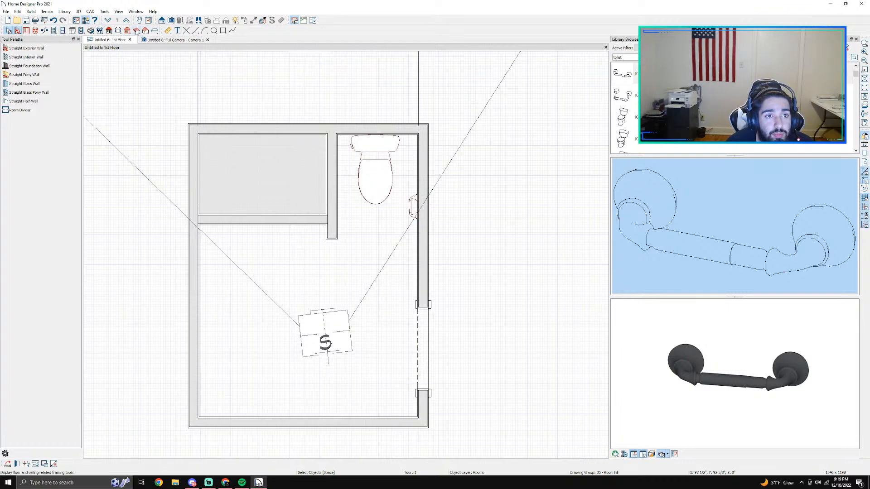
Step: Add a point-to-point dimension from the top wall's inner face to the half-wall's lower face
left_click(168, 31)
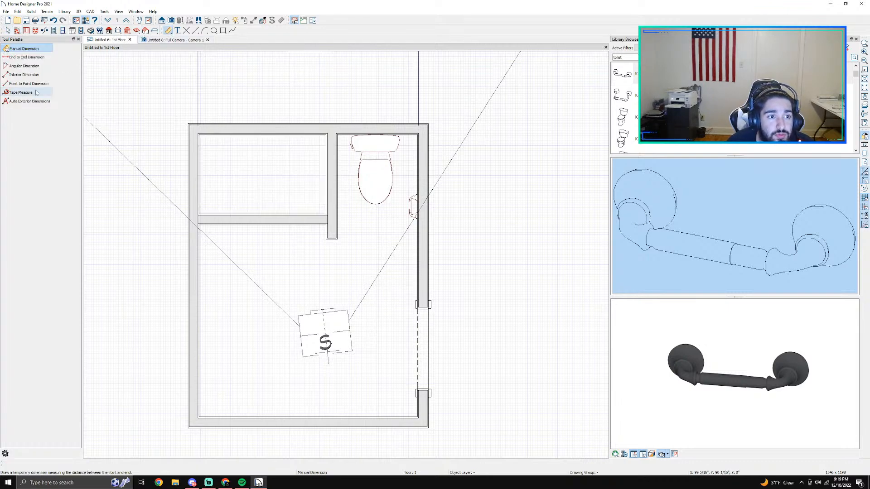
left_click(25, 85)
scroll(261, 150, "up", 4)
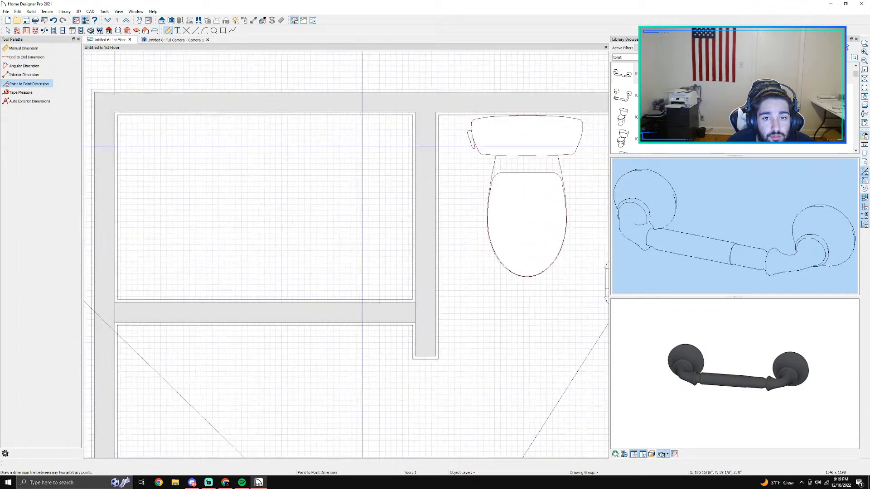
left_click_drag(348, 112, 347, 323)
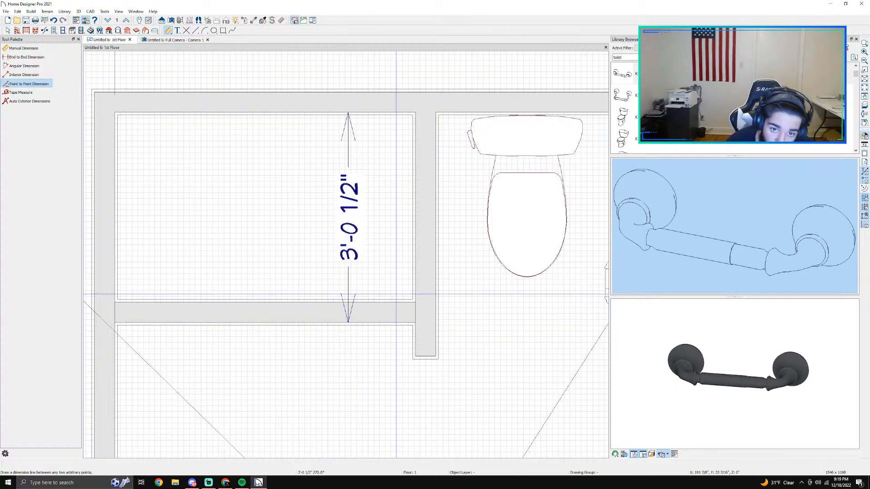
key("space")
Step: Set the distance from the top wall's inner face to the half-wall's lower face to 3'-5" by moving the half-wall
left_click(349, 251)
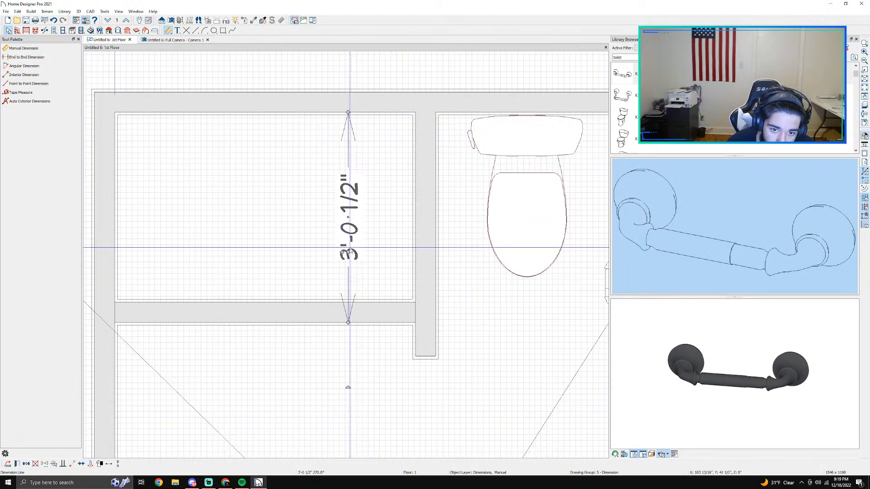
left_click(320, 317)
left_click(346, 217)
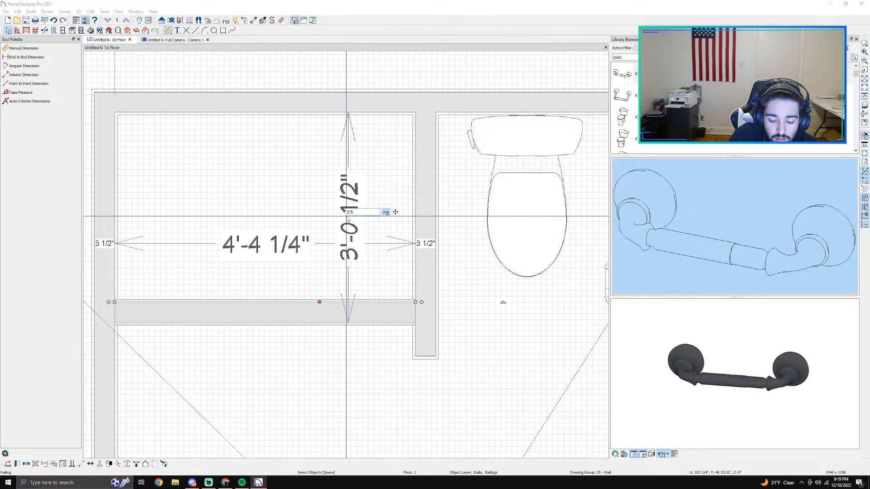
key("Return")
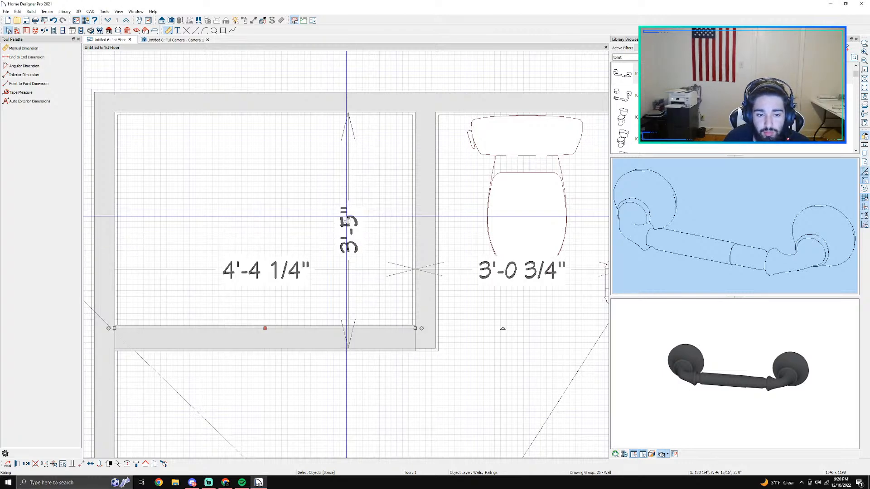
Step: Add a point-to-point dimension along the interior wall's toilet-side face, from the top wall's inner face to the interior wall's lower end
key("Escape")
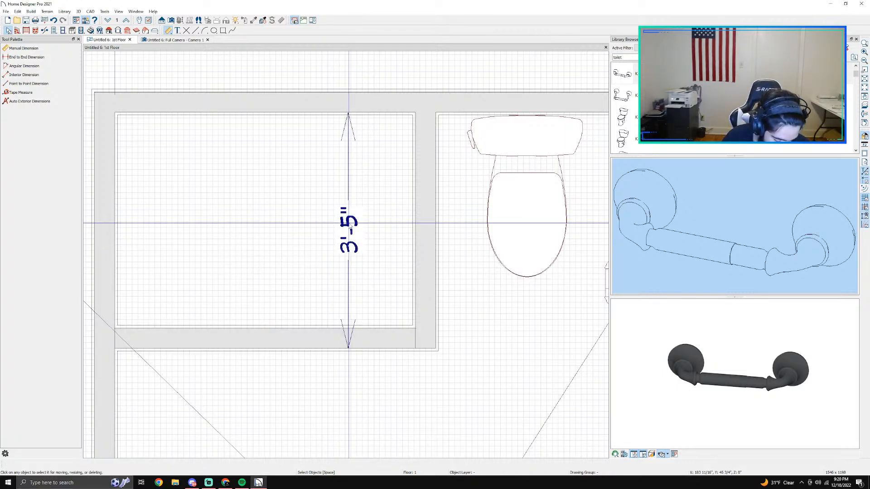
left_click(434, 225)
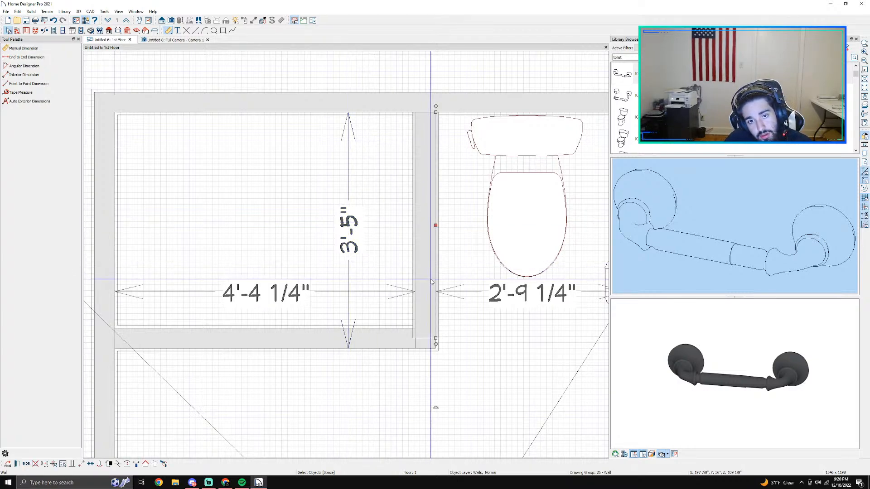
scroll(435, 225, "down", 3)
scroll(431, 283, "up", 2)
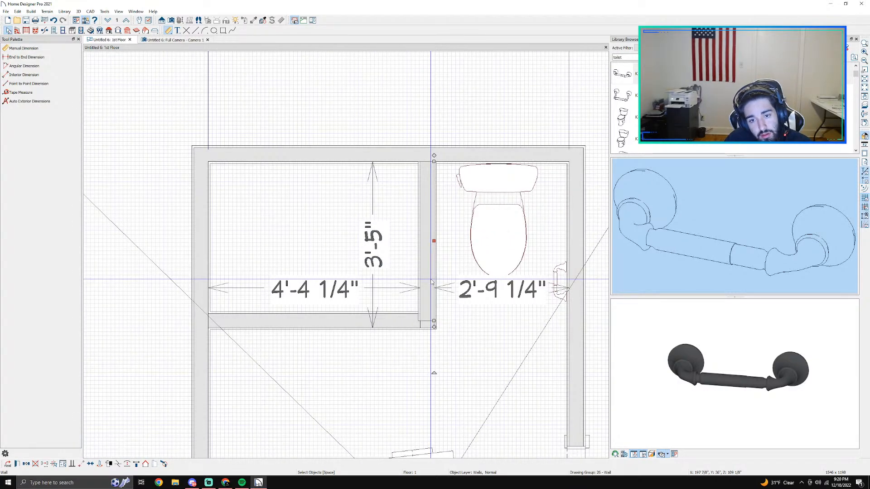
left_click(431, 280)
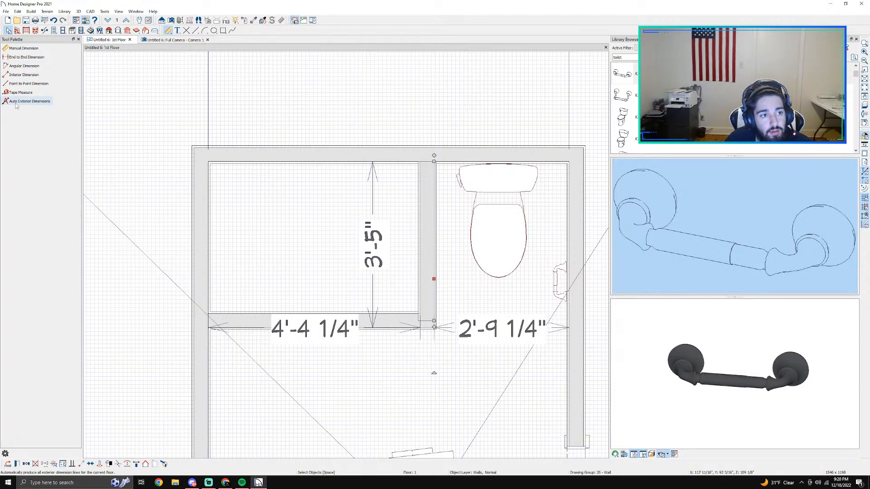
left_click(20, 85)
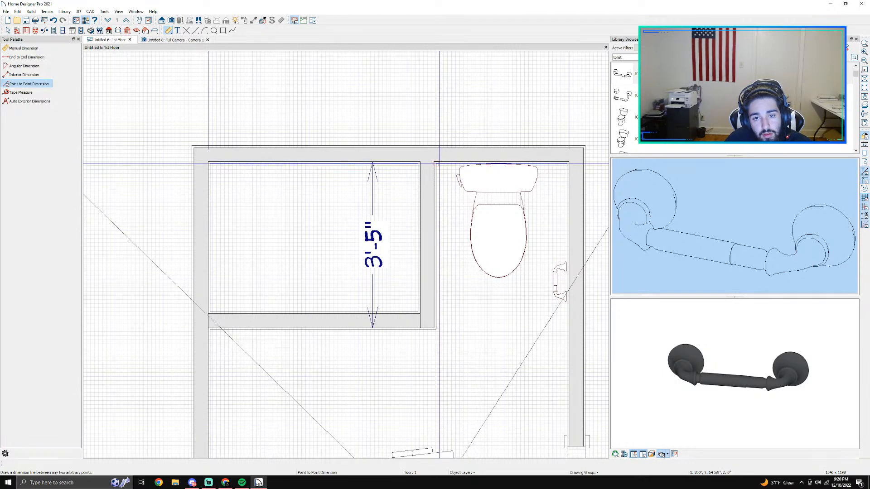
left_click_drag(439, 163, 441, 330)
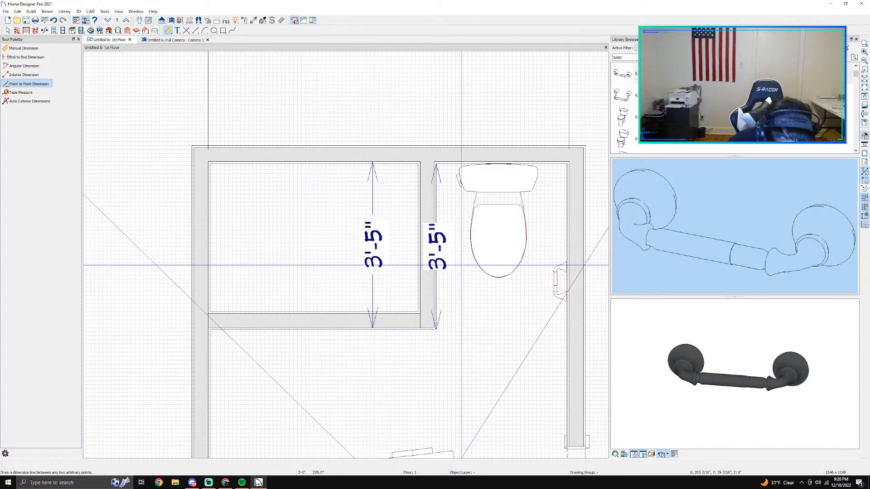
key("space")
Step: Set the distance from the top wall's inner face to the interior wall's lower end to 3'-6"
left_click(437, 261)
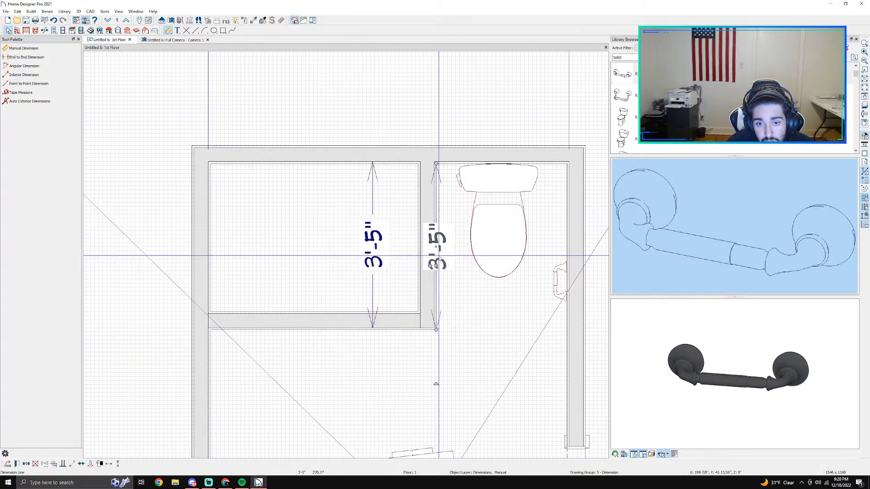
left_click(434, 283)
left_click(434, 242)
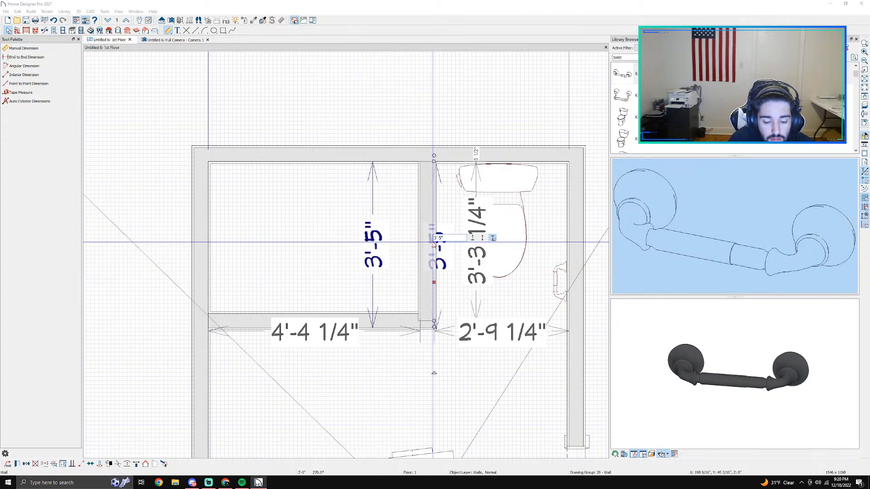
key("Return")
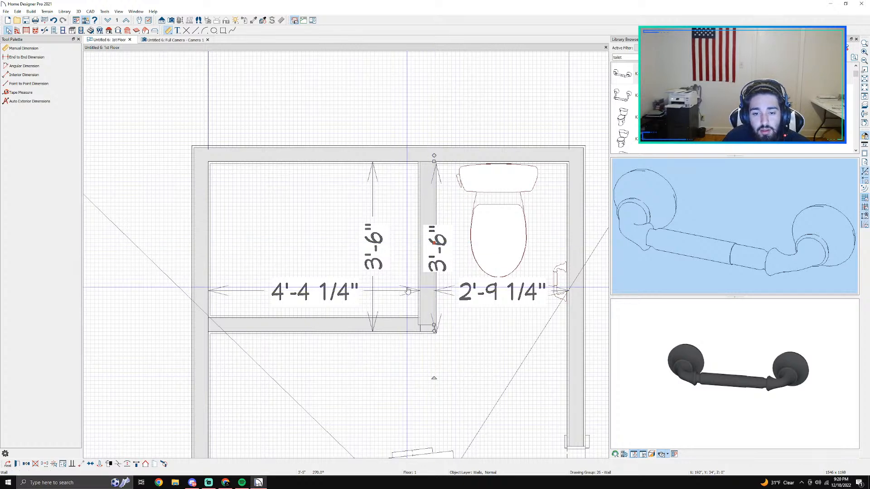
Step: Undo the last length change and nudge the half-wall down until its lower face is 3'-6" from the top wall's inner face
left_click(399, 324)
key("ctrl+z")
key("Down")
key("Escape")
left_click(400, 324)
key("Up")
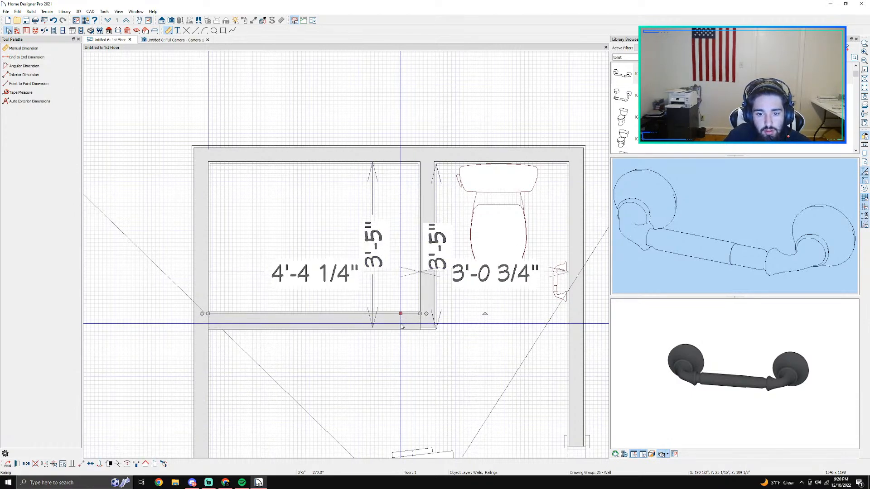
key("Down")
scroll(401, 326, "up", 3)
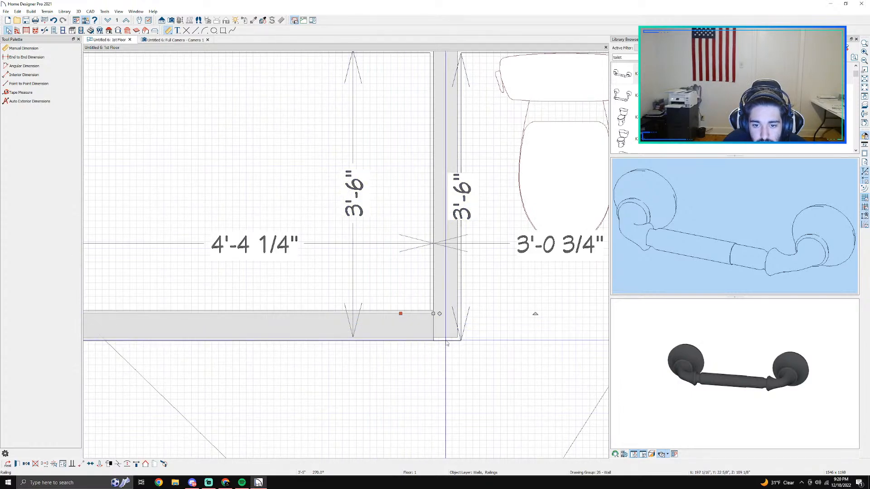
scroll(393, 334, "down", 1)
scroll(392, 335, "down", 1)
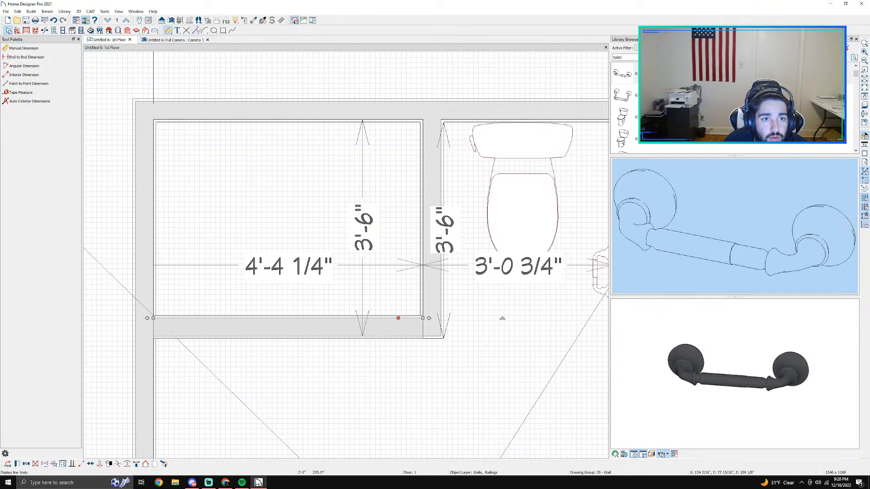
Step: Try to break the left exterior wall where the half-wall meets it
left_click(45, 31)
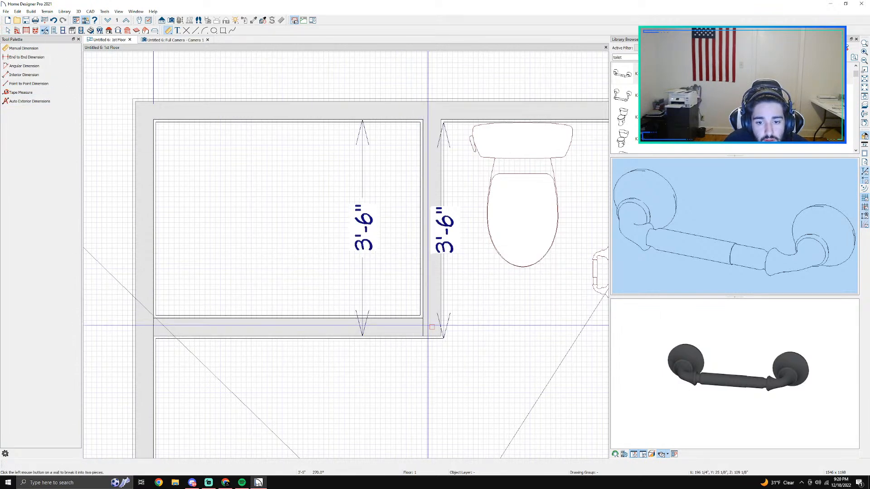
left_click(146, 326)
left_click(212, 327)
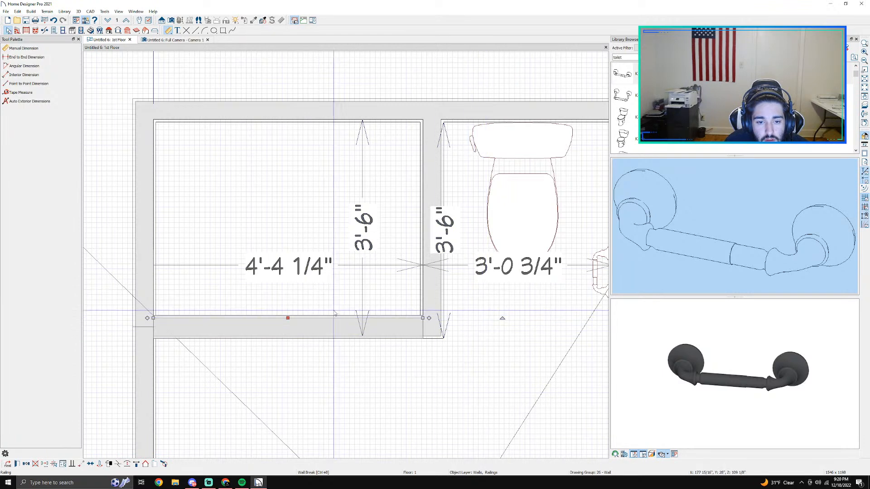
mouse_move(290, 319)
left_mouse_down()
mouse_move(291, 306)
mouse_move(292, 318)
left_mouse_up()
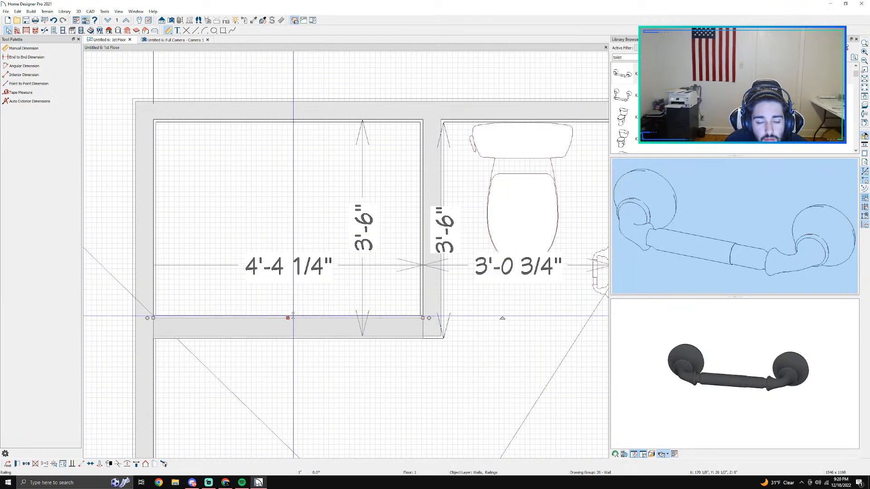
Step: Delete the half-wall between the left exterior wall and the interior wall
right_click(327, 321)
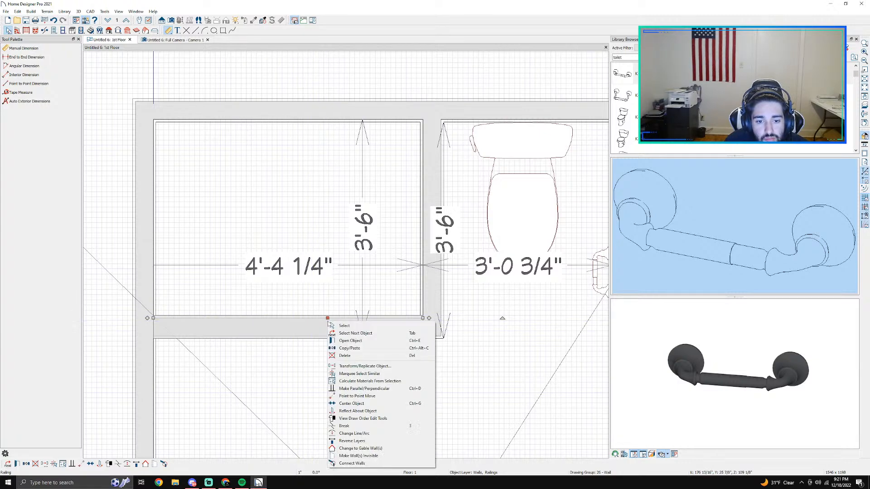
left_click(344, 356)
scroll(367, 349, "down", 2)
Step: Dimension the interior wall's toilet-side face from the top wall to its lower end and set that length to 3'-6"
left_click(408, 325)
scroll(408, 325, "up", 2)
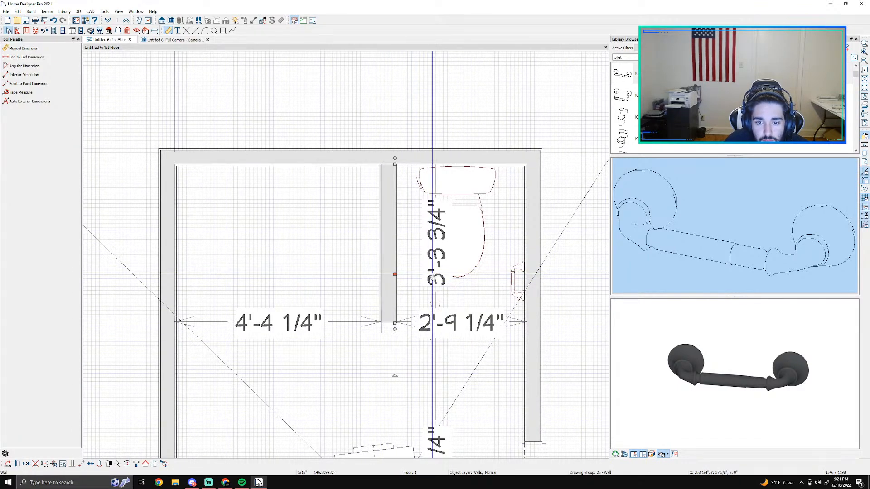
left_click(29, 84)
left_click_drag(396, 167, 404, 279)
left_click(385, 309)
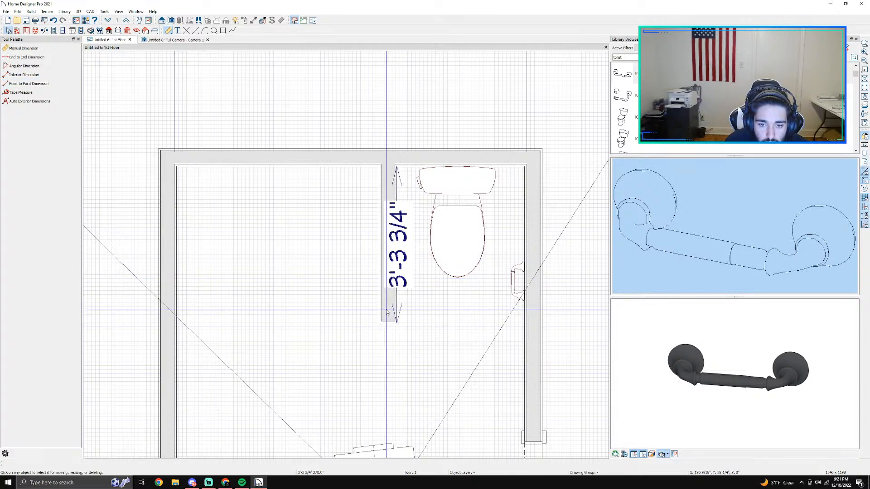
left_click(402, 249)
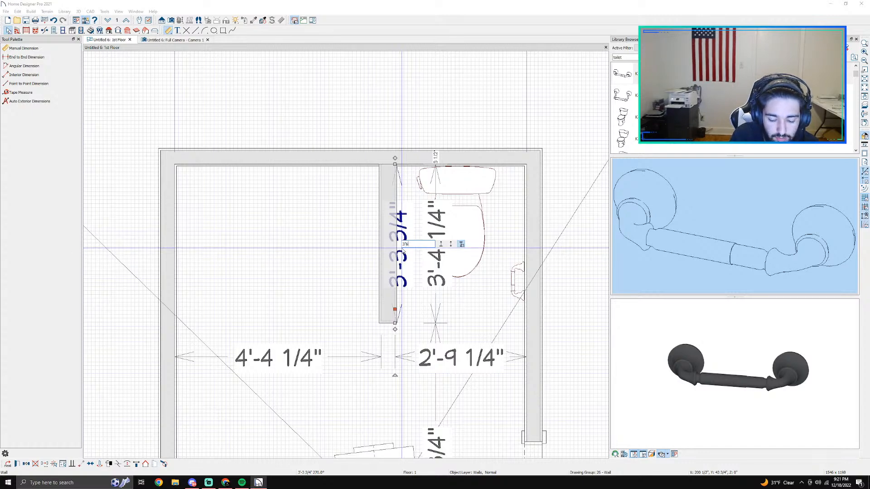
type("3'6\"")
key("Return")
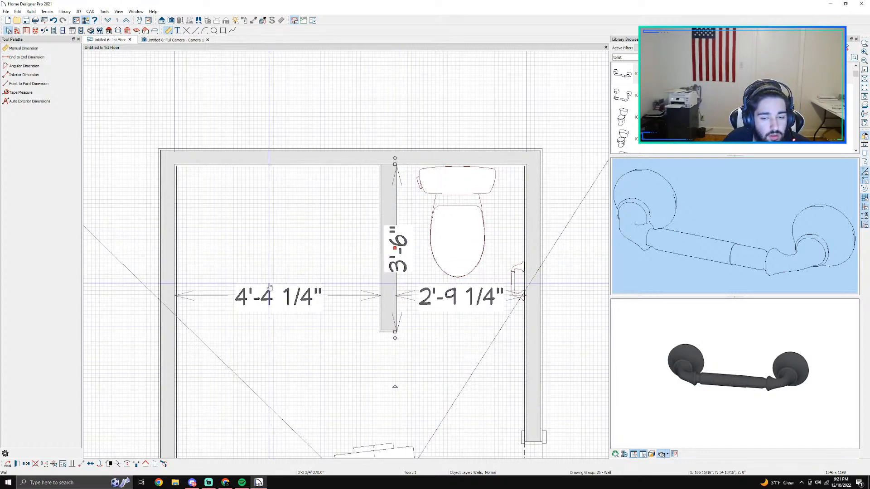
left_click(305, 316)
Step: Draw a straight pony wall about 1'-9" long from the left wall toward the interior wall and undo it
scroll(313, 317, "down", 1)
scroll(344, 278, "up", 1)
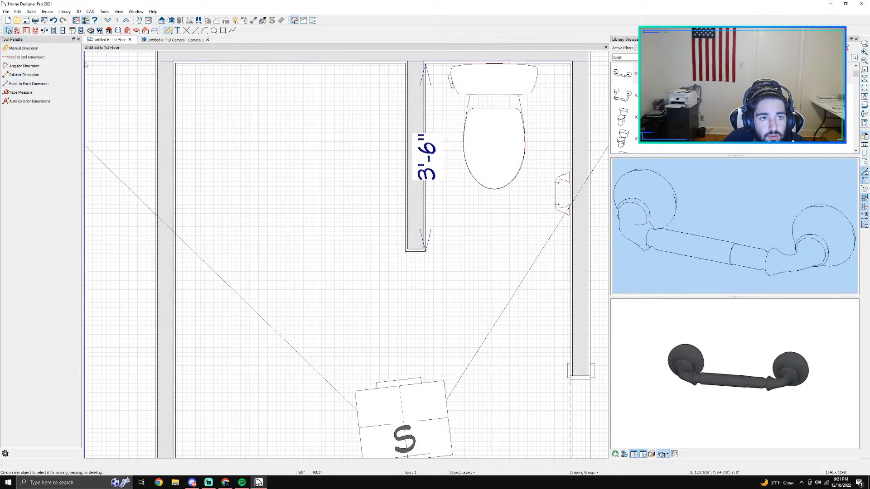
left_click(155, 30)
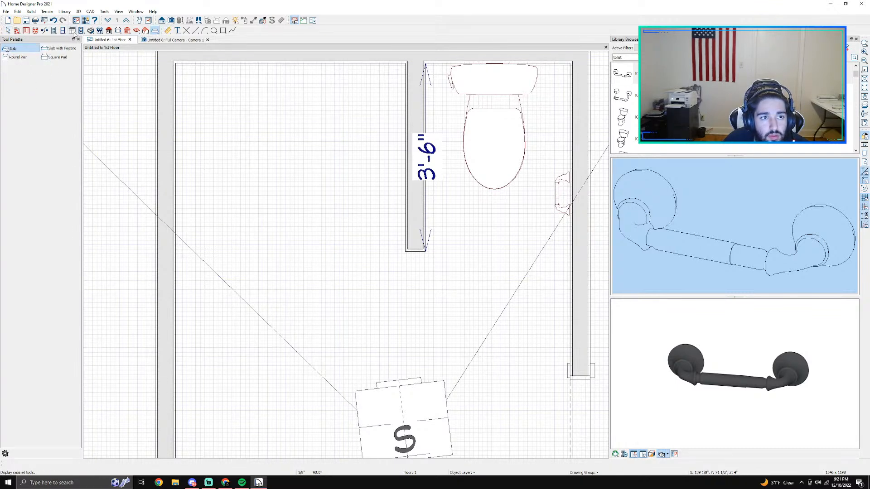
left_click(17, 31)
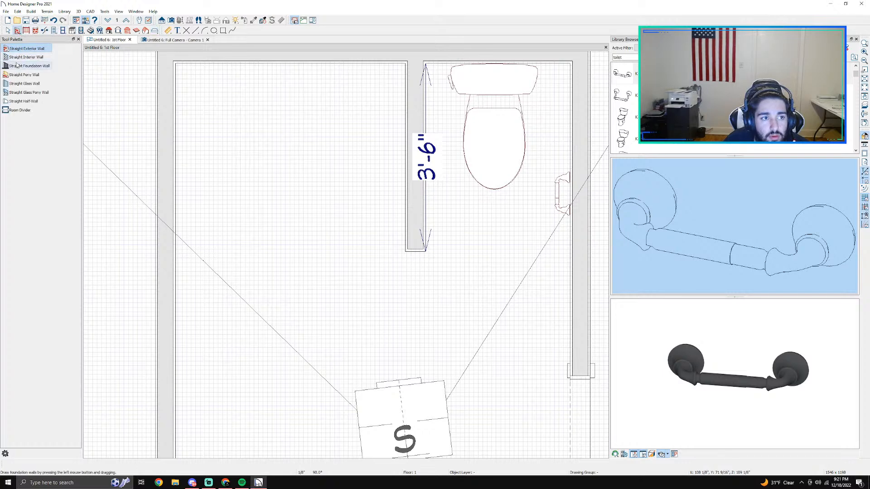
left_click(22, 103)
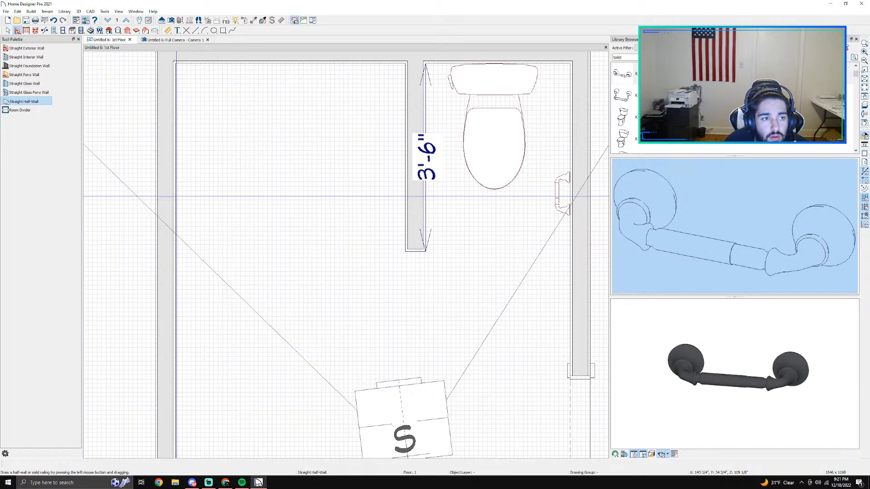
left_click(24, 75)
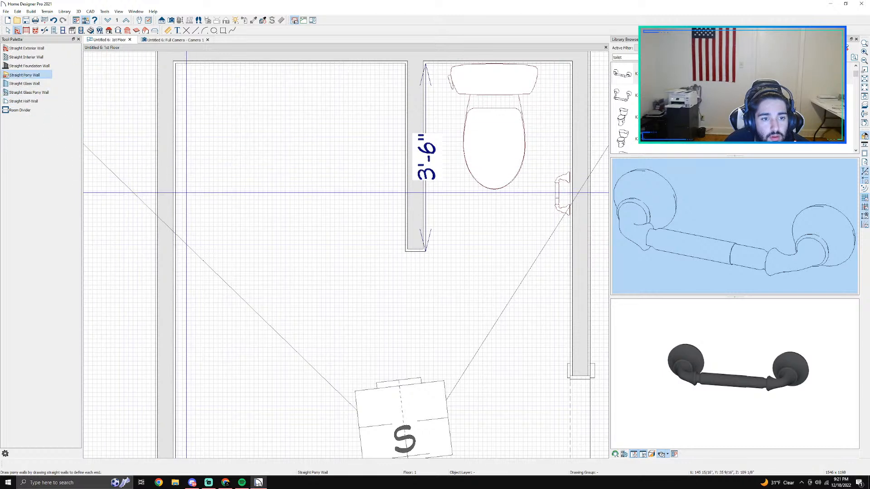
mouse_move(175, 194)
left_mouse_down()
mouse_move(267, 194)
mouse_move(269, 185)
left_mouse_up()
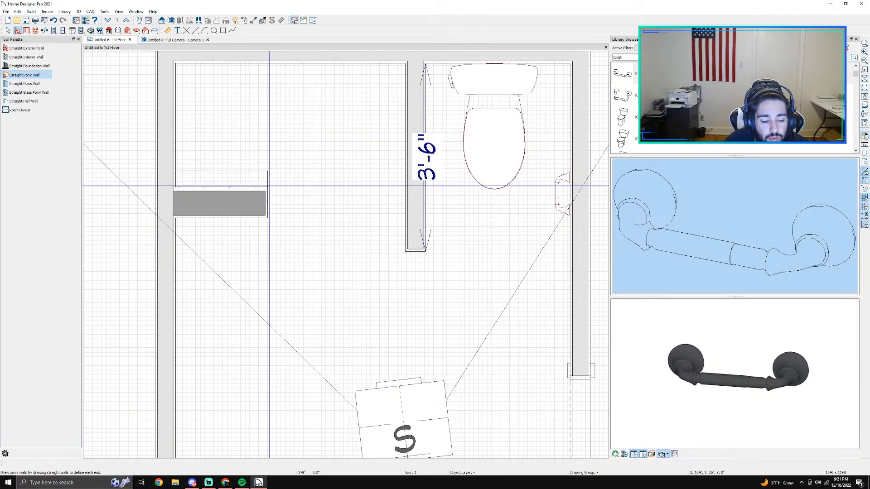
key("ctrl+z")
Step: Draw a straight half-wall about 4'-4" long from the left wall to the interior wall, about 2'-11" below the top wall
left_click(28, 93)
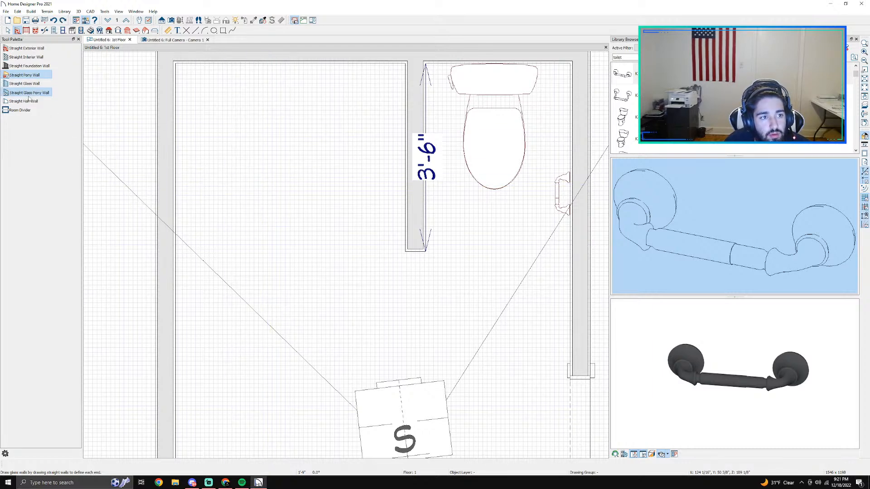
left_click(27, 101)
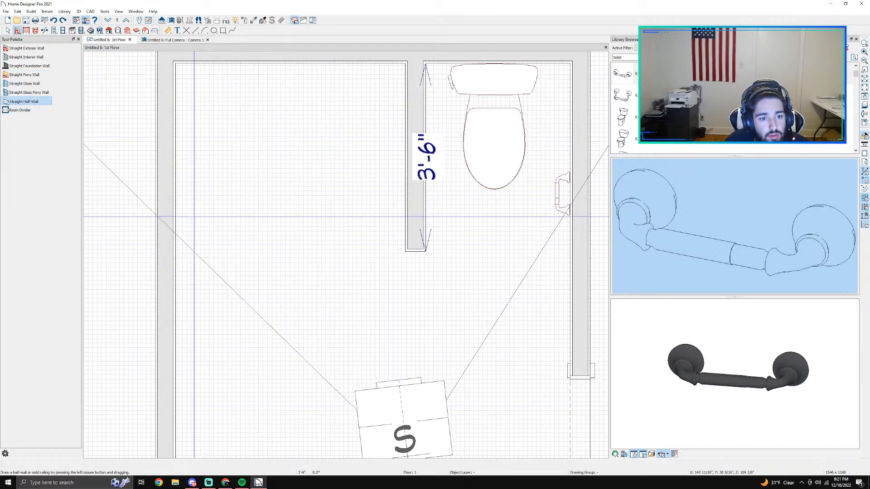
left_click_drag(175, 213, 406, 212)
key("space")
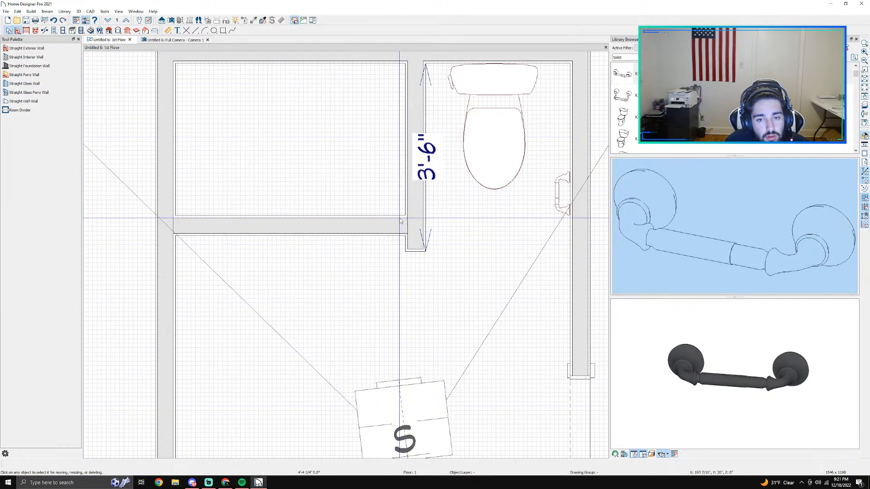
Step: Nudge the half-wall down to 3' below the top wall's inner face, undoing any movement beyond that
scroll(401, 221, "up", 2)
left_click(389, 227)
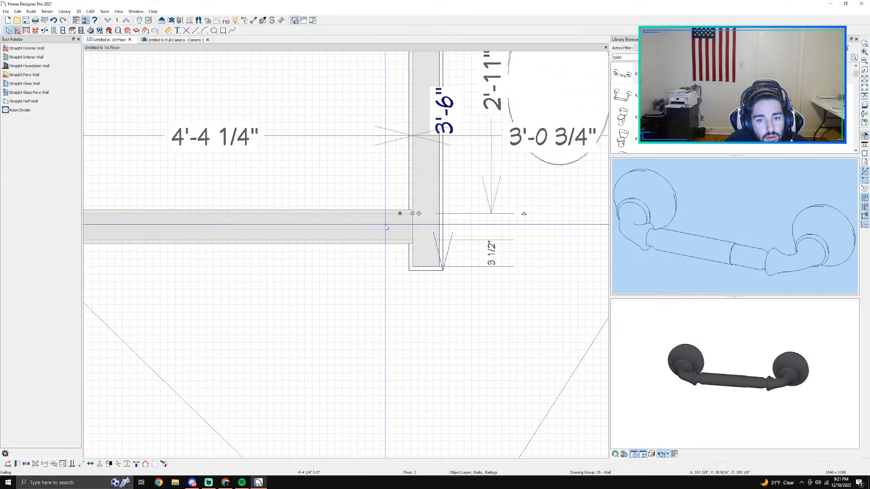
key("Down")
key("Down")
key("Down")
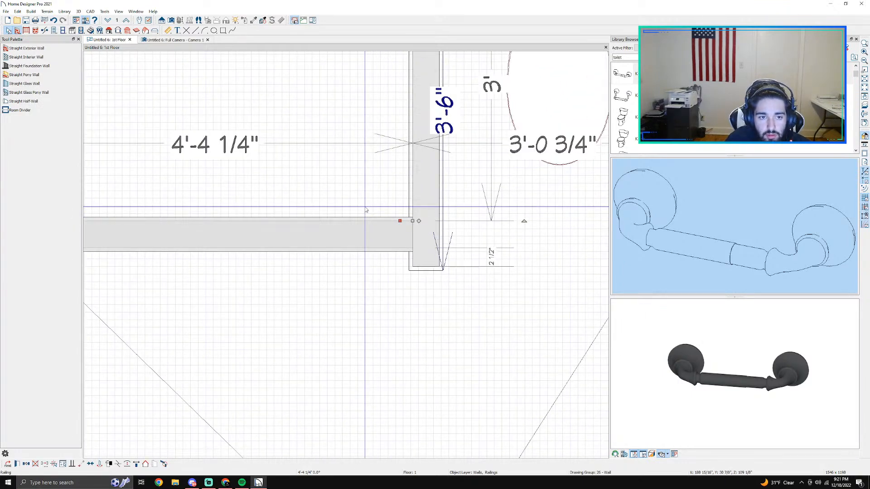
key("ctrl+z")
key("ctrl+z")
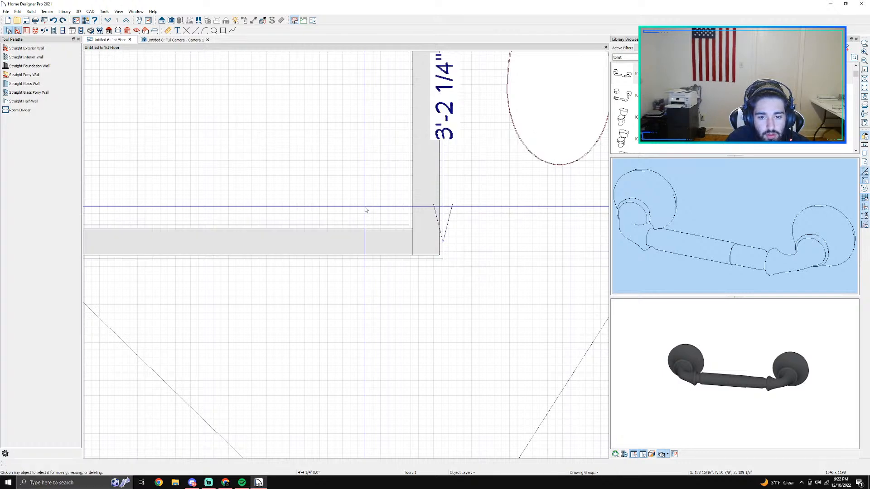
scroll(366, 210, "down", 2)
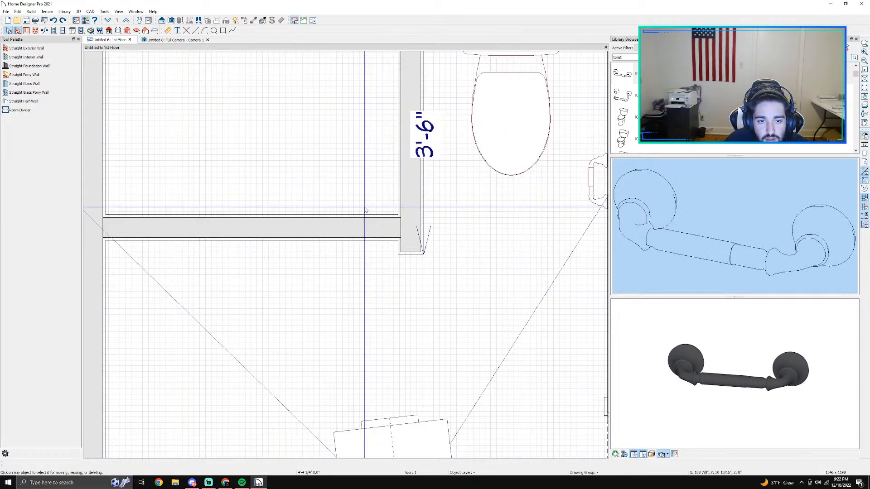
left_click(253, 239)
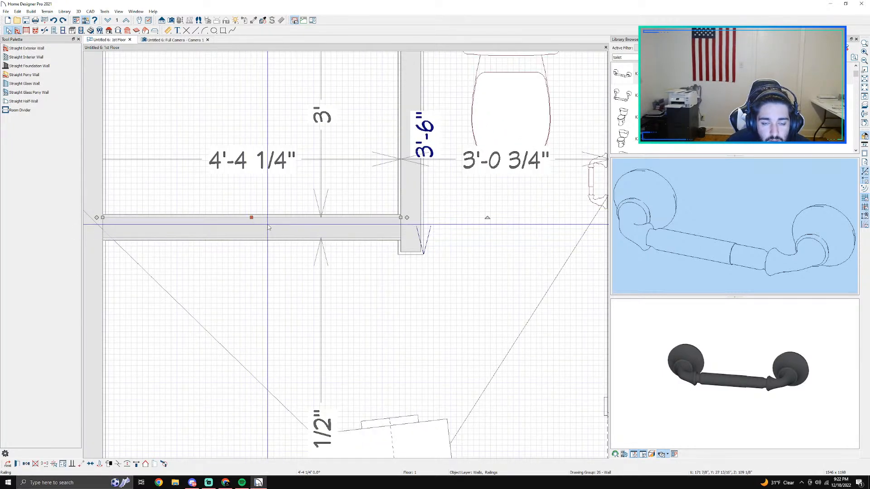
scroll(303, 226, "down", 1)
middle_click_drag(277, 246, 310, 242)
scroll(311, 242, "up", 2)
scroll(308, 240, "down", 2)
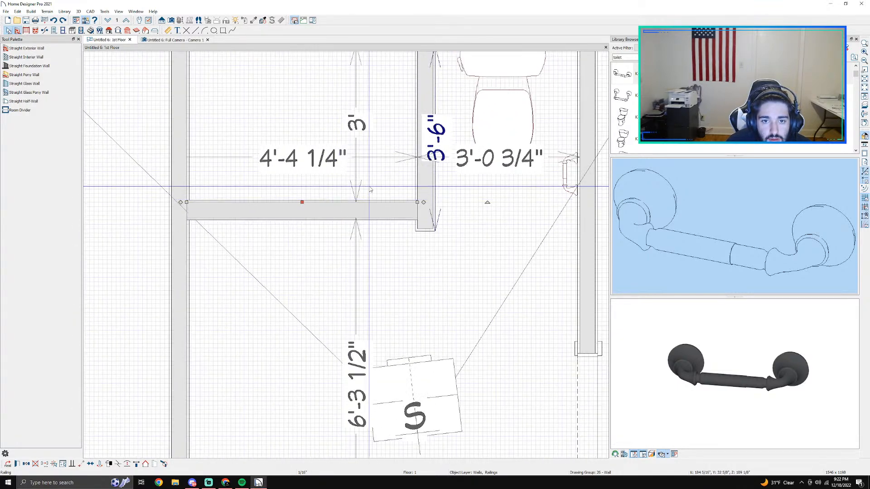
left_click(358, 125)
left_click(365, 138)
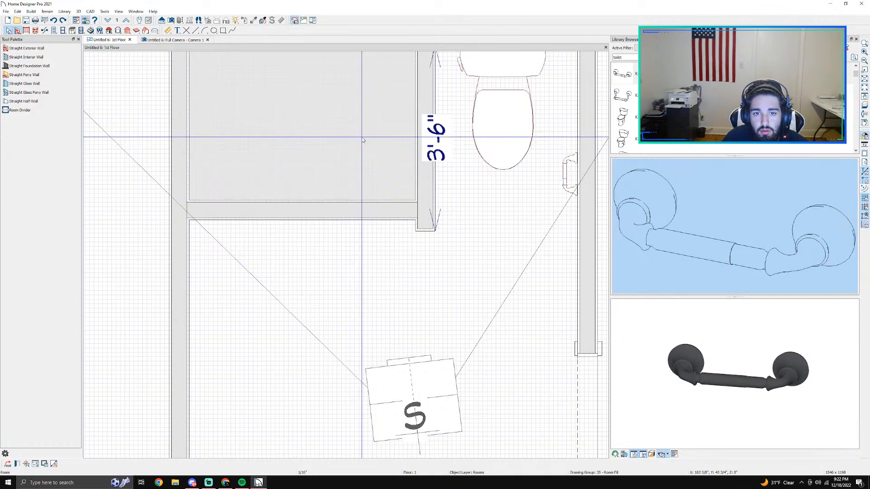
Step: Add a point-to-point dimension from the top wall's inner face to the half-wall's lower face
left_click(168, 31)
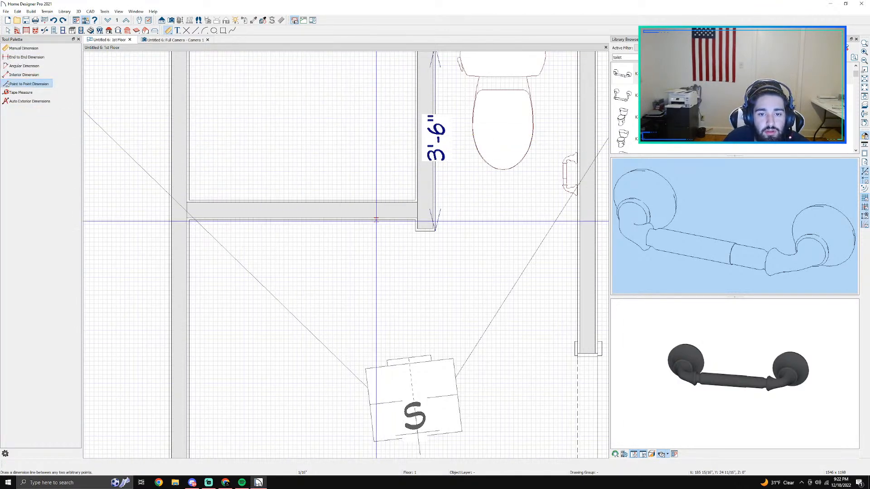
scroll(323, 212, "down", 3)
middle_click_drag(323, 212, 310, 242)
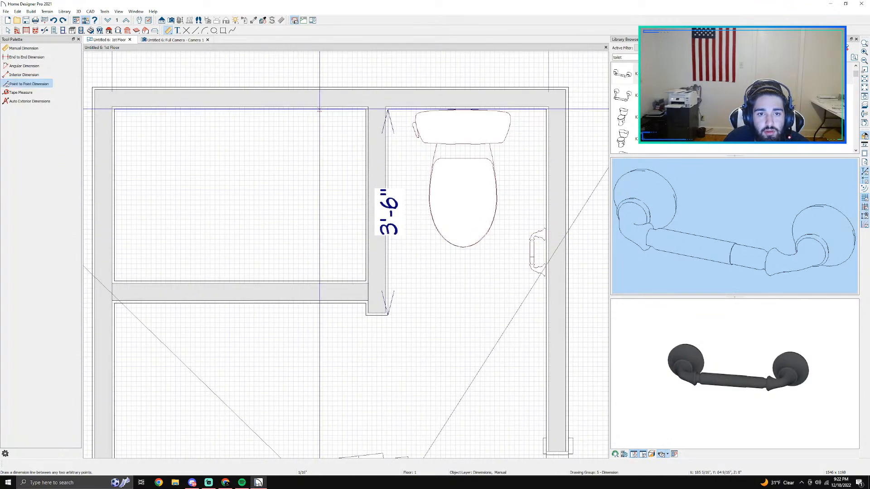
left_click_drag(320, 105, 321, 301)
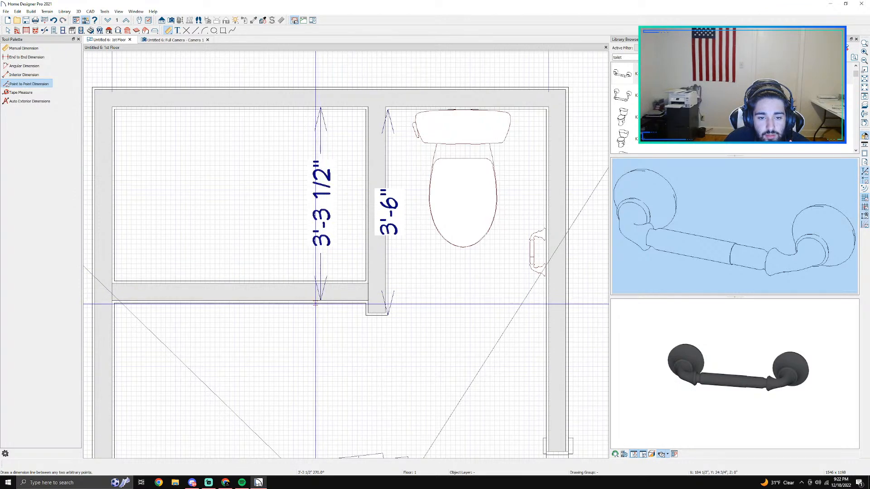
scroll(315, 304, "up", 1)
key("space")
double_click(271, 294)
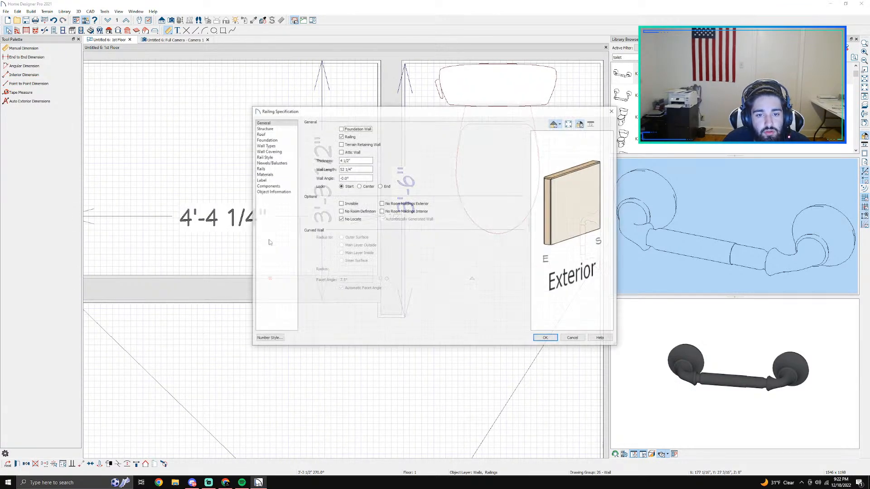
left_click(583, 338)
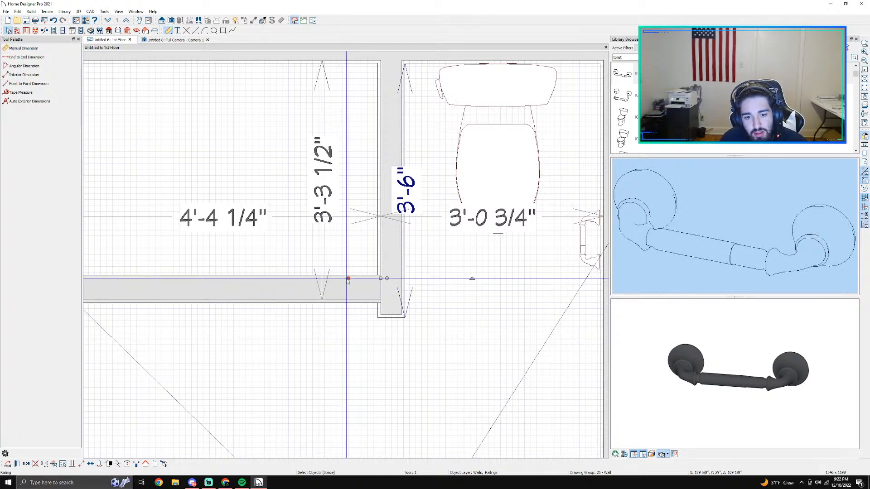
Step: Nudge the half-wall down until its lower face is about 3'-8 1/2" below the top wall, at the interior wall's lower end
scroll(336, 294, "down", 1)
scroll(336, 293, "down", 1)
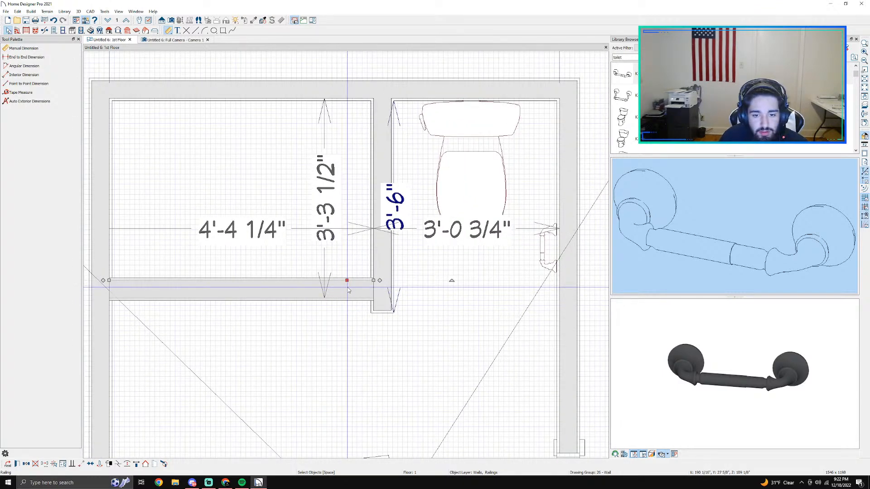
left_click_drag(348, 291, 348, 291)
key("Down")
key("Down")
key("Down")
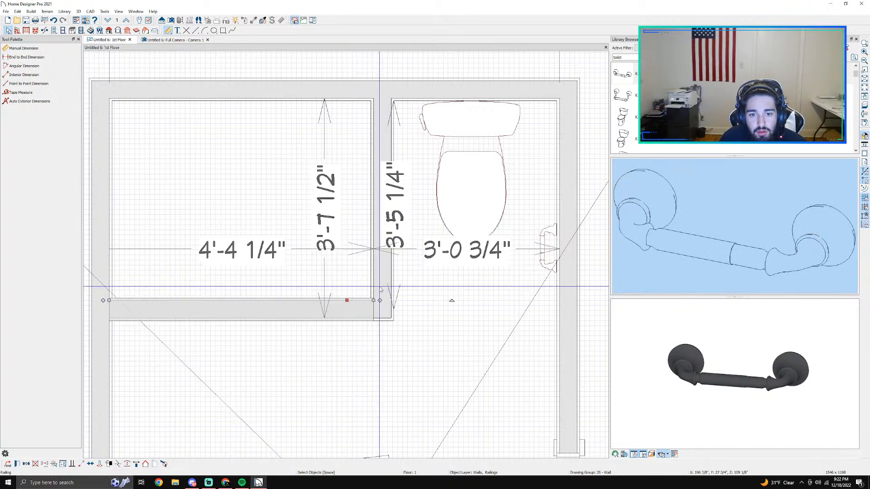
Step: Set the interior wall's toilet-side length from the top wall back to 3'-6"
left_click(390, 212)
left_click(390, 212)
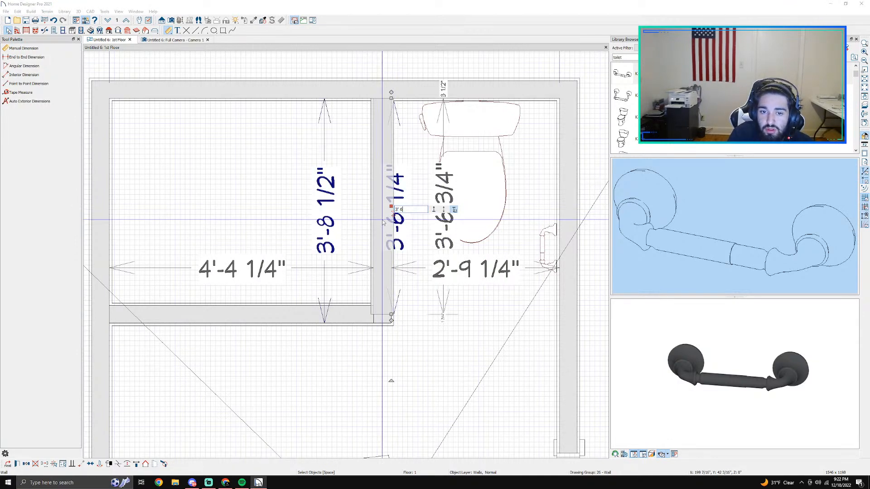
key("Escape")
scroll(382, 221, "down", 2)
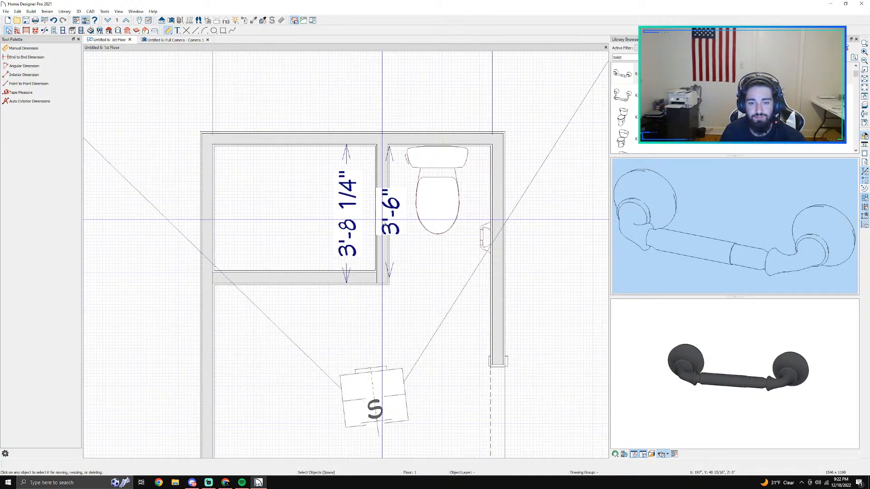
scroll(382, 221, "down", 1)
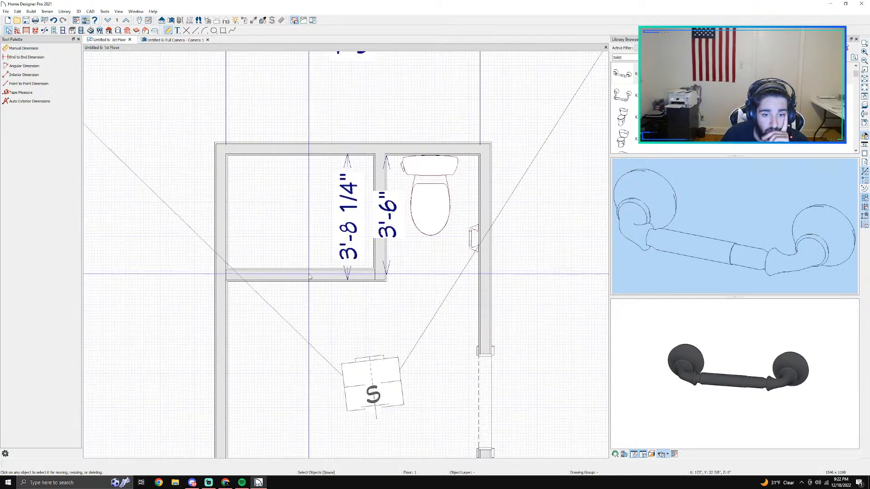
Step: In the 3D camera view, lower the half-wall's top edge to form a low curb at about baseboard height
left_click(177, 40)
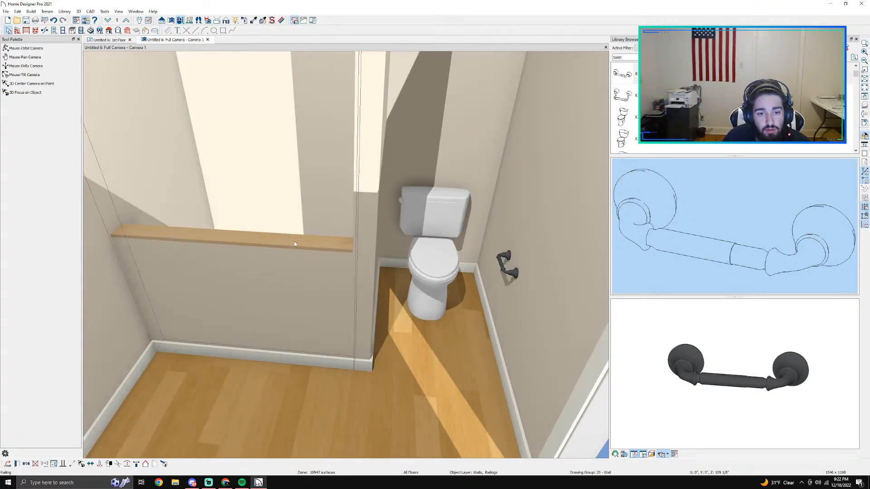
scroll(281, 289, "up", 4)
left_click(386, 154)
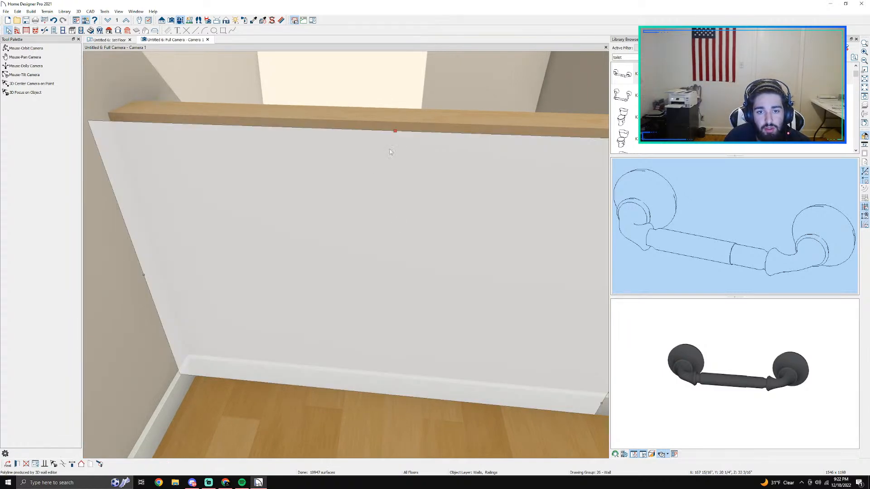
left_click_drag(392, 139, 383, 375)
middle_click_drag(383, 375, 399, 357)
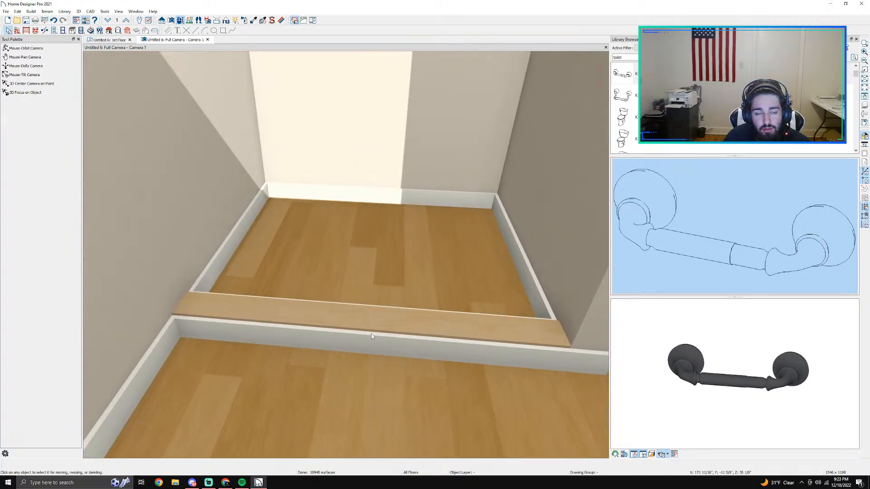
Step: Override the floor defaults for the enclosed upper-left room, delete its Default Base Molding, and check the enclosure in the 3D camera view
left_click(103, 40)
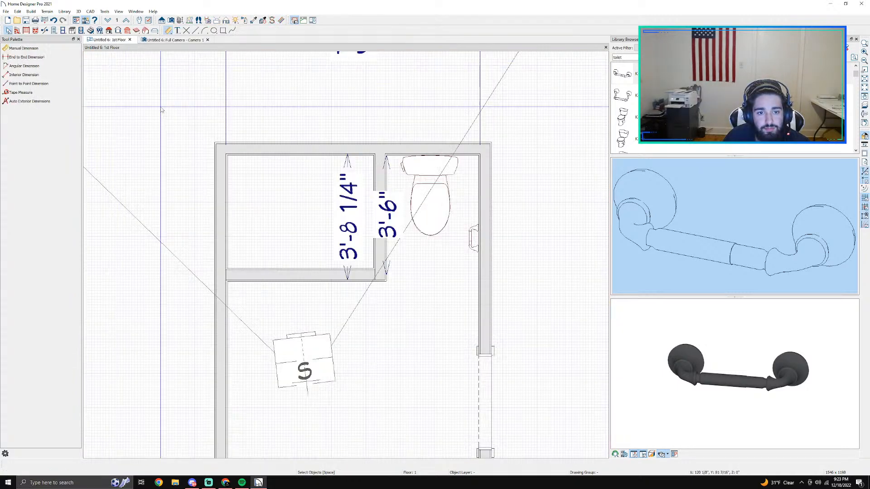
double_click(286, 213)
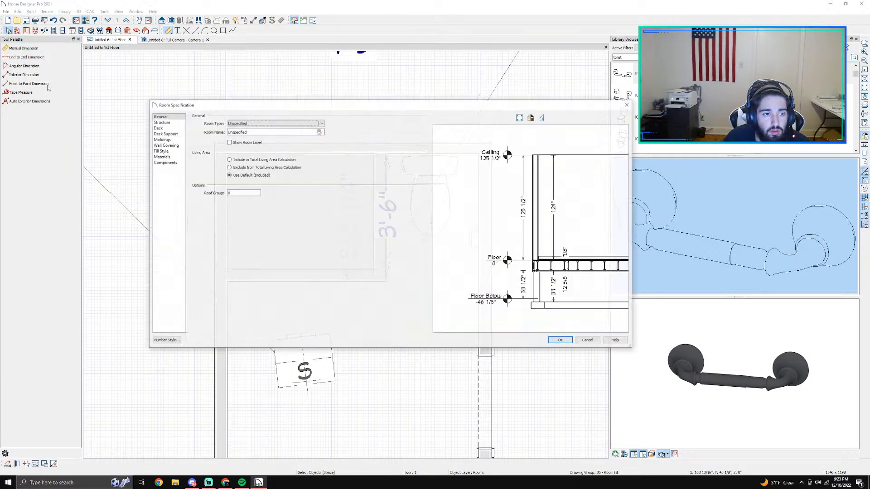
left_click(164, 139)
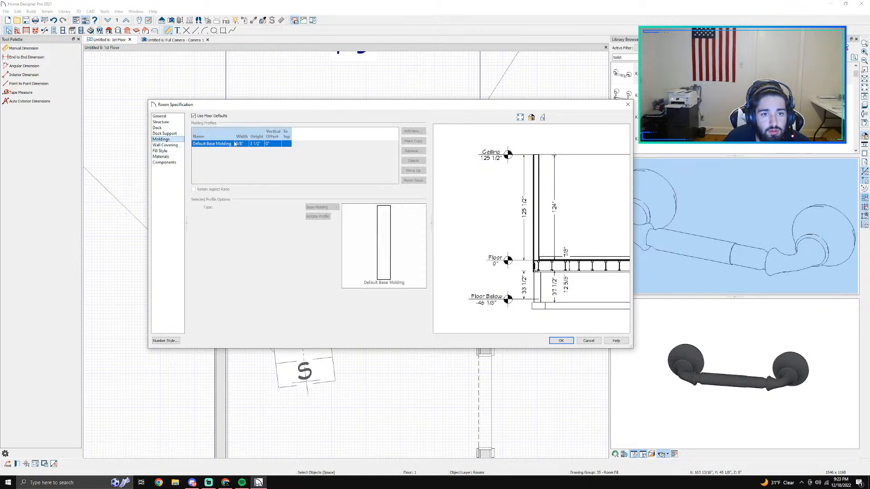
left_click(194, 116)
left_click(411, 160)
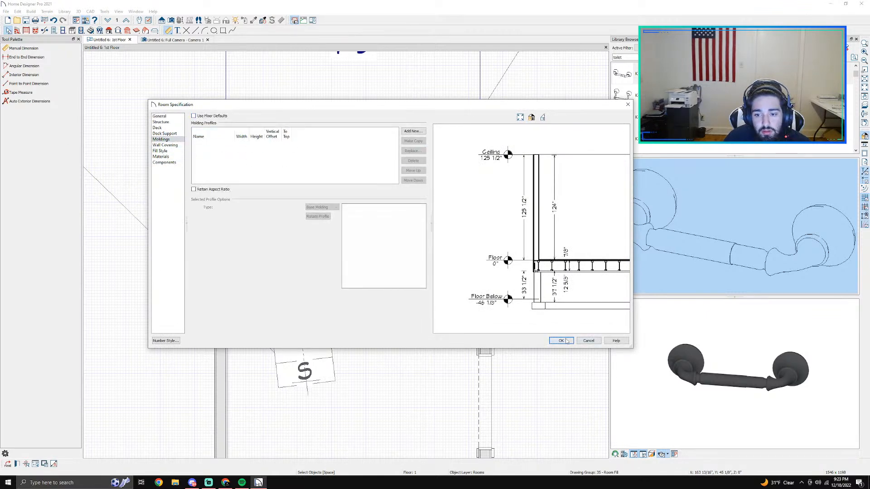
left_click(561, 340)
scroll(372, 348, "down", 1)
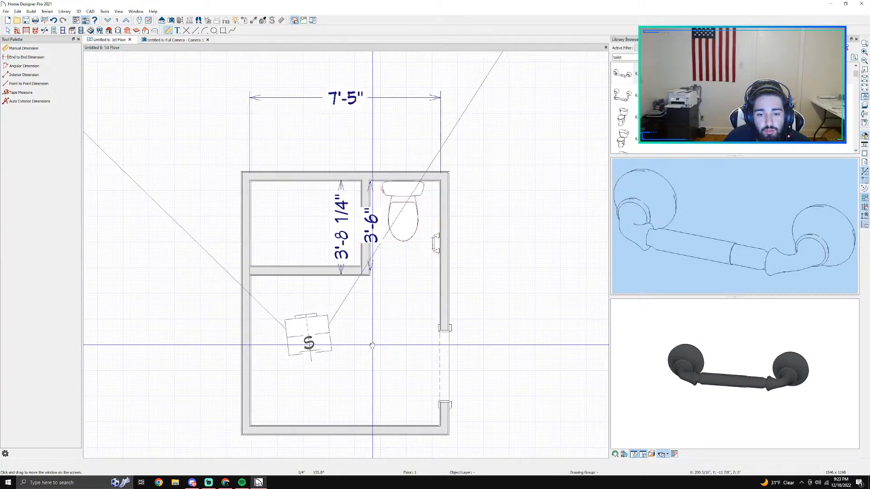
middle_click_drag(372, 348, 343, 267)
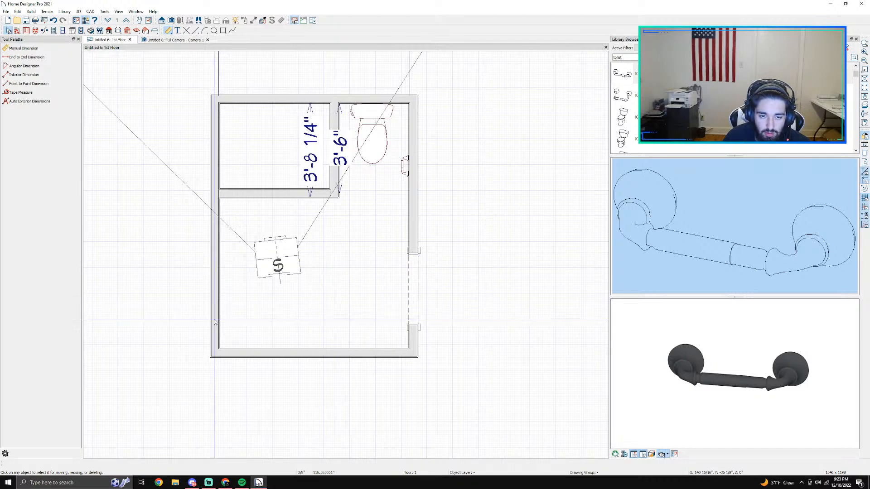
scroll(300, 165, "up", 1)
left_click(151, 41)
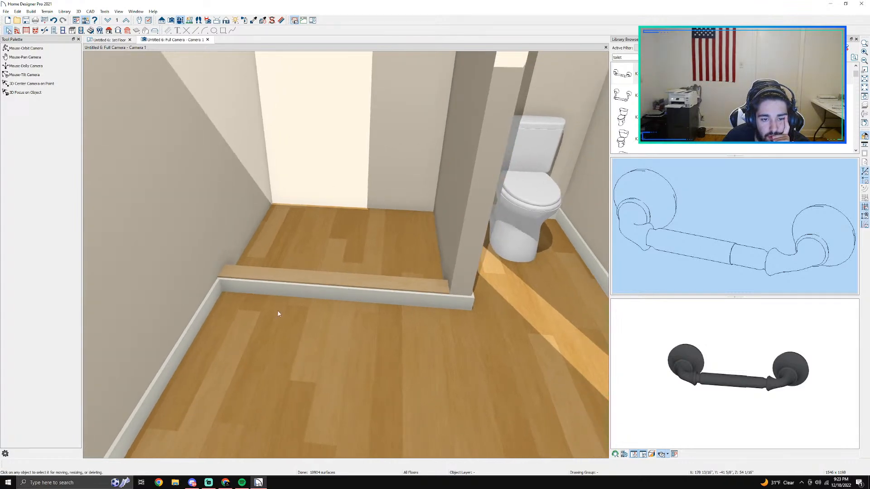
Step: Override the floor defaults for the main bathroom area, delete its Default Base Molding, and inspect the curb and walls in the 3D camera view
left_click(104, 40)
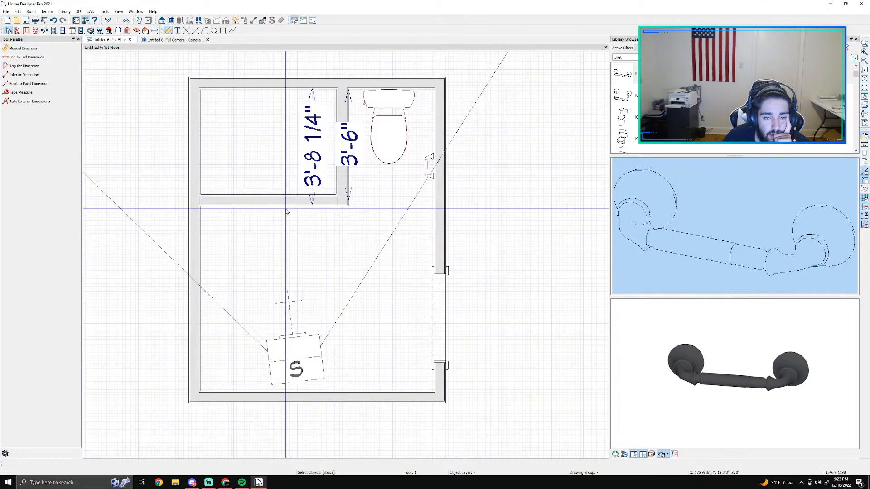
scroll(287, 210, "up", 1)
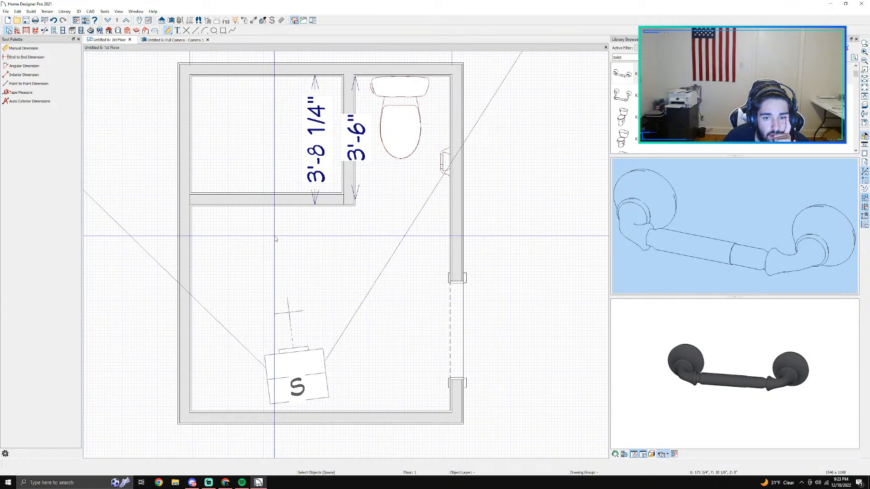
left_click(274, 236)
double_click(275, 237)
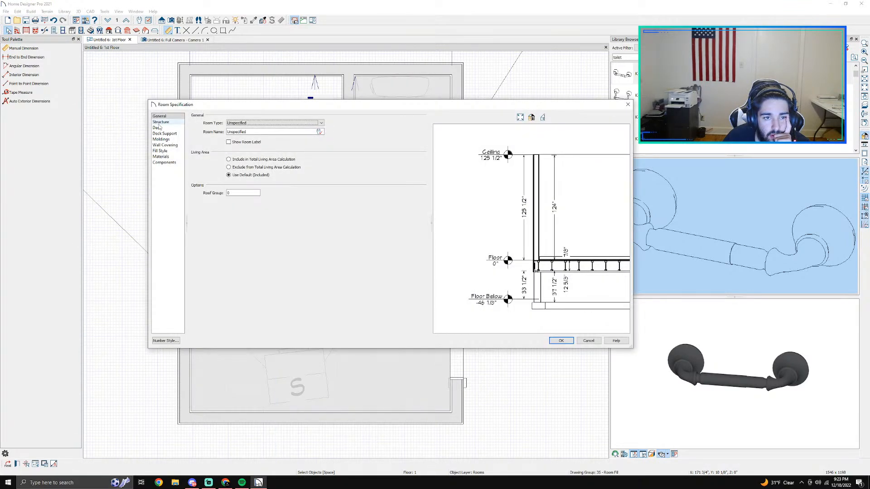
left_click(161, 139)
left_click(194, 116)
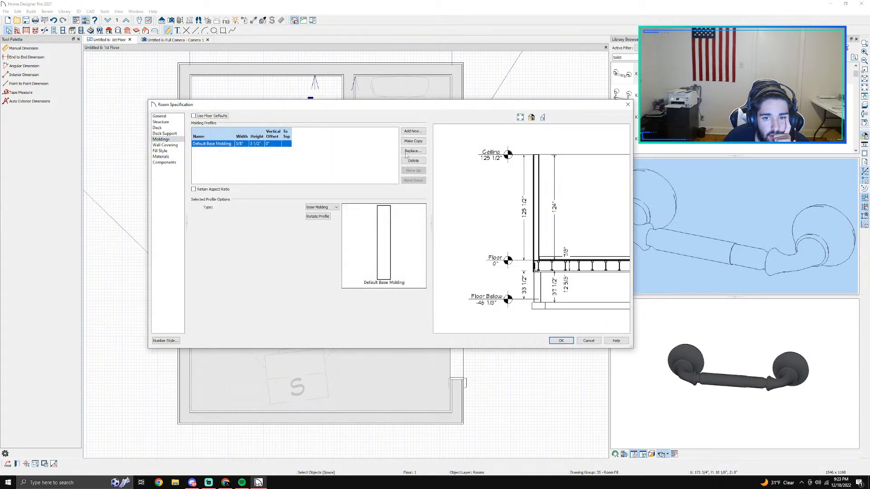
left_click(413, 152)
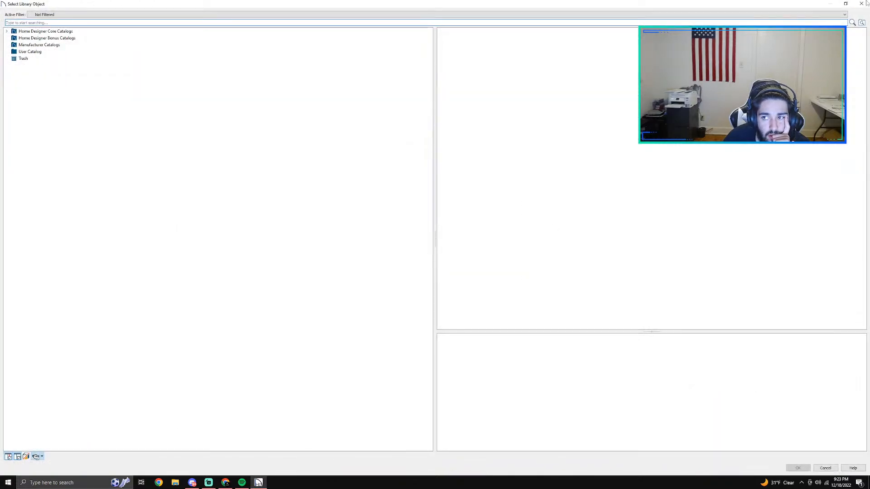
left_click(865, 4)
left_click(412, 160)
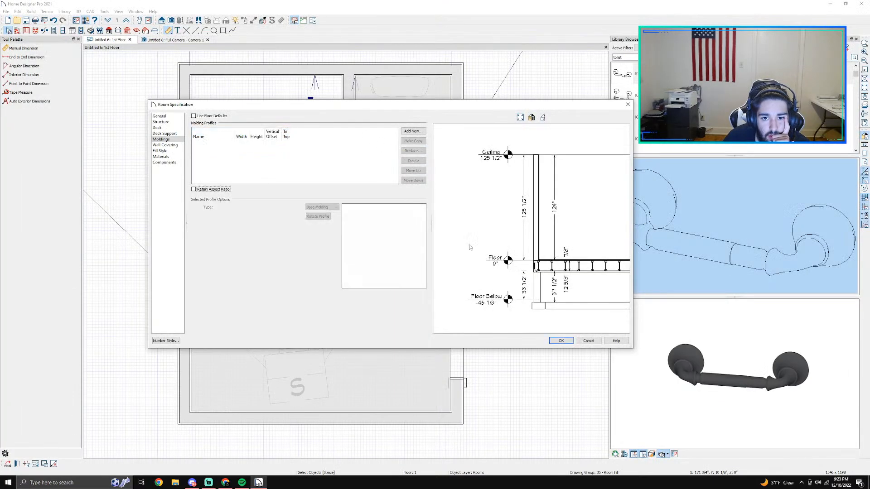
left_click(553, 342)
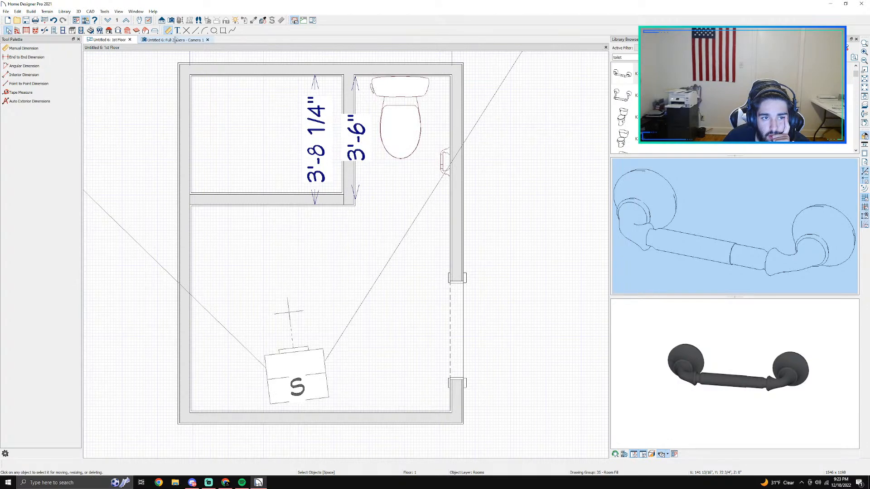
left_click(175, 39)
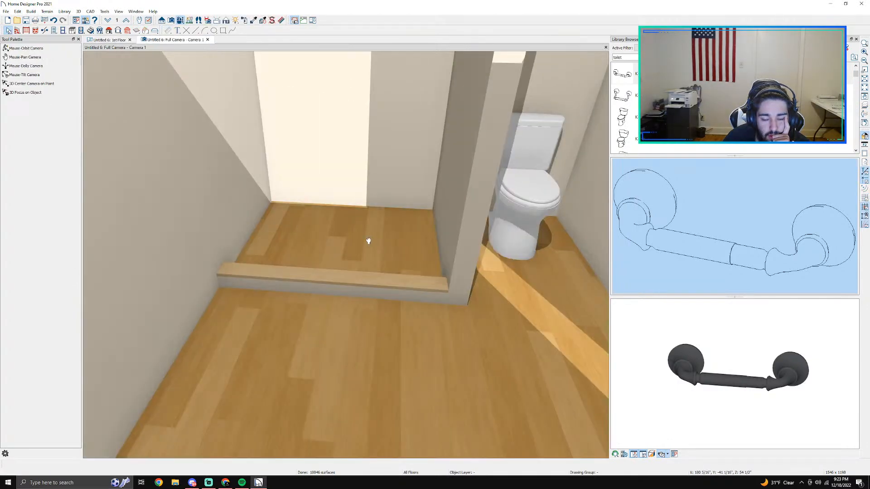
middle_click_drag(368, 241, 323, 344)
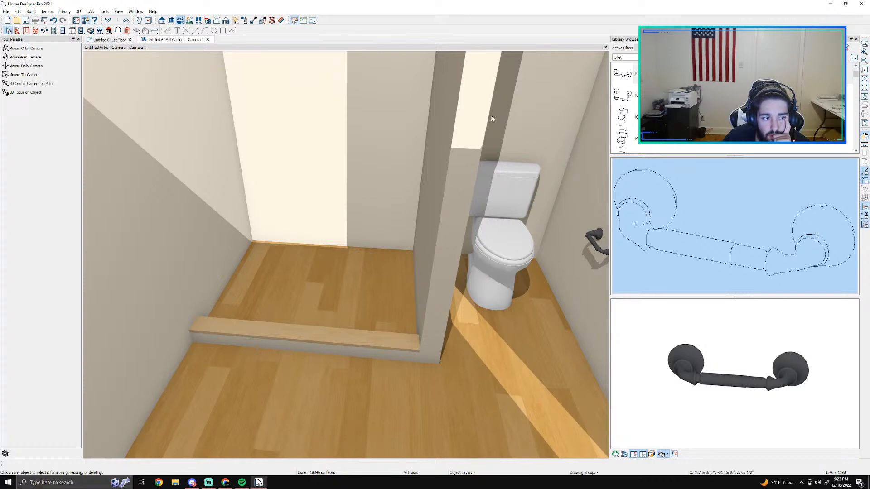
middle_click_drag(289, 149, 334, 229)
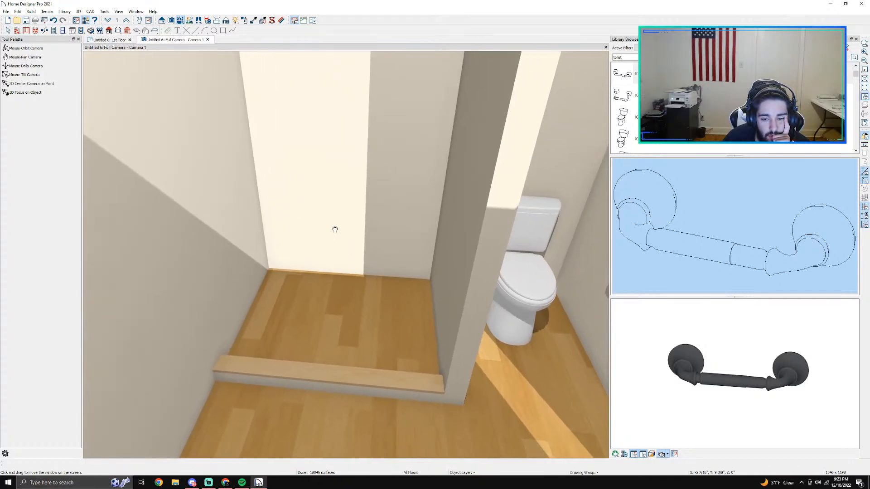
Step: Review the wall covering and material settings in the enclosed upper-left room's specification
left_click(106, 40)
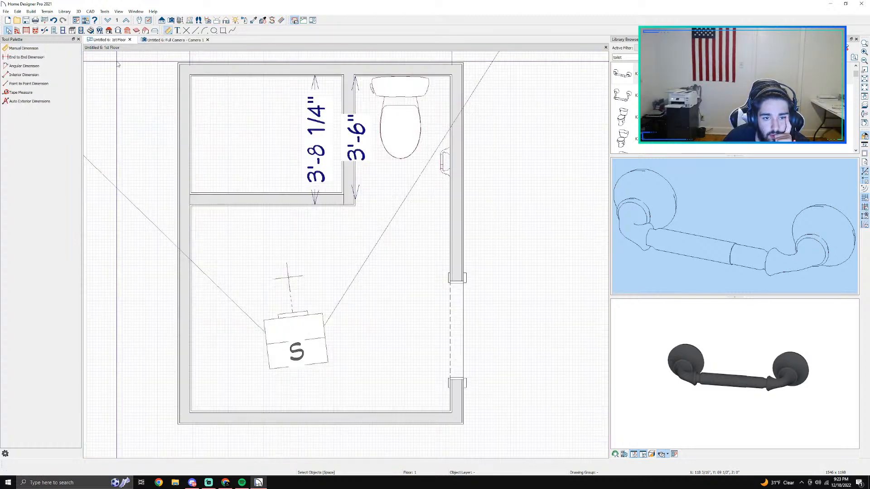
double_click(280, 138)
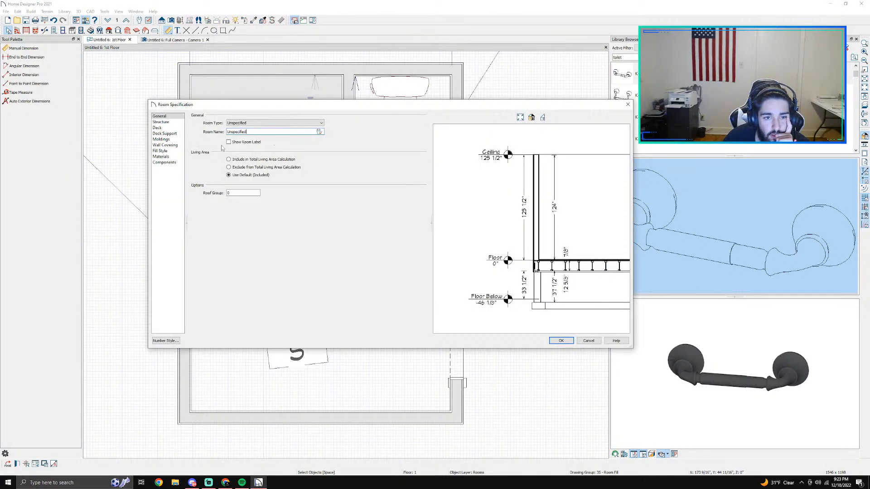
left_click(168, 146)
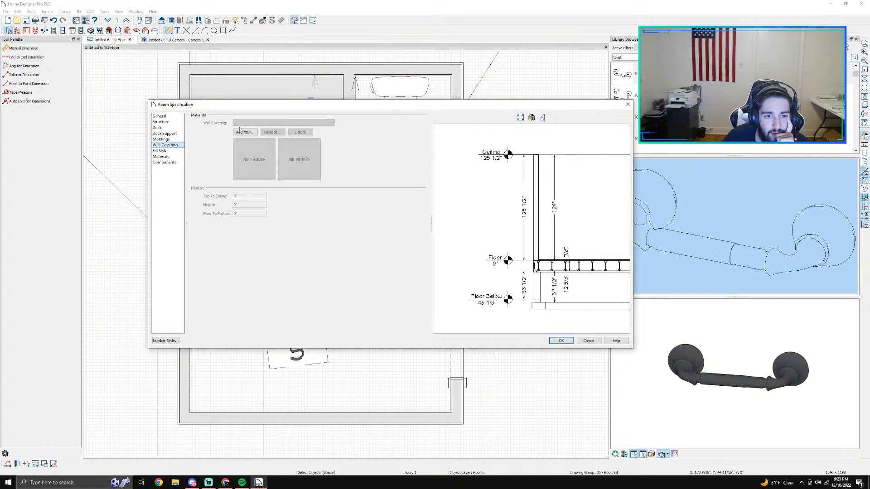
left_click(161, 157)
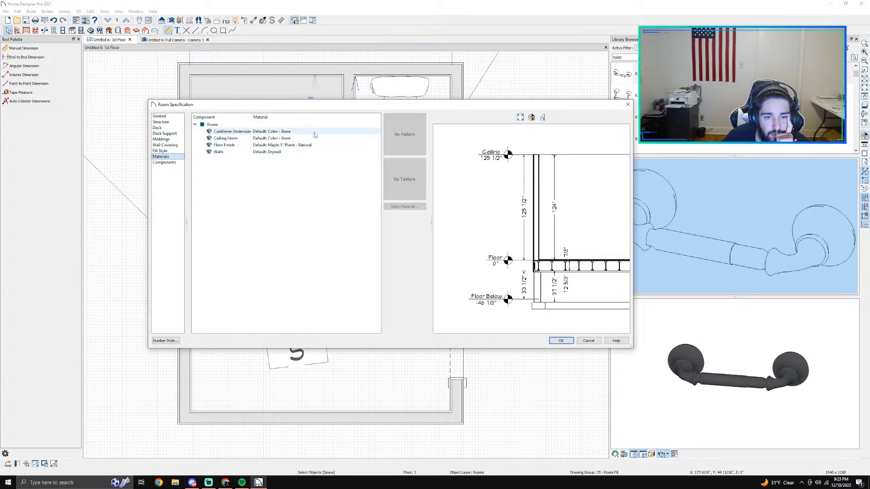
left_click(586, 340)
Step: Place a soffit against the enclosure's left wall and stretch it to the top wall, spanning the full 3'-3 3/4" depth
scroll(283, 129, "up", 3)
middle_click_drag(268, 130, 355, 217)
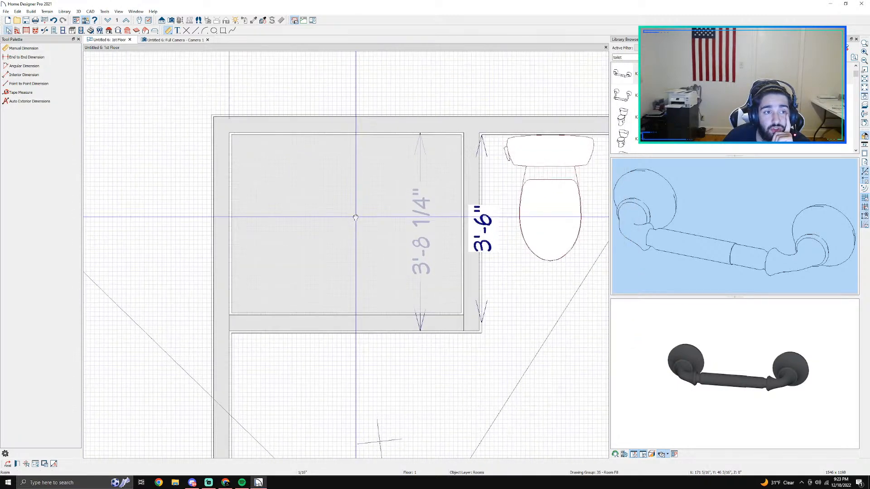
key("Escape")
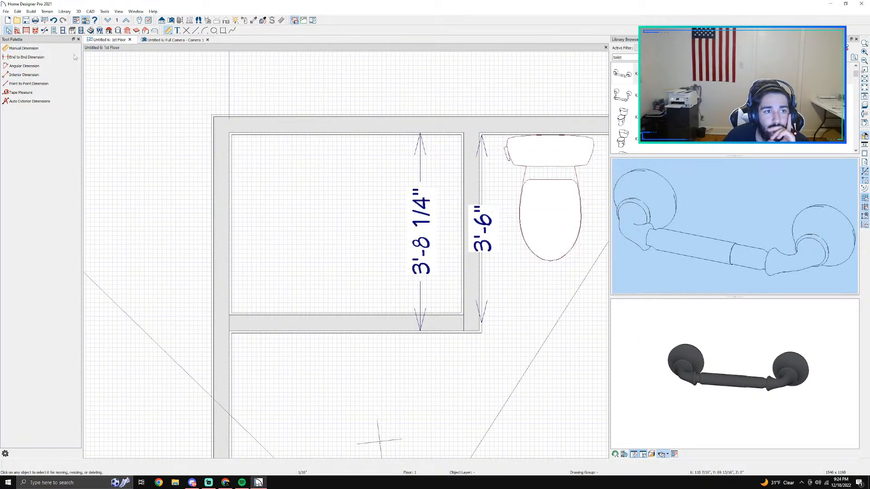
left_click(62, 30)
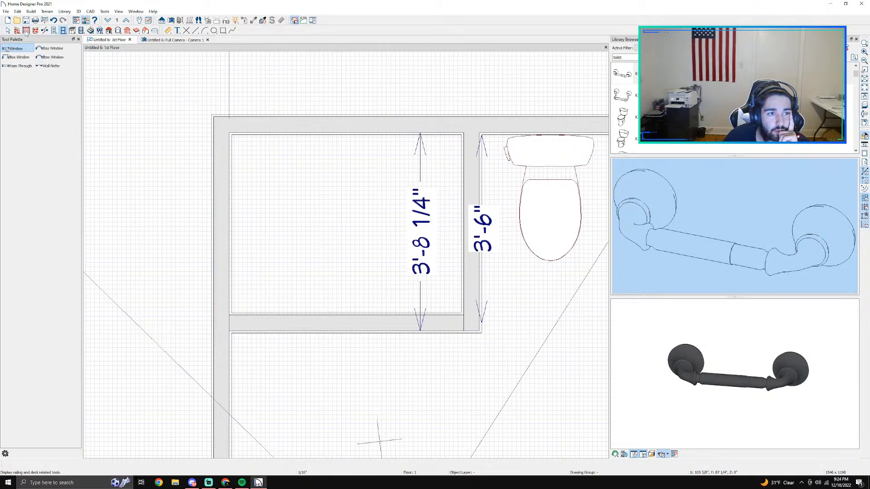
left_click(19, 30)
left_click(72, 30)
left_click(23, 76)
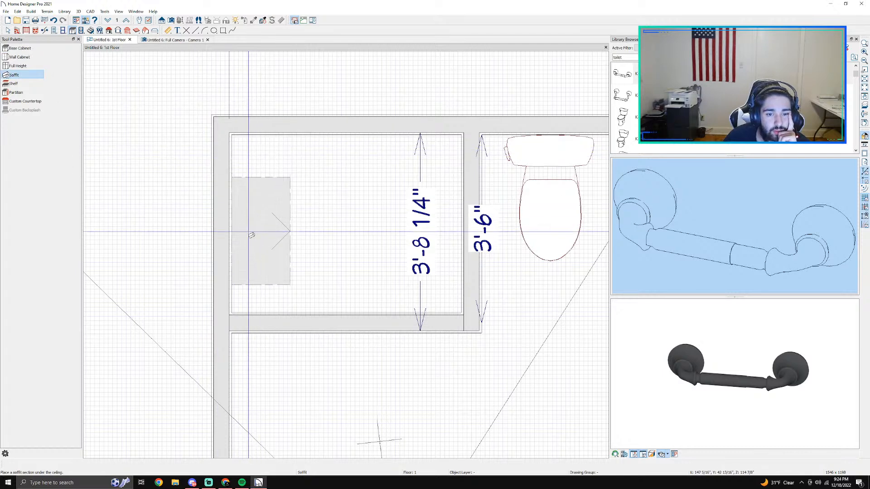
left_click(255, 253)
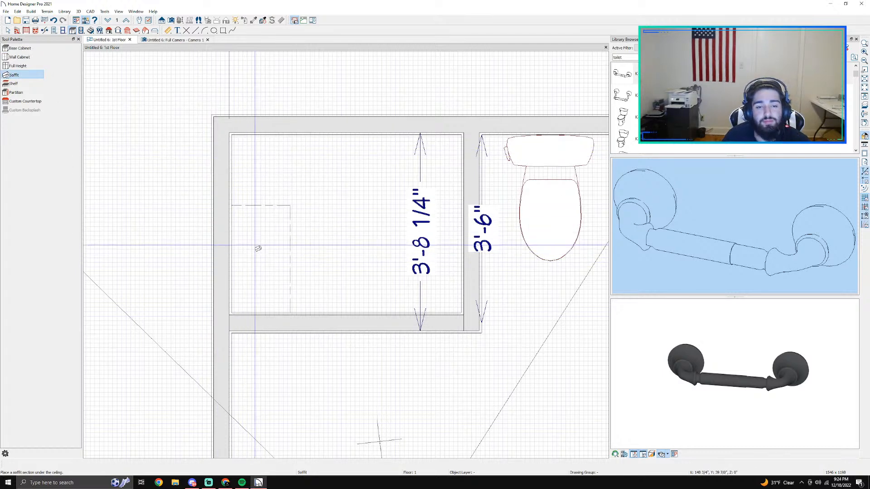
key("space")
left_click(260, 229)
left_click_drag(259, 206, 263, 135)
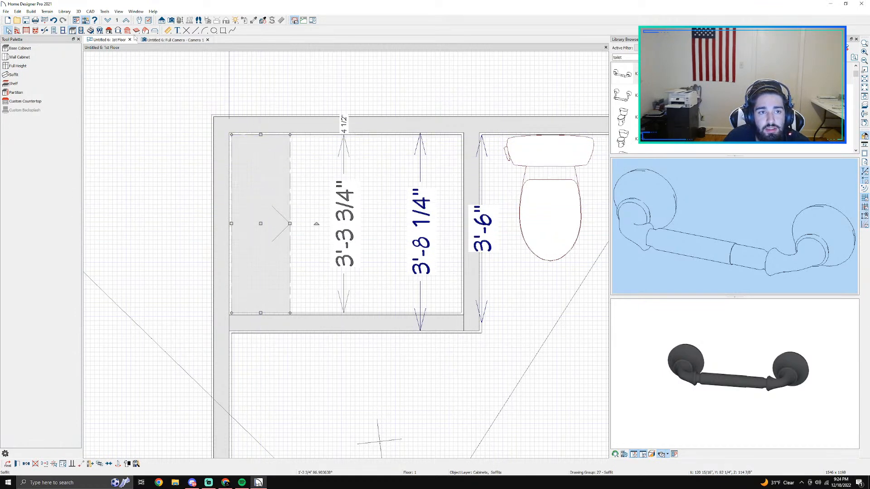
Step: In the 3D camera view, lower the new soffit from the top of the wall to slightly above the enclosure floor
left_click(175, 40)
scroll(304, 181, "down", 1)
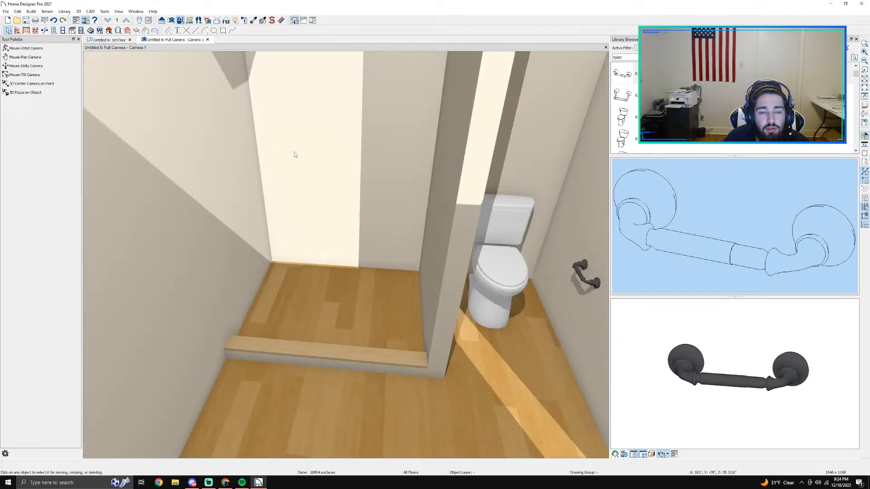
middle_click_drag(297, 164, 313, 223)
middle_click_drag(265, 85, 268, 133)
left_click(272, 141)
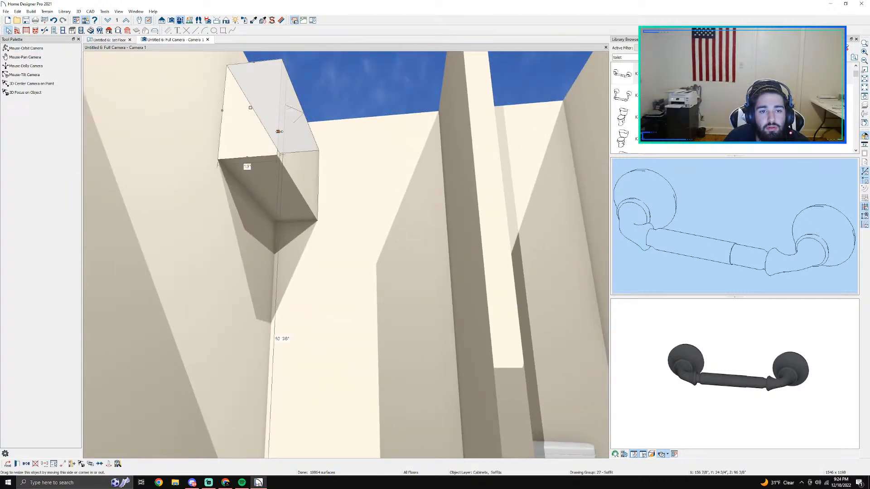
left_click_drag(303, 154, 304, 406)
middle_click_drag(342, 409, 356, 221)
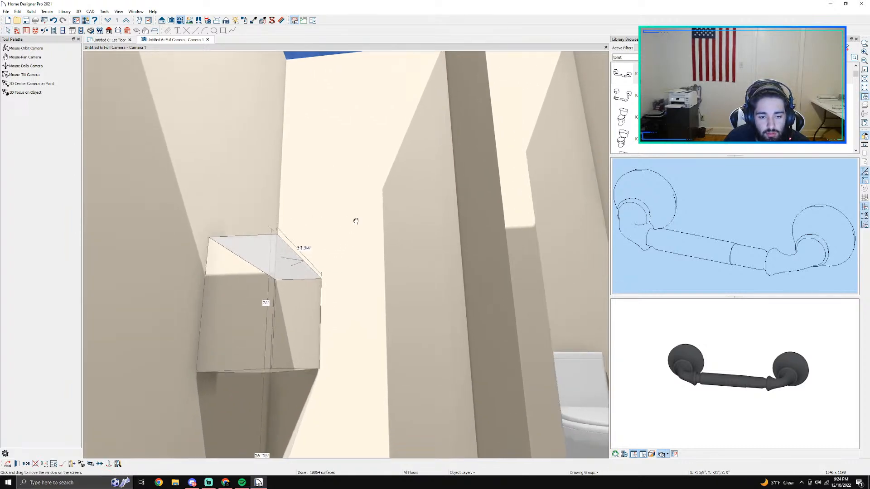
left_click_drag(303, 314, 305, 399)
middle_click_drag(334, 406, 312, 83)
Step: Bring the soffit the rest of the way down to rest on the enclosure floor like a bench
left_click(184, 22)
left_click_drag(306, 216, 281, 267)
key("space")
left_click(384, 212)
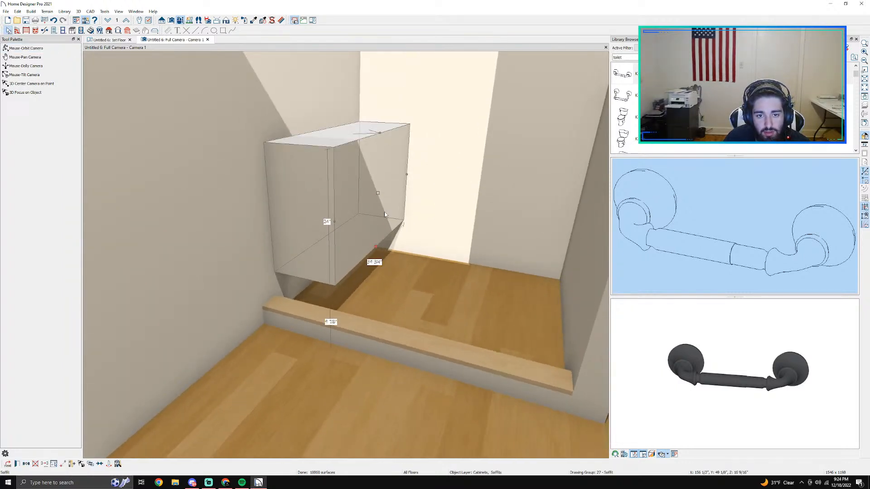
left_click_drag(378, 194, 376, 249)
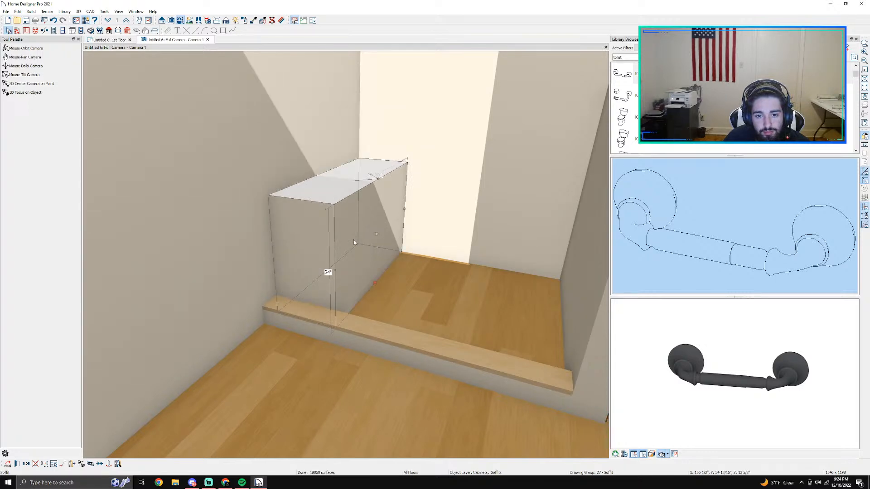
Step: In plan, extend the soffit's curb-side end about 4" across the curb, and inspect the overlap in the 3D camera view
left_click(106, 40)
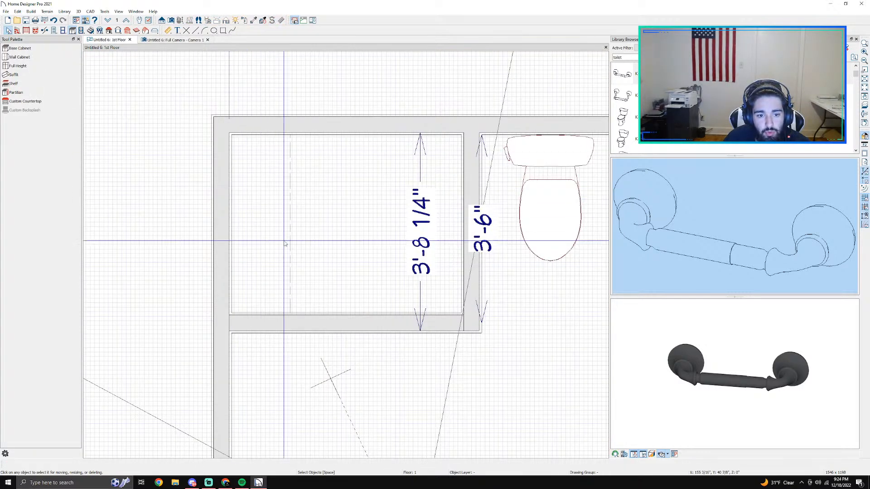
scroll(281, 233, "up", 2)
left_click(255, 317)
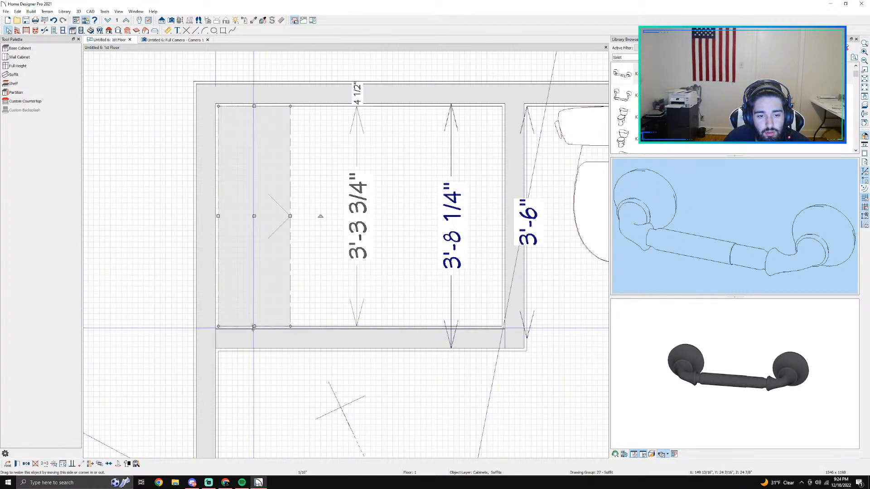
left_click_drag(254, 326, 252, 343)
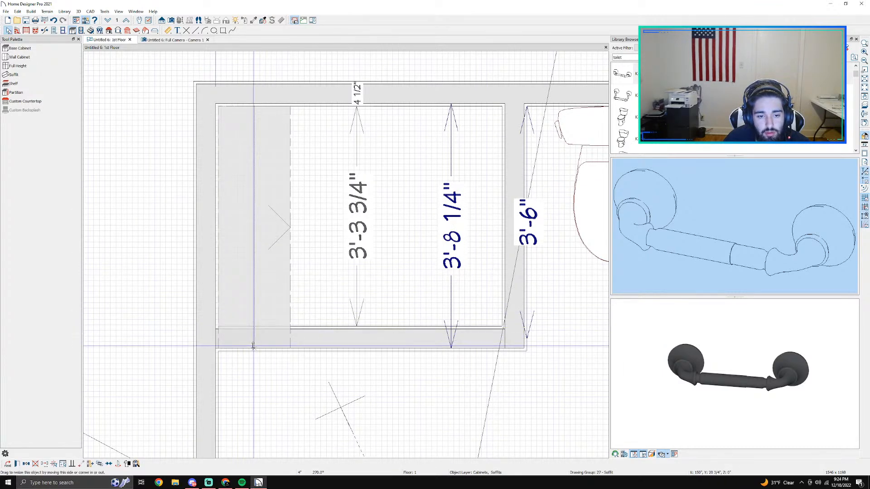
key("Delete")
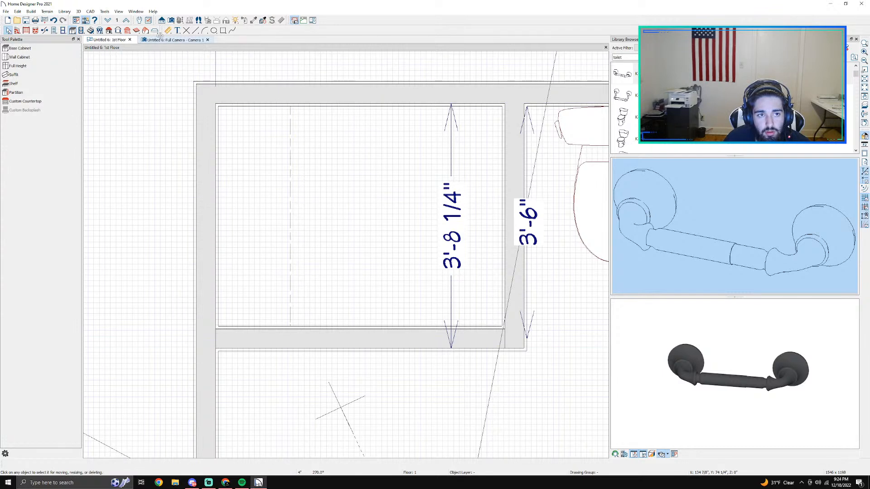
left_click(167, 39)
left_click(290, 210)
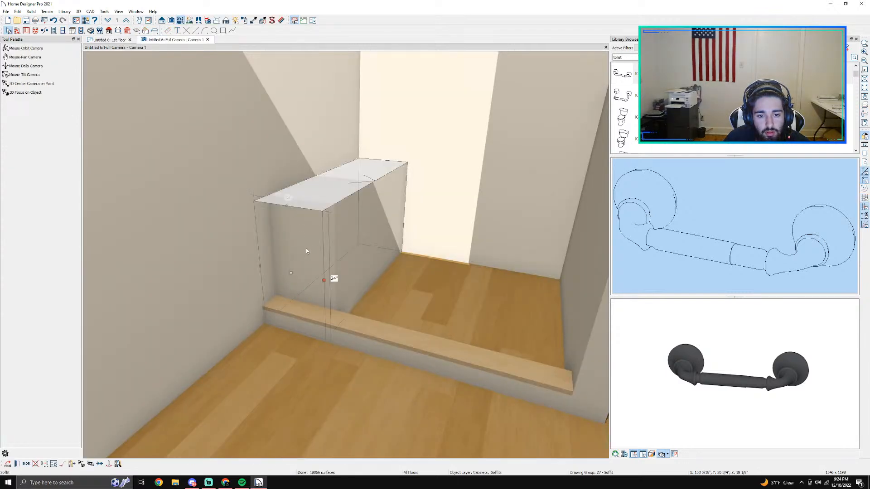
scroll(356, 285, "up", 2)
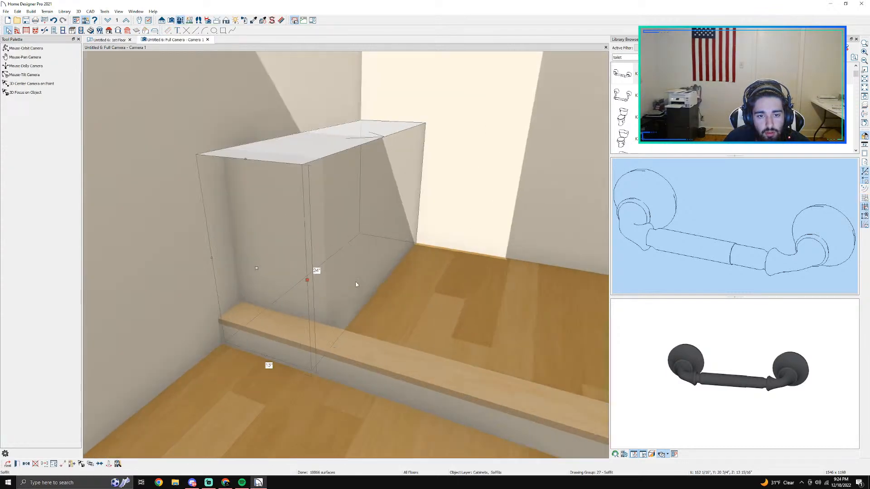
middle_click_drag(356, 284, 489, 324)
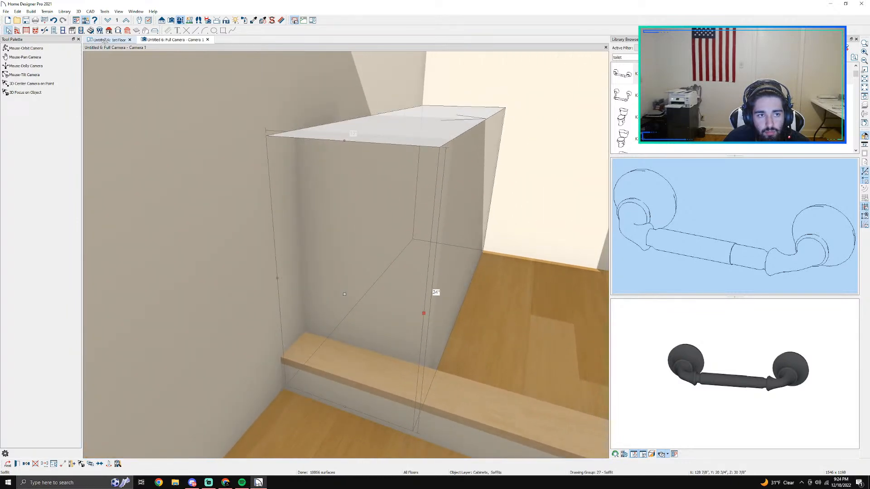
Step: In plan, shorten the curb's left end to the soffit's inner face, about 1'-2" from the left wall
left_click(108, 39)
scroll(239, 334, "up", 4)
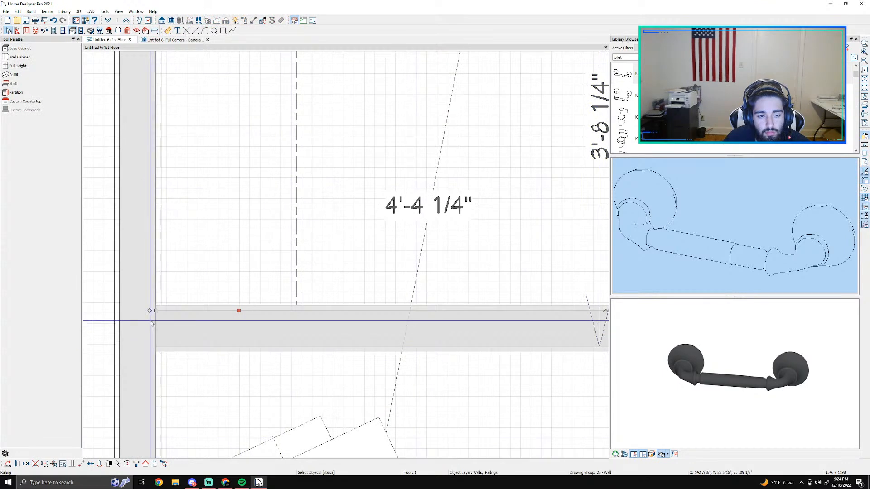
left_click_drag(156, 311, 297, 308)
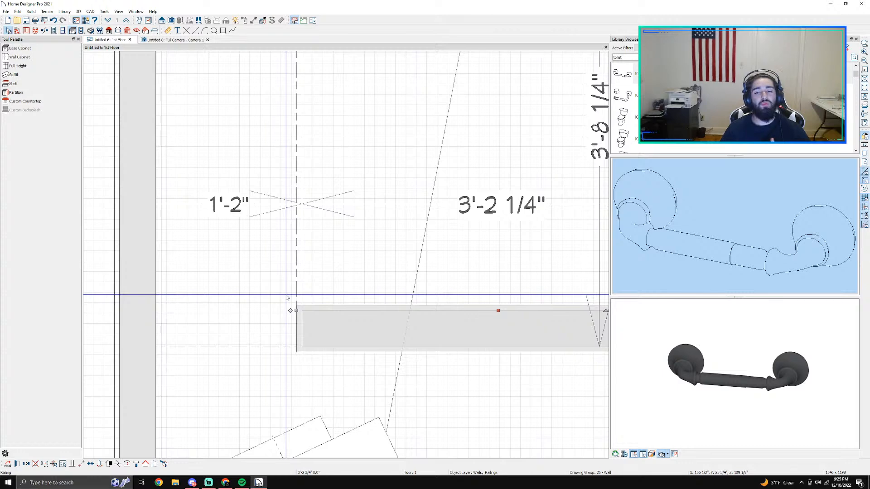
Step: Examine the curb's available wall types and its rail cap, Interior-4 and drywall components in the railing specification
double_click(388, 326)
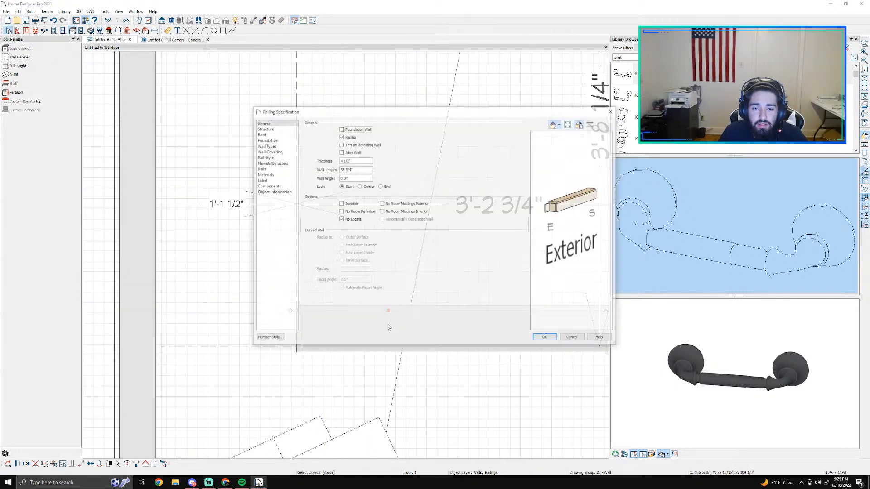
left_click(269, 146)
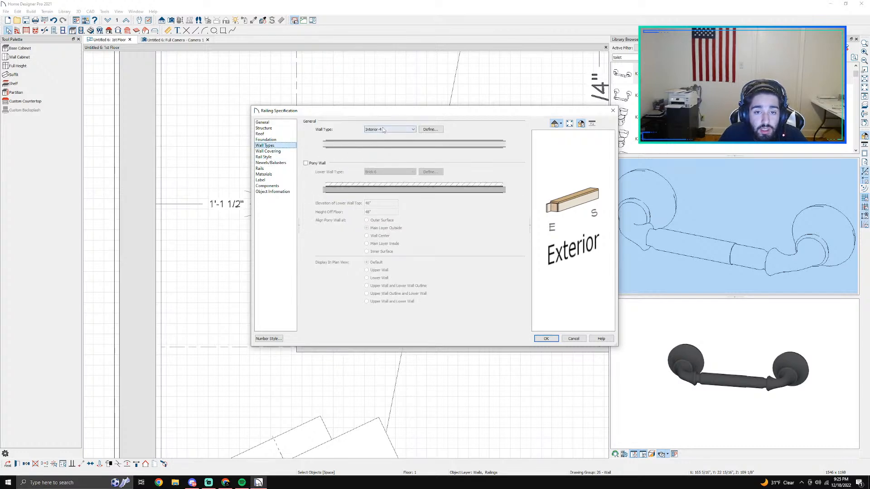
left_click(382, 129)
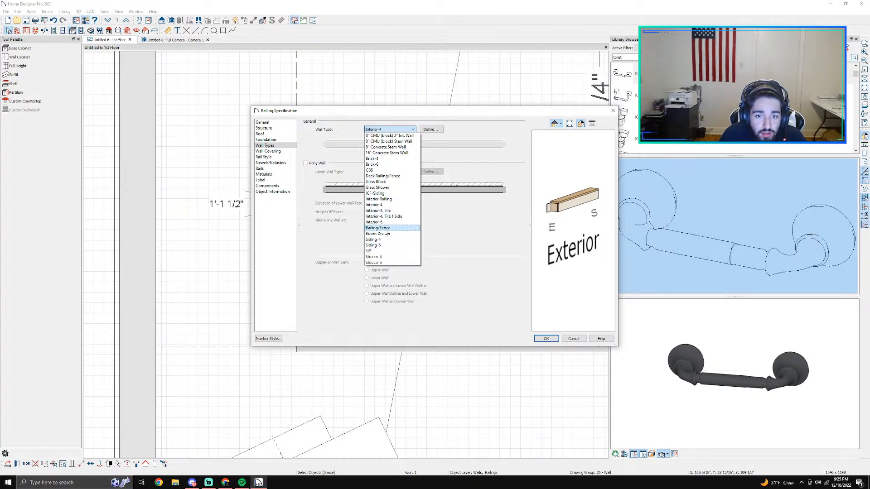
left_click(465, 229)
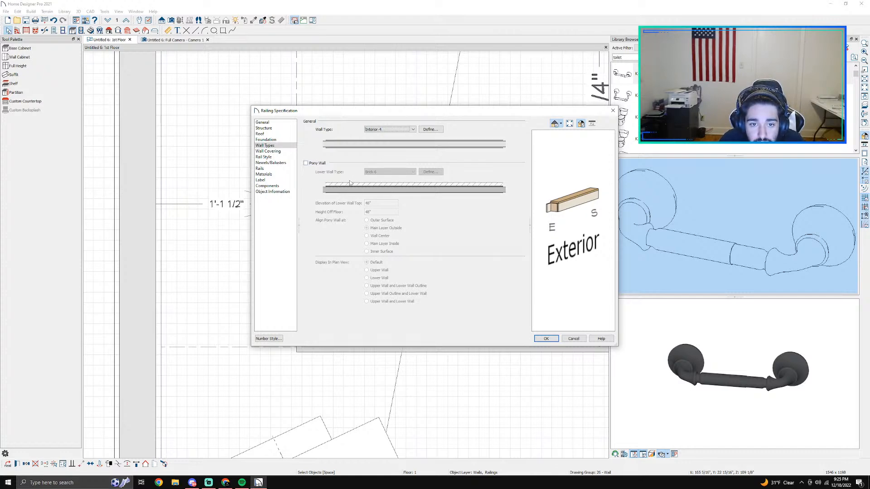
left_click(268, 185)
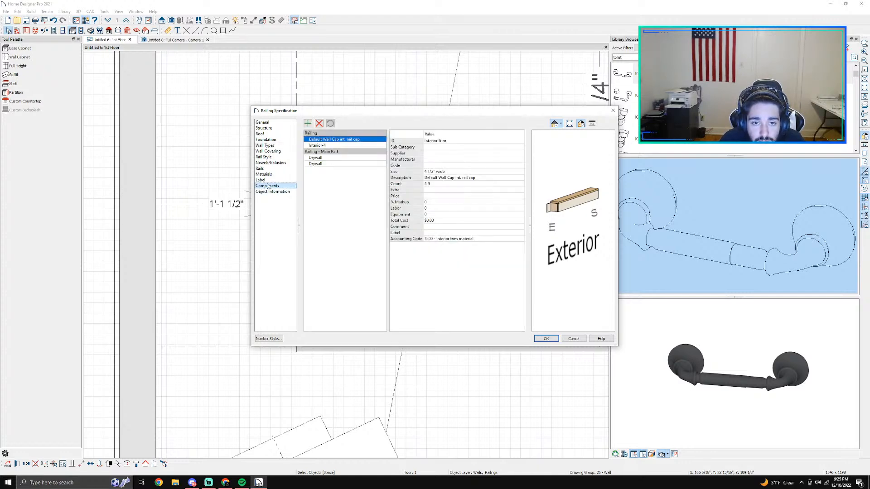
left_click(324, 146)
left_click(328, 140)
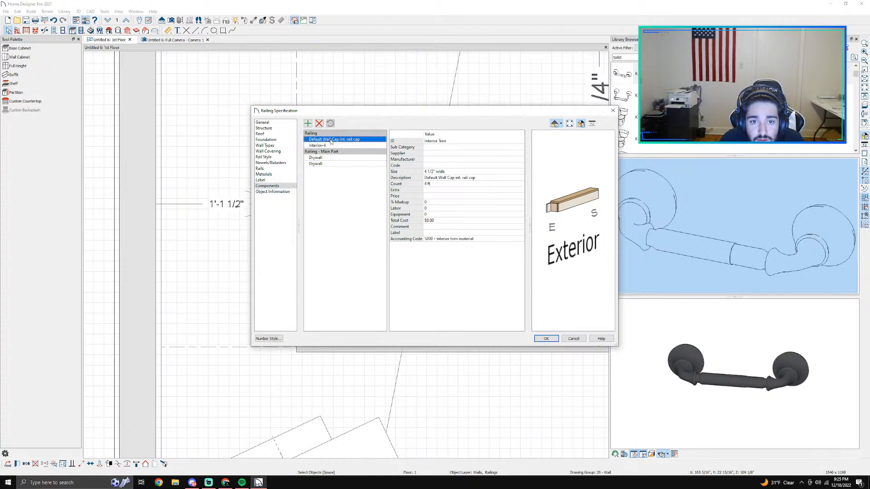
left_click(326, 146)
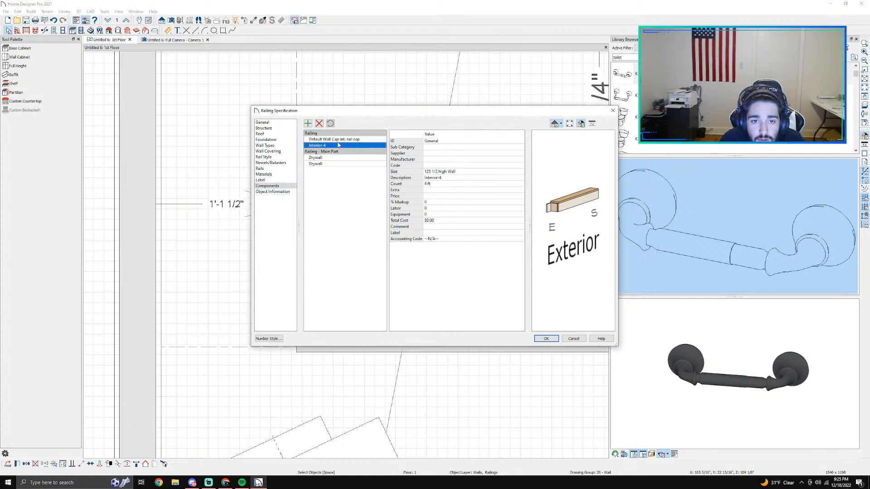
left_click(337, 141)
left_click(331, 163)
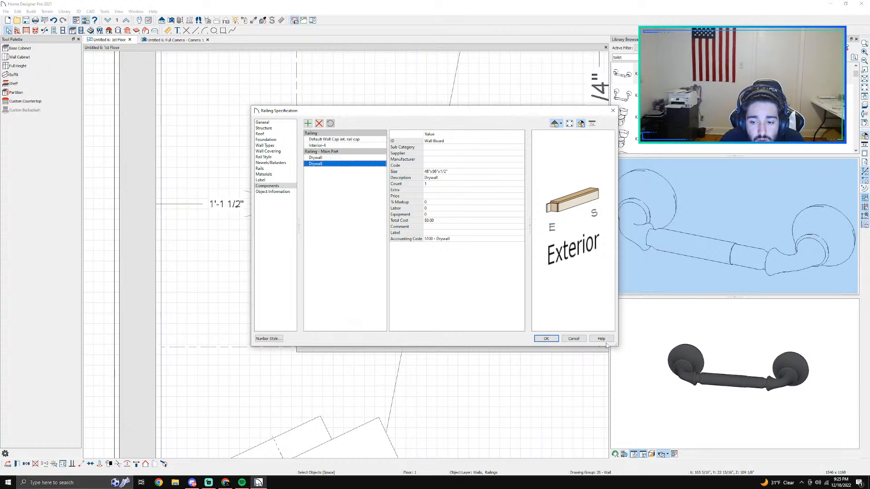
left_click(581, 339)
Step: Draw a vertical straight exterior wall in the empty area outside the bathroom's left wall
scroll(555, 319, "down", 3)
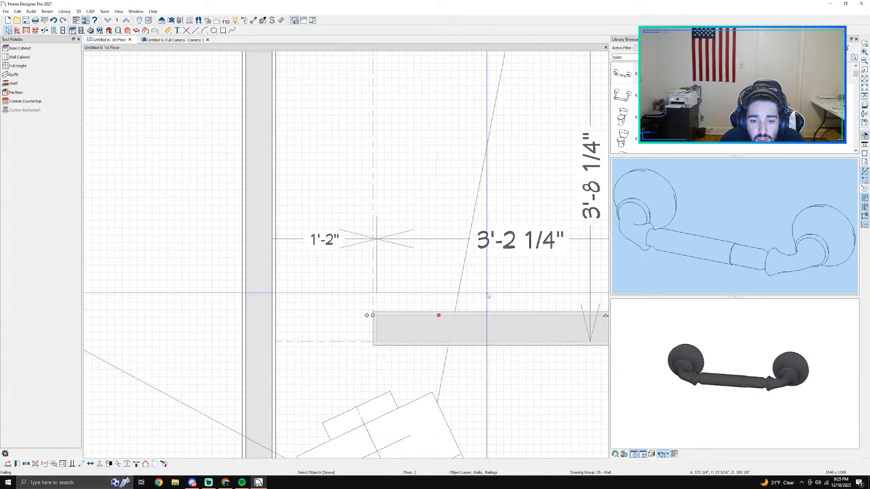
middle_click_drag(242, 223, 414, 263)
scroll(480, 262, "down", 3)
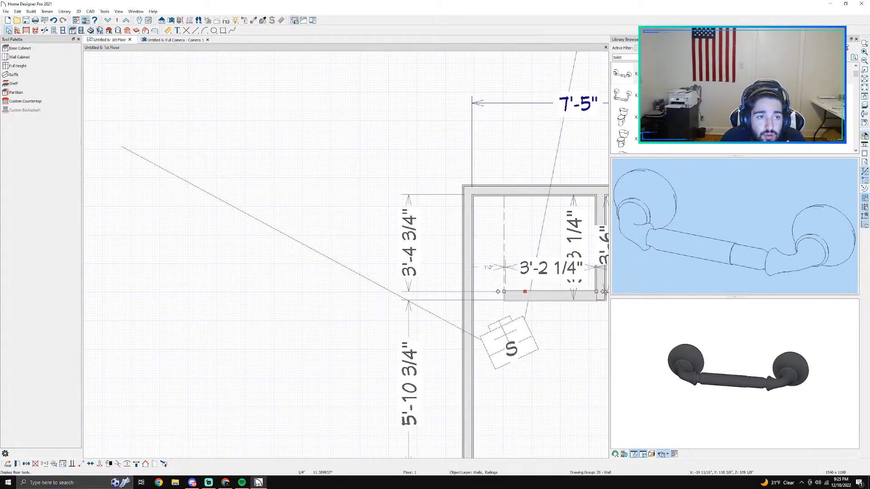
left_click(17, 30)
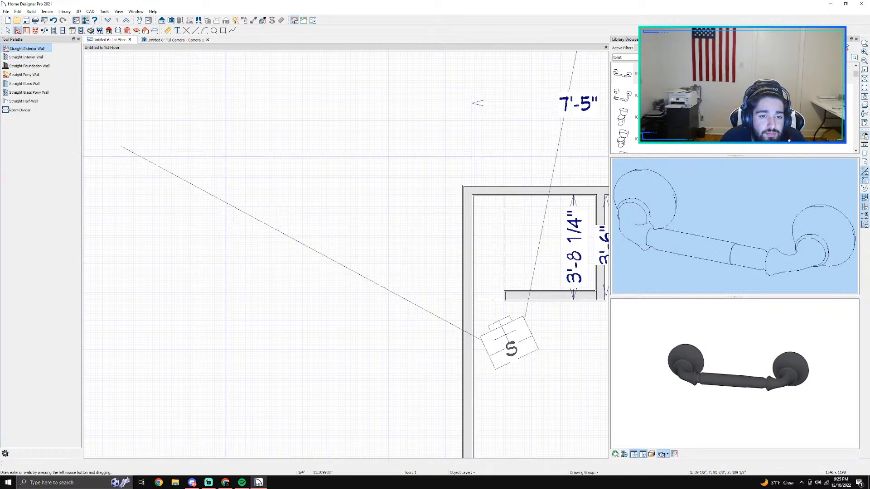
left_click_drag(221, 110, 221, 292)
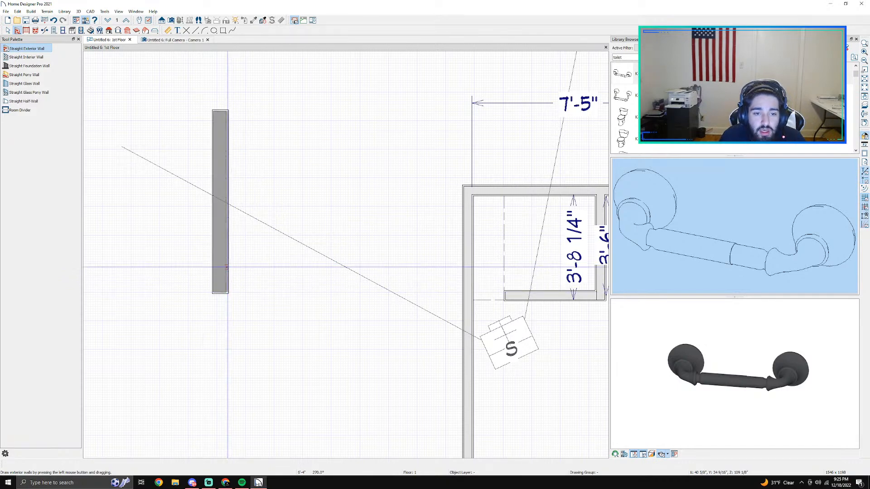
Step: Open the new exterior wall's specification and examine its wall covering, wall type and interior side in the preview
double_click(221, 230)
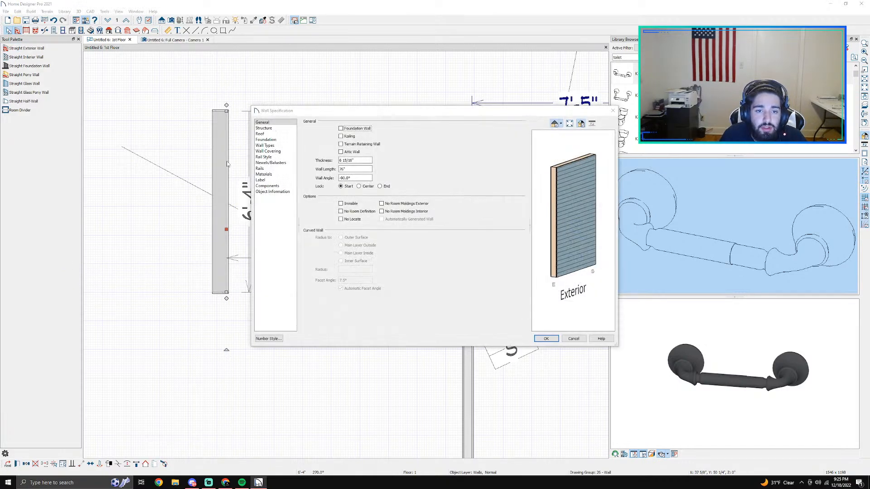
left_click(270, 152)
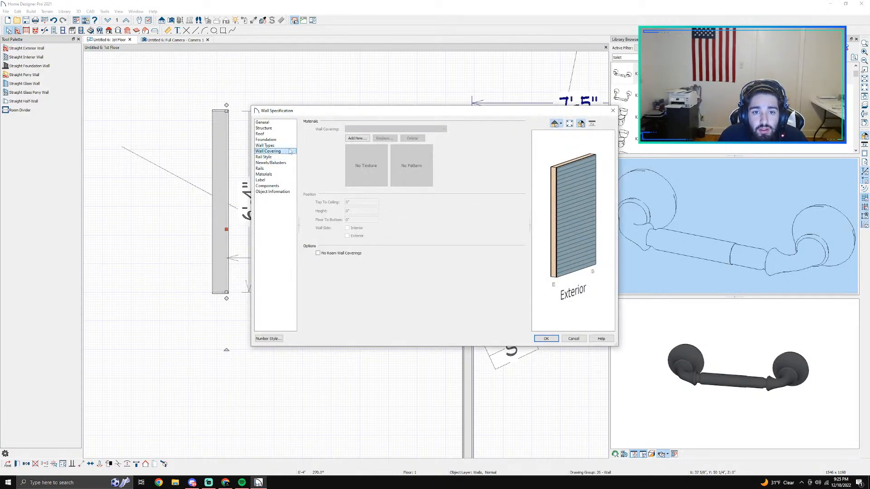
left_click(274, 145)
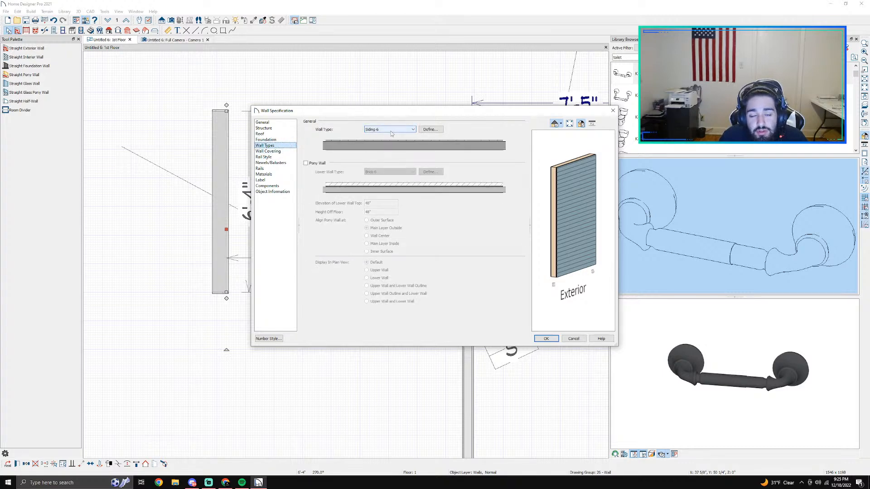
left_click_drag(574, 219, 639, 250)
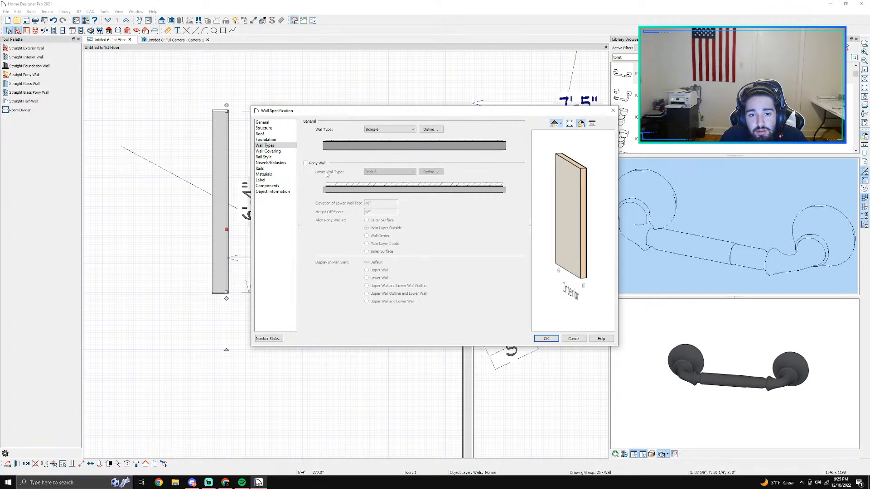
Step: Examine the exterior wall's Siding-6, Lap Siding, Housewrap, OSB and Drywall components against the 3D preview, plus its label options
left_click(271, 185)
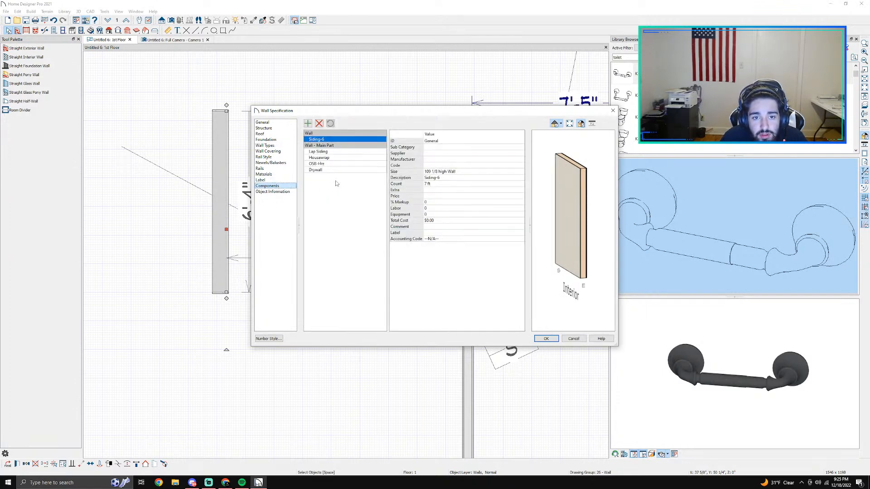
left_click(327, 152)
left_click_drag(578, 200, 470, 201)
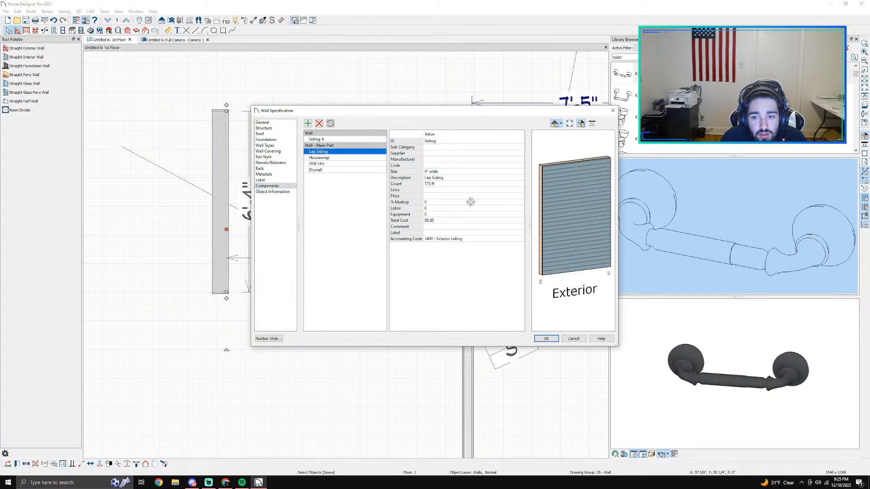
left_click(318, 141)
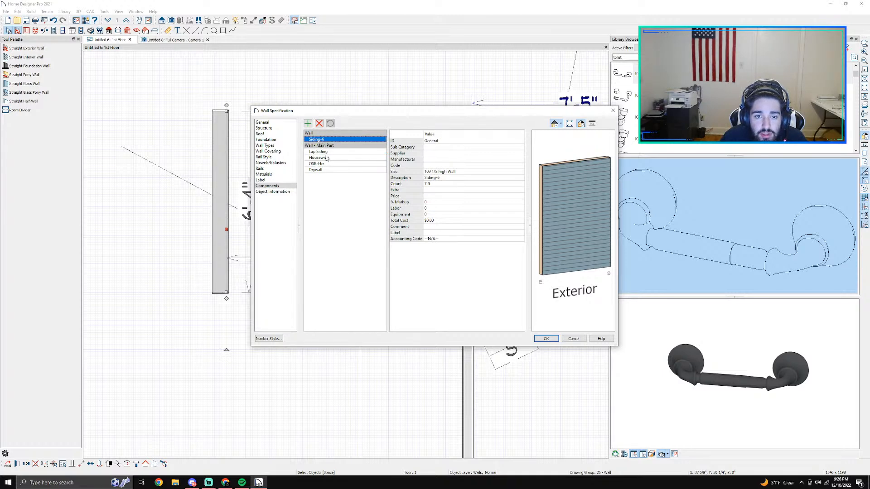
left_click(327, 158)
left_click_drag(550, 217, 583, 216)
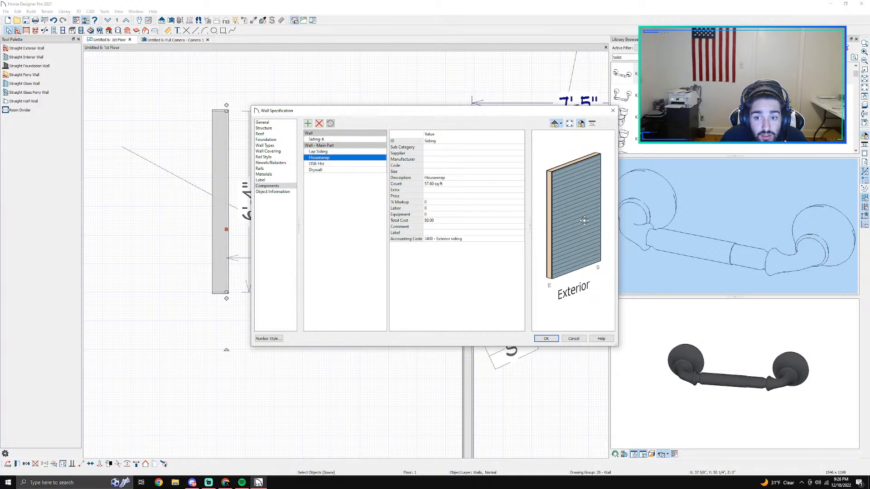
left_click(313, 164)
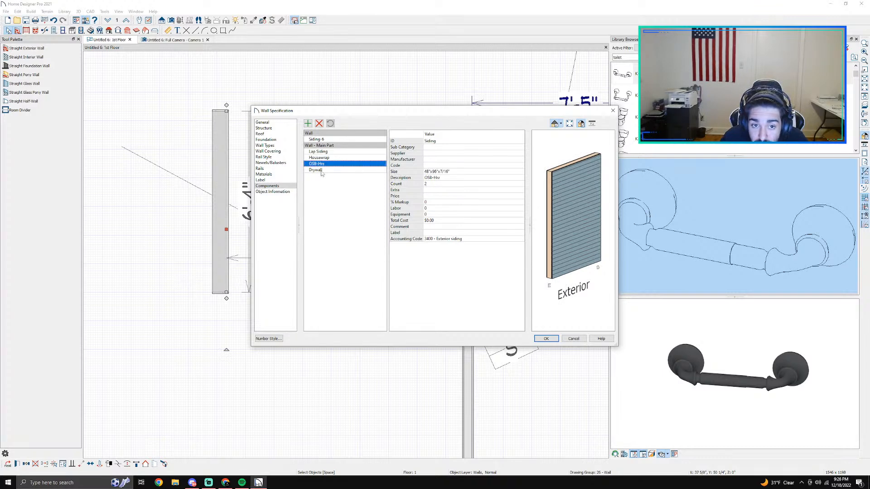
left_click(319, 170)
left_click_drag(540, 216, 519, 221)
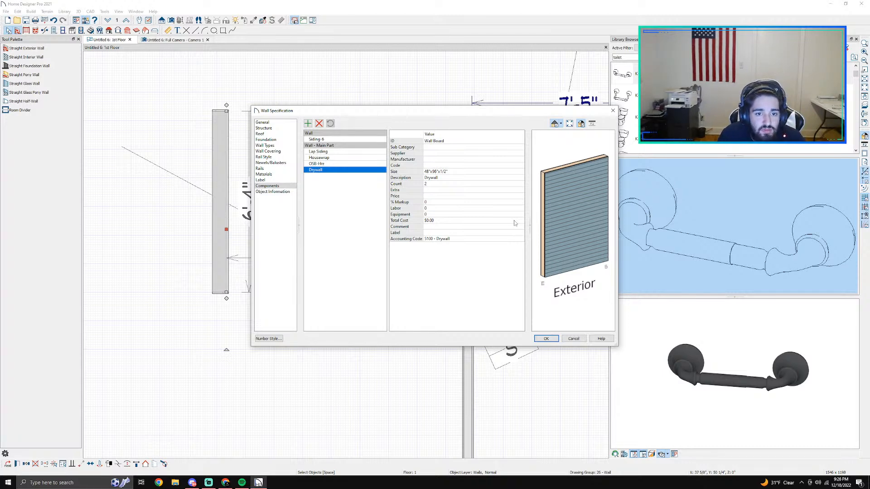
left_click(285, 182)
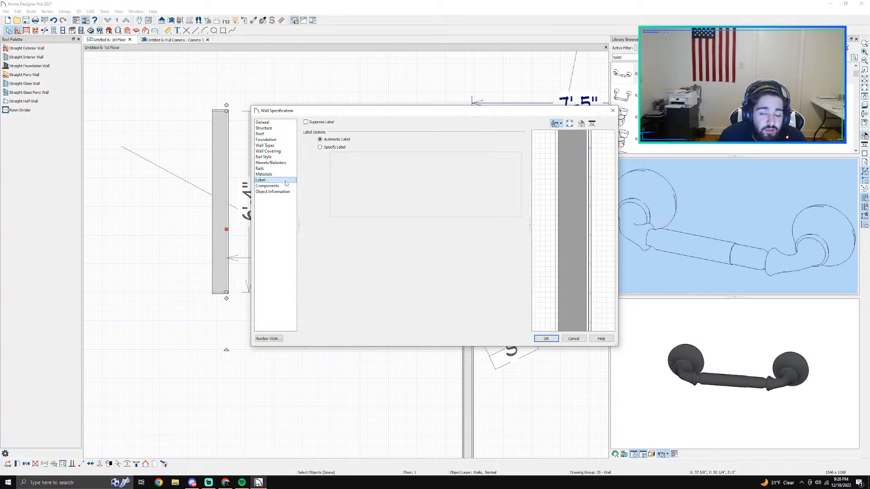
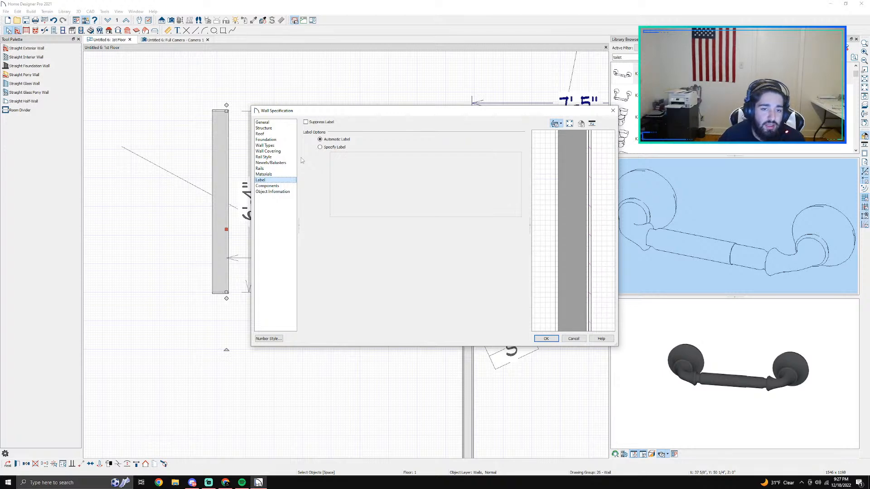
Step: Set the selected wall's type to Brick-6 in its specification and apply it
left_click(278, 175)
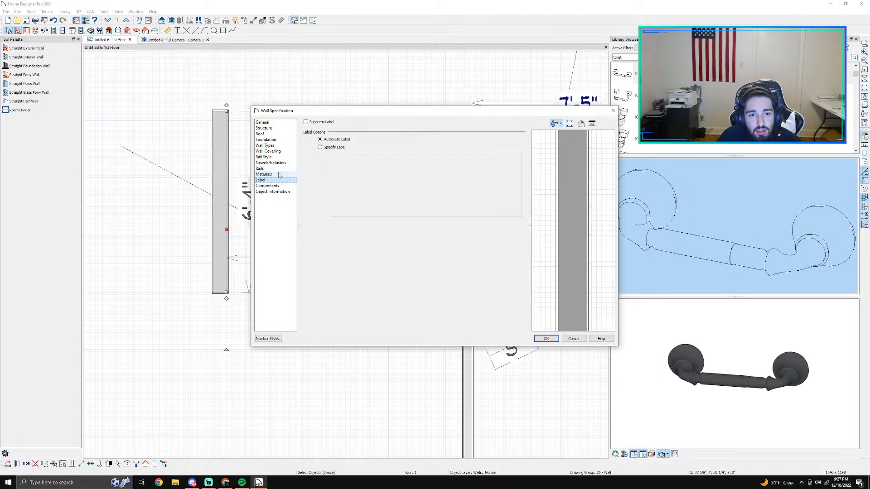
left_click(266, 169)
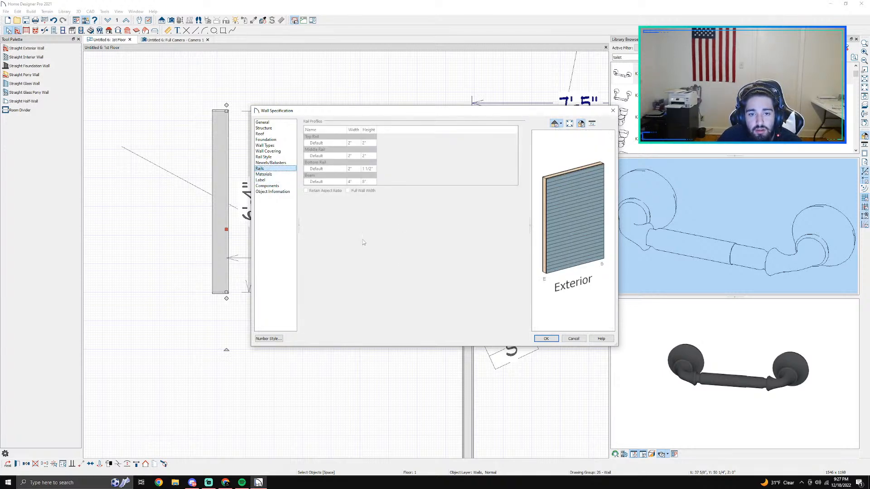
left_click(279, 180)
left_click(273, 175)
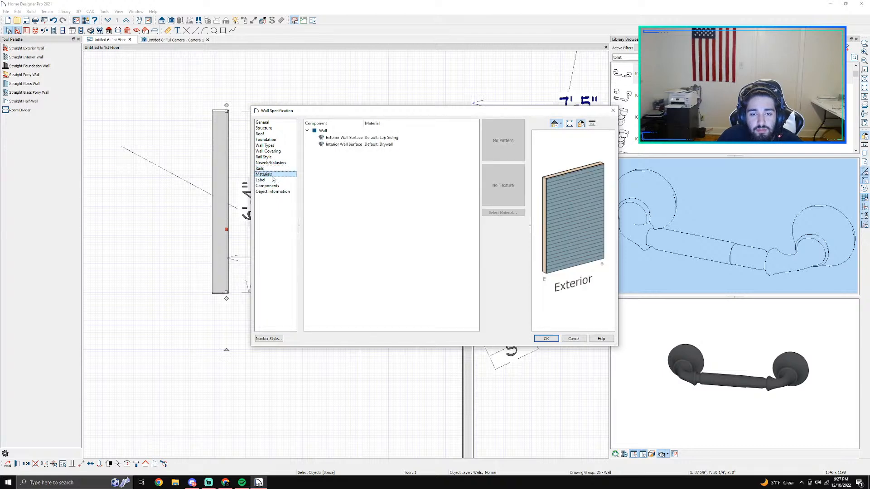
left_click(276, 146)
left_click(388, 130)
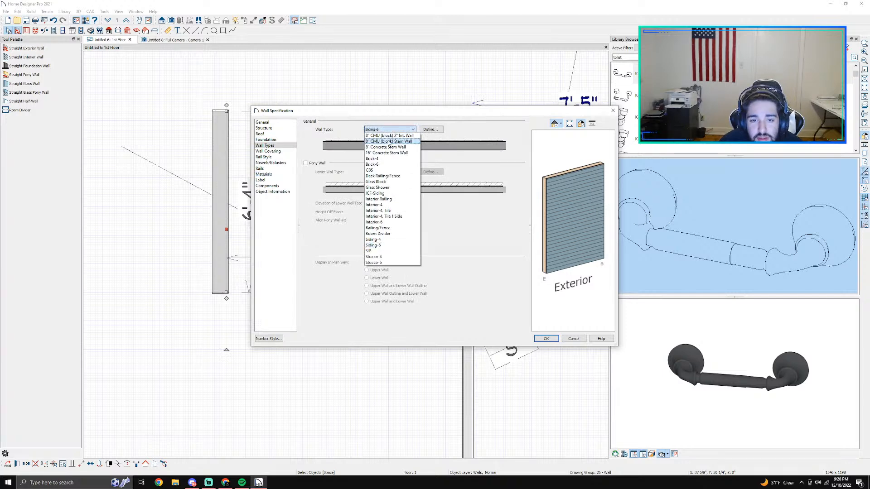
left_click(386, 165)
left_click_drag(605, 257, 596, 222)
scroll(585, 239, "up", 3)
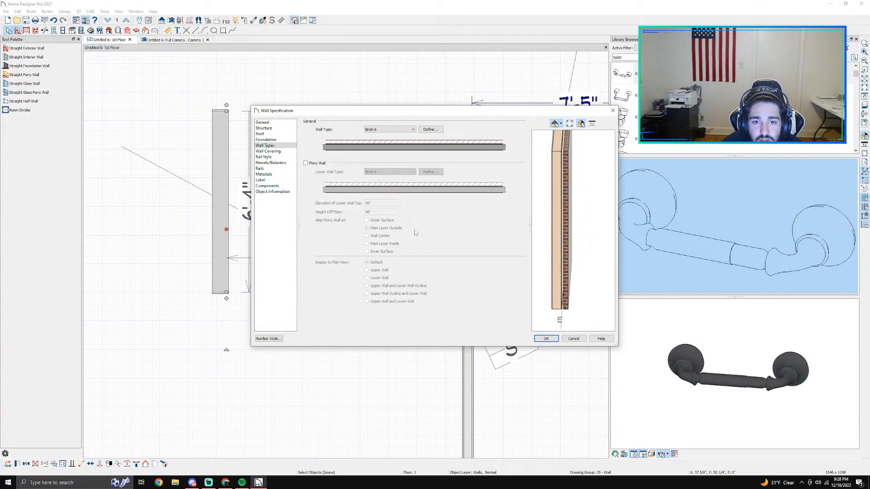
left_click(545, 339)
Step: Create a full camera view looking at the end of the standalone brick wall
scroll(211, 208, "up", 1)
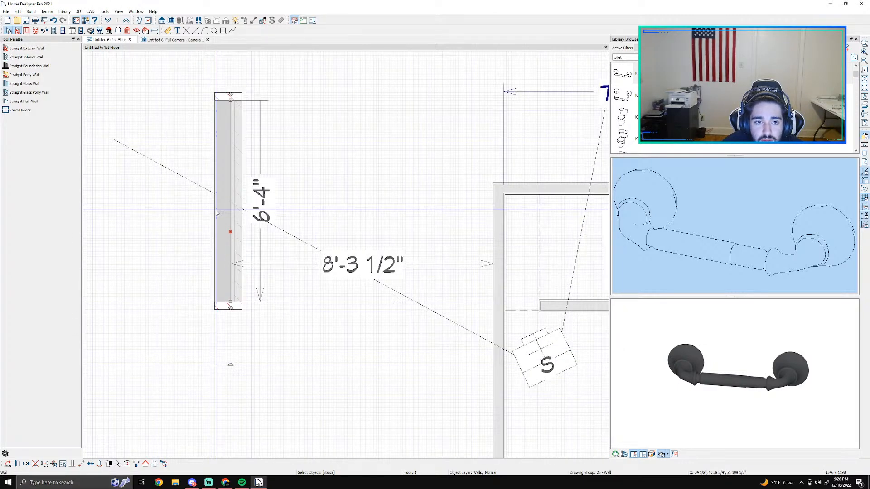
left_click(210, 208)
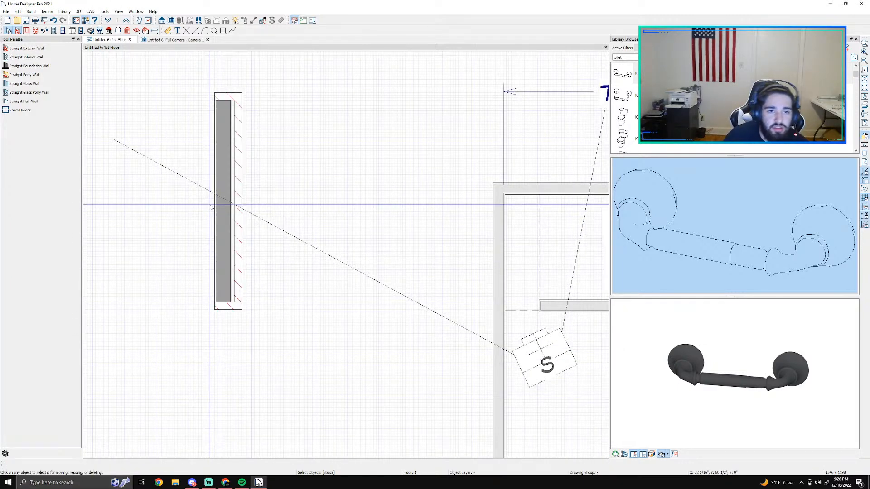
scroll(211, 207, "up", 1)
scroll(213, 201, "down", 2)
scroll(236, 235, "up", 2)
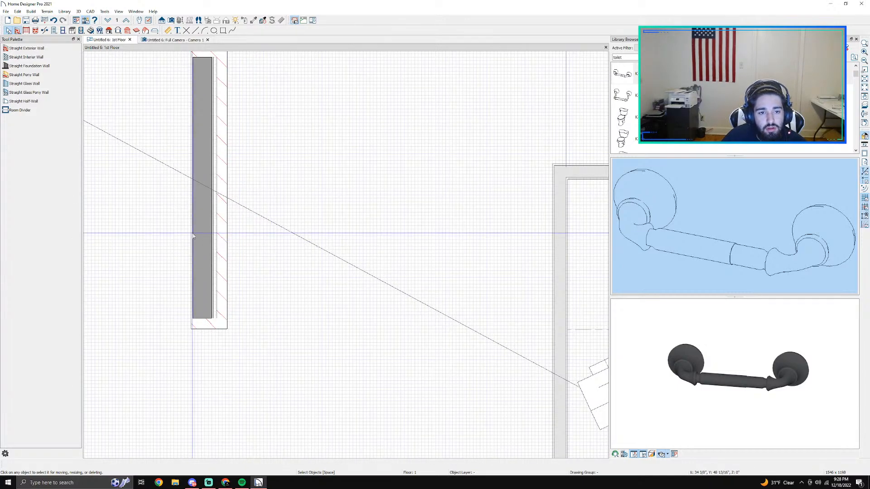
middle_click_drag(237, 235, 383, 252)
left_click_drag(409, 175, 368, 183)
left_click(171, 21)
left_click_drag(325, 439, 353, 396)
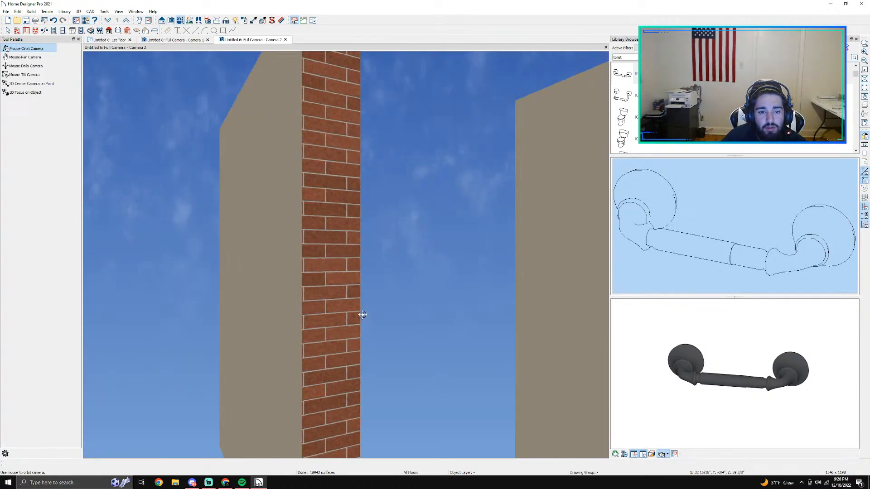
Step: Select the brick wall in the camera view and check its specification and available edit commands
key("space")
left_click(350, 306)
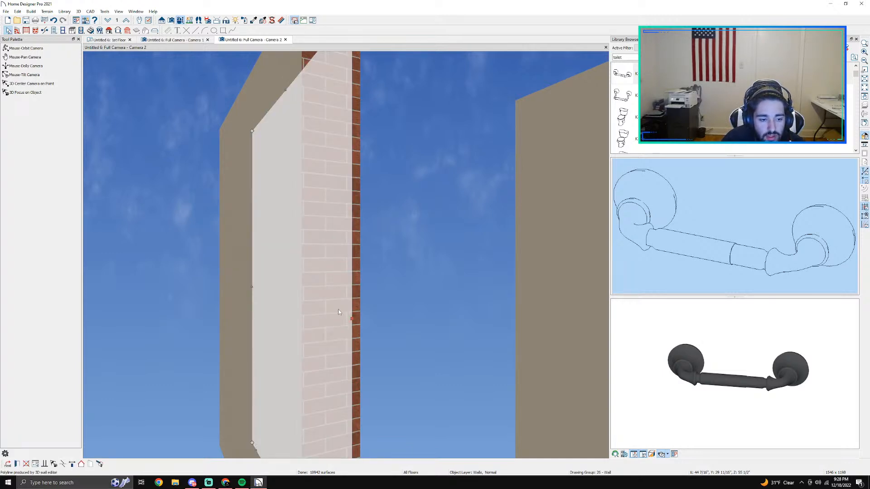
double_click(338, 309)
key("Escape")
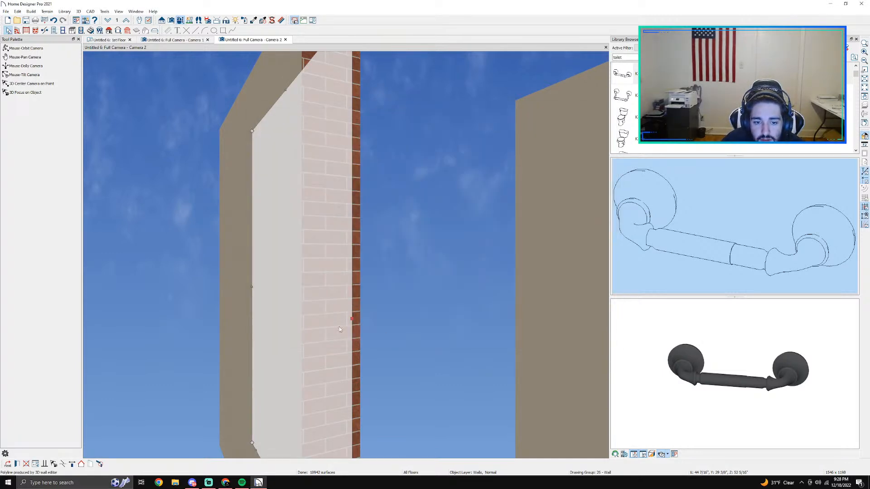
right_click(339, 329)
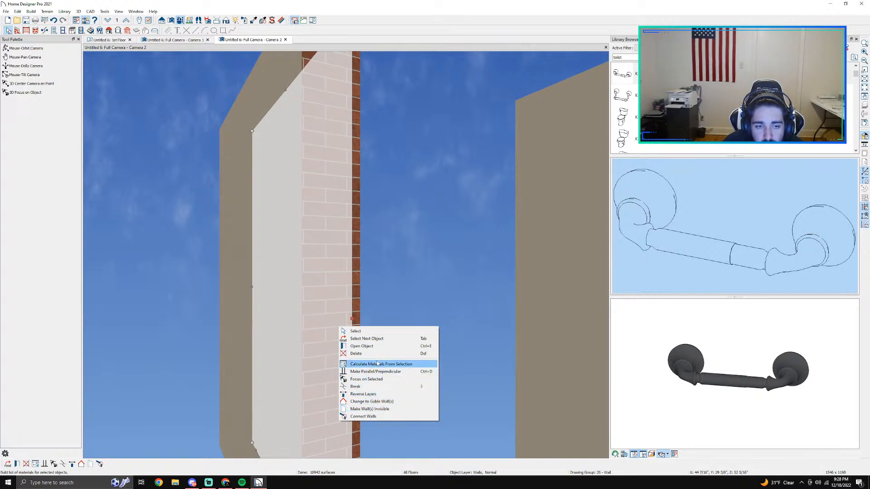
Step: Look through the corner board, quoin and slab building tools for one that finishes the brick wall's corners
left_click(189, 40)
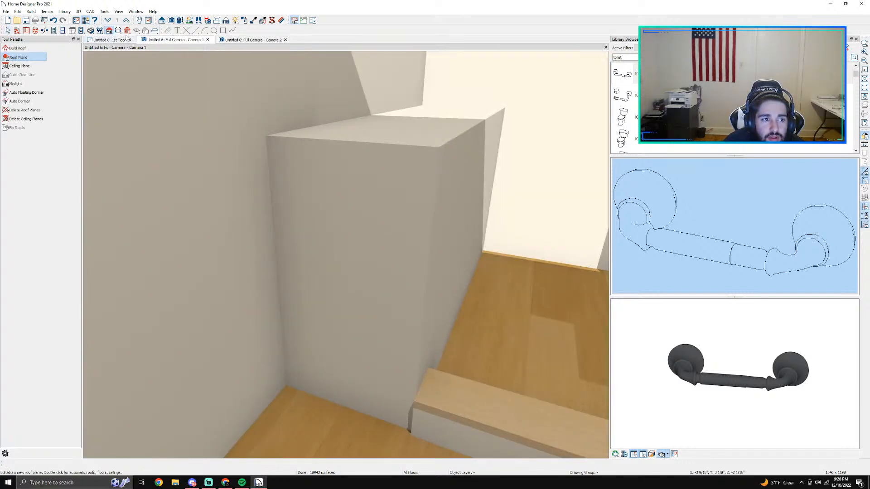
left_click(118, 30)
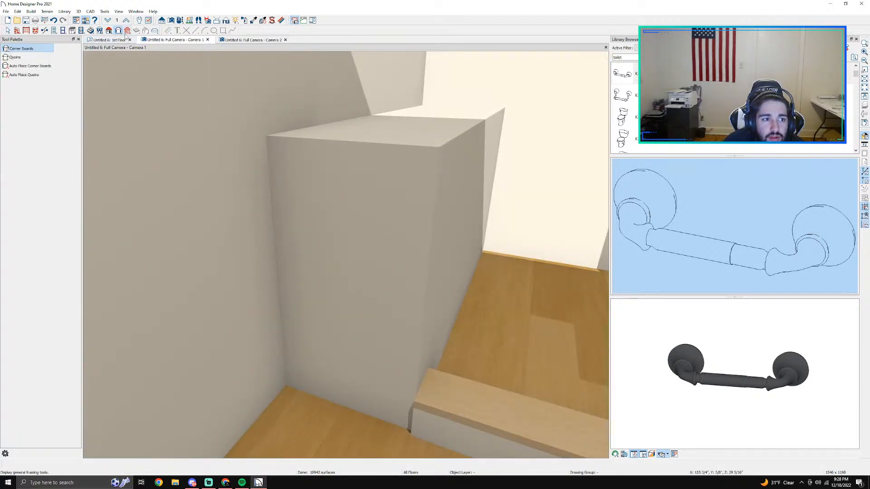
left_click(45, 57)
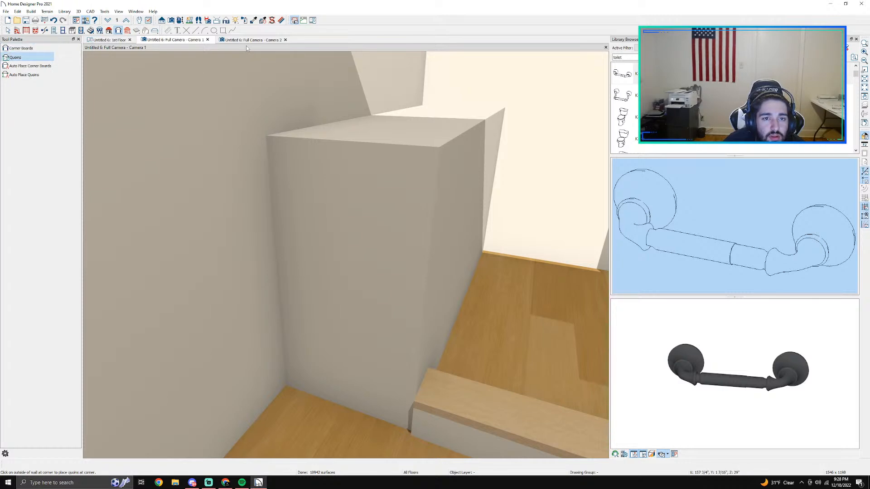
left_click(236, 40)
left_click(111, 40)
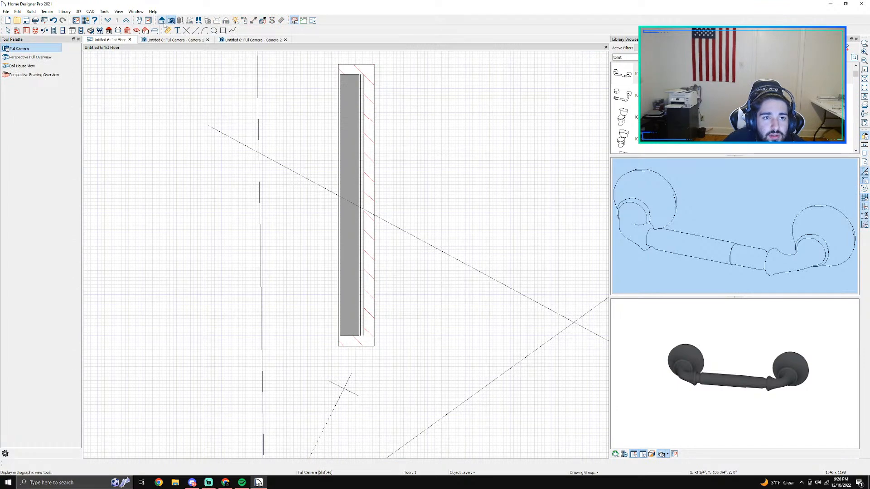
left_click(146, 30)
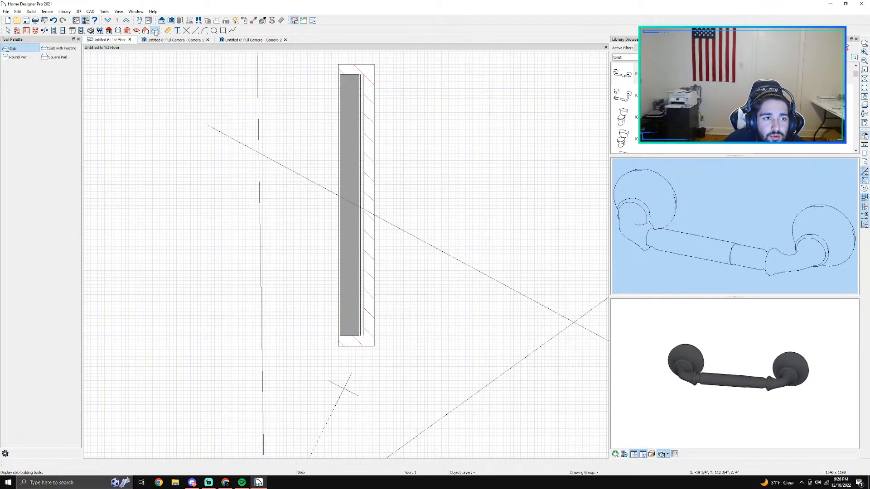
left_click(136, 30)
left_click(127, 30)
left_click(118, 30)
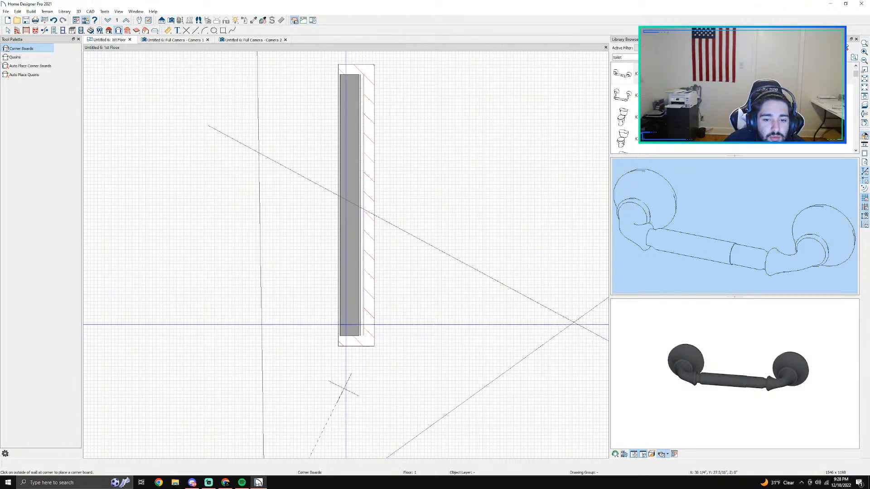
left_click(15, 57)
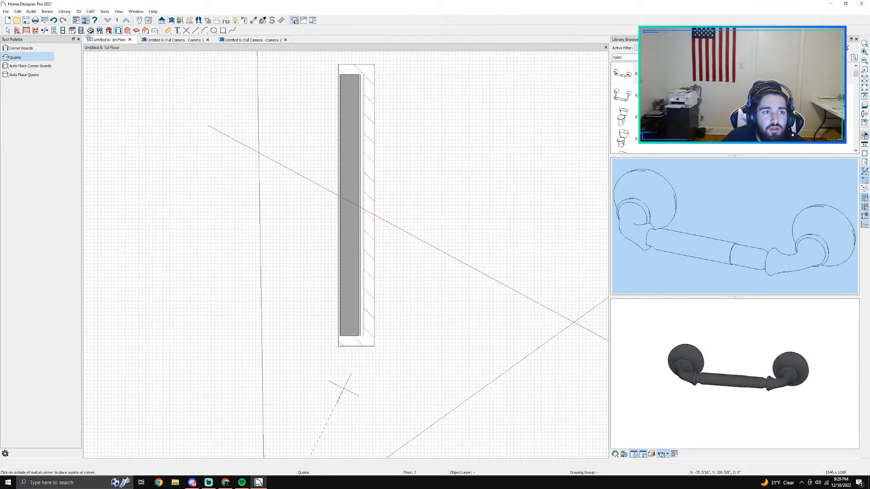
Step: Draw straight exterior walls that close a rectangular room about 2'-11" wide against the brick wall
left_click(17, 31)
mouse_move(374, 331)
left_mouse_down()
mouse_move(219, 319)
mouse_move(219, 70)
mouse_move(340, 75)
mouse_move(363, 66)
left_mouse_up()
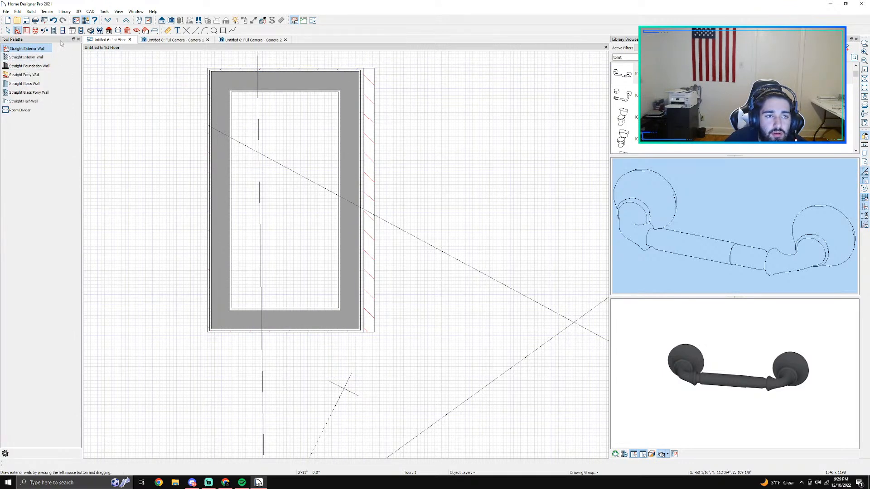
Step: Automatically place corner boards at all wall intersections of the current floor and show them in the Camera 2 view
left_click(118, 30)
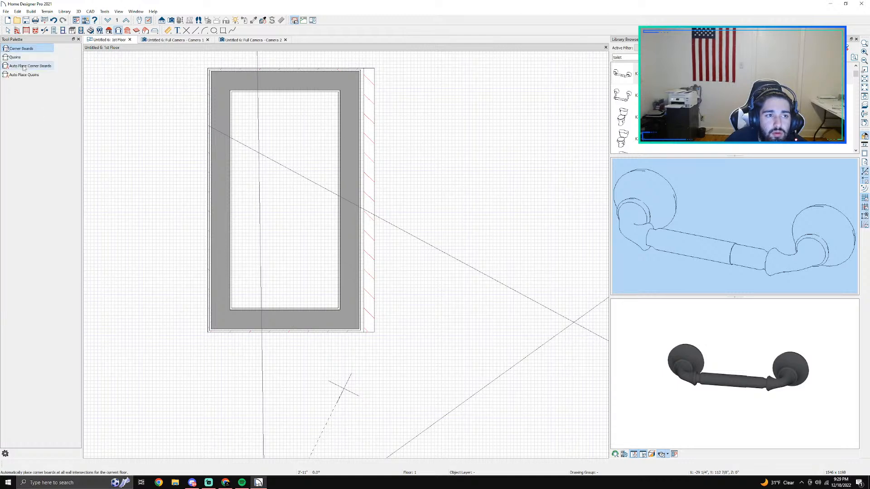
scroll(369, 334, "up", 5)
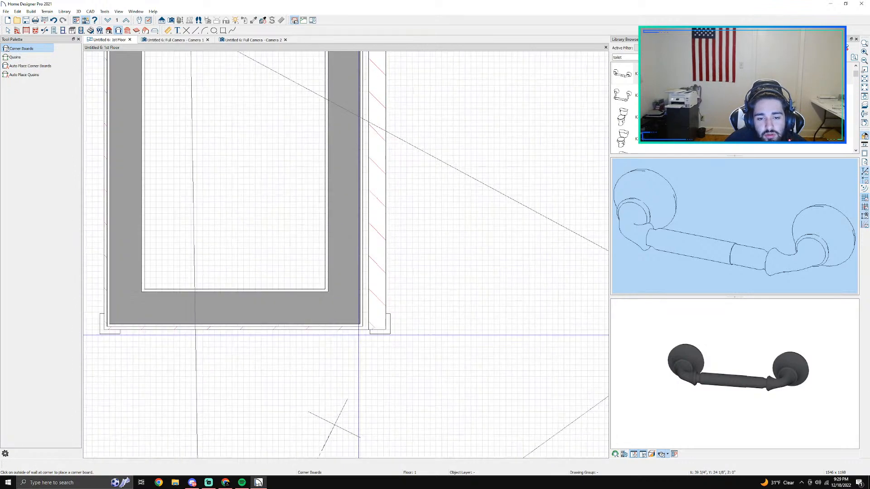
left_click(180, 40)
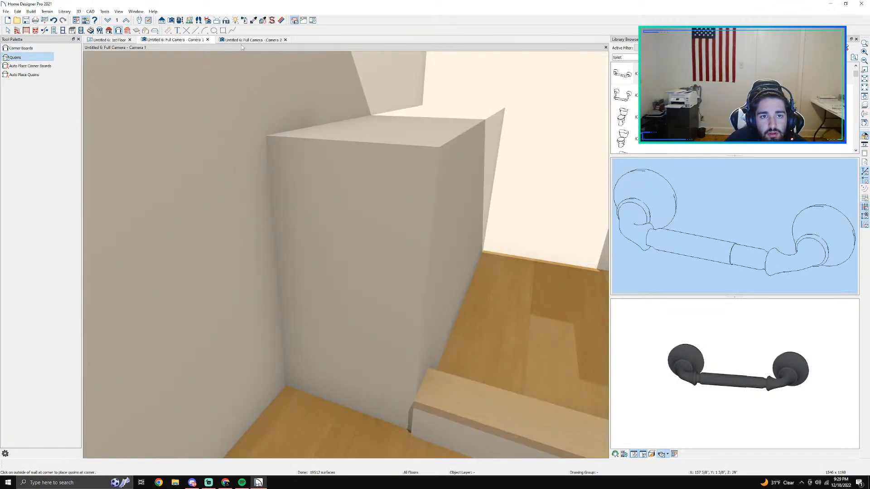
left_click(252, 40)
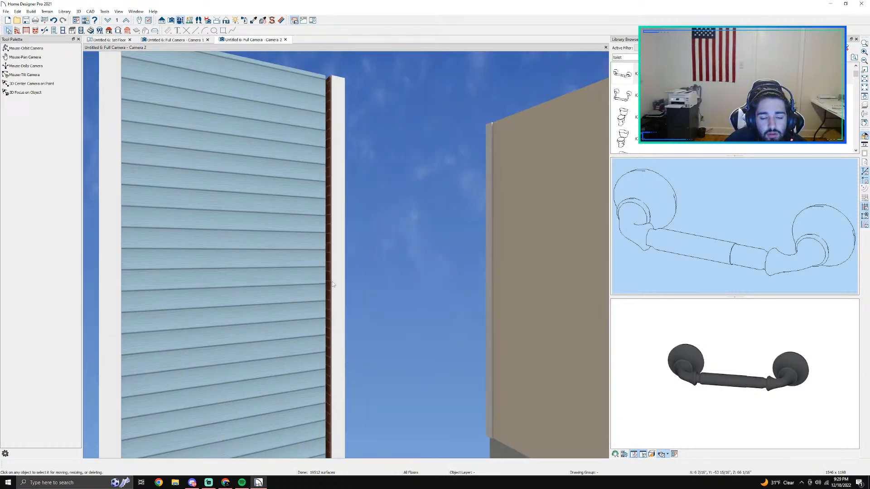
Step: Examine the corner boards and the corner joint between the siding wall and the brick wall in 3D
left_click(181, 20)
left_click_drag(350, 283, 298, 358)
scroll(394, 176, "up", 4)
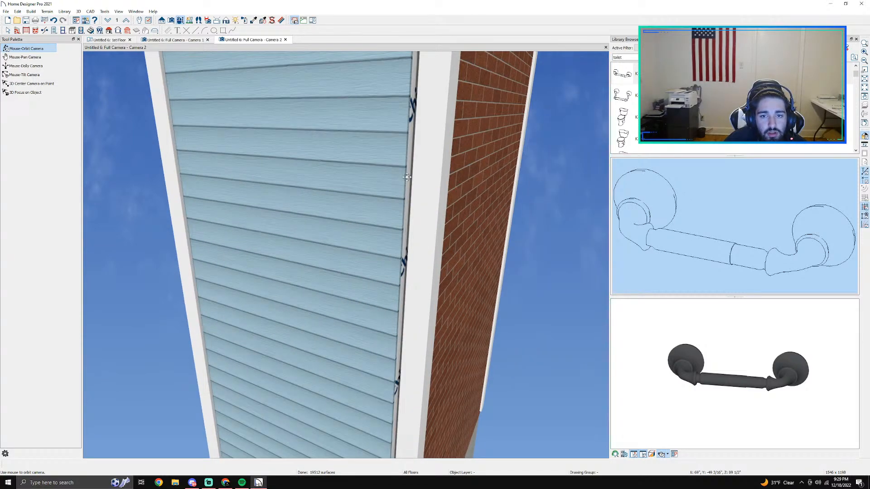
left_click_drag(393, 174, 404, 175)
scroll(405, 174, "up", 4)
middle_click_drag(406, 154, 423, 197)
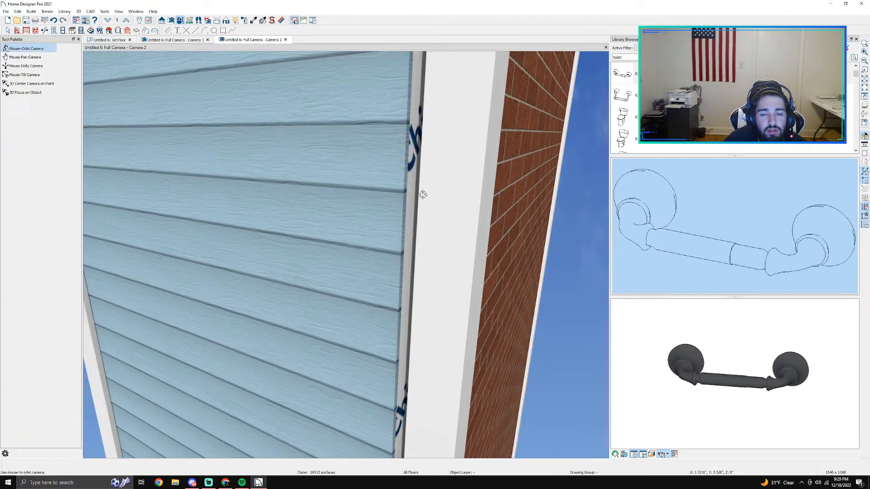
scroll(423, 194, "up", 3)
left_click_drag(422, 194, 521, 284)
middle_click_drag(520, 283, 305, 225)
scroll(305, 225, "down", 4)
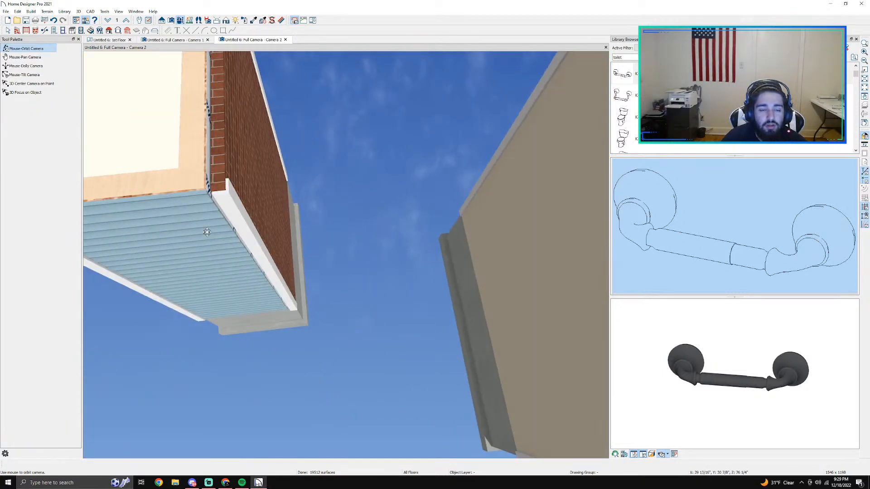
Step: Change the siding wall next to the brick wall to the Brick-6 wall type
key("space")
double_click(207, 232)
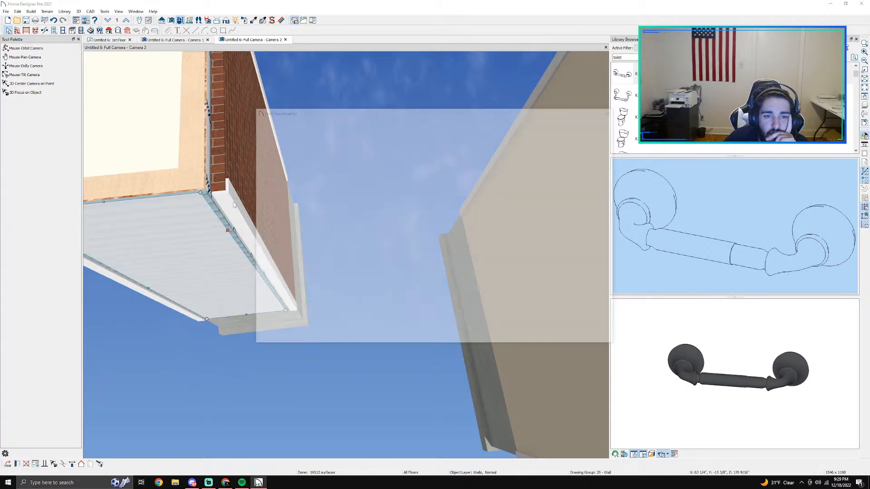
left_click(266, 145)
left_click(390, 129)
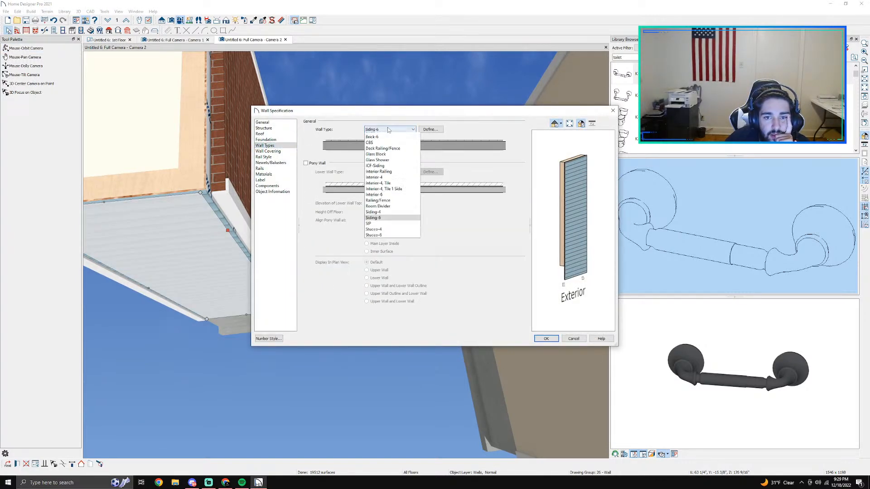
left_click(372, 165)
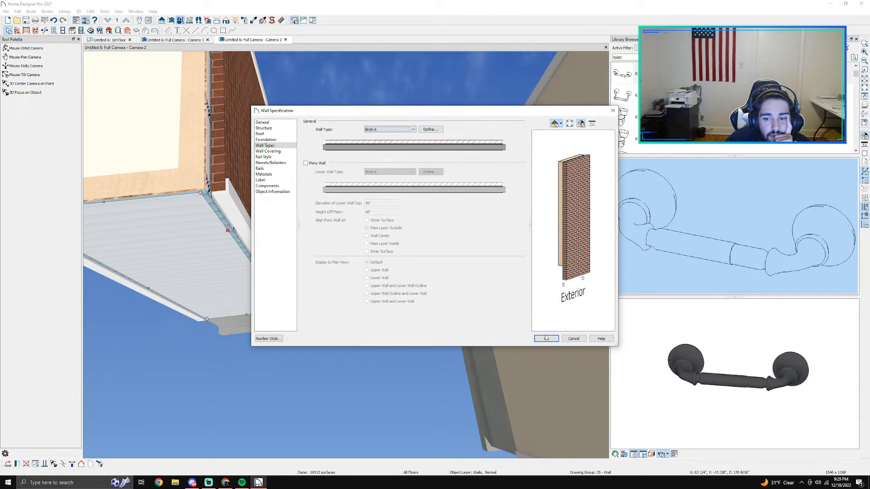
left_click(546, 339)
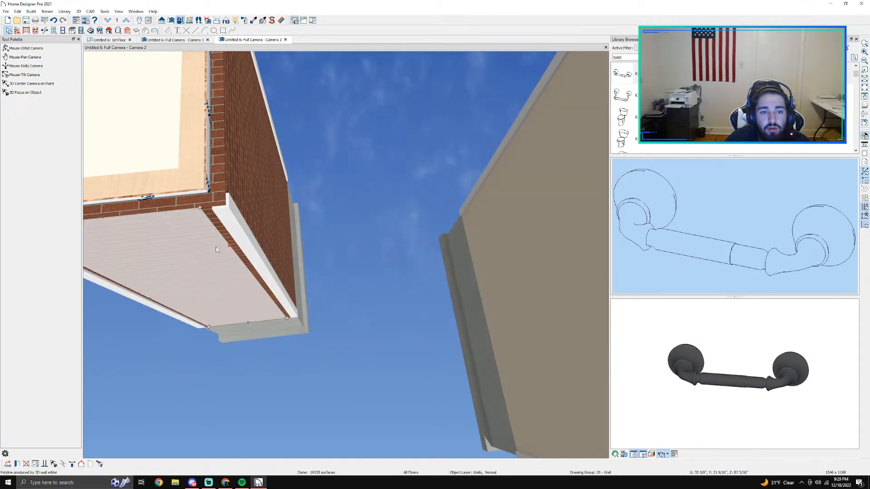
Step: Review the brick wall's specification settings, including structure, roof, foundation, wall types, materials and components, for corner finishing options
double_click(216, 246)
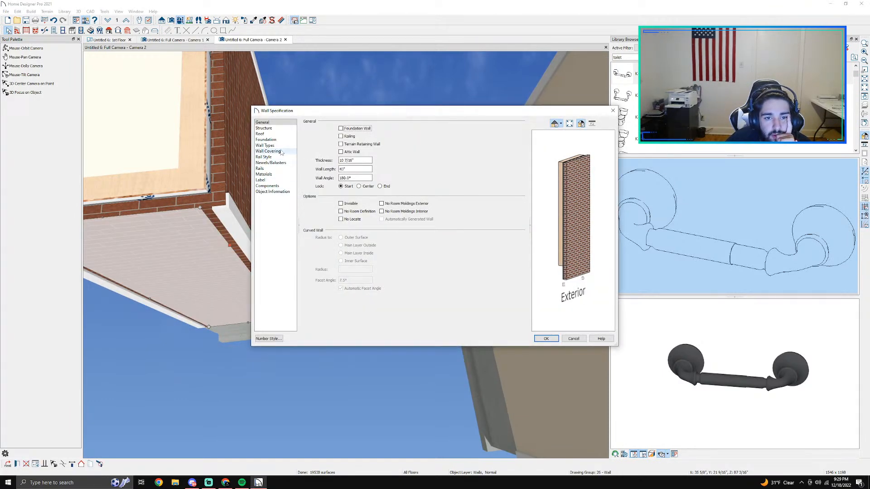
left_click(272, 162)
left_click(268, 158)
left_click(265, 153)
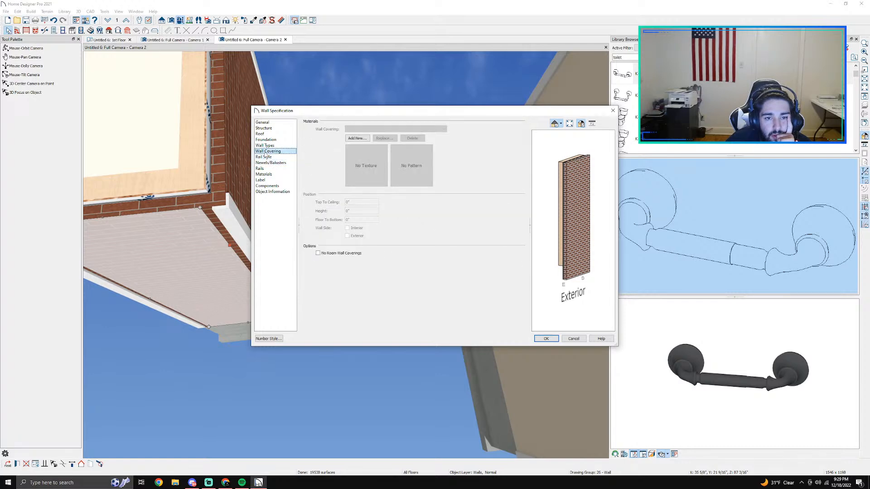
left_click(267, 146)
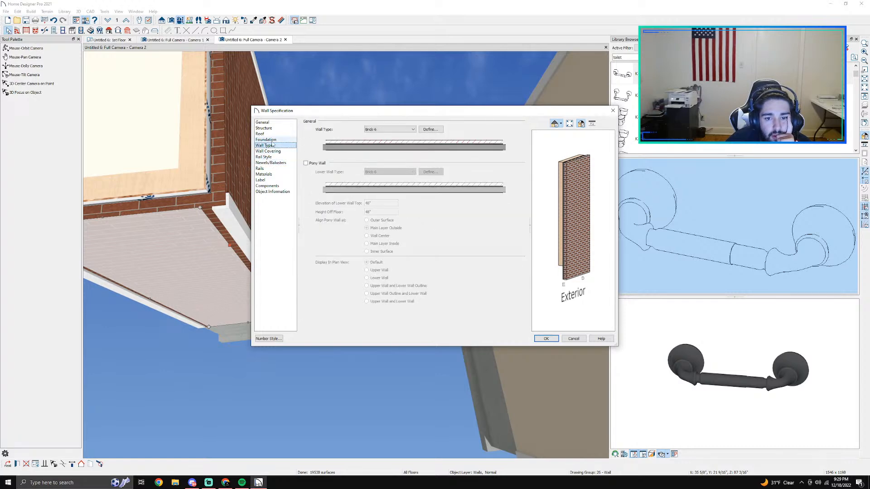
left_click(270, 140)
left_click(260, 134)
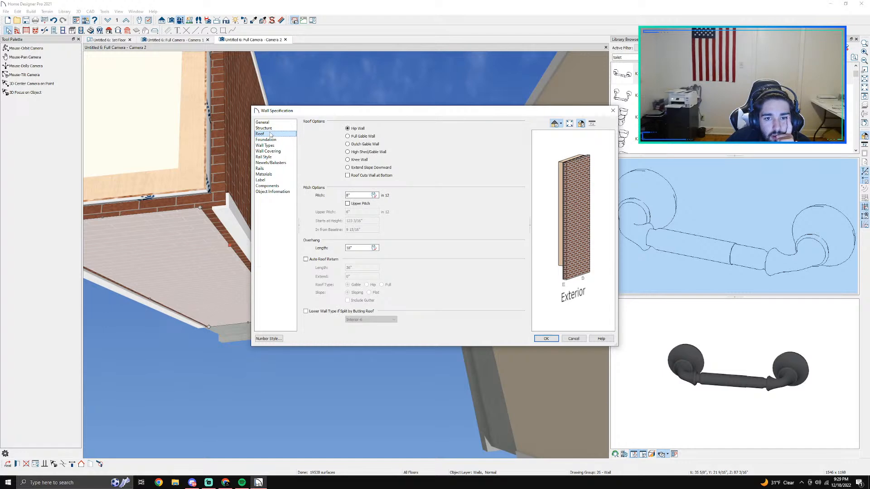
left_click(265, 180)
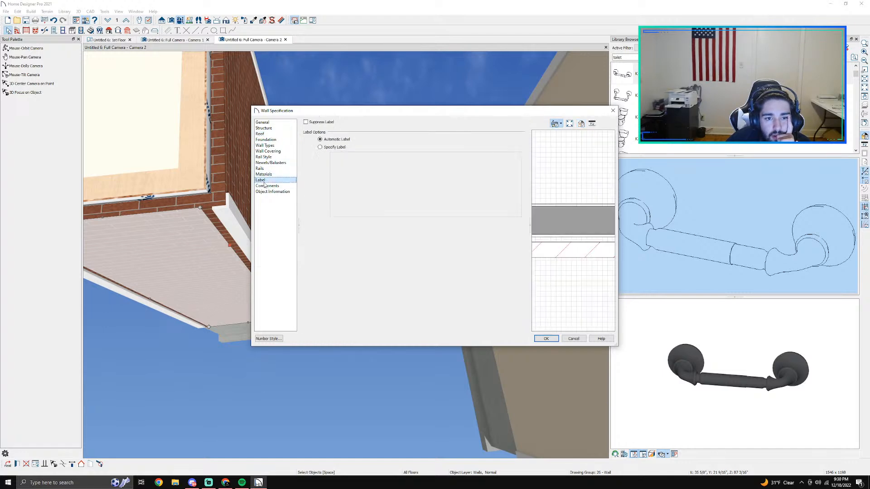
left_click(274, 187)
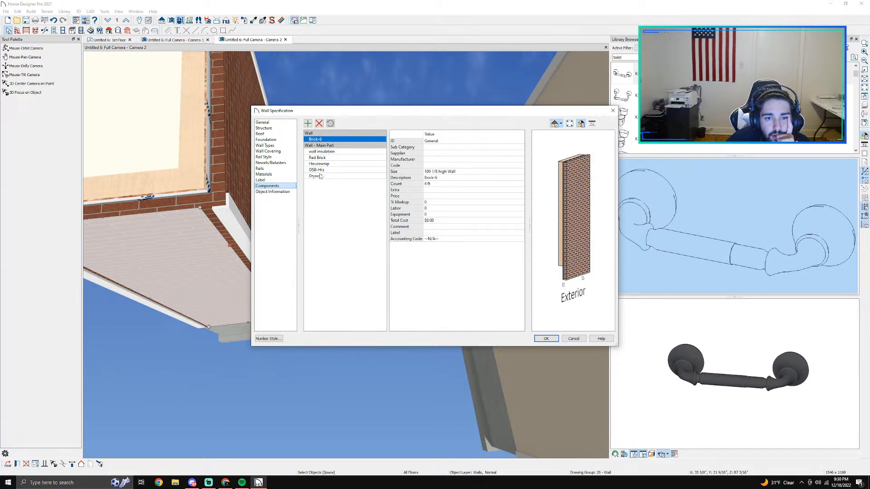
left_click(276, 140)
left_click(267, 134)
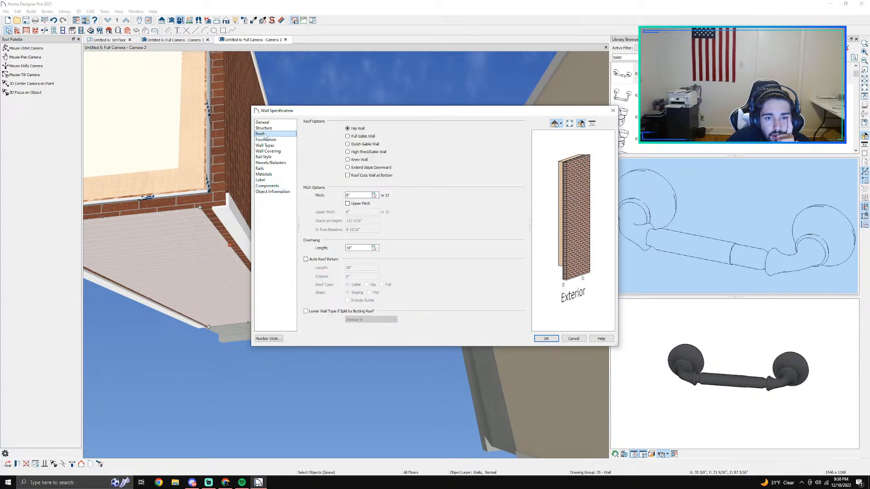
left_click(267, 129)
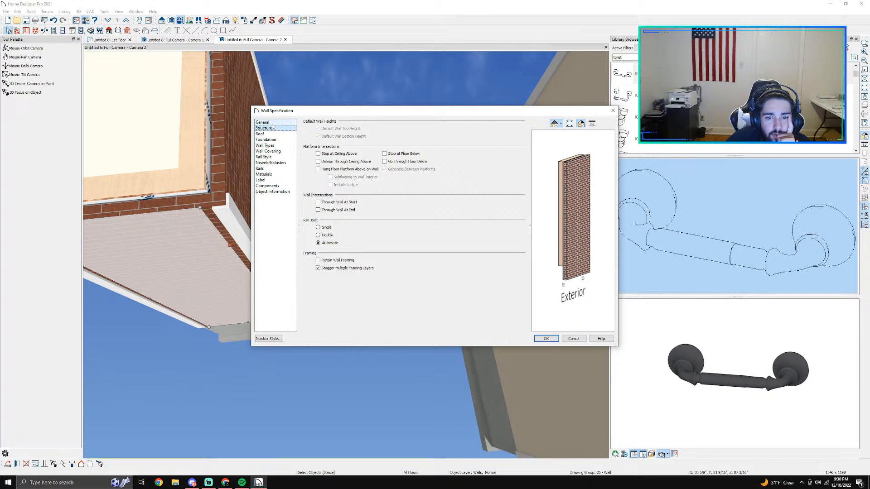
left_click(271, 135)
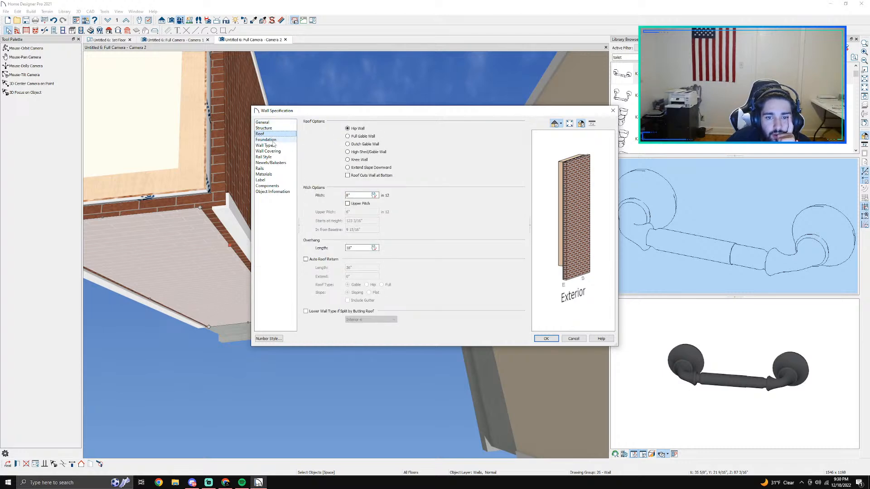
left_click(273, 141)
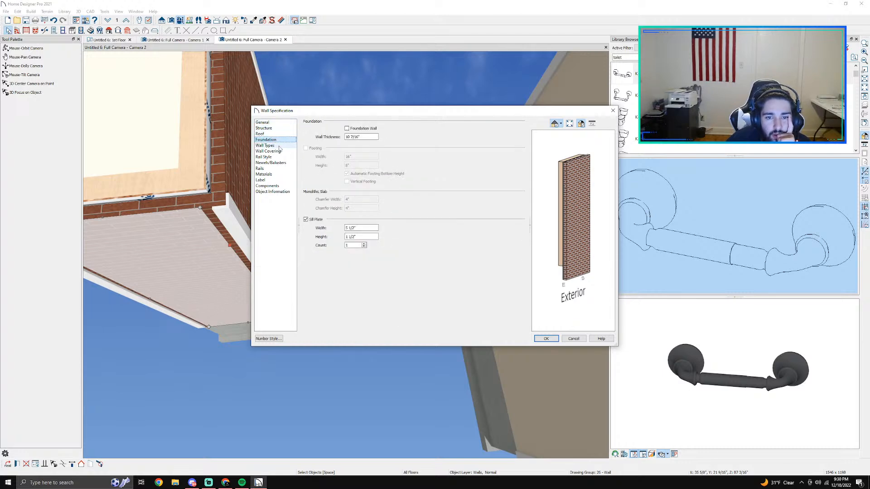
left_click(278, 145)
left_click(275, 152)
left_click(274, 157)
left_click(271, 168)
left_click(270, 163)
left_click(273, 174)
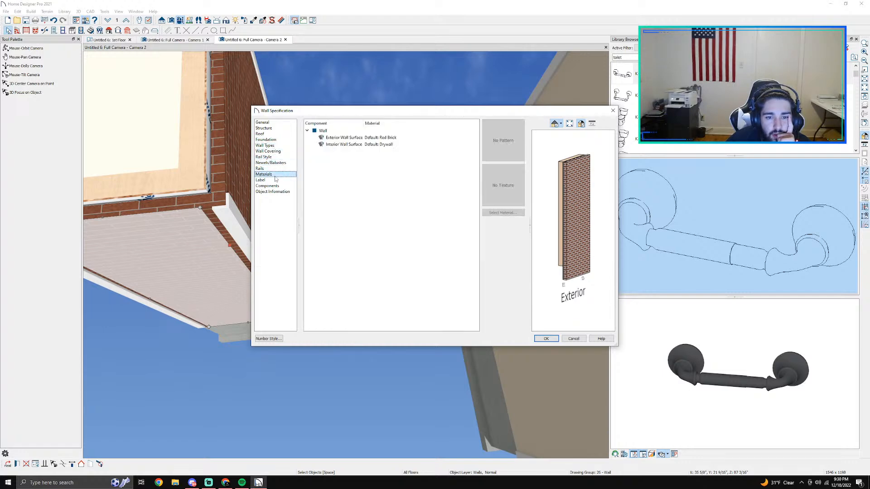
left_click(273, 180)
left_click(272, 187)
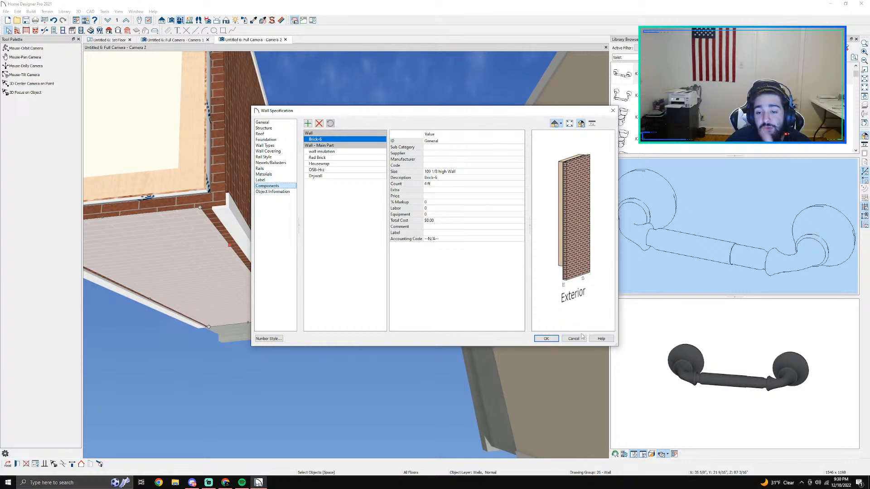
left_click(546, 339)
Step: Delete the walls of the small brick room beside the main building in the 3D view
middle_click_drag(218, 234, 269, 125)
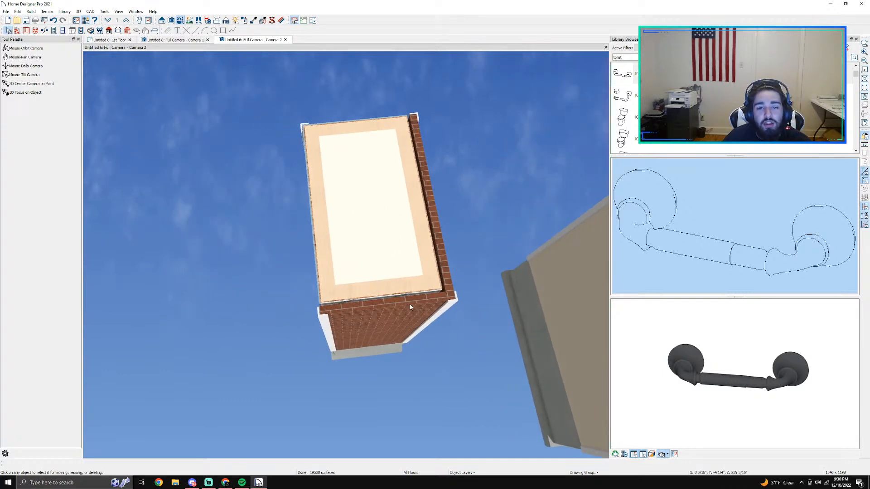
left_click(422, 248)
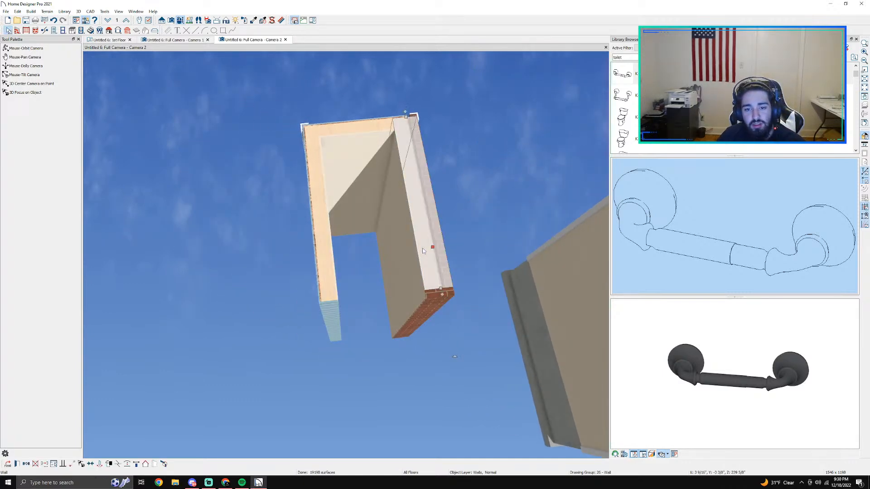
key("Delete")
left_click(319, 262)
key("Delete")
left_click(336, 166)
key("Delete")
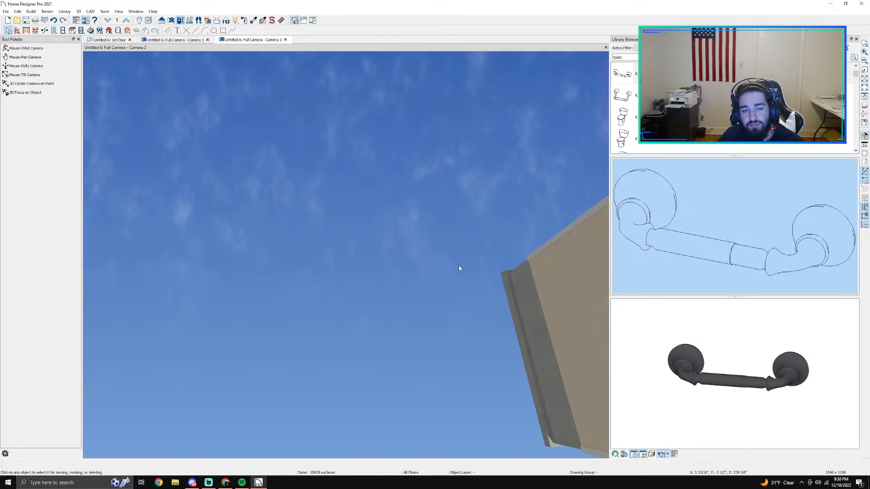
Step: Open the materials Master List, filter it by the Flooring category and close it again
middle_click_drag(443, 256, 151, 183)
left_click(118, 11)
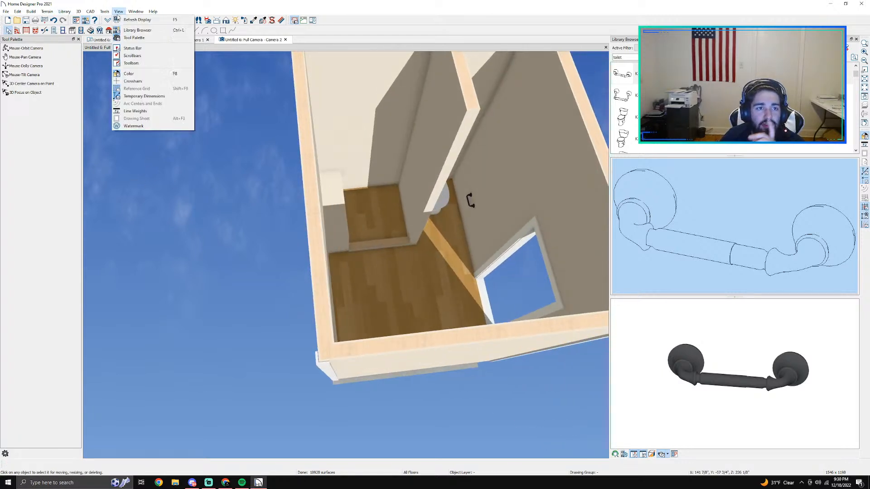
mouse_move(79, 13)
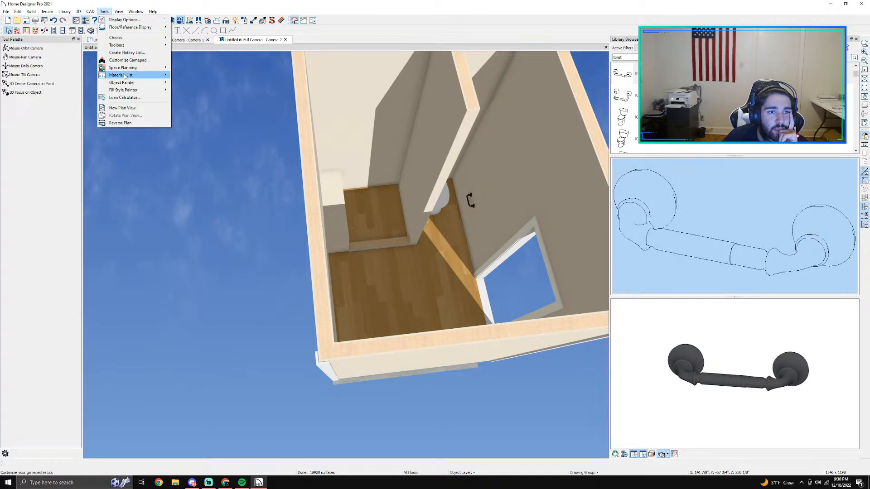
mouse_move(124, 76)
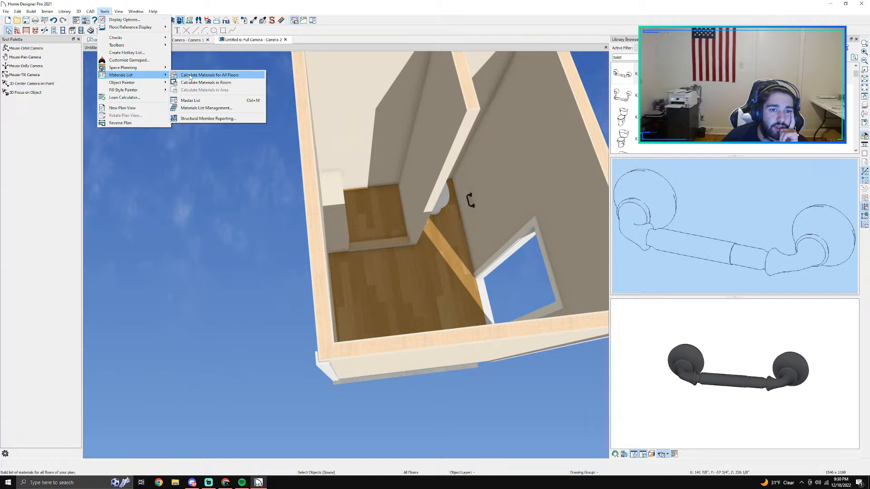
left_click(198, 100)
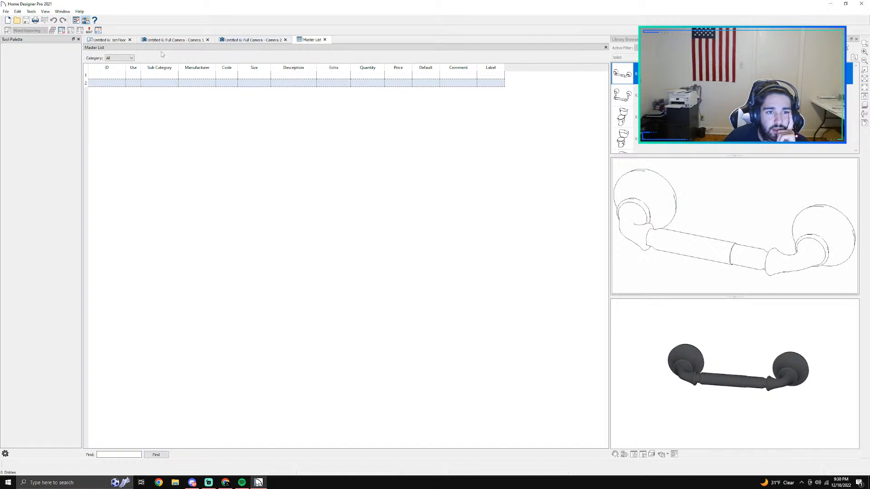
left_click(251, 40)
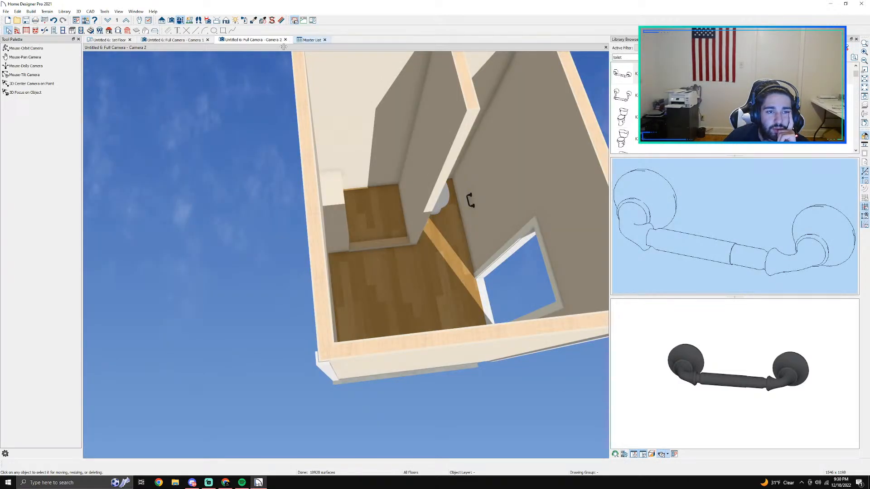
left_click(297, 40)
left_click(127, 58)
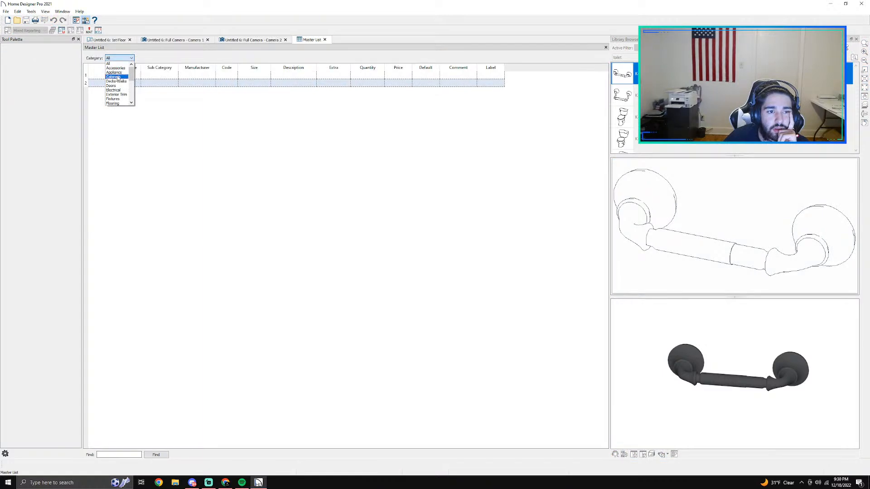
left_click(119, 103)
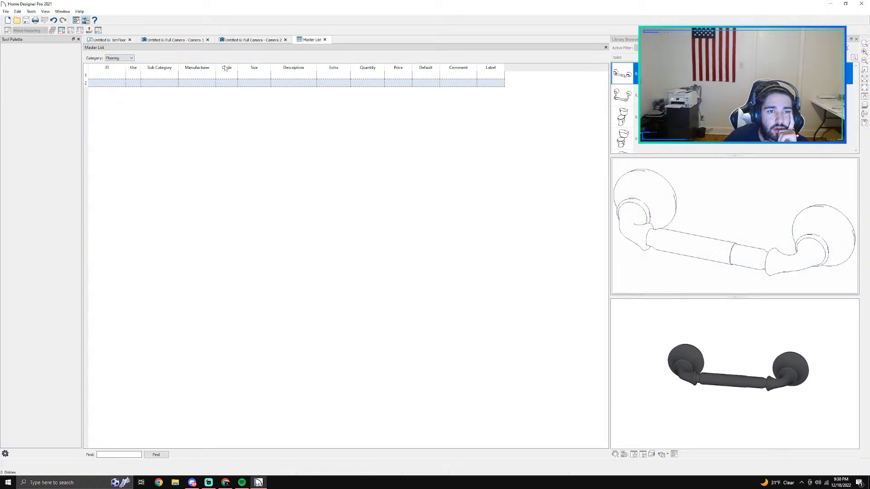
left_click(324, 39)
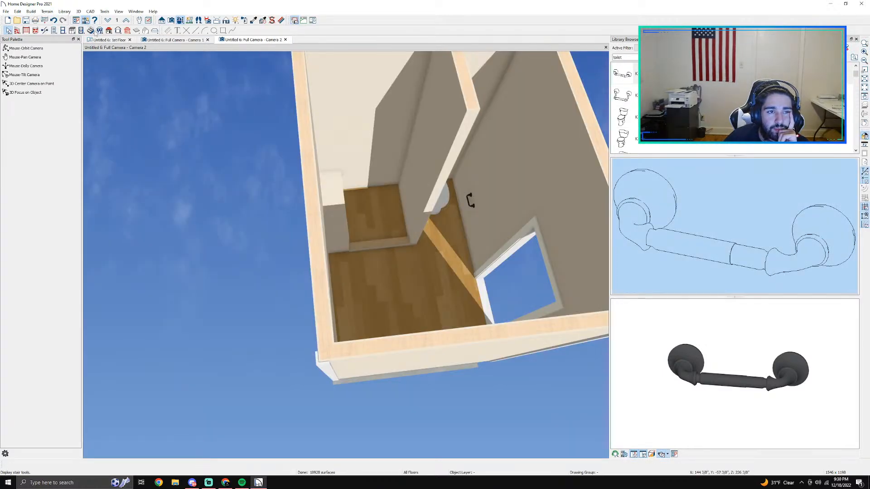
Step: Calculate the materials for all floors and look through the resulting materials list
left_click(105, 12)
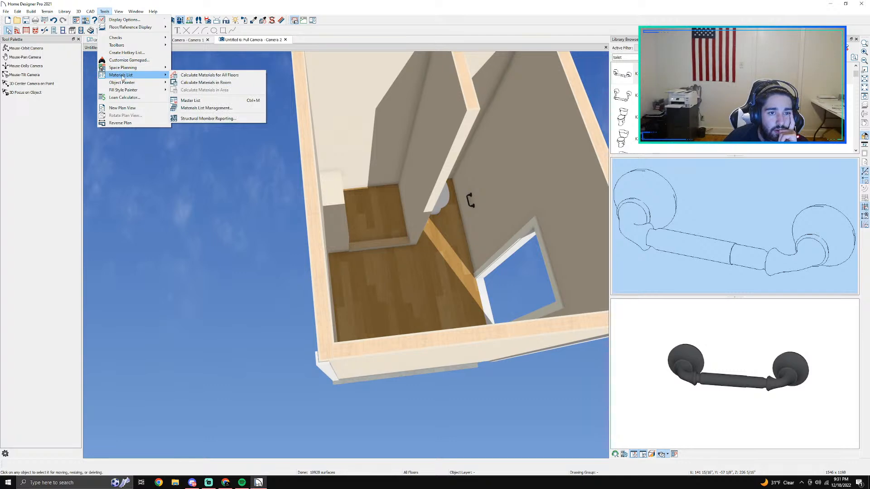
left_click(206, 75)
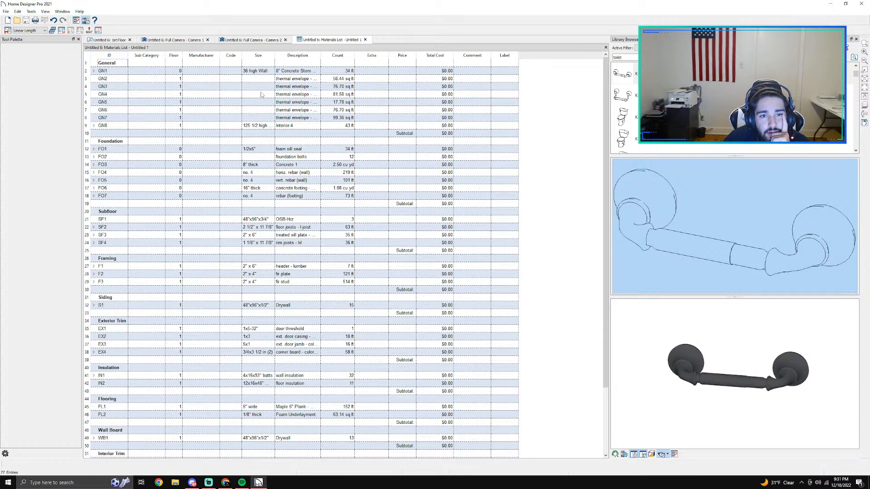
scroll(296, 106, "down", 3)
scroll(297, 108, "up", 3)
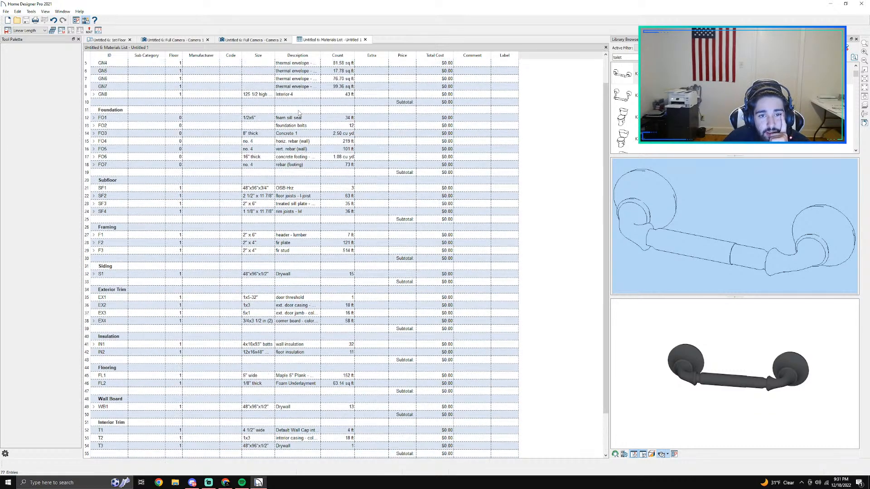
scroll(299, 111, "down", 3)
scroll(143, 190, "up", 3)
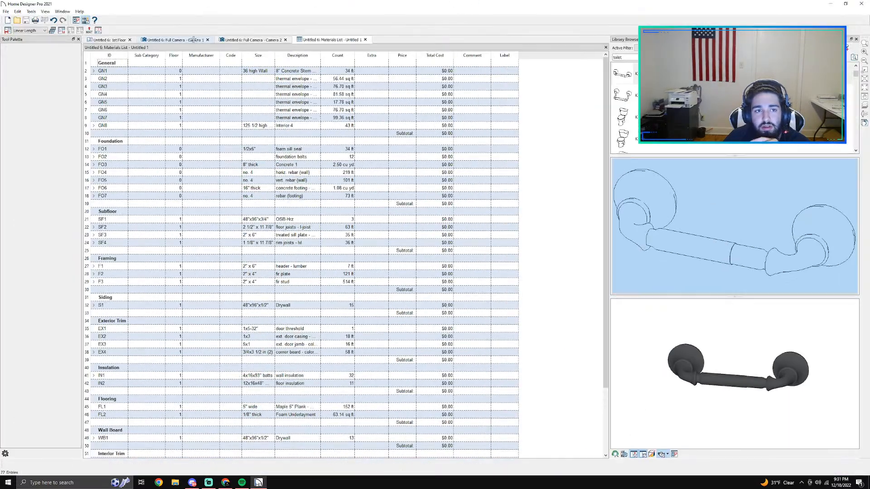
Step: Inspect the main building's outer walls and corner boards from outside in the Camera 2 view
left_click(194, 40)
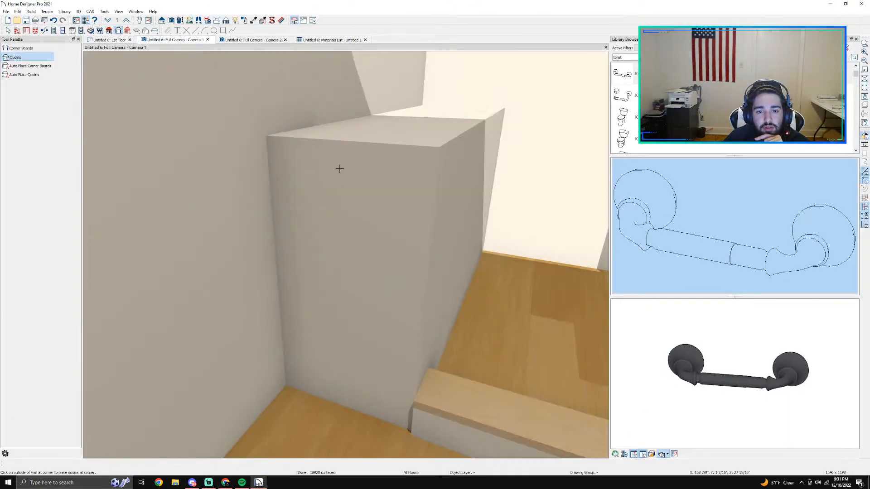
left_click(113, 40)
left_click(240, 40)
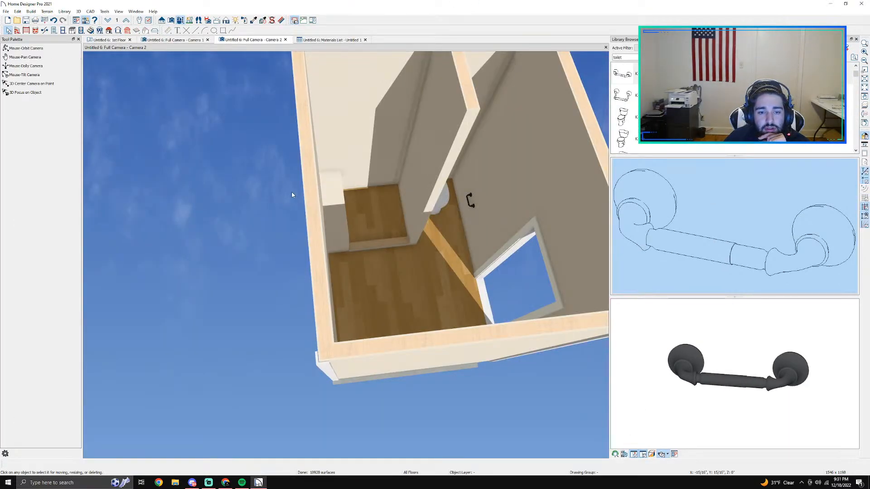
left_click(26, 49)
left_click_drag(236, 195, 260, 63)
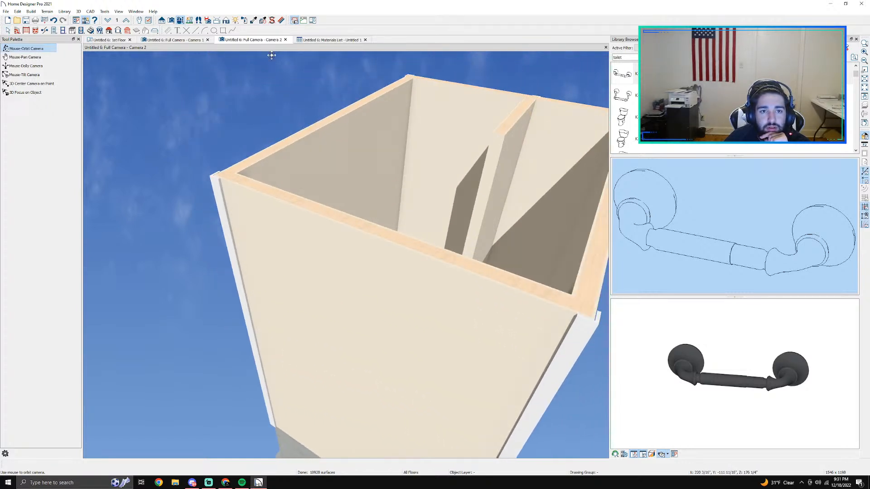
Step: Review the materials list again, including the vertical wall rebar entry, and close it without saving
left_click(320, 39)
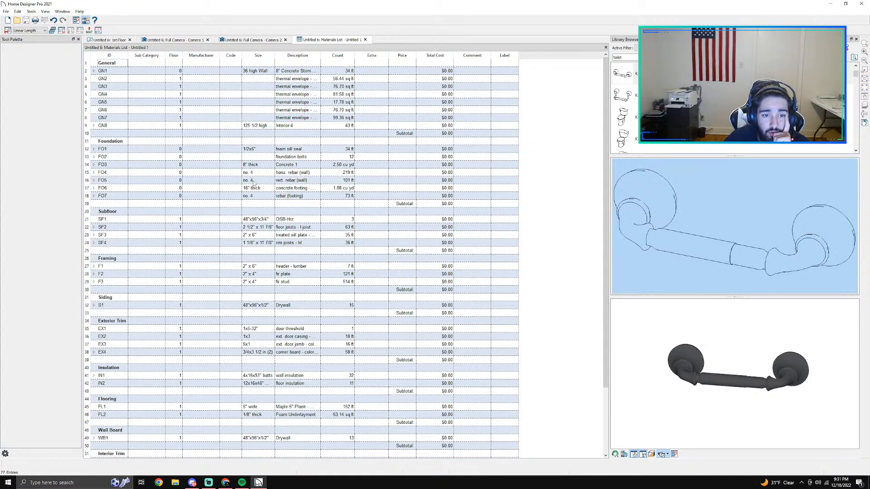
left_click(290, 180)
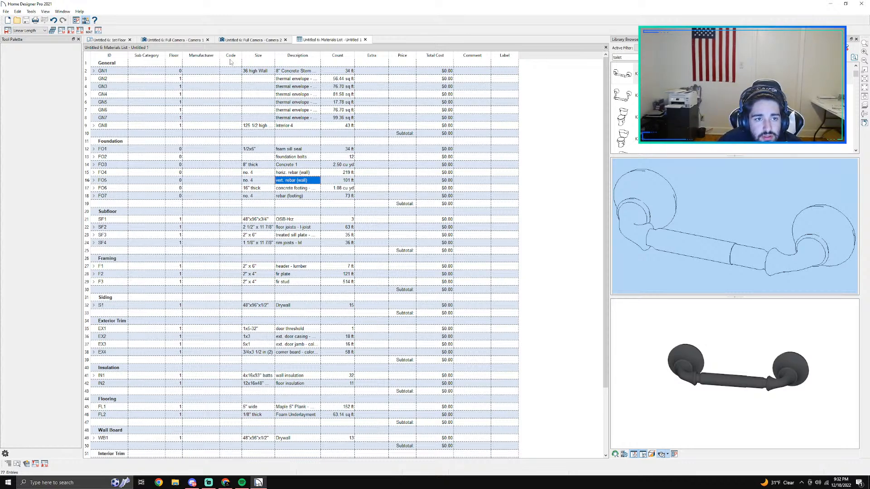
left_click(365, 39)
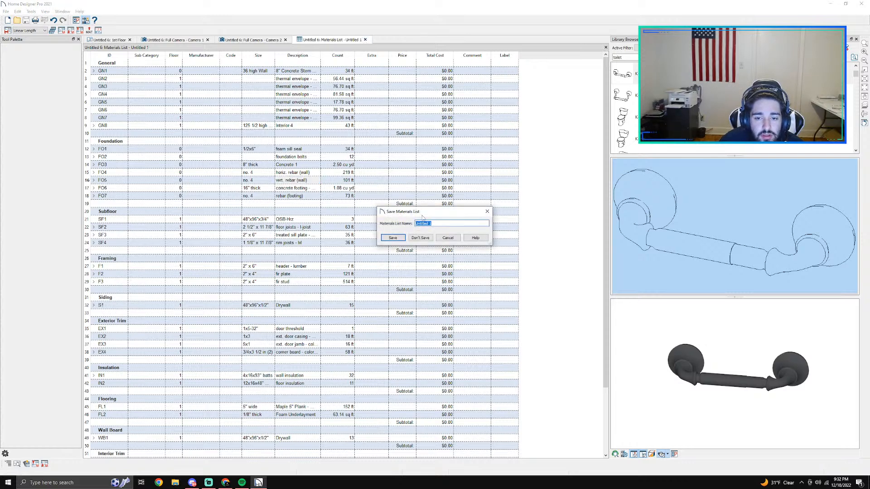
left_click(420, 238)
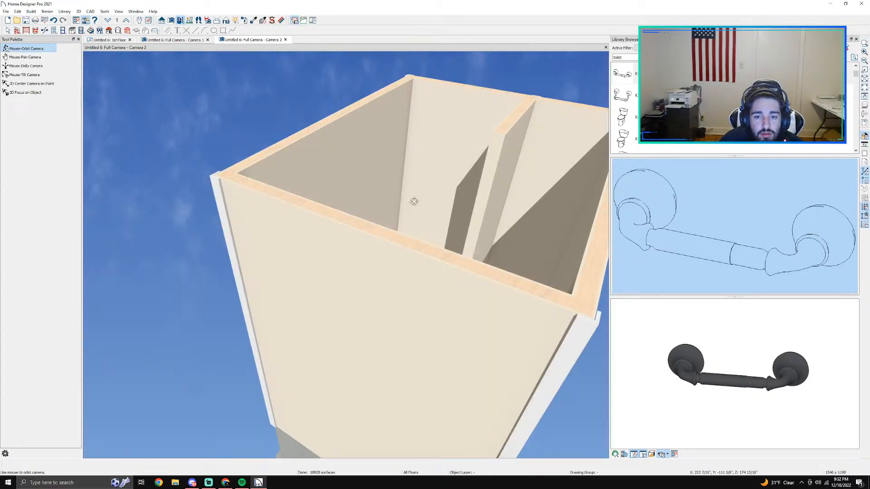
Step: View the whole building in 3D from its door side, including the foundation and corner boards
scroll(342, 204, "up", 2)
middle_click_drag(342, 204, 280, 176)
scroll(279, 177, "down", 3)
left_click_drag(332, 202, 270, 211)
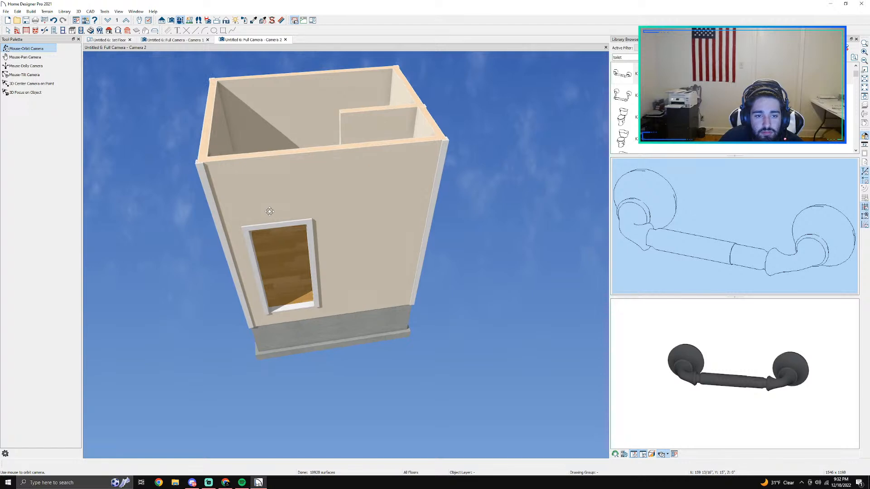
Step: Inspect the bathroom interior in 3D from above, including the shower enclosure, the toilet and the wall-mounted holder
left_click_drag(231, 184, 194, 197)
scroll(194, 197, "up", 3)
left_click_drag(283, 190, 330, 157)
scroll(225, 57, "up", 3)
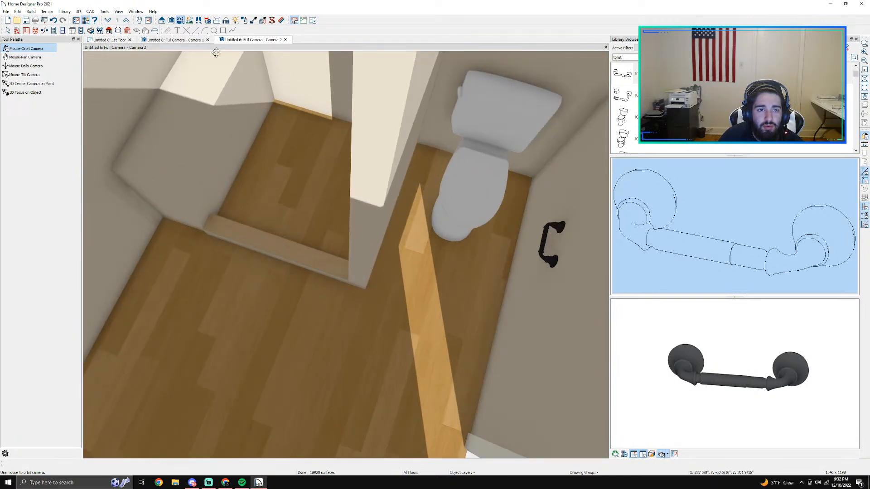
Step: Delete both camera symbols from the 1st Floor plan, closing their camera views
left_click(119, 41)
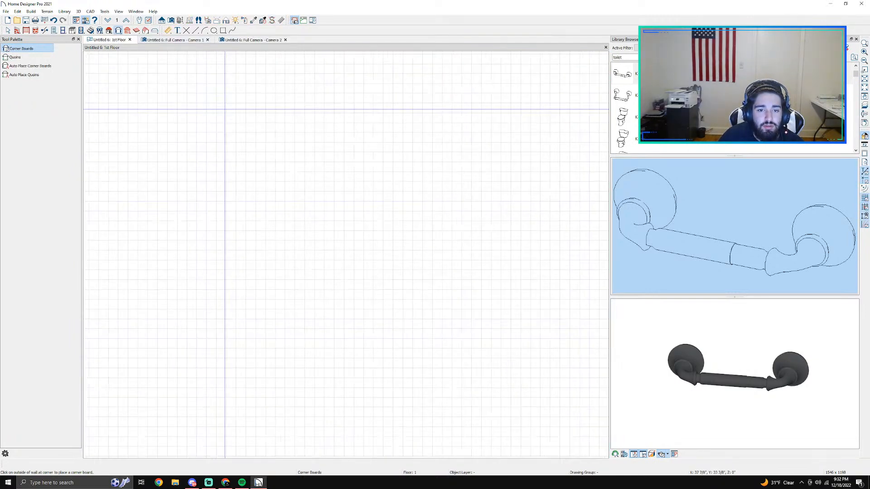
scroll(256, 187, "down", 5)
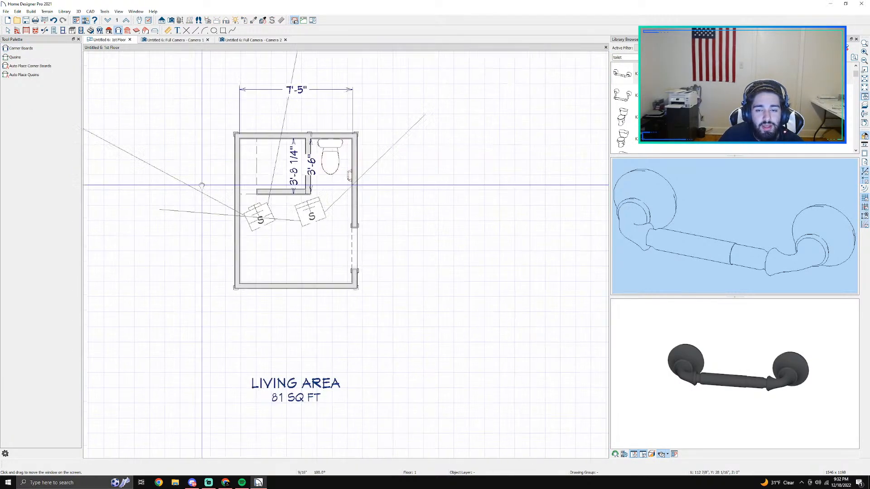
scroll(258, 192, "up", 5)
key("space")
left_click(330, 280)
key("Delete")
left_click(188, 287)
key("Delete")
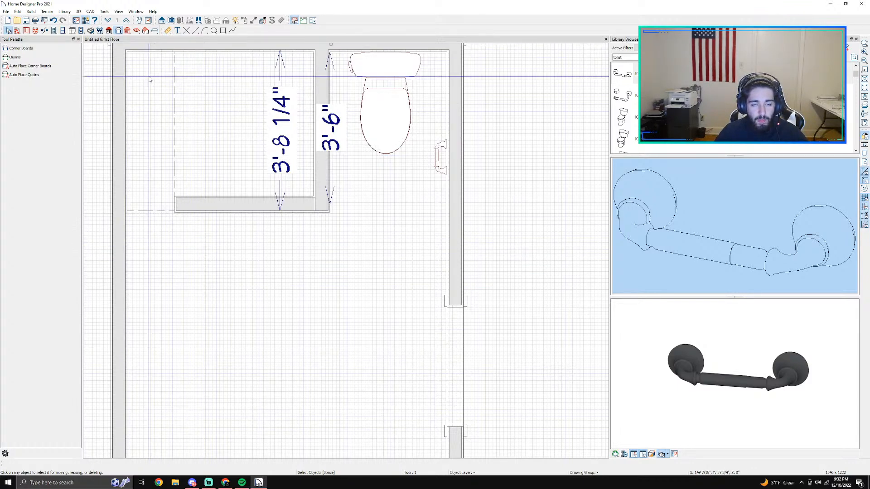
Step: Extend the soffit at the shower opening by 1/2" so its edge lines up with the partition wall's outer face
scroll(207, 175, "up", 1)
scroll(206, 174, "up", 3)
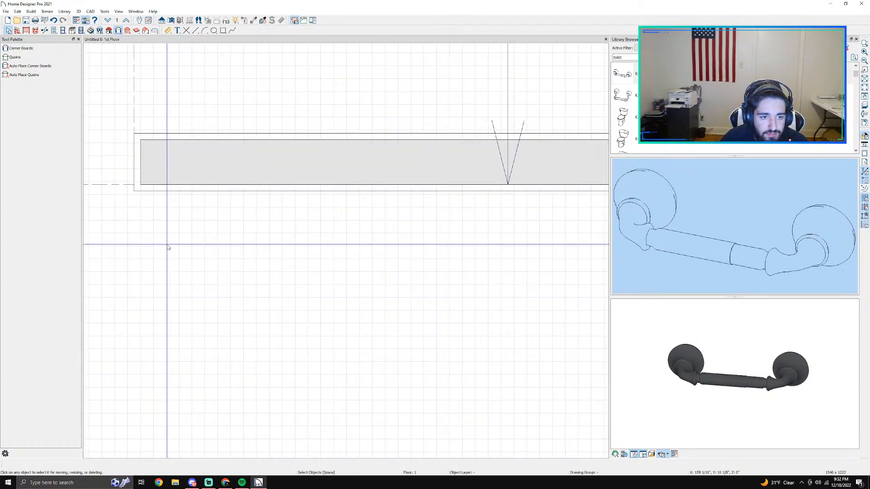
left_click(208, 131)
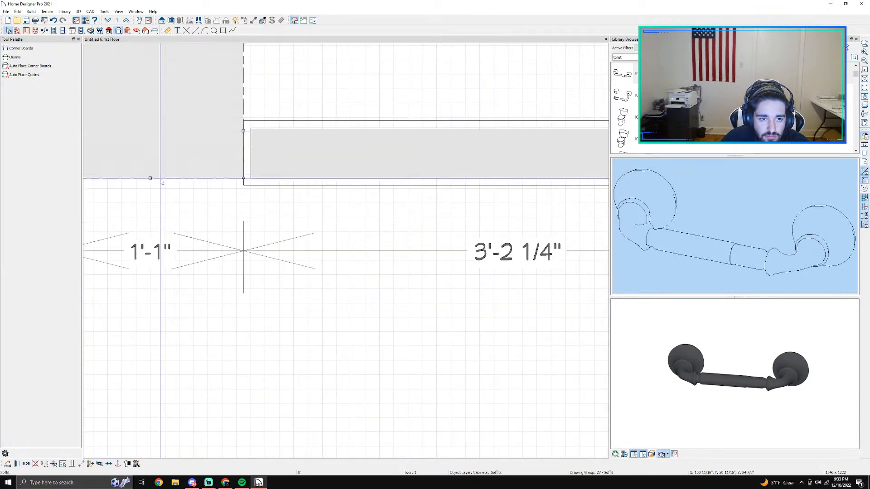
left_click_drag(151, 178, 159, 186)
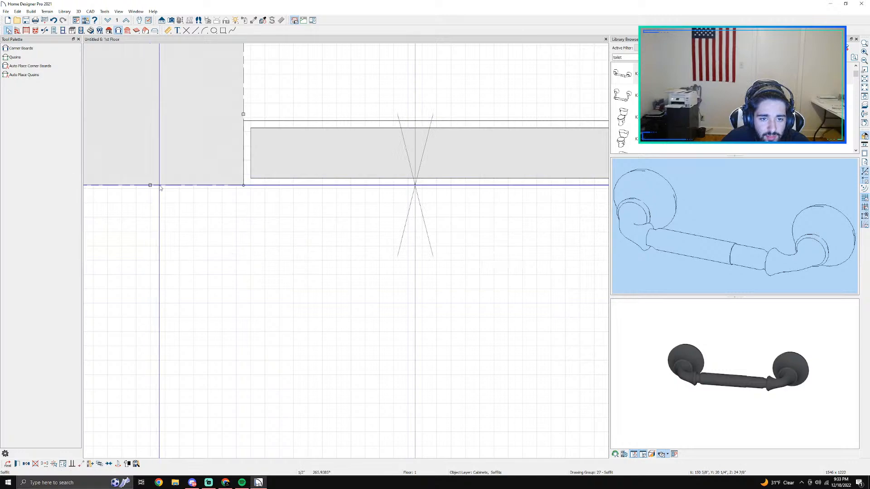
scroll(257, 209, "down", 1)
left_click(257, 209)
scroll(380, 263, "down", 5)
middle_click_drag(477, 292, 390, 288)
Step: Delete the 3'-8 1/4" dimension inside the shower area of the floor plan
scroll(391, 285, "down", 2)
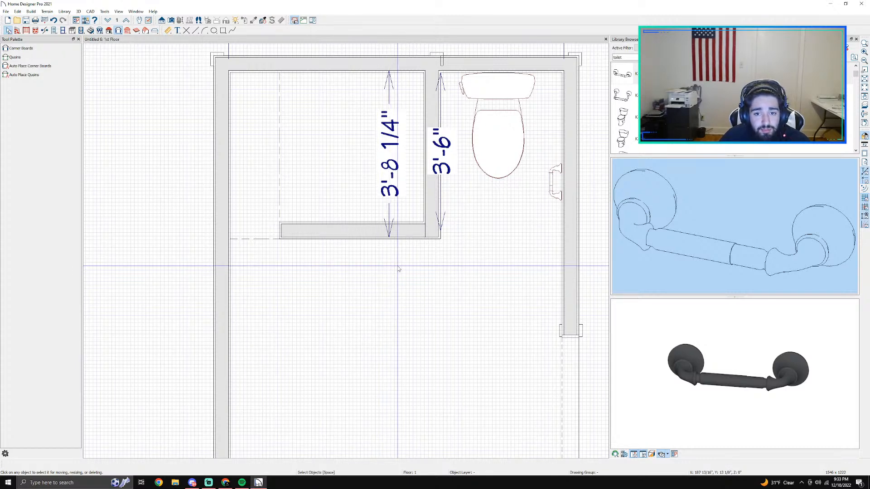
left_click(405, 285)
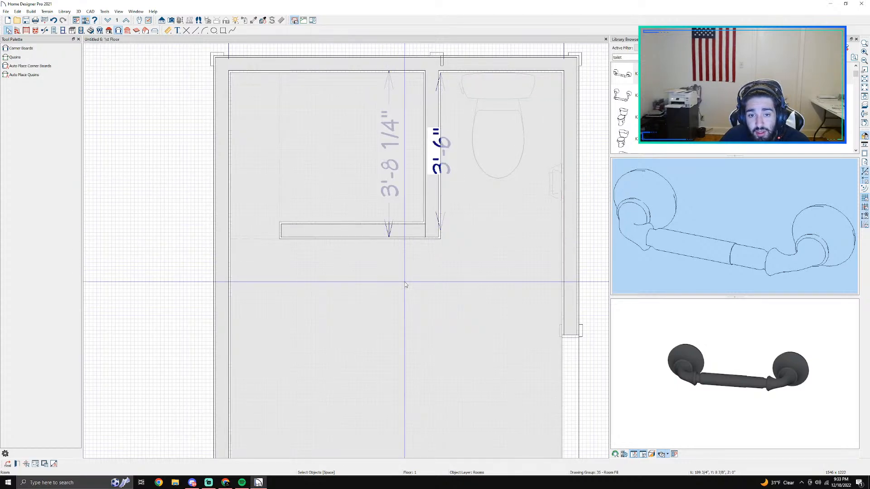
key("Escape")
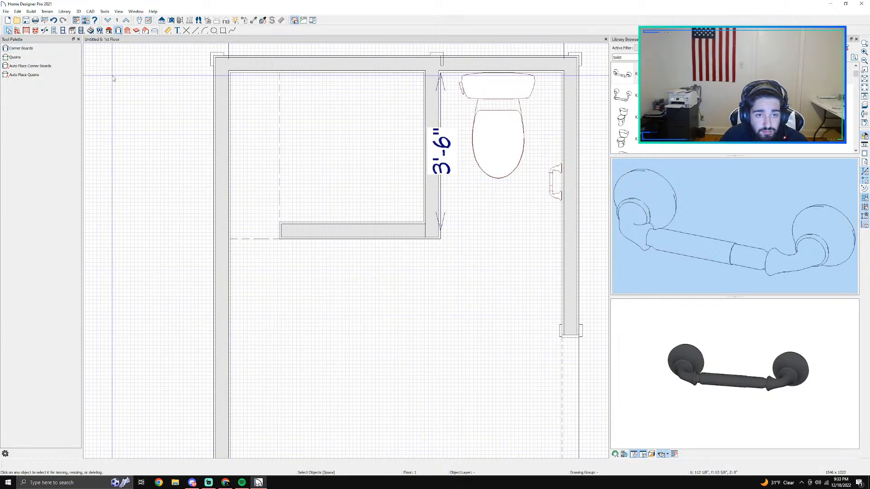
scroll(361, 171, "down", 5)
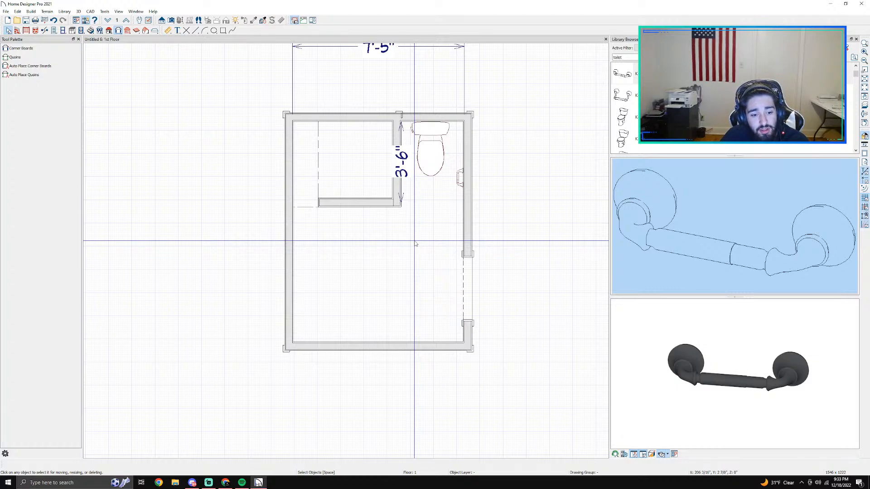
Step: Switch to Chrome and search Google for "home designer pro"
left_click(158, 483)
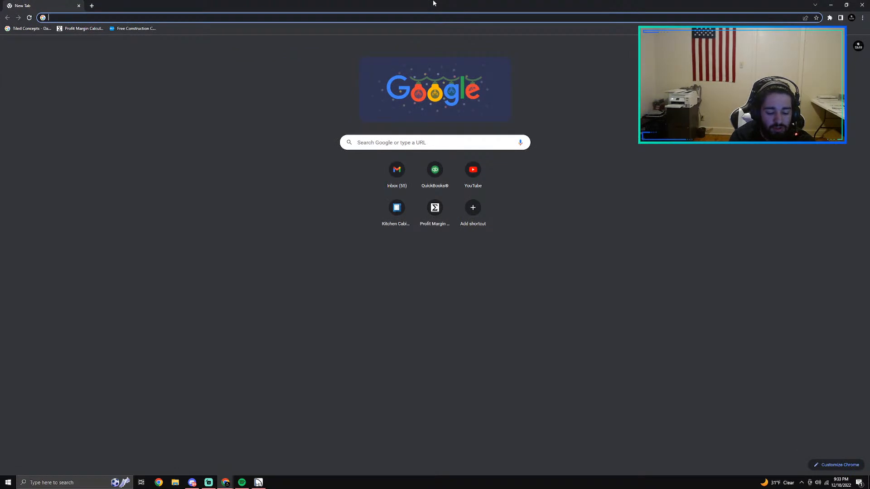
type("home d")
key("Right")
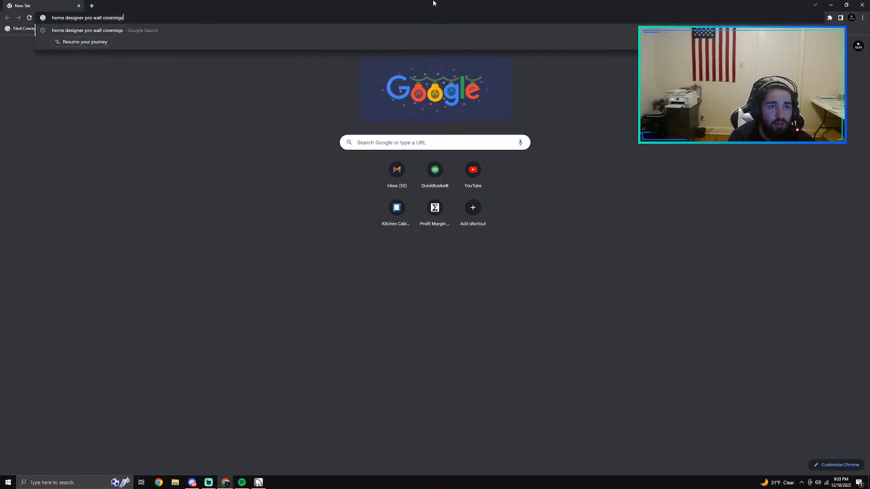
key("BackSpace")
key("BackSpace")
key("BackSpace")
key("BackSpace")
key("BackSpace")
key("BackSpace")
key("BackSpace")
key("BackSpace")
key("BackSpace")
key("BackSpace")
key("BackSpace")
key("BackSpace")
key("BackSpace")
key("BackSpace")
key("BackSpace")
key("Return")
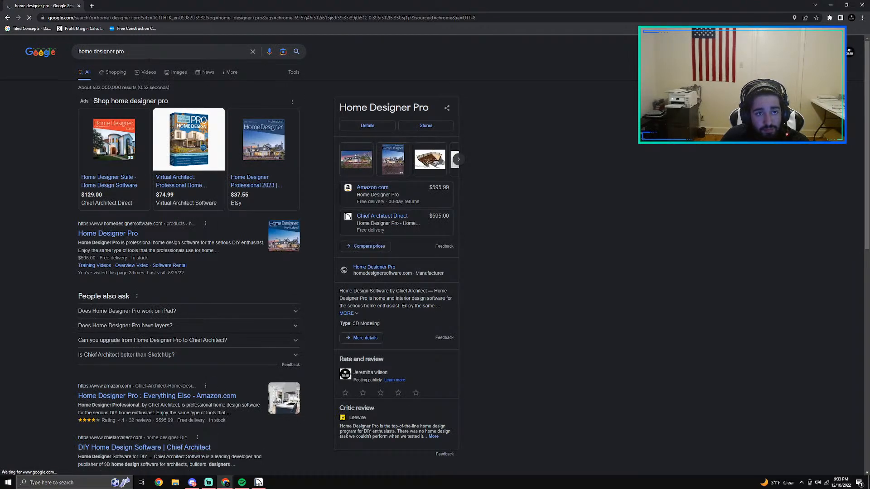
Step: Refine the search to "home designer pro tutorials" and open the Home Designer Software training videos page
left_click(144, 53)
type("tut")
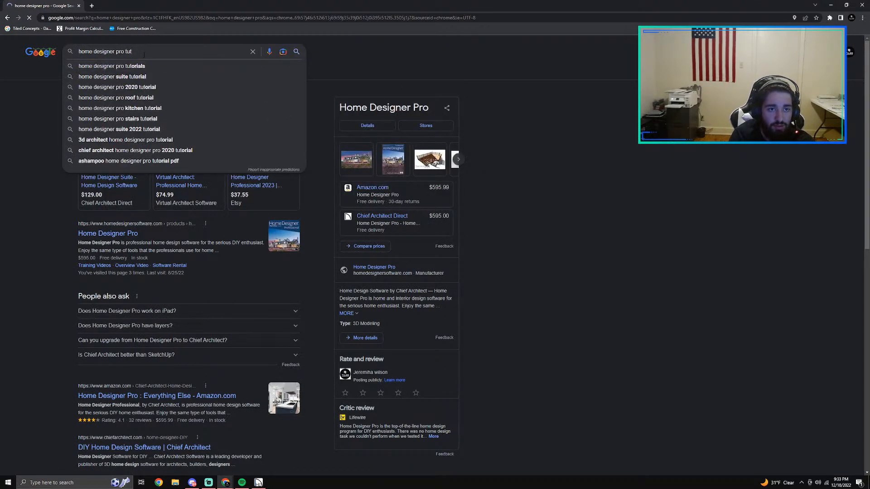
left_click(146, 66)
left_click(166, 111)
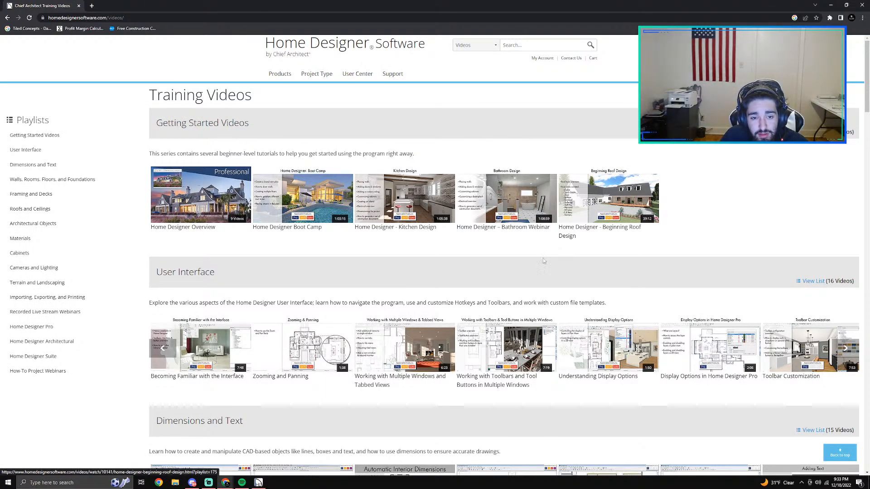
Step: Look through the training video categories from User Interface through Terrain and Landscaping for a relevant tutorial
scroll(240, 191, "down", 3)
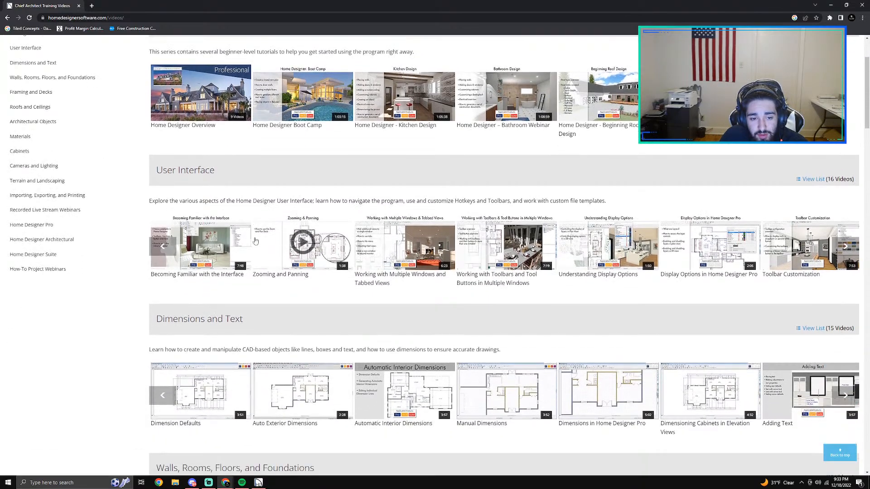
scroll(256, 237, "down", 1)
scroll(272, 245, "up", 1)
scroll(317, 254, "down", 3)
scroll(357, 262, "down", 6)
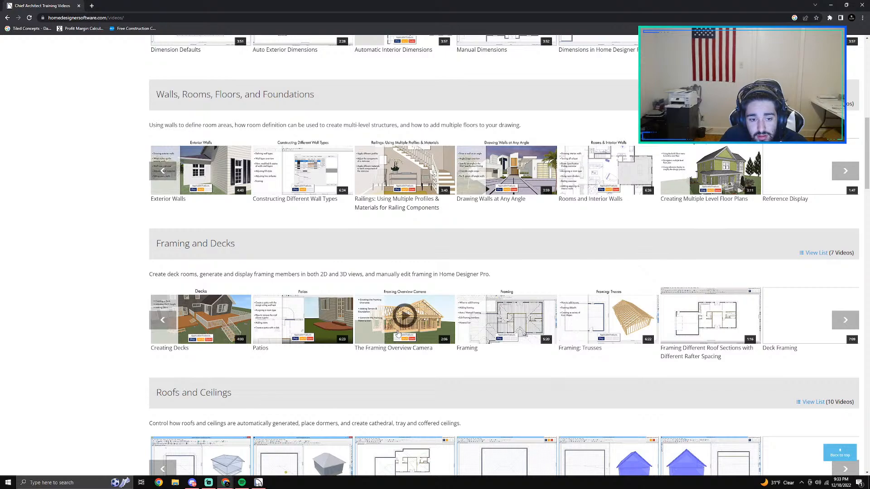
scroll(402, 335, "down", 3)
scroll(357, 283, "down", 4)
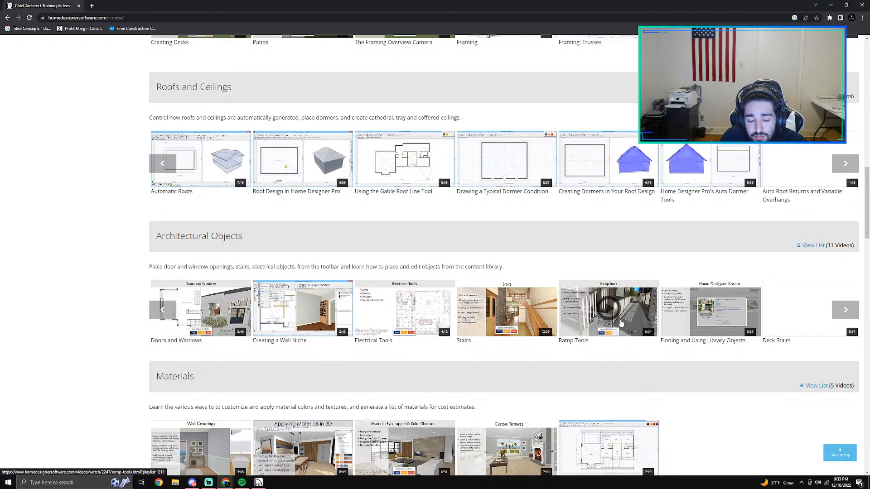
scroll(621, 322, "down", 3)
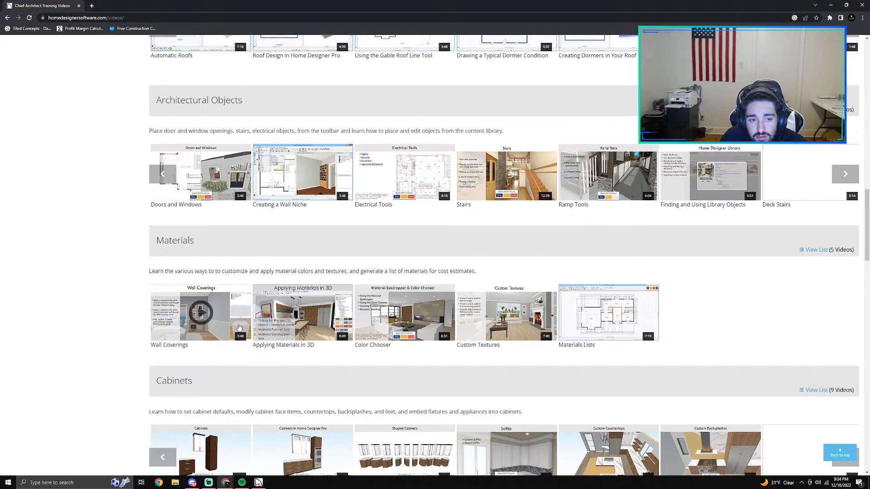
scroll(699, 245, "down", 3)
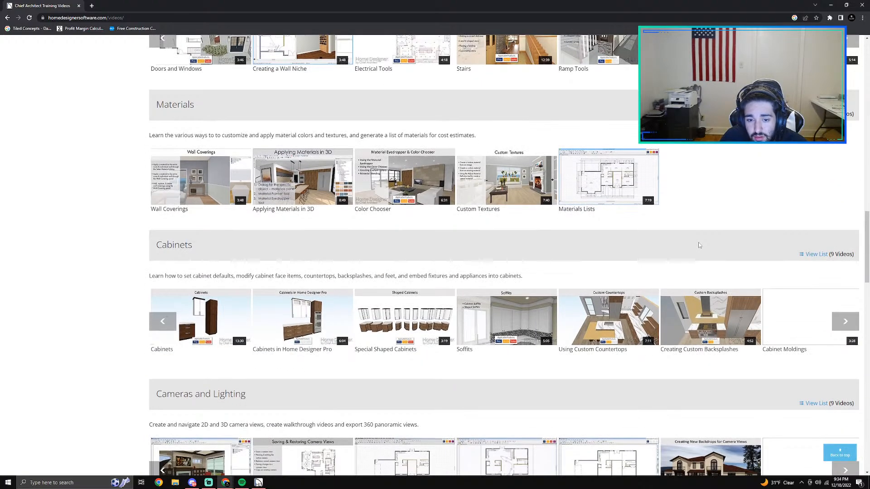
scroll(707, 264, "down", 2)
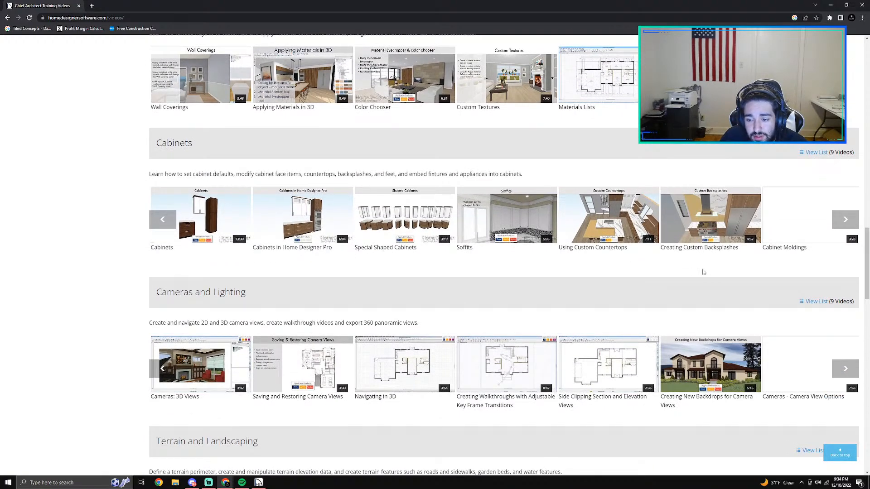
scroll(533, 292, "down", 3)
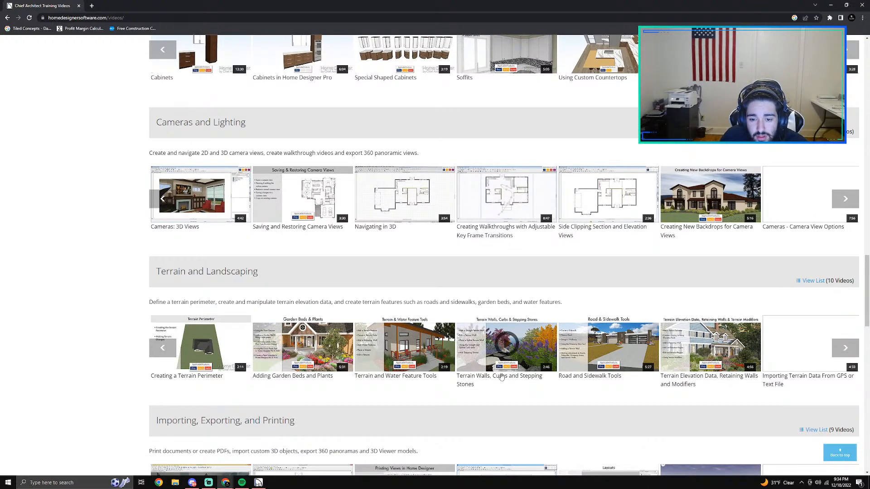
Step: Open the "Terrain Walls, Curbs and Stepping Stones" video, skim ahead through it and pause it
left_click(507, 347)
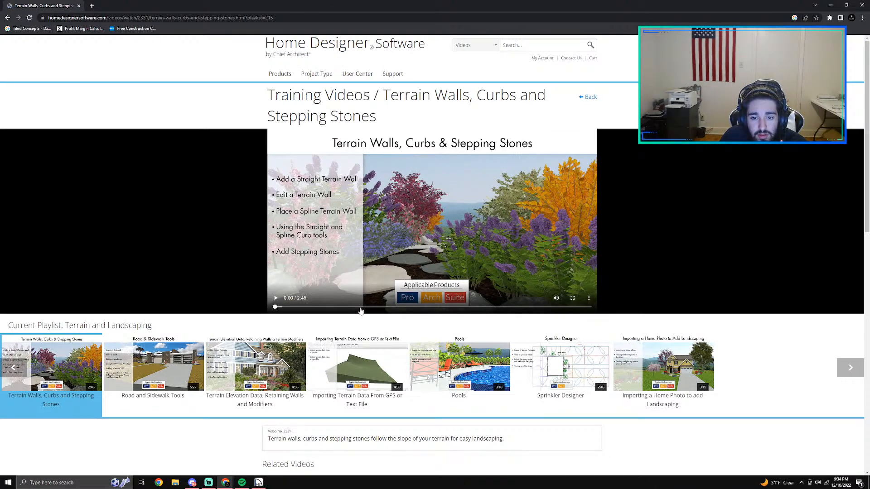
left_click(360, 308)
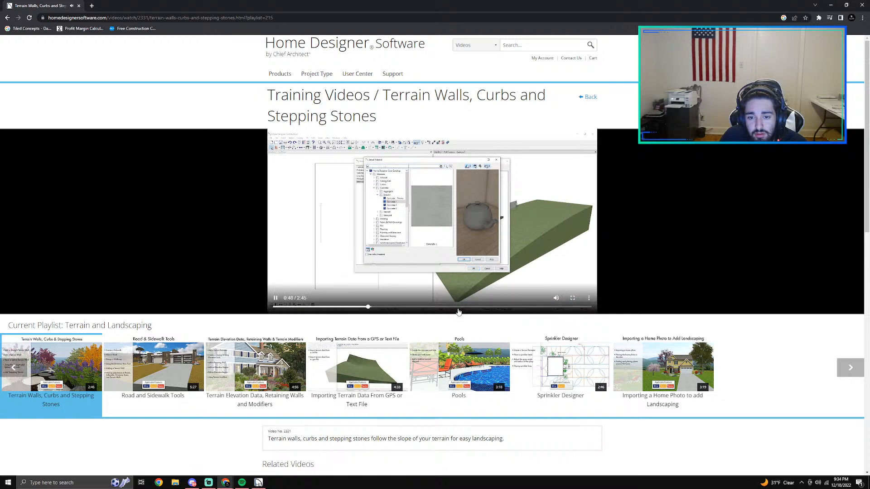
left_click(459, 308)
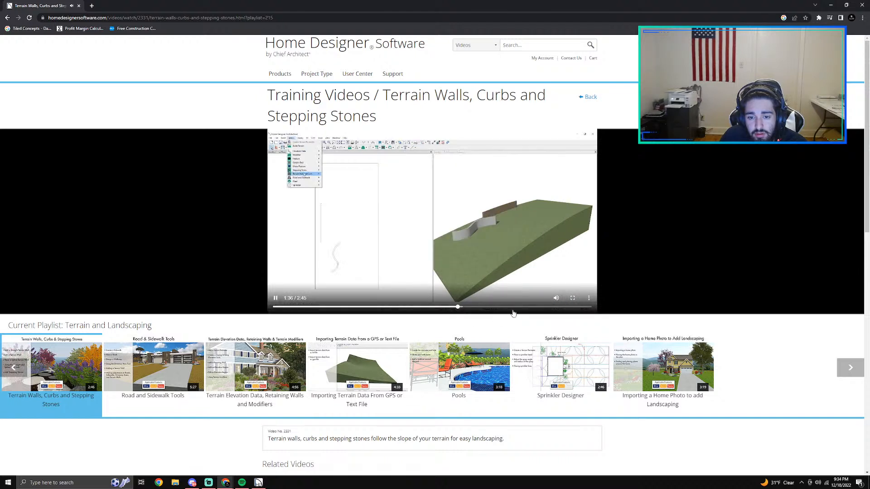
left_click(535, 308)
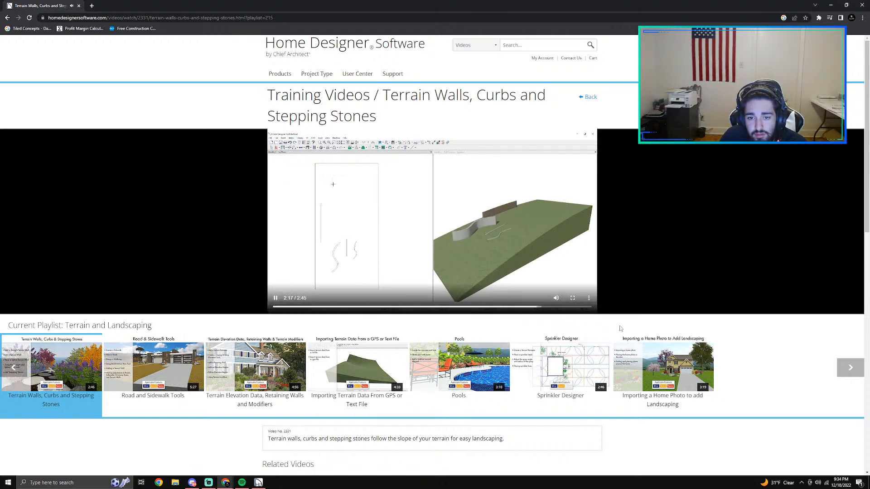
left_click(488, 261)
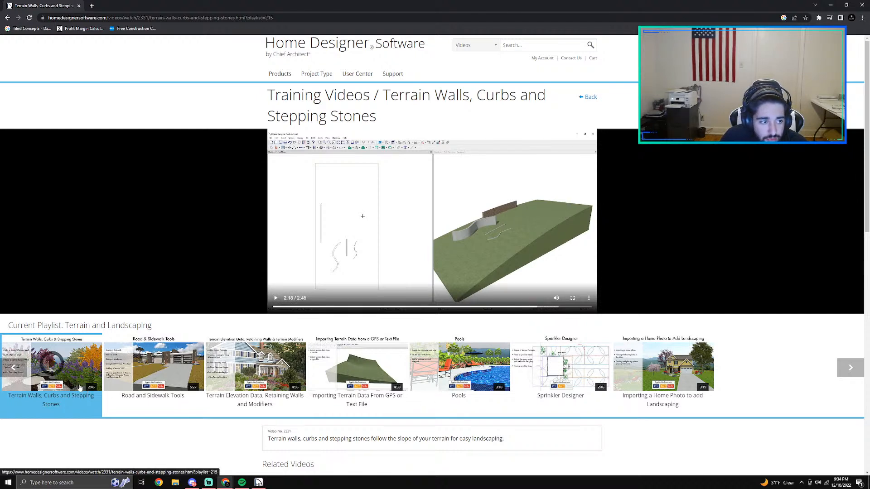
Step: Browse back to the start of the Terrain and Landscaping playlist and open the "Creating a Terrain Perimeter" video
left_click(78, 385)
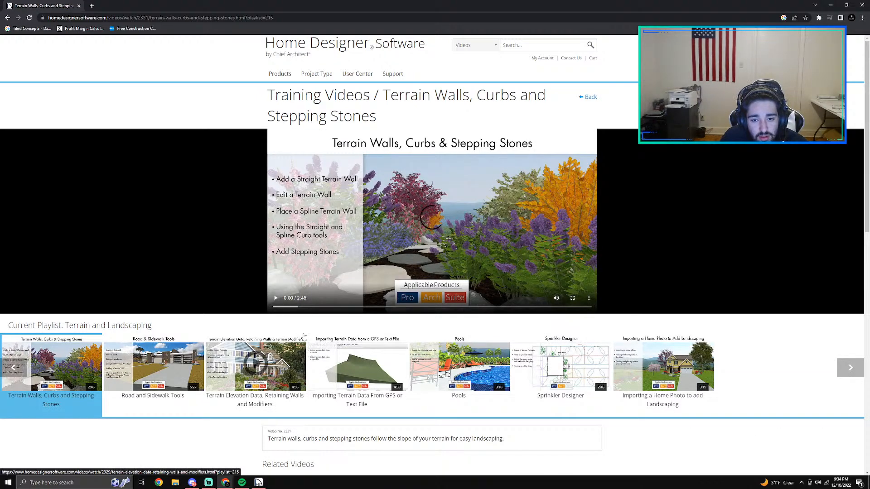
scroll(388, 312, "down", 2)
left_click(18, 302)
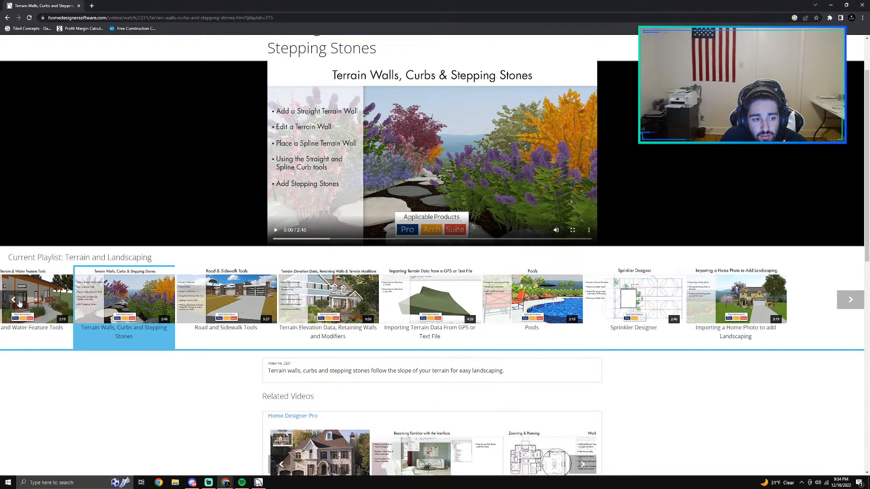
left_click(18, 301)
left_click(18, 301)
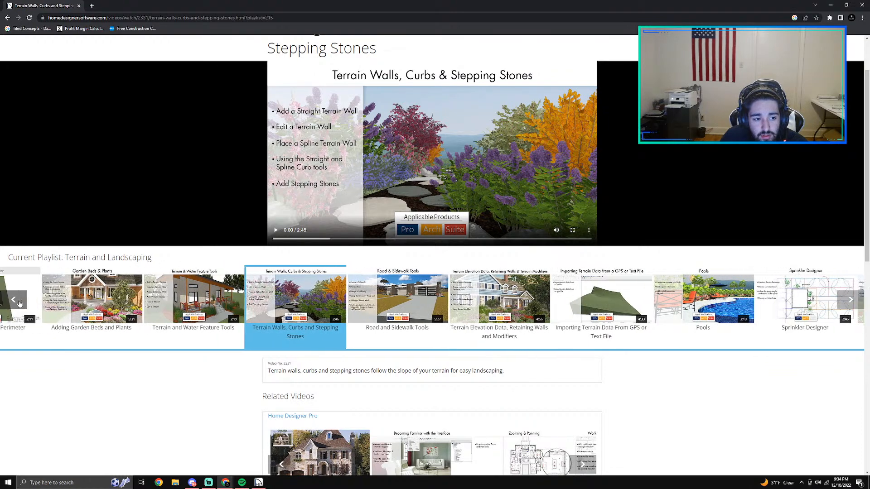
left_click(52, 298)
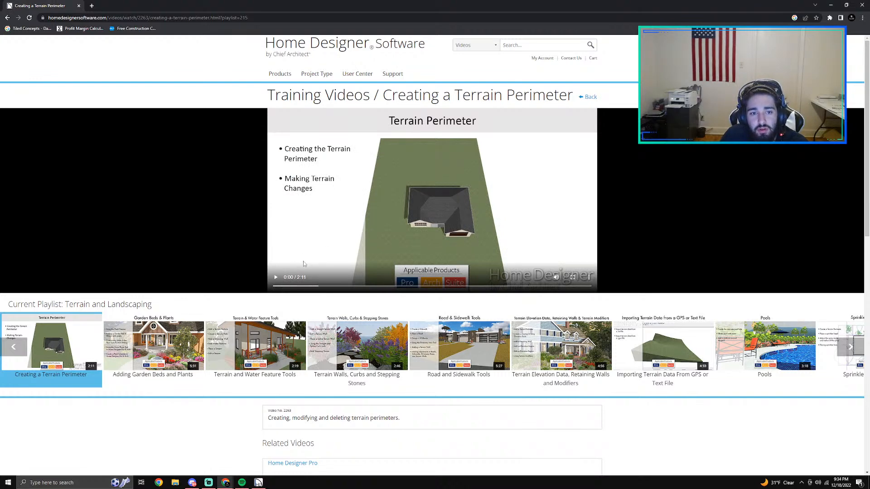
Step: Skim ahead through the "Creating a Terrain Perimeter" video to see how a terrain is created and reshaped
left_click(406, 287)
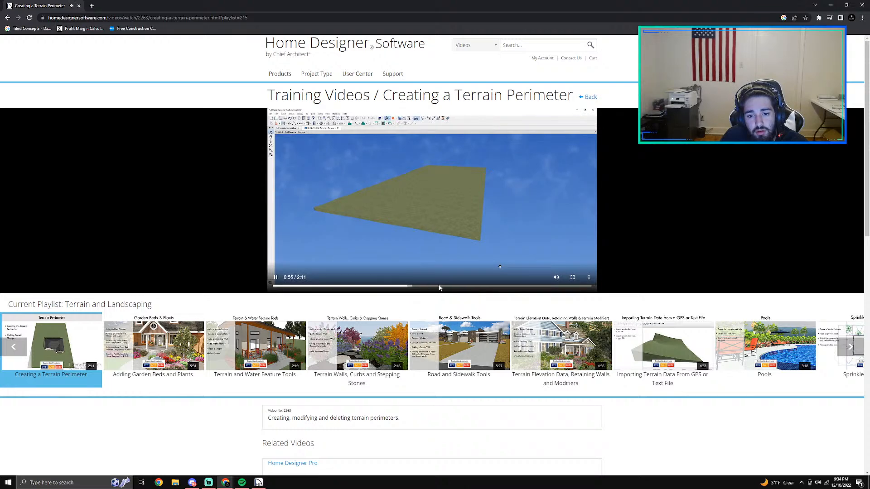
left_click(470, 285)
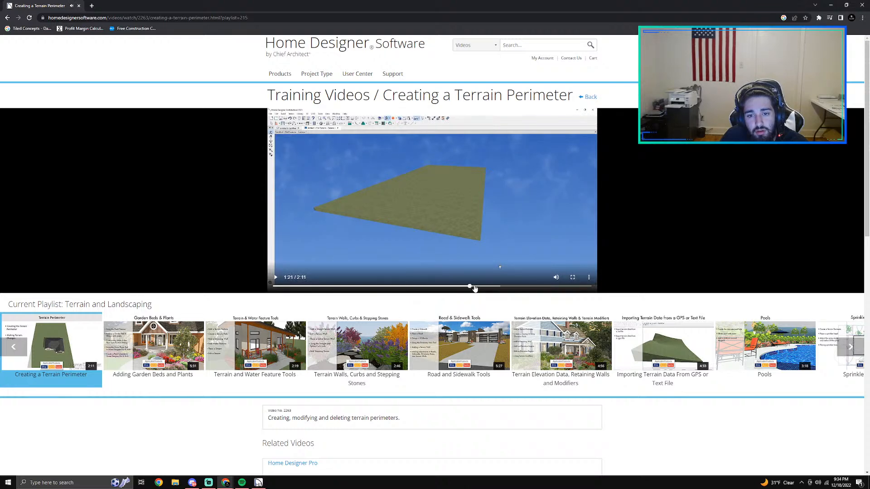
left_click(525, 287)
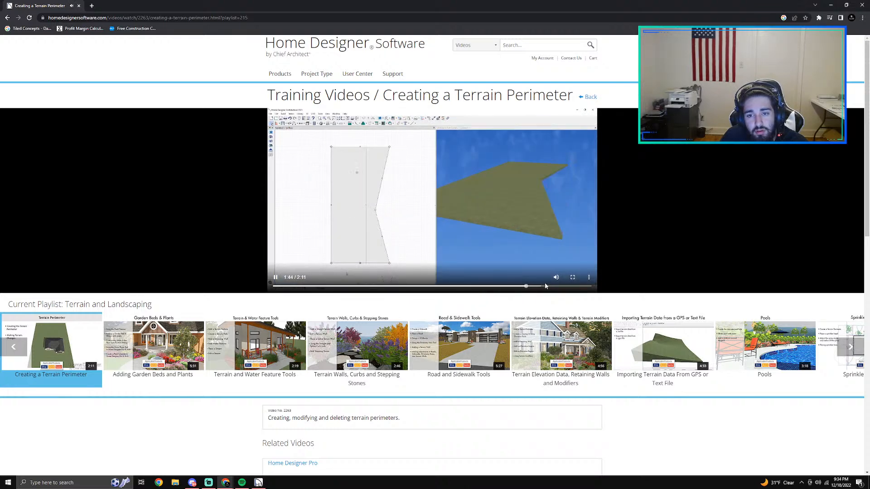
Step: Look through the related videos and the Terrain and Landscaping playlist below the "Creating a Terrain Perimeter" video
left_click(572, 276)
key("Escape")
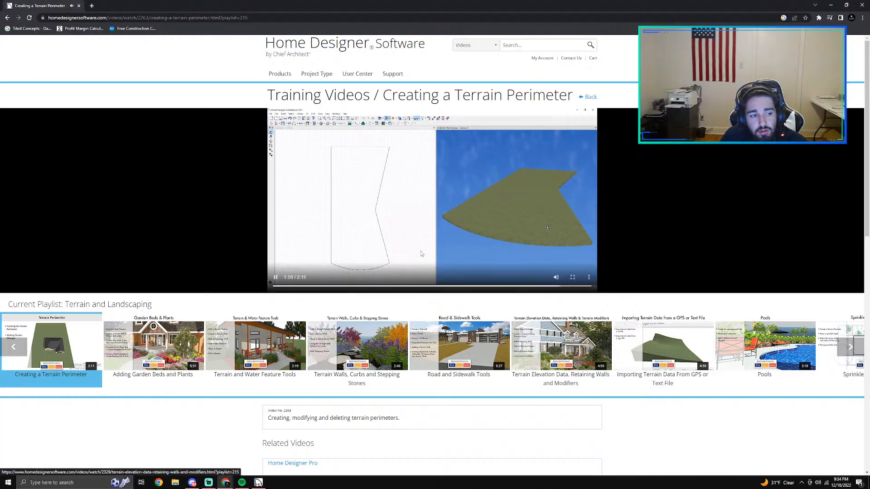
scroll(471, 297, "down", 3)
scroll(472, 294, "down", 4)
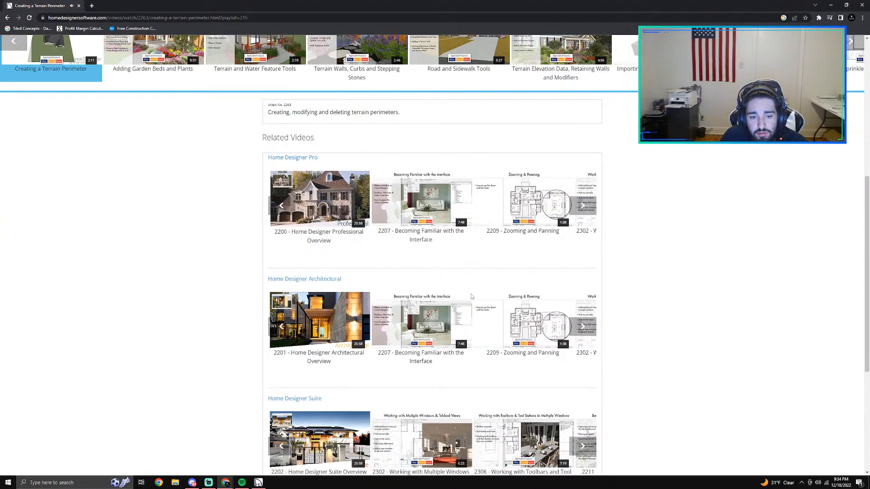
scroll(471, 295, "down", 4)
scroll(476, 294, "up", 5)
scroll(476, 293, "up", 5)
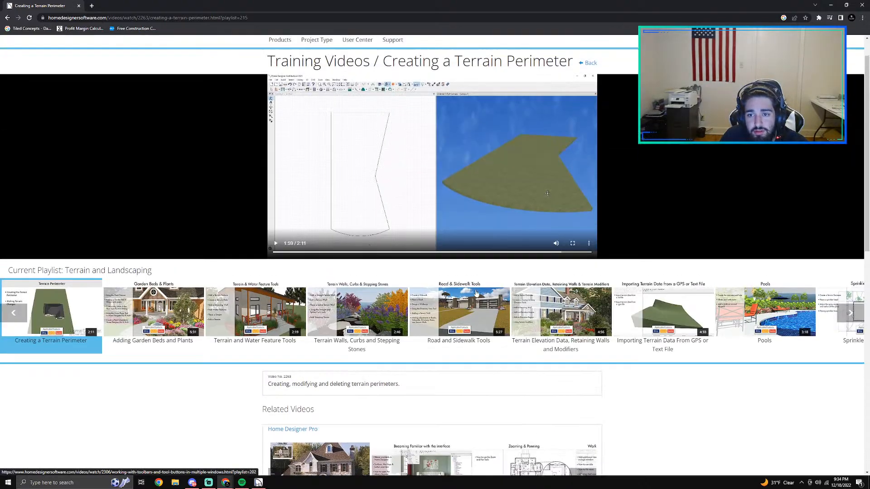
left_click(851, 314)
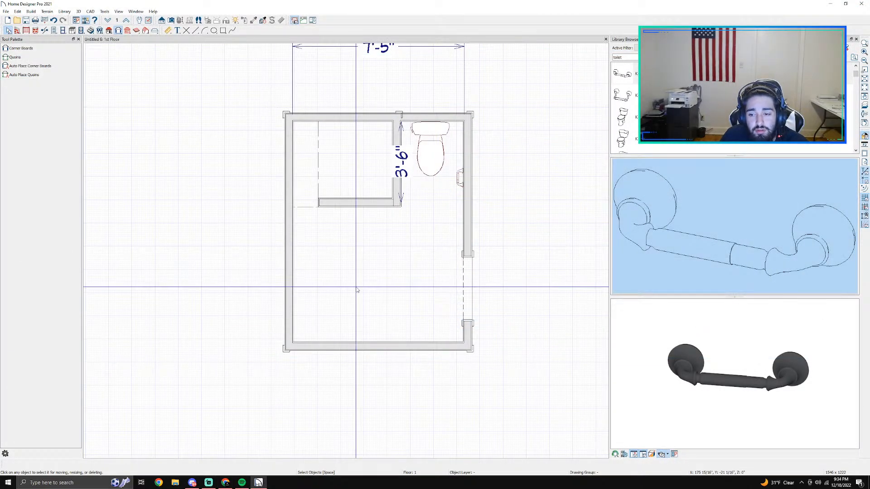
Step: Switch back to the bathroom floor plan in Home Designer Pro and close the library browser
scroll(394, 290, "down", 2)
left_click(856, 39)
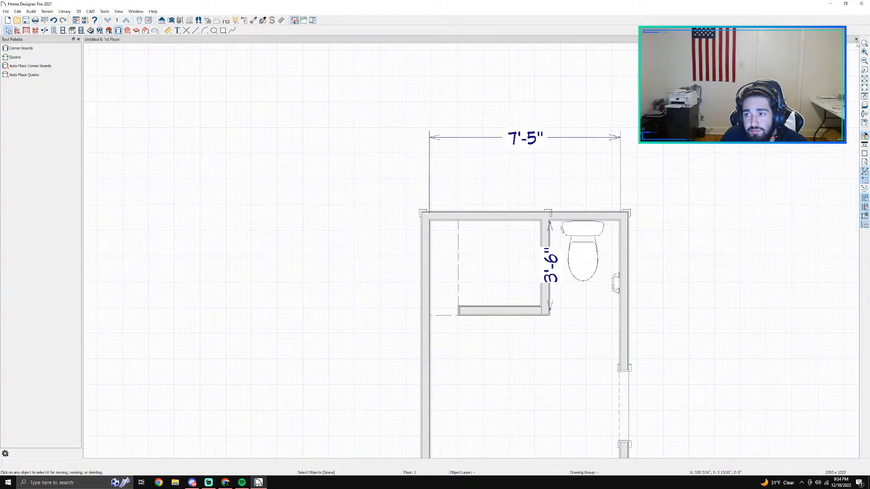
scroll(548, 278, "down", 1)
middle_click_drag(559, 362, 493, 223)
scroll(498, 270, "up", 1)
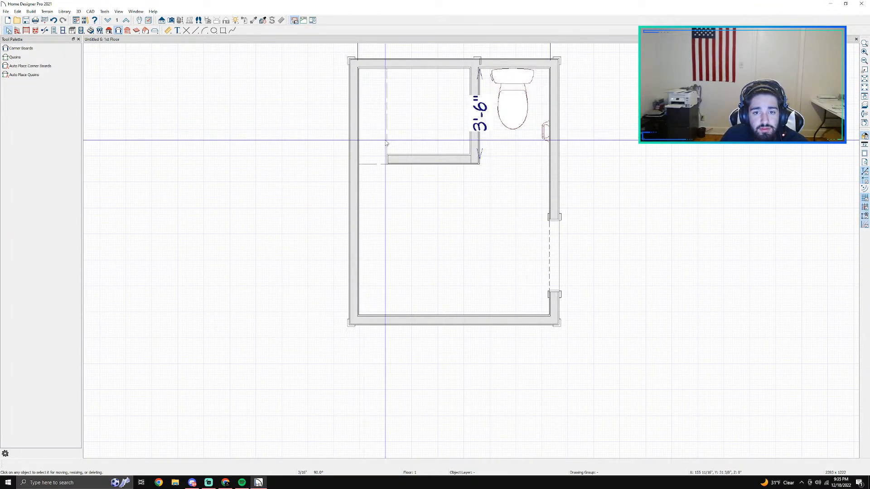
scroll(394, 144, "up", 1)
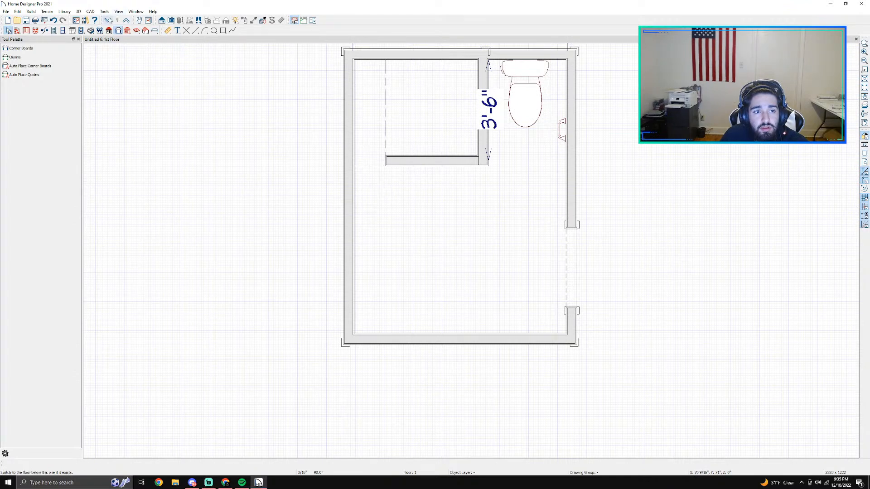
Step: Create a full camera view facing the shower and toilet, and make the wall opposite the shower invisible
left_click(172, 21)
left_click_drag(422, 256, 422, 204)
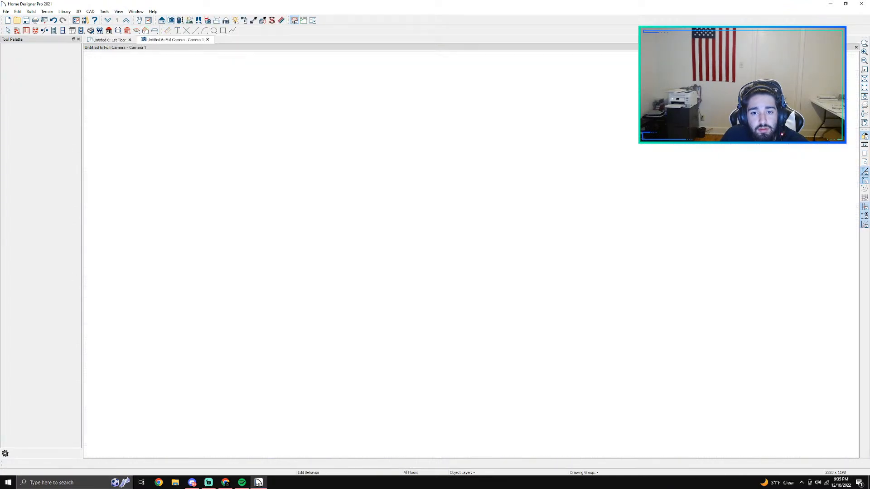
left_click_drag(444, 231, 503, 276)
key("space")
right_click(519, 320)
left_click(550, 403)
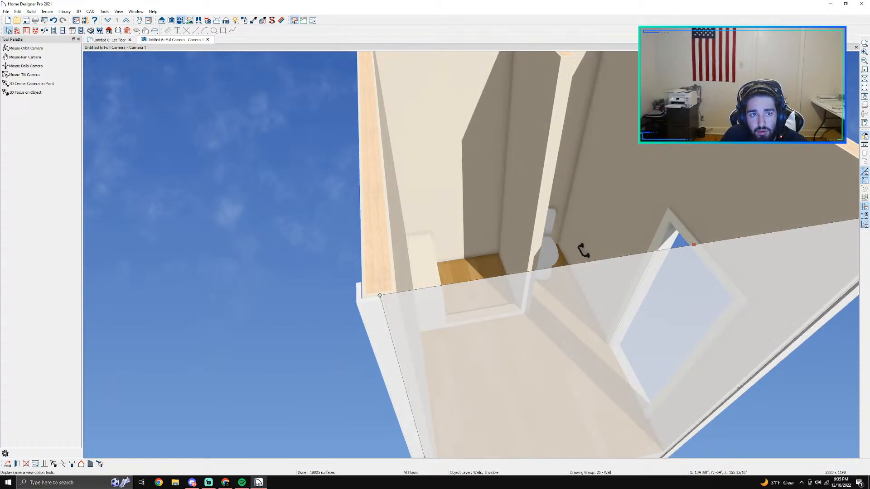
left_click(181, 22)
mouse_move(504, 275)
left_mouse_down()
mouse_move(471, 248)
mouse_move(500, 272)
left_mouse_up()
left_click_drag(524, 351, 573, 237)
middle_click_drag(573, 237, 487, 286)
scroll(488, 285, "up", 4)
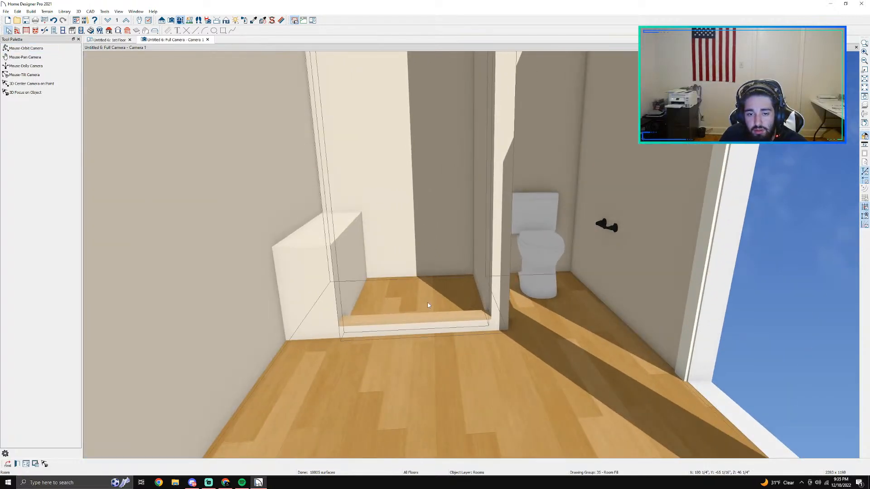
Step: Set the bathroom's floor finish material to Hexagon Tile and check it in the camera view
left_click(105, 40)
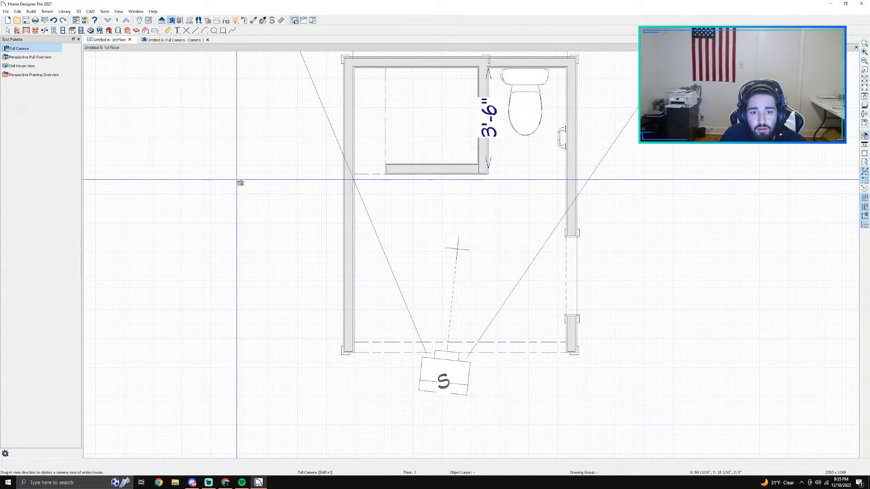
double_click(420, 108)
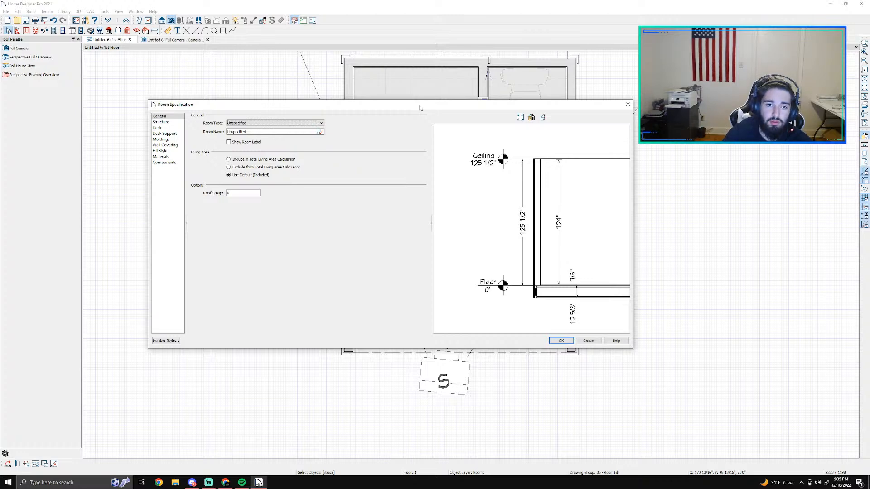
left_click(160, 156)
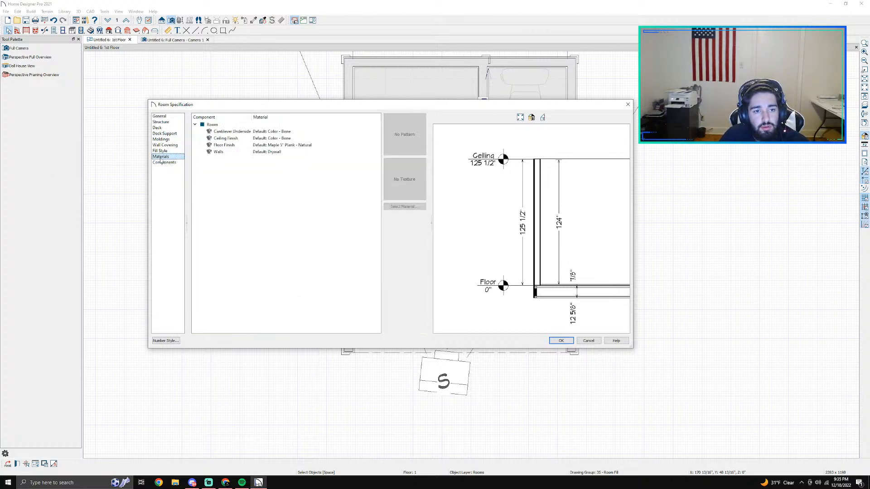
left_click(317, 145)
left_click(389, 206)
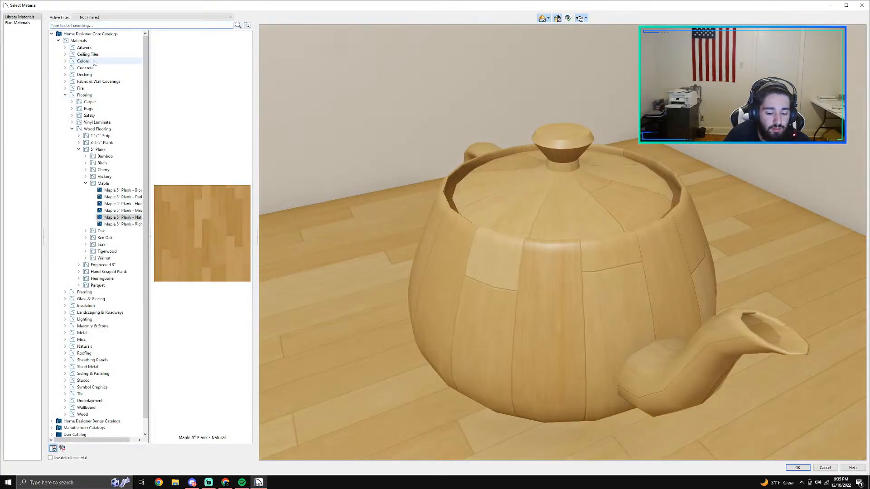
type("hexa")
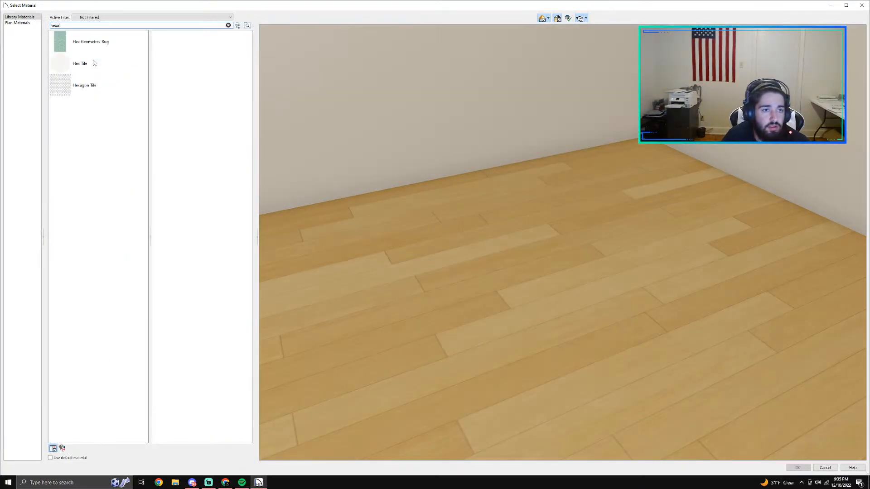
left_click(70, 36)
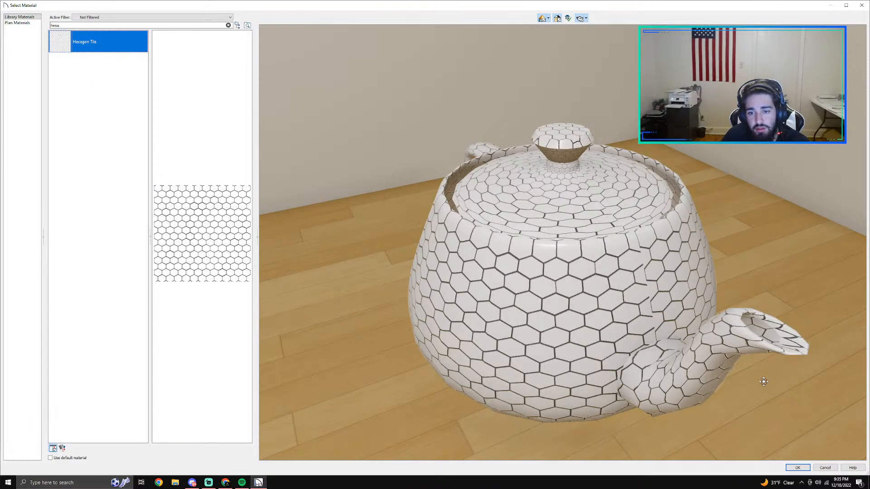
left_click(797, 468)
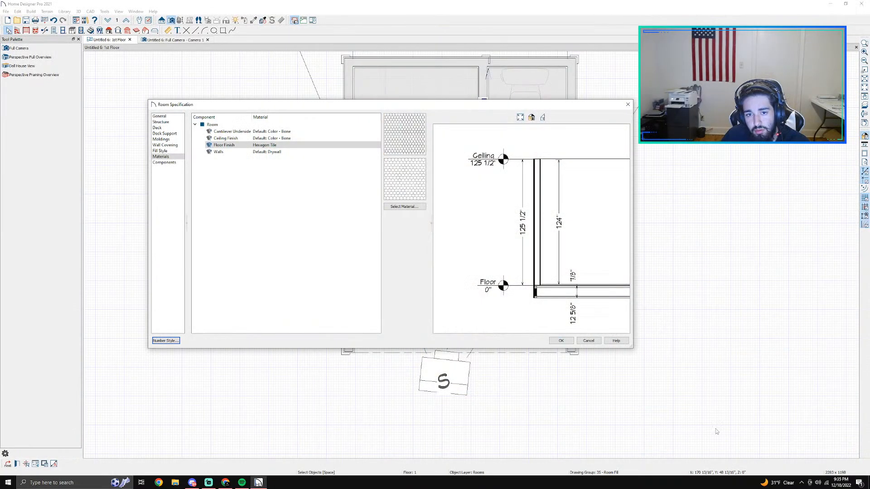
left_click(559, 341)
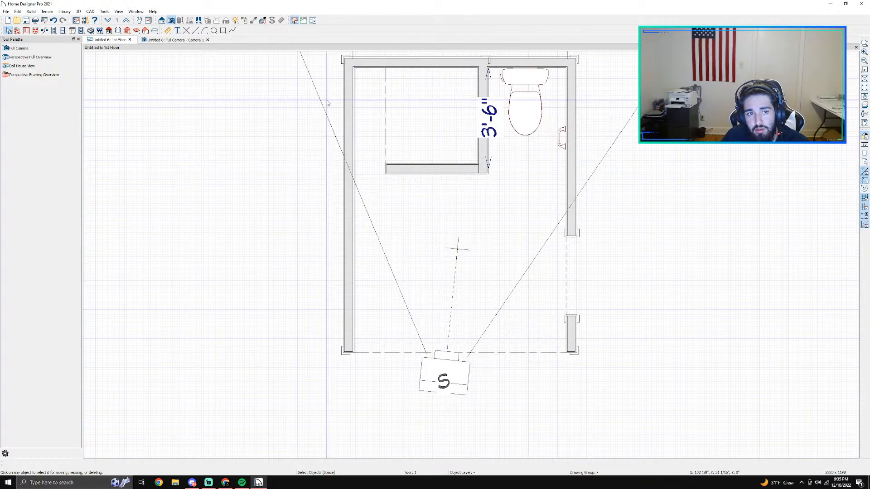
left_click(173, 40)
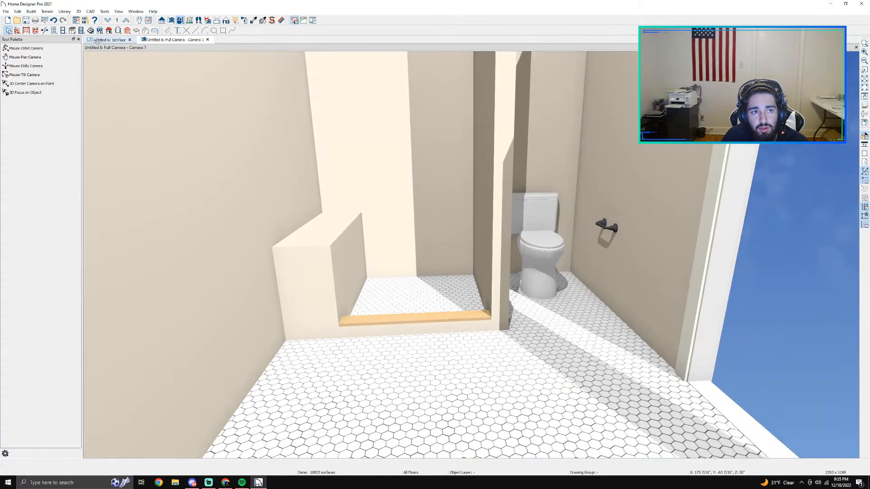
left_click(98, 40)
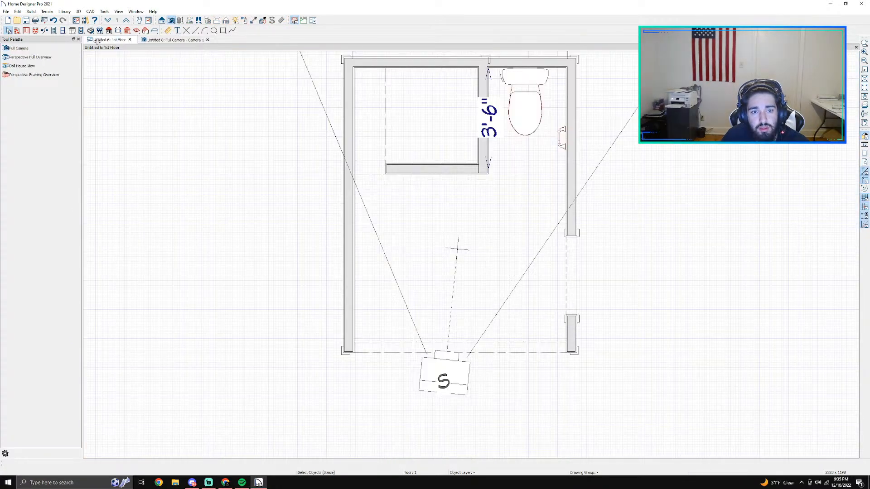
scroll(349, 152, "up", 2)
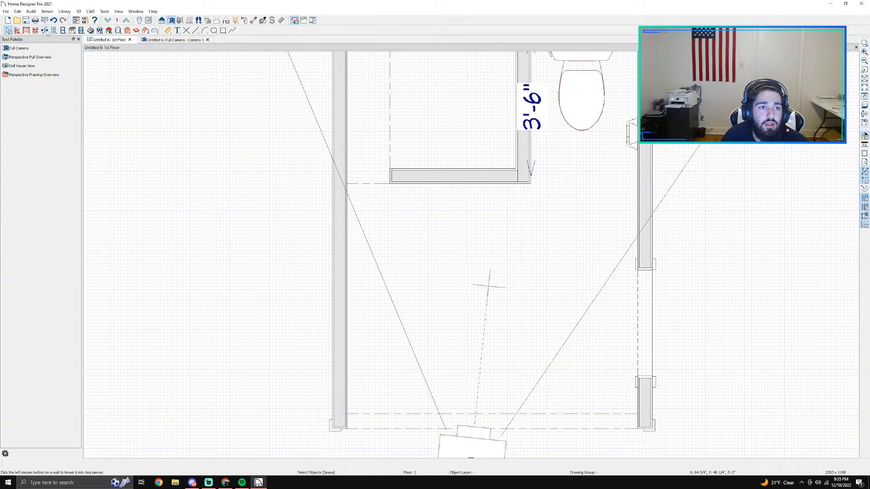
left_click(90, 30)
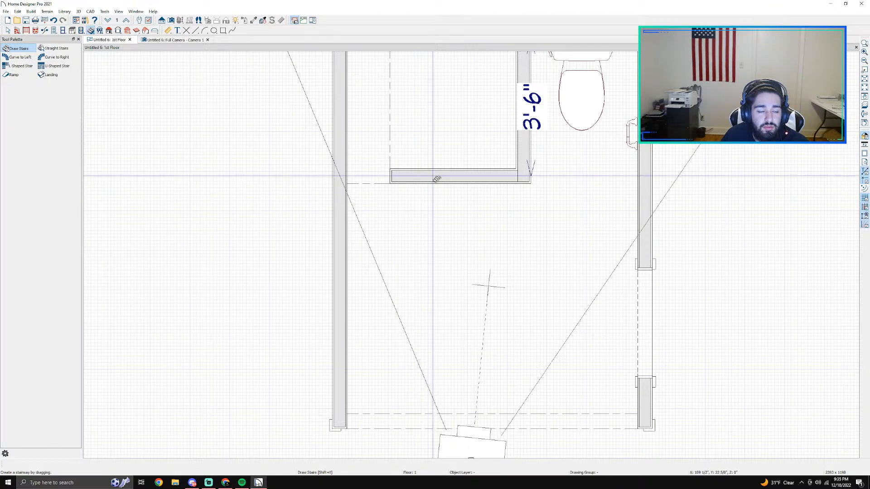
key("space")
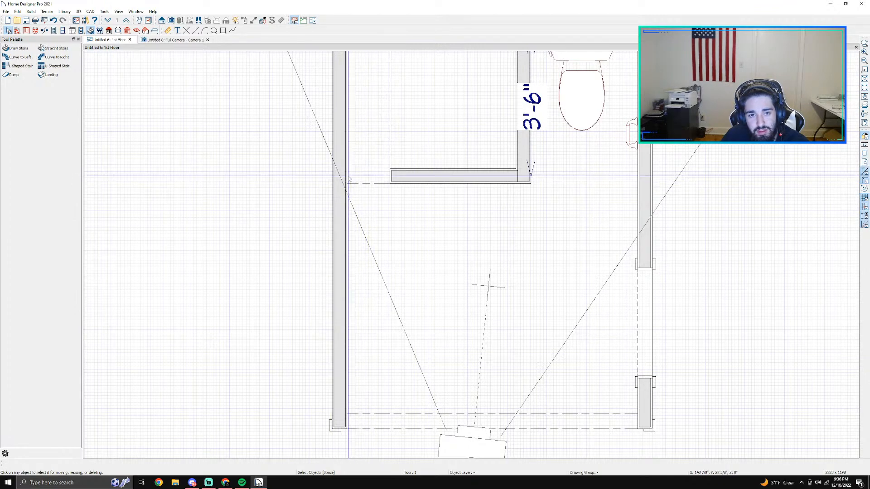
scroll(338, 180, "up", 1)
scroll(385, 180, "up", 1)
left_click(452, 113)
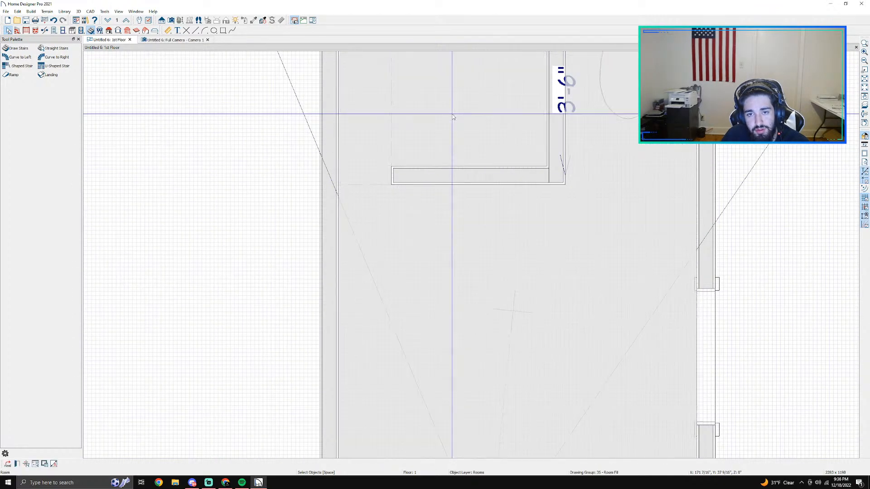
middle_click_drag(643, 252, 539, 289)
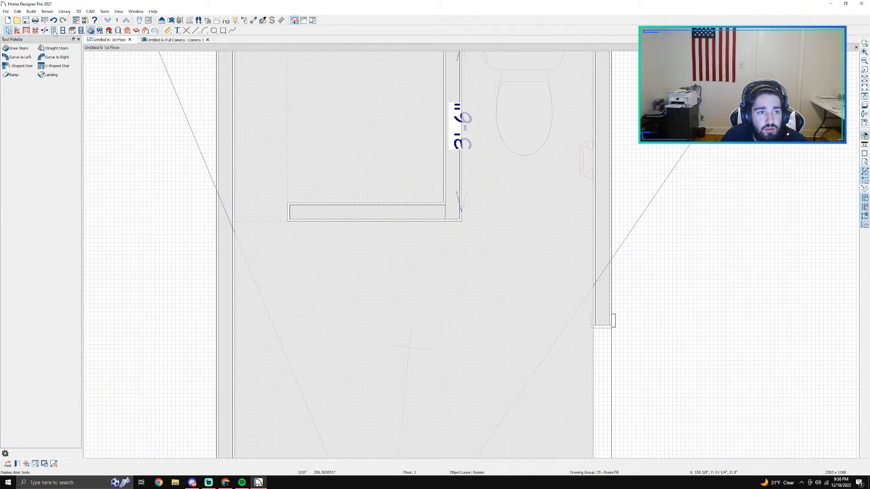
left_click(65, 30)
left_click(81, 31)
left_click(91, 31)
left_click(100, 31)
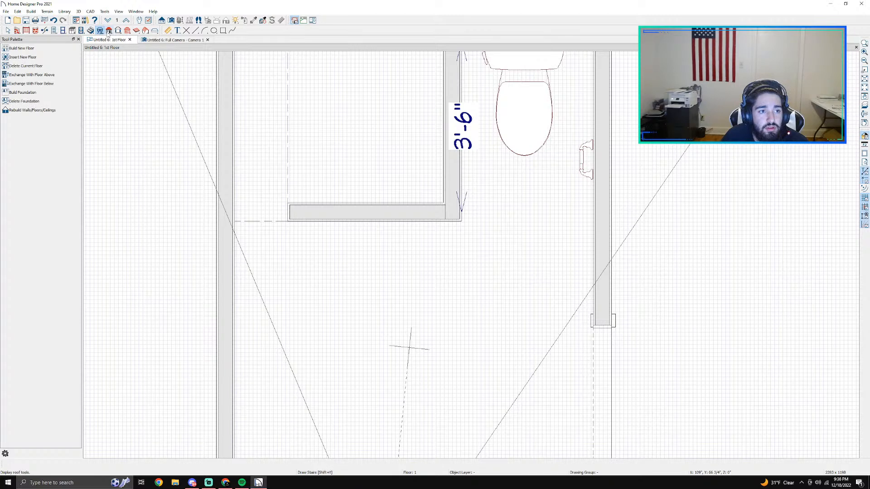
Step: Draw a room divider about 4'-5 1/2" long across the shower's front, from the partition wall to the exterior wall, and inspect it in 3D
left_click(17, 30)
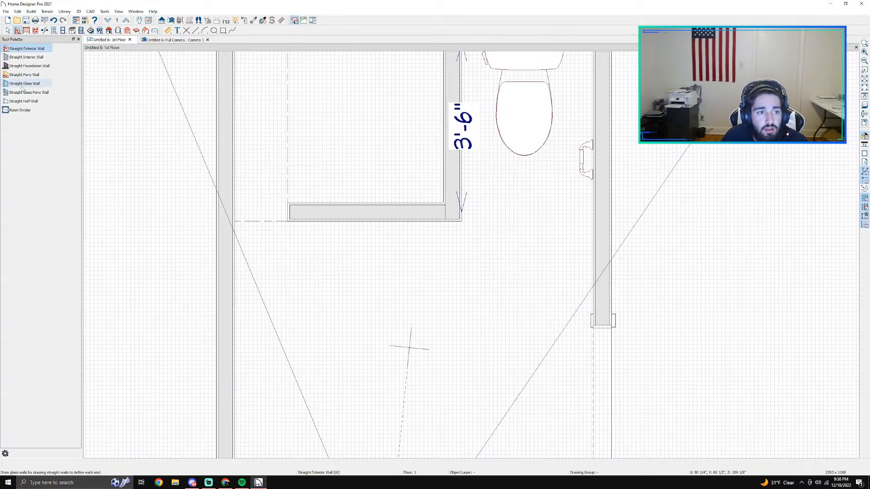
left_click(20, 110)
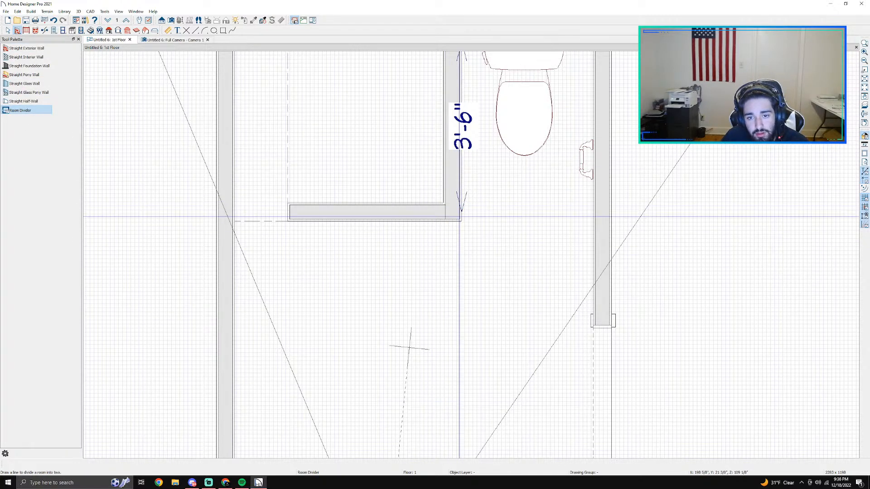
left_click_drag(449, 218, 234, 221)
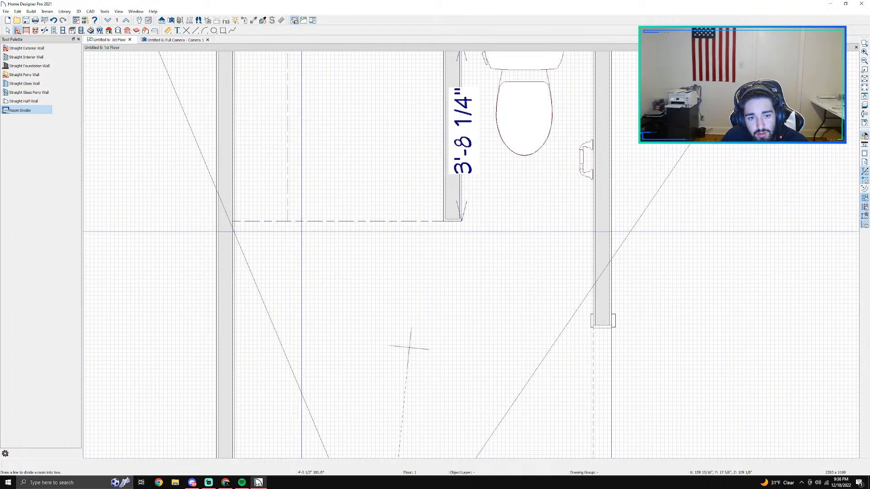
key("Escape")
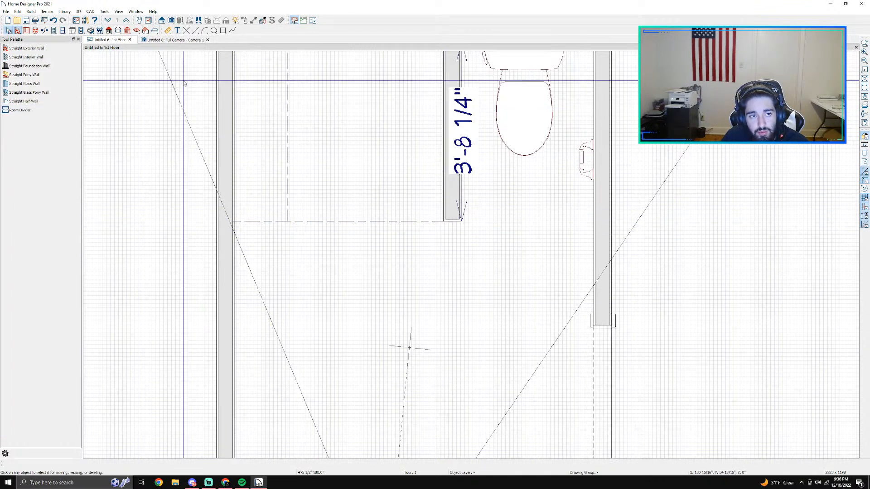
left_click(167, 40)
scroll(413, 325, "up", 3)
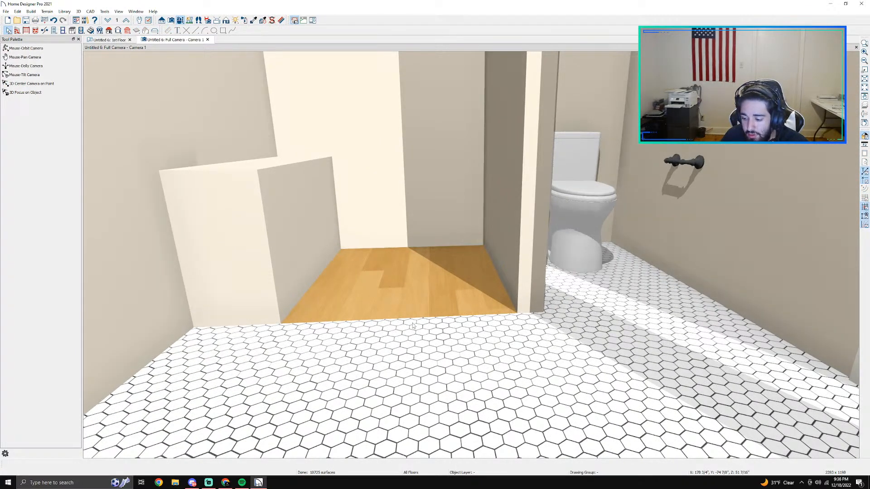
scroll(430, 328, "up", 3)
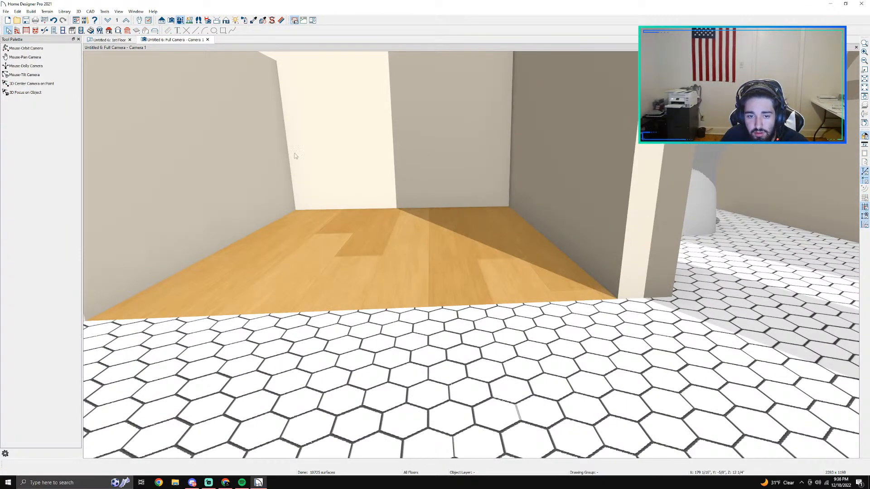
Step: Return to the floor plan and undo the room divider across the shower's front
left_click(113, 40)
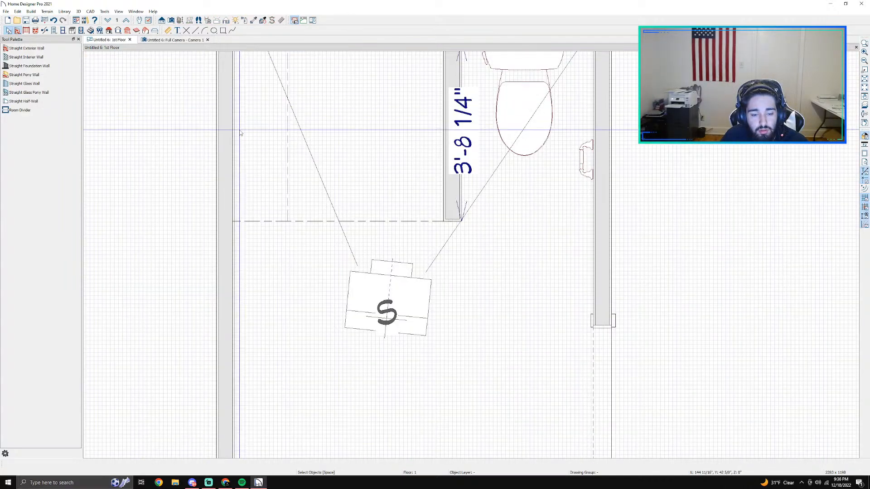
scroll(353, 240, "down", 2)
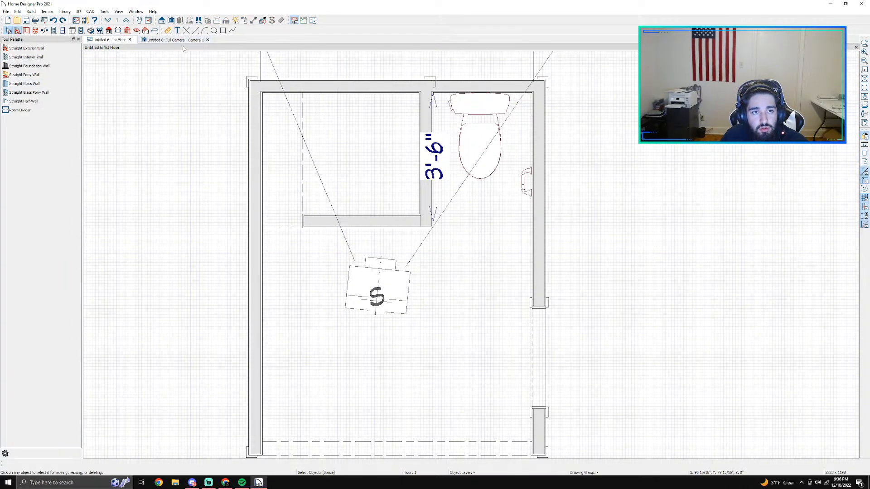
scroll(304, 226, "up", 3)
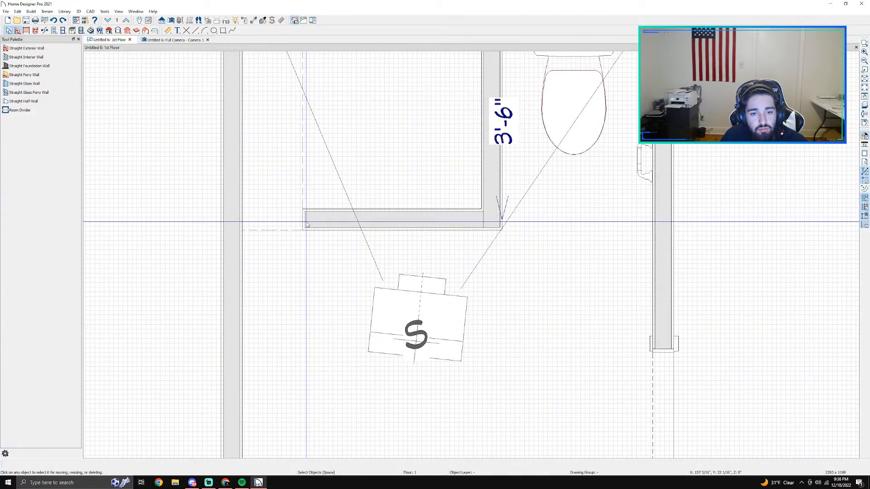
Step: Draw a room divider about 1'-1" long from the exterior wall to the free end of the shower's front wall, and inspect it in 3D
left_click(307, 225)
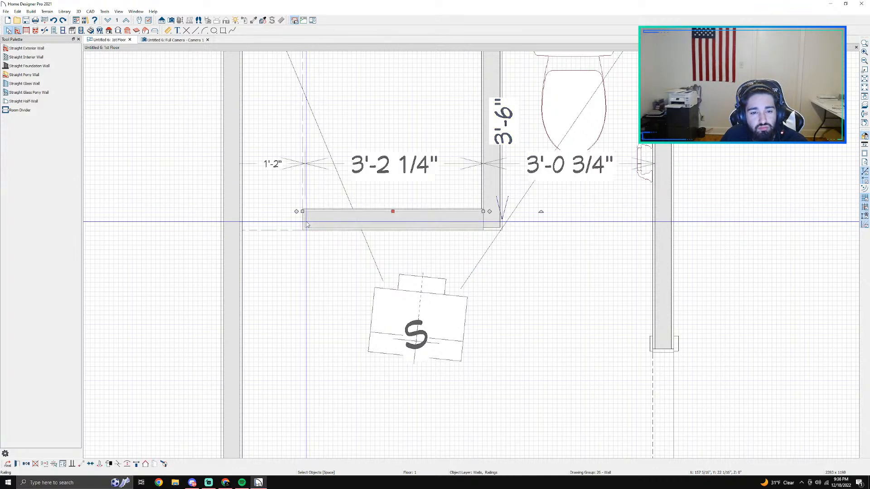
left_click(20, 110)
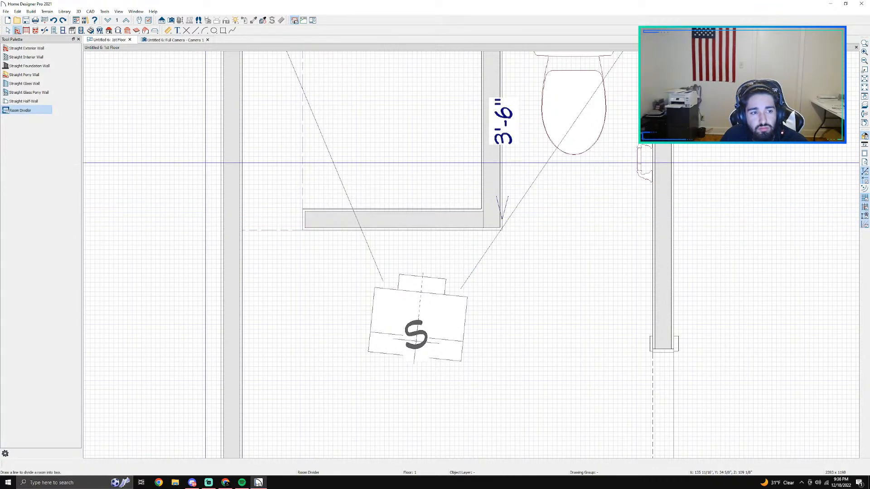
mouse_move(242, 230)
left_mouse_down()
mouse_move(602, 233)
mouse_move(301, 230)
left_mouse_up()
key("space")
left_click(383, 162)
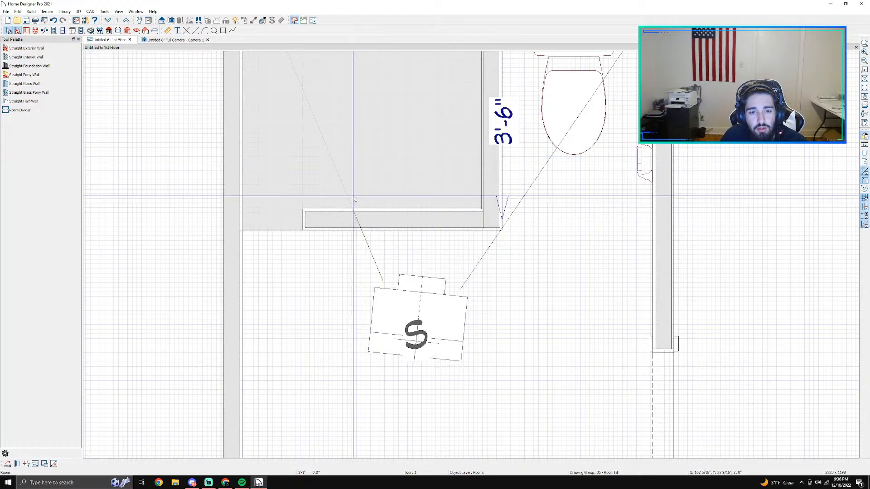
left_click(169, 40)
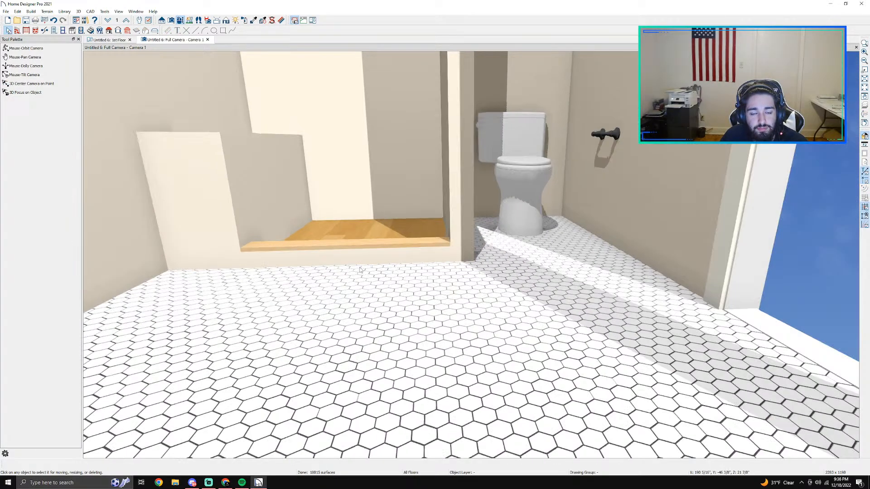
scroll(475, 350, "down", 2)
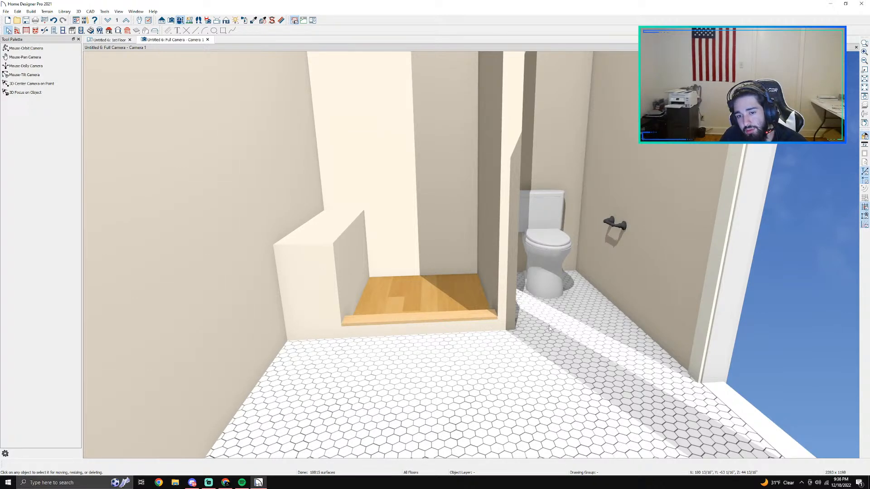
left_click(105, 40)
left_click(386, 158)
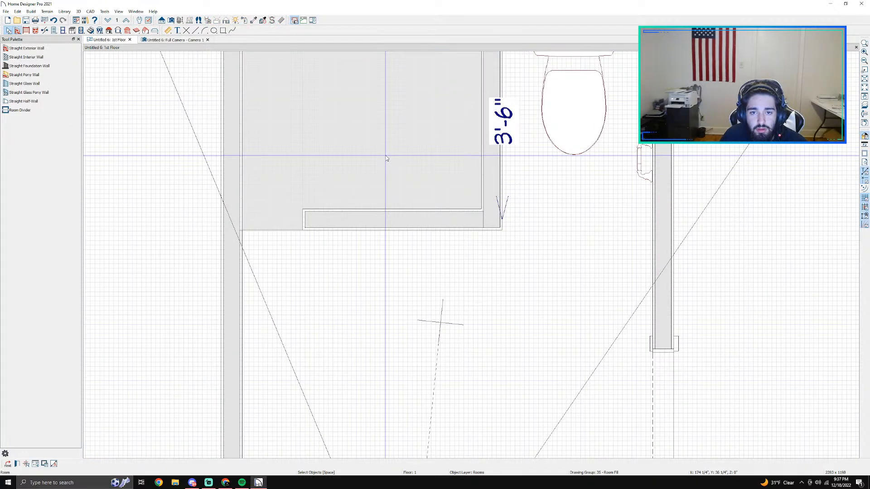
double_click(387, 157)
left_click(589, 341)
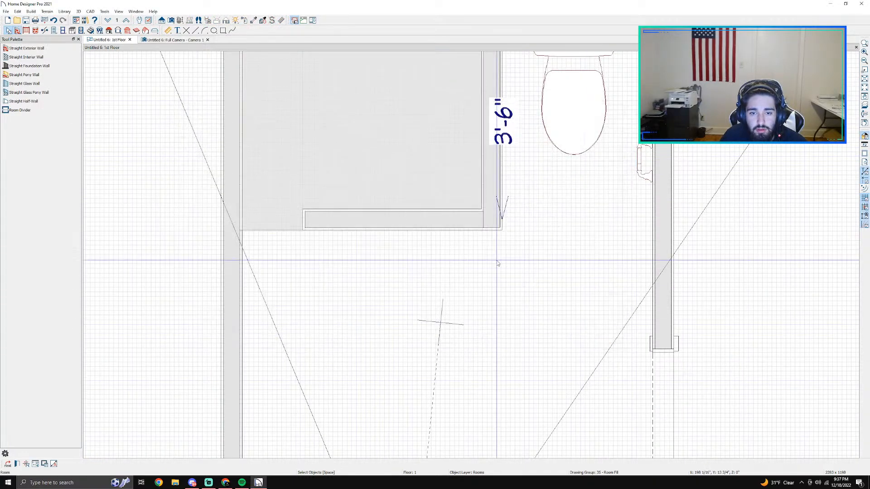
Step: Set the enclosed shower room's floor finish material to Hexagon Tile
double_click(414, 150)
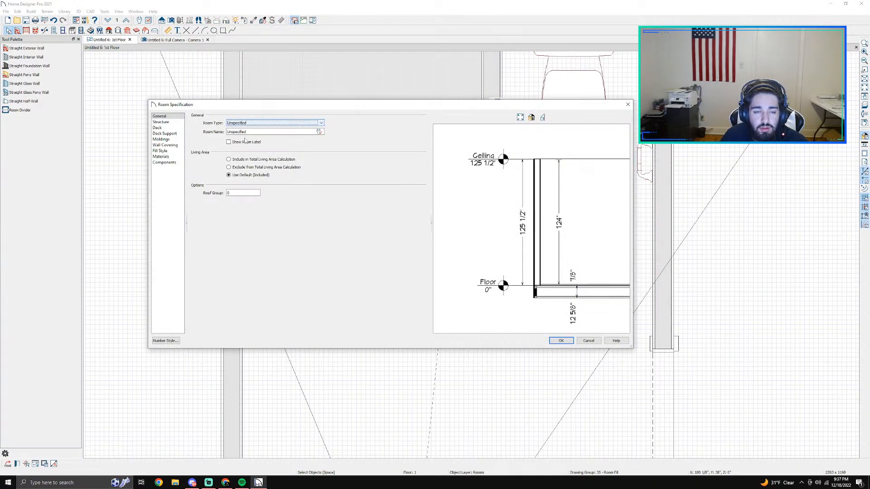
left_click(164, 162)
left_click(160, 156)
left_click(277, 151)
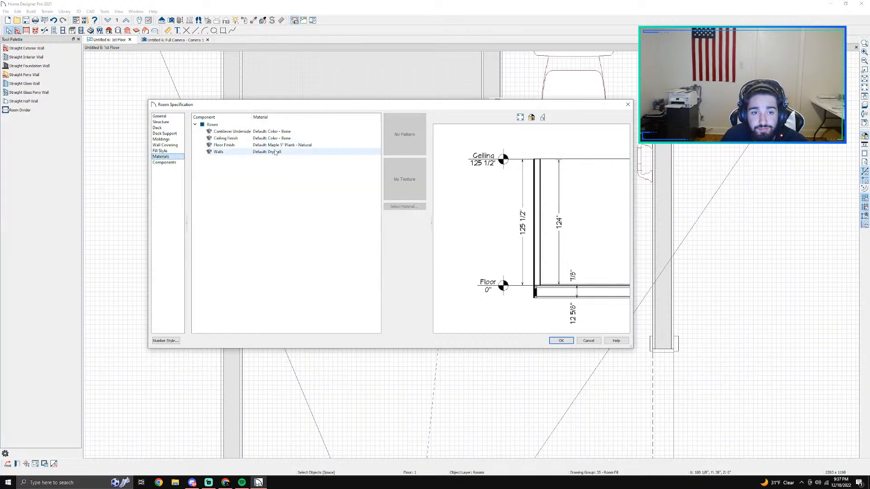
left_click(285, 145)
left_click(397, 207)
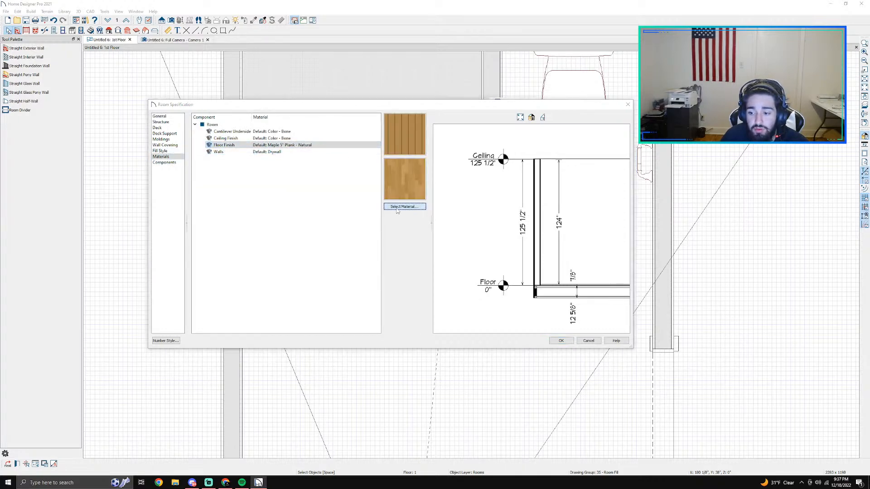
type("he")
key("Return")
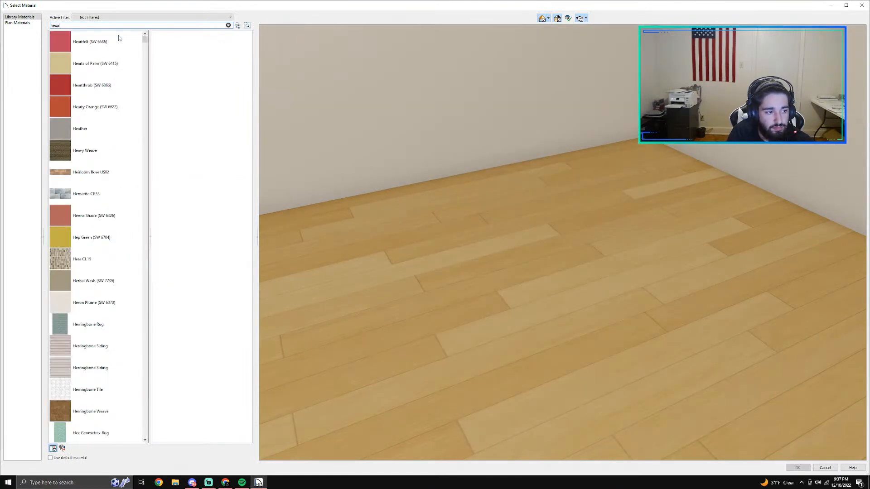
type("xa")
key("Return")
left_click(90, 42)
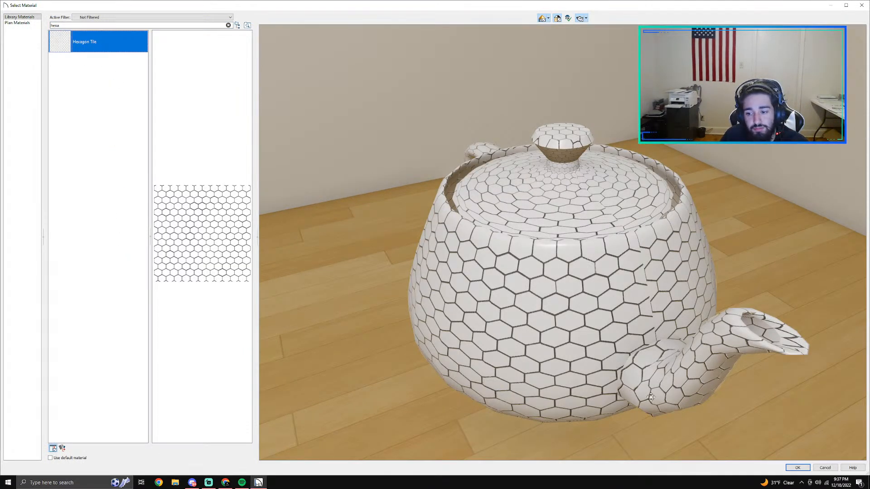
left_click(798, 468)
left_click(561, 342)
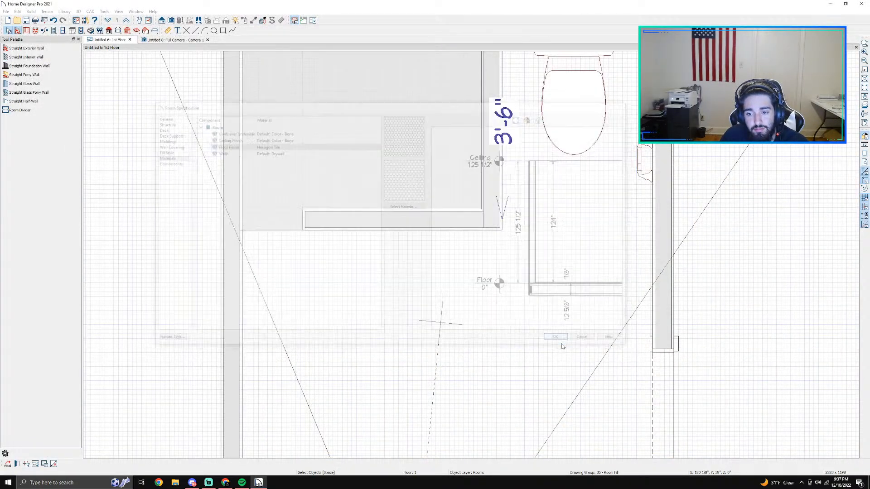
Step: Open the material selection for the floor finish of the main bathroom area outside the shower
double_click(182, 122)
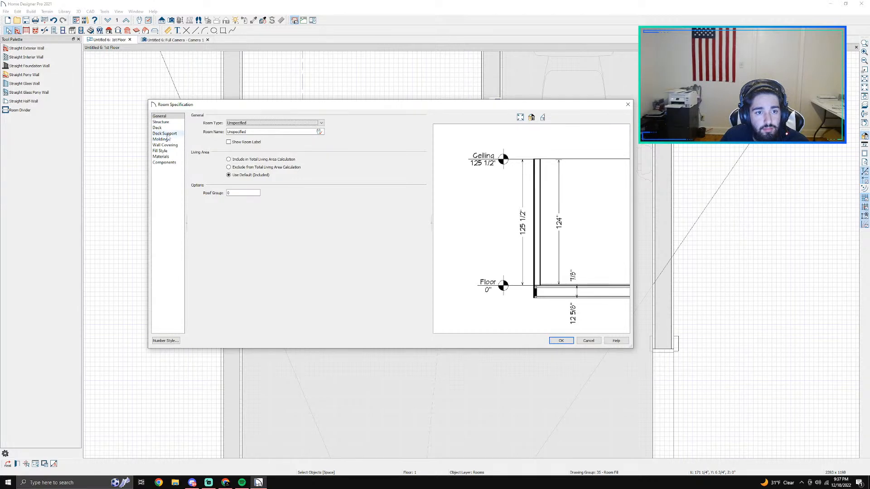
left_click(161, 122)
left_click(161, 156)
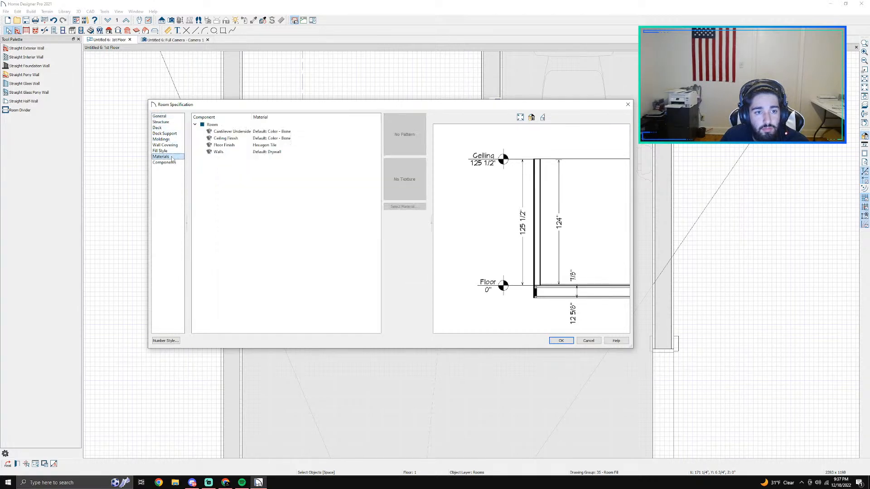
left_click(261, 146)
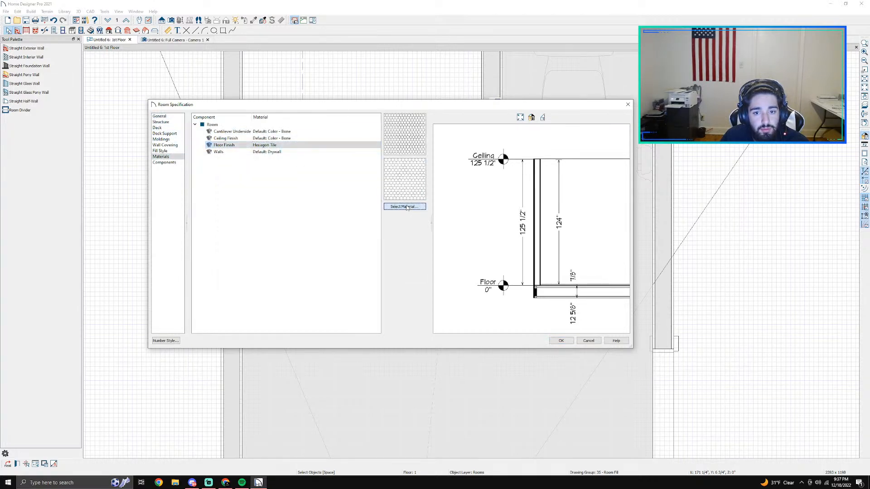
left_click(405, 206)
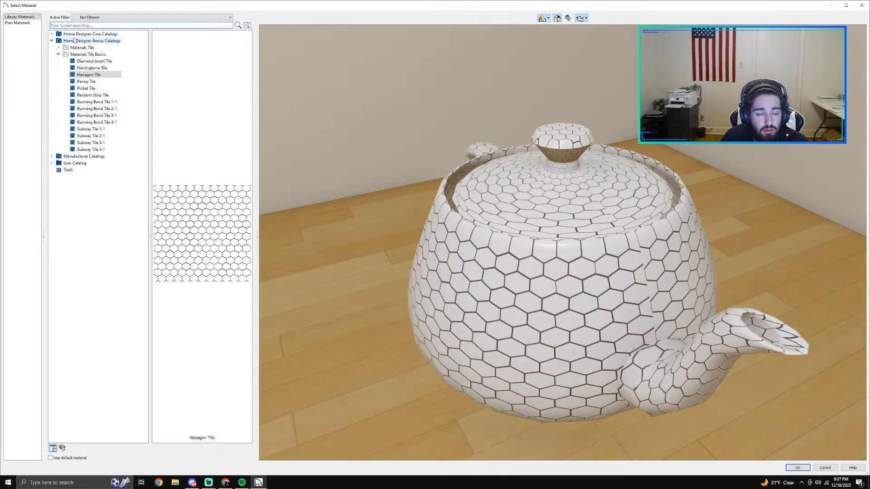
Step: Browse the tile materials in the Home Designer Bonus Catalogs and preview Penny Tile and Subway Tile 4-1
left_click(87, 82)
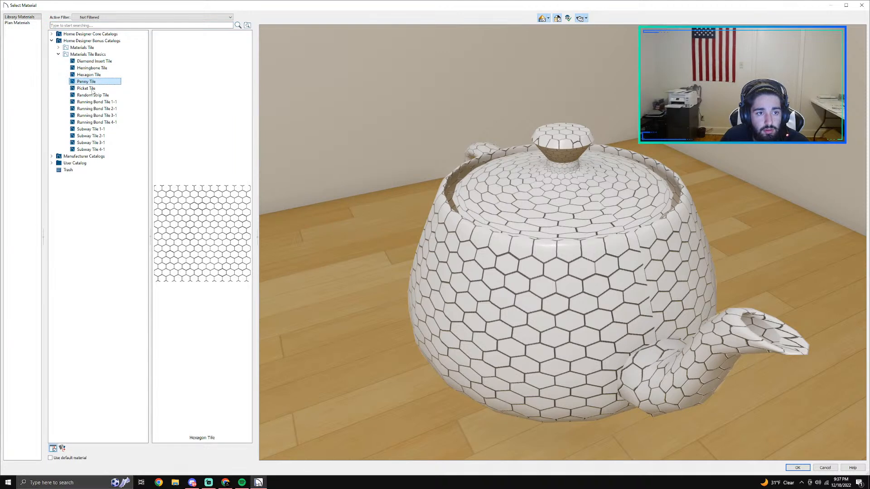
left_click(58, 54)
left_click(58, 47)
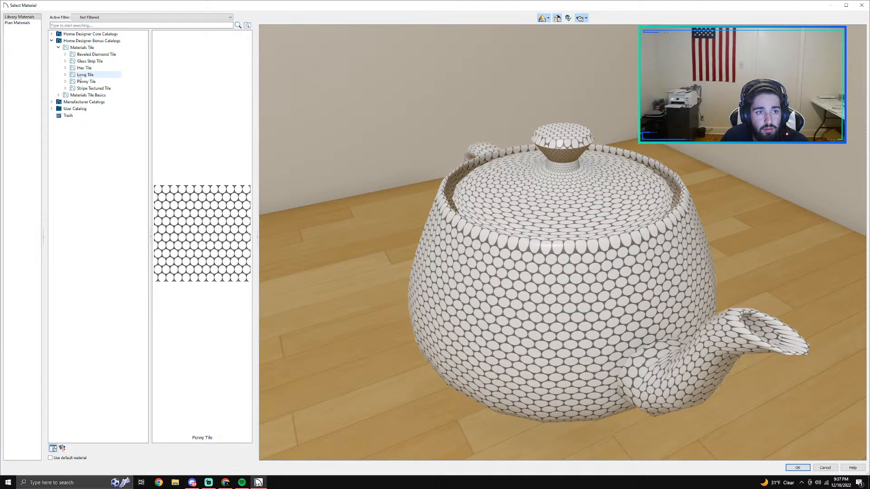
left_click(76, 47)
left_click(58, 47)
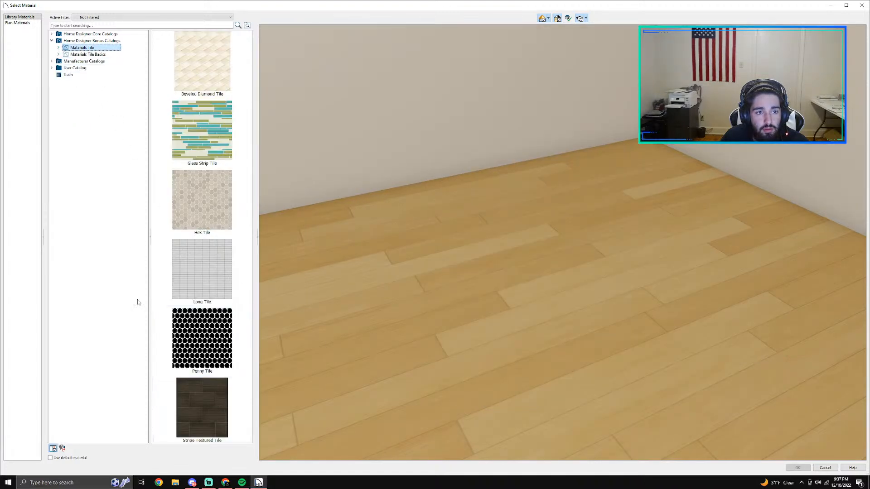
left_click(58, 55)
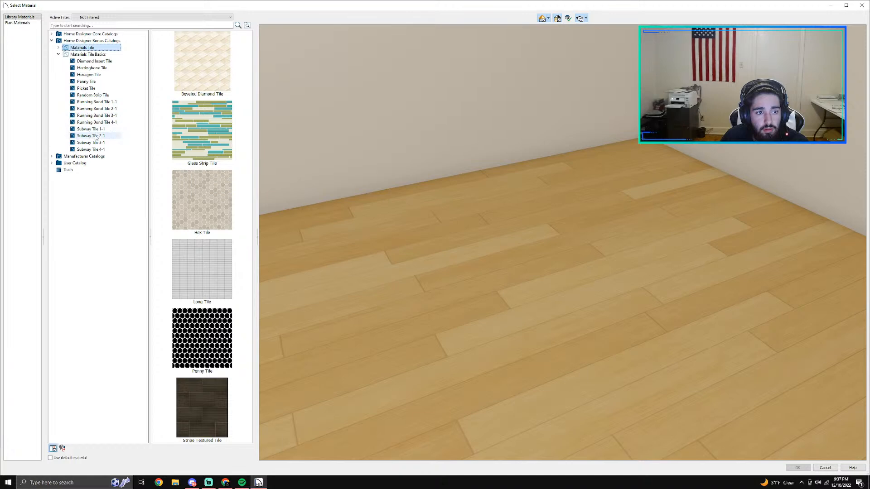
left_click(93, 150)
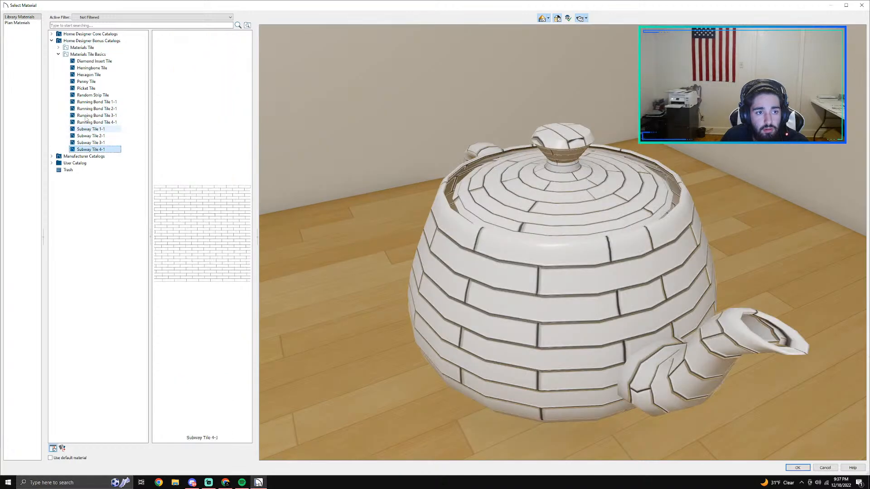
Step: Preview the User Catalog materials, including Hex Tile, Walnut 3-4-5" Plank - Natural, brooklyn white and willow 90
left_click(51, 41)
left_click(51, 54)
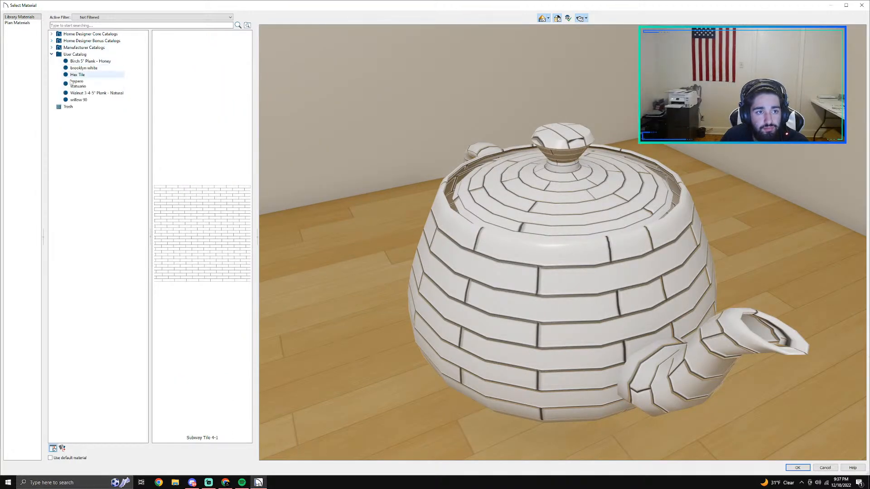
left_click(78, 83)
left_click(82, 75)
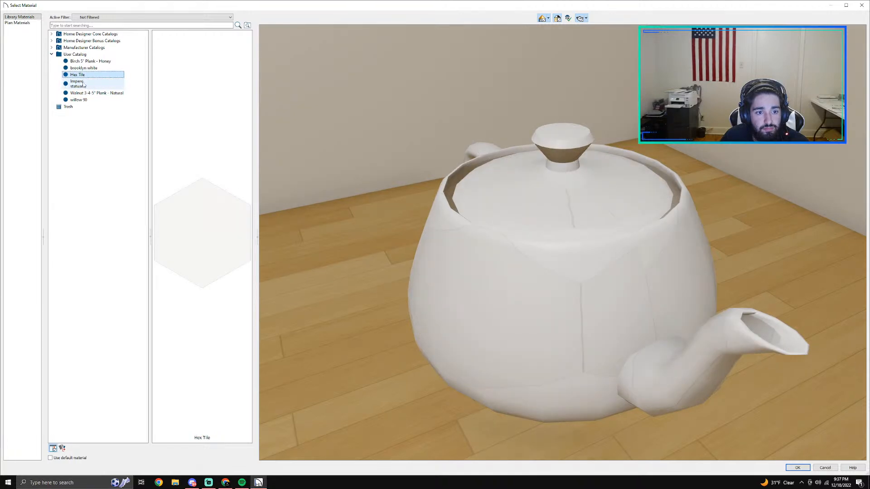
left_click(81, 93)
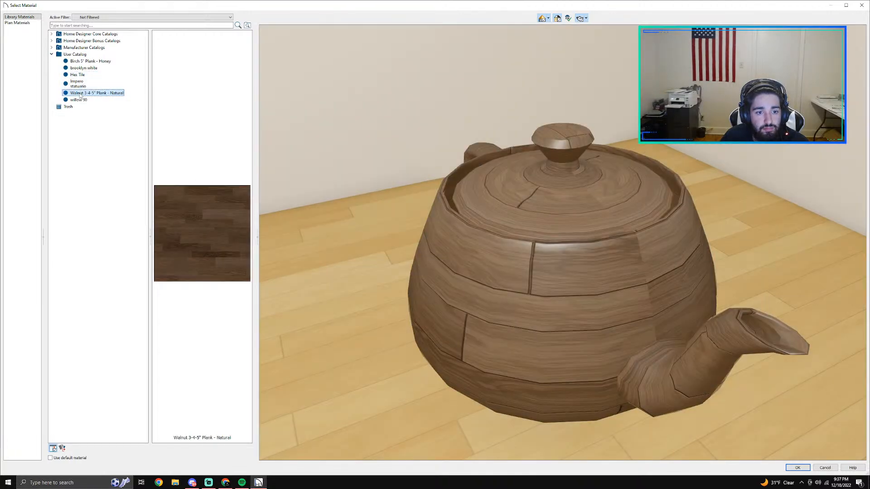
left_click(82, 61)
left_click(82, 68)
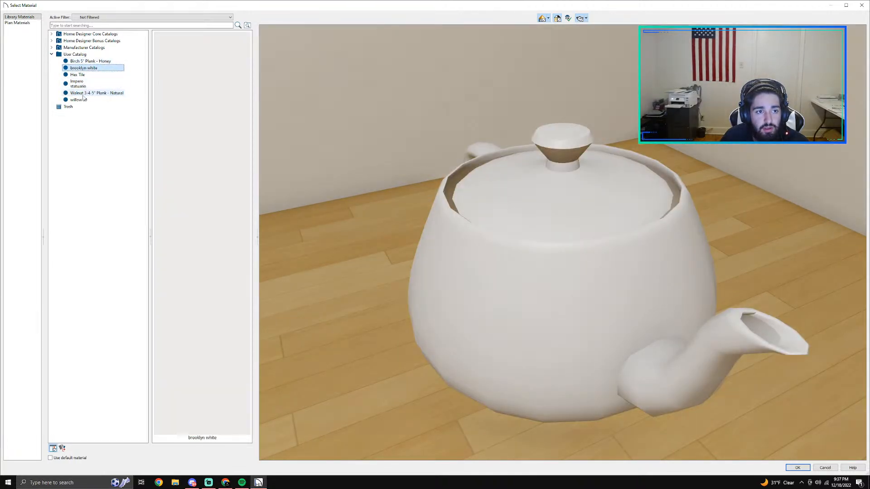
left_click(83, 100)
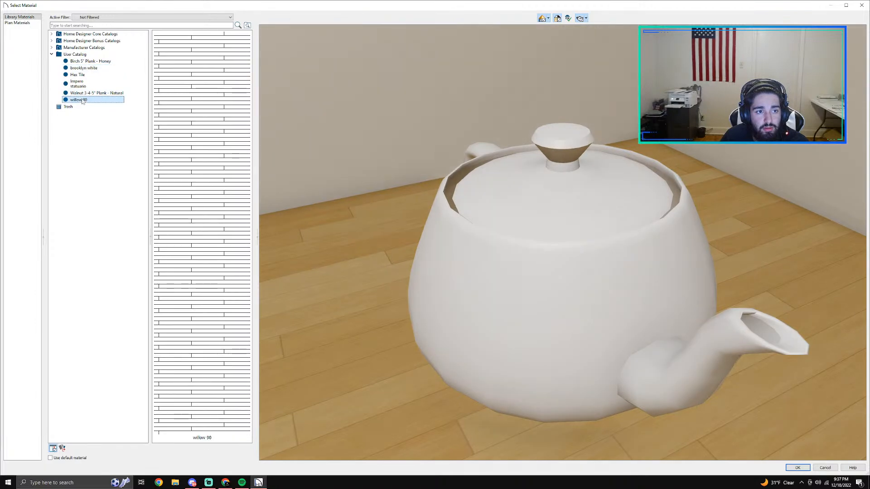
Step: Browse the Emser Tile manufacturer catalog, examining the Trav Fontane Tumbled and Trav Chiseled materials under Antique & Tumbled
left_click(52, 47)
left_click(60, 68)
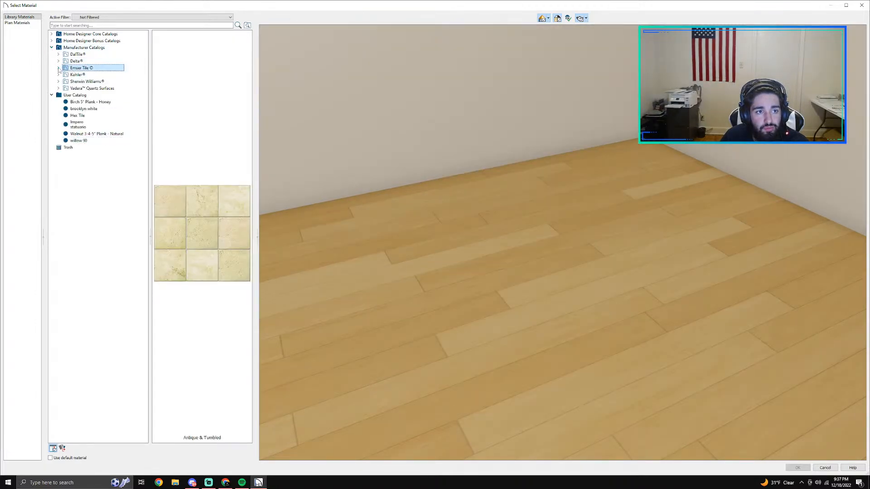
left_click(59, 68)
left_click(65, 74)
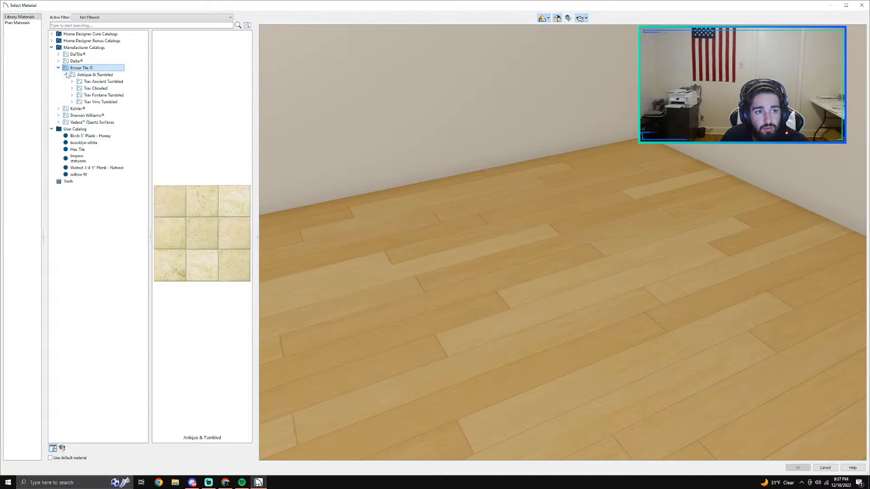
left_click(91, 95)
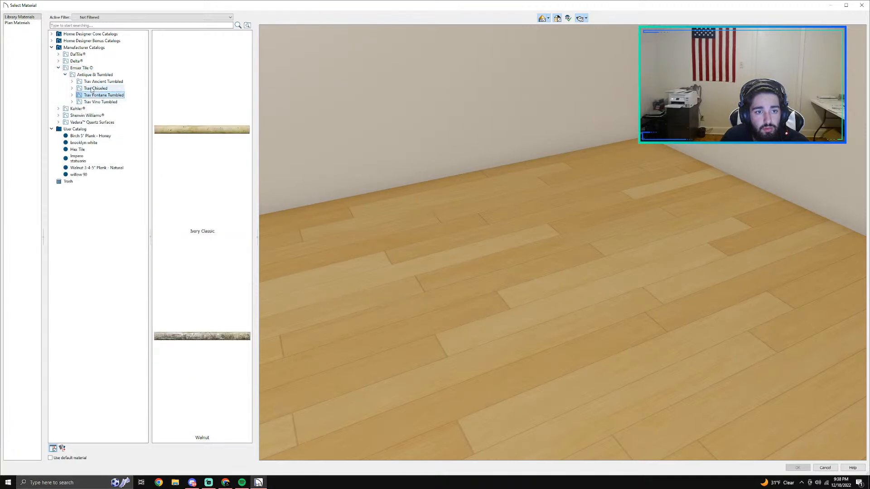
left_click(93, 89)
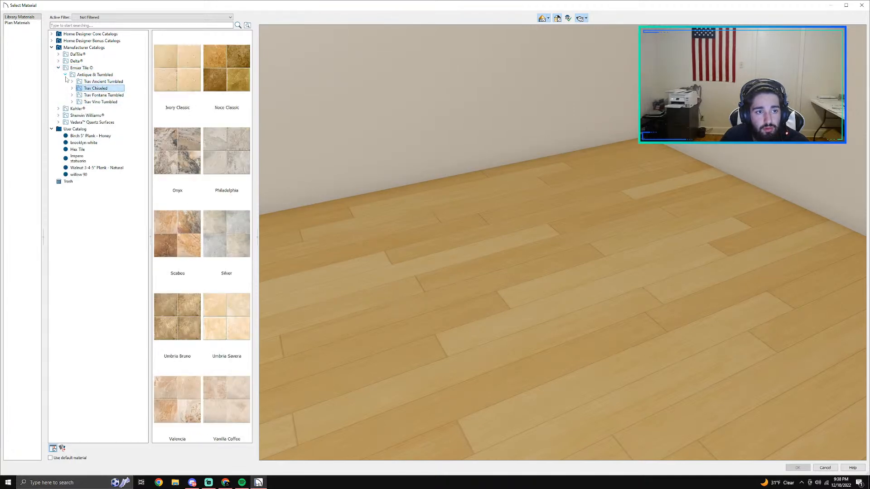
left_click(65, 74)
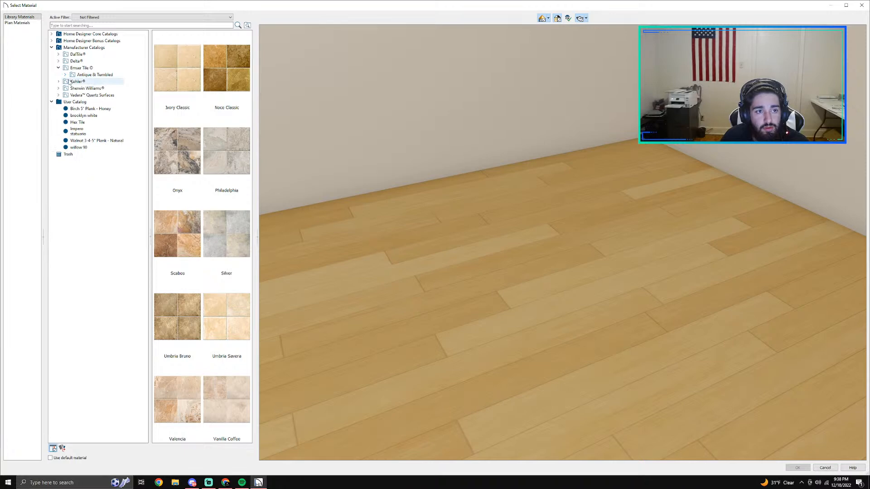
Step: Browse the Delta manufacturer catalog, examining the Kitchen and Bathroom collections and the Commercial available finishes
left_click(58, 61)
left_click(83, 81)
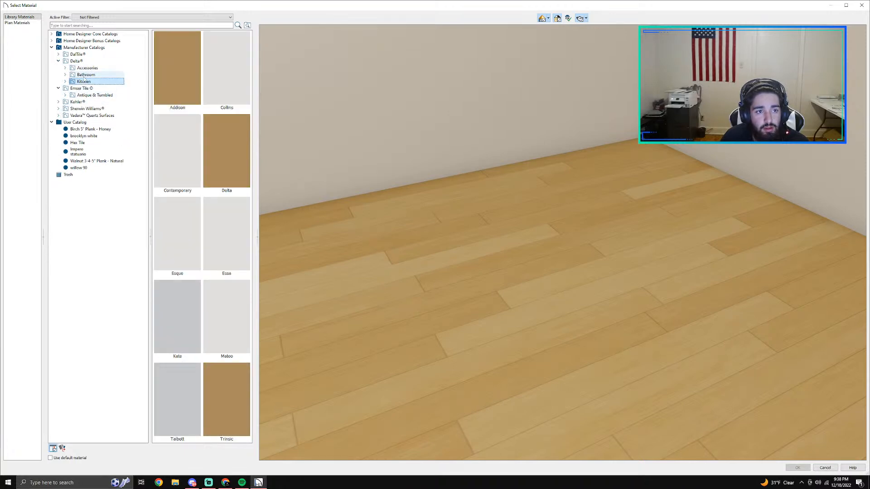
double_click(80, 75)
left_click(85, 82)
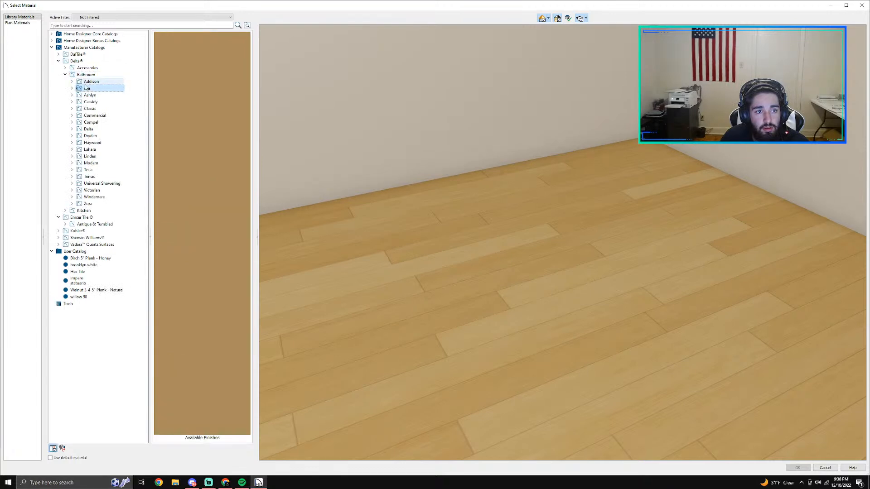
left_click(88, 95)
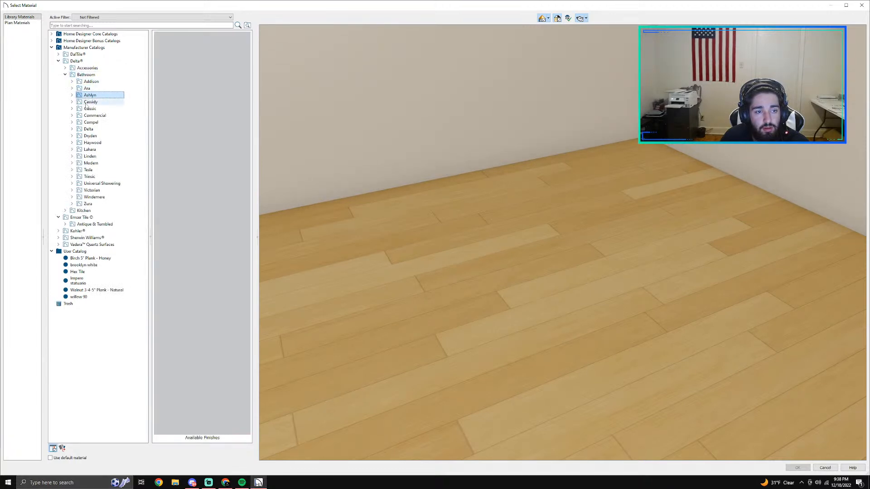
left_click(88, 102)
left_click(90, 115)
left_click(90, 122)
left_click(72, 116)
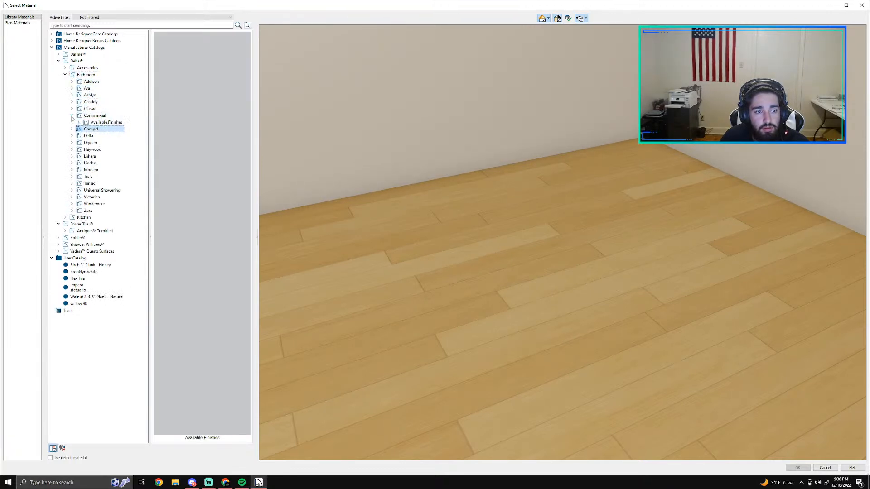
left_click(91, 123)
left_click(79, 123)
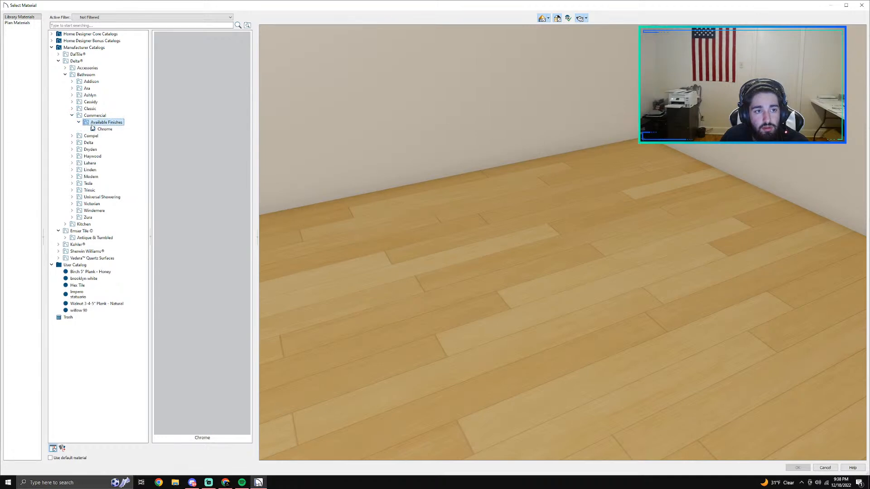
left_click(65, 75)
left_click(65, 67)
left_click(65, 67)
left_click(58, 61)
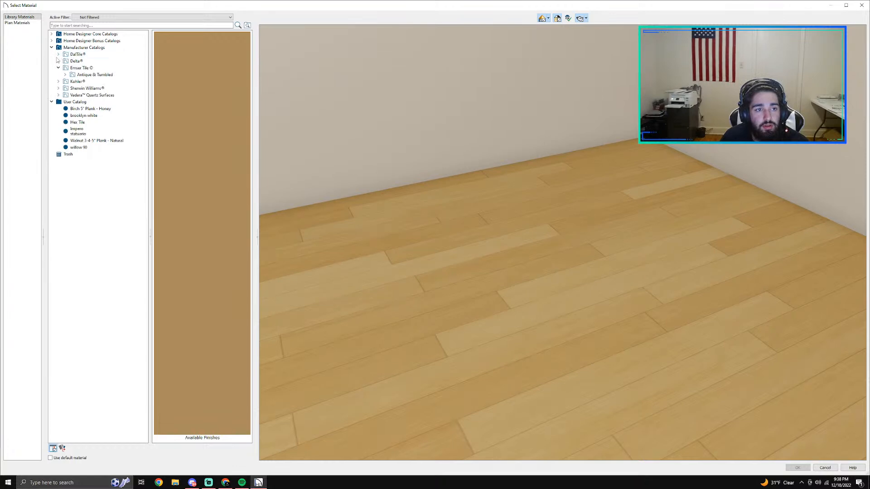
Step: Browse the DalTile catalog's Ceramic materials, examining the Union Square and Natural Hues collections
left_click(58, 53)
left_click(82, 61)
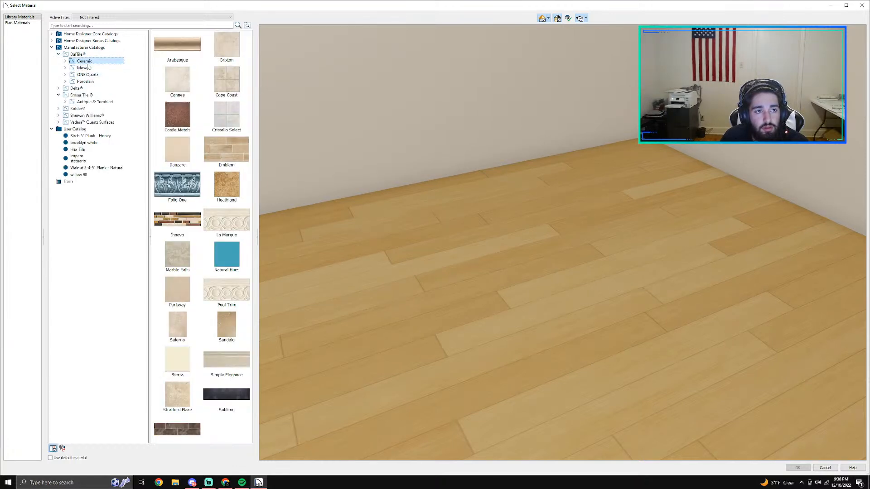
left_click(84, 67)
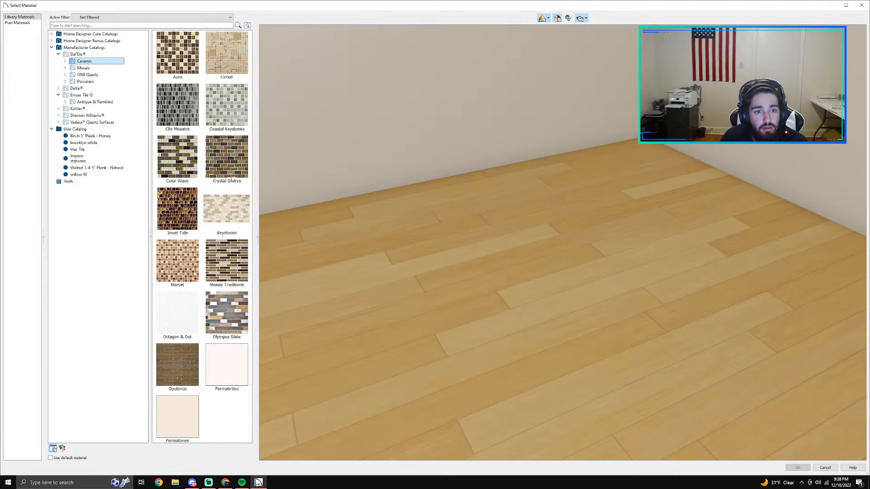
scroll(206, 209, "down", 1)
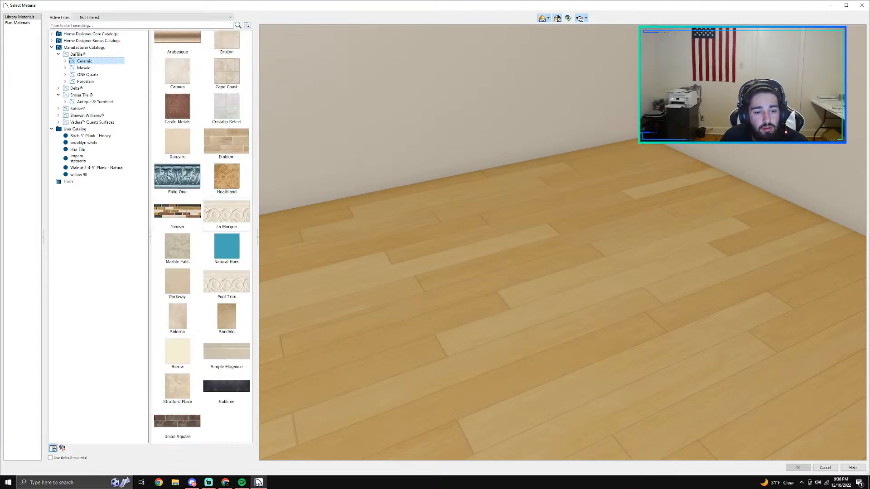
double_click(180, 426)
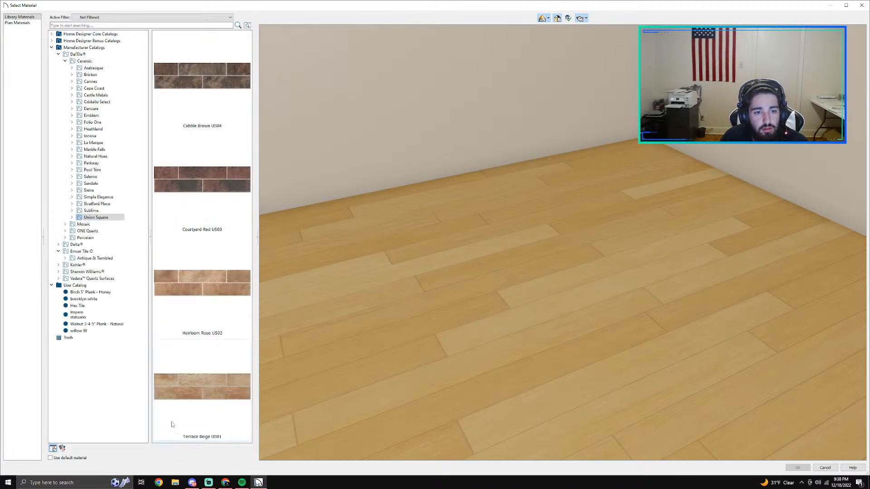
left_click(104, 156)
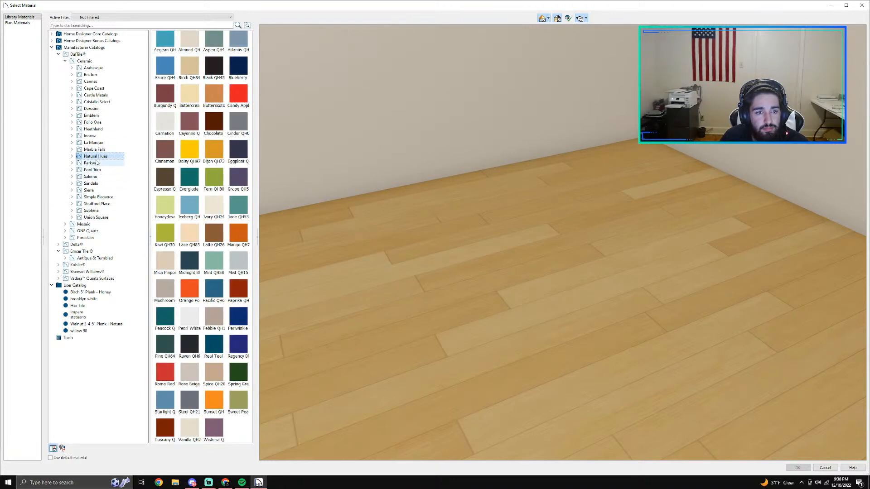
left_click(65, 61)
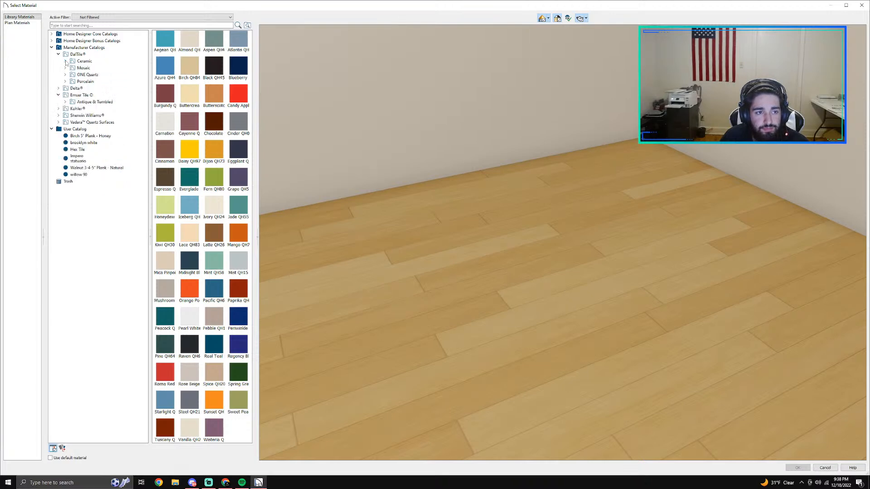
Step: Assign the DalTile Porcelain material Beige LP20 from Linden Point to the main bathroom's floor finish
left_click(66, 82)
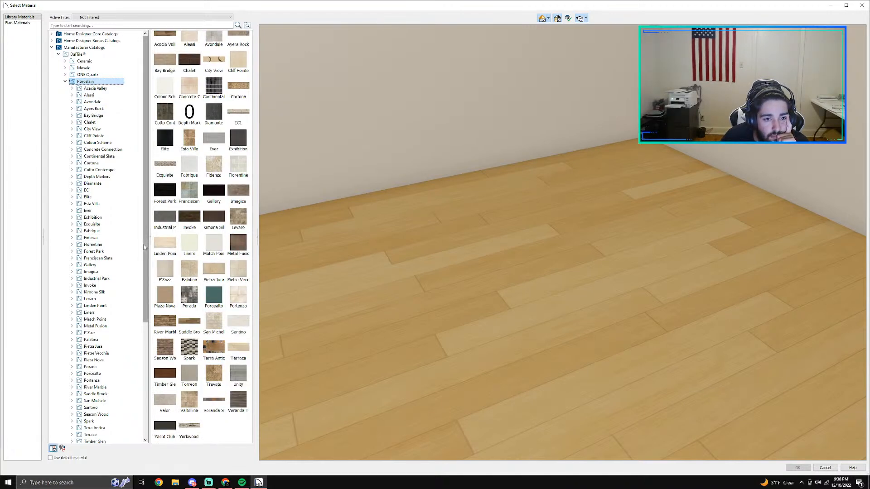
double_click(165, 243)
scroll(192, 290, "up", 1)
left_click(208, 226)
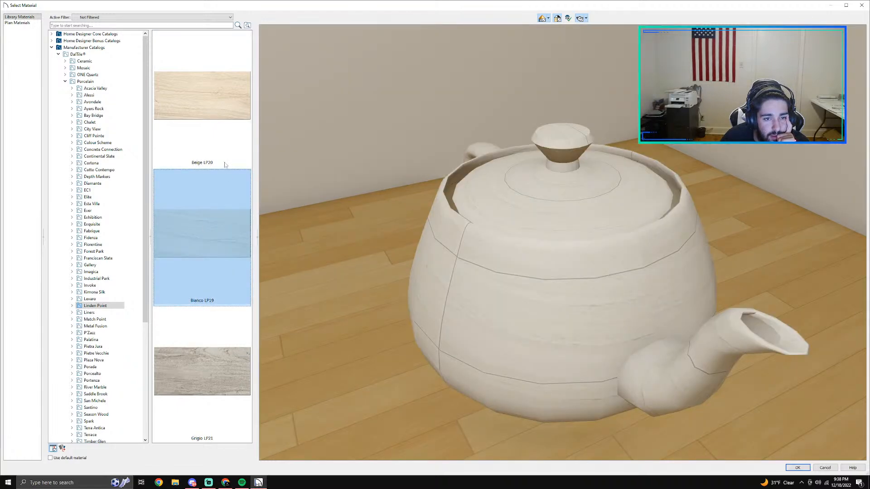
left_click(220, 141)
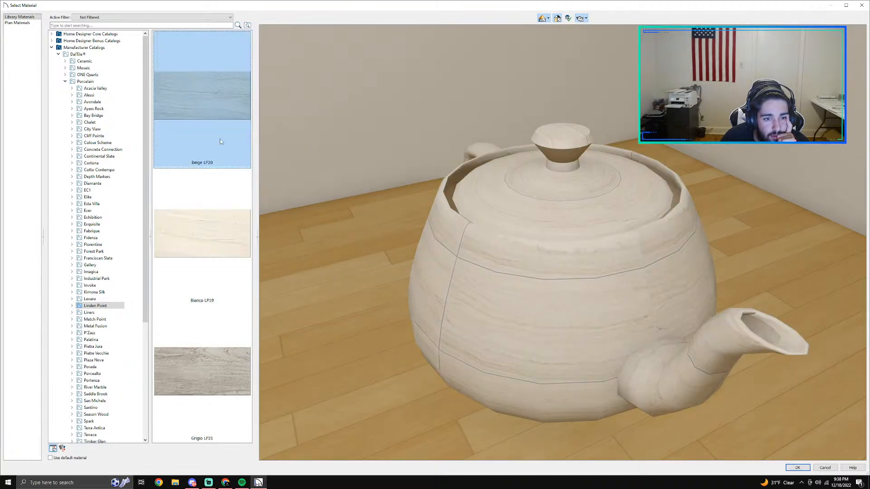
left_click(800, 468)
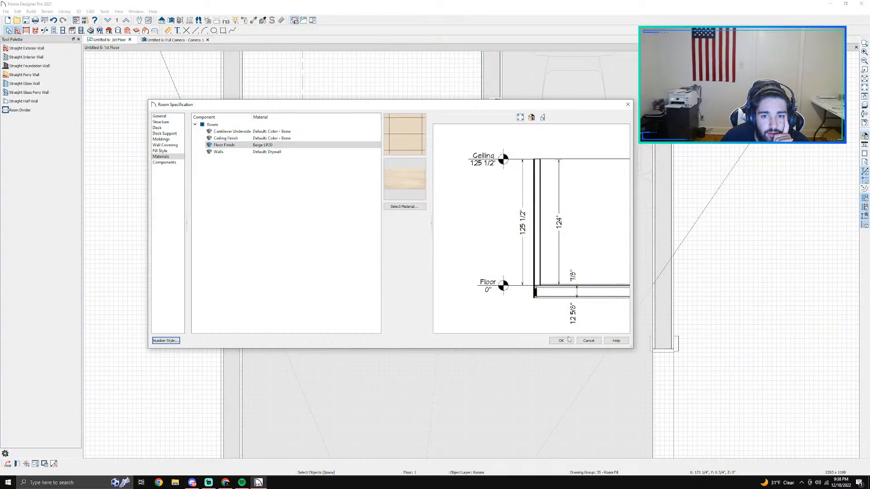
left_click(561, 341)
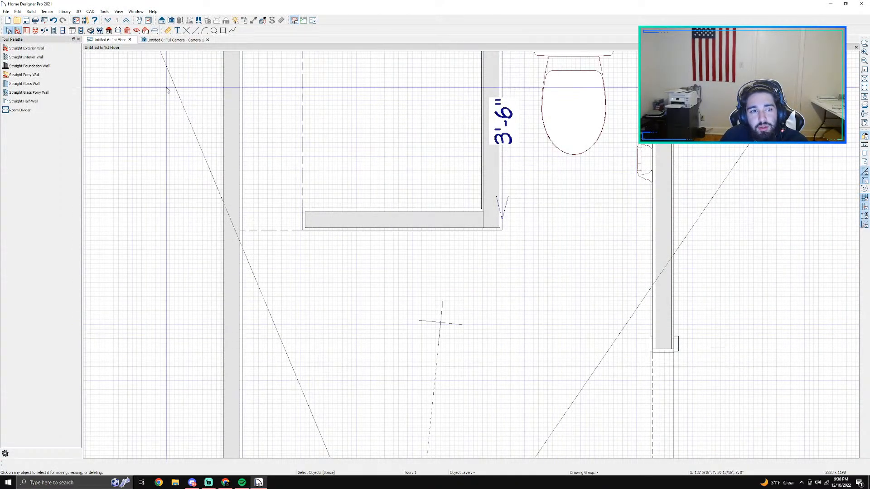
Step: Switch to the 3D camera view and open the specification of the low curb at the shower entrance
left_click(160, 41)
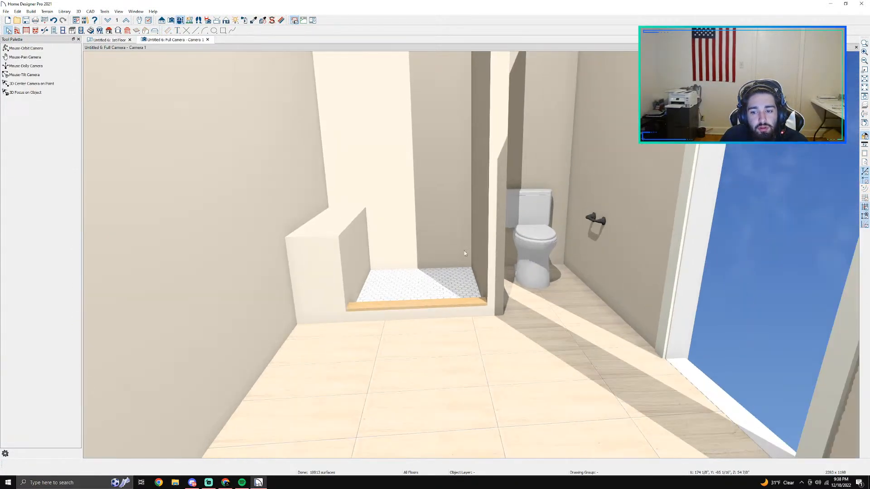
left_click(171, 20)
left_click(180, 21)
left_click_drag(431, 298, 470, 222)
key("Escape")
scroll(469, 222, "up", 3)
left_click(469, 224)
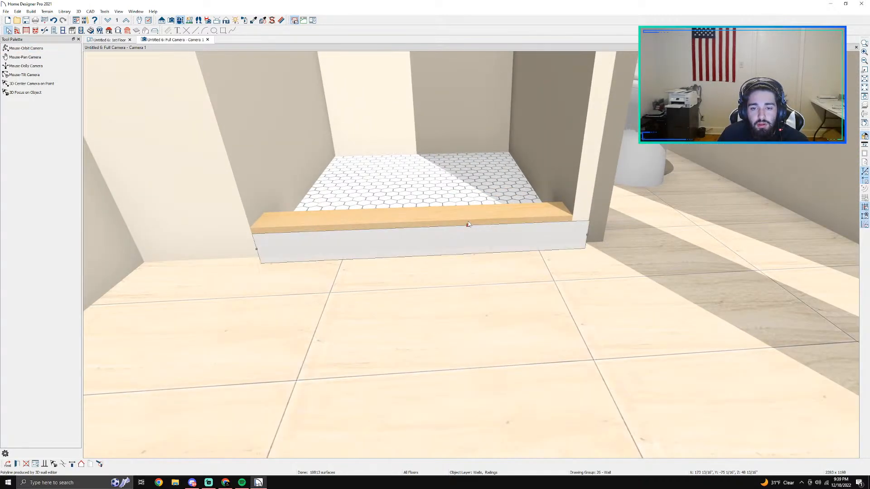
double_click(468, 225)
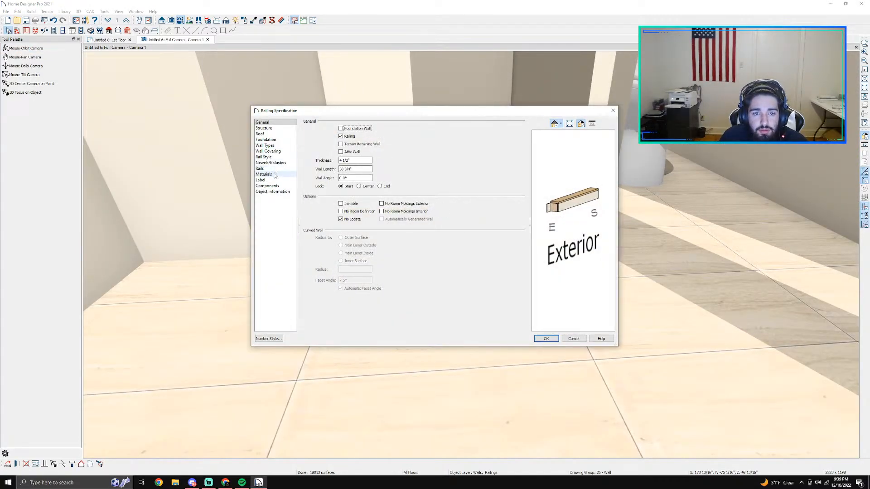
Step: Open the material selection for the shower curb's Default Wall Cap molding
left_click(264, 174)
left_click(272, 185)
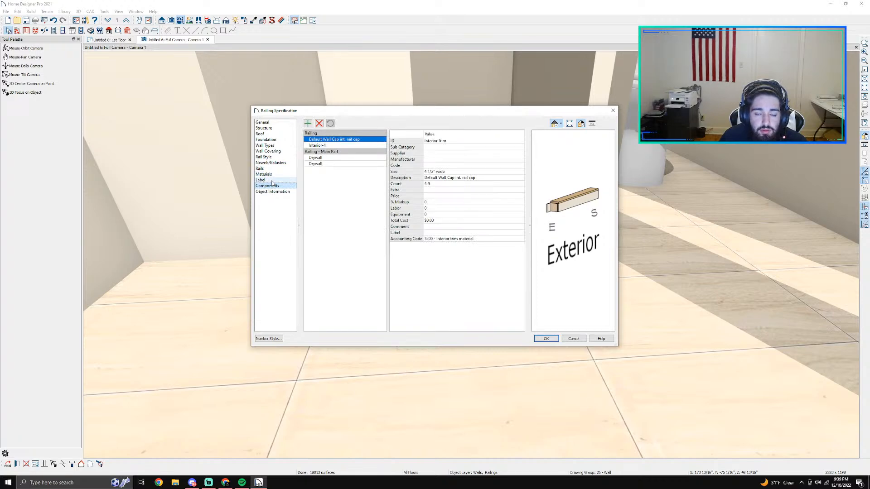
left_click(273, 192)
left_click(275, 187)
left_click(278, 175)
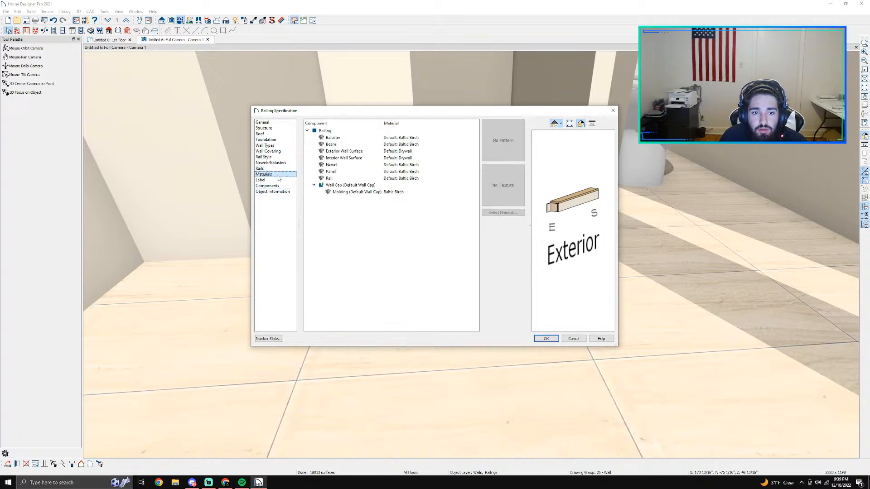
left_click(394, 192)
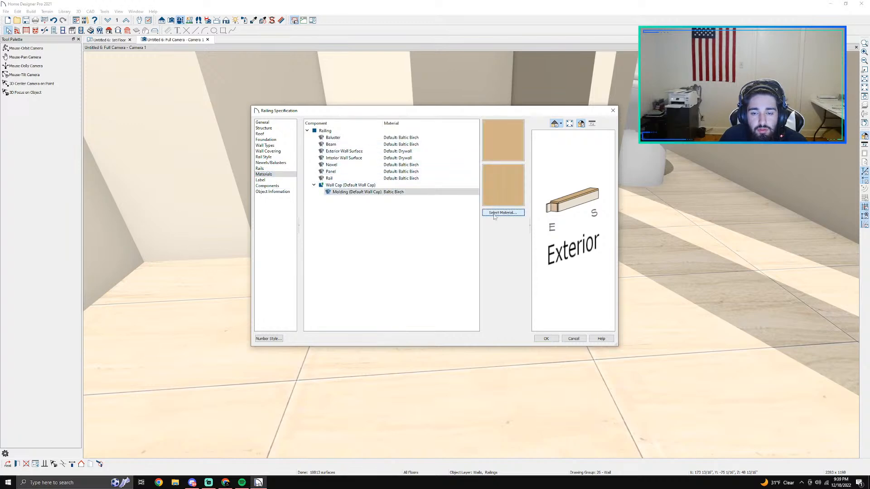
left_click(495, 213)
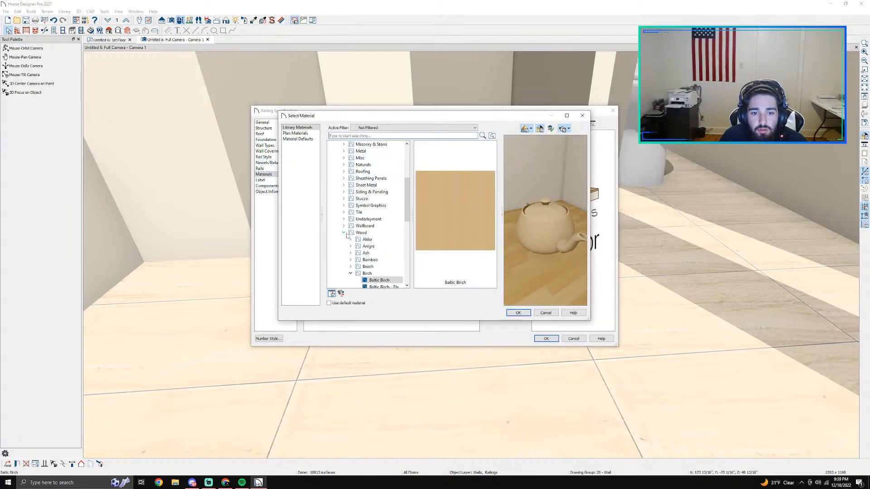
Step: Search the material library for Calacatta and apply Calacatta Belleza to the curb's wall cap molding
left_click(344, 233)
left_click(337, 152)
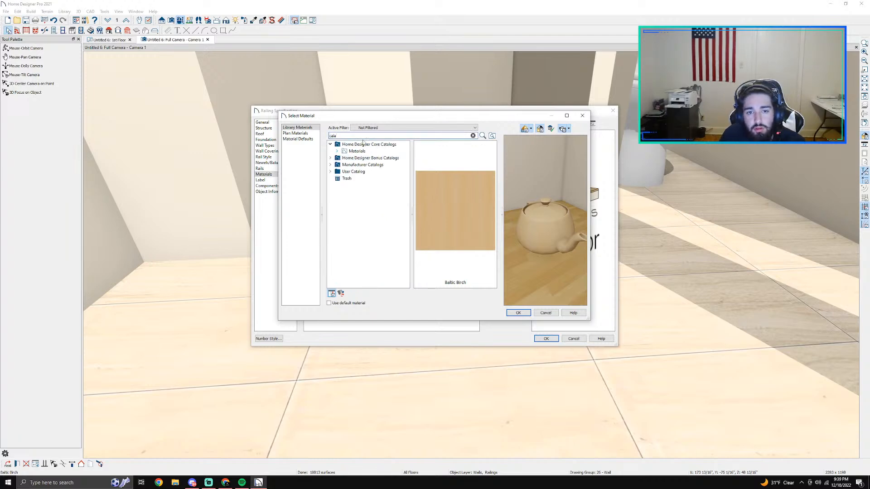
key("Return")
left_click(367, 177)
left_click(378, 156)
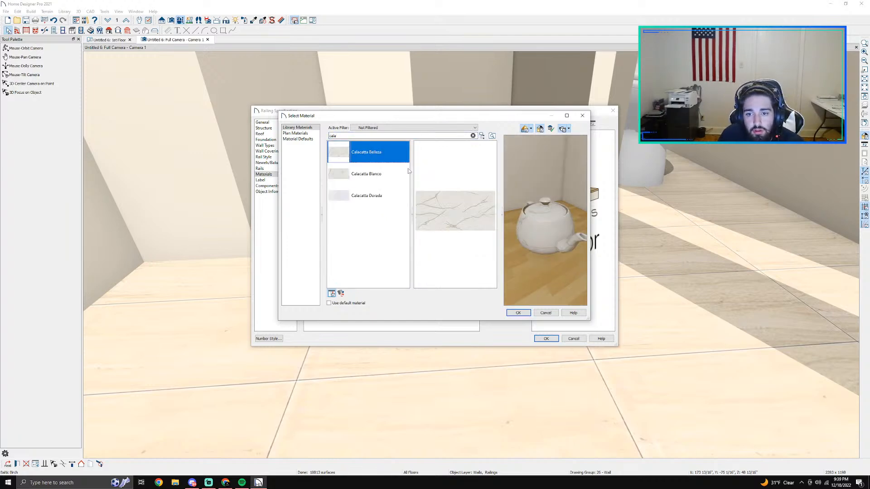
left_click(518, 313)
left_click(546, 338)
Step: Check the specification of the soffit bench beside the shower and try extending its long side toward the shower floor
left_click_drag(466, 225, 424, 284)
middle_click_drag(425, 284, 468, 345)
scroll(469, 370, "up", 2)
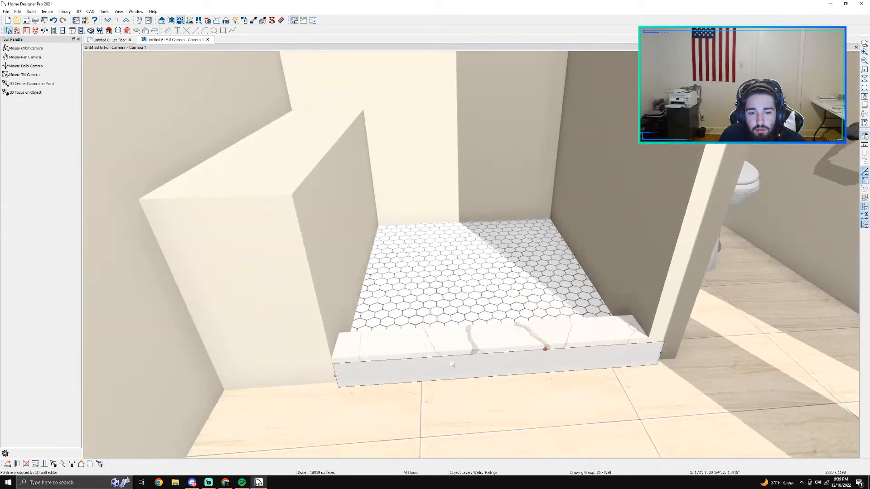
left_click(298, 165)
double_click(298, 164)
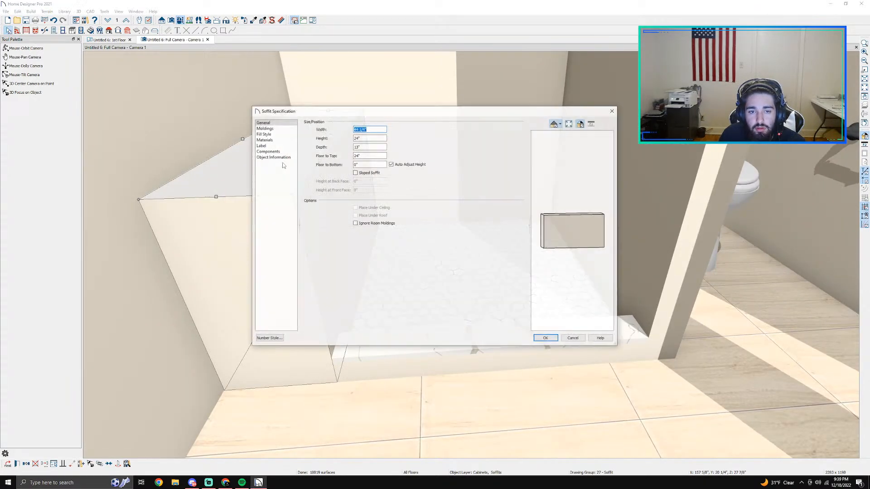
left_click(582, 339)
scroll(295, 199, "up", 3)
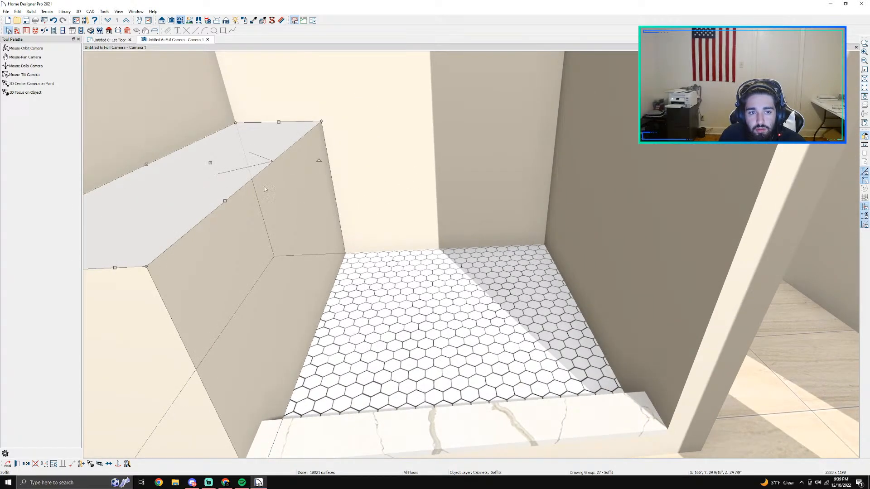
left_click_drag(229, 200, 219, 165)
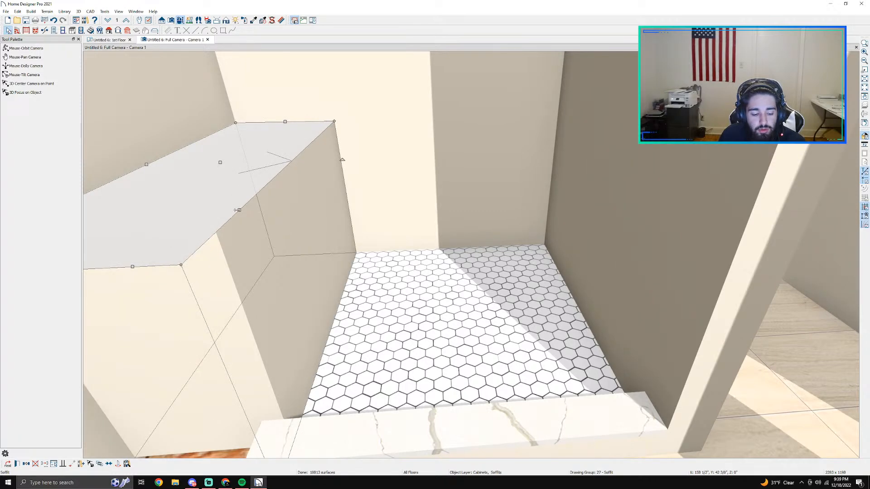
key("Delete")
Step: Lower the top of the soffit bench in the shower slightly
left_click(140, 20)
left_click_drag(248, 82, 244, 151)
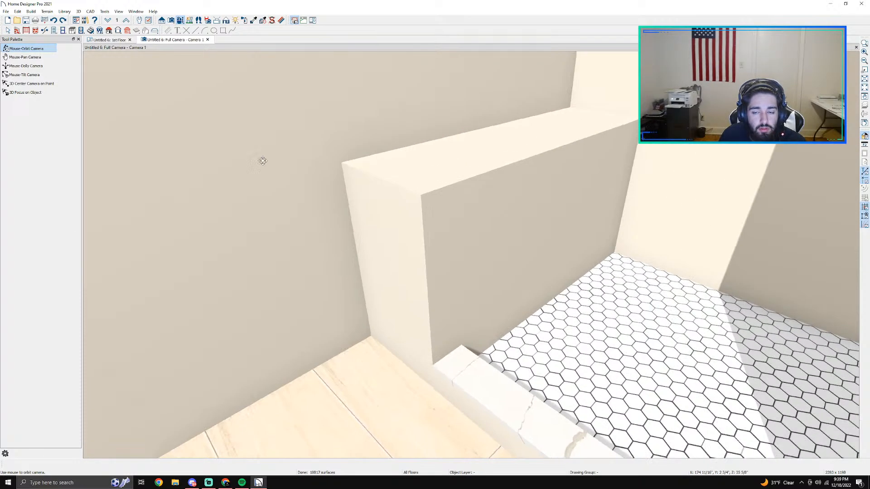
key("space")
left_click(531, 192)
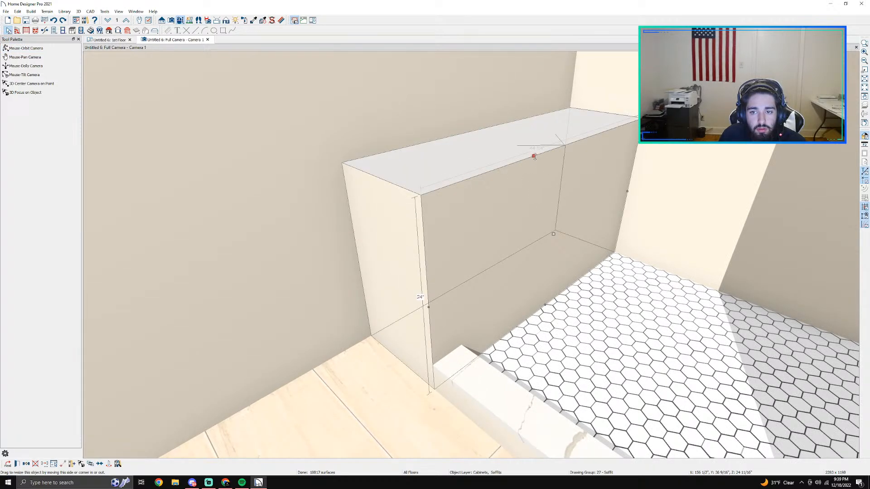
left_click_drag(540, 178, 540, 179)
key("Escape")
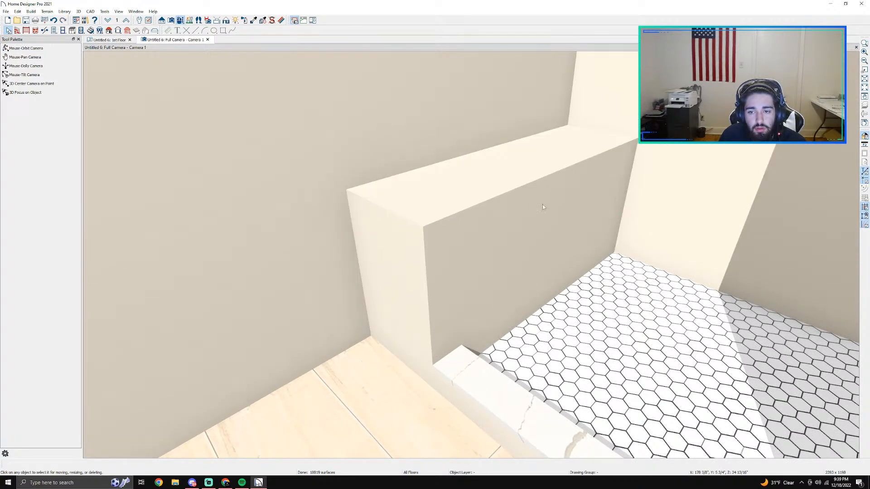
scroll(518, 186, "down", 2)
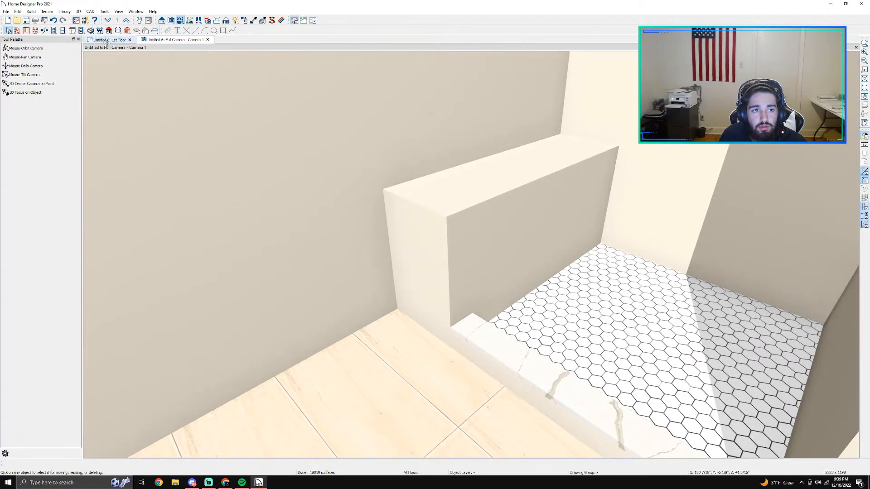
Step: Draw a custom countertop over the shower bench in the first floor plan, following the bench's rectangular outline
left_click(107, 40)
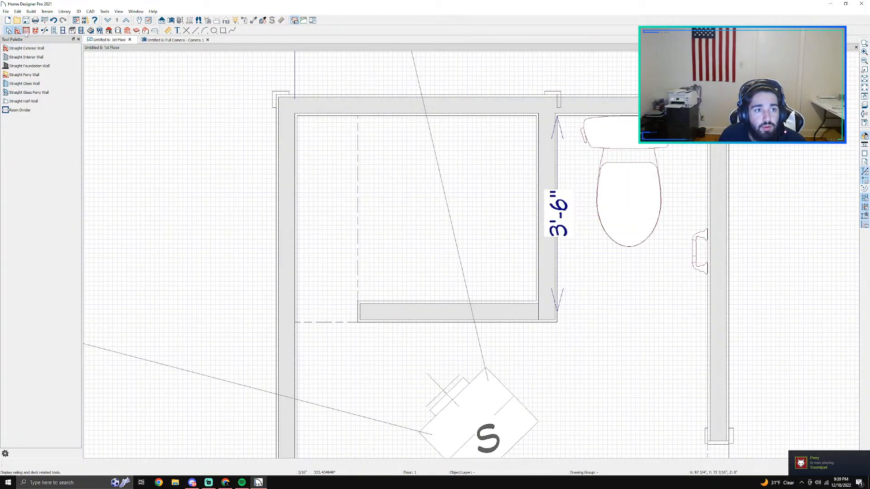
left_click(72, 31)
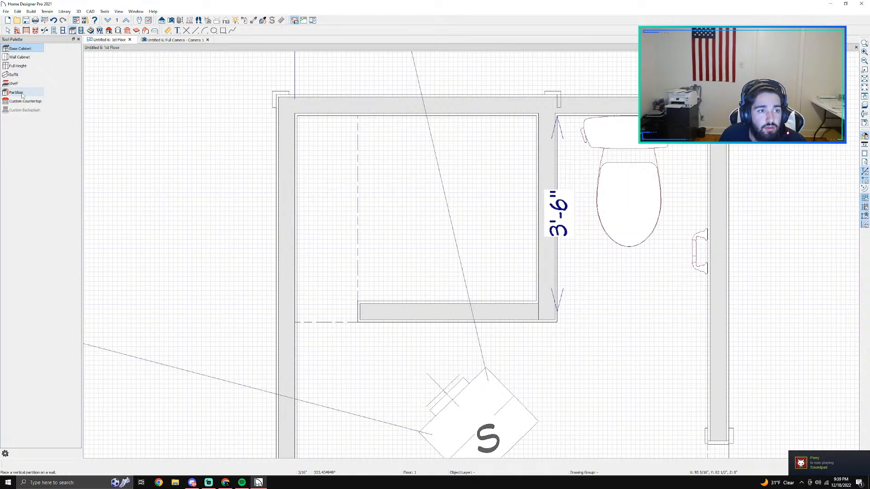
left_click(24, 100)
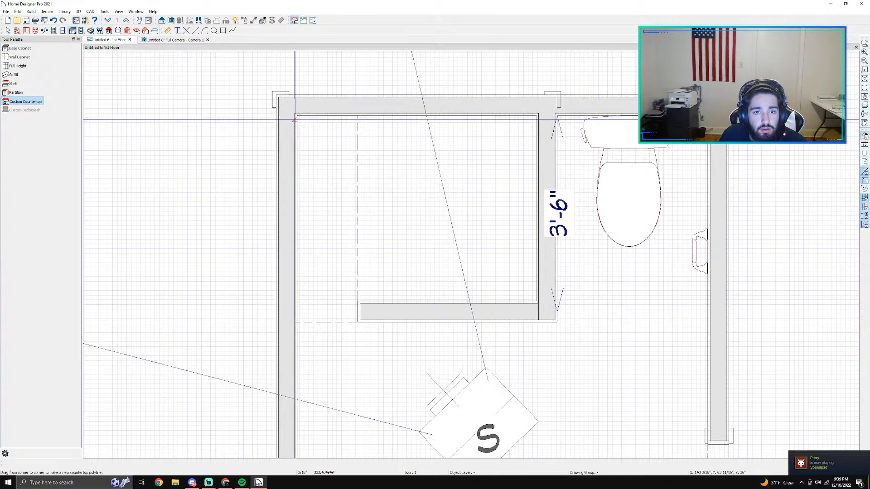
mouse_move(295, 117)
left_mouse_down()
mouse_move(358, 190)
mouse_move(363, 320)
left_mouse_up()
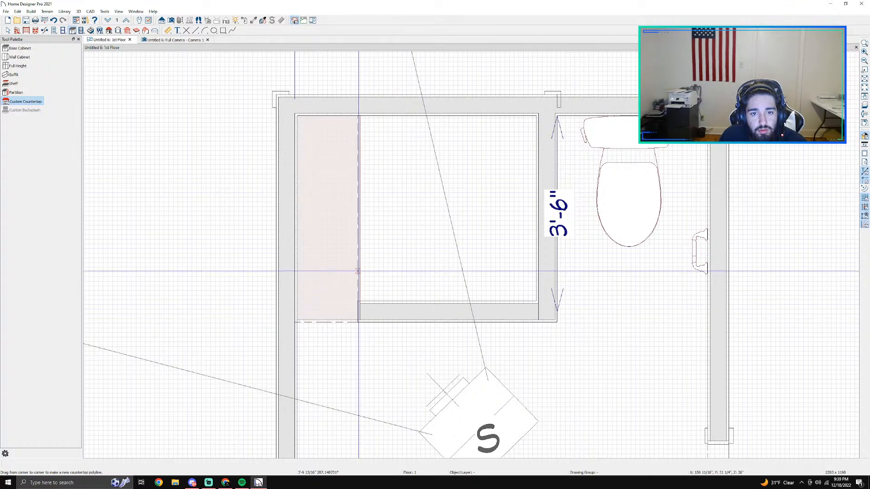
scroll(359, 269, "up", 2)
key("space")
left_click(329, 250)
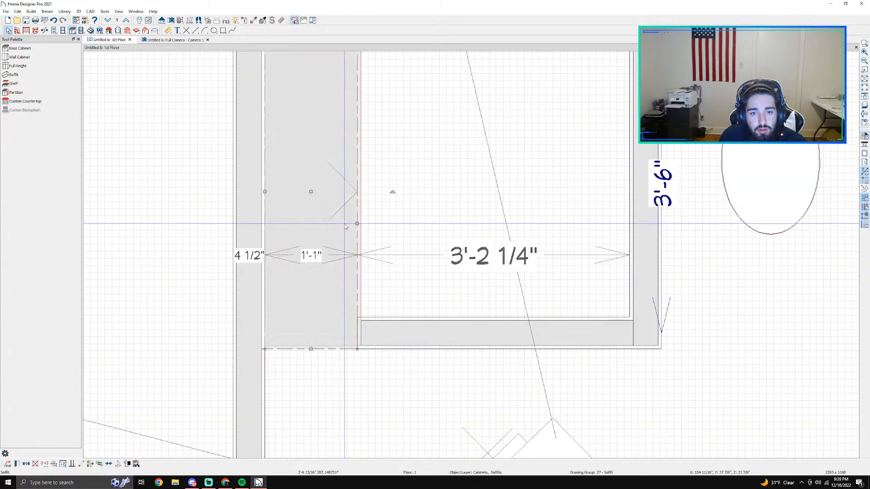
double_click(345, 226)
left_click(574, 338)
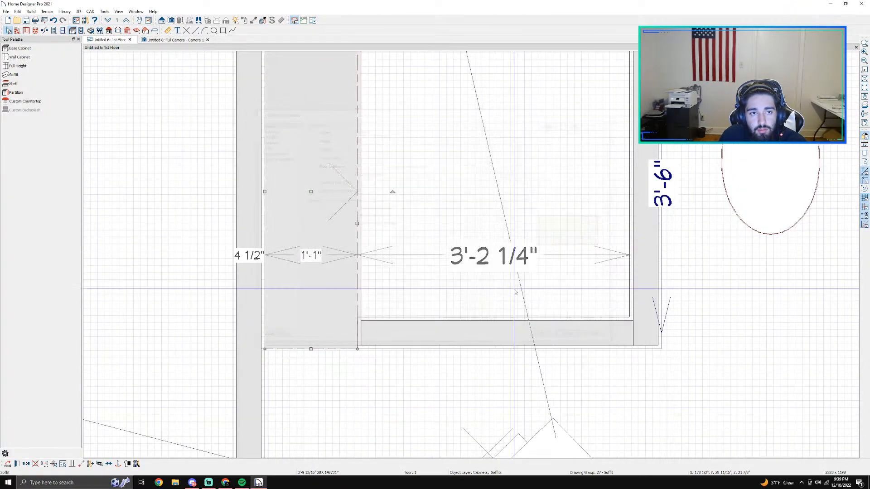
Step: Lower the new custom countertop in the 3D camera view so it rests on top of the shower bench
left_click(163, 40)
scroll(369, 176, "up", 2)
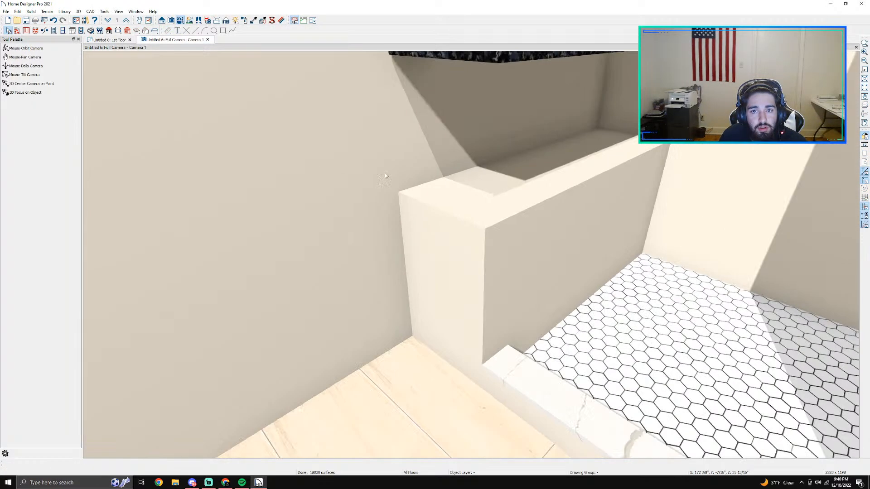
middle_click_drag(487, 150, 587, 237)
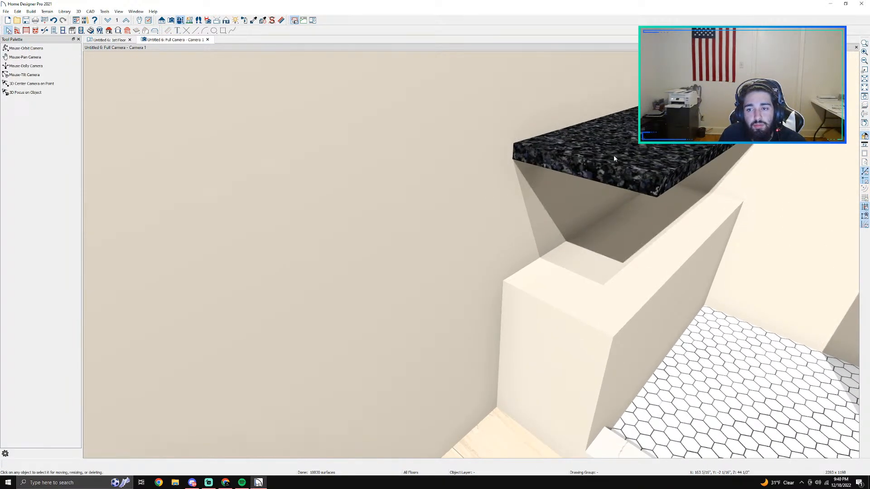
left_click(641, 157)
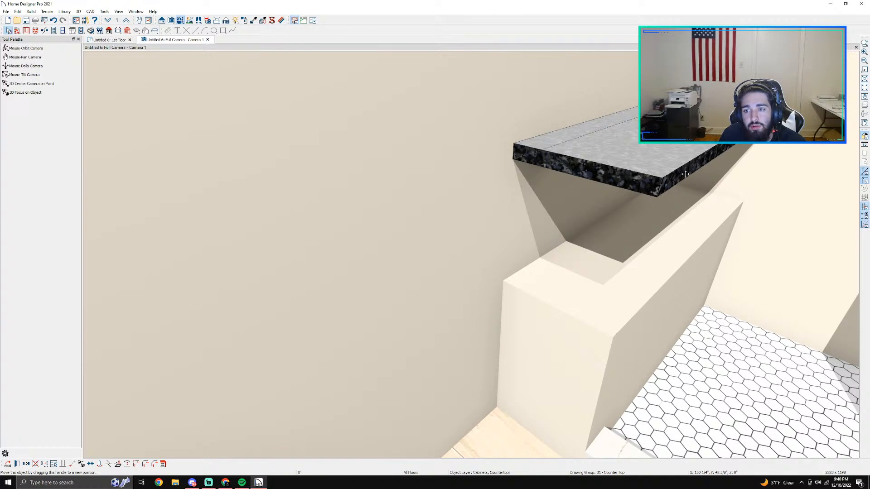
middle_click_drag(740, 243, 525, 231)
left_click(529, 126)
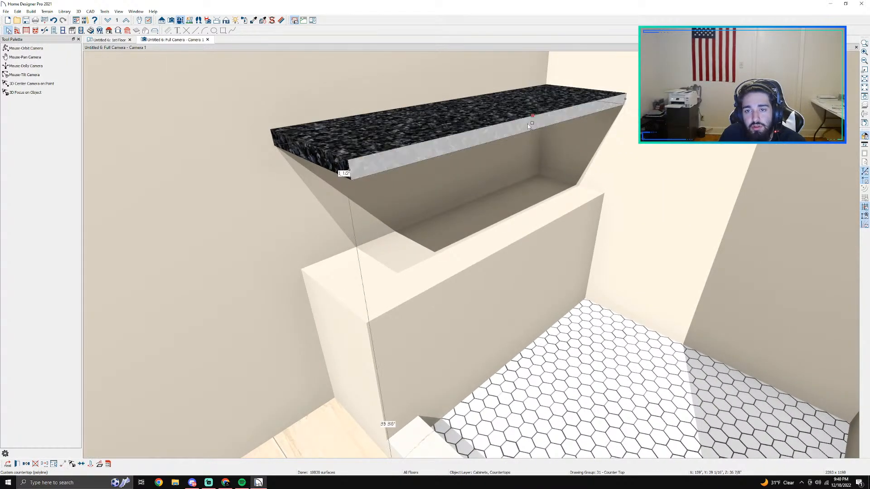
left_click_drag(530, 123, 547, 230)
middle_click_drag(418, 302, 585, 214)
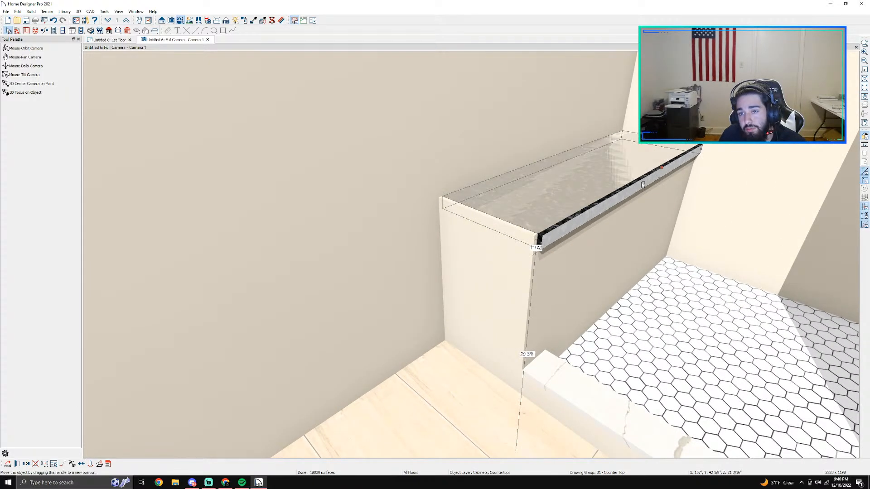
left_click_drag(642, 182, 642, 173)
Step: Extend the countertop's front edge and open end slightly past the bench as an overhang, making it about 1'-2" deep
scroll(599, 208, "up", 3)
middle_click_drag(562, 260, 514, 204)
scroll(733, 208, "down", 3)
left_click_drag(575, 160, 574, 161)
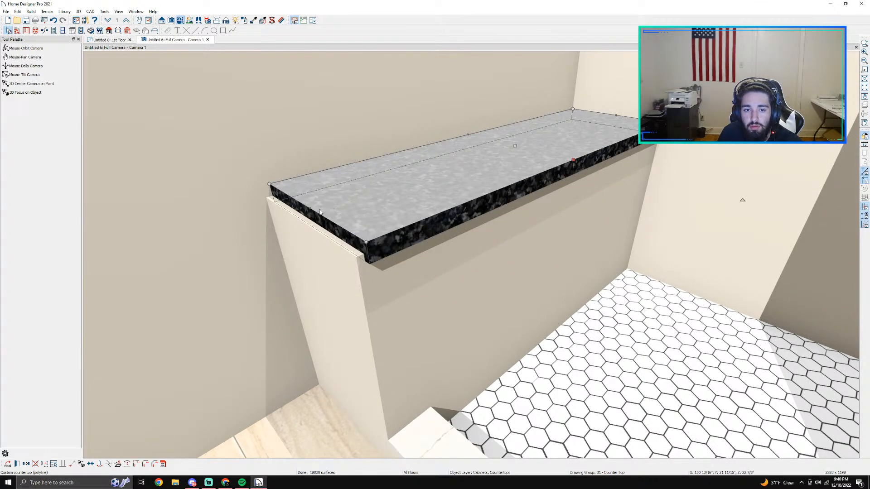
left_click_drag(310, 208, 302, 214)
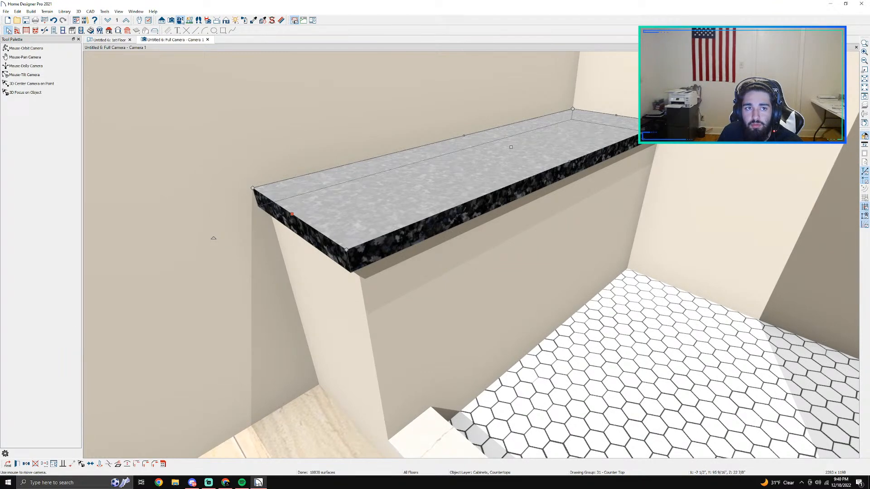
left_click(179, 20)
left_click_drag(435, 200, 363, 317)
key("space")
left_click(468, 162)
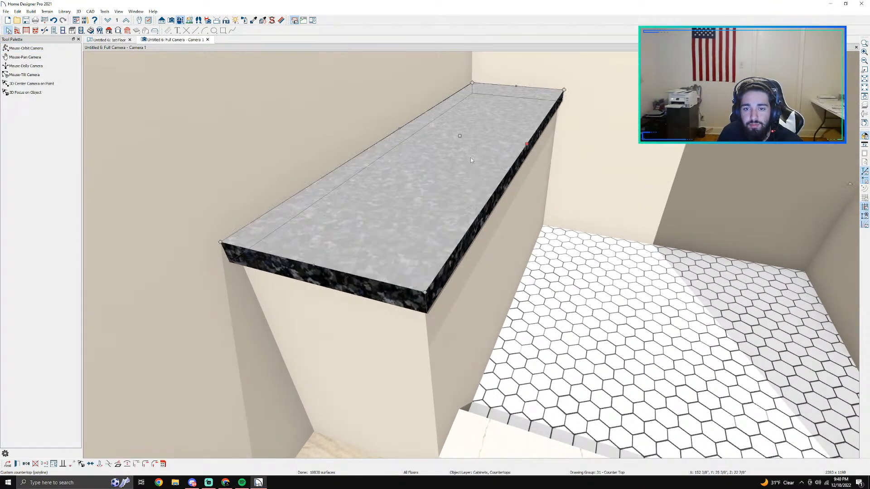
left_click_drag(525, 144, 531, 144)
Step: Search the material library for Calacatta and apply Calacatta Belleza to the bench's custom countertop
left_click(107, 40)
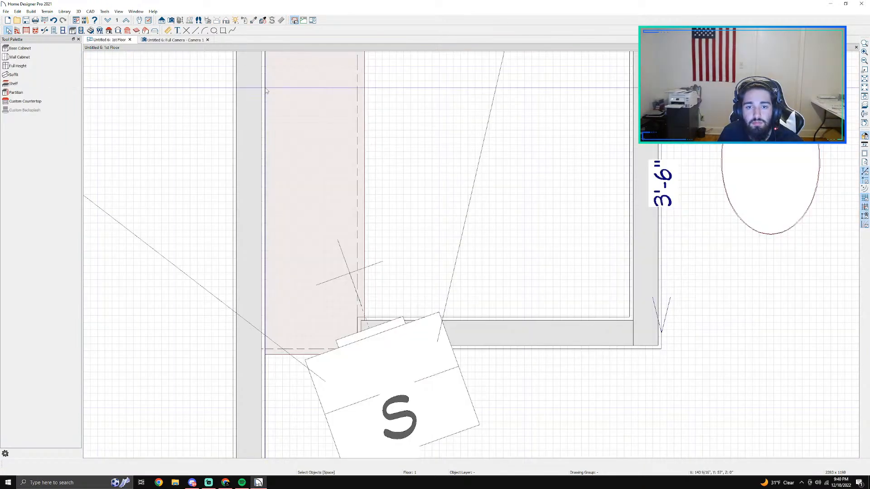
scroll(317, 156, "down", 1)
double_click(349, 150)
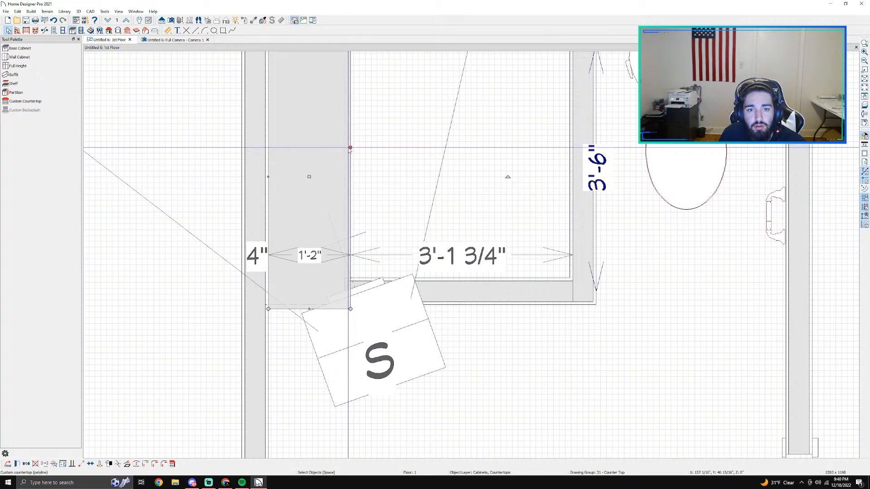
left_click(280, 162)
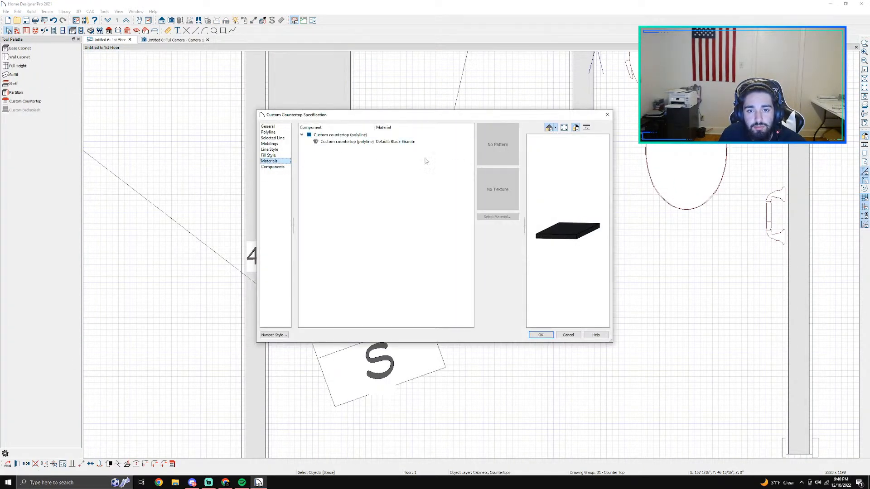
left_click(417, 142)
left_click(486, 218)
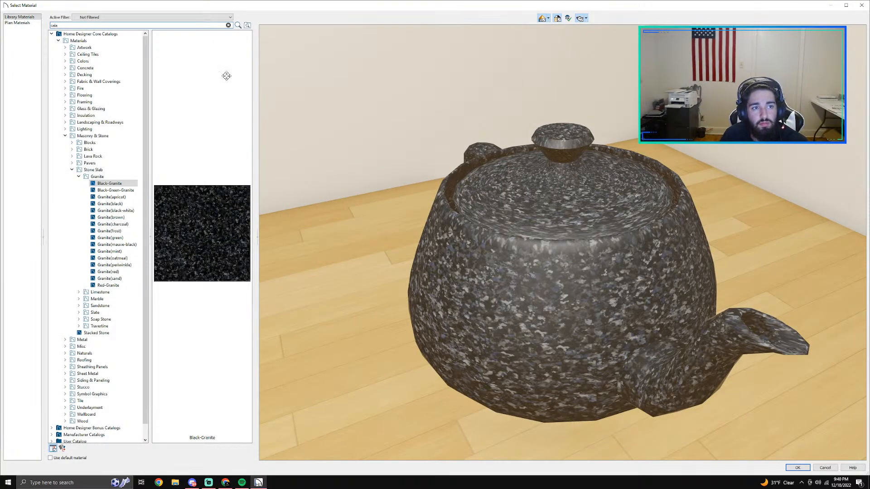
key("Return")
left_click(93, 45)
left_click(797, 468)
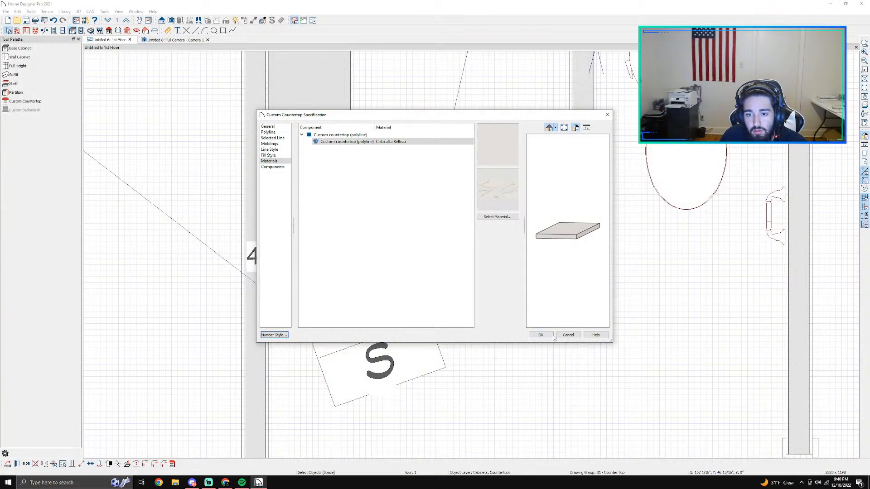
left_click(552, 335)
left_click(163, 39)
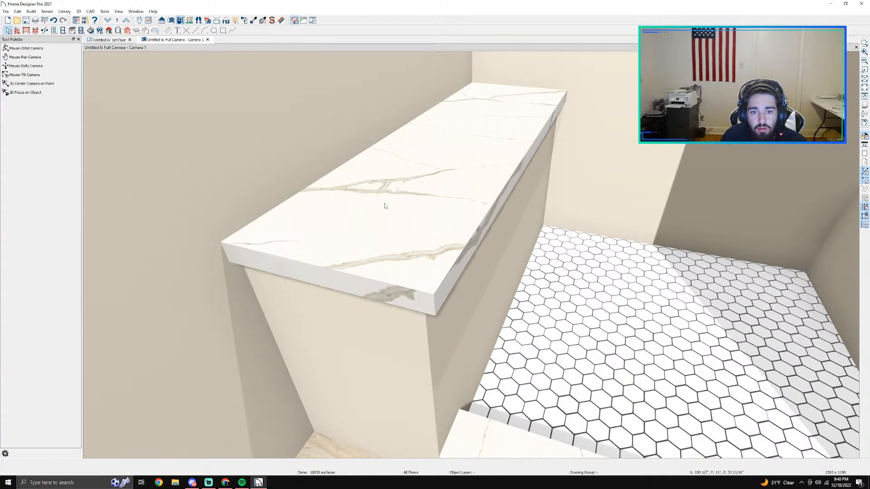
Step: Place a wall niche in the back wall of the shower, above the floor tile and beyond the bench
scroll(453, 263, "down", 5)
middle_click_drag(455, 264, 385, 270)
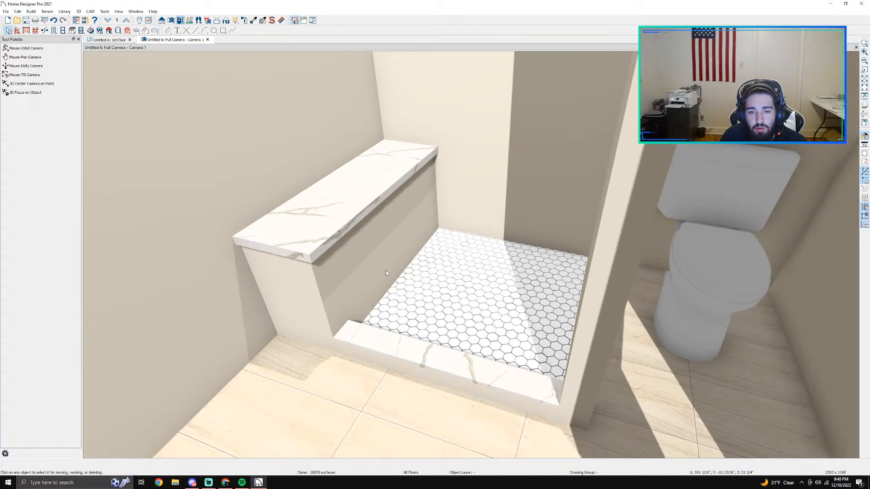
scroll(386, 273, "down", 2)
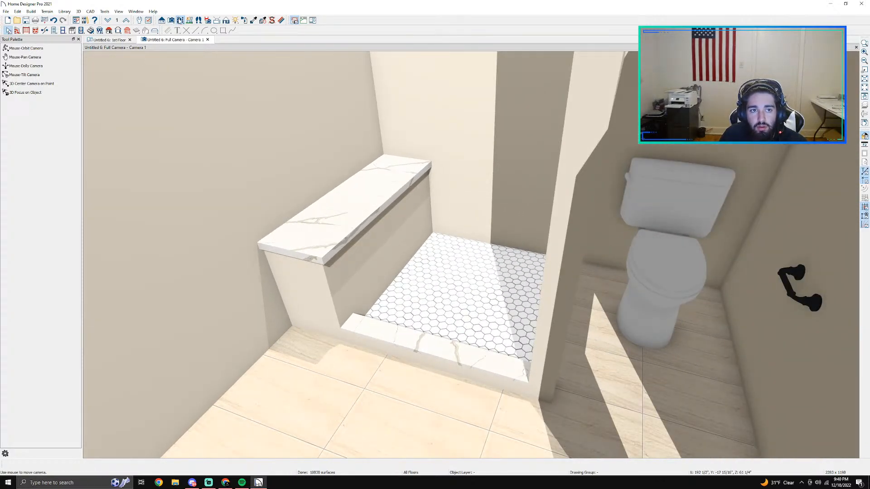
left_click(181, 20)
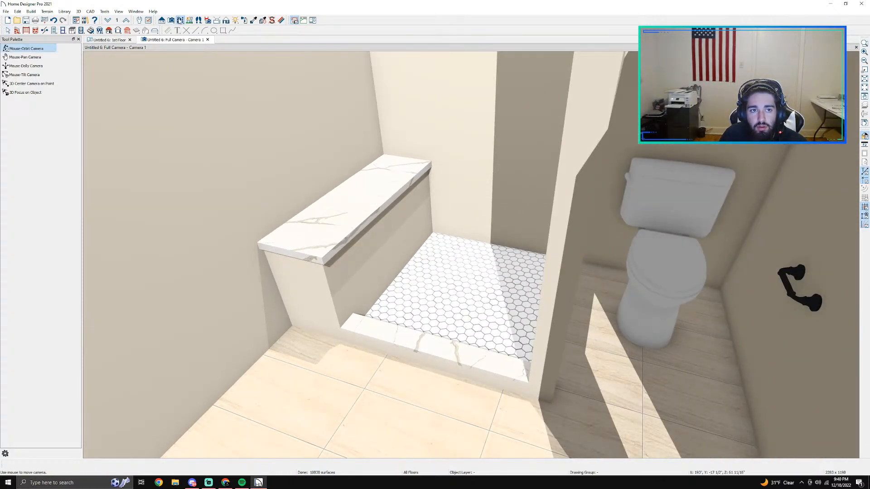
left_click_drag(430, 212, 397, 180)
scroll(440, 189, "up", 1)
middle_click_drag(439, 190, 427, 265)
left_click_drag(468, 288, 476, 252)
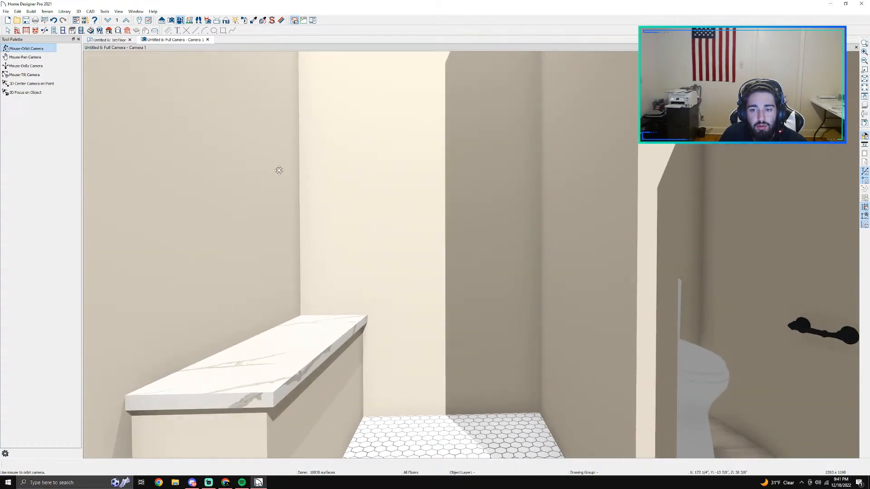
left_click(63, 30)
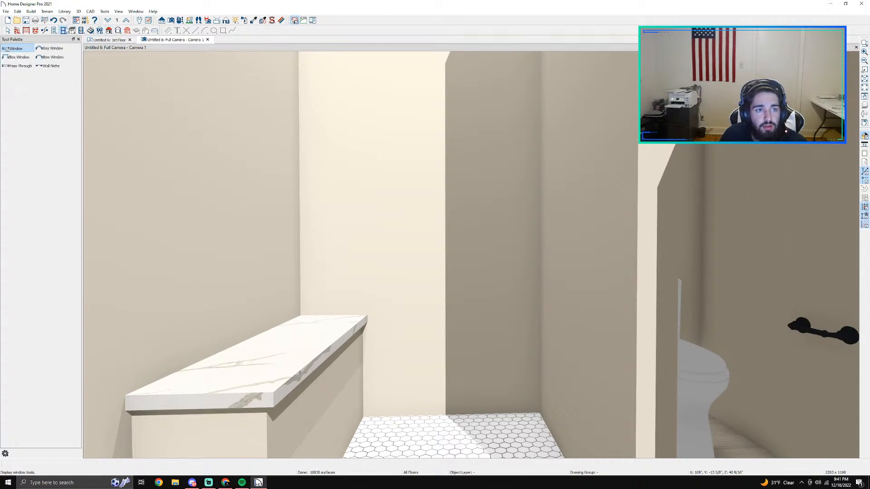
left_click(50, 66)
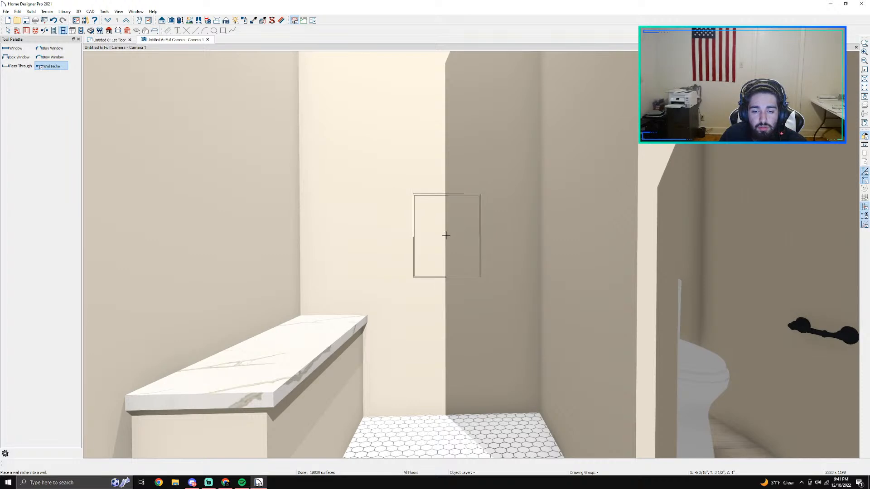
left_click(438, 243)
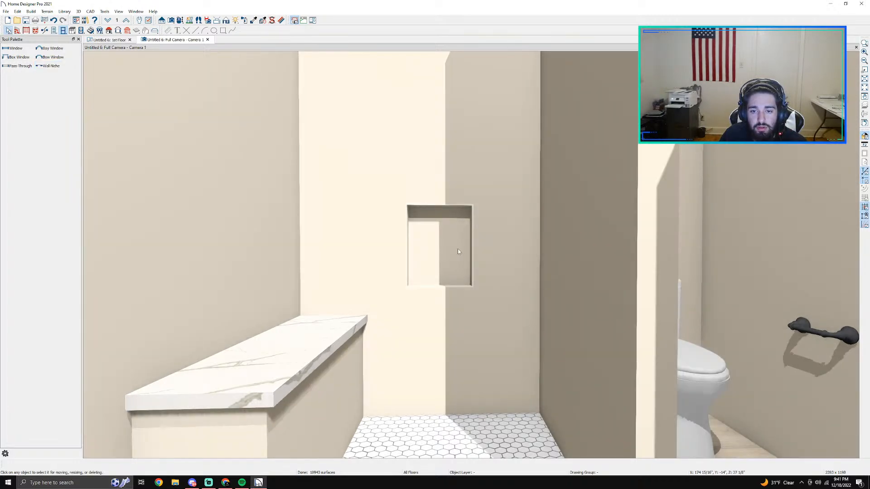
Step: Enlarge the shower niche to about 18" wide and 30" high, and open its specification
left_click(470, 245)
mouse_move(472, 247)
left_mouse_down()
mouse_move(484, 247)
mouse_move(480, 239)
left_mouse_up()
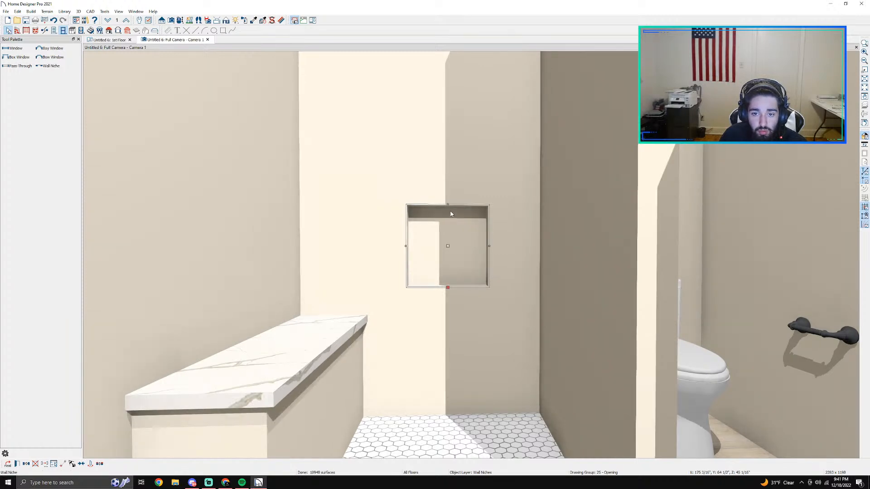
left_click_drag(448, 204, 449, 150)
double_click(456, 224)
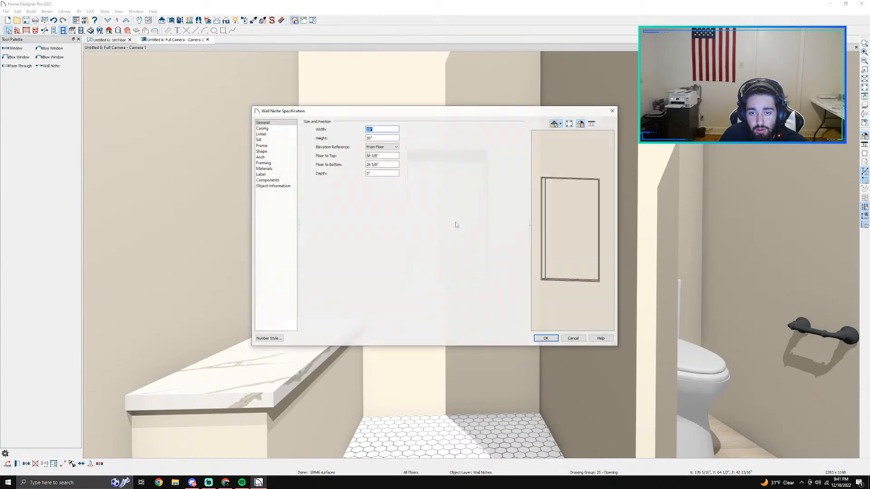
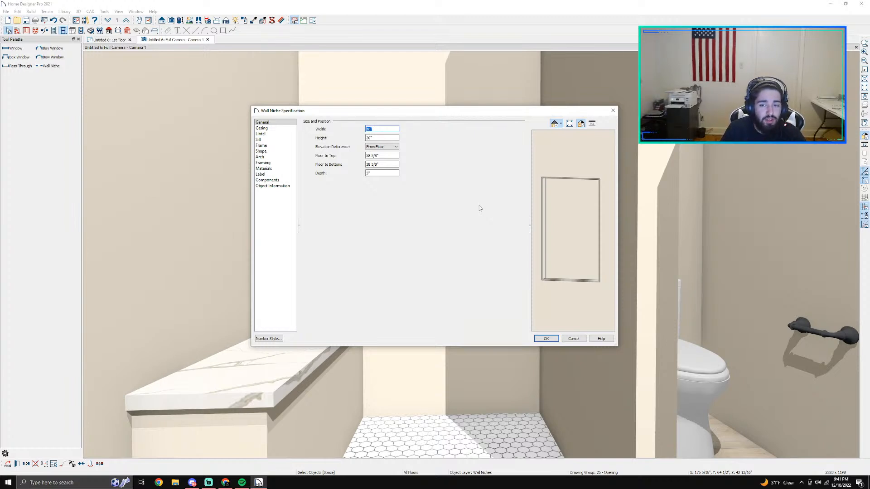
left_click(264, 151)
left_click(261, 140)
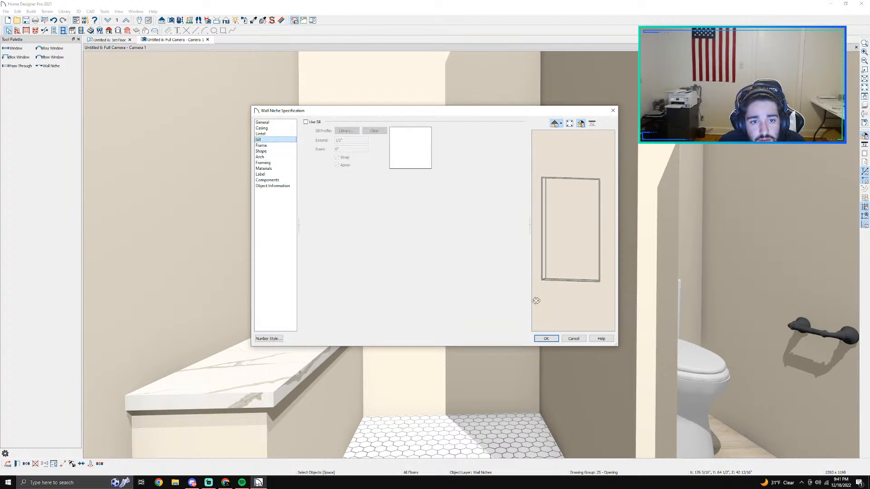
left_click(271, 180)
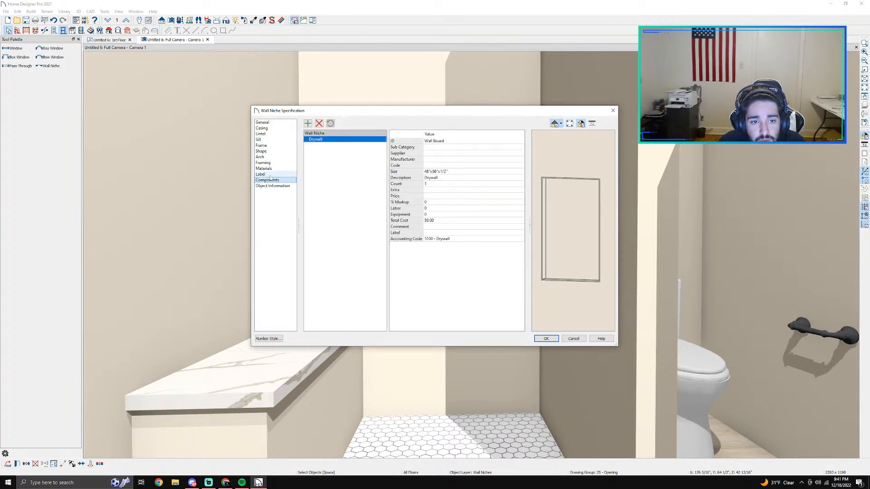
left_click(267, 175)
Step: Search the material library for Calacatta and assign Calacatta Belleza to the wall niche's frame
left_click(264, 169)
left_click(361, 152)
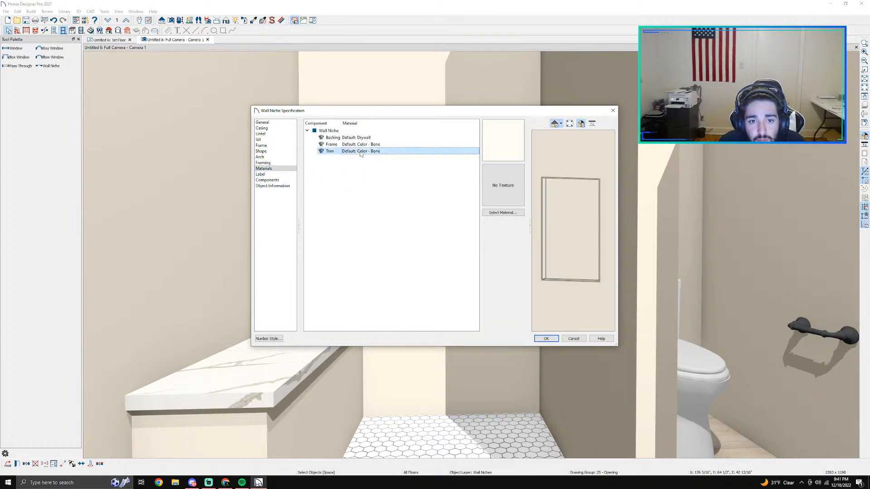
left_click(352, 144)
left_click(519, 214)
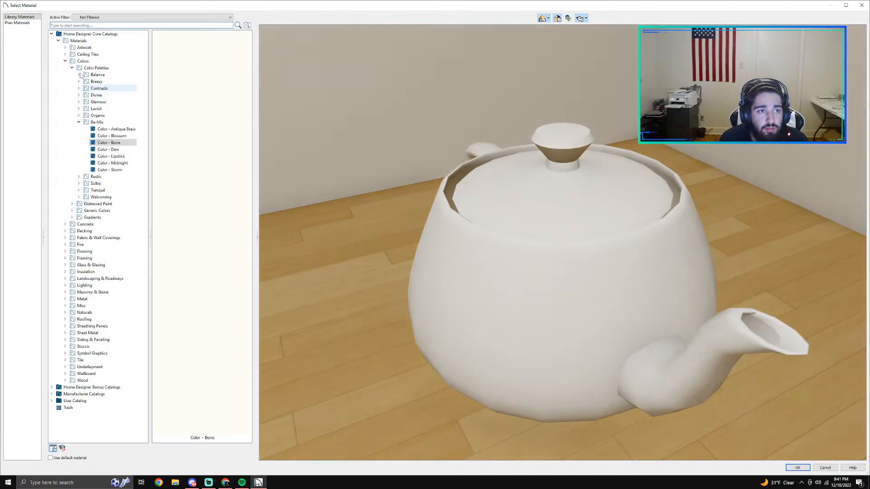
type("calc")
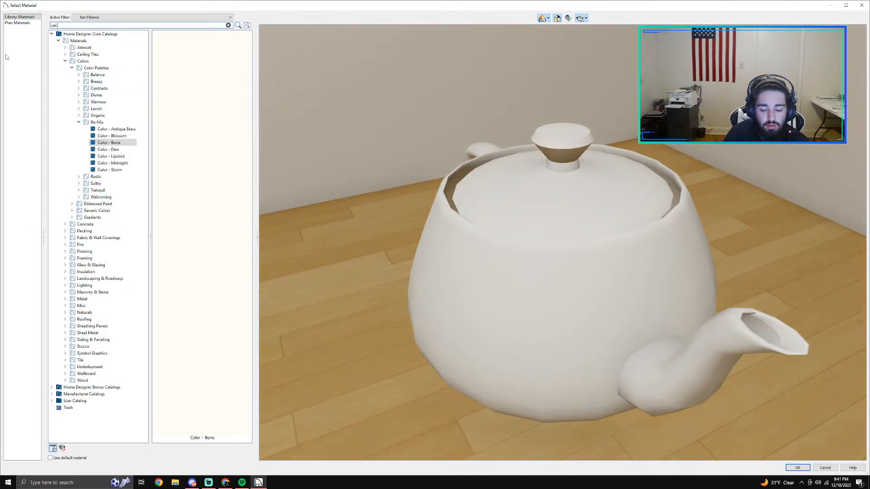
key("BackSpace")
type("a")
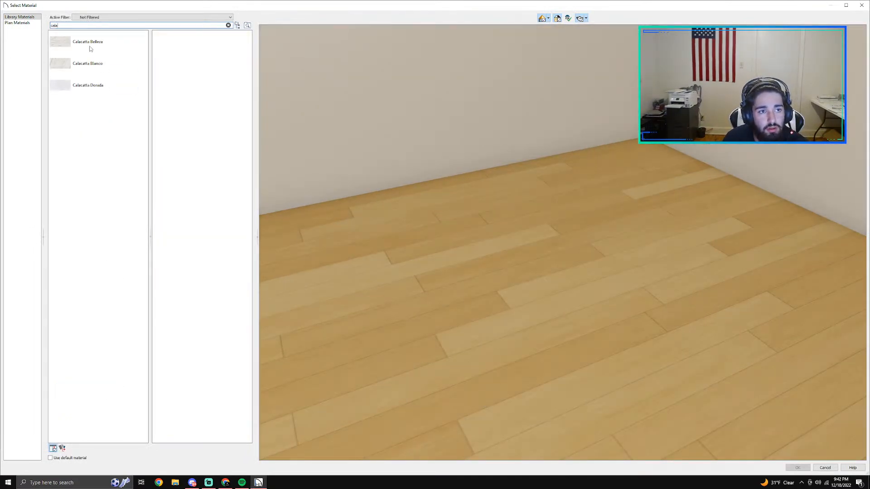
left_click(88, 42)
key("Return")
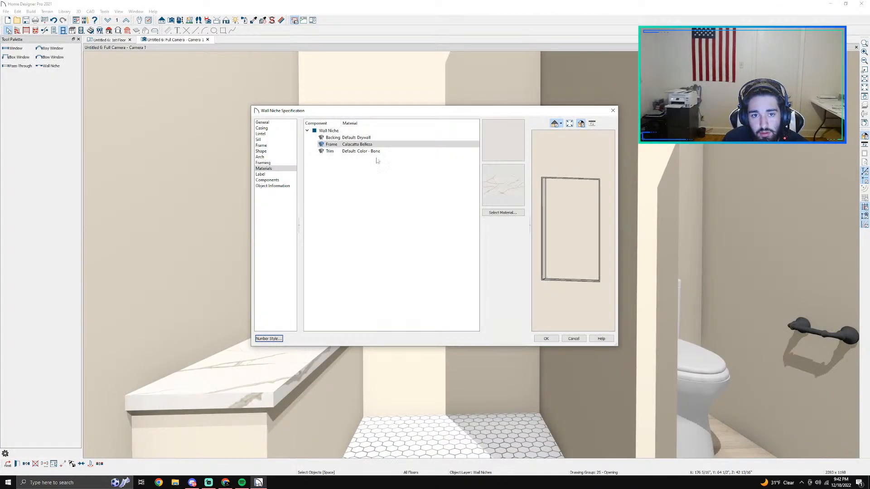
Step: Search the material library for hexagon tile, assign Hexagon Tile to the niche's backing, and apply the niche settings
left_click(367, 139)
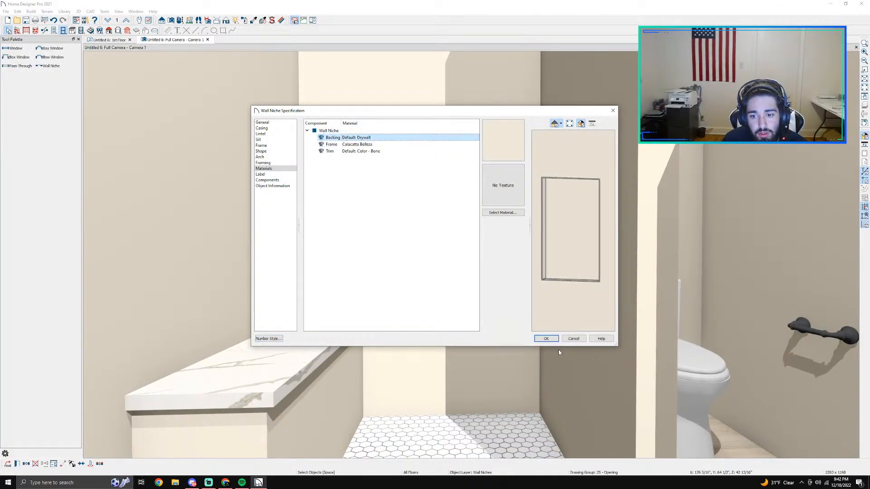
left_click(503, 212)
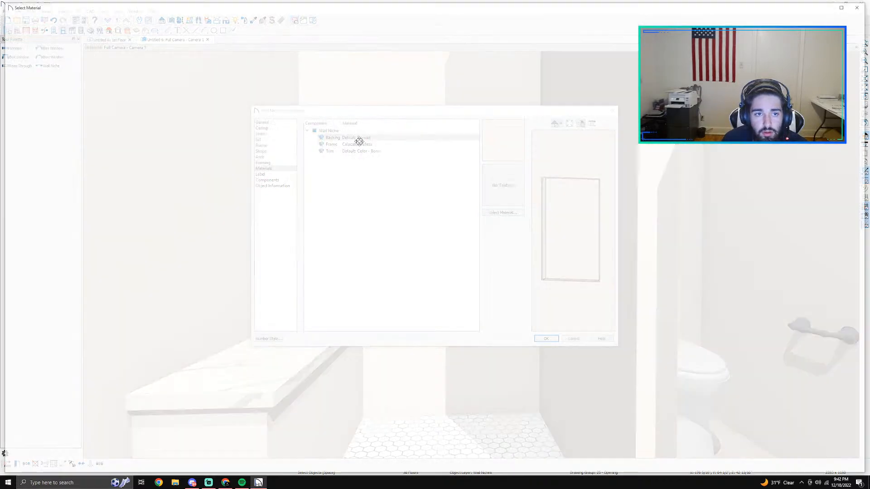
type("h")
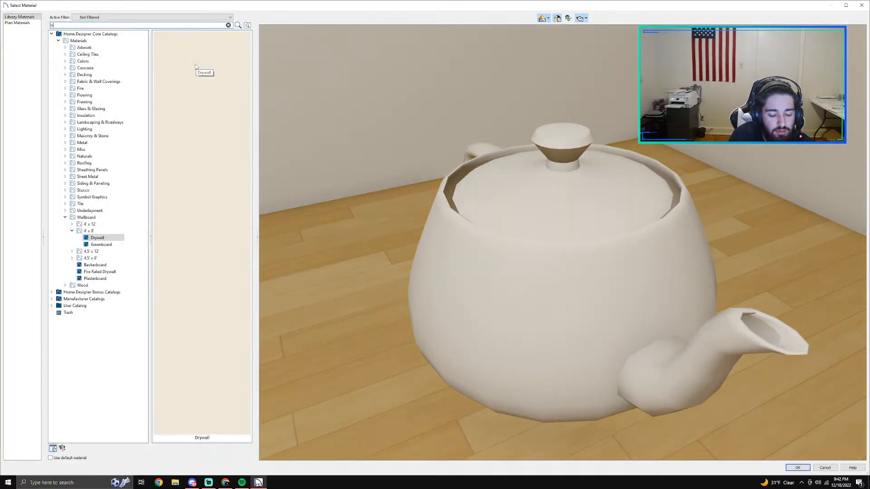
type("axa")
key("BackSpace")
key("BackSpace")
type("e")
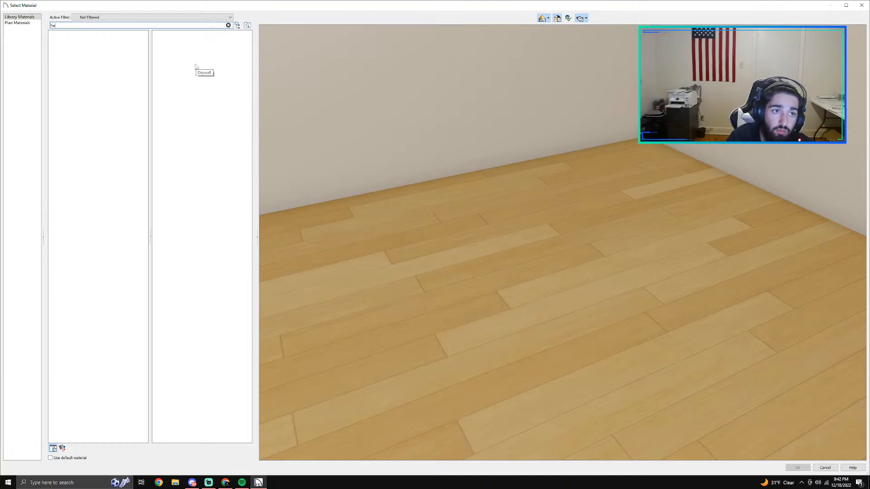
type("xa")
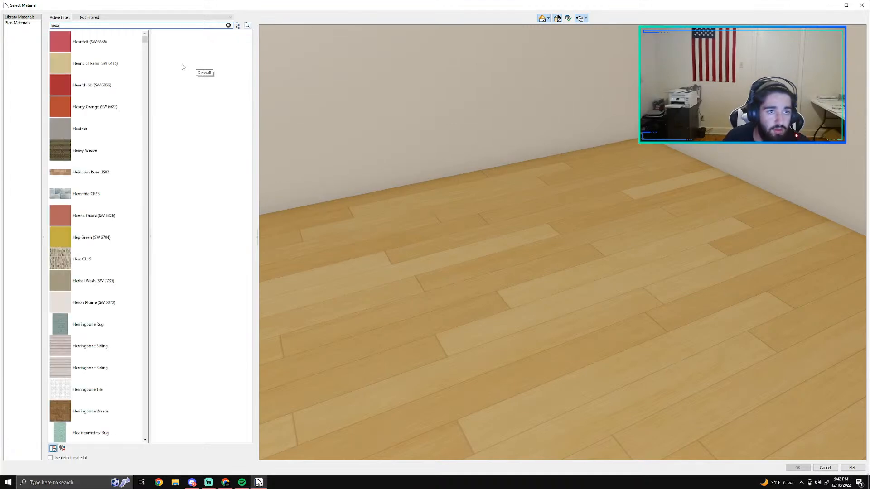
left_click(81, 42)
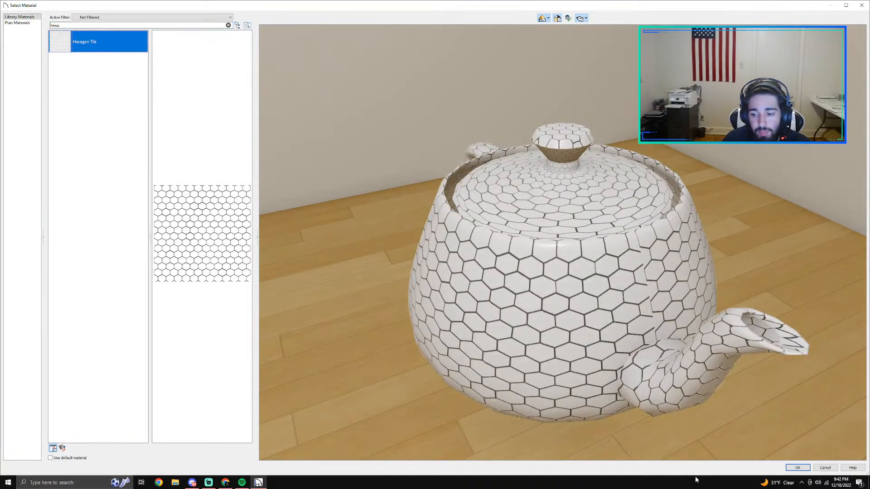
left_click(797, 468)
left_click(546, 338)
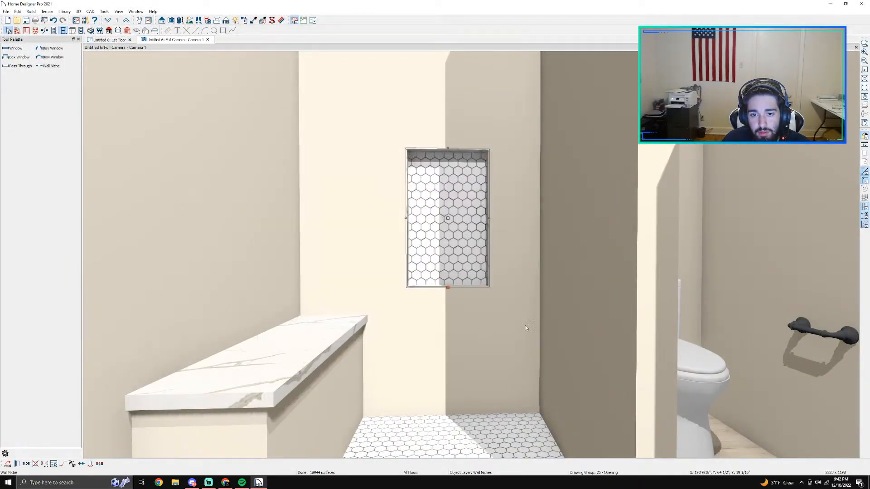
Step: Add a sill without an apron to the bottom of the shower niche and check it in the preview
scroll(488, 285, "up", 5)
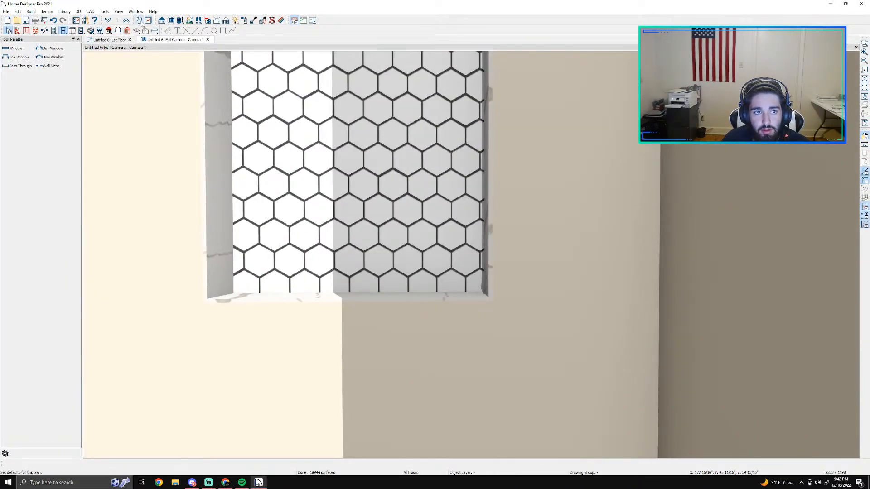
left_click(181, 21)
left_click_drag(371, 195, 371, 211)
key("Escape")
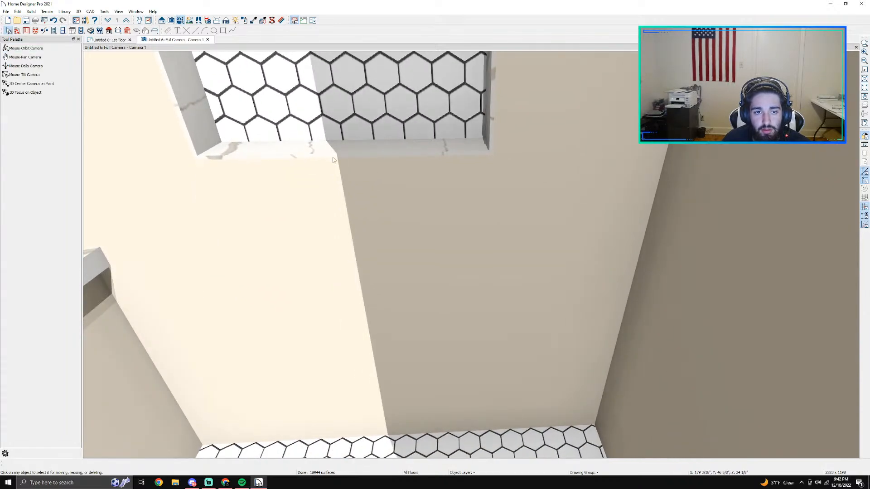
left_click(331, 121)
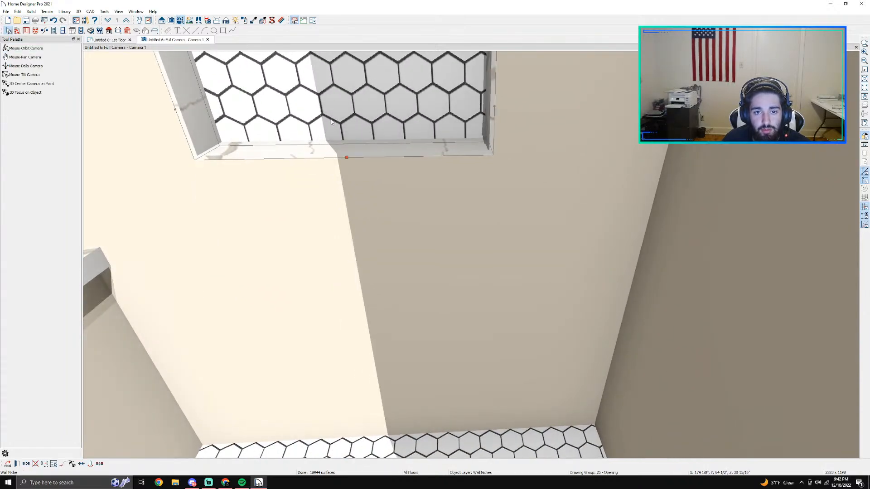
double_click(341, 155)
left_click(275, 139)
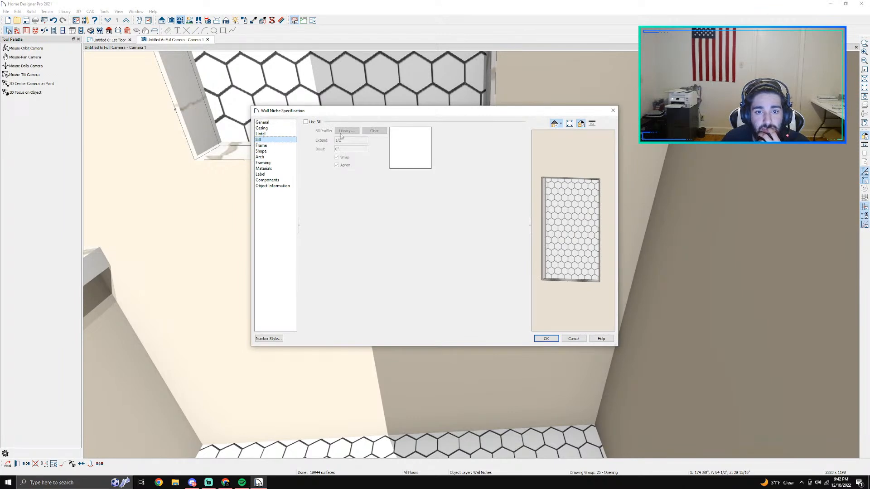
left_click(316, 123)
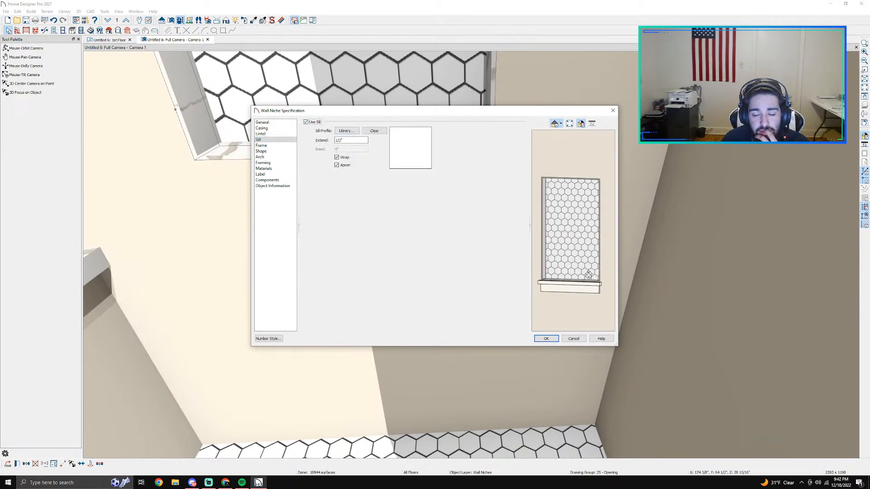
left_click(336, 165)
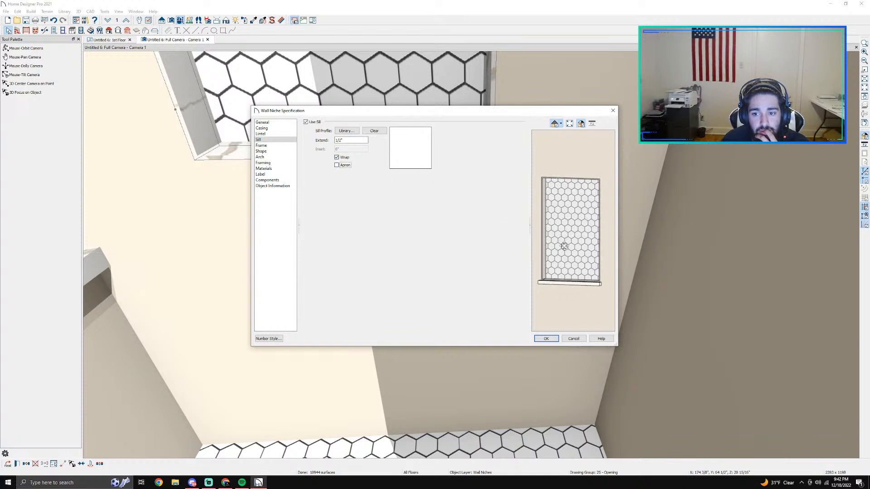
left_click_drag(554, 216, 551, 293)
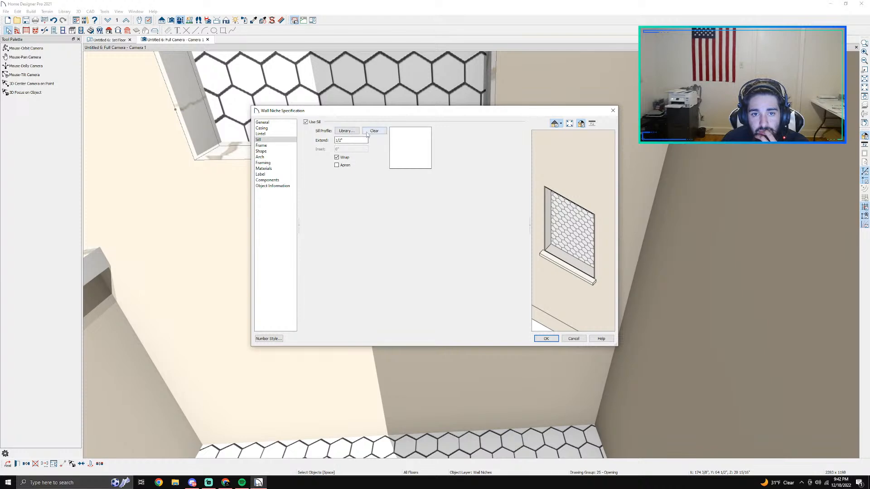
Step: Browse the core catalog's architectural molding categories for a sill profile
left_click(346, 130)
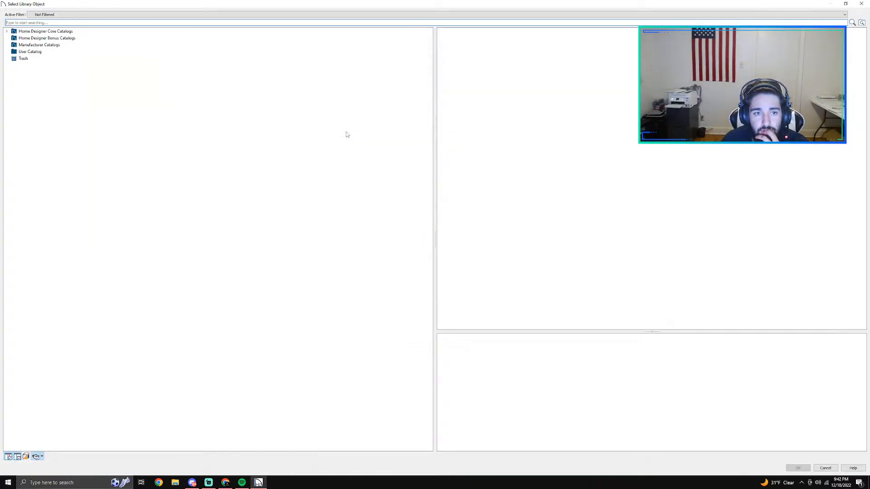
left_click(13, 38)
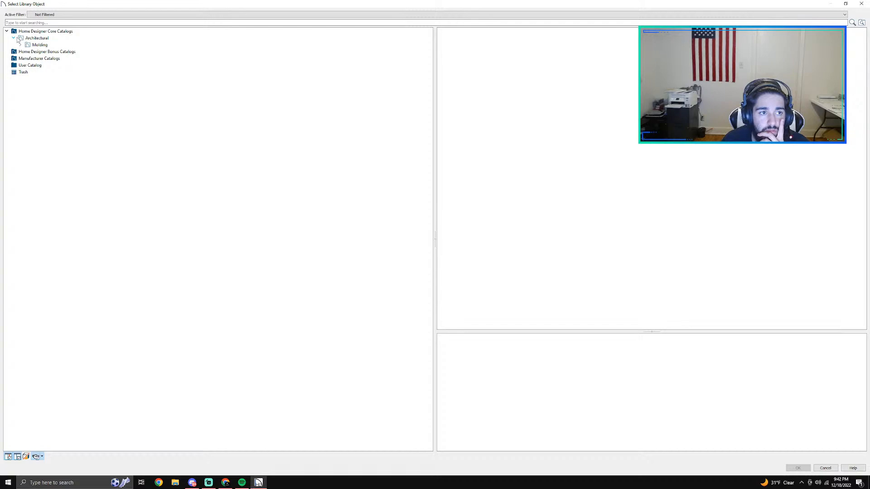
left_click(20, 45)
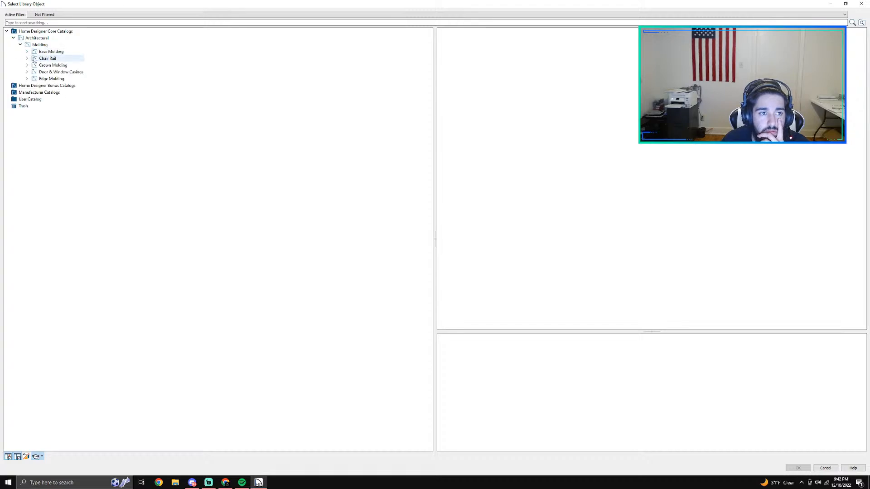
left_click(7, 31)
left_click(862, 4)
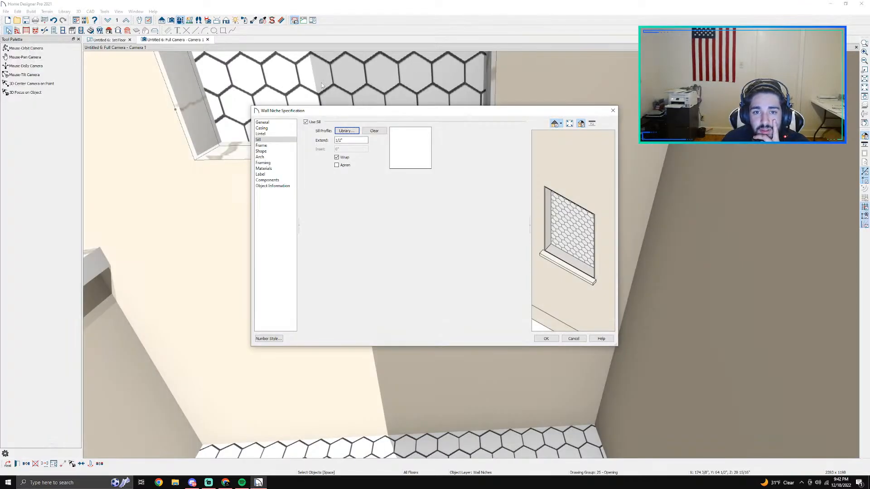
Step: Examine the niche's backing, frame and trim materials and its casing, lintel and sill settings
left_click(267, 168)
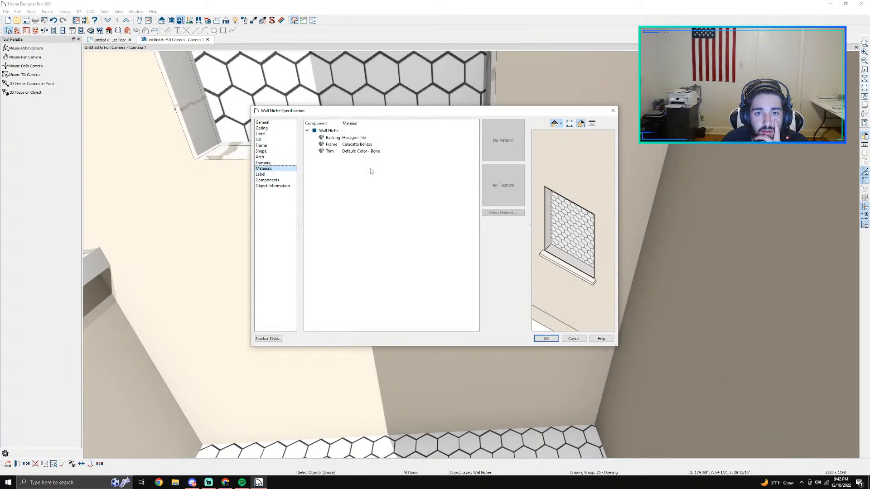
left_click(362, 152)
left_click(355, 144)
left_click(348, 137)
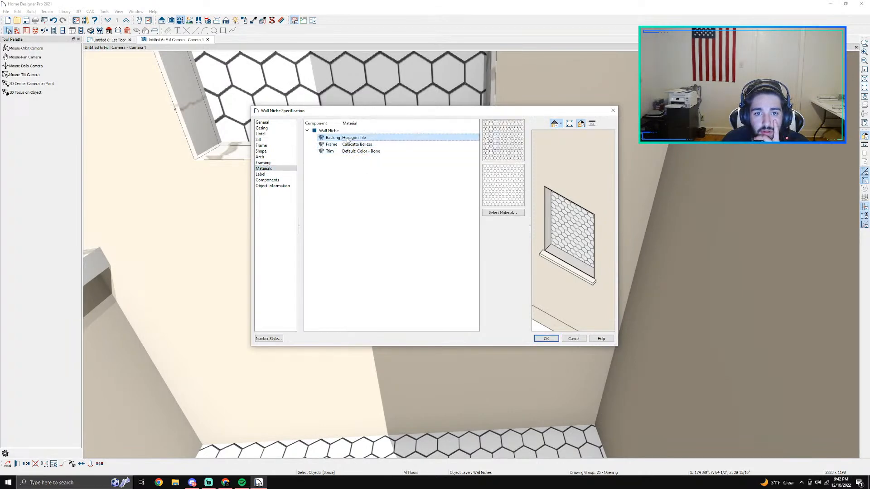
left_click(265, 140)
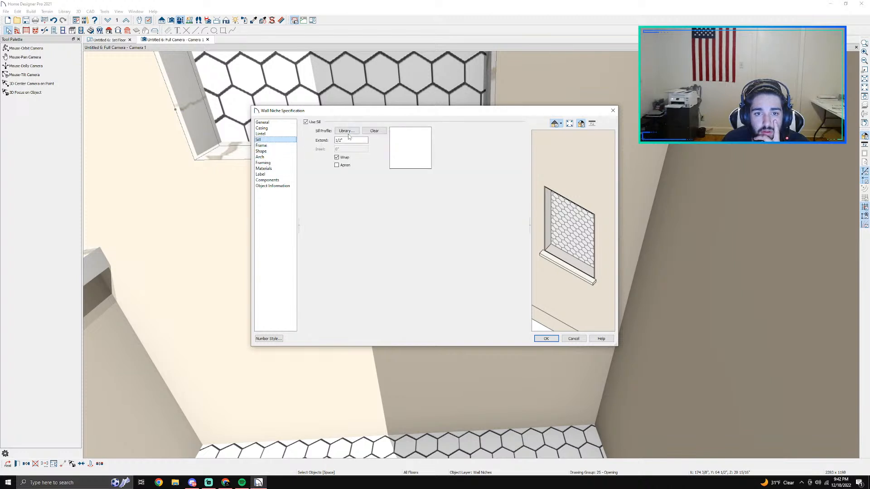
left_click(272, 128)
left_click(272, 134)
left_click(273, 140)
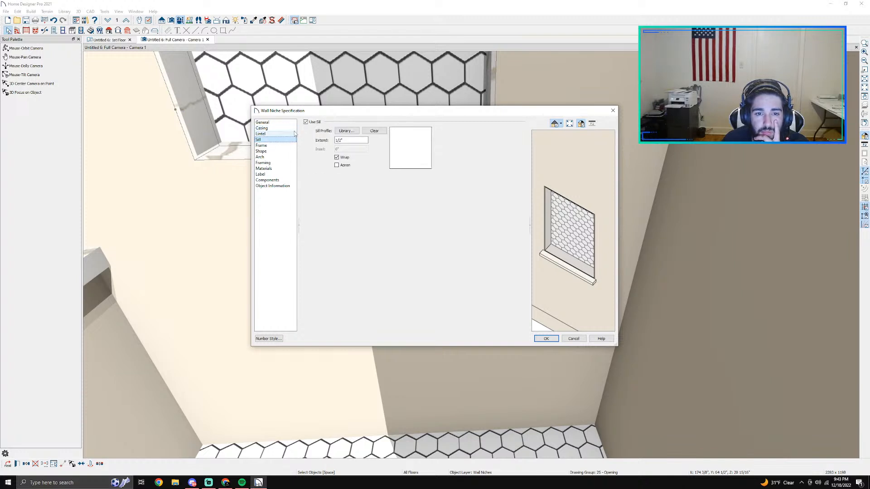
left_click(268, 134)
left_click(317, 122)
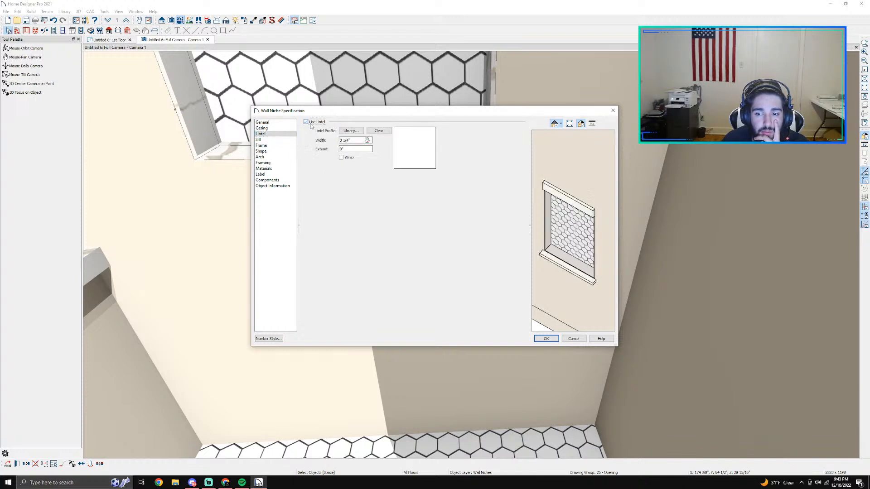
left_click(317, 122)
Step: Review the niche's materials and components, including the sill entry, and apply the sill settings to the niche
left_click(264, 163)
left_click(265, 169)
left_click(267, 174)
left_click(272, 180)
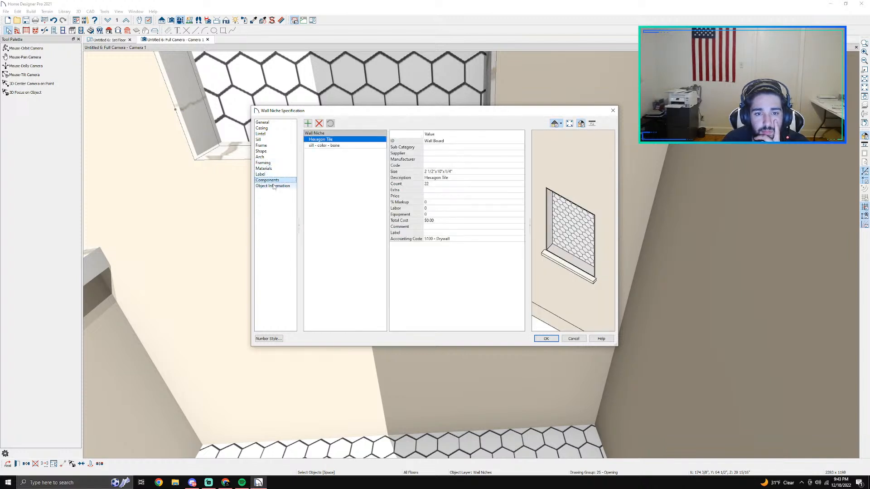
left_click(344, 145)
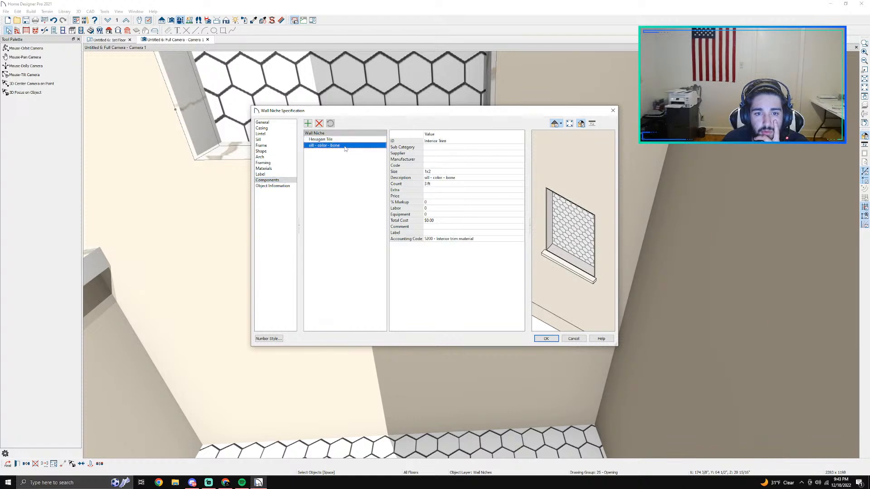
left_click(274, 186)
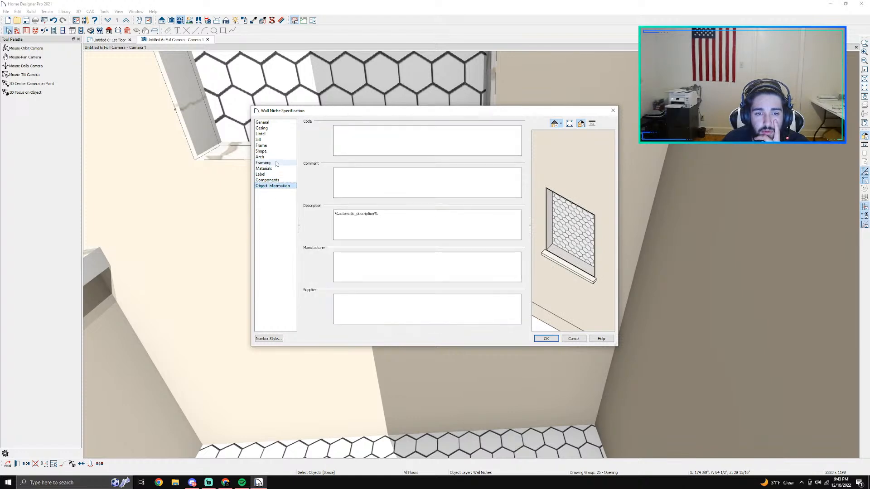
left_click(546, 339)
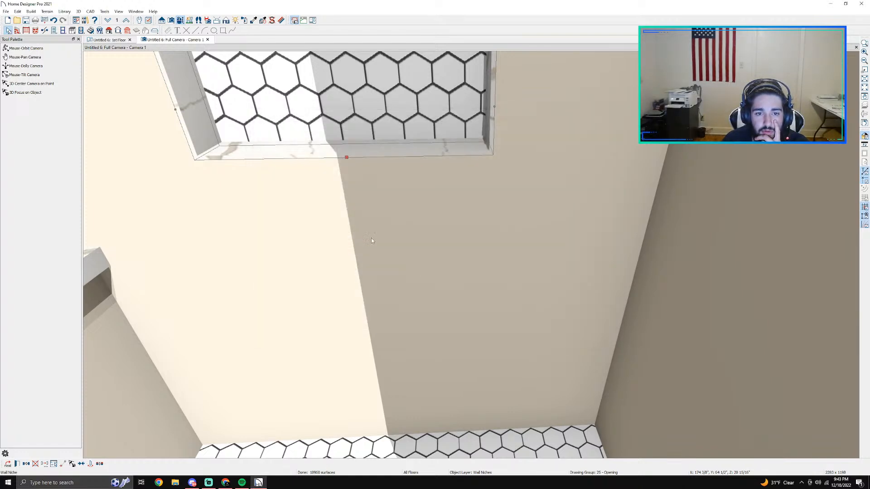
Step: Review the shower niche's sill settings and undo the added sill
double_click(317, 168)
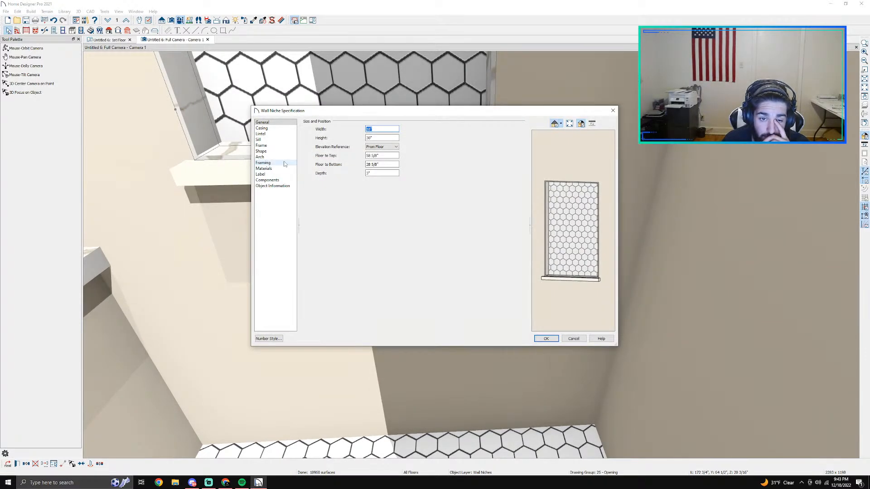
left_click(260, 141)
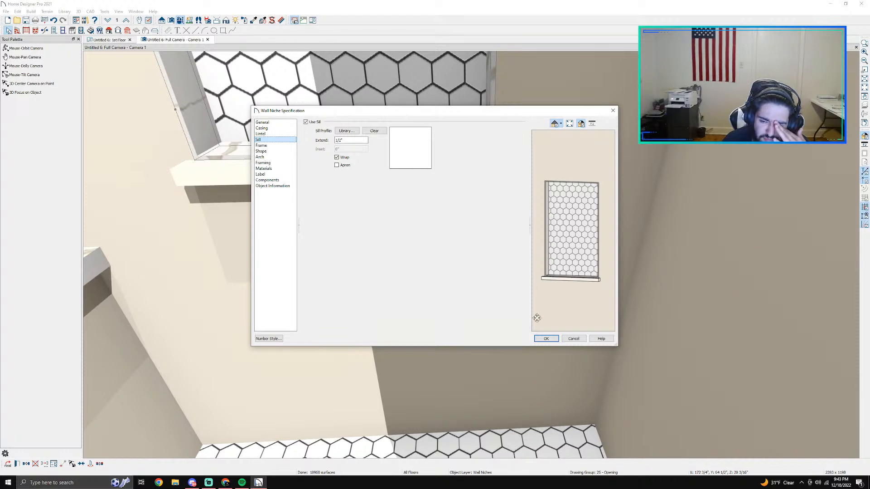
left_click(577, 338)
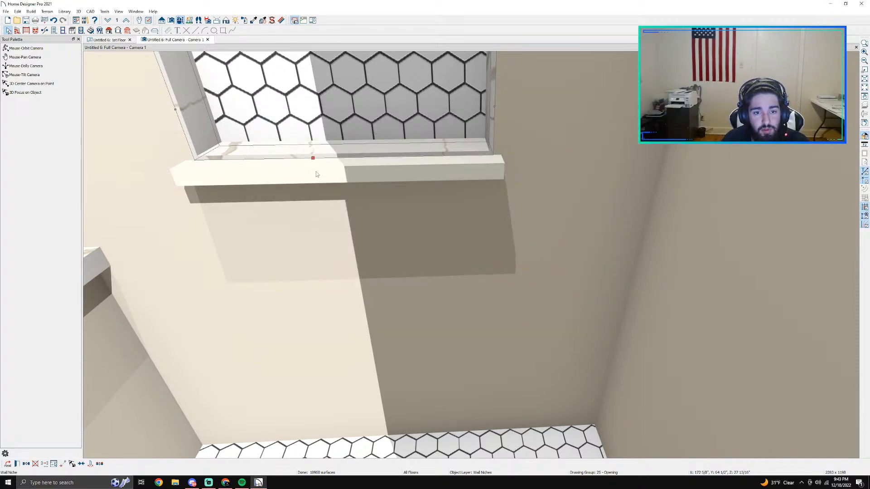
key("ctrl+z")
Step: Examine the shower niche, its bottom ledge and the surrounding shower walls from several distances and angles
middle_click_drag(360, 153, 512, 180)
scroll(512, 180, "down", 3)
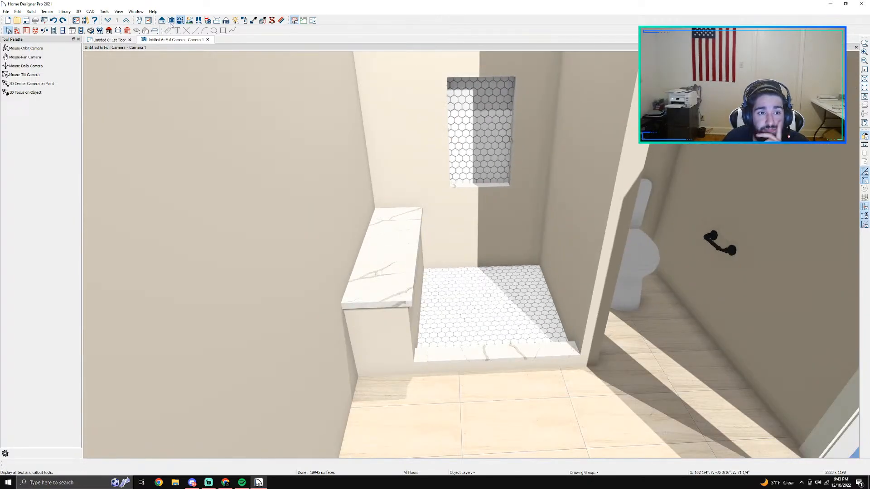
left_click(180, 21)
scroll(472, 176, "up", 5)
scroll(472, 177, "up", 4)
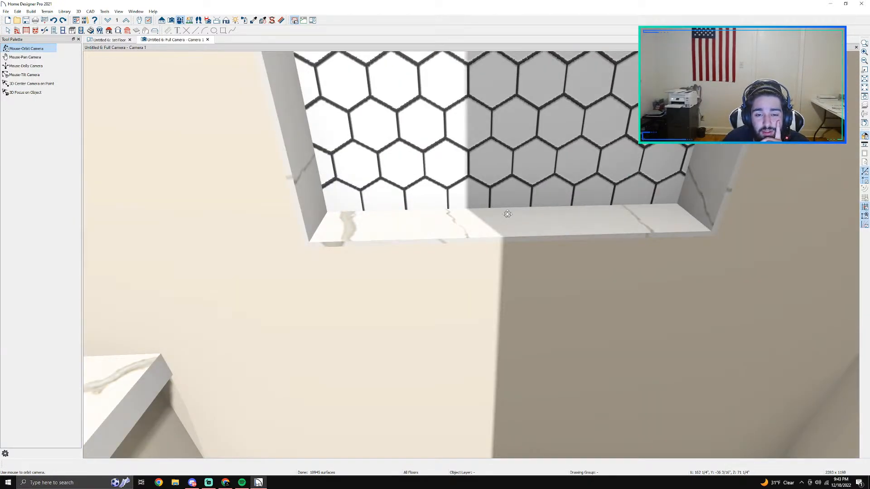
scroll(499, 212, "down", 2)
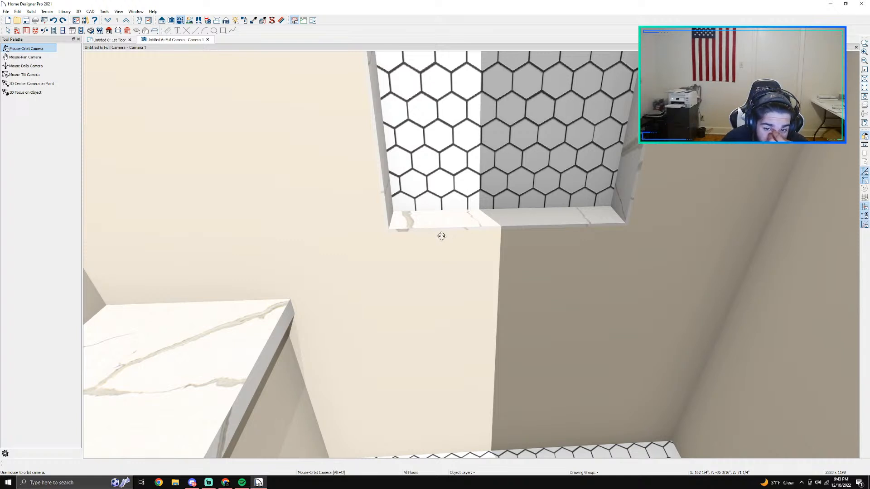
scroll(483, 234, "down", 5)
middle_click_drag(520, 318, 482, 251)
scroll(481, 208, "up", 2)
middle_click_drag(466, 122, 483, 262)
scroll(498, 254, "up", 3)
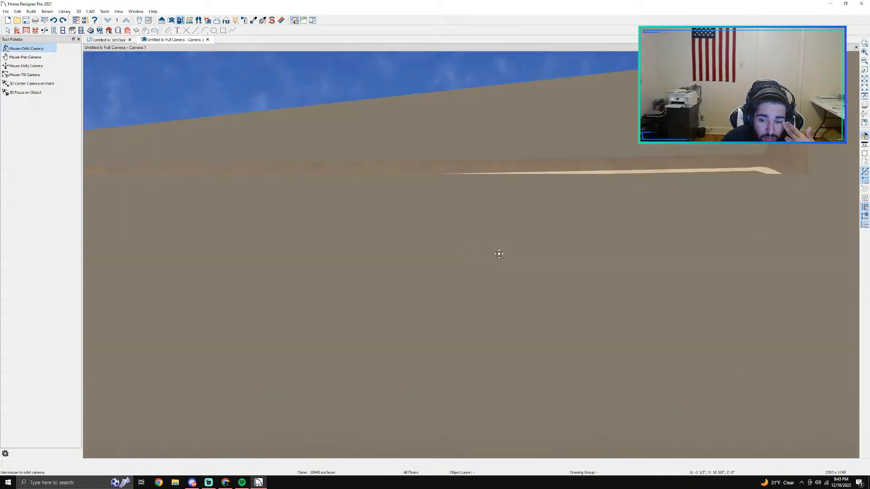
scroll(498, 254, "down", 3)
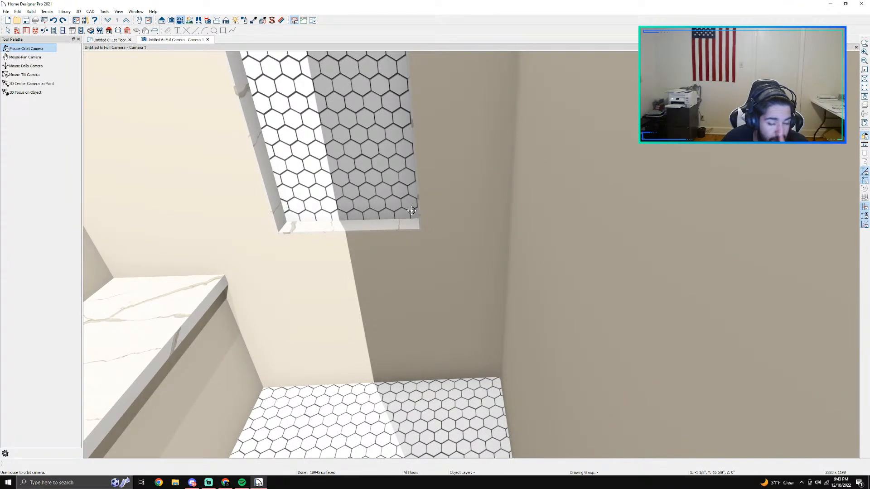
scroll(410, 212, "down", 3)
scroll(382, 193, "up", 1)
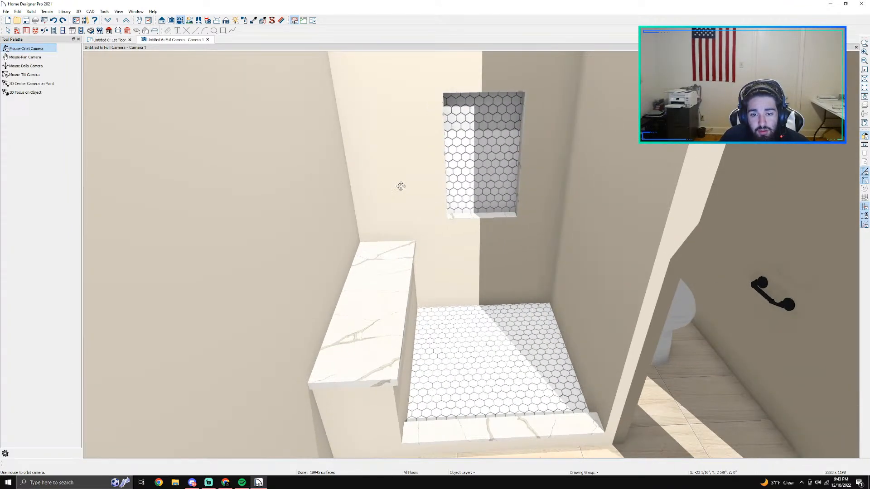
key("space")
left_click(405, 184)
double_click(405, 185)
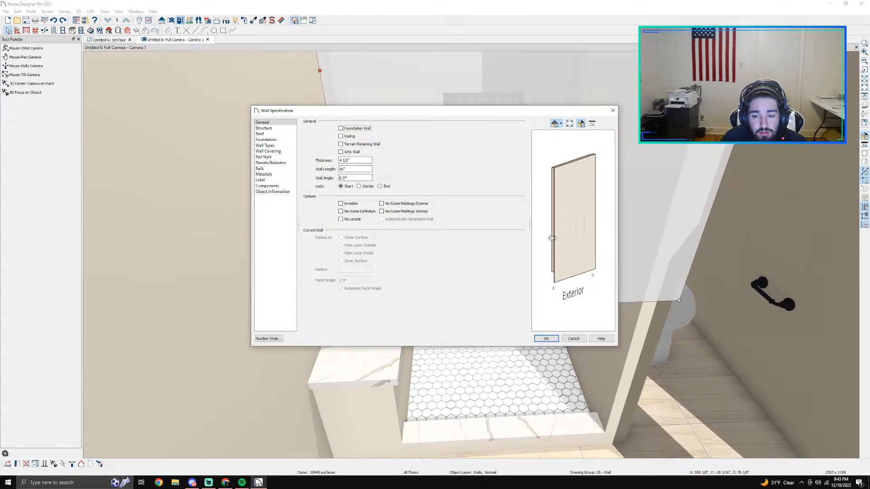
key("Escape")
Step: In the floor plan, break the exterior back wall where the partition between the shower and toilet meets it
left_click(103, 40)
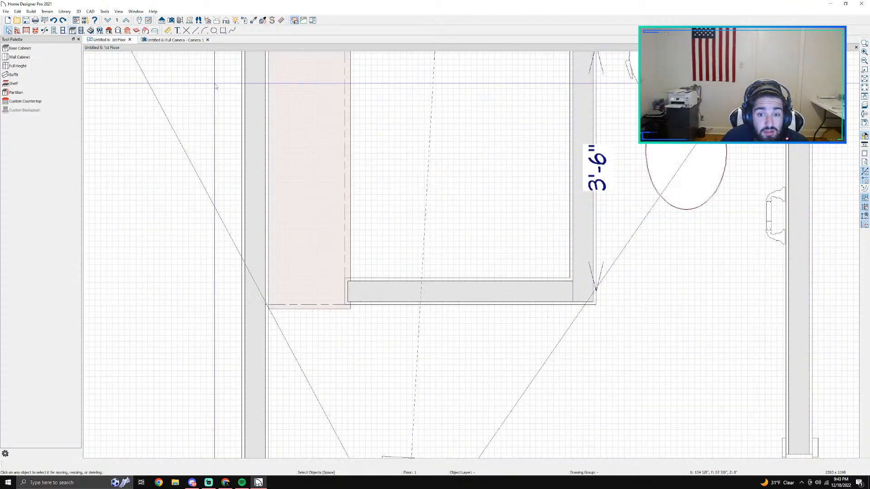
scroll(385, 141, "down", 1)
middle_click_drag(387, 141, 382, 194)
scroll(327, 372, "up", 5)
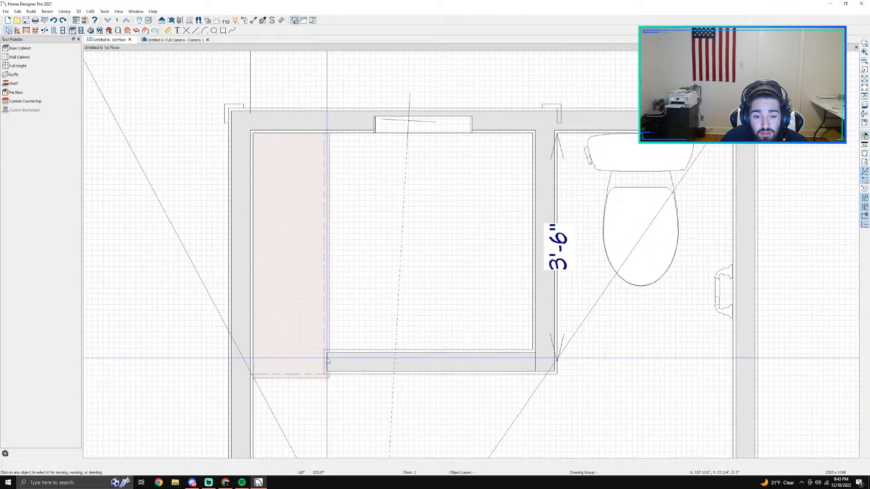
scroll(330, 292, "down", 4)
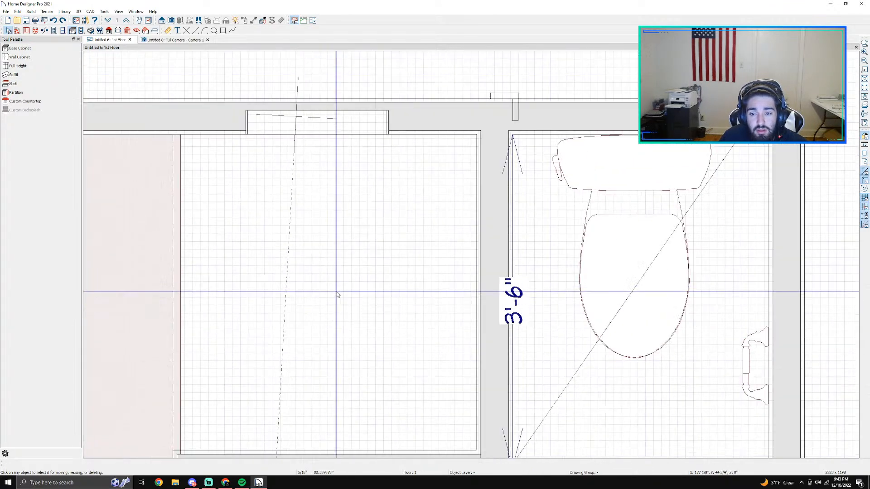
middle_click_drag(408, 214, 337, 292)
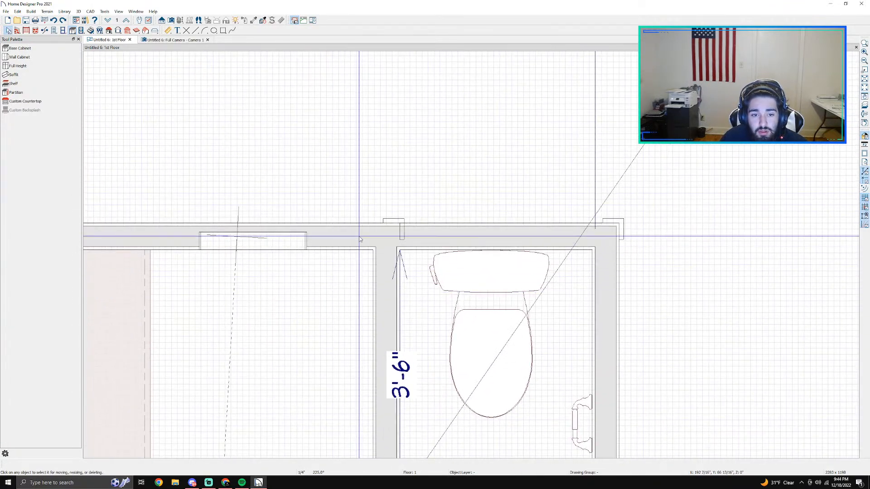
left_click(45, 31)
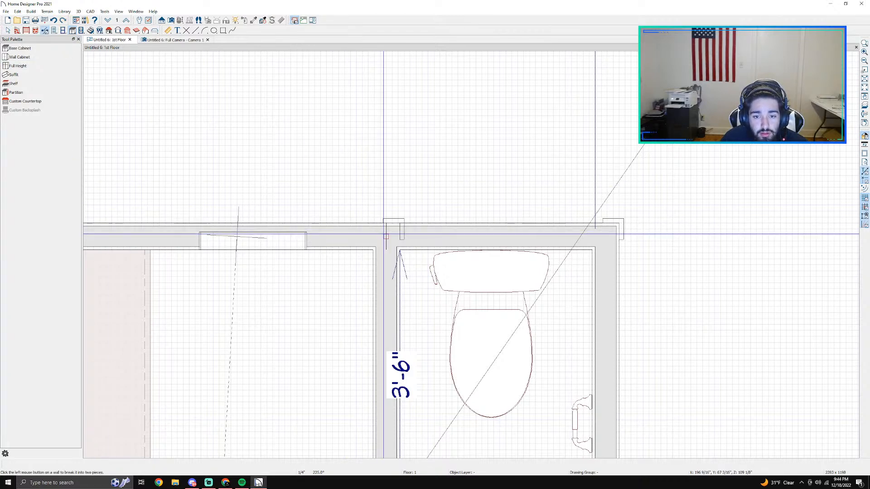
left_click(357, 245)
Step: Start a new wall covering for the shower's back wall segment and browse the manufacturer and bonus material catalogs
double_click(357, 245)
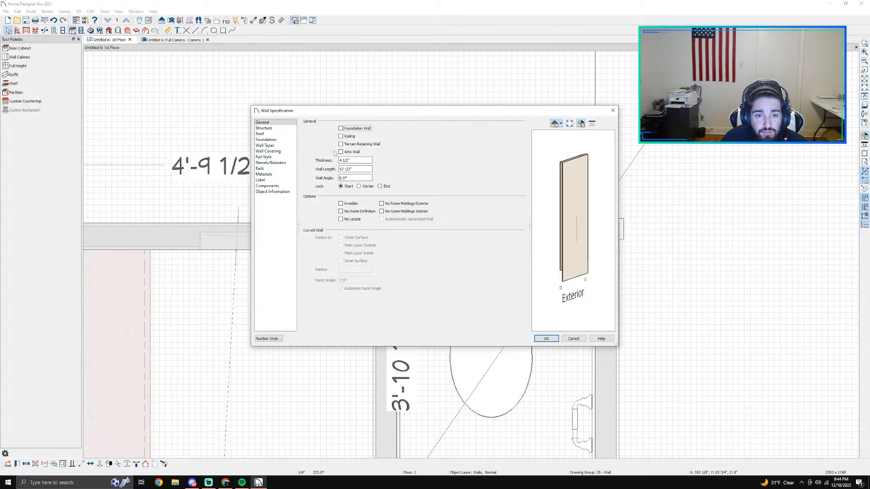
left_click(280, 168)
left_click(267, 151)
left_click(356, 137)
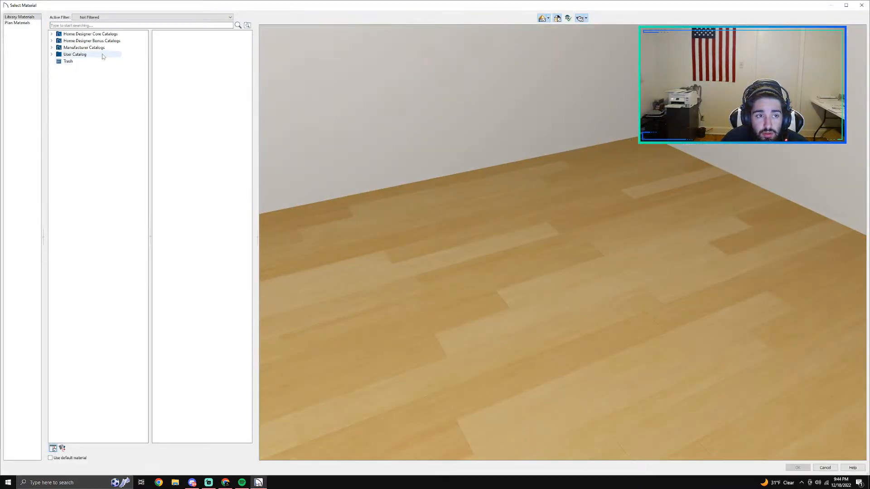
left_click(51, 47)
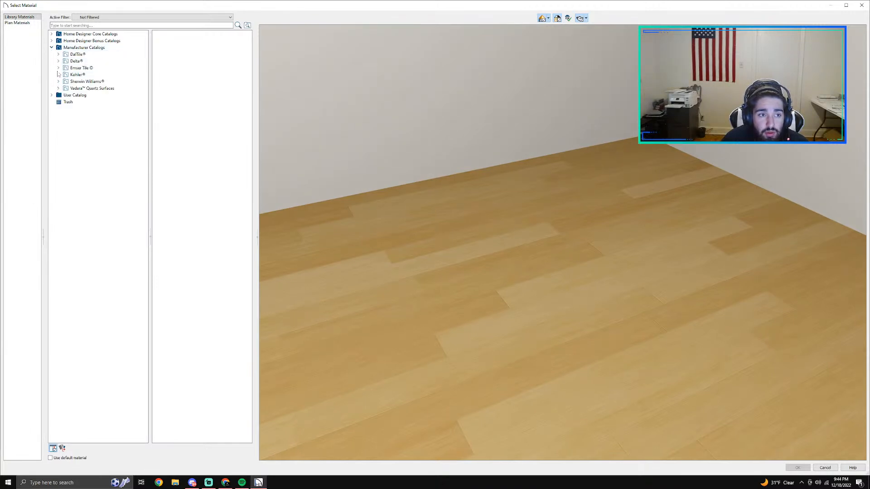
left_click(51, 47)
left_click(51, 40)
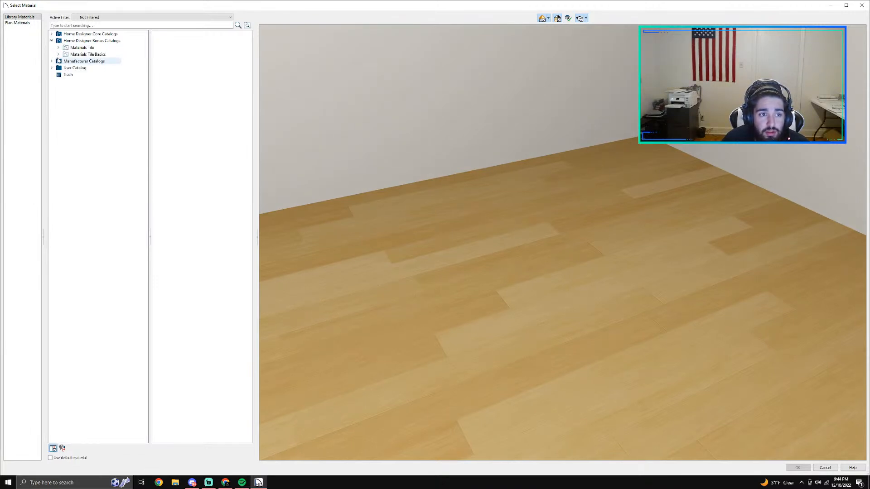
Step: Compare the user catalog materials and add Impero statuario as the shower back wall's covering
left_click(52, 68)
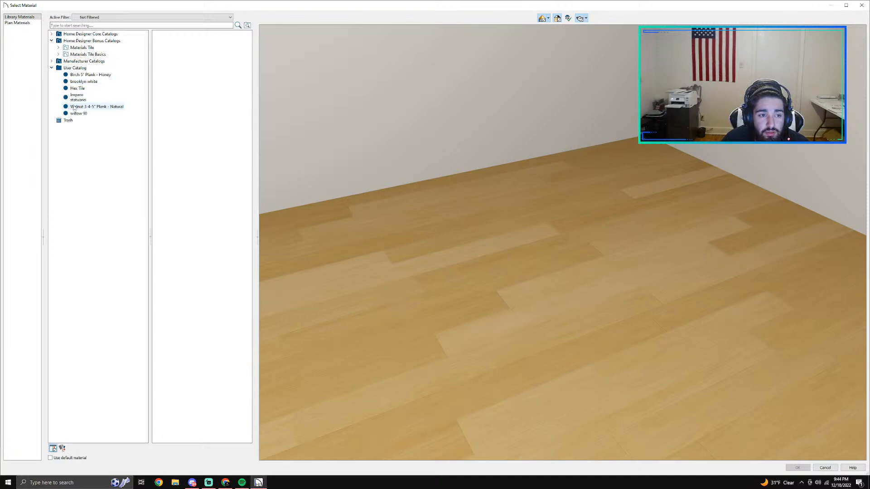
left_click(78, 88)
left_click(79, 82)
left_click(78, 75)
left_click(77, 97)
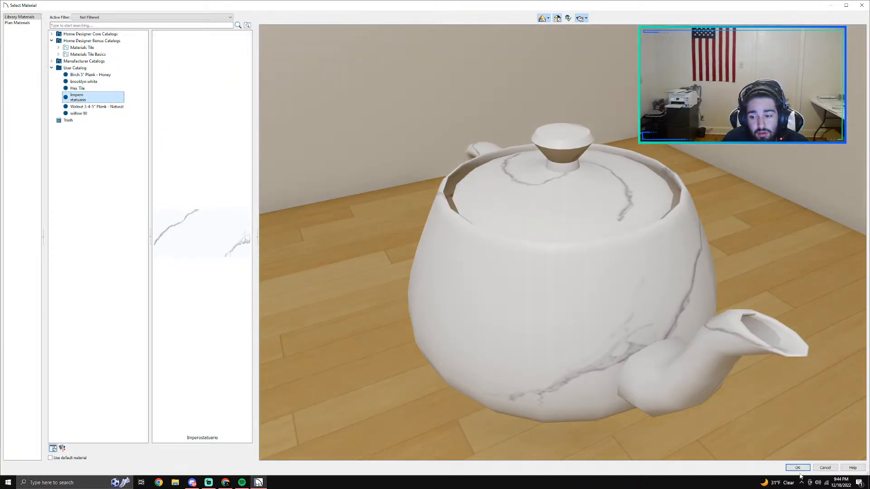
left_click(798, 468)
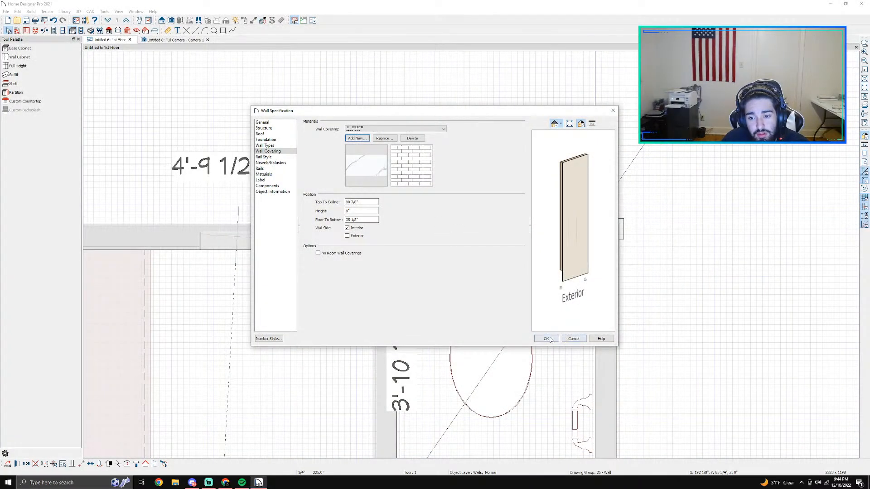
Step: Set the wall covering's floor-to-bottom distance to 0 and its height to 96 inches, and apply it
double_click(347, 219)
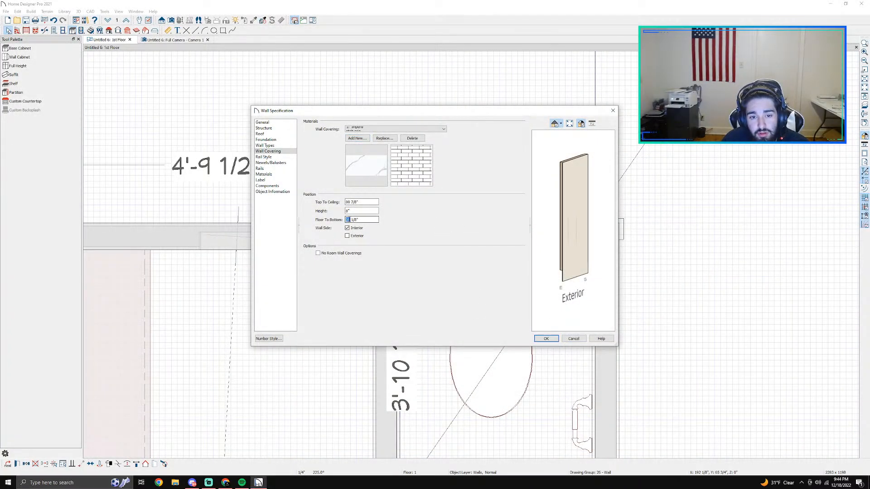
type("0")
left_click(371, 211)
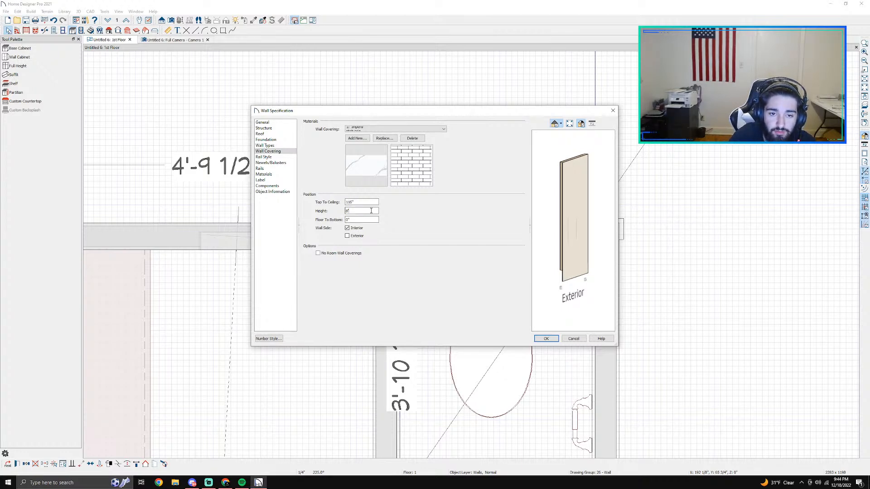
key("Return")
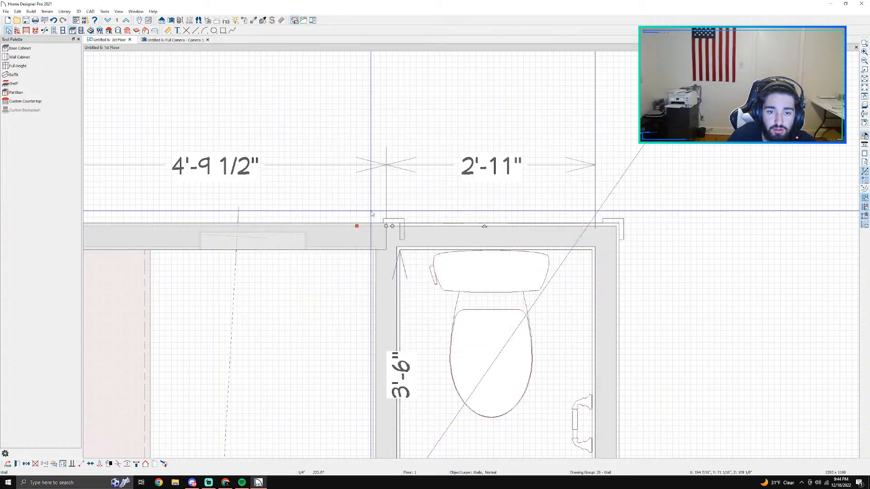
Step: In the camera view, frame the shower and switch the sunlight to a generic sun with the Dusk intensity
left_click(198, 40)
scroll(452, 198, "down", 4)
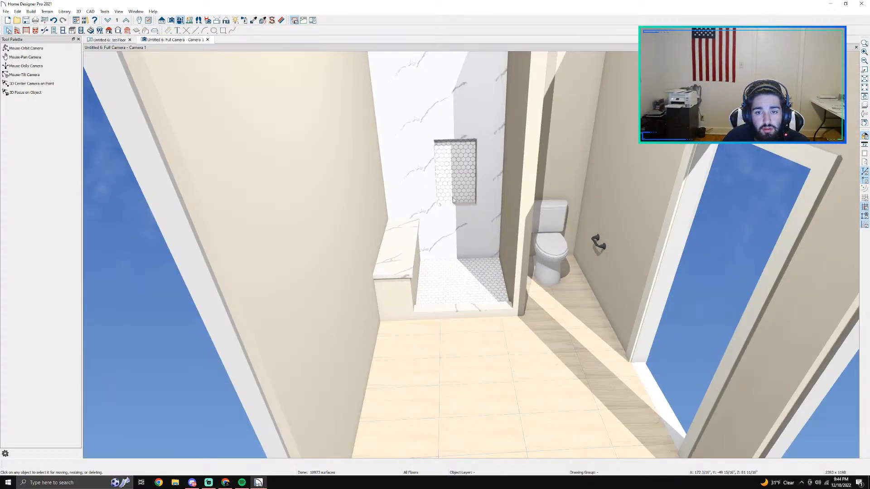
left_click(27, 48)
left_click_drag(474, 250, 478, 221)
scroll(478, 190, "up", 4)
middle_click_drag(458, 140, 482, 247)
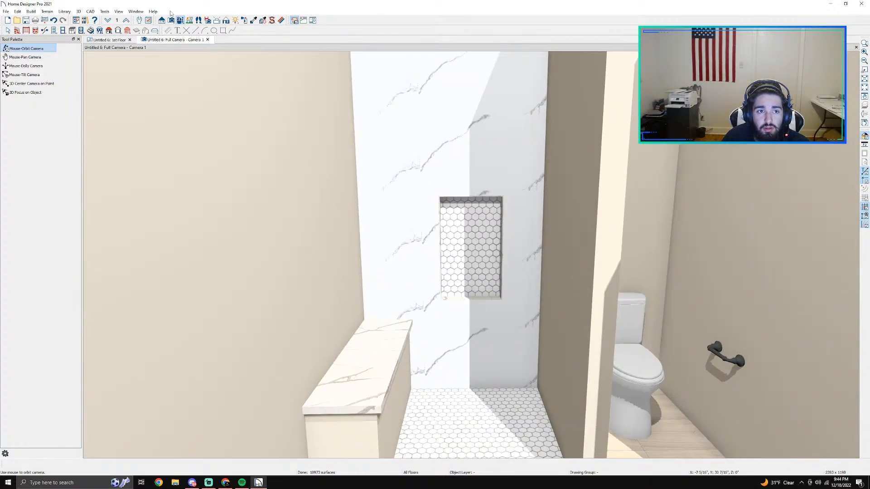
left_click(237, 21)
left_click(21, 57)
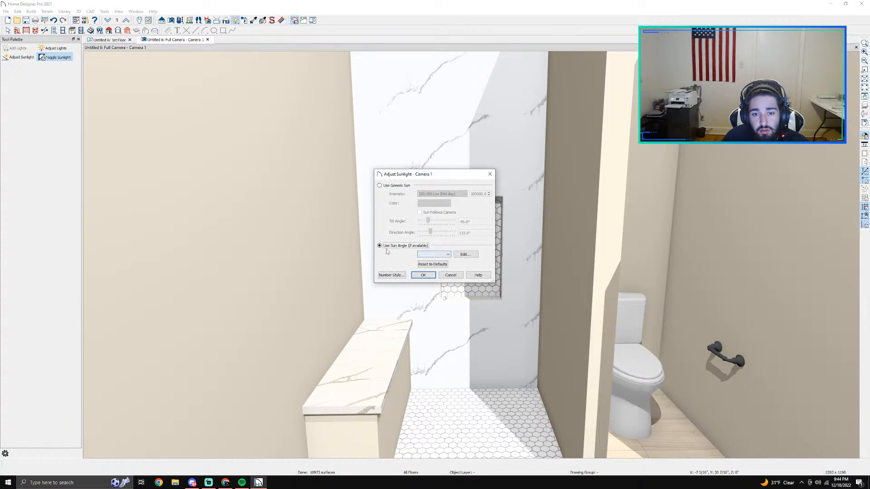
left_click(387, 186)
left_click(441, 194)
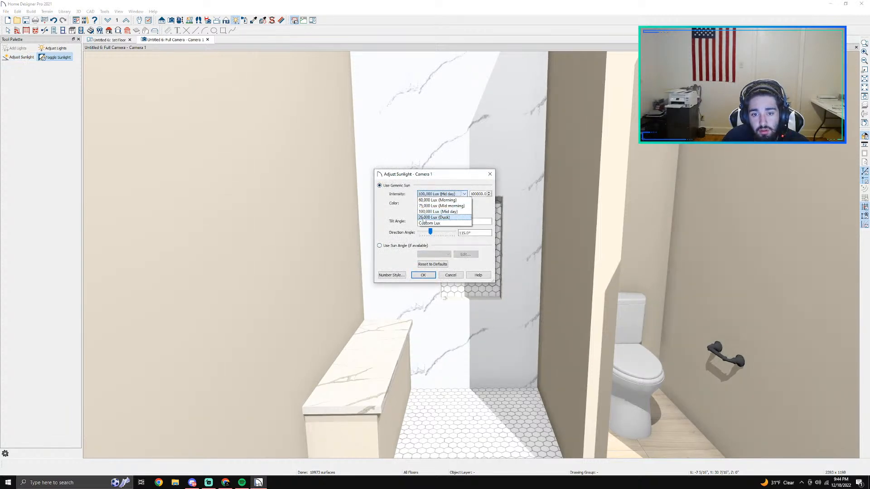
left_click(428, 221)
left_click(423, 275)
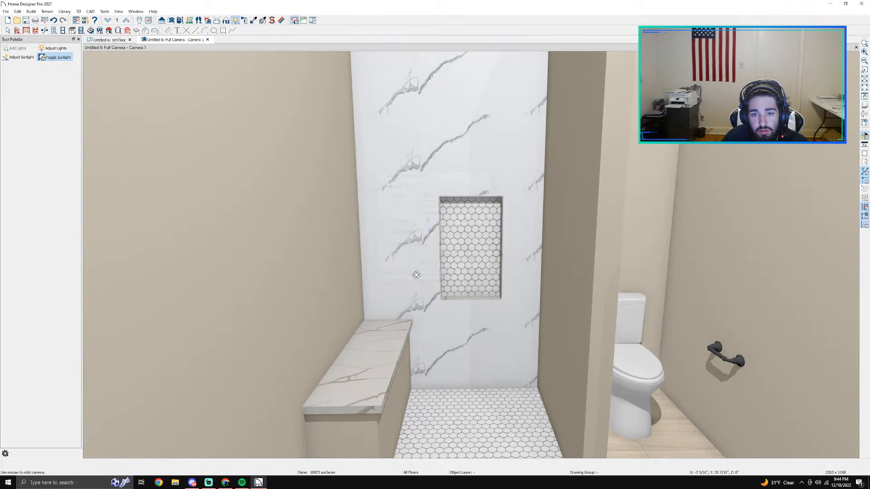
Step: Open the shower back wall's specification and bring up the material selection for its existing wall covering
key("space")
double_click(437, 150)
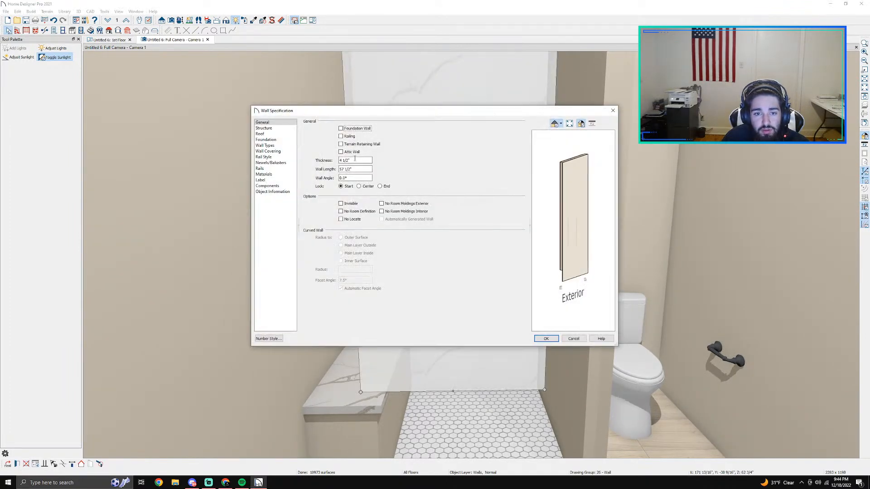
left_click(264, 175)
left_click(267, 152)
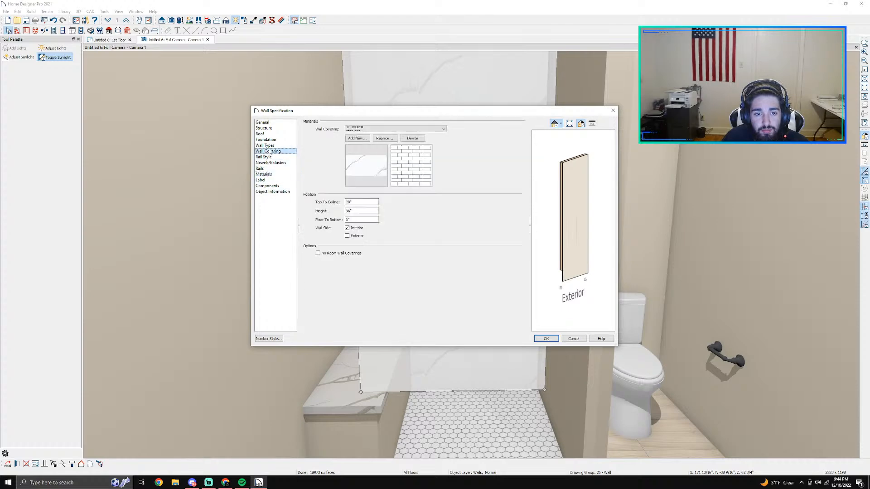
double_click(380, 172)
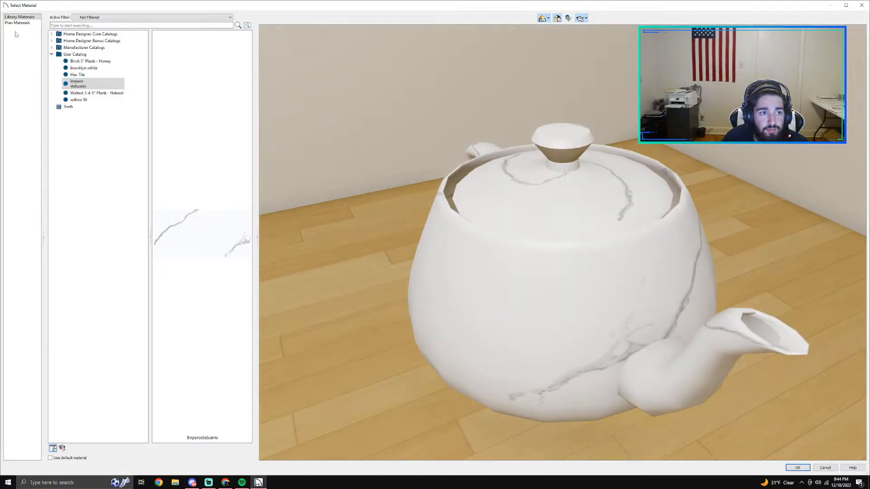
Step: Browse the core, bonus and manufacturer material catalogs for an alternative covering for the shower back wall
left_click(51, 41)
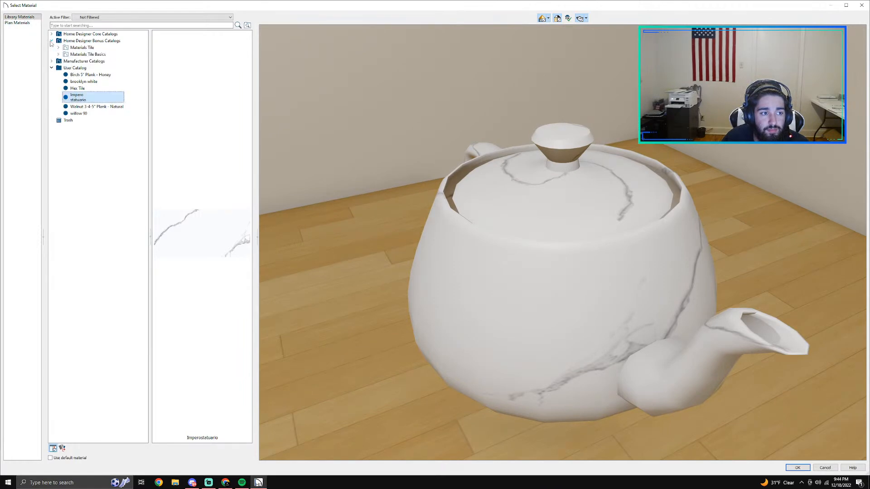
left_click(52, 40)
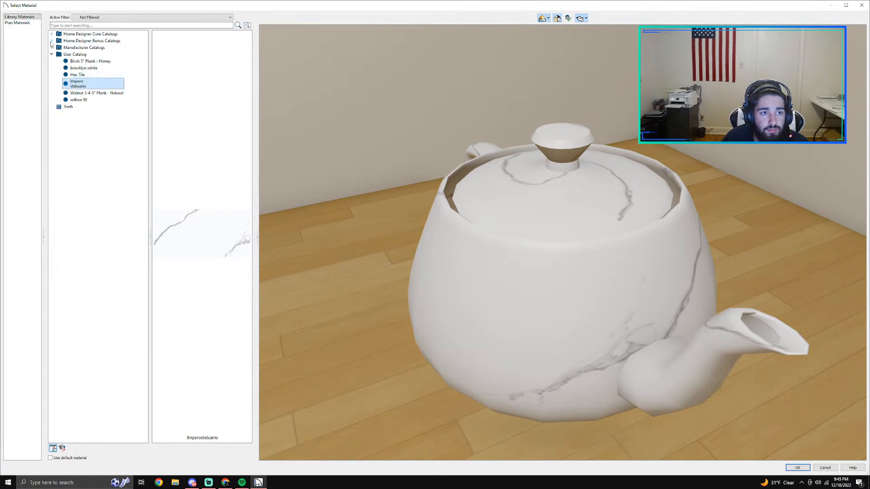
left_click(51, 34)
left_click(59, 41)
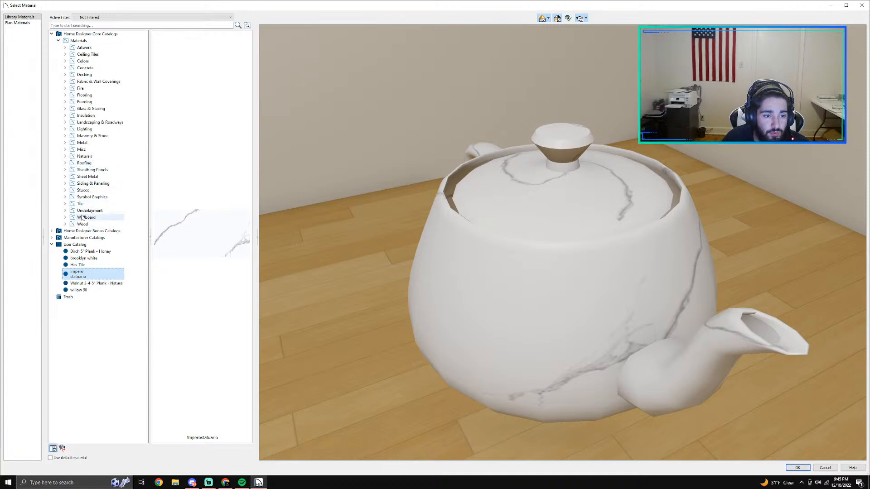
left_click(58, 41)
left_click(52, 48)
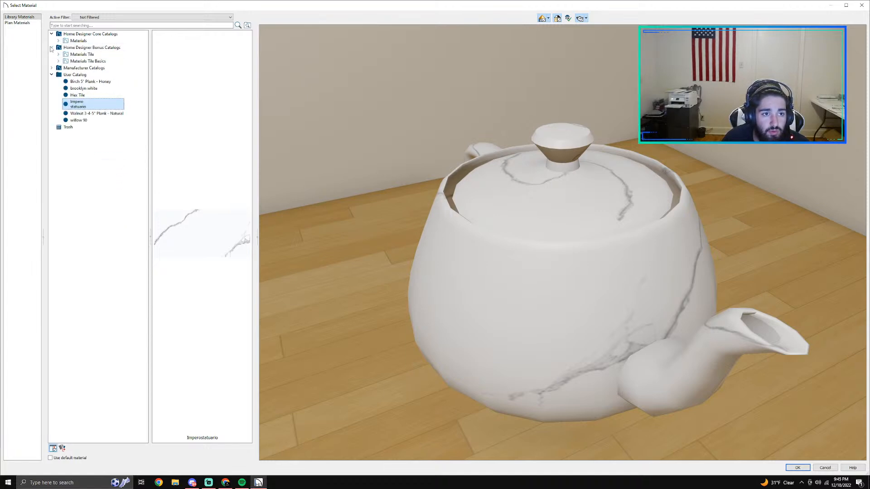
left_click(82, 68)
left_click(52, 68)
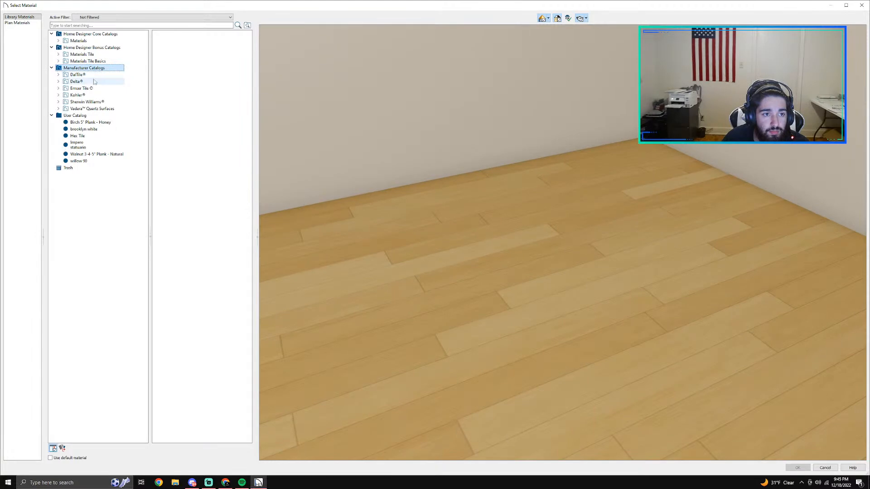
Step: Examine the DalTile porcelain collections, from Valor up to Pietre Vecchie, for a suitable shower wall tile
left_click(59, 76)
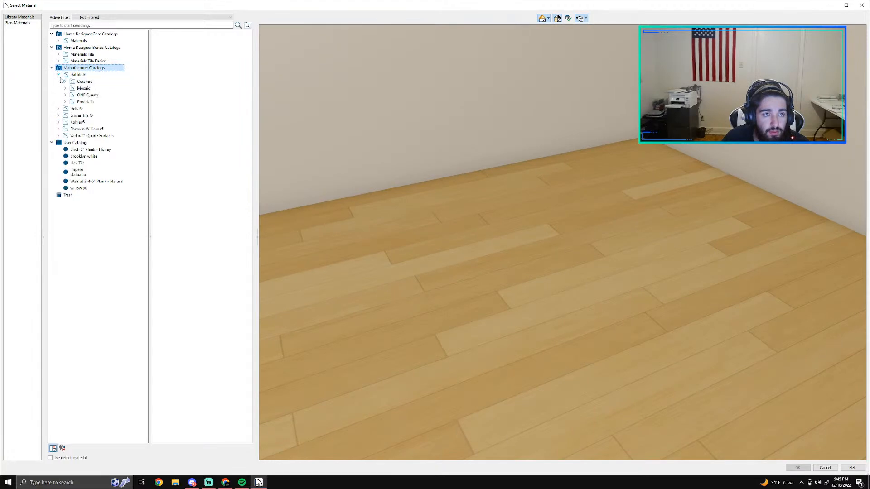
left_click(65, 102)
left_click(72, 102)
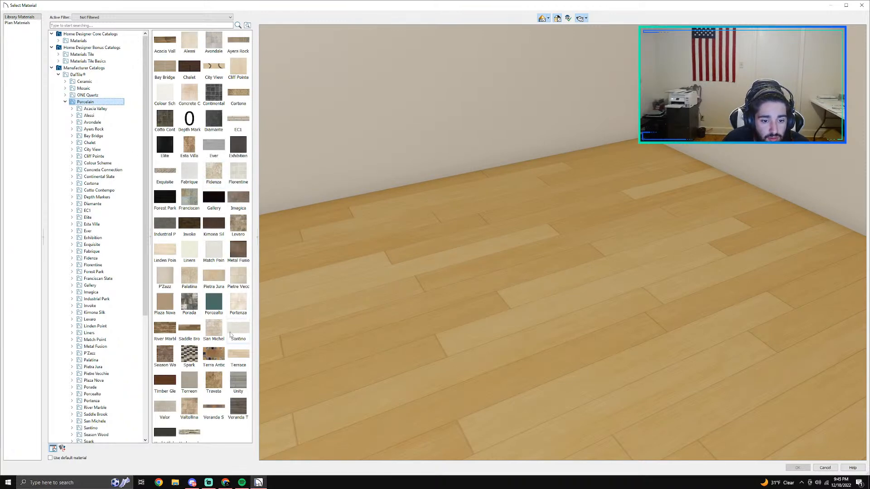
scroll(230, 336, "down", 1)
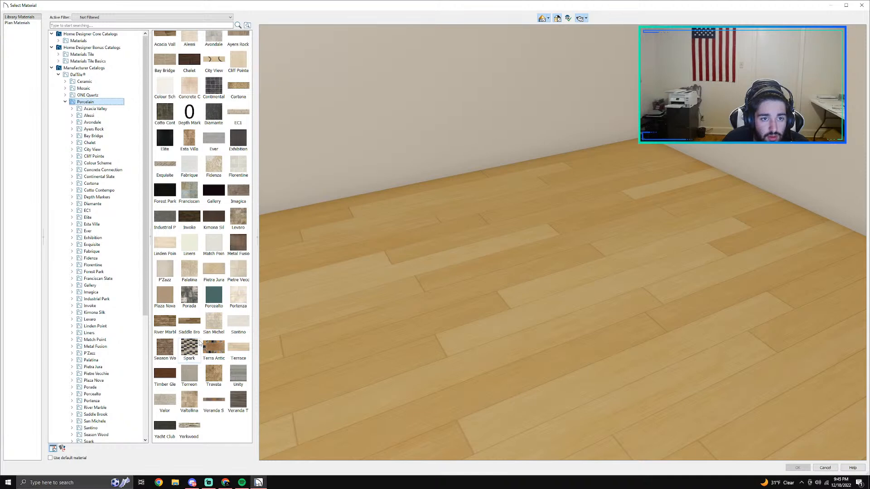
scroll(211, 347, "up", 1)
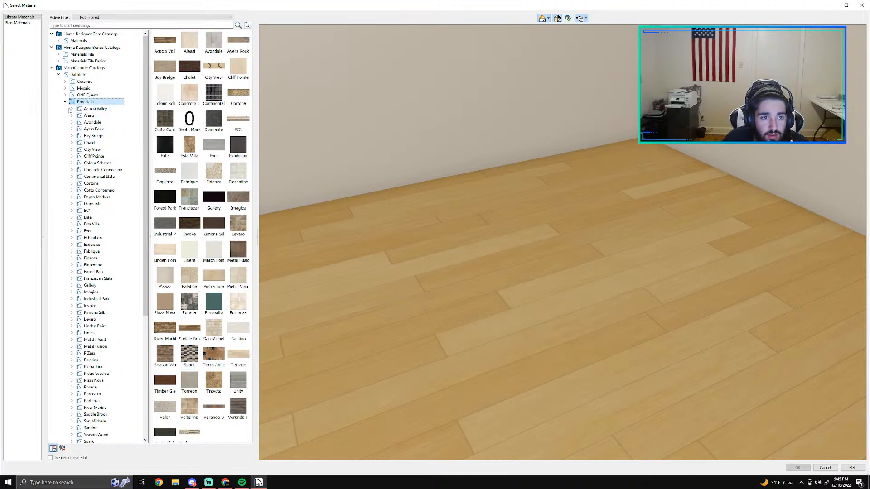
scroll(62, 178, "down", 7)
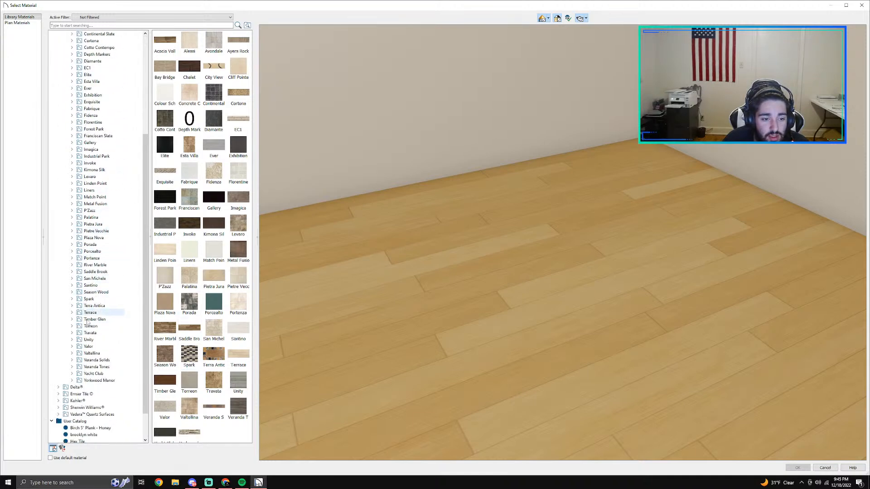
left_click(91, 353)
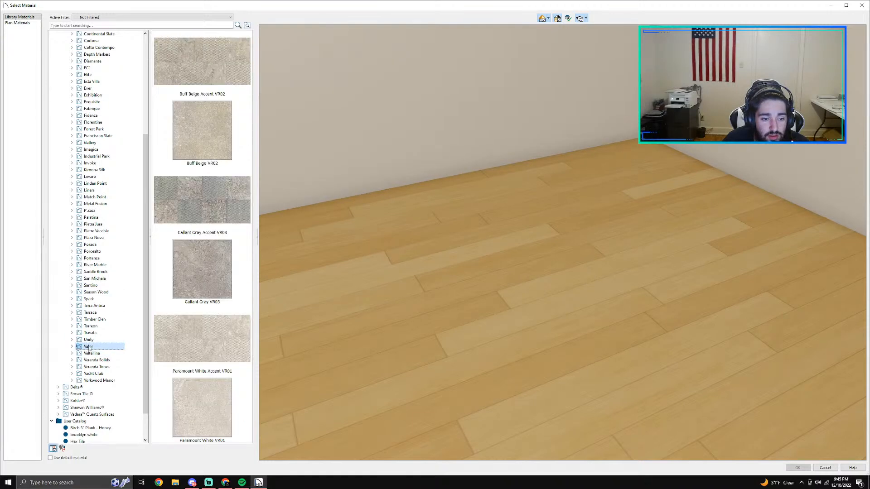
left_click(90, 333)
left_click(90, 326)
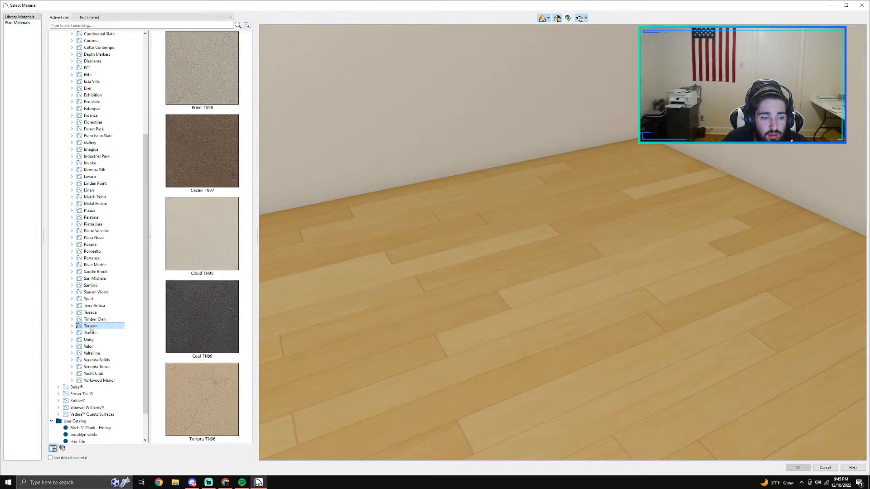
left_click(92, 318)
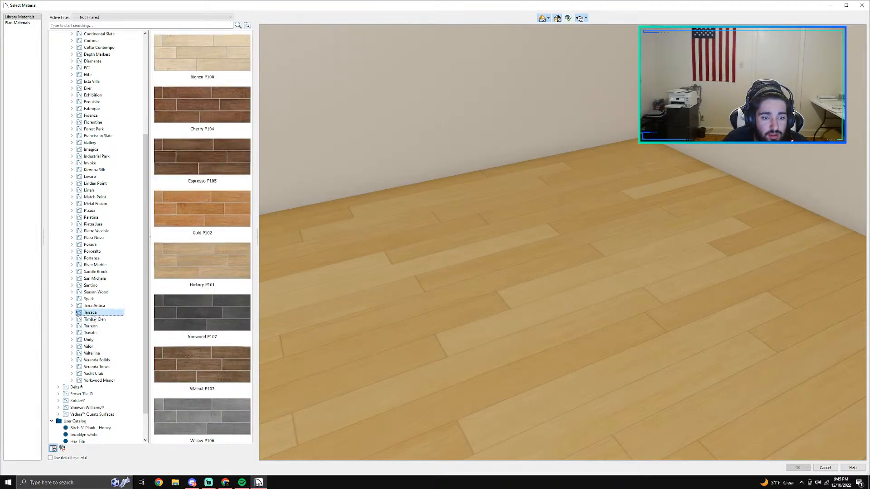
left_click(94, 306)
left_click(89, 299)
left_click(96, 292)
left_click(91, 285)
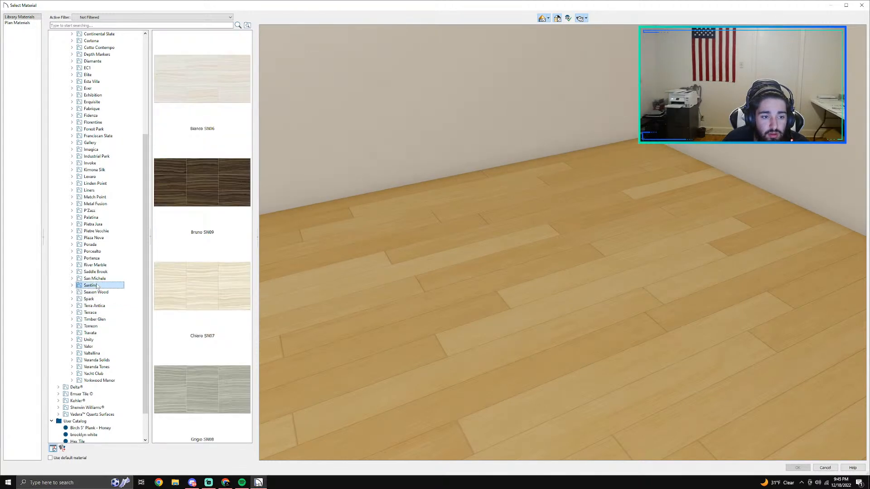
left_click(93, 271)
left_click(93, 265)
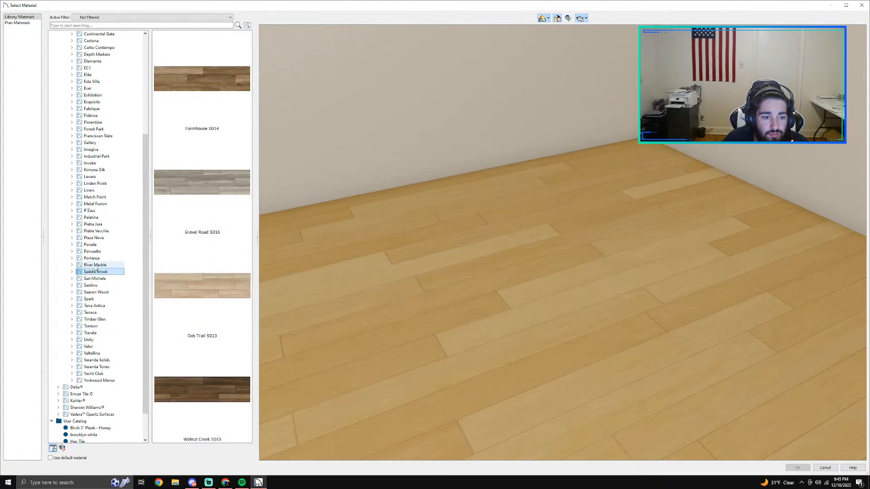
left_click(94, 253)
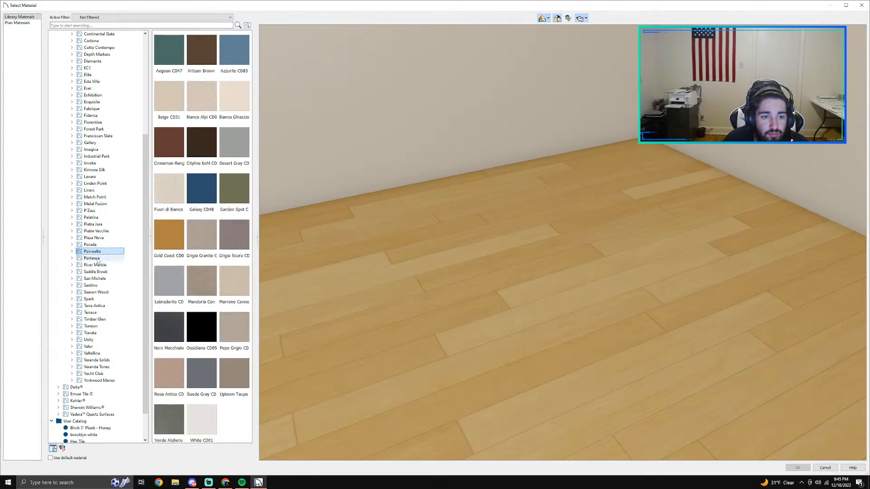
left_click(93, 258)
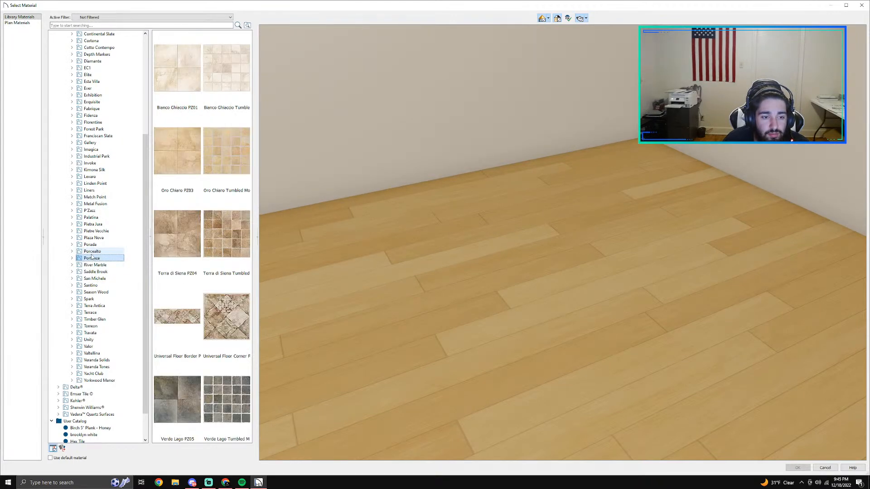
left_click(93, 251)
left_click(90, 245)
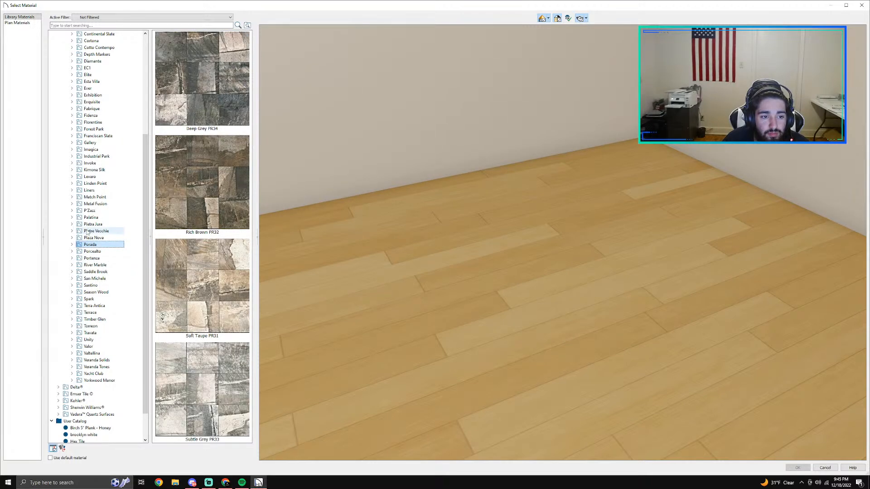
left_click(88, 231)
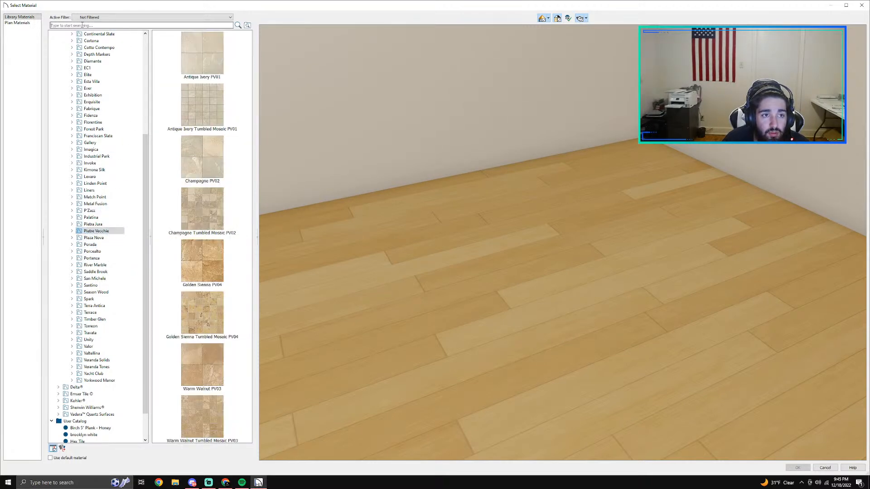
Step: Search the material library for subway, replace the back wall's covering with Subway Tile 4-1, and check it in the camera view
type("subw")
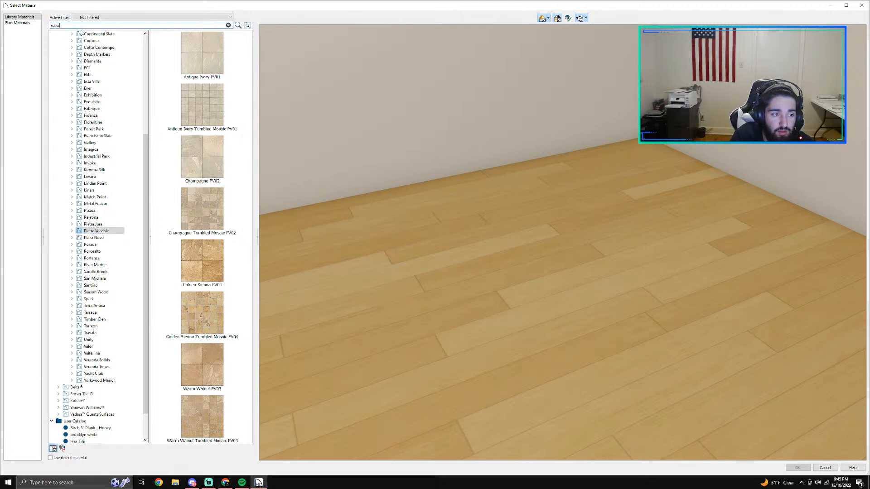
type("ay")
key("Return")
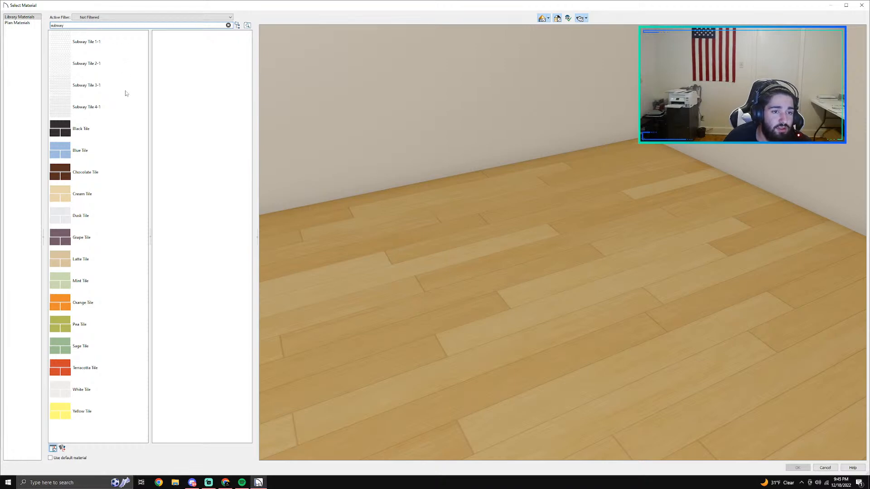
left_click(75, 110)
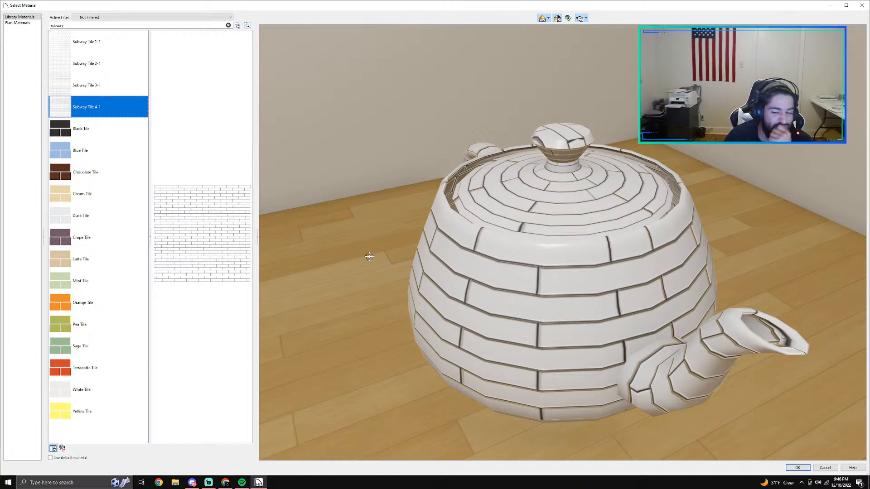
left_click(797, 467)
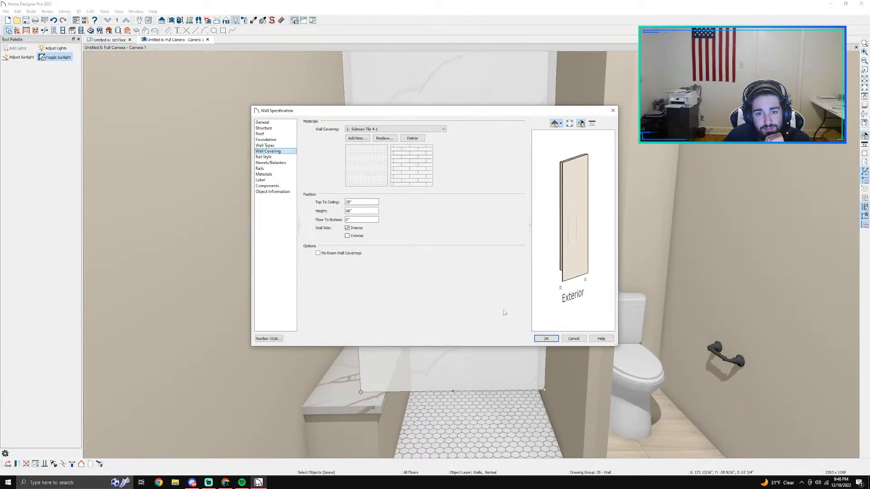
left_click(548, 339)
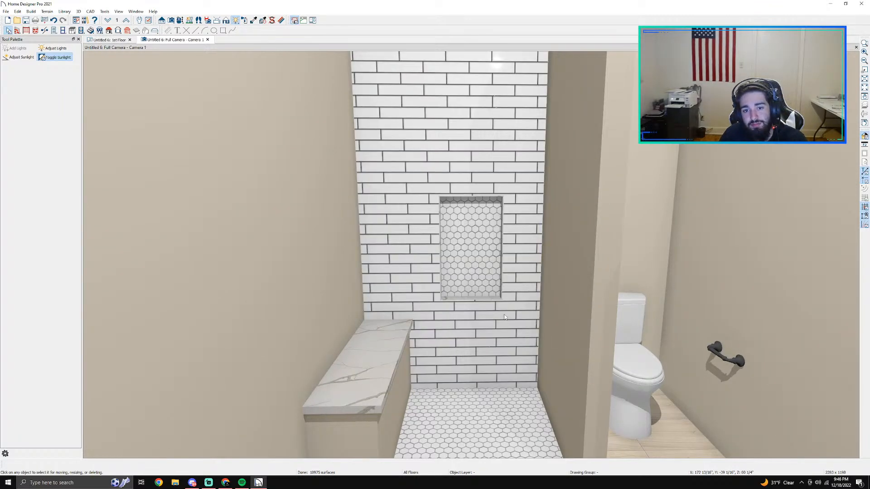
scroll(444, 283, "up", 2)
scroll(453, 272, "up", 2)
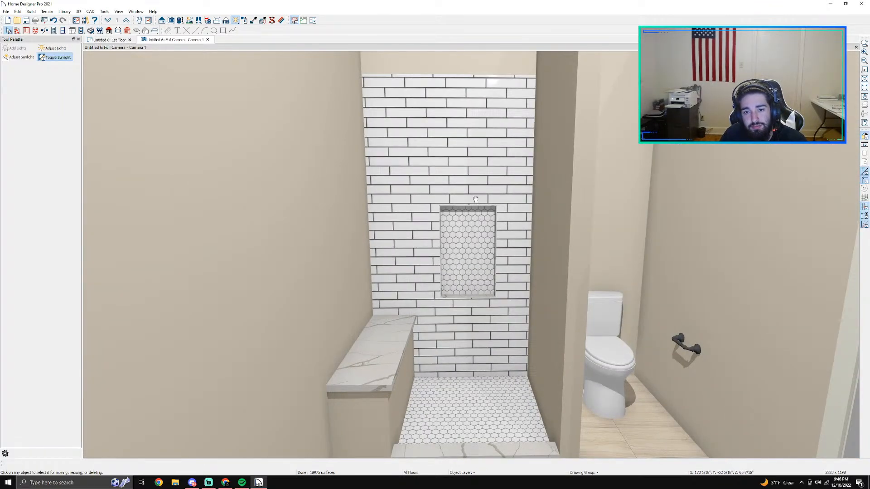
middle_click_drag(476, 199, 476, 309)
scroll(476, 309, "down", 3)
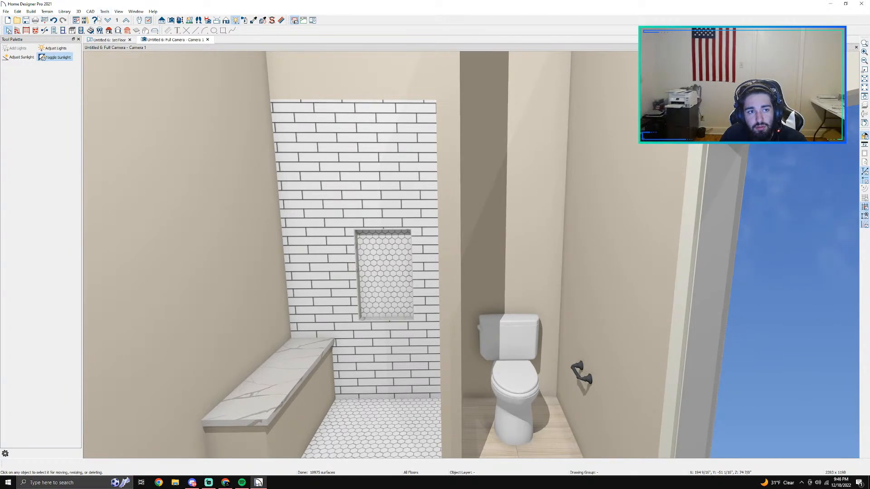
Step: Open the wall covering settings of the shower's bench-side wall from the floor plan
left_click(102, 40)
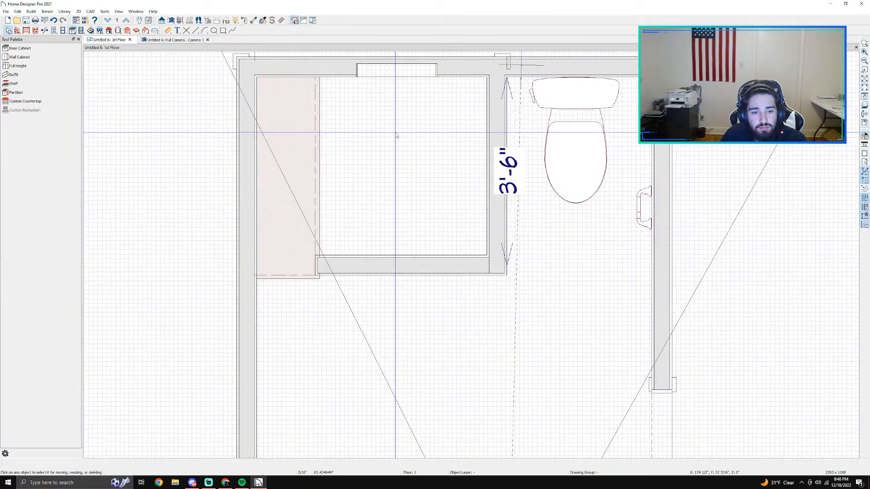
left_click(45, 31)
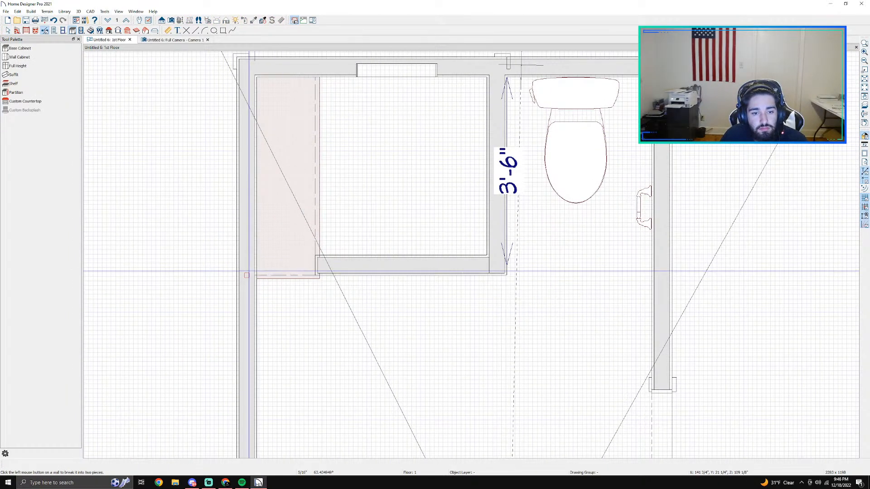
key("space")
double_click(247, 220)
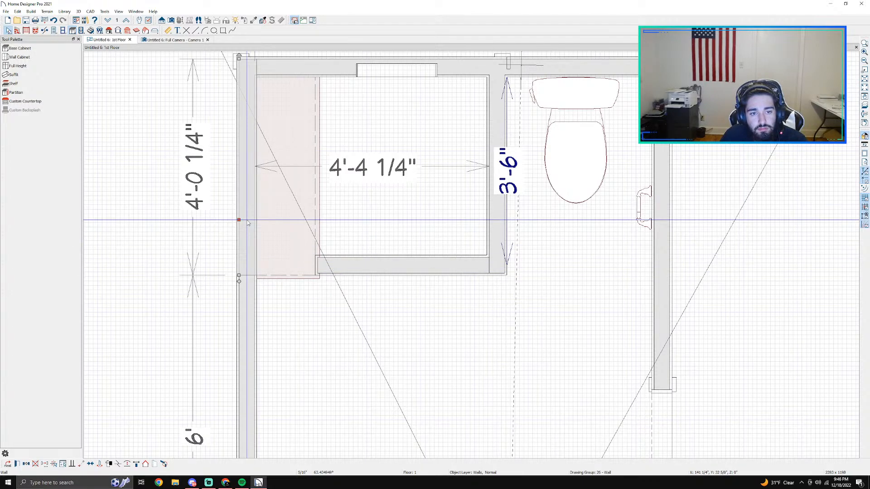
left_click(268, 151)
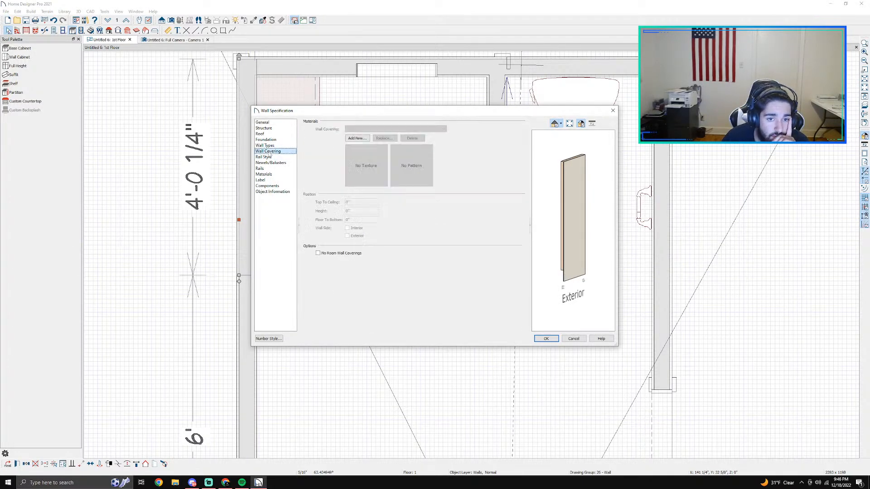
Step: Search the material library for subway and add Subway Tile 4-1 as the bench-side wall's covering
left_click(357, 138)
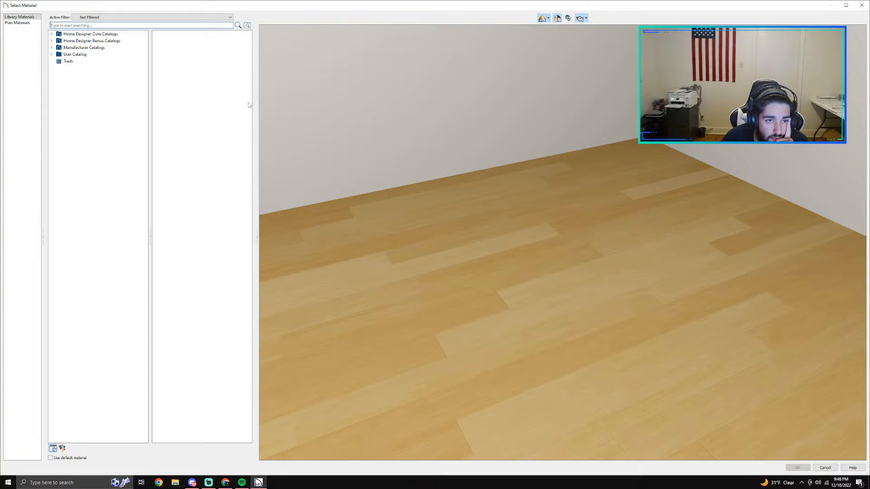
left_click(861, 5)
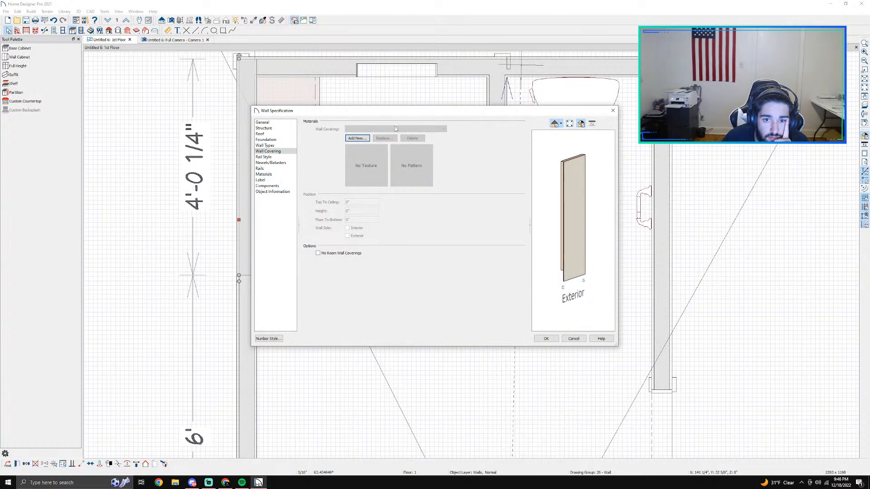
left_click(357, 138)
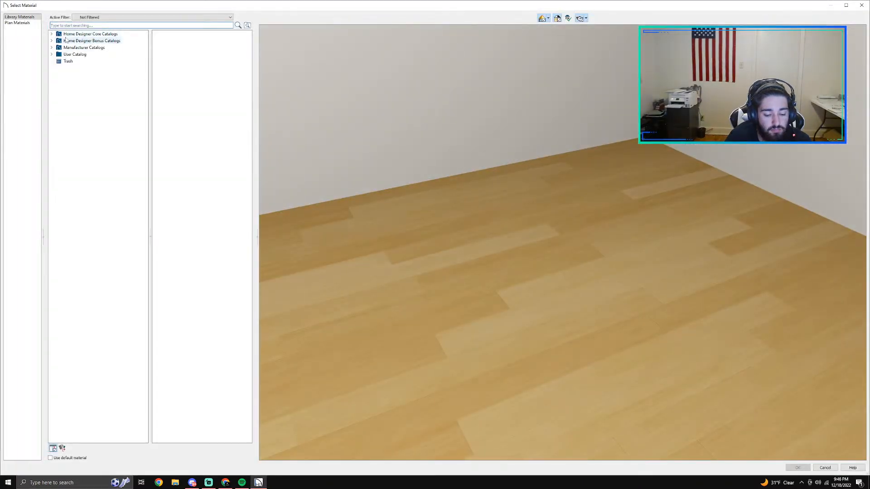
type("subway")
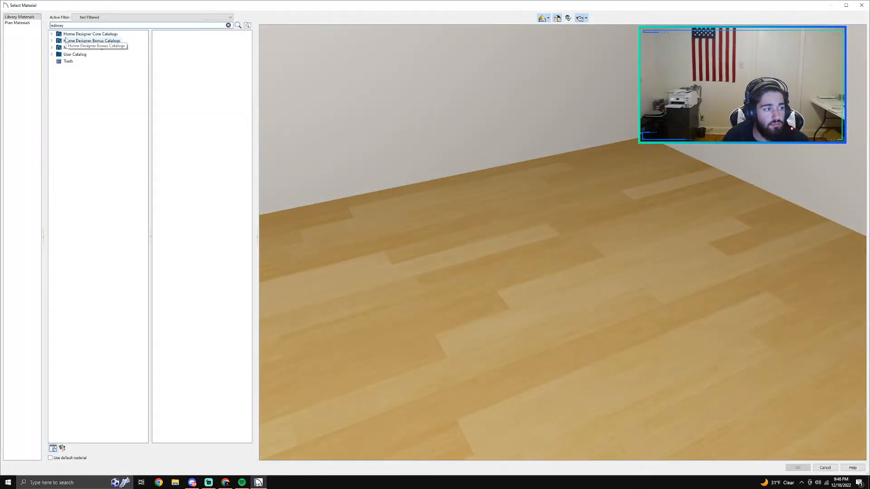
key("Return")
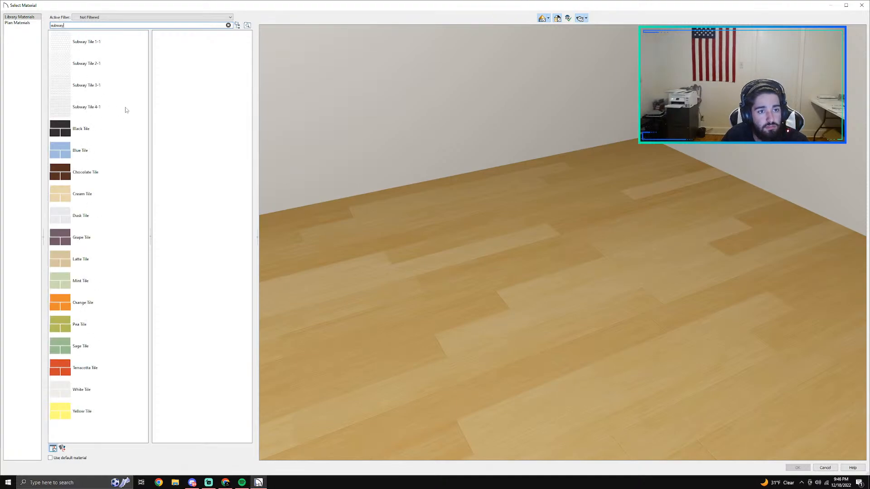
left_click(107, 114)
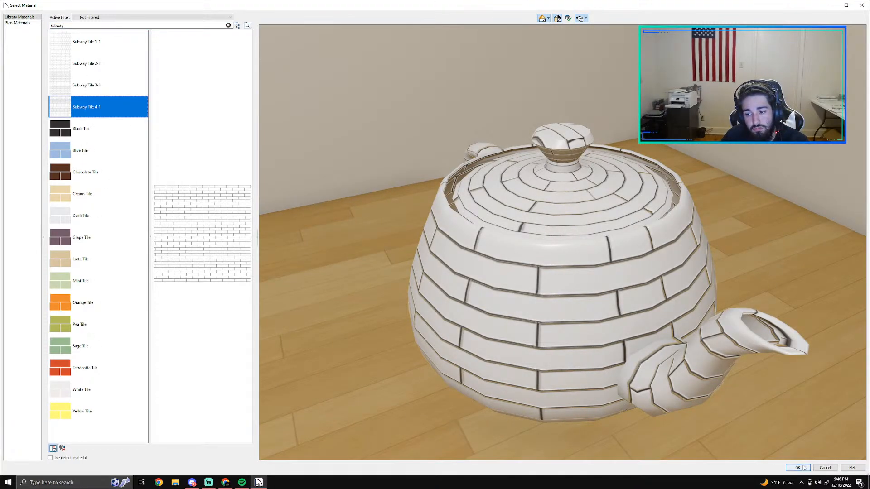
left_click(797, 467)
left_click(546, 340)
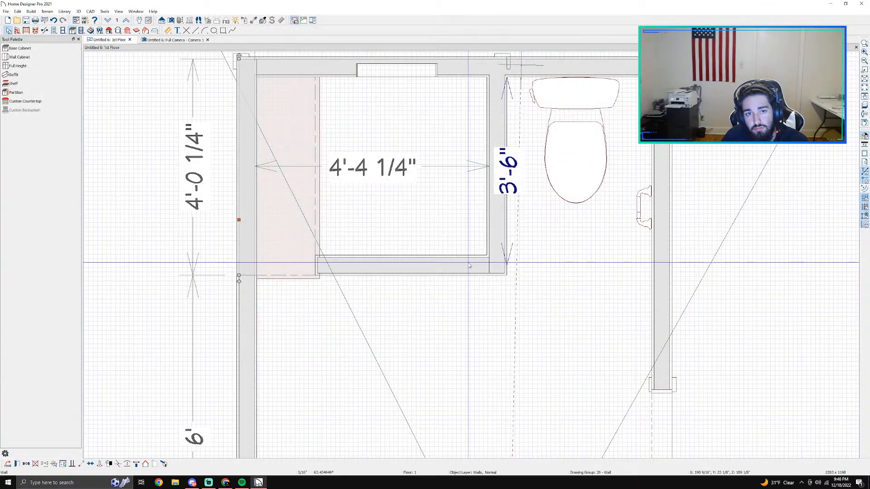
Step: Add Subway Tile 4-1 as the wall covering of the partition between the shower and the toilet
double_click(493, 140)
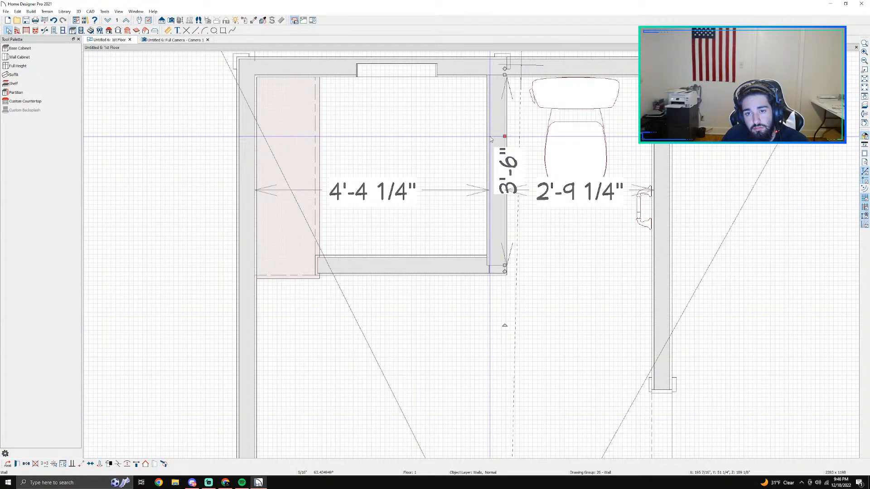
left_click_drag(566, 251, 588, 248)
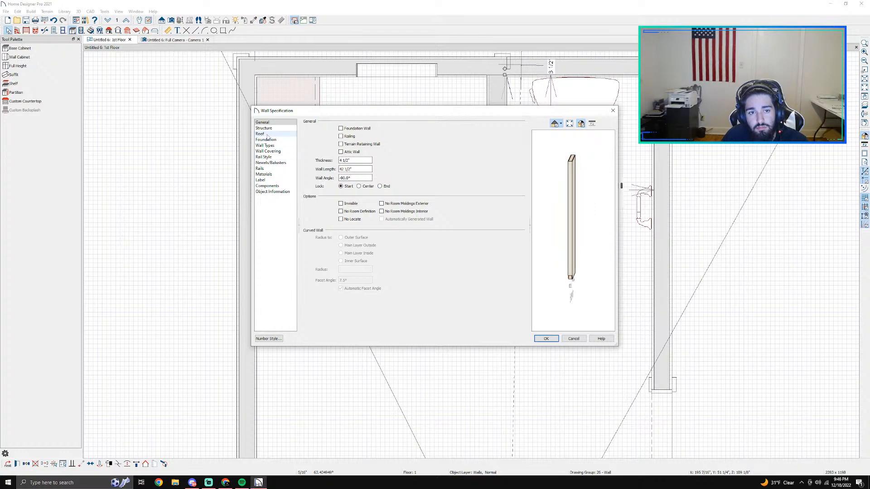
left_click(272, 151)
left_click(356, 138)
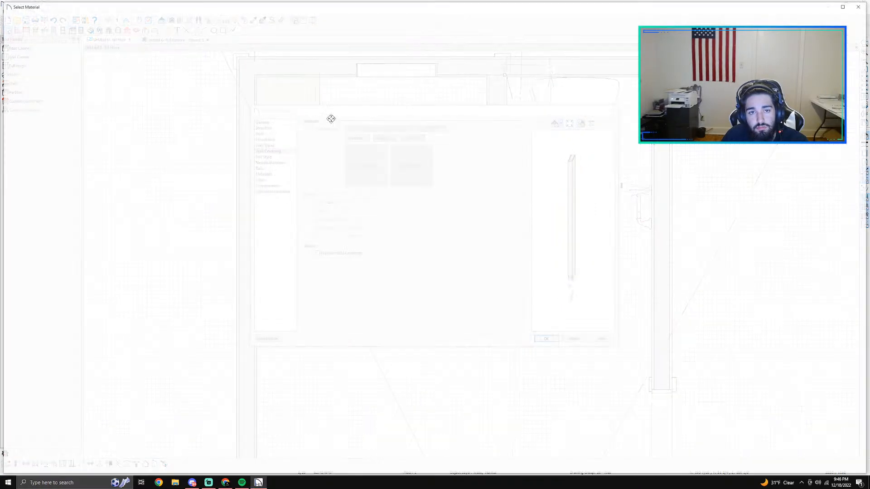
type("subway")
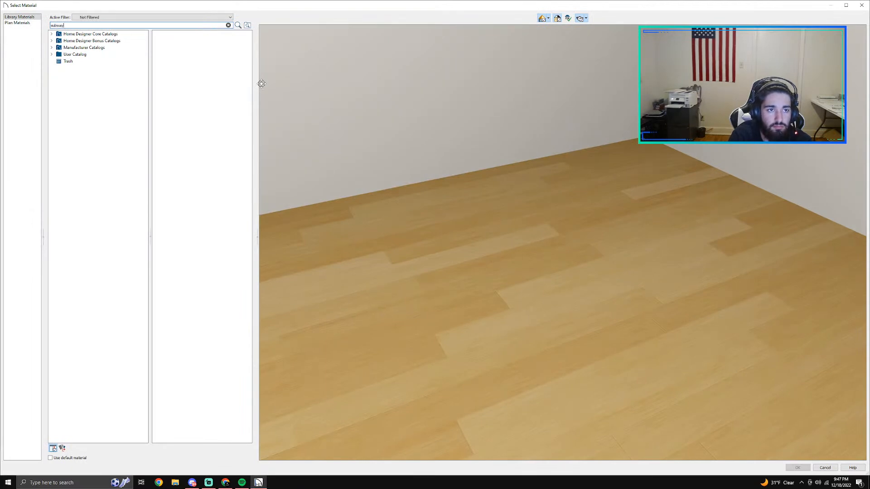
key("Return")
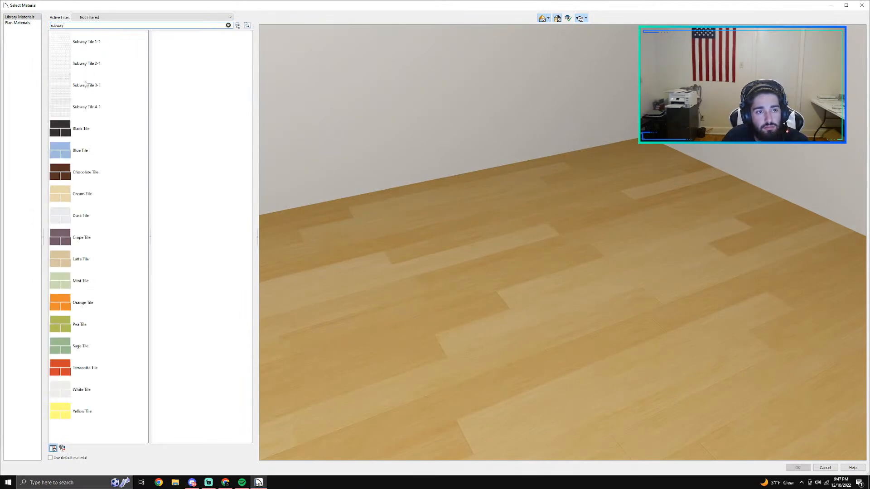
left_click(98, 107)
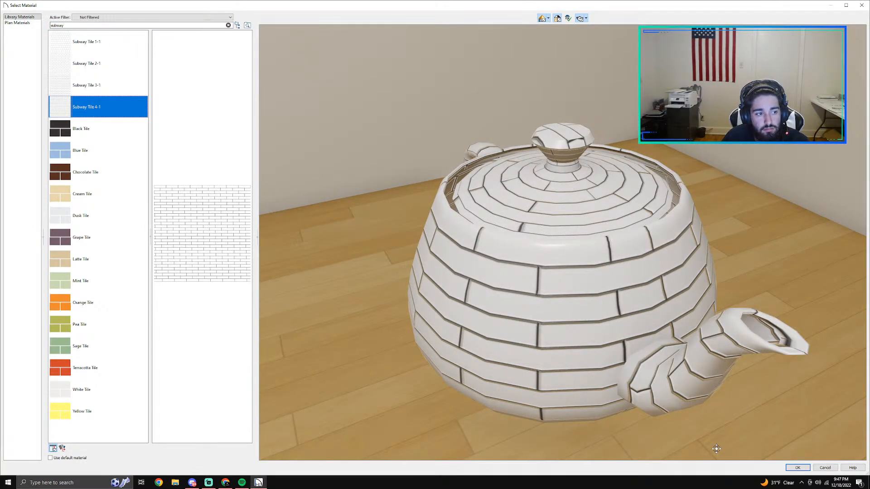
left_click(797, 467)
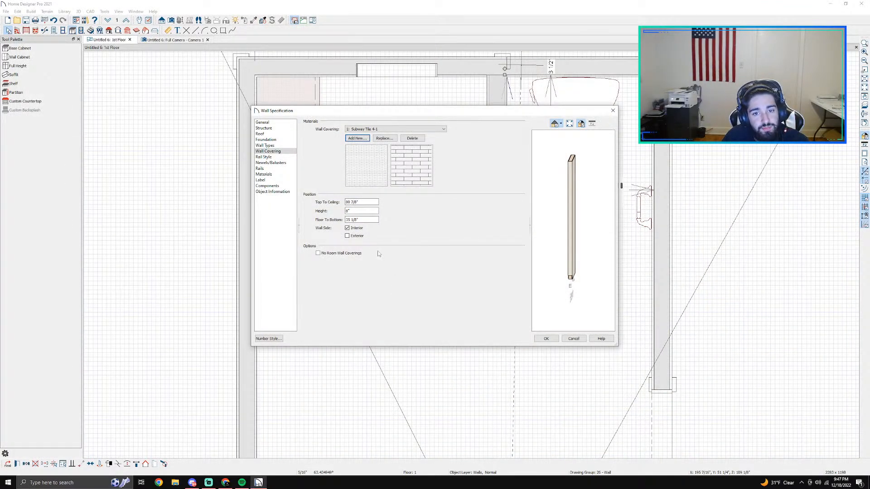
Step: Increase the partition covering's height, set its floor-to-bottom distance to 0, and check the shower in the camera view
left_click(356, 211)
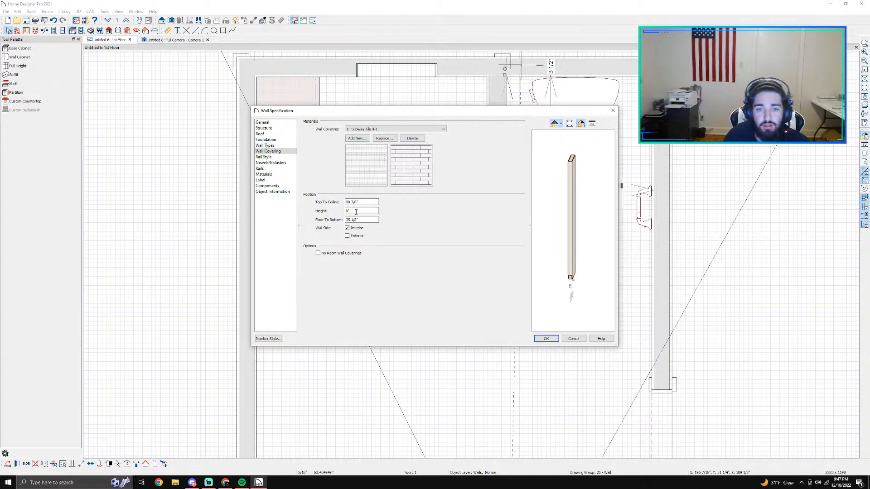
key("Tab")
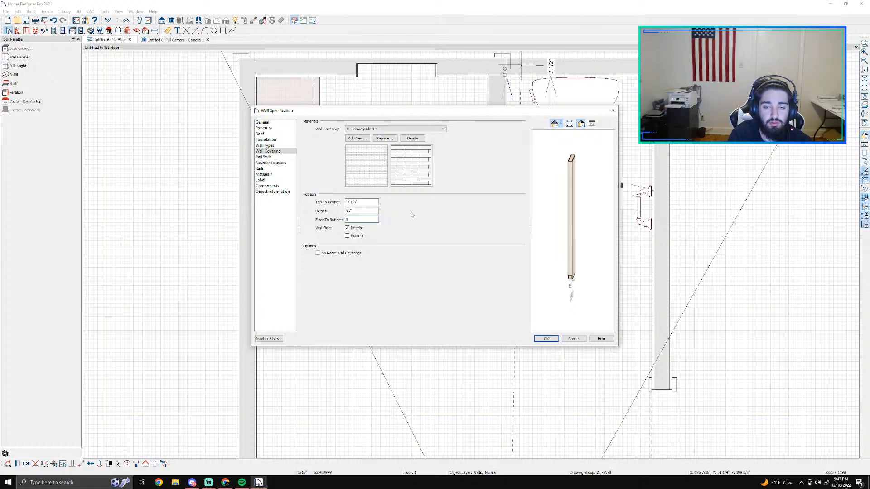
key("Return")
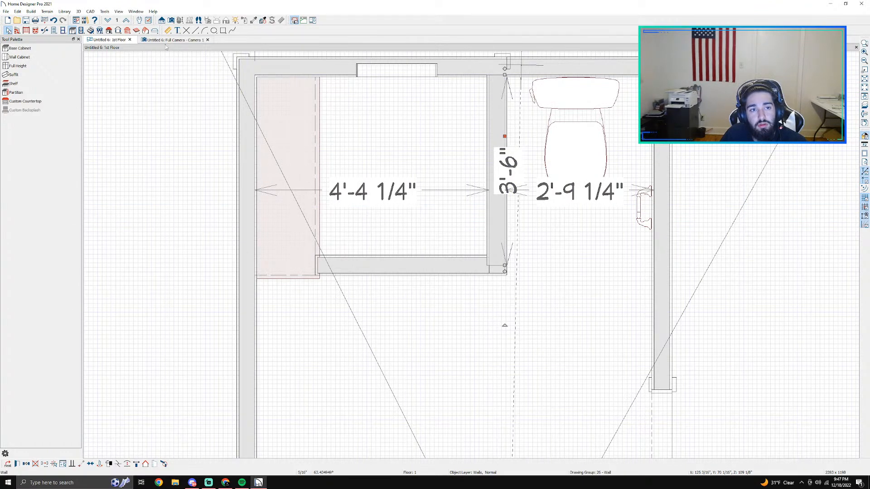
left_click(163, 40)
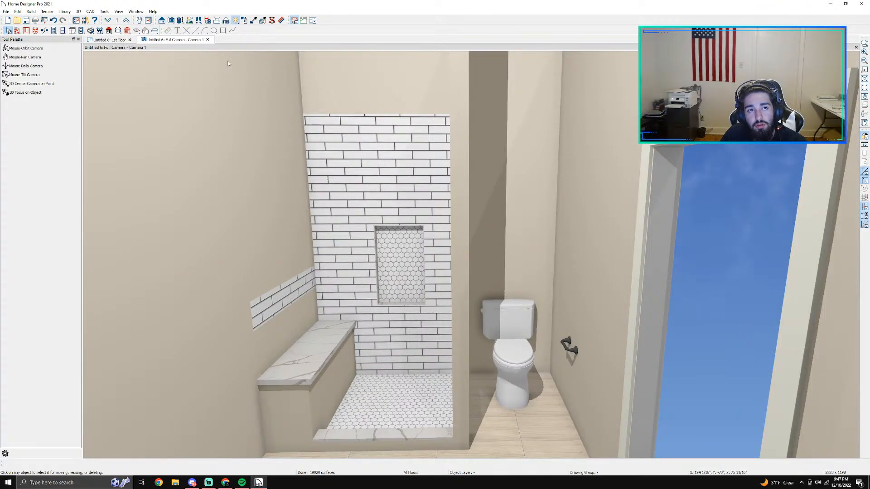
left_click(180, 21)
left_click_drag(316, 182, 360, 246)
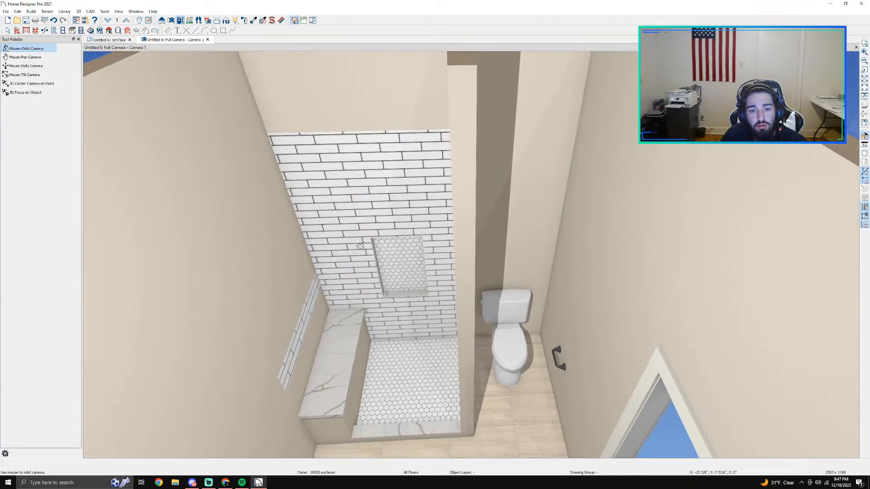
Step: Edit the bench-side wall's covering in the floor plan, setting its floor-to-bottom distance to 0 and increasing its height
left_click(106, 40)
double_click(277, 168)
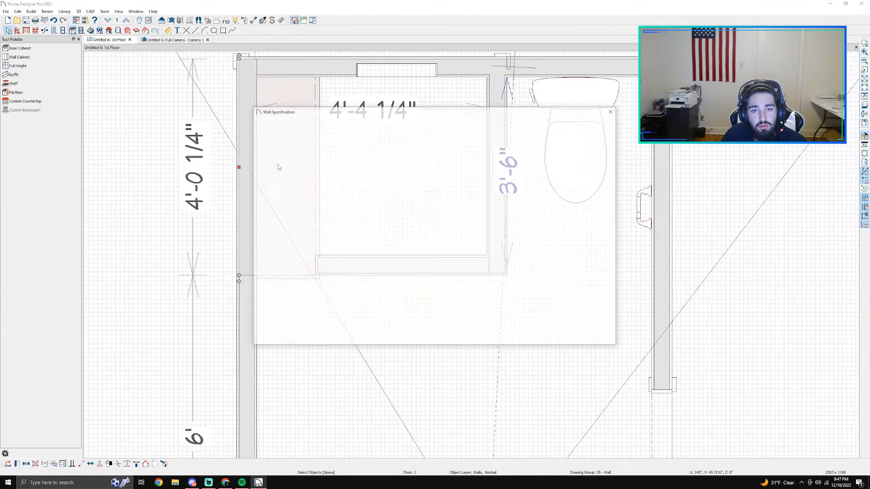
left_click(268, 151)
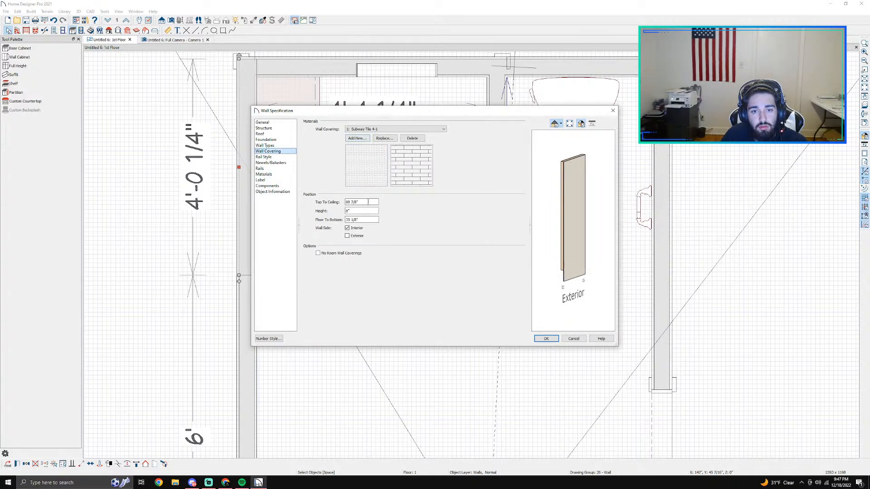
left_click(364, 219)
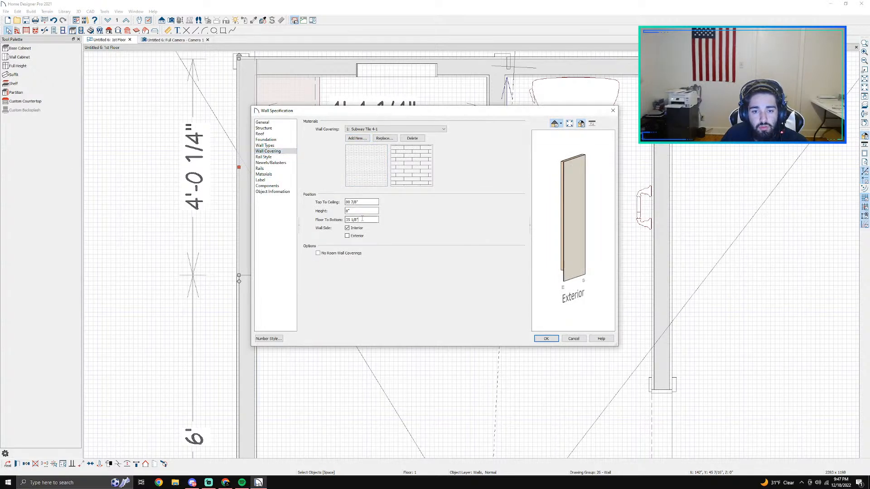
type("0")
left_click(353, 211)
key("Return")
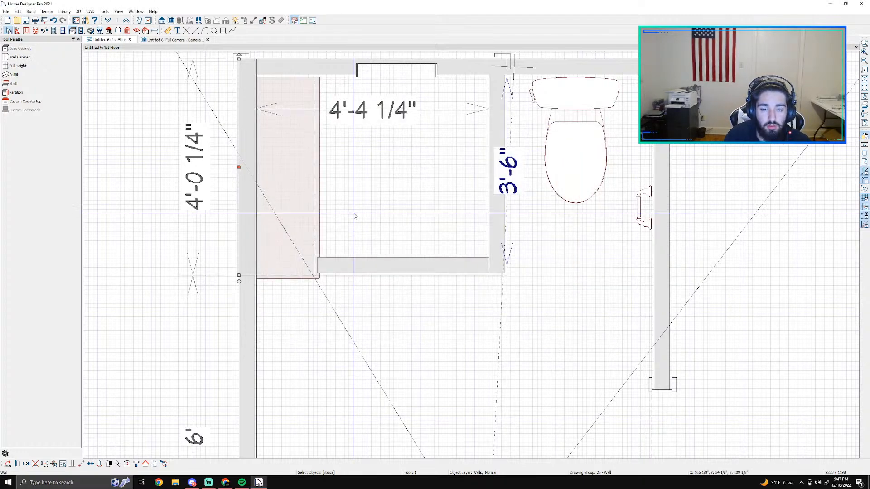
Step: Inspect the tiled shower walls, bench and curb from several angles in the camera view
left_click(152, 39)
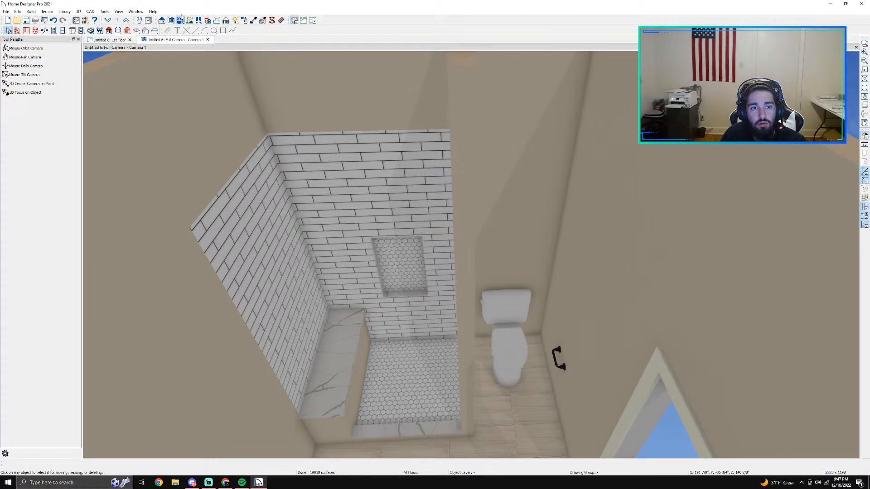
left_click(27, 48)
left_click_drag(356, 310, 365, 279)
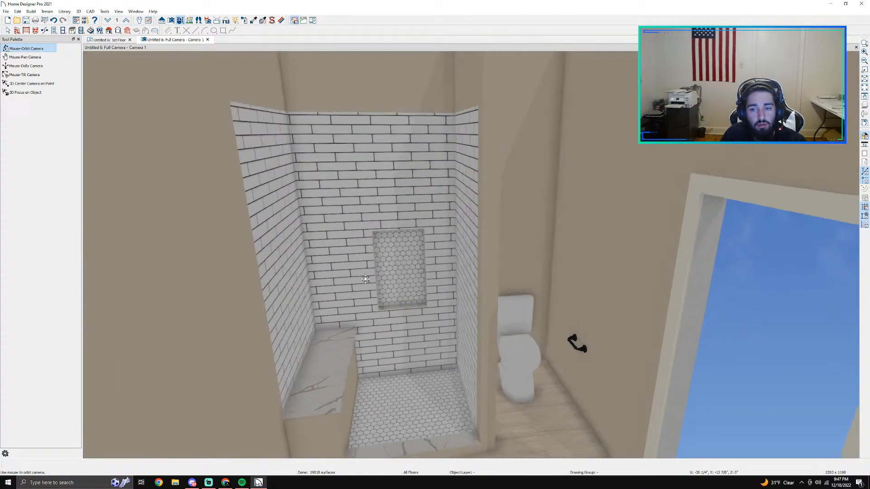
scroll(365, 280, "down", 1)
middle_click_drag(356, 284, 332, 164)
scroll(324, 120, "up", 3)
middle_click_drag(325, 120, 287, 286)
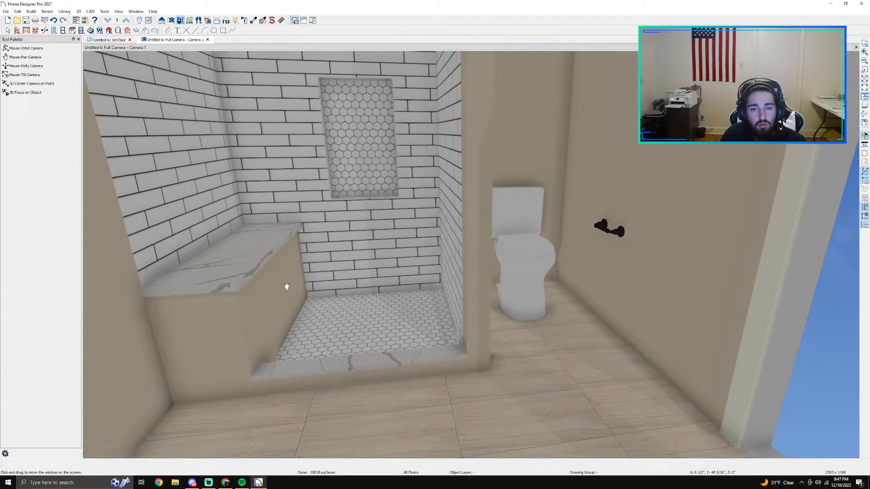
Step: Change the shower bench soffit's material from drywall to Subway Tile 4-1 from the materials library
key("space")
double_click(272, 309)
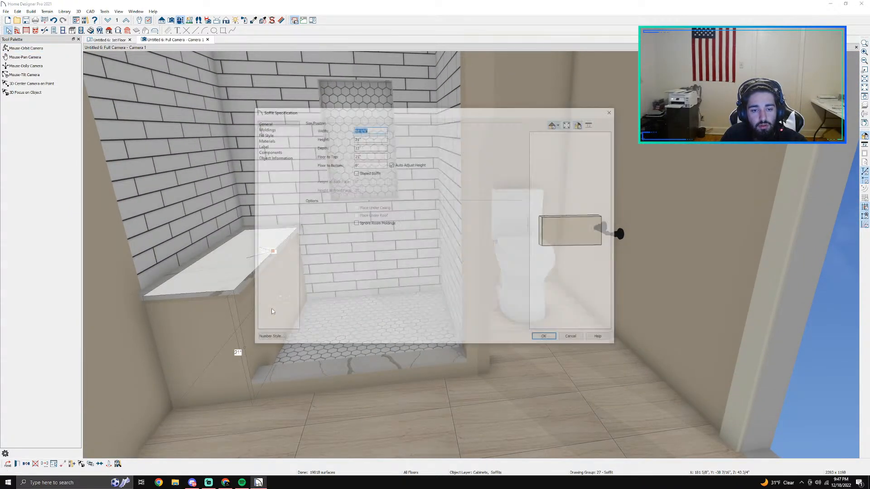
left_click(273, 141)
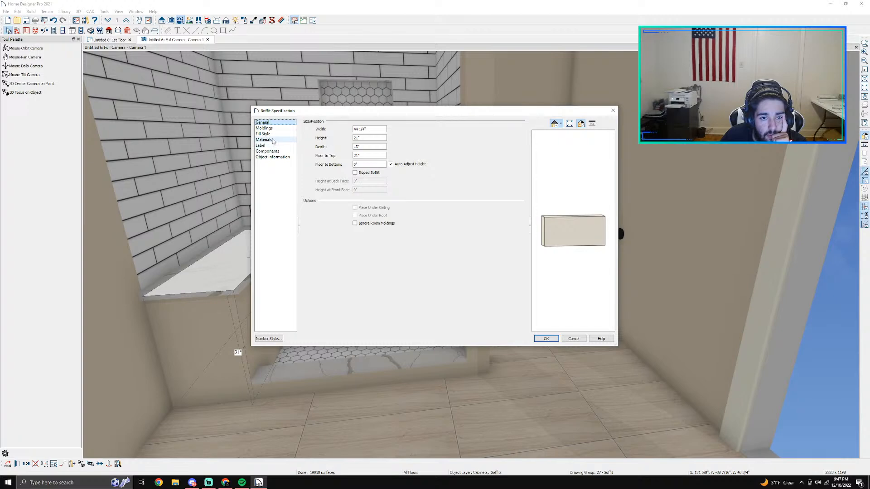
left_click(321, 138)
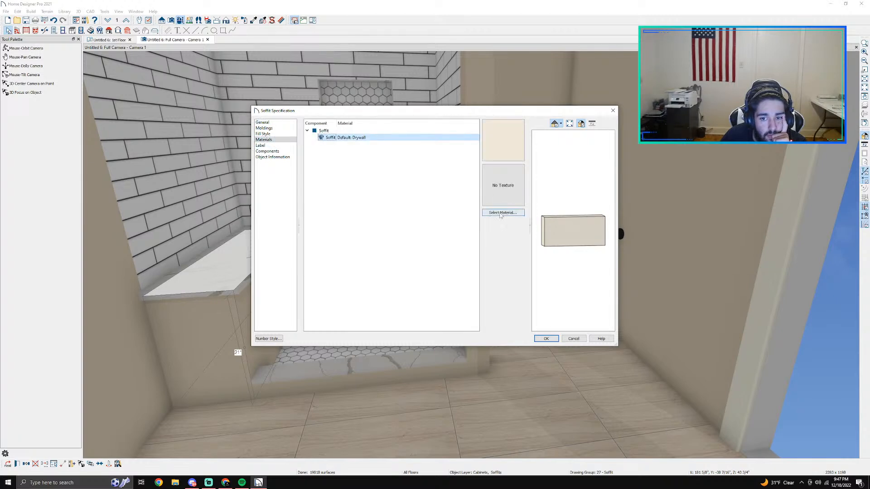
left_click(500, 214)
type("subway")
key("Return")
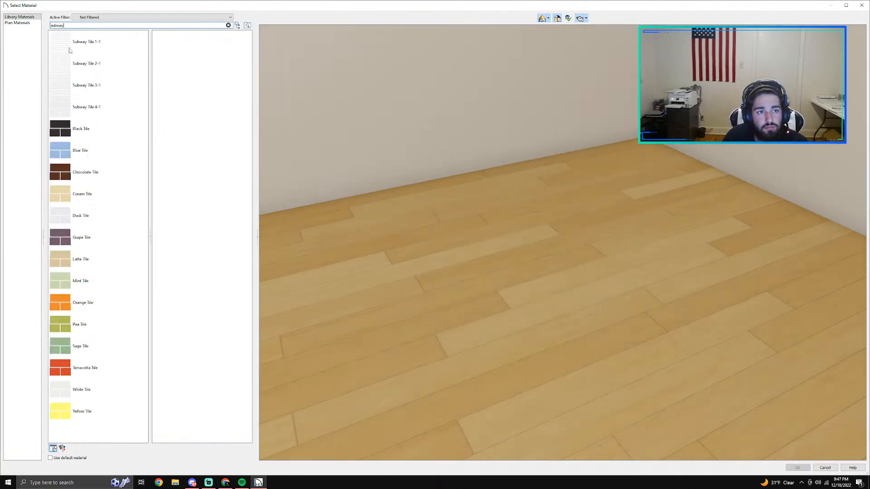
left_click(106, 109)
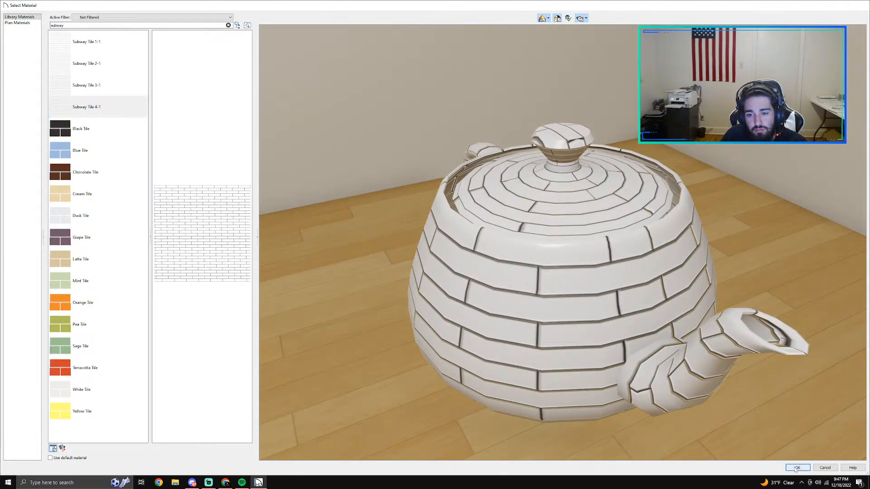
left_click(797, 468)
left_click(546, 339)
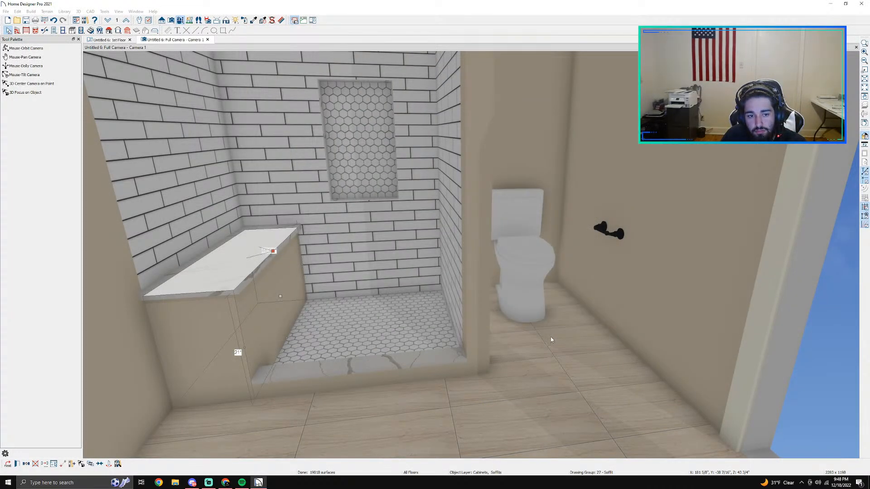
Step: Set the shower curb railing's exterior and interior wall surfaces to Subway Tile 4-1
double_click(409, 375)
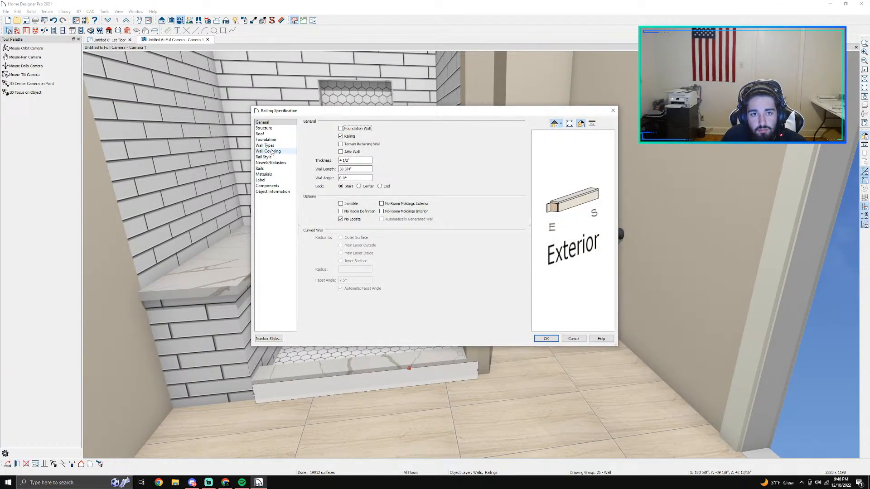
left_click(271, 151)
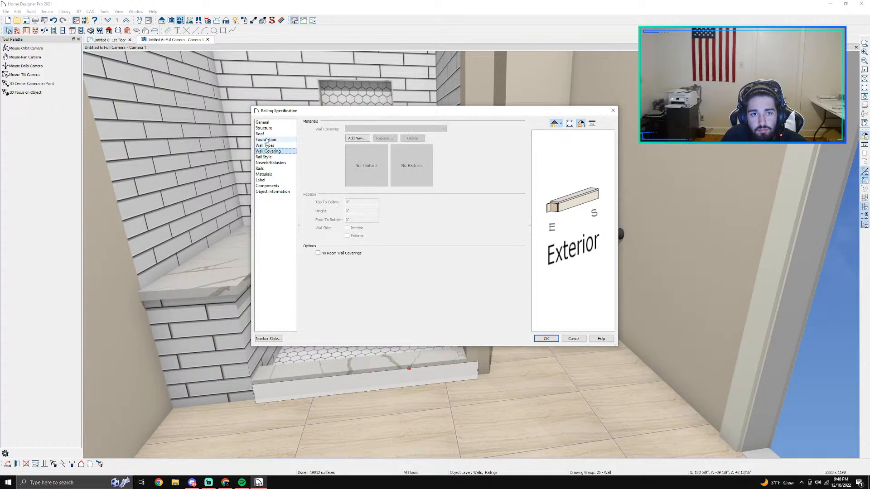
left_click(265, 174)
left_click(408, 158)
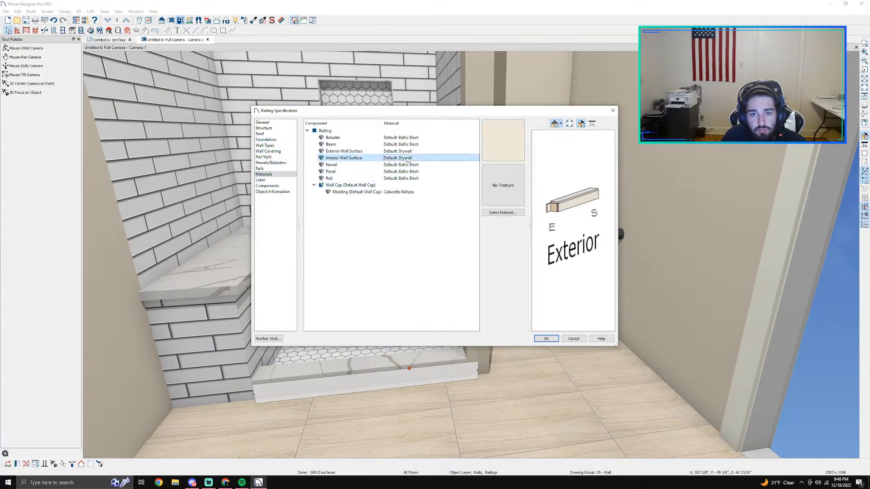
left_click(458, 151, "ctrl")
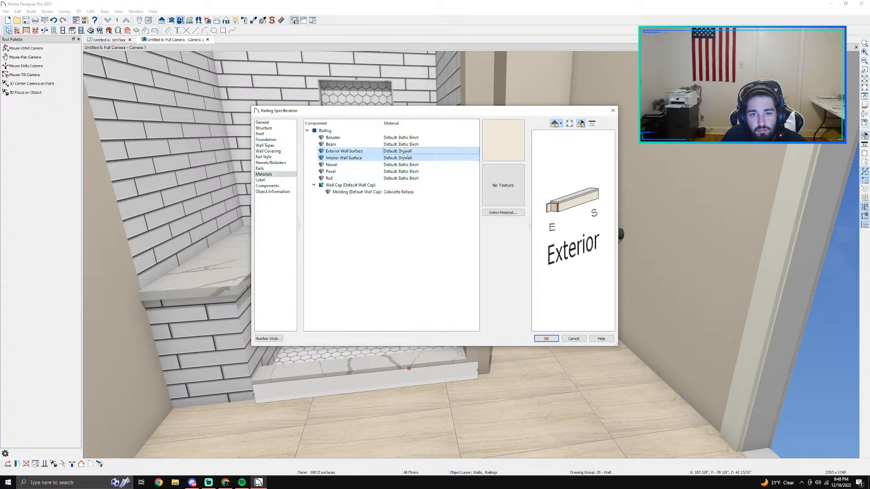
left_click(488, 154)
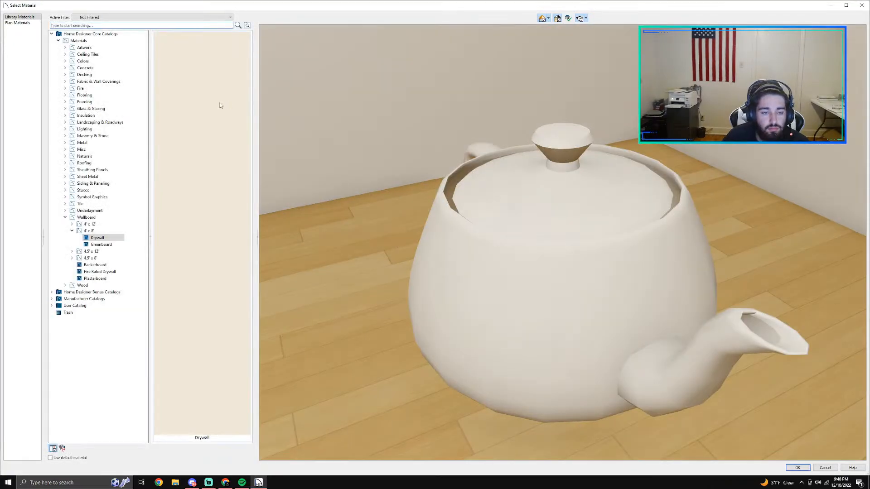
type("subway")
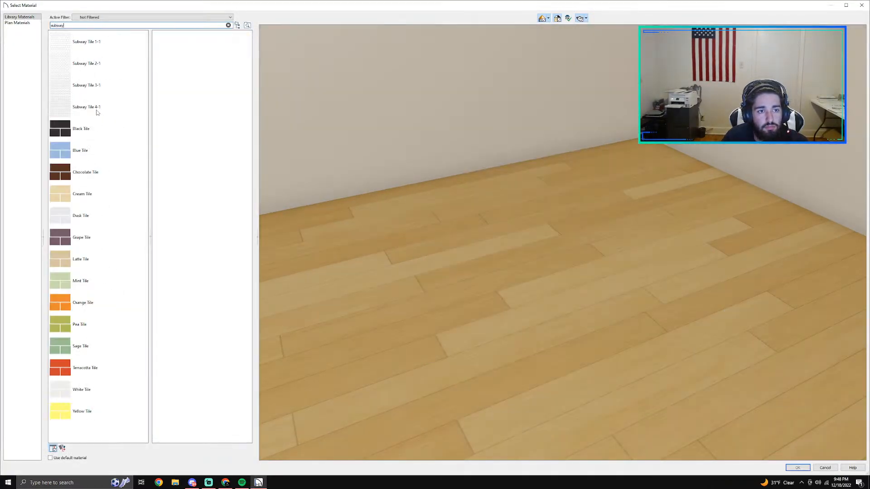
left_click(96, 112)
left_click(797, 467)
left_click(554, 341)
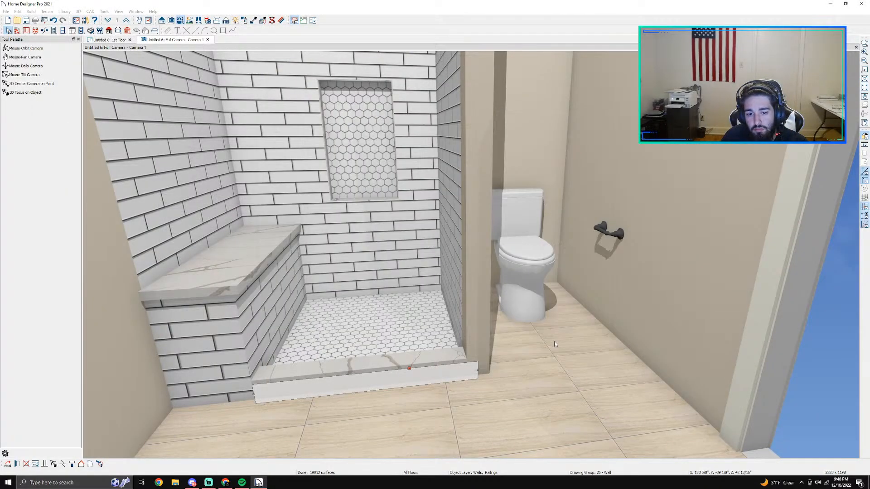
left_click(477, 310)
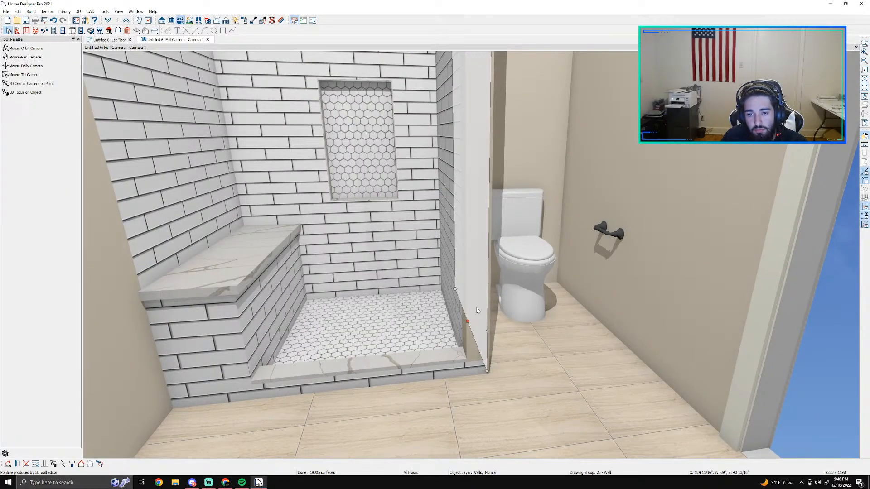
scroll(465, 305, "down", 3)
scroll(464, 305, "up", 5)
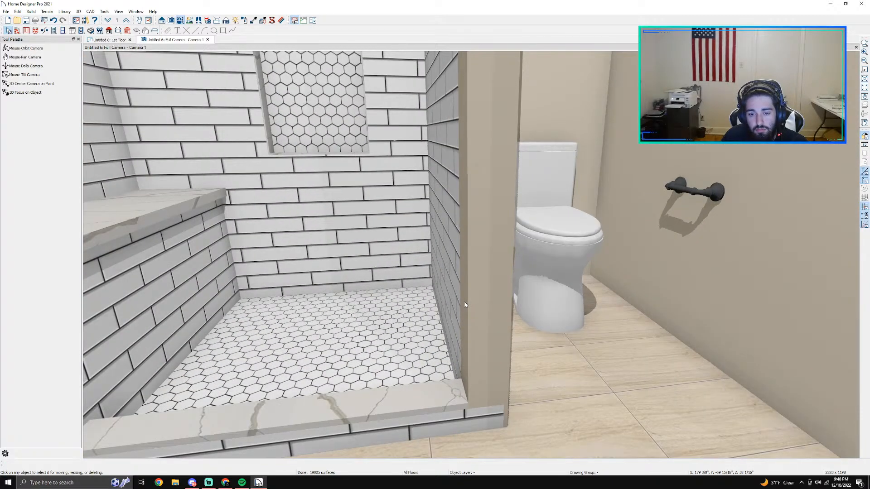
double_click(471, 270)
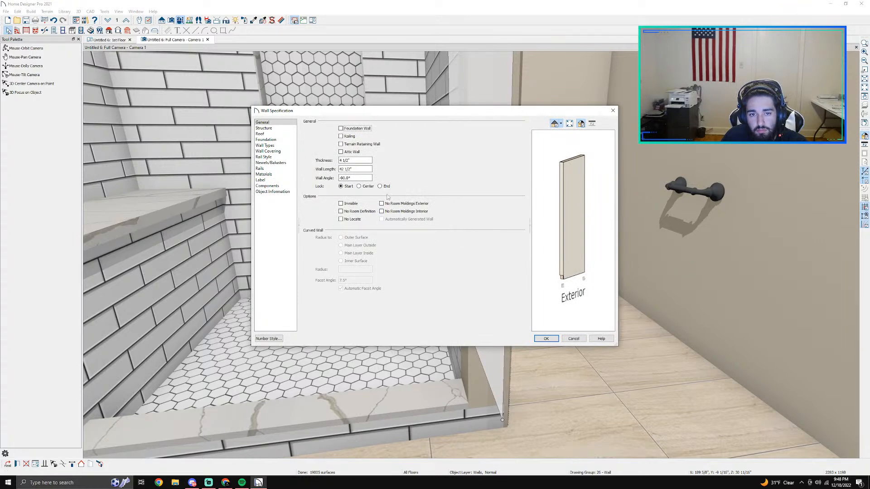
left_click(278, 164)
left_click(276, 158)
left_click(270, 147)
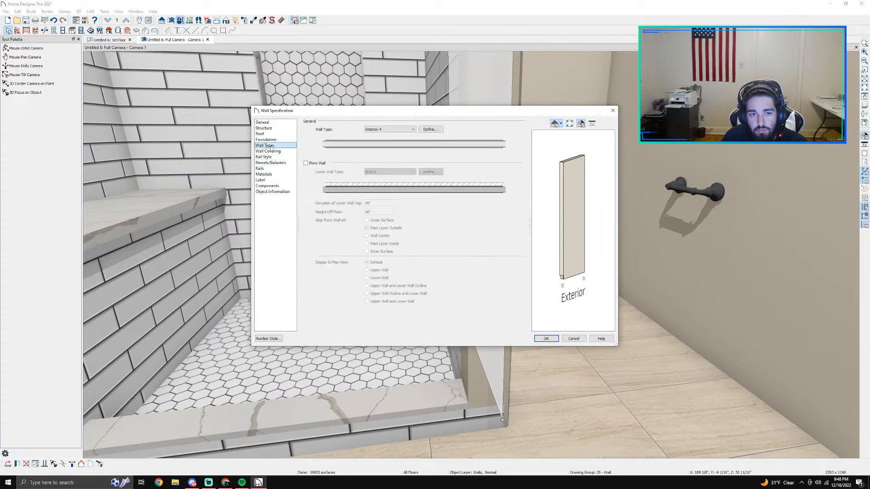
left_click(573, 338)
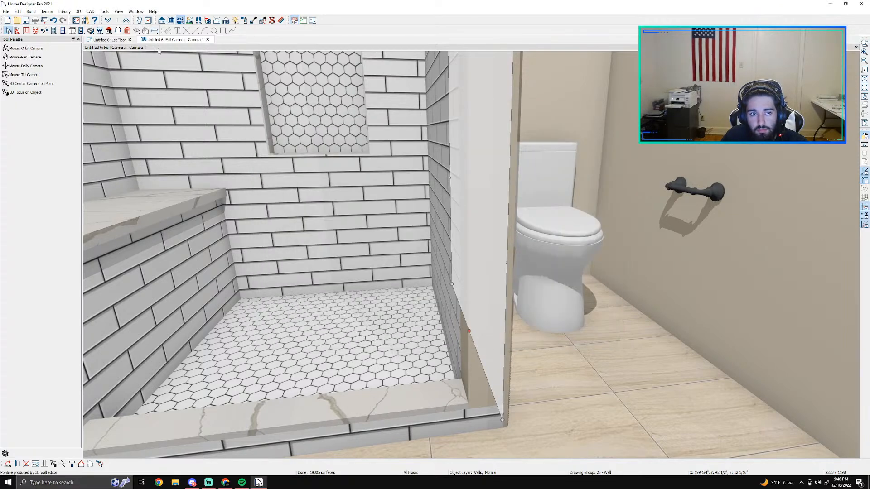
Step: Examine the corner where the curb meets the partition in the floor plan and the camera view
left_click(114, 40)
scroll(519, 248, "up", 5)
left_click(519, 248)
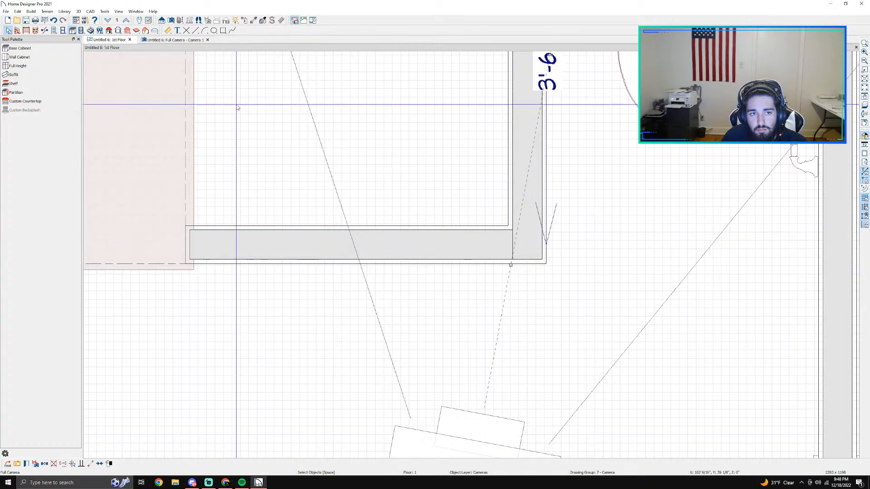
left_click(177, 39)
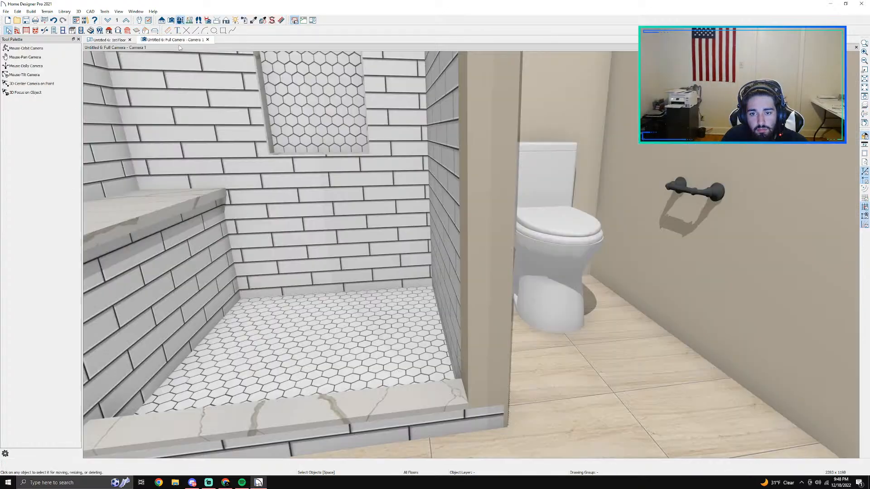
left_click(182, 22)
left_click_drag(384, 217, 546, 361)
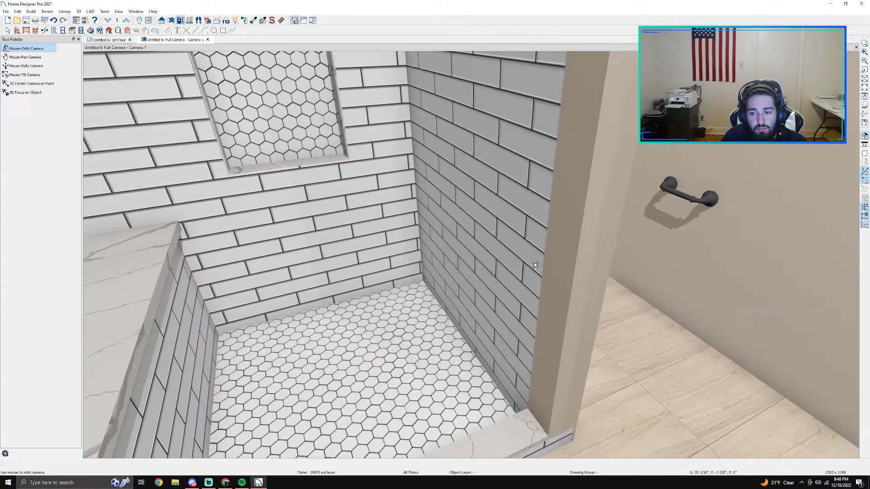
key("space")
left_click(546, 362)
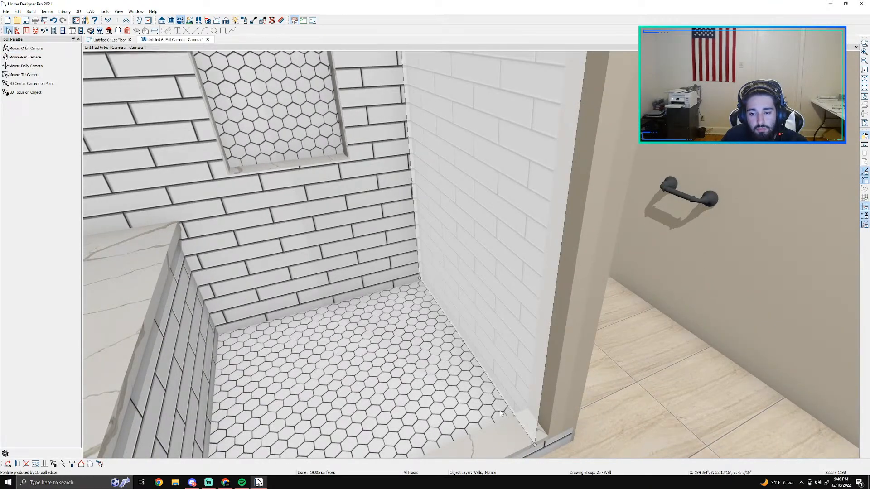
Step: Try to pull back the curb's end where it runs under the partition in the camera view
scroll(552, 404, "down", 2)
middle_click_drag(551, 404, 494, 315)
scroll(495, 315, "up", 5)
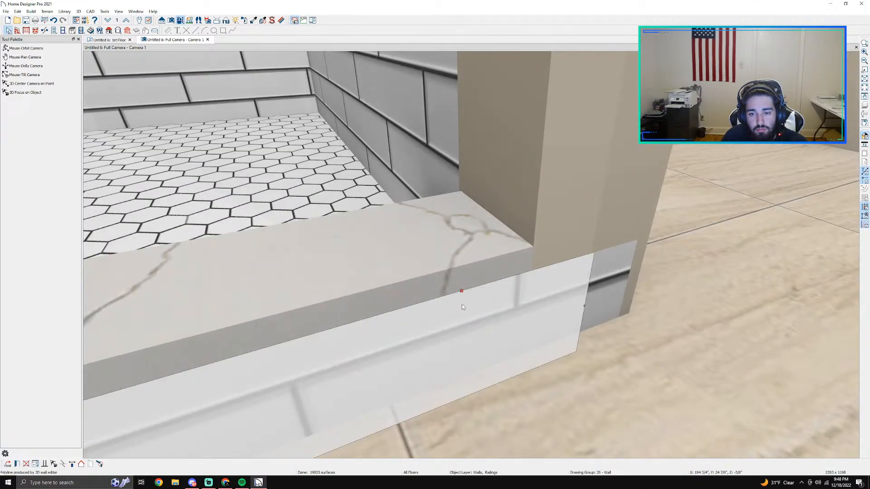
left_click_drag(584, 306, 508, 316)
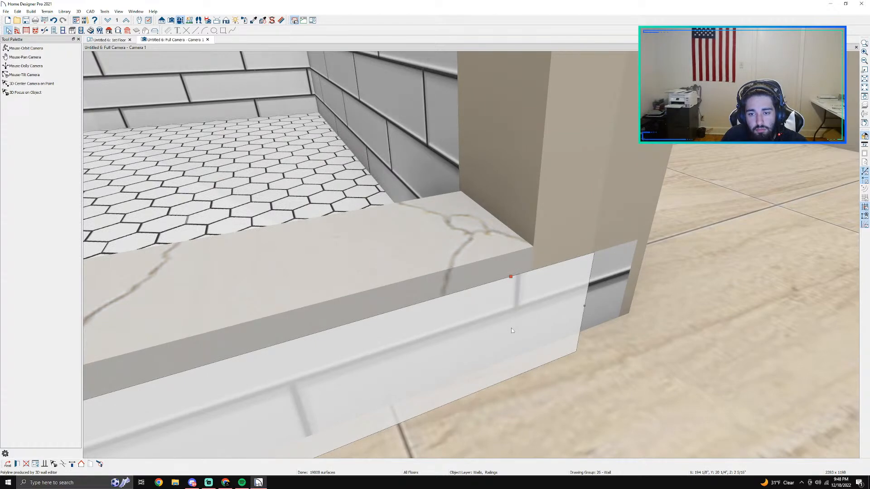
scroll(511, 328, "down", 3)
middle_click_drag(511, 328, 423, 286)
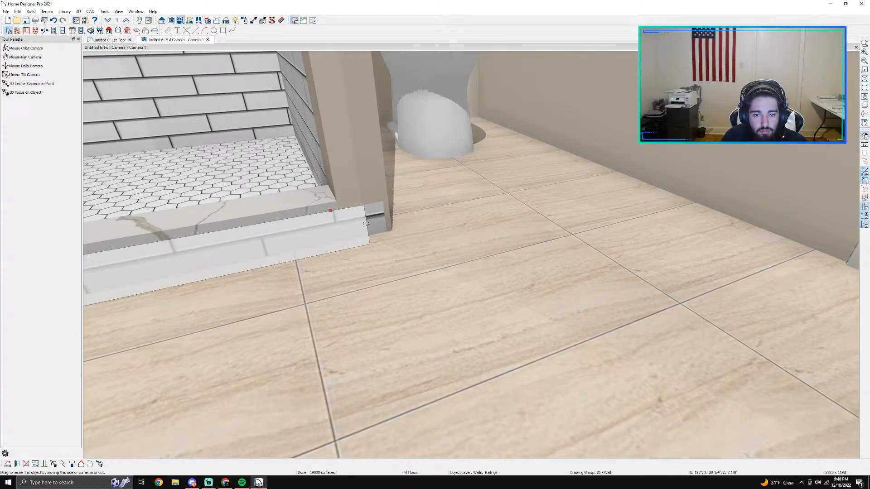
left_click_drag(365, 224, 310, 239)
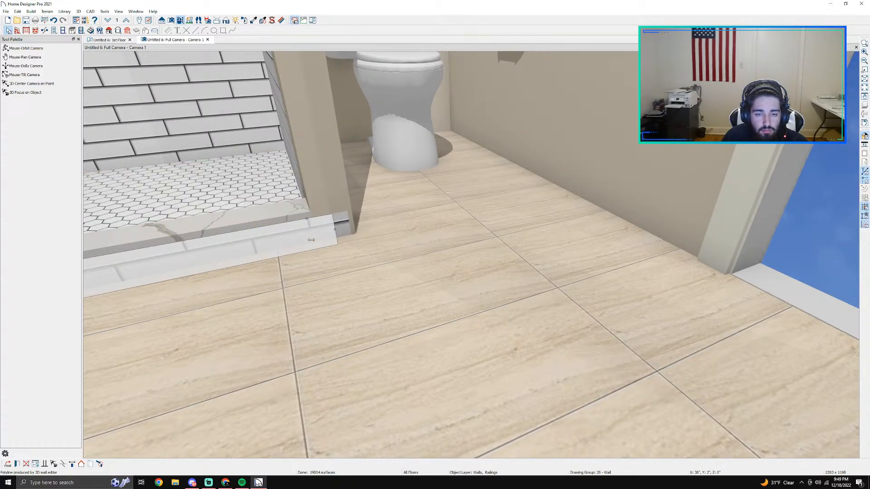
scroll(331, 235, "up", 5)
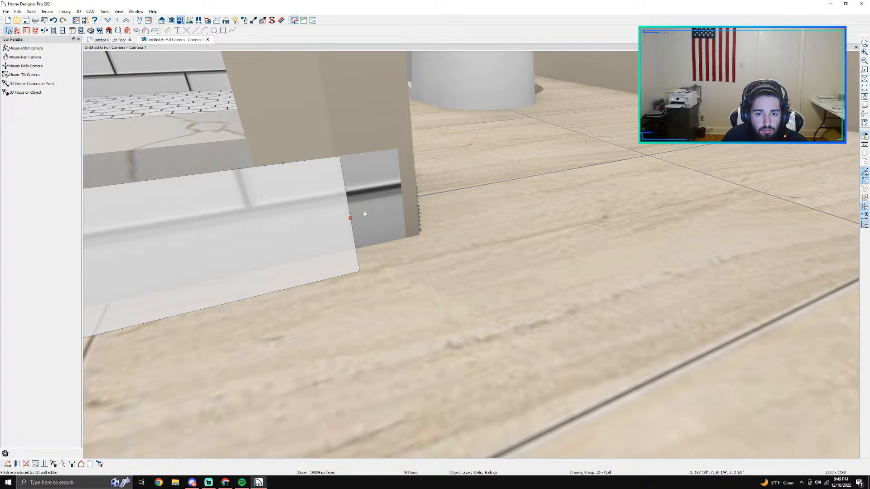
Step: Delete the full camera that covers the curb and partition corner in the floor plan
left_click(110, 40)
scroll(547, 305, "up", 2)
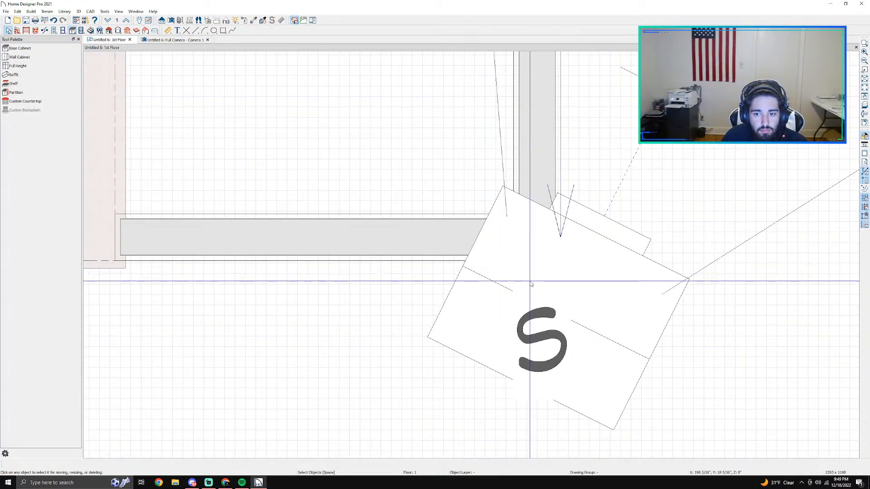
key("Delete")
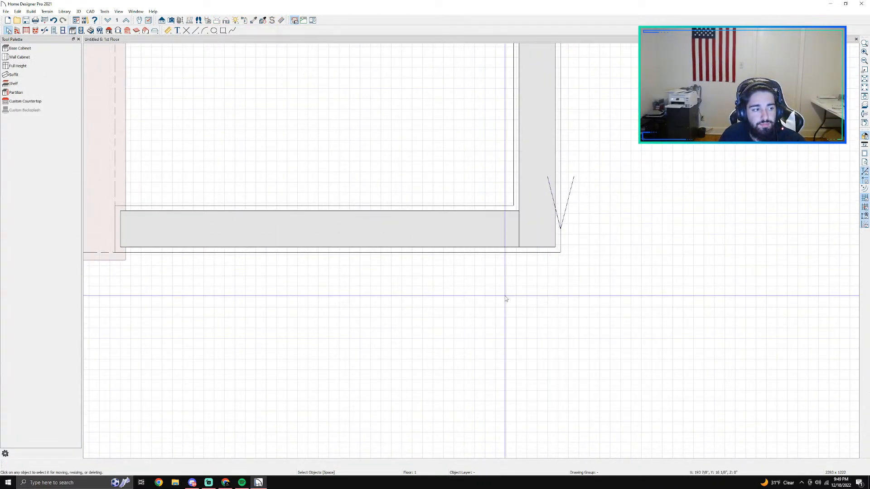
Step: Try to pull back the shower curb's end slightly where it meets the partition in the floor plan
left_click(481, 233)
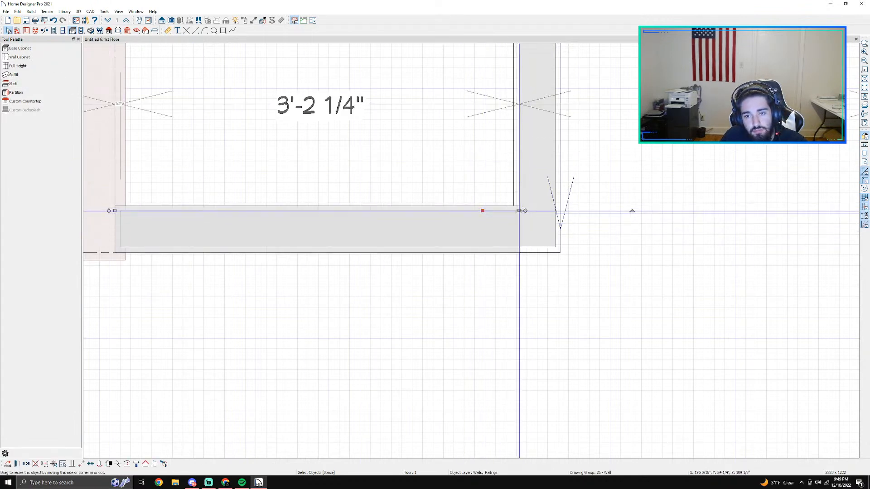
left_click(533, 208)
left_click(502, 228)
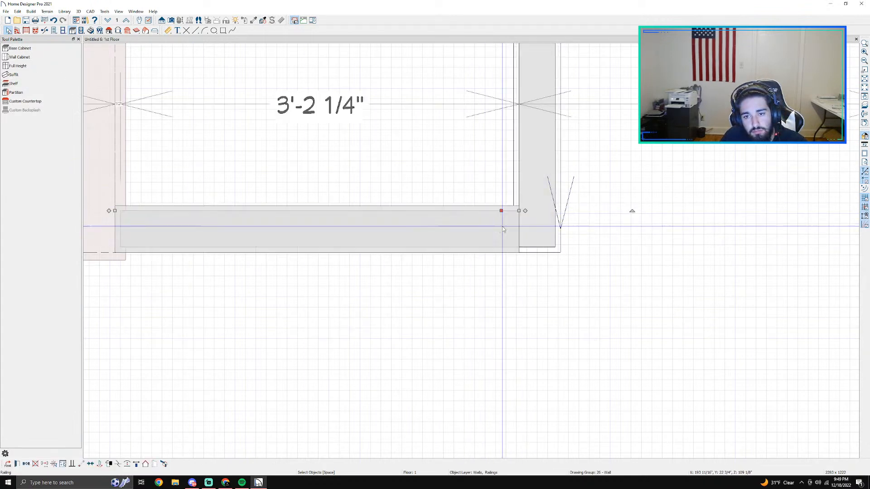
left_click_drag(519, 210, 516, 210)
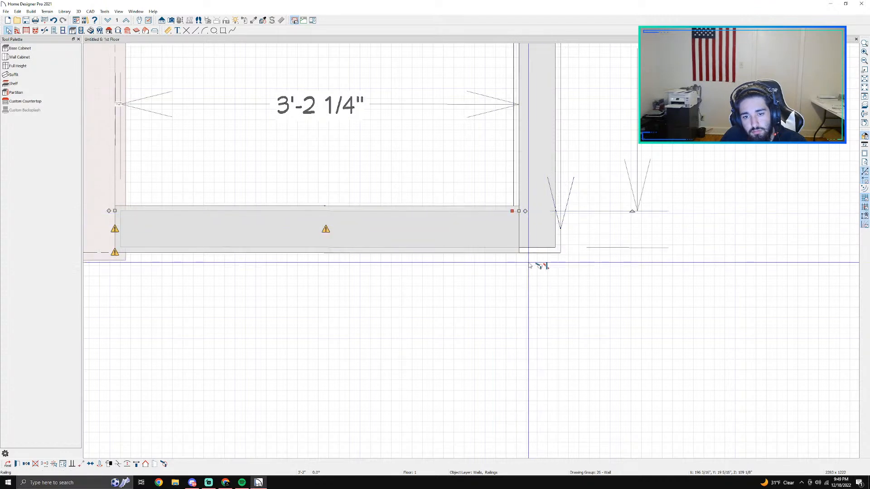
key("Escape")
left_click(336, 235)
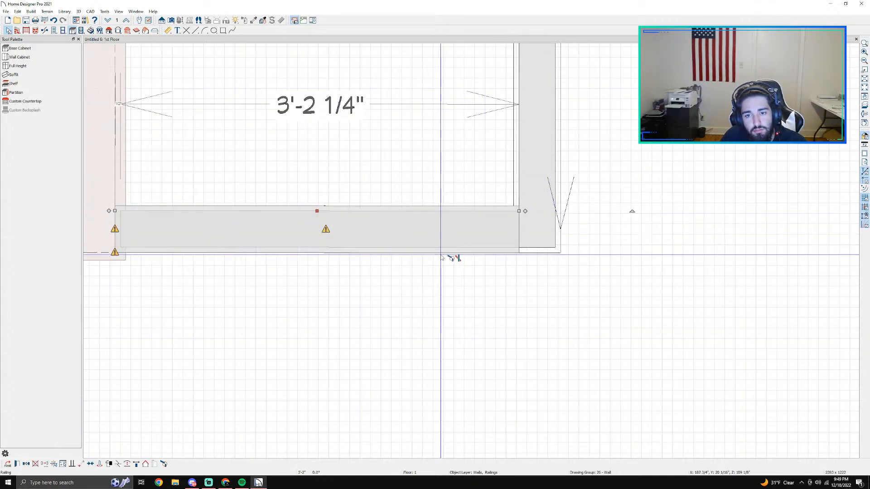
key("Escape")
Step: Retry shortening the curb's end at the partition corner, then undo the stray 3" wall segment and check the partition's end
scroll(467, 219, "up", 2)
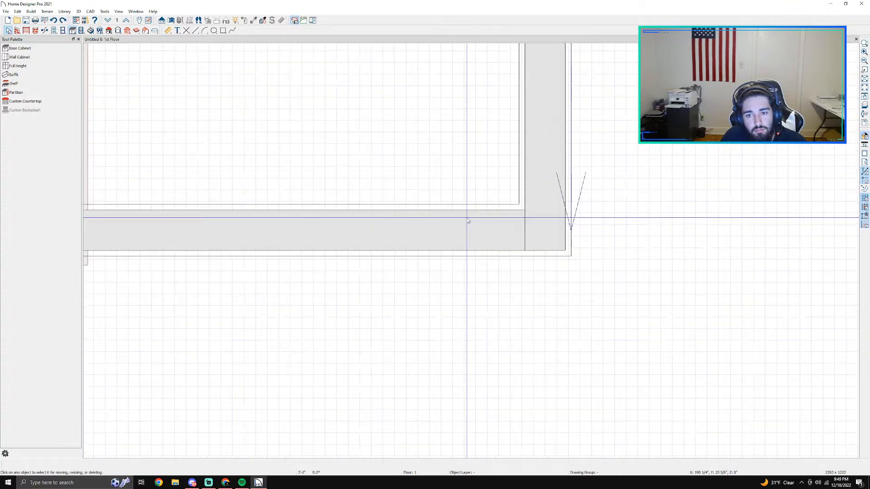
scroll(537, 238, "up", 2)
left_click(539, 240)
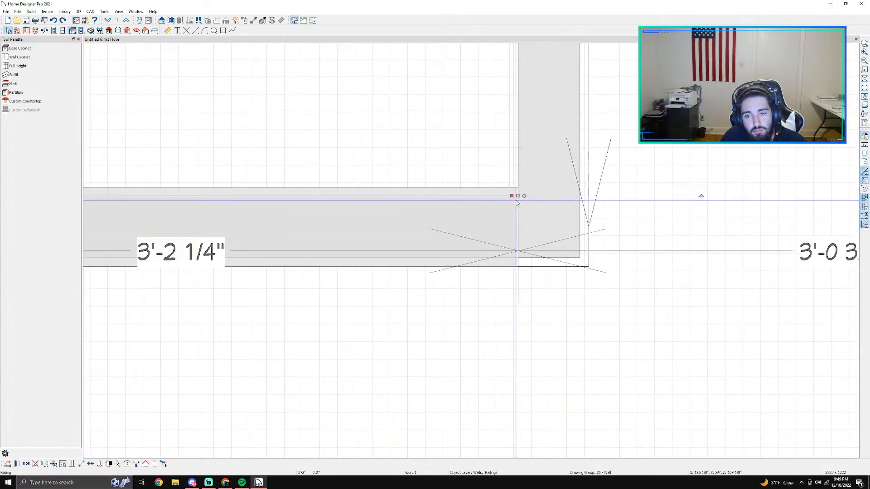
left_click_drag(518, 195, 516, 194)
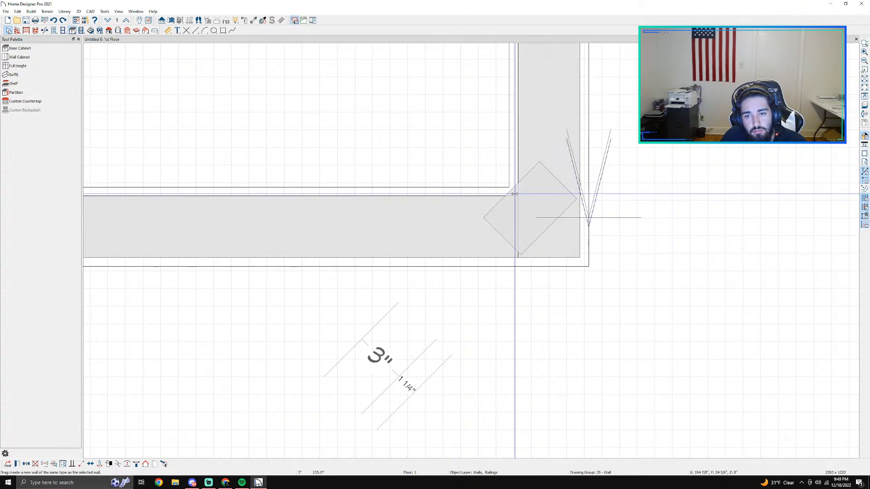
key("ctrl+z")
left_click(543, 206)
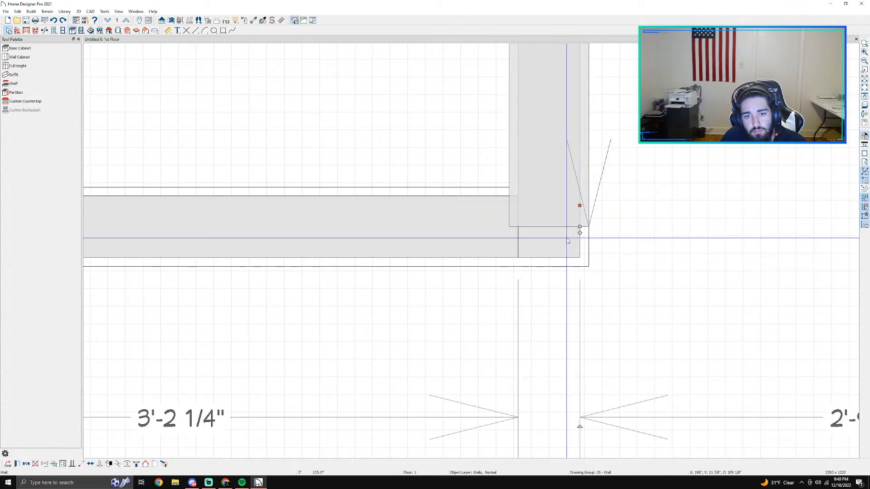
scroll(507, 233, "down", 1)
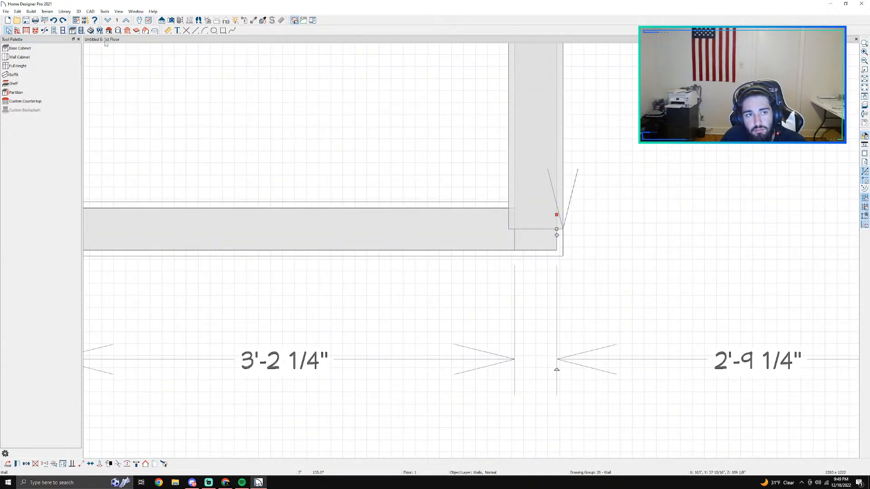
Step: Create a full camera view of the bathroom looking toward the shower and toilet
scroll(233, 116, "down", 3)
middle_click_drag(255, 128, 381, 246)
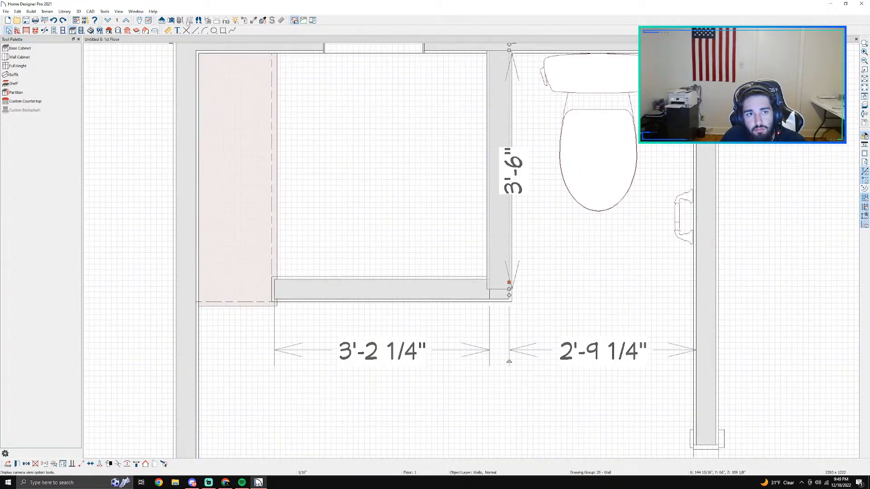
left_click(171, 20)
mouse_move(436, 394)
left_mouse_down()
mouse_move(476, 315)
mouse_move(468, 355)
mouse_move(471, 336)
left_mouse_up()
scroll(479, 318, "down", 4)
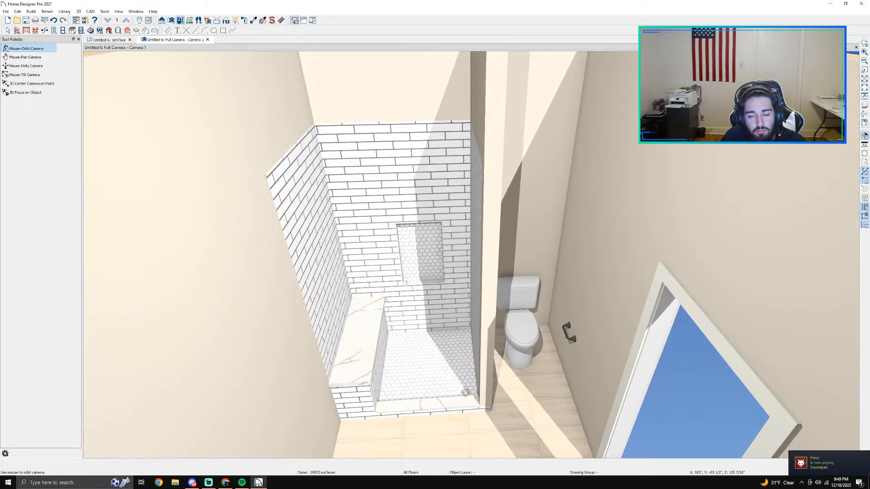
left_click_drag(465, 392, 532, 281)
key("space")
Step: Open the specification of the long wall adjoining the shower bench and start adding a new wall covering
double_click(255, 227)
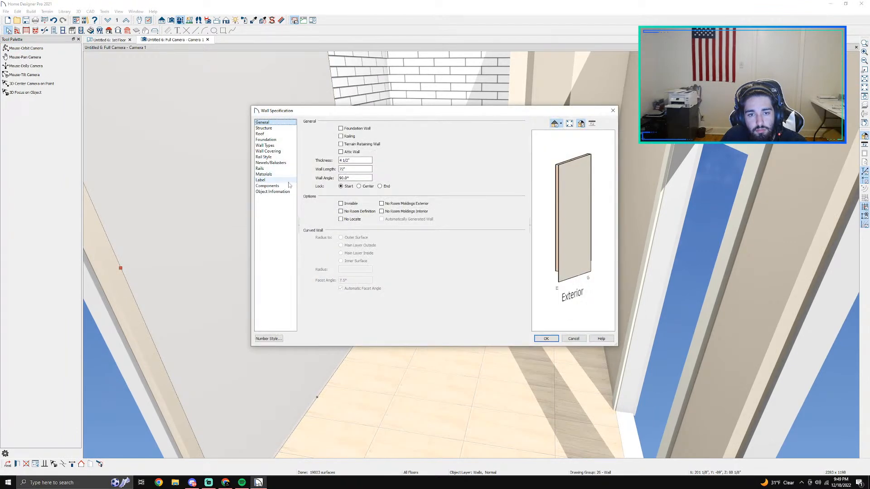
left_click(265, 169)
left_click(274, 186)
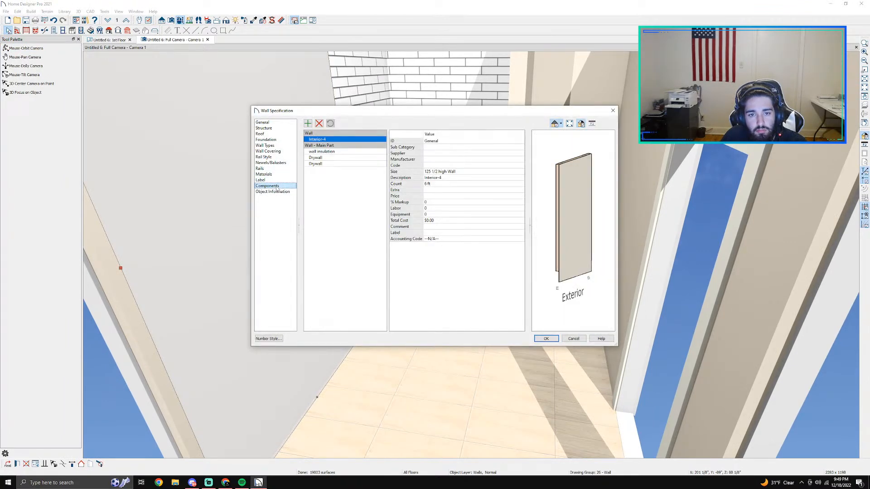
left_click(271, 151)
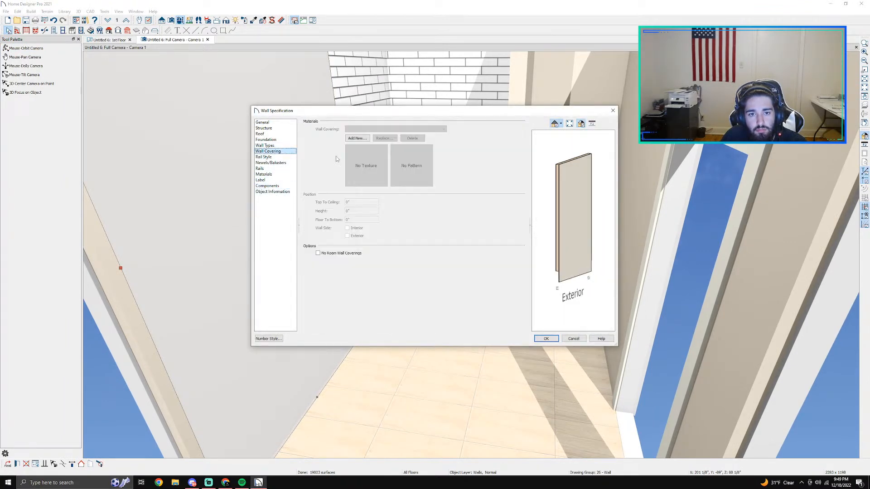
left_click(356, 138)
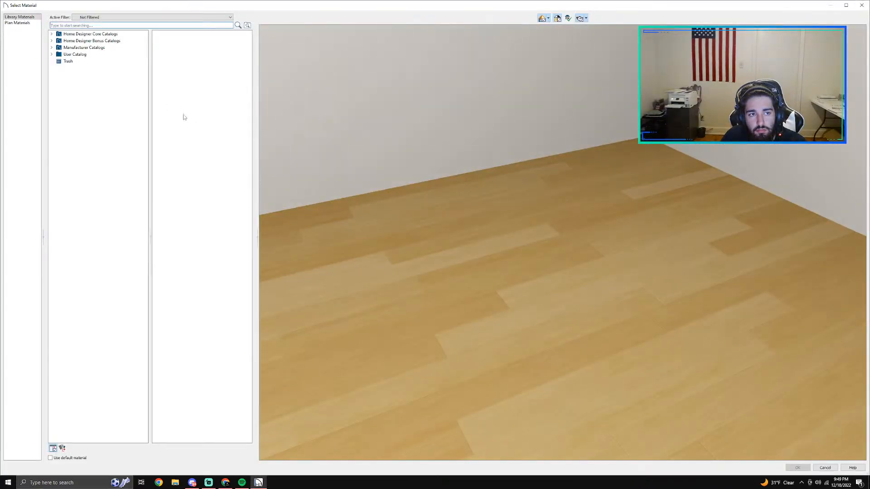
Step: Browse the Sherwin Williams manufacturer catalog's color collections for a wall covering color
left_click(51, 48)
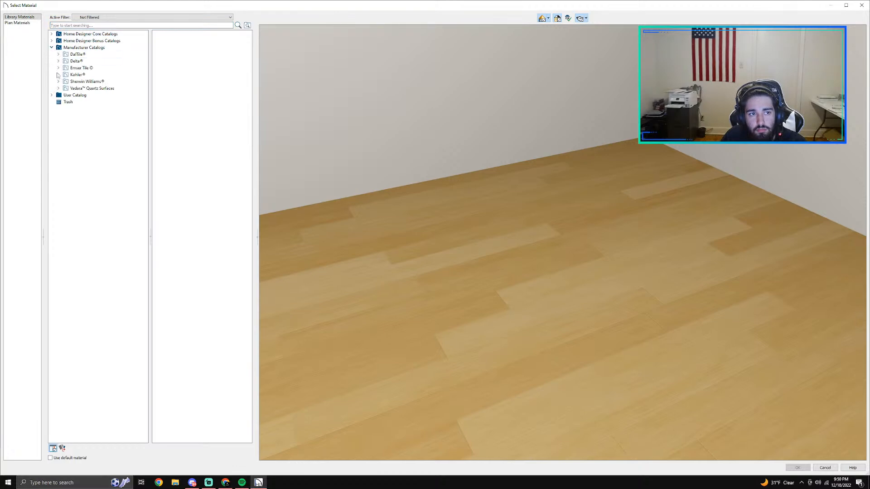
left_click(58, 81)
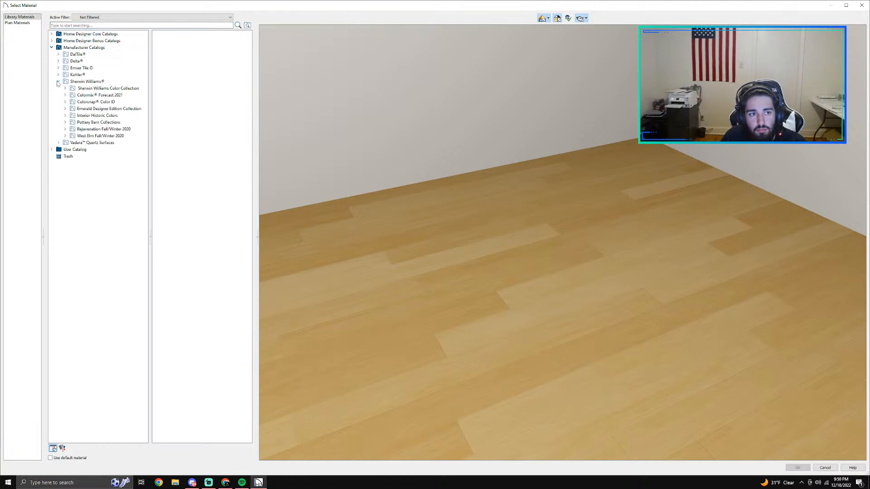
left_click(73, 102)
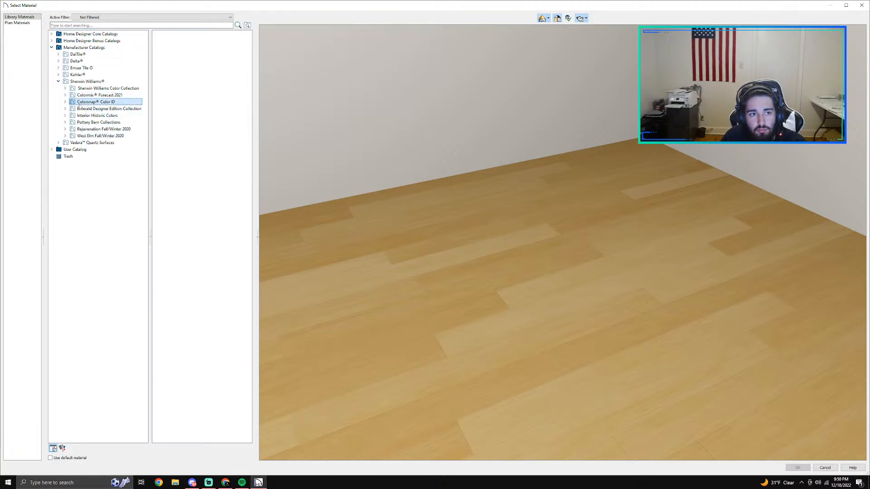
scroll(220, 209, "down", 1)
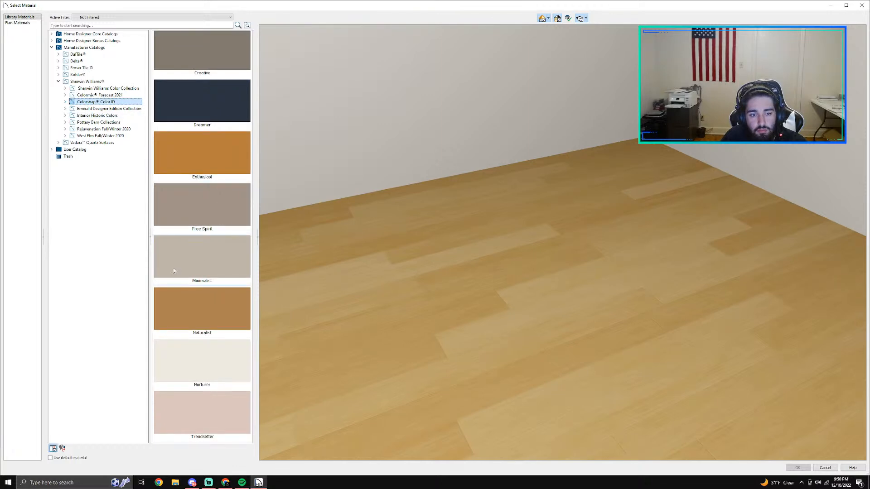
left_click(65, 102)
left_click(72, 136)
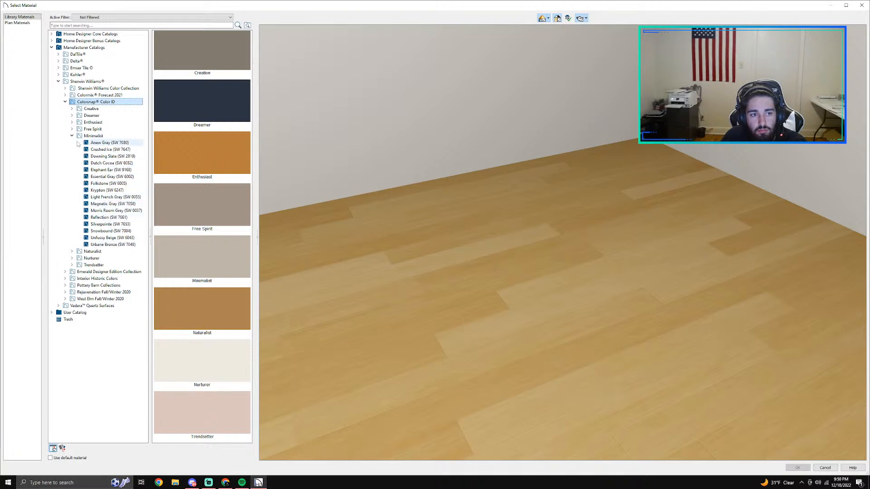
left_click(72, 116)
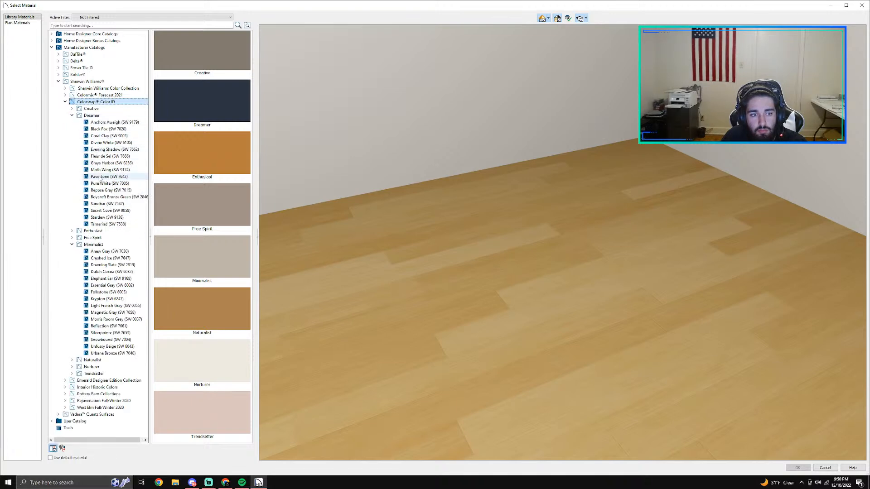
left_click(87, 93)
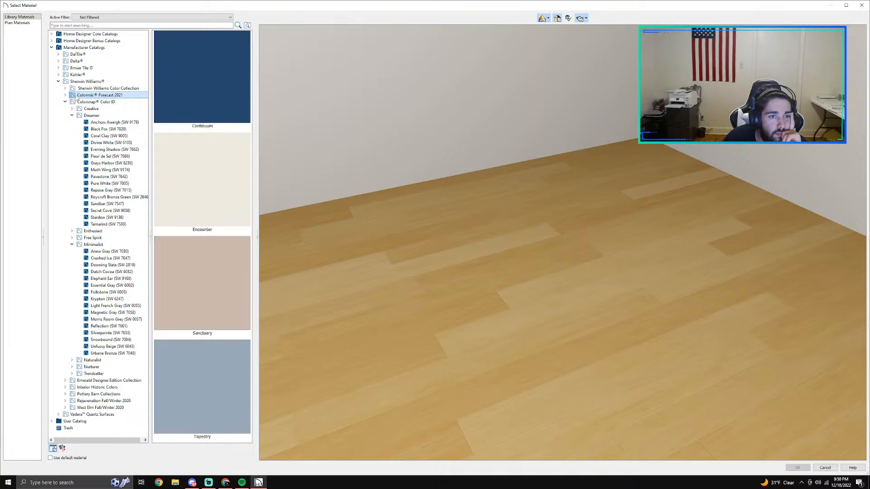
left_click(87, 90)
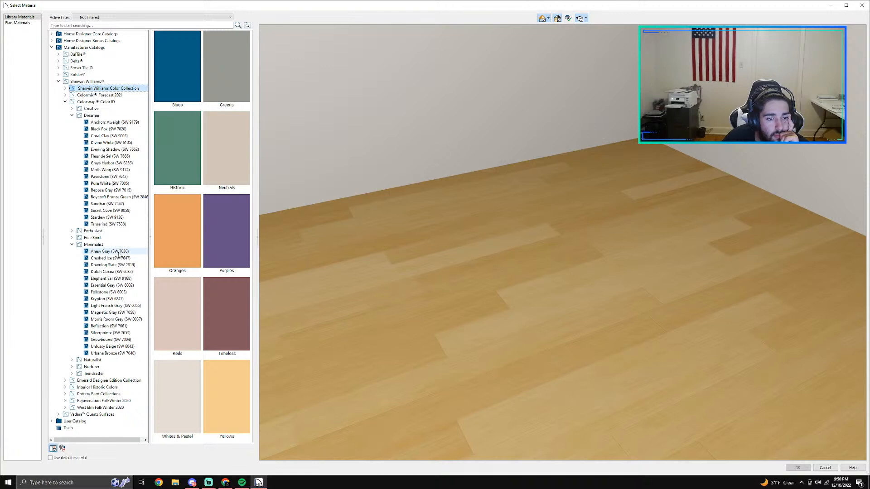
left_click(72, 245)
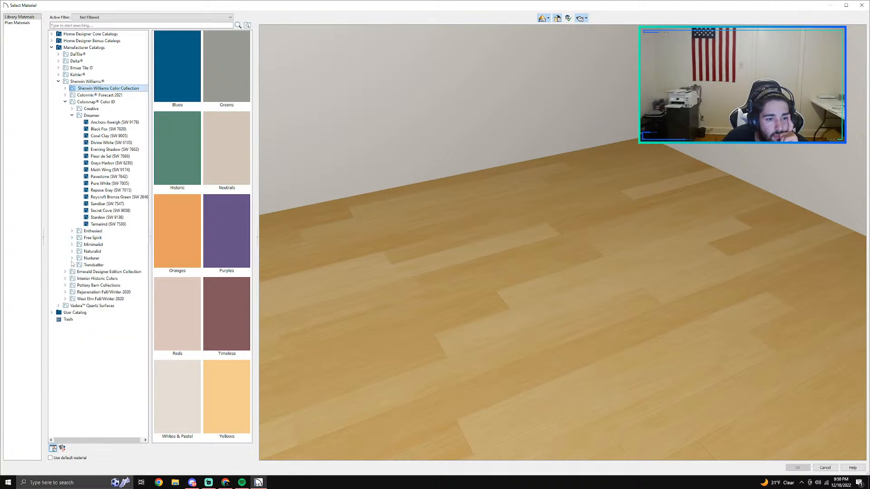
left_click(65, 102)
left_click(89, 95)
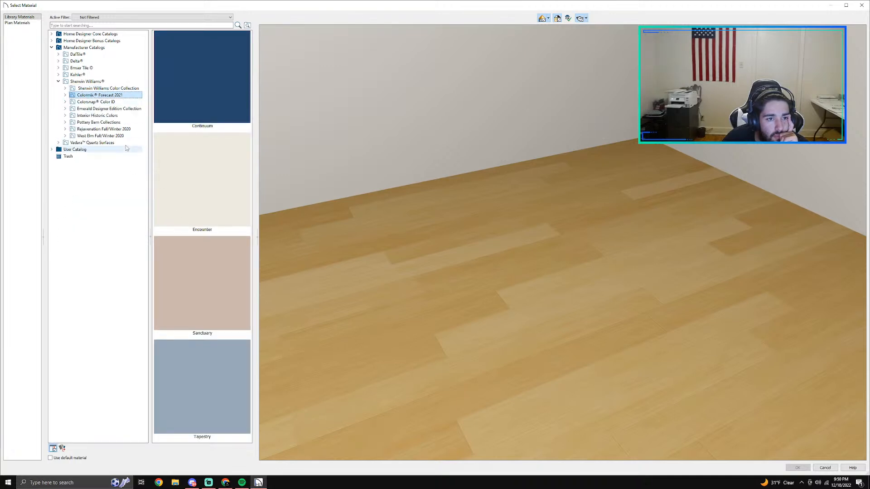
left_click(84, 129)
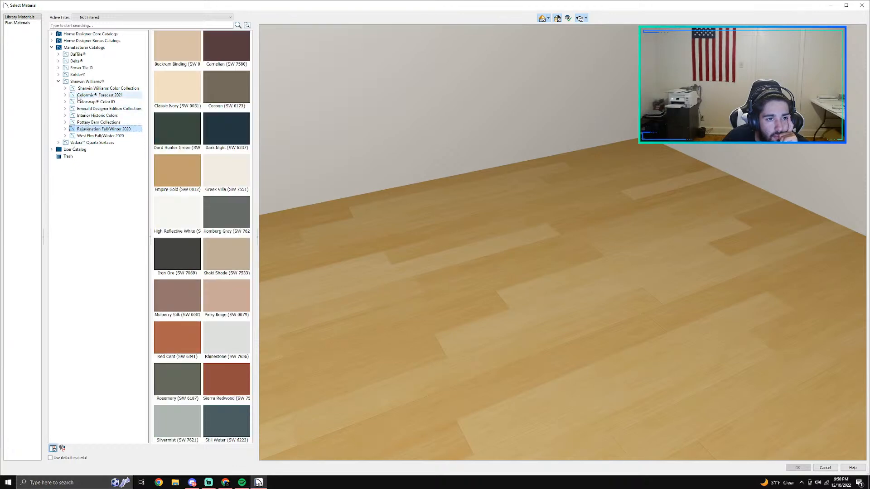
left_click(67, 89)
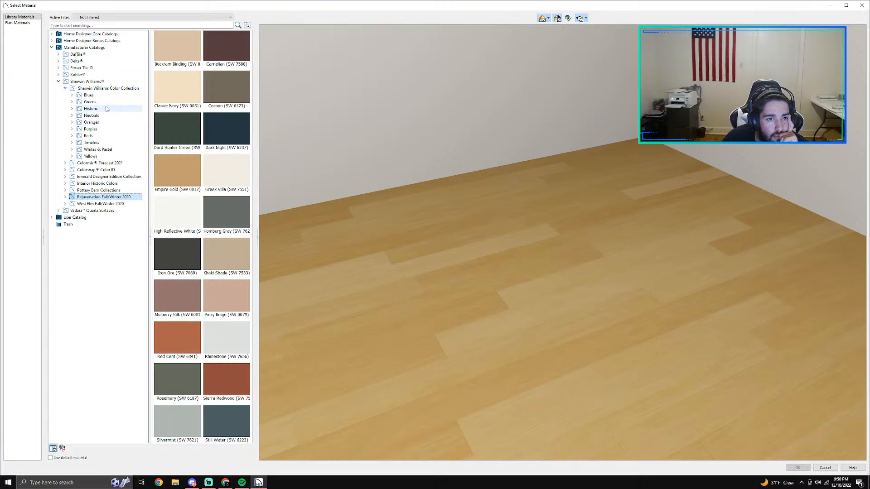
Step: Try to apply a light gray color from the Sherwin Williams Timeless collection as the wall's covering
left_click(93, 143)
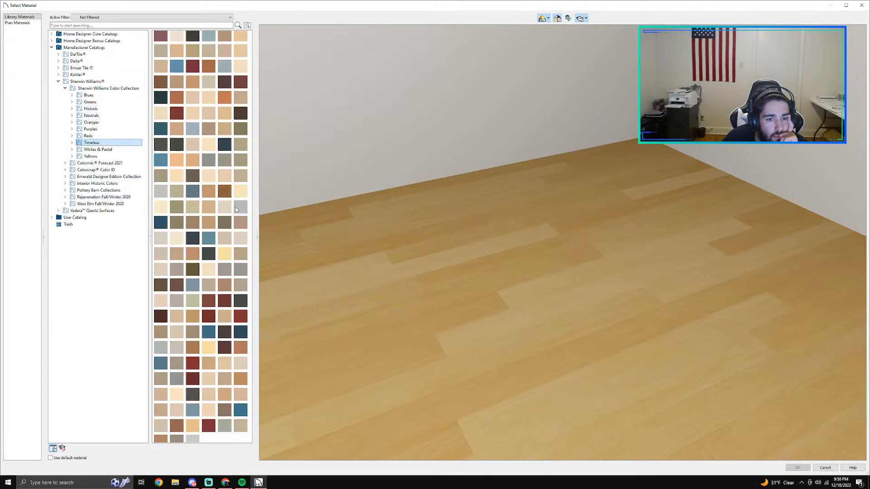
left_click(236, 209)
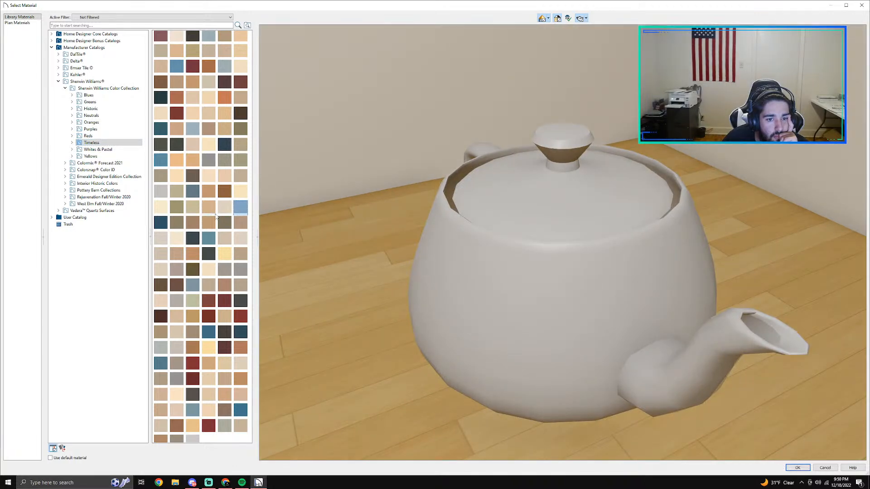
left_click(72, 143)
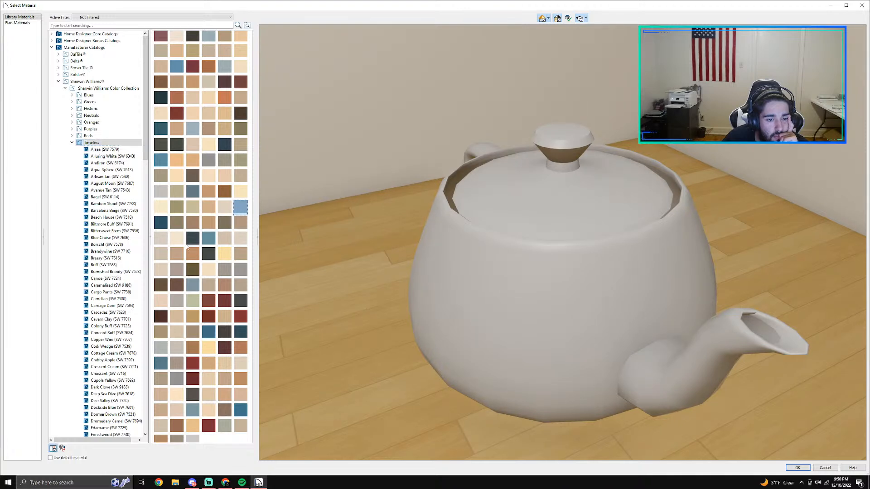
scroll(199, 244, "down", 18)
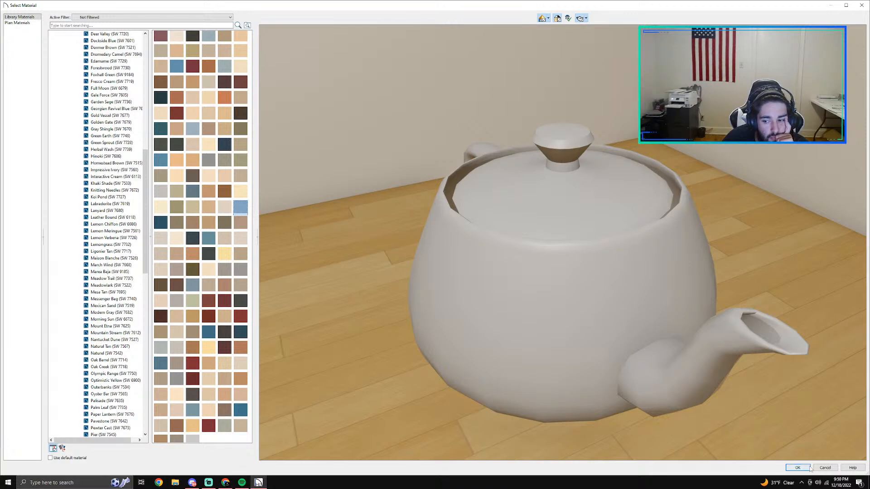
left_click(799, 467)
left_click(545, 338)
scroll(355, 280, "down", 3)
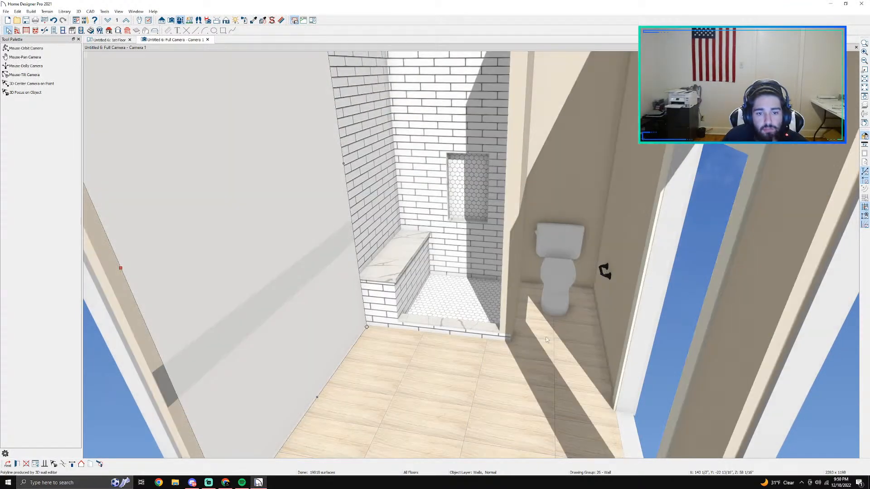
scroll(354, 280, "down", 5)
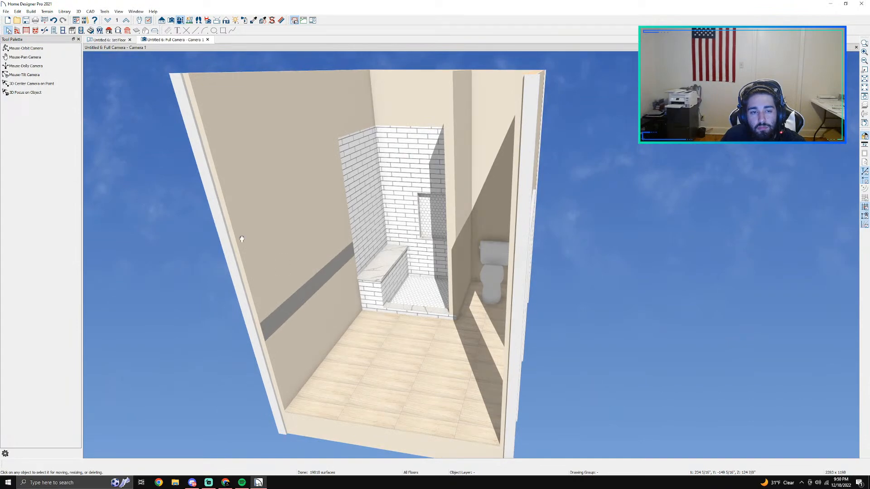
middle_click_drag(242, 239, 219, 259)
left_click(216, 181)
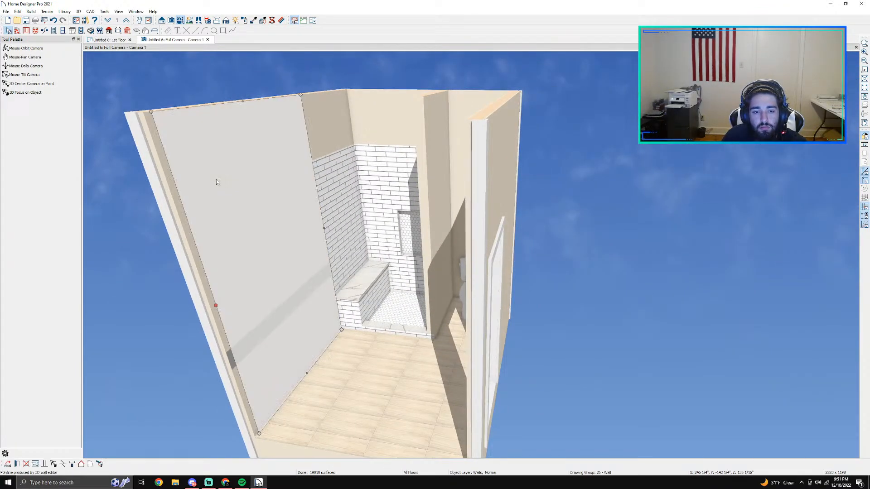
double_click(216, 182)
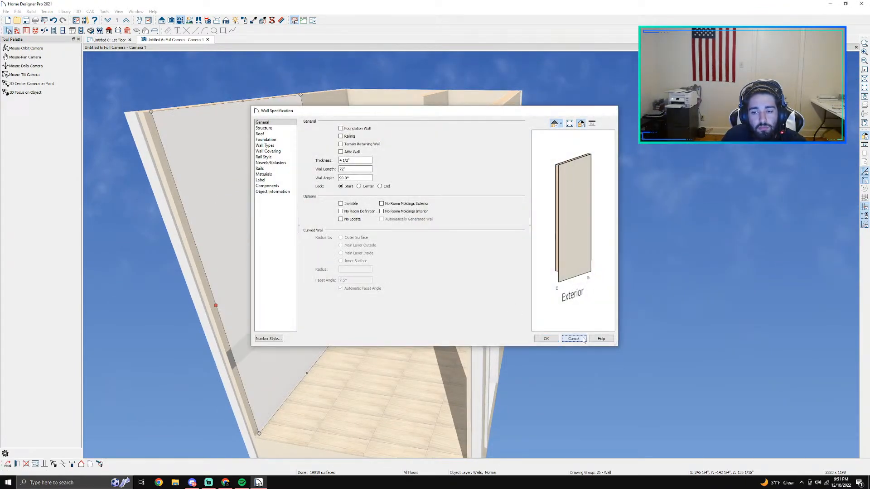
left_click(583, 338)
Step: Try to assign the Sherwin Williams March Wind (SW 7668) material to the interior surface of the long wall adjoining the shower bench
double_click(244, 234)
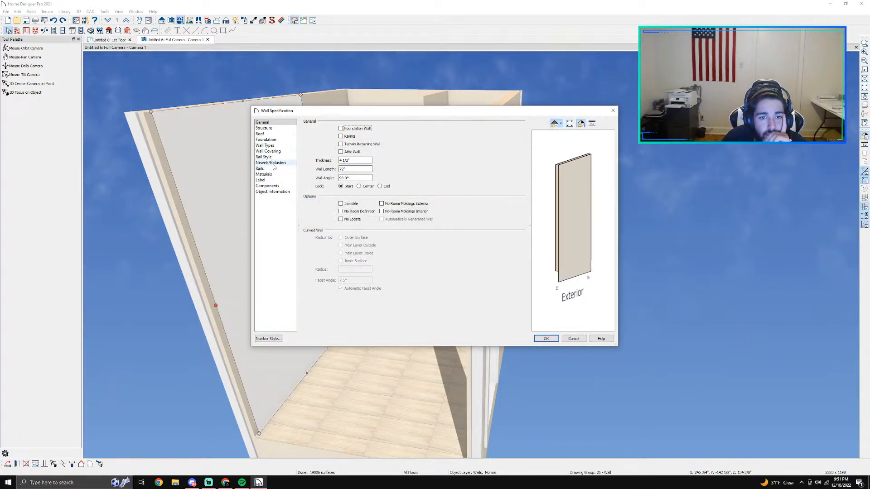
left_click(271, 151)
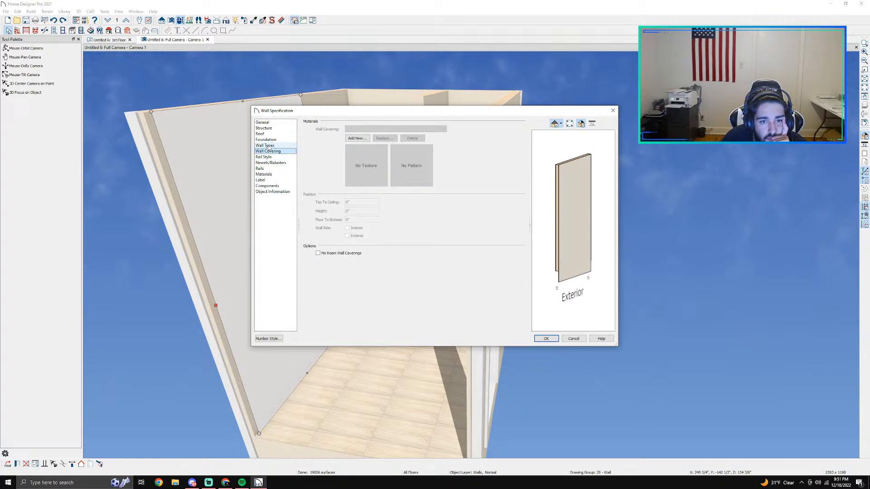
left_click(267, 186)
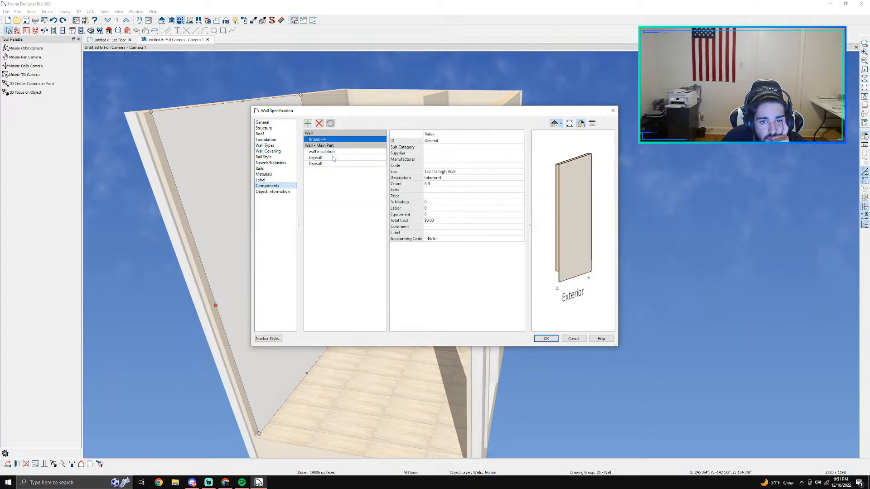
left_click(264, 174)
left_click(335, 144)
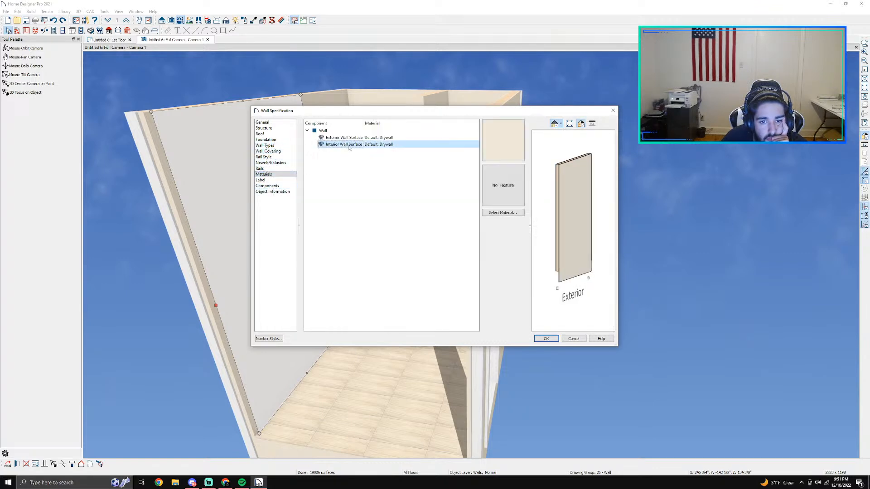
left_click(497, 214)
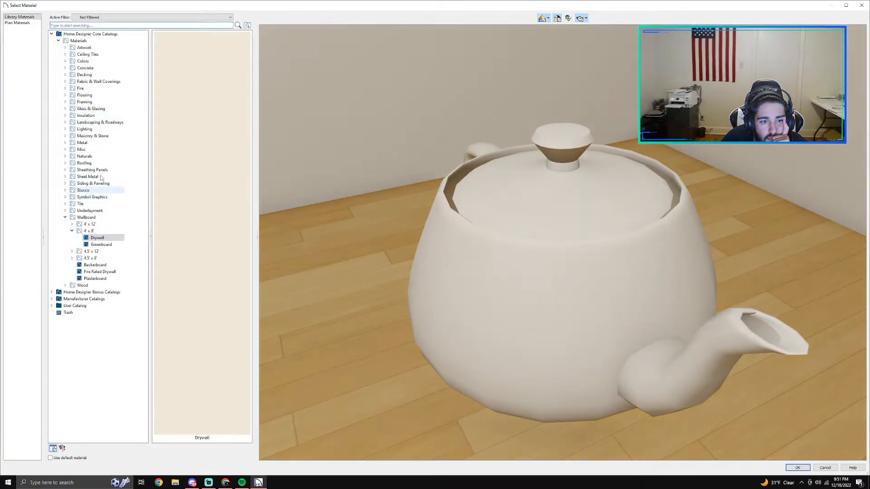
type("march wind")
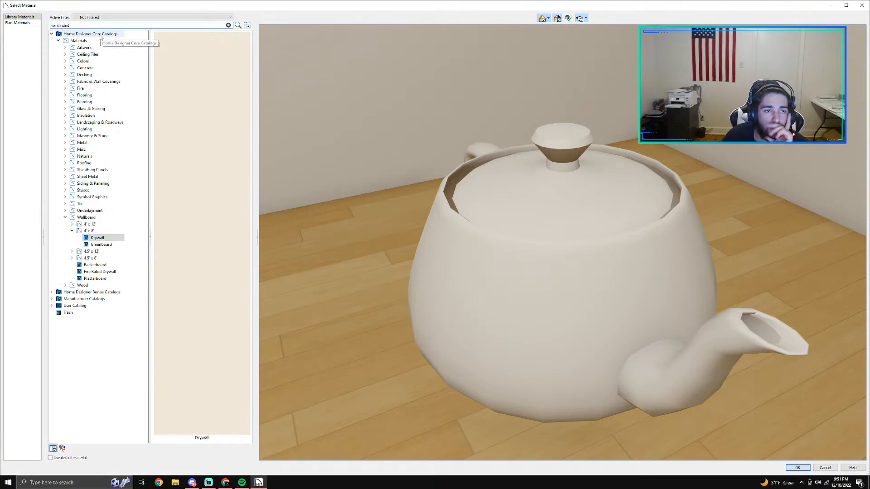
key("Return")
left_click(109, 39)
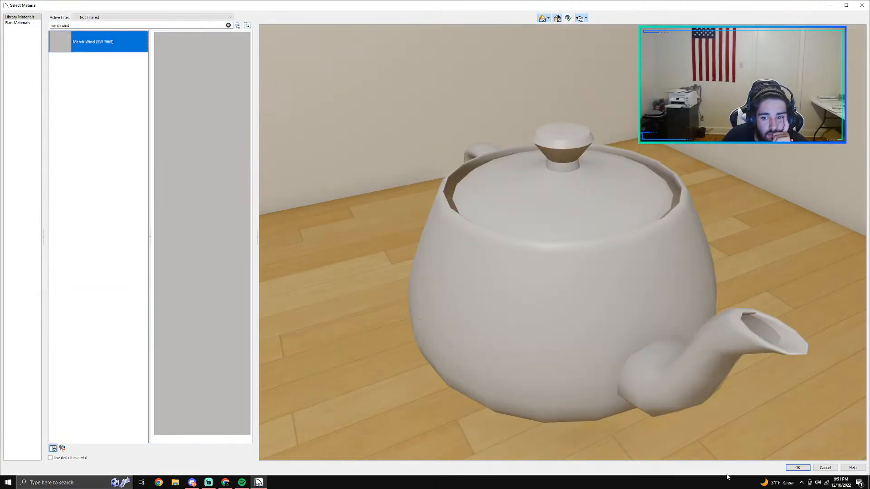
left_click(797, 467)
left_click(546, 338)
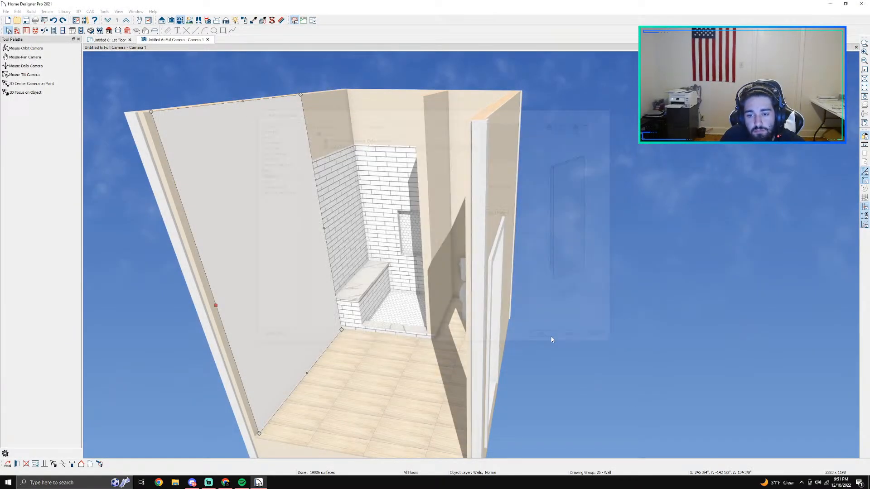
Step: Undo the March Wind color change on the long wall
scroll(375, 324, "down", 3)
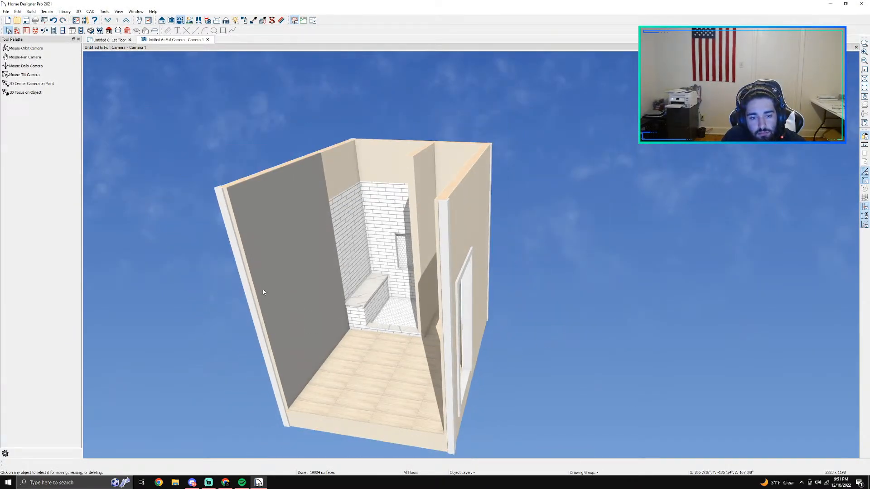
double_click(271, 270)
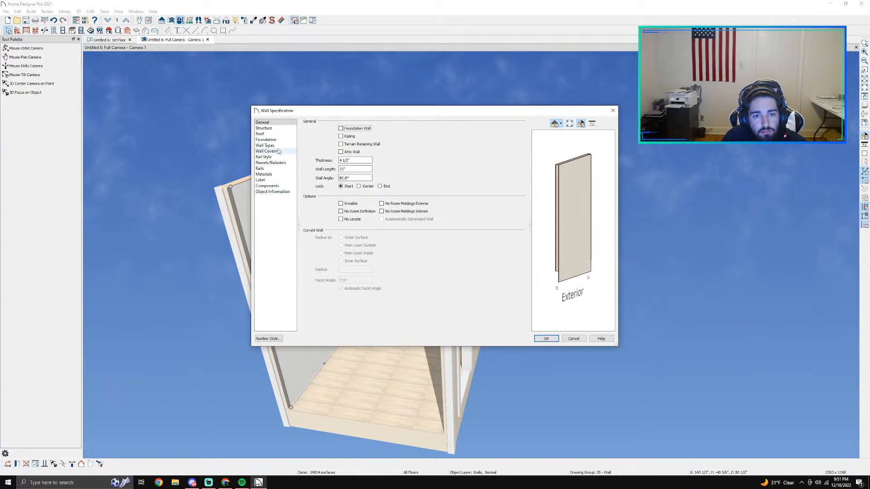
left_click(573, 339)
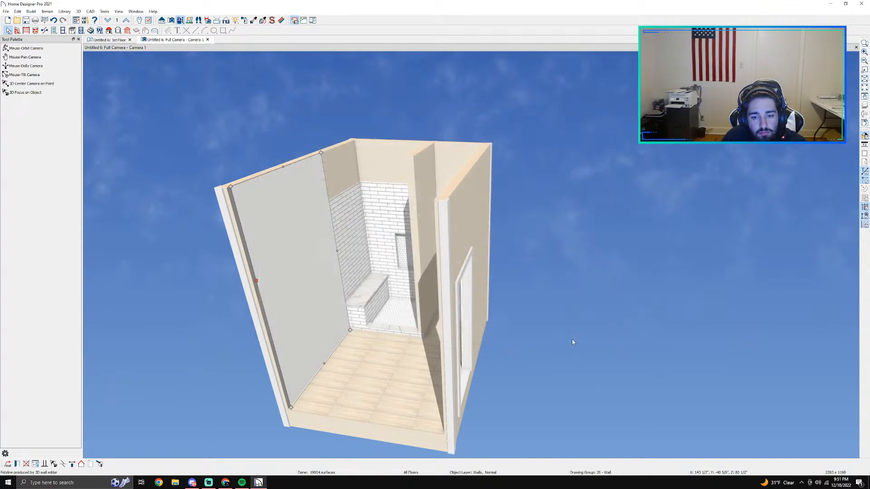
key("ctrl+z")
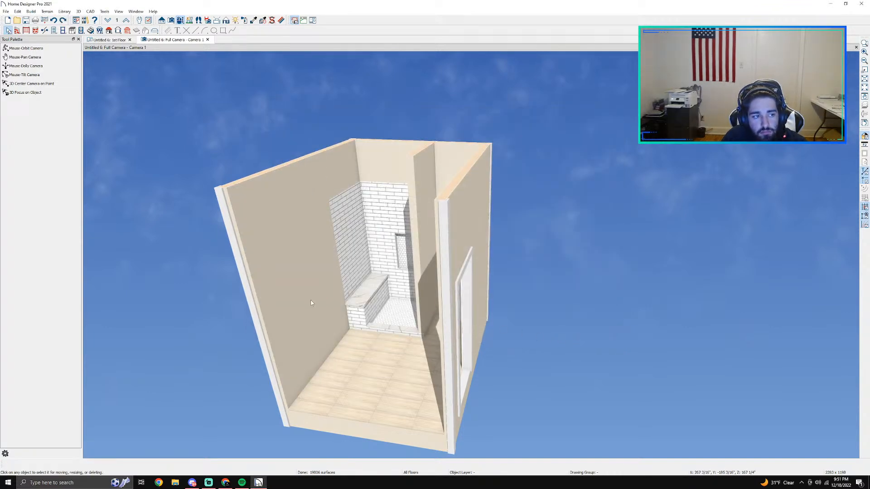
Step: Make the invisible wall opposite the shower visible again in the first-floor plan
scroll(310, 302, "up", 3)
scroll(311, 301, "down", 3)
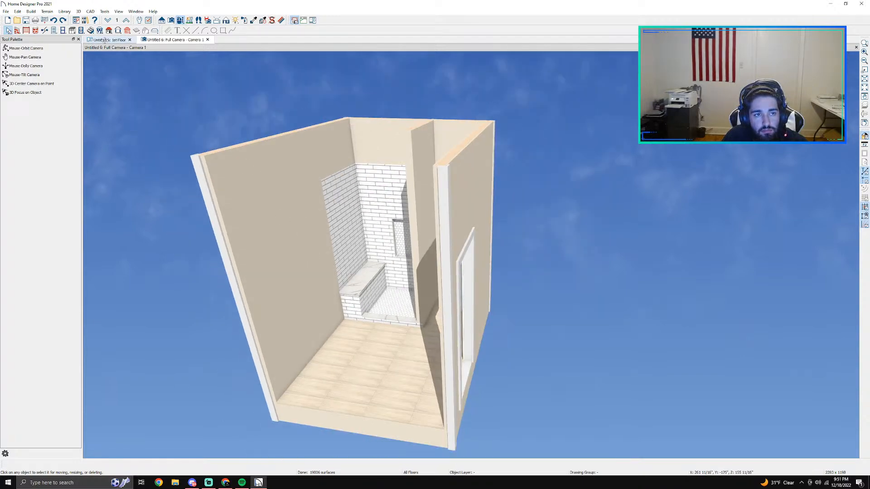
left_click(105, 40)
scroll(363, 337, "down", 2)
scroll(366, 239, "up", 3)
key("space")
left_click(349, 319)
right_click(347, 319)
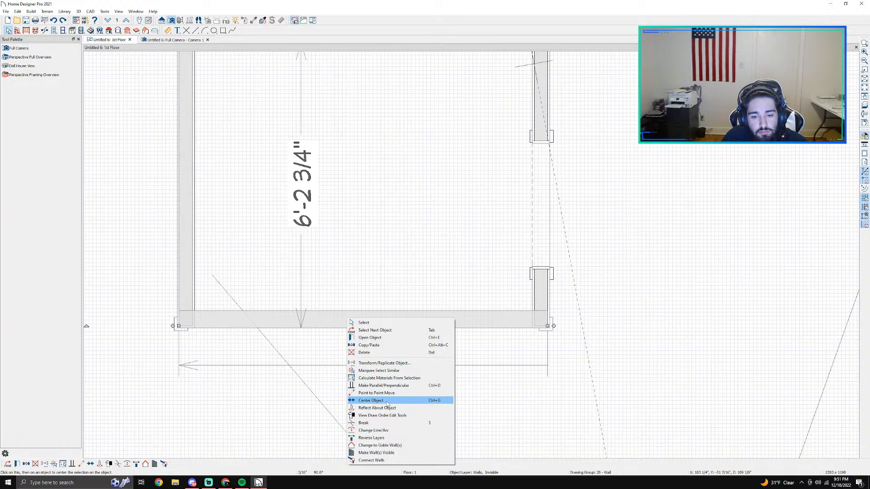
left_click(380, 452)
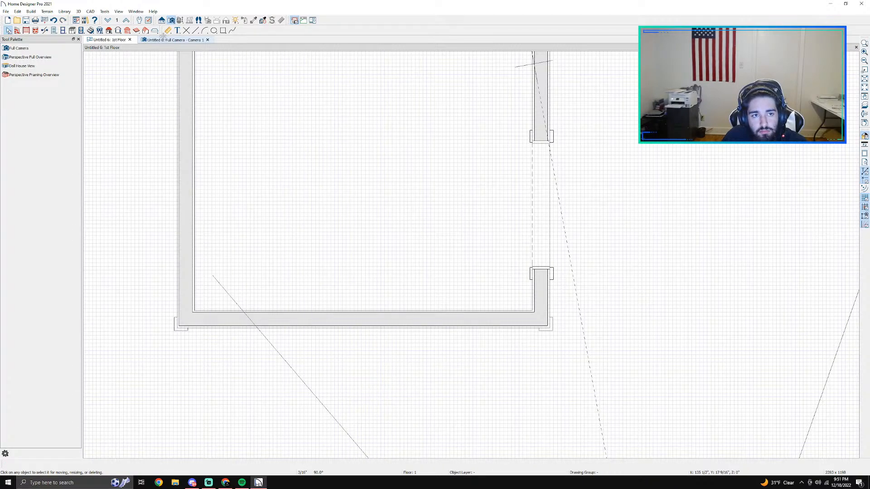
Step: Examine the enclosed bathroom in the full camera view, ending on a view of the shower, bench, niche and toilet
left_click(179, 40)
scroll(408, 263, "down", 2)
middle_click_drag(413, 276, 338, 319)
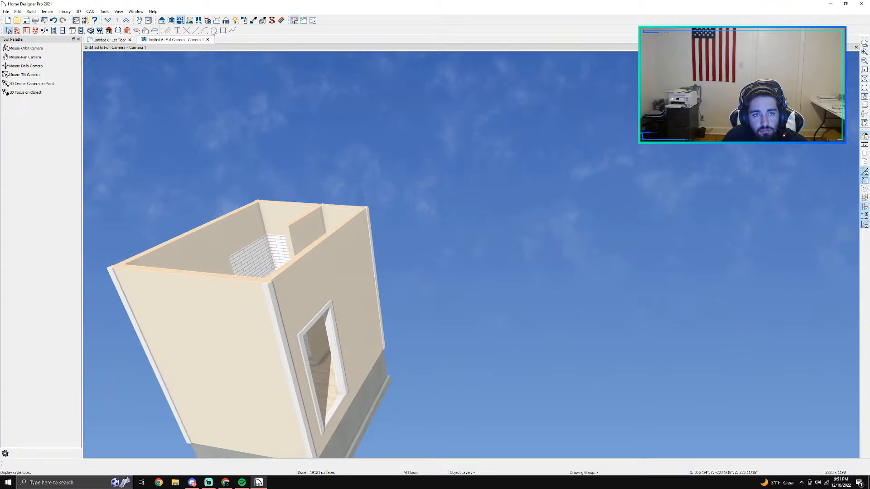
left_click(26, 48)
scroll(256, 287, "up", 5)
scroll(257, 288, "up", 1)
middle_click_drag(337, 255, 388, 281)
left_click_drag(370, 247, 397, 293)
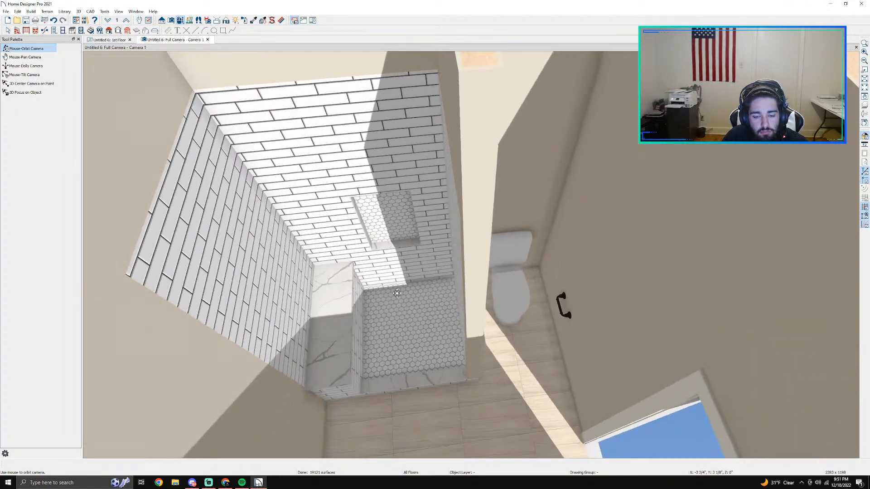
scroll(396, 294, "down", 1)
middle_click_drag(402, 358, 406, 198)
left_click_drag(501, 348, 543, 343)
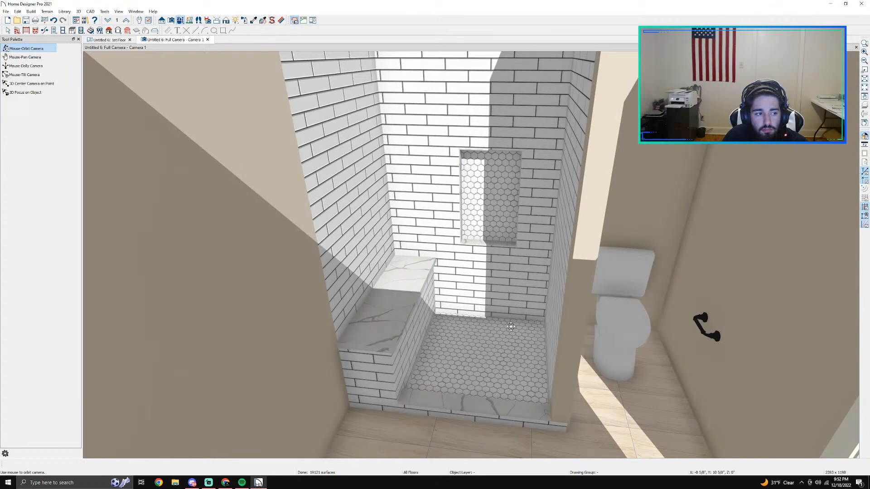
Step: Save the plan in the Documents folder under the client's name followed by "bathroom 3"
left_click(6, 11)
left_click(28, 105)
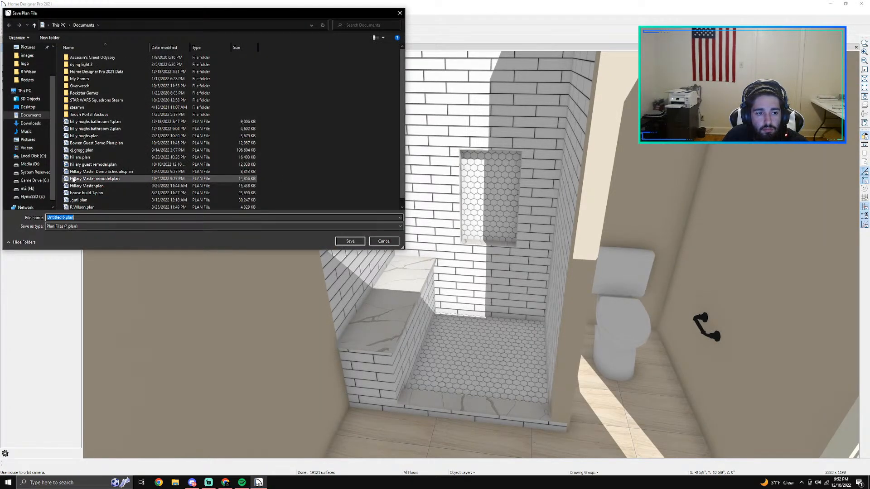
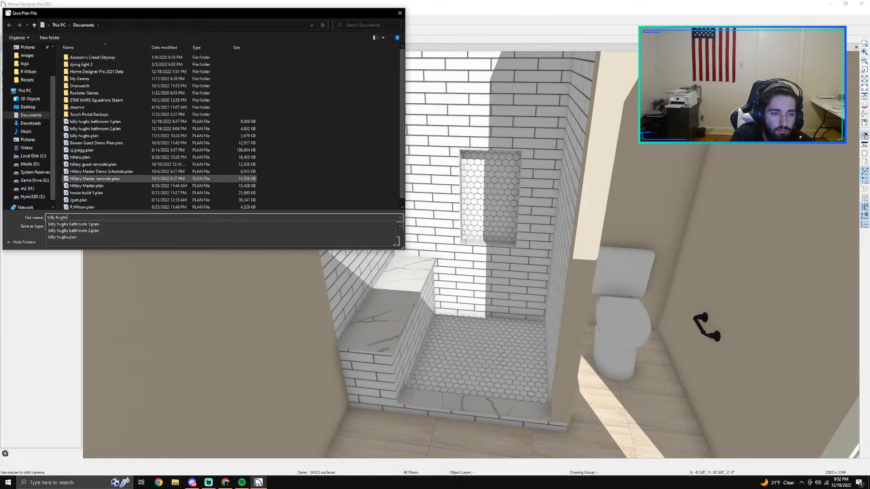
type("bathroom")
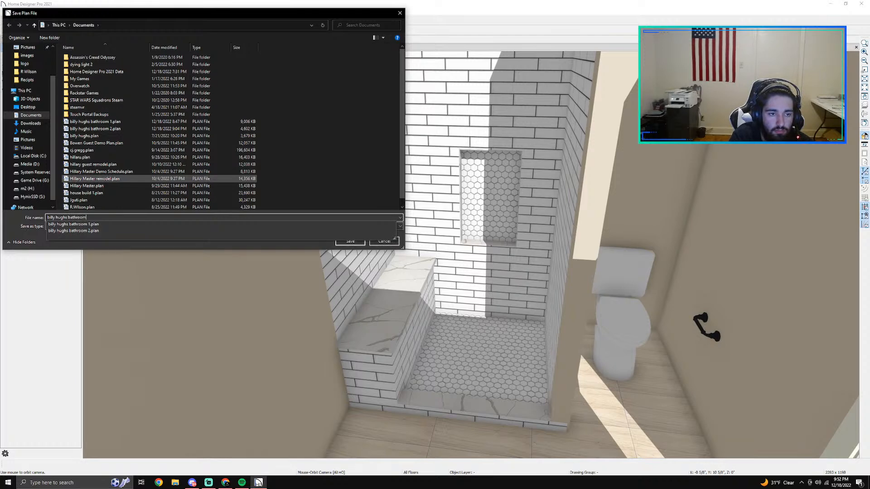
type(" 3")
key("Return")
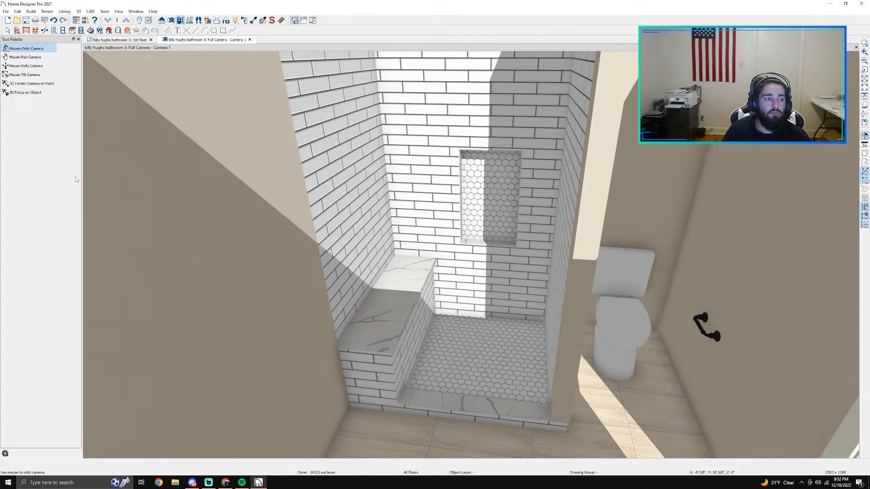